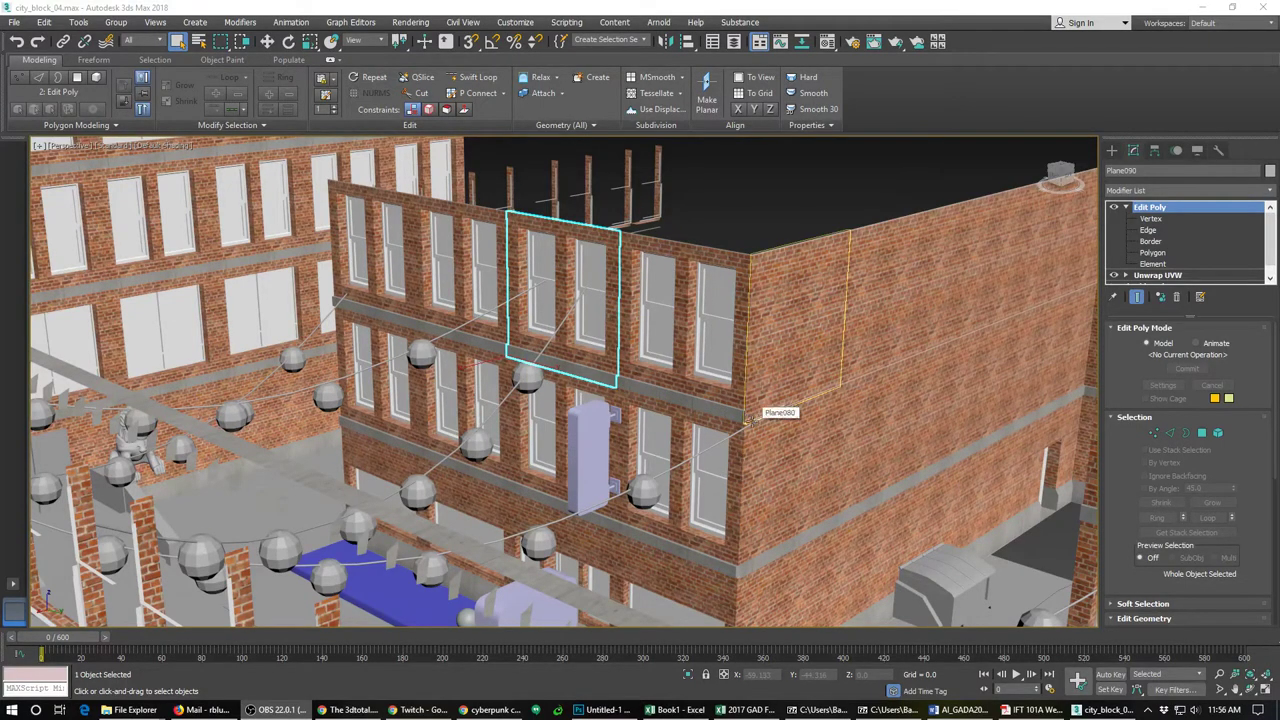
Step: Examine the city block's brick buildings and the separate facade standing outside the block from several angles and distances
scroll(730, 478, "down", 3)
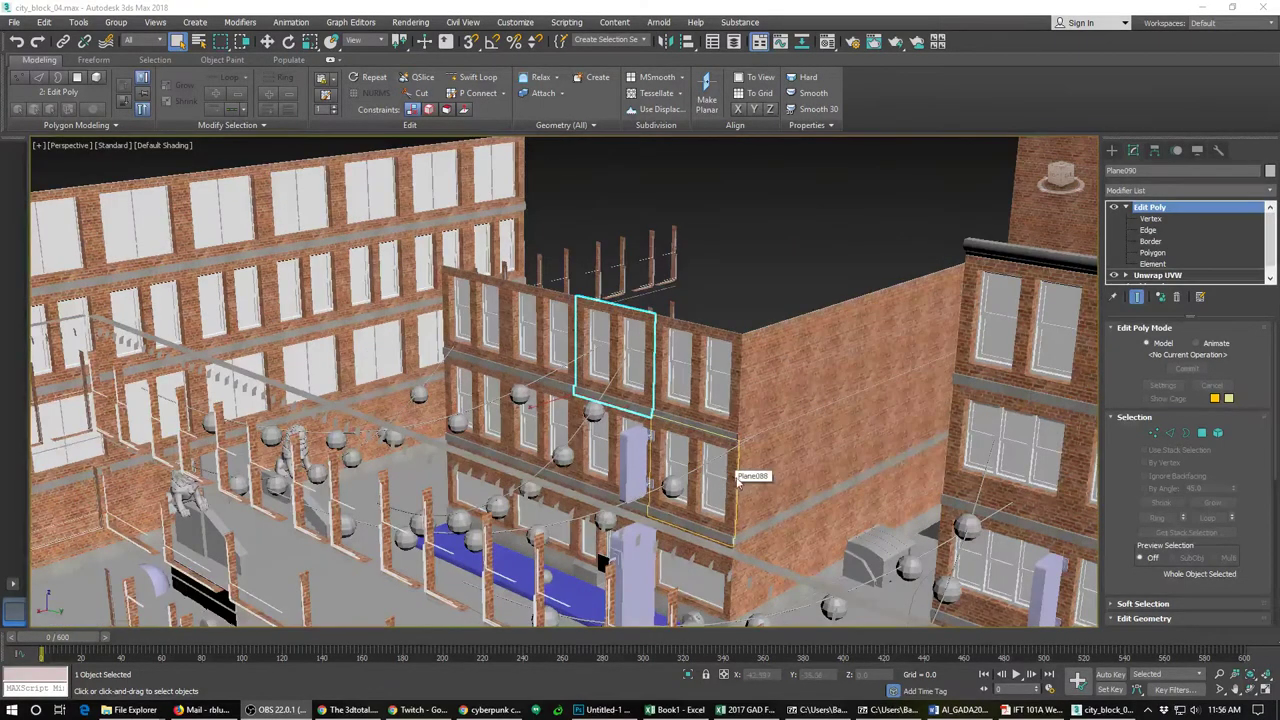
scroll(766, 472, "down", 2)
scroll(755, 465, "up", 2)
scroll(788, 496, "up", 1)
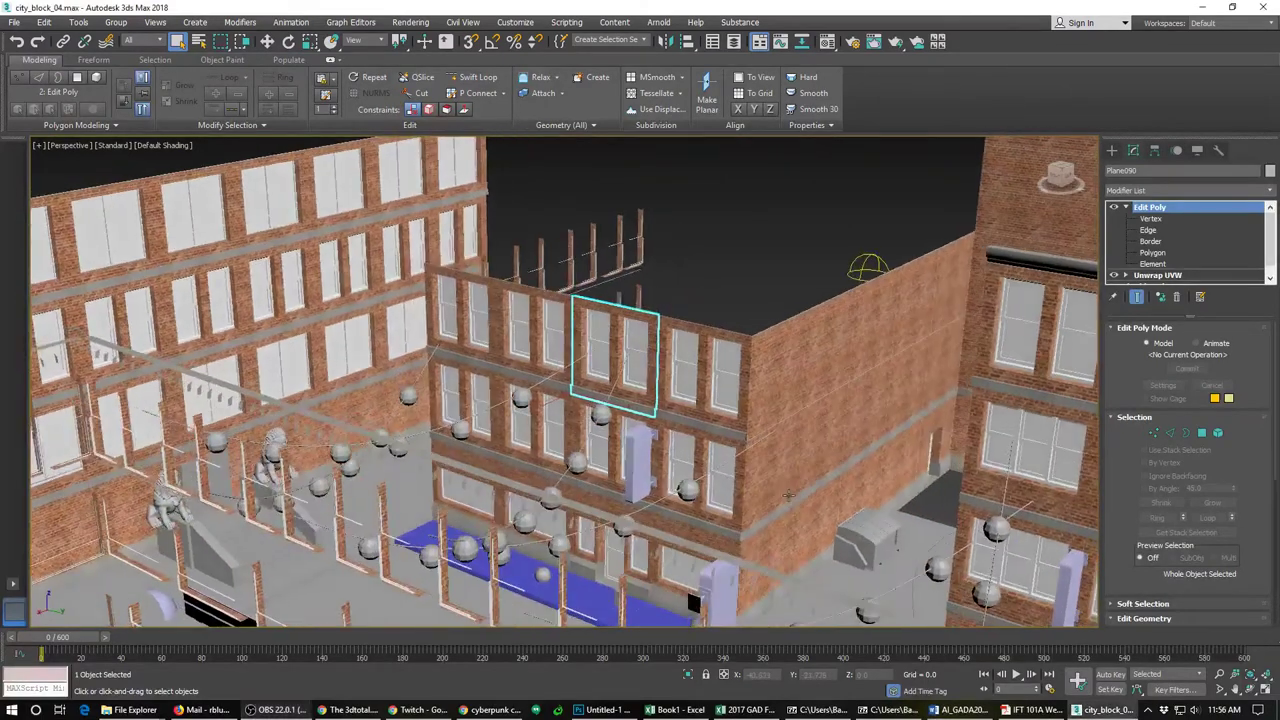
middle_click_drag(788, 496, 679, 466, "alt")
scroll(679, 466, "up", 2)
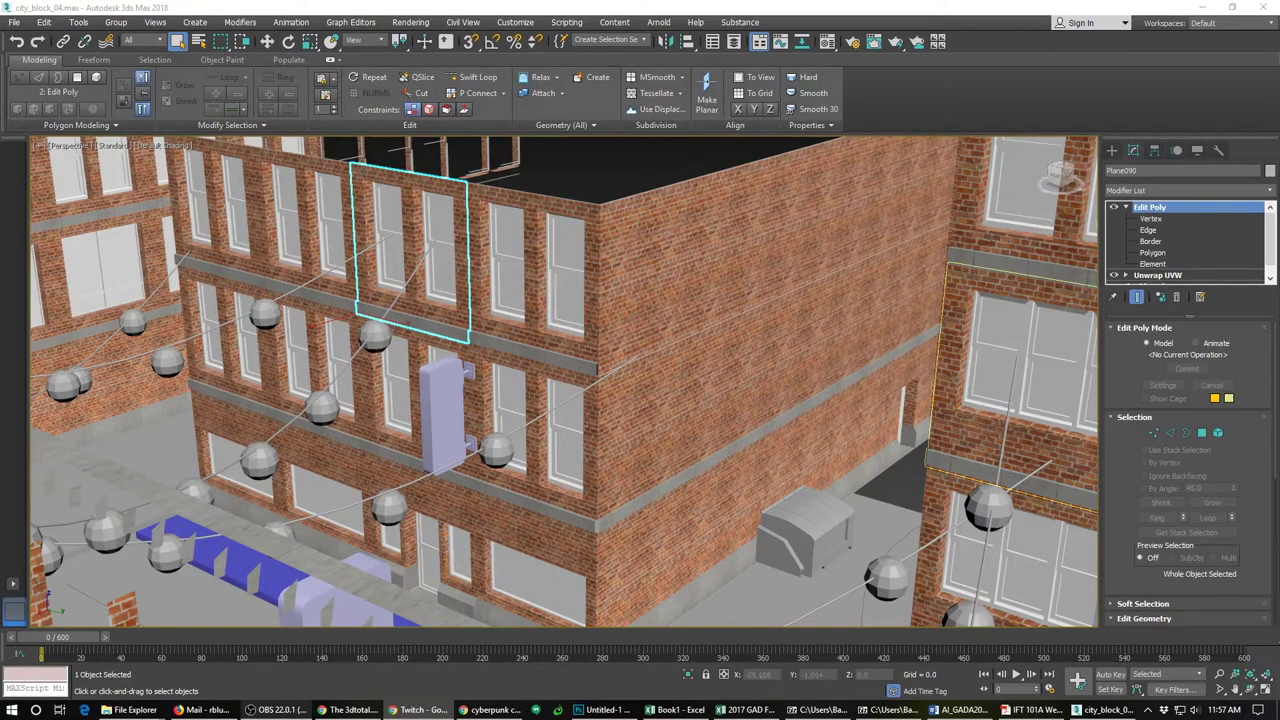
middle_click_drag(661, 489, 706, 499, "alt")
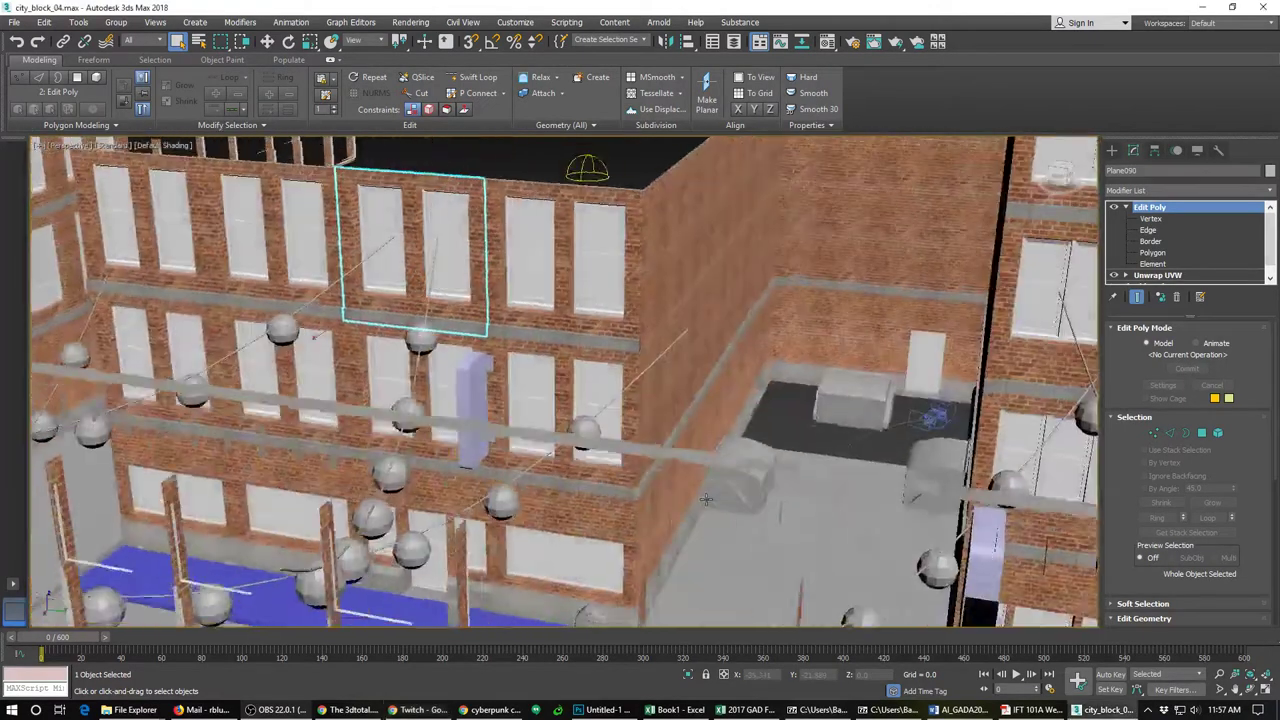
scroll(706, 499, "down", 10)
scroll(807, 470, "up", 3)
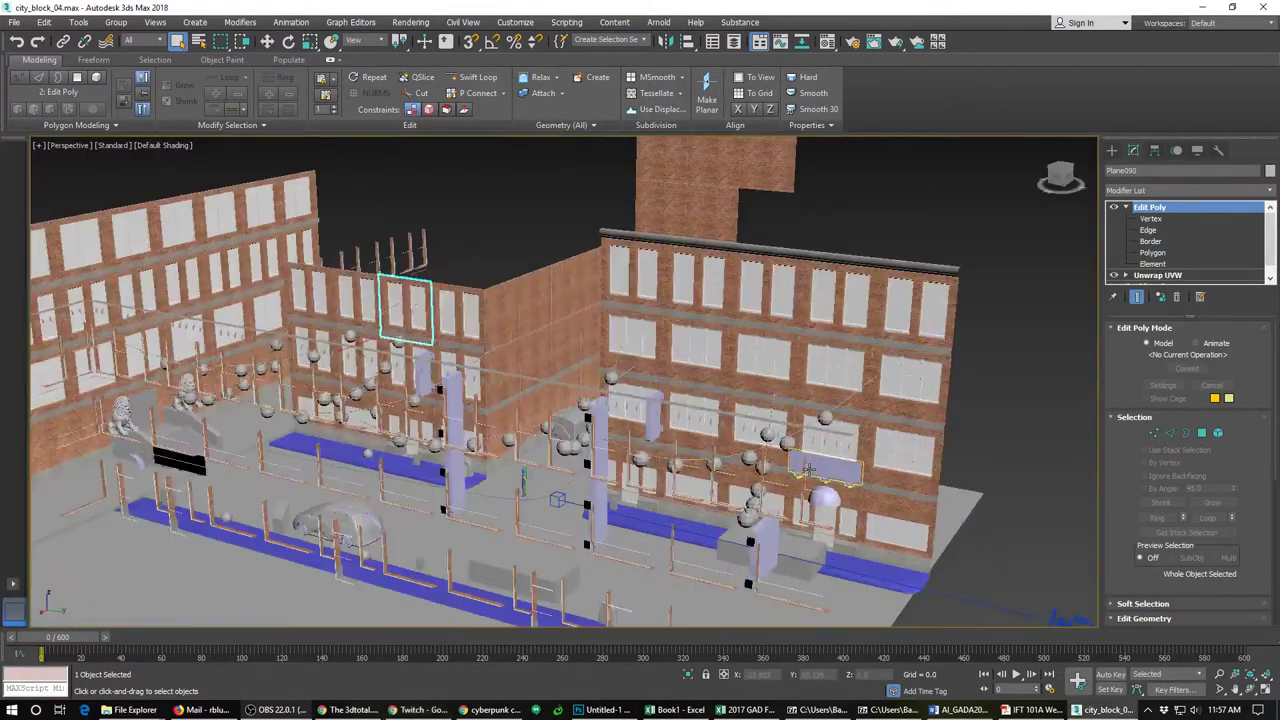
scroll(807, 470, "up", 3)
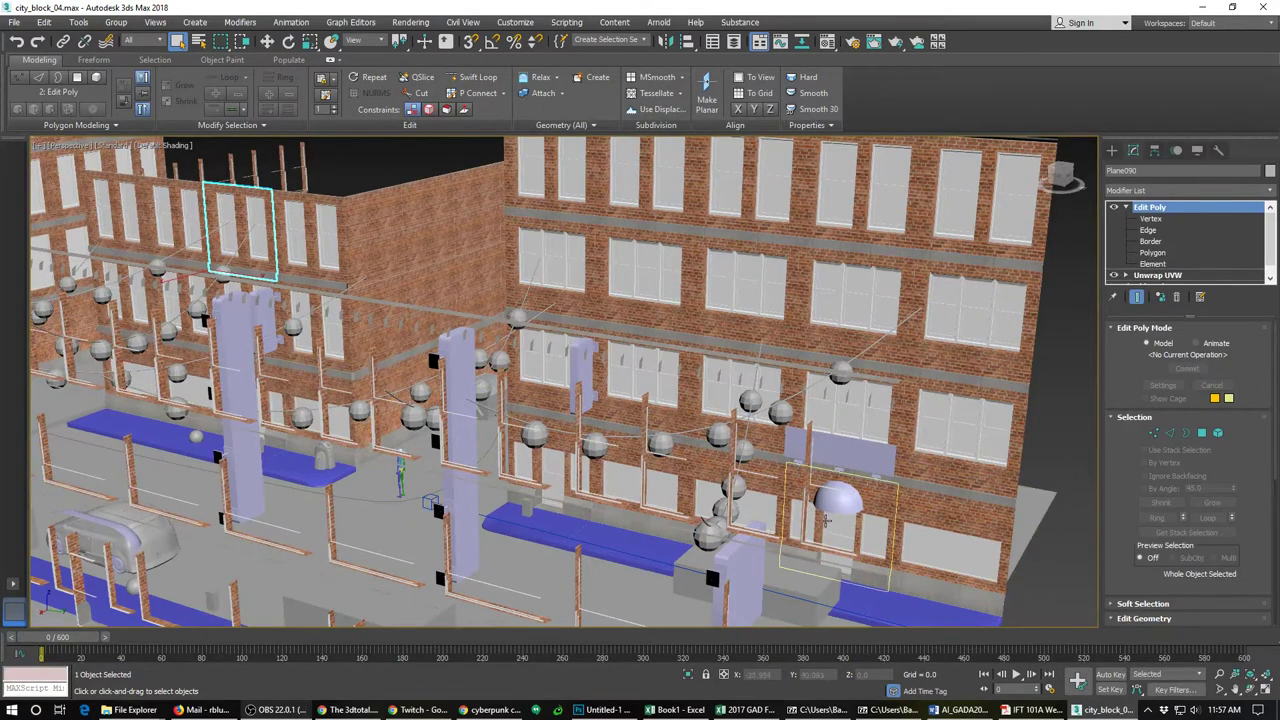
middle_click_drag(826, 520, 758, 460, "alt")
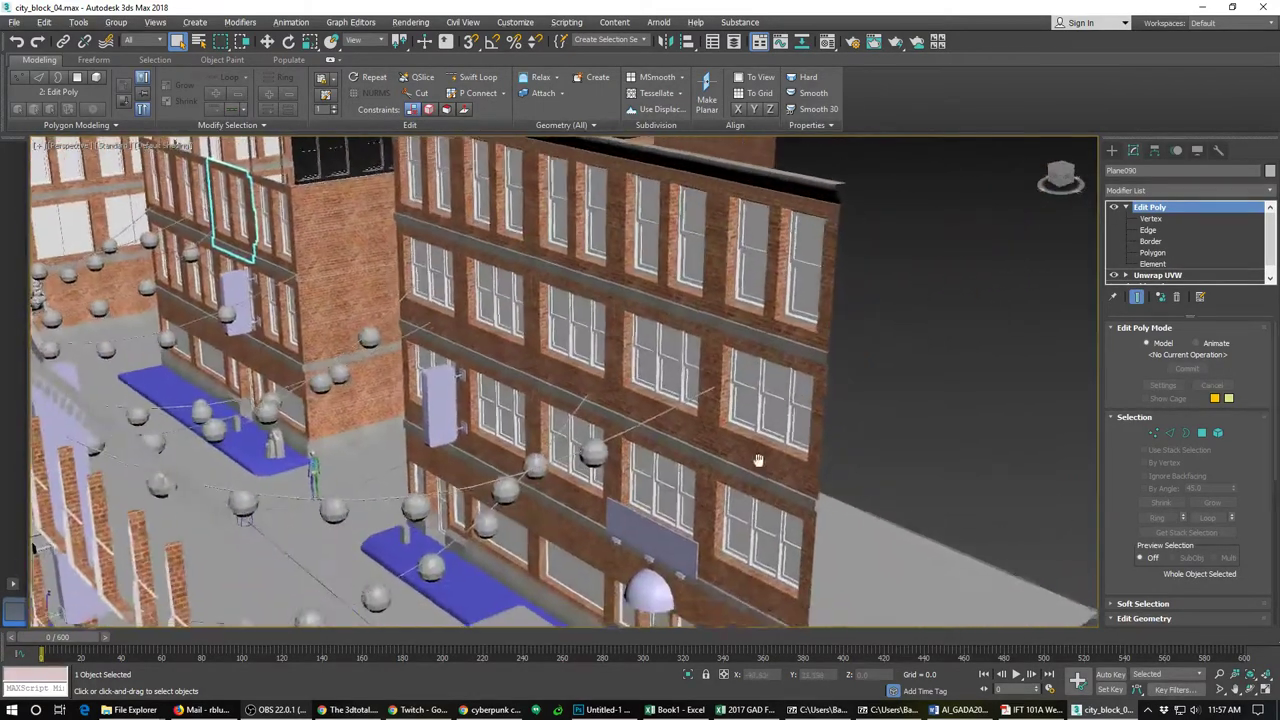
scroll(758, 460, "down", 5)
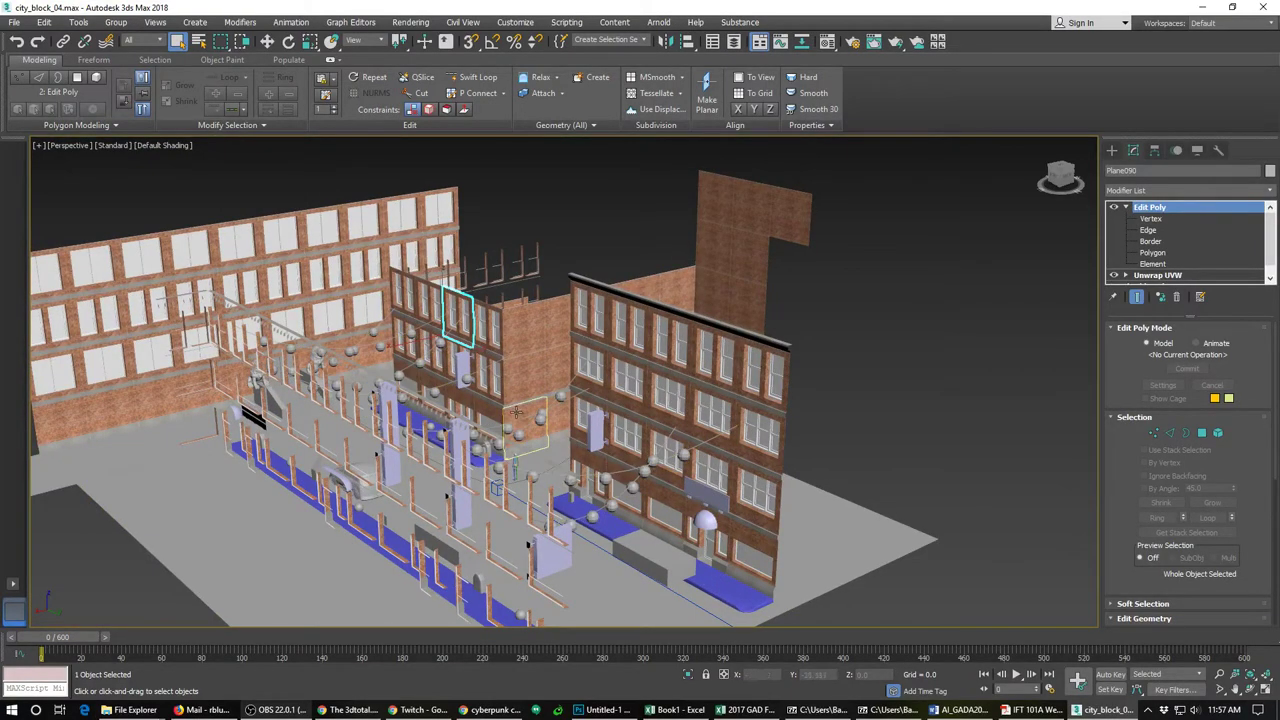
middle_click_drag(760, 510, 678, 425)
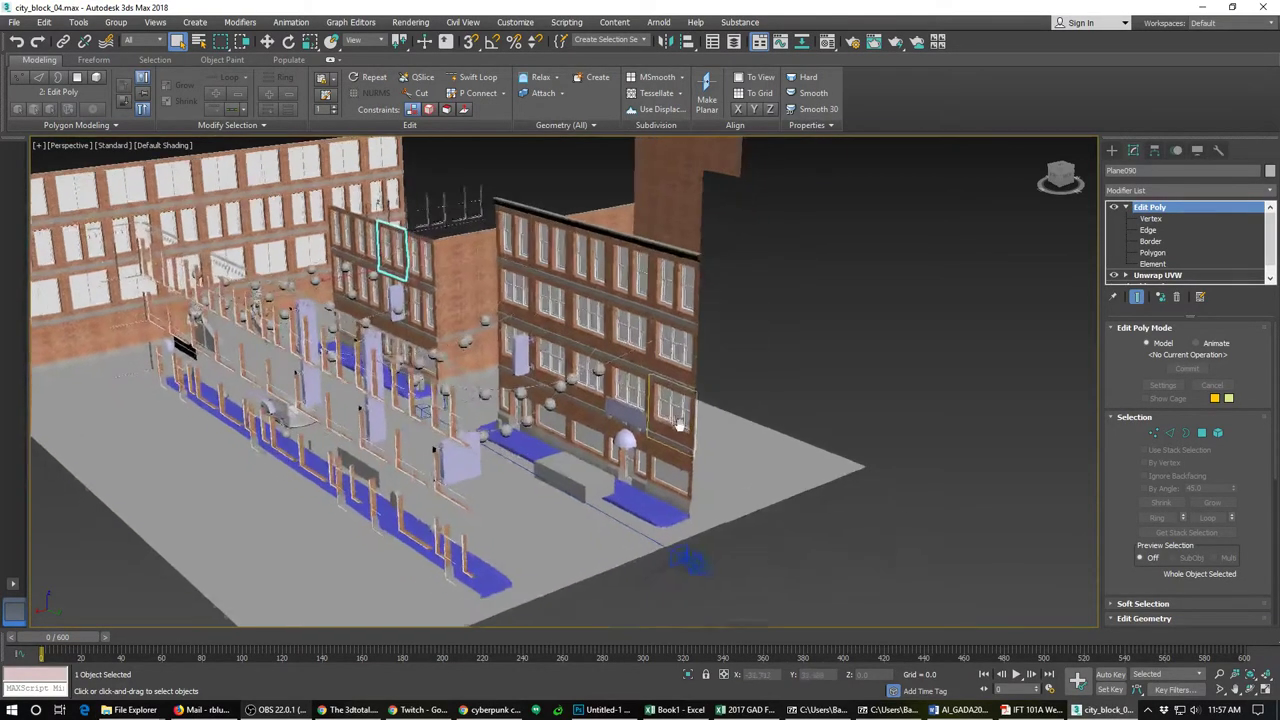
scroll(678, 425, "down", 3)
scroll(860, 535, "down", 2)
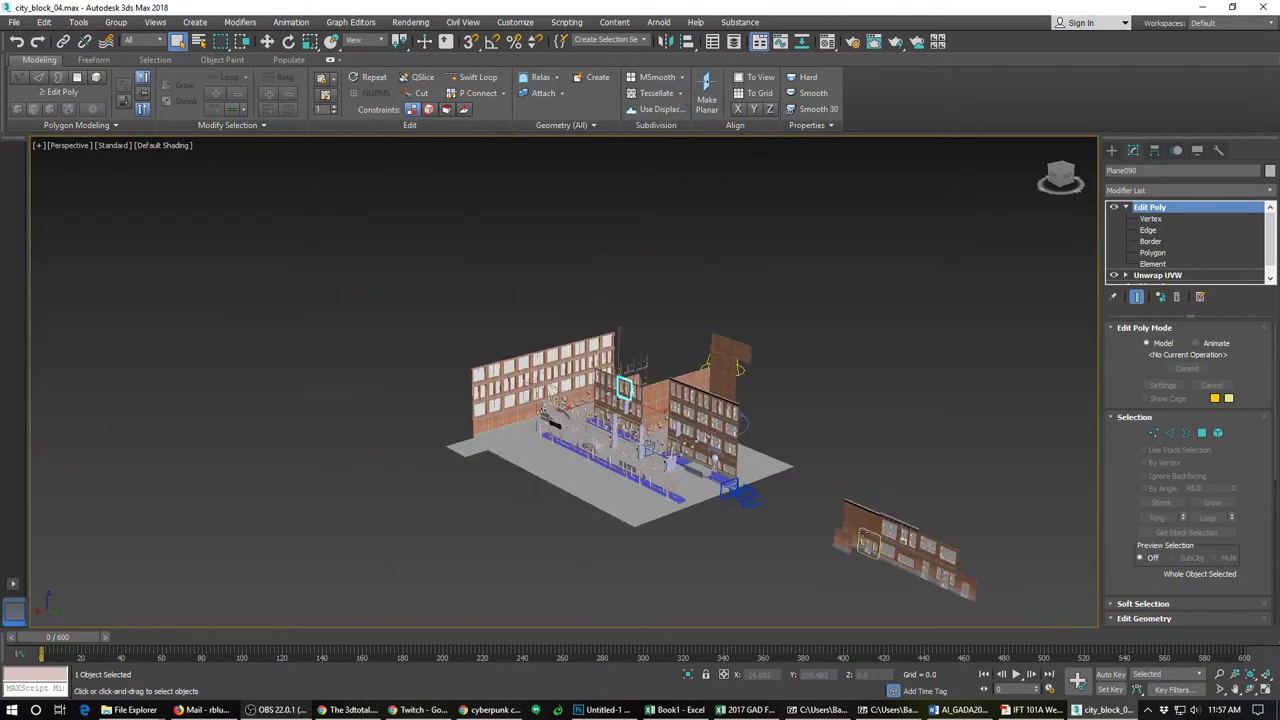
scroll(868, 540, "up", 3)
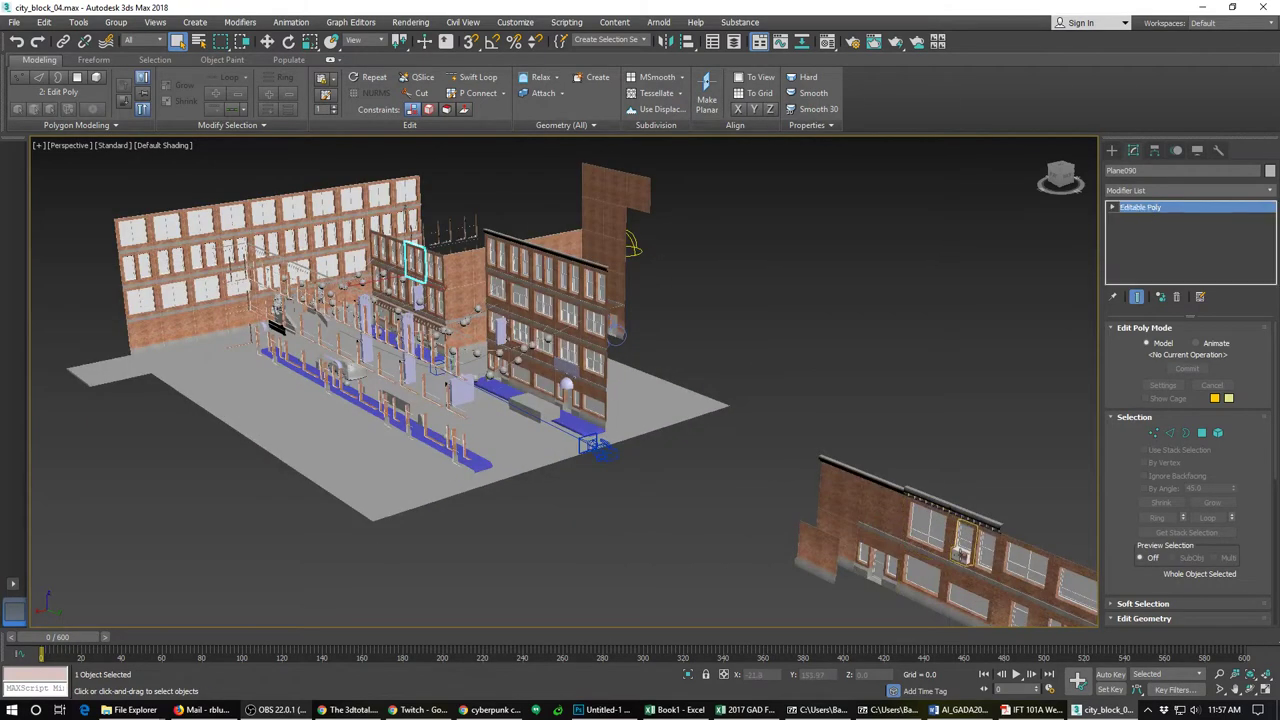
Step: Clone the closed window with the protruding box on the separate facade, placing the copy in the empty space beyond the wall's end
left_click(960, 553)
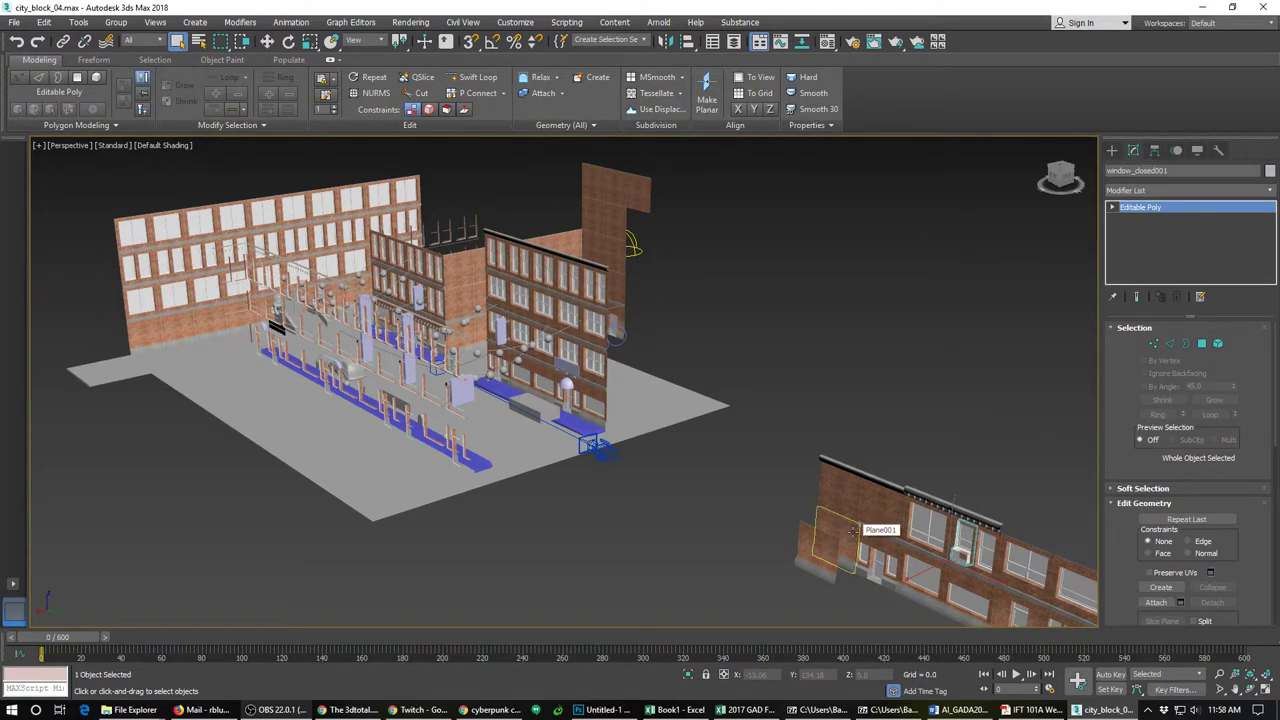
scroll(945, 555, "up", 5)
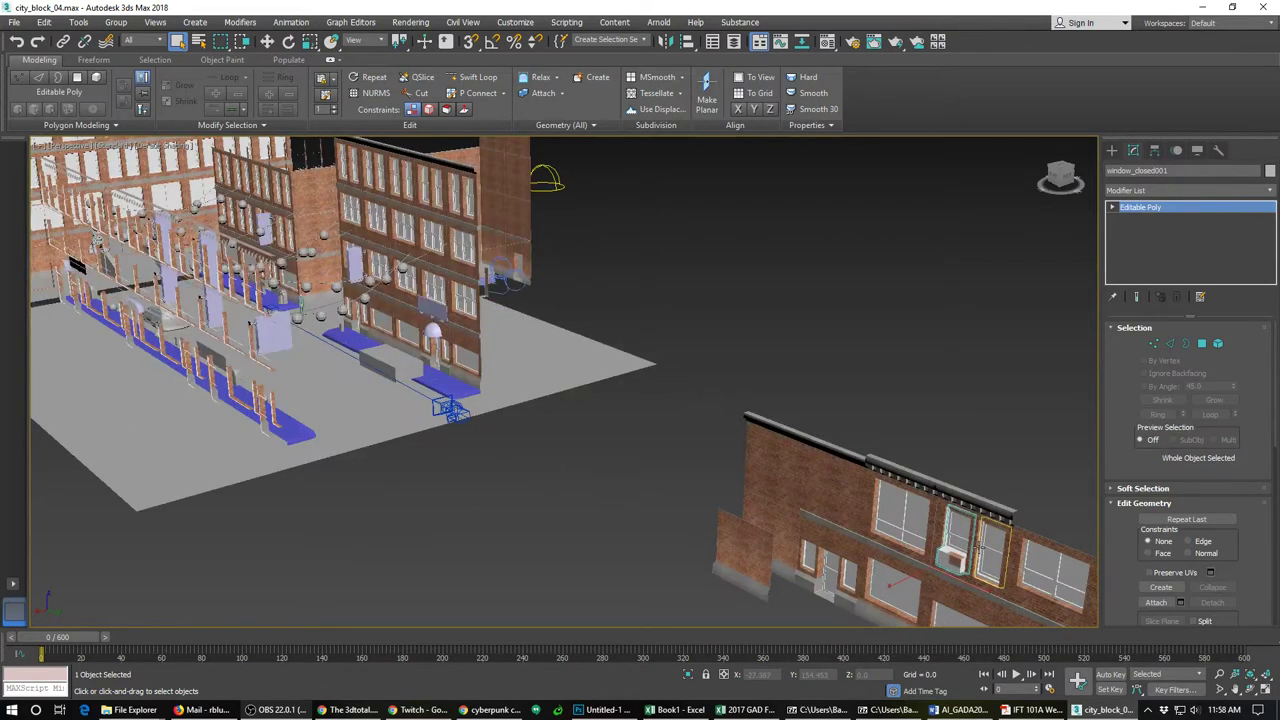
middle_click_drag(895, 547, 978, 567, "alt")
middle_click_drag(978, 567, 884, 467)
scroll(885, 467, "up", 3)
key("w")
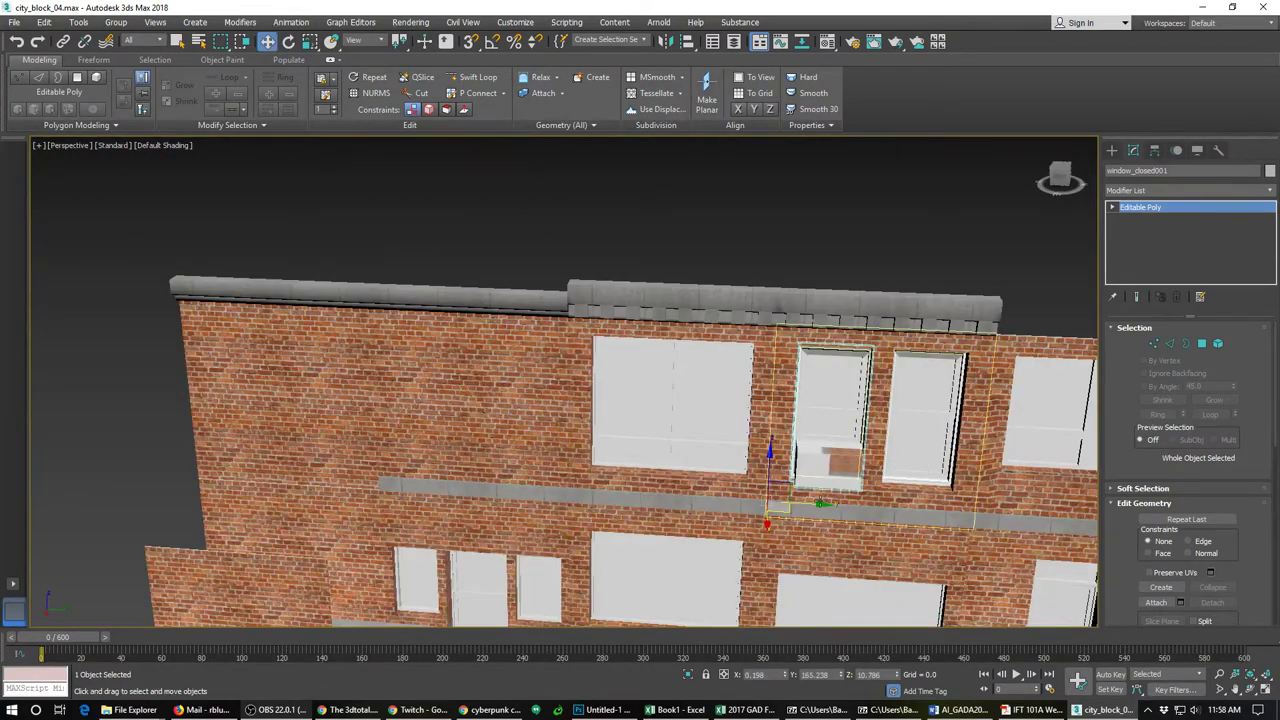
mouse_move(820, 503)
left_mouse_down("shift")
mouse_move(115, 460)
mouse_move(143, 478)
left_mouse_up("shift")
left_click(641, 413)
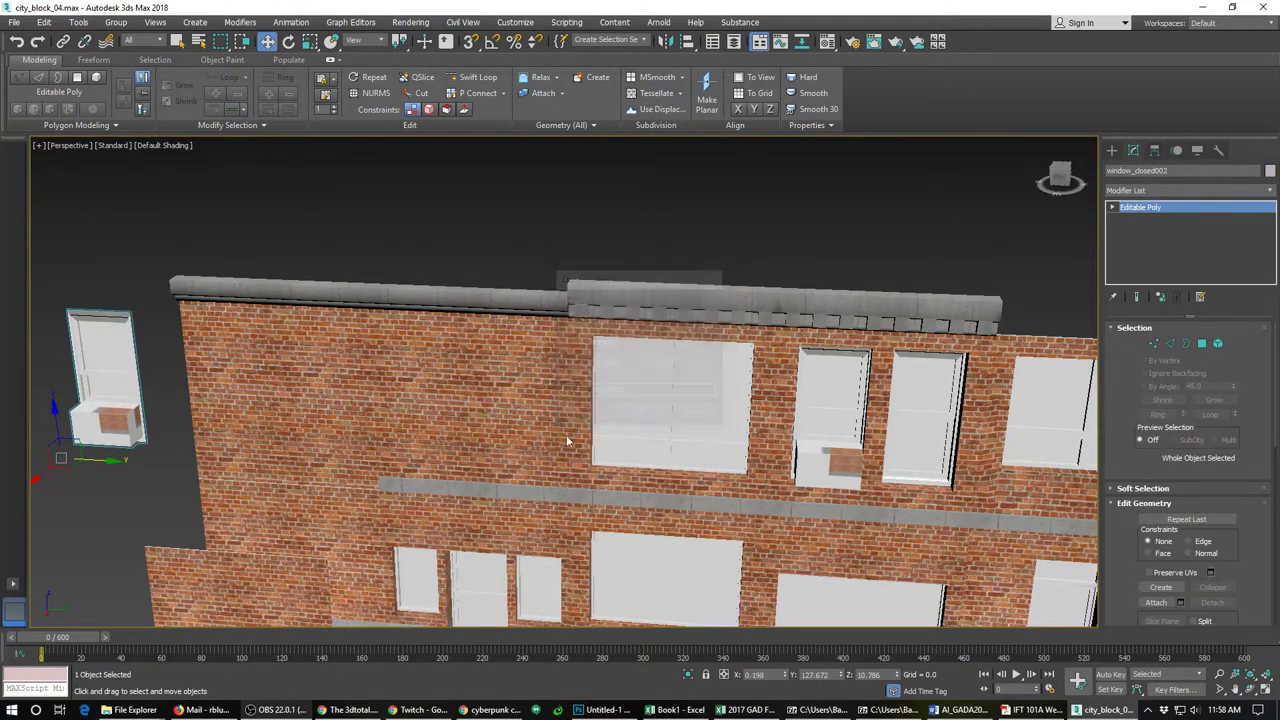
Step: Clone the freestanding window copy once more, placing the new one beside it on the side away from the wall
middle_click_drag(394, 488, 627, 521)
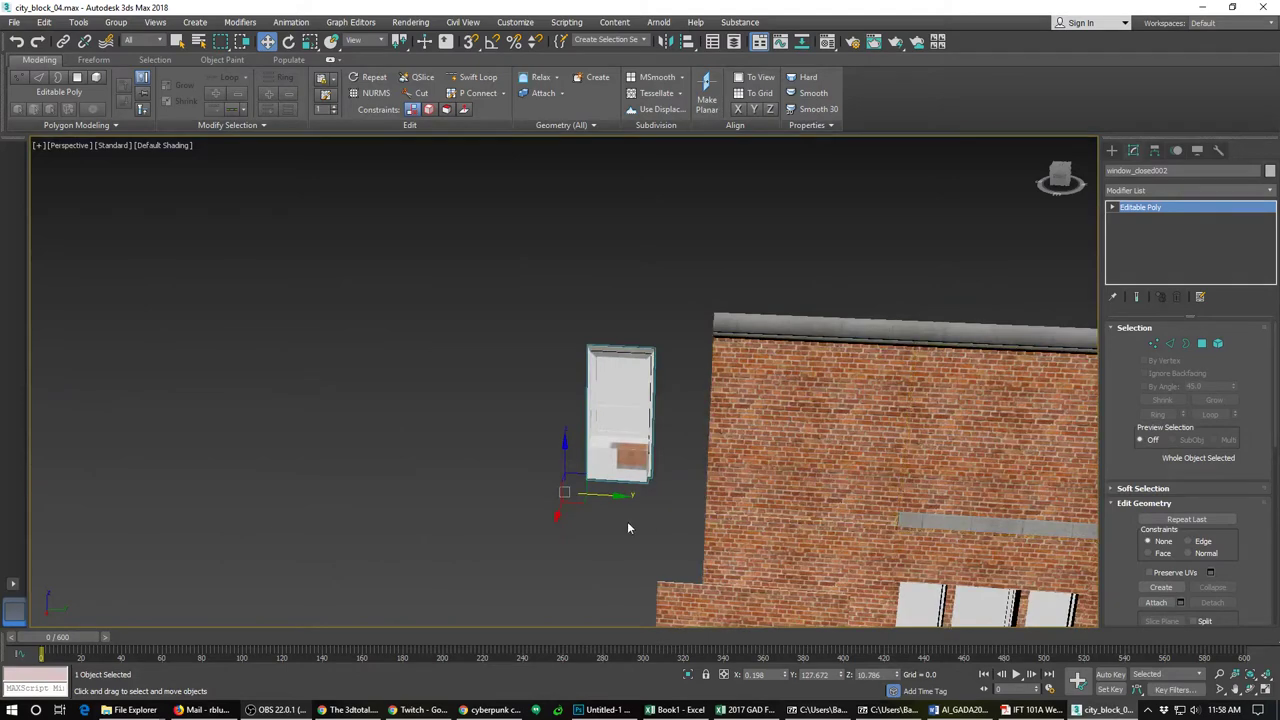
left_click_drag(615, 496, 515, 490, "shift")
left_click(632, 416)
Step: Select the polygons of the freestanding window copy nearest the brick wall at polygon level
scroll(589, 413, "up", 8)
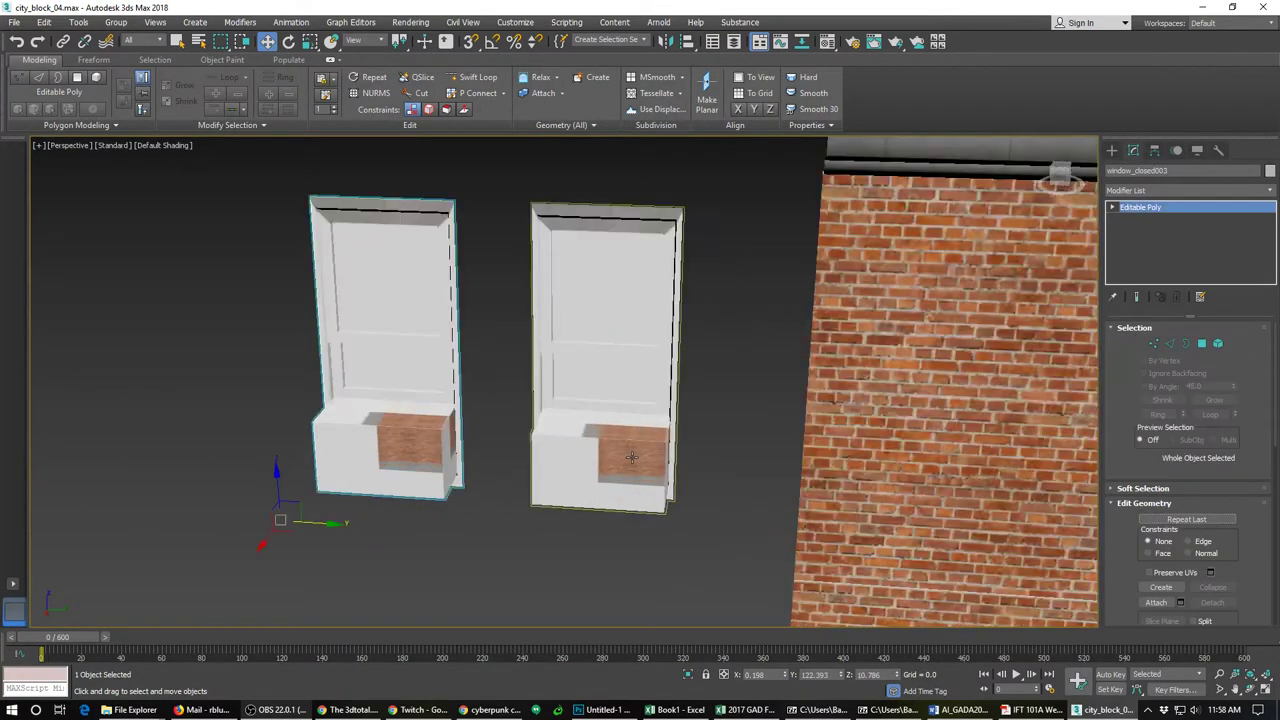
left_click(589, 413)
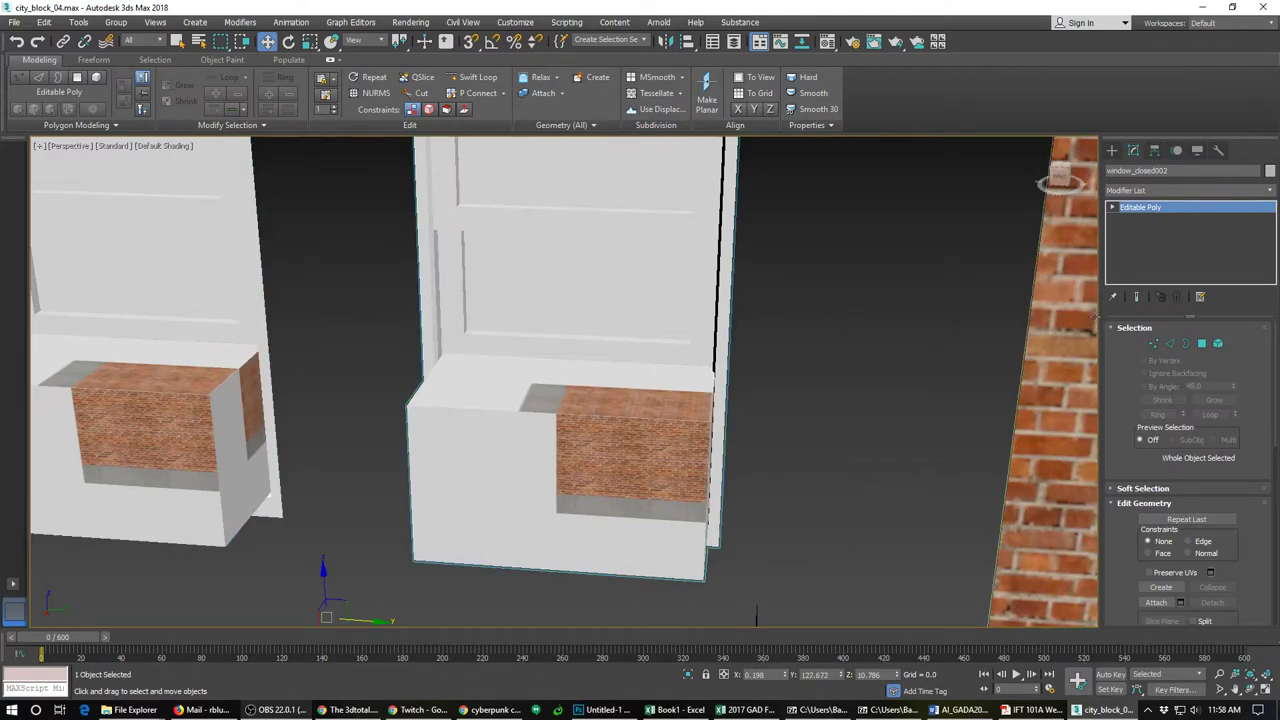
left_click(1201, 343)
key("ctrl+a")
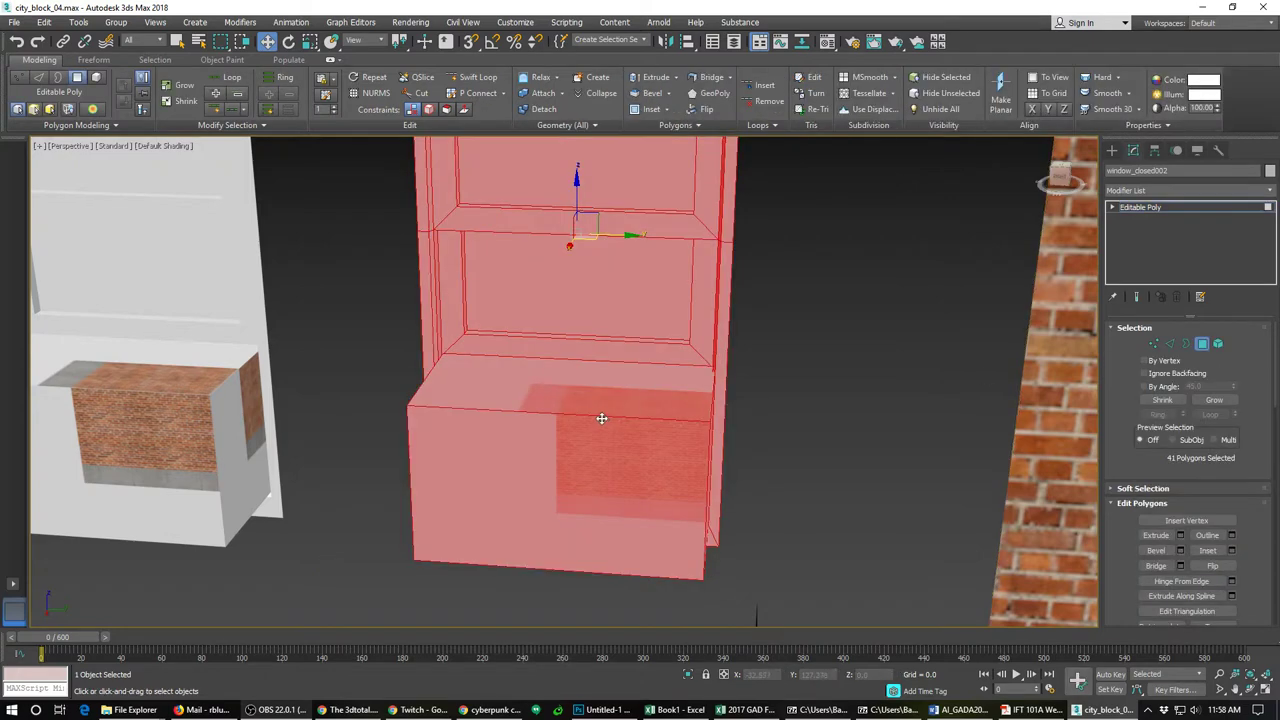
left_click(601, 418)
Step: Display edged faces and chamfer the upper front edge of the protruding box on the window copy nearest the wall
key("2")
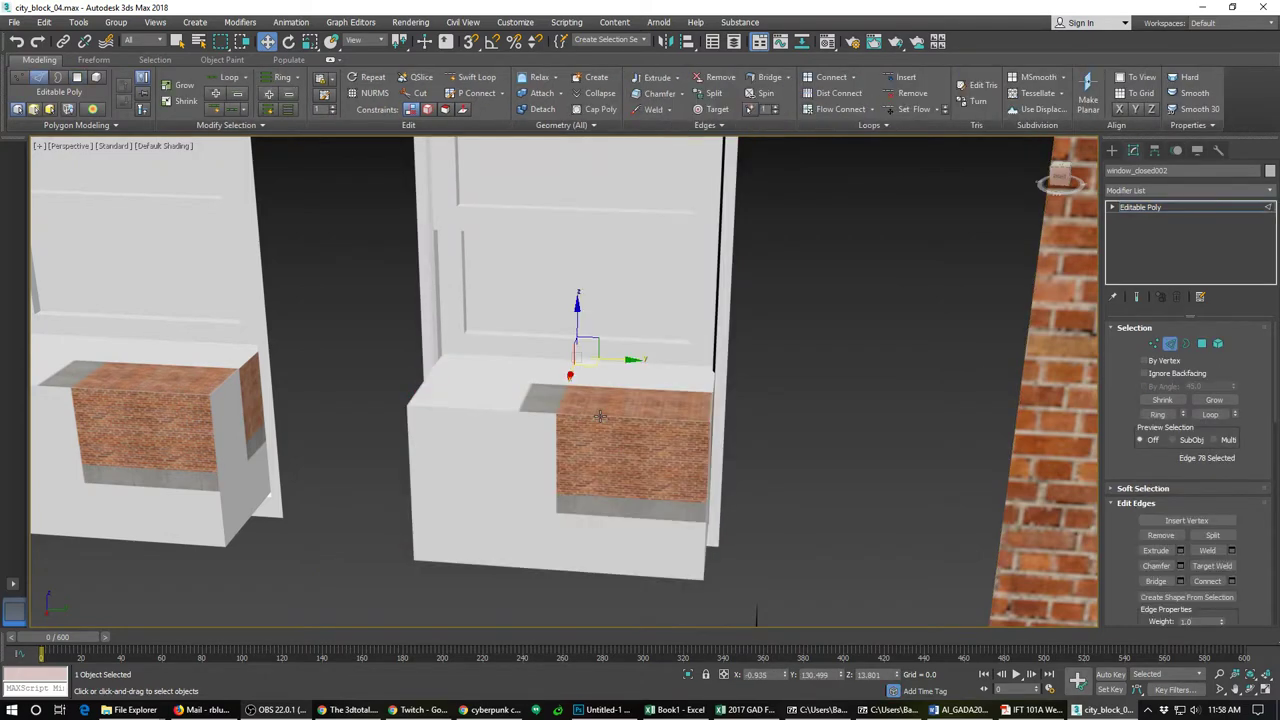
left_click(600, 416)
key("F4")
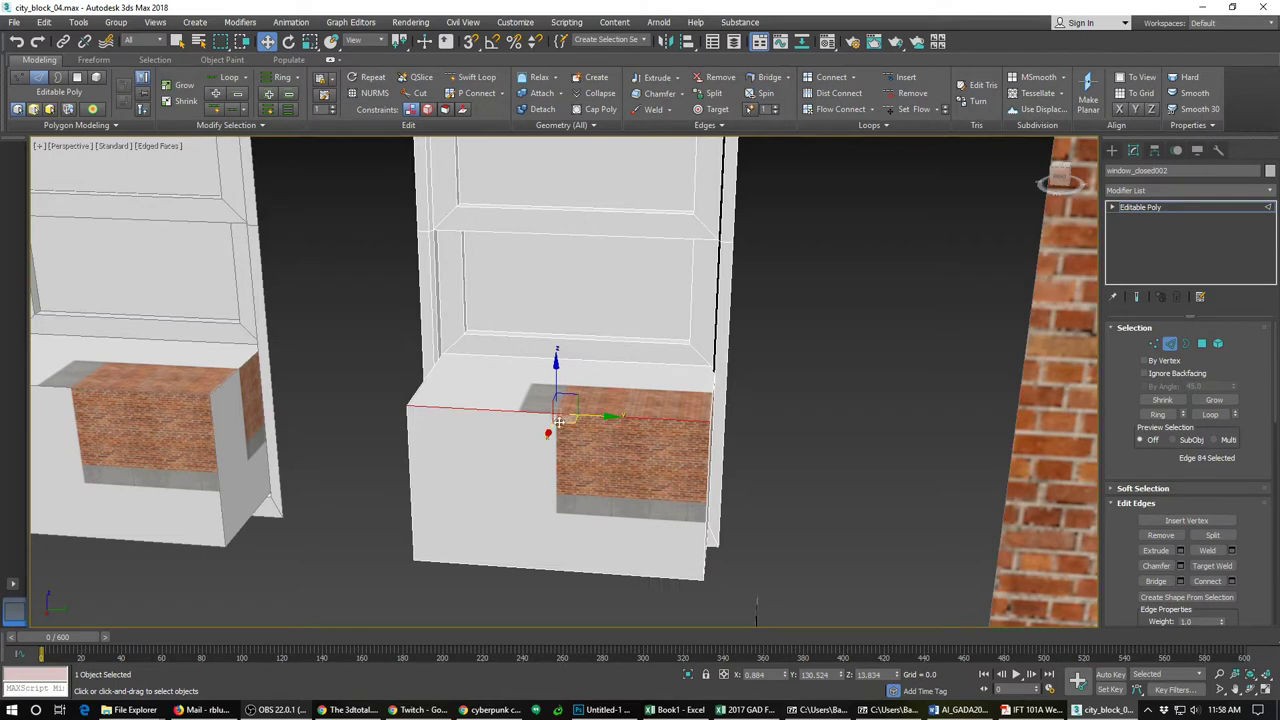
right_click(613, 416)
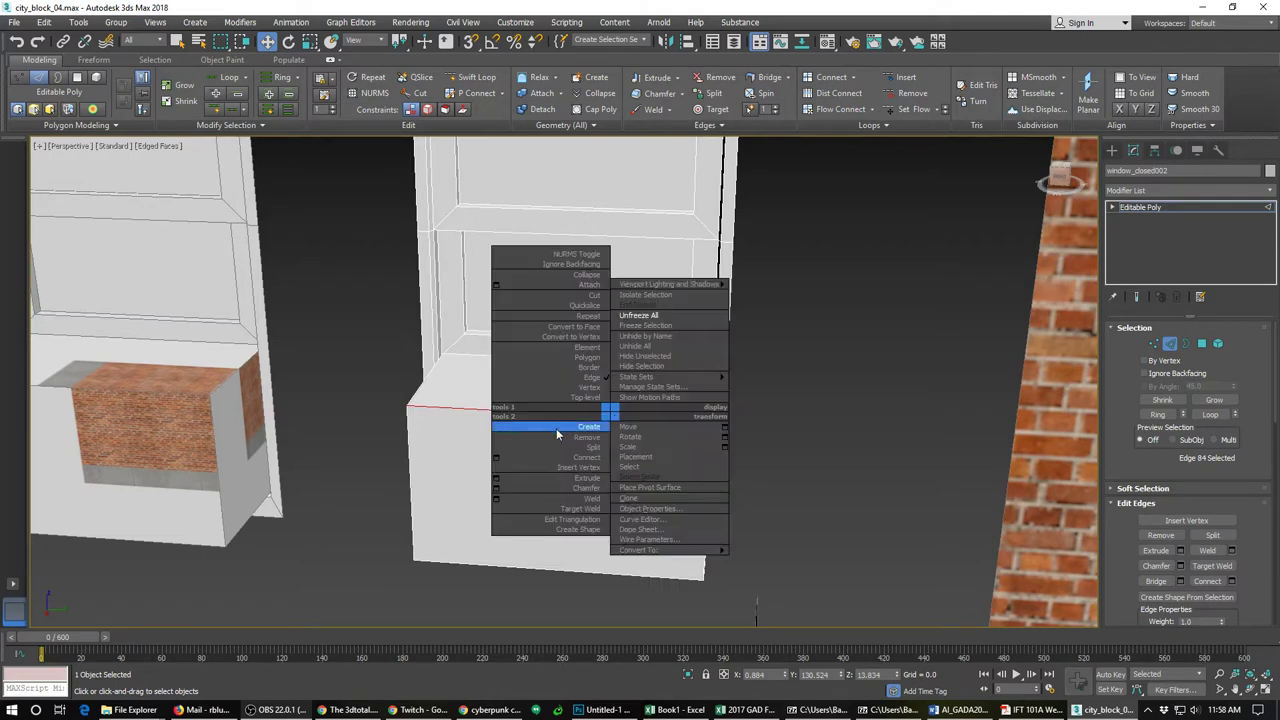
left_click(560, 488)
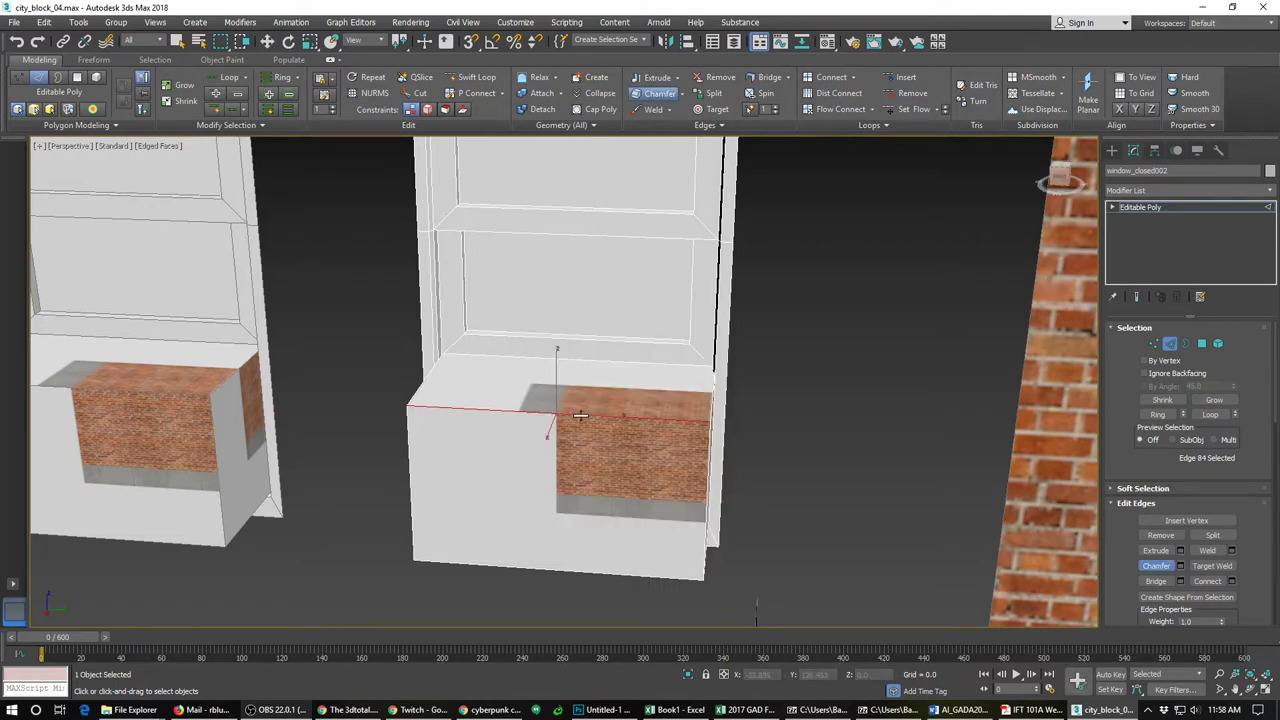
left_click_drag(571, 417, 593, 449)
mouse_move(632, 486)
middle_mouse_down("alt")
mouse_move(576, 459)
mouse_move(558, 465)
mouse_move(643, 477)
mouse_move(650, 505)
mouse_move(643, 484)
middle_mouse_up("alt")
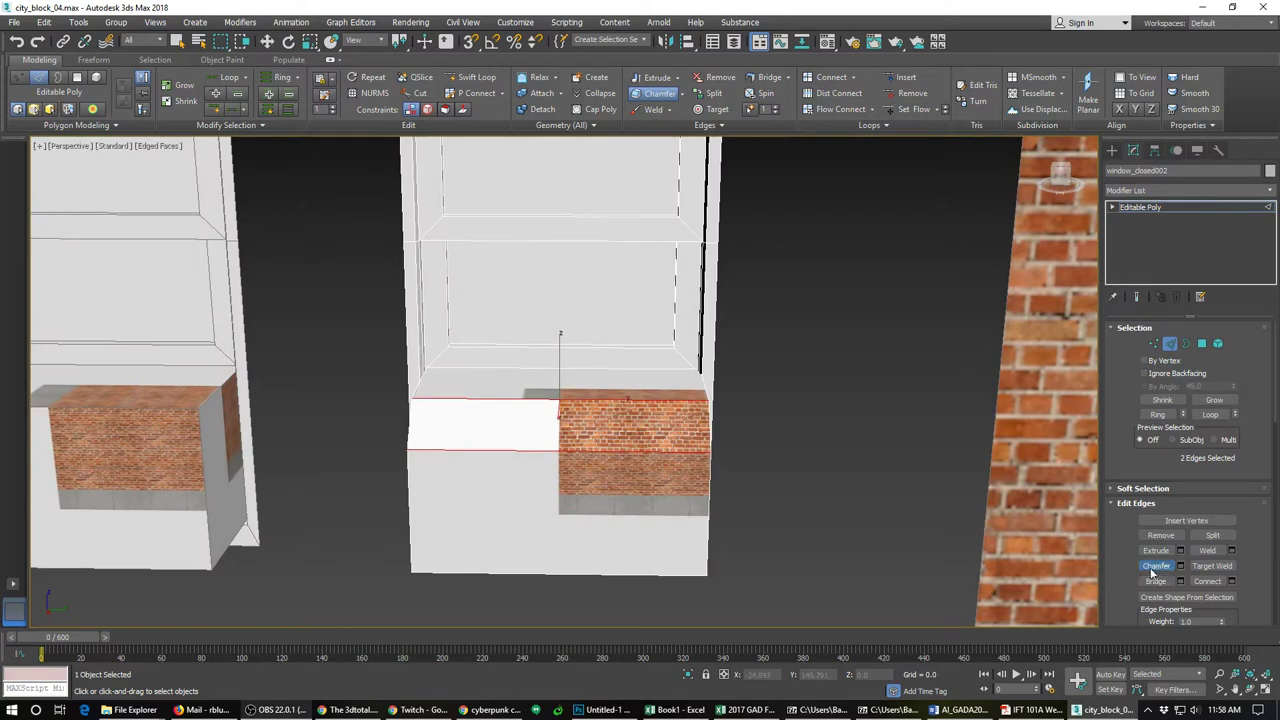
key("w")
scroll(669, 484, "down", 4)
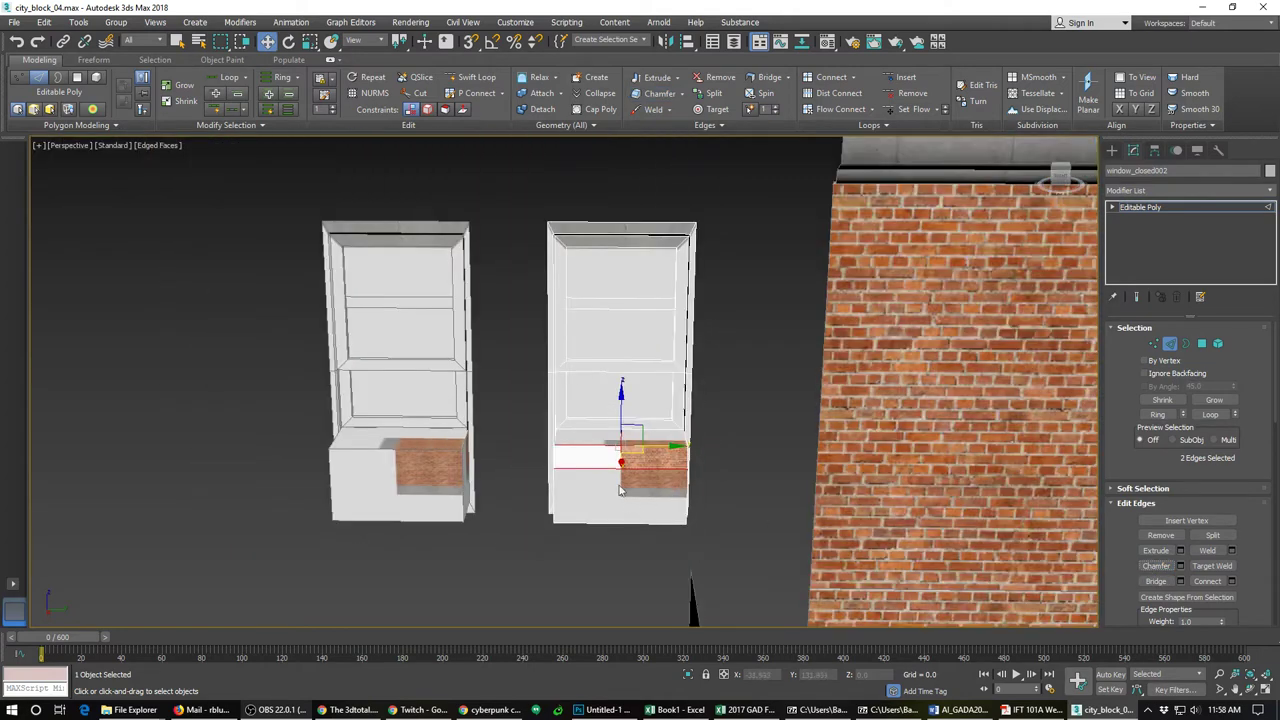
Step: Create a small tube in front of the two window copies, with radii of about 0.75 and 0.29 and a height of about 0.17
left_click(1112, 150)
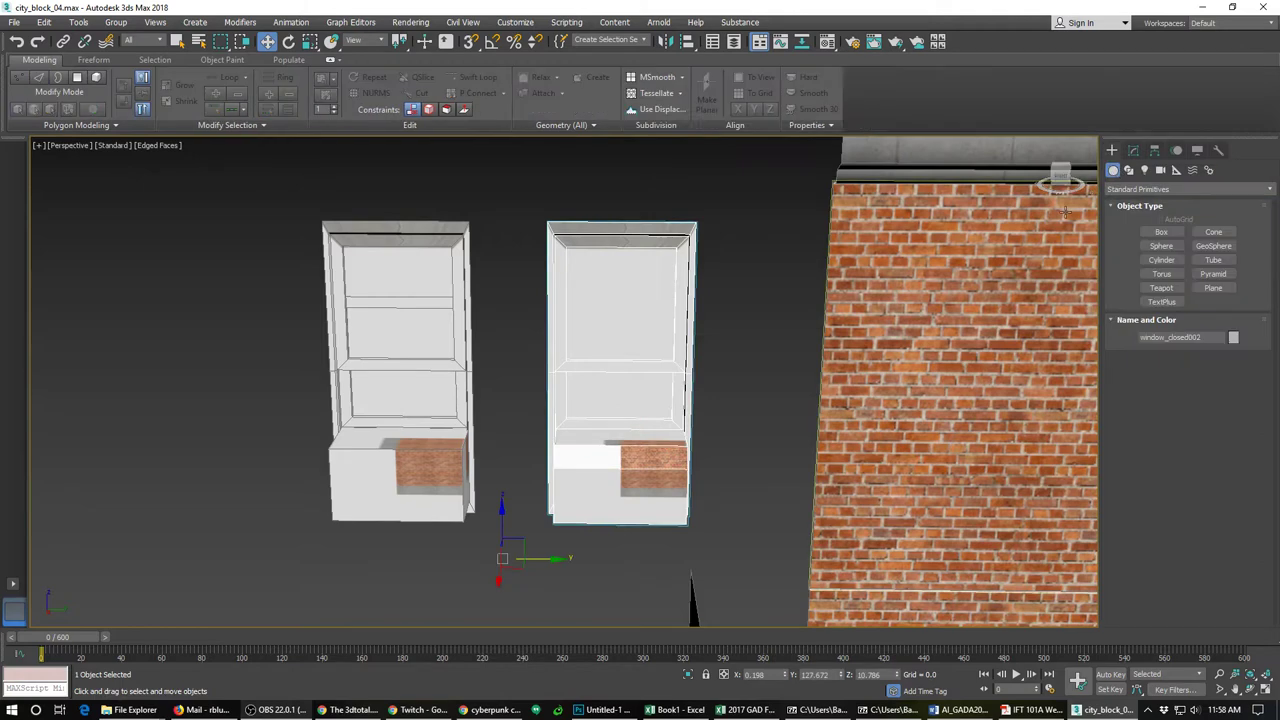
left_click(1213, 260)
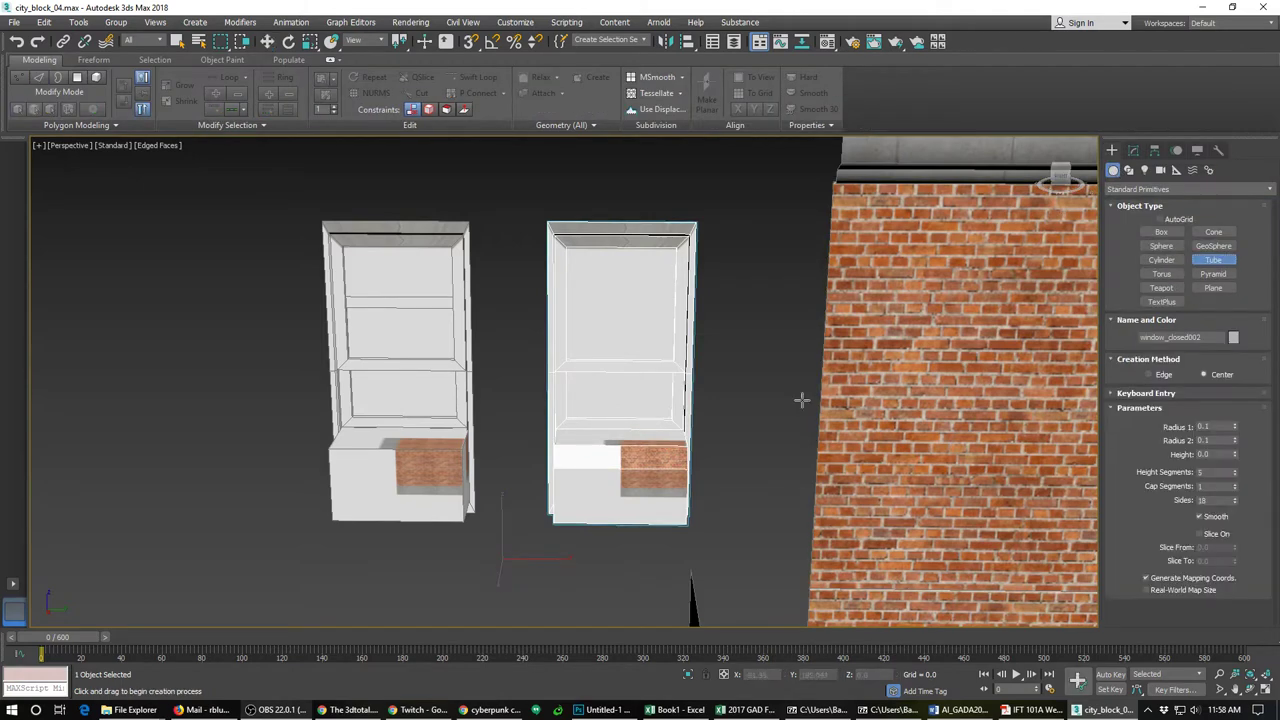
middle_click_drag(606, 540, 603, 569, "alt")
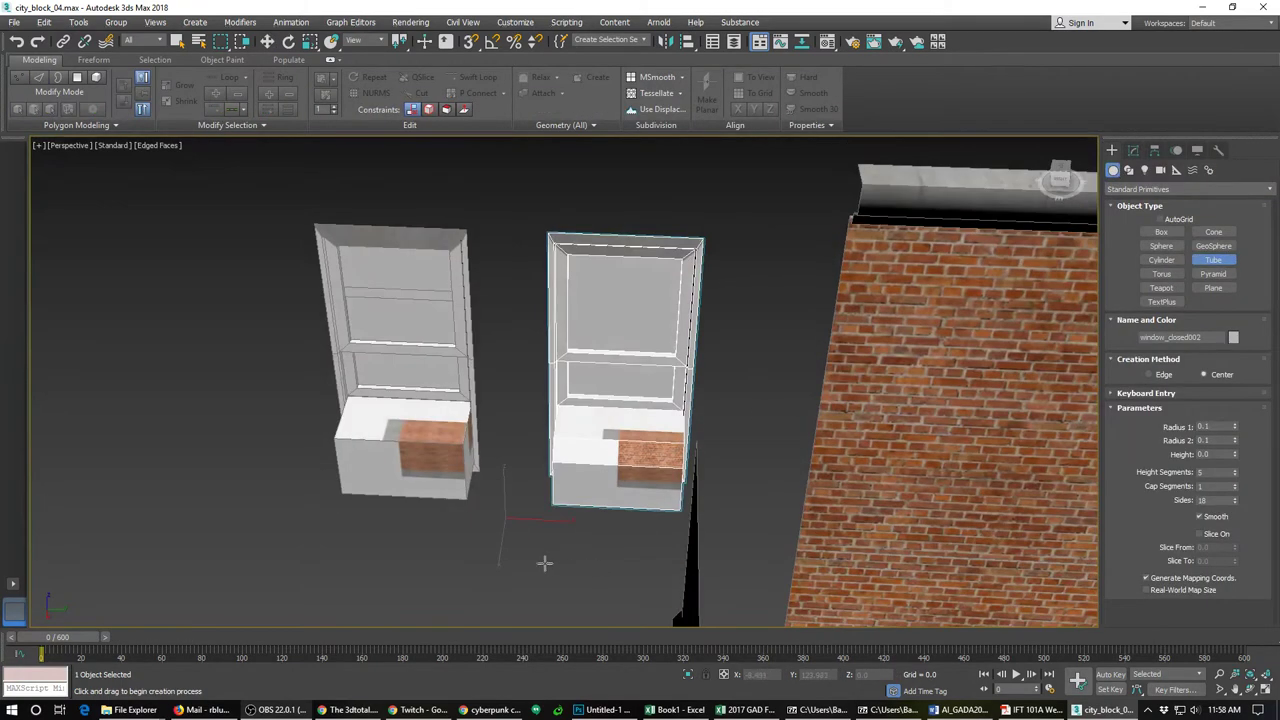
mouse_move(523, 530)
left_mouse_down()
mouse_move(526, 550)
mouse_move(516, 540)
left_mouse_up()
left_click(526, 540)
key("ctrl+z")
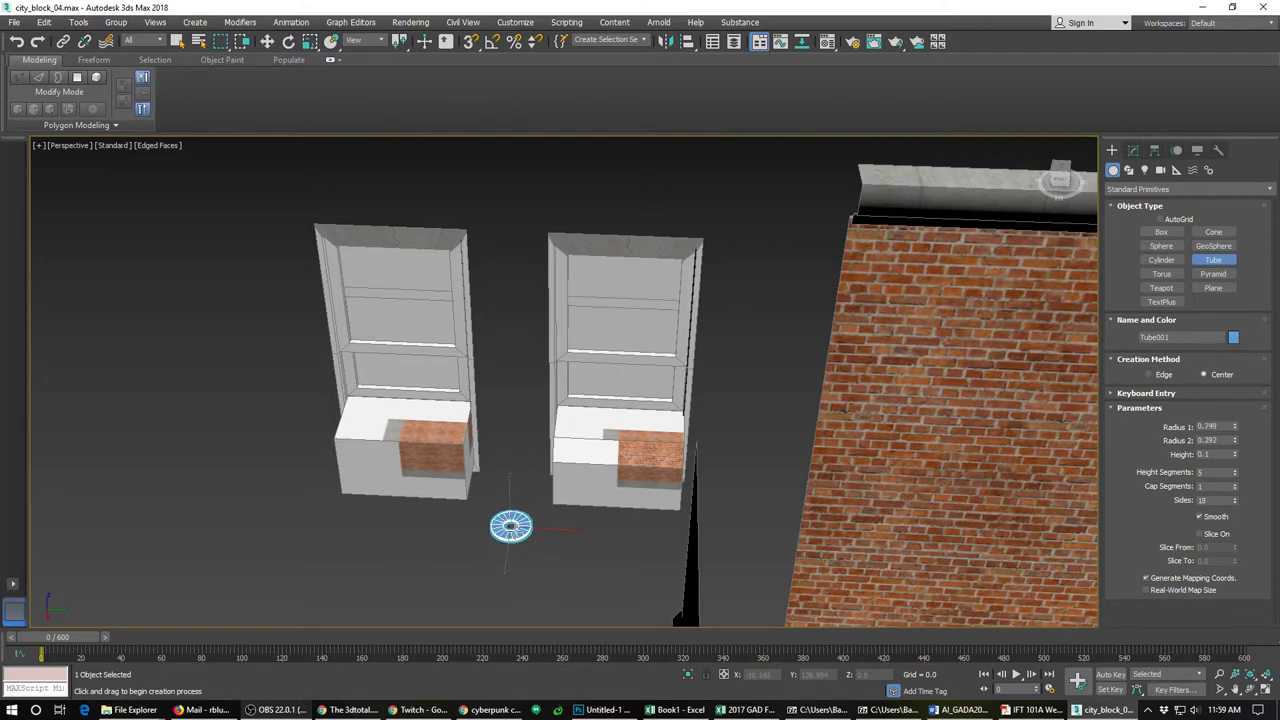
left_click(512, 532)
key("w")
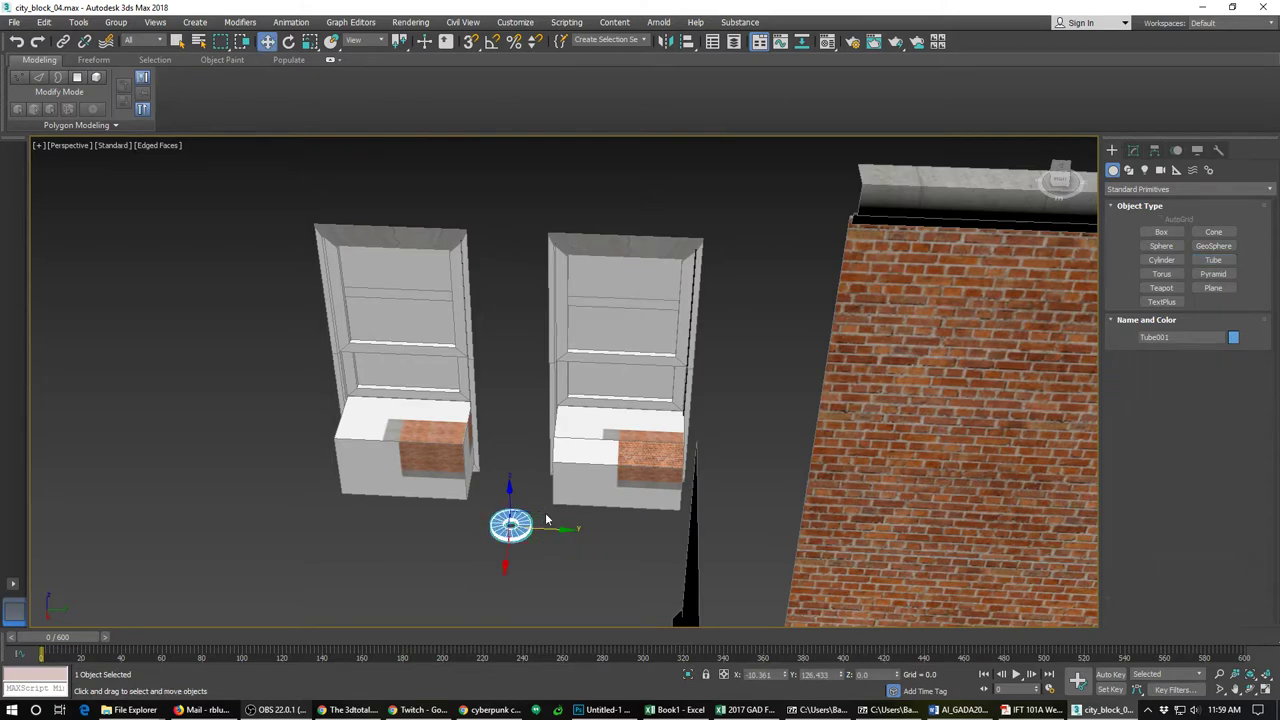
scroll(523, 540, "up", 4)
scroll(525, 540, "down", 4)
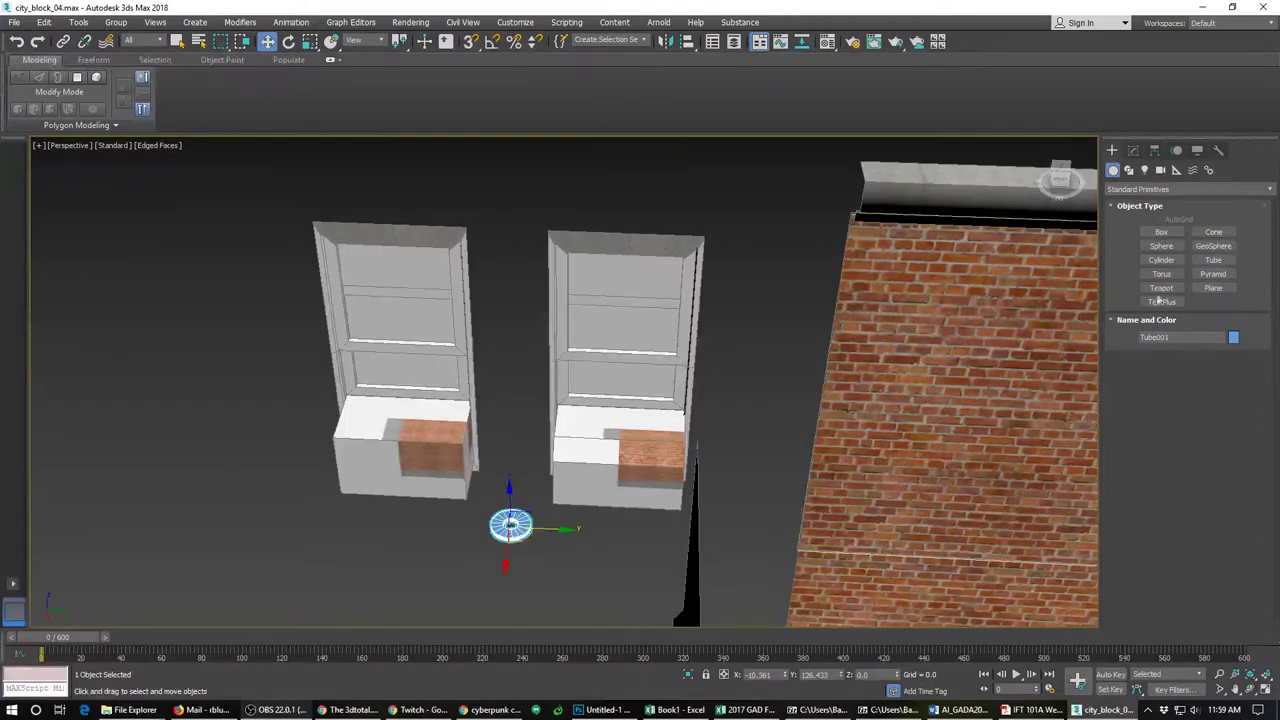
left_click(1134, 151)
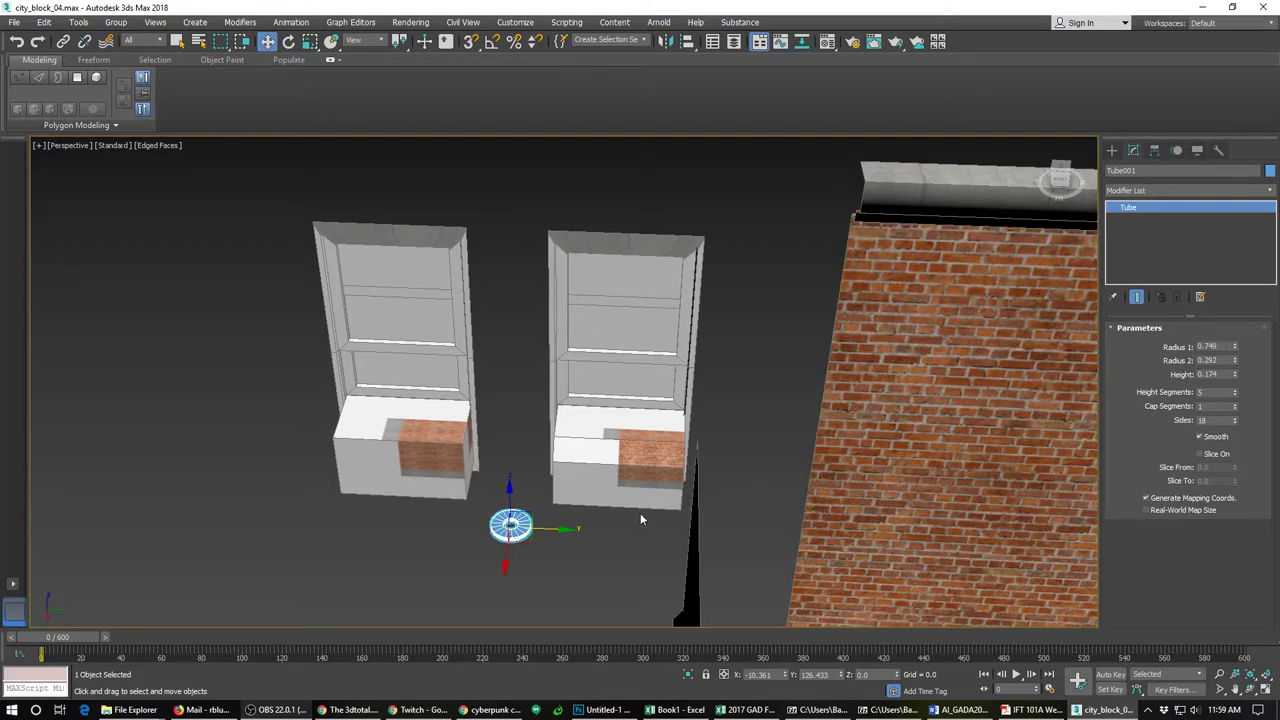
Step: Create a small rectangular plane with 4 length and 4 width segments next to the tube
left_click(1112, 151)
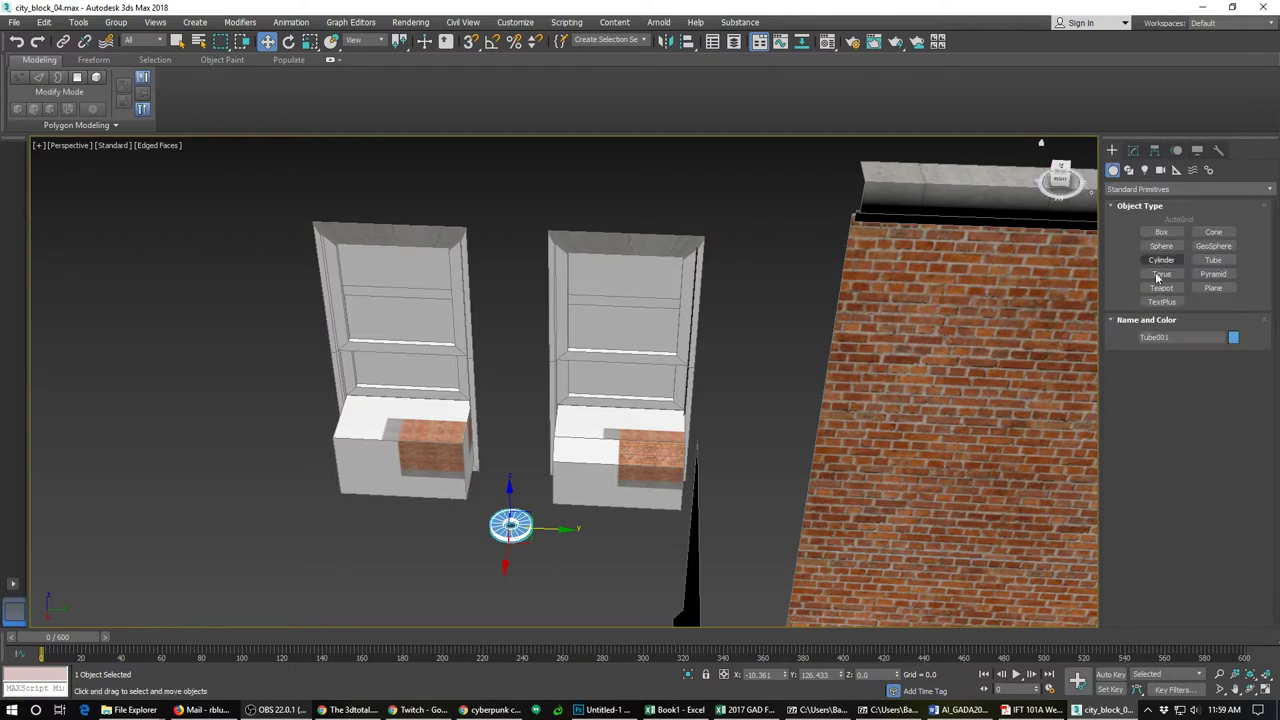
left_click(1199, 291)
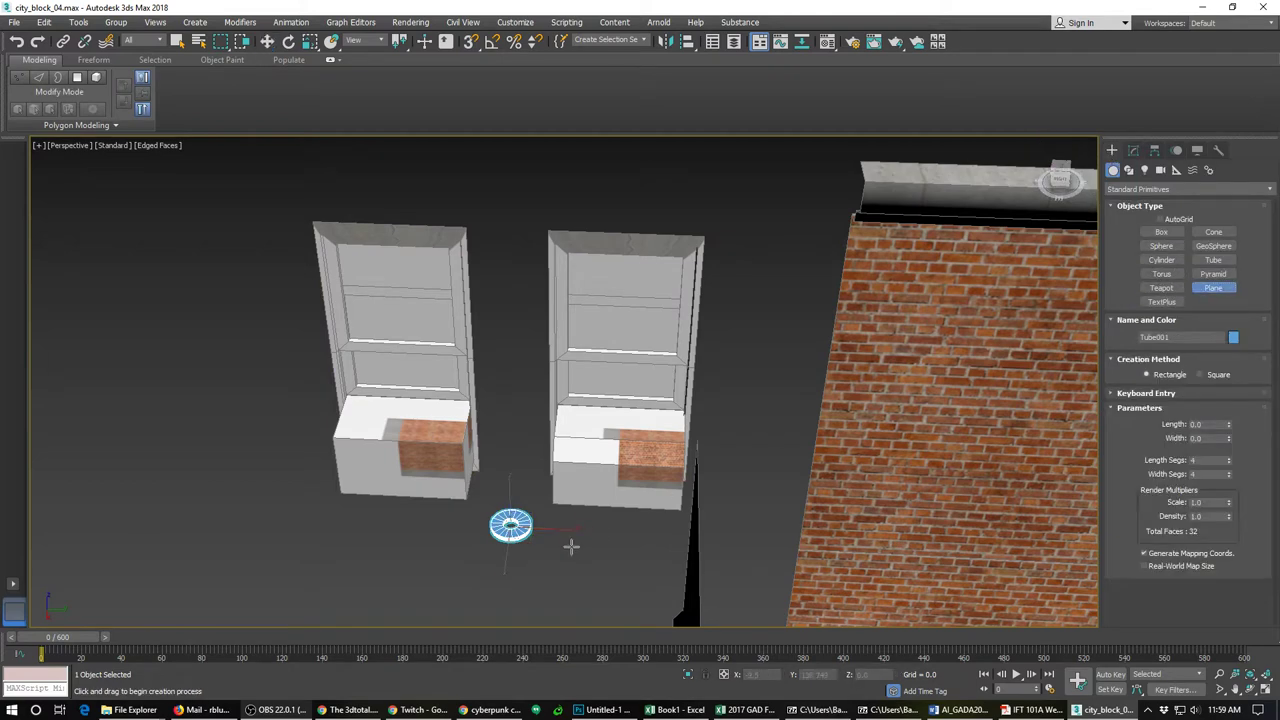
left_click_drag(551, 518, 612, 556)
key("w")
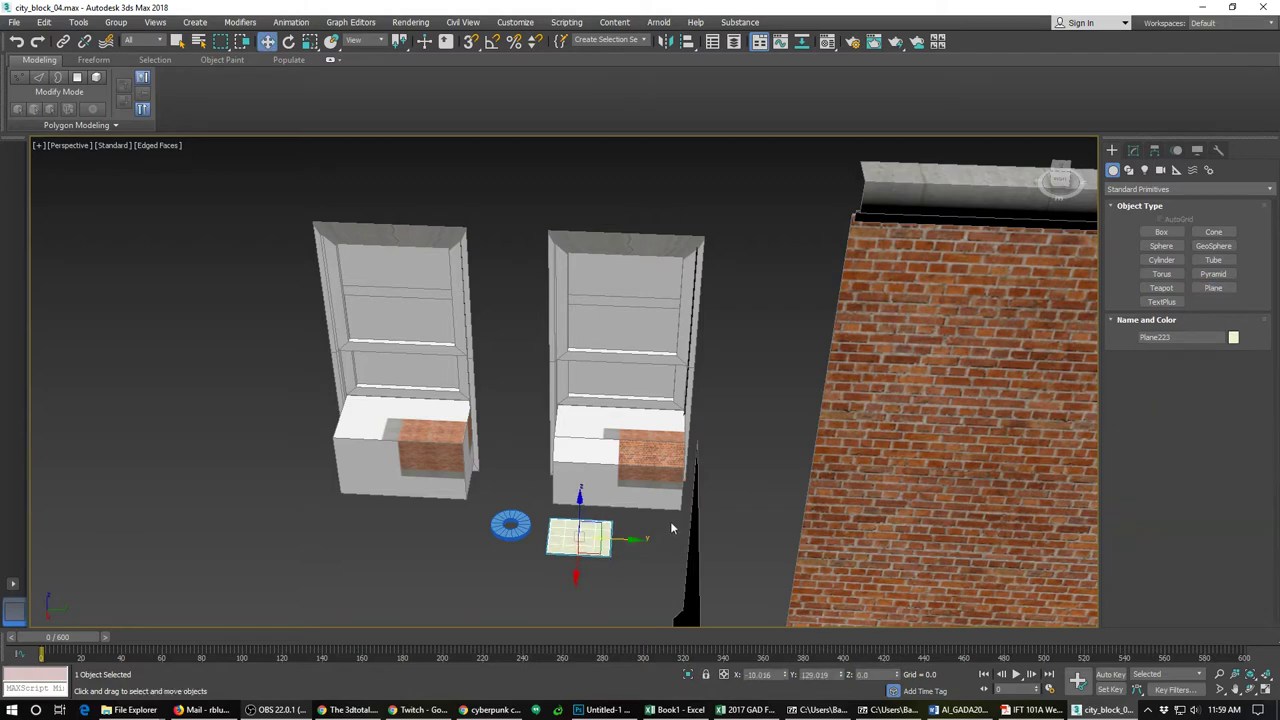
Step: Set the plane to 1 length segment and 17 width segments and convert it to an editable poly
left_click(1133, 150)
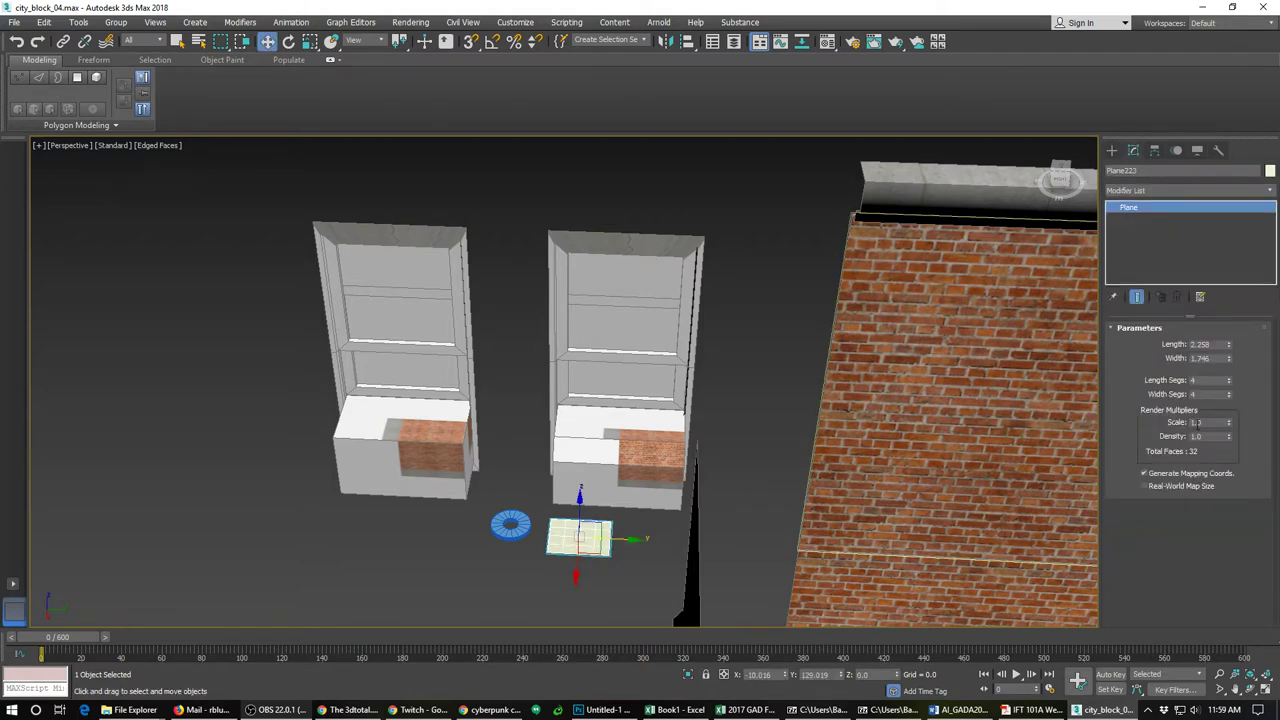
left_click_drag(1228, 396, 1236, 470)
left_click_drag(1231, 398, 1229, 379)
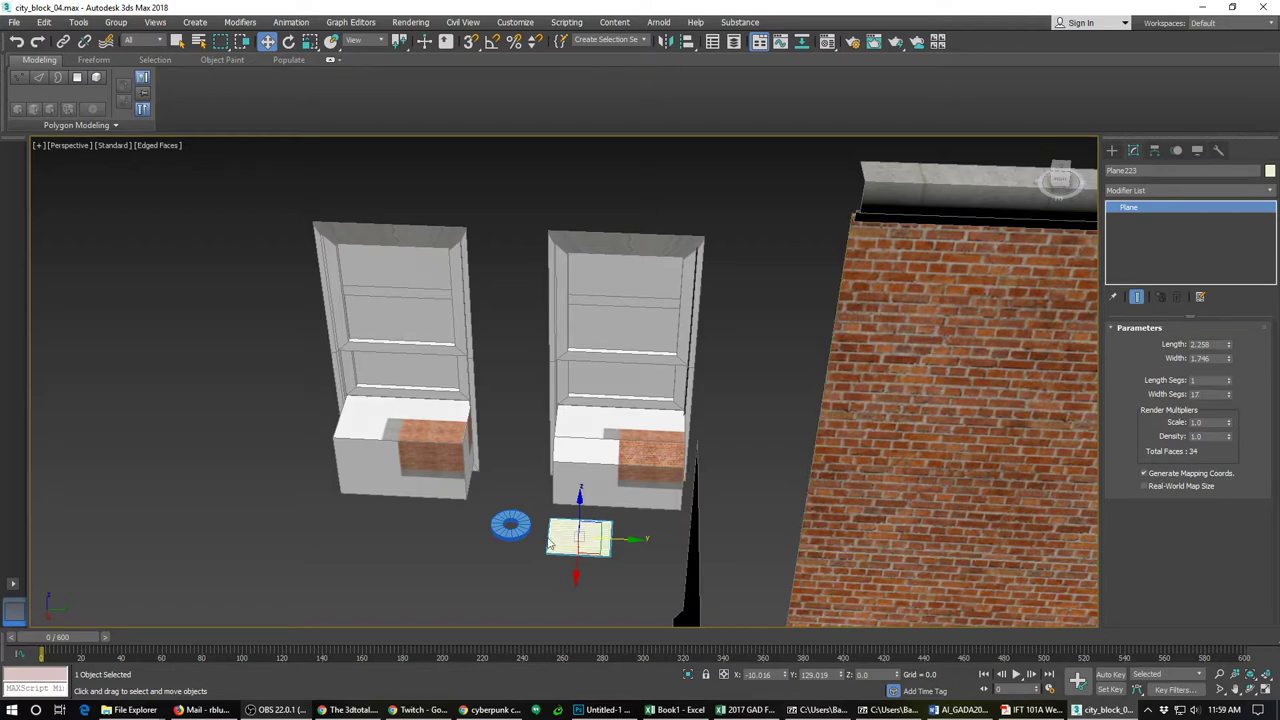
scroll(565, 545, "up", 5)
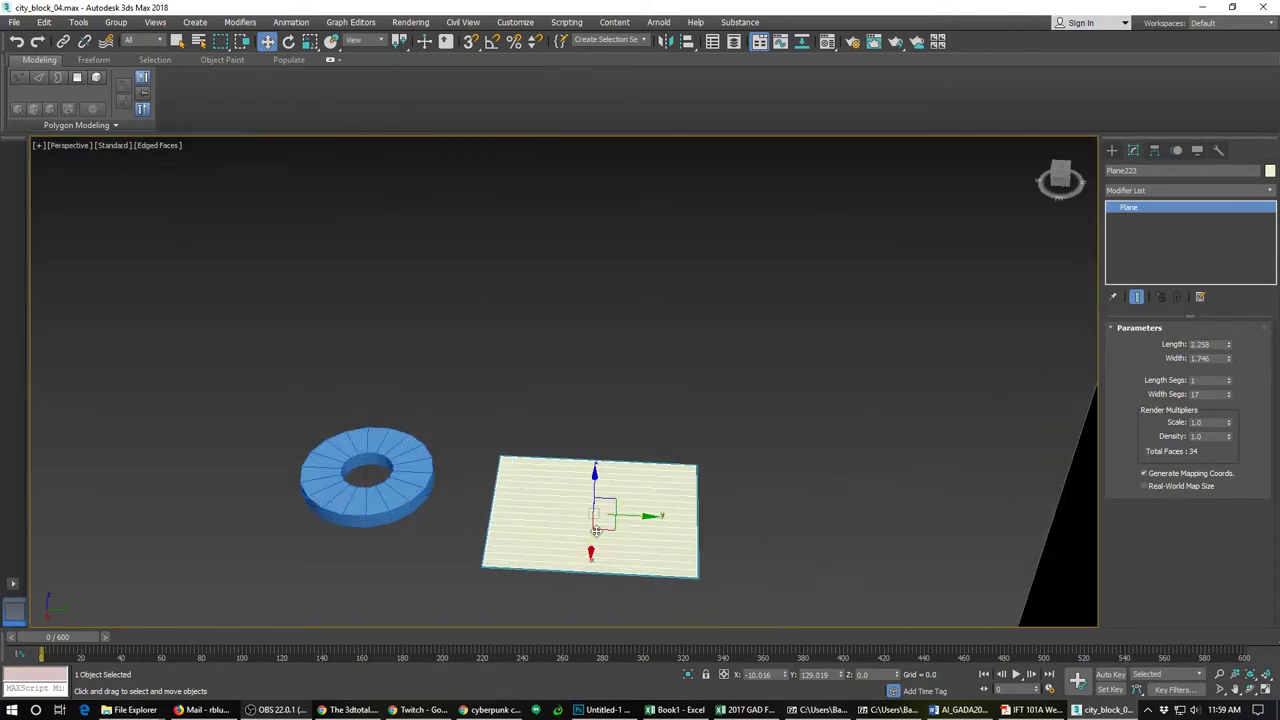
right_click(1128, 207)
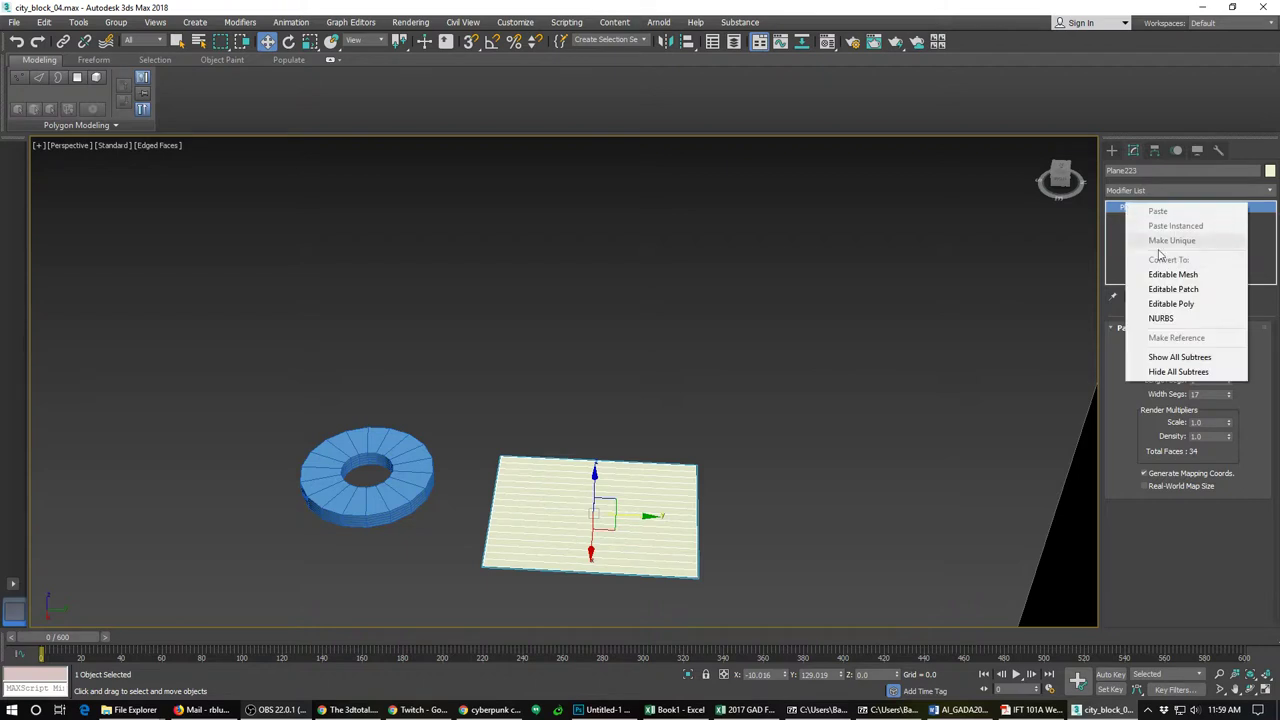
left_click(1171, 303)
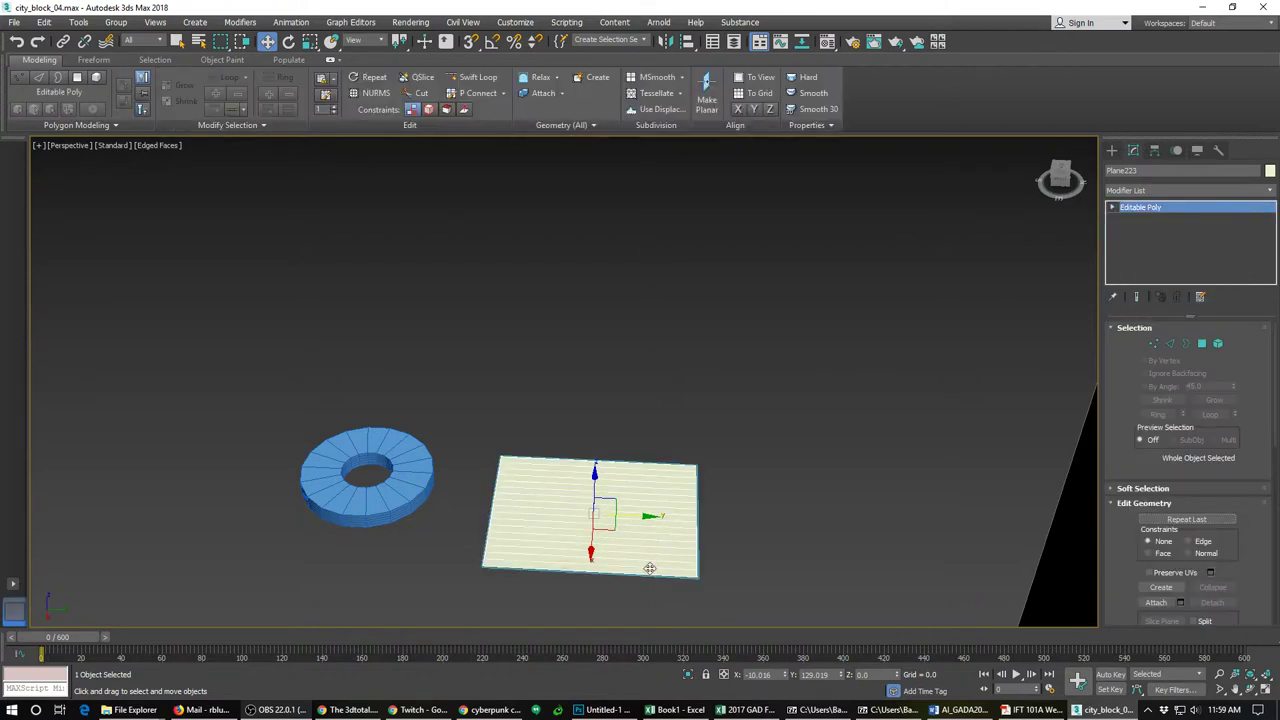
Step: Raise every second crosswise edge of the plane slightly and shift these edges along X to form slanted zigzag folds
key("2")
left_click(650, 572)
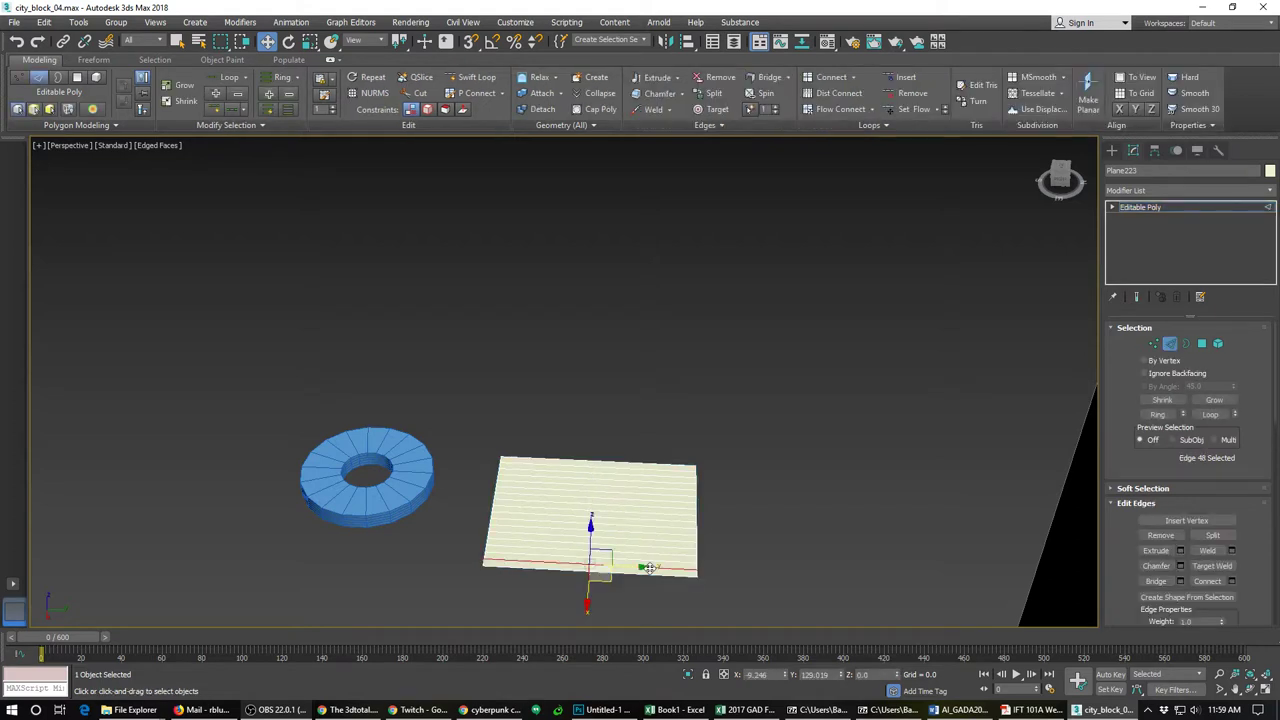
left_click(653, 549, "ctrl")
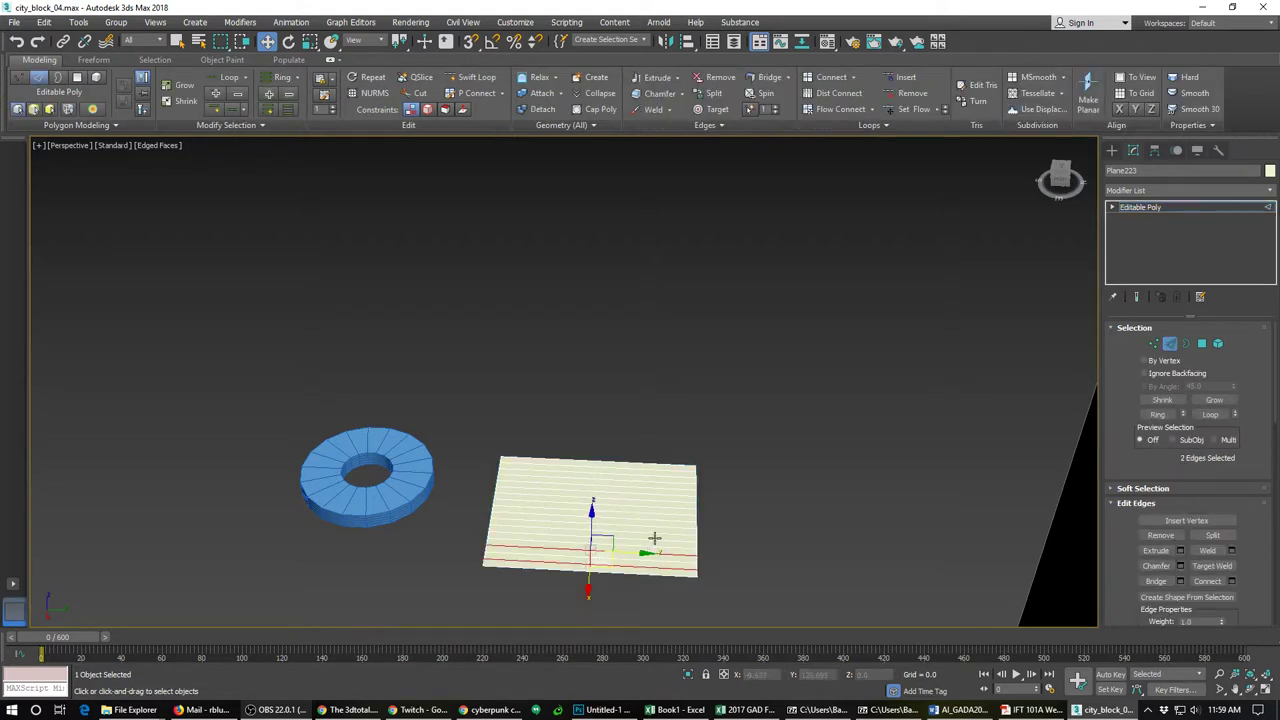
left_click(654, 536, "ctrl")
left_click(656, 523, "ctrl")
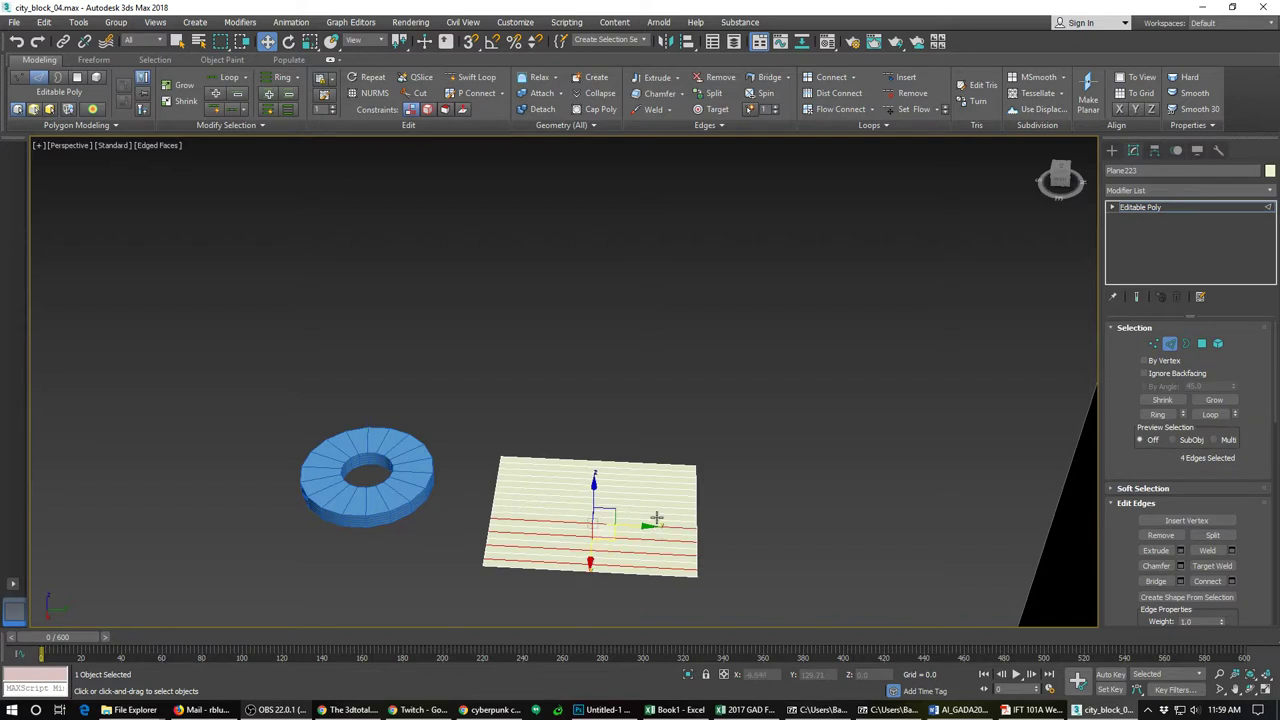
left_click(657, 514, "ctrl")
left_click(655, 505, "ctrl")
left_click(658, 496, "ctrl")
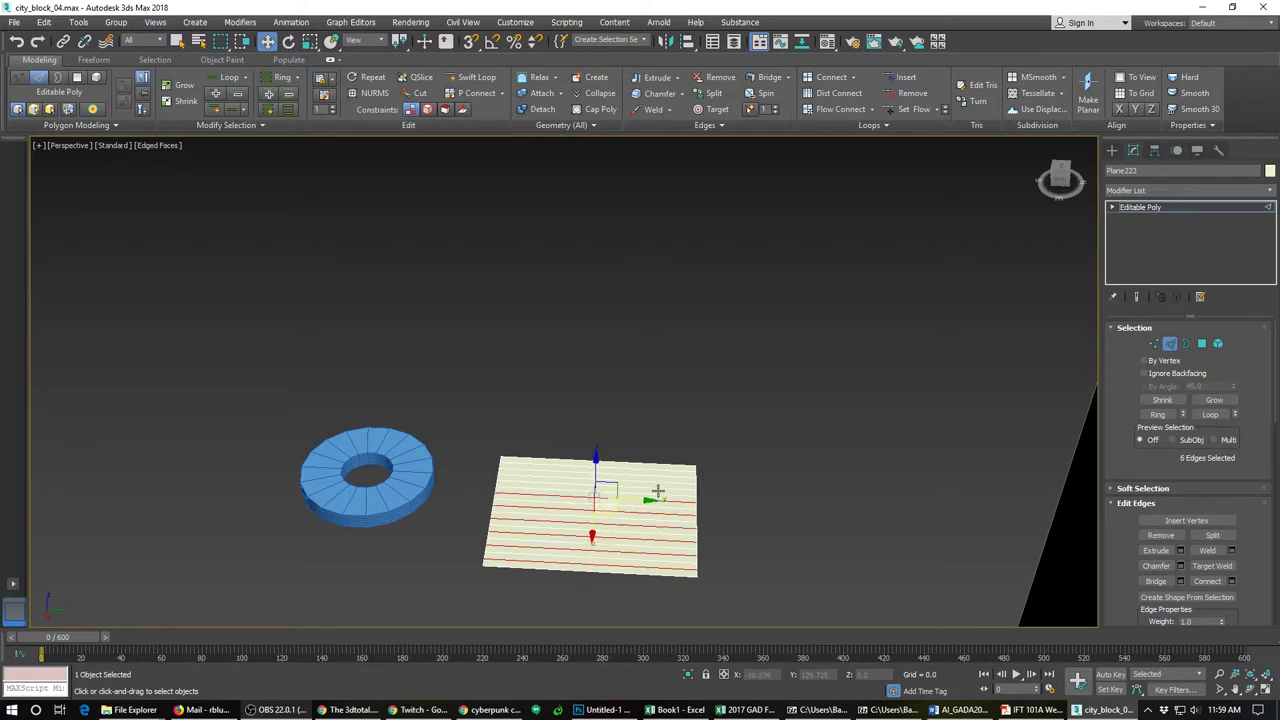
left_click(659, 486, "ctrl")
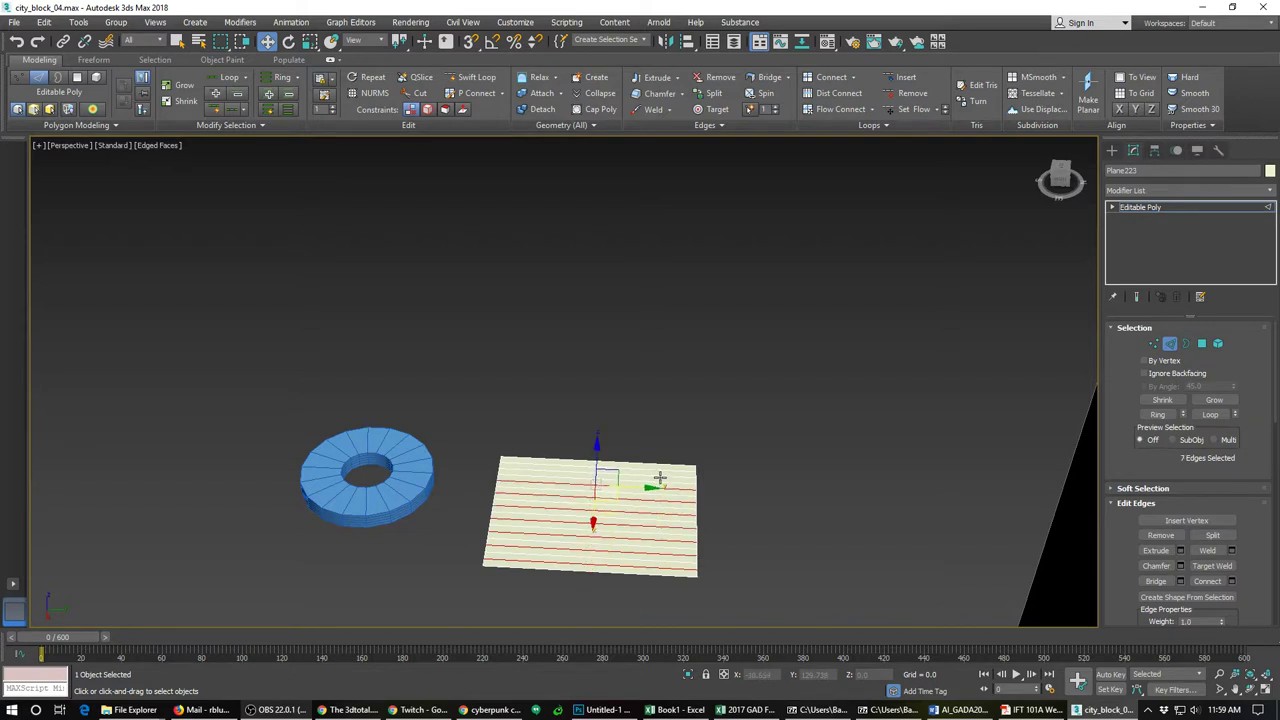
left_click(660, 477, "ctrl")
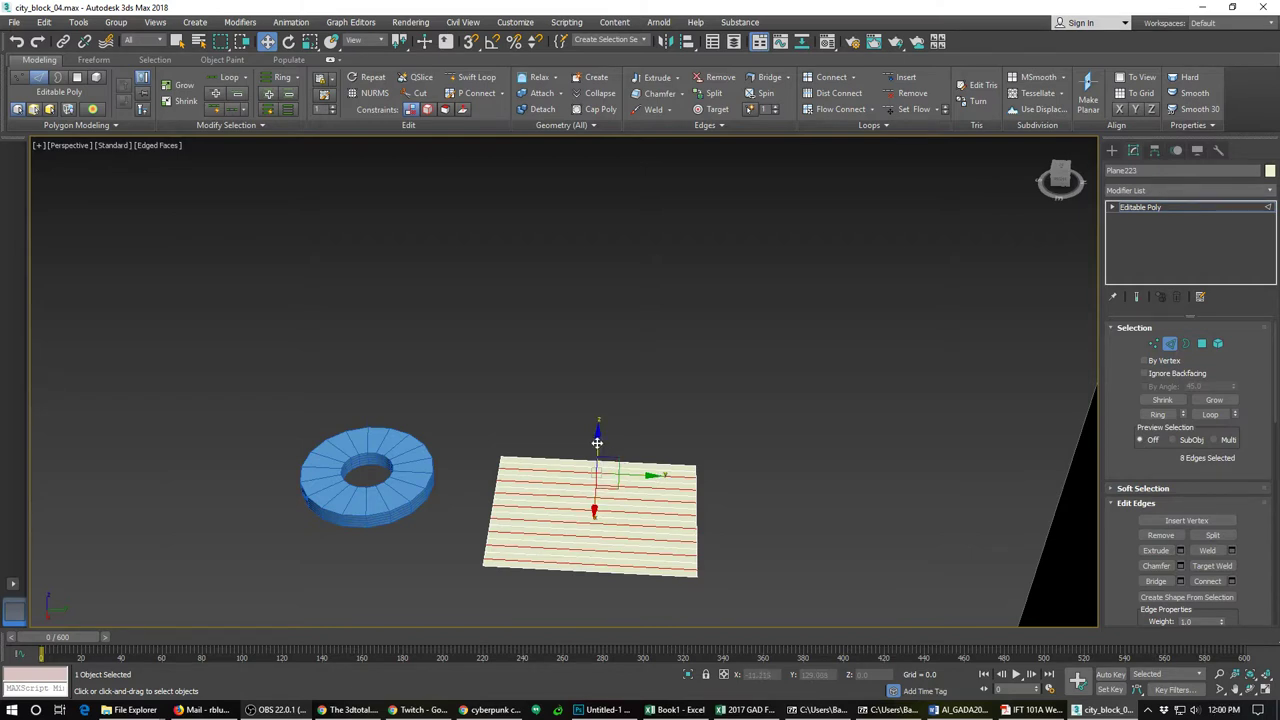
left_click_drag(597, 443, 597, 439)
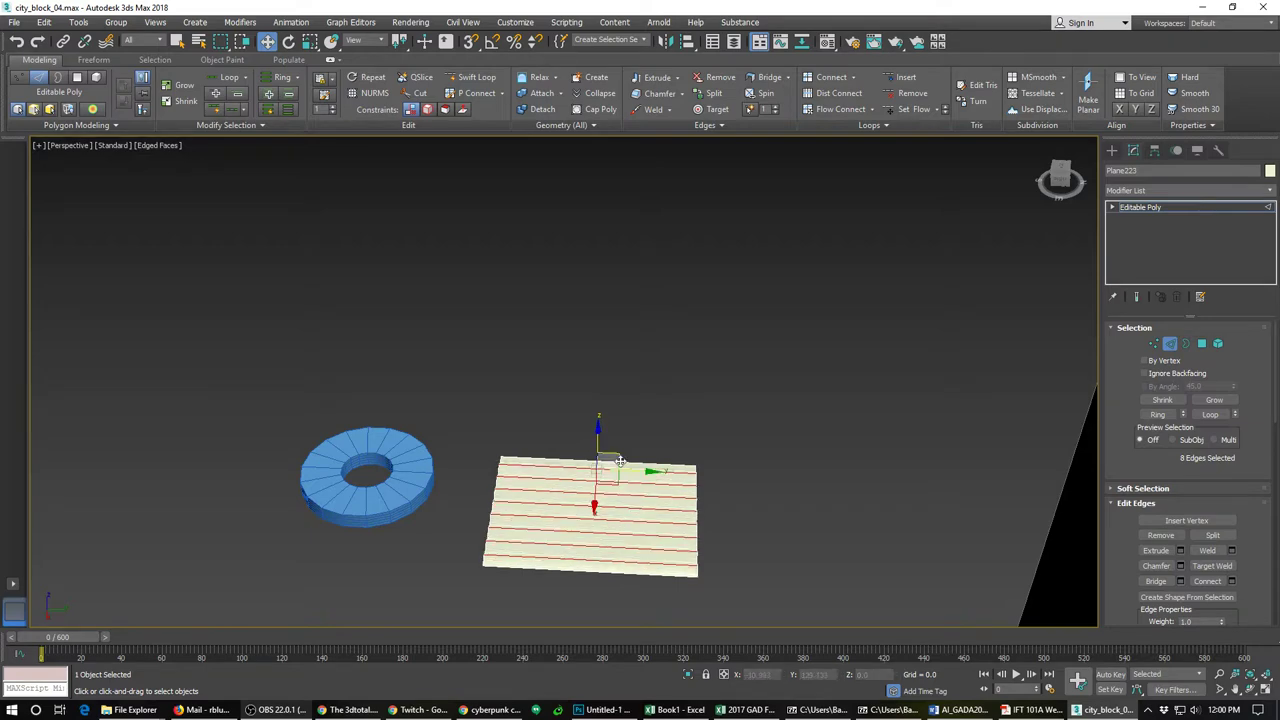
middle_click_drag(637, 531, 534, 493, "alt")
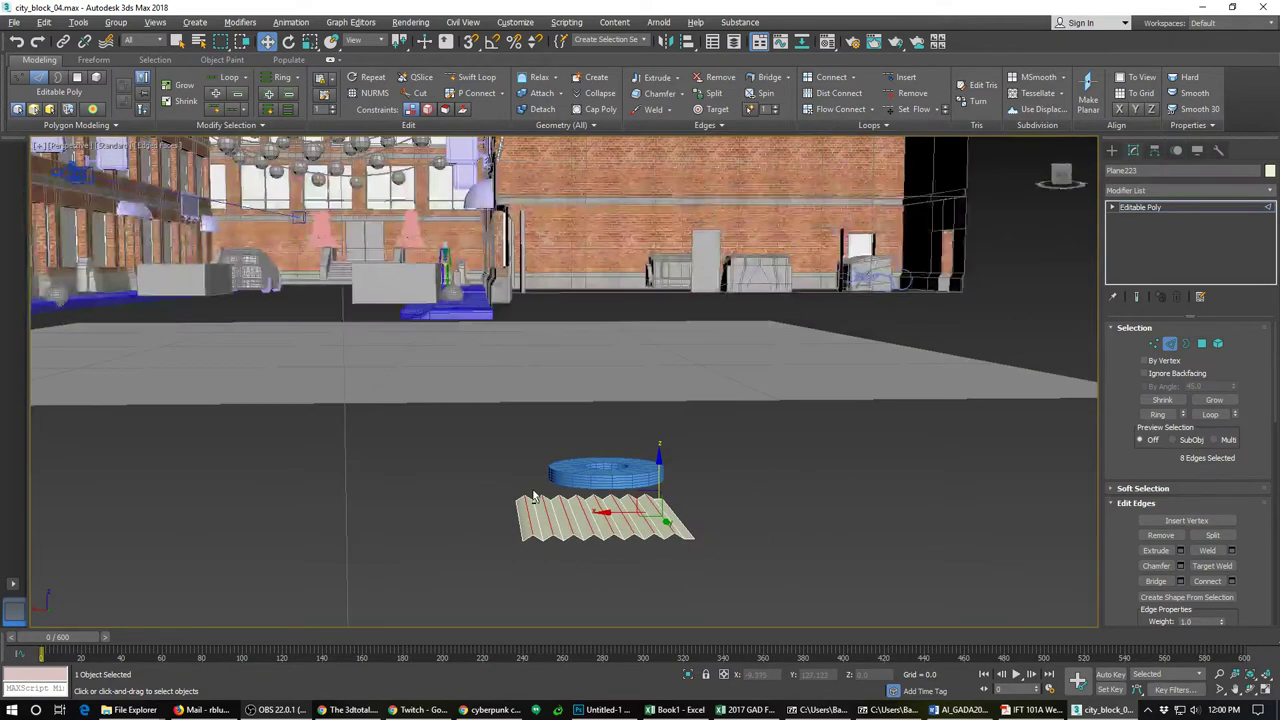
left_click_drag(560, 510, 503, 514)
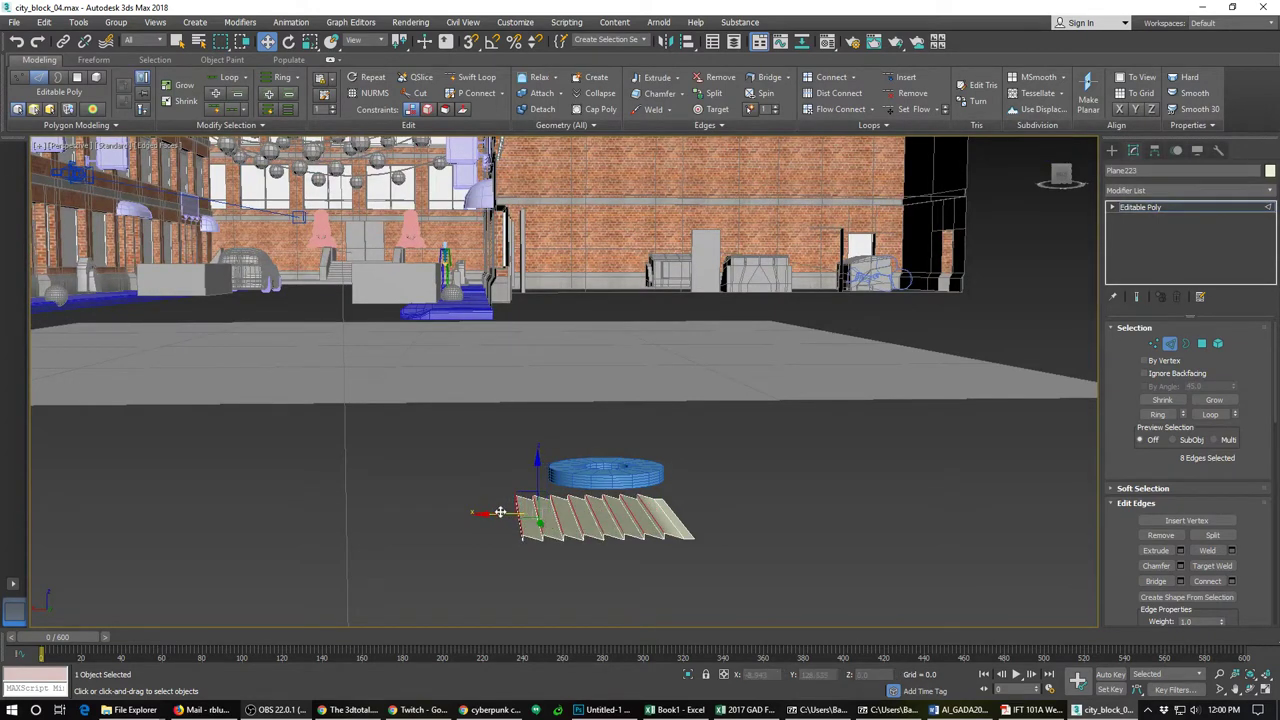
left_click(615, 495)
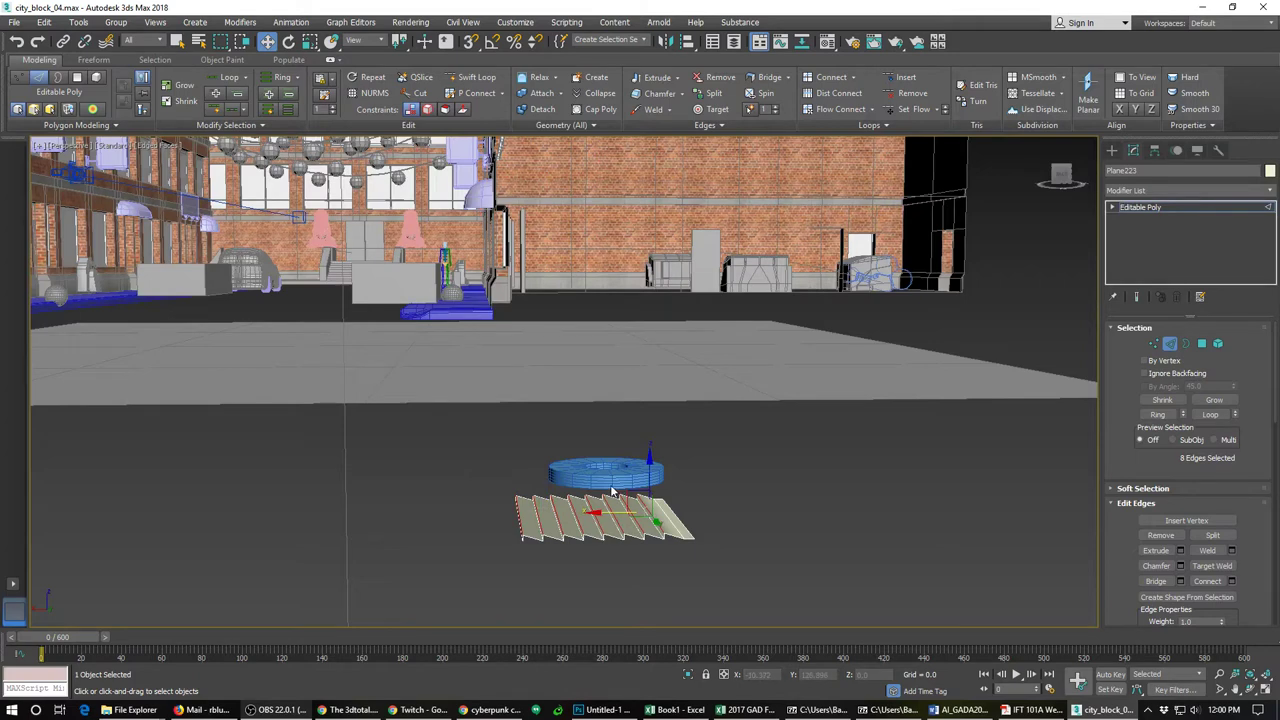
Step: Delete the end polygon on the unfolded side of the corrugated plane and leave polygon level
left_click(1202, 343)
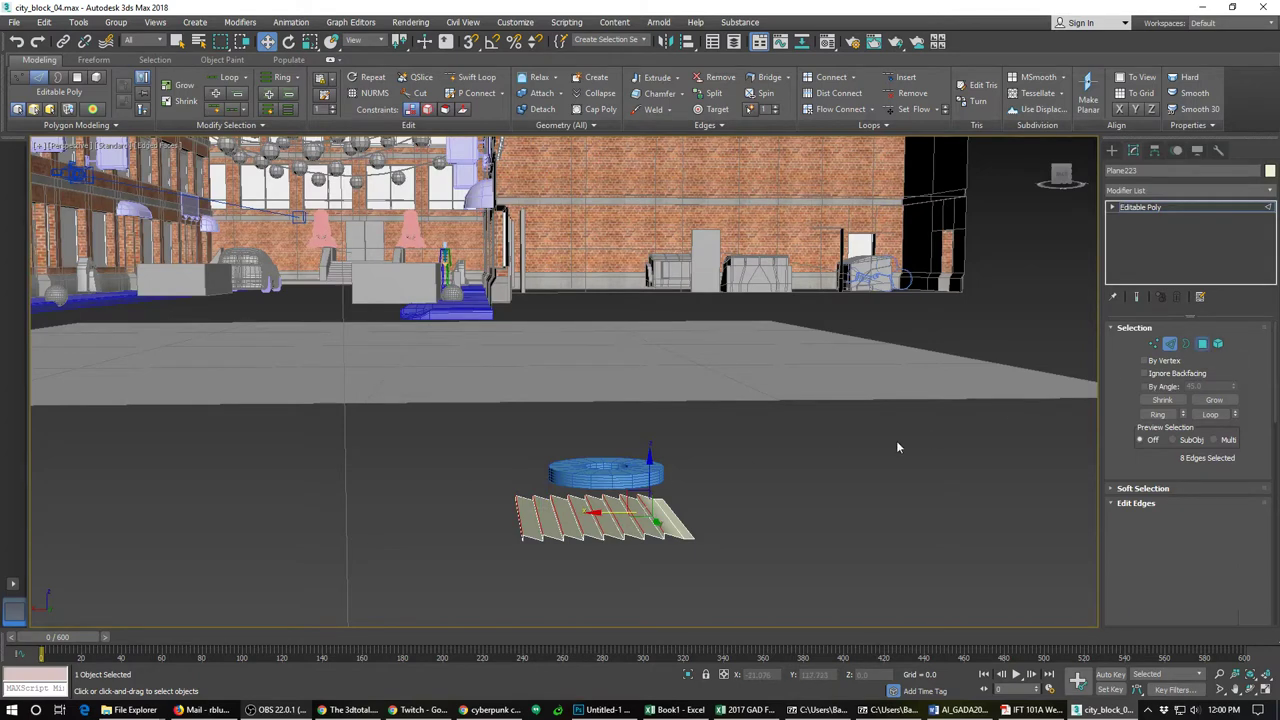
left_click(686, 532)
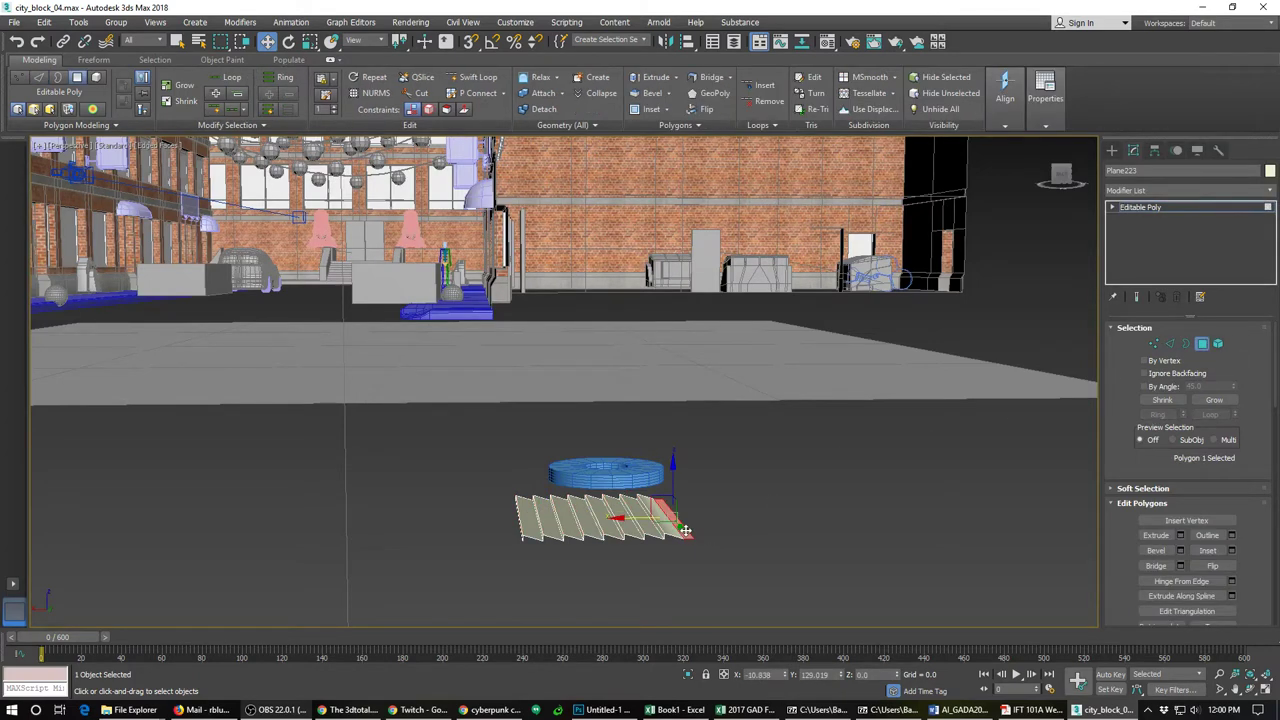
left_click(686, 530)
left_click(1202, 343)
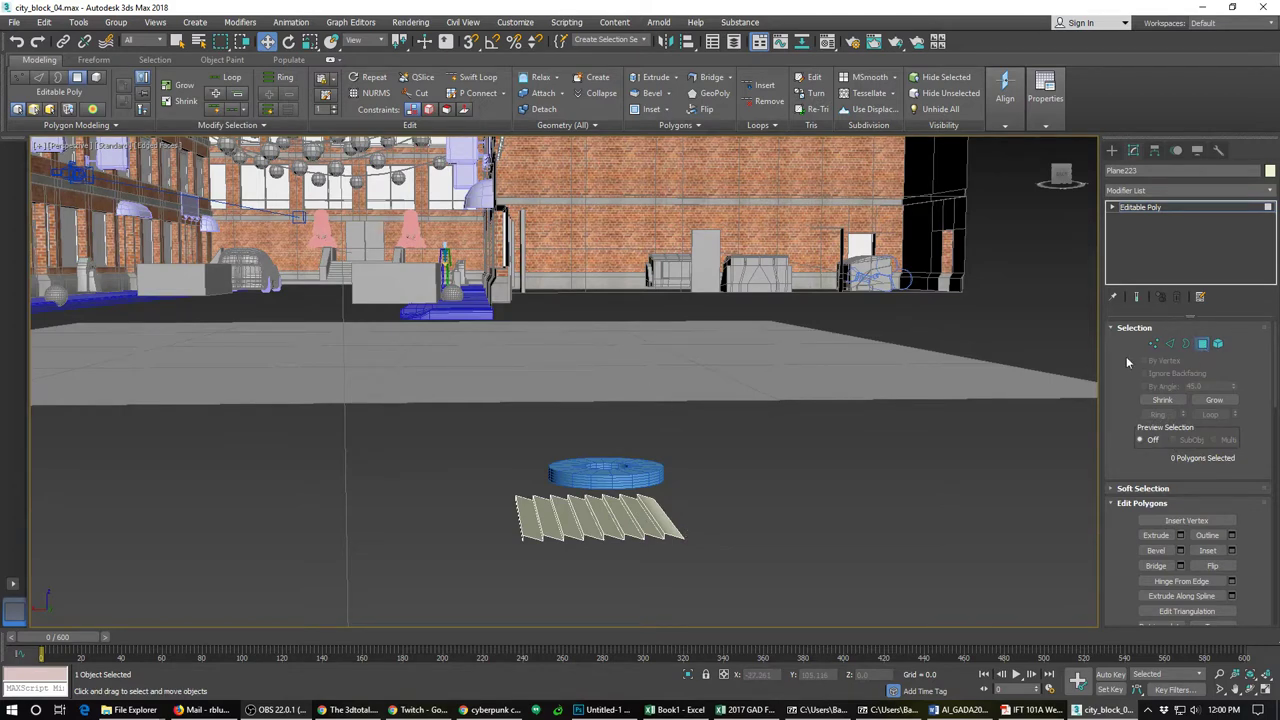
Step: Move the tube about 0.5 along X and set its radii to about 0.85 and 0.71
left_click(606, 474)
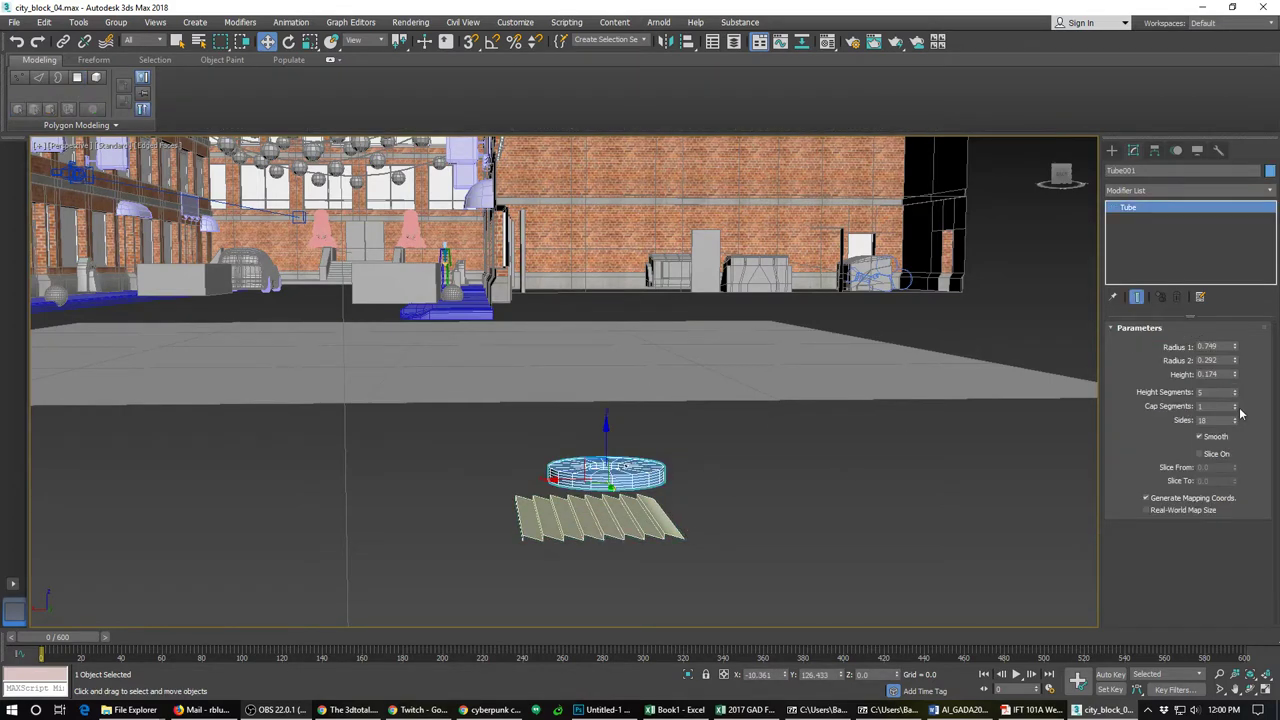
middle_click_drag(638, 453, 703, 546, "alt")
scroll(701, 539, "down", 3)
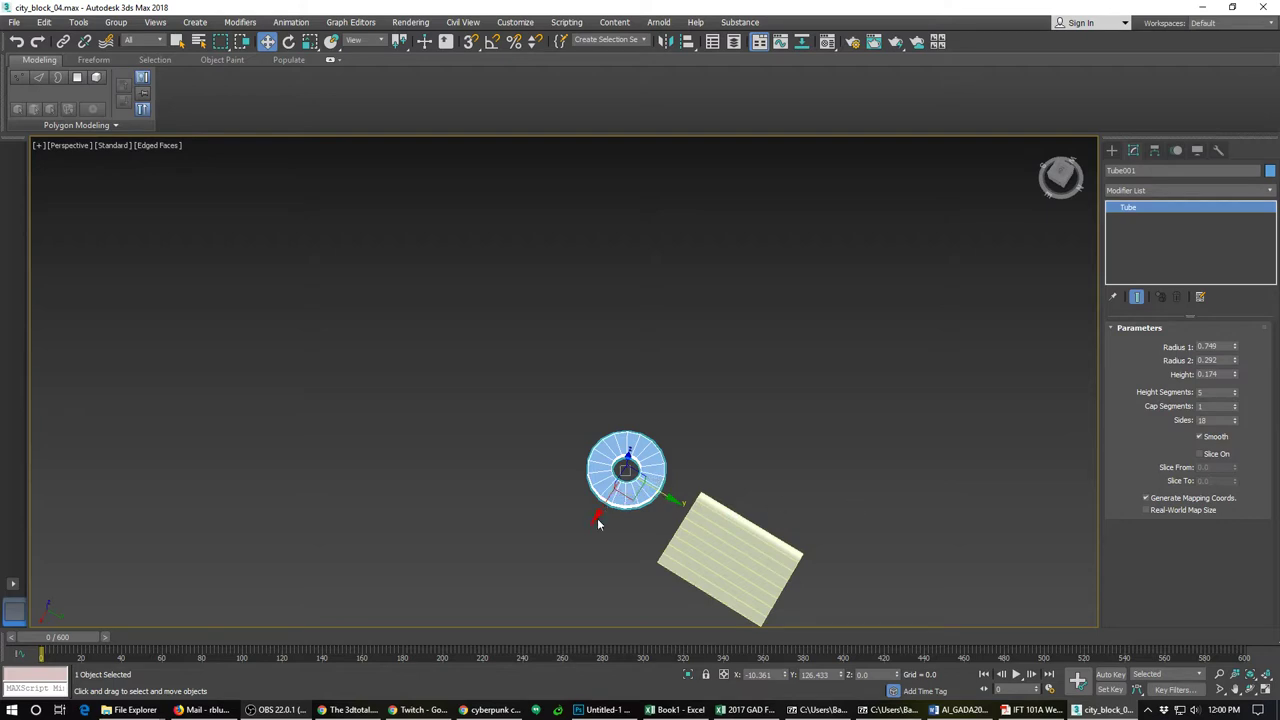
left_click_drag(596, 517, 581, 538)
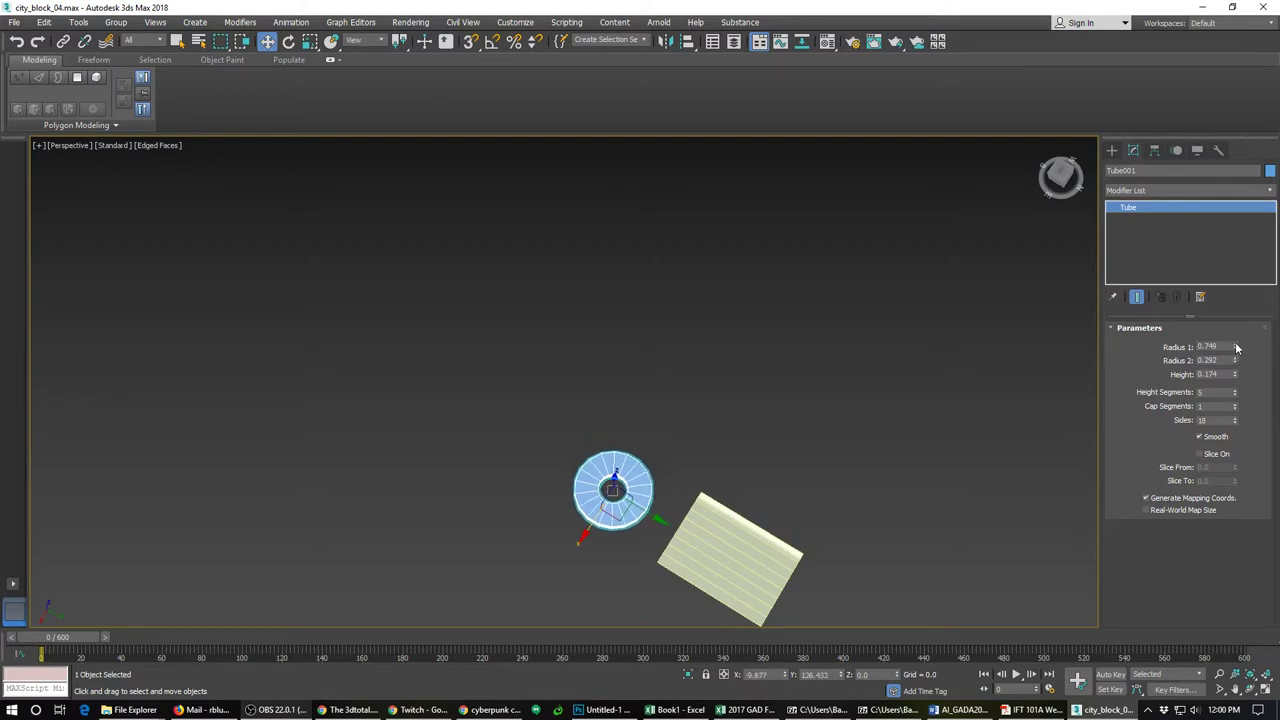
mouse_move(1237, 347)
left_mouse_down()
mouse_move(1233, 327)
mouse_move(1236, 370)
mouse_move(1233, 330)
left_mouse_up()
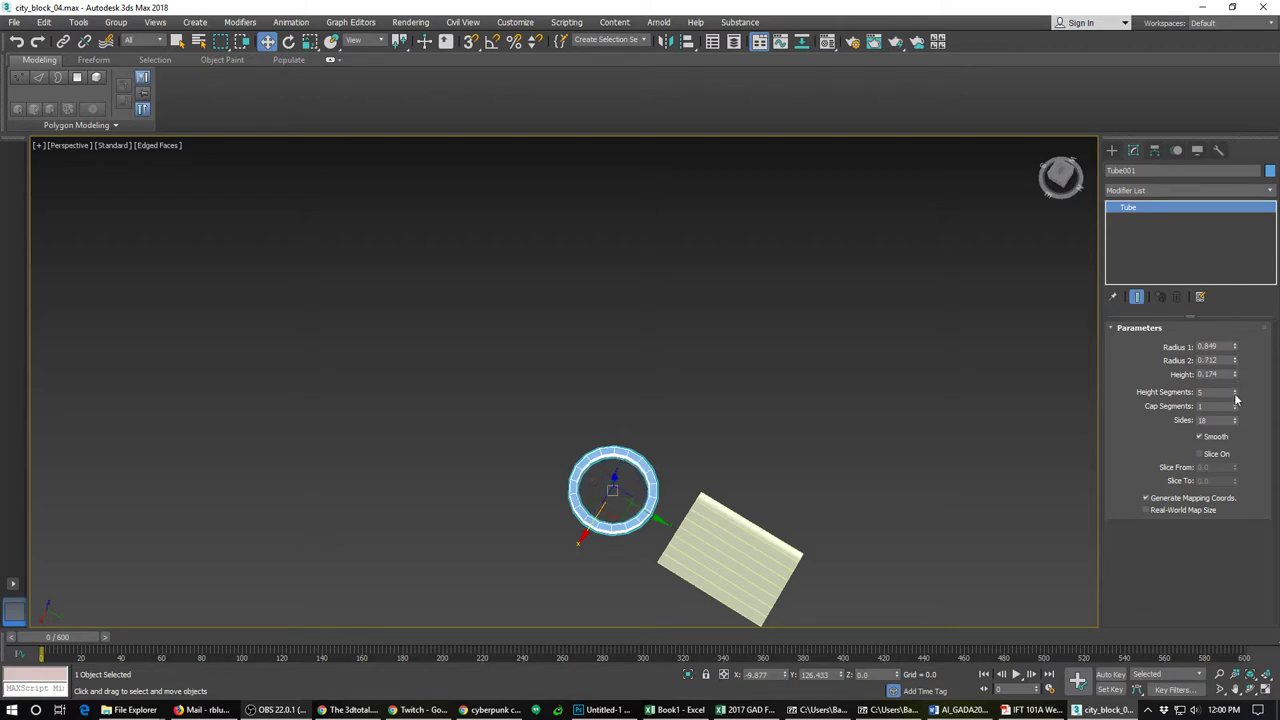
Step: Set the tube to 1 height segment and try 10, 12 and 15 sides, keeping 15
left_click_drag(1235, 399, 1180, 424)
type("10")
key("Return")
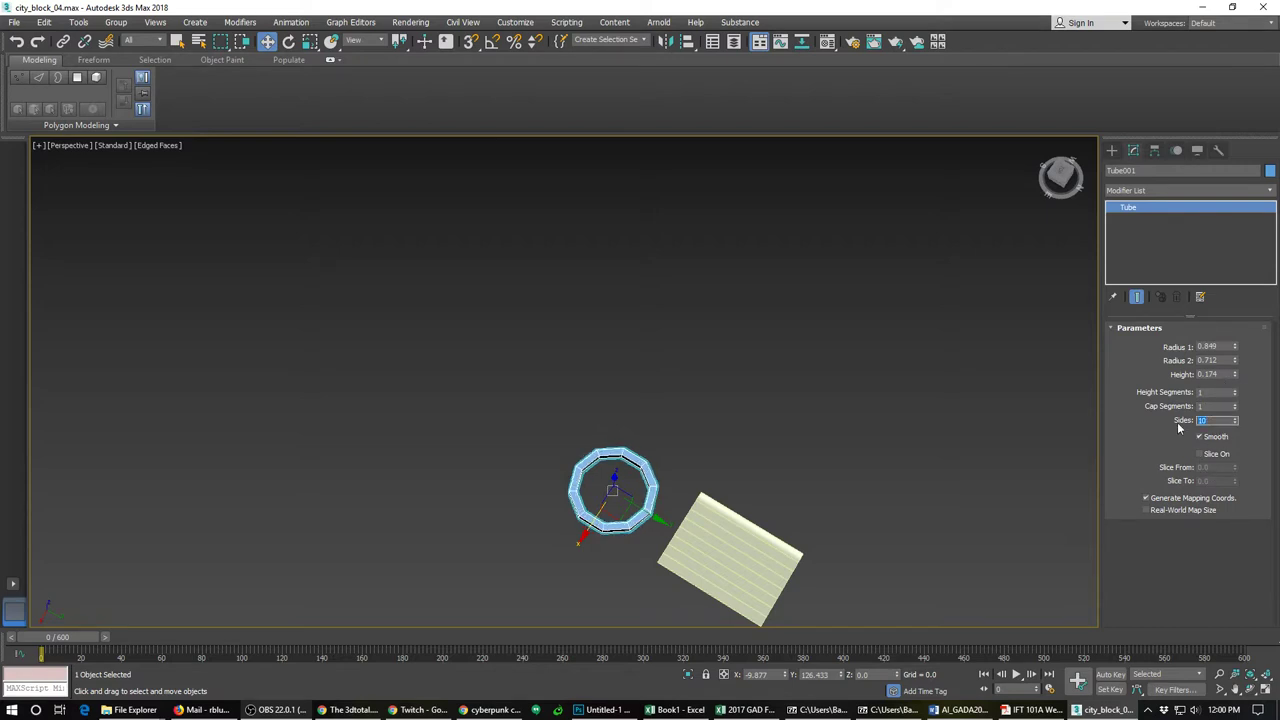
type("12")
key("Return")
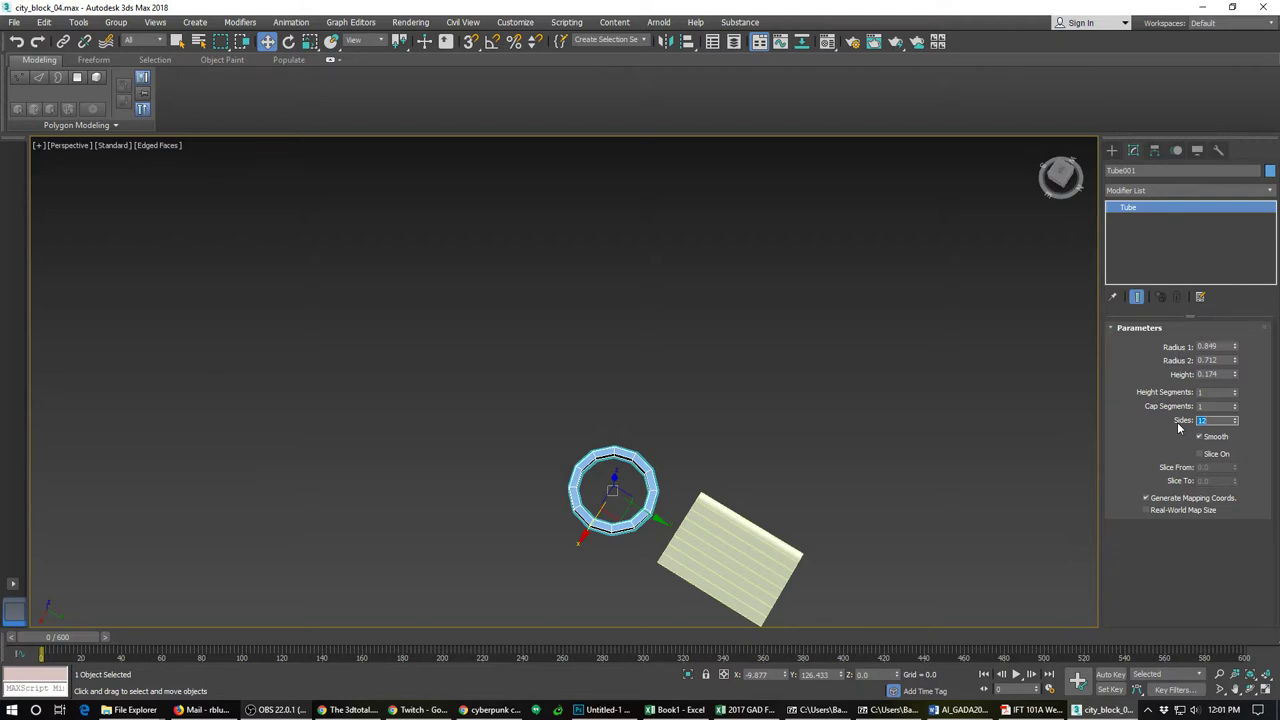
type("15")
key("Return")
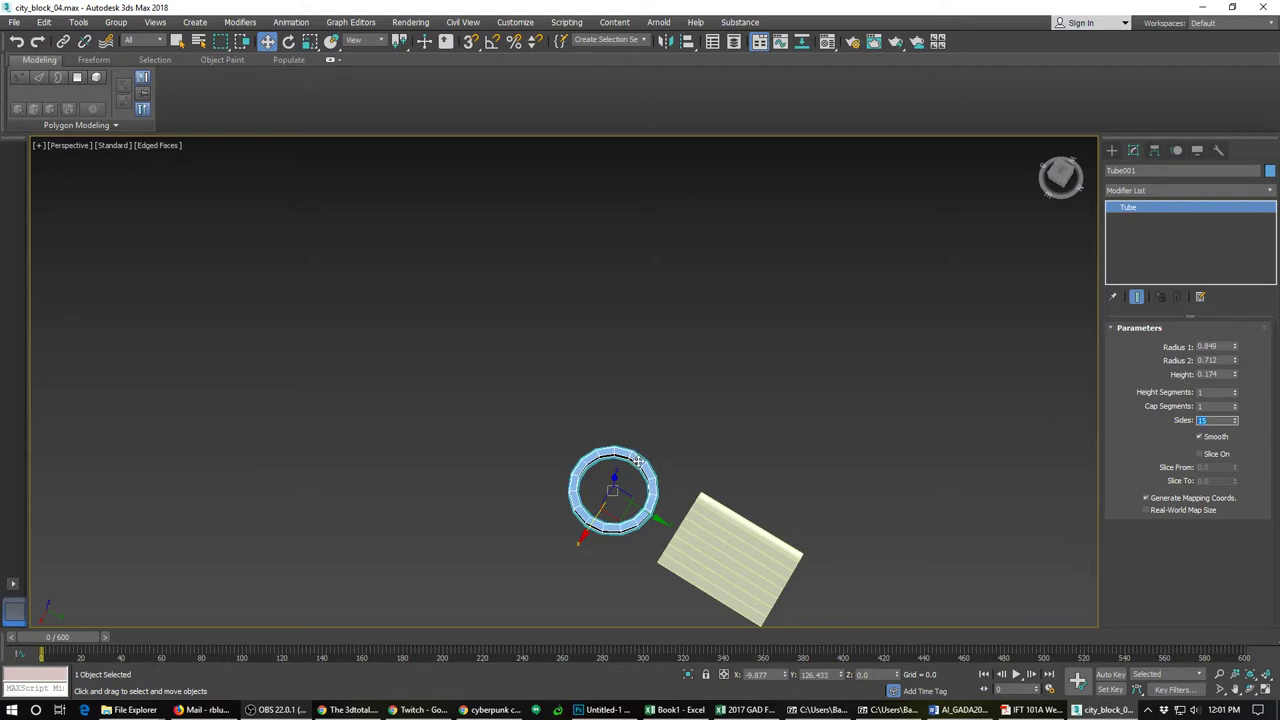
Step: Convert the tube to an editable poly and select its outer upper edge loop
right_click(1135, 213)
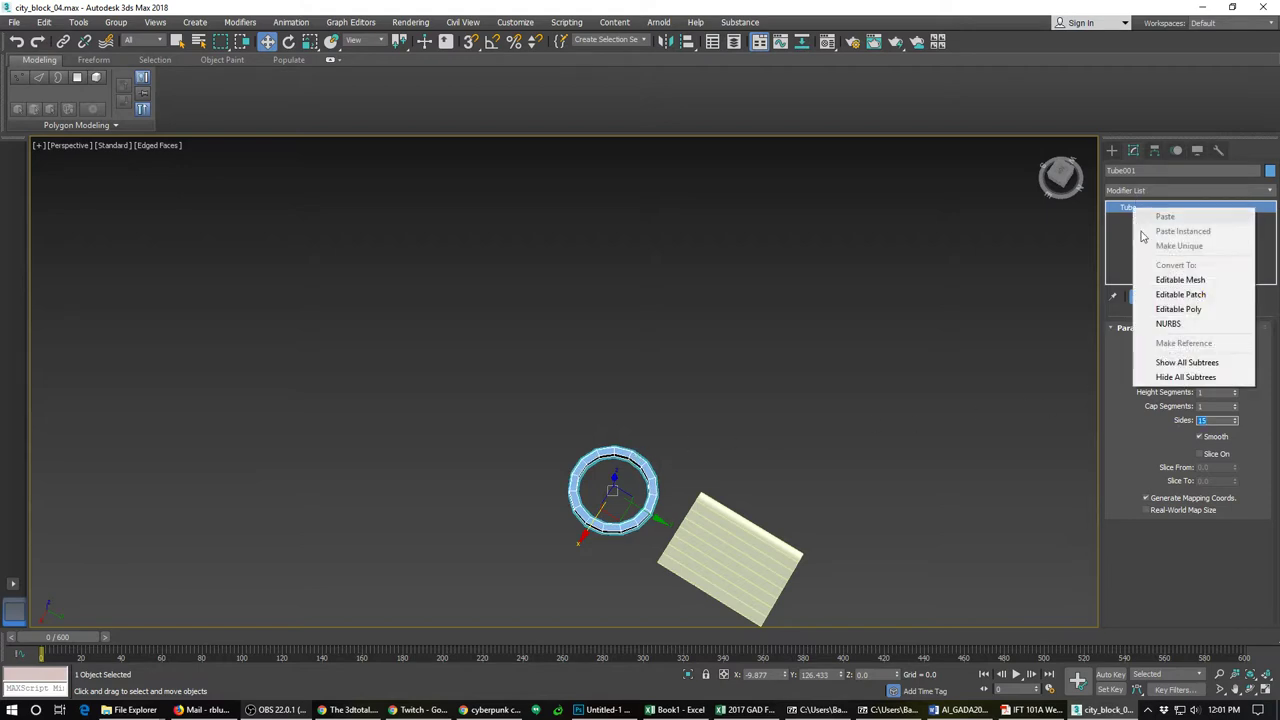
left_click(1180, 309)
scroll(621, 466, "up", 5)
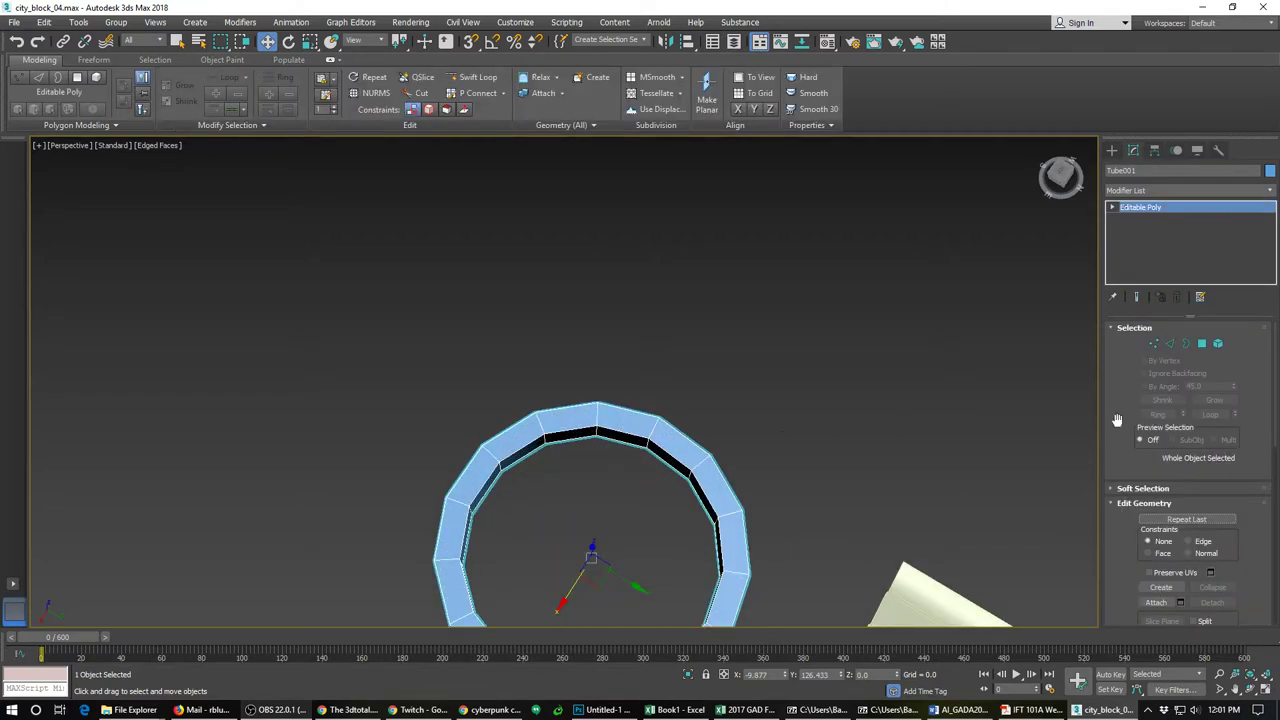
left_click(1170, 343)
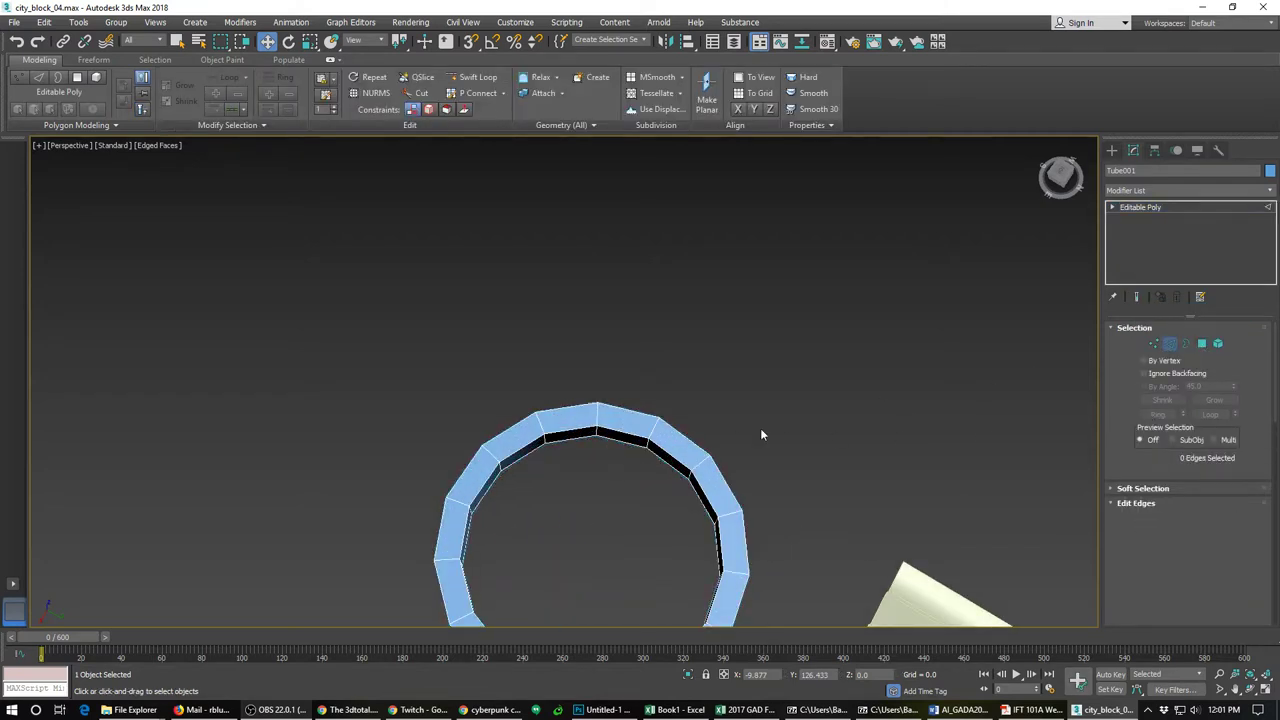
double_click(697, 447)
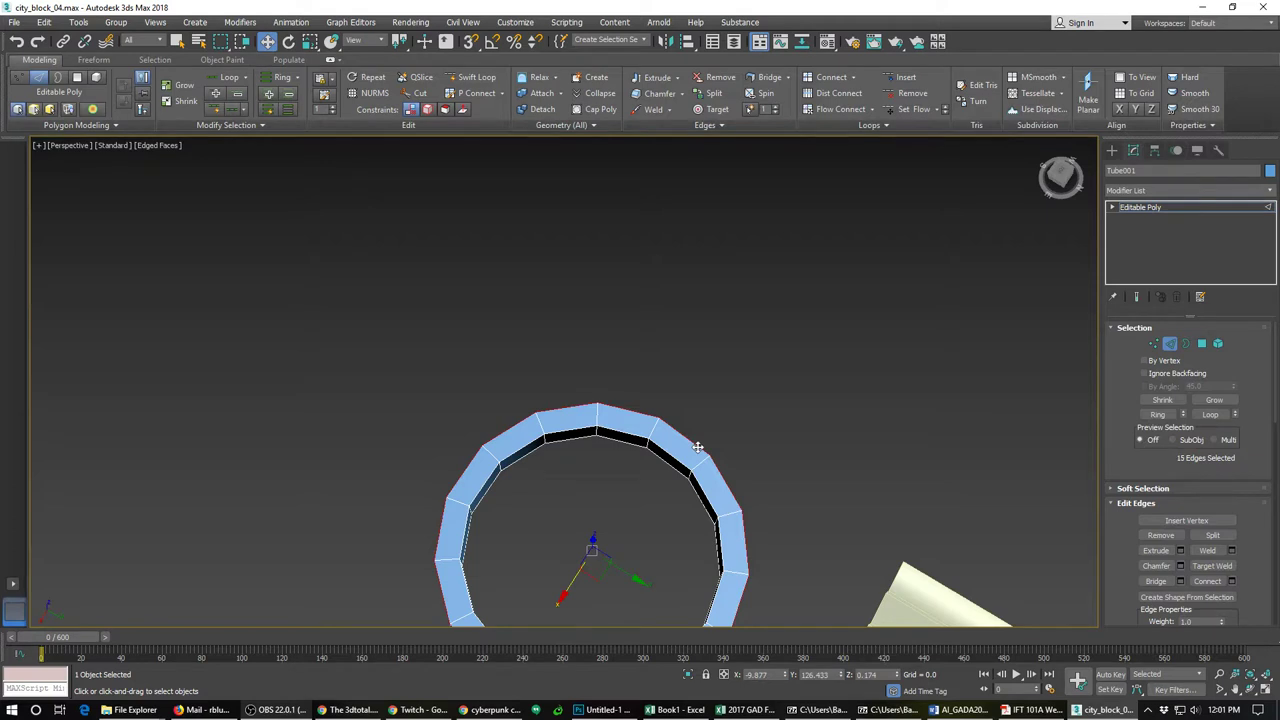
right_click(697, 447)
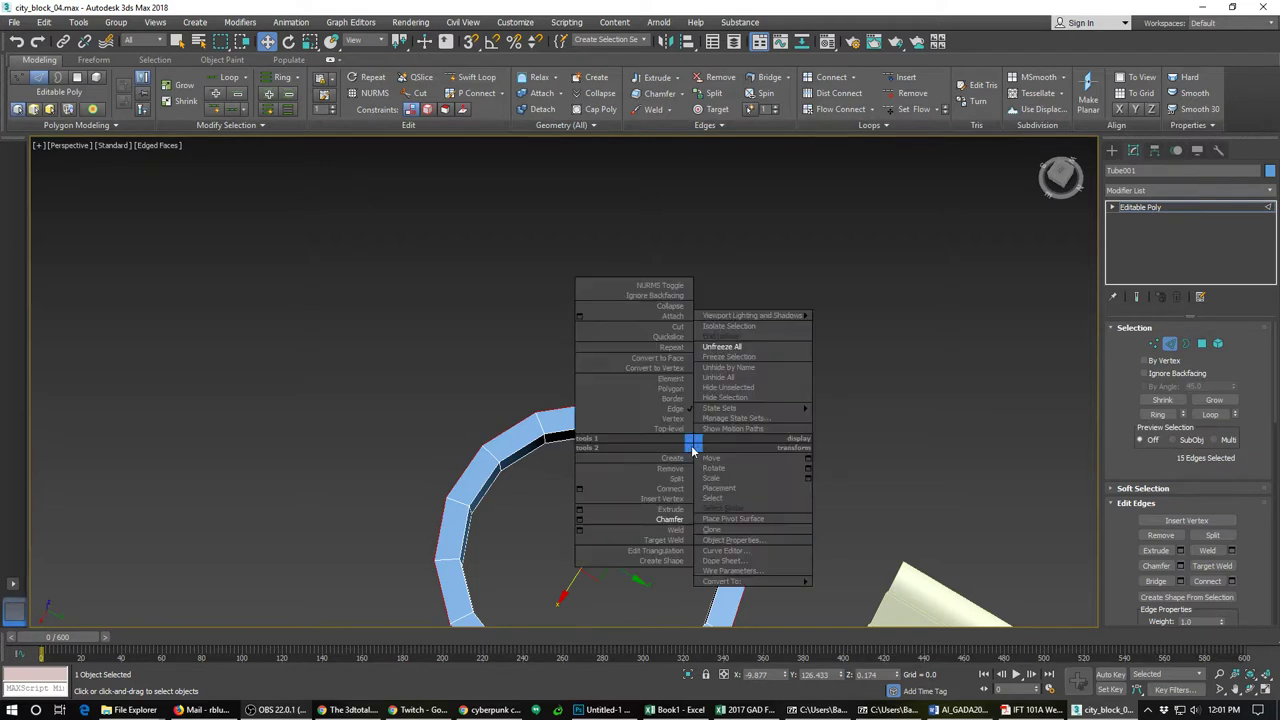
left_click(668, 520)
left_click_drag(686, 442, 686, 443)
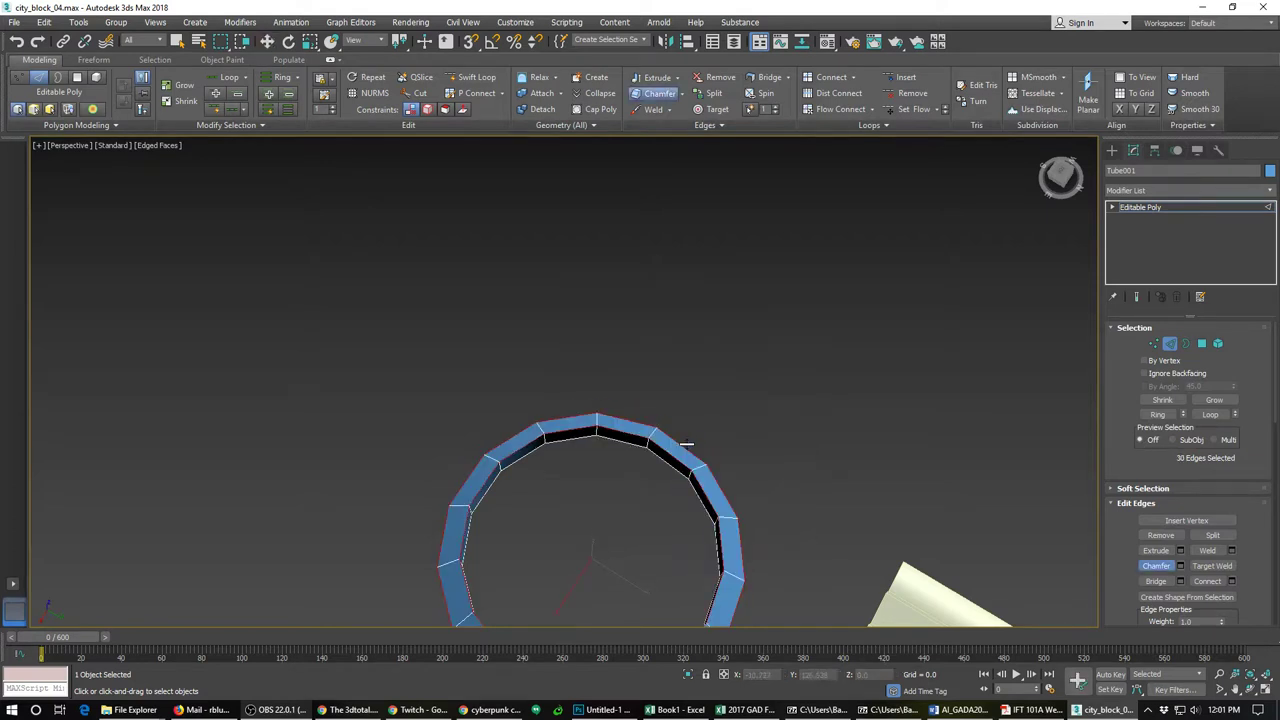
key("ctrl+z")
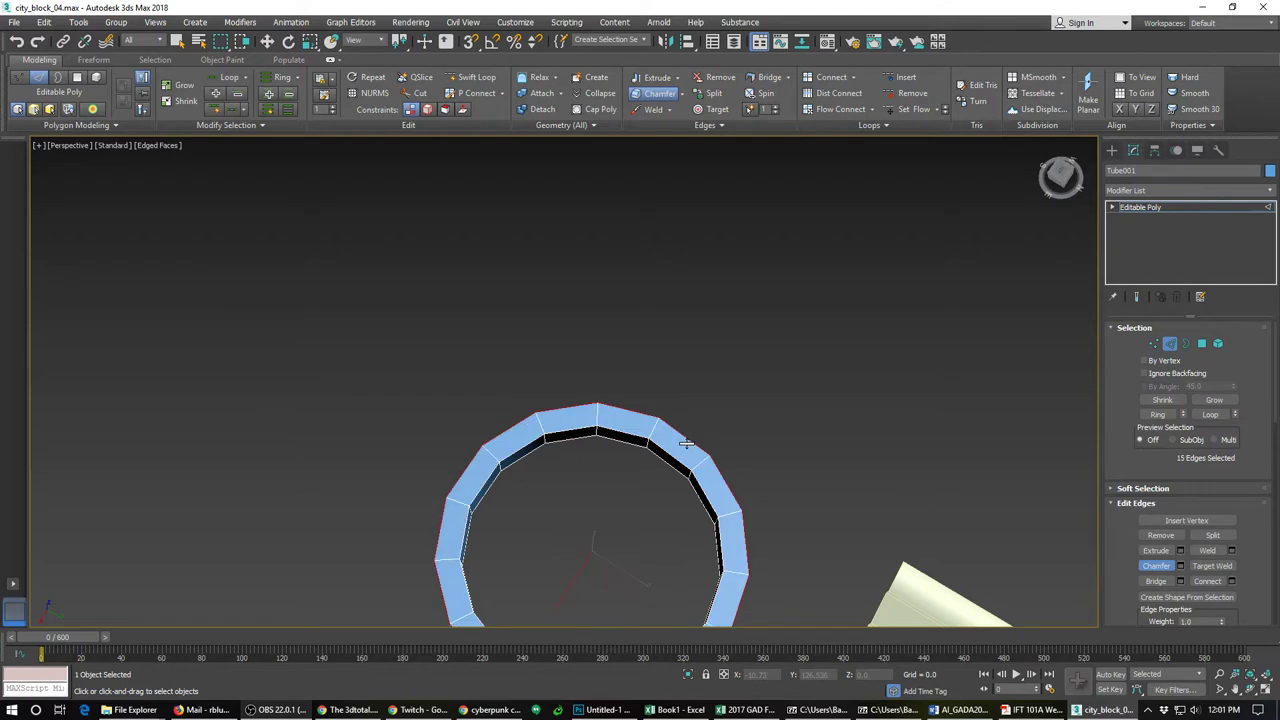
Step: Chamfer the tube's selected outer edge loop by about 0.103 and leave edge level
left_click(1180, 566)
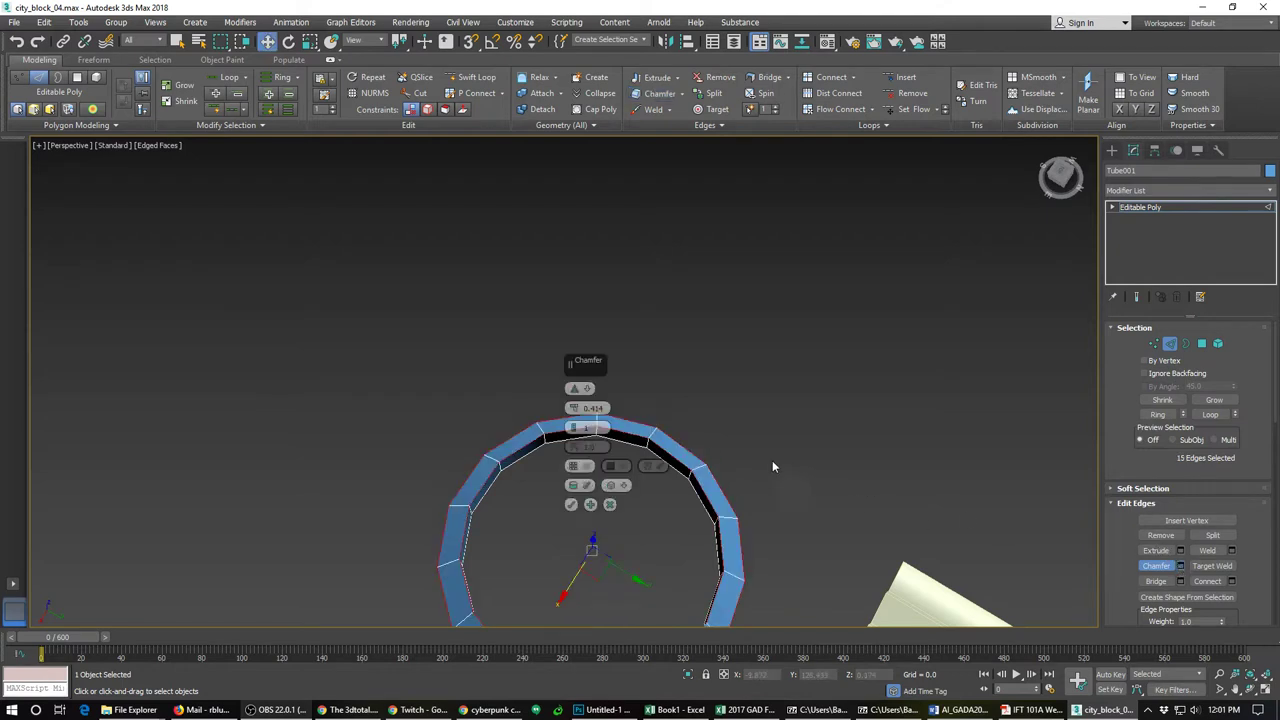
right_click(573, 409)
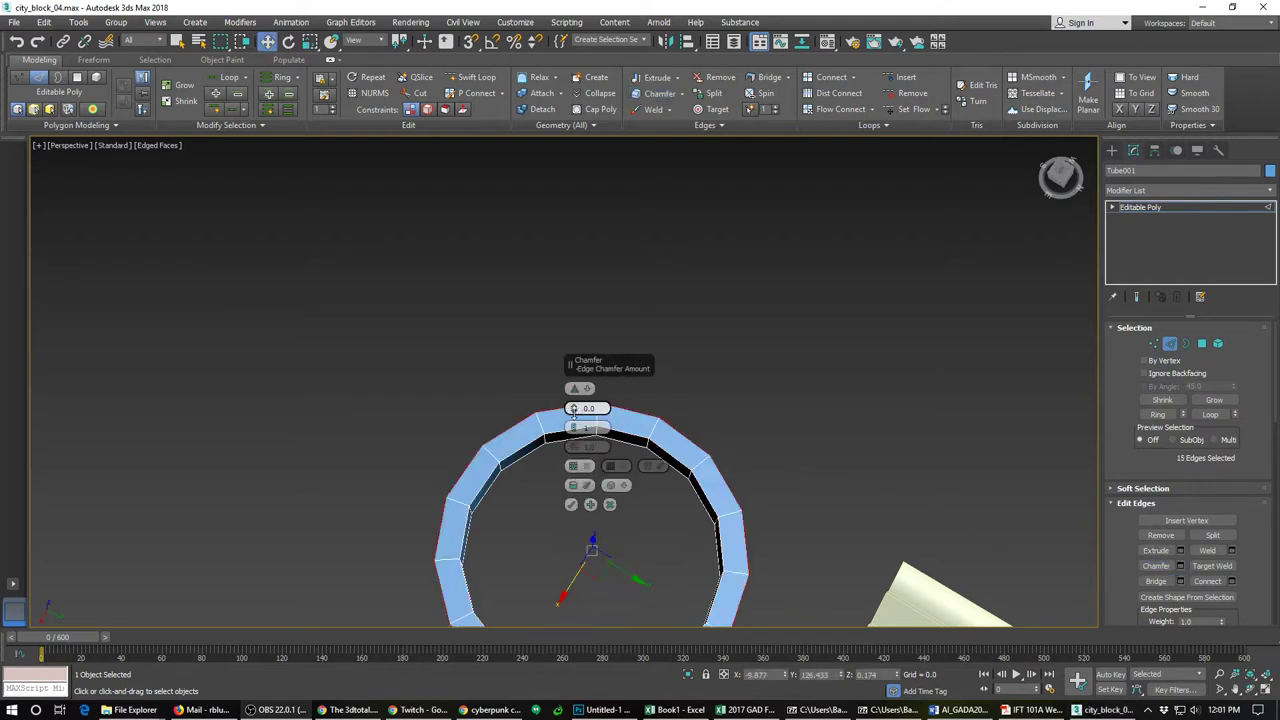
left_click_drag(573, 409, 573, 409)
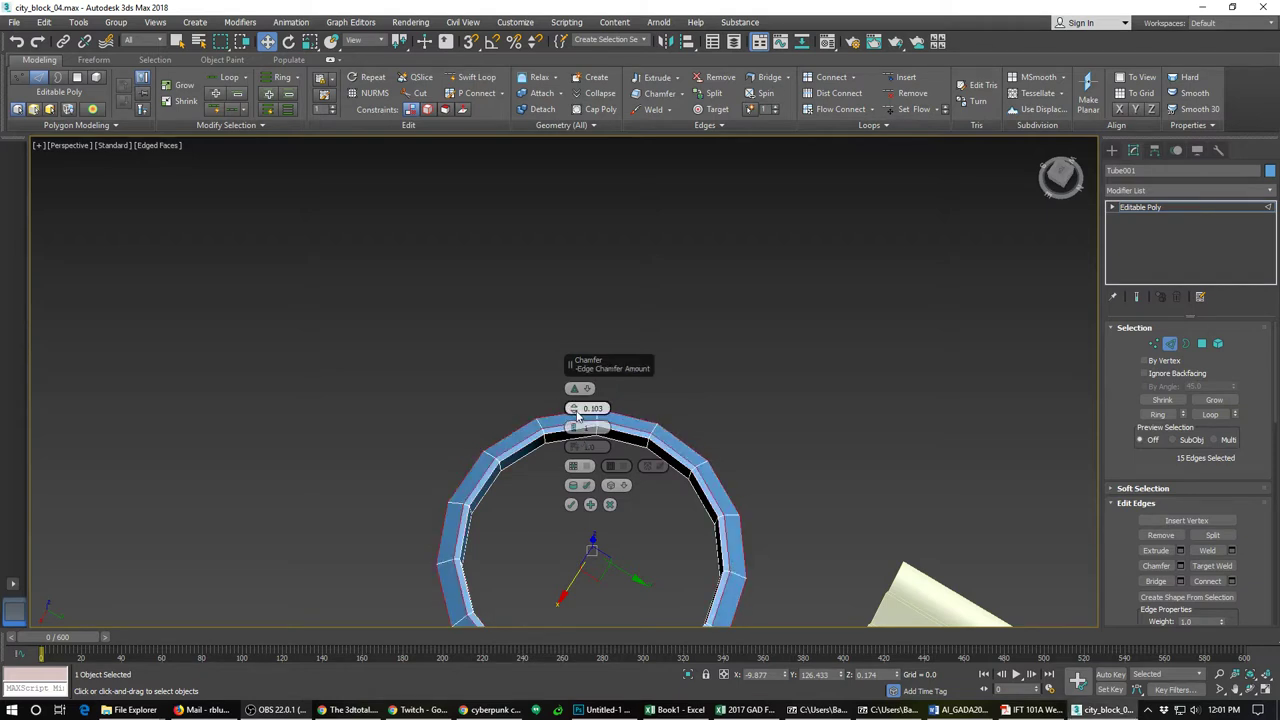
left_click(571, 504)
scroll(691, 493, "down", 2)
scroll(691, 493, "down", 1)
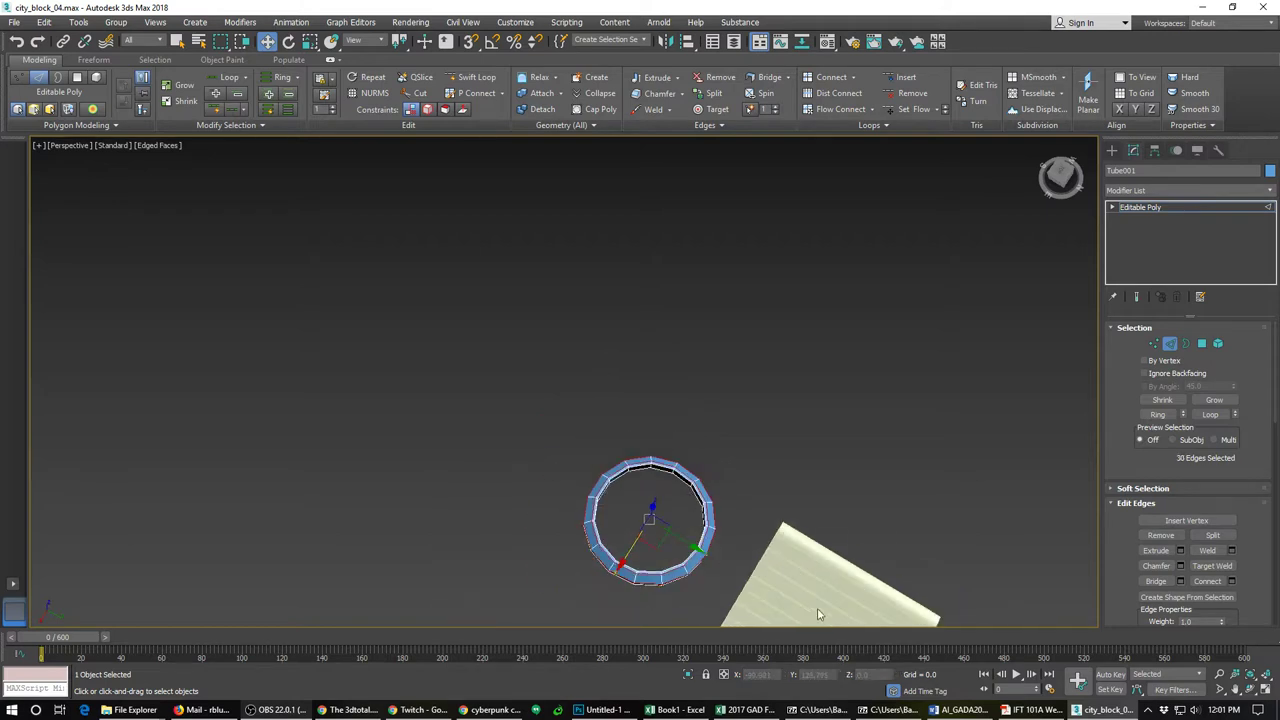
left_click(1167, 347)
Step: Copy the corrugated plane onto the tube and nudge the copy about 0.075 along X to centre it
scroll(795, 495, "down", 3)
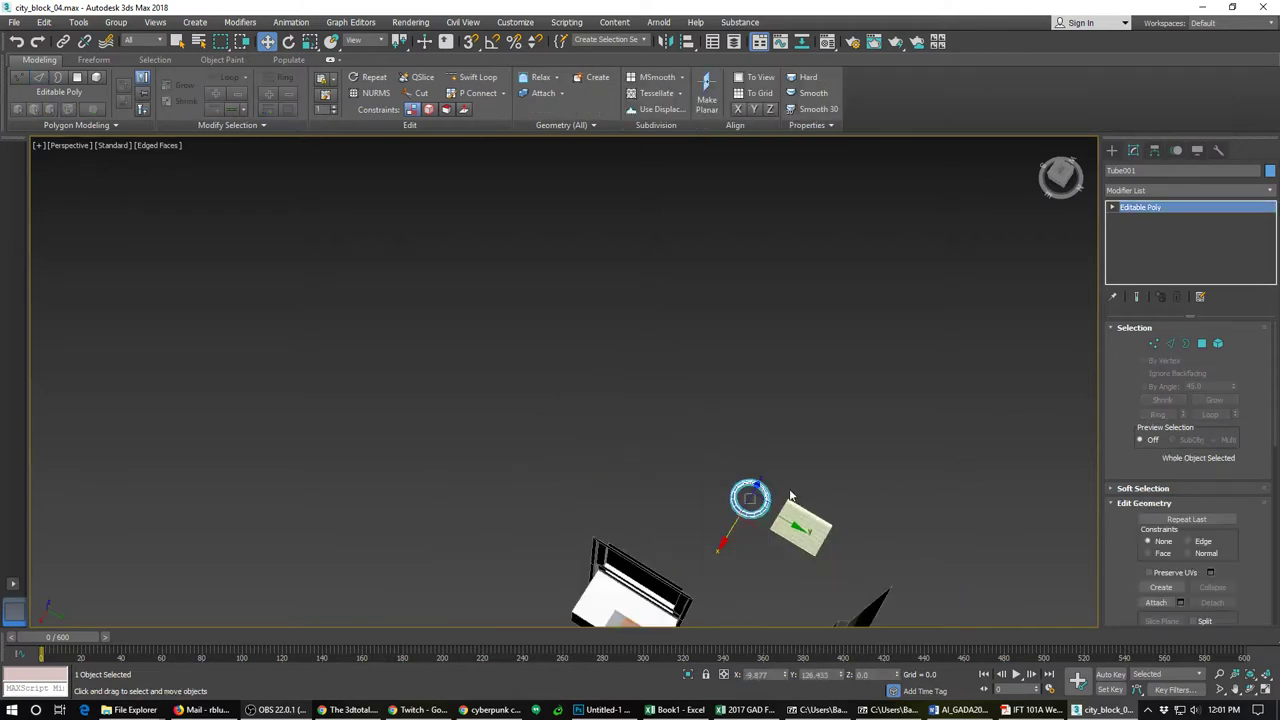
left_click(800, 528)
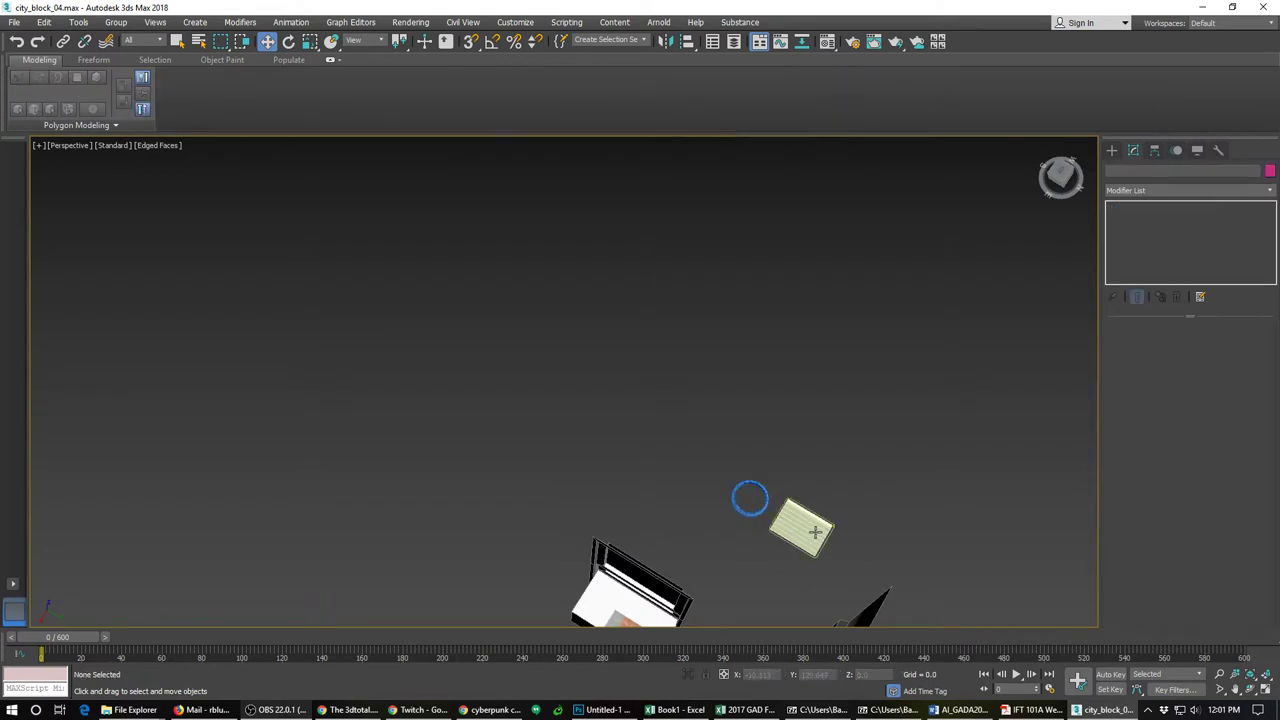
left_click_drag(848, 555, 802, 526, "shift")
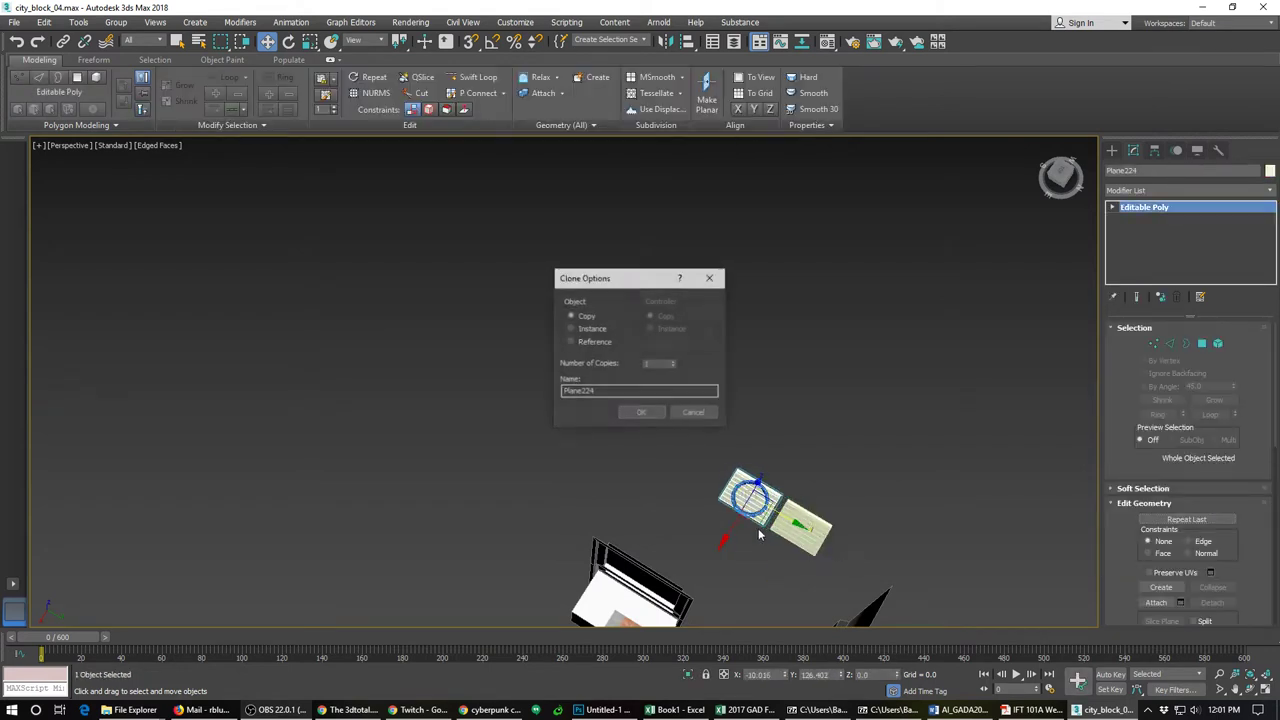
left_click(651, 414)
scroll(769, 505, "up", 4)
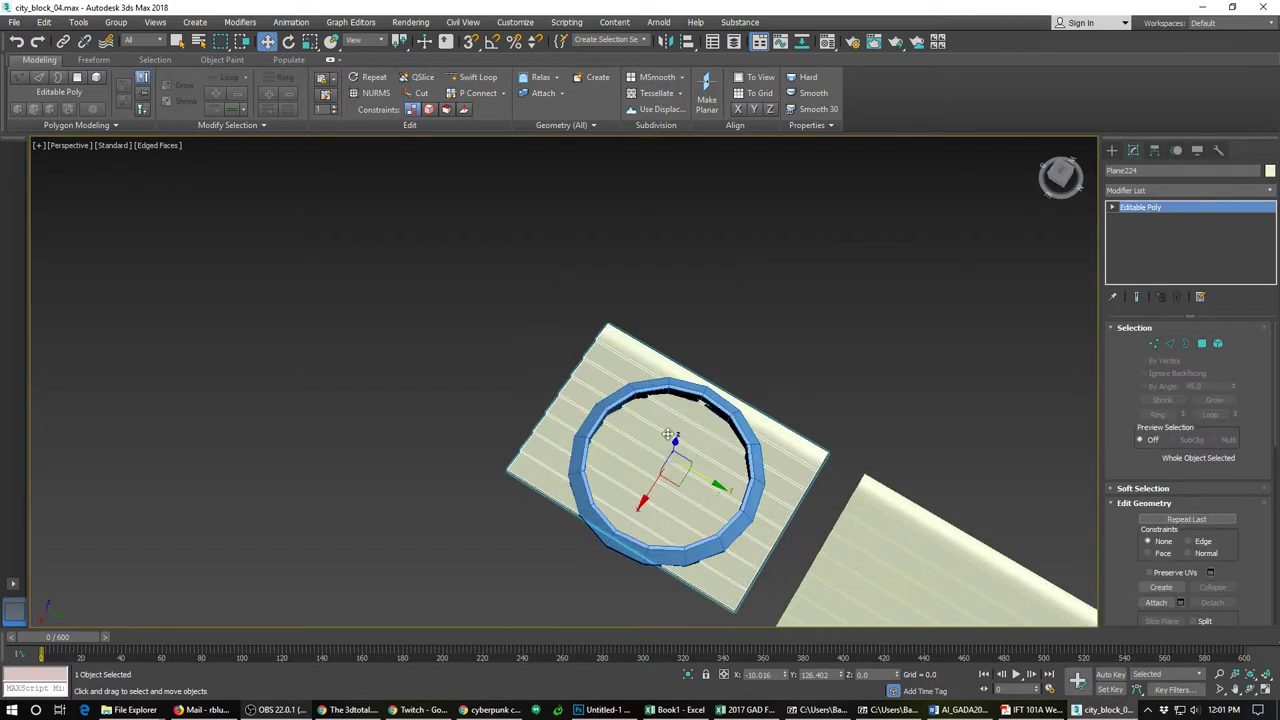
left_click_drag(642, 503, 638, 510)
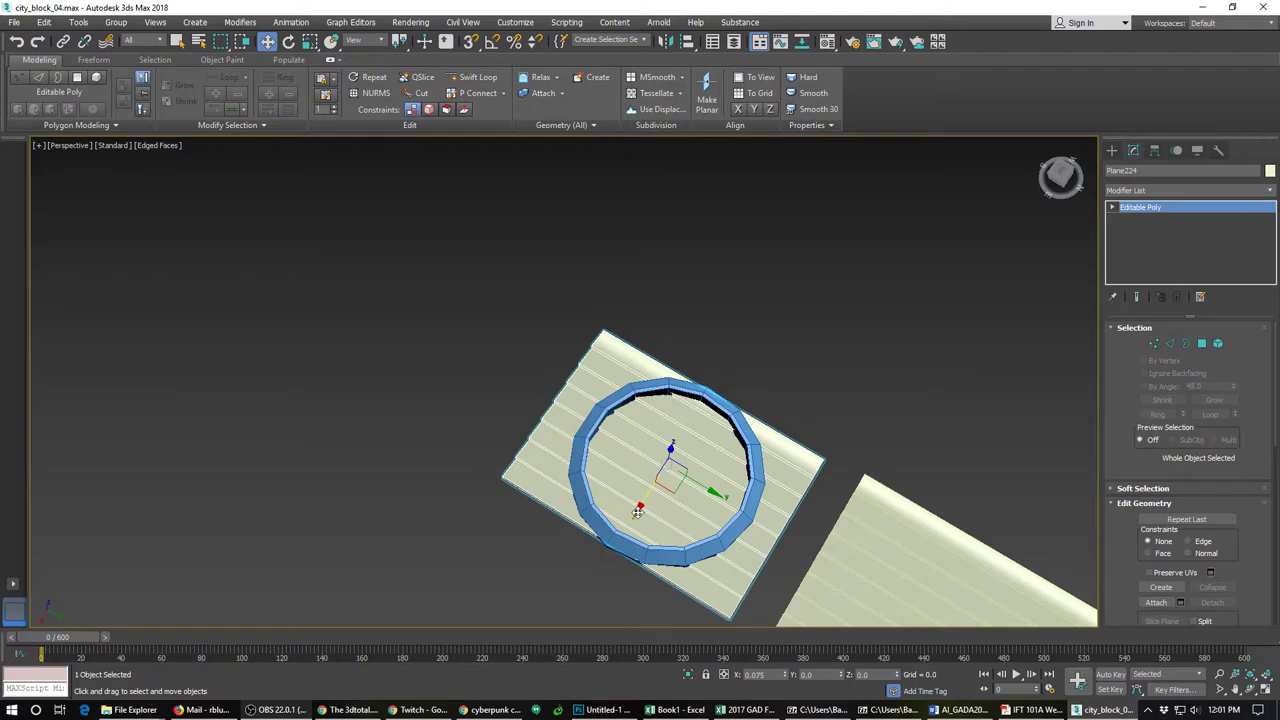
Step: Select all vertices of the copied plane and scale them along Y to narrow the slats to roughly the ring's width
left_click(1154, 343)
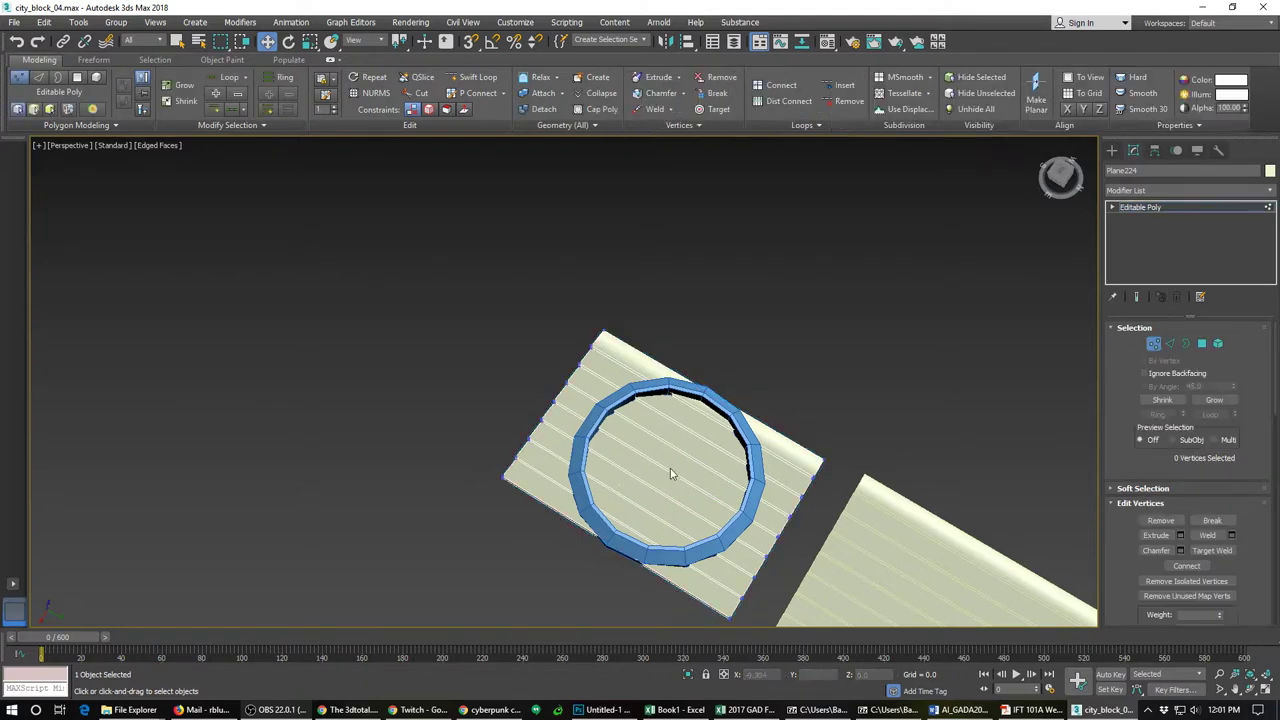
middle_click_drag(666, 468, 658, 531, "alt")
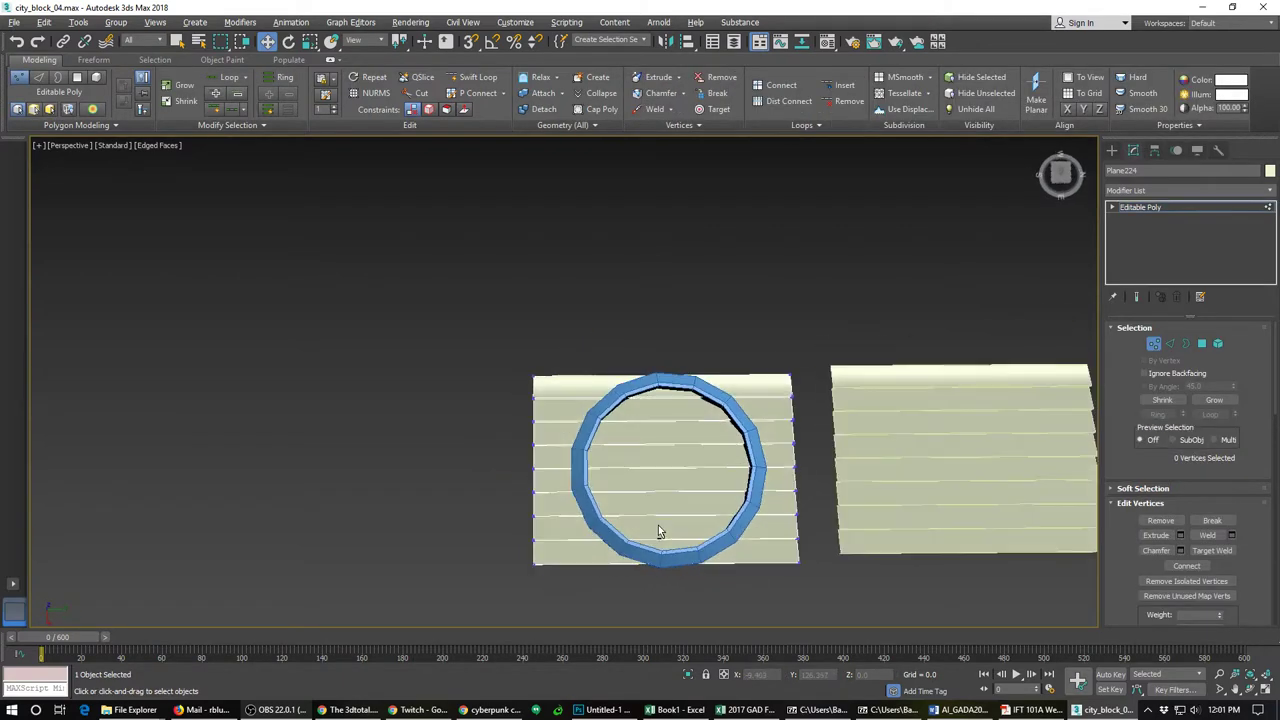
left_click_drag(740, 575, 809, 591)
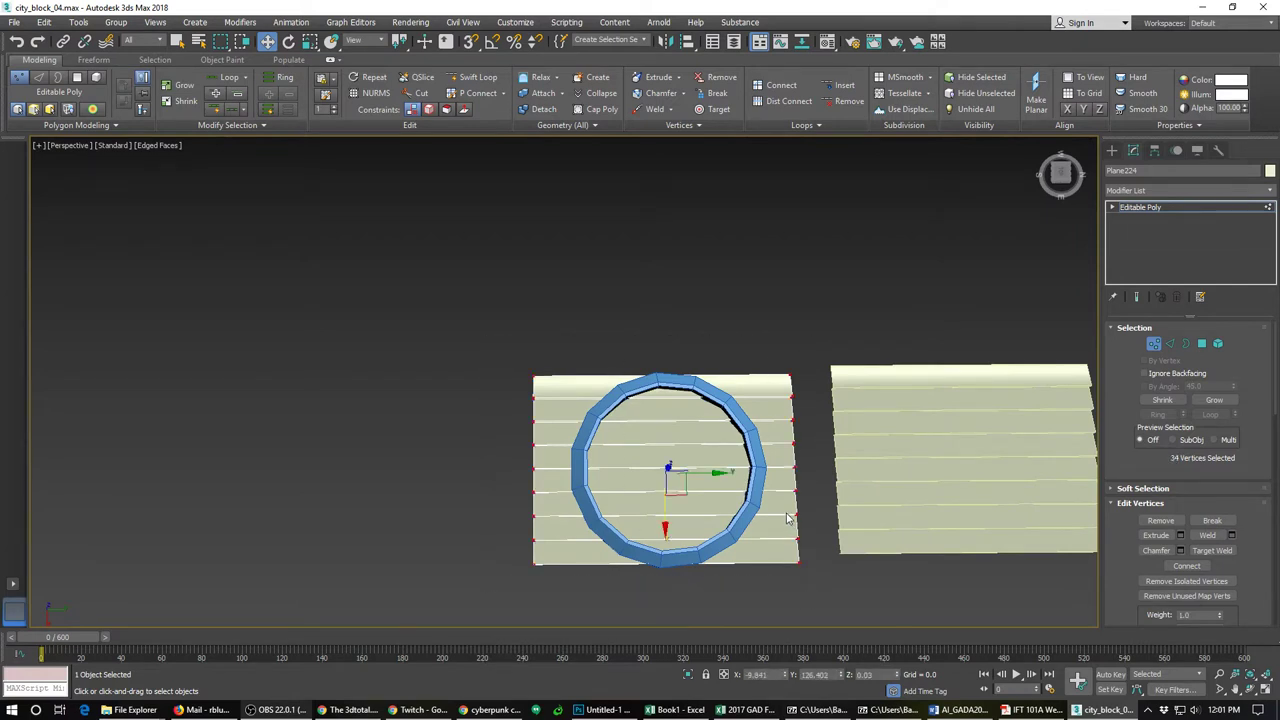
key("e")
key("r")
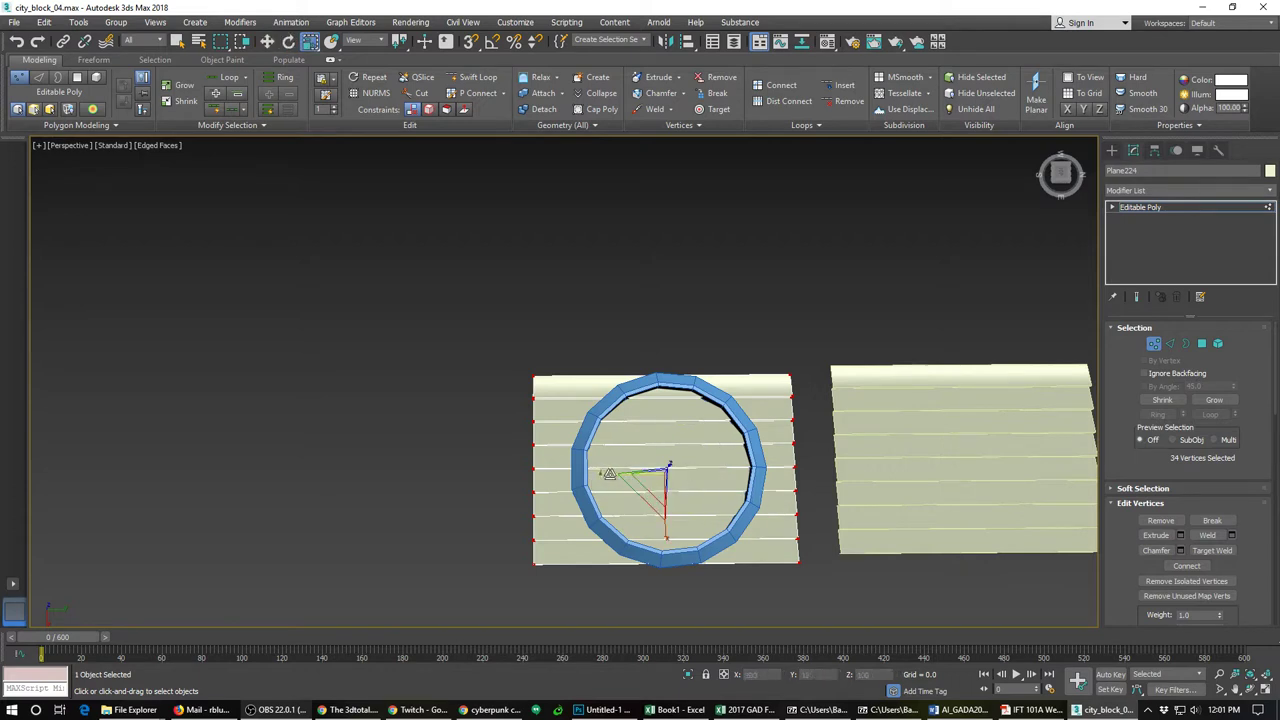
left_click_drag(609, 474, 629, 475)
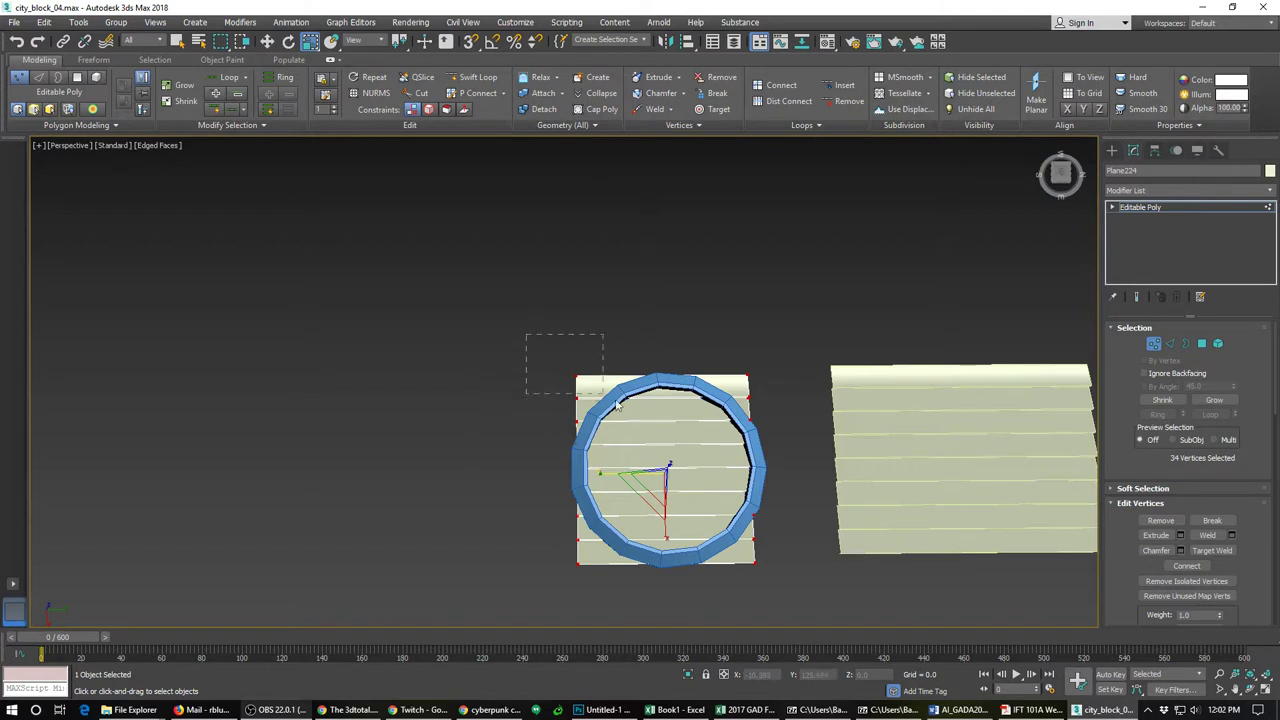
Step: Scale the upper vertex rows of the slats progressively narrower along Y to follow the ring's upper curve
left_click_drag(617, 403, 776, 429)
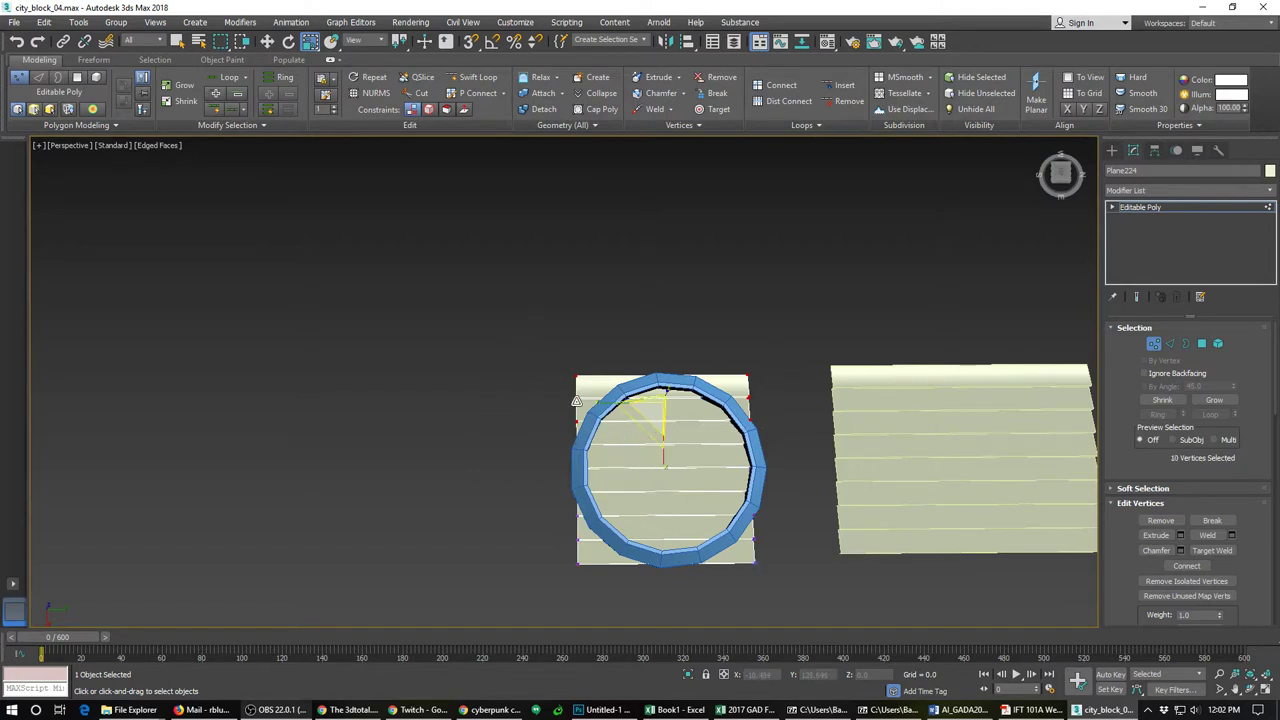
left_click_drag(594, 406, 601, 406)
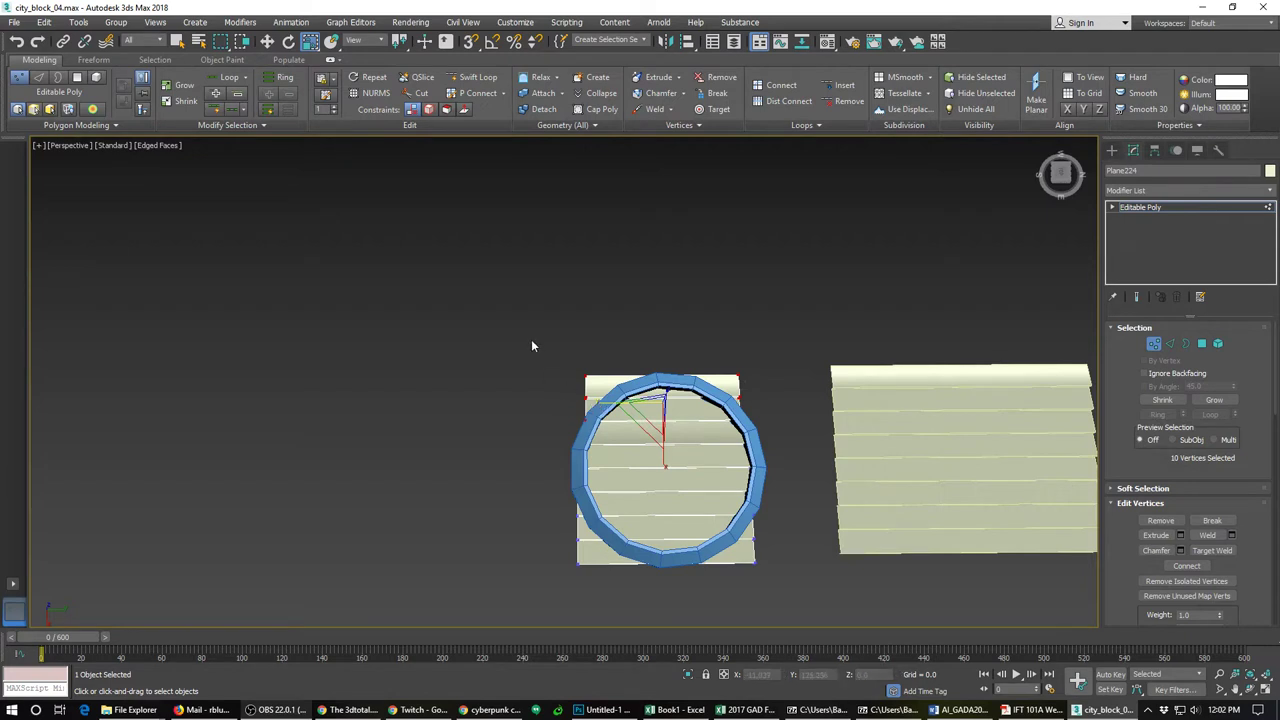
left_click_drag(597, 401, 598, 401)
left_click_drag(558, 357, 769, 410)
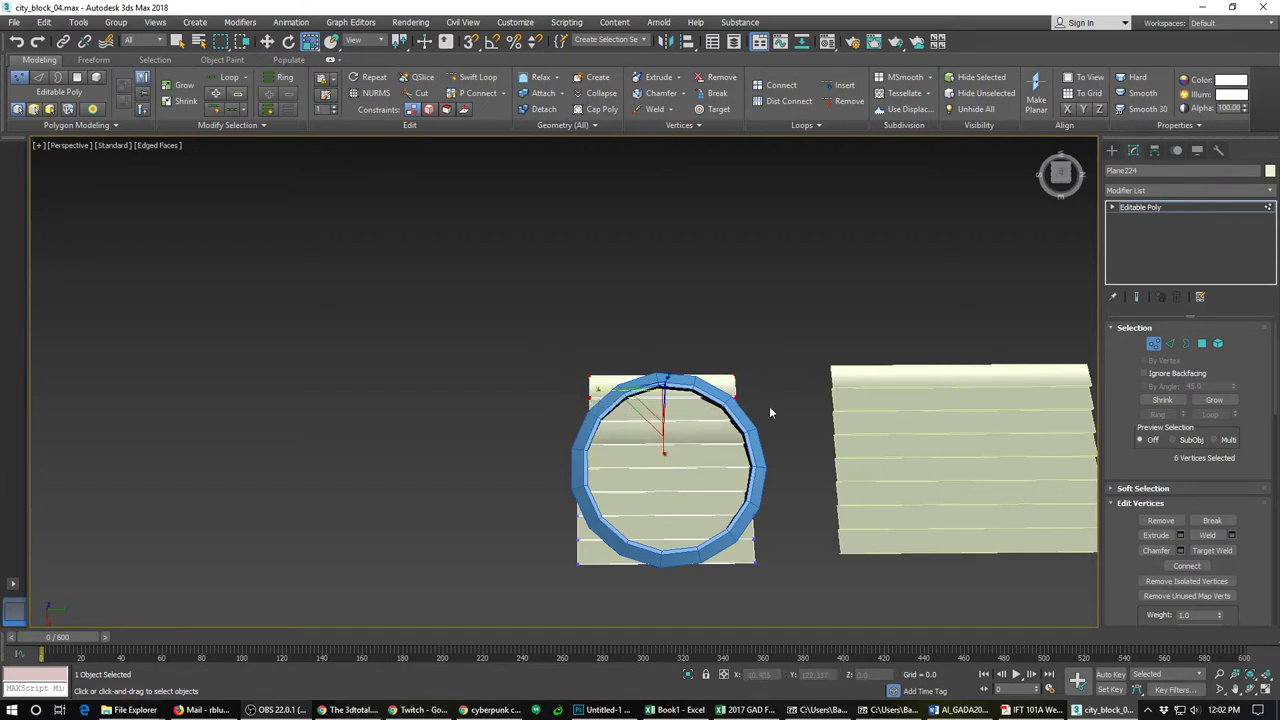
left_click_drag(600, 387, 746, 388)
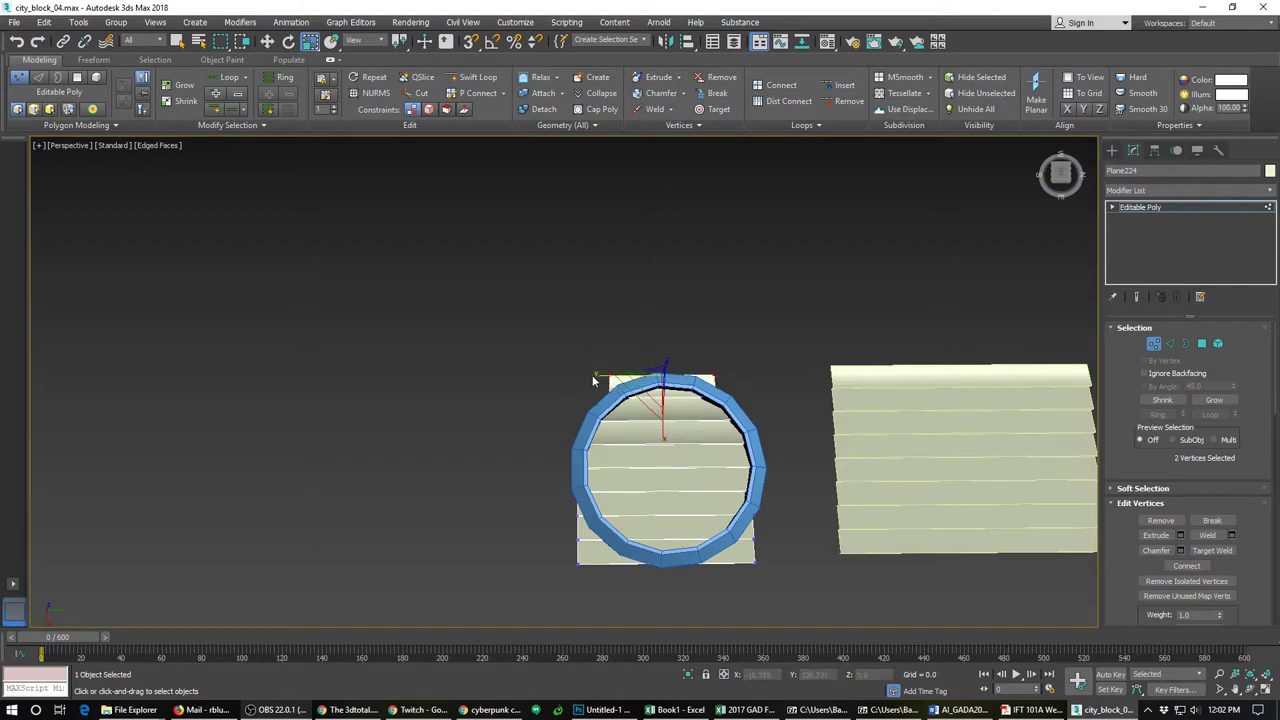
left_click_drag(600, 375, 873, 373)
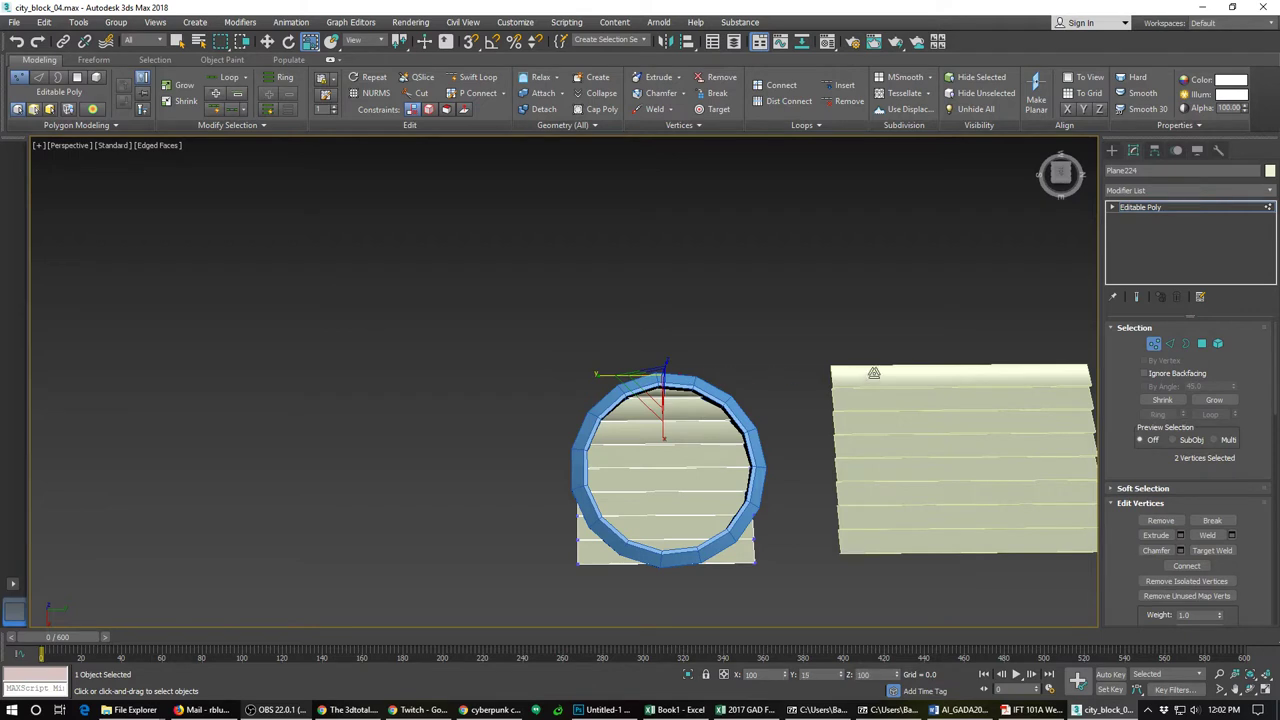
Step: Scale the lower vertex rows of the slats narrower along Y so they follow the ring's lower curve
middle_click_drag(619, 489, 571, 367, "alt")
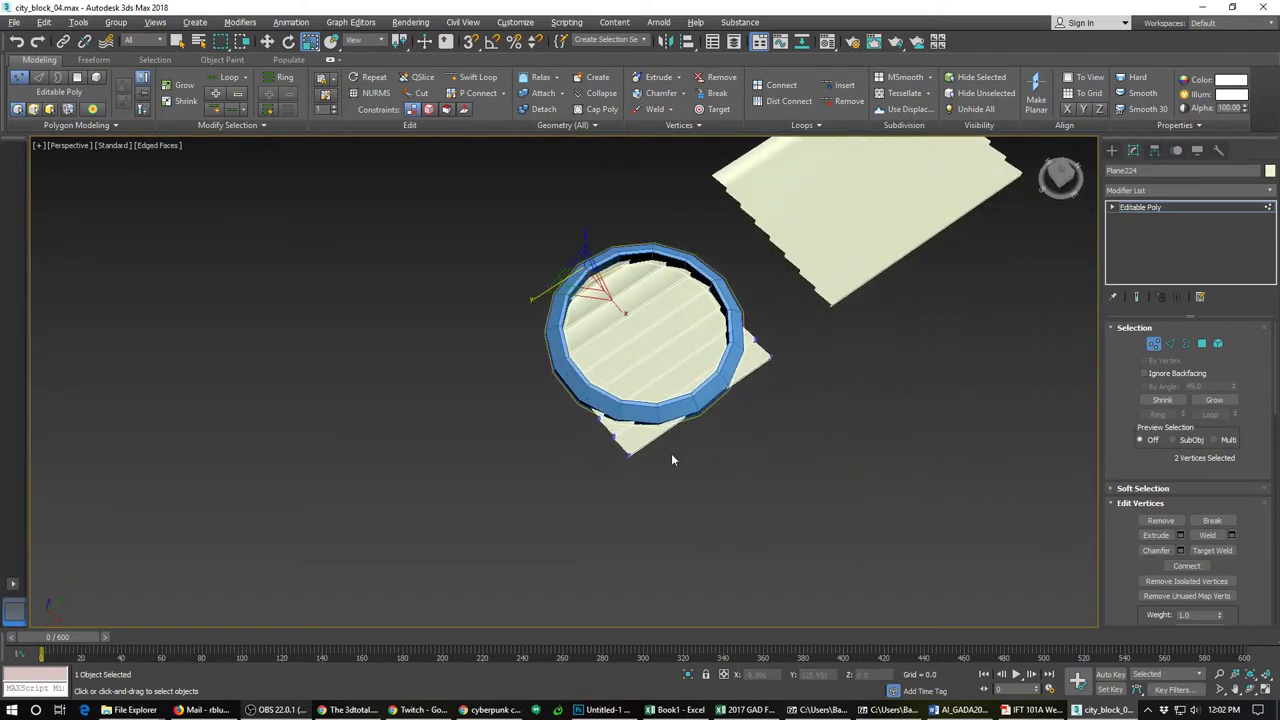
middle_click_drag(672, 460, 627, 513, "alt")
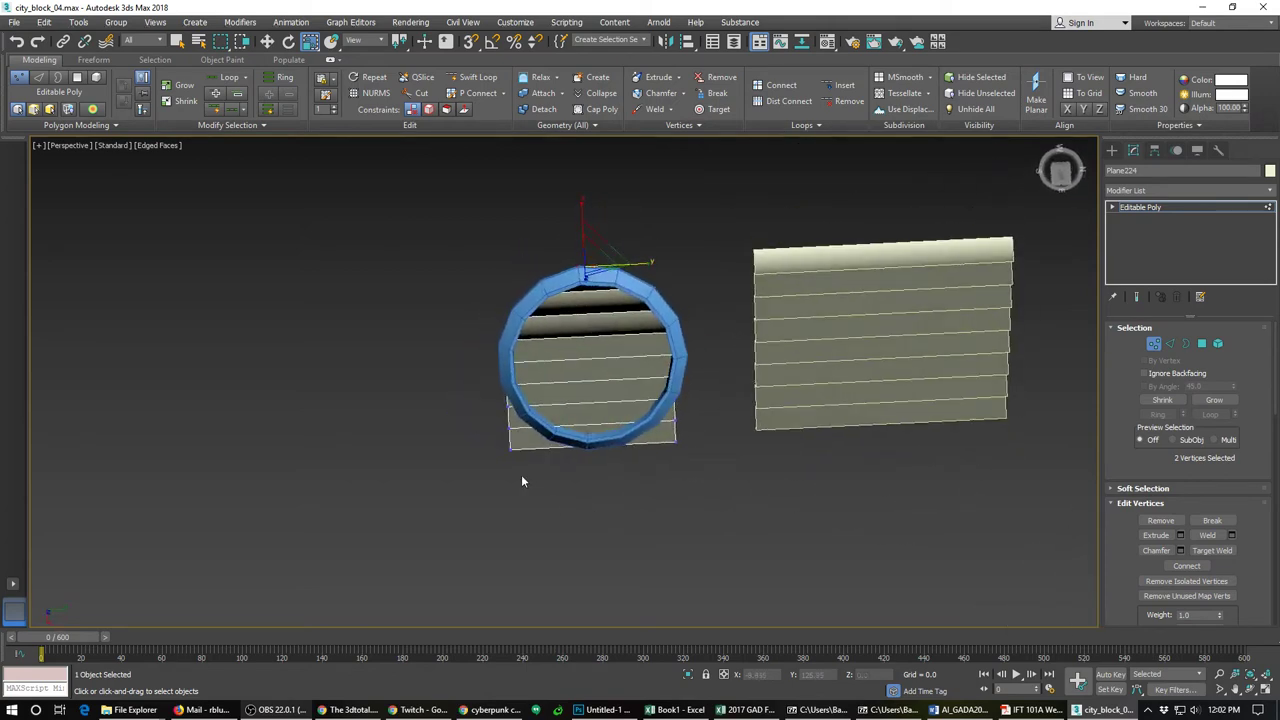
left_click_drag(466, 474, 645, 421)
left_click_drag(700, 485, 489, 423, "alt")
left_click_drag(645, 432, 633, 429)
left_click_drag(500, 474, 329, 471)
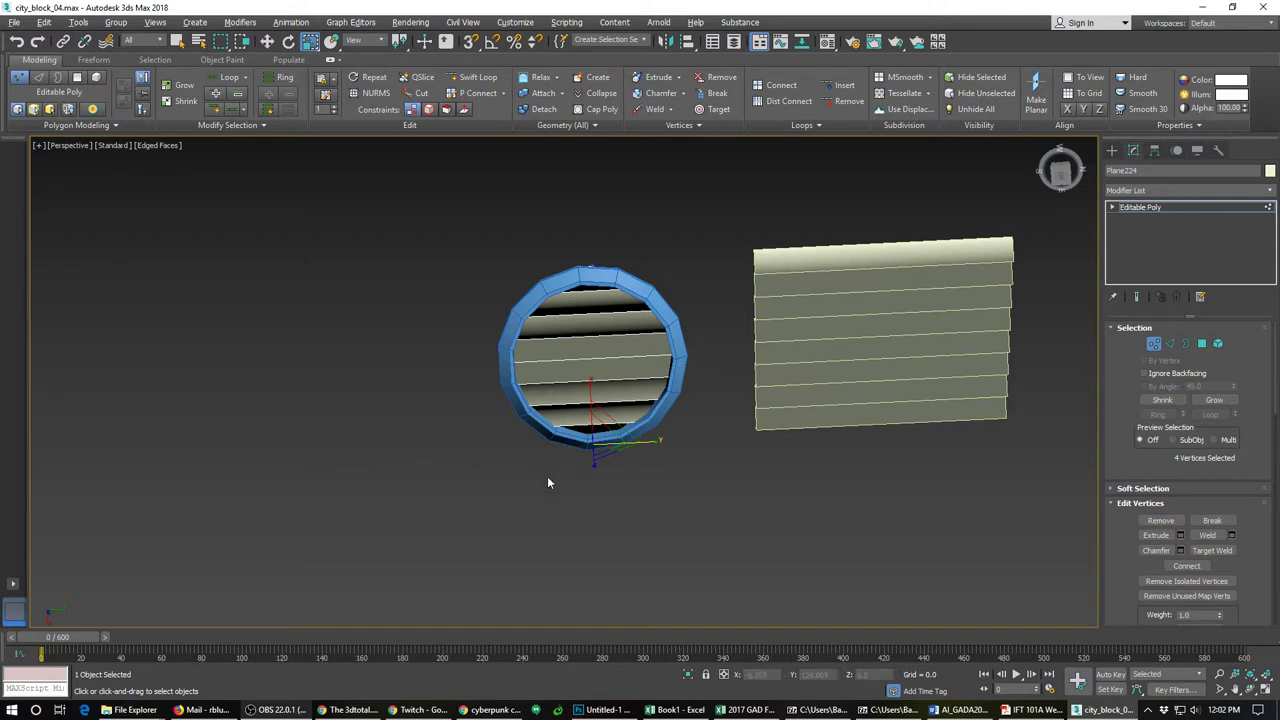
mouse_move(547, 483)
middle_mouse_down("alt")
mouse_move(545, 510)
mouse_move(535, 441)
mouse_move(545, 476)
mouse_move(561, 406)
mouse_move(548, 353)
mouse_move(551, 463)
middle_mouse_up("alt")
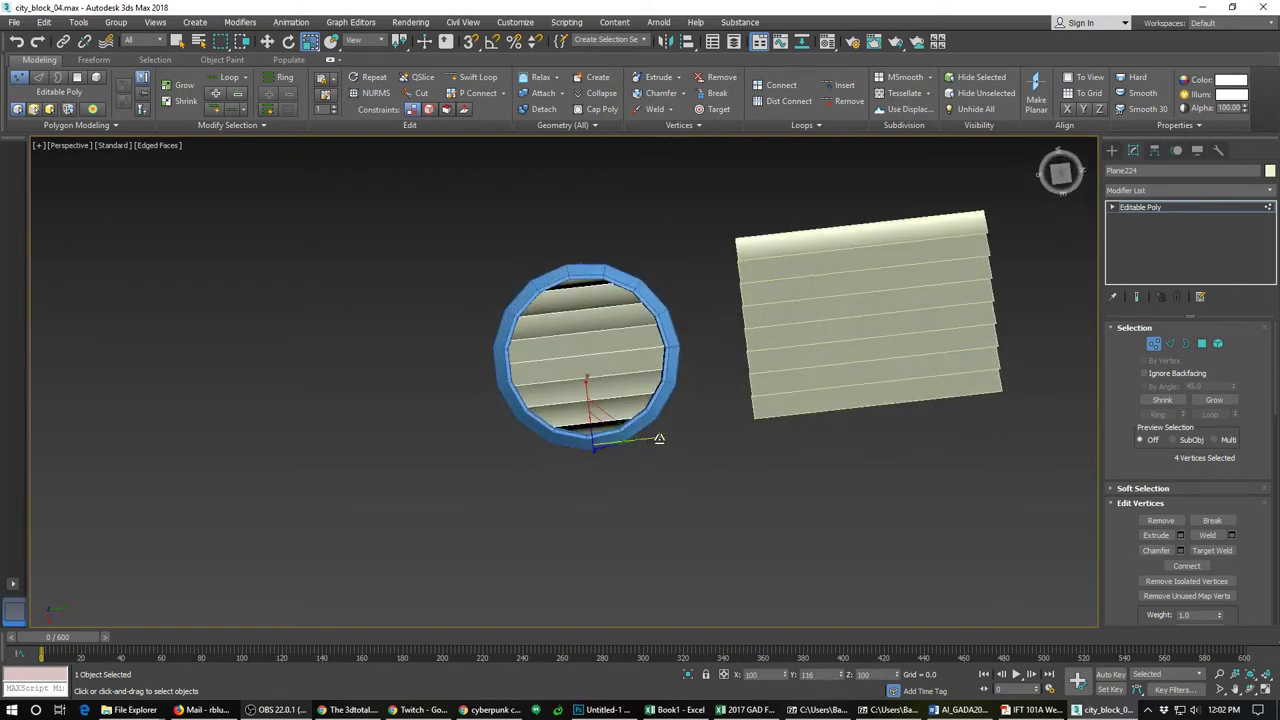
left_click_drag(659, 438, 672, 437)
middle_click_drag(606, 466, 577, 440, "alt")
Step: Leave vertex level and attach the ring to the slatted plane as one vent object
scroll(577, 440, "down", 4)
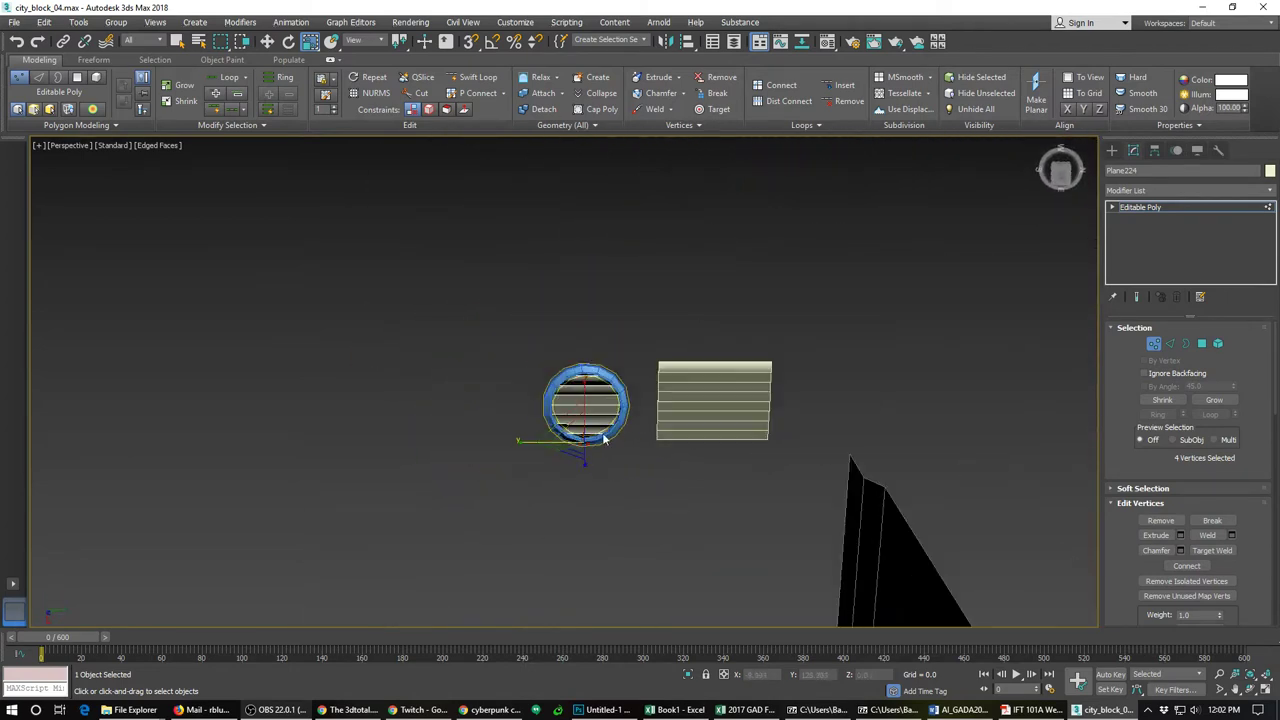
left_click(1154, 344)
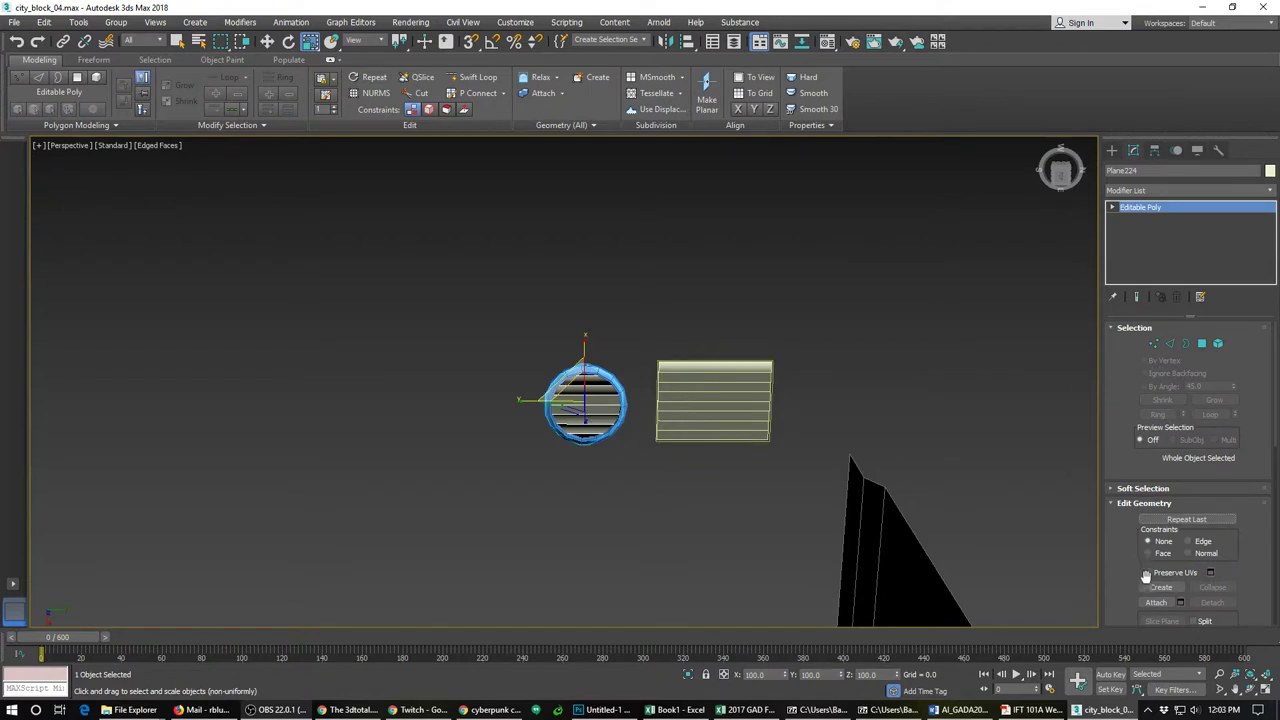
left_click(1157, 603)
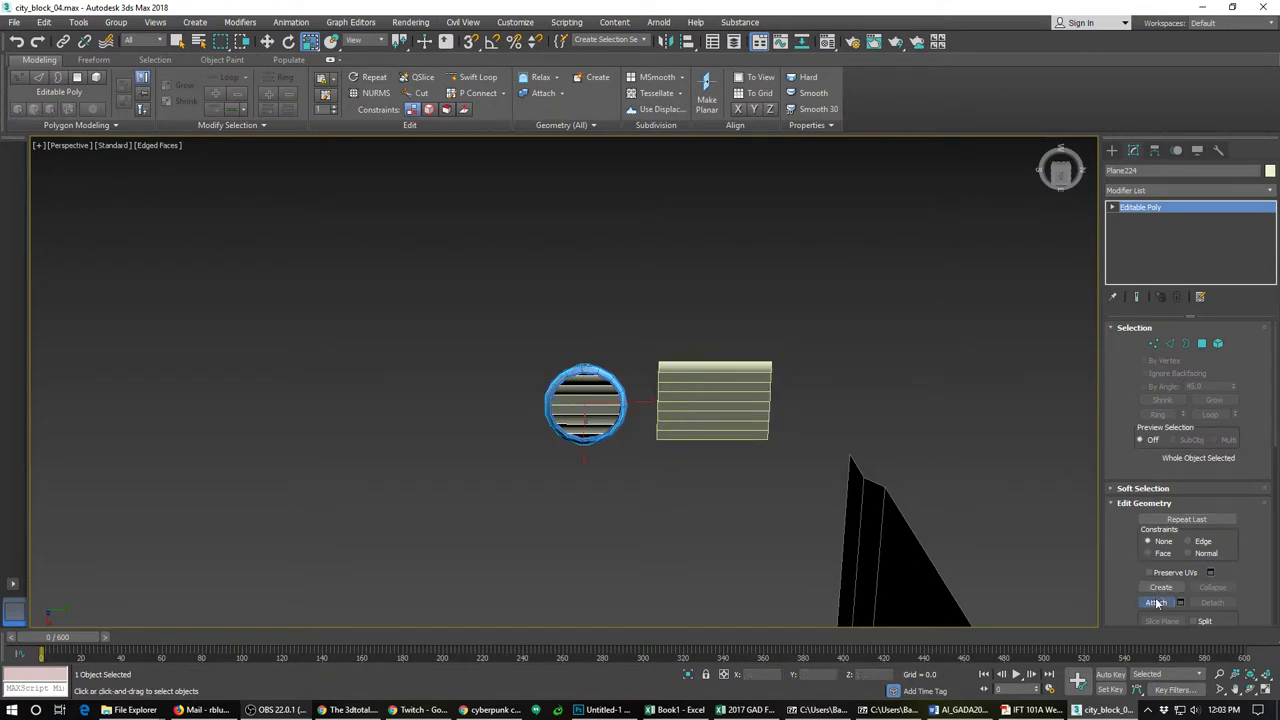
left_click(619, 393)
Step: Move the round vent along X to about -1.74, clear of the window copies
scroll(888, 514, "down", 10)
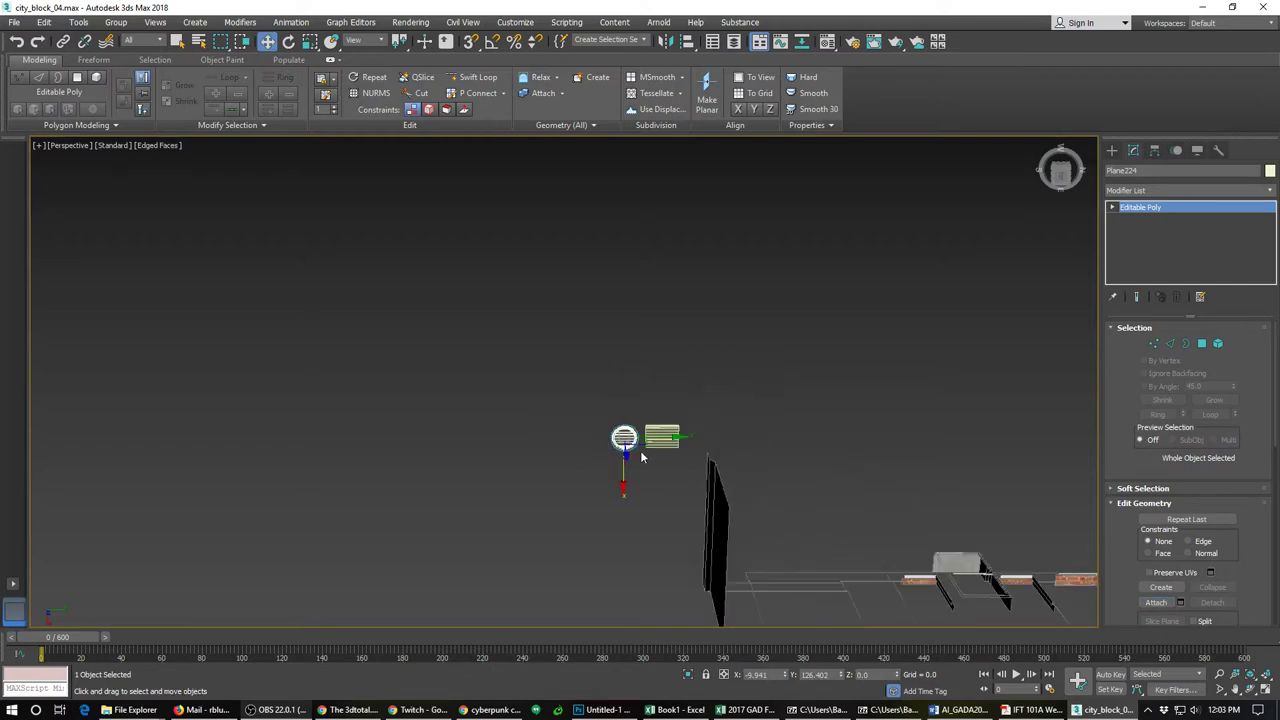
middle_click_drag(656, 514, 680, 410, "alt")
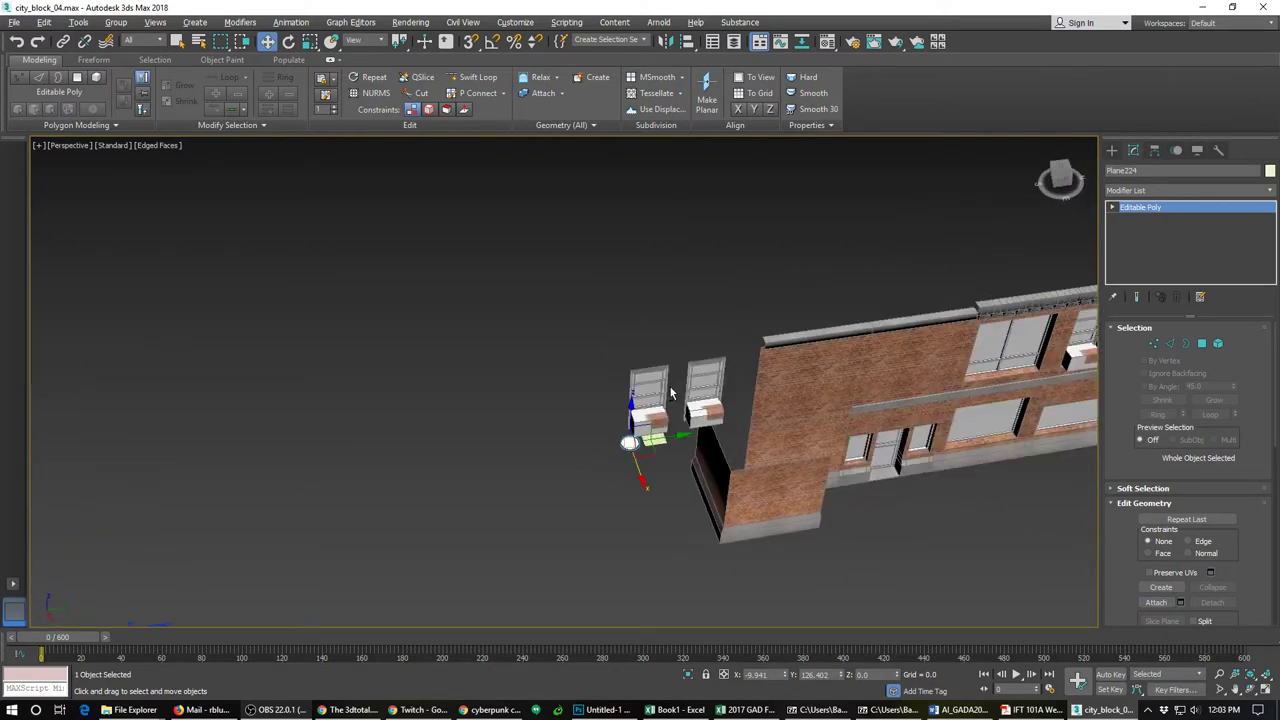
scroll(668, 410, "up", 3)
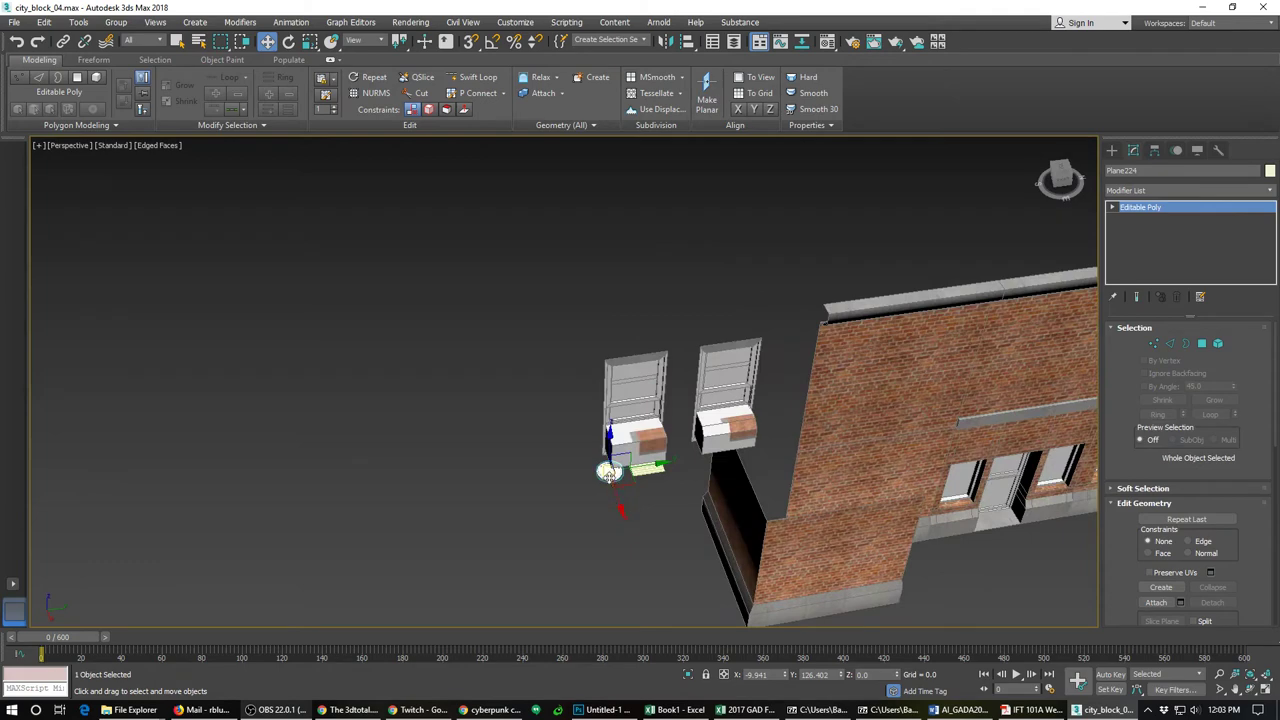
left_click_drag(622, 508, 647, 571)
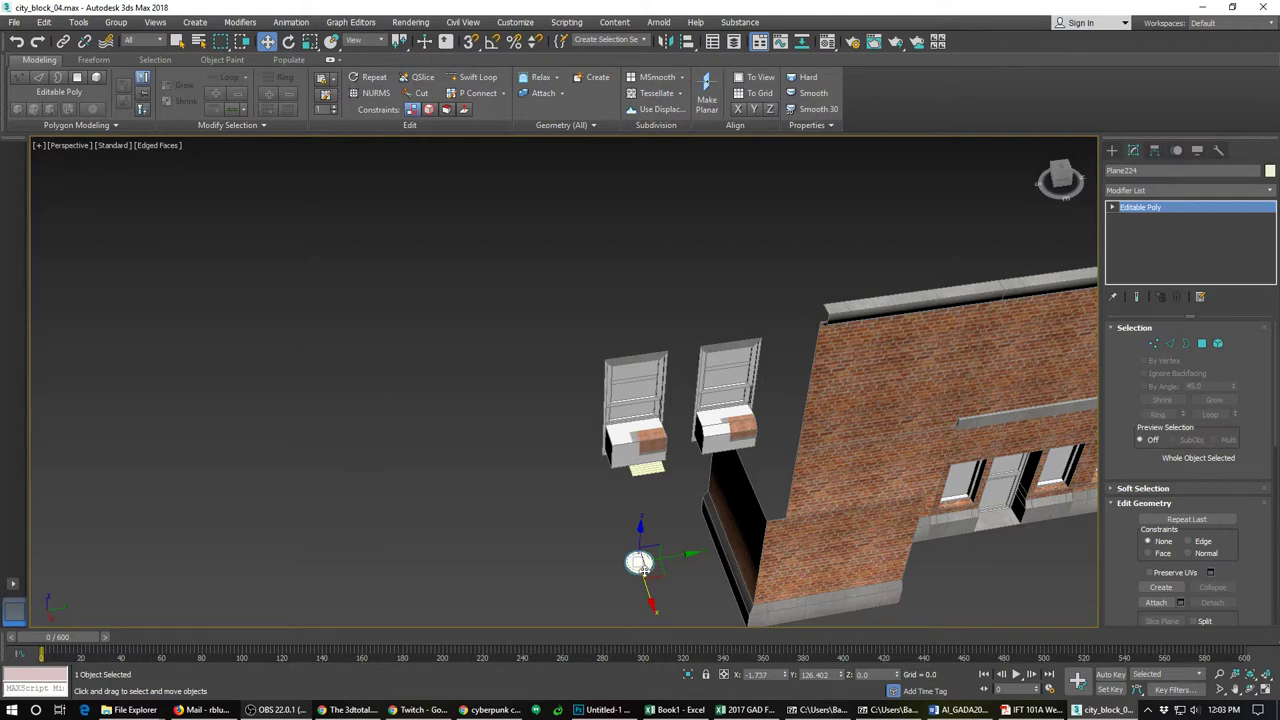
Step: Rotate the round vent 90 degrees about Y so it stands upright
key("e")
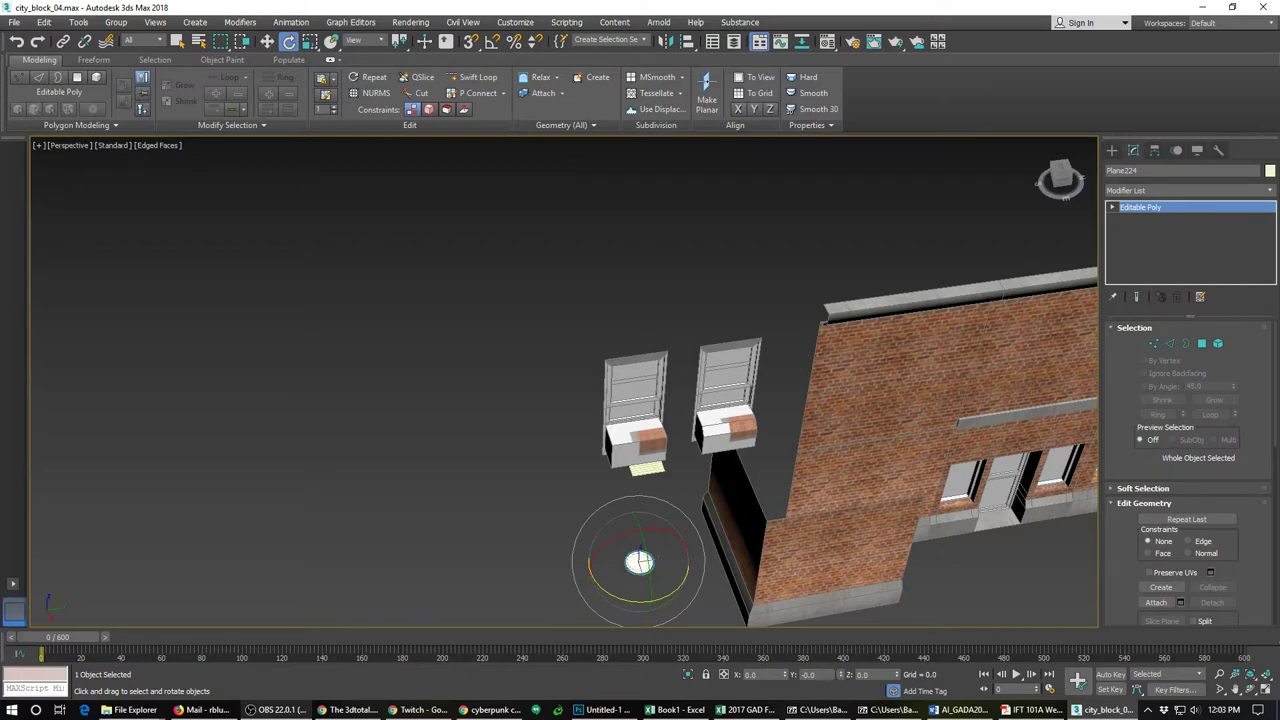
left_click(817, 675)
type("90")
key("Return")
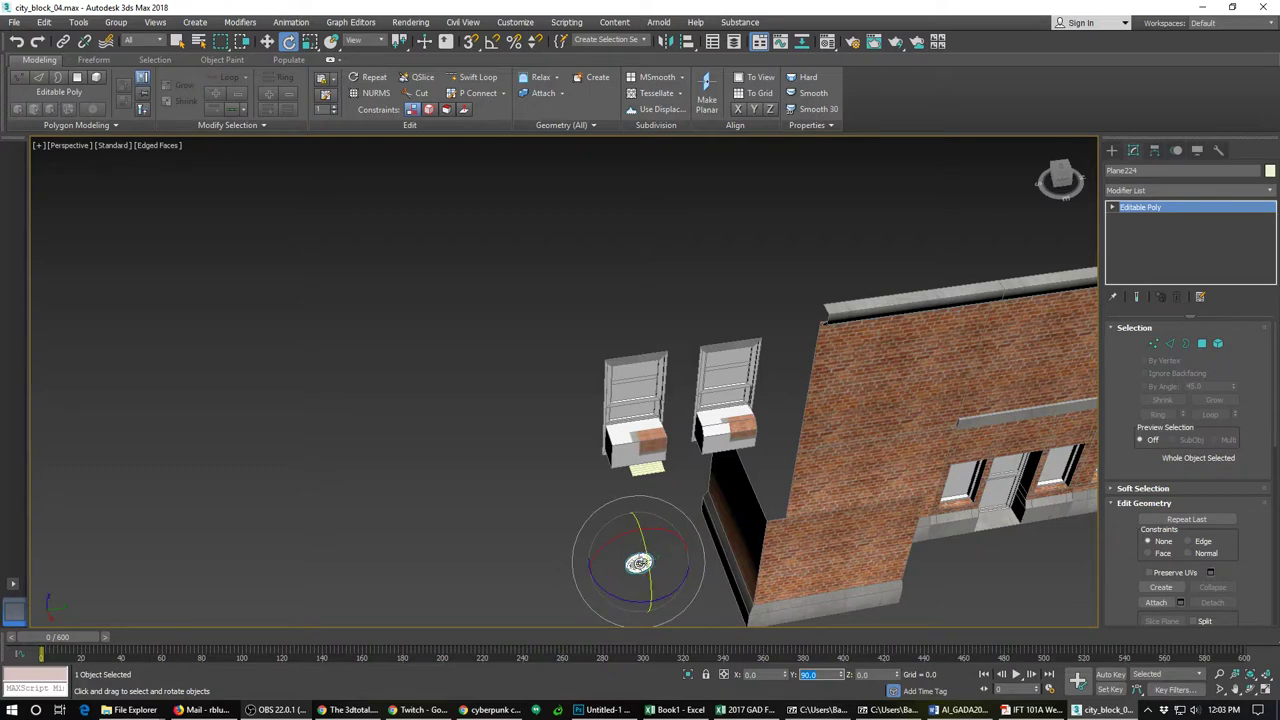
Step: Raise the vent to about Z 12.92 and shift it to about X 0.92, at the front of the window box
middle_click_drag(634, 559, 632, 558)
key("w")
left_click_drag(636, 530, 634, 412)
middle_click_drag(634, 412, 697, 437, "alt")
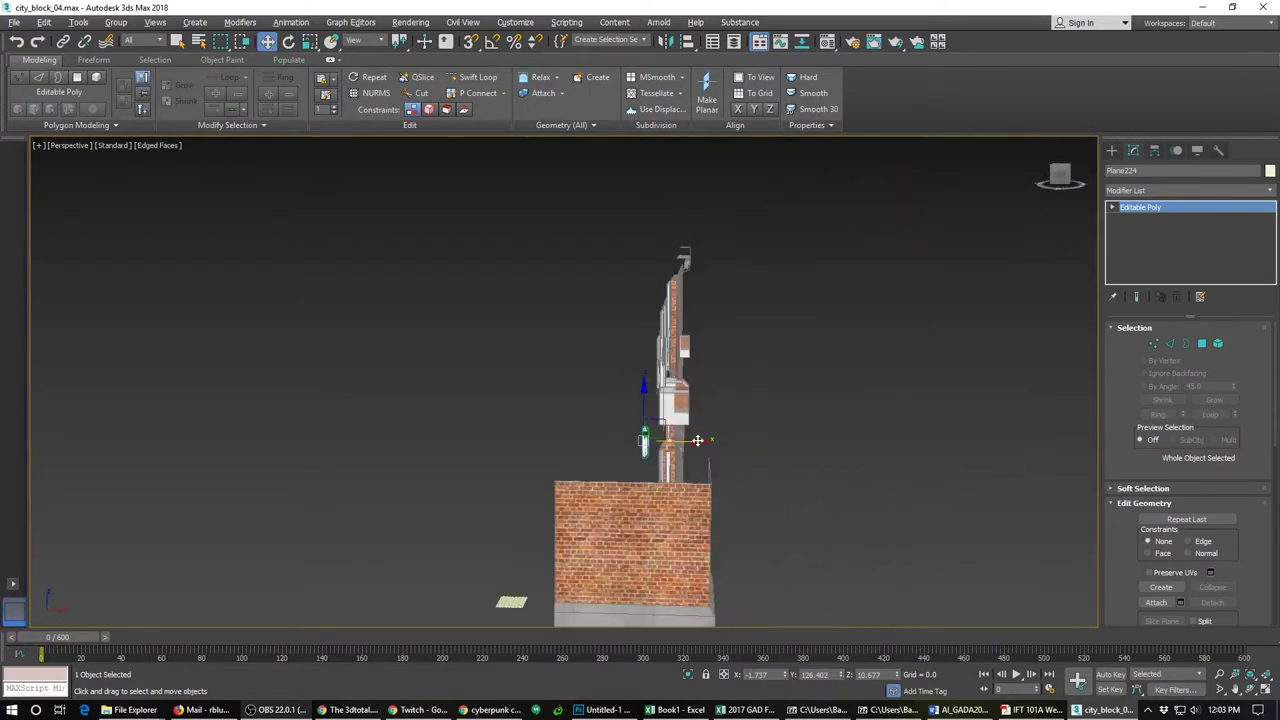
left_click_drag(644, 440, 710, 386)
Step: Move the vent along Y to about 124.58, onto the blank half of the first window's box front
middle_click_drag(741, 433, 615, 449, "alt")
scroll(626, 523, "up", 4)
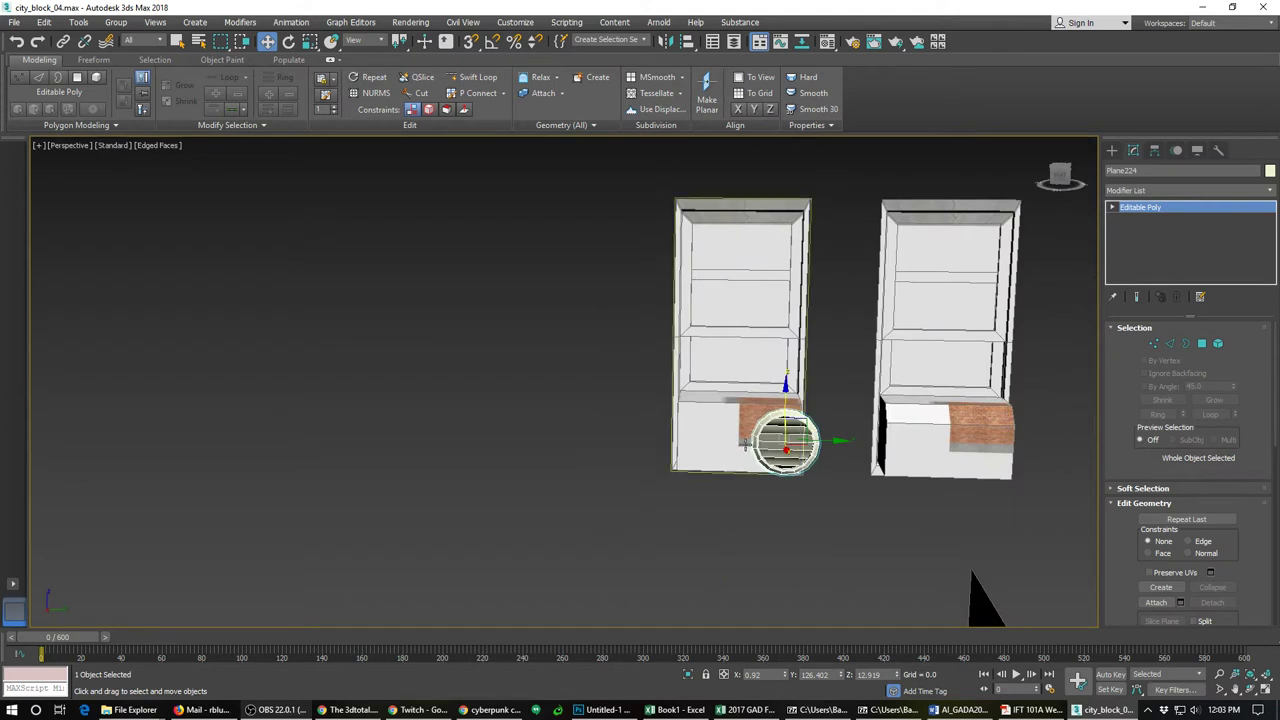
middle_click_drag(626, 523, 580, 465)
left_click_drag(670, 466, 604, 461)
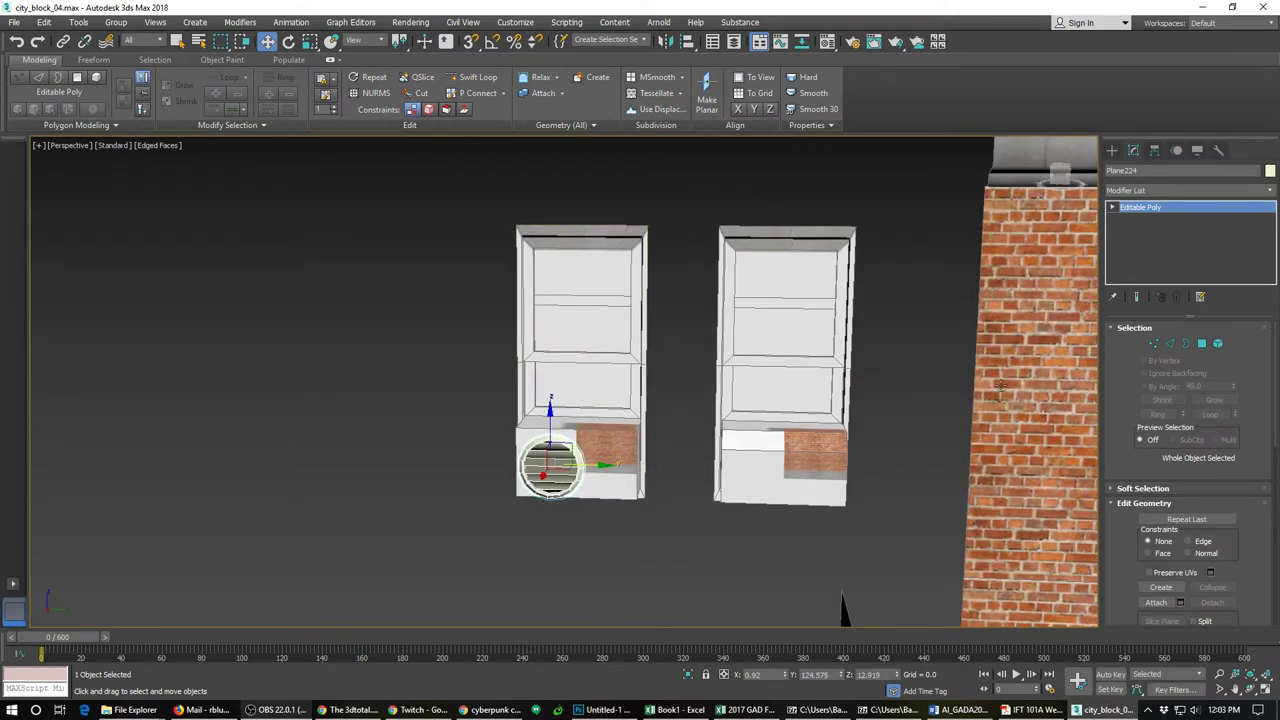
Step: Select all elements of the round vent and scale them down slightly so it fits the blank half of the box front
key("5")
left_click(553, 460)
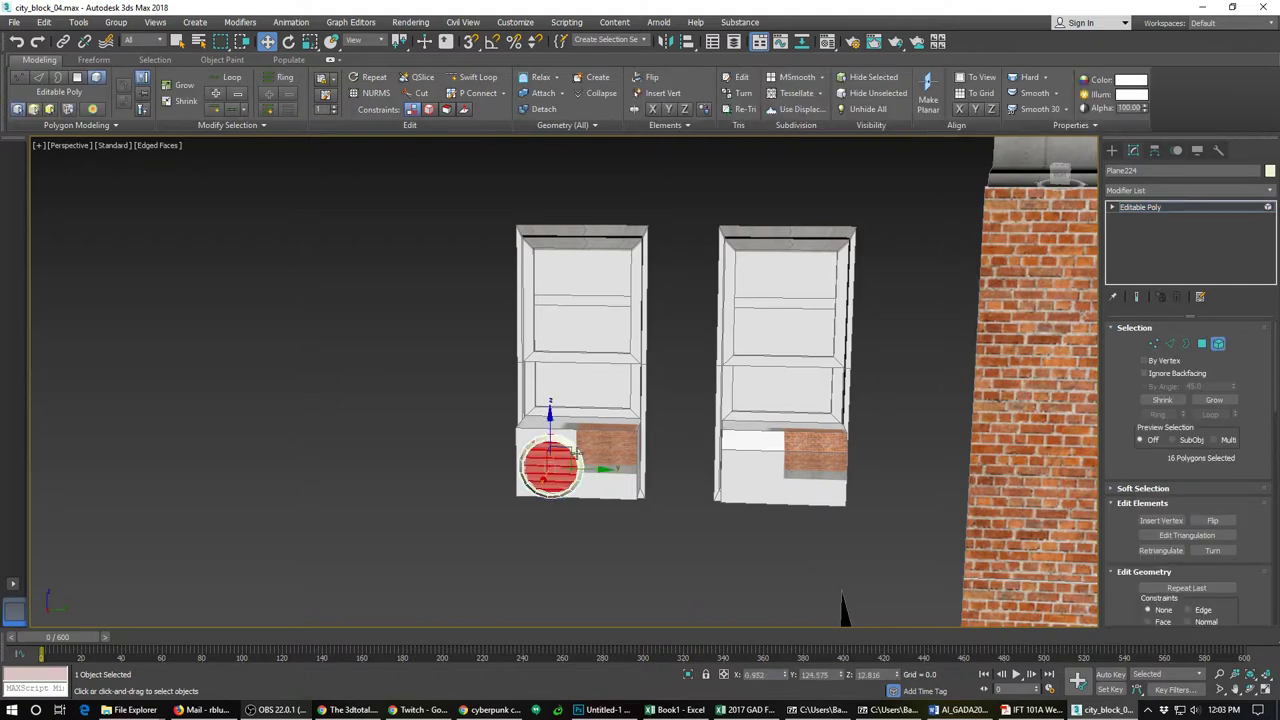
key("r")
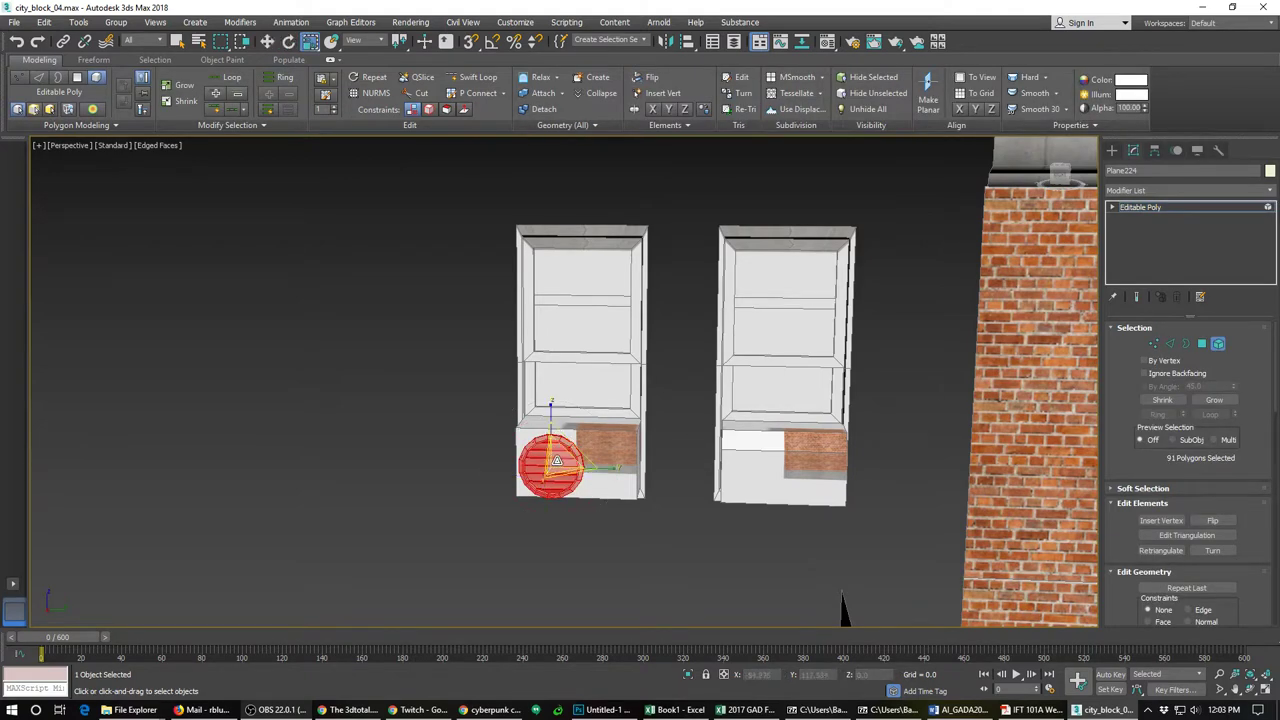
left_click_drag(551, 468, 550, 477)
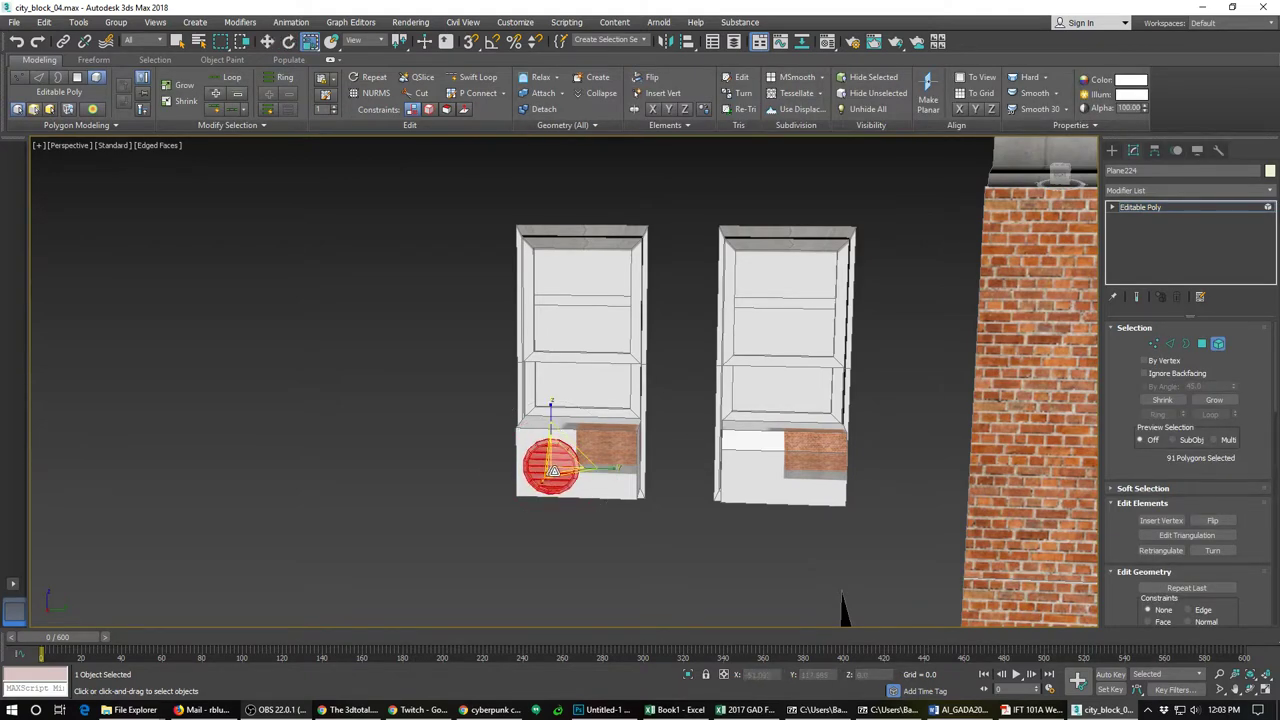
key("5")
Step: Move the round vent to about Y 124.47 and Z 12.99 on the box front
key("w")
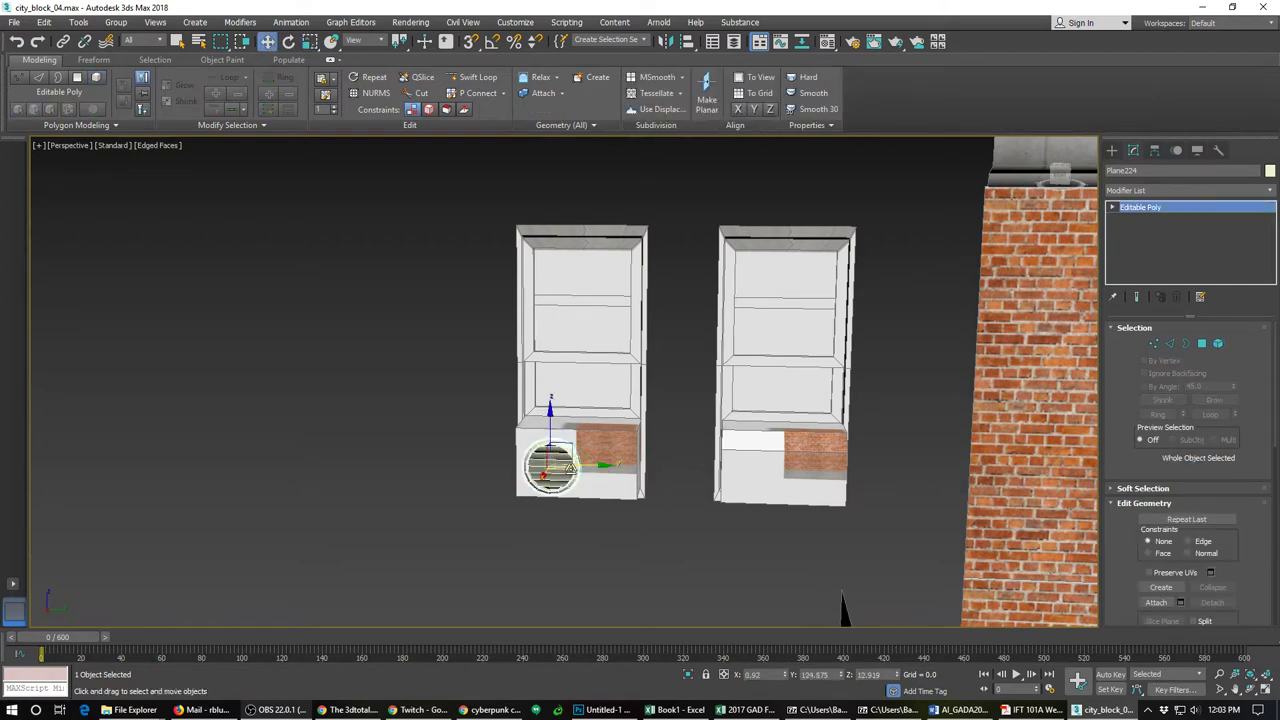
left_click_drag(558, 445, 551, 472)
key("z")
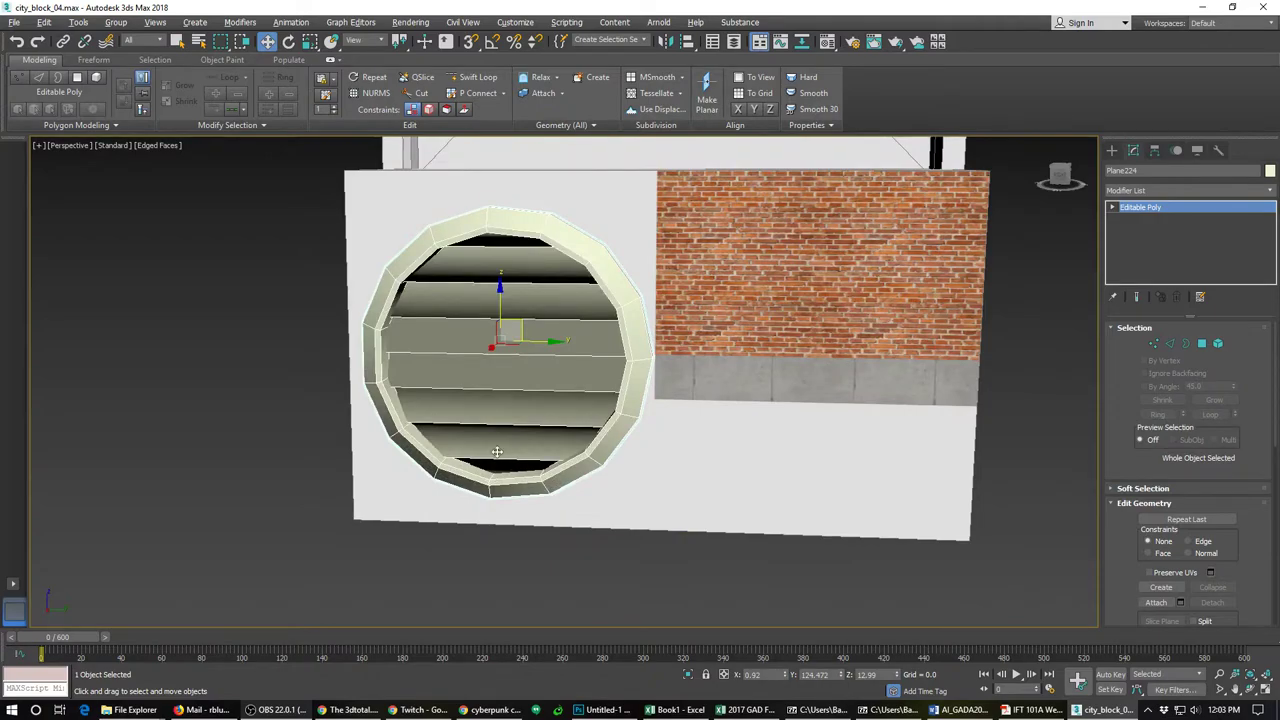
Step: Copy the round vent along Y to about 125.98, and shift both vents slightly to centre the pair on the box front
middle_click_drag(540, 460, 491, 437, "alt")
scroll(539, 416, "down", 2)
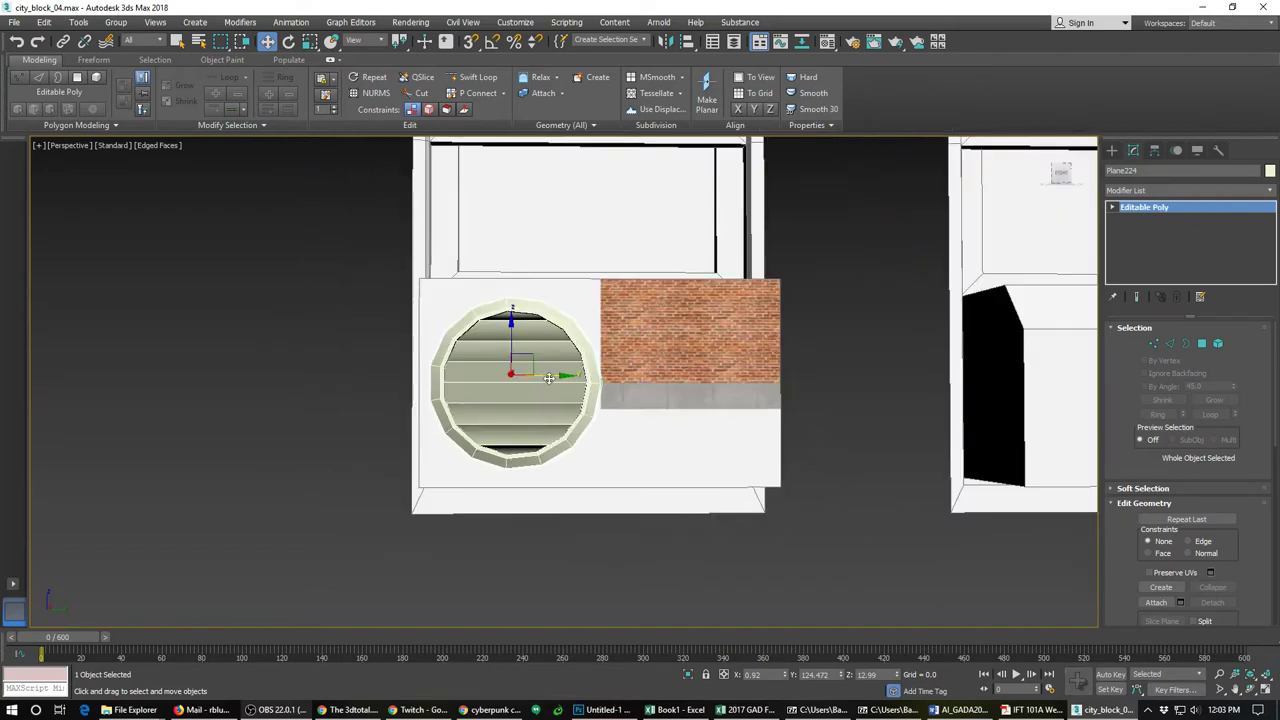
left_click_drag(540, 375, 723, 374, "shift")
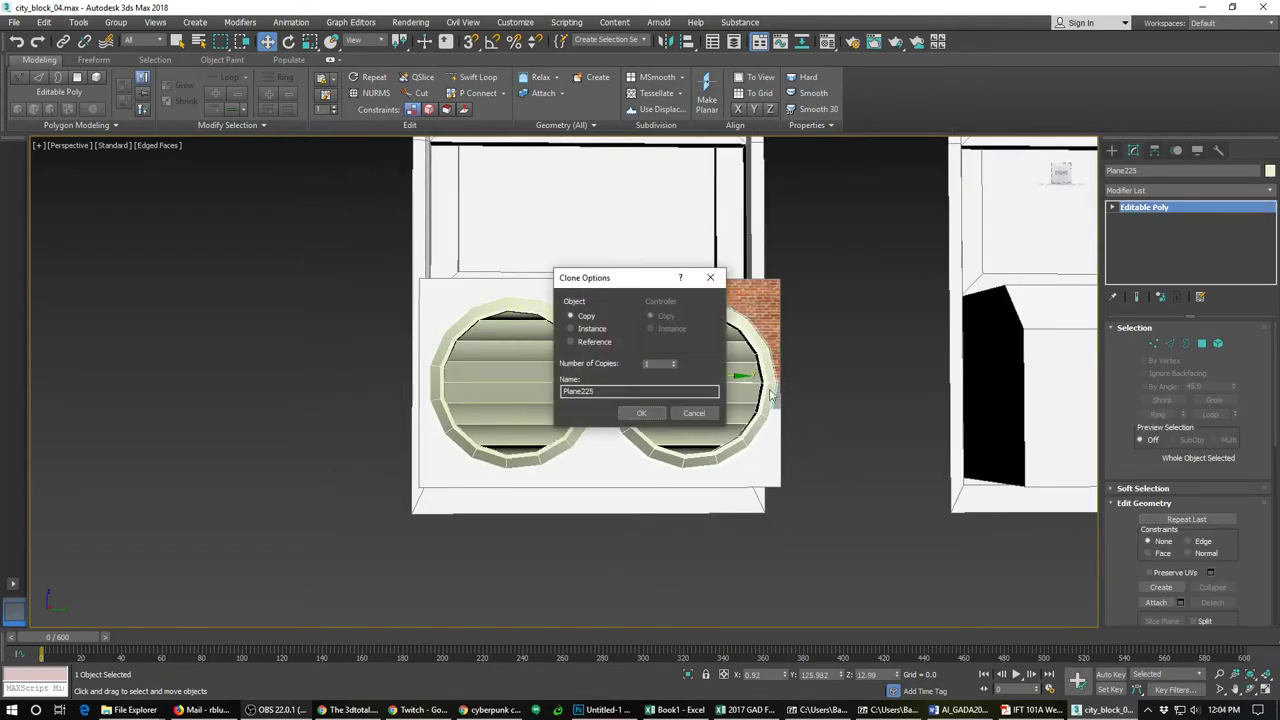
left_click(643, 414)
left_click(582, 410, "ctrl")
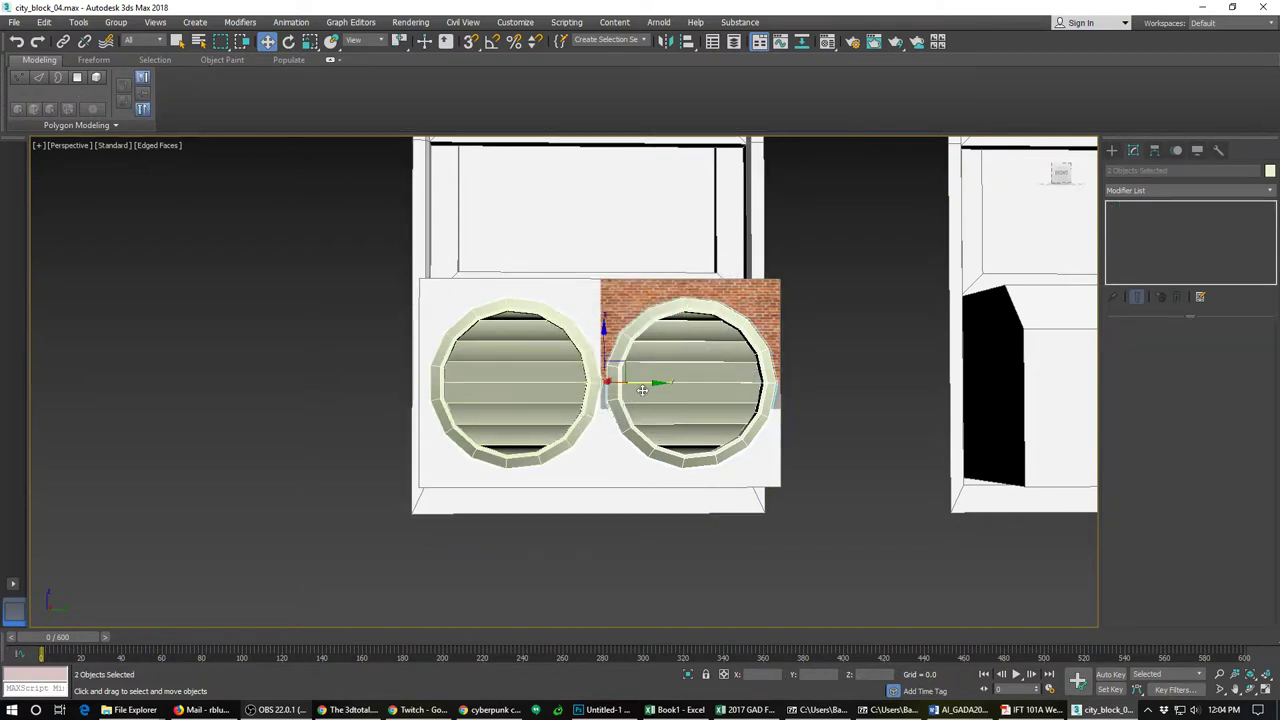
left_click_drag(646, 385, 639, 385)
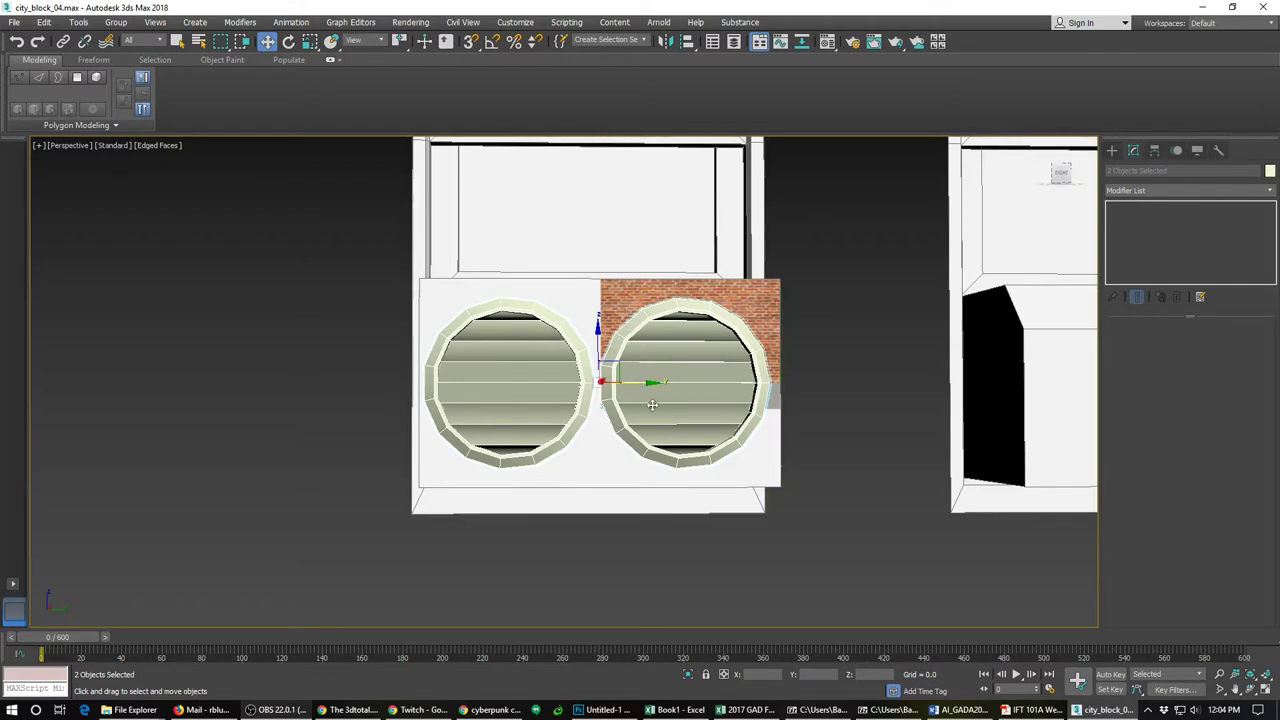
Step: Attach both round vents to the first window object
left_click(646, 381)
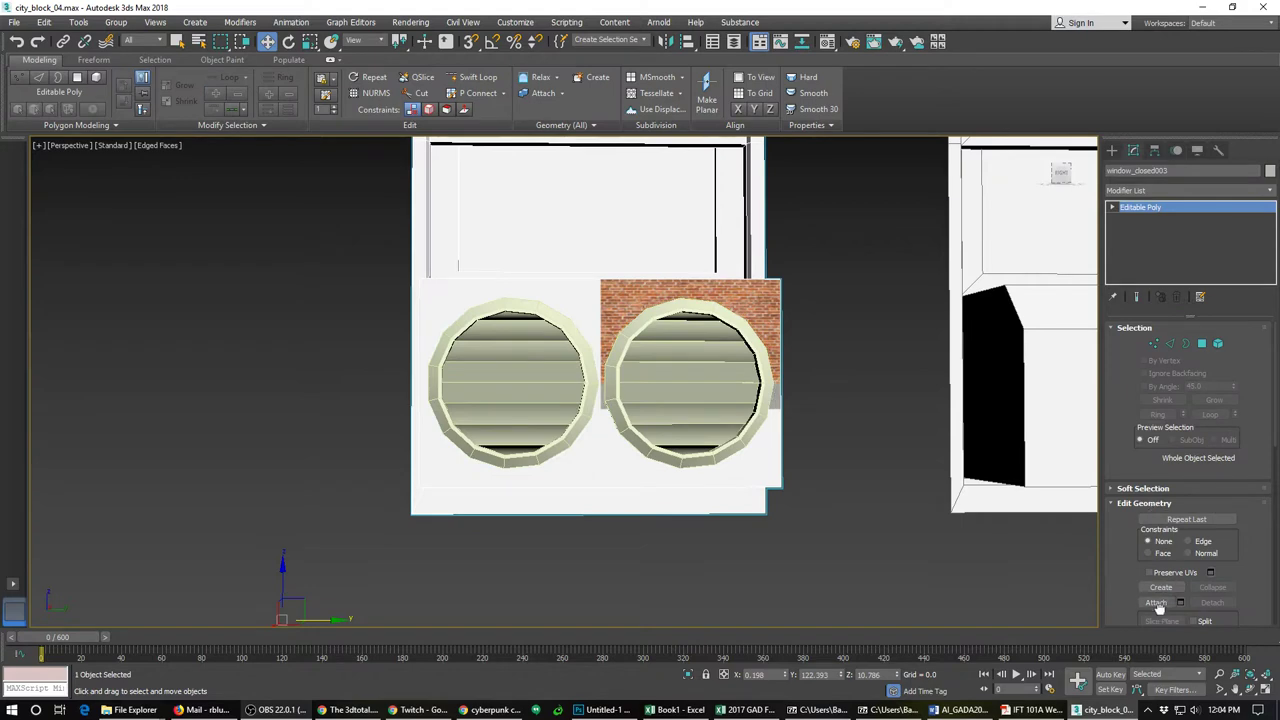
left_click(1156, 603)
left_click(645, 405)
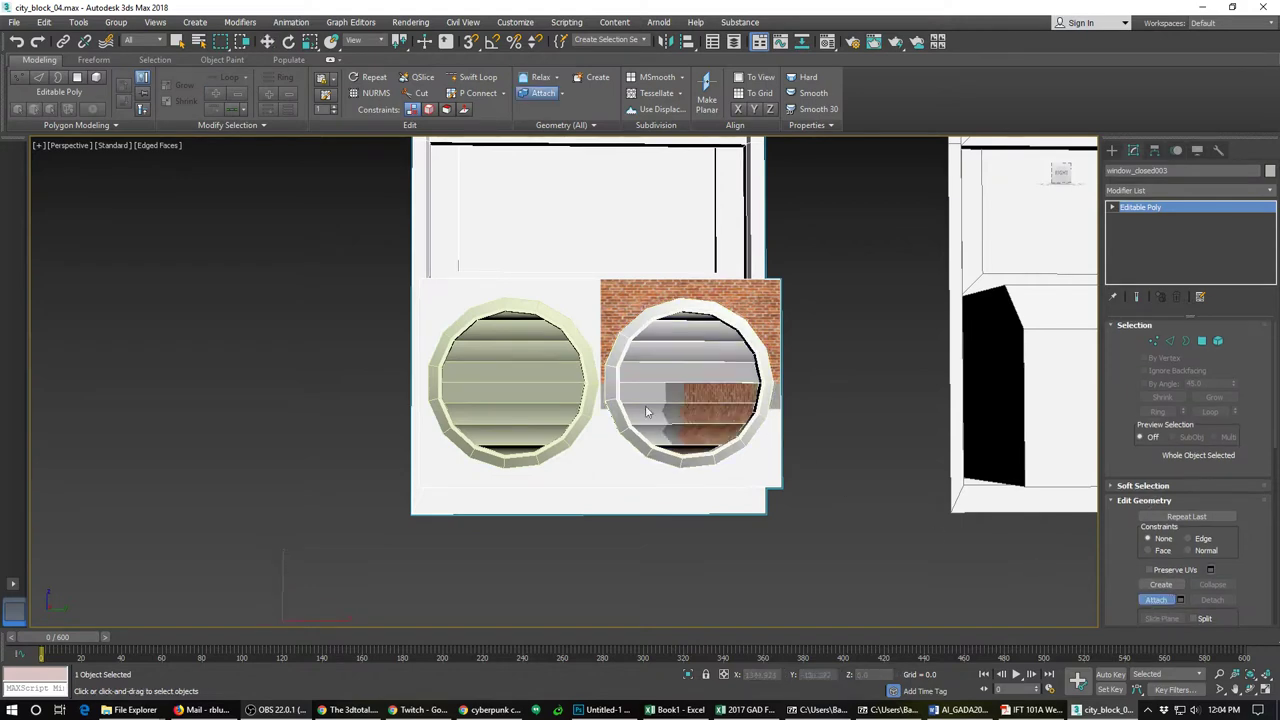
left_click(525, 405)
Step: Chamfer the four outer edges of the window box's front face by 0.04
middle_click_drag(765, 441, 748, 418, "alt")
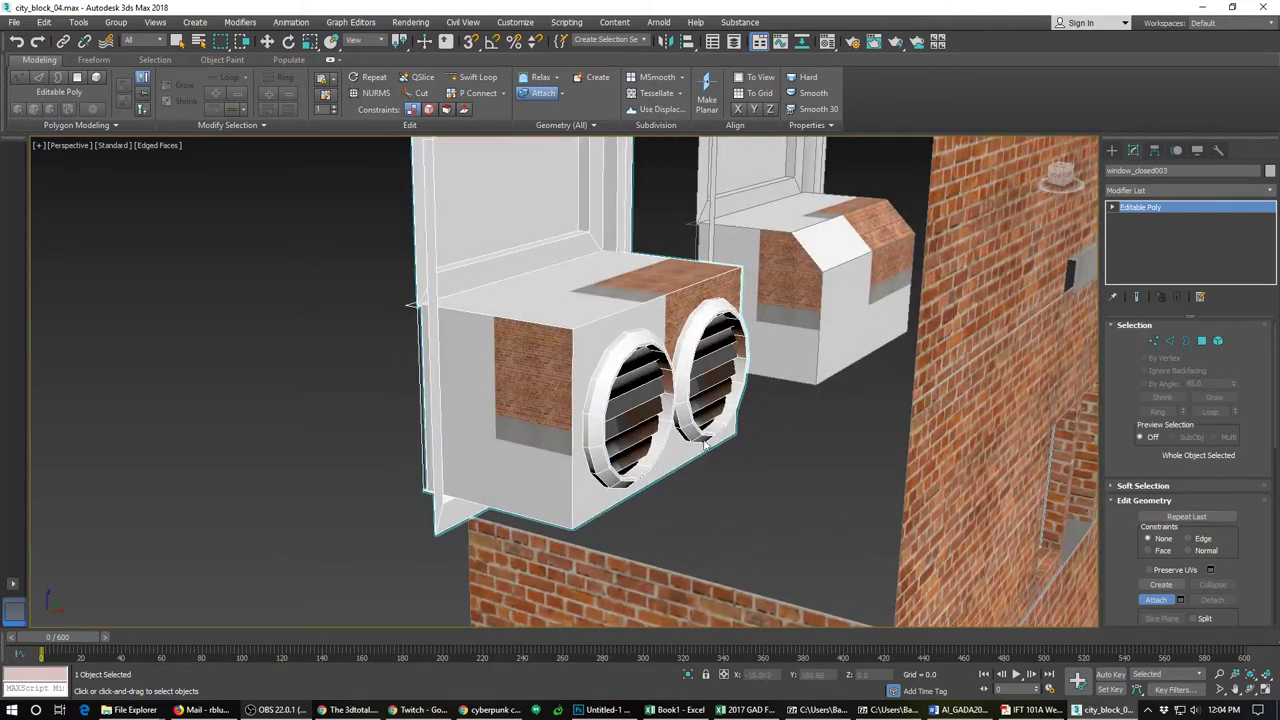
left_click(1170, 341)
key("w")
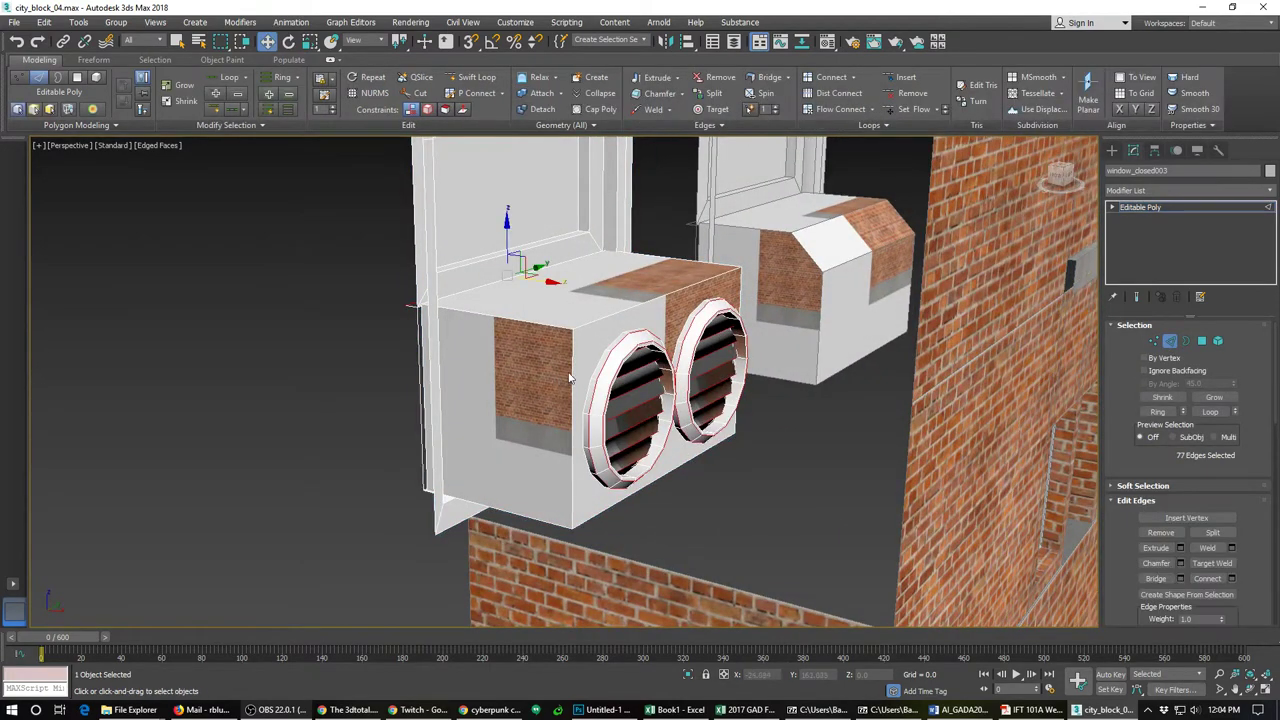
left_click(573, 368)
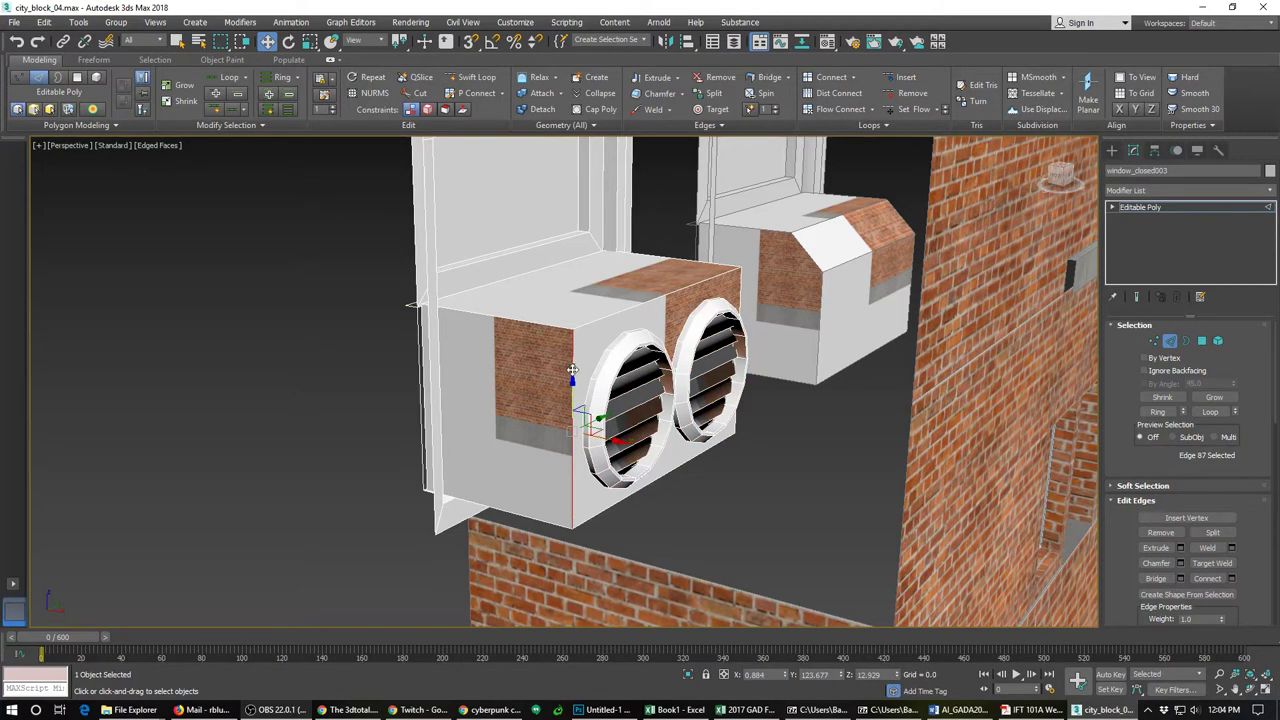
left_click(584, 325, "ctrl")
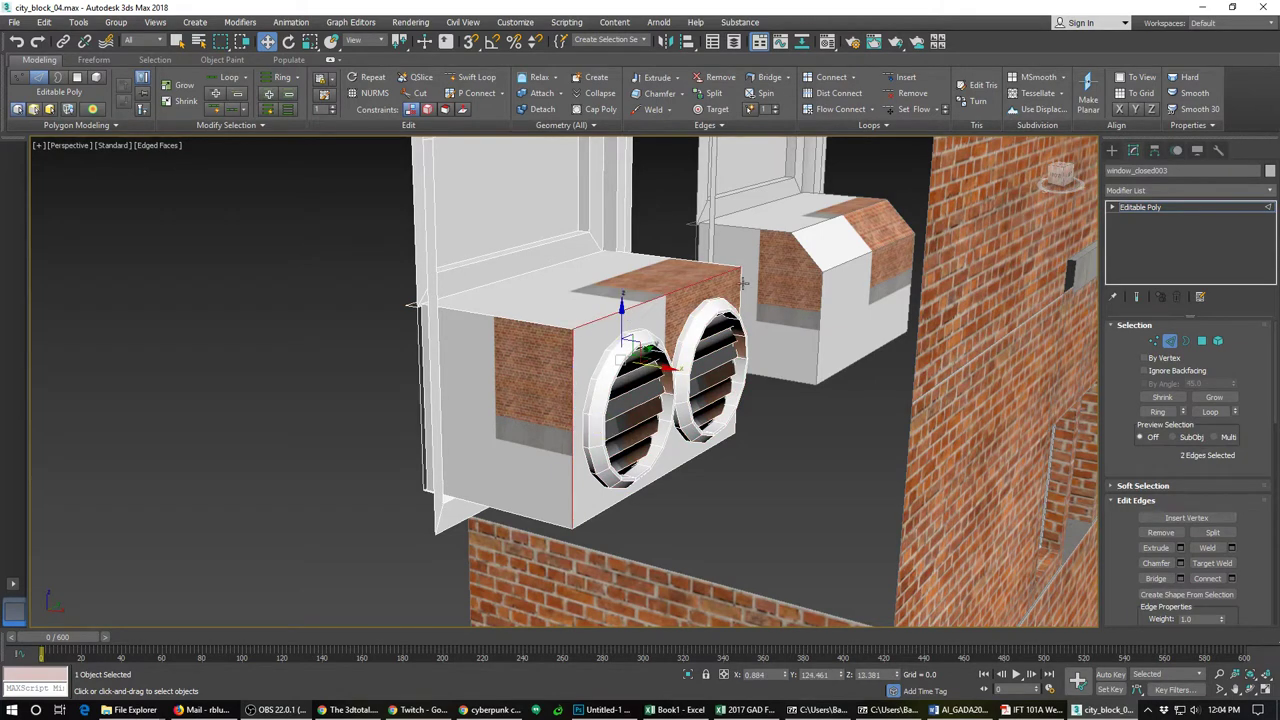
left_click(651, 488, "ctrl")
left_click(650, 484, "ctrl")
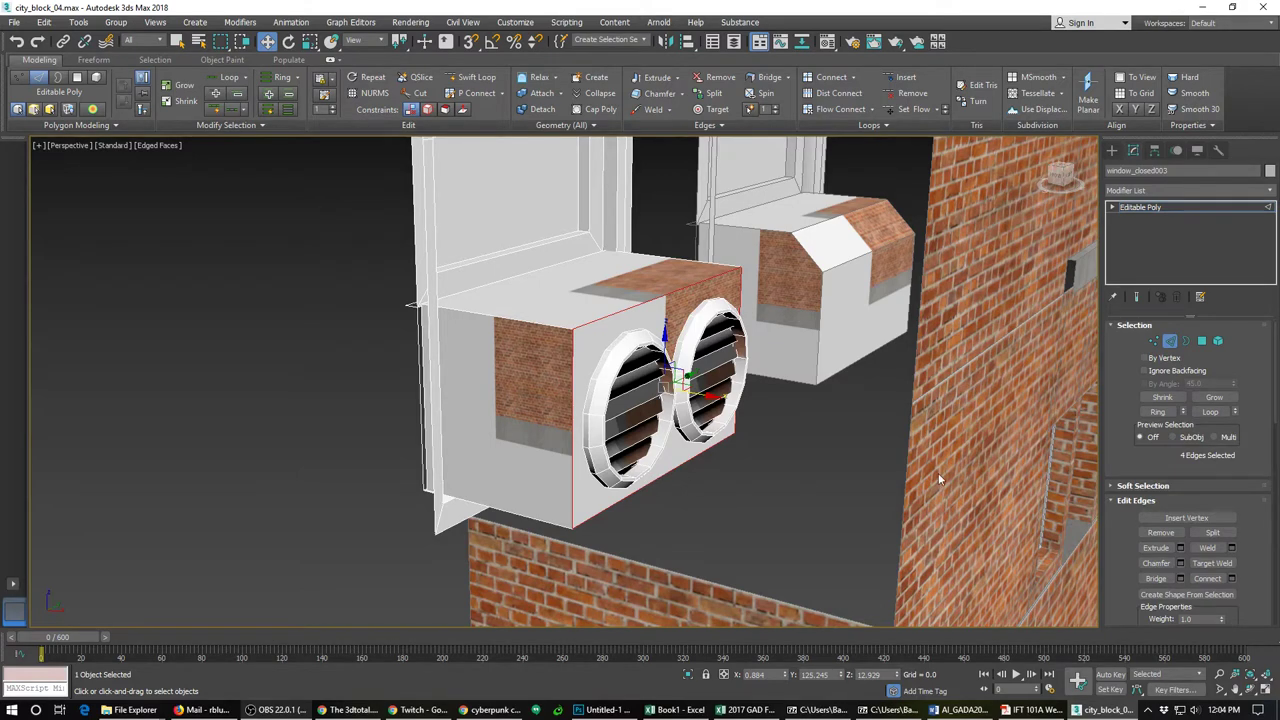
left_click(1181, 563)
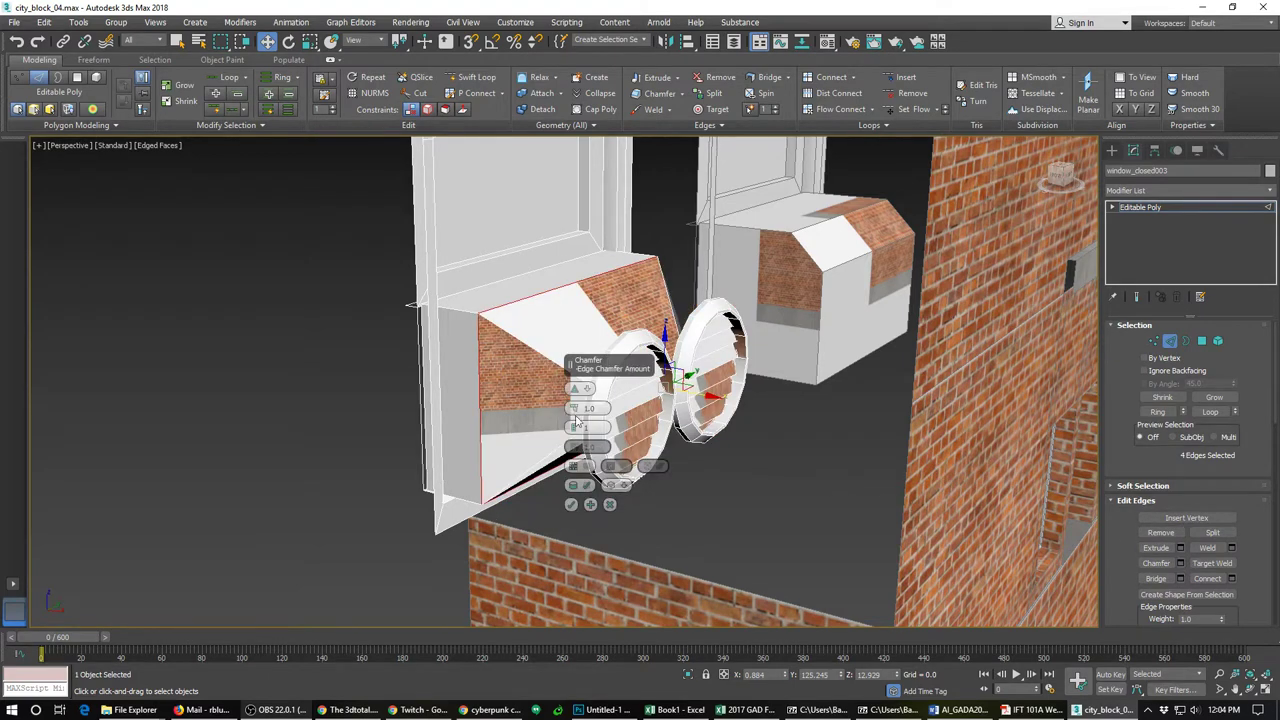
mouse_move(574, 408)
left_mouse_down()
mouse_move(577, 426)
mouse_move(573, 407)
left_mouse_up()
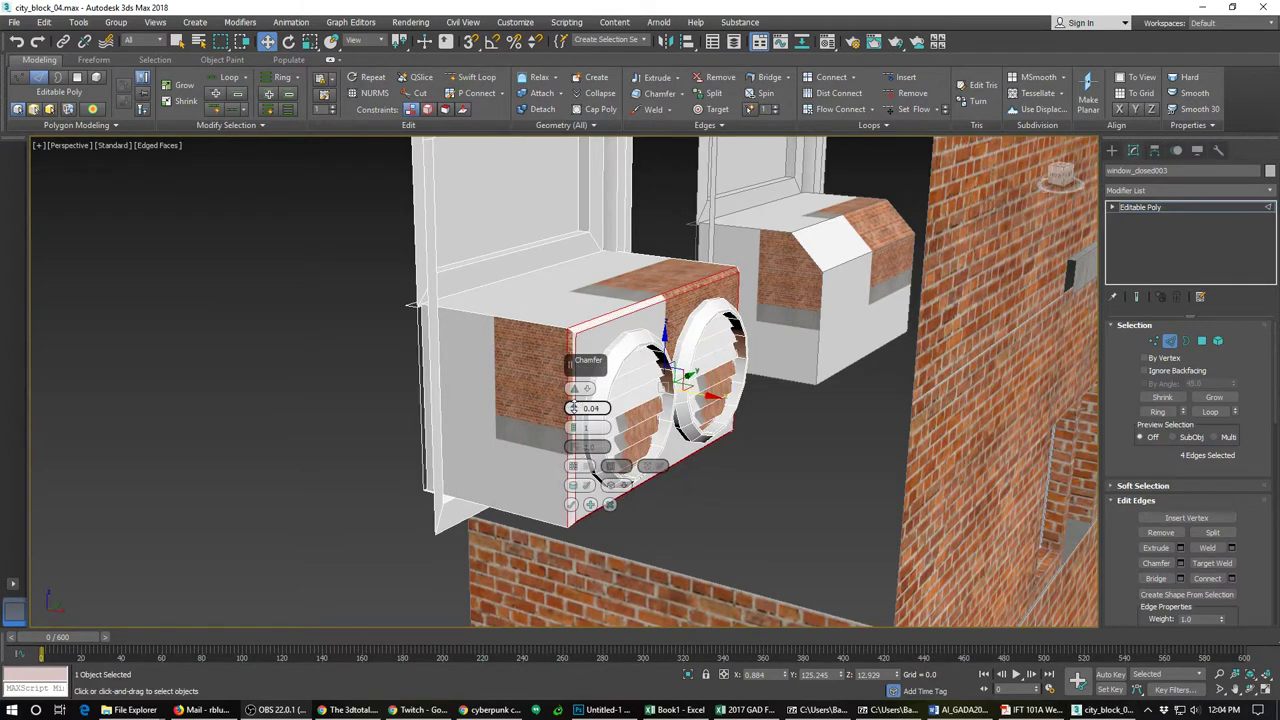
left_click(571, 504)
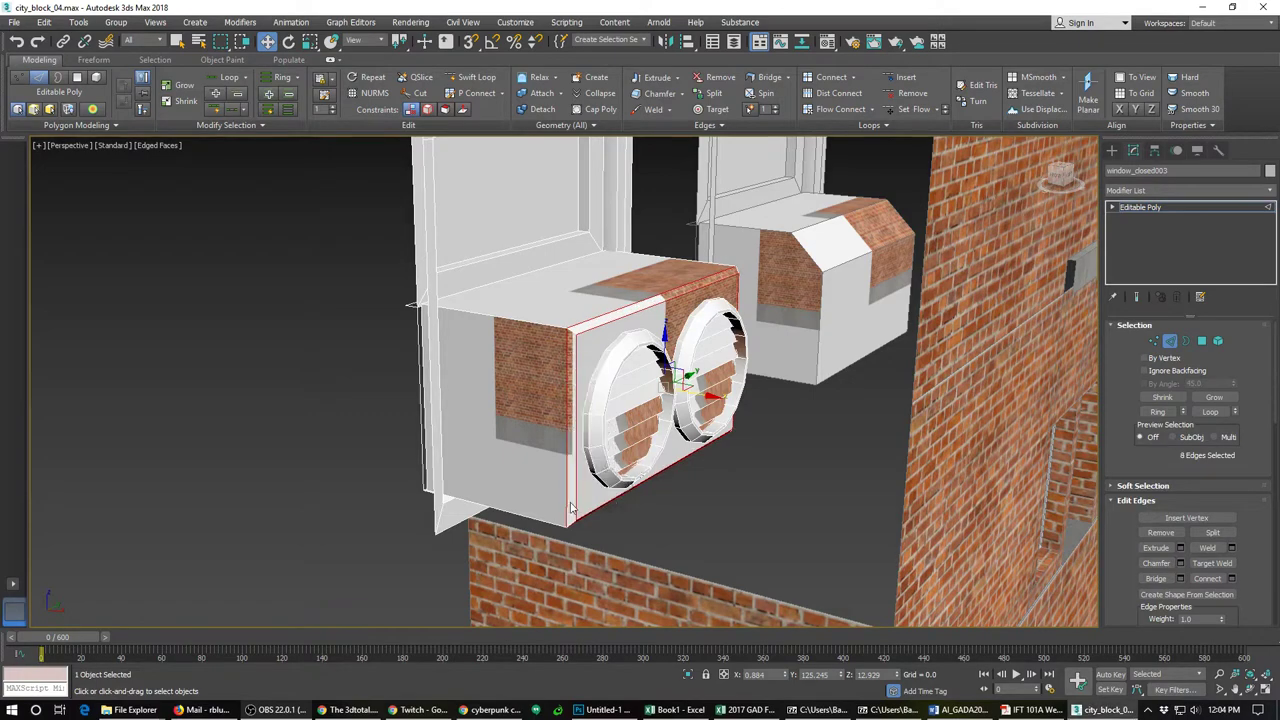
Step: Leave edge editing on the window and select the spare slatted plane below the window box
middle_click_drag(714, 484, 620, 477, "alt")
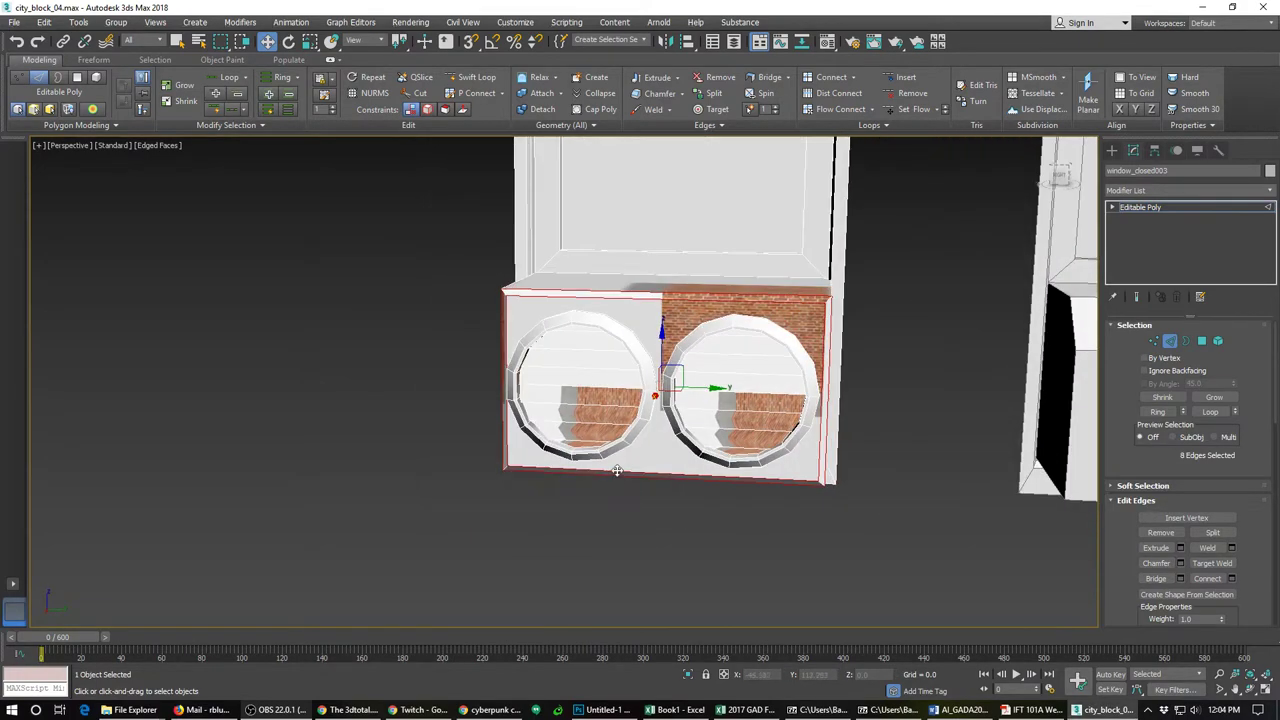
scroll(642, 471, "down", 5)
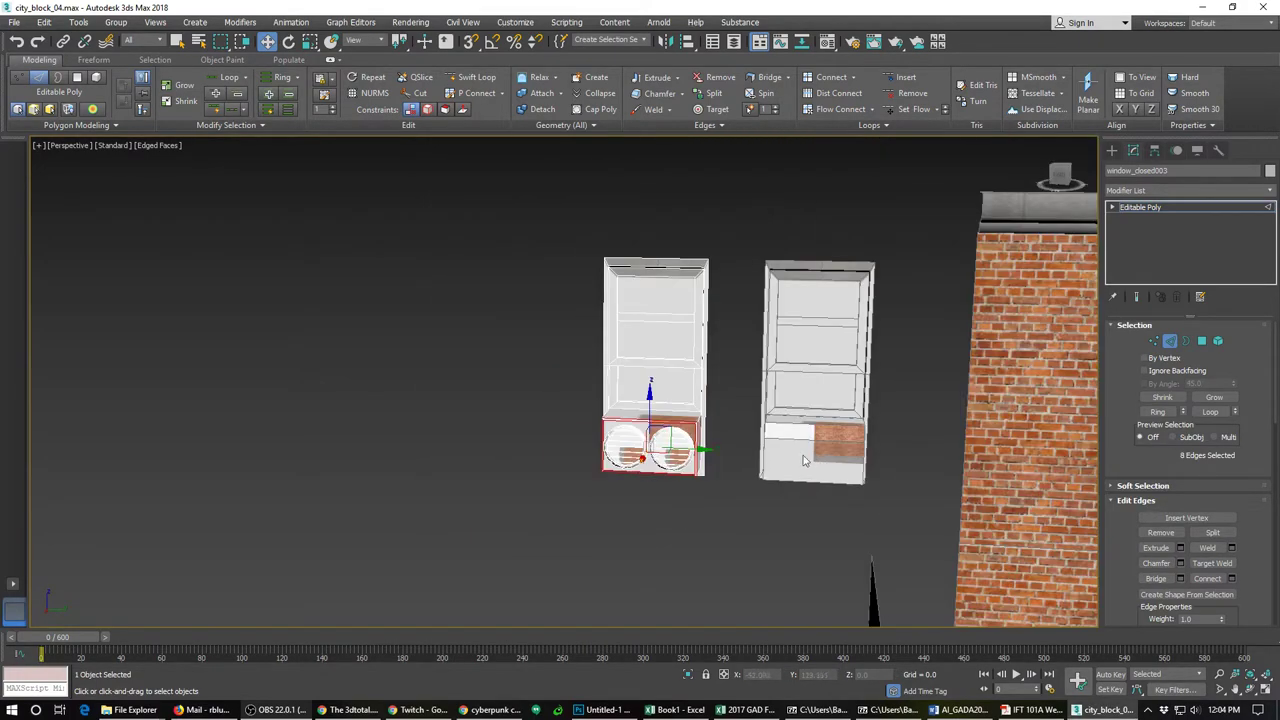
scroll(815, 462, "down", 2)
middle_click_drag(769, 485, 773, 517, "alt")
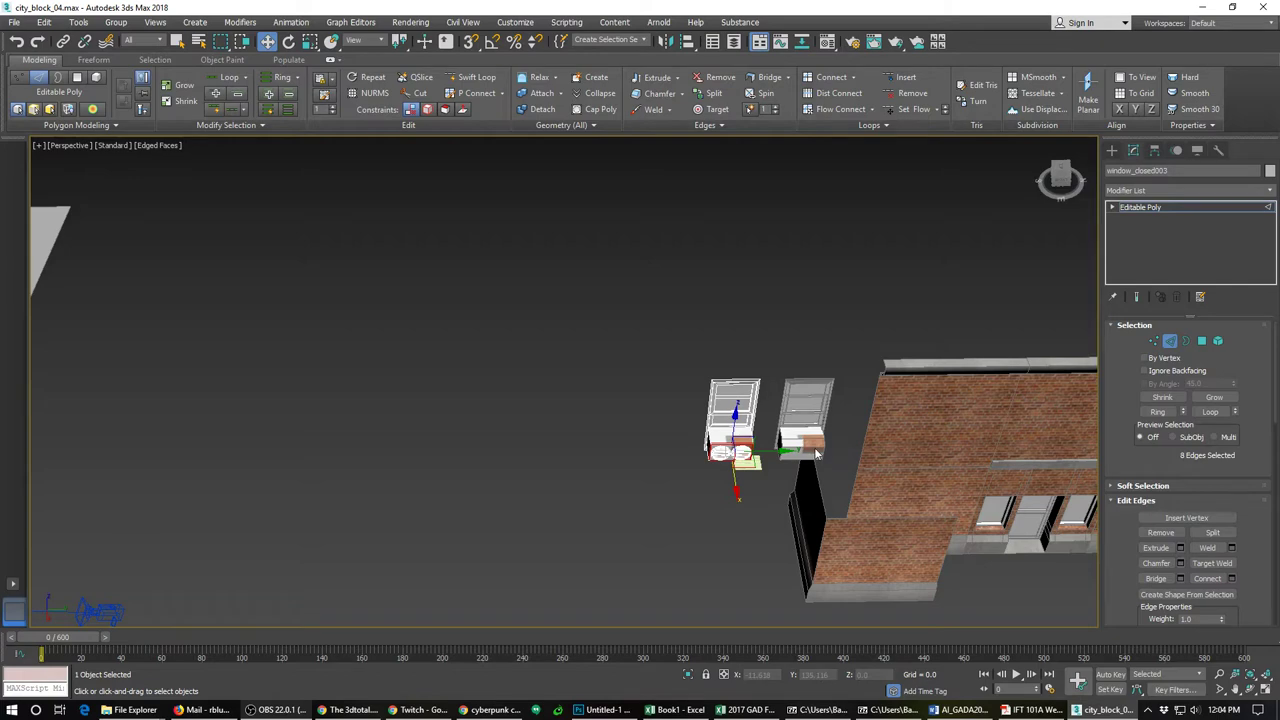
scroll(760, 470, "up", 5)
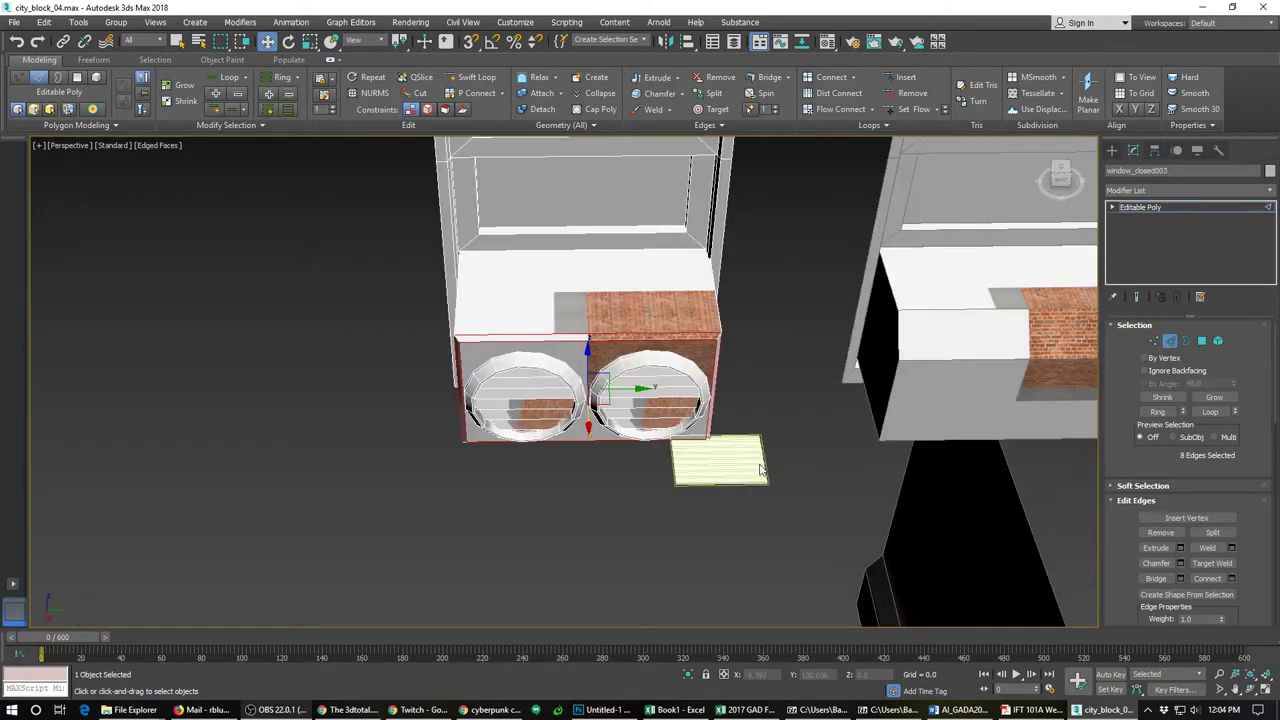
left_click(760, 481)
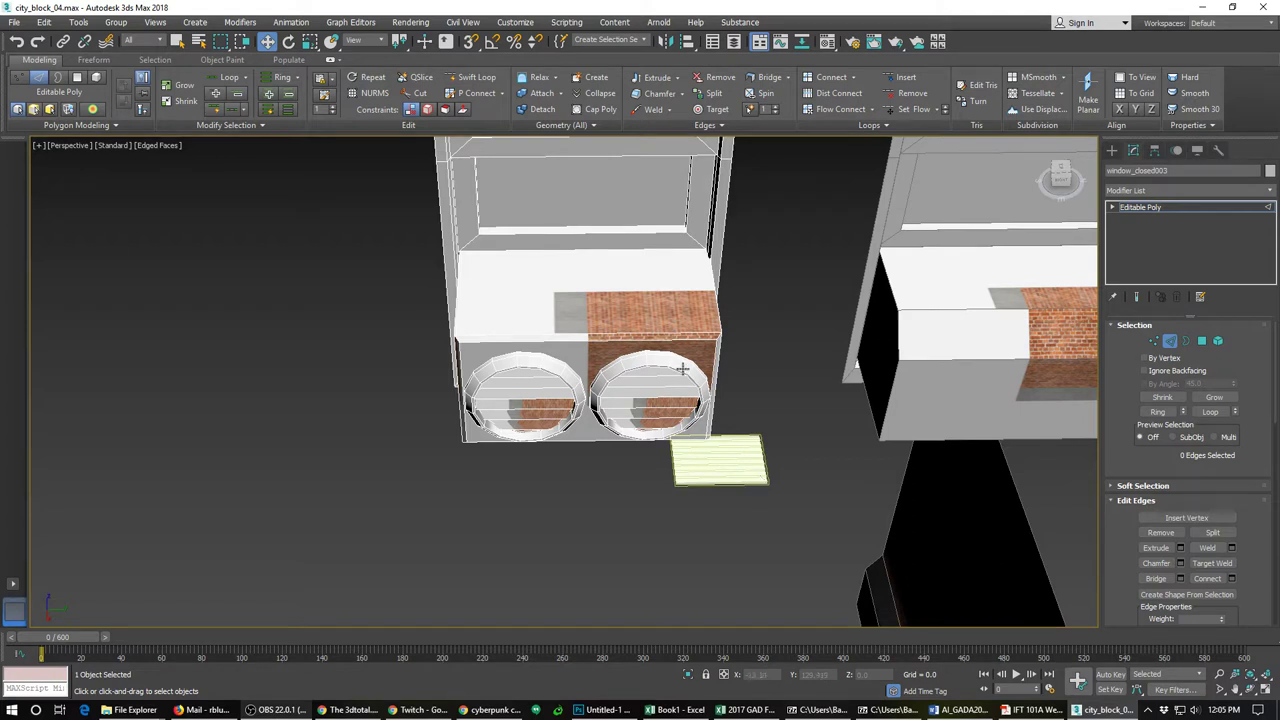
left_click(1170, 341)
left_click(741, 472)
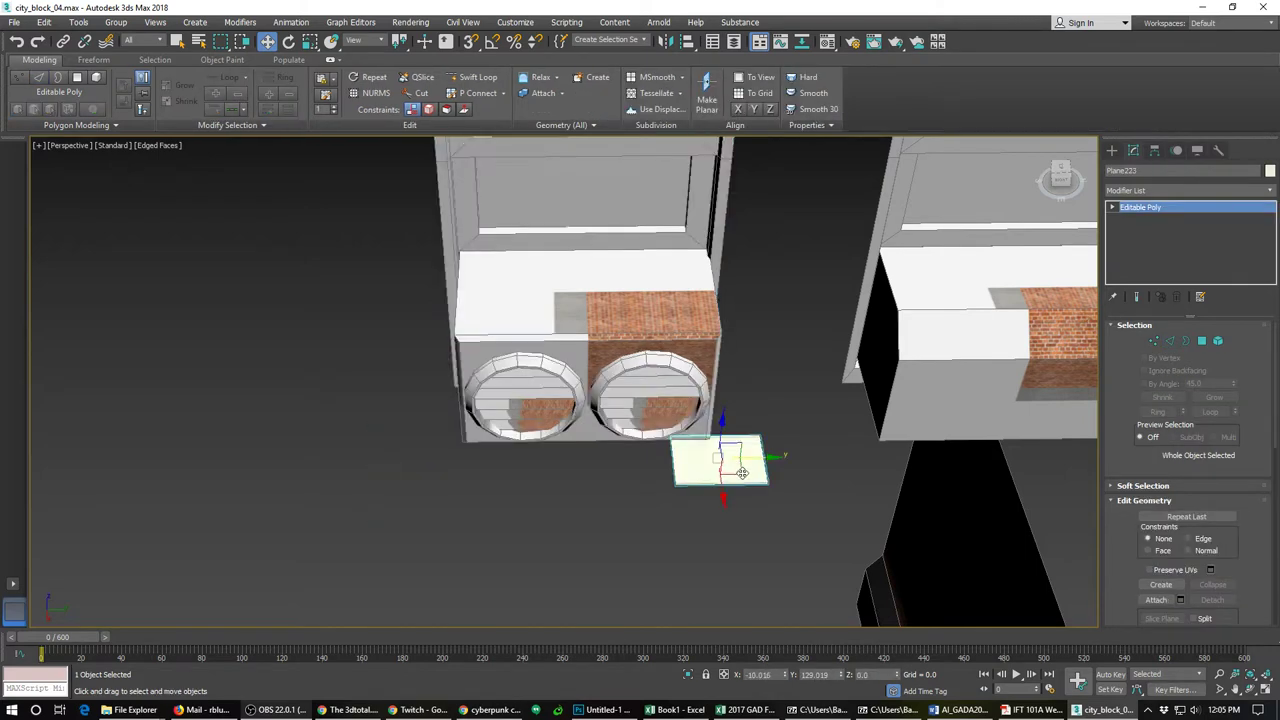
Step: Create a small four-sided tube beside the slatted plane, with radius 1 about 0.44 and height about 0.13
middle_click_drag(741, 472, 838, 489, "alt")
middle_click_drag(758, 467, 757, 457, "alt")
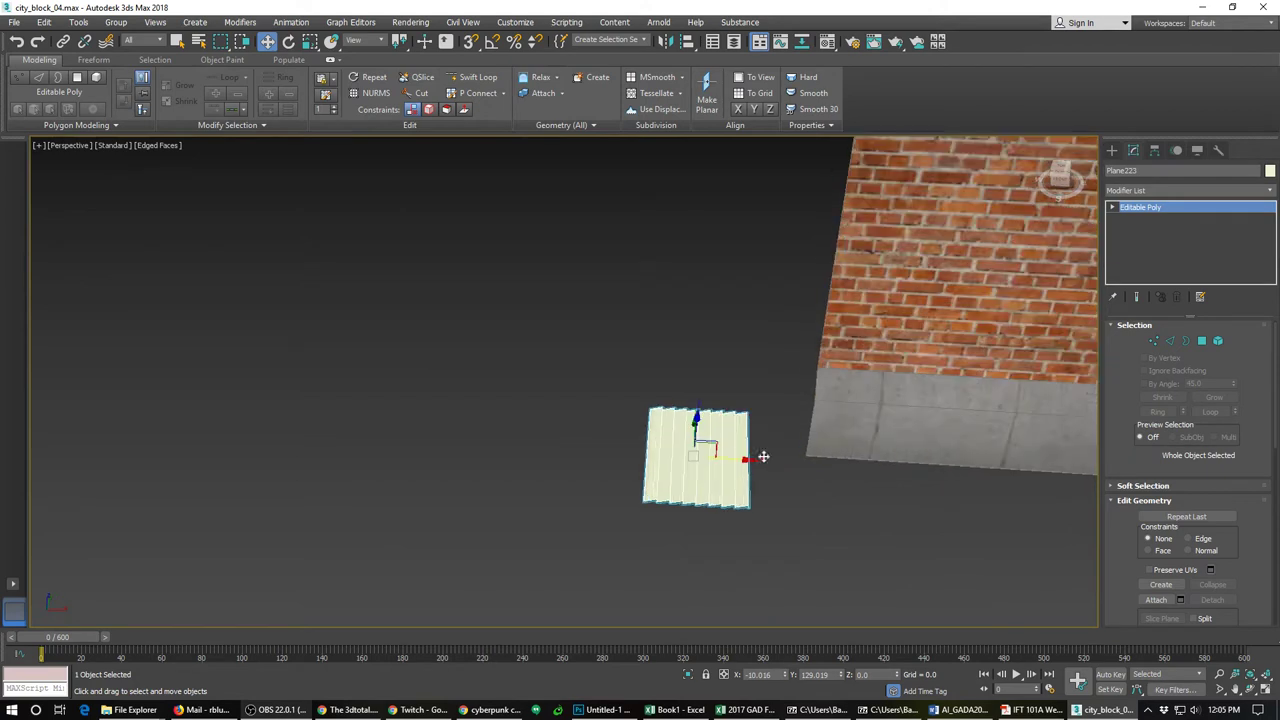
left_click(1112, 150)
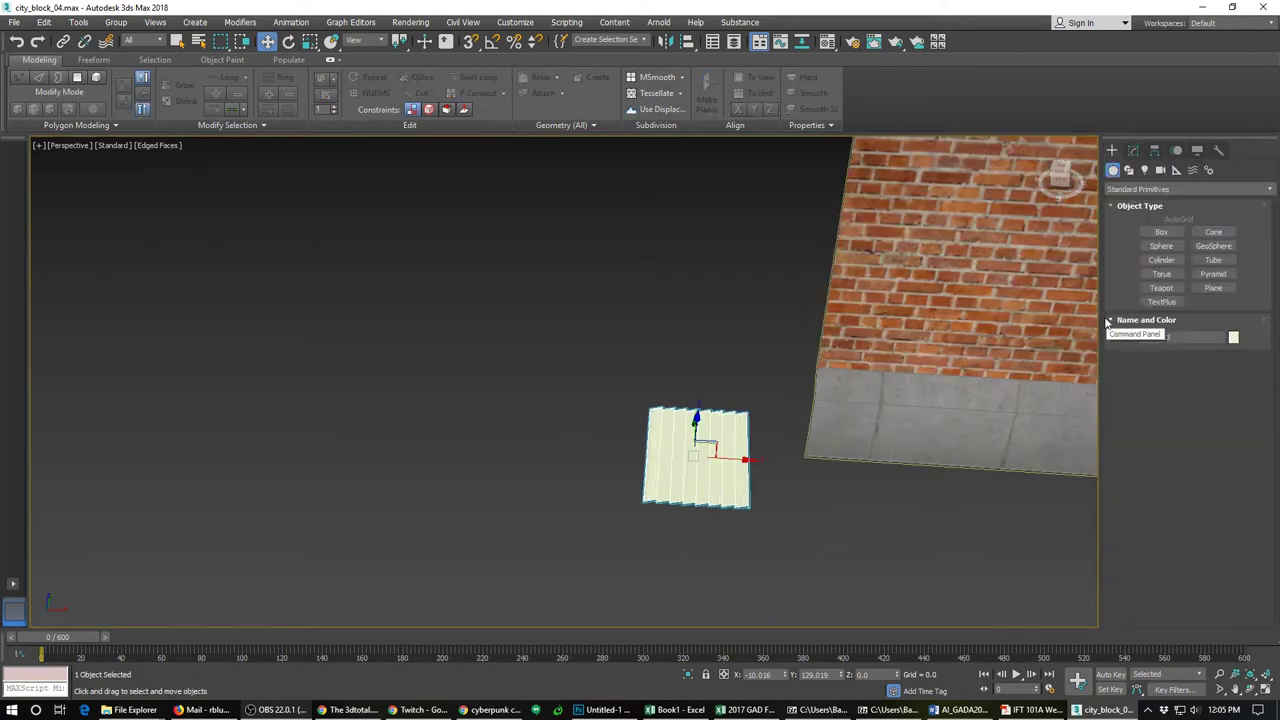
left_click(1201, 261)
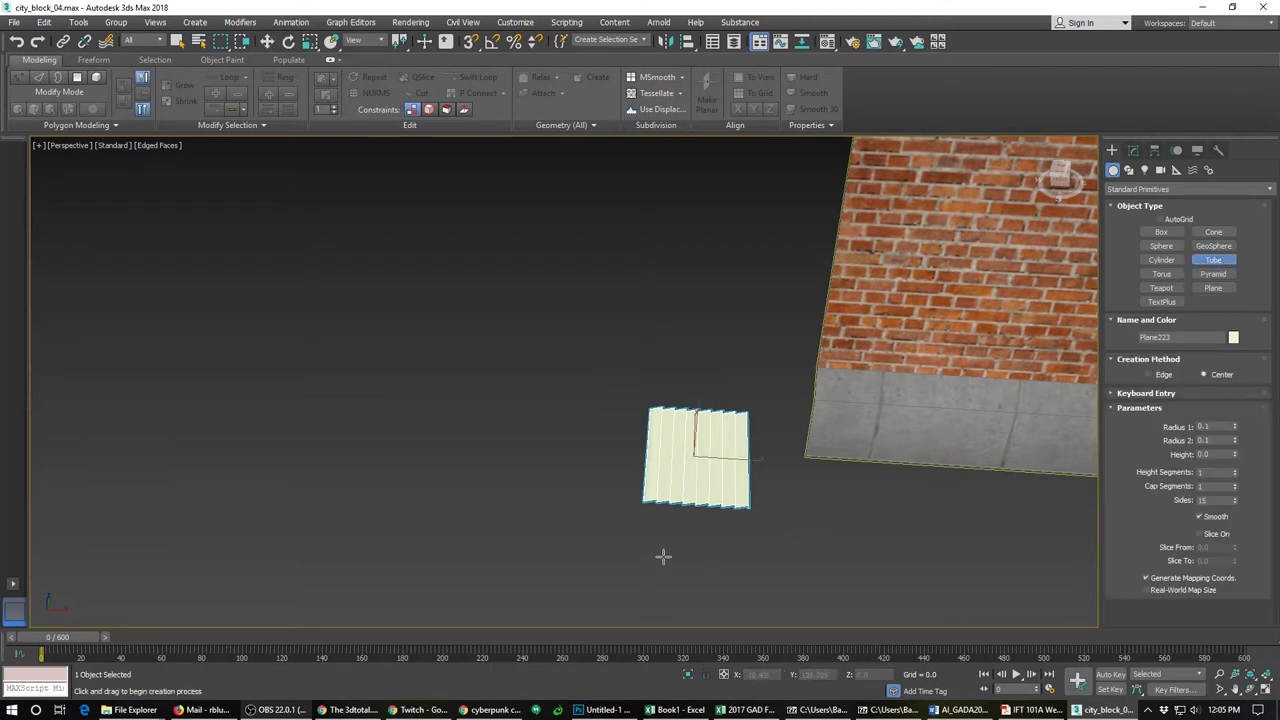
left_click_drag(663, 555, 686, 573)
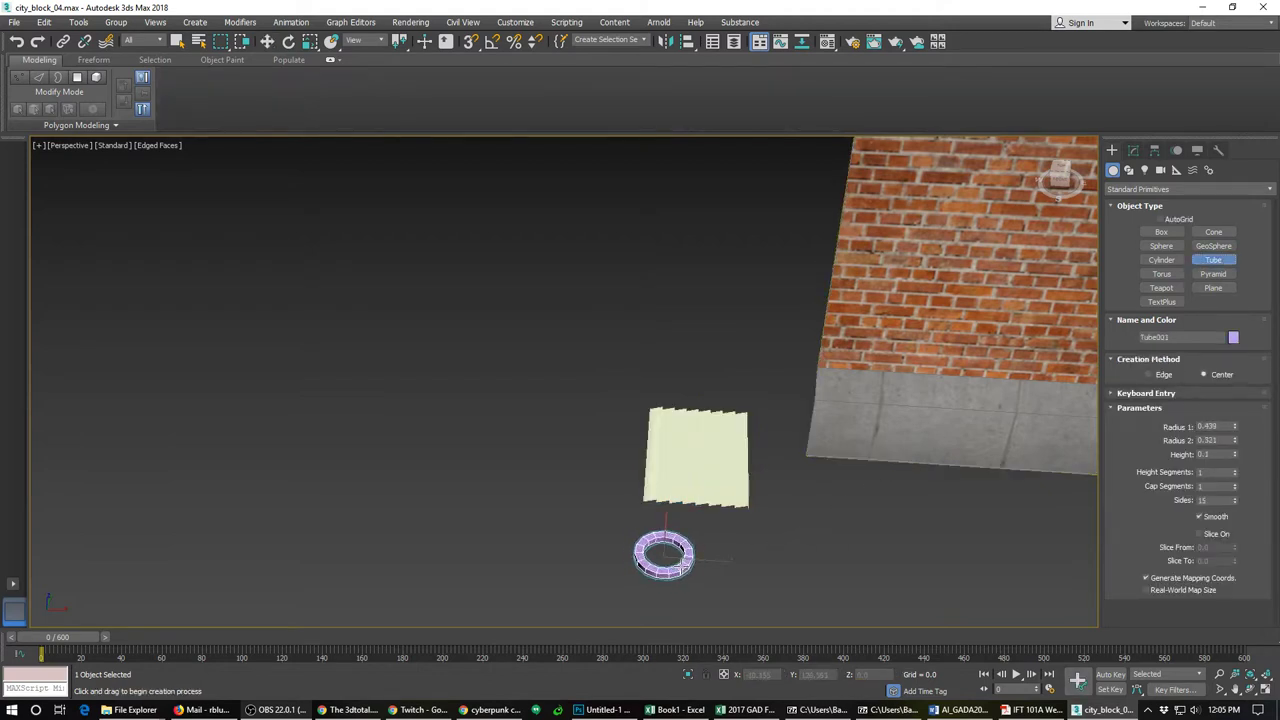
left_click(640, 562)
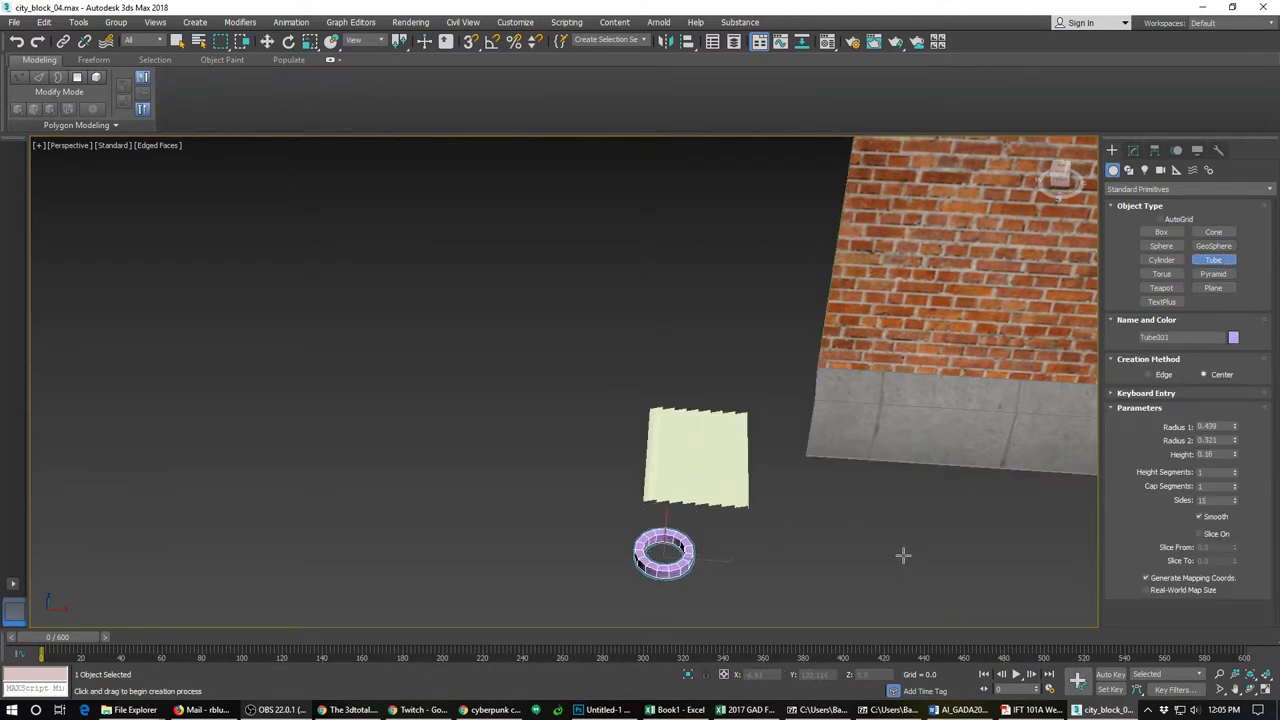
double_click(1211, 499)
type("4")
key("Return")
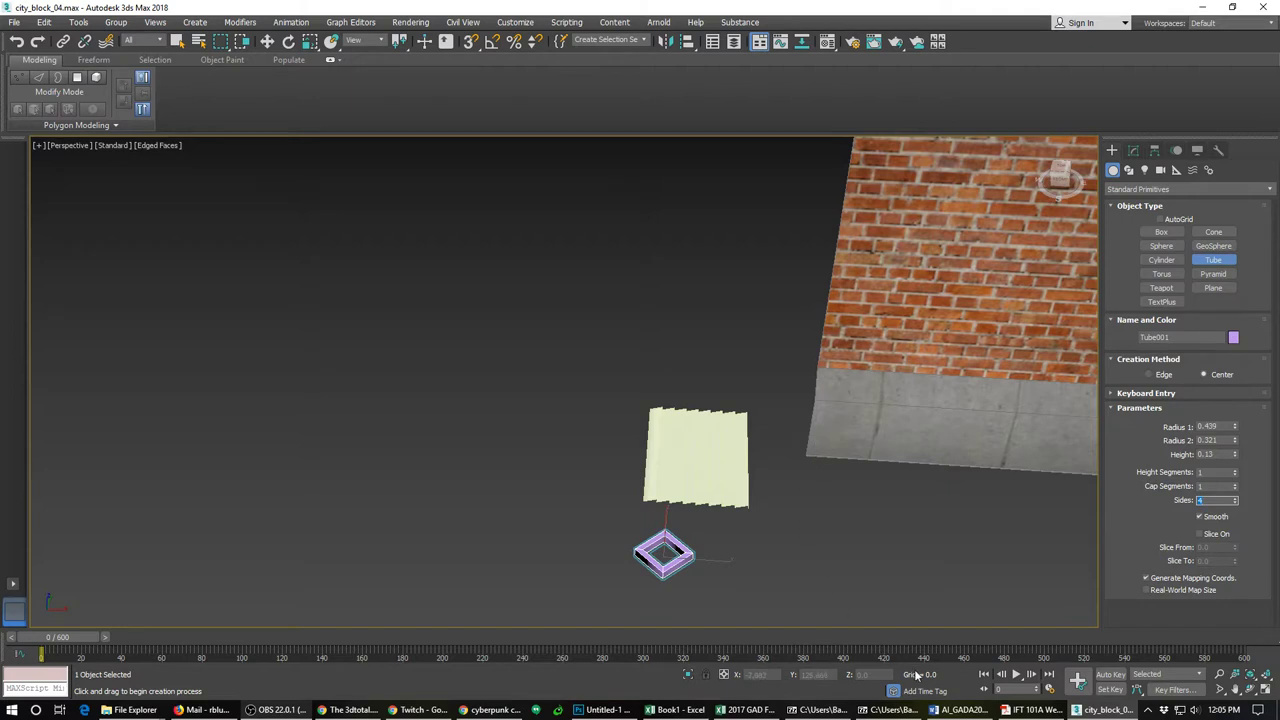
Step: Rotate the four-sided tube to 45 degrees about Z
right_click(683, 572)
key("e")
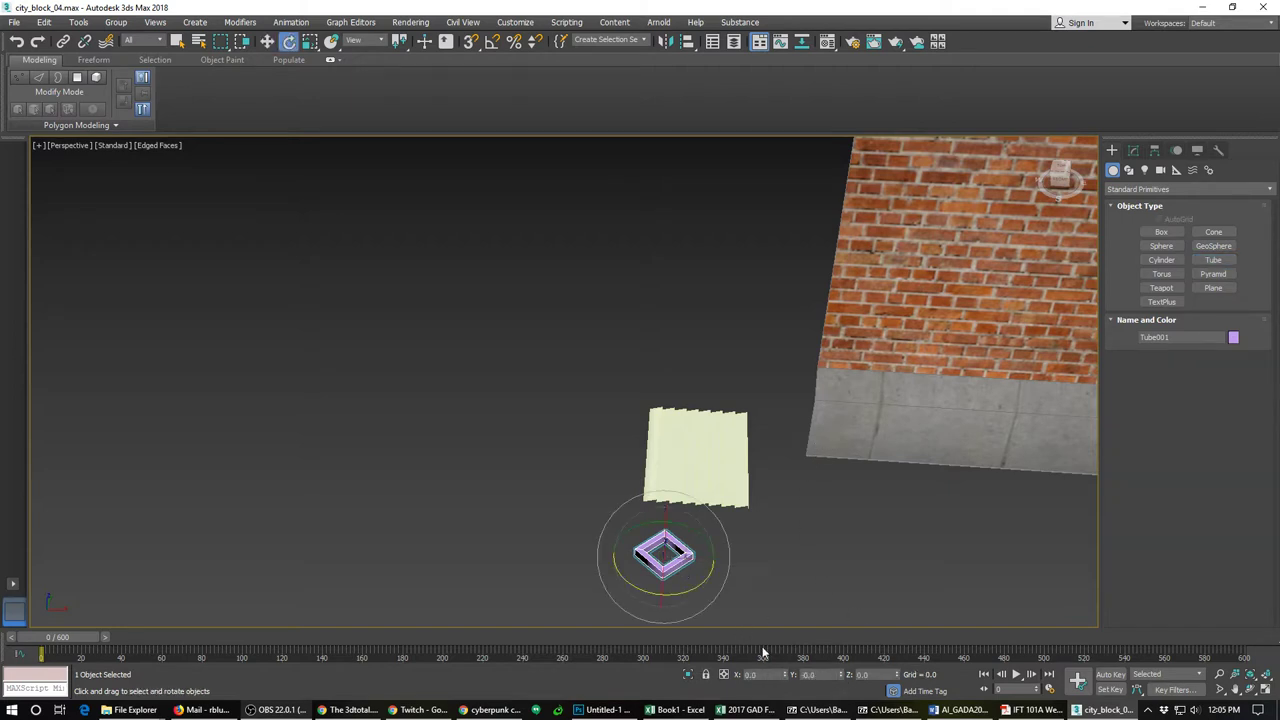
left_click(822, 674)
middle_click_drag(692, 563, 623, 537, "alt")
left_click(870, 675)
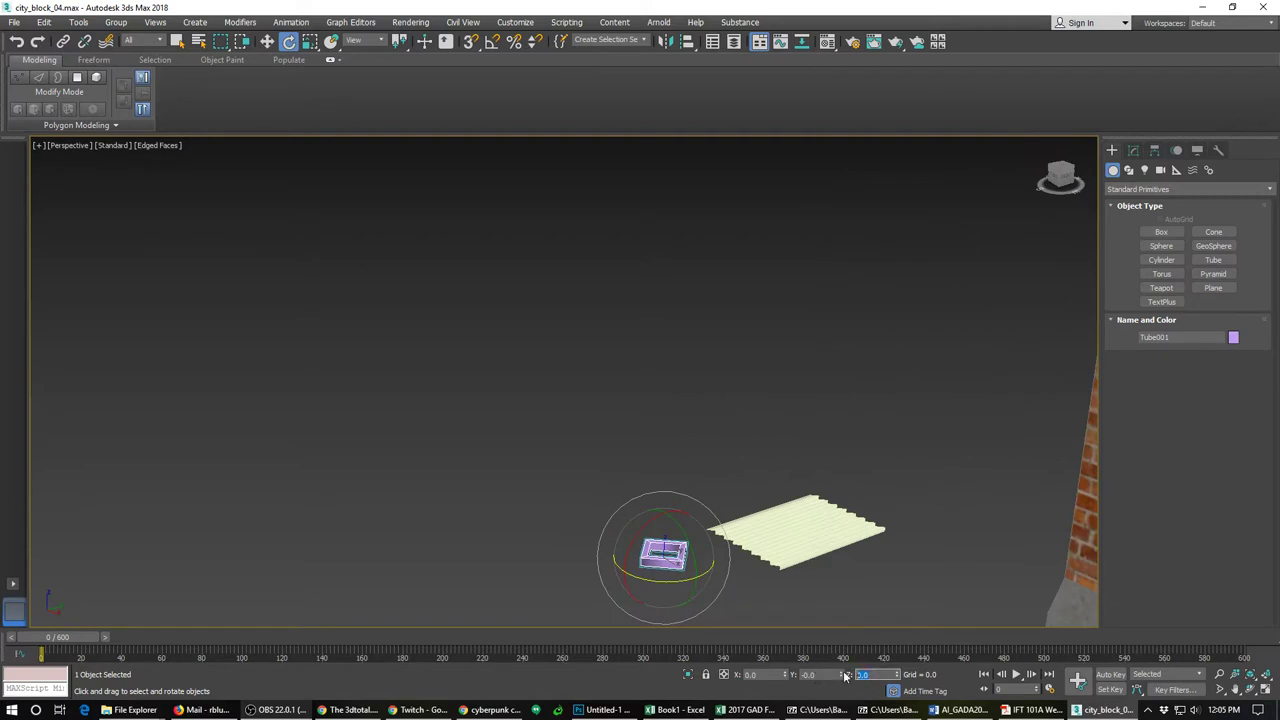
key("Return")
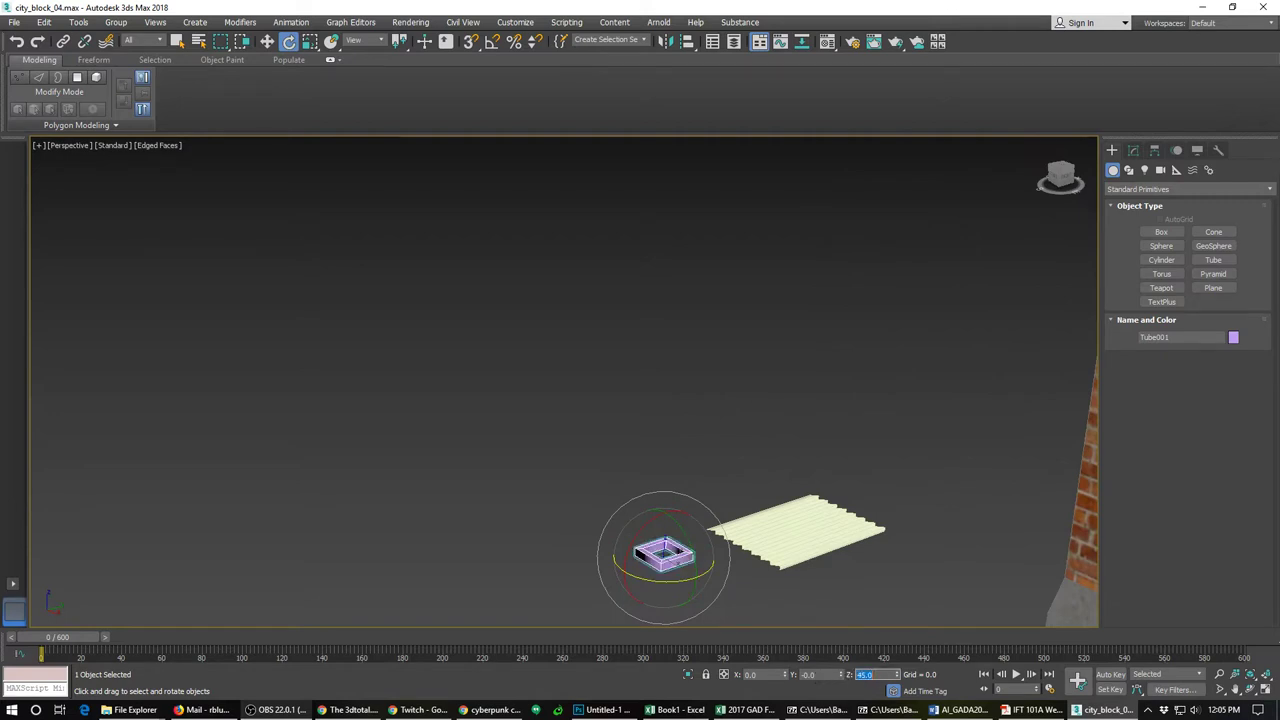
middle_click_drag(640, 505, 641, 628, "alt")
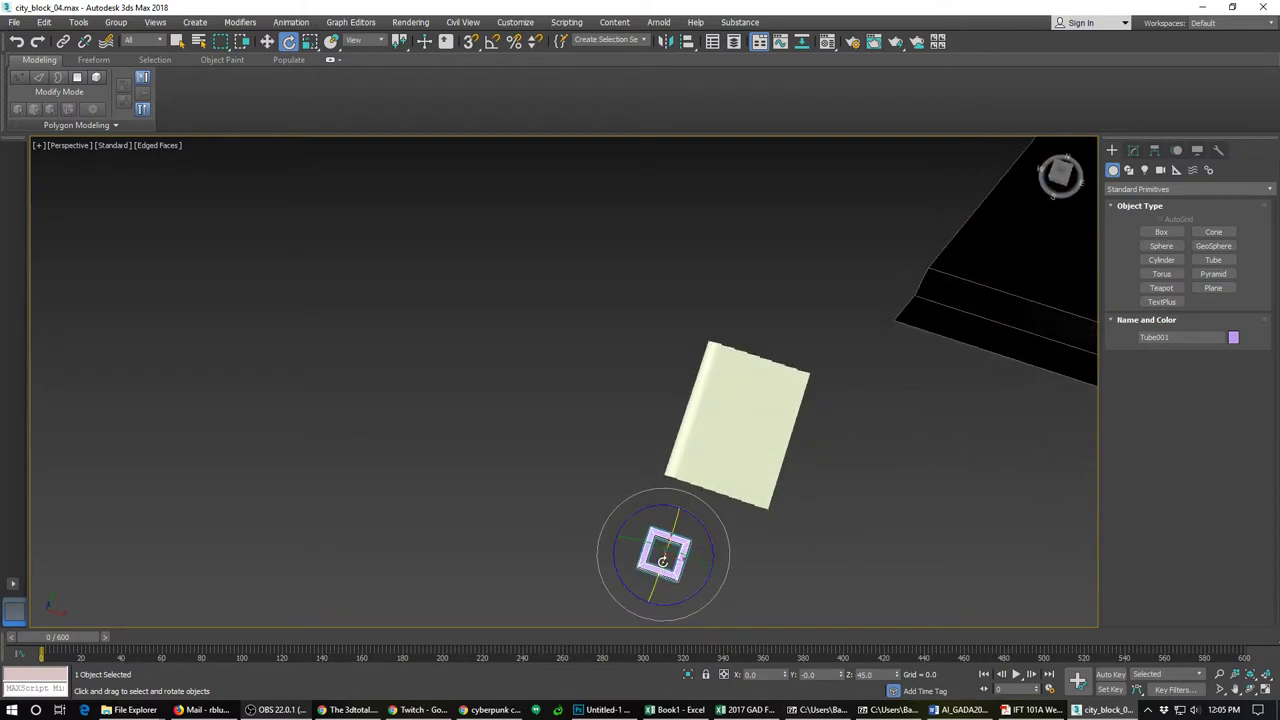
Step: Convert the four-sided tube to an editable poly
left_click(1132, 151)
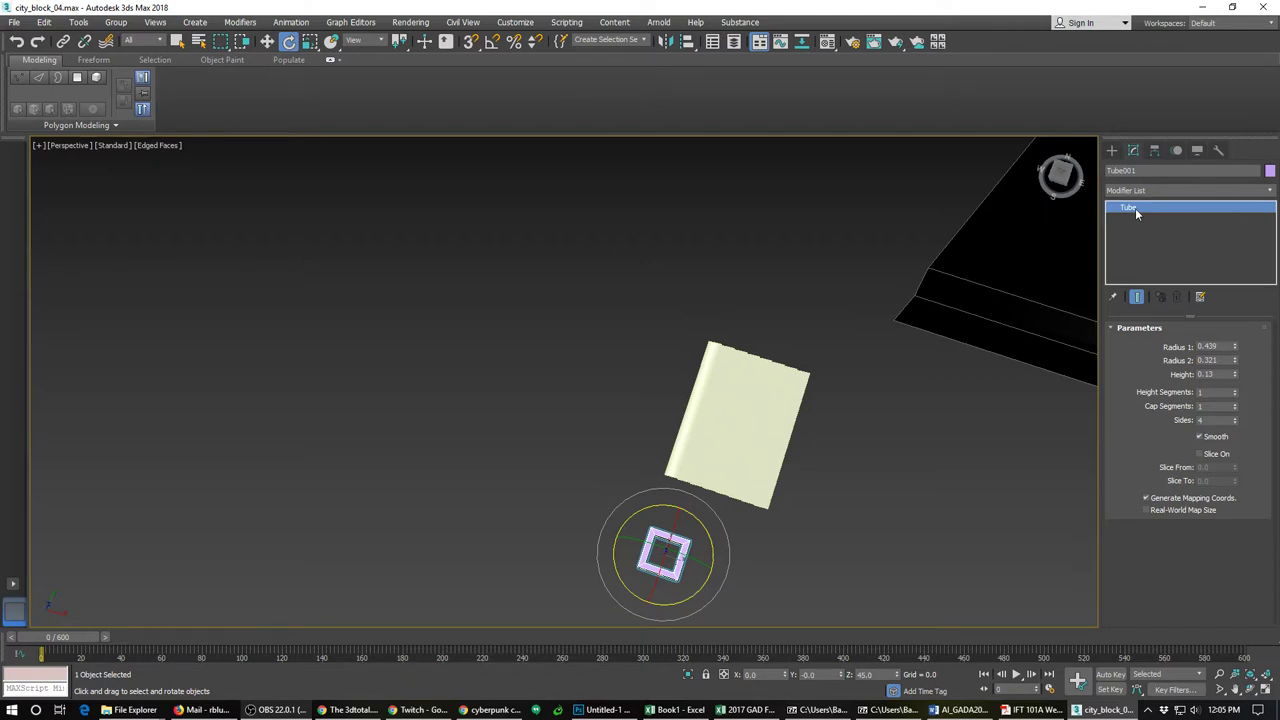
right_click(1135, 208)
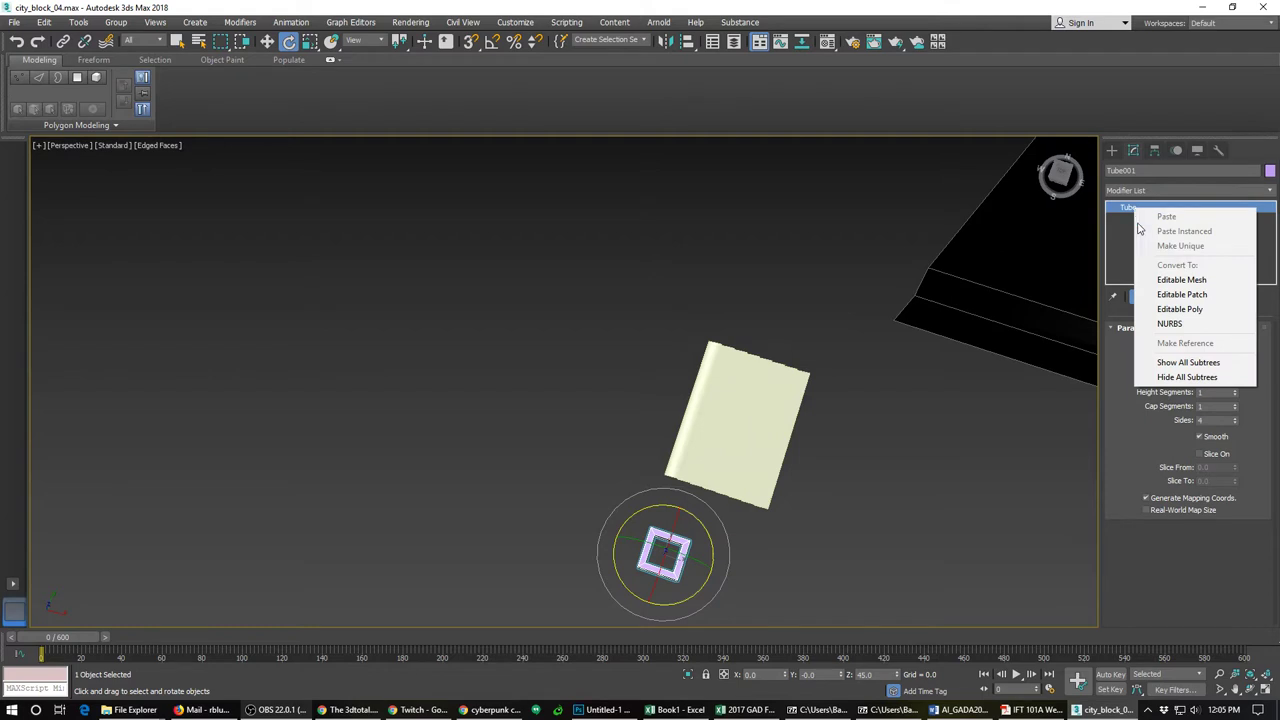
left_click(1180, 309)
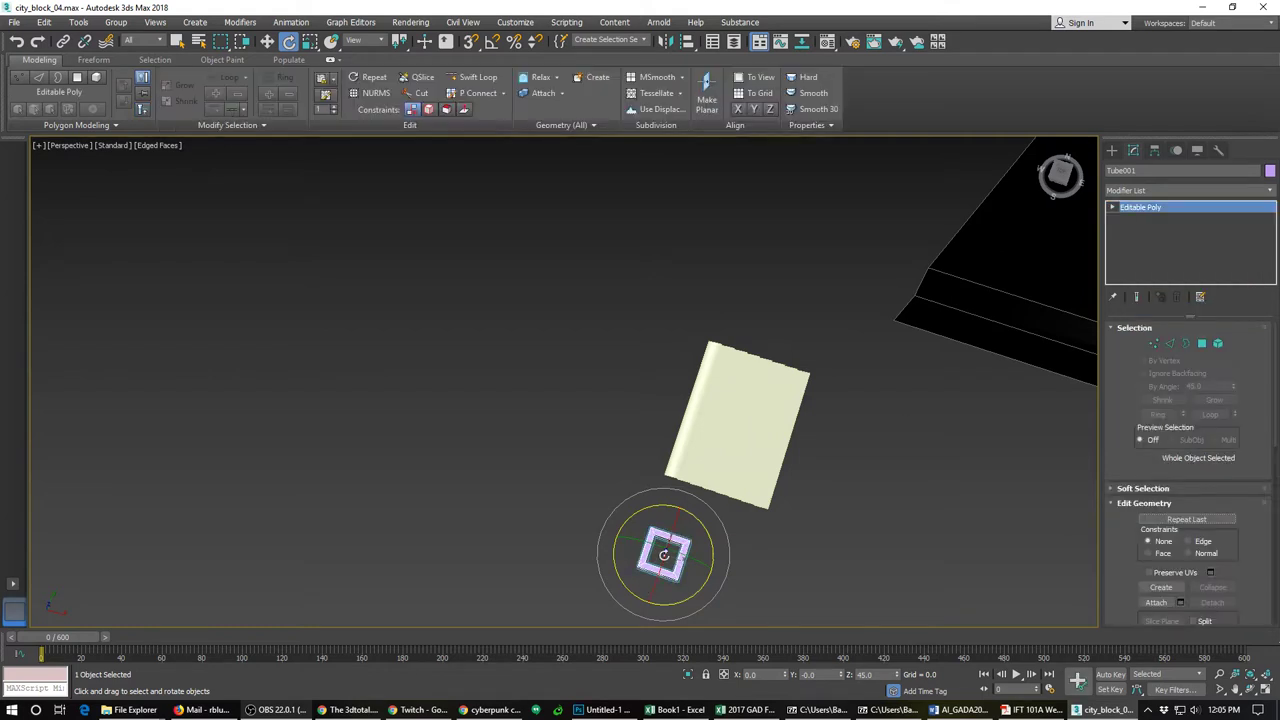
Step: Move all vertices of the square tube so it lines up with a corner of the slatted plane
left_click(1154, 343)
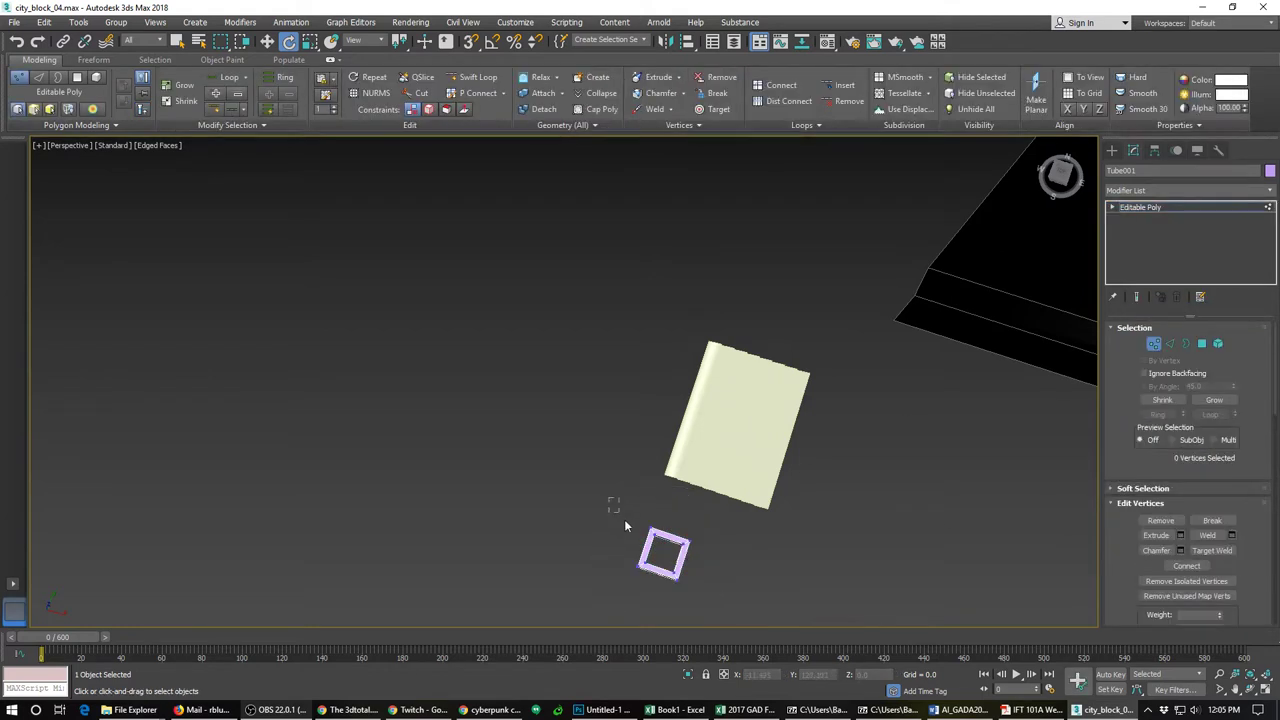
left_click_drag(713, 592, 719, 597)
key("w")
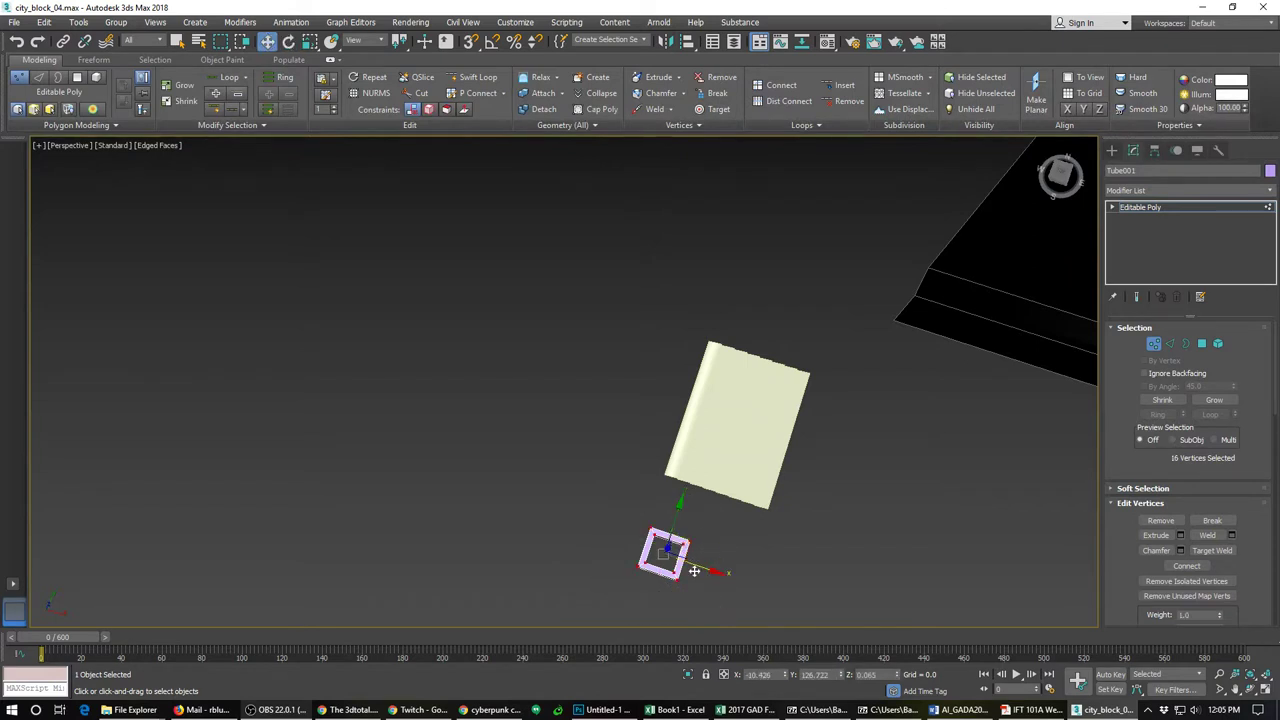
middle_click_drag(688, 541, 400, 461, "alt")
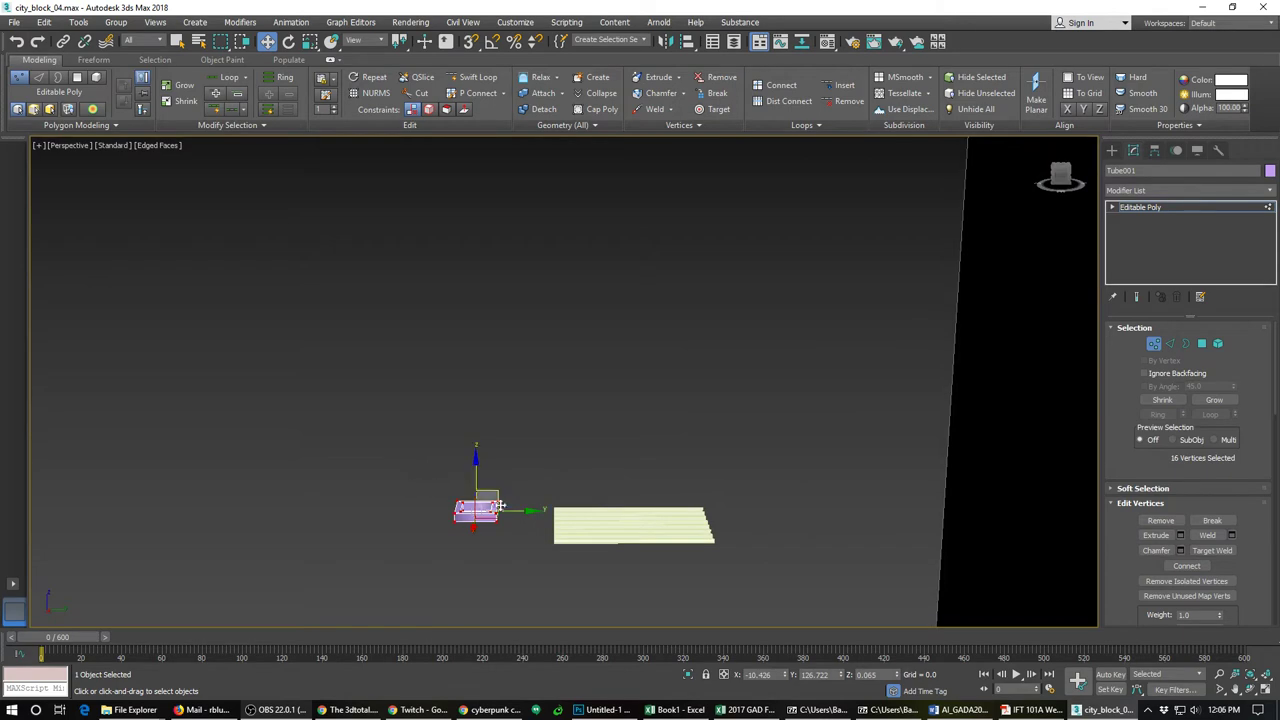
left_click_drag(513, 512, 607, 515)
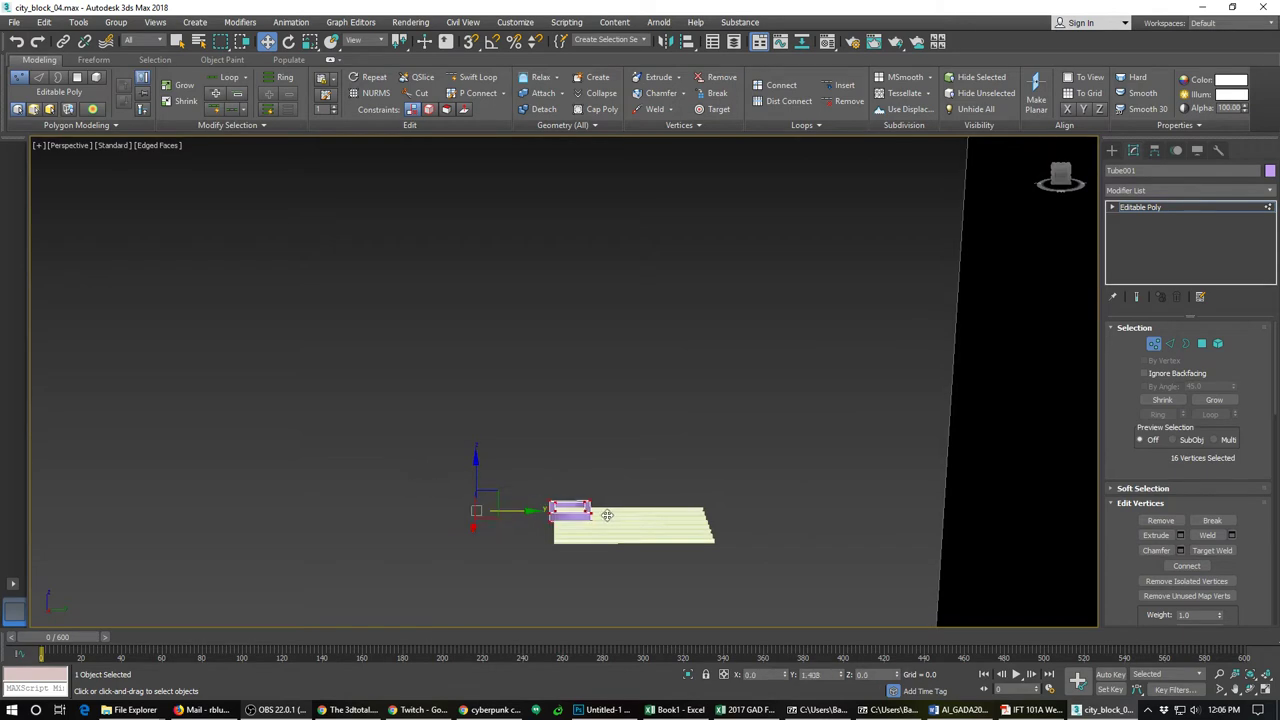
middle_click_drag(607, 515, 649, 597, "alt")
left_click_drag(617, 511, 606, 511)
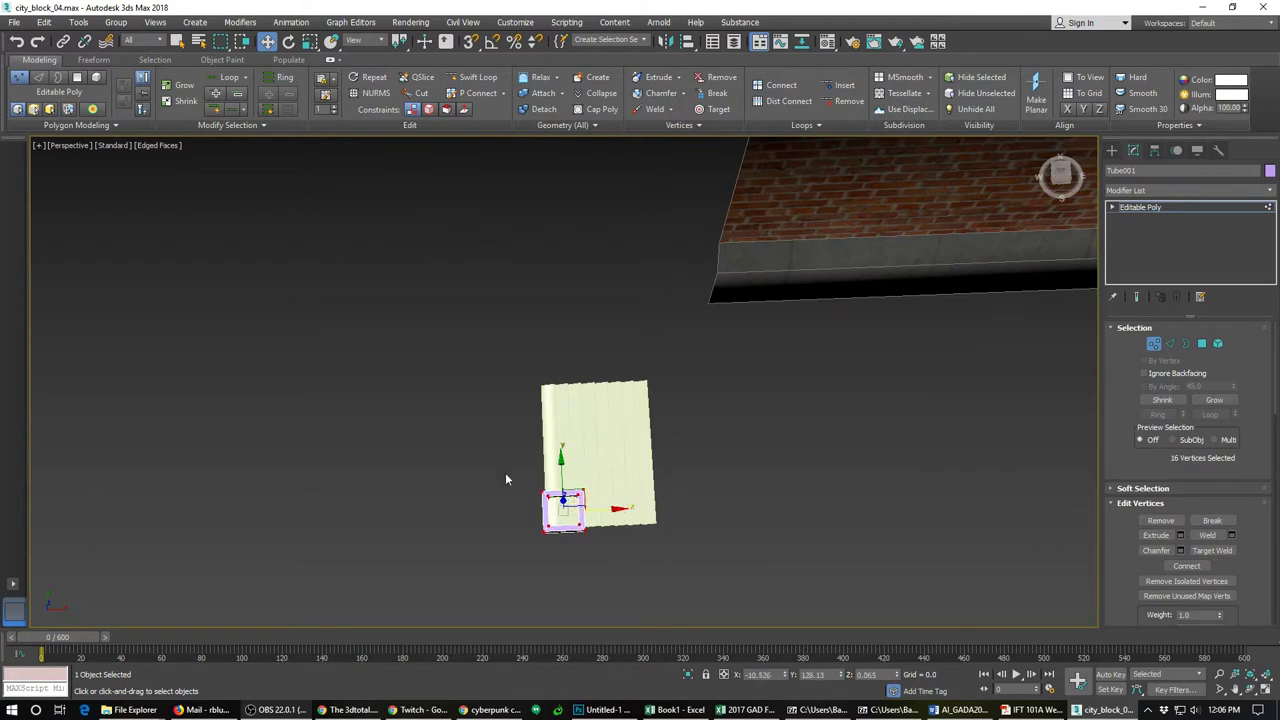
Step: Stretch the square frame along Y to the slatted plane's far edge by moving only the eight vertices of that side
left_click_drag(524, 544, 556, 518, "alt")
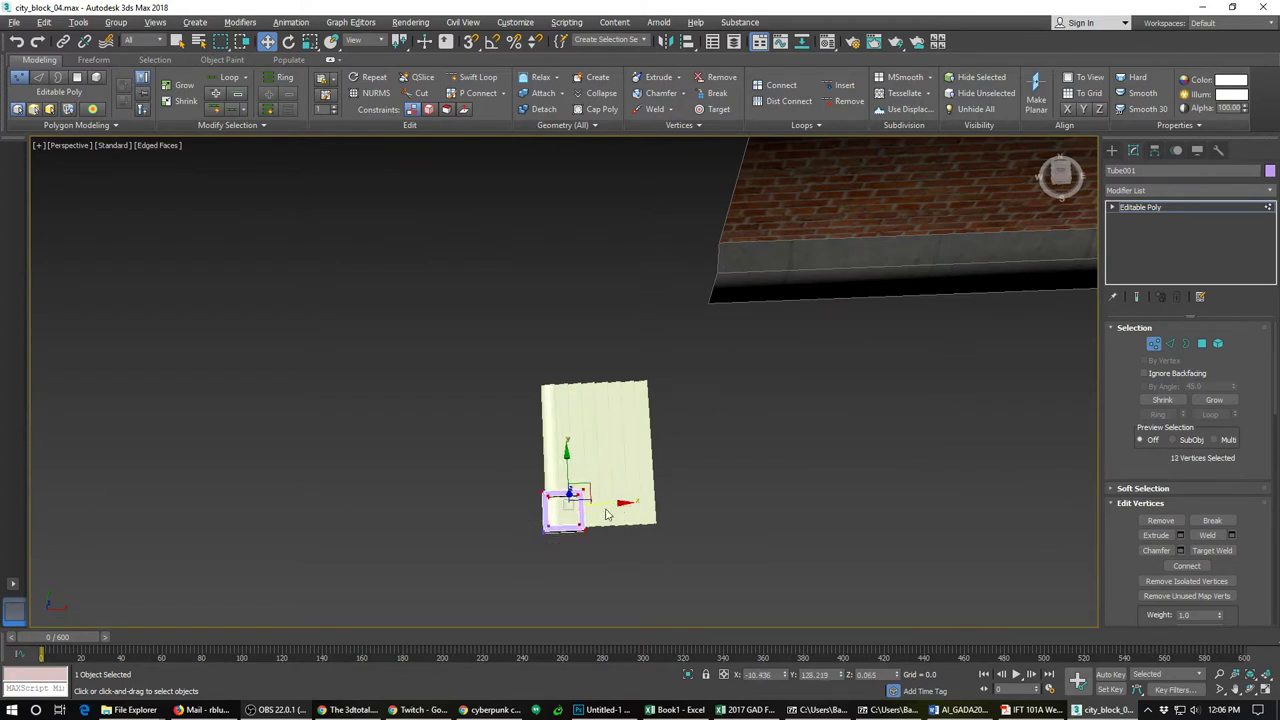
middle_click_drag(604, 493, 481, 450, "alt")
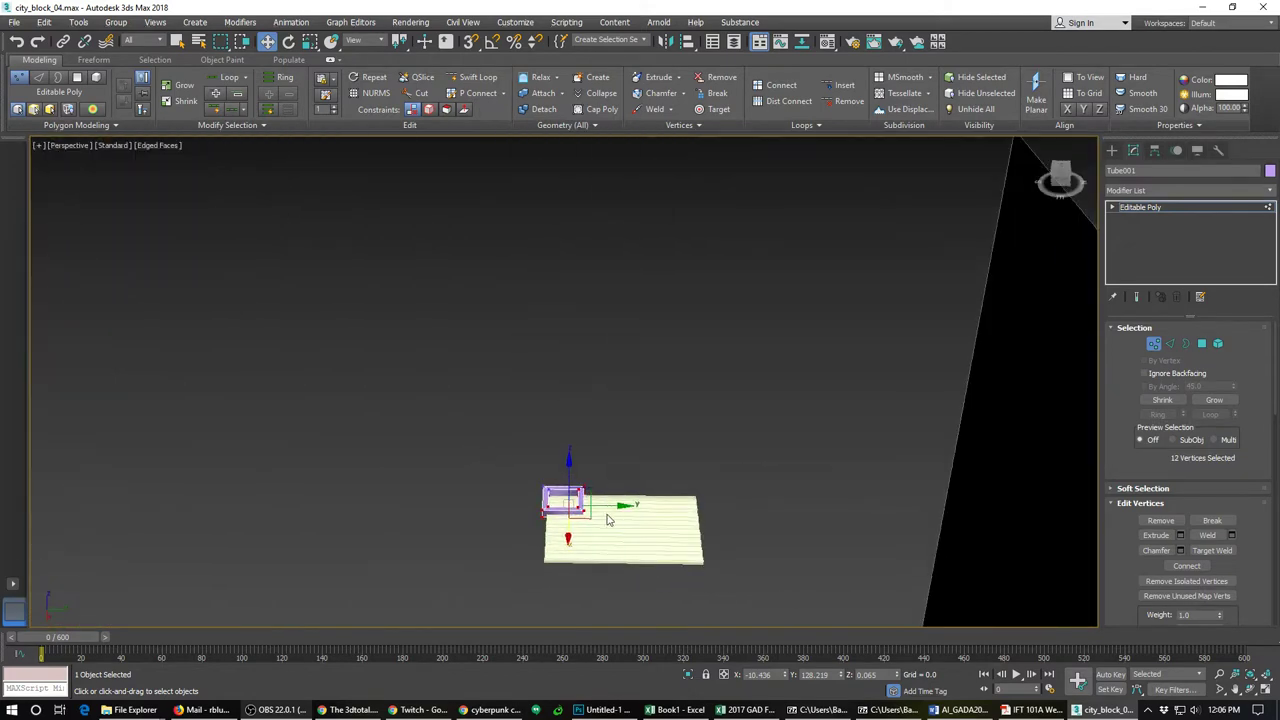
left_click_drag(620, 507, 714, 514)
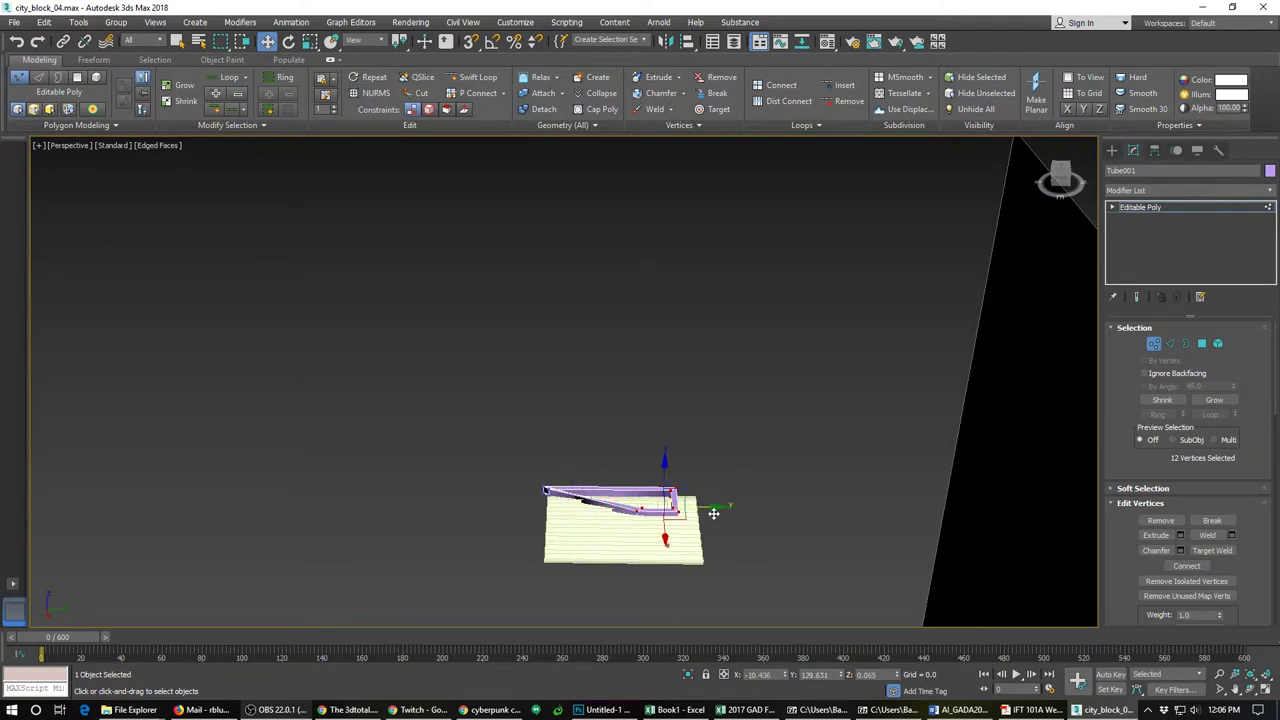
key("ctrl+z")
left_click_drag(550, 497, 553, 543)
left_click_drag(620, 506, 737, 509)
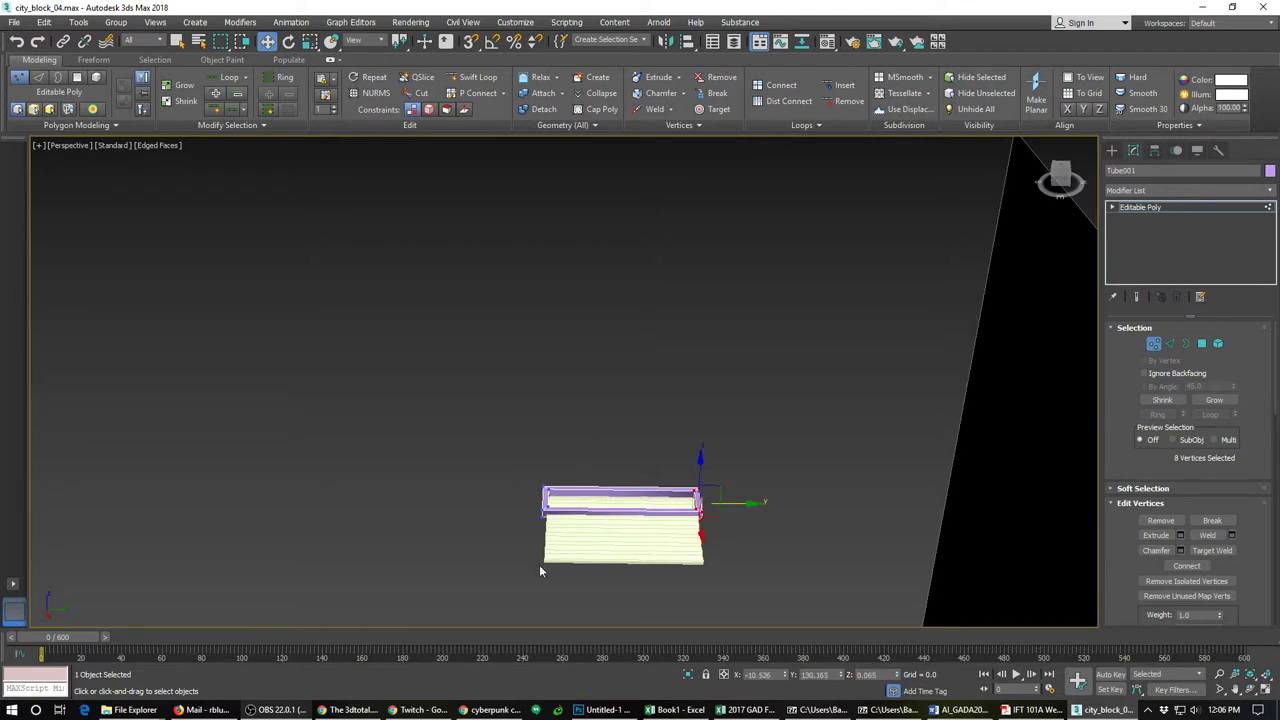
Step: Extend the frame along X to the plane's opposite edge by moving the eight vertices of its outer side
middle_click_drag(539, 564, 554, 608, "alt")
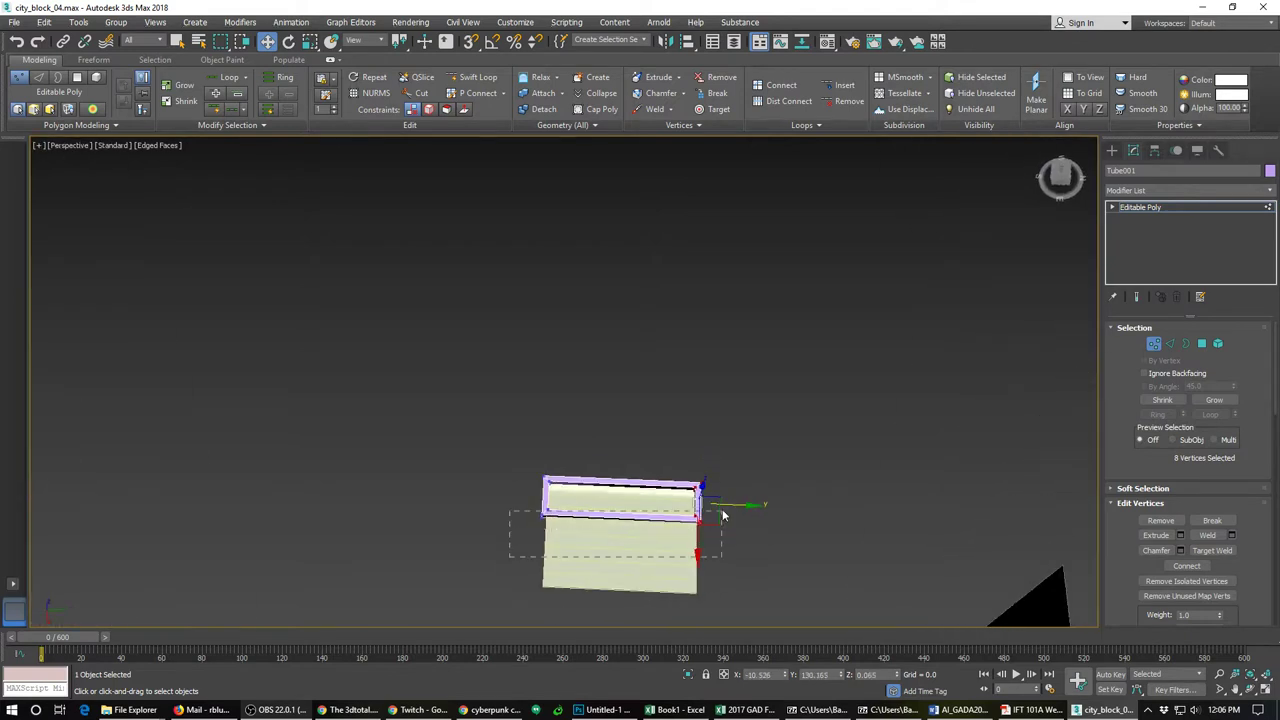
left_click_drag(722, 511, 722, 506)
left_click_drag(620, 557, 619, 629)
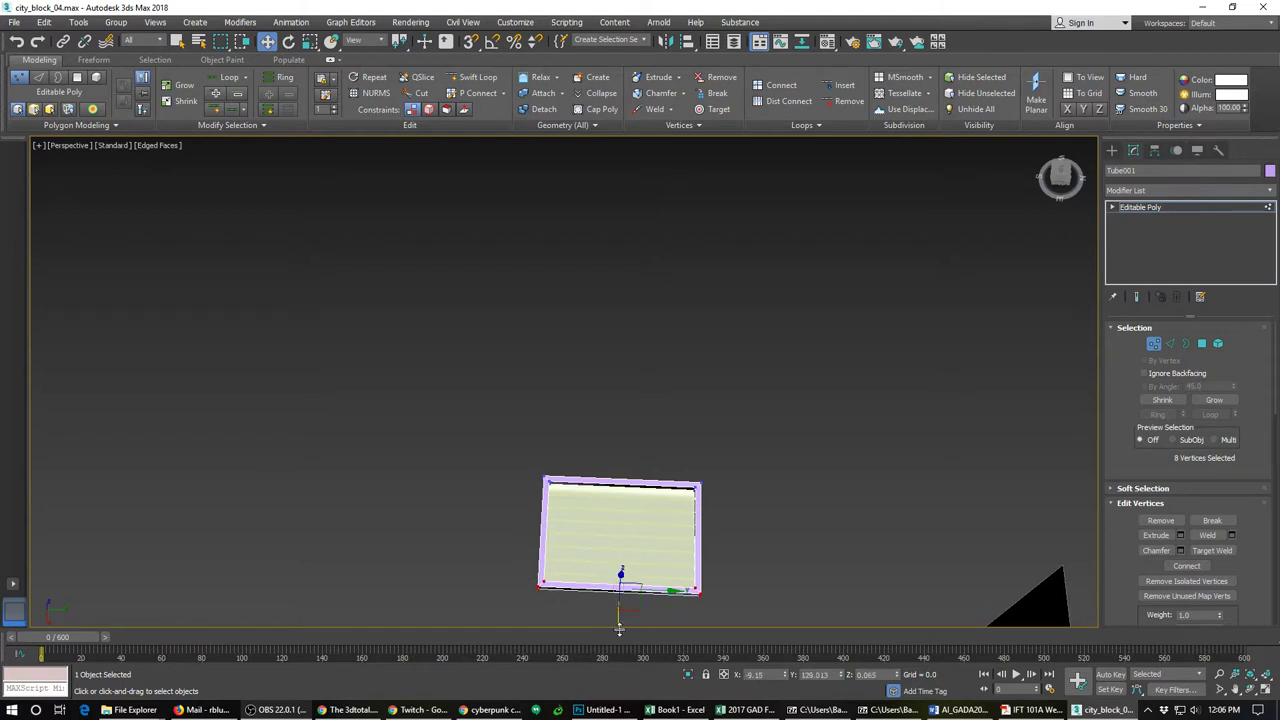
Step: Leave vertex editing and attach the frame to the slatted plane as one vent object
left_click(1154, 343)
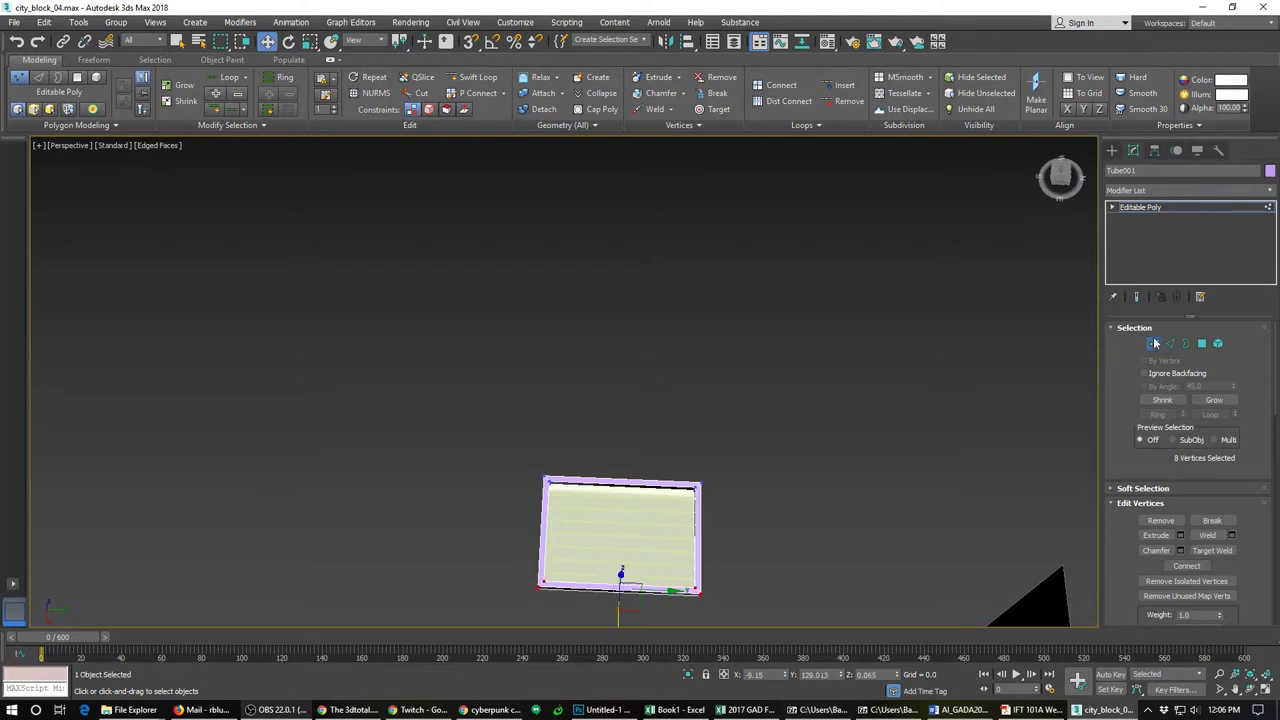
left_click(643, 526)
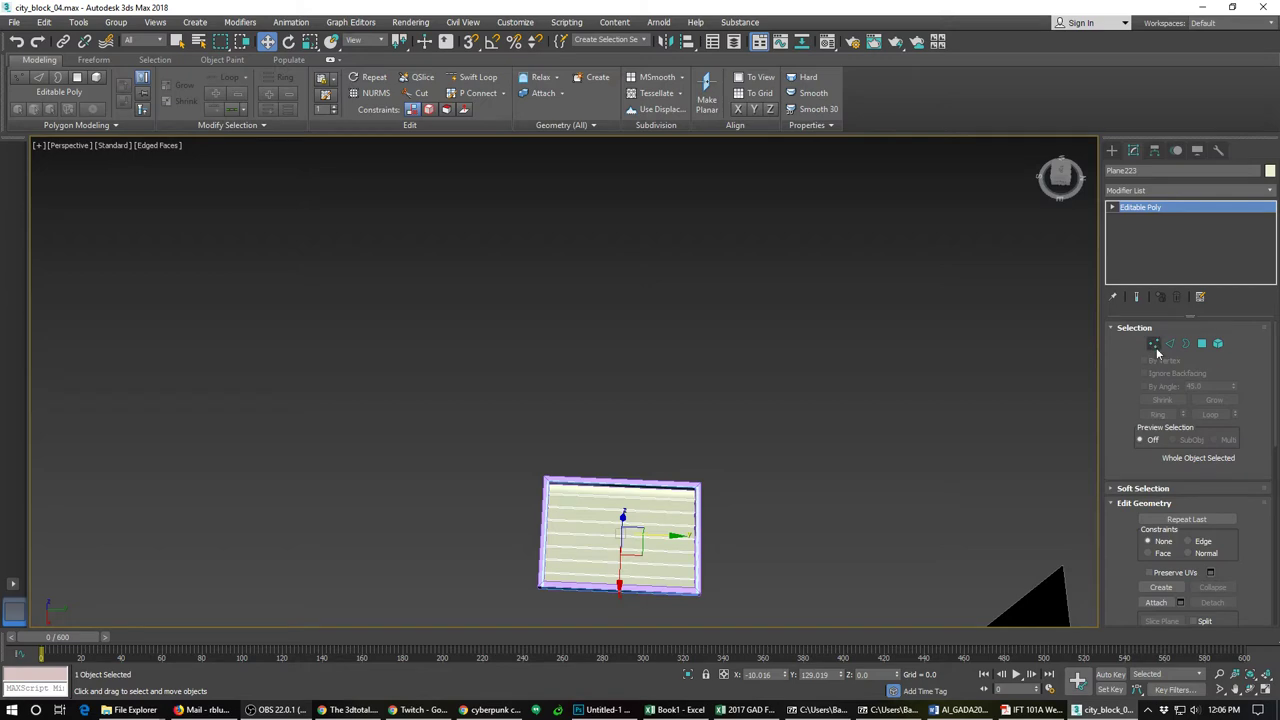
left_click(1156, 602)
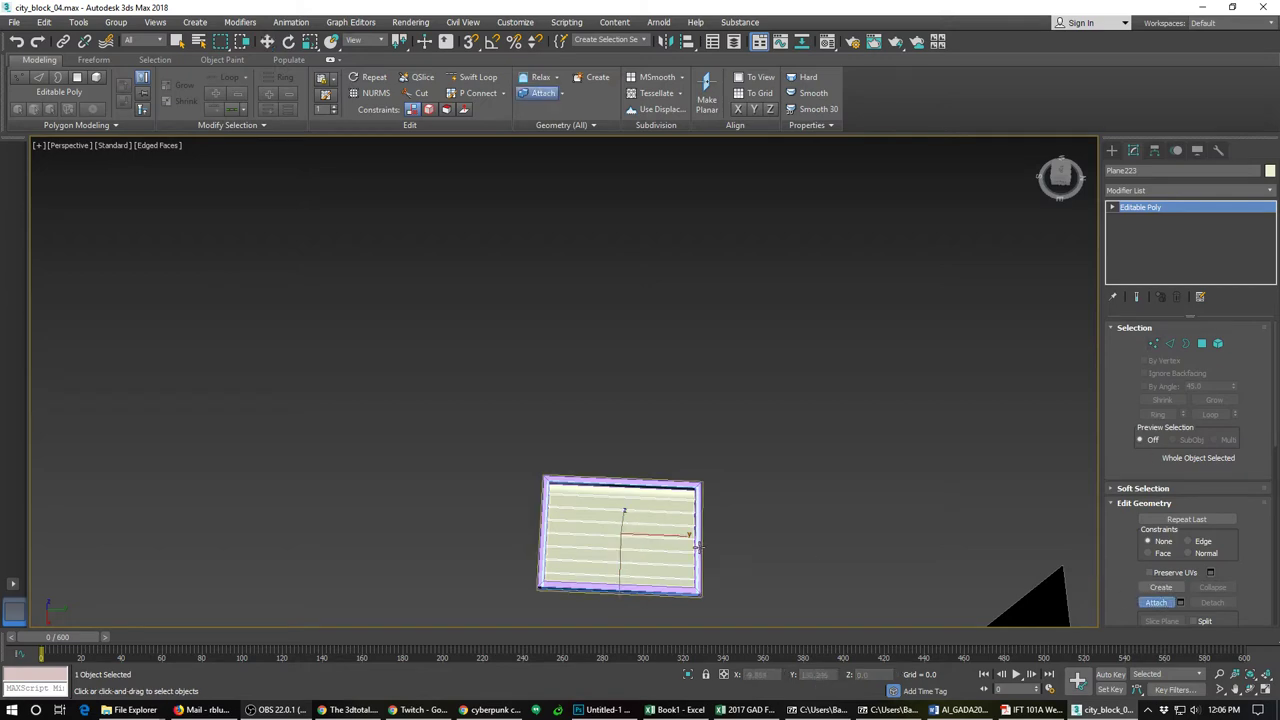
middle_click_drag(709, 555, 765, 508, "alt")
scroll(884, 473, "down", 4)
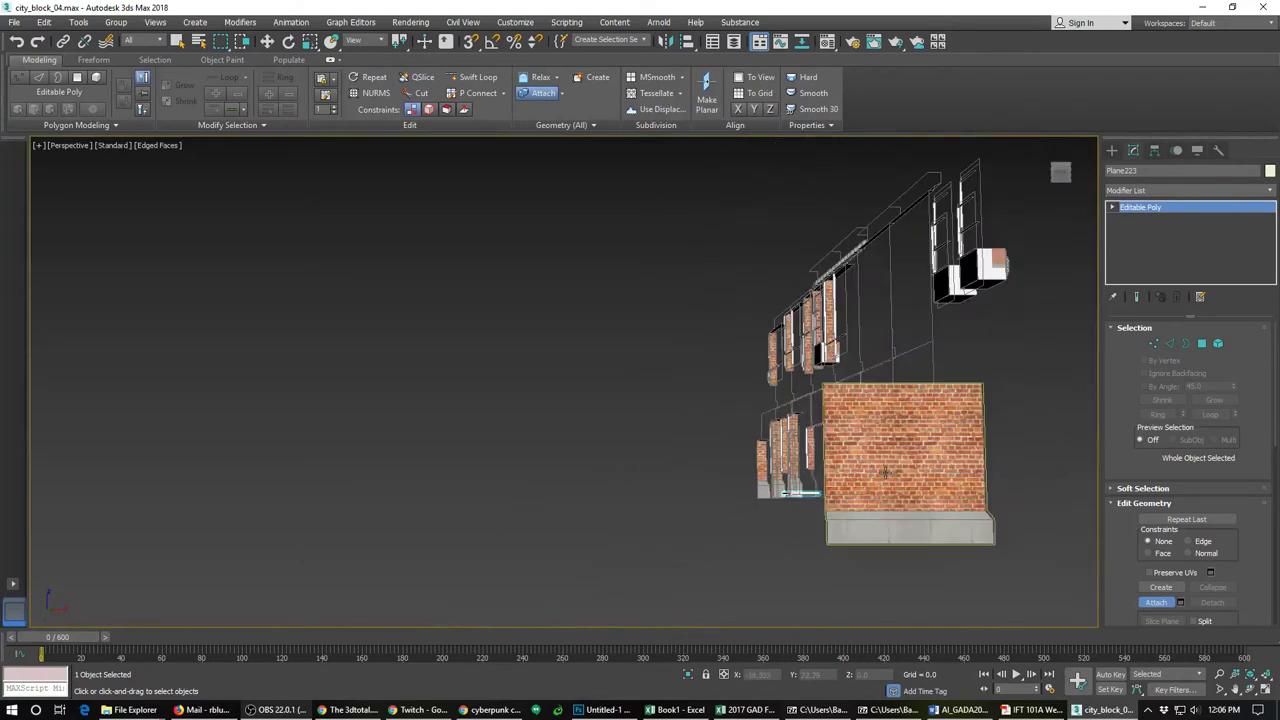
middle_click_drag(958, 453, 929, 486, "alt")
scroll(929, 486, "up", 3)
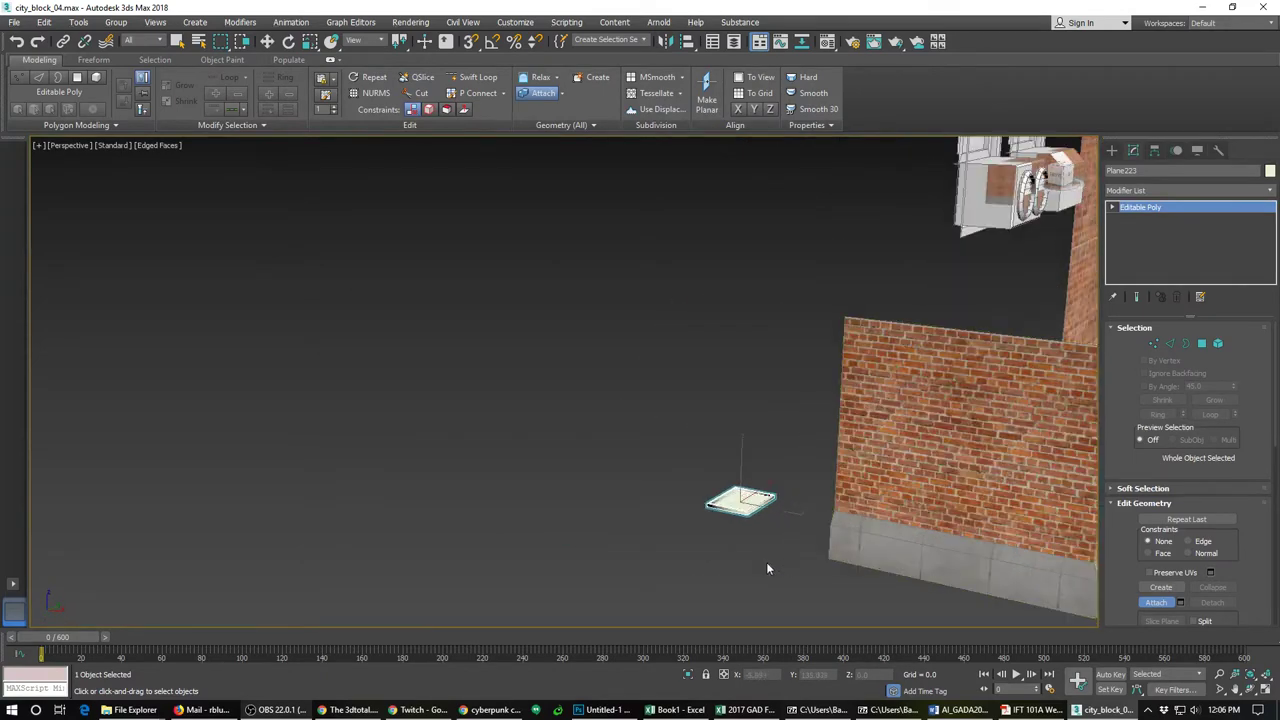
key("w")
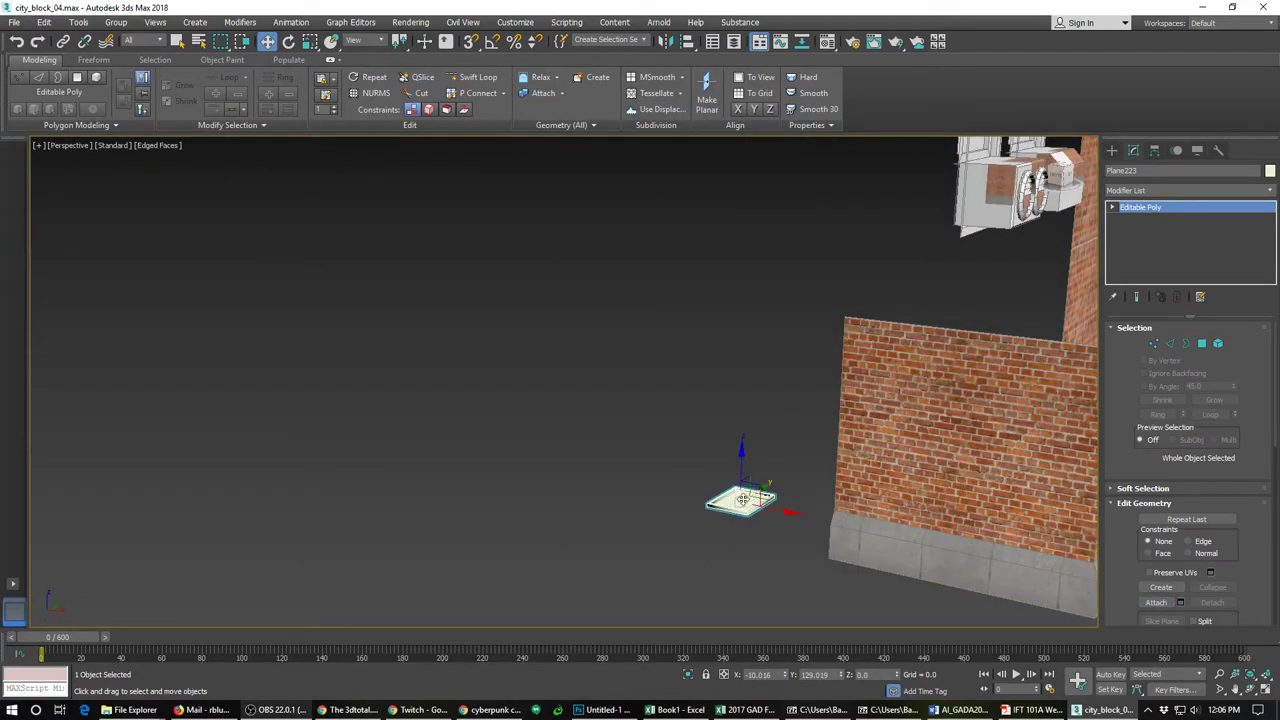
Step: Check the snap settings for Grid Points and Face, move the dialog aside, and turn on 3D snapping
right_click(490, 47)
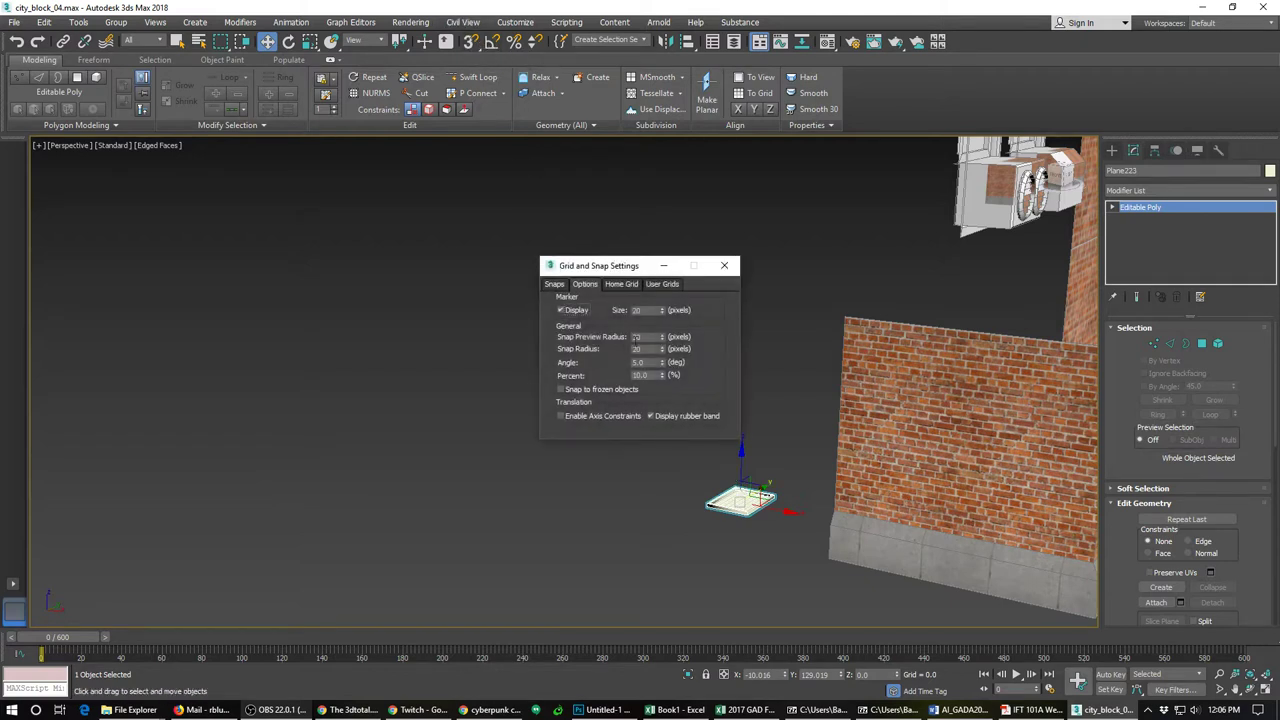
left_click(555, 284)
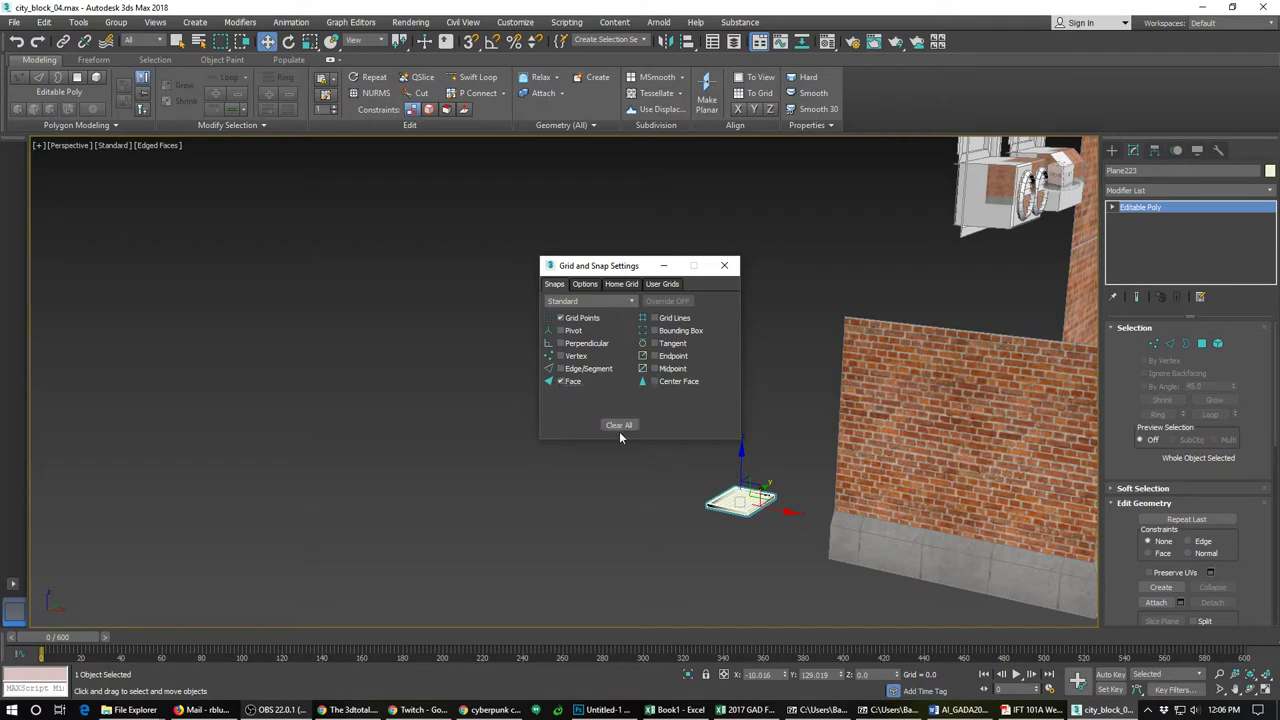
left_click_drag(630, 268, 221, 249)
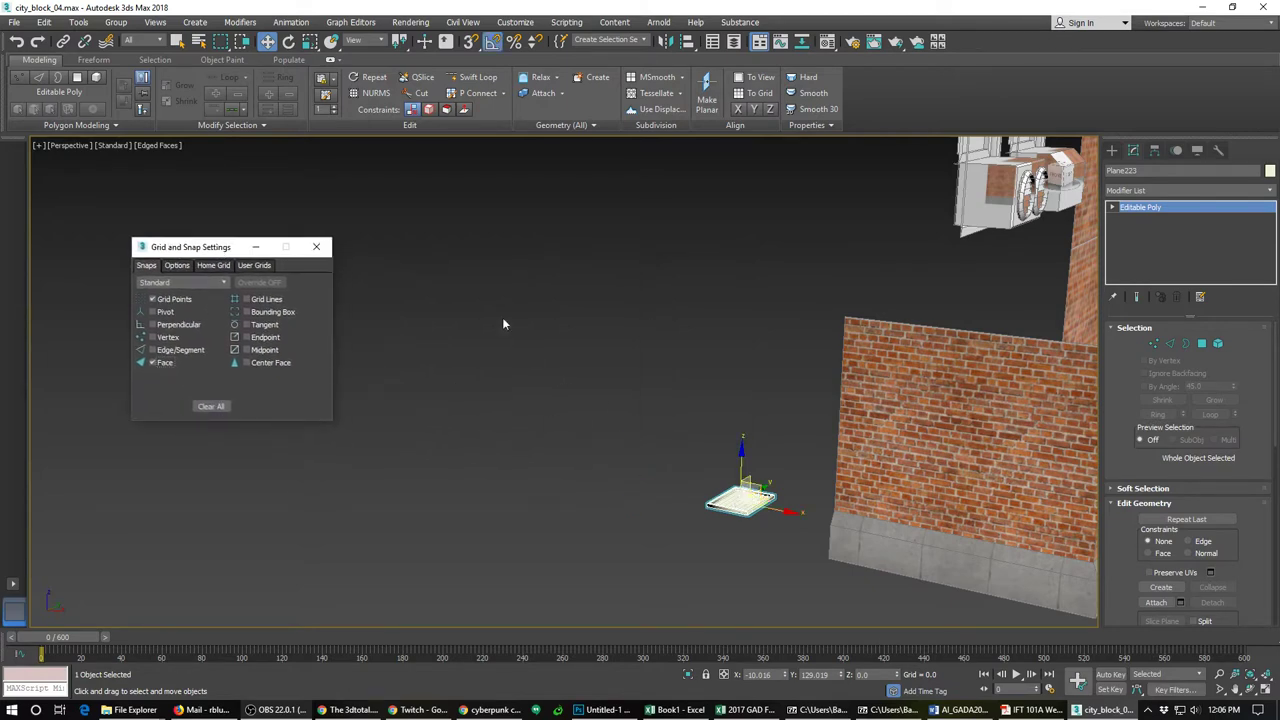
key("s")
Step: Snap the framed vent onto the front of the empty box under the window beside the round-vented one
left_click_drag(740, 500, 1075, 187)
middle_click_drag(1006, 311, 719, 417)
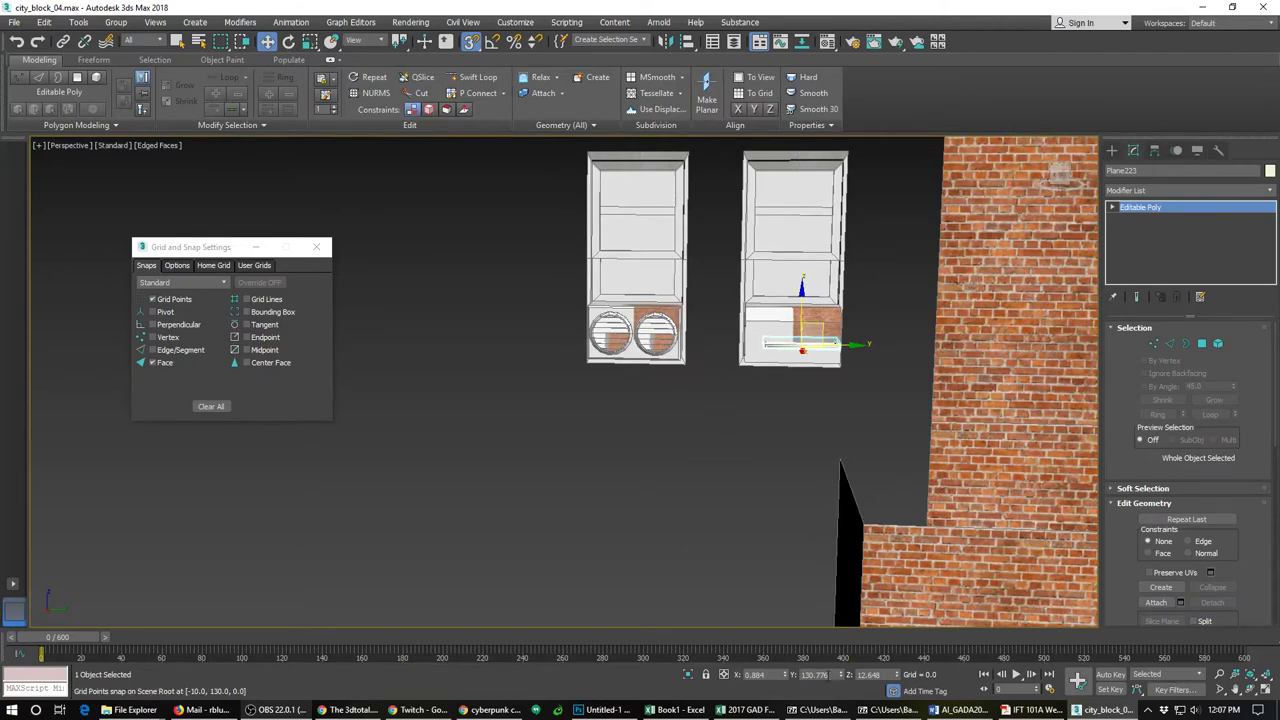
middle_click_drag(726, 473, 673, 488)
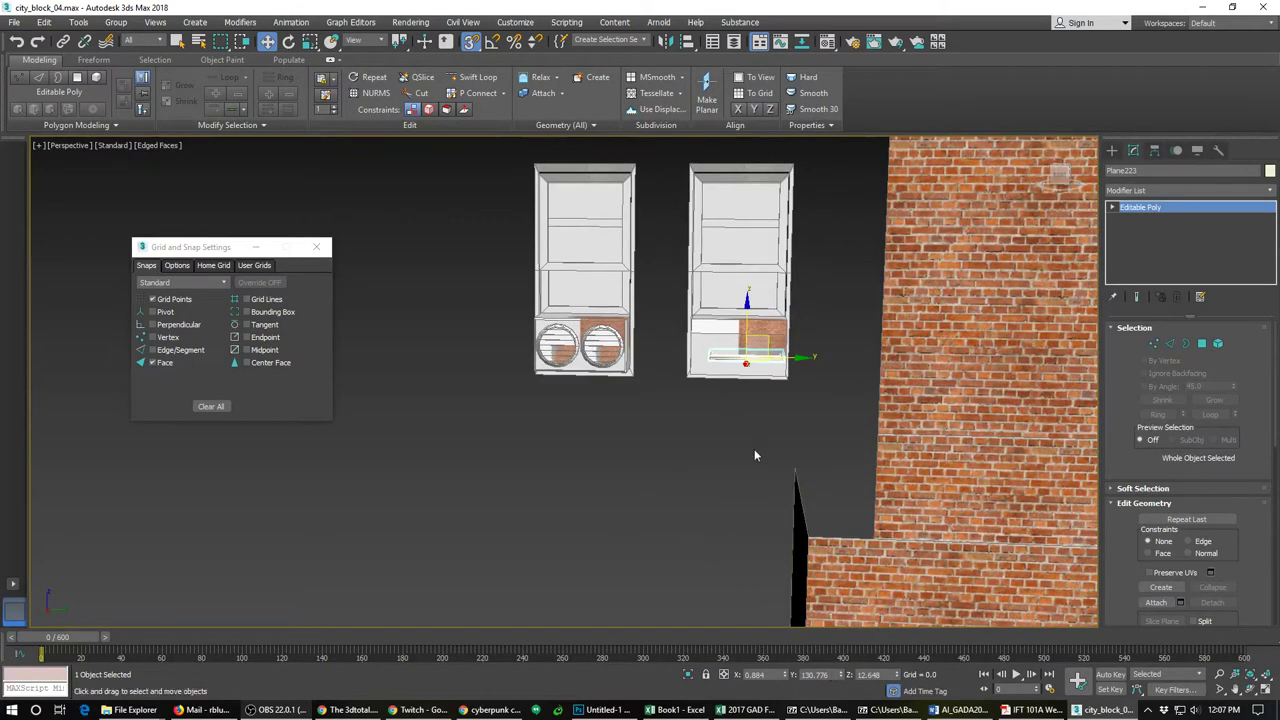
Step: Rotate the framed vent to 90 degrees about Y so it stands upright against the window box
key("e")
middle_click_drag(748, 395, 737, 397)
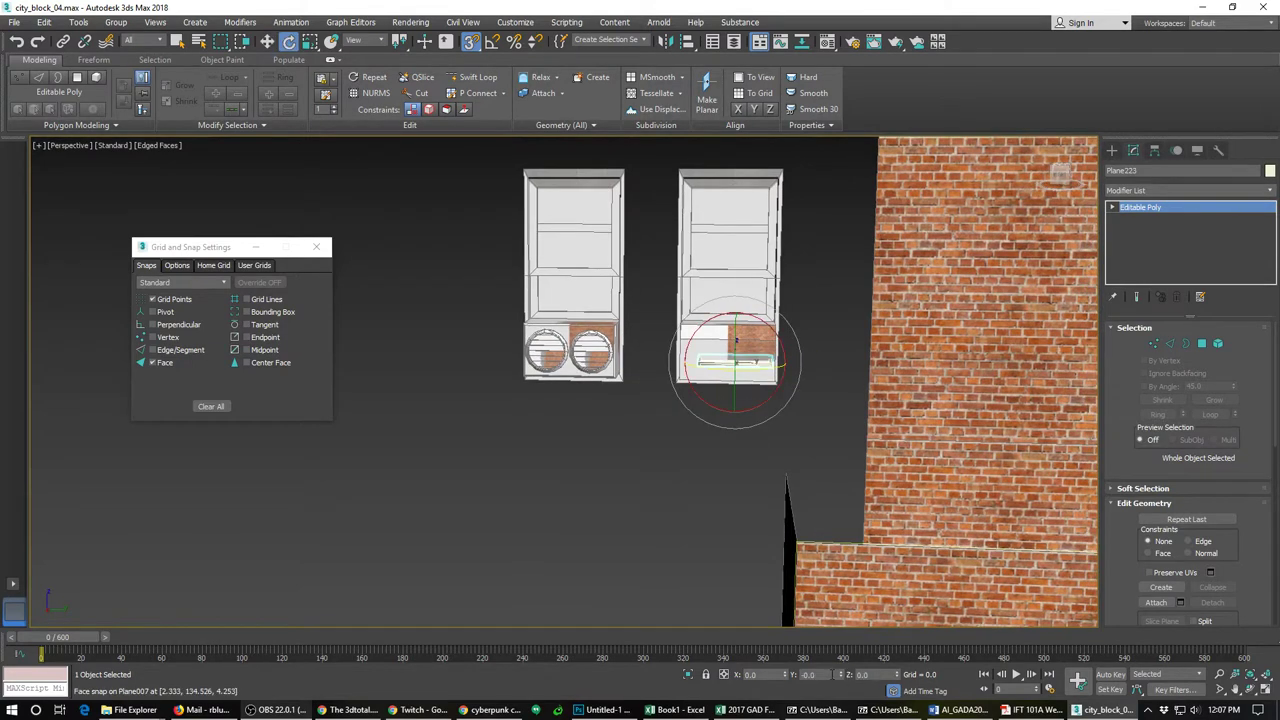
left_click(812, 674)
type("45")
key("Return")
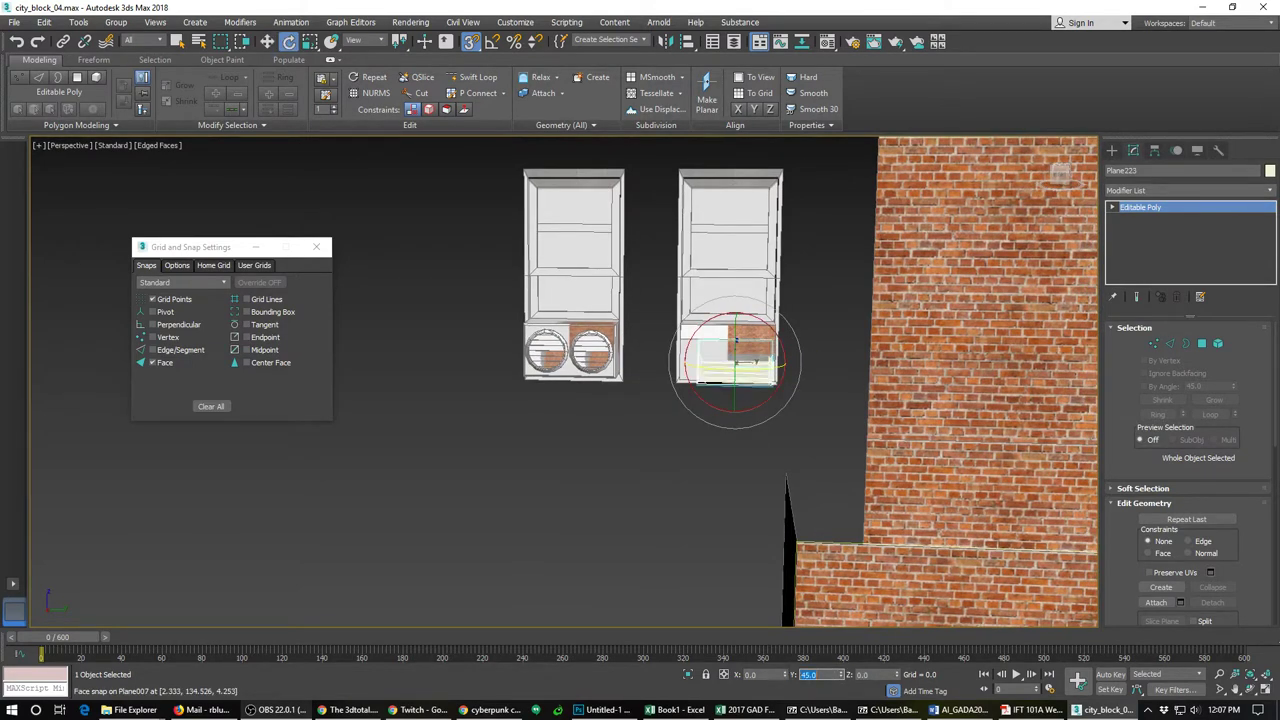
type("90")
key("Return")
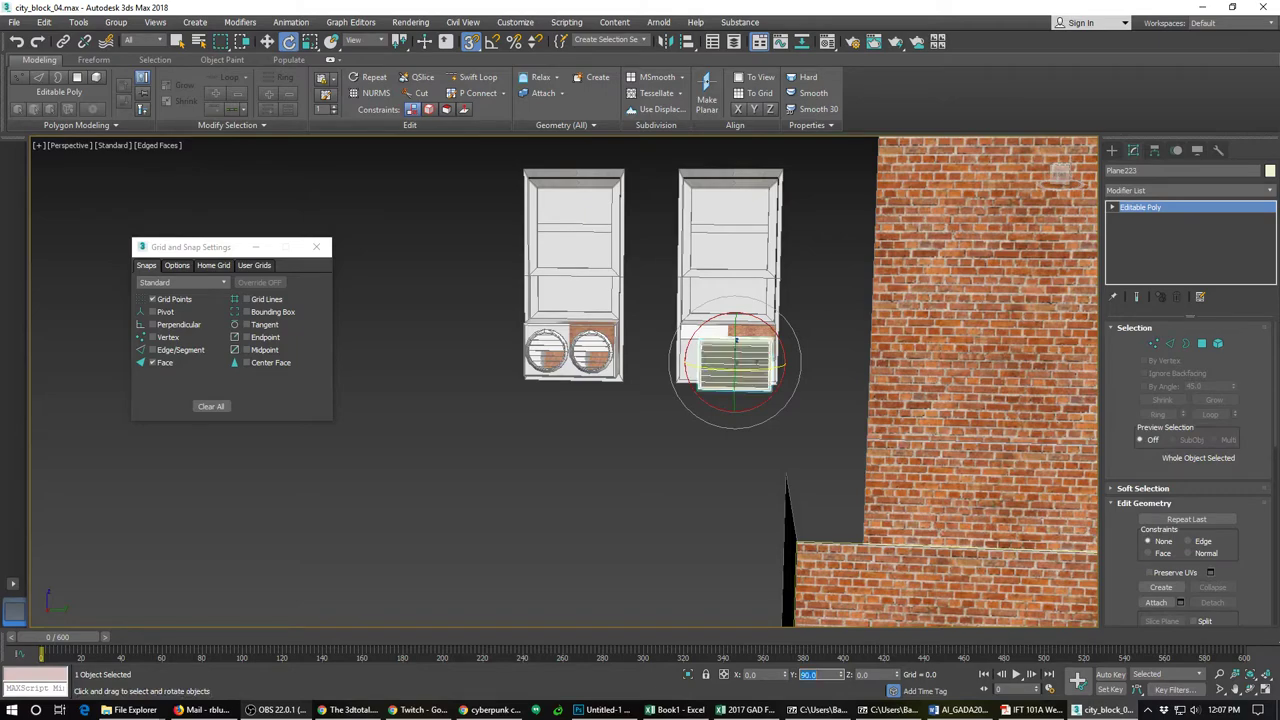
Step: Widen the framed vent along Y by moving the vertices of one side outward toward the window box's side edge
middle_click_drag(672, 420, 569, 531, "alt")
scroll(772, 384, "up", 3)
scroll(559, 538, "up", 3)
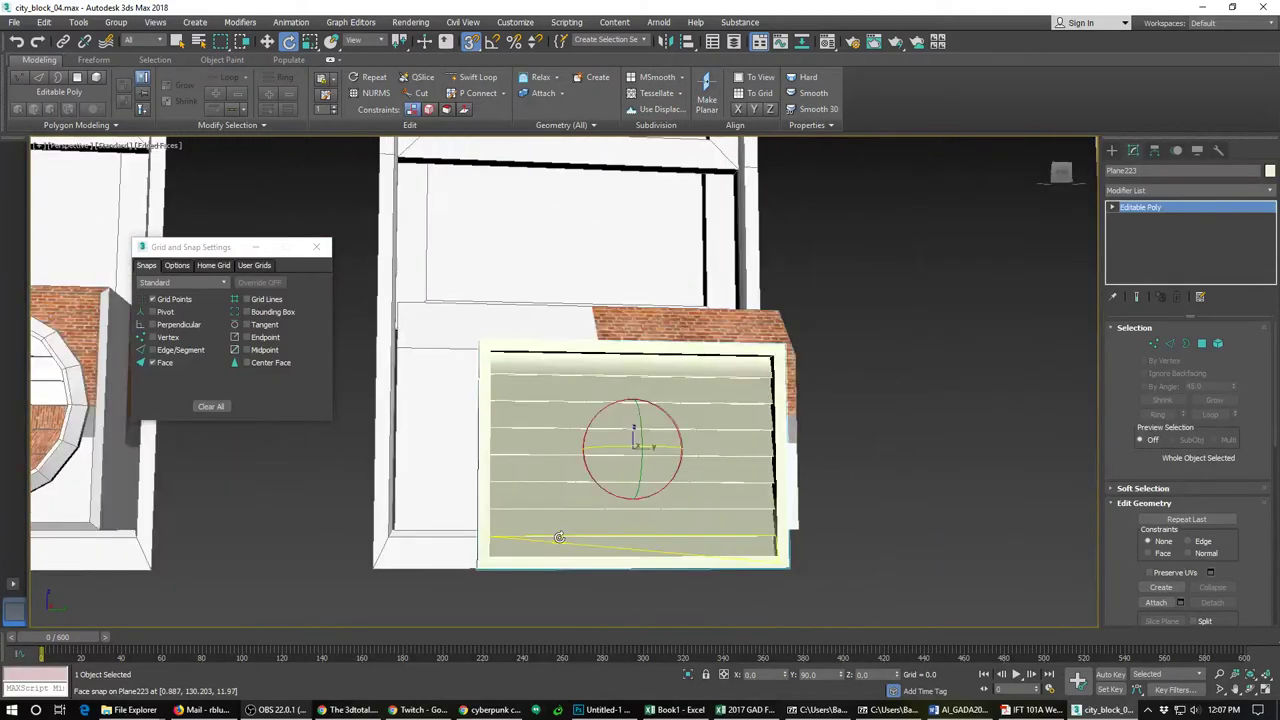
left_click(1153, 342)
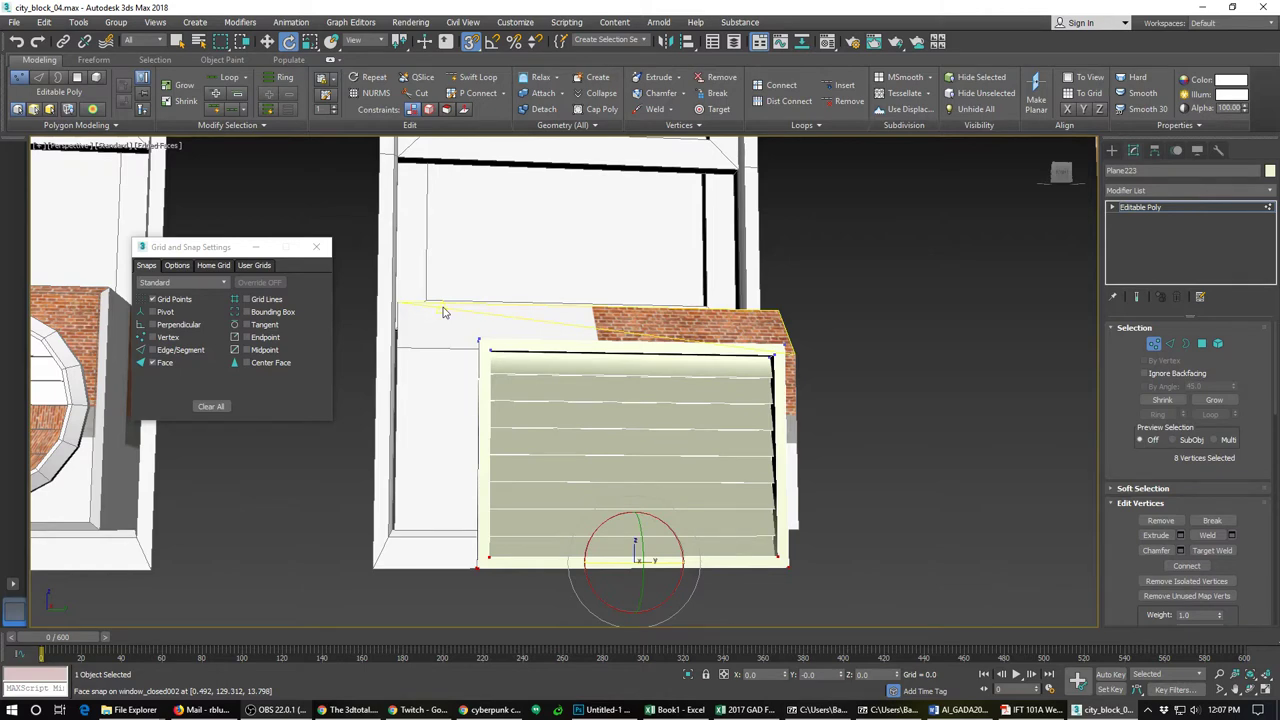
left_click_drag(445, 311, 519, 606)
key("w")
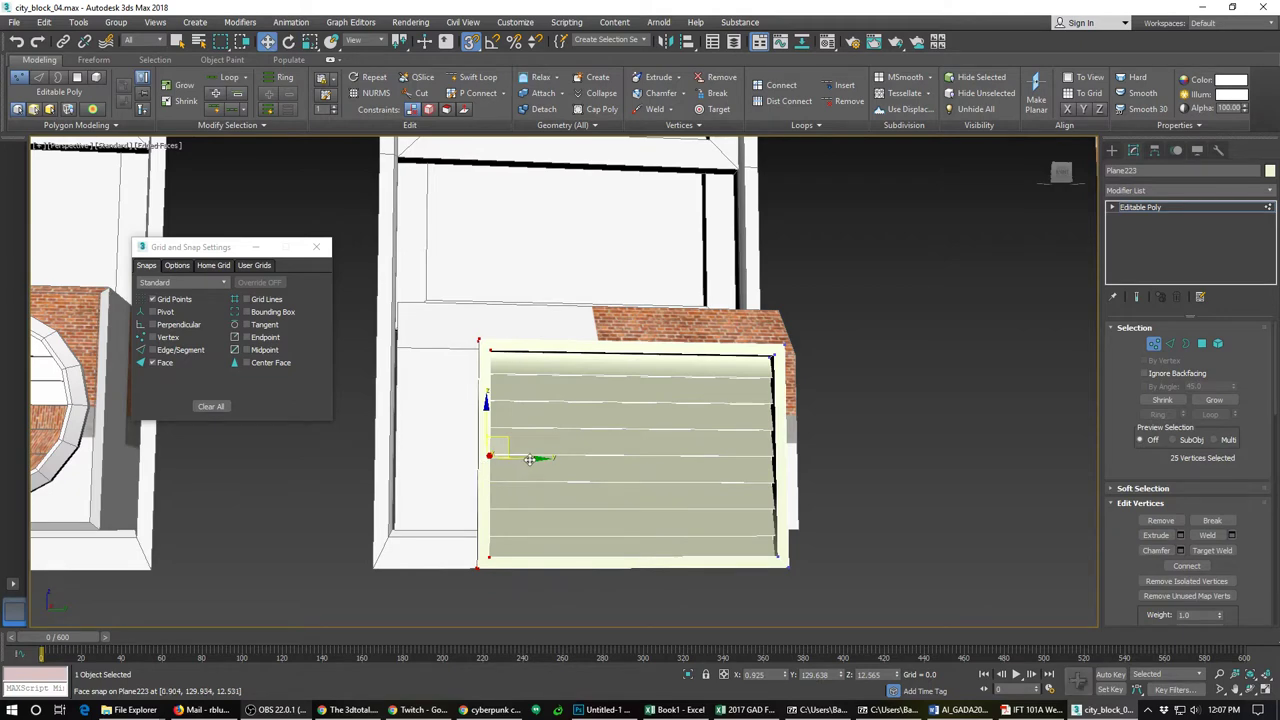
left_click_drag(529, 459, 430, 457)
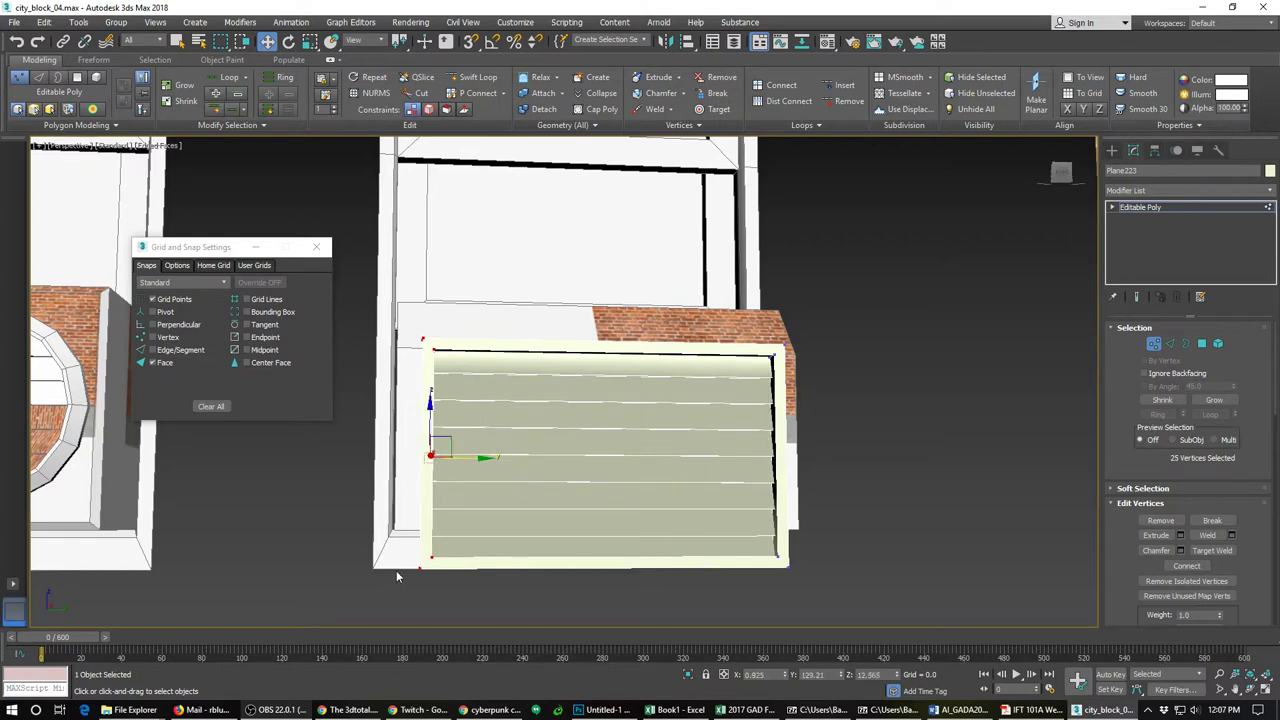
Step: Scale the vent's slats down vertically as an element and move them up against the top of the frame
left_click(1218, 343)
left_click(654, 491)
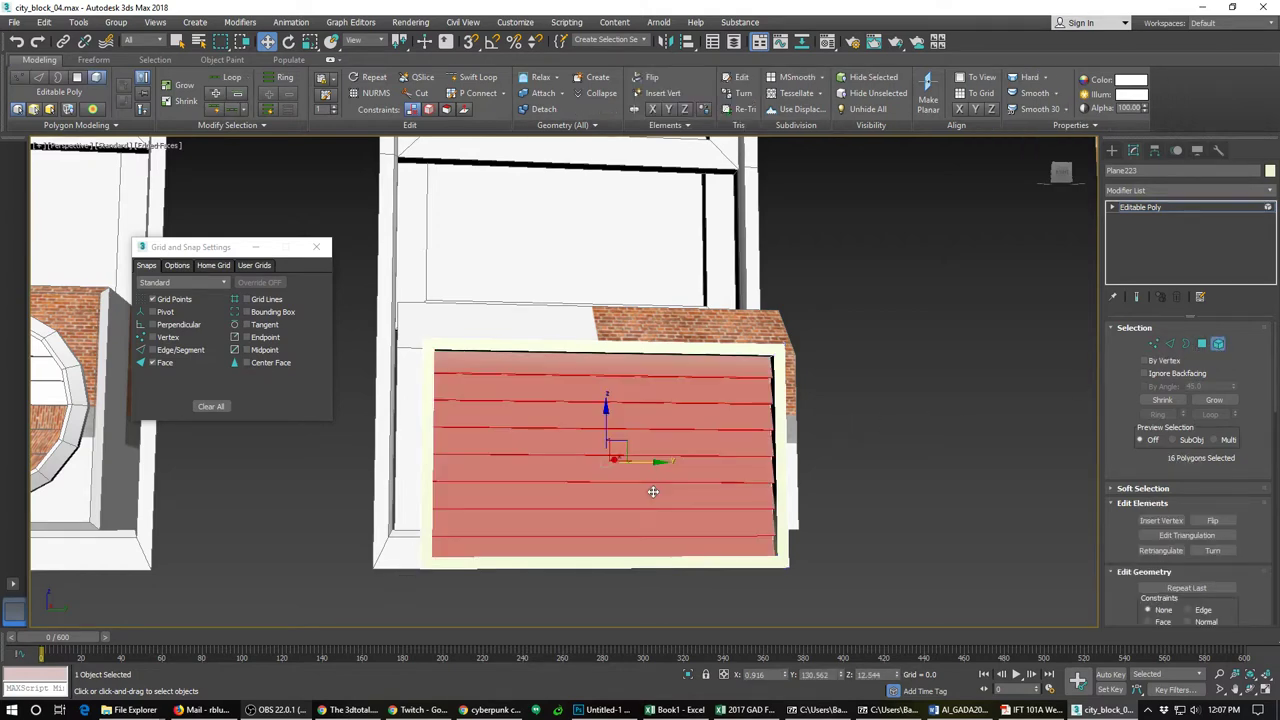
left_click(690, 563, "ctrl")
key("e")
left_click_drag(612, 510, 603, 525)
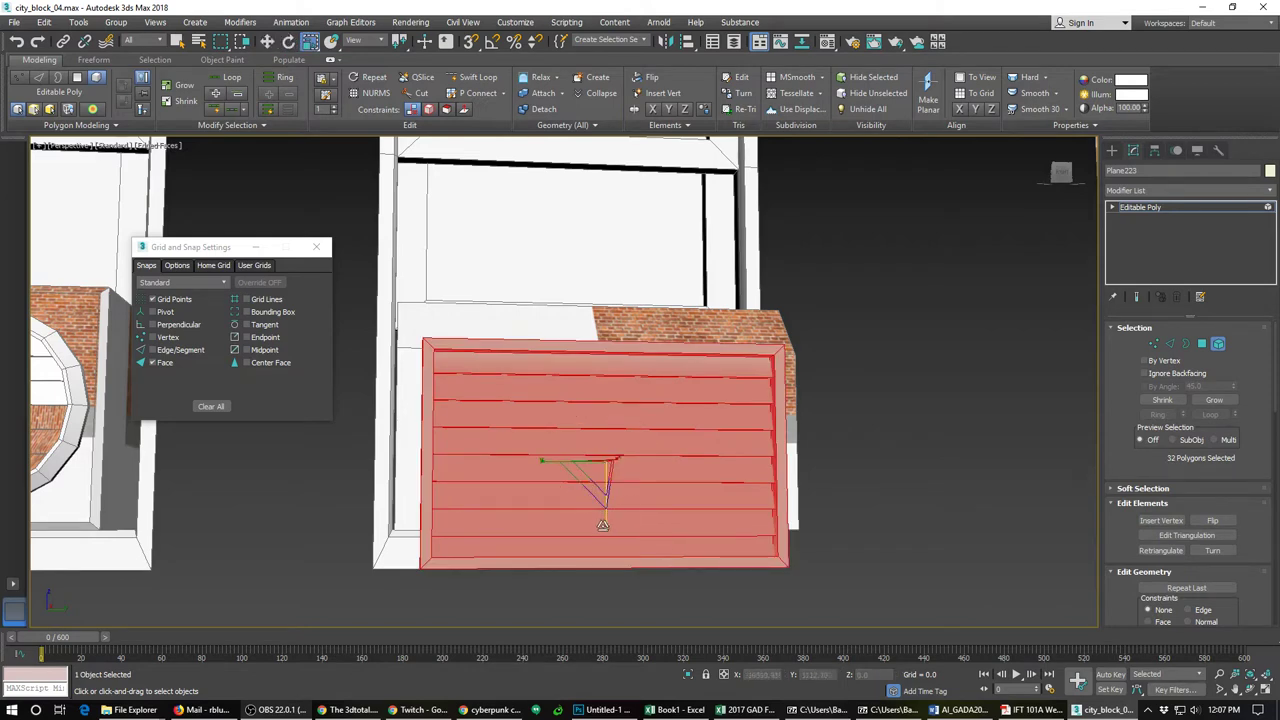
left_click(607, 525)
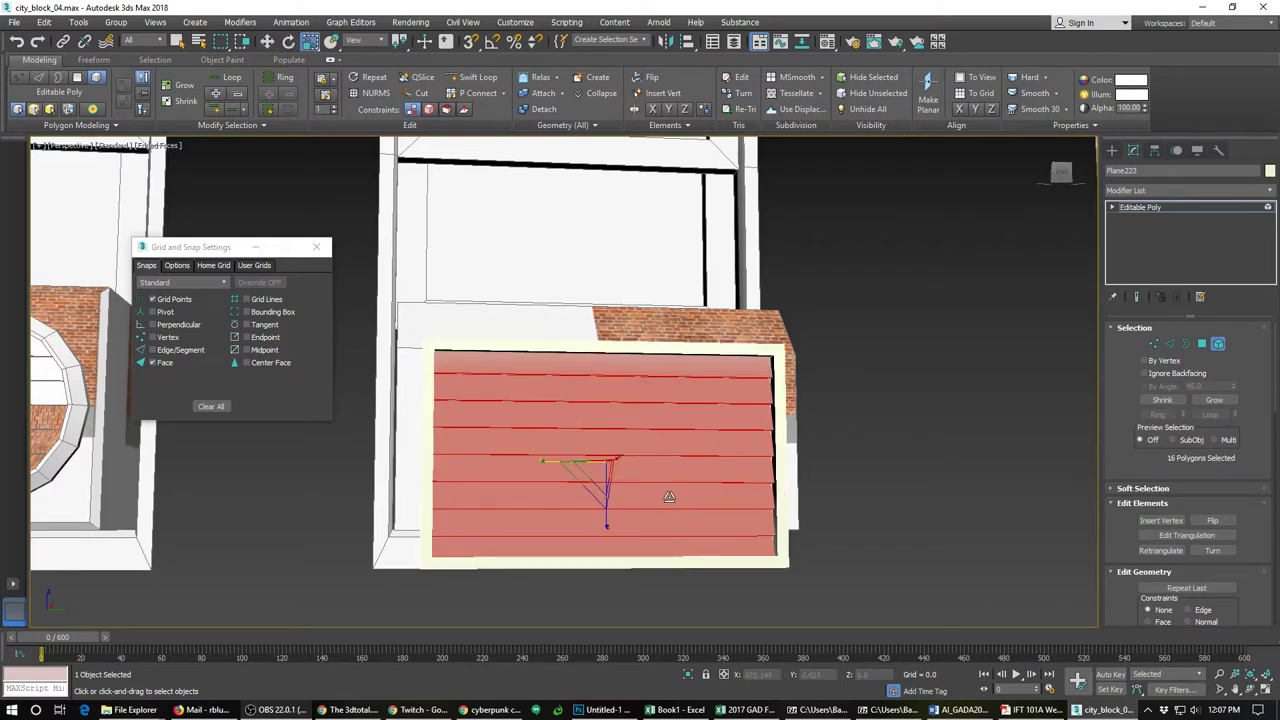
left_click_drag(610, 526, 606, 545)
key("w")
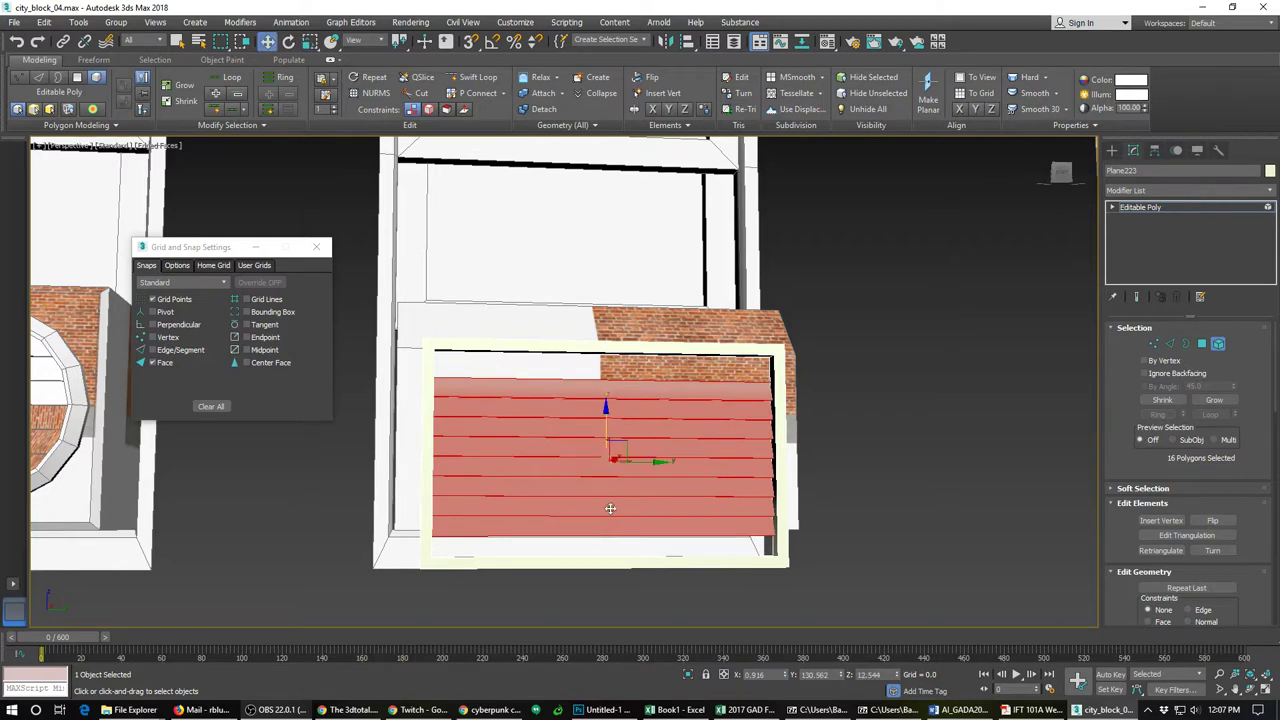
left_click_drag(606, 418, 607, 390)
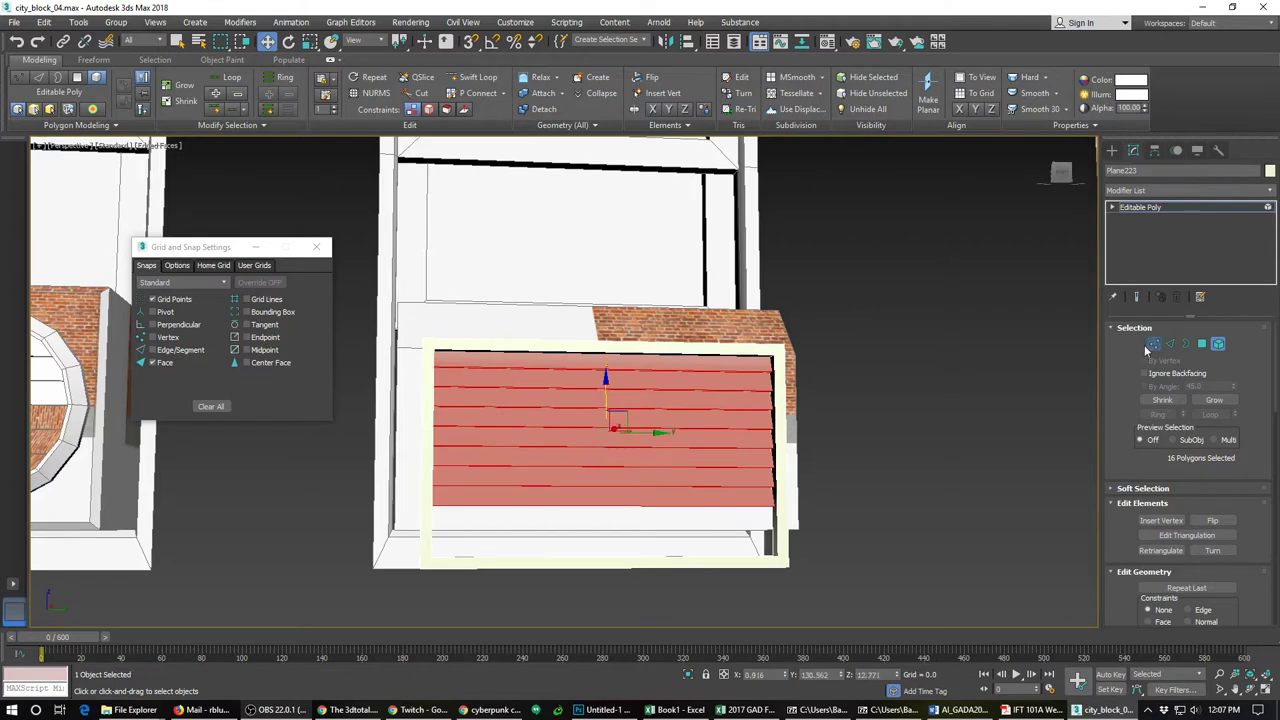
Step: Shorten the vent frame by moving its lower vertices up to the bottom of the slats
left_click(1154, 343)
left_click_drag(585, 557, 846, 539)
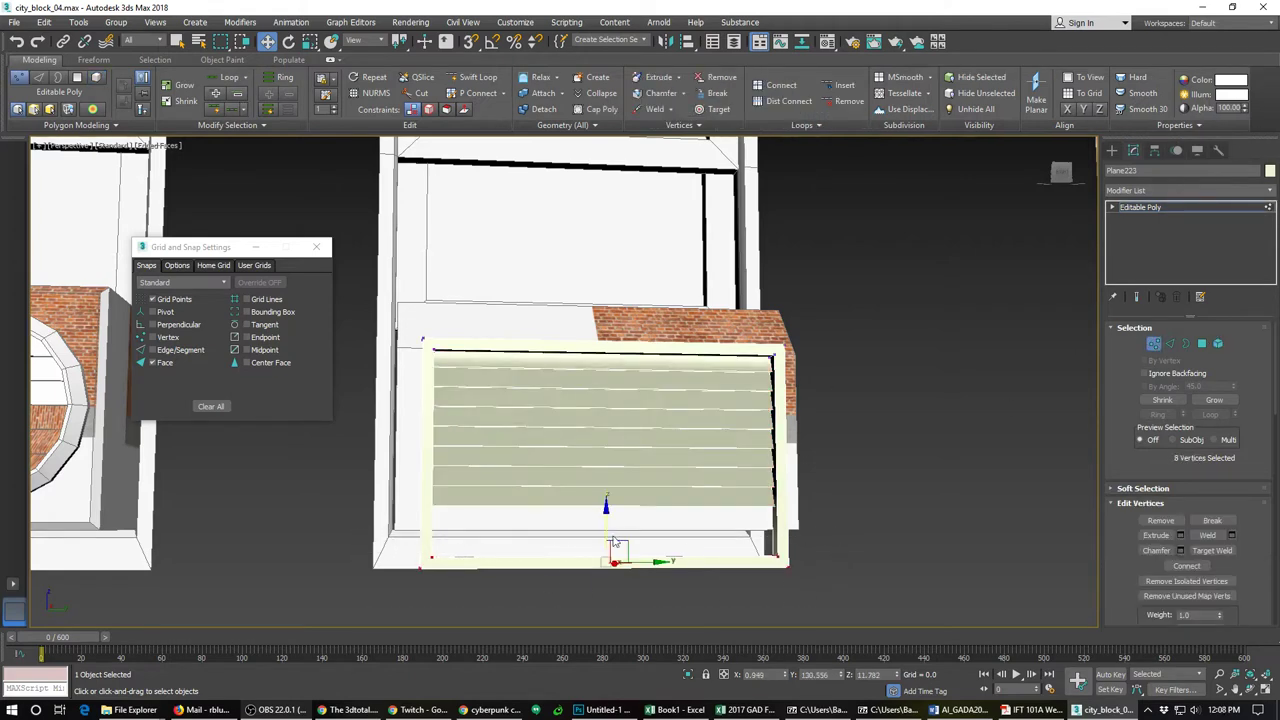
left_click_drag(607, 518, 604, 459)
left_click(1156, 344)
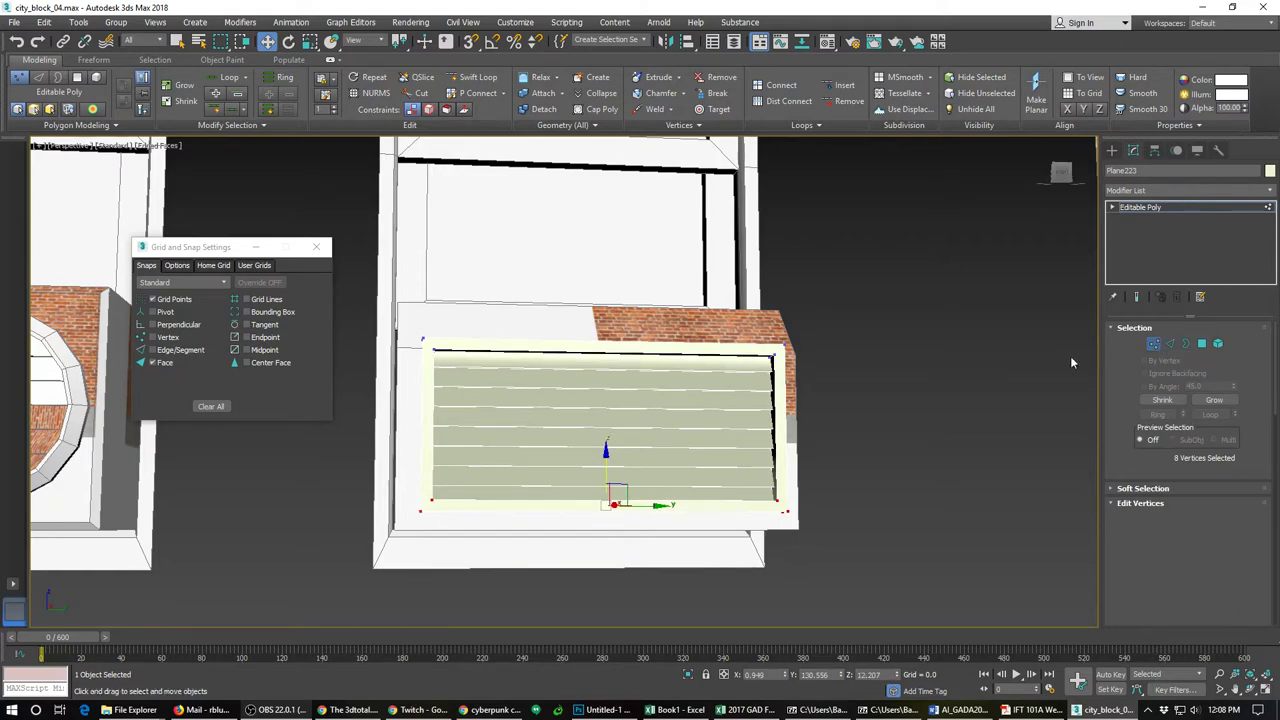
Step: Lower the whole framed vent slightly along Z on the front of the window box
mouse_move(600, 458)
middle_mouse_down("alt")
mouse_move(526, 447)
mouse_move(585, 445)
middle_mouse_up("alt")
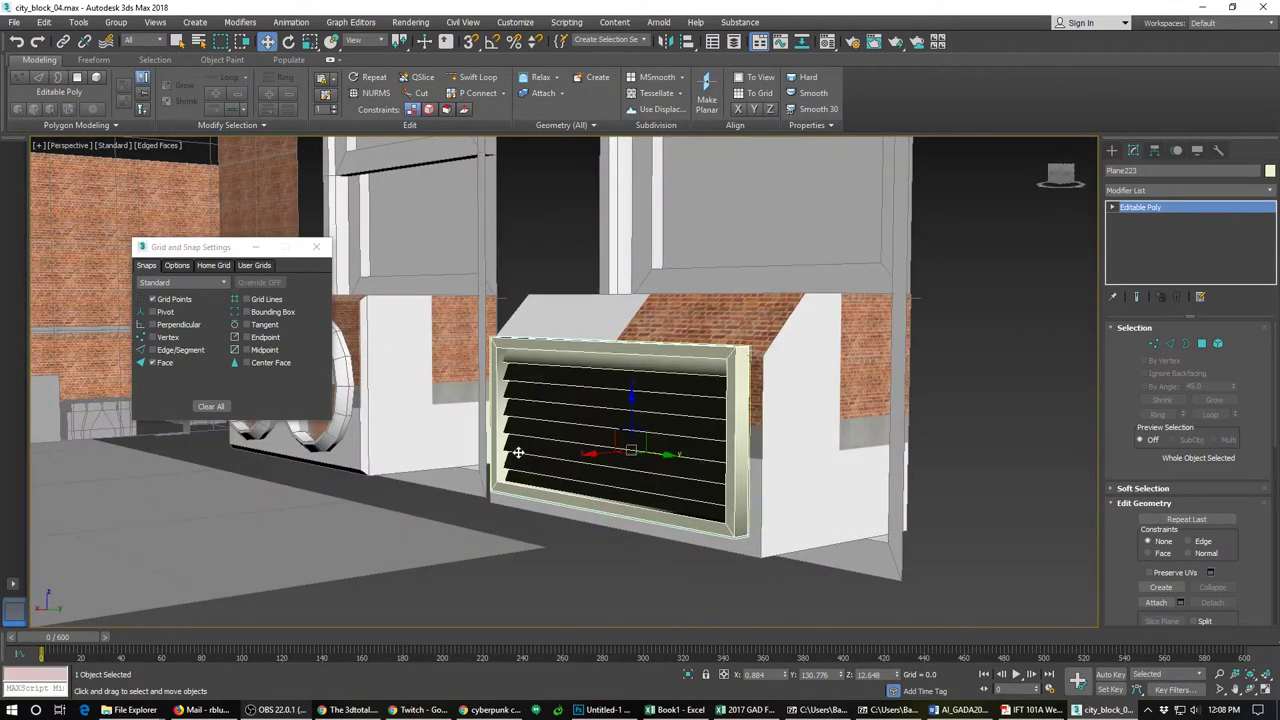
left_click_drag(633, 404, 633, 421)
middle_click_drag(536, 456, 683, 355, "alt")
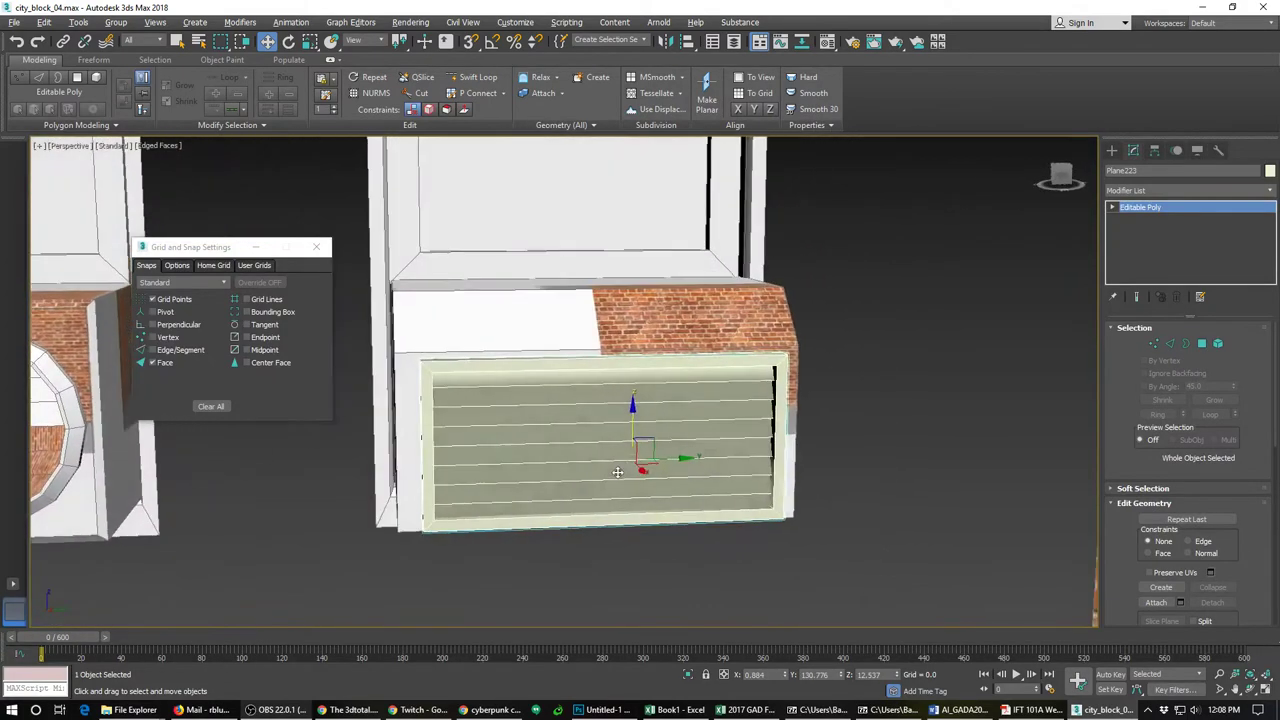
Step: Attach the framed vent to the window object window_closed002
left_click(691, 317)
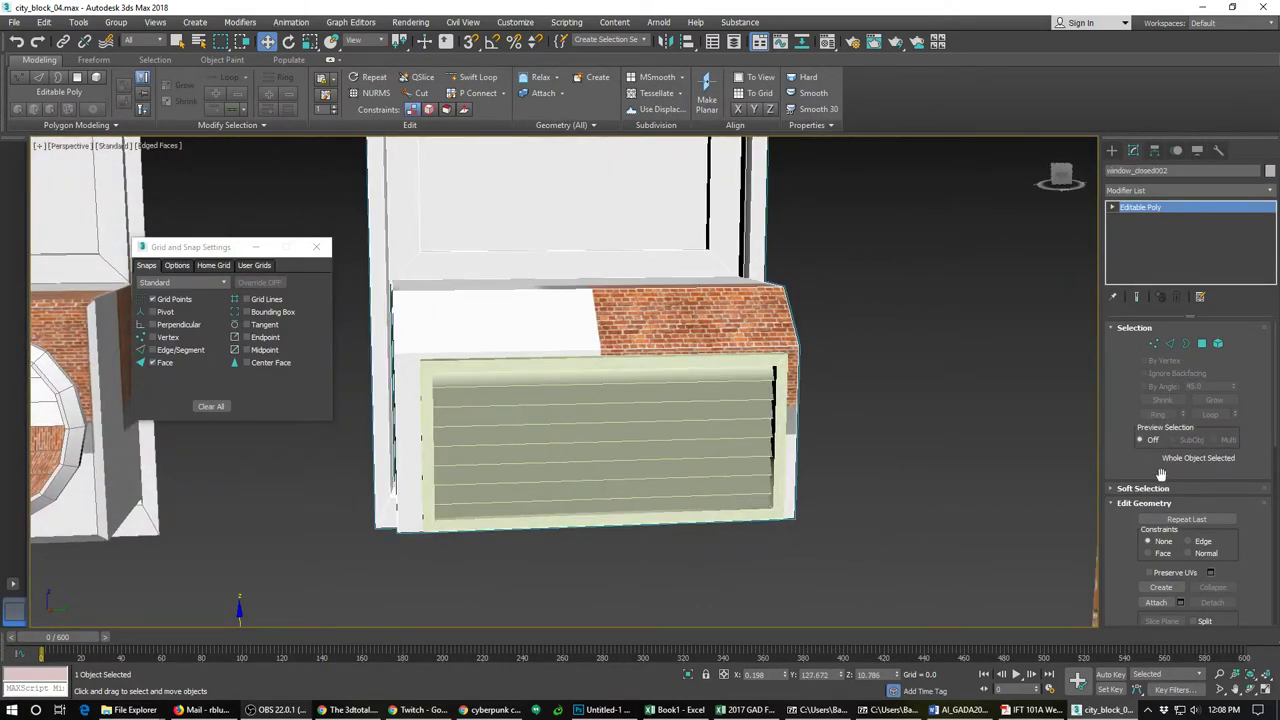
left_click(1156, 602)
left_click(668, 456)
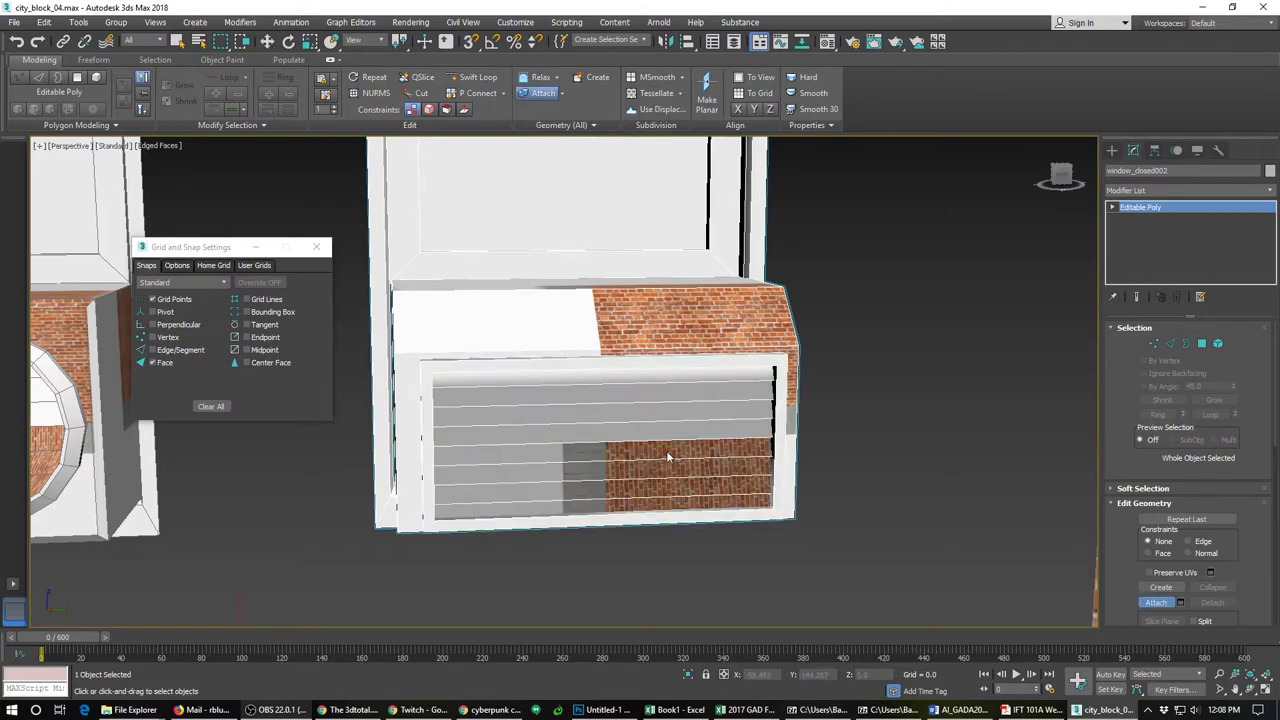
Step: Select the vent's frame as an element and pull it forward along X, away from the window box
mouse_move(668, 500)
middle_mouse_down("alt")
mouse_move(740, 470)
mouse_move(679, 500)
mouse_move(720, 472)
mouse_move(613, 490)
mouse_move(648, 492)
middle_mouse_up("alt")
scroll(679, 500, "down", 3)
scroll(648, 492, "up", 5)
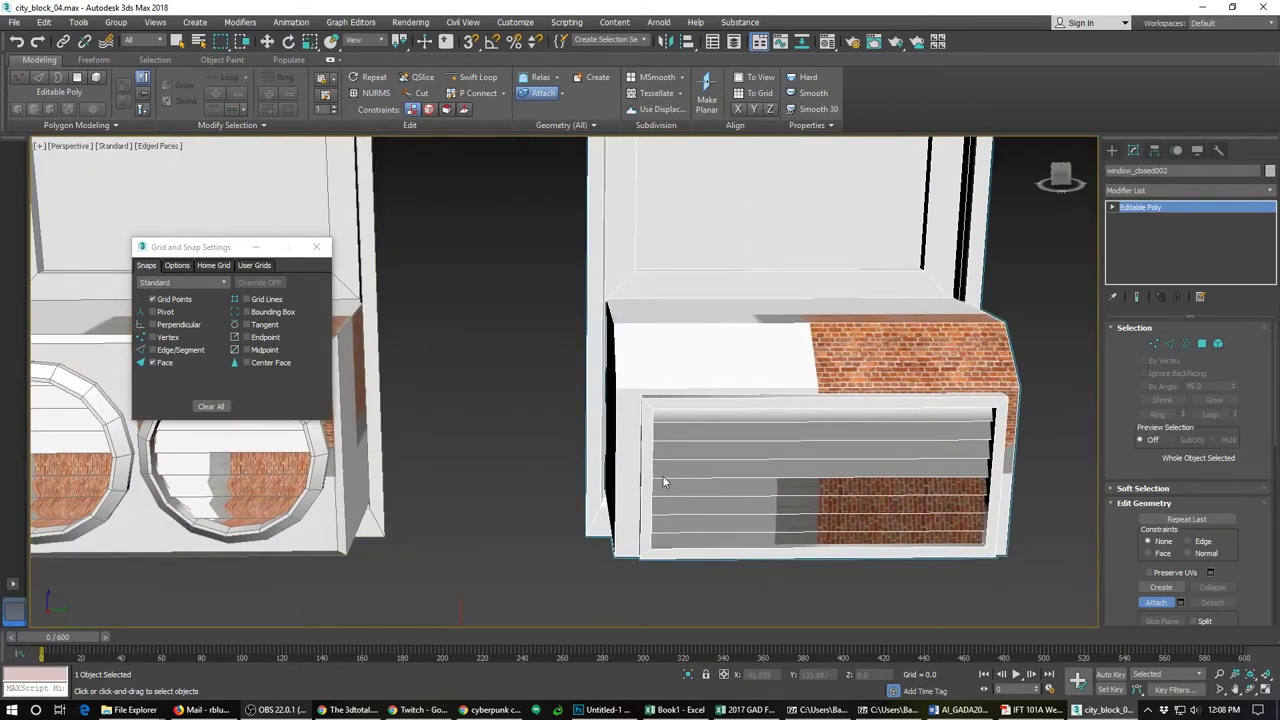
middle_click_drag(658, 487, 722, 485, "alt")
key("w")
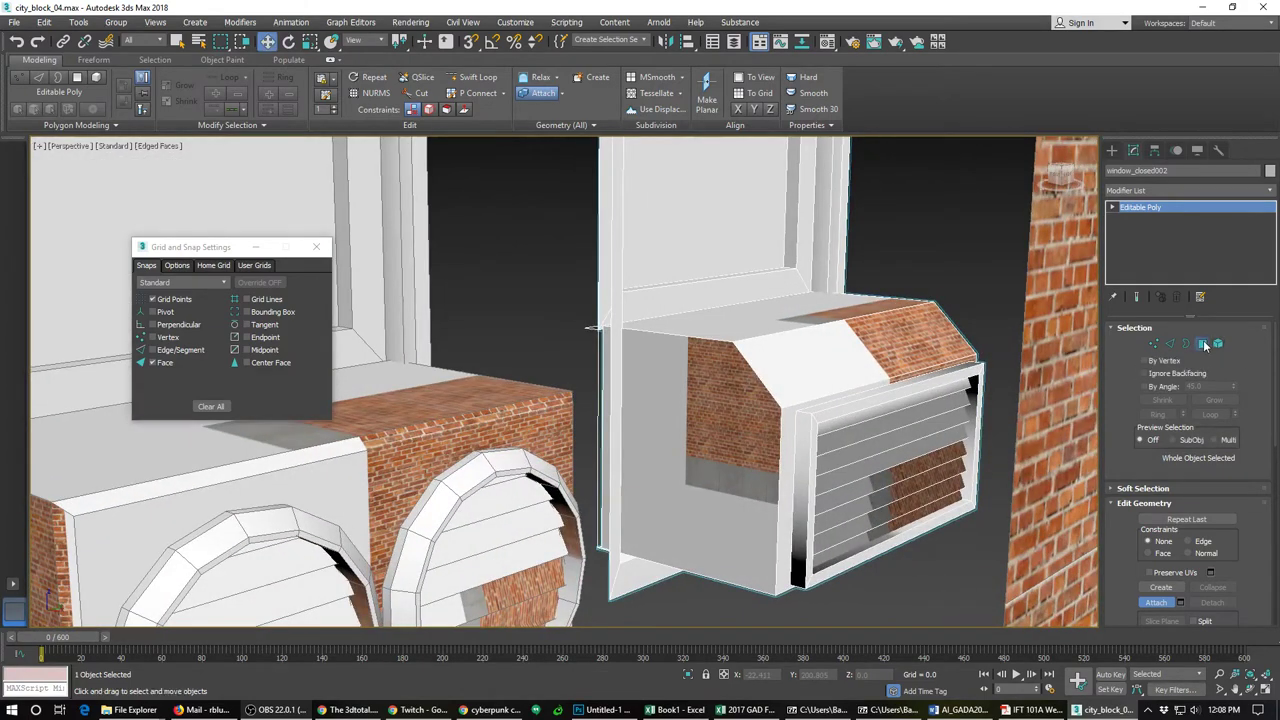
left_click(1201, 345)
left_click(1217, 345)
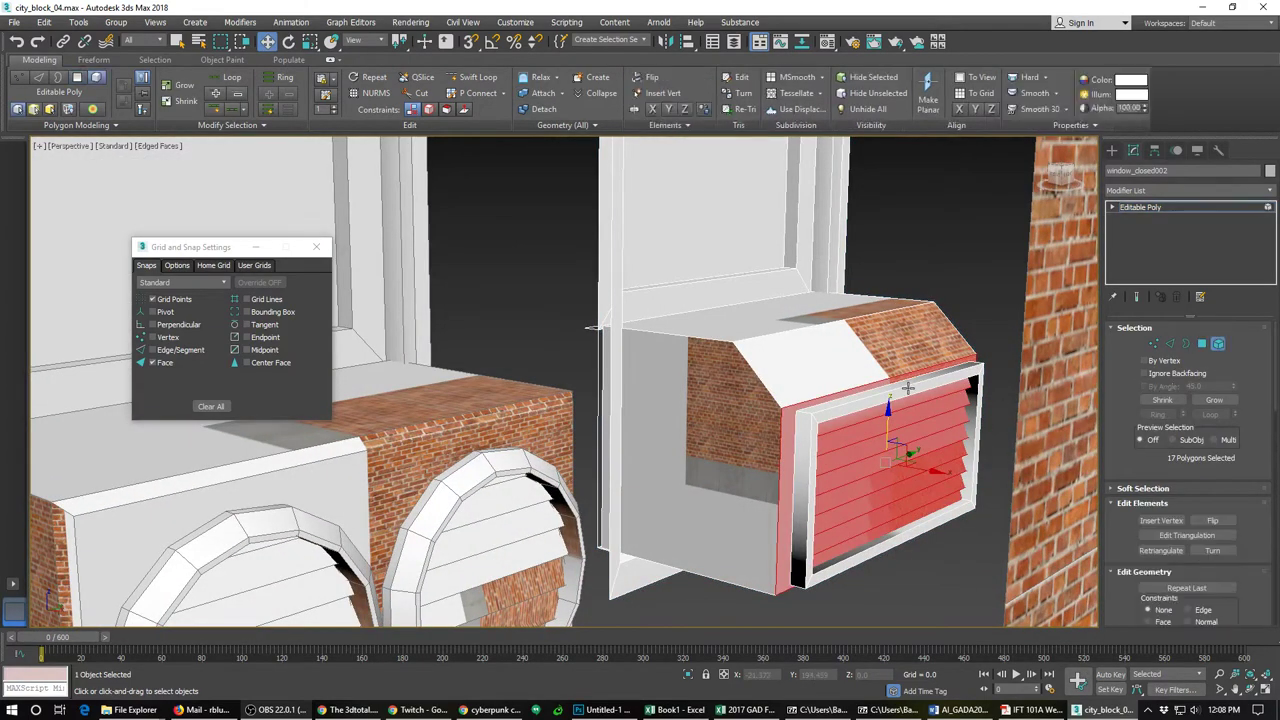
left_click(909, 396)
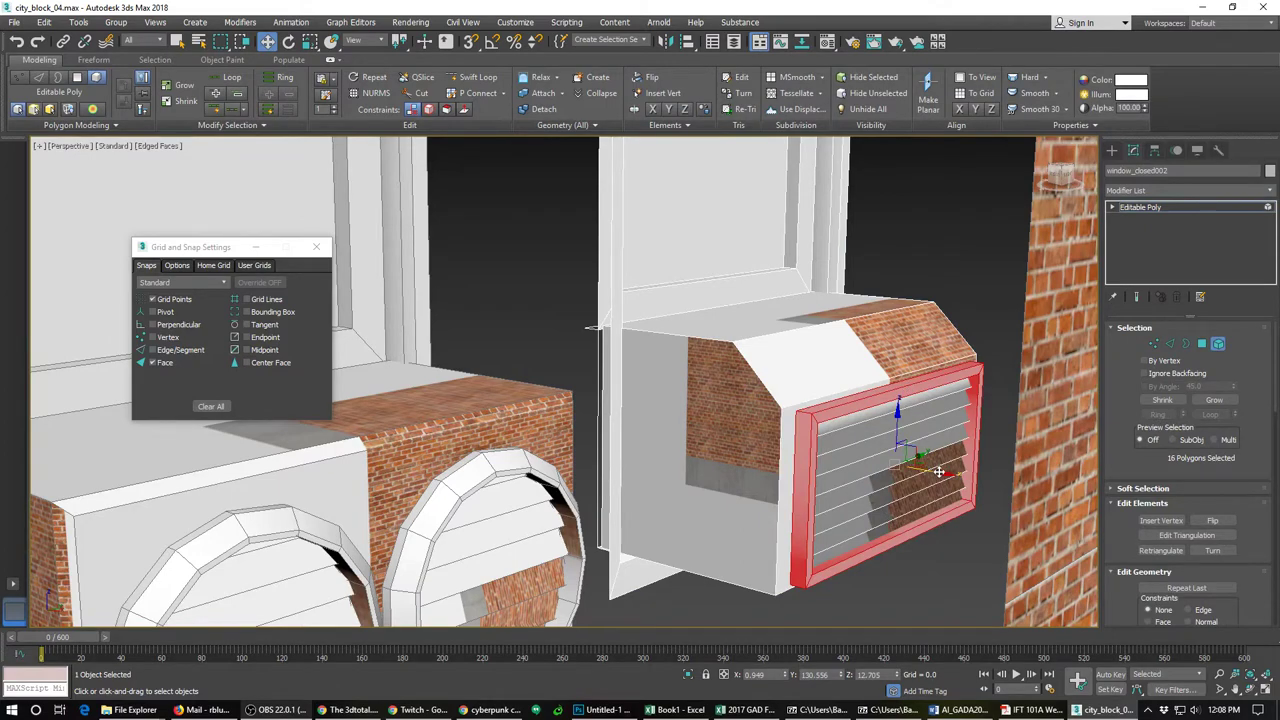
left_click_drag(939, 471, 1049, 492)
middle_click_drag(886, 502, 838, 494, "alt")
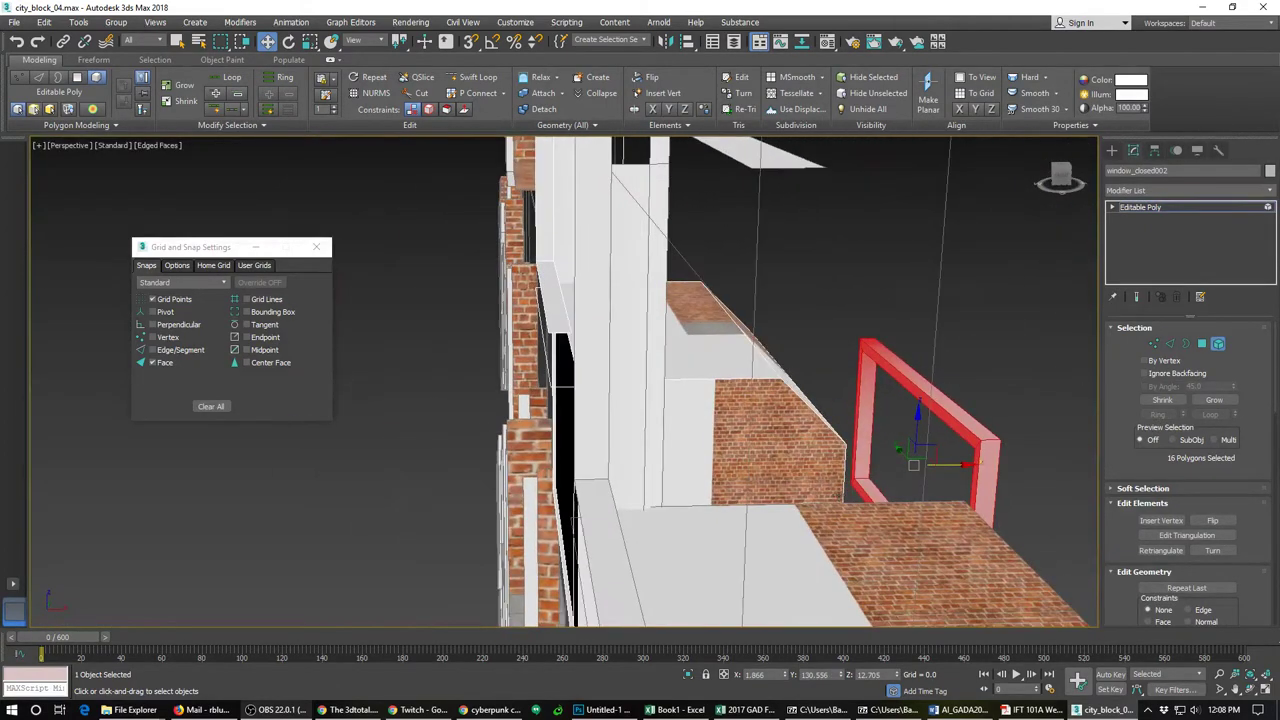
Step: Delete the four back-facing polygons of the vent frame
left_click(1201, 345)
left_click(973, 440)
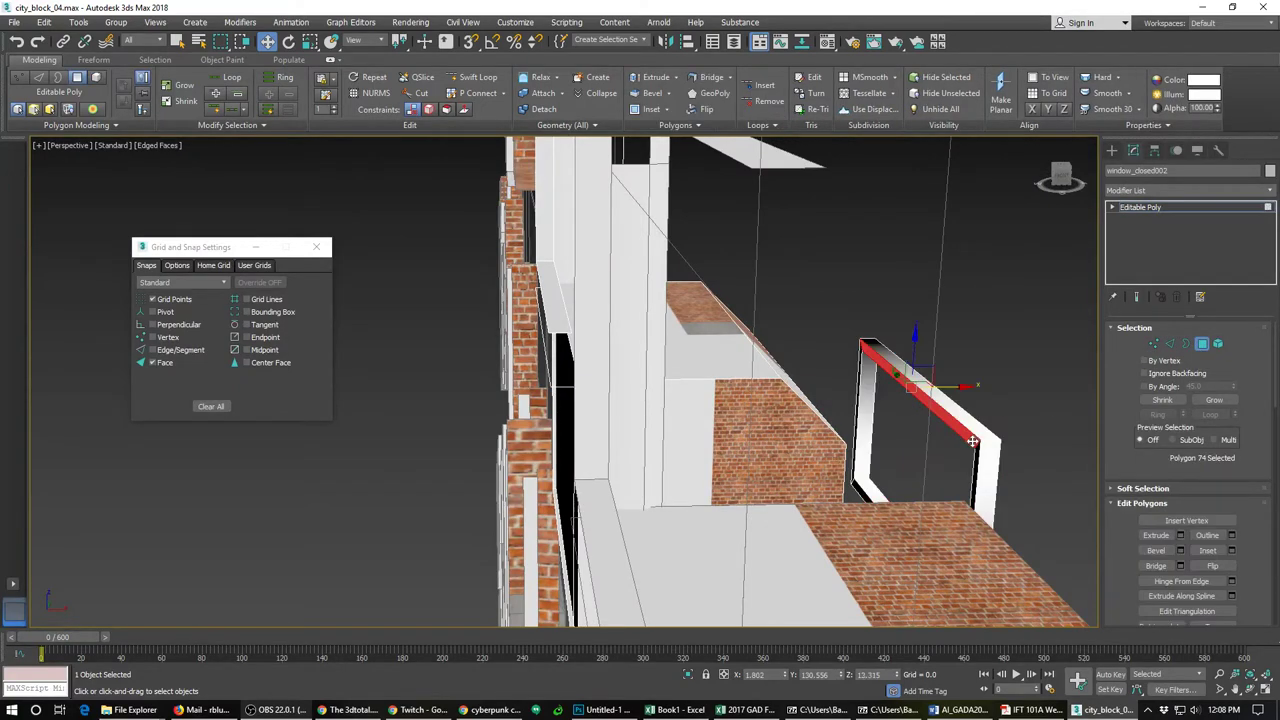
left_click(975, 455, "ctrl")
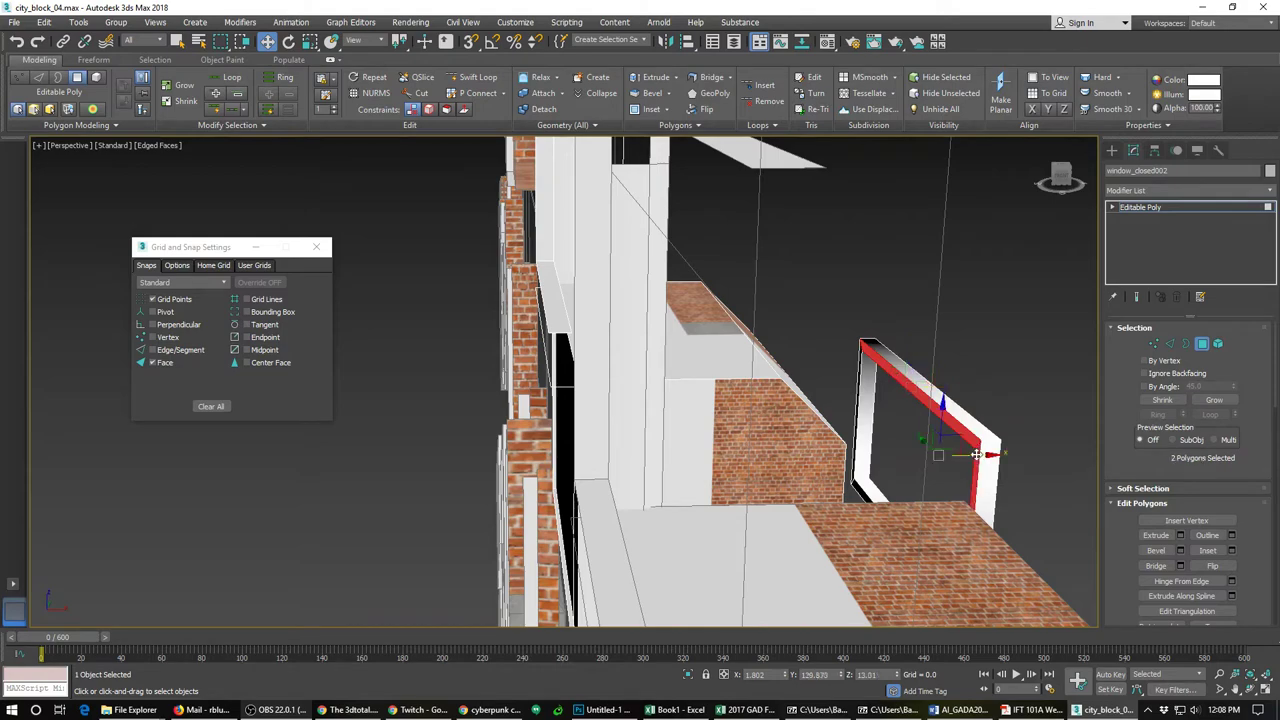
left_click(865, 490, "ctrl")
left_click(856, 437, "ctrl")
middle_click_drag(982, 459, 858, 479, "alt")
scroll(858, 479, "up", 2)
key("Delete")
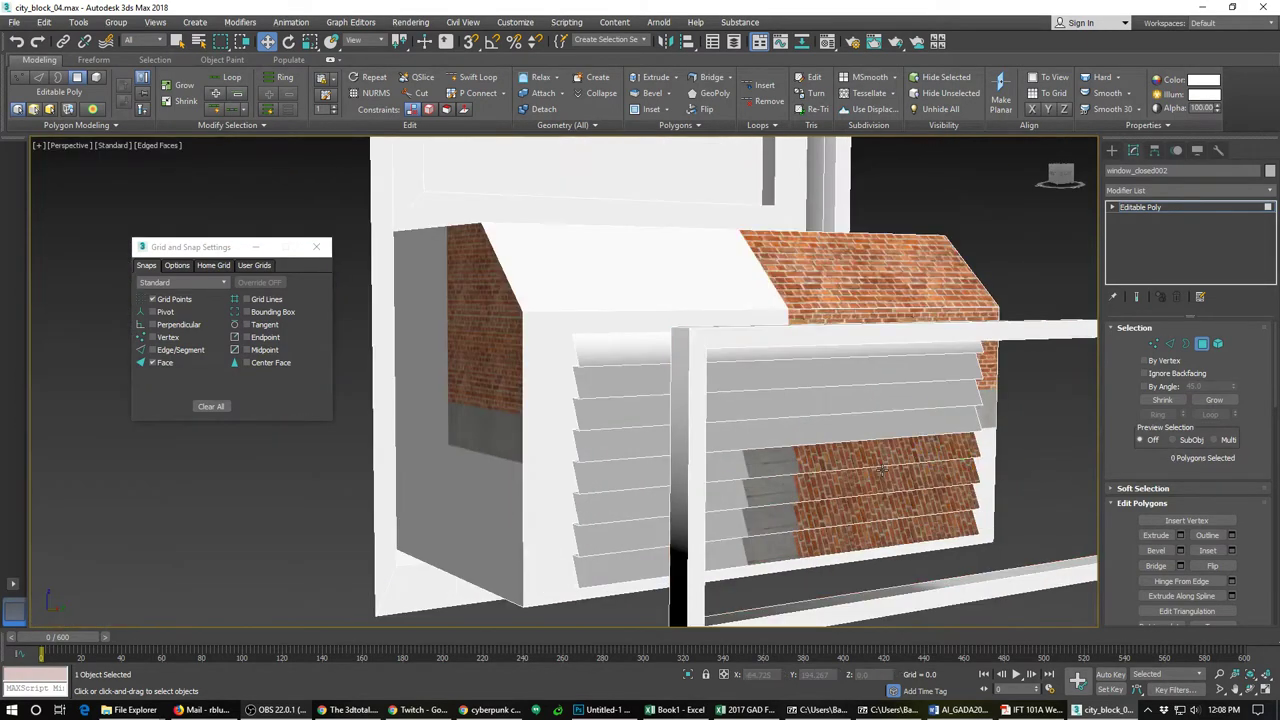
Step: Inset the window box's front polygon by 0.05 and delete the inner face to open the box
scroll(858, 479, "down", 2)
left_click(669, 486)
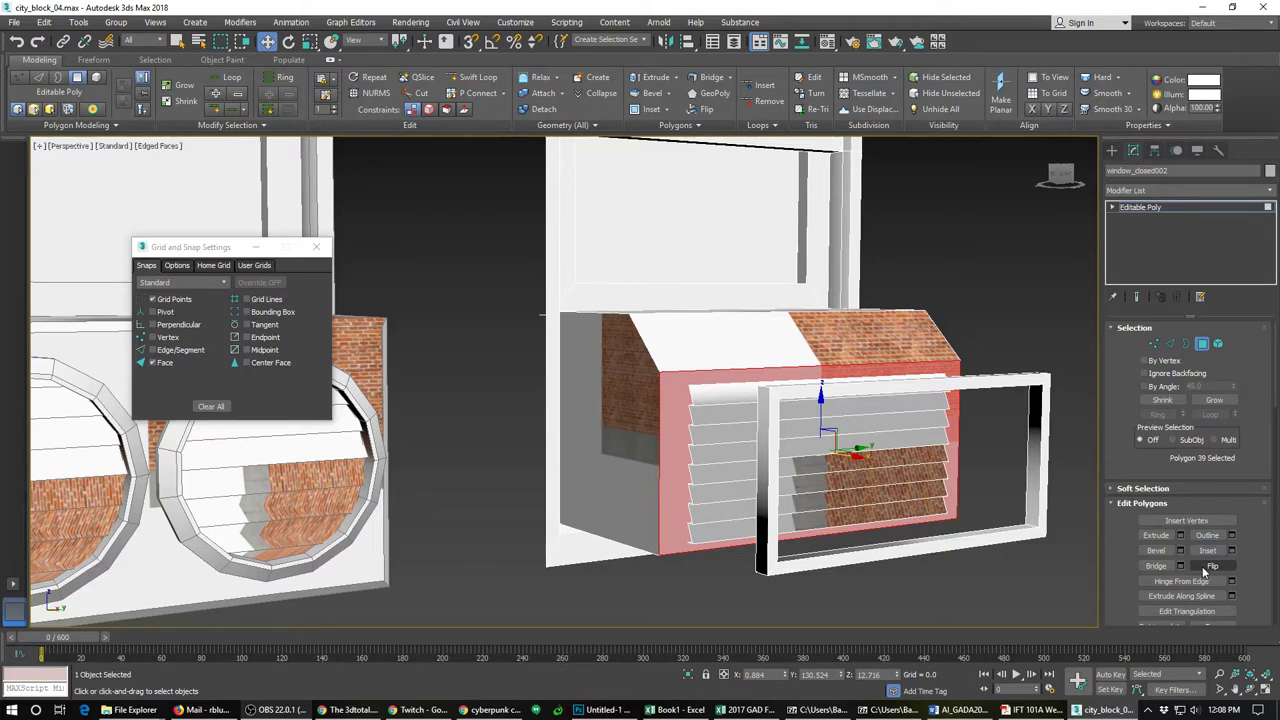
left_click(1231, 550)
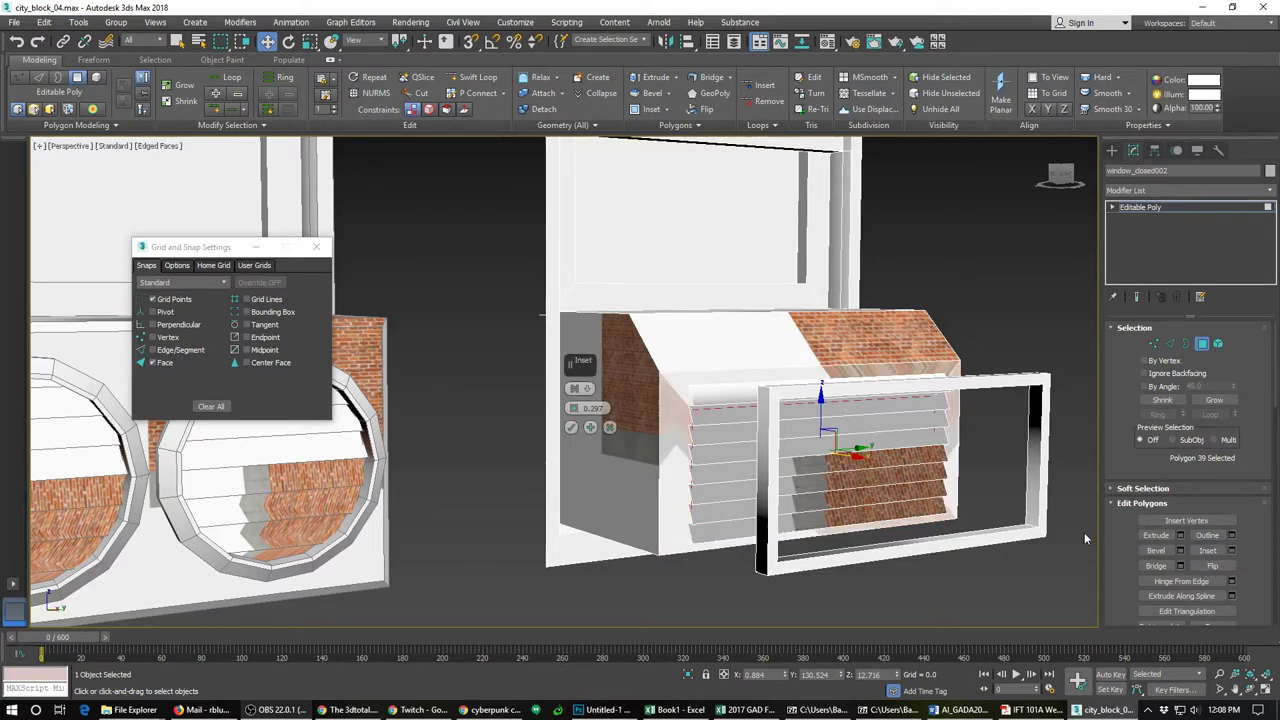
right_click(574, 412)
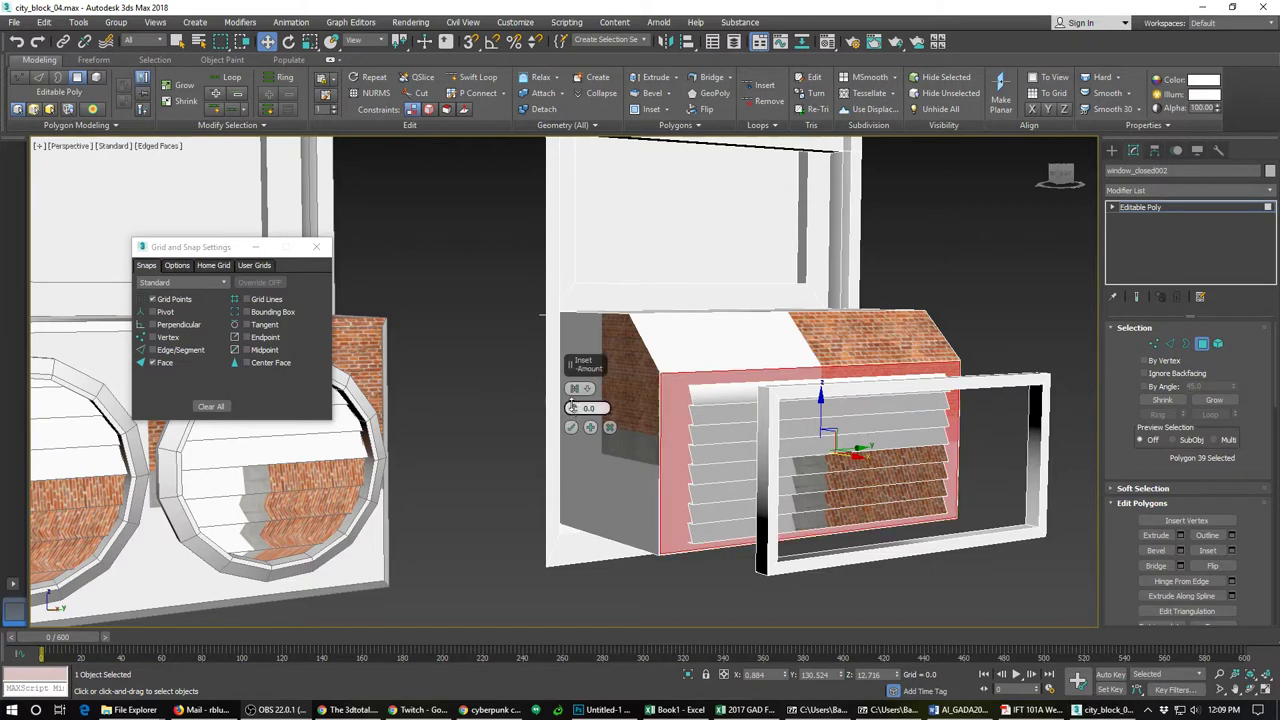
left_click(572, 405)
left_click(572, 405)
left_click(572, 405)
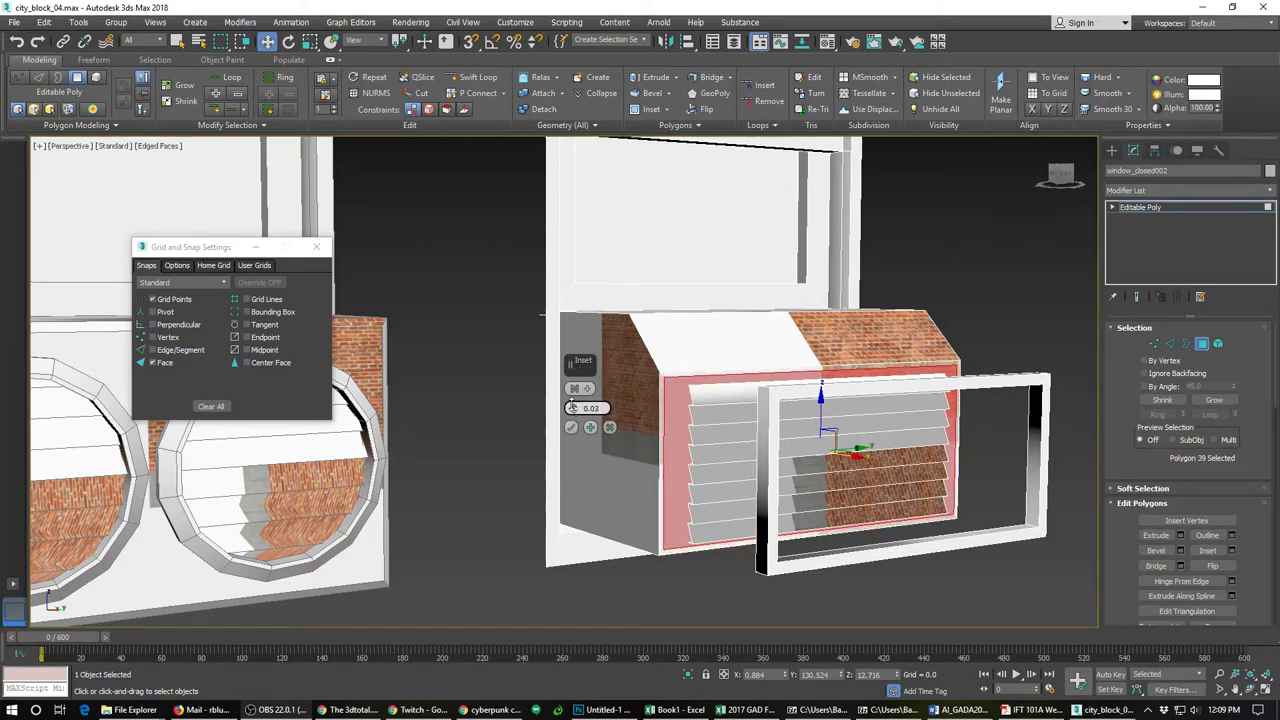
left_click(572, 405)
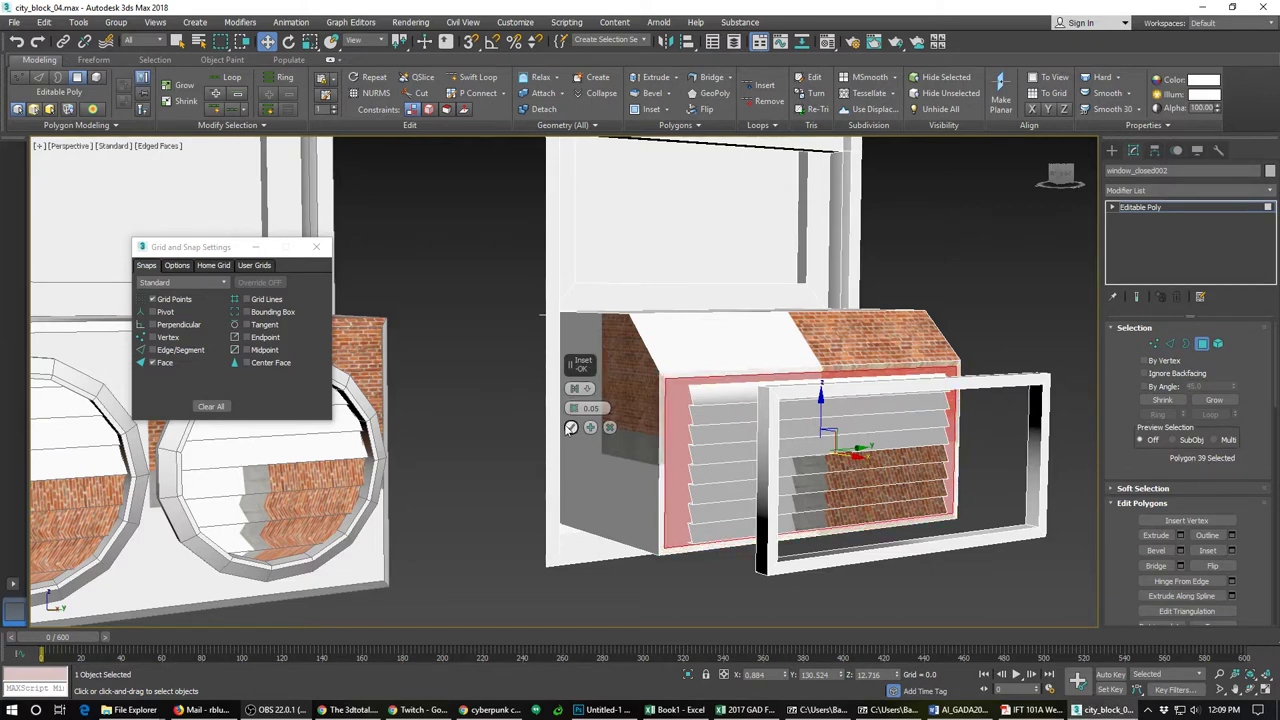
left_click(572, 428)
left_click(617, 443)
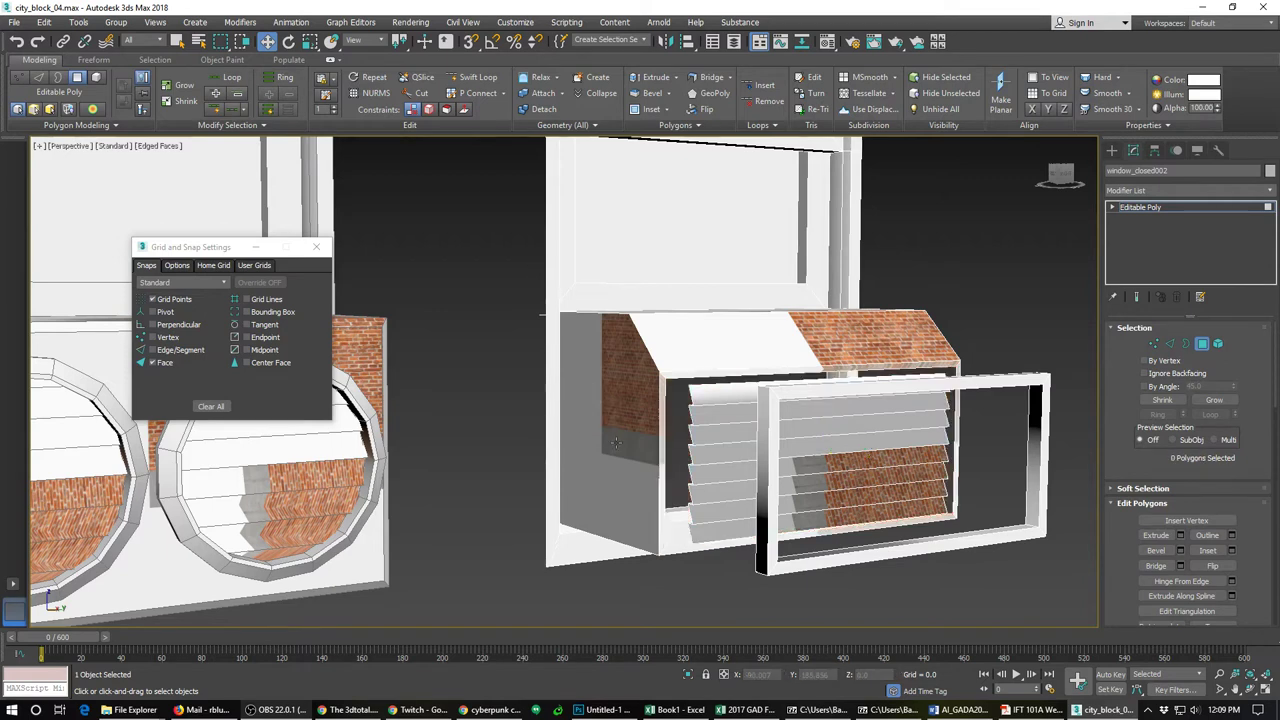
Step: Move the frame element back along X so it sits just in front of the box opening
left_click(1202, 343)
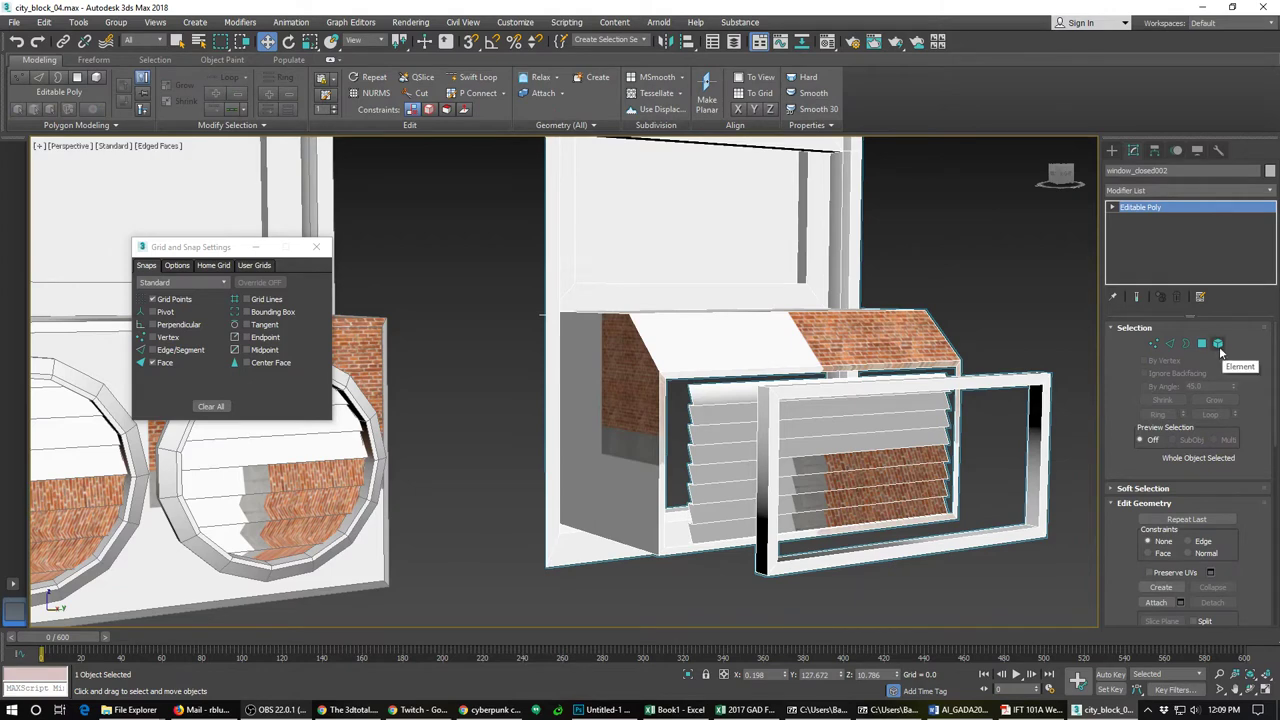
left_click(1218, 344)
left_click(1043, 455)
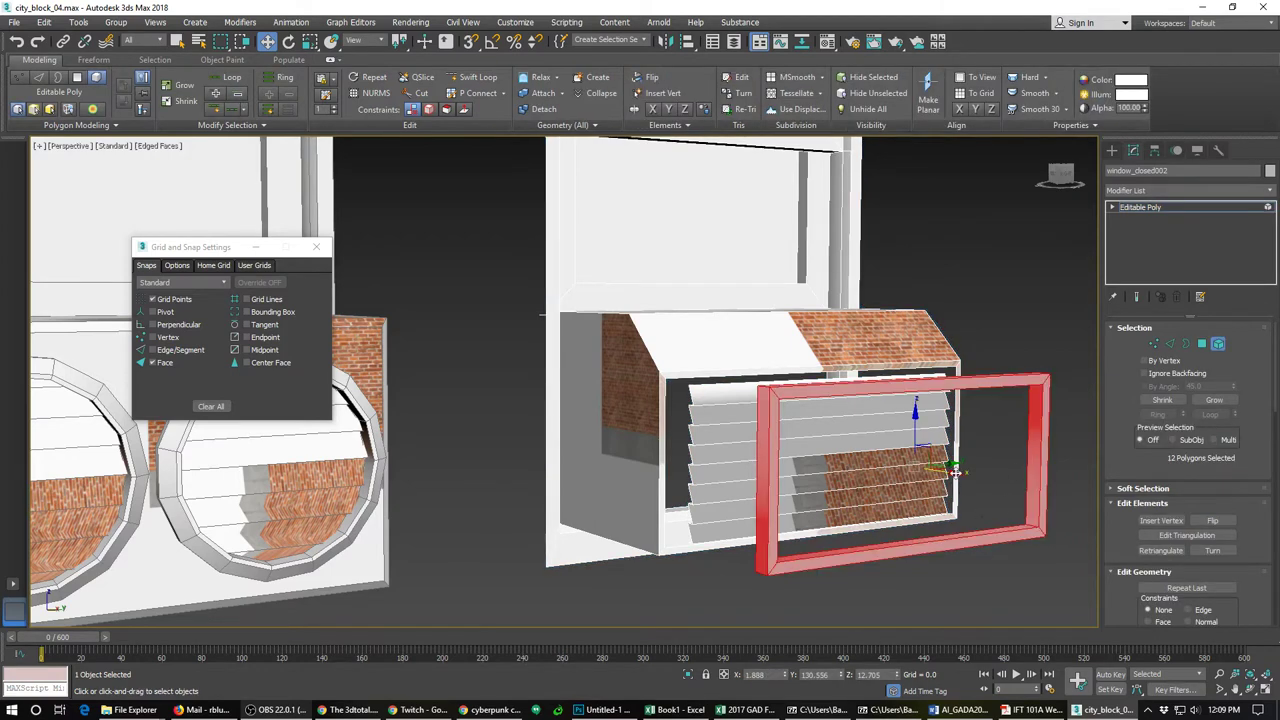
left_click_drag(956, 472, 855, 452)
Step: Target weld the upper and lower corners of the box opening to the frame's back corners on the side facing the round-vented box
middle_click_drag(855, 452, 740, 477, "alt")
scroll(742, 472, "up", 5)
middle_click_drag(853, 427, 805, 433, "alt")
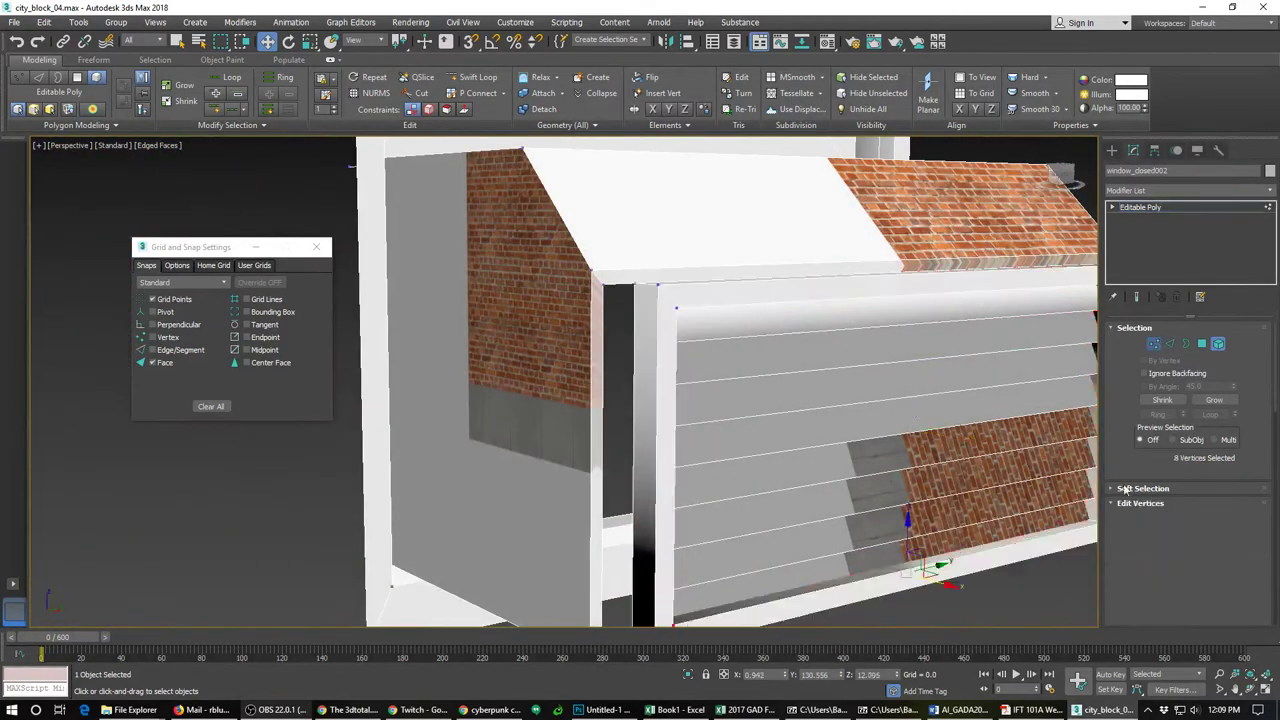
left_click(1155, 344)
left_click(1225, 553)
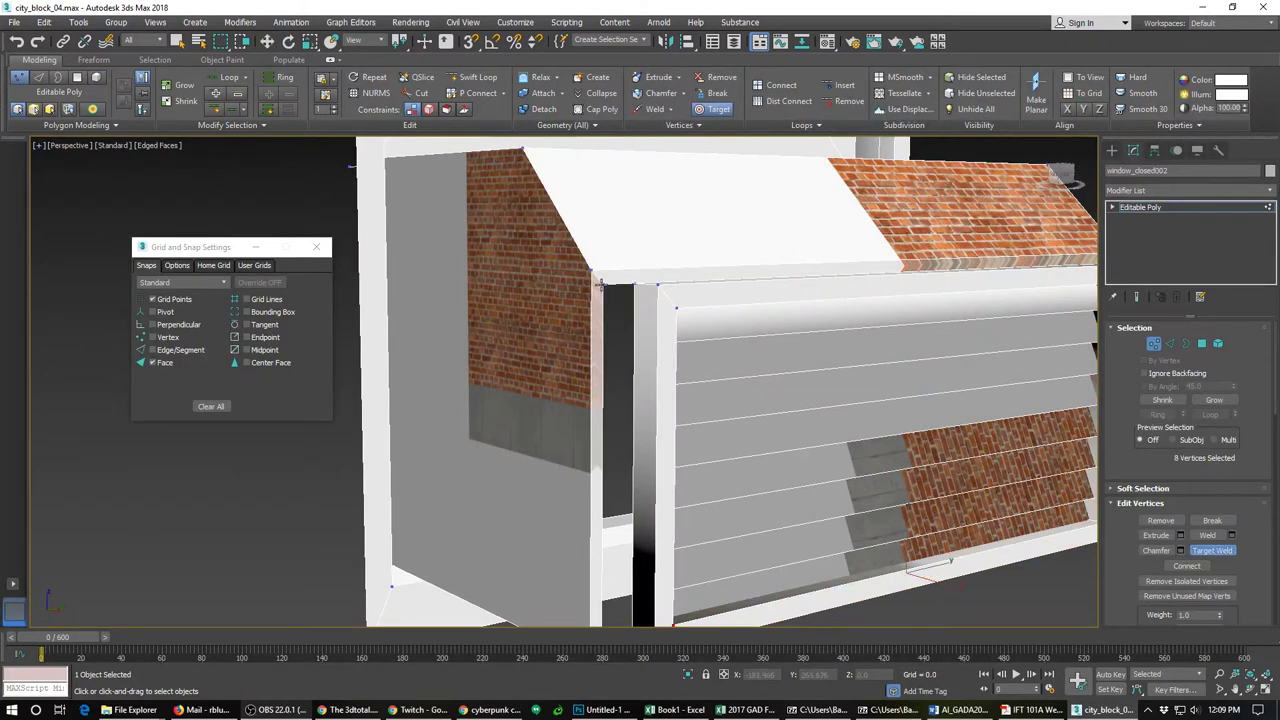
left_click(635, 287)
middle_click_drag(628, 536, 606, 393)
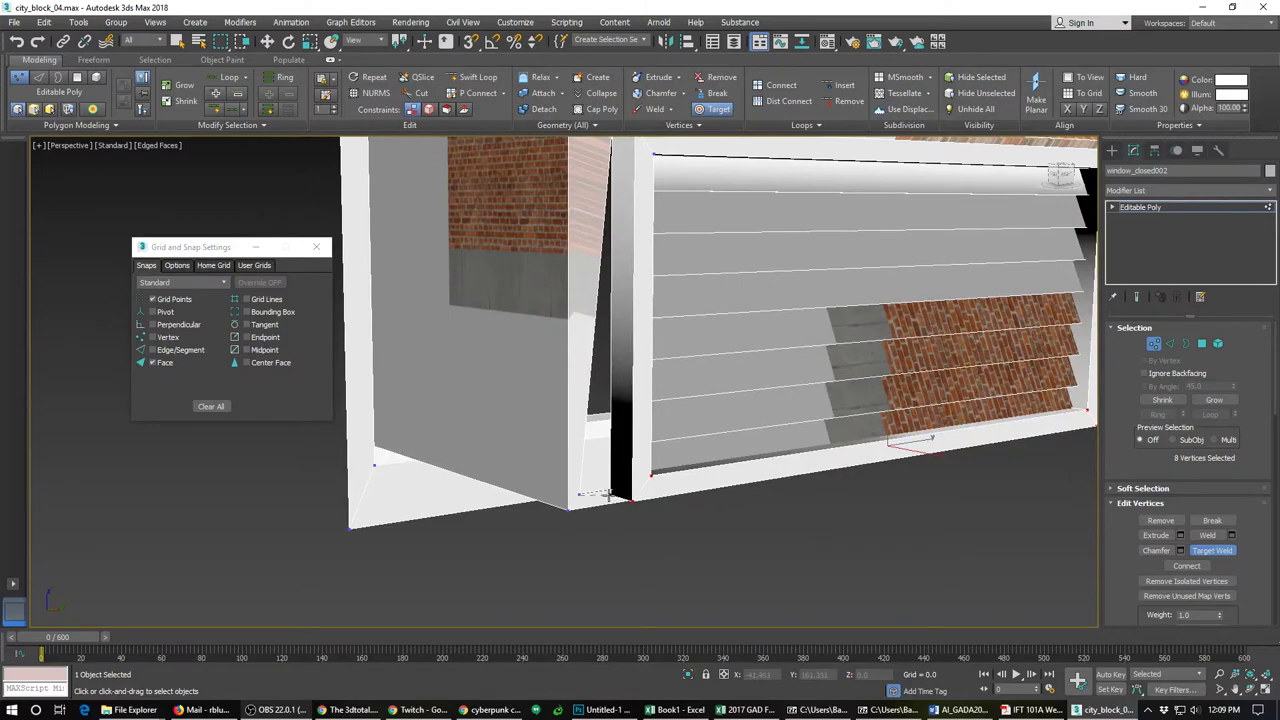
left_click(630, 497)
Step: Target weld the frame's back corners and the box opening's corners together on the side away from the round-vented box
middle_click_drag(803, 481, 736, 430, "alt")
scroll(995, 497, "down", 2)
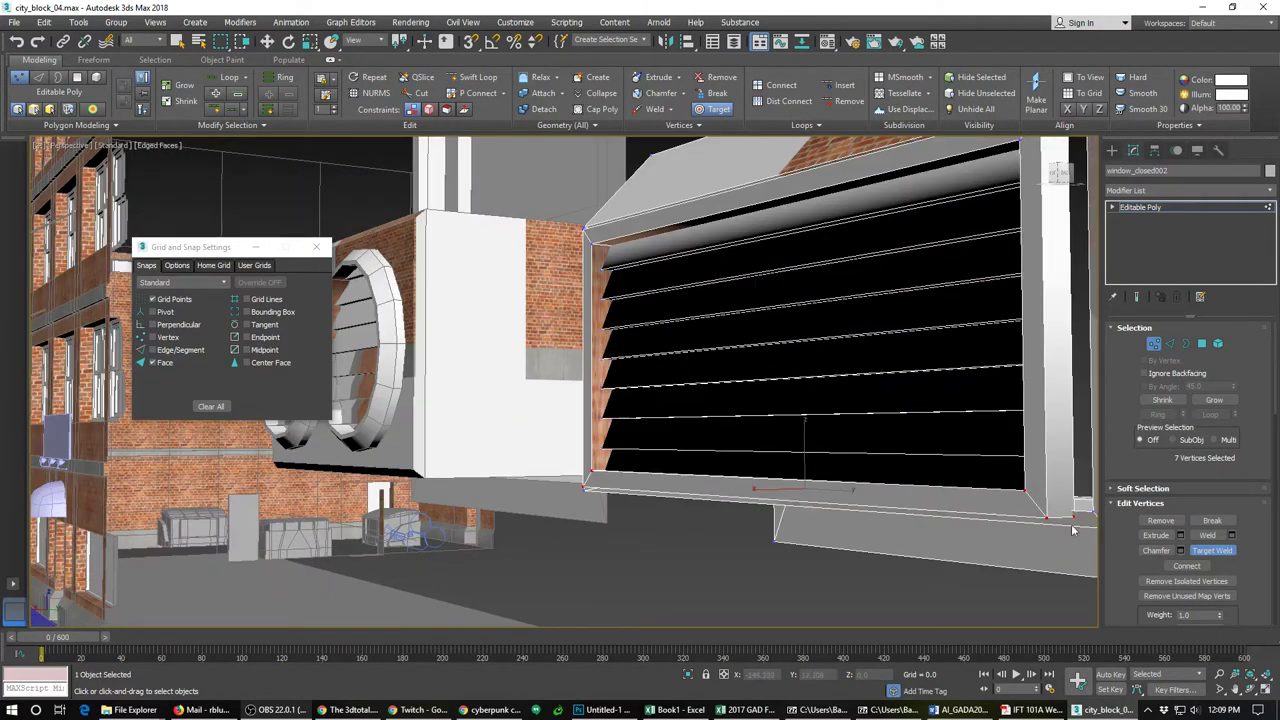
middle_click_drag(1053, 515, 855, 510)
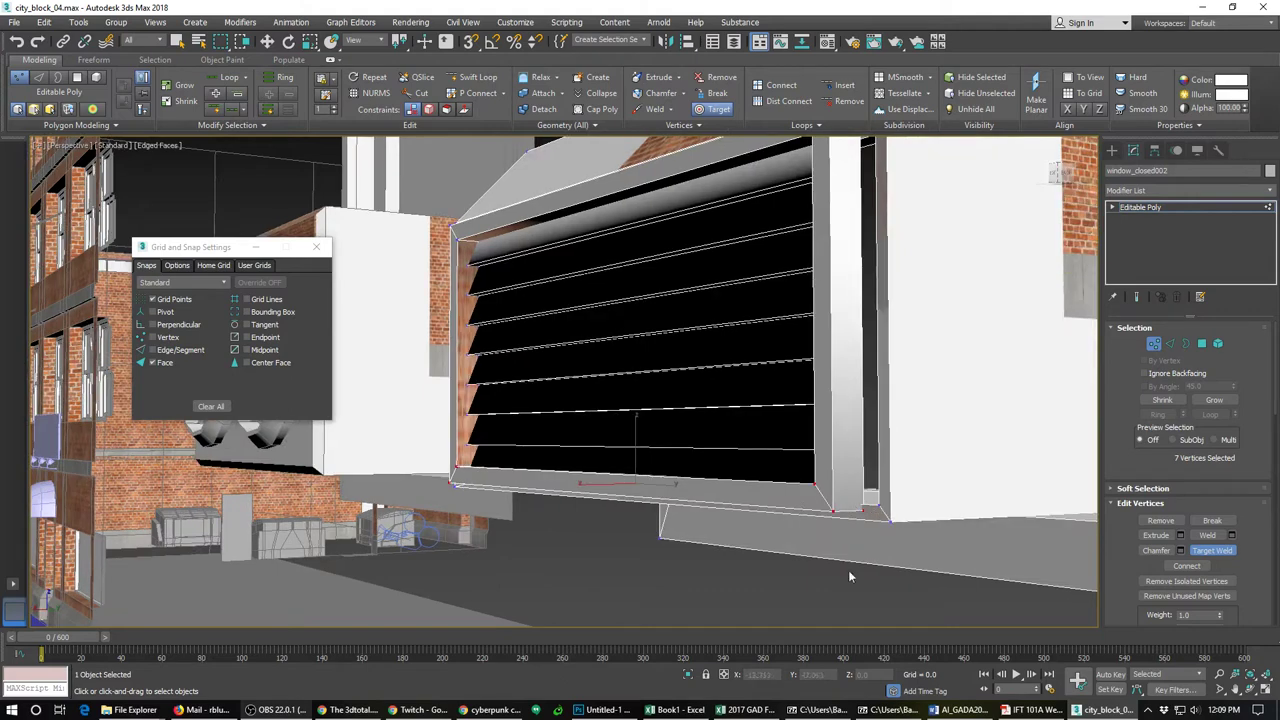
left_click(866, 510)
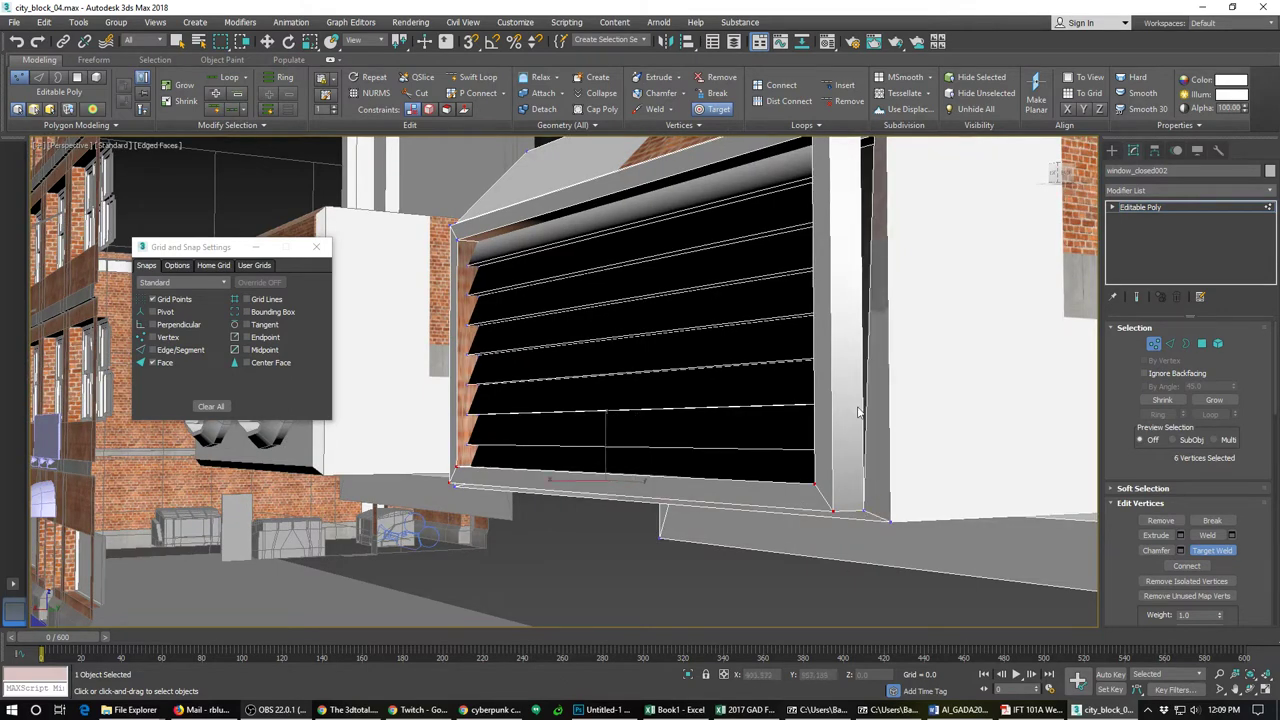
middle_click_drag(860, 411, 810, 629)
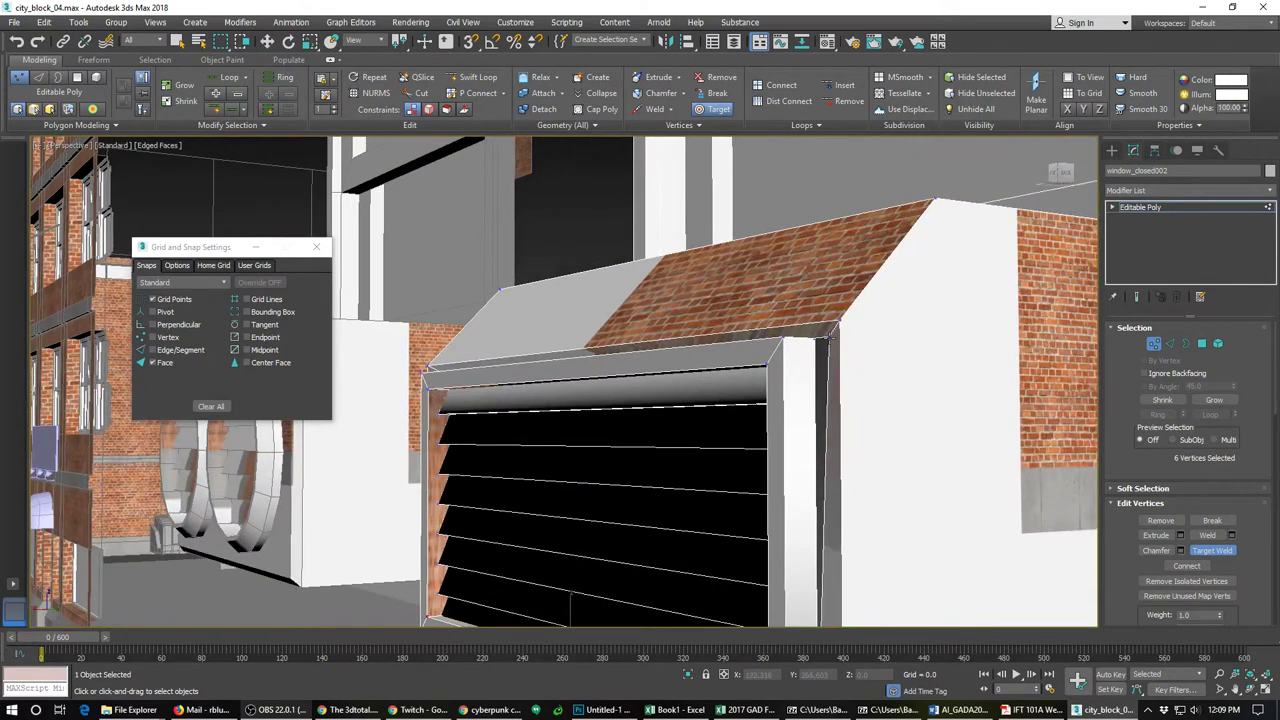
left_click(816, 339)
scroll(689, 436, "down", 3)
middle_click_drag(543, 476, 929, 457, "alt")
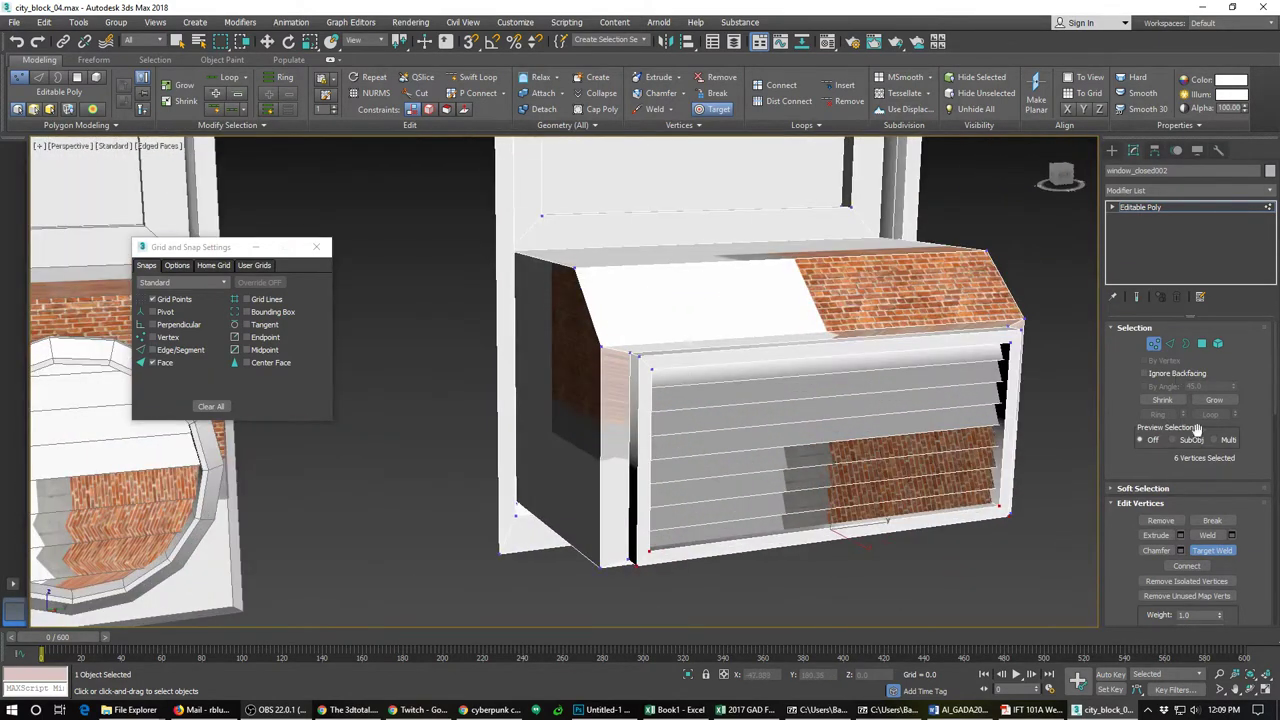
Step: Finish target welding and leave vertex editing on the window with the rectangular vent
key("w")
left_click(1153, 343)
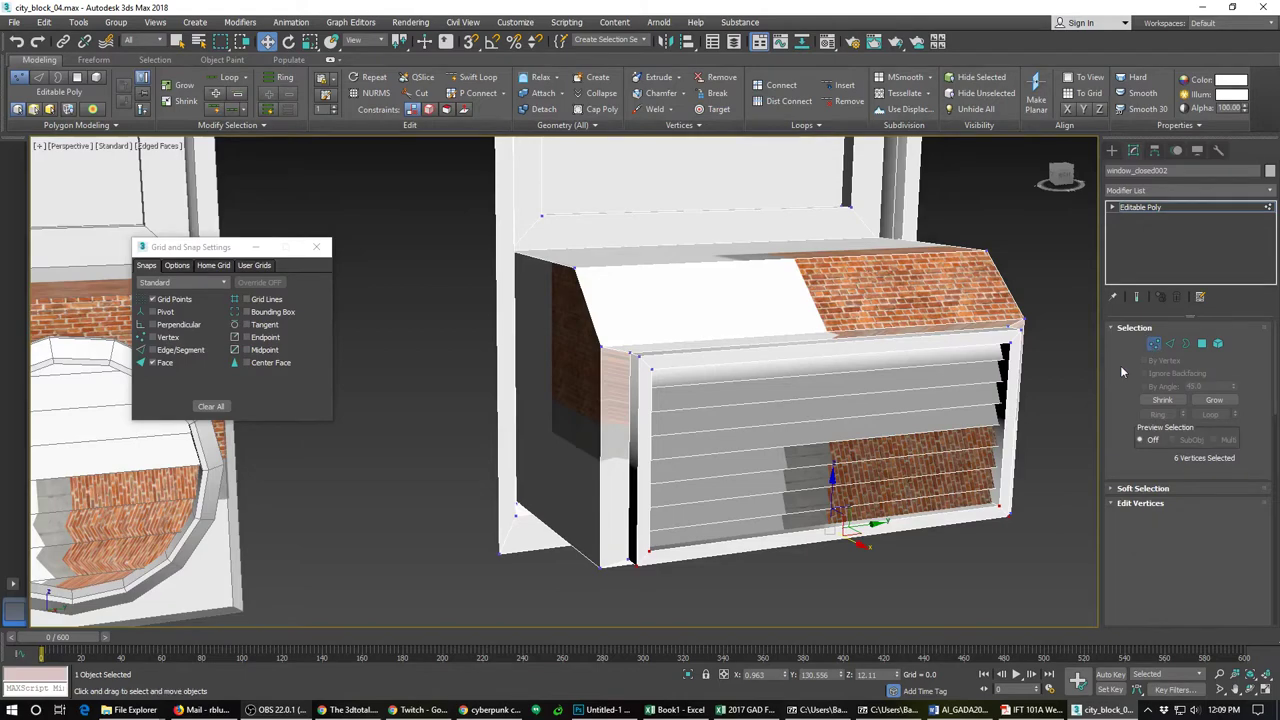
scroll(785, 495, "down", 5)
mouse_move(700, 438)
middle_mouse_down("alt")
mouse_move(760, 440)
mouse_move(708, 429)
middle_mouse_up("alt")
scroll(708, 429, "up", 3)
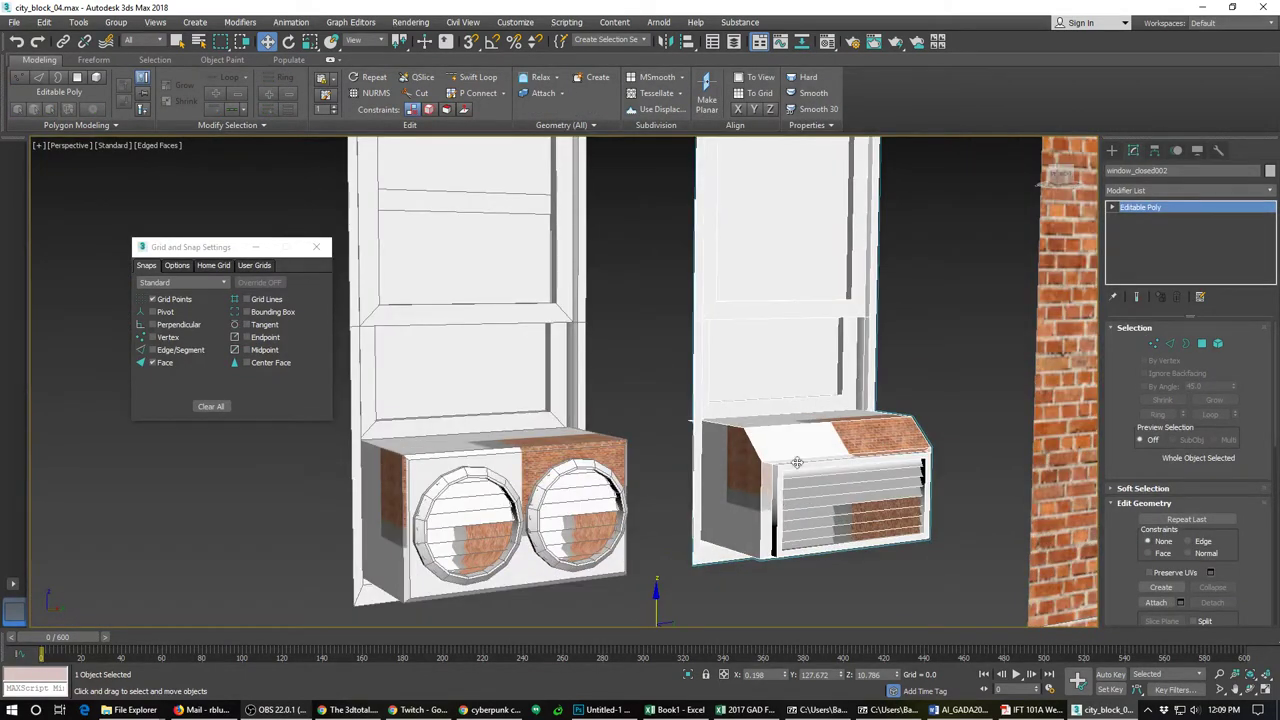
Step: Select both round vent frame elements on the other window and move them out along X, clear of the box
left_click(540, 494)
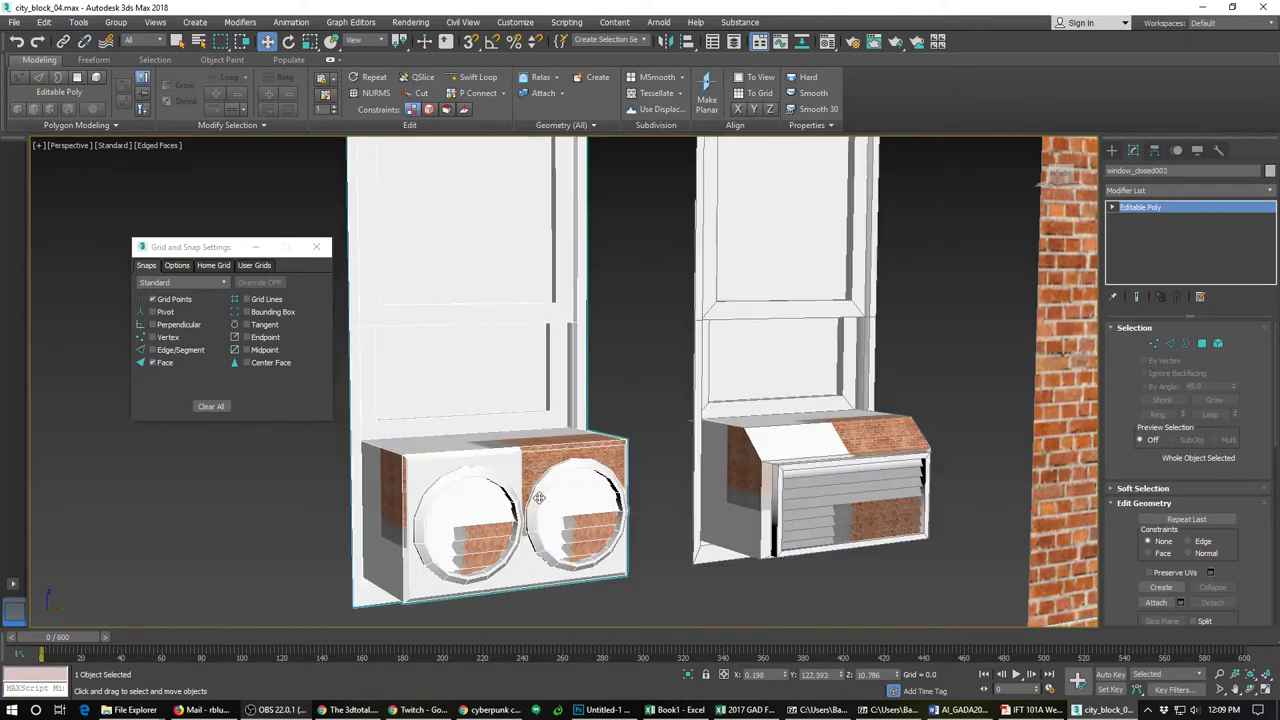
left_click(1217, 344)
left_click(541, 485)
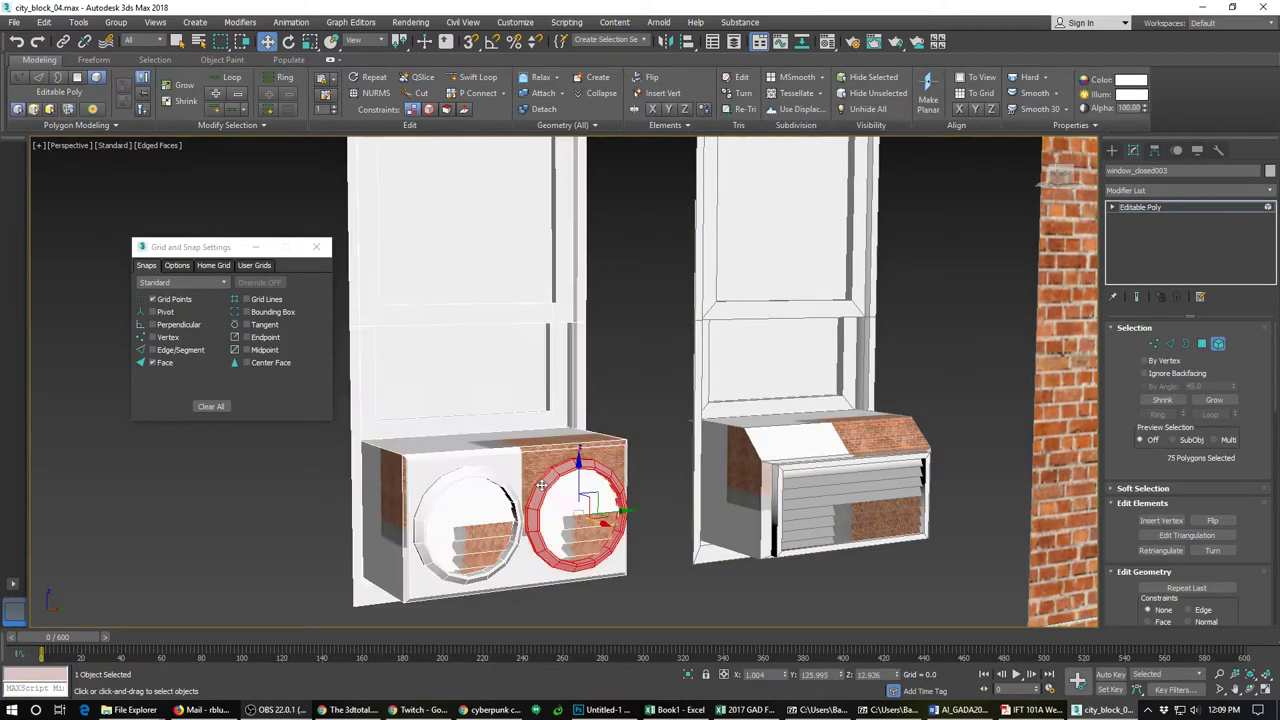
left_click(510, 497, "ctrl")
middle_click_drag(510, 497, 590, 539, "alt")
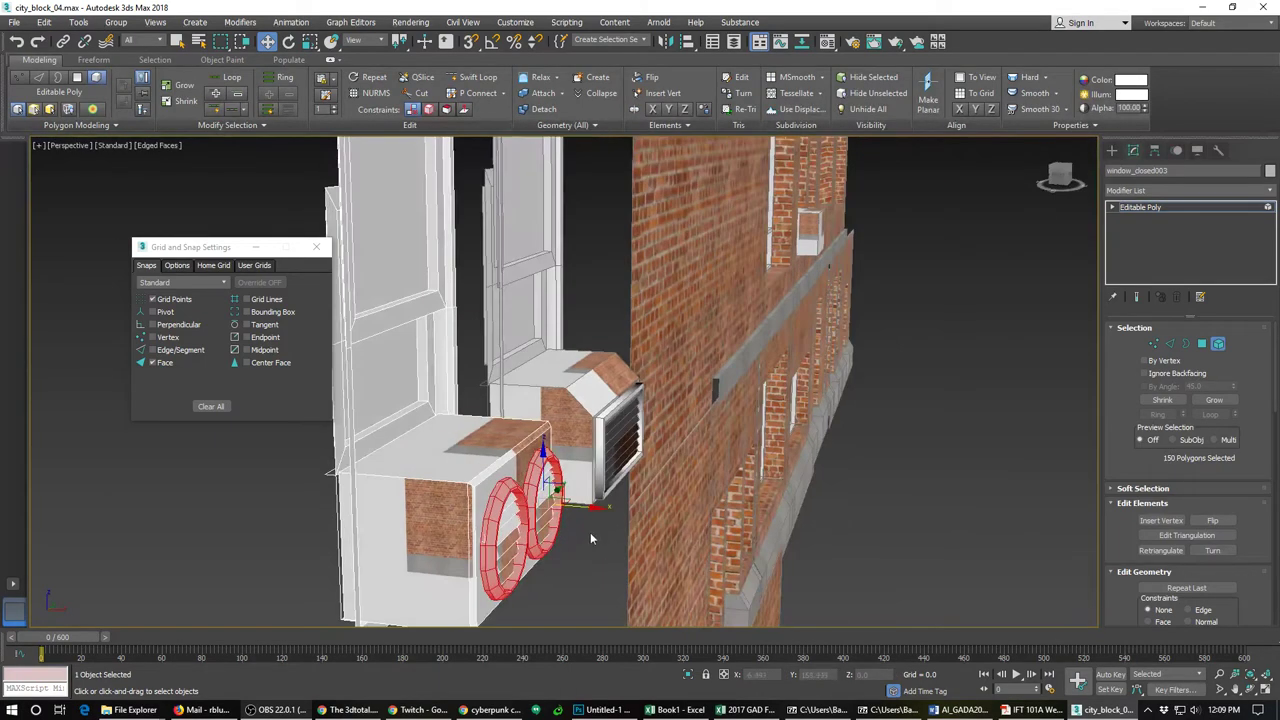
left_click_drag(590, 506, 724, 519)
middle_click_drag(548, 556, 656, 556, "alt")
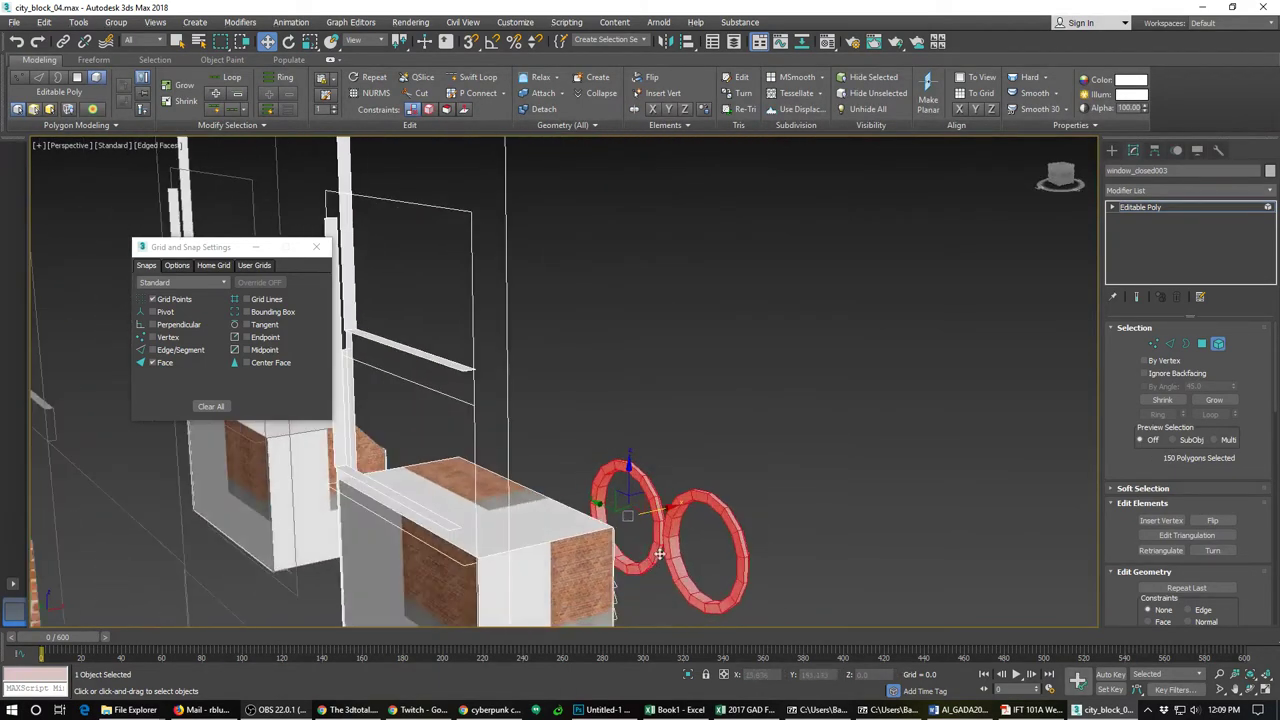
Step: Delete the loop of back-facing polygons from each of the two round vent frames
left_click(733, 527)
key("4")
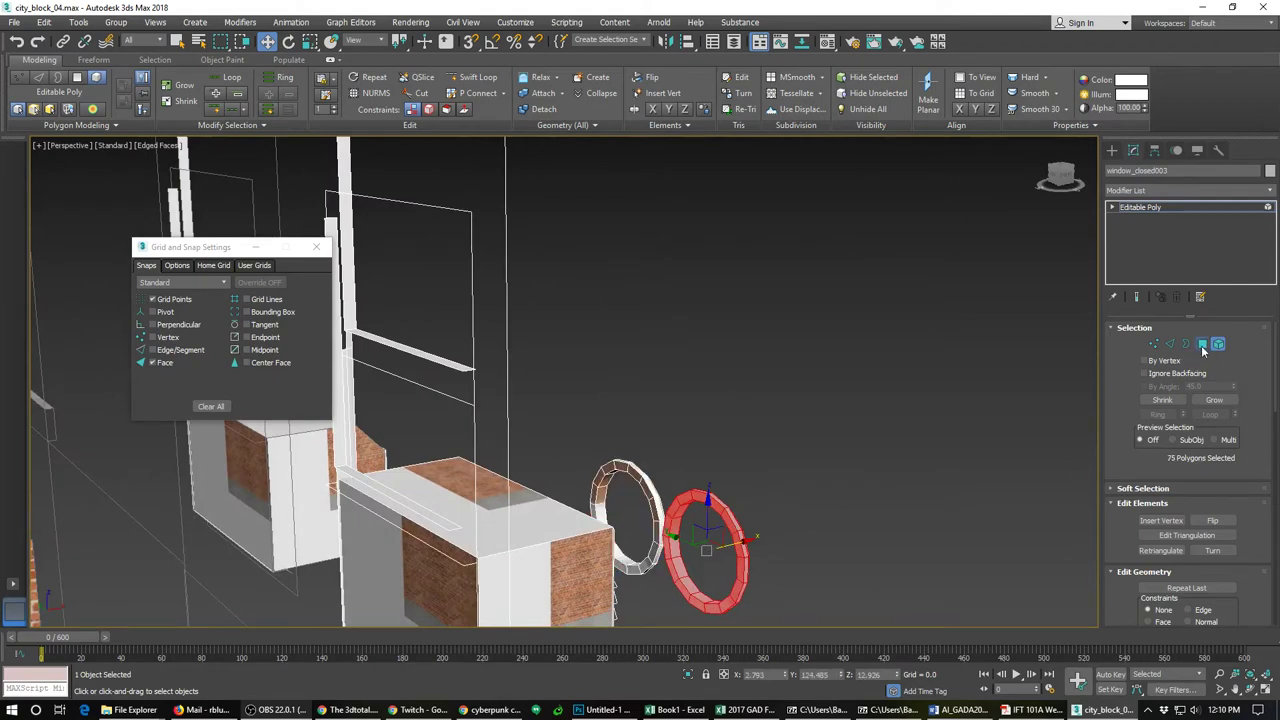
left_click(733, 527)
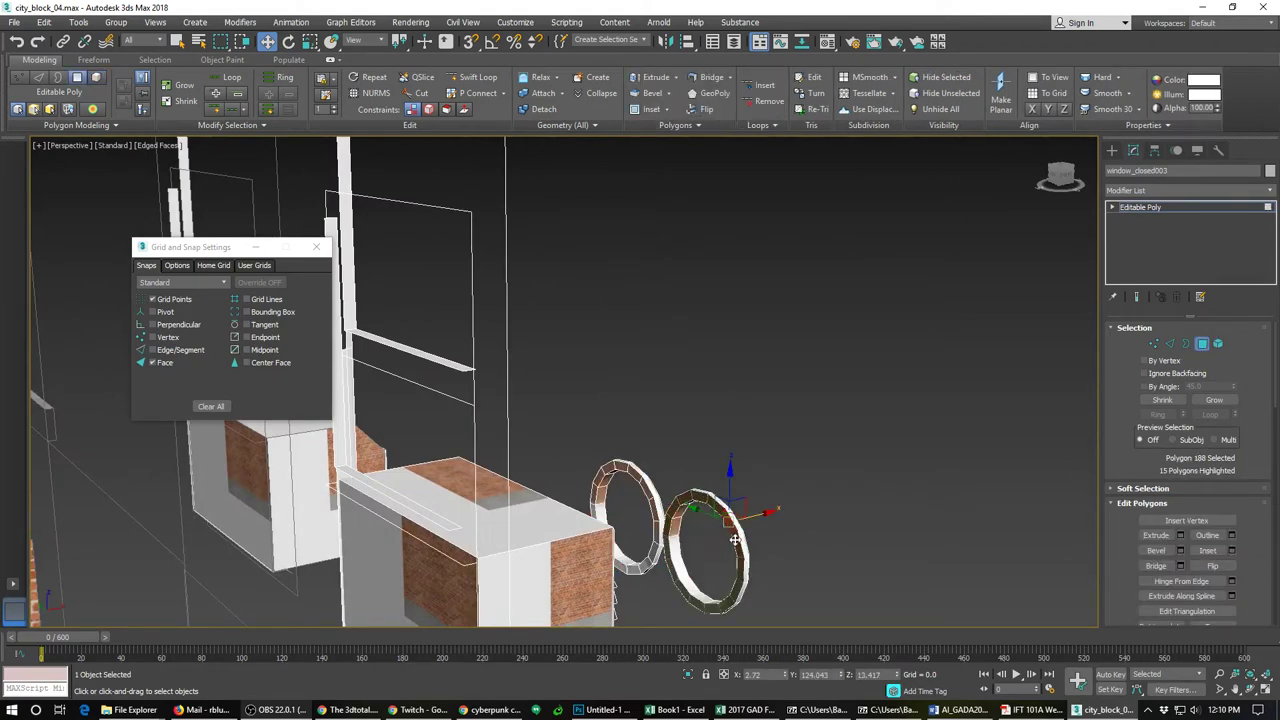
left_click(737, 540, "shift")
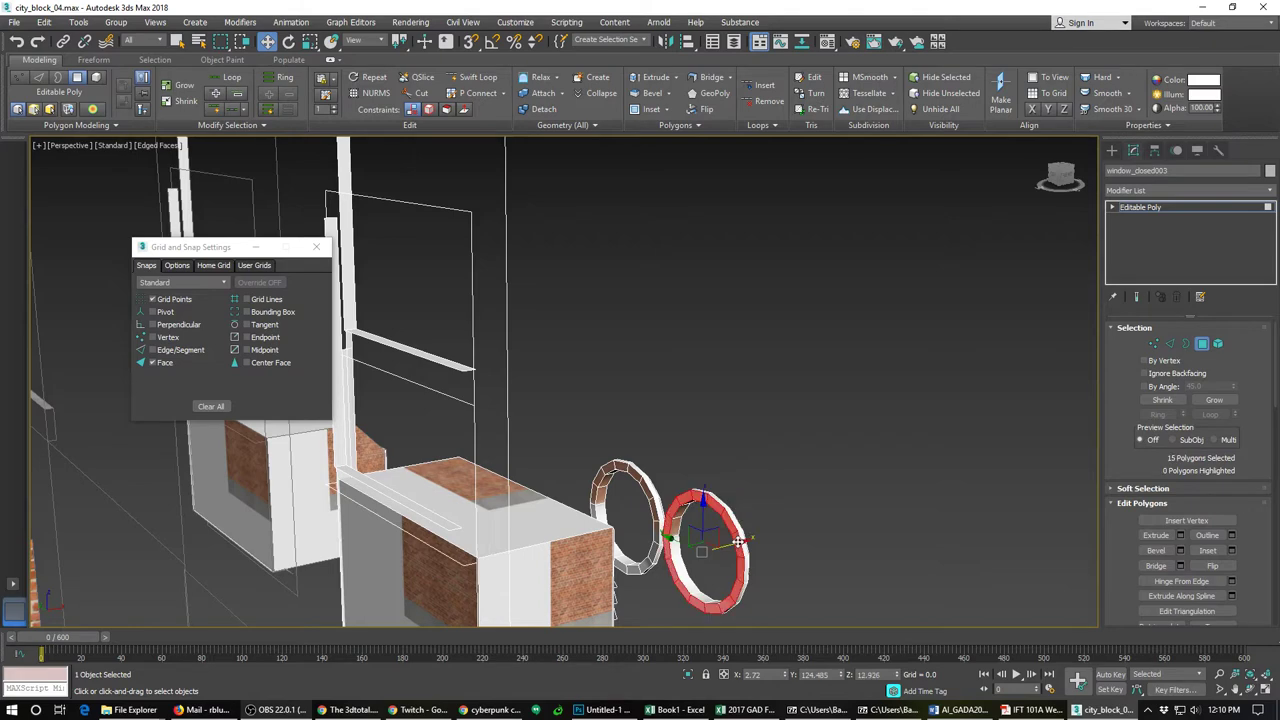
left_click(666, 535)
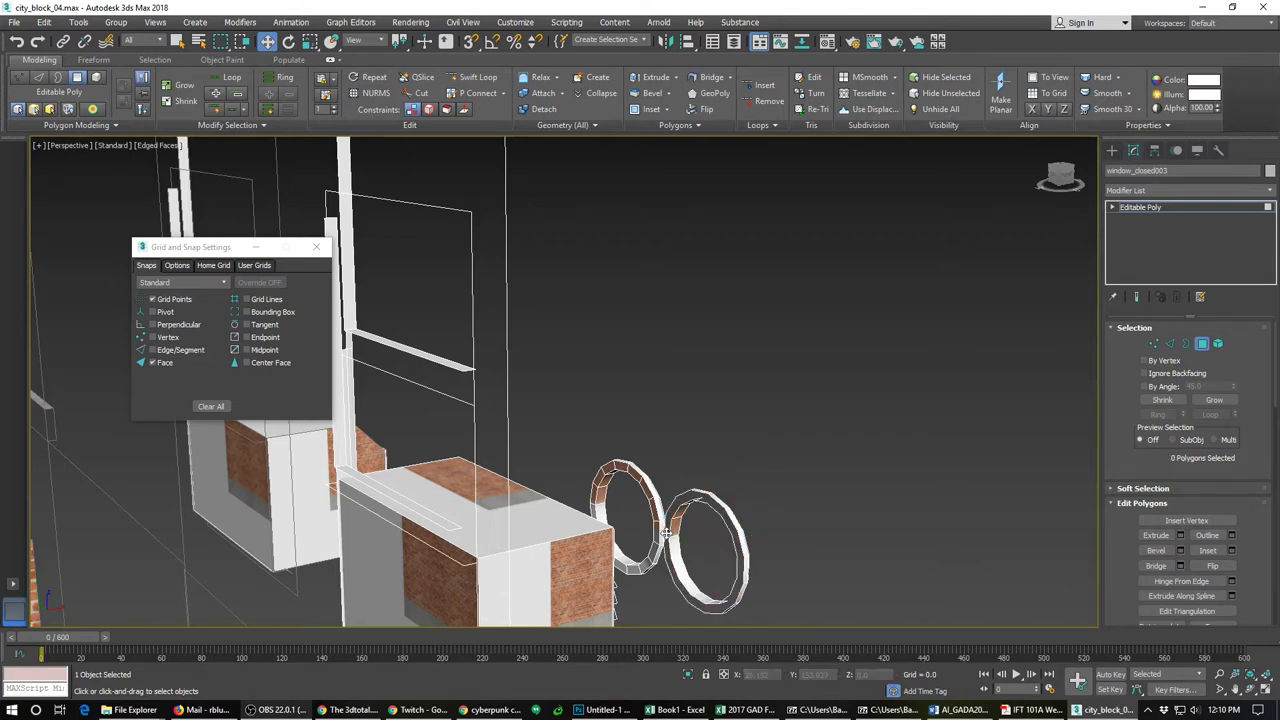
left_click(652, 505)
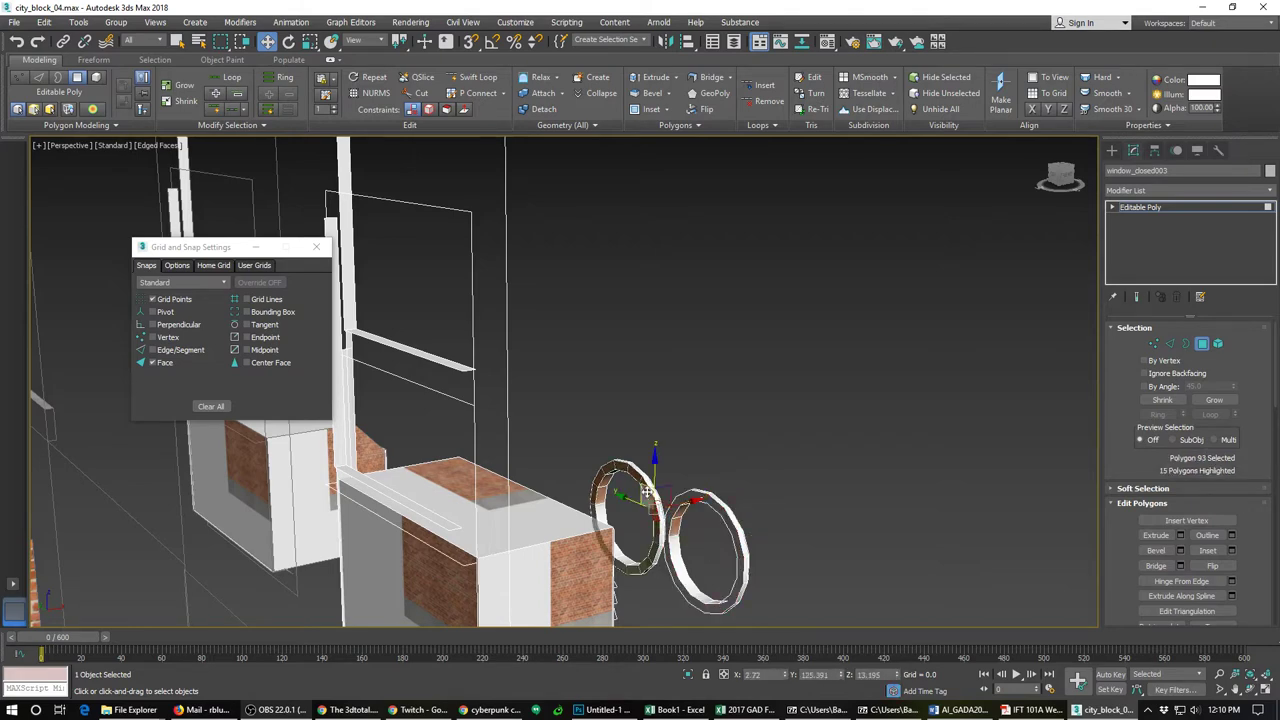
left_click(647, 492, "shift")
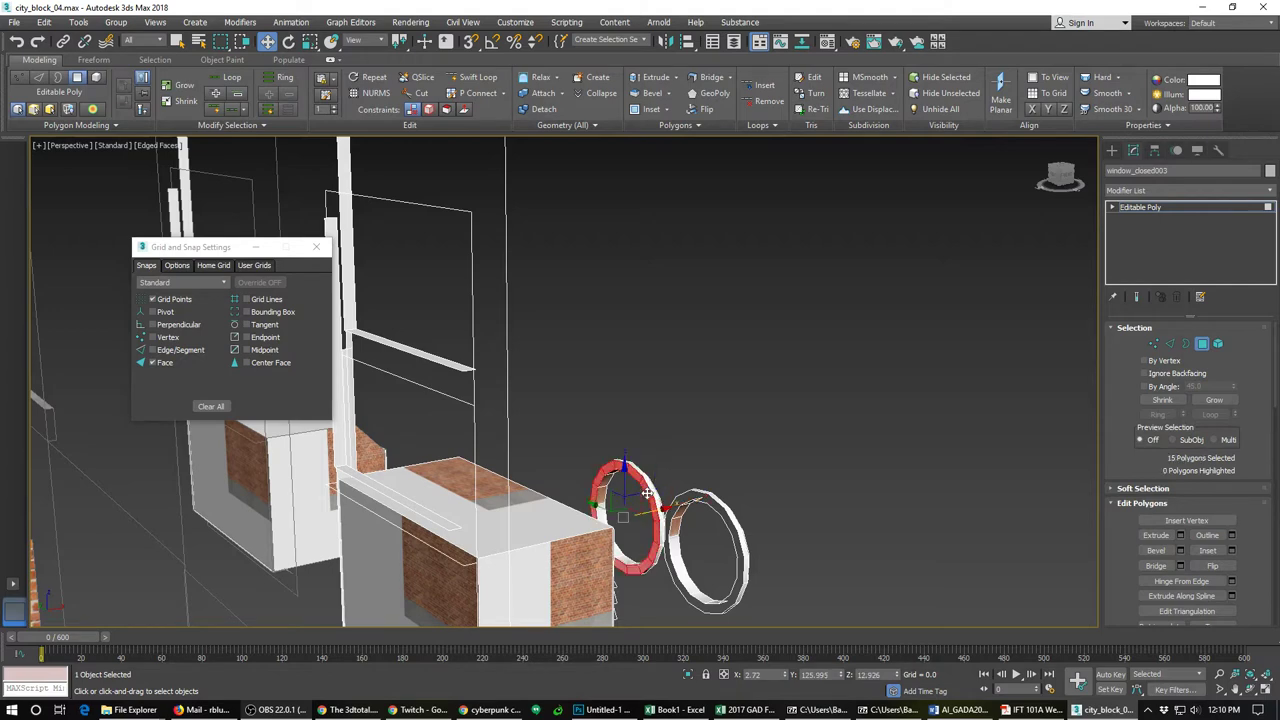
key("ctrl+d")
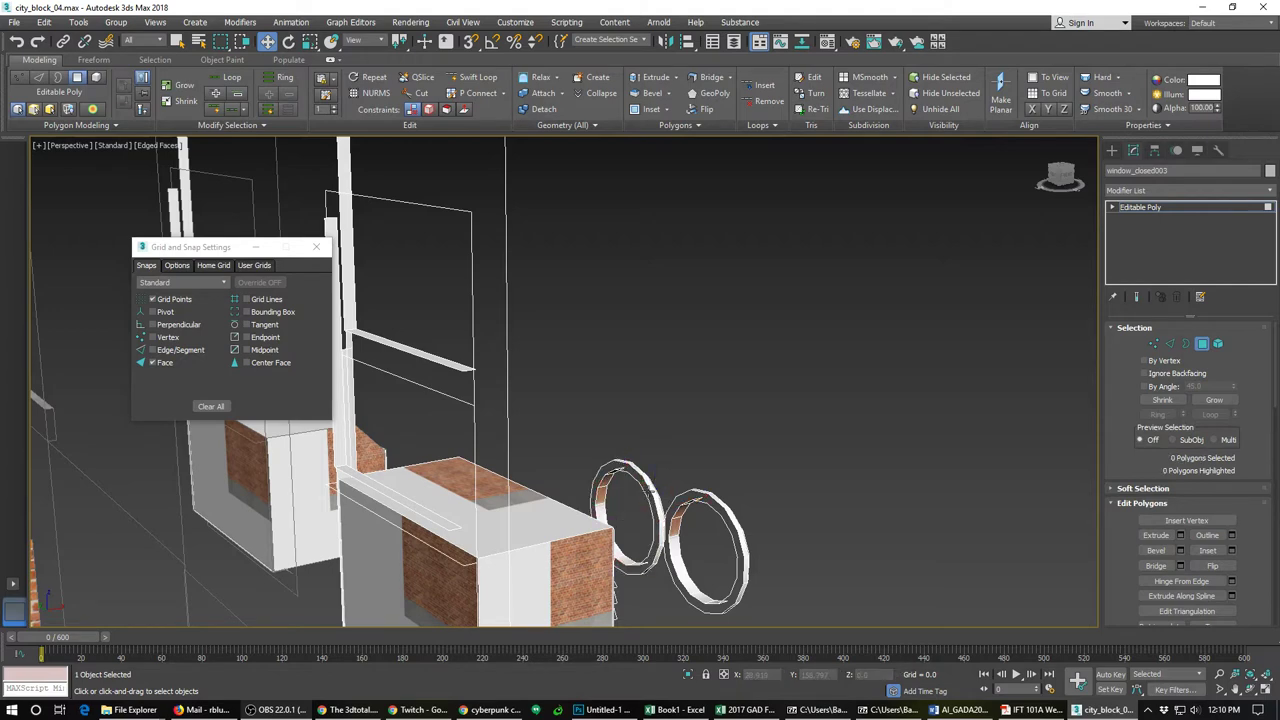
Step: Select both round frame elements again and move them back along X against the front of the box
left_click(1218, 343)
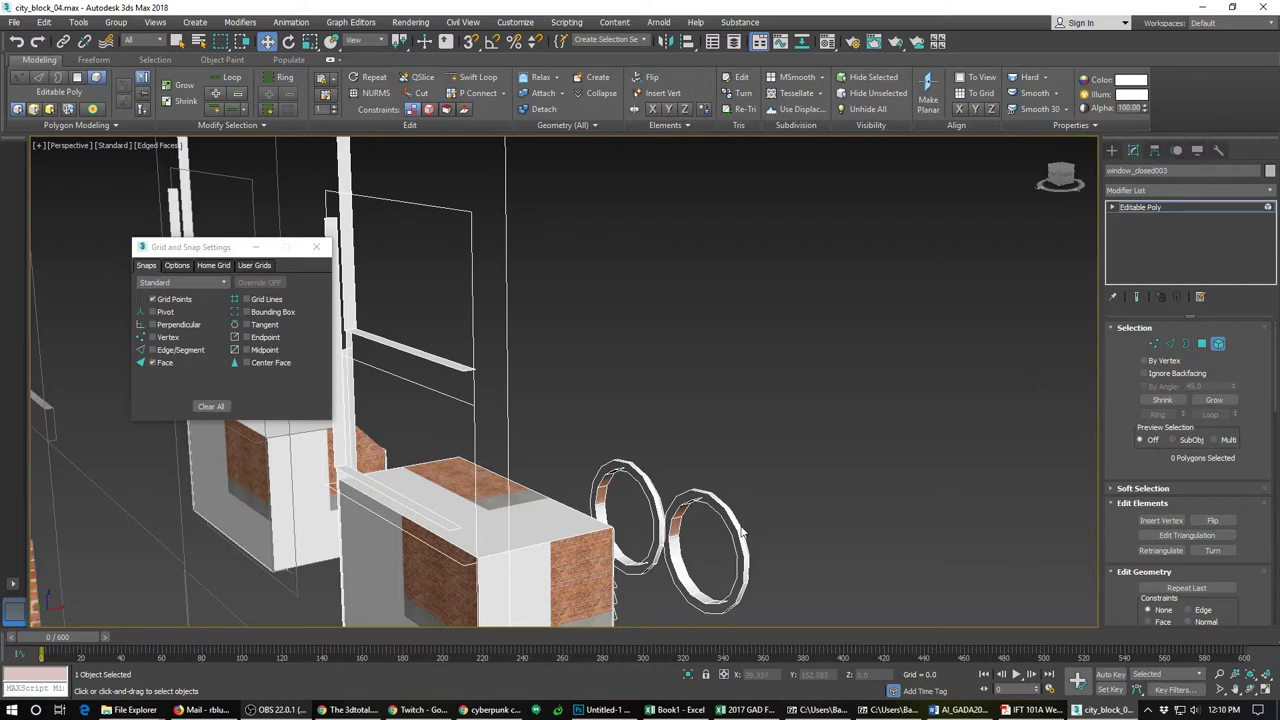
scroll(623, 550, "up", 6)
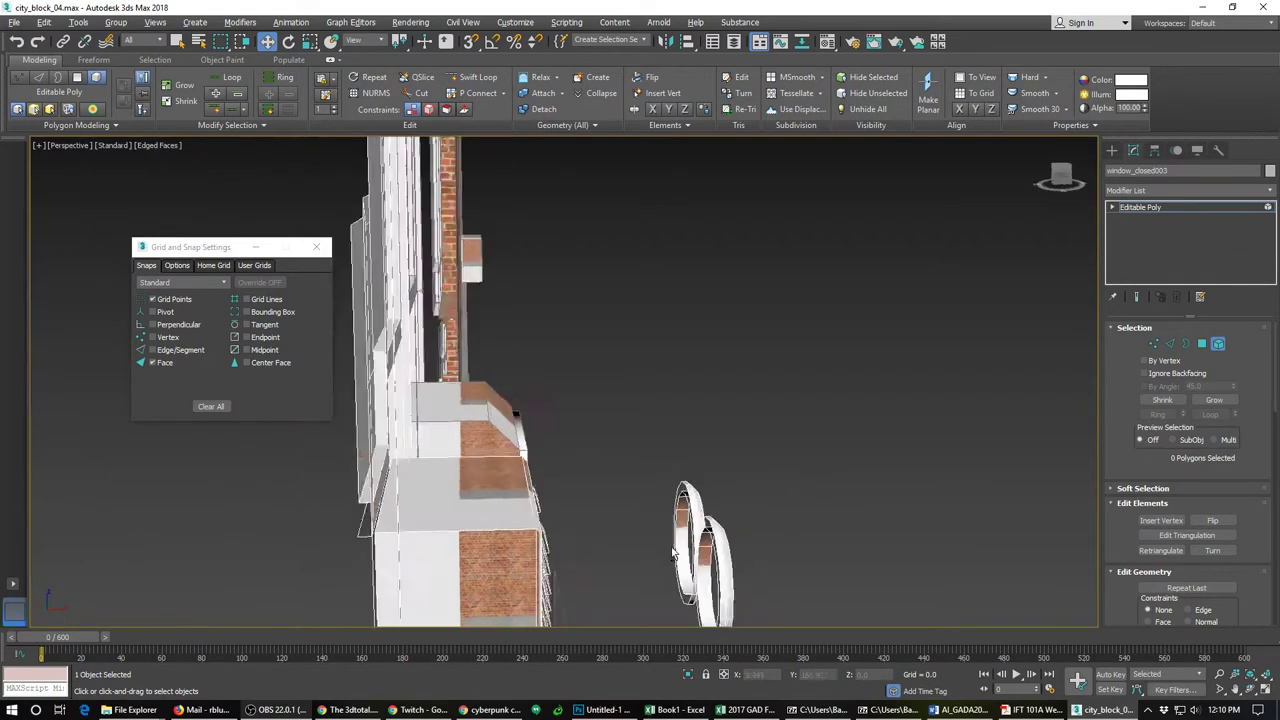
left_click(655, 556)
left_click(698, 542, "ctrl")
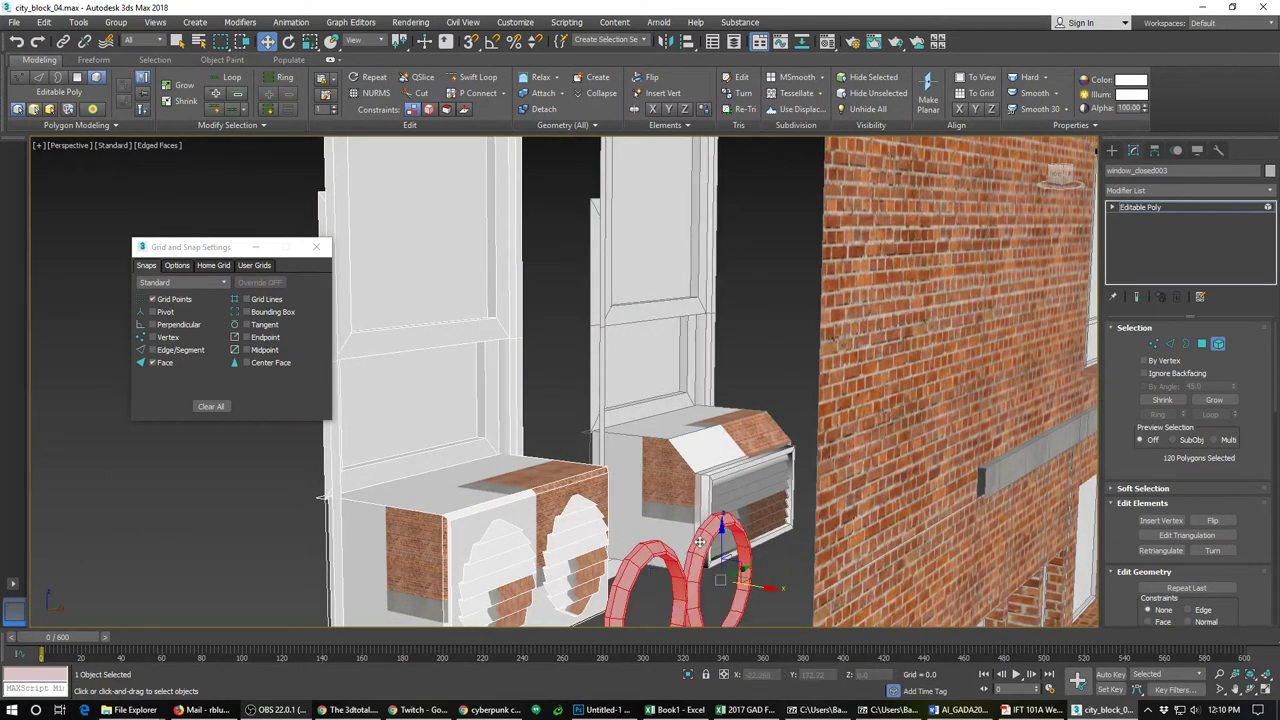
left_click_drag(760, 586, 620, 548)
mouse_move(621, 548)
middle_mouse_down("alt")
mouse_move(580, 525)
mouse_move(602, 531)
middle_mouse_up("alt")
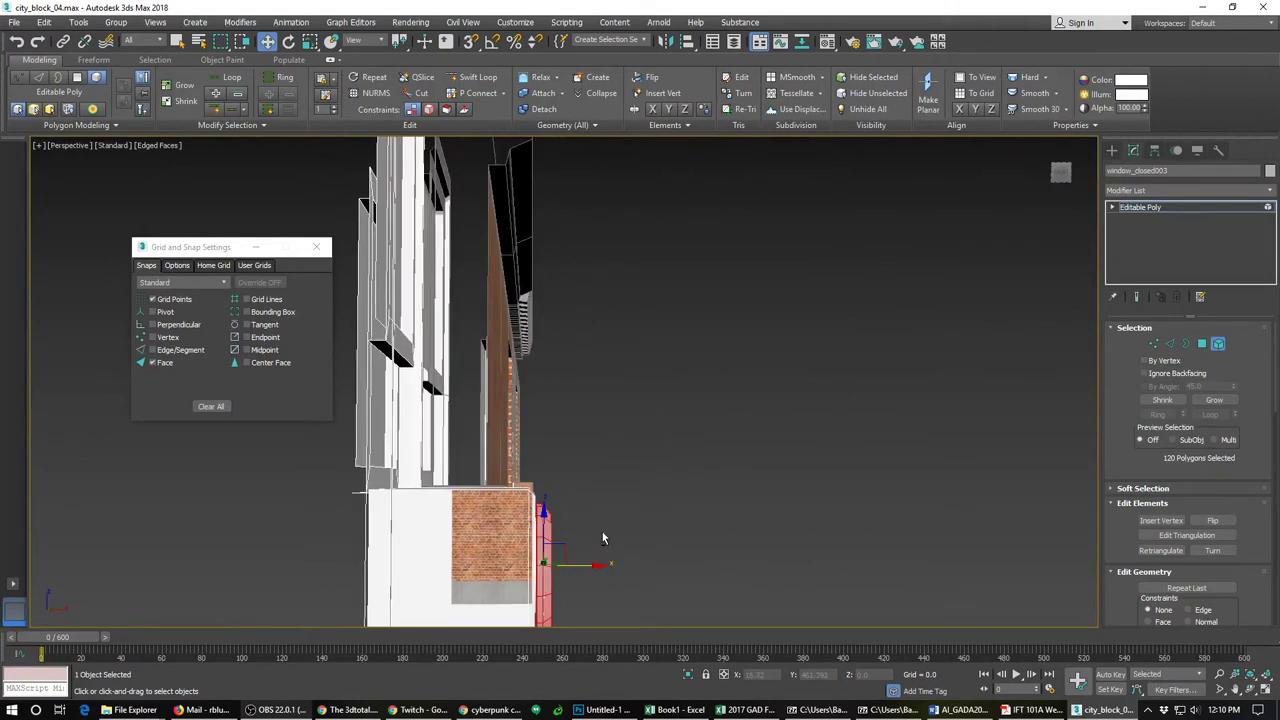
left_click_drag(578, 567, 577, 567)
Step: Move the slat elements of both round vents slightly back along X within their frames, then leave element editing
mouse_move(601, 585)
middle_mouse_down("alt")
mouse_move(519, 585)
mouse_move(616, 585)
middle_mouse_up("alt")
left_click(573, 573)
left_click(498, 581, "ctrl")
left_click_drag(604, 569, 599, 567)
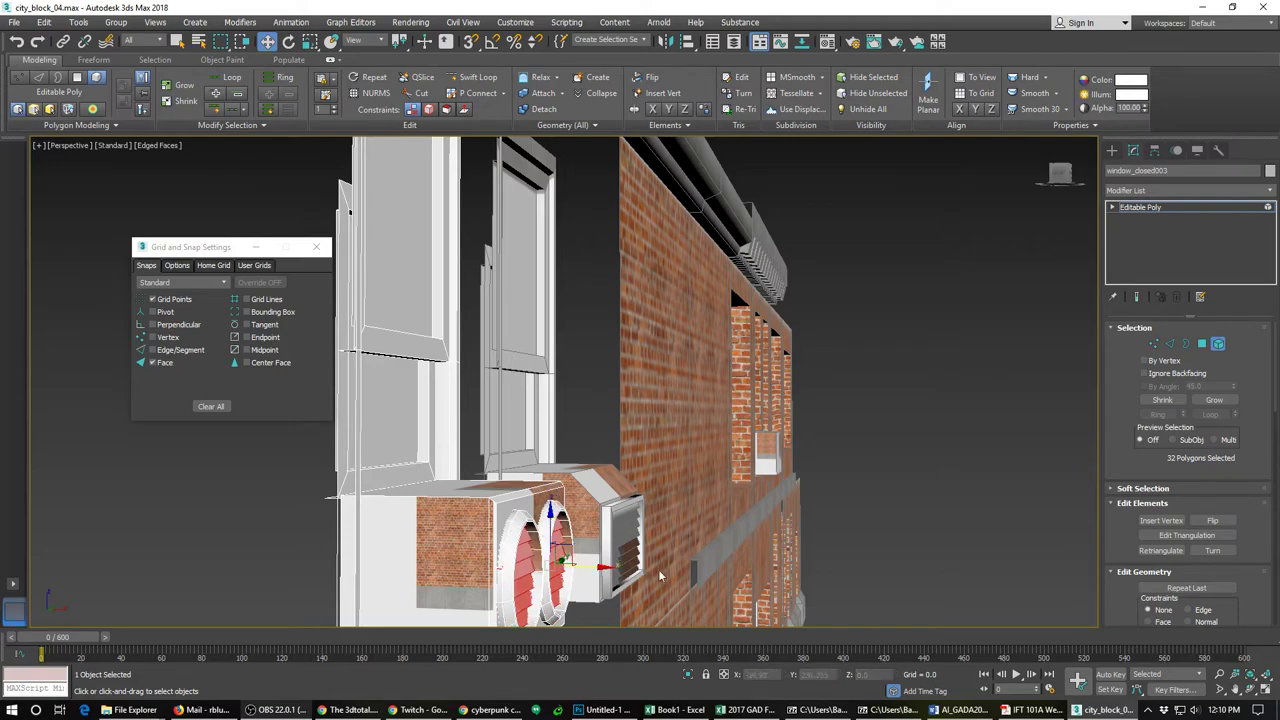
middle_click_drag(667, 570, 555, 580, "alt")
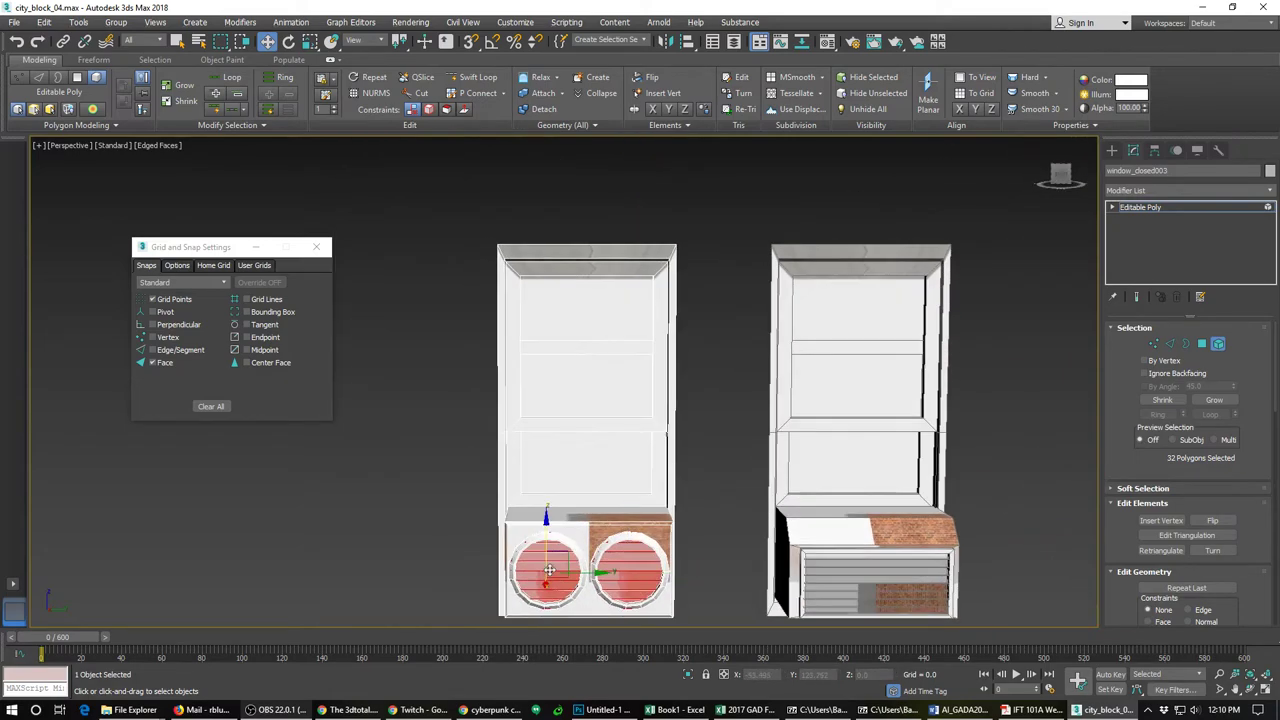
scroll(528, 571, "up", 2)
left_click(1218, 344)
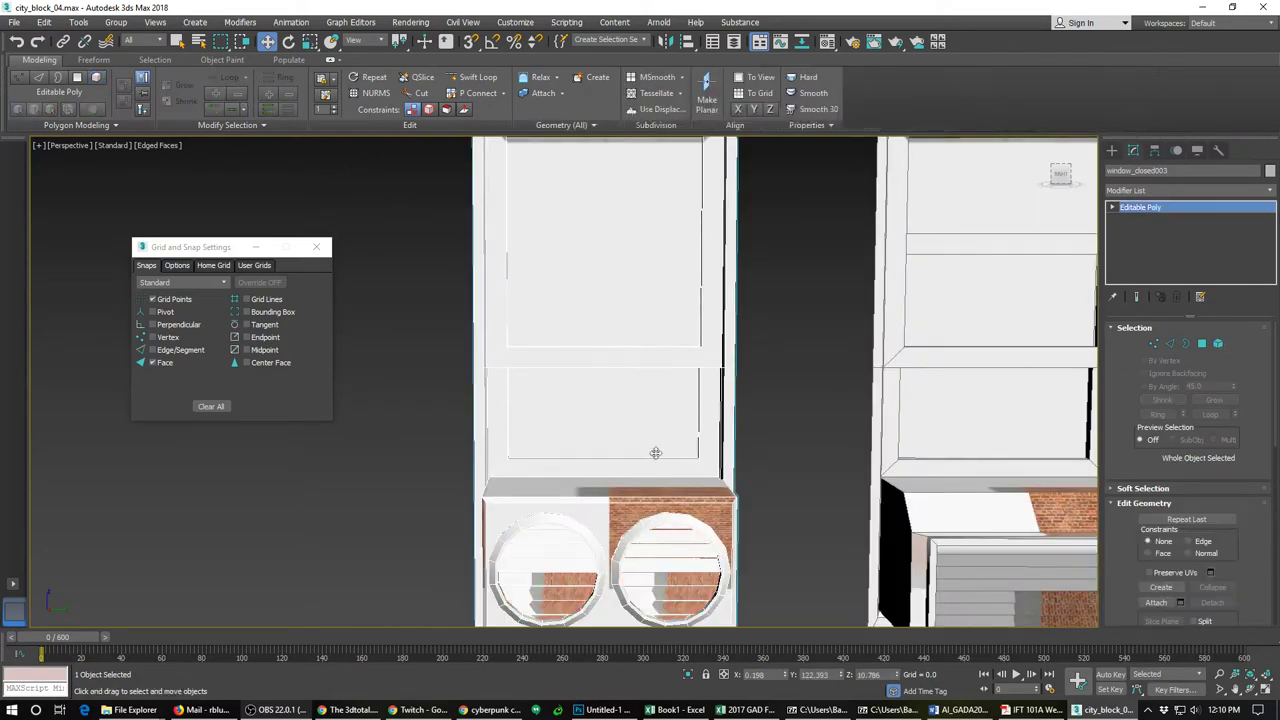
Step: Select the top-floor wall section with two windows, second from the right end of the brick building
scroll(580, 505, "down", 6)
middle_click_drag(580, 508, 793, 529)
scroll(790, 535, "down", 2)
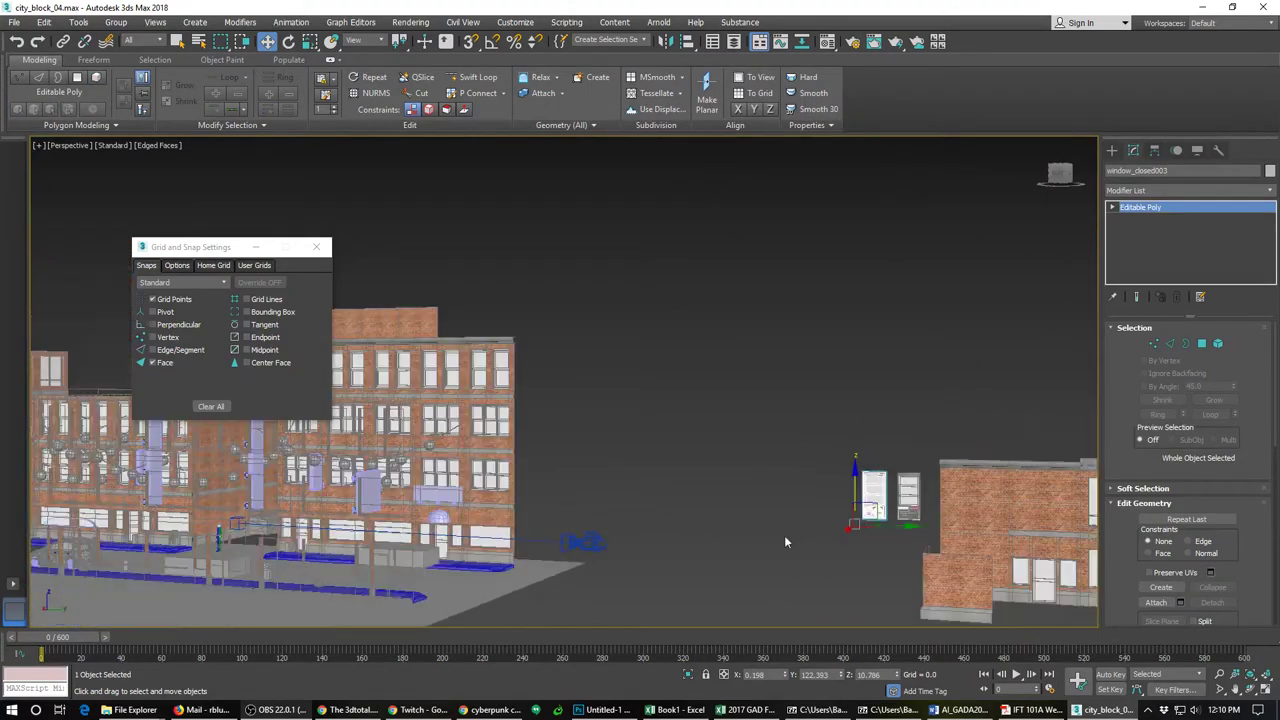
scroll(634, 517, "up", 4)
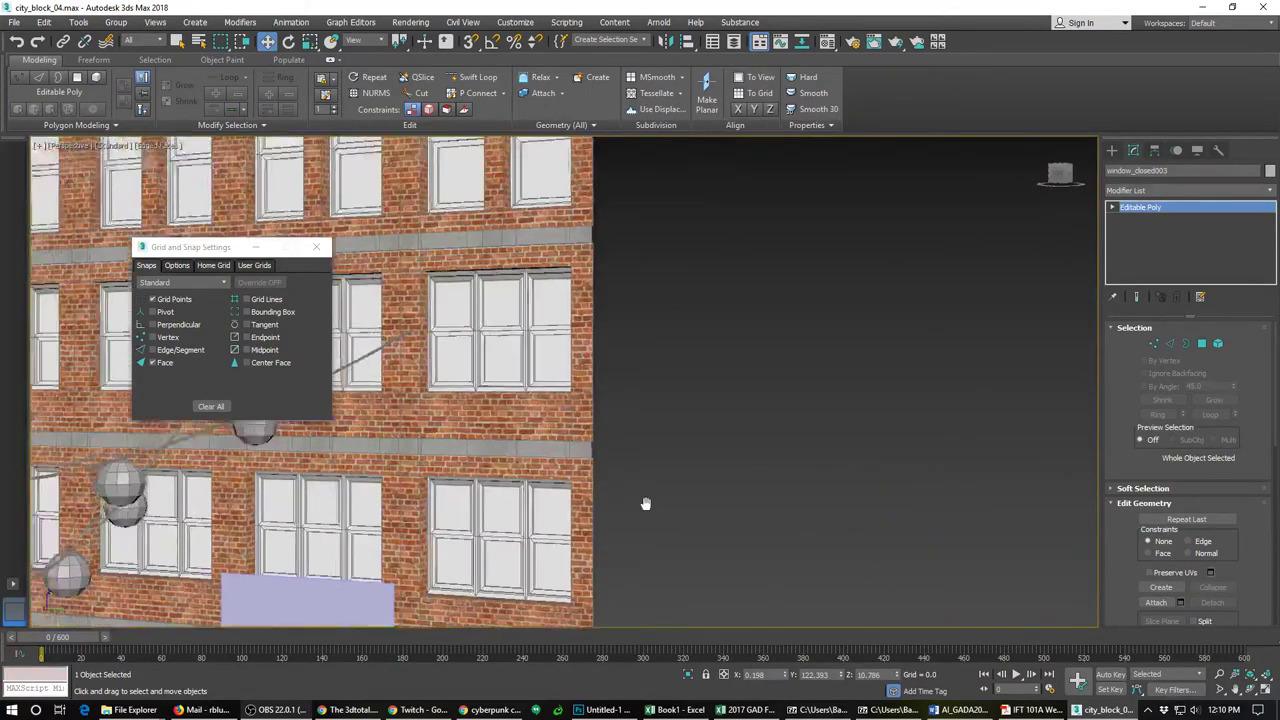
scroll(738, 535, "down", 2)
scroll(738, 535, "up", 2)
scroll(521, 508, "down", 2)
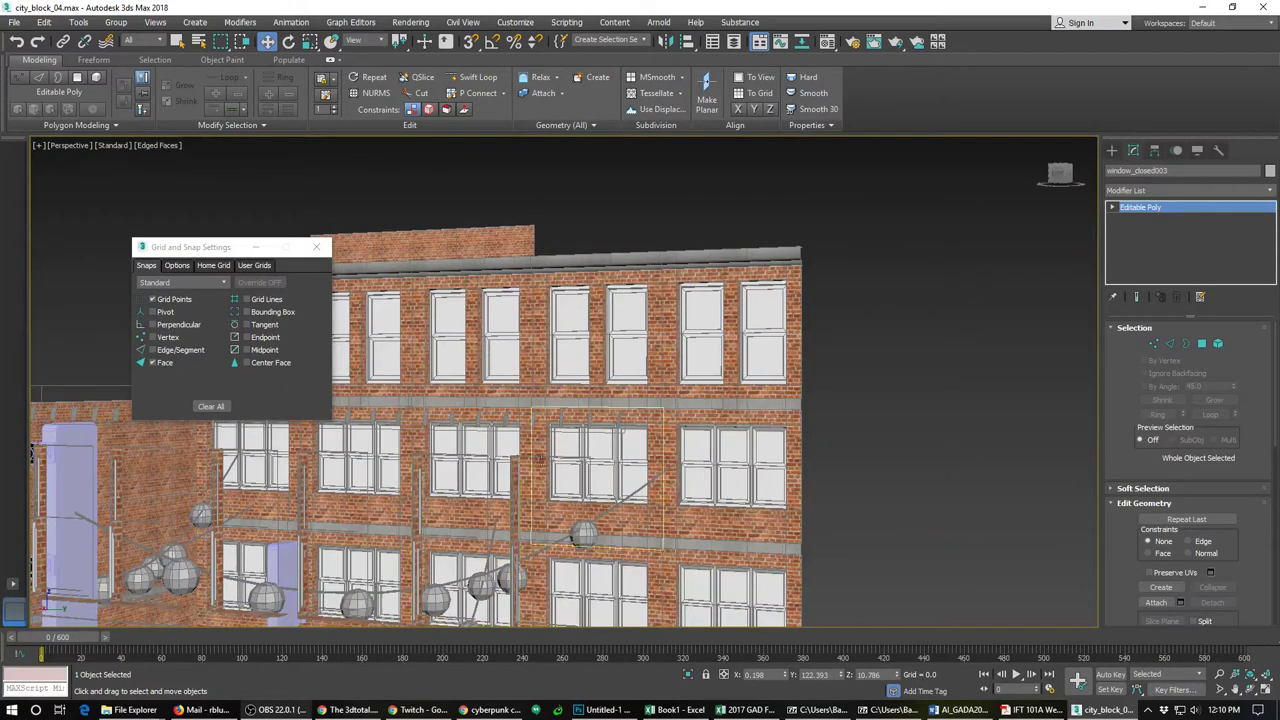
left_click(585, 354)
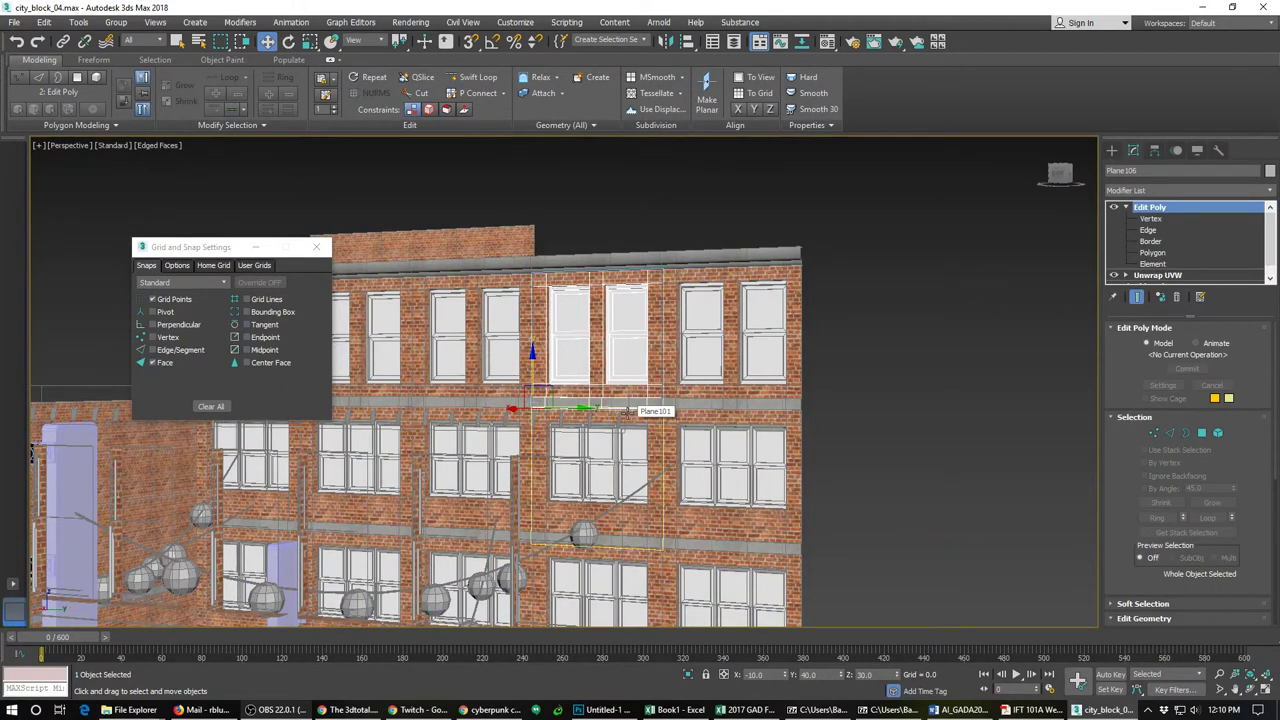
Step: Try deleting the left window element from the selected wall section, and undo the deletion
scroll(592, 385, "down", 4)
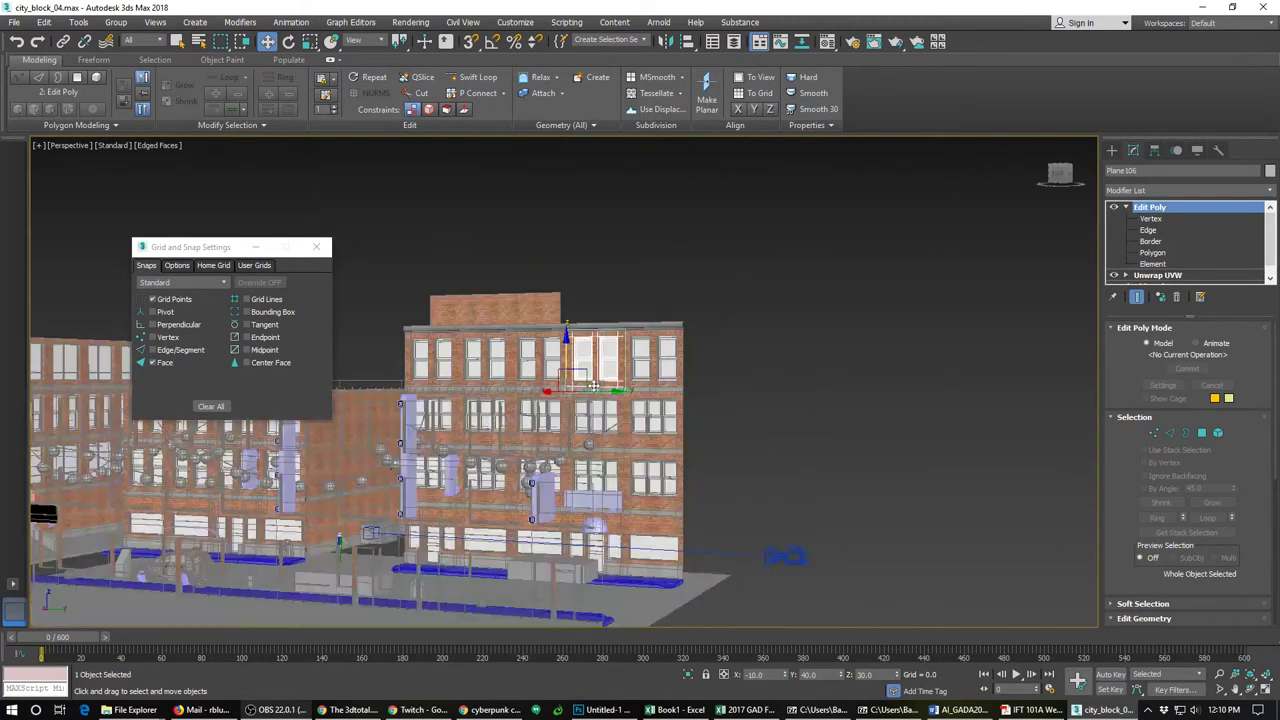
middle_click_drag(606, 463, 641, 478, "alt")
key("shift+z")
key("shift+z")
key("shift+z")
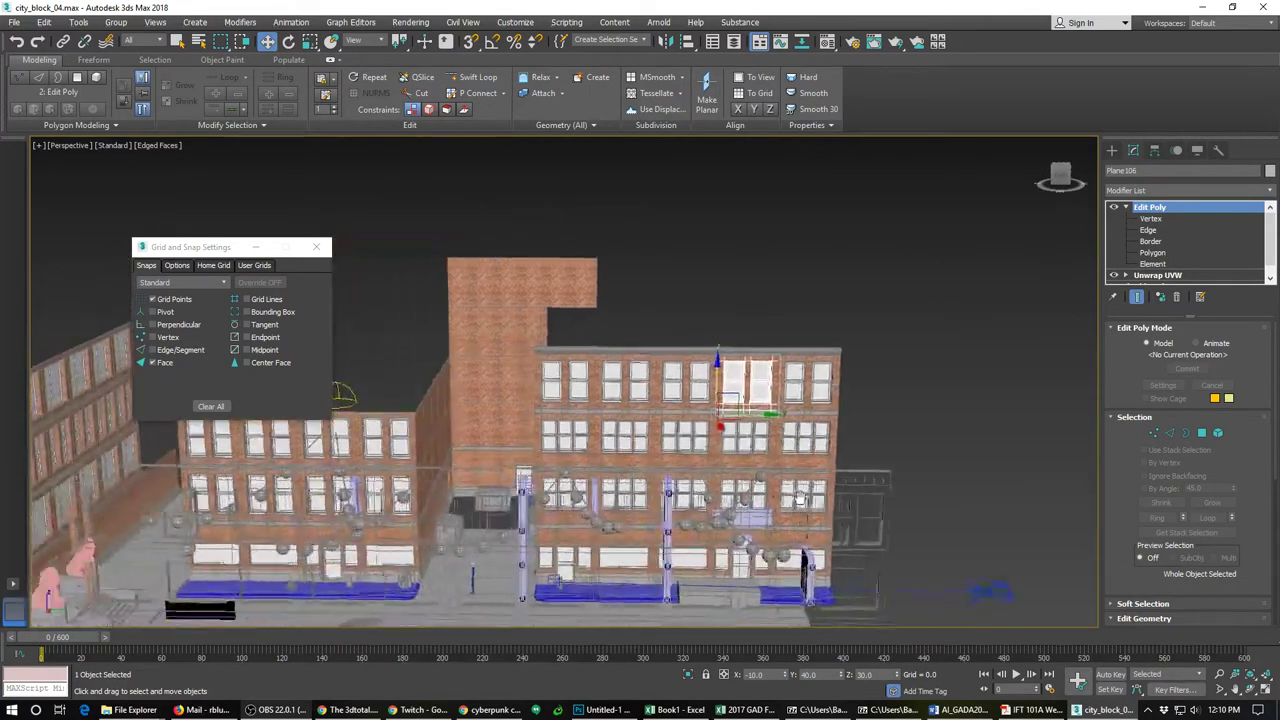
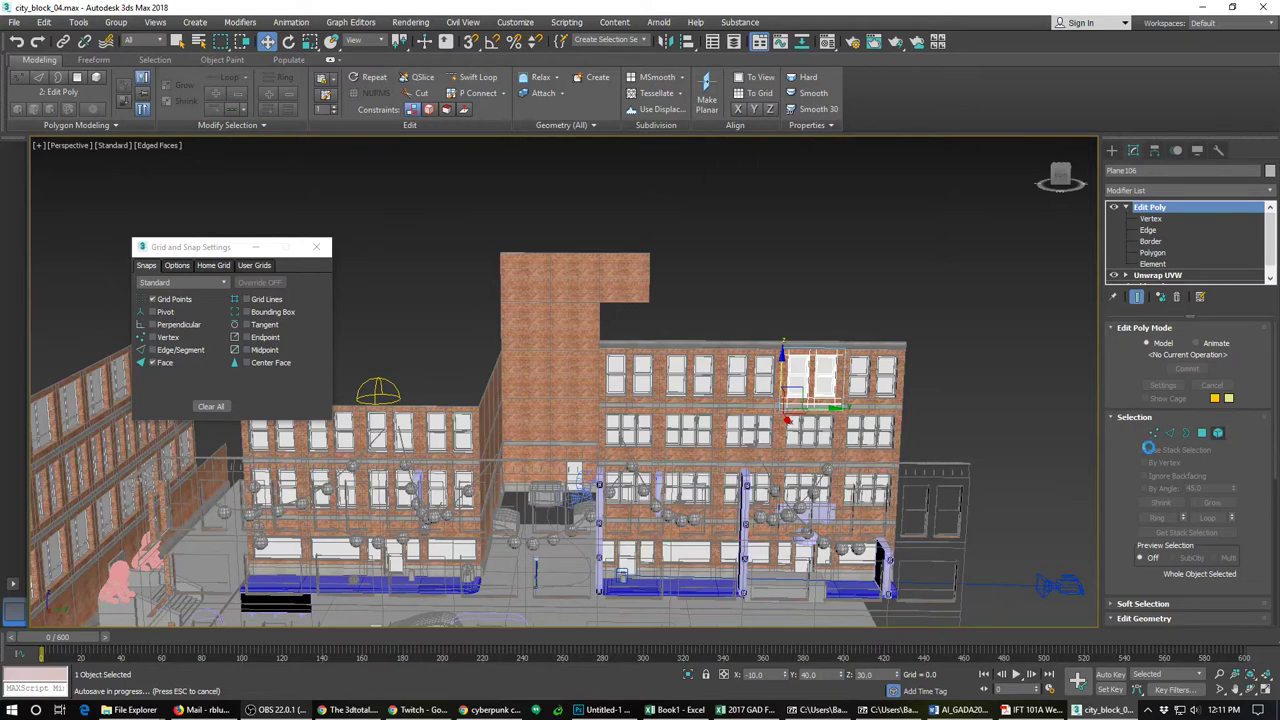
left_click(1219, 435)
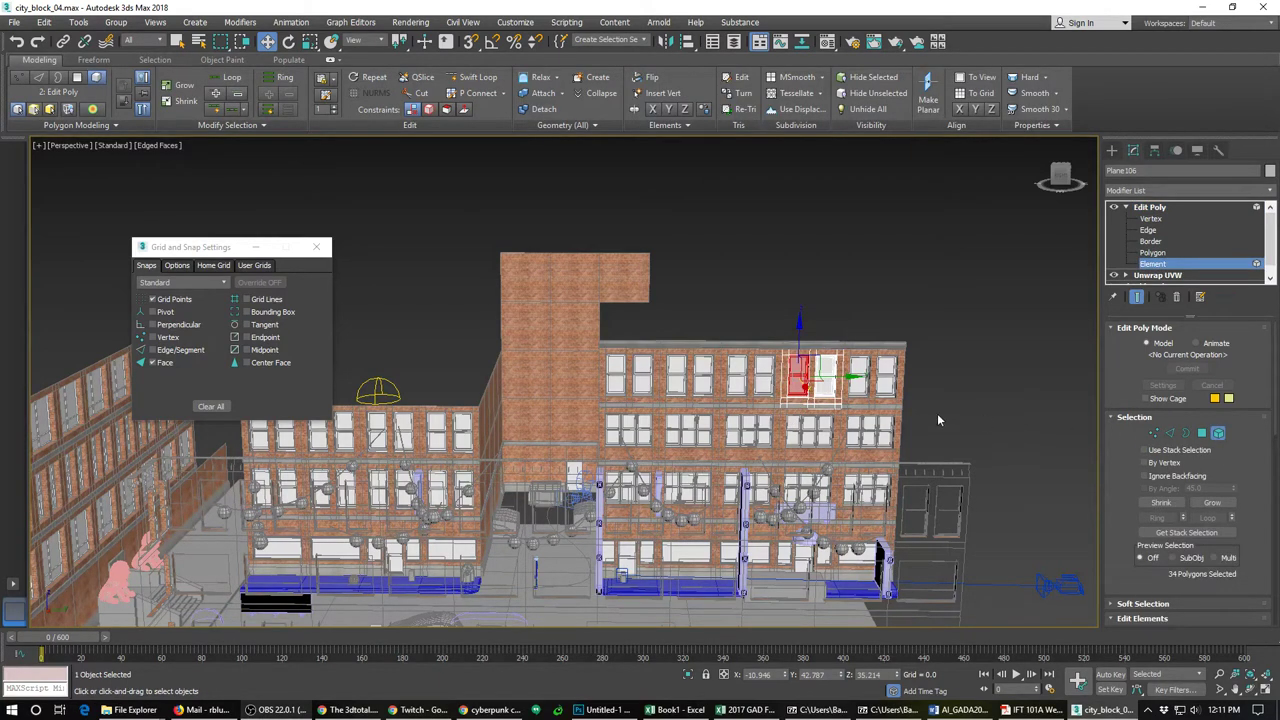
key("Delete")
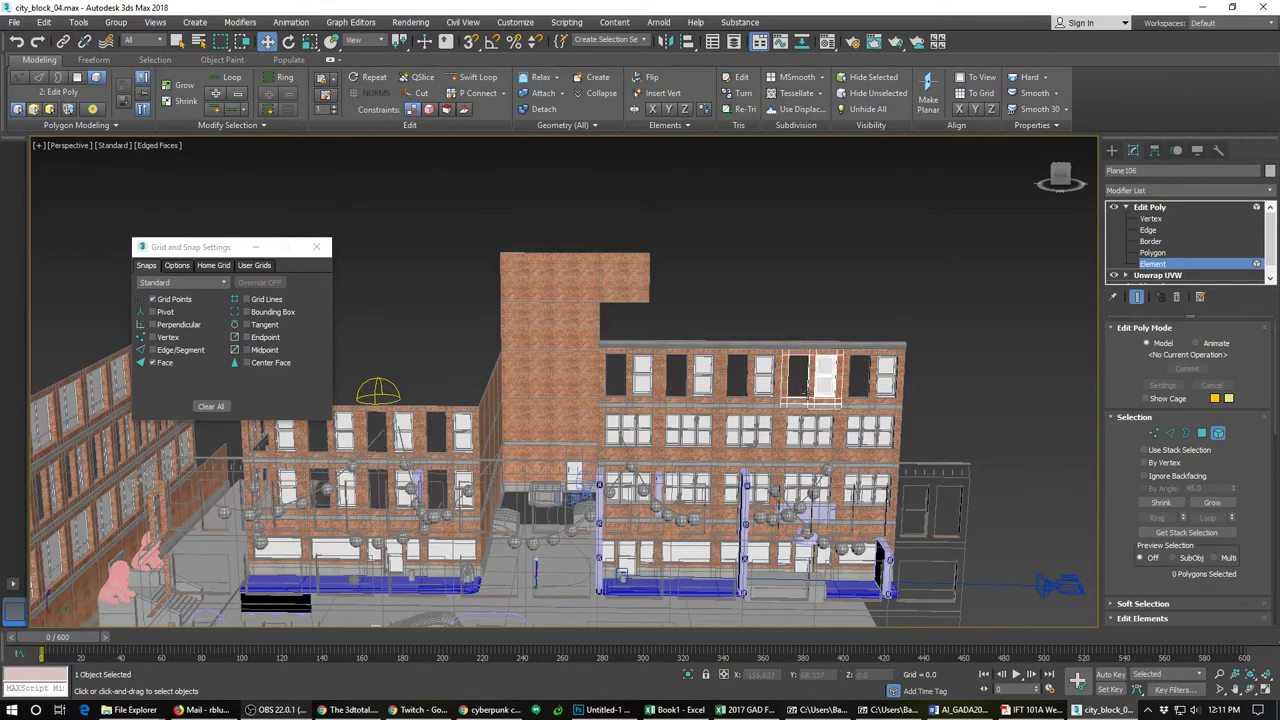
key("ctrl+z")
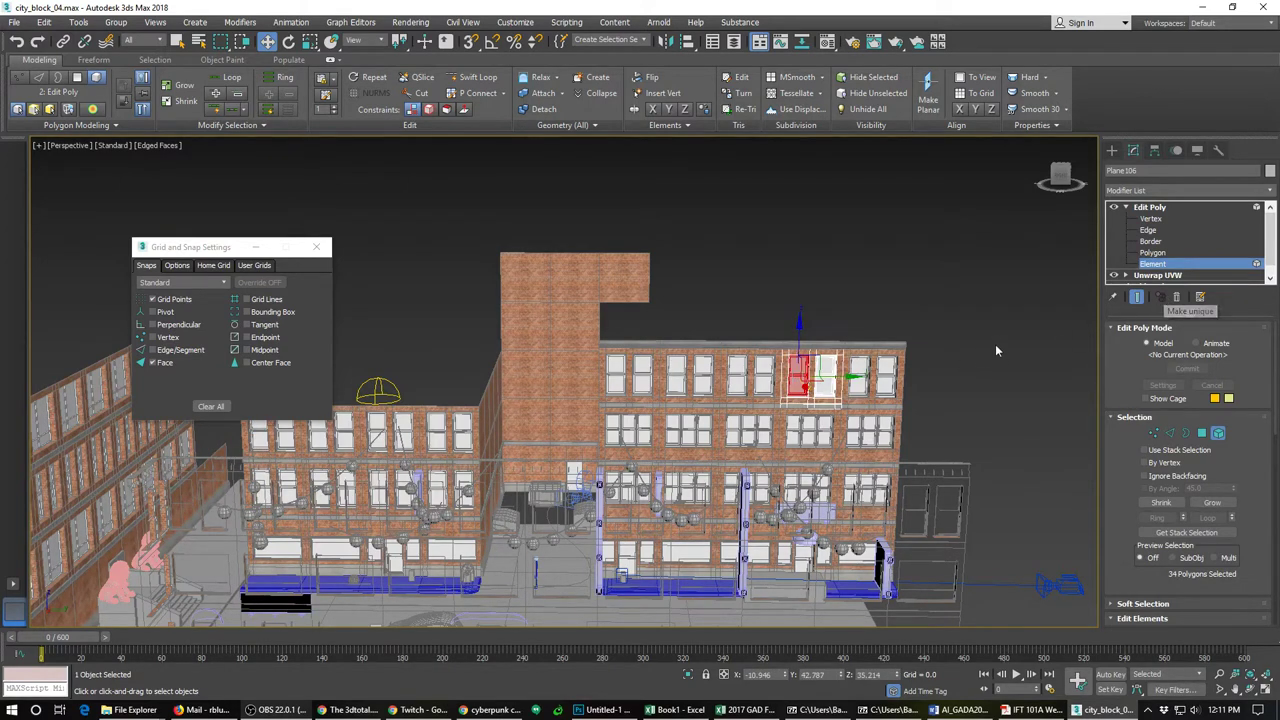
Step: Make the wall section's Edit Poly modifier unique and delete the polygons of its left window
key("5")
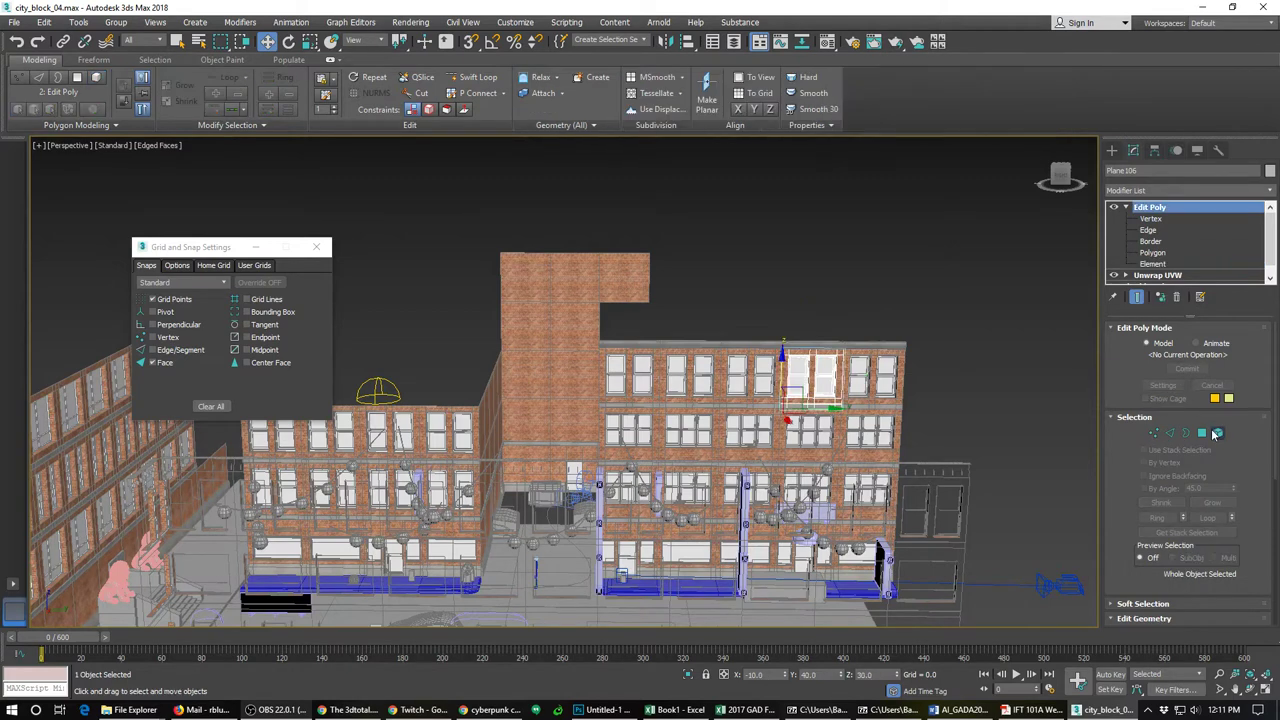
left_click(1161, 302)
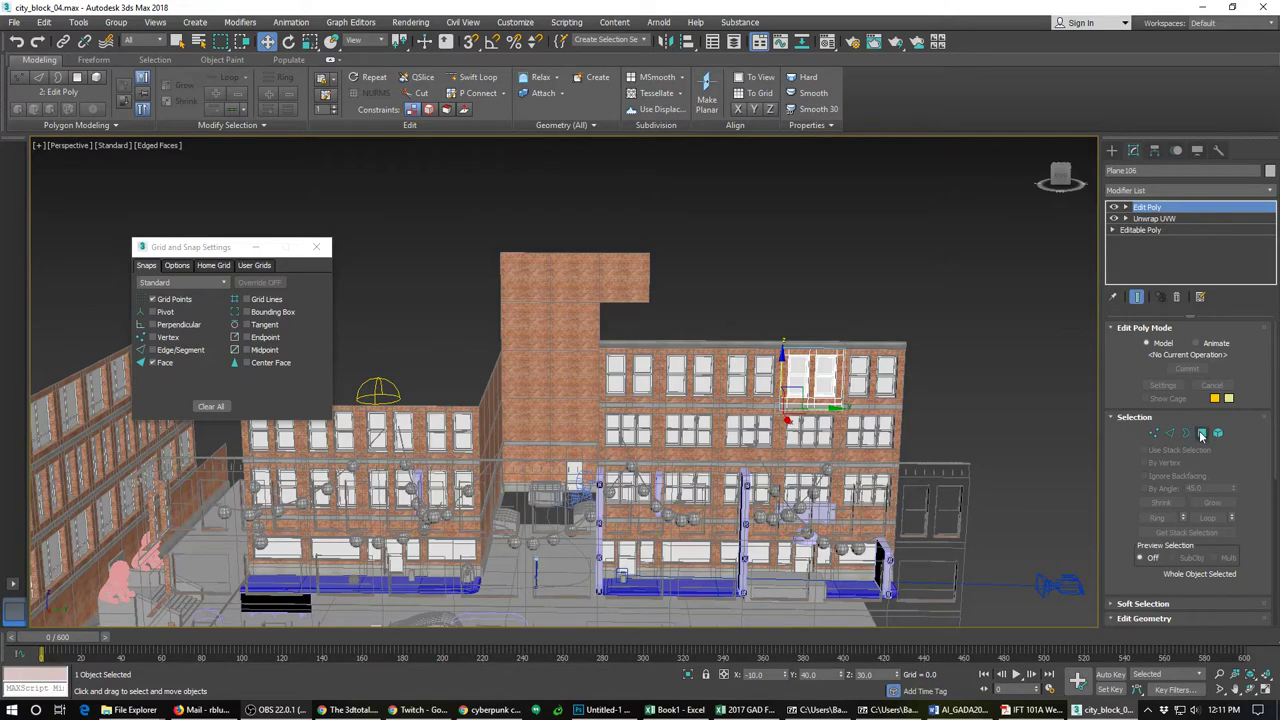
left_click(1201, 432)
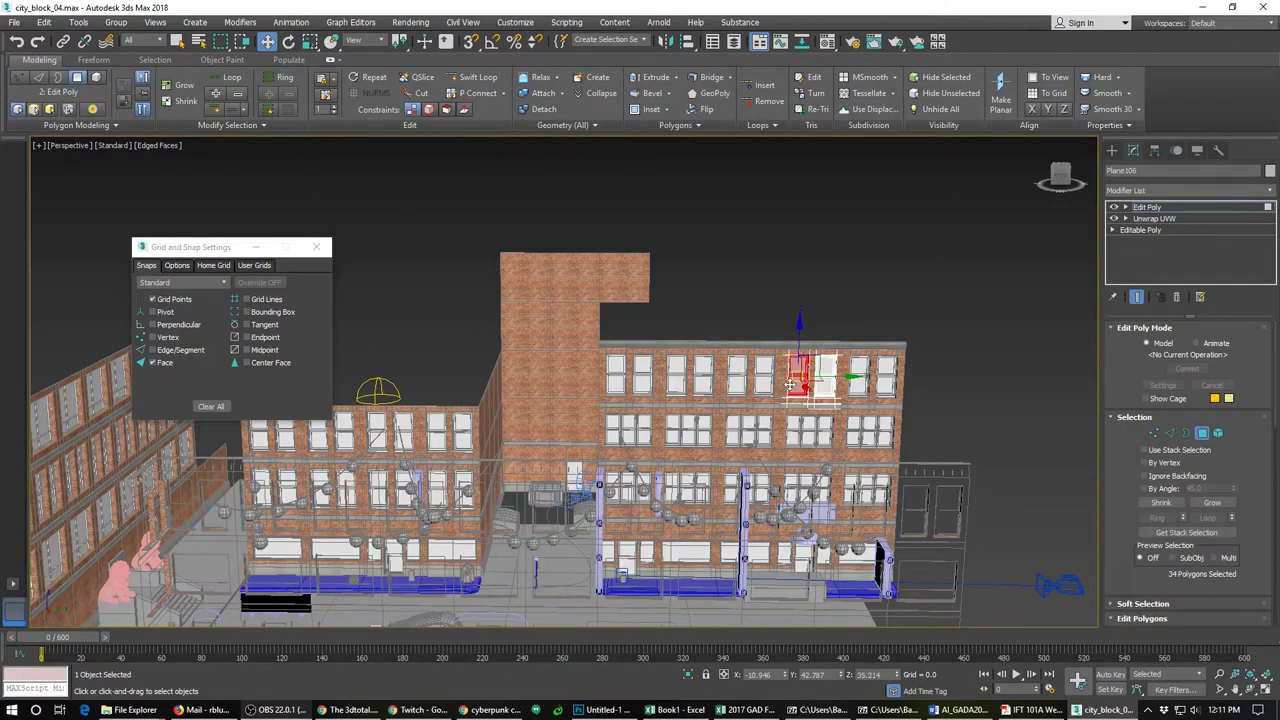
key("Delete")
scroll(790, 385, "down", 3)
scroll(850, 450, "up", 2)
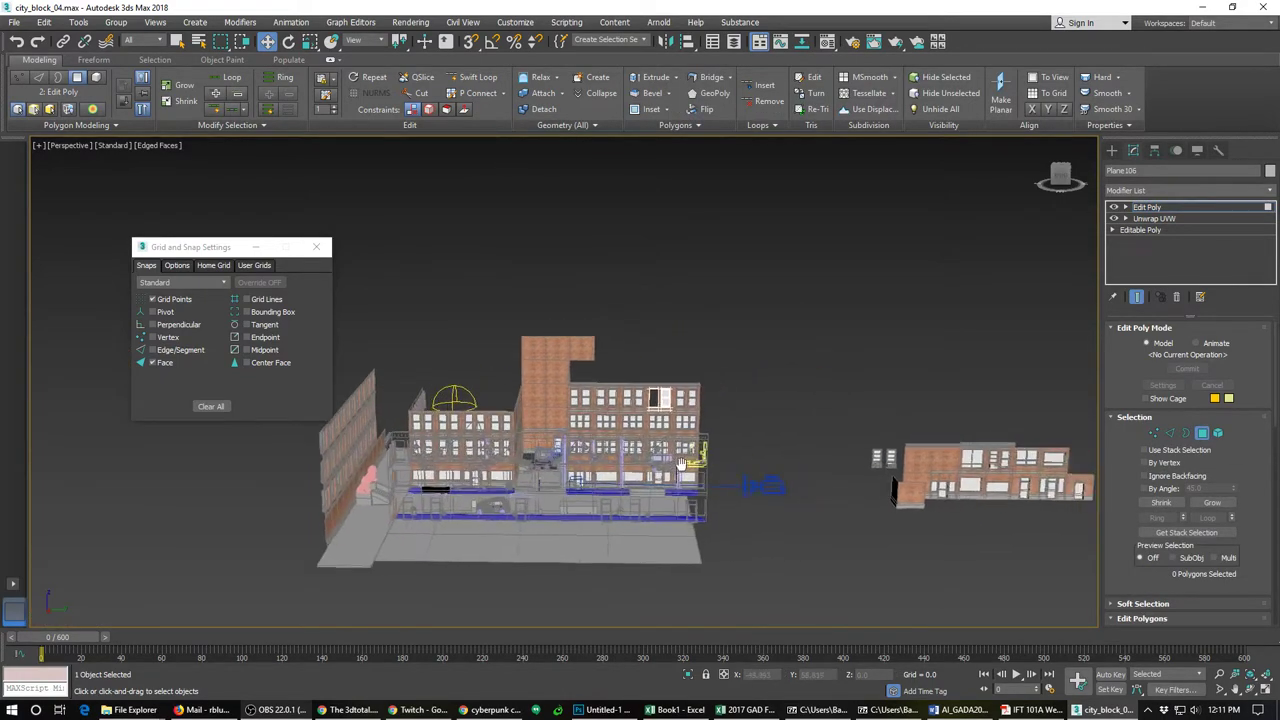
scroll(819, 475, "up", 5)
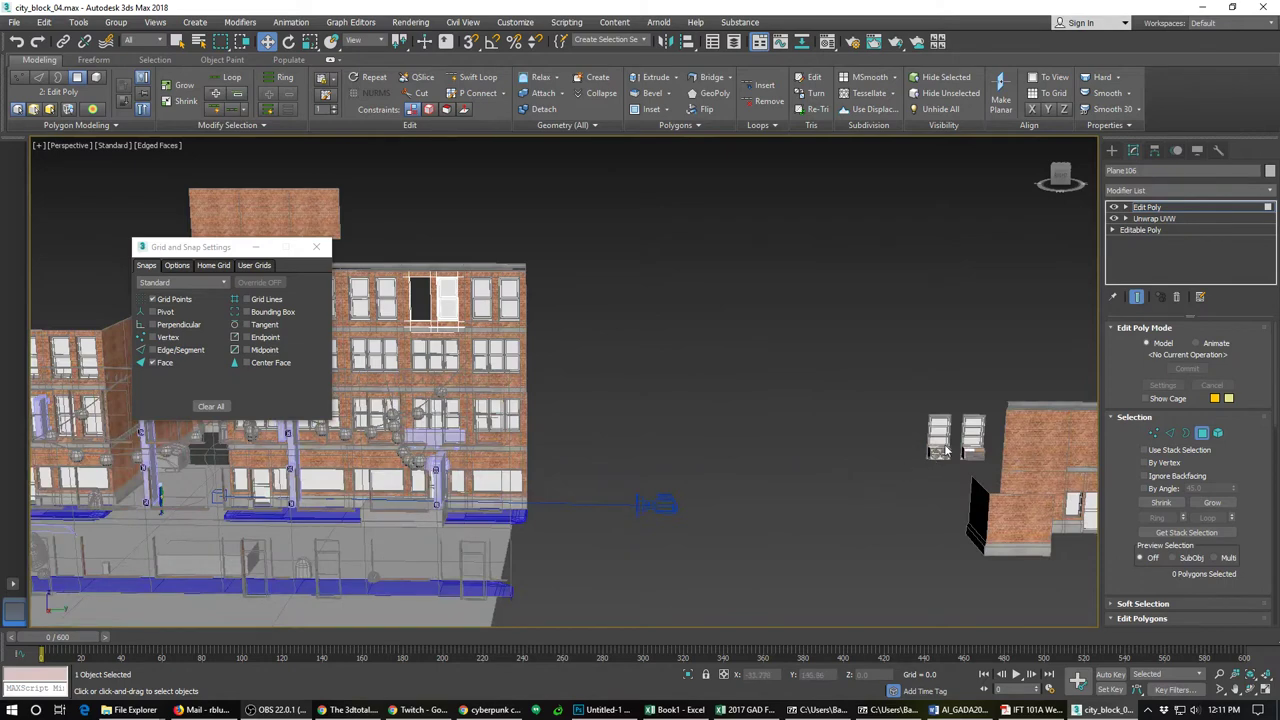
Step: Switch snapping from faces to vertices and clone the left standalone vented window as a copy into the top-floor opening of the brick building
left_click(1201, 432)
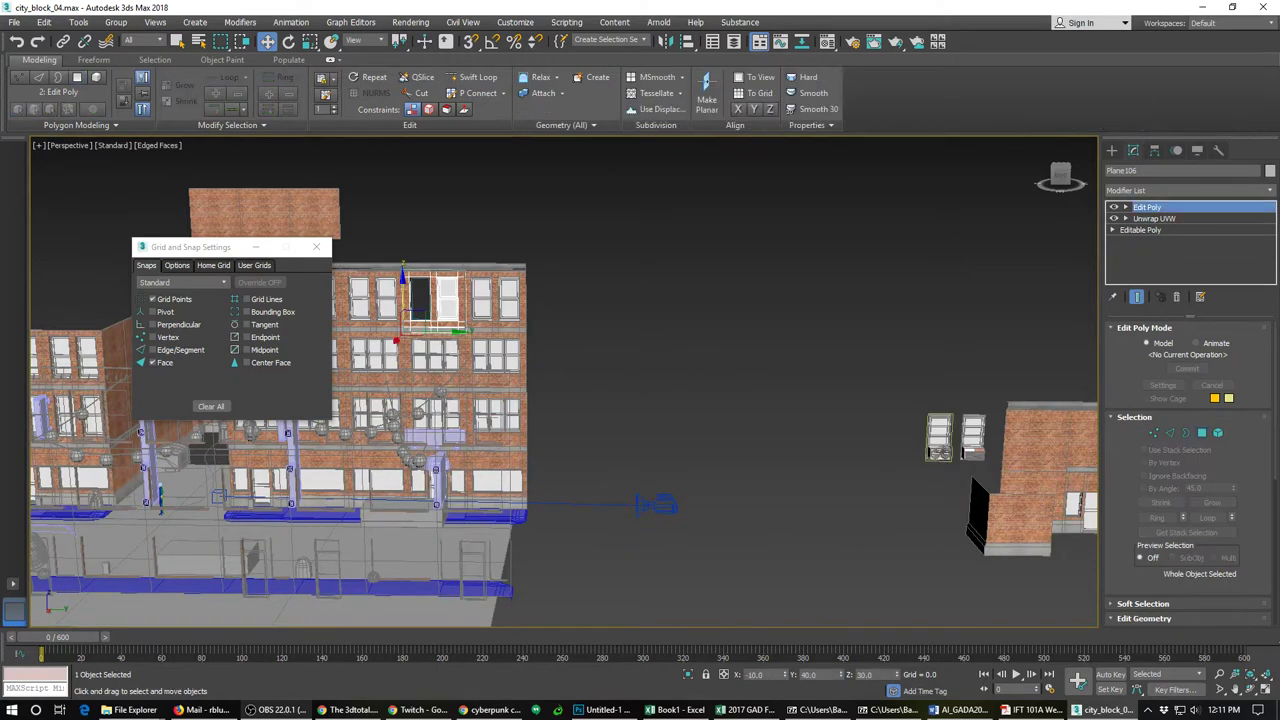
left_click(935, 472)
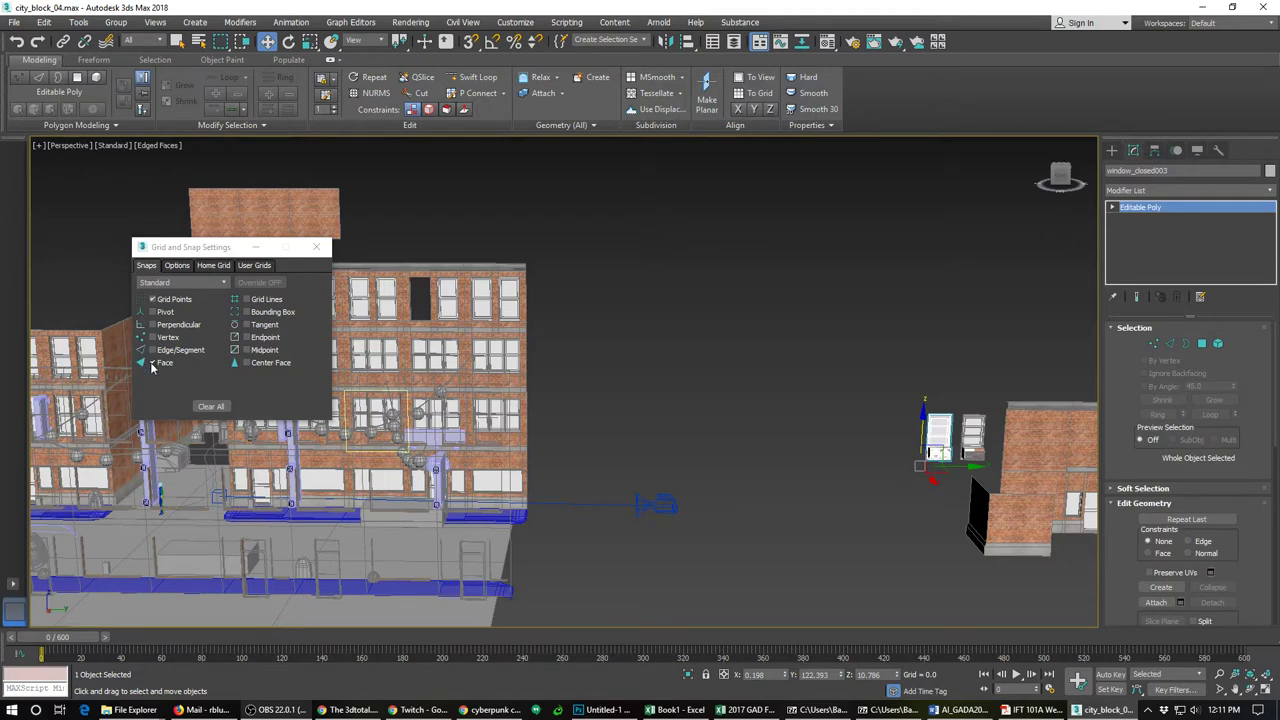
left_click(151, 364)
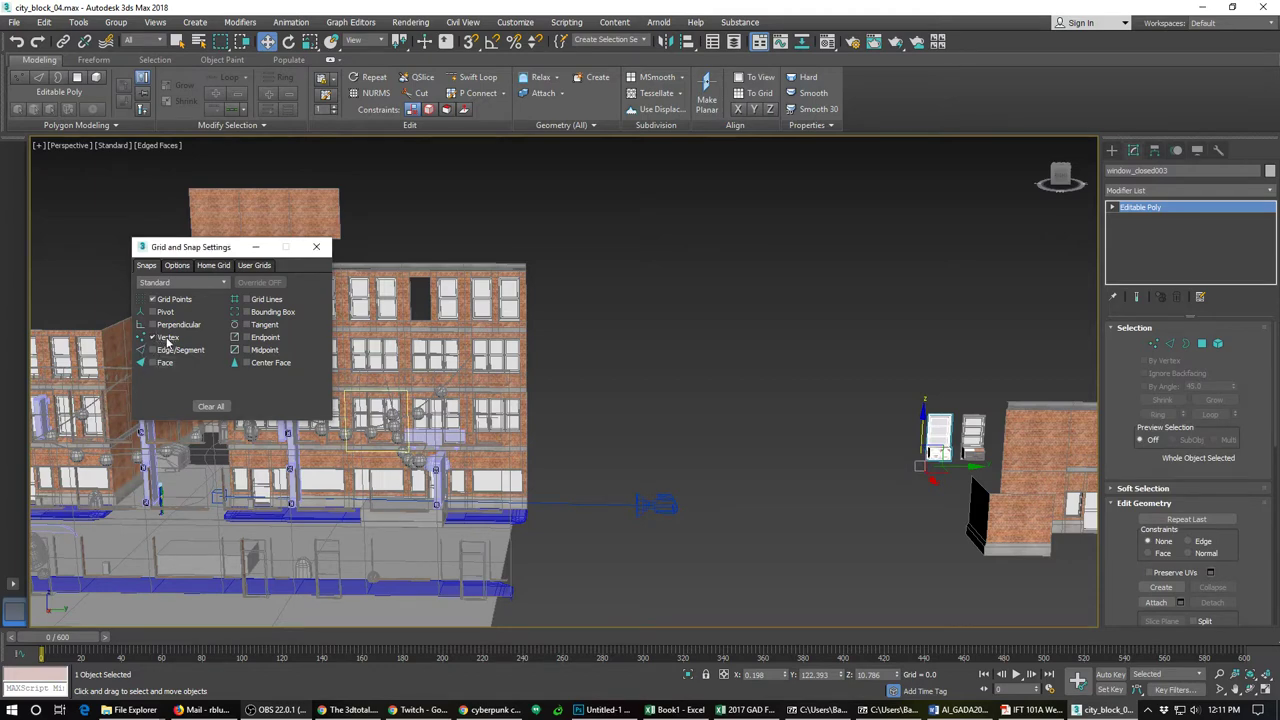
key("s")
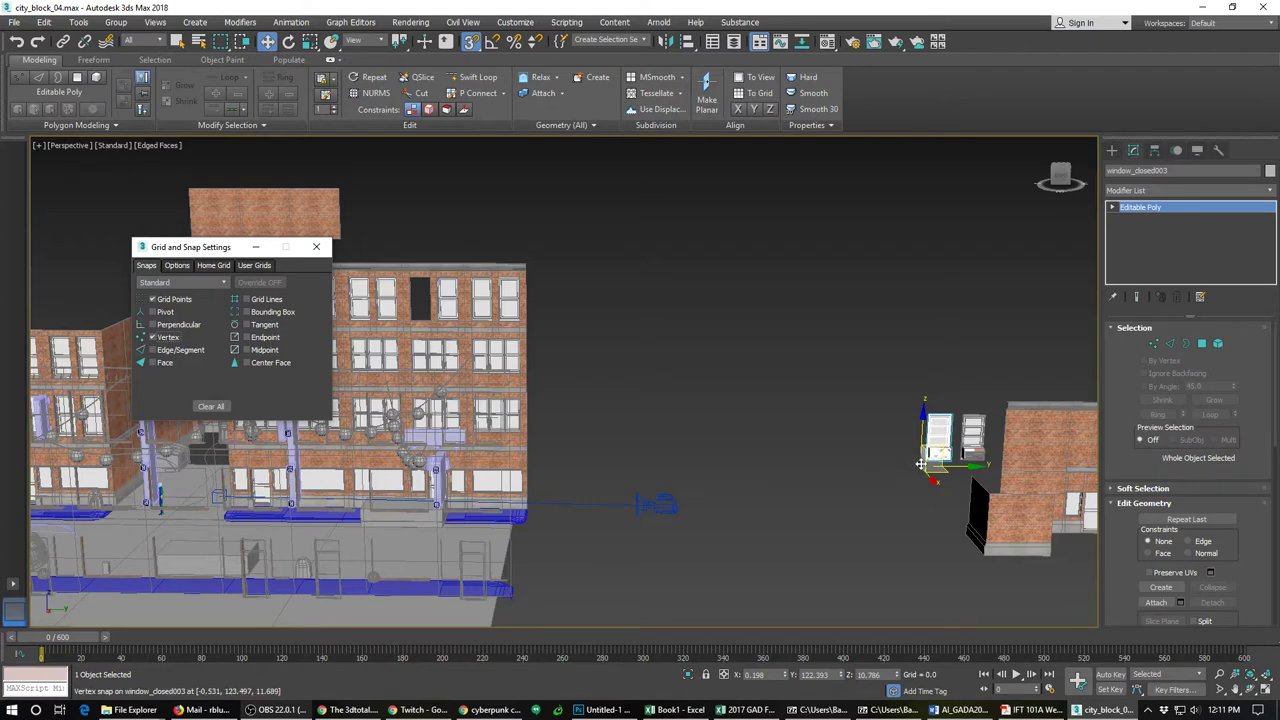
left_click_drag(920, 463, 405, 327, "shift")
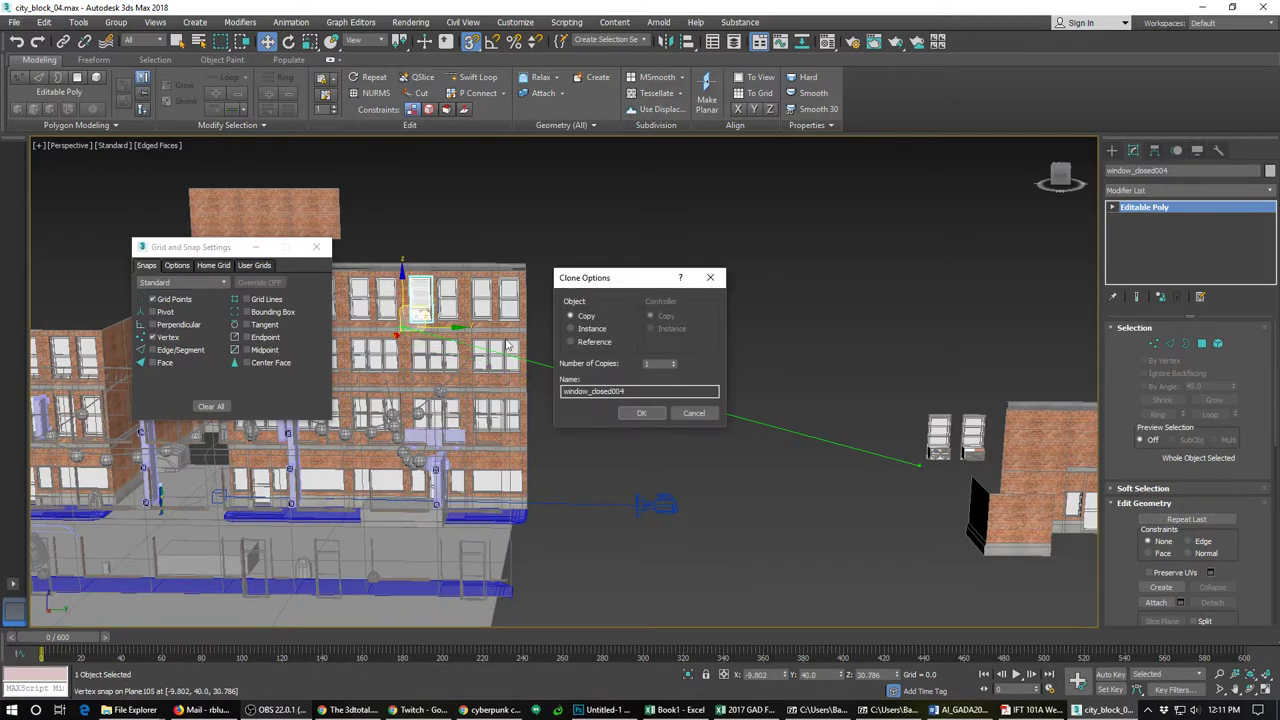
left_click(638, 413)
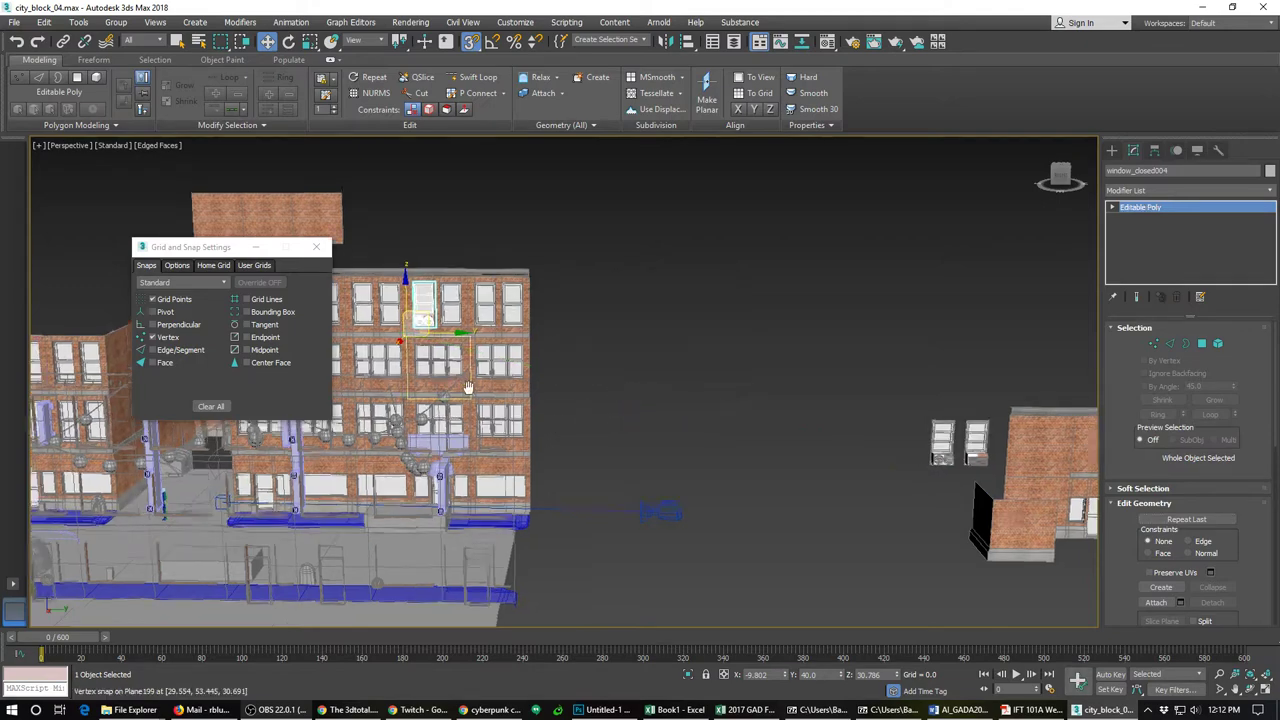
Step: On the building across the street, make the Edit Poly unique for the top-floor section beside the tall sign and delete its left window element
middle_click_drag(467, 390, 862, 371)
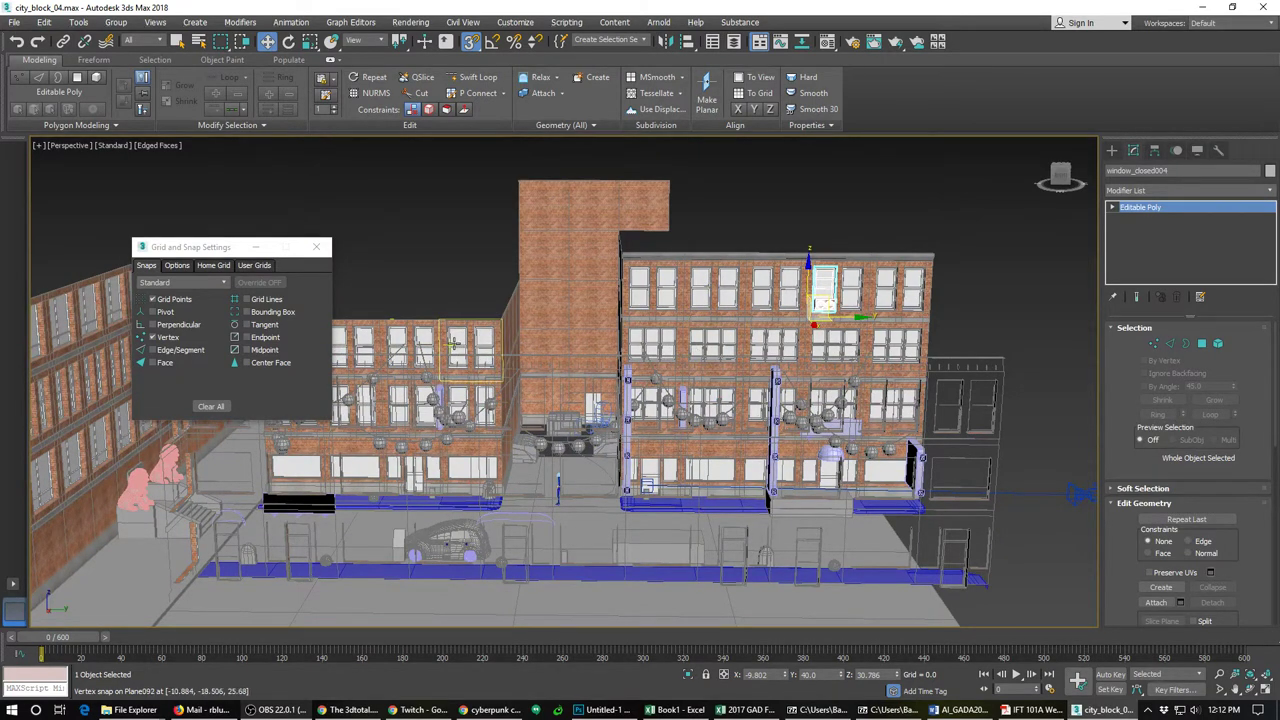
middle_click_drag(455, 352, 478, 400, "alt")
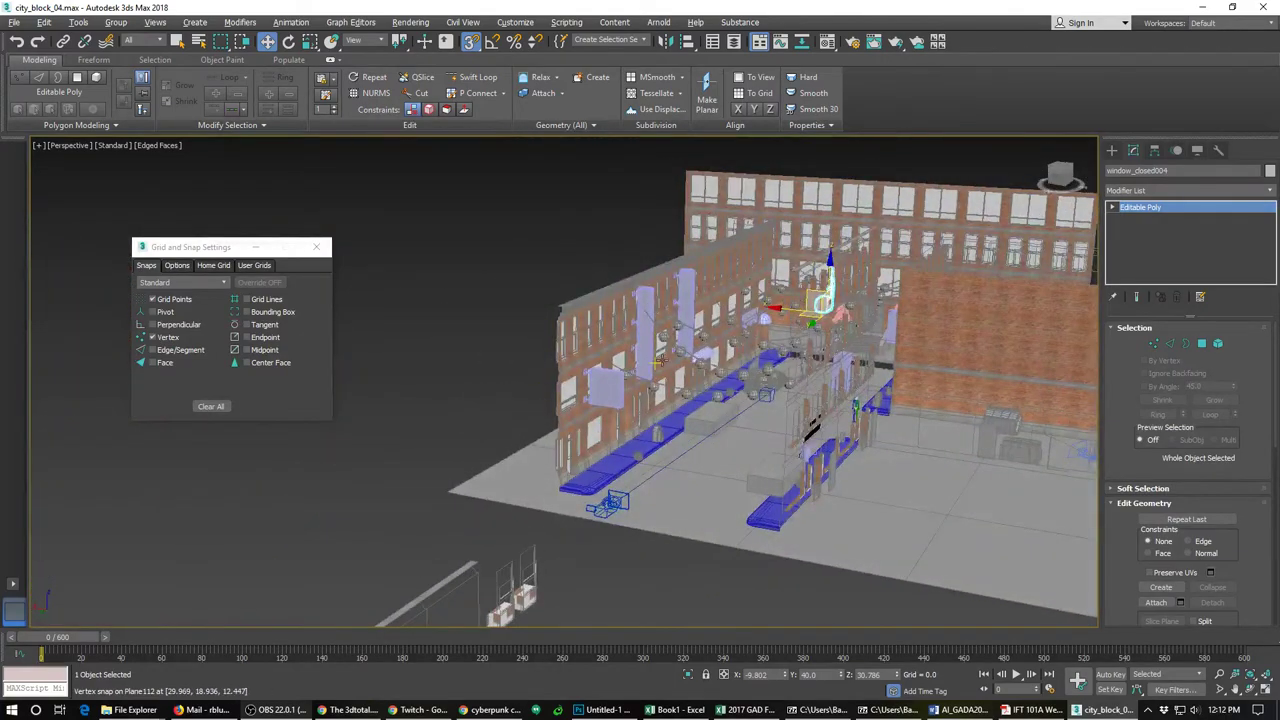
middle_click_drag(700, 420, 571, 349, "alt")
middle_click_drag(571, 349, 393, 484)
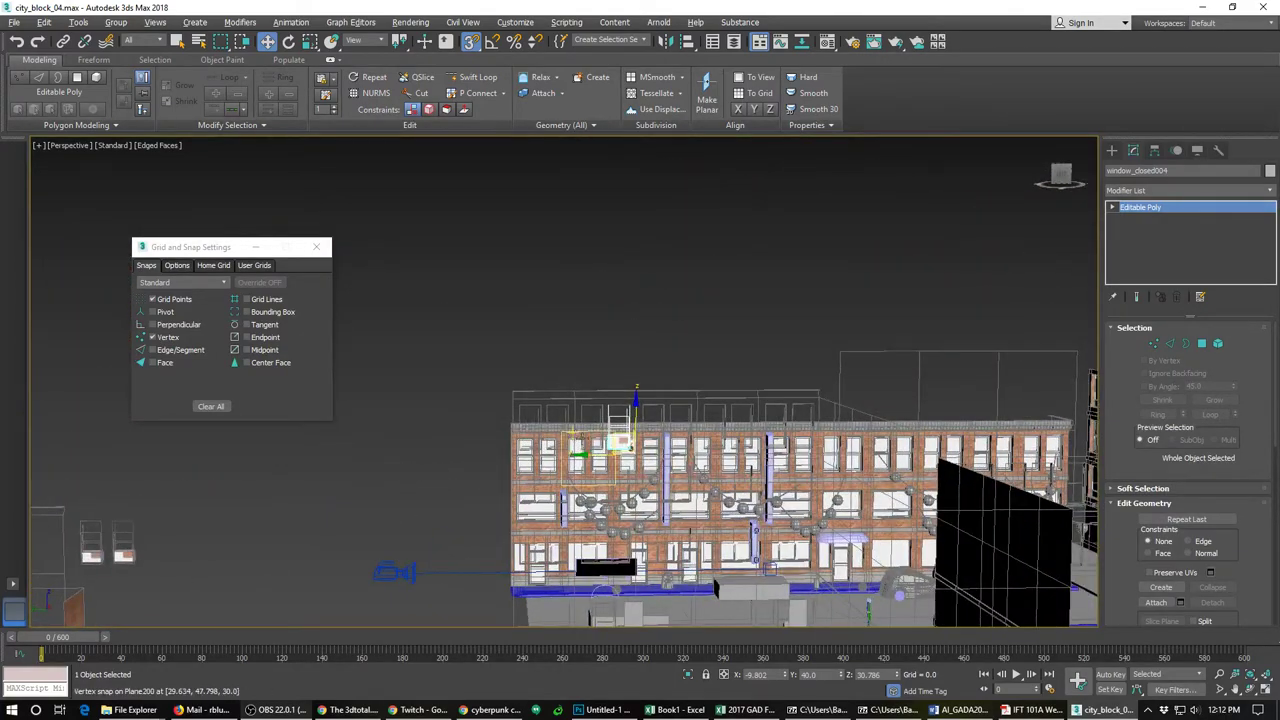
middle_click_drag(578, 436, 719, 479, "alt")
scroll(719, 479, "up", 4)
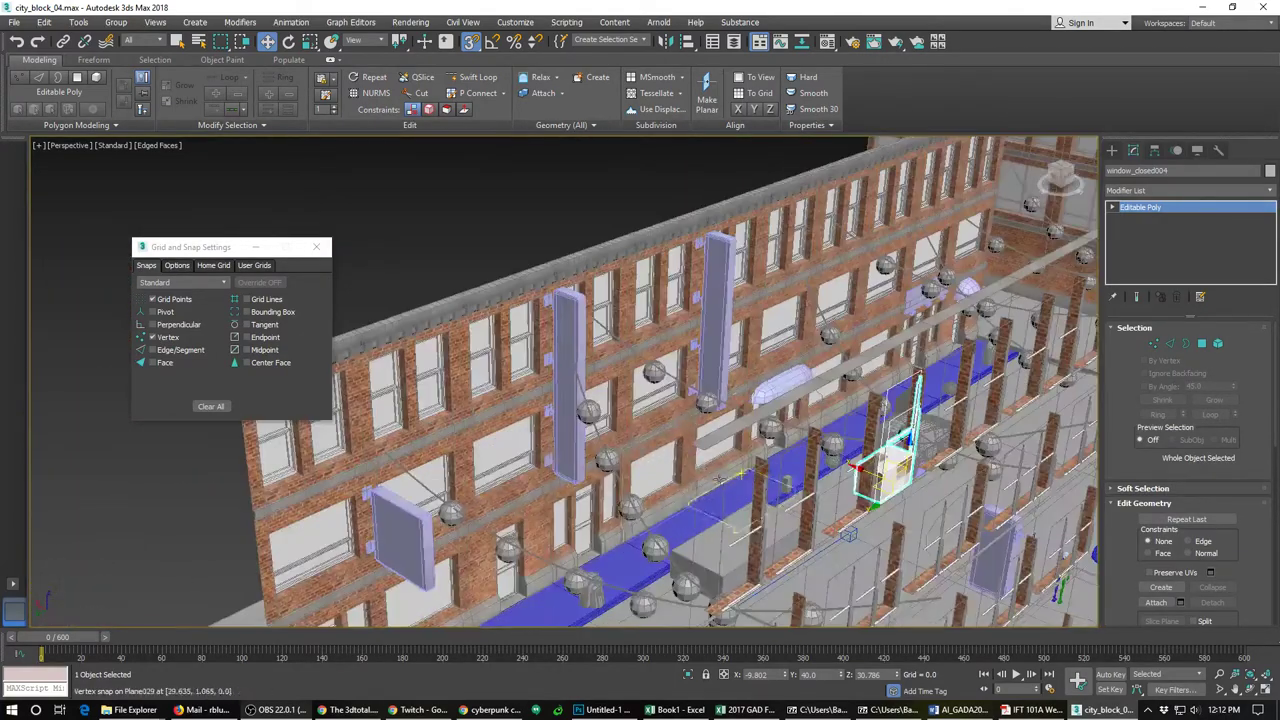
left_click(522, 340)
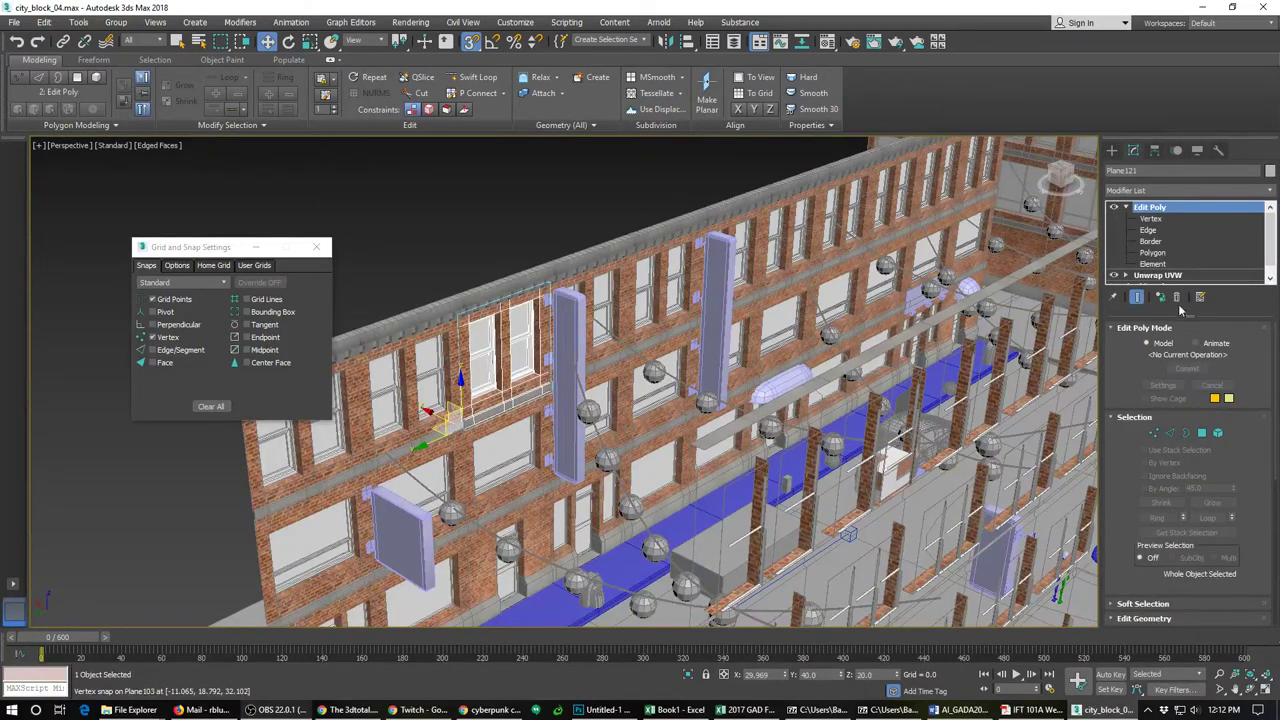
left_click(1160, 297)
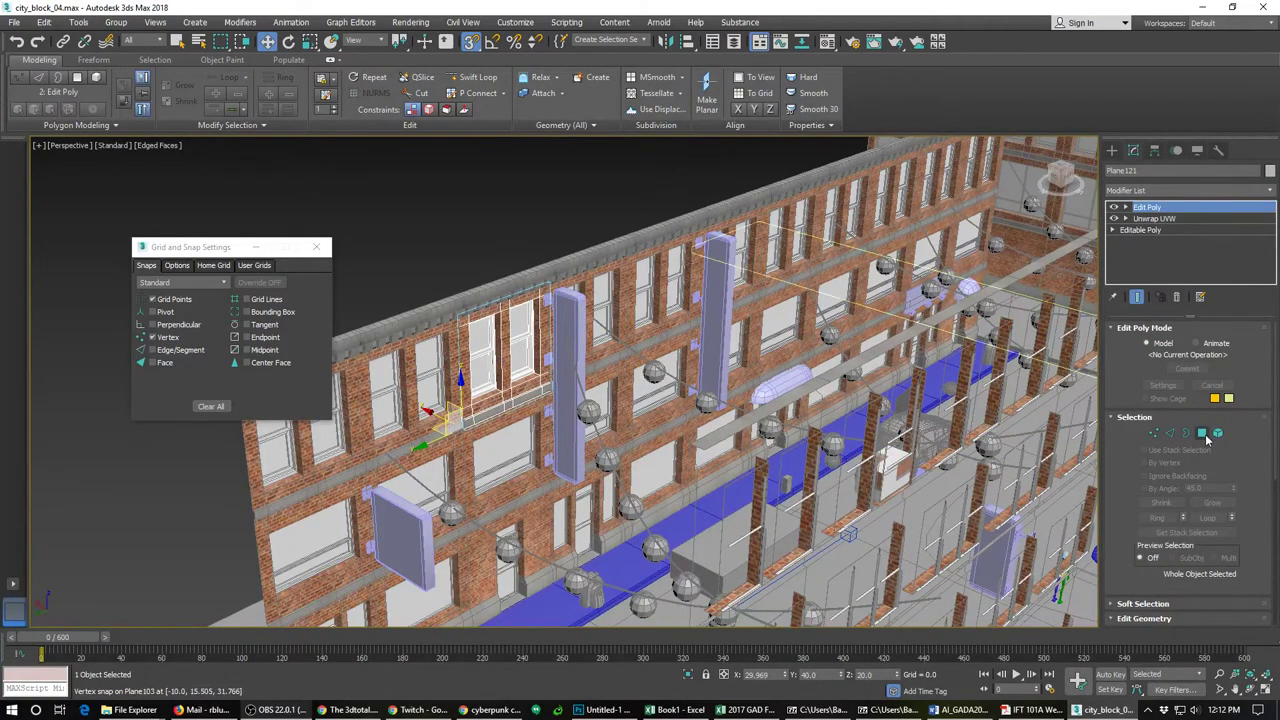
left_click(1218, 432)
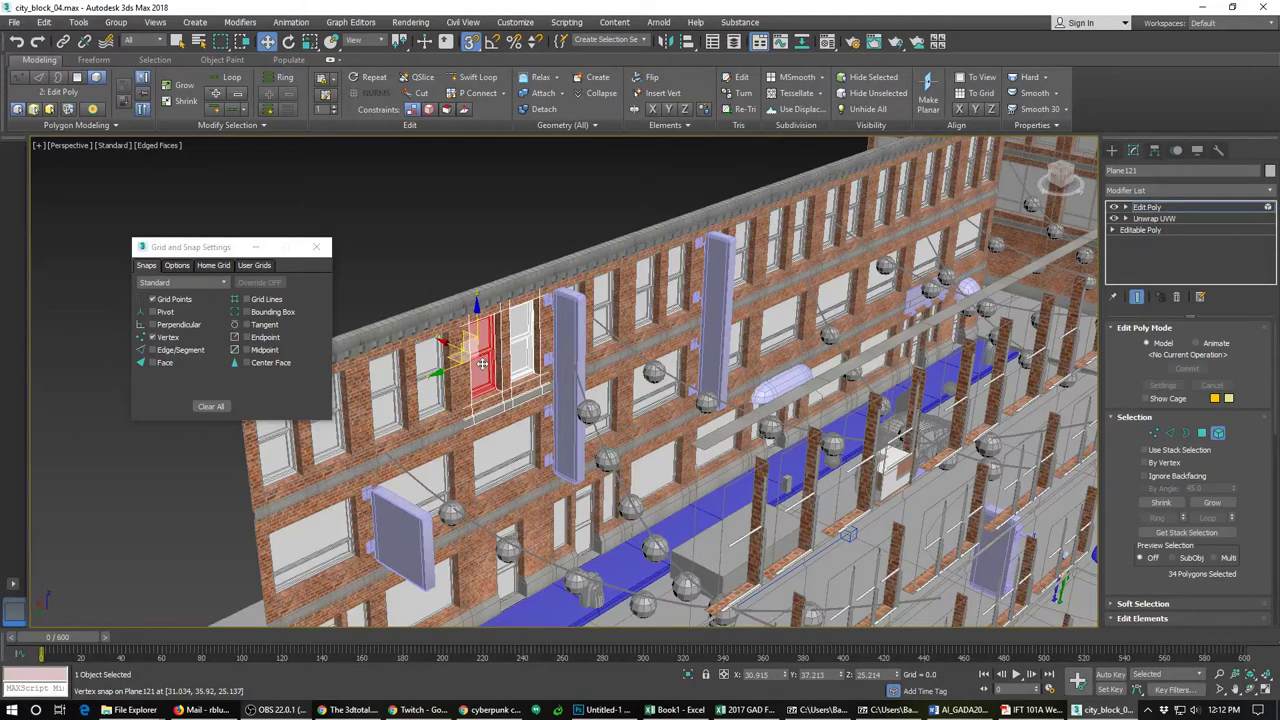
key("Delete")
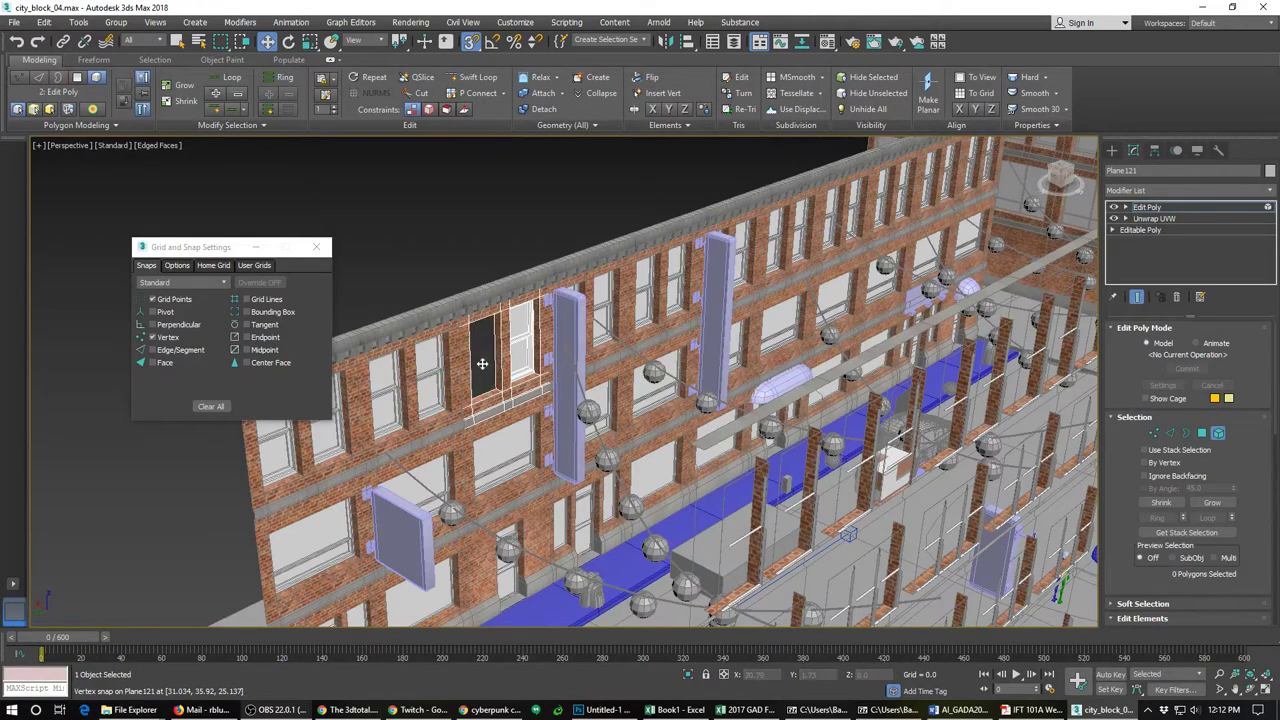
Step: Leave element editing and select the top-floor wall section at the alley-side corner of the shorter brick building
scroll(482, 363, "down", 10)
scroll(713, 279, "up", 9)
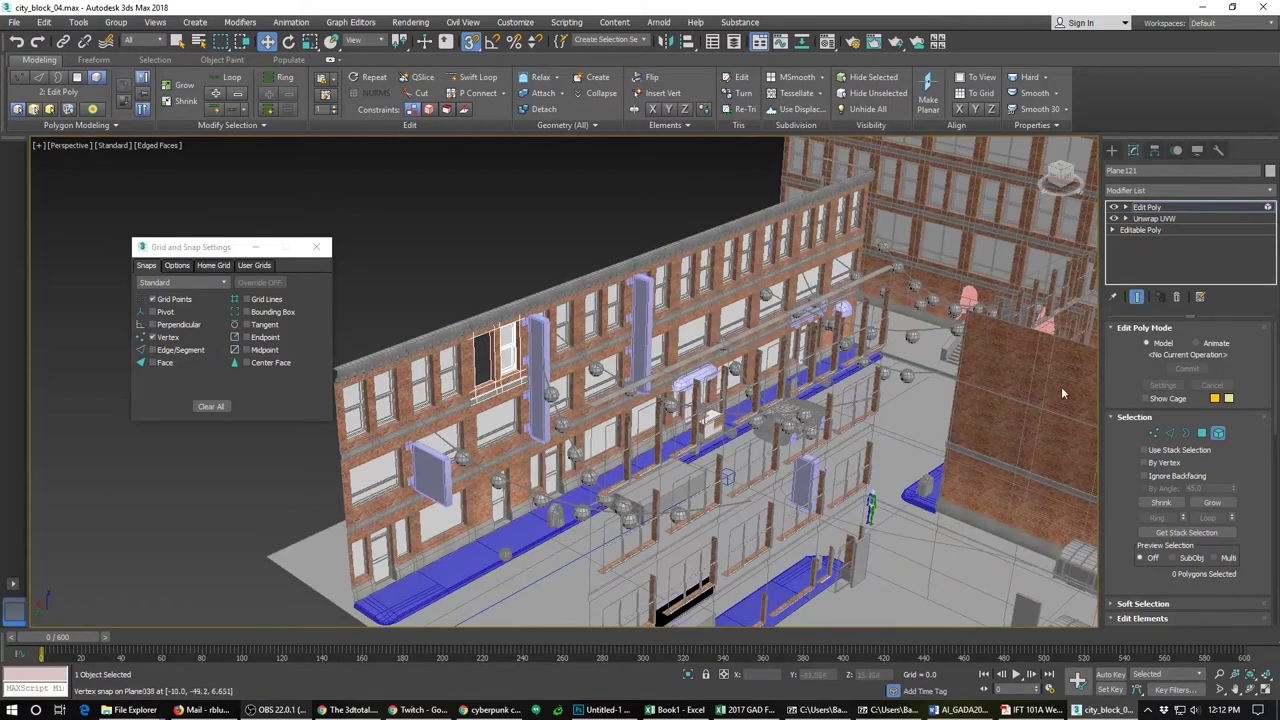
scroll(433, 417, "up", 3)
middle_click_drag(433, 417, 867, 430, "alt")
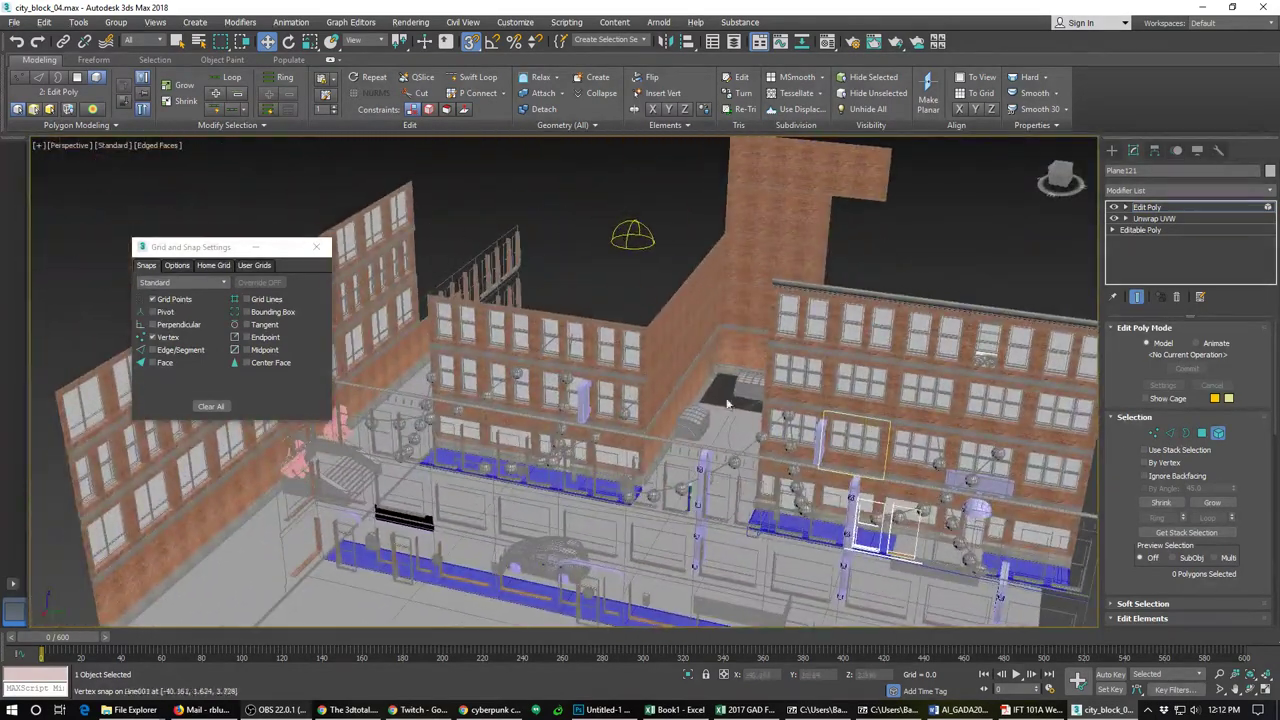
scroll(654, 391, "up", 3)
middle_click_drag(578, 340, 685, 357)
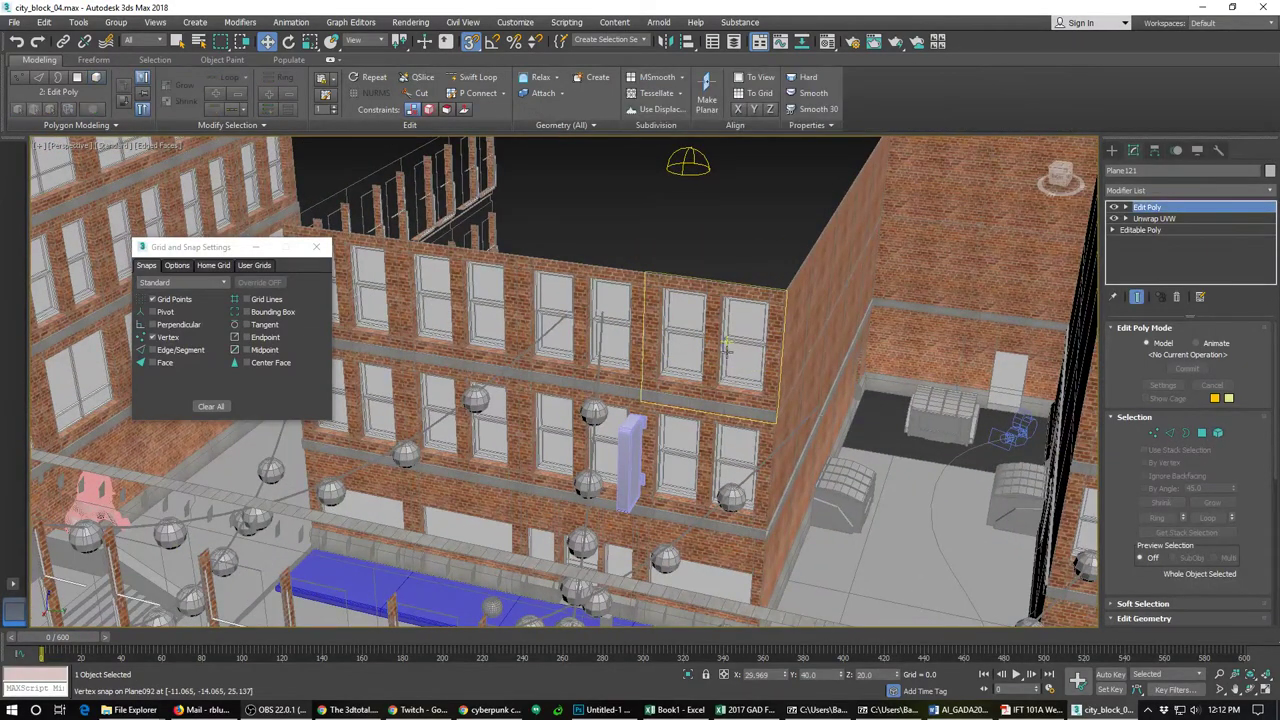
left_click(1217, 437)
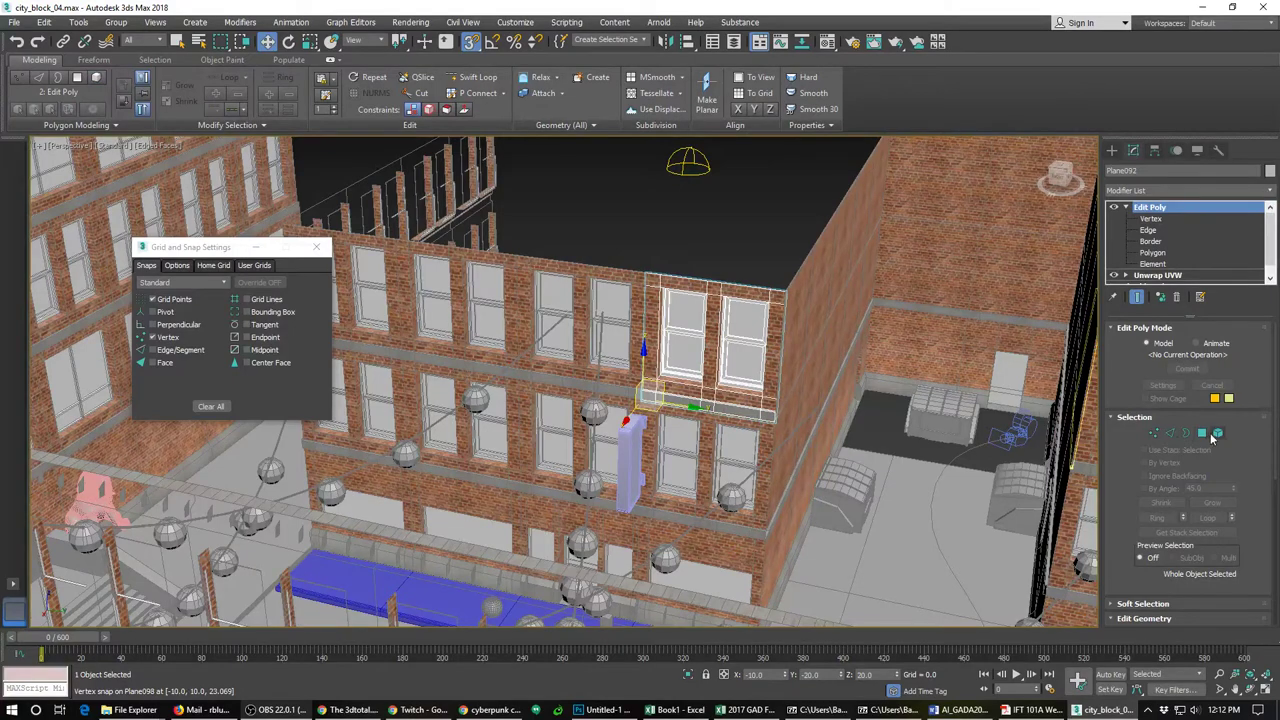
Step: Try deleting the left window element of the corner wall section, and undo the deletion
left_click(1217, 432)
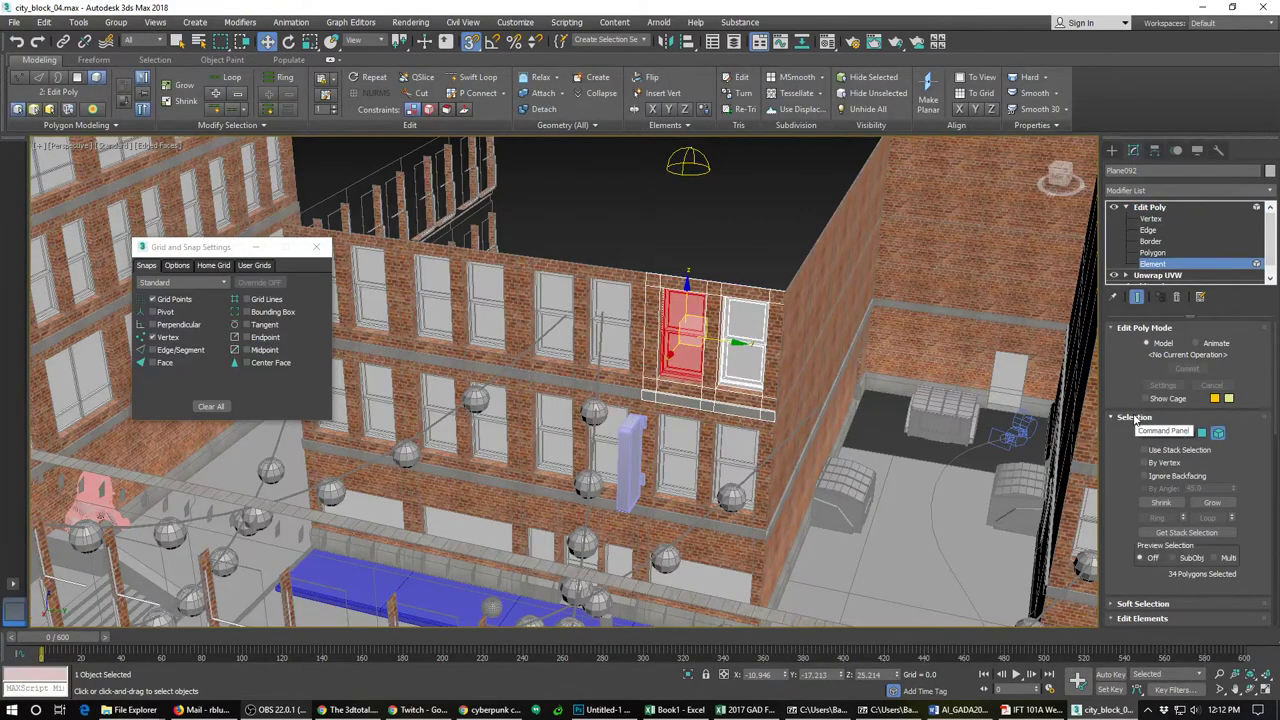
key("Delete")
key("ctrl+z")
Step: Make the corner section's Edit Poly modifier unique, delete its left window's polygons, and leave polygon editing
left_click(1217, 432)
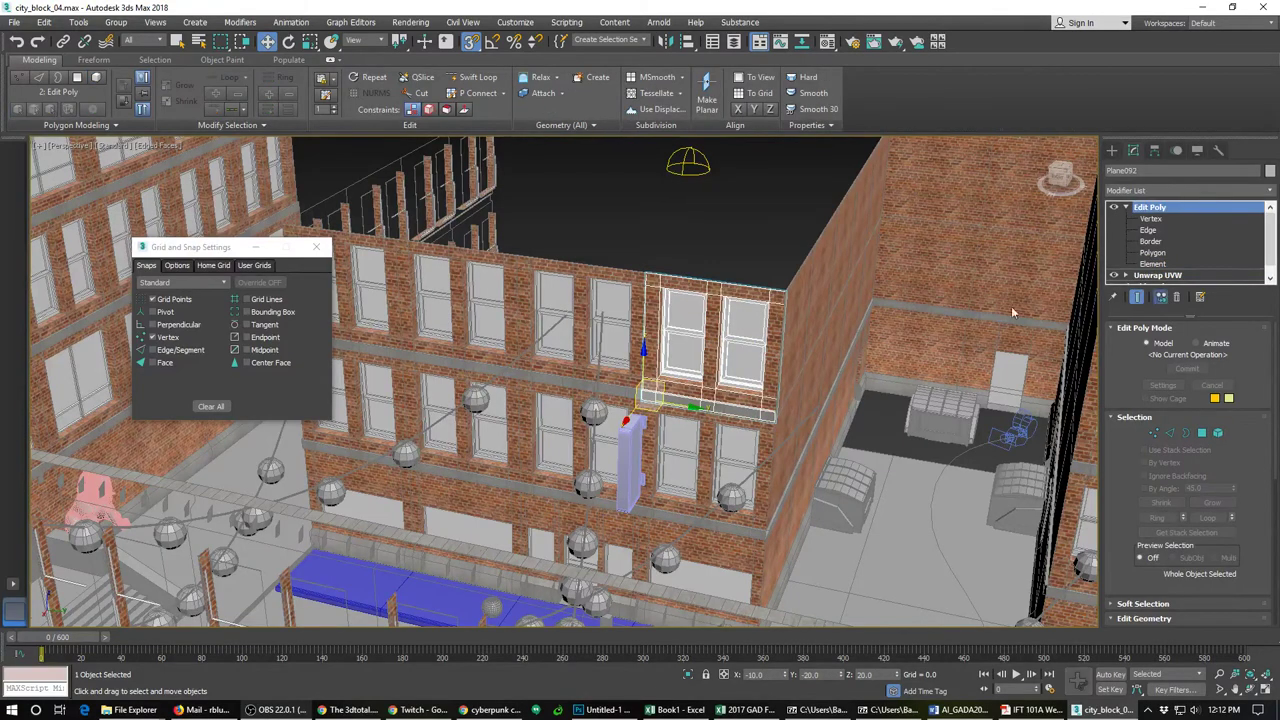
left_click(1202, 432)
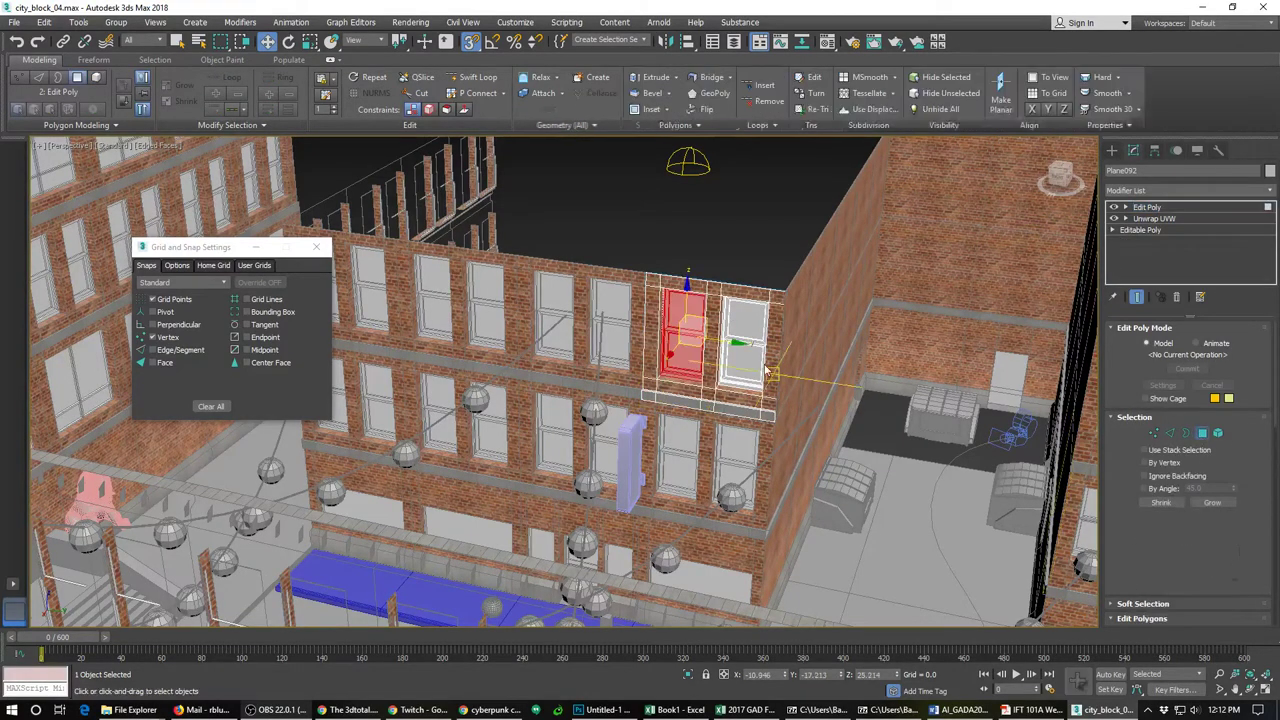
left_click(800, 371)
middle_click_drag(800, 371, 612, 346, "alt")
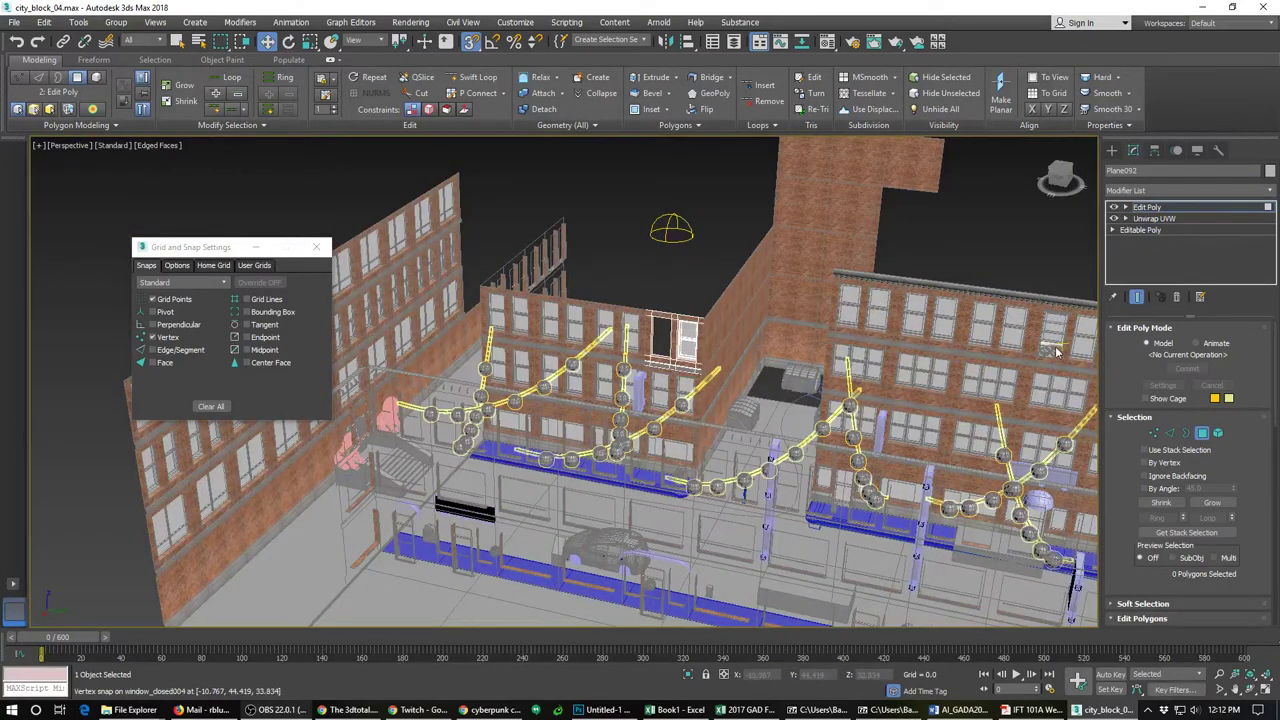
left_click(1203, 433)
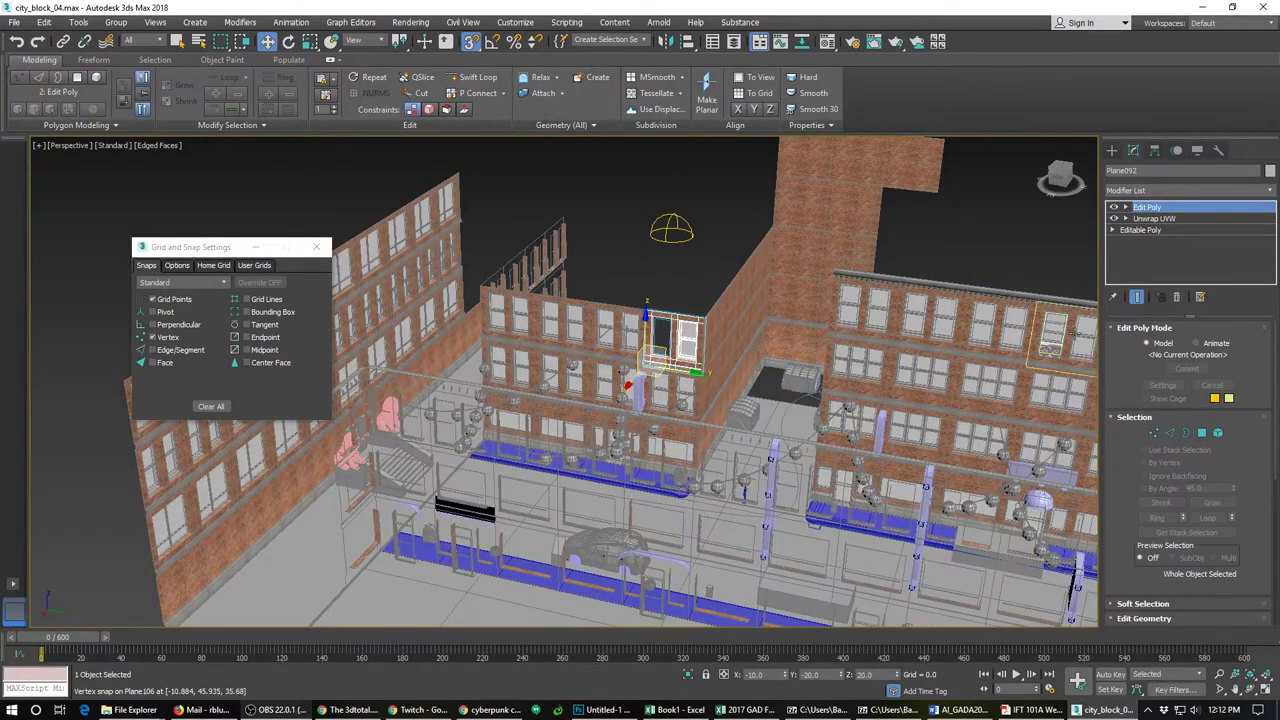
Step: Clone the left standalone vented window as a copy and vertex-snap it into the shorter building's top-floor corner opening
middle_click_drag(1060, 335, 815, 346, "alt")
scroll(815, 346, "down", 10)
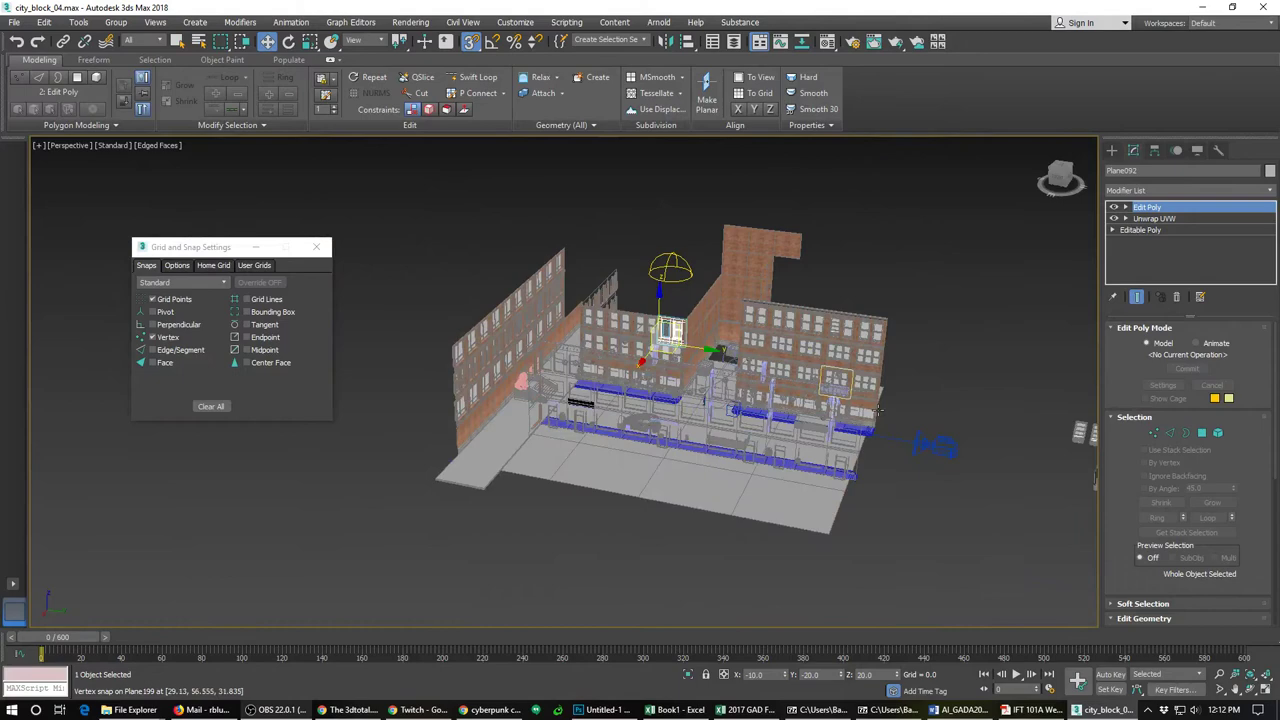
left_click(1068, 447)
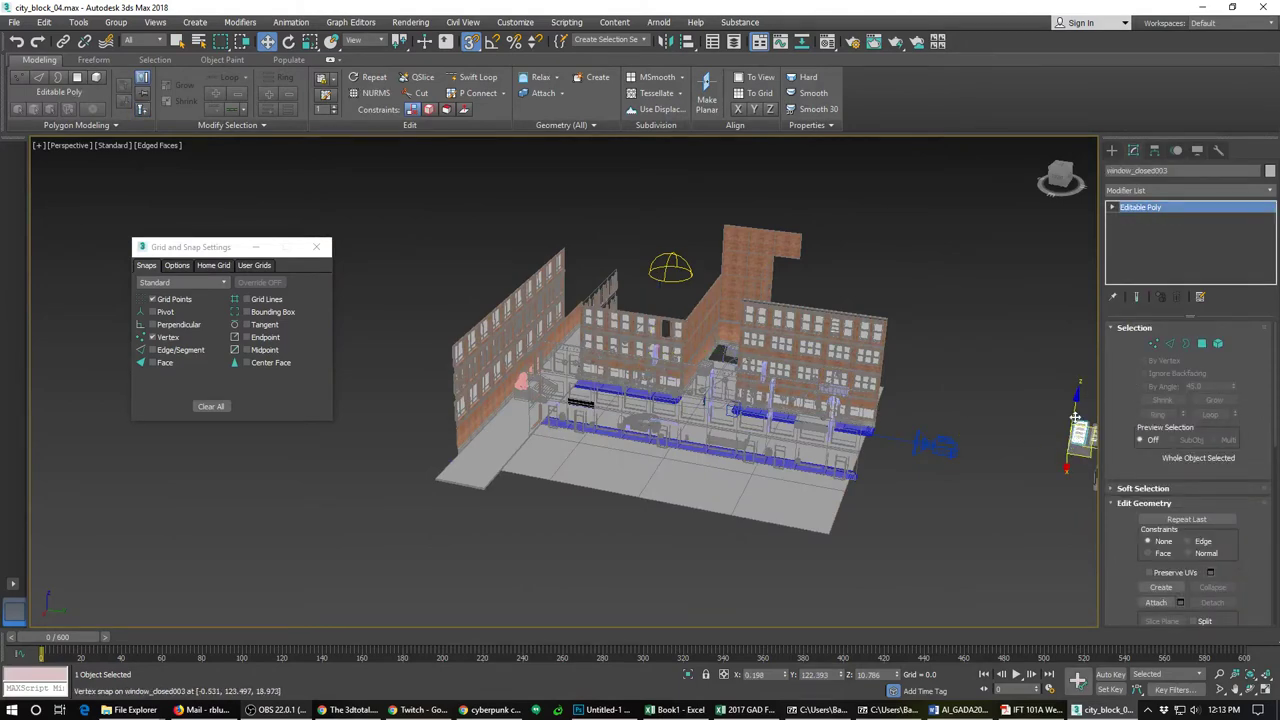
middle_click_drag(1069, 443, 850, 440)
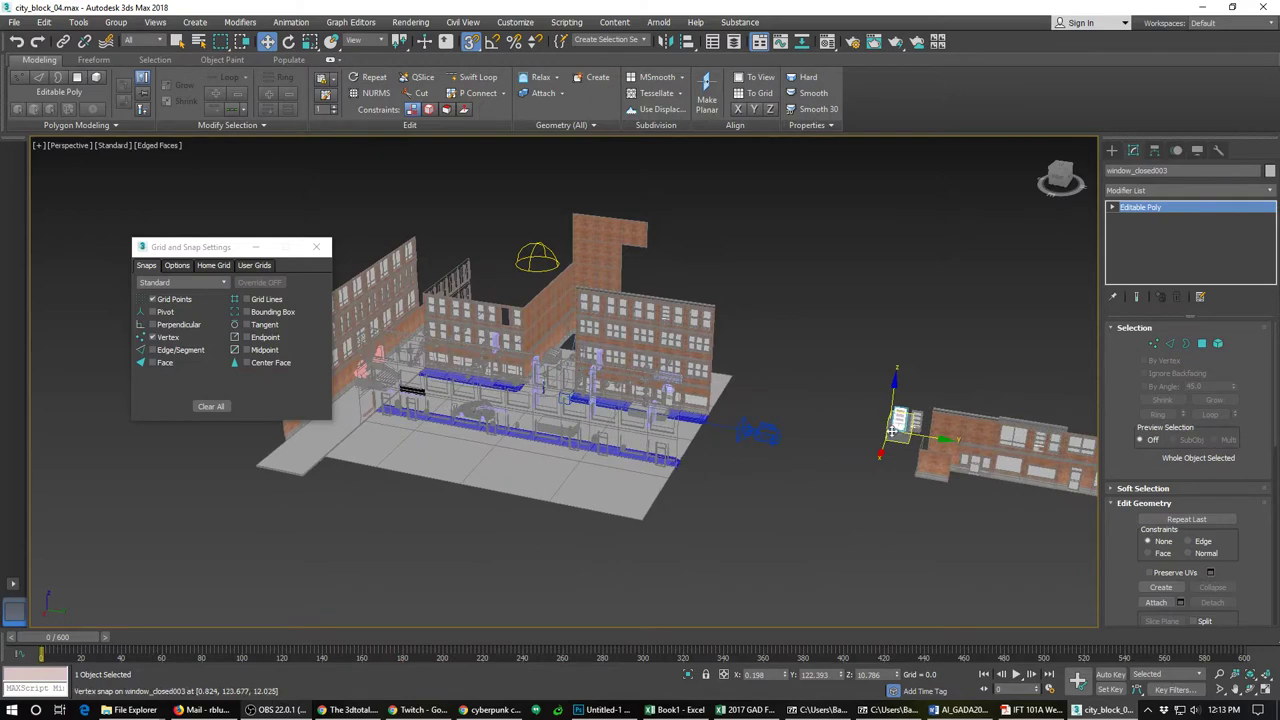
mouse_move(893, 430)
left_mouse_down("shift")
mouse_move(570, 300)
mouse_move(515, 325)
left_mouse_up("shift")
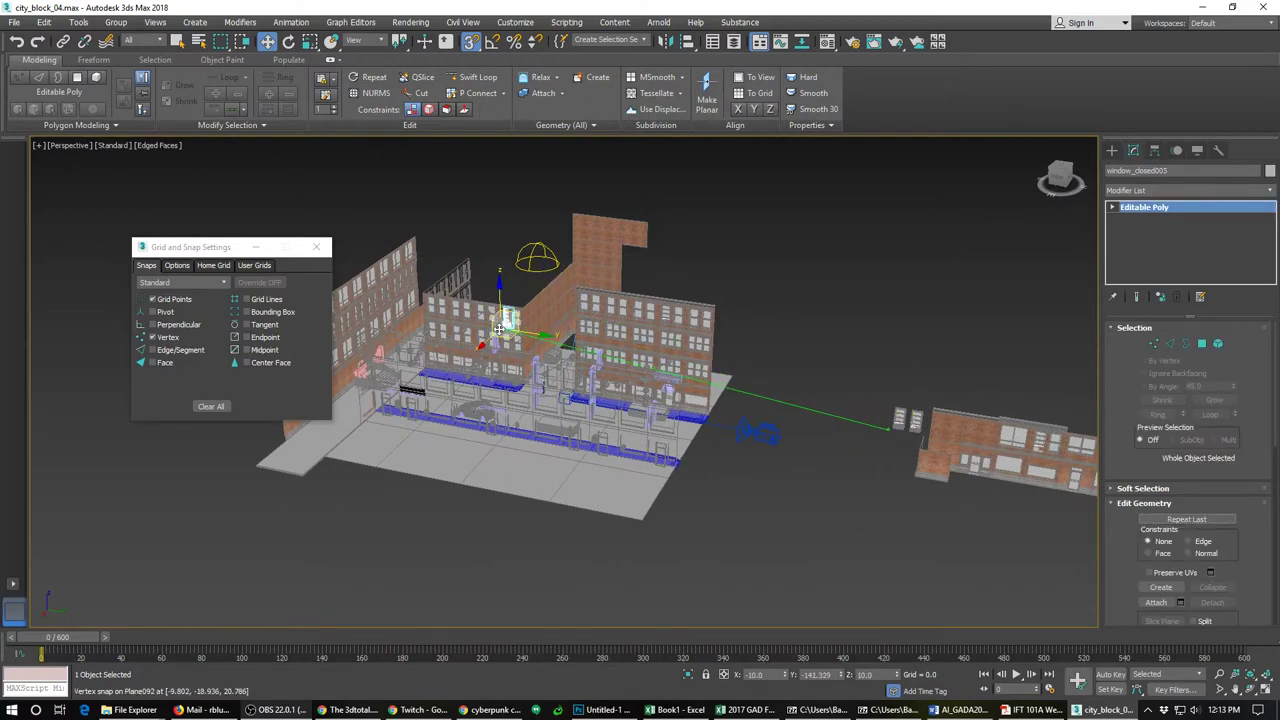
left_click_drag(498, 328, 503, 338, "shift")
left_click(639, 413)
scroll(549, 304, "up", 10)
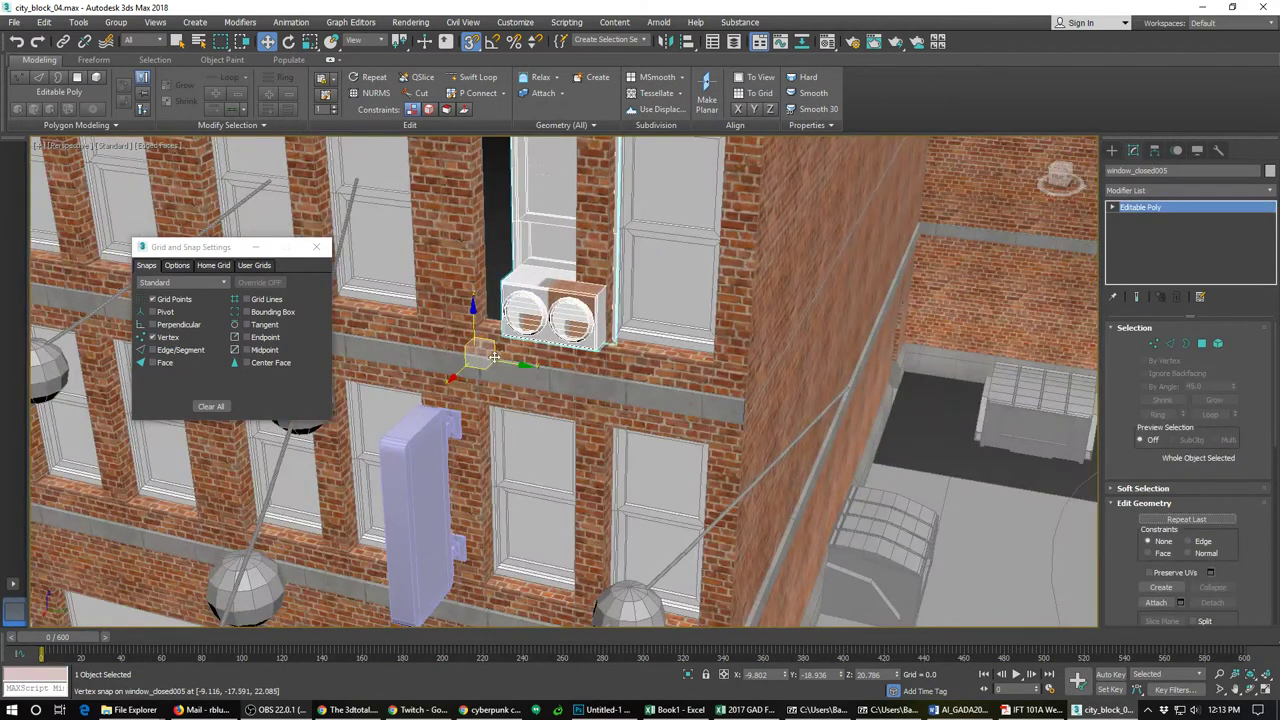
left_click_drag(491, 343, 453, 341)
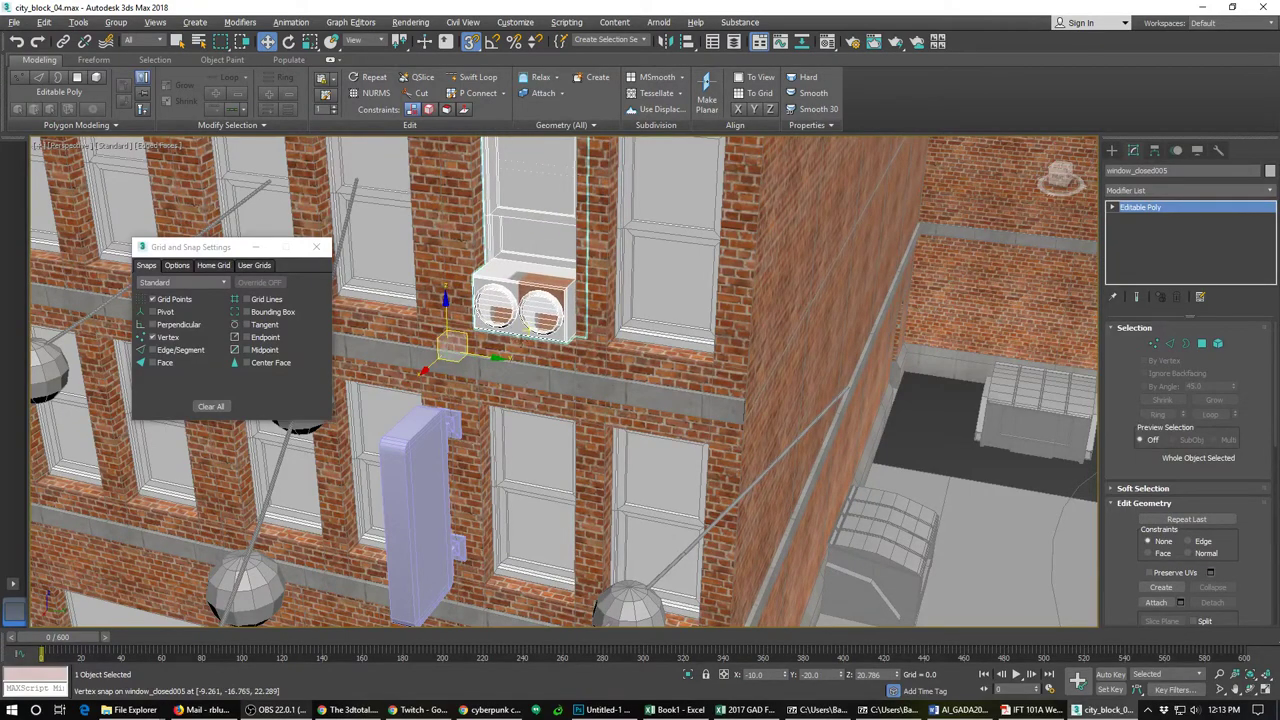
Step: In the middle window row of the building behind the stairs, make the section nearest the shorter building unique and delete its left window element
middle_click_drag(528, 328, 664, 336, "alt")
scroll(585, 329, "down", 6)
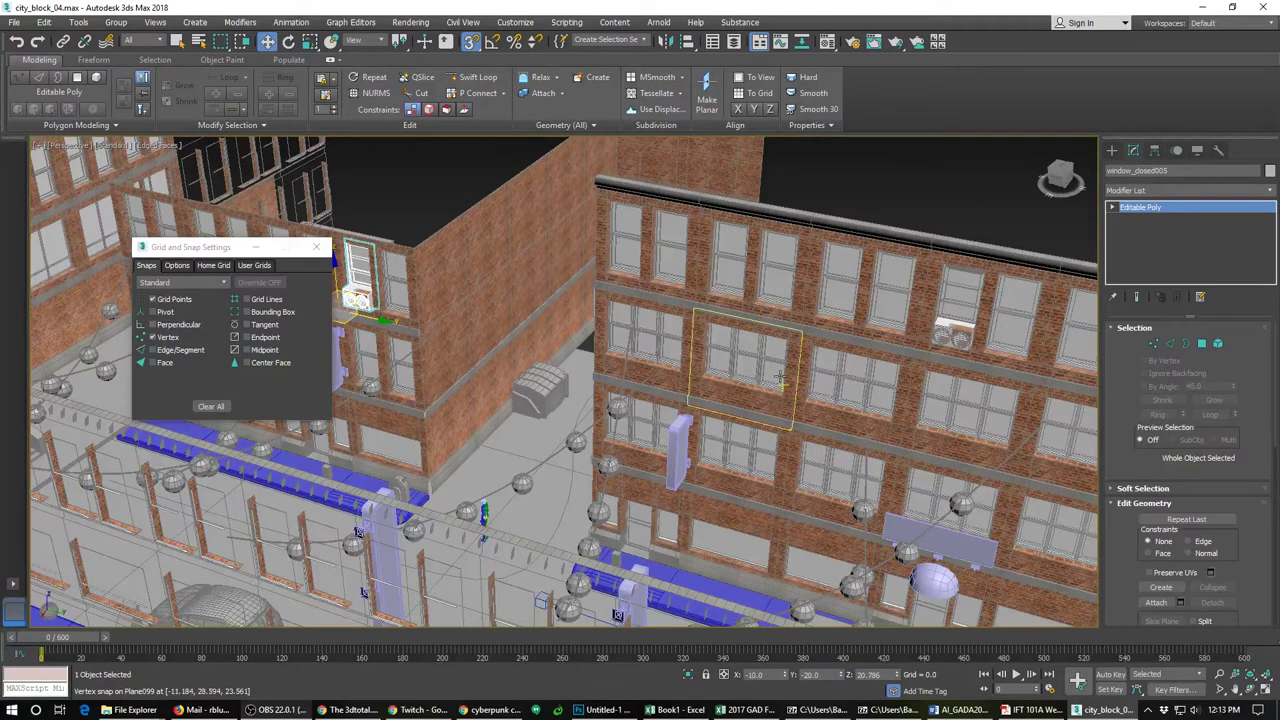
middle_click_drag(777, 372, 948, 452, "alt")
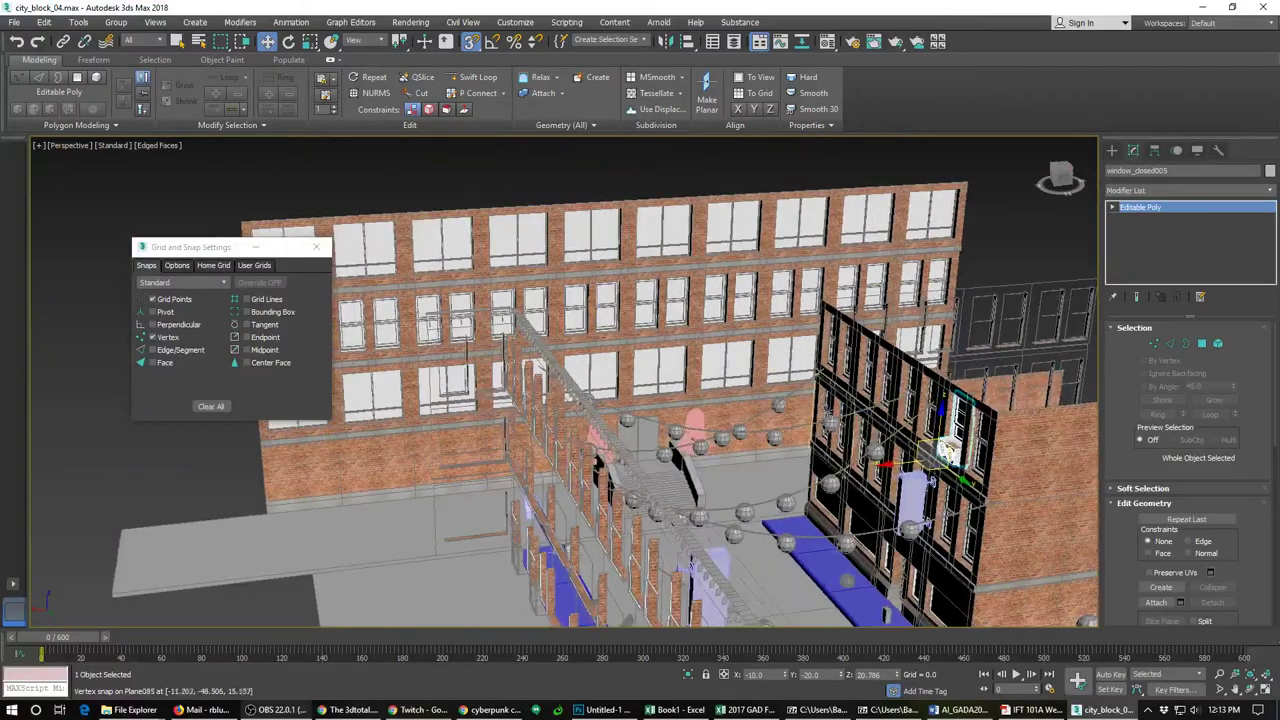
scroll(785, 393, "down", 3)
scroll(795, 388, "up", 5)
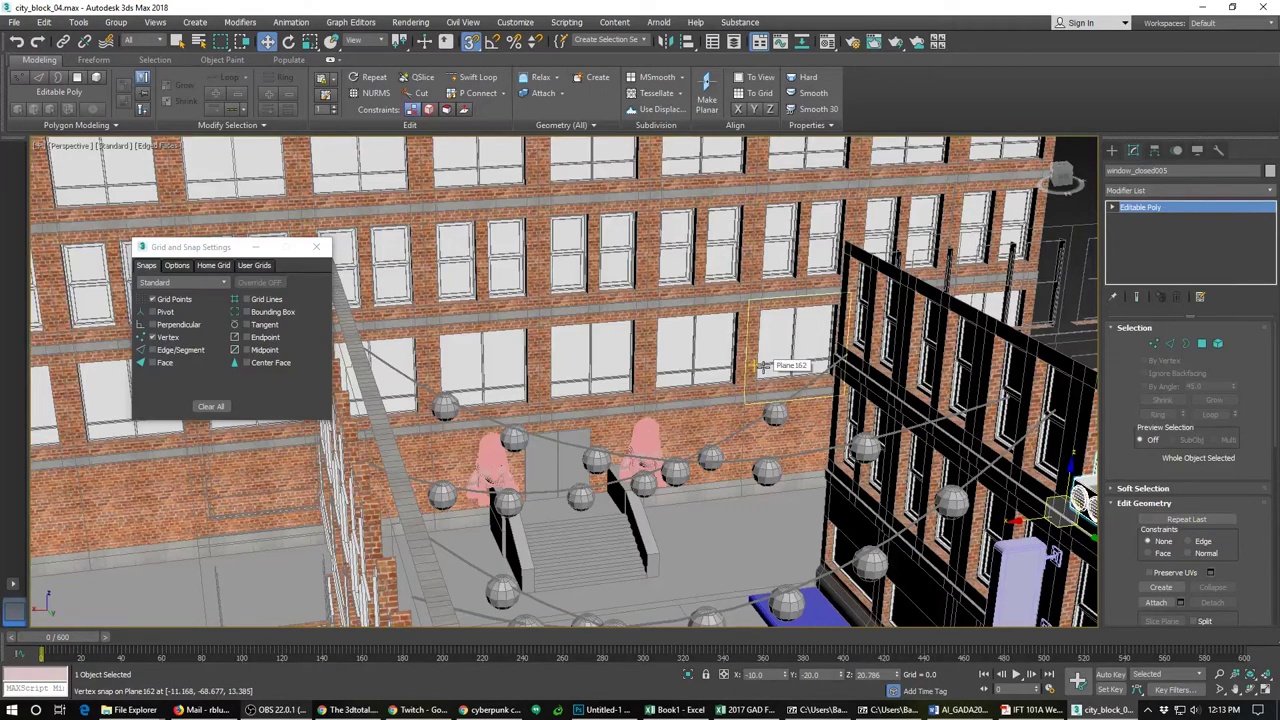
left_click(826, 230)
left_click(1158, 297)
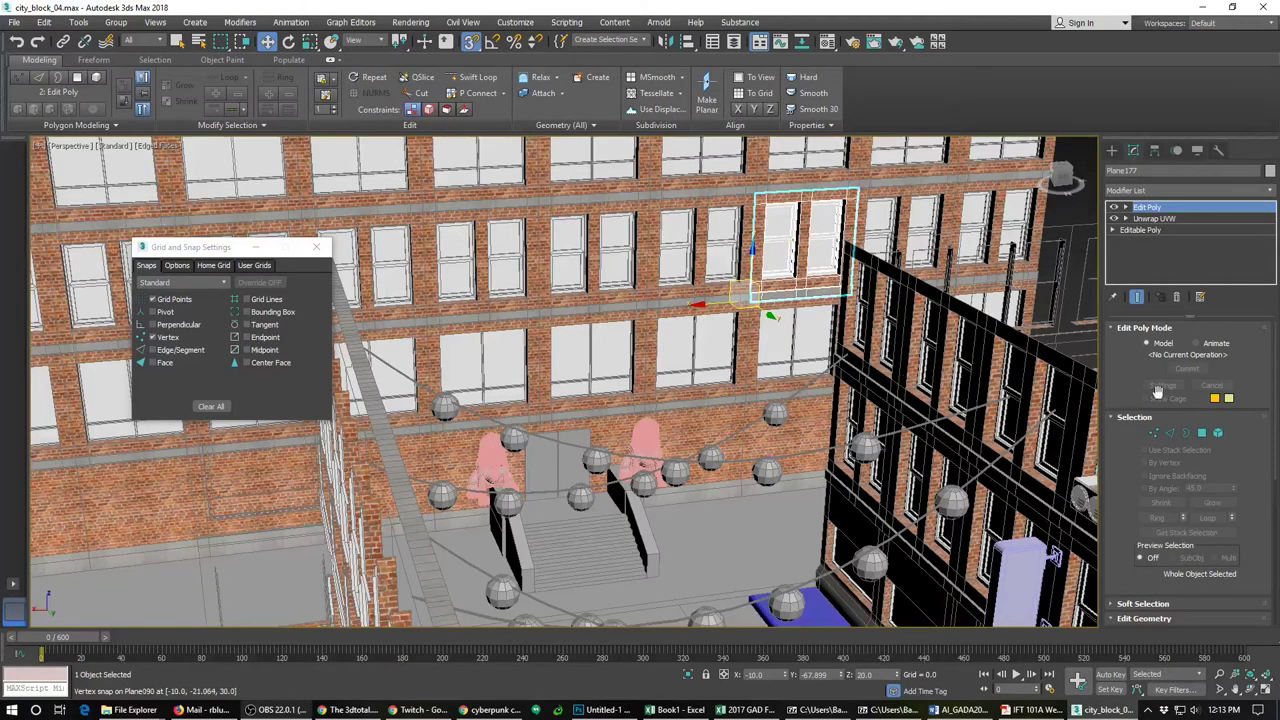
left_click(1218, 433)
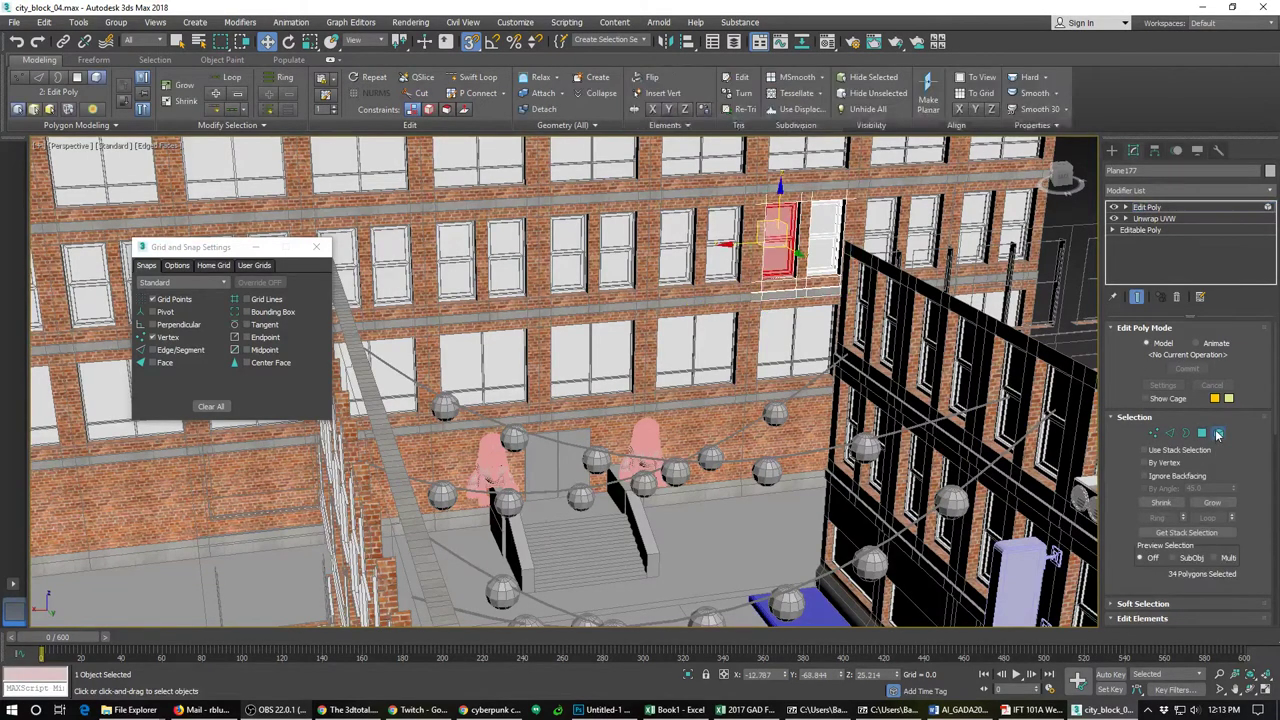
key("Delete")
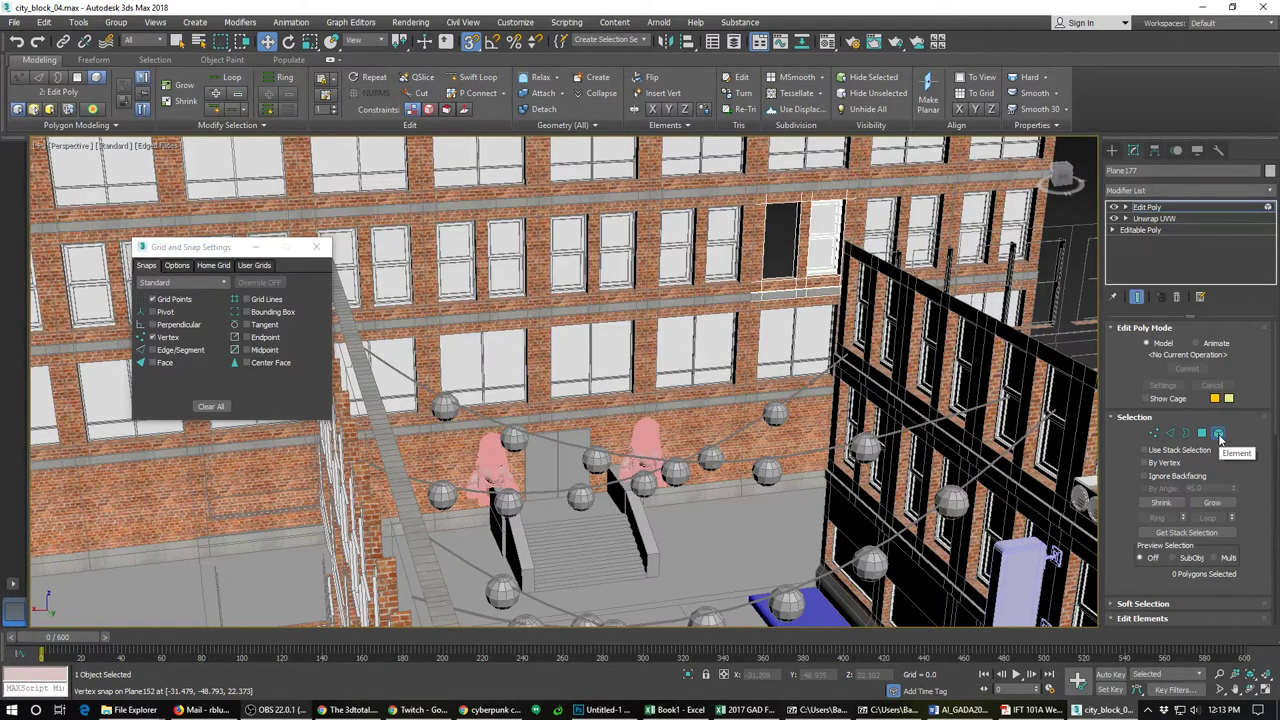
Step: Leave element editing and clone the standalone vented window with the louvred box as a copy, vertex-snapping it to the cleared middle-row section
left_click(1218, 433)
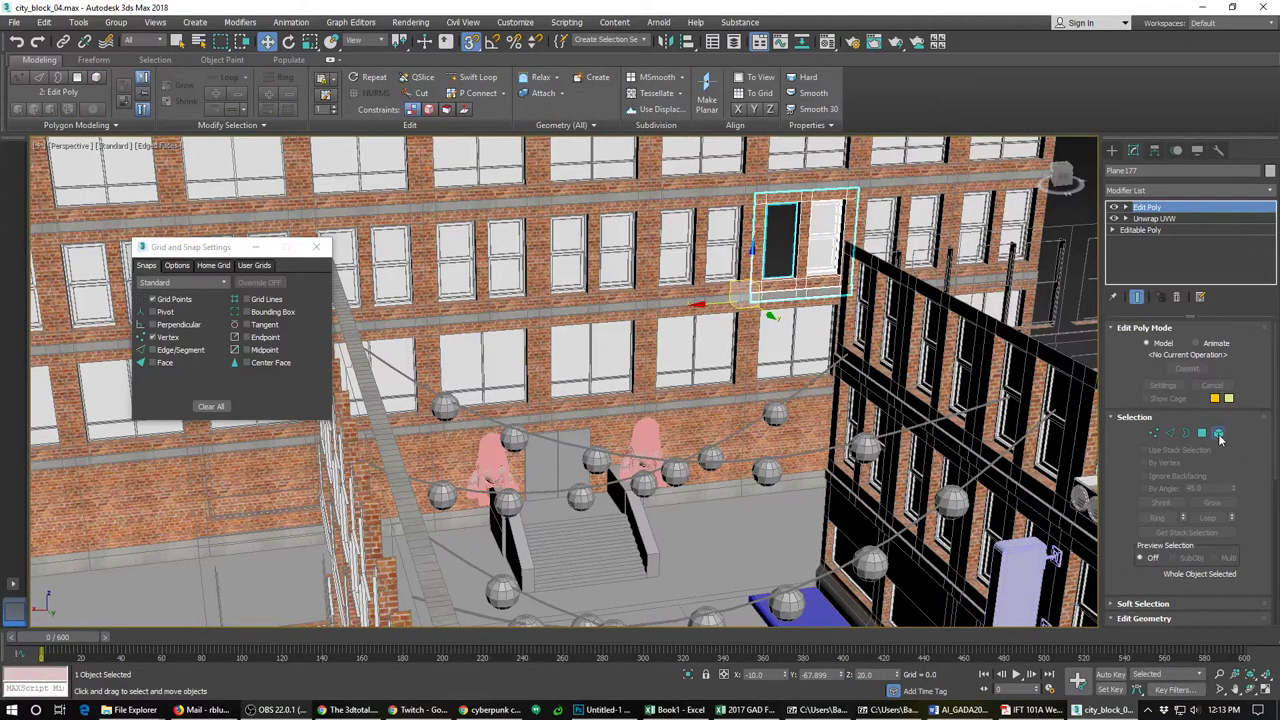
left_click(1218, 434)
left_click(1218, 434)
scroll(881, 351, "down", 6)
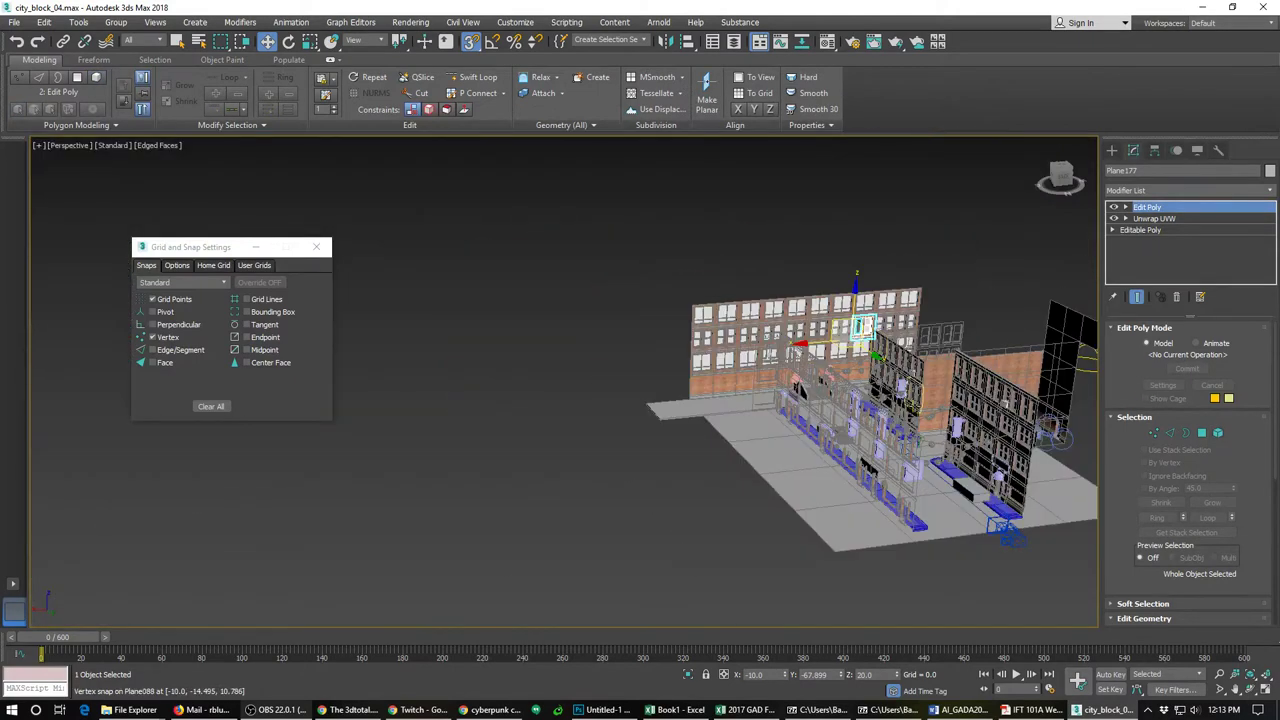
middle_click_drag(1050, 434, 940, 457, "alt")
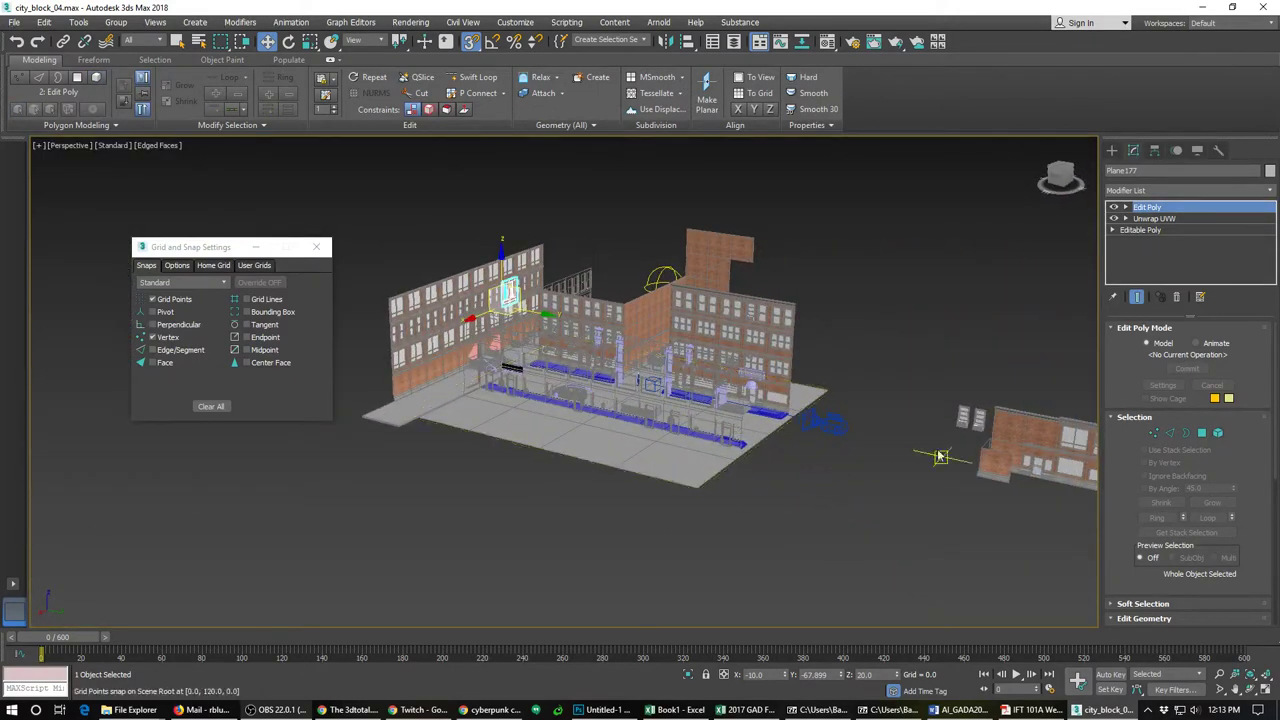
left_click(961, 426)
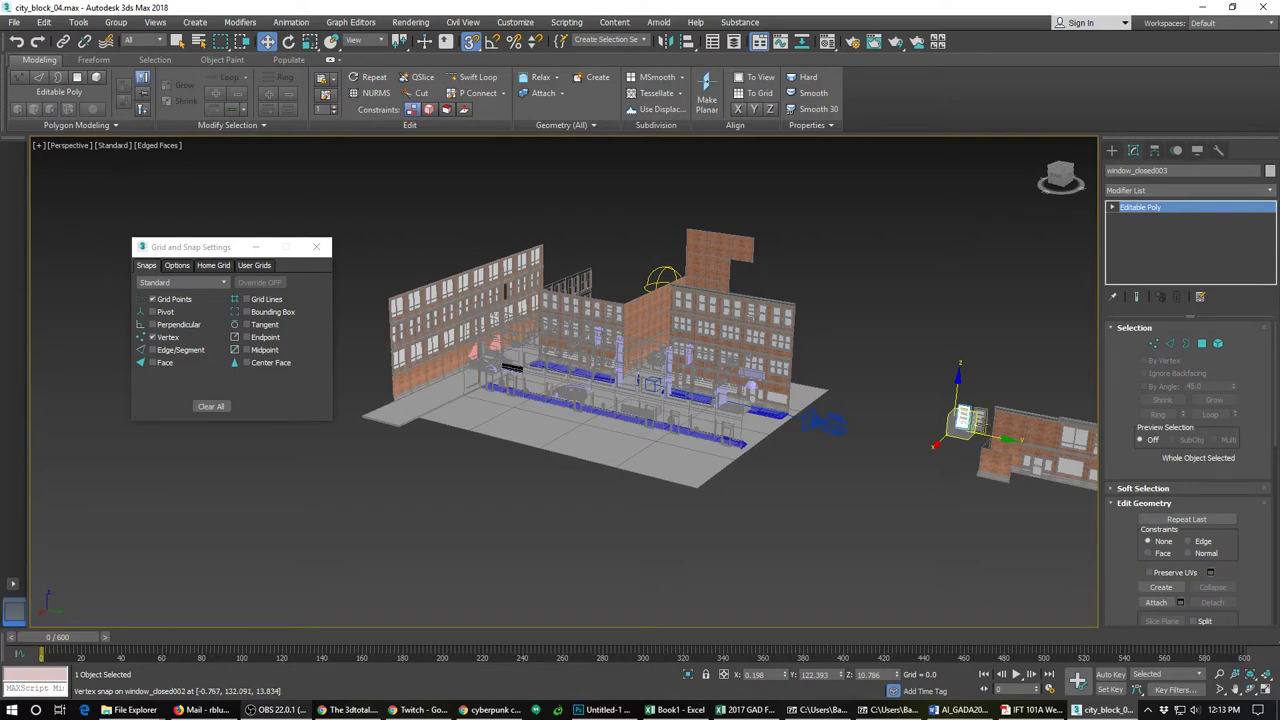
left_click(970, 436)
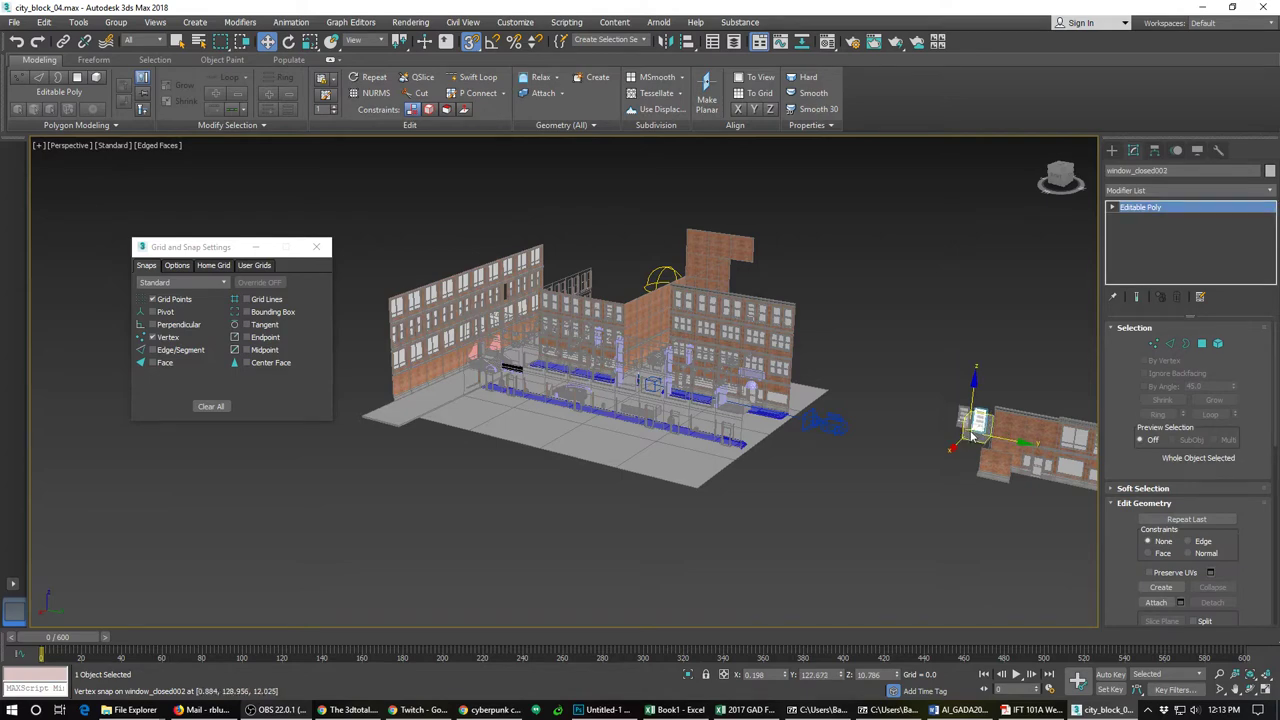
mouse_move(970, 428)
left_mouse_down("shift")
mouse_move(600, 292)
mouse_move(515, 285)
mouse_move(503, 303)
left_mouse_up("shift")
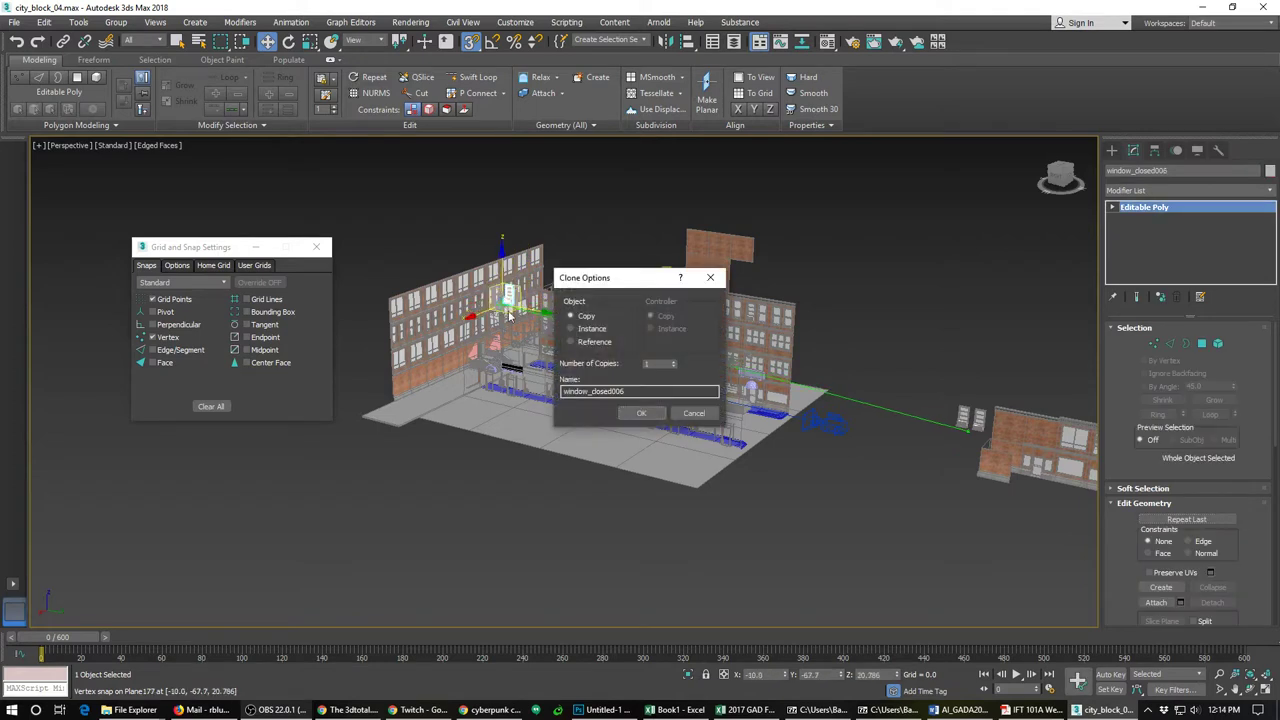
left_click(630, 414)
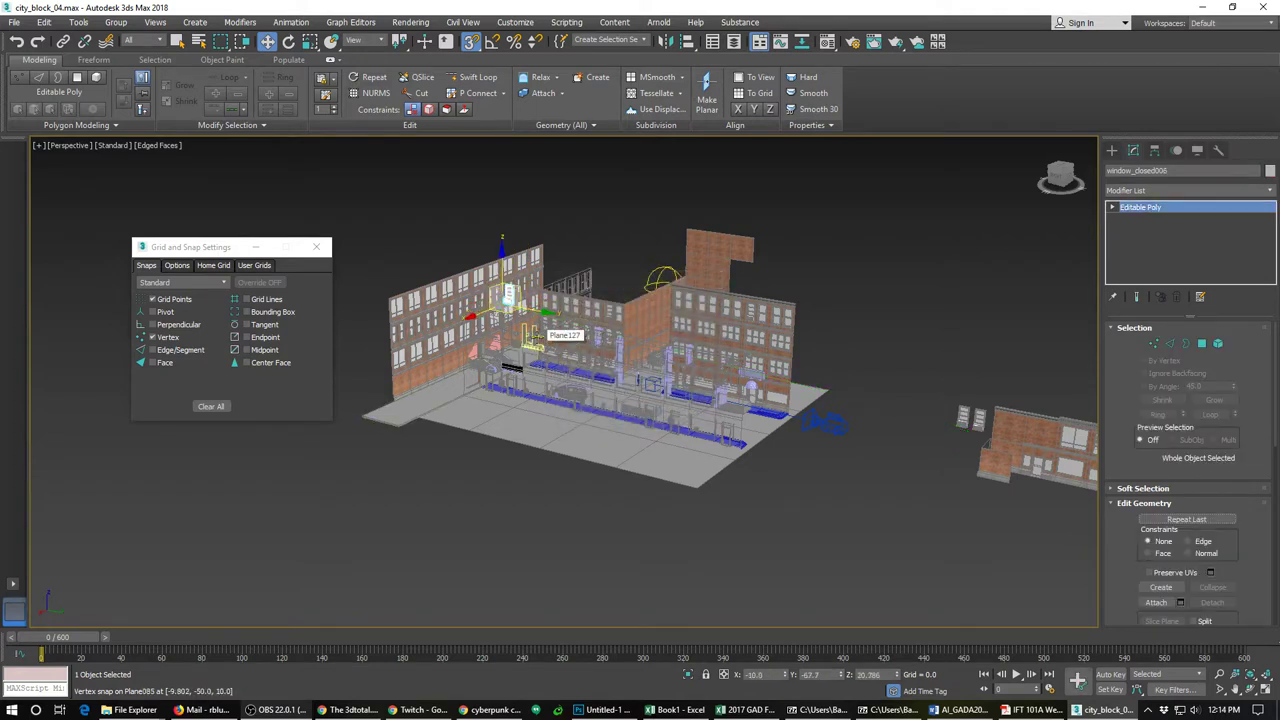
Step: Set the copied vented window's X rotation to -90 degrees to align it with the wall behind the stairs
key("z")
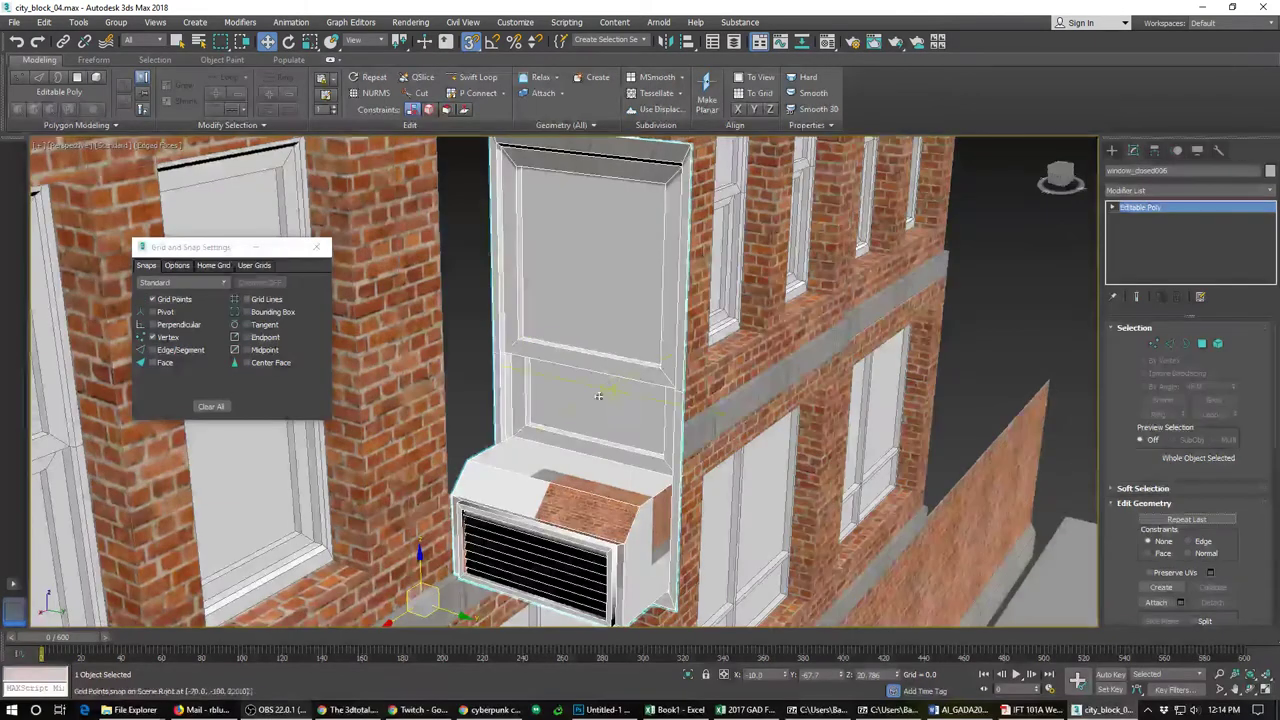
middle_click_drag(663, 503, 665, 459, "alt")
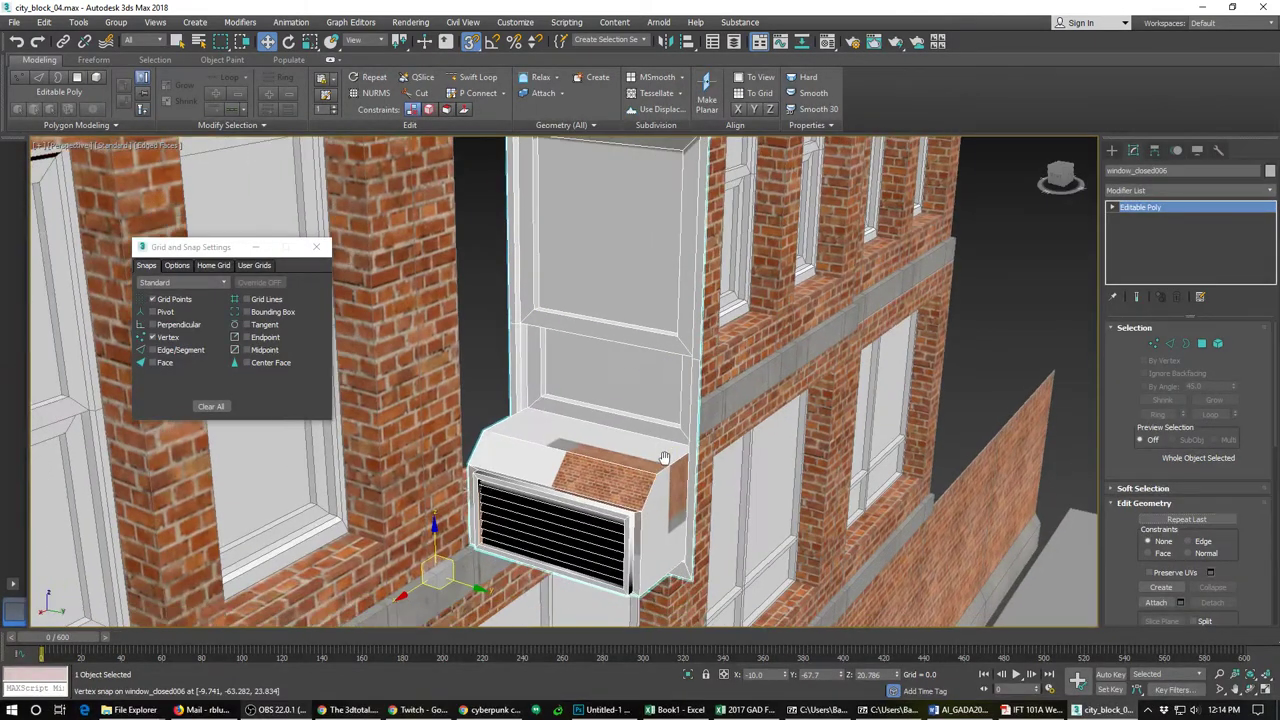
key("e")
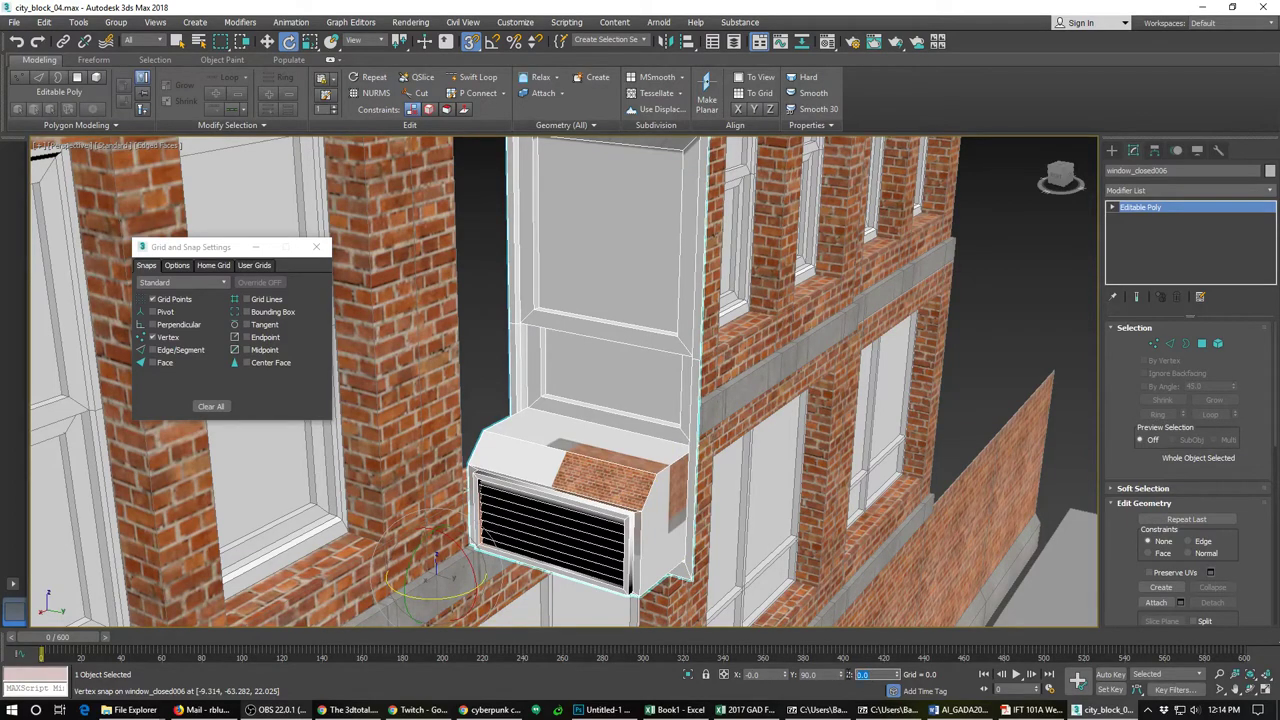
key("Return")
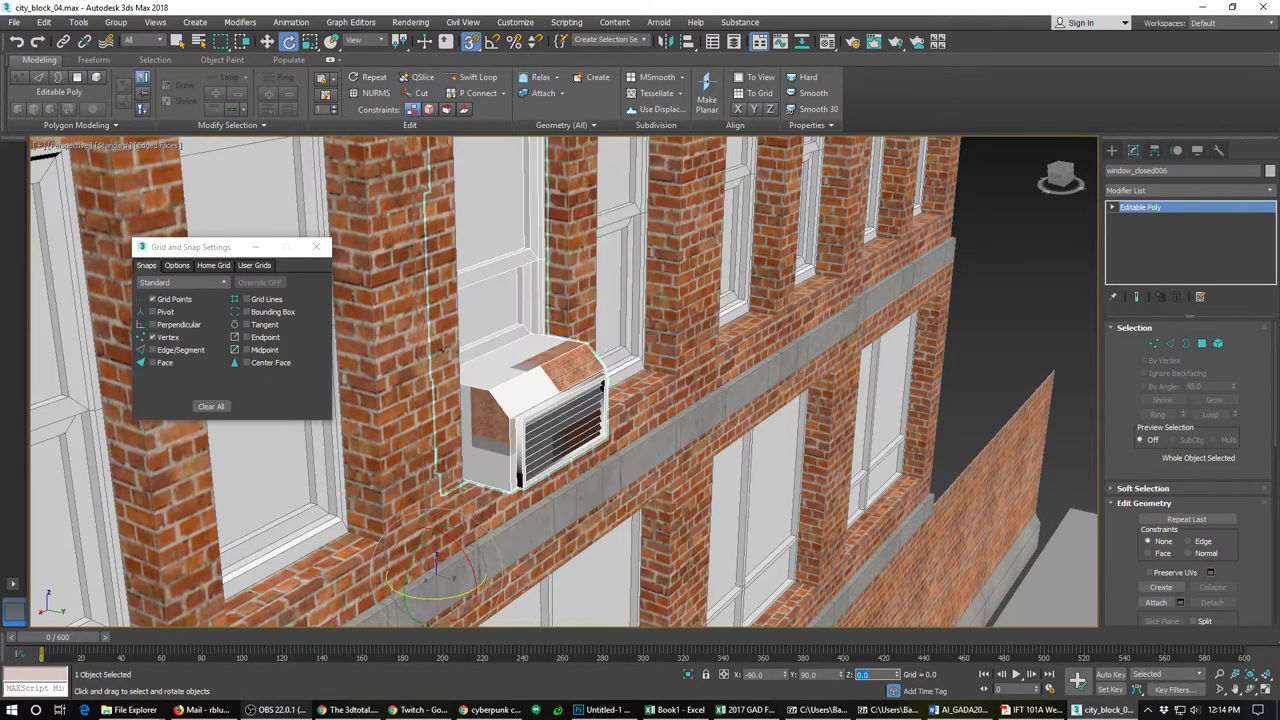
middle_click_drag(722, 545, 772, 474, "alt")
scroll(458, 538, "down", 8)
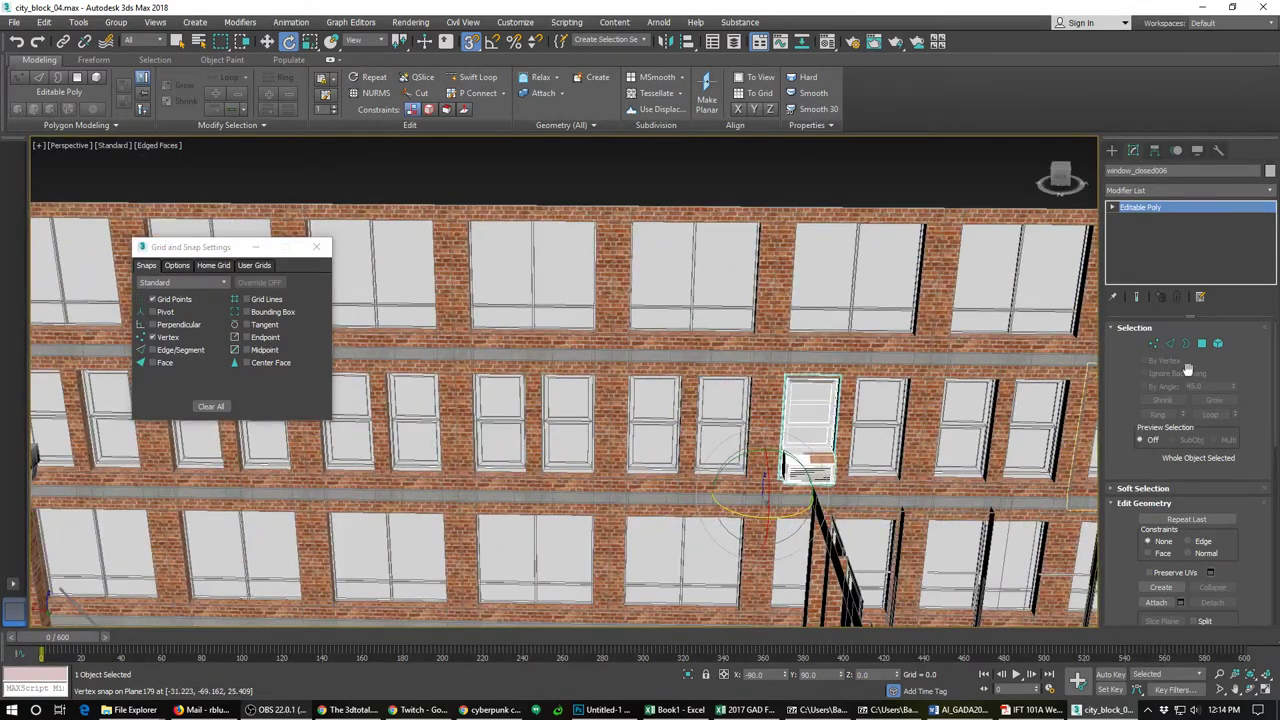
Step: Attach the copied vented window to the middle-row wall section around it, and leave the Attach command
left_click(873, 428)
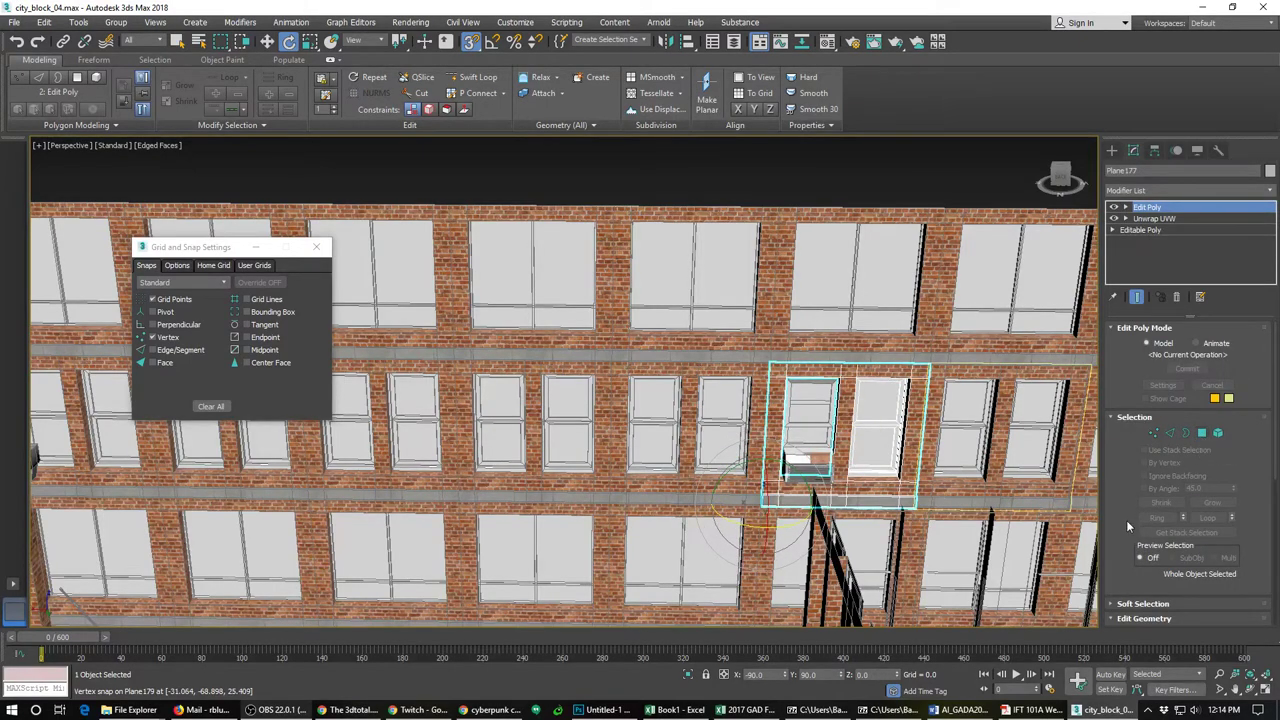
scroll(1130, 480, "down", 5)
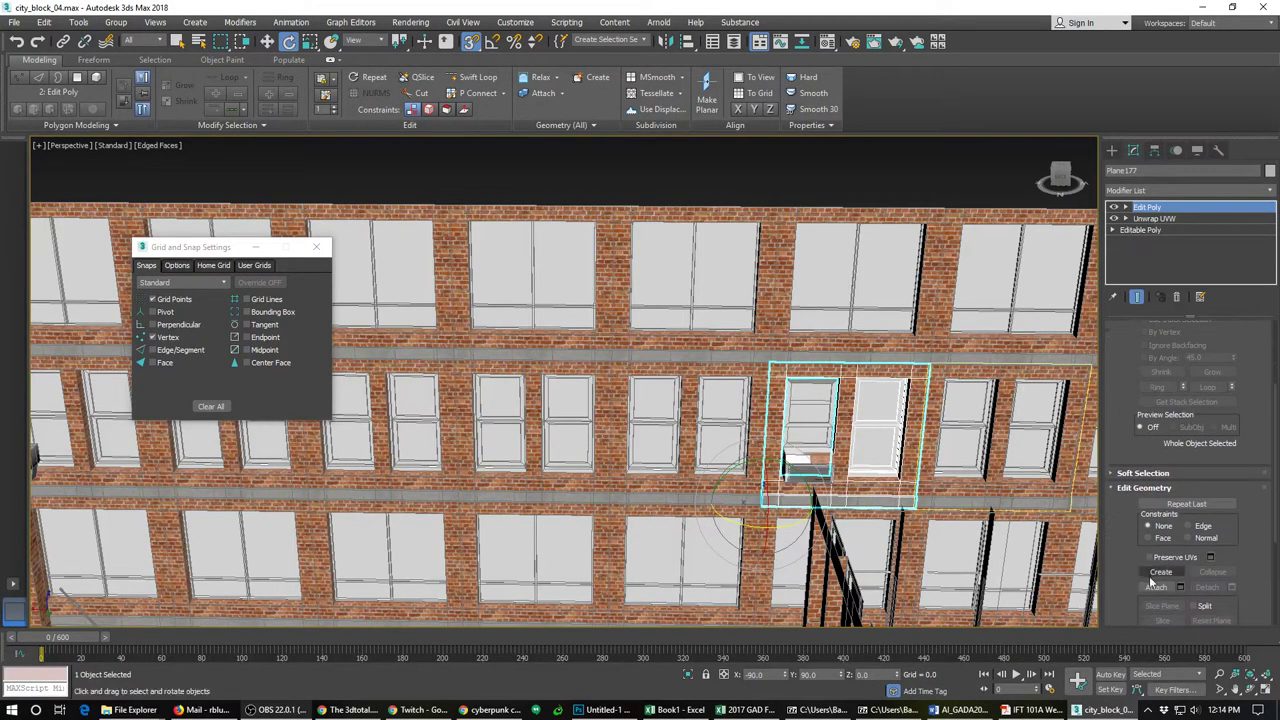
left_click(1156, 587)
left_click(810, 427)
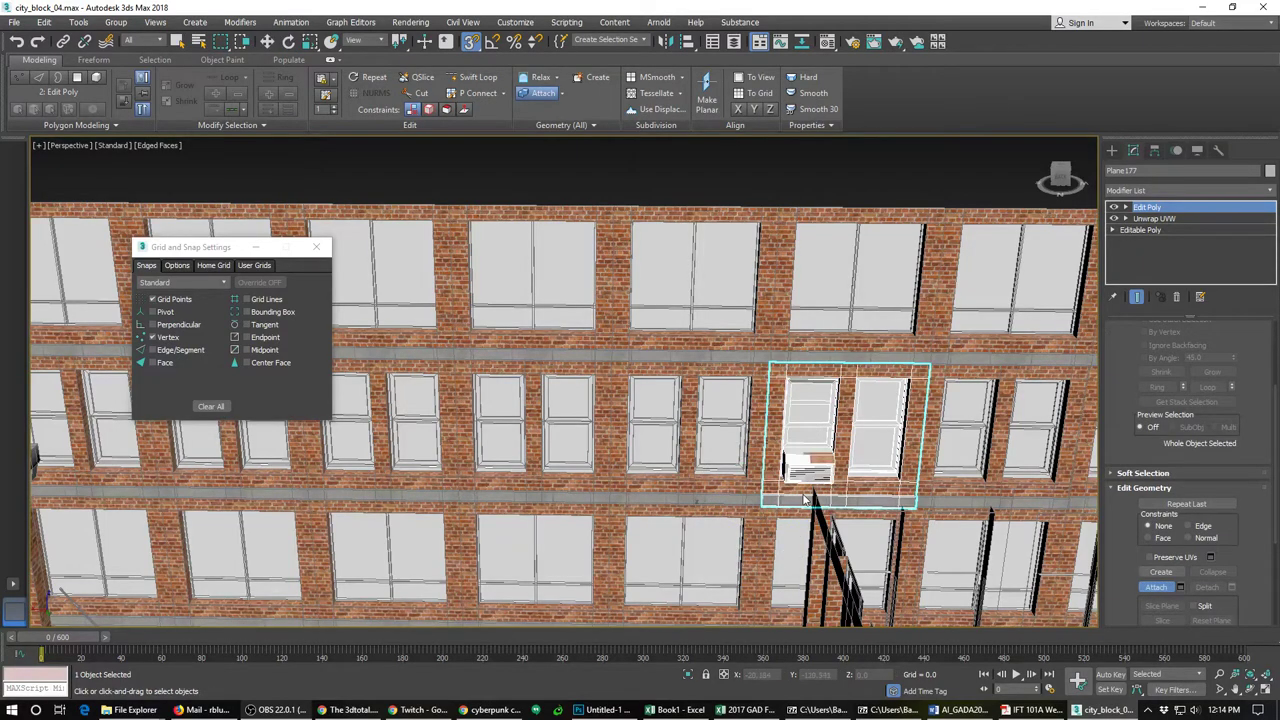
middle_click_drag(804, 500, 805, 539, "alt")
scroll(880, 508, "down", 4)
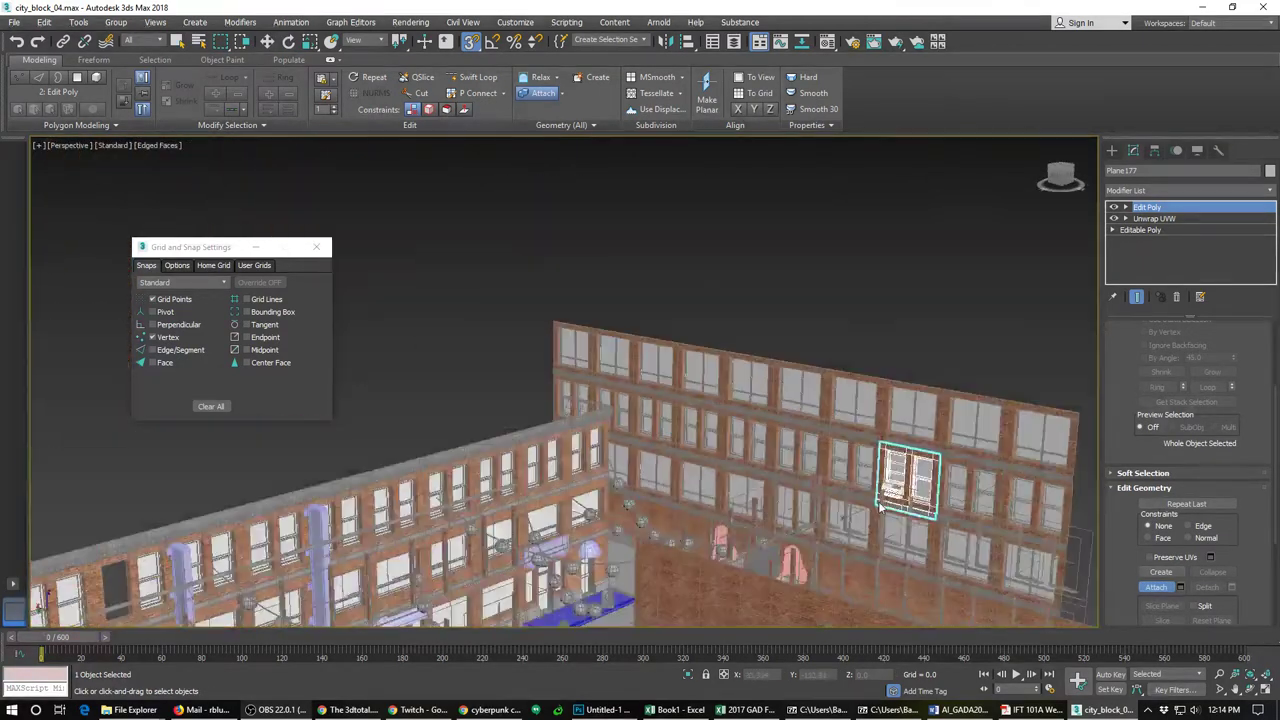
scroll(880, 508, "up", 4)
middle_click_drag(878, 508, 938, 515, "alt")
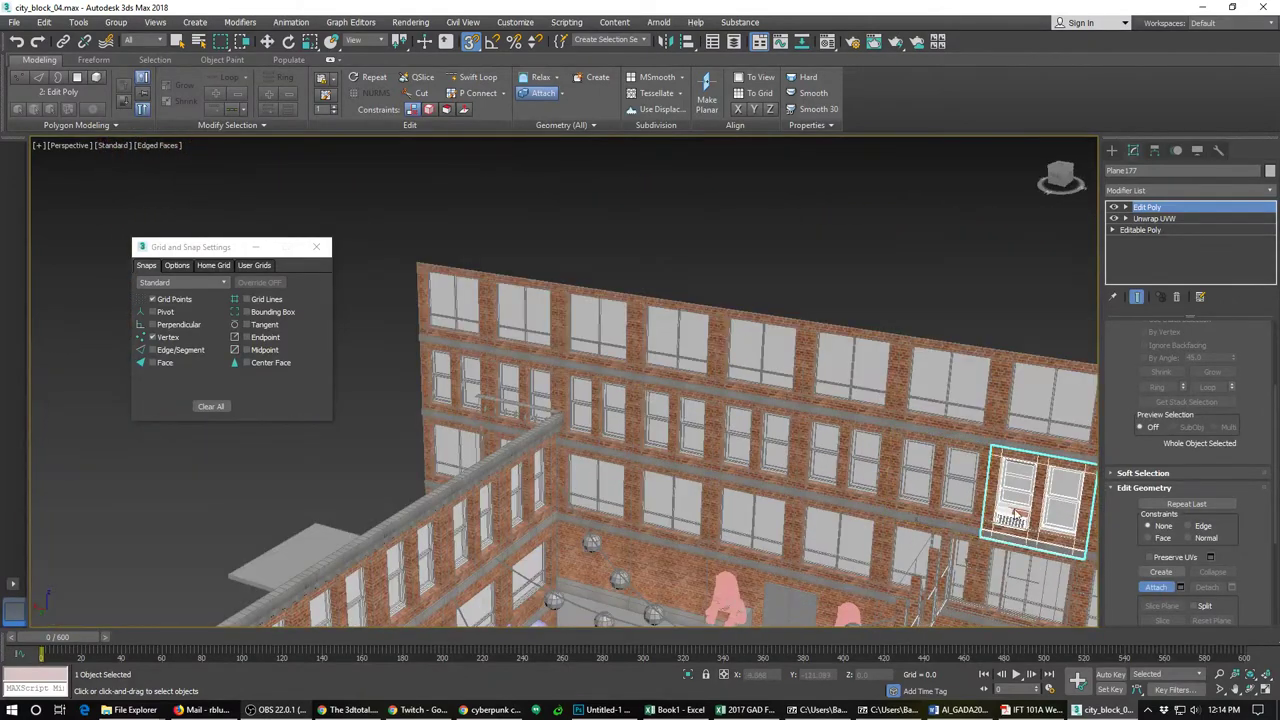
left_click(1155, 588)
Step: Delete the middle-row wall section four bays along from the vented one, and fill the gap with a copy of the vented section
key("w")
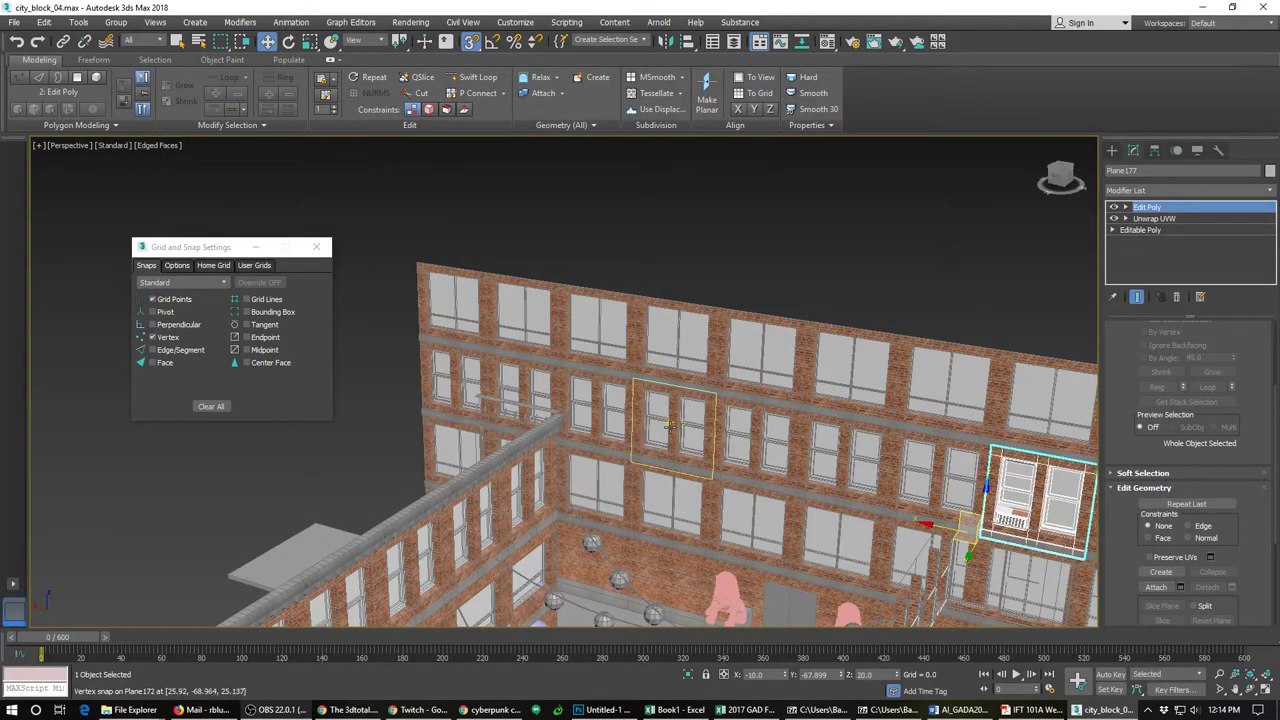
left_click(670, 428)
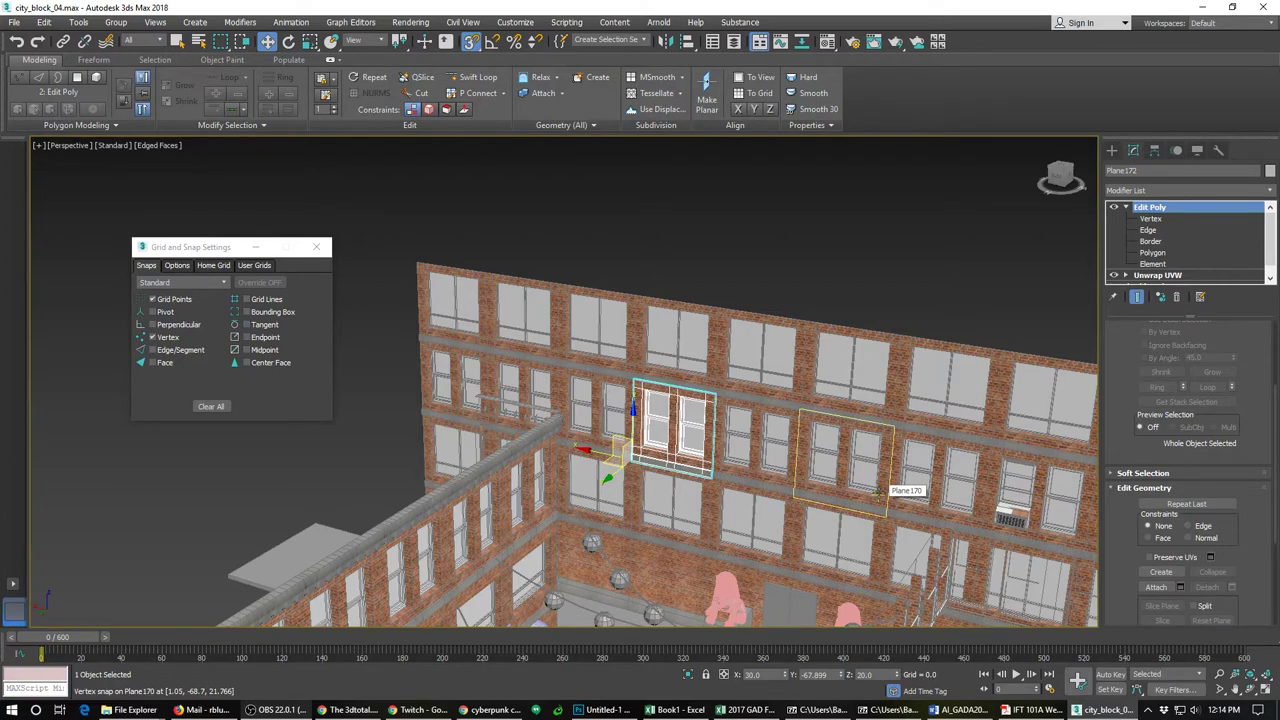
key("Delete")
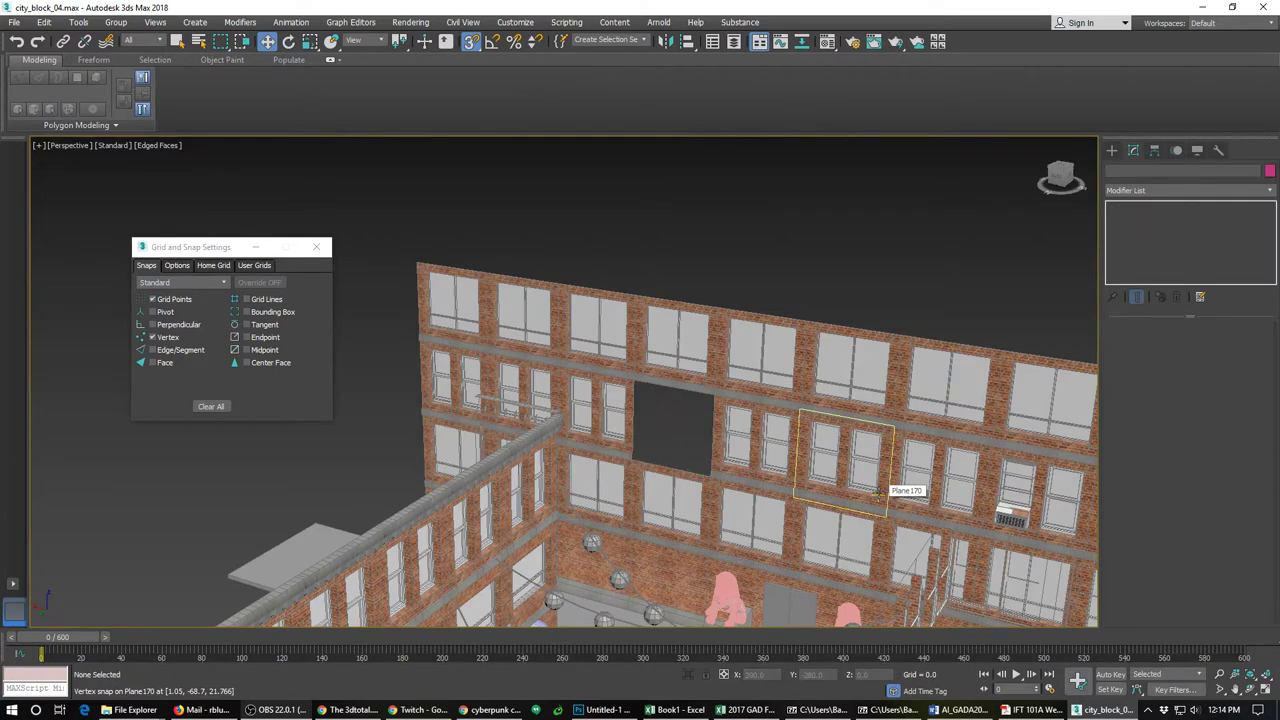
left_click(990, 505)
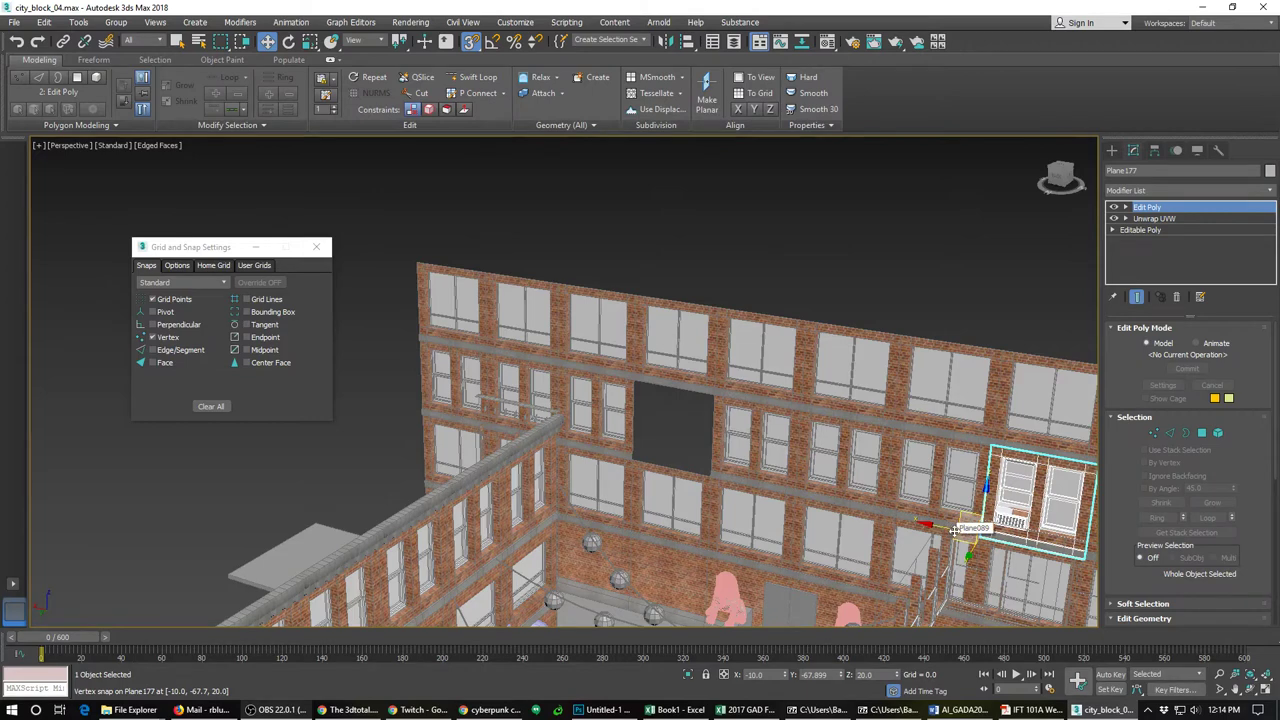
mouse_move(958, 530)
left_mouse_down("shift")
mouse_move(680, 440)
mouse_move(640, 440)
mouse_move(630, 456)
left_mouse_up("shift")
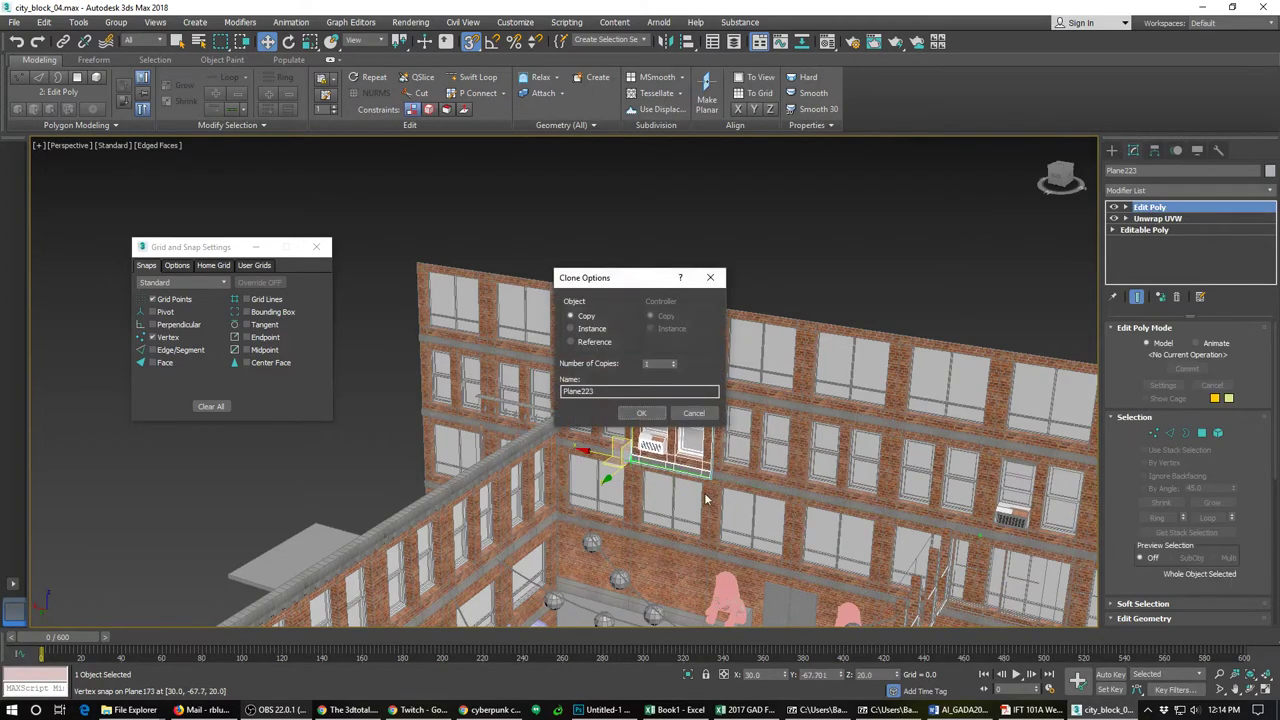
left_click(634, 412)
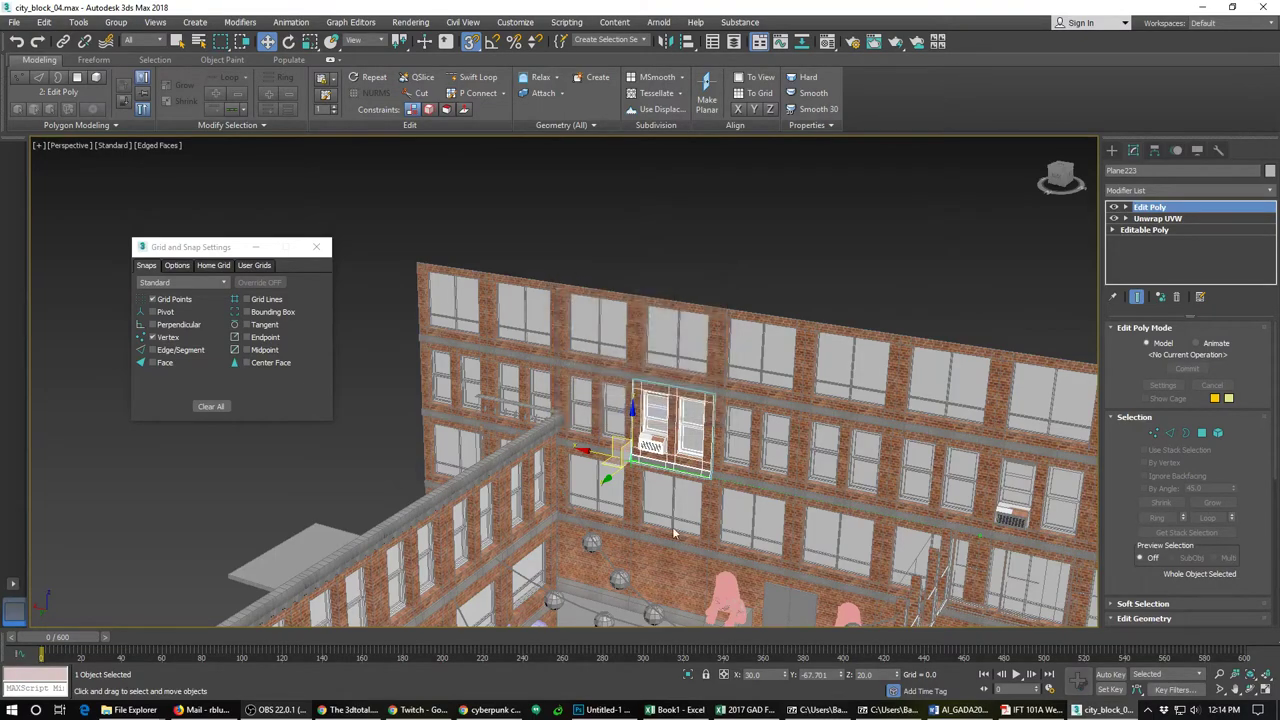
Step: Vertex-snap the copied vented section to the adjoining wall section so its face lies flush with the facade
mouse_move(634, 420)
middle_mouse_down("alt")
mouse_move(654, 446)
mouse_move(768, 511)
middle_mouse_up("alt")
scroll(634, 423, "up", 5)
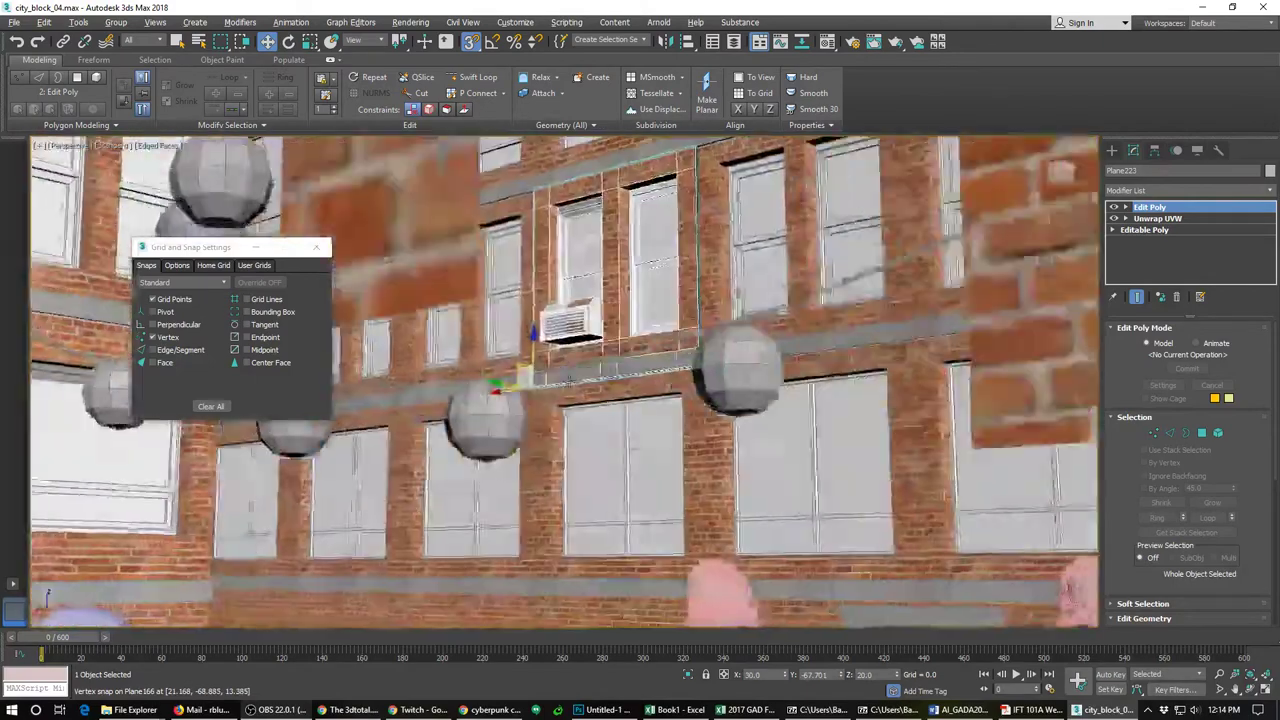
middle_click_drag(568, 381, 606, 452, "alt")
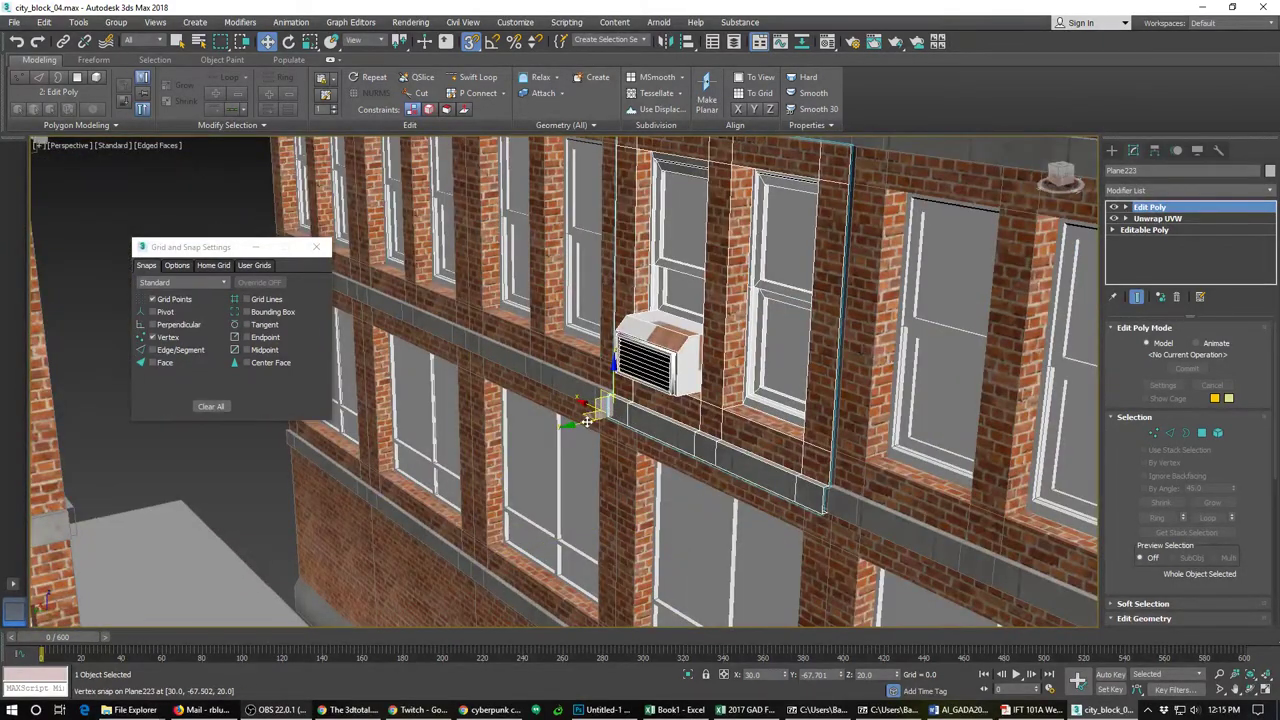
left_click_drag(610, 414, 619, 415)
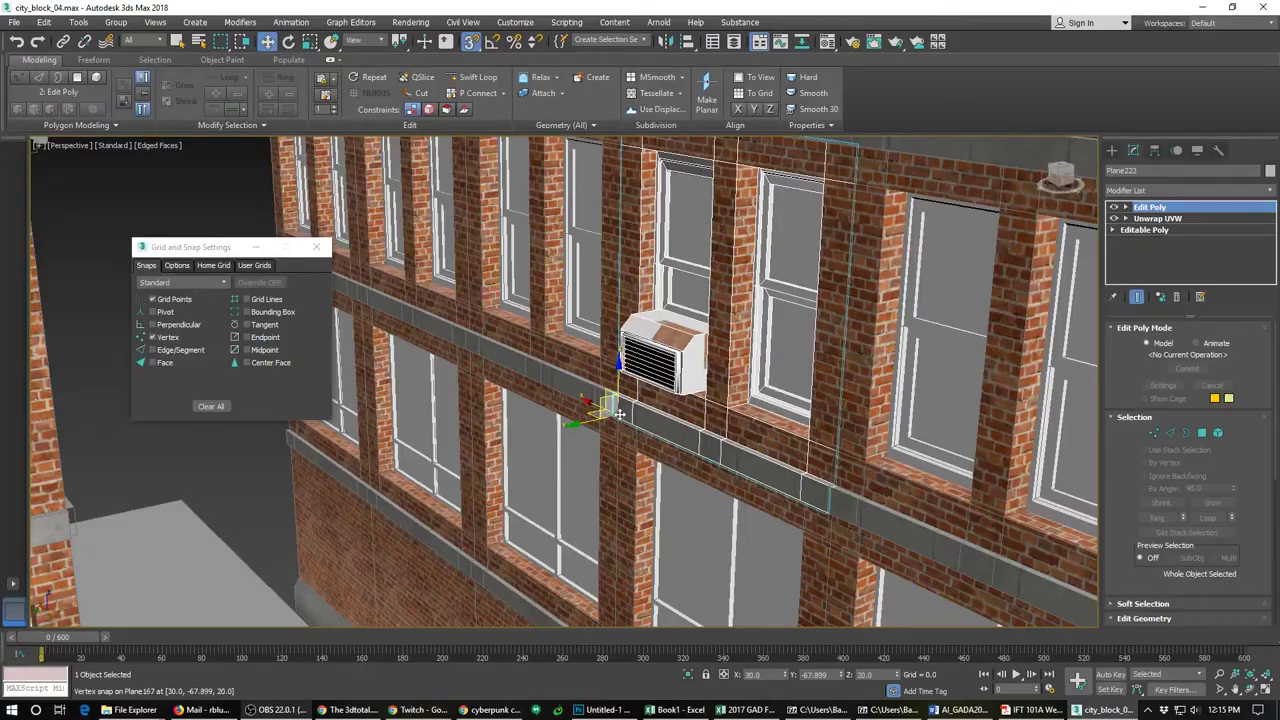
Step: Clone the other standalone window, window_closed003, as a copy placed among the buildings of the city block
scroll(620, 414, "down", 3)
middle_click_drag(622, 416, 822, 487, "alt")
scroll(710, 485, "down", 4)
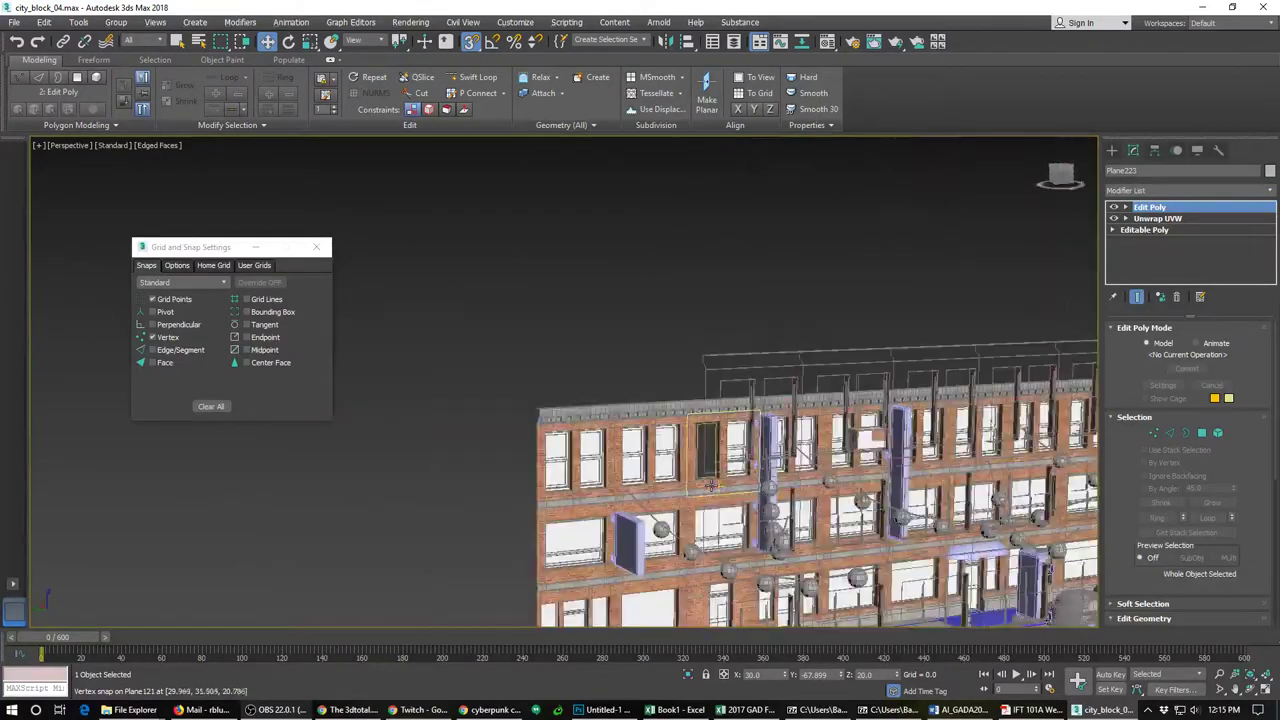
scroll(700, 504, "down", 2)
middle_click_drag(700, 504, 532, 385, "alt")
scroll(680, 420, "down", 5)
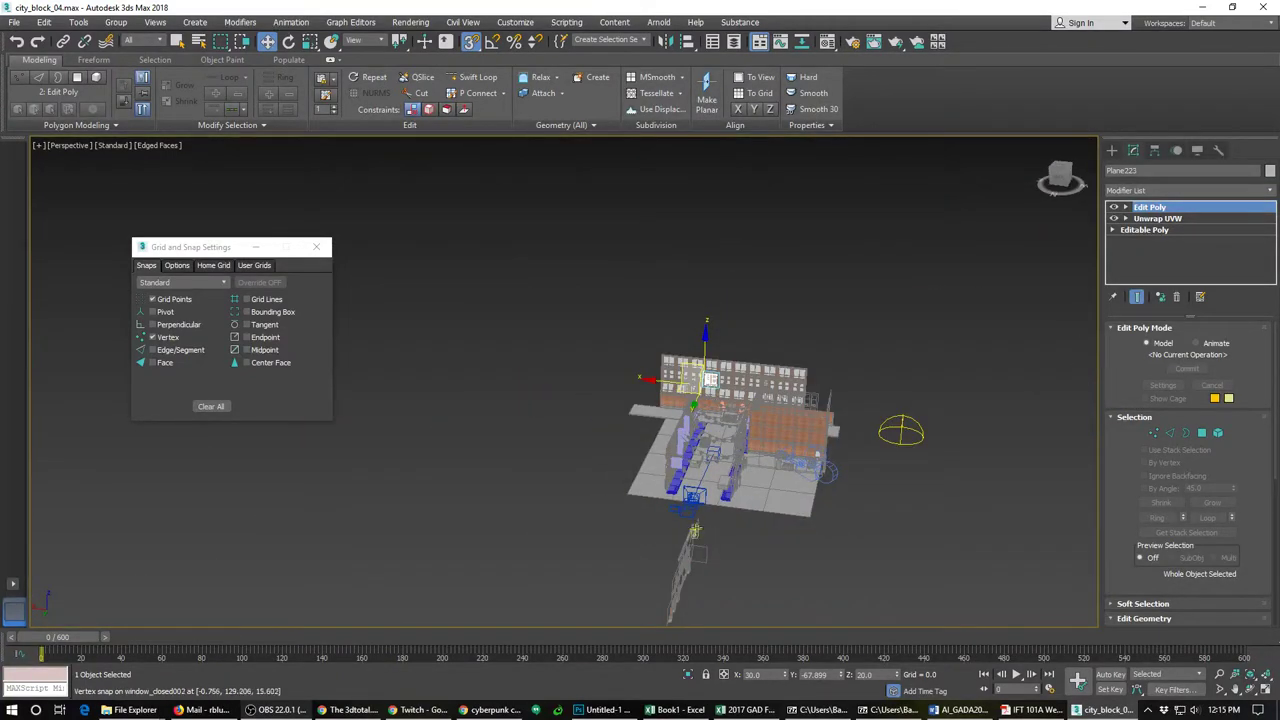
left_click(697, 524)
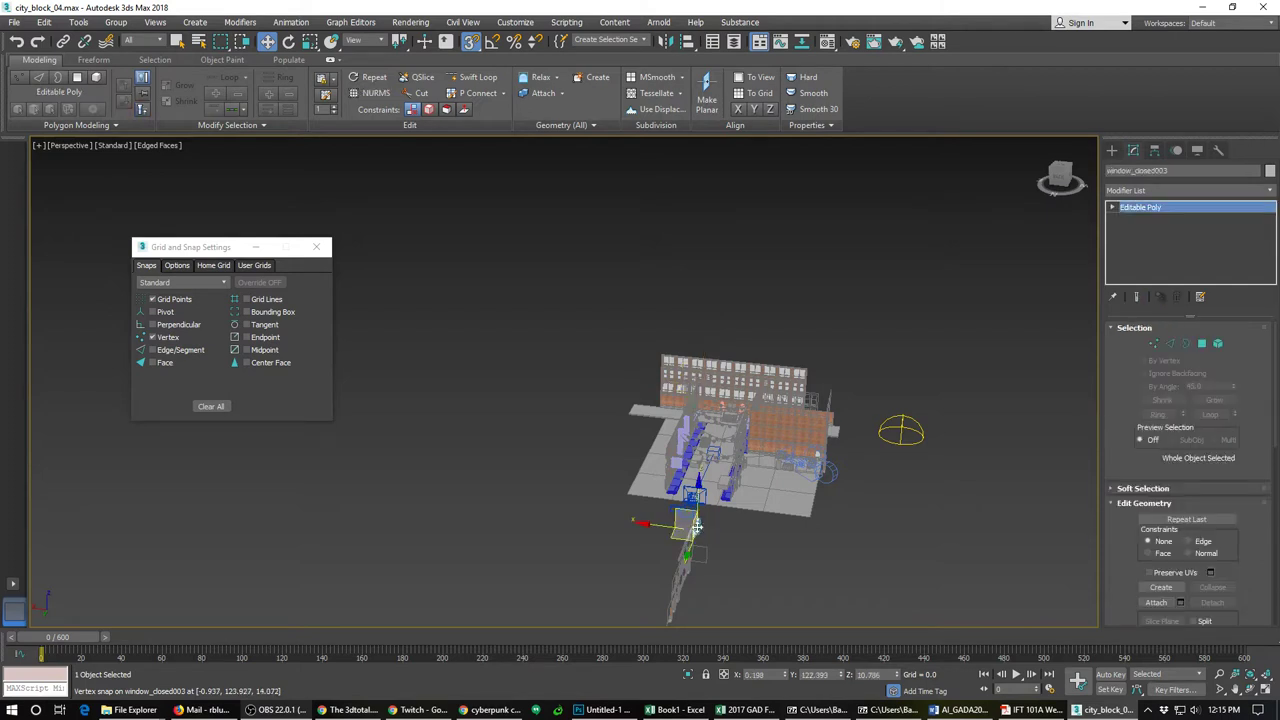
left_click_drag(678, 527, 683, 447, "shift")
left_click(655, 416)
Step: Move the new window copy along the street toward the empty top-floor opening of the building with the vertical signs
scroll(658, 430, "up", 15)
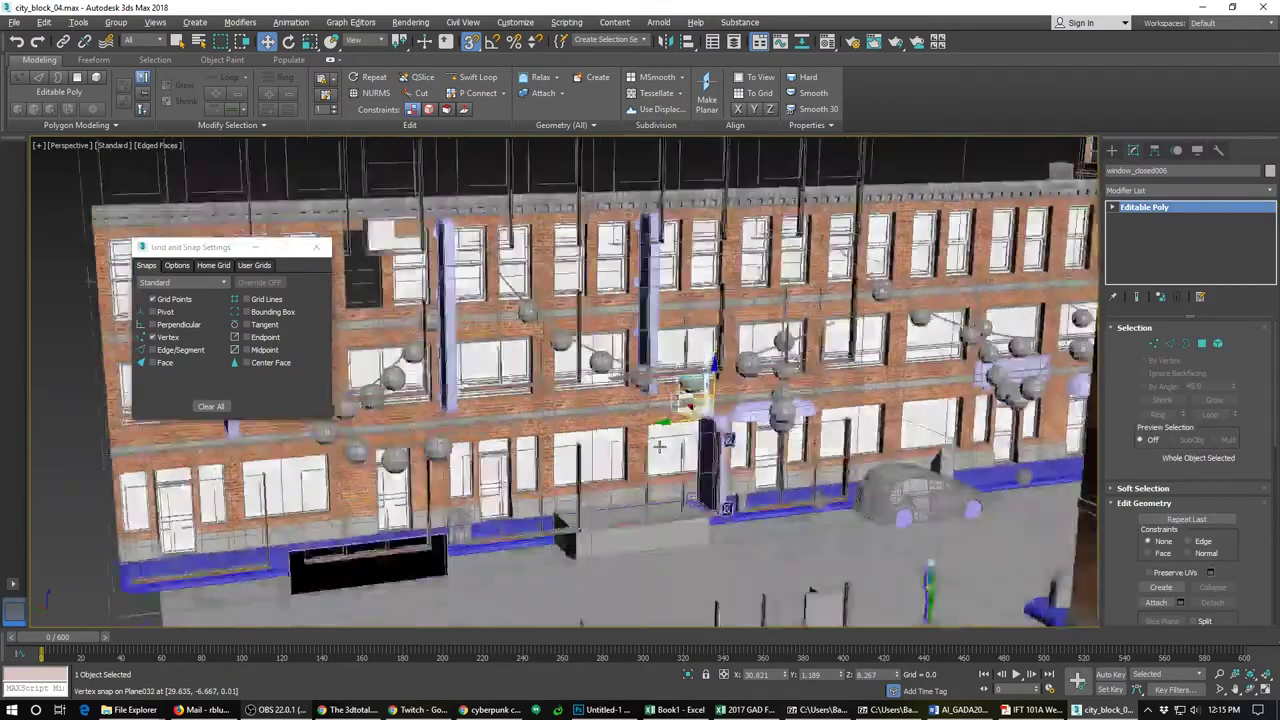
middle_click_drag(659, 446, 749, 509, "alt")
scroll(791, 472, "up", 3)
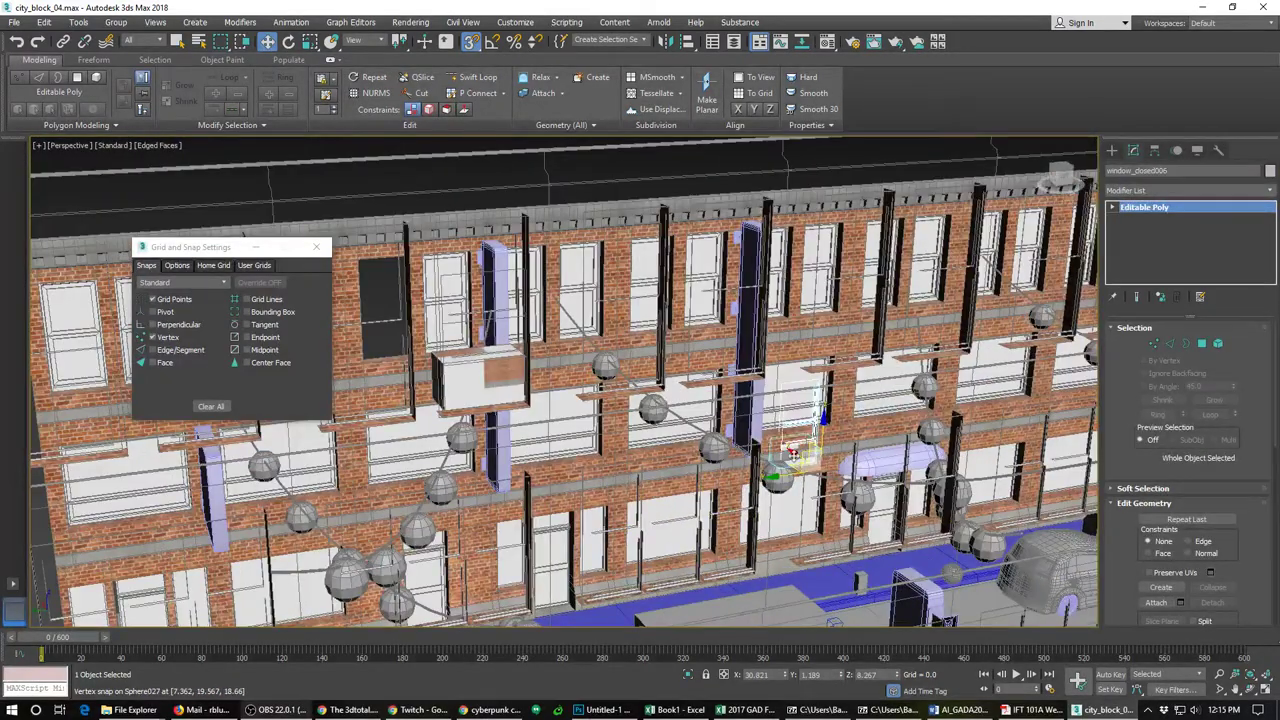
left_click_drag(816, 468, 408, 398)
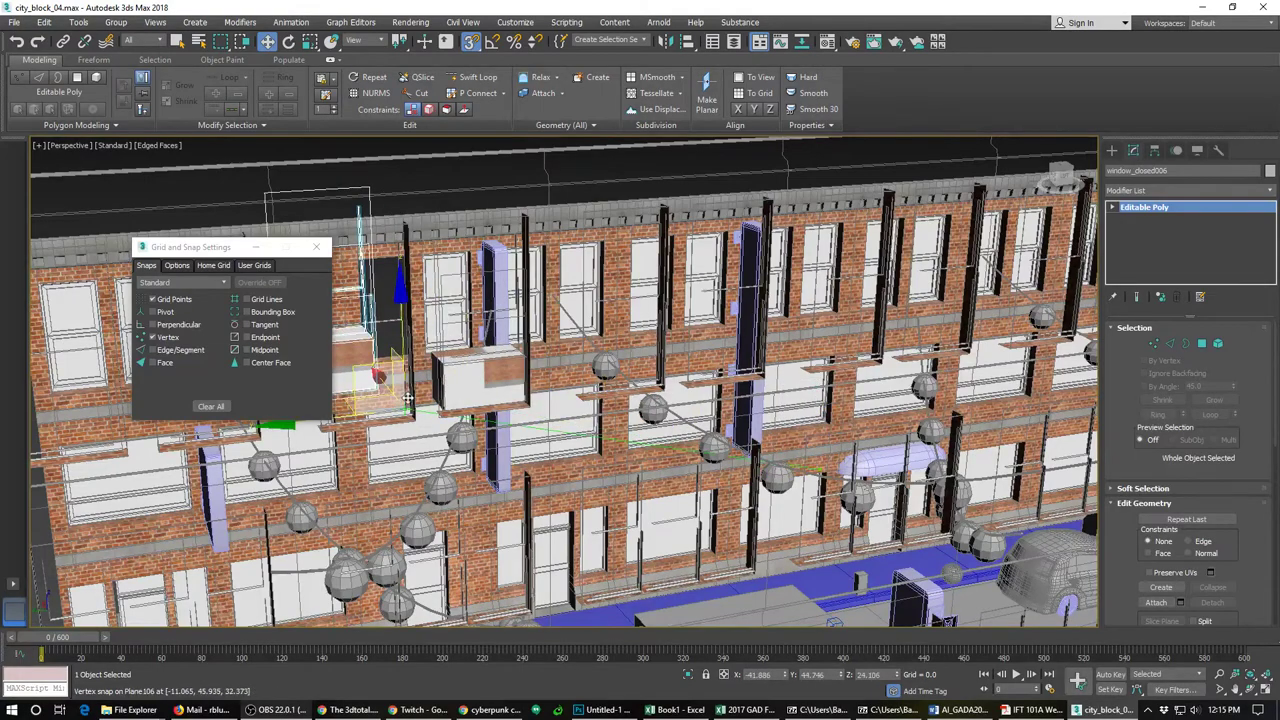
Step: Set the new window copy's X rotation to 180 degrees so its box faces away from the signed building's wall
middle_click_drag(486, 517, 790, 590, "alt")
key("e")
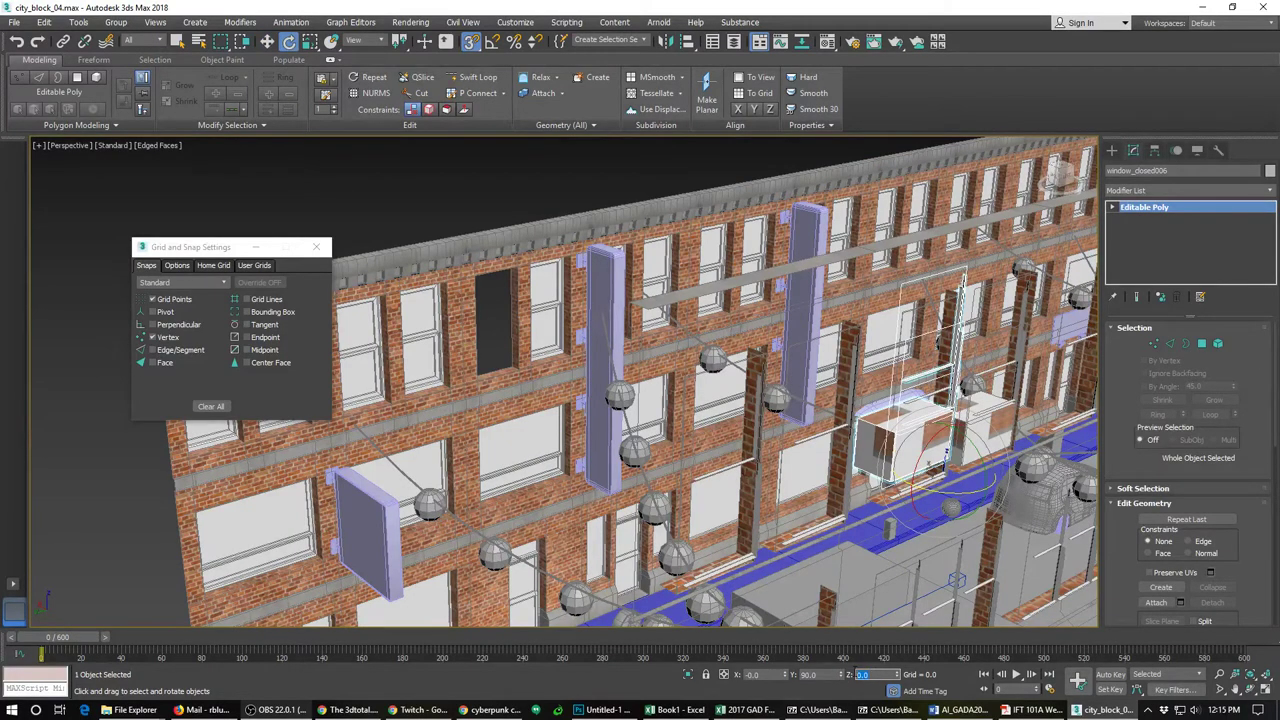
type("180")
key("Return")
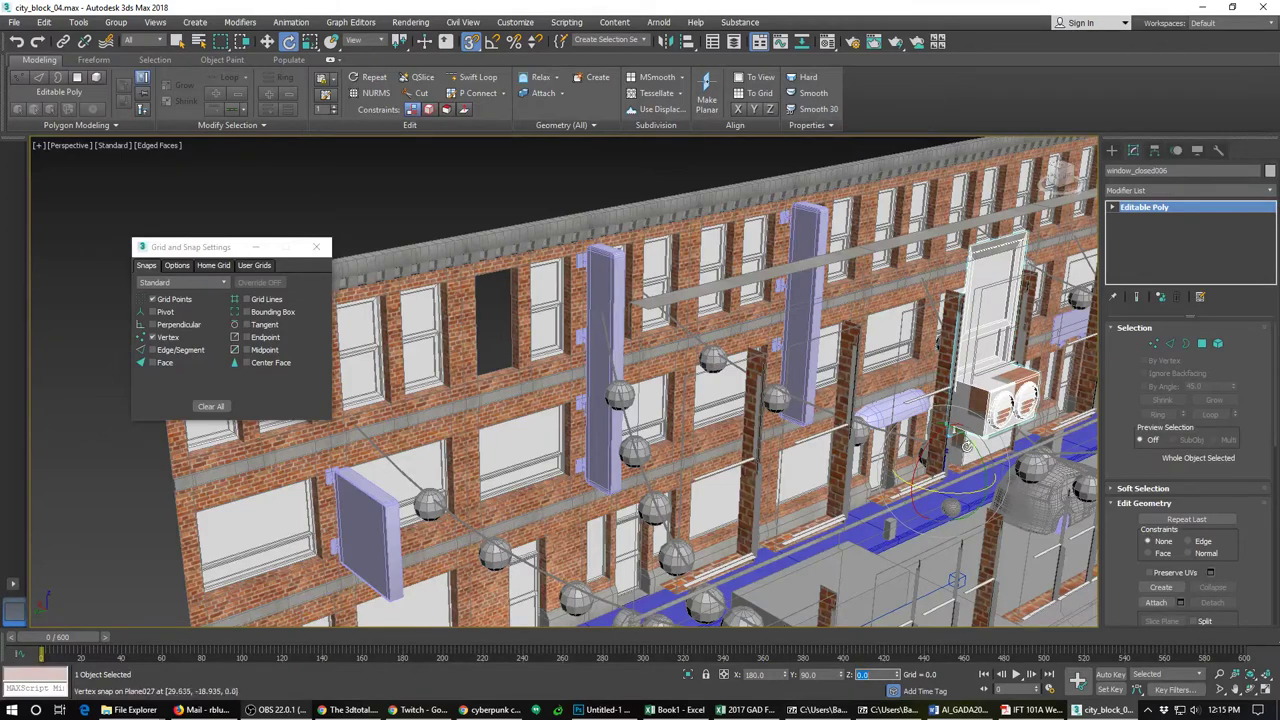
middle_click_drag(957, 428, 916, 430, "alt")
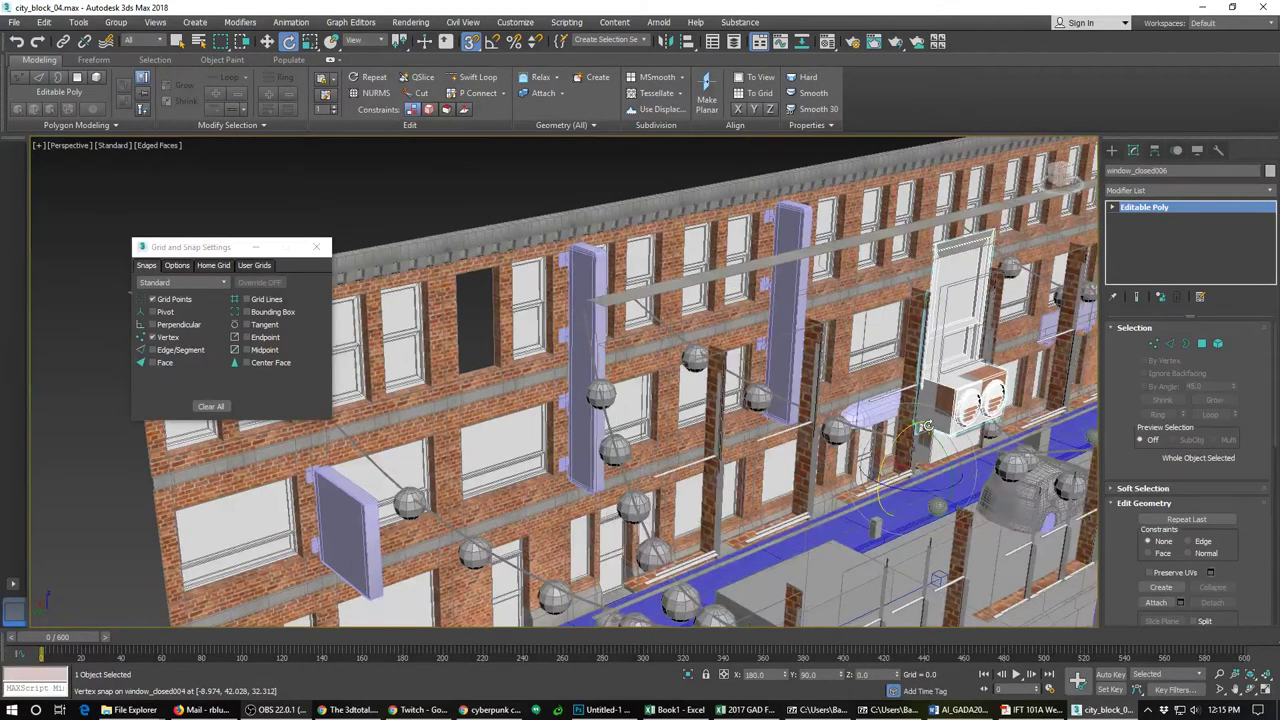
Step: Move the rotated window copy with vertex snapping into the empty top-floor opening of the building with the vertical signs
key("w")
left_click_drag(908, 467, 443, 400)
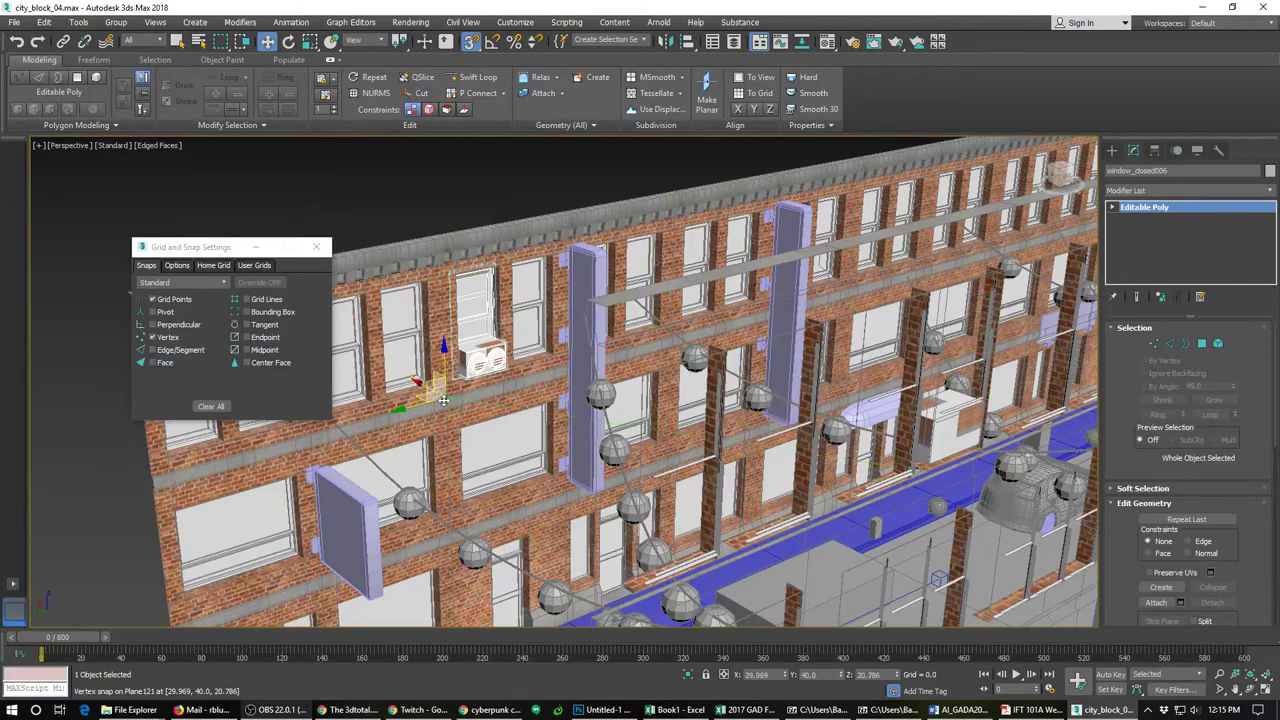
Step: Make the double-window top-floor section Plane126 unique and delete the window element nearer the vertical signs
middle_click_drag(530, 428, 420, 420, "alt")
scroll(561, 426, "down", 4)
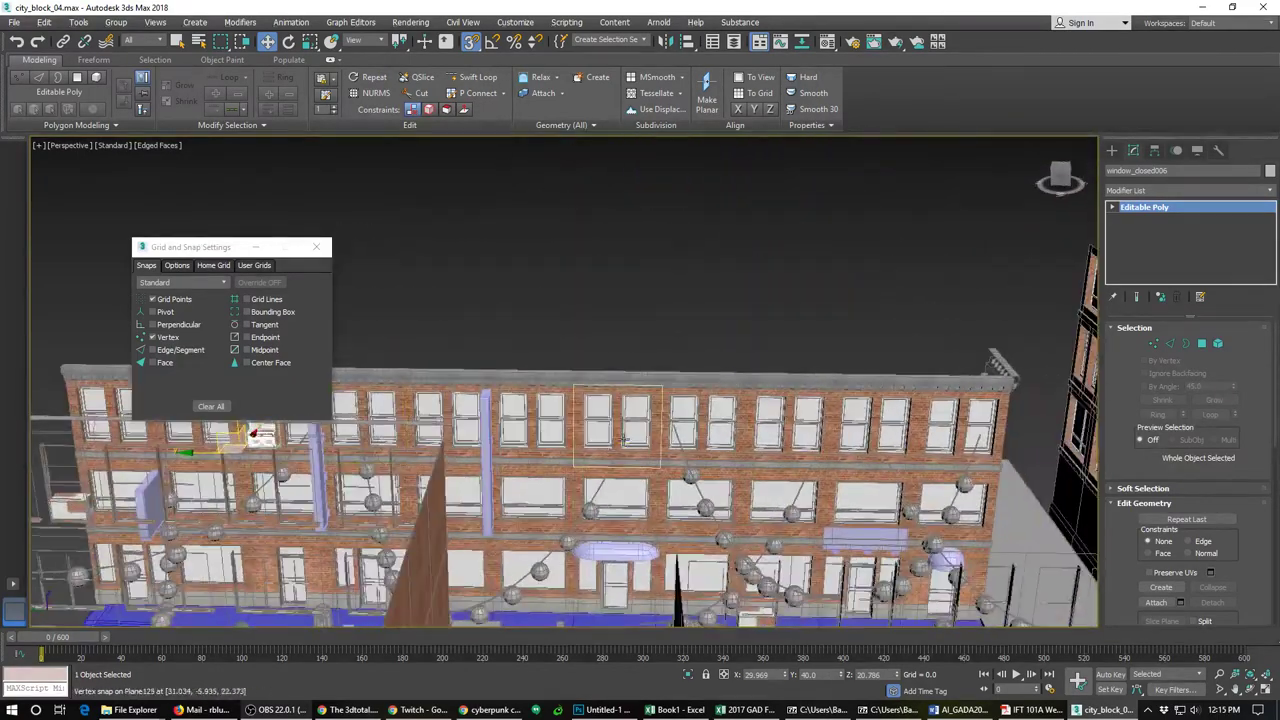
left_click(722, 427)
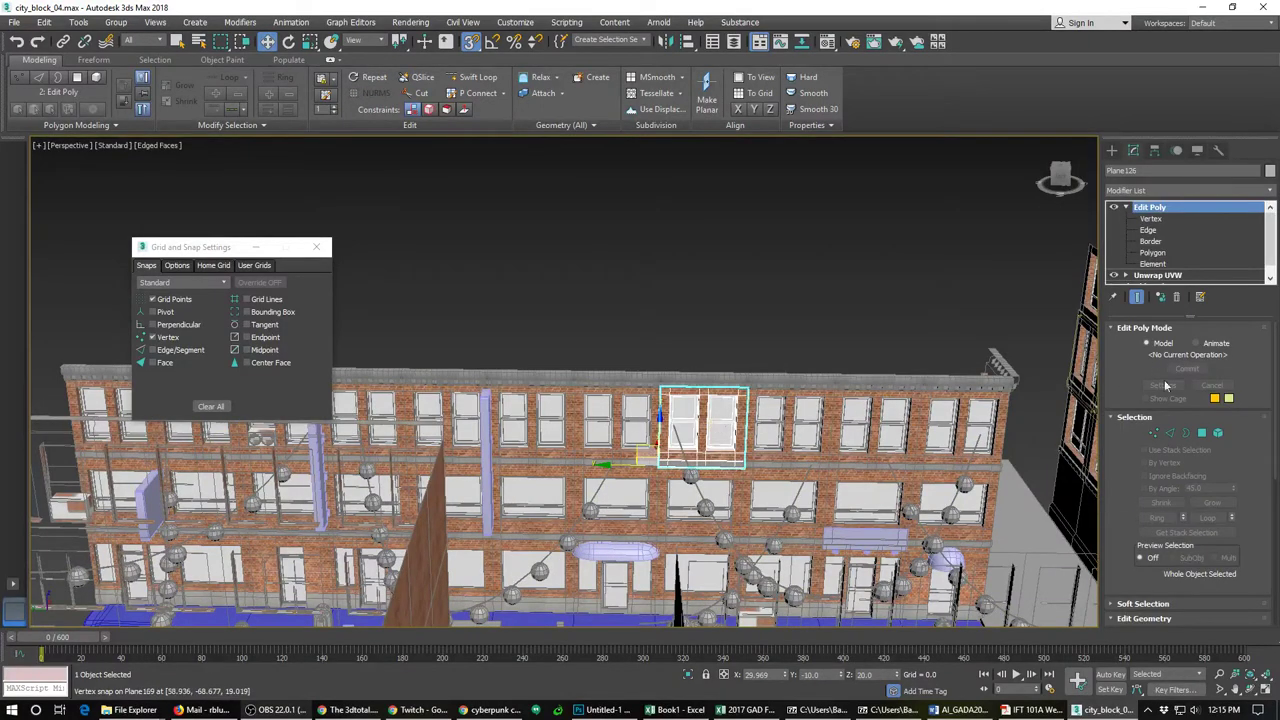
left_click(1163, 297)
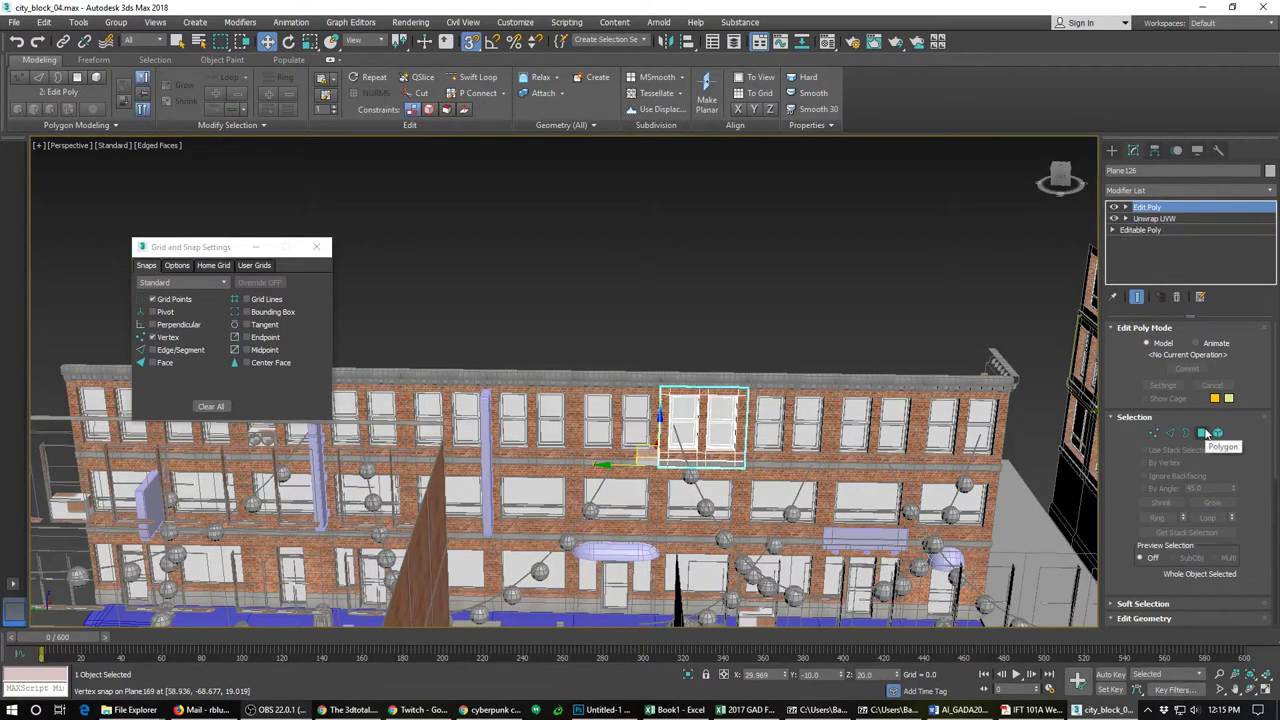
left_click(1218, 433)
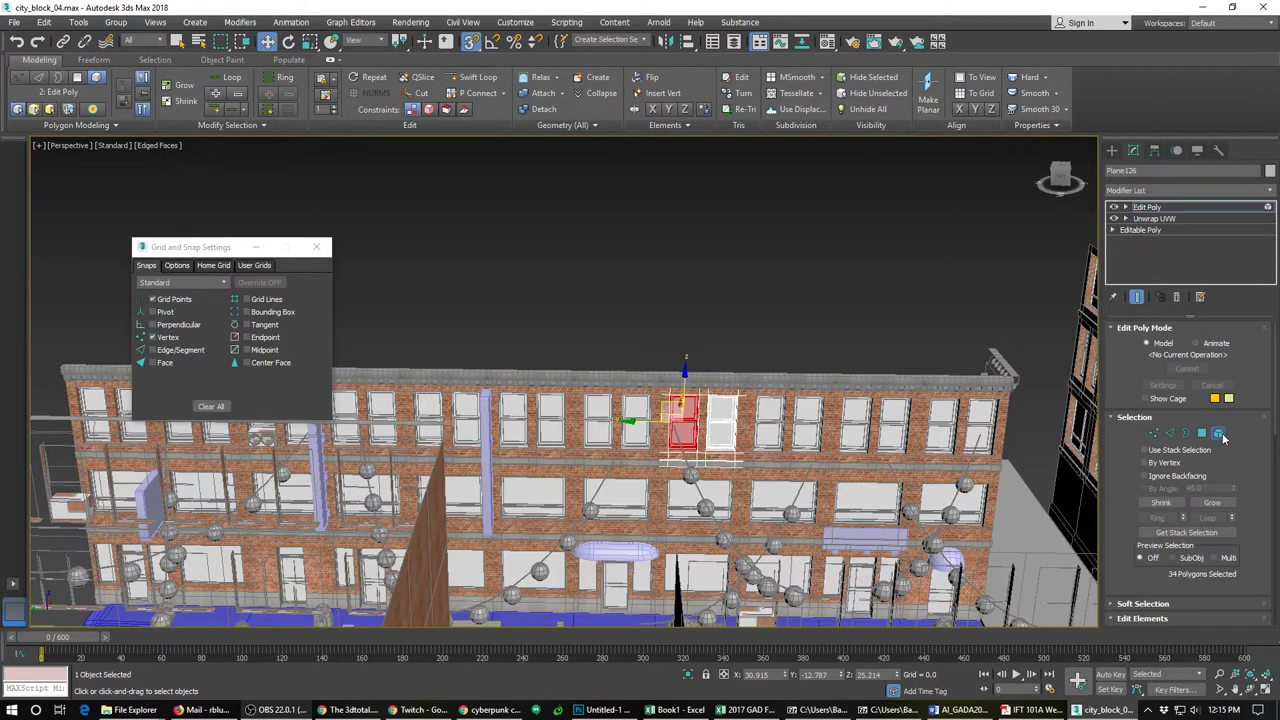
key("Delete")
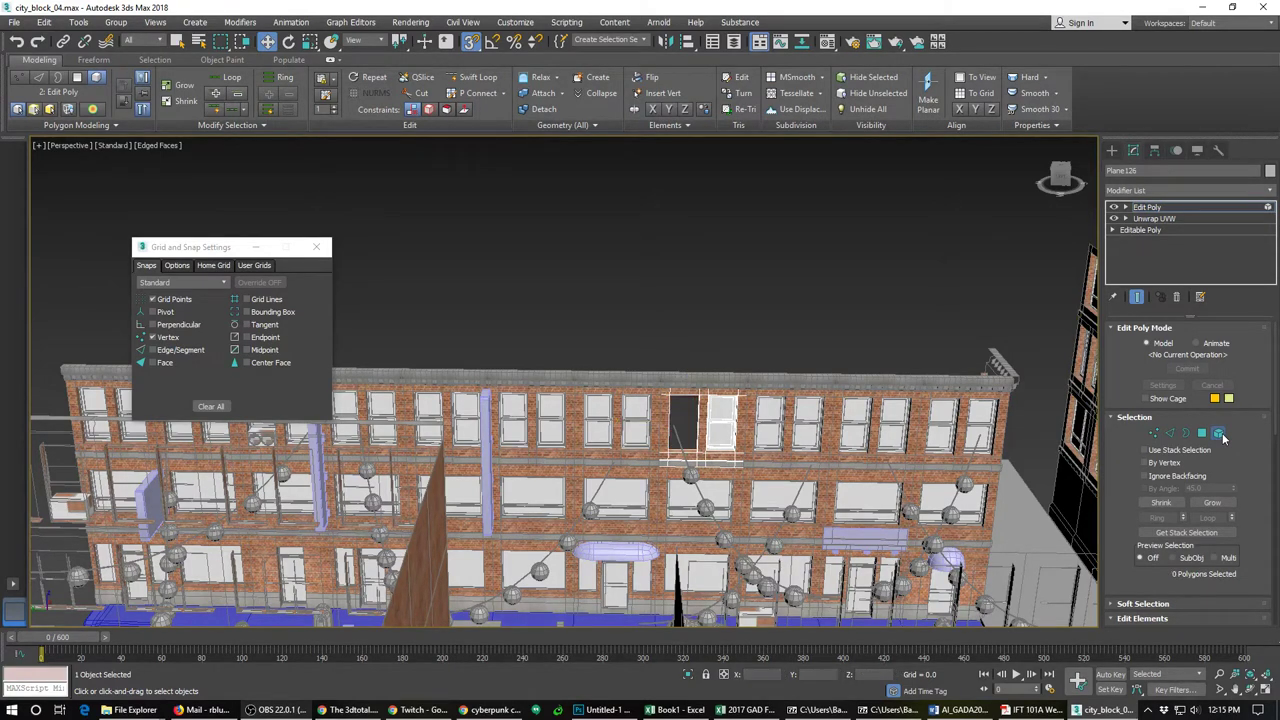
middle_click_drag(687, 378, 800, 420)
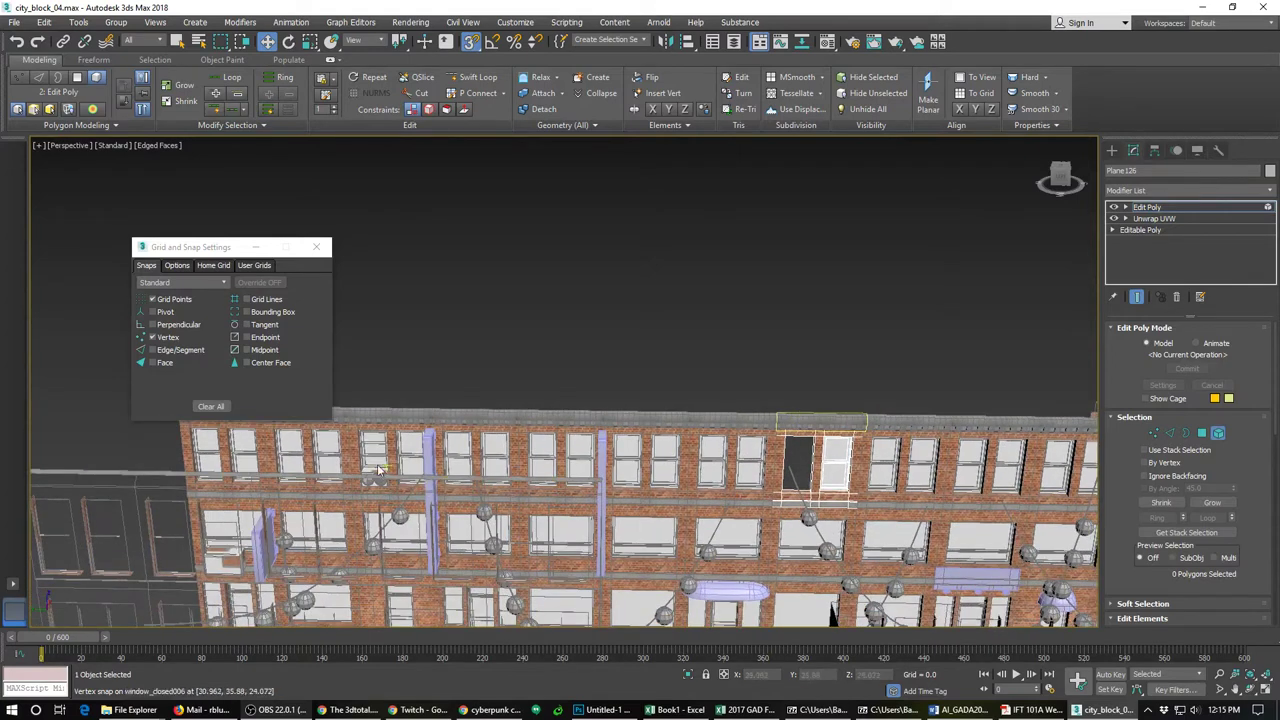
left_click(1217, 432)
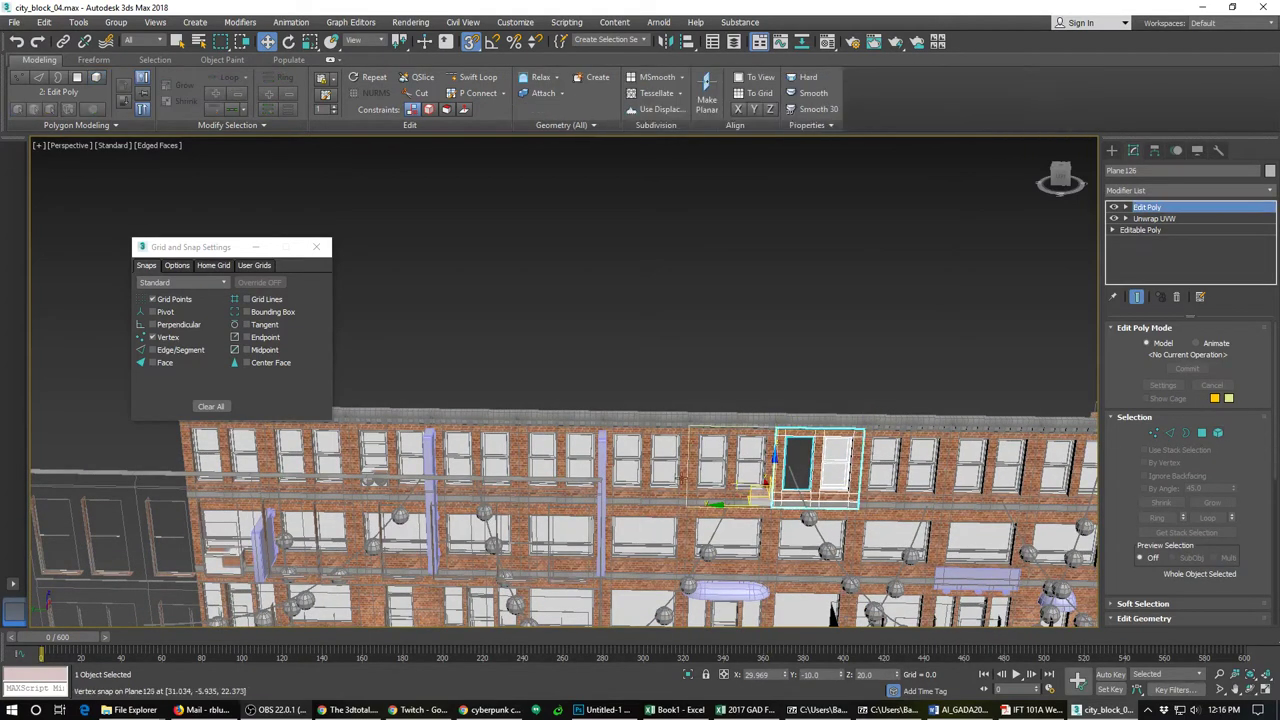
Step: Clone the placed top-floor box-unit window as one instance, snapped into the newly cleared opening of Plane126
left_click(366, 474)
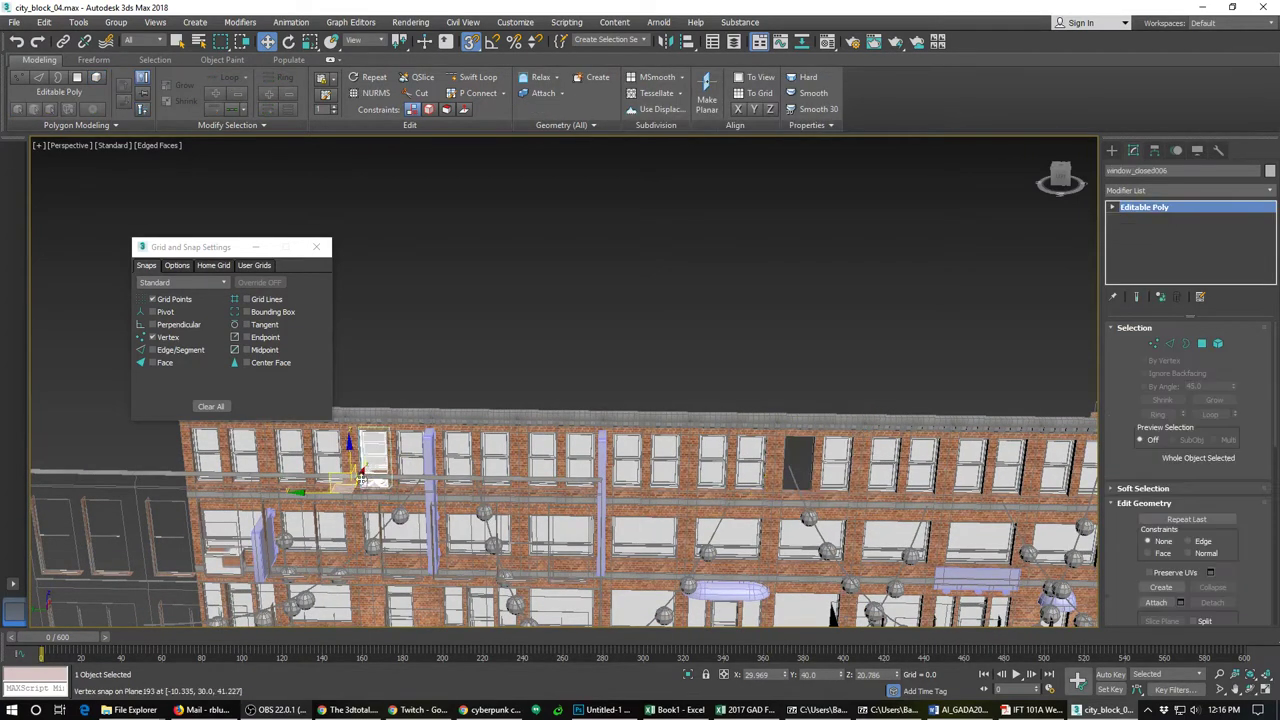
left_click_drag(351, 490, 770, 498, "shift")
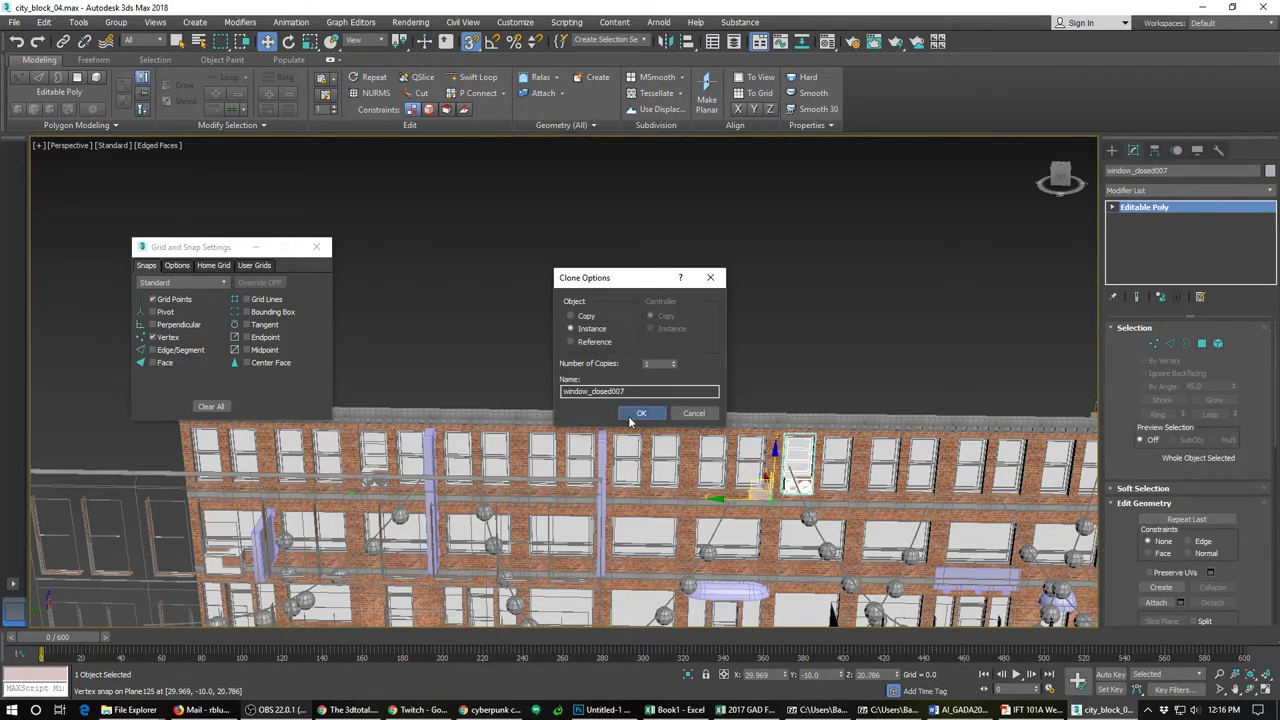
left_click(630, 421)
mouse_move(749, 523)
middle_mouse_down("alt")
mouse_move(695, 520)
mouse_move(788, 527)
mouse_move(702, 424)
mouse_move(822, 430)
middle_mouse_up("alt")
scroll(822, 430, "down", 3)
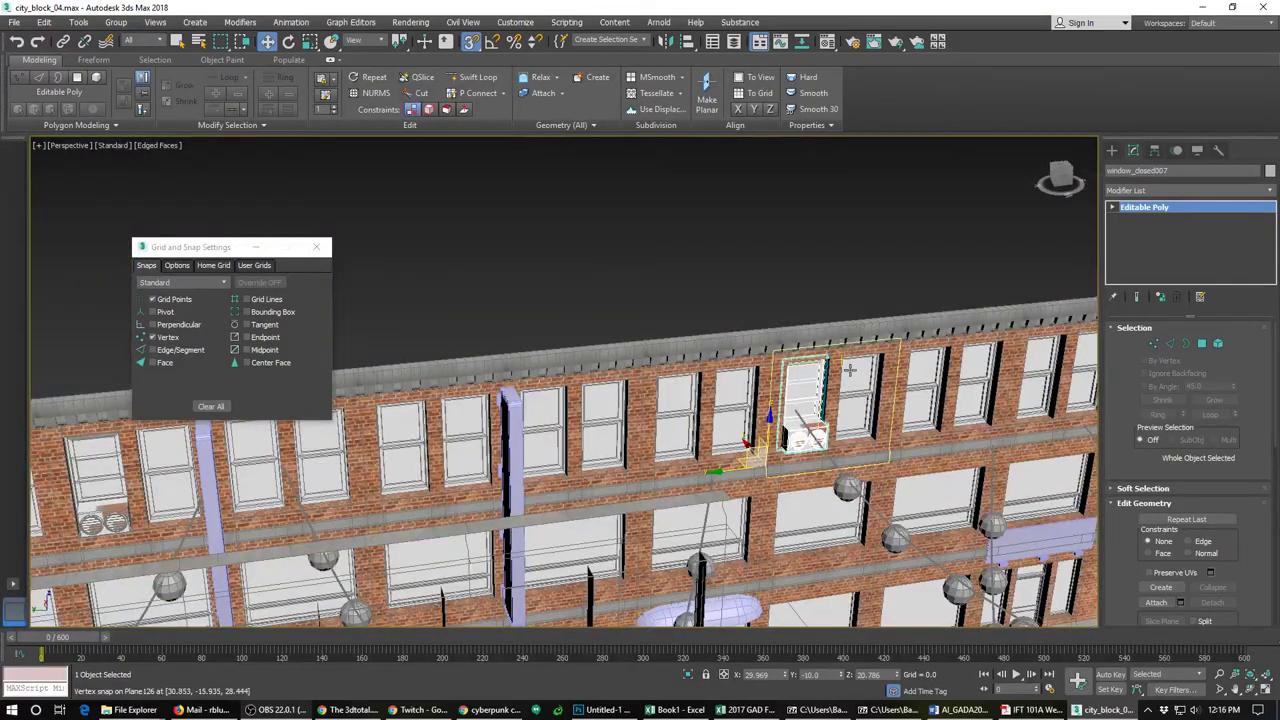
Step: Attach the newly cloned box-unit window to its surrounding wall section, Plane126
left_click(838, 369)
scroll(1130, 545, "down", 2)
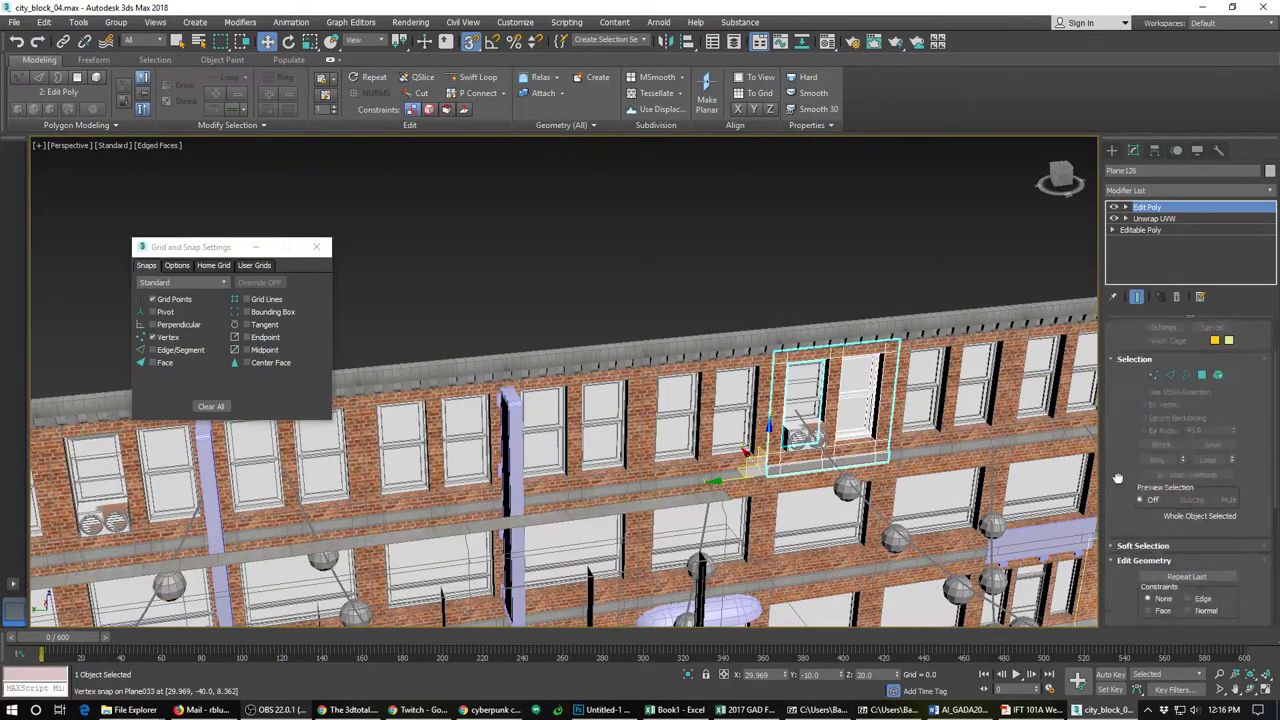
left_click(1156, 584)
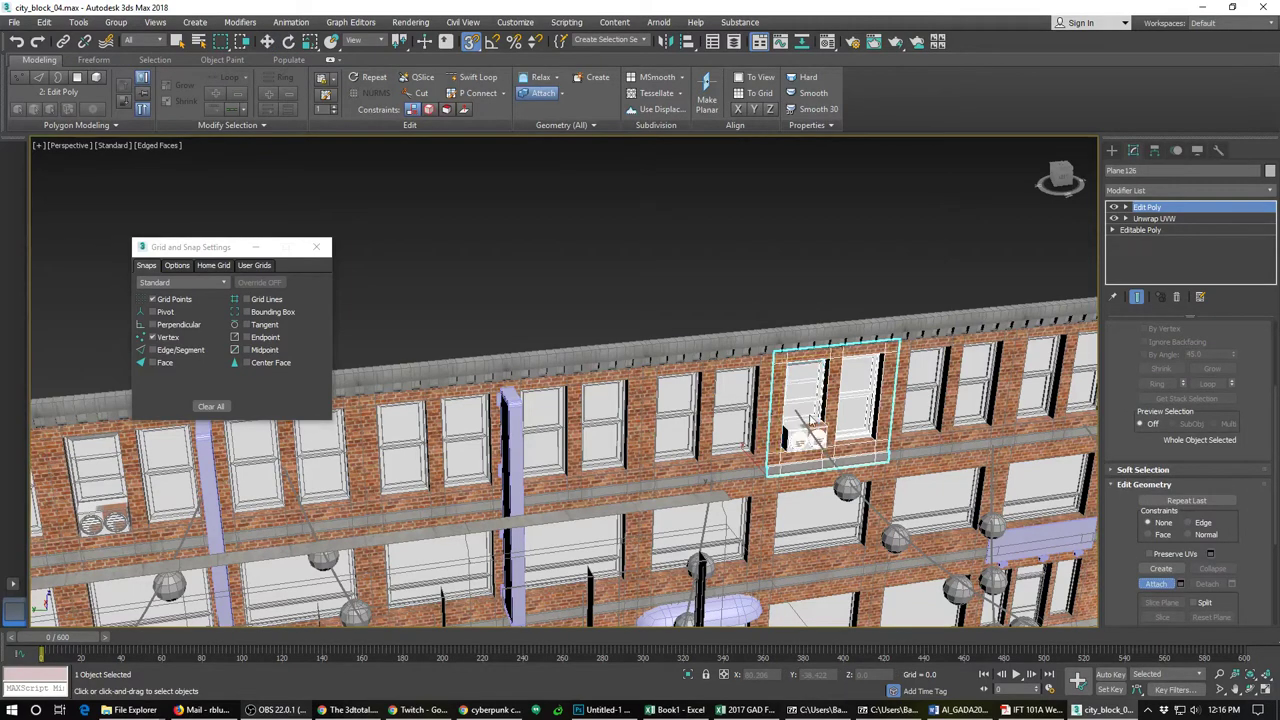
Step: Try attaching the first top-floor box-unit window to Plane126 as well, and undo that attachment
middle_click_drag(810, 420, 995, 408)
scroll(990, 420, "up", 3)
scroll(527, 450, "down", 3)
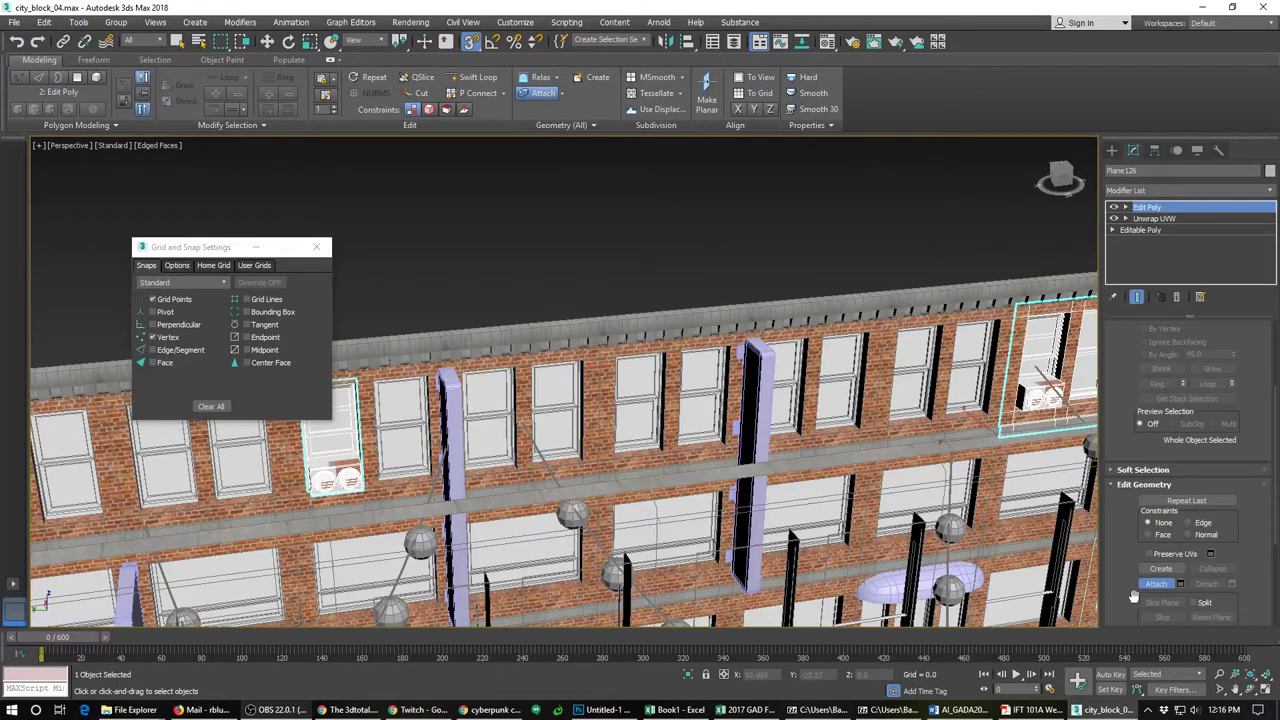
key("ctrl+z")
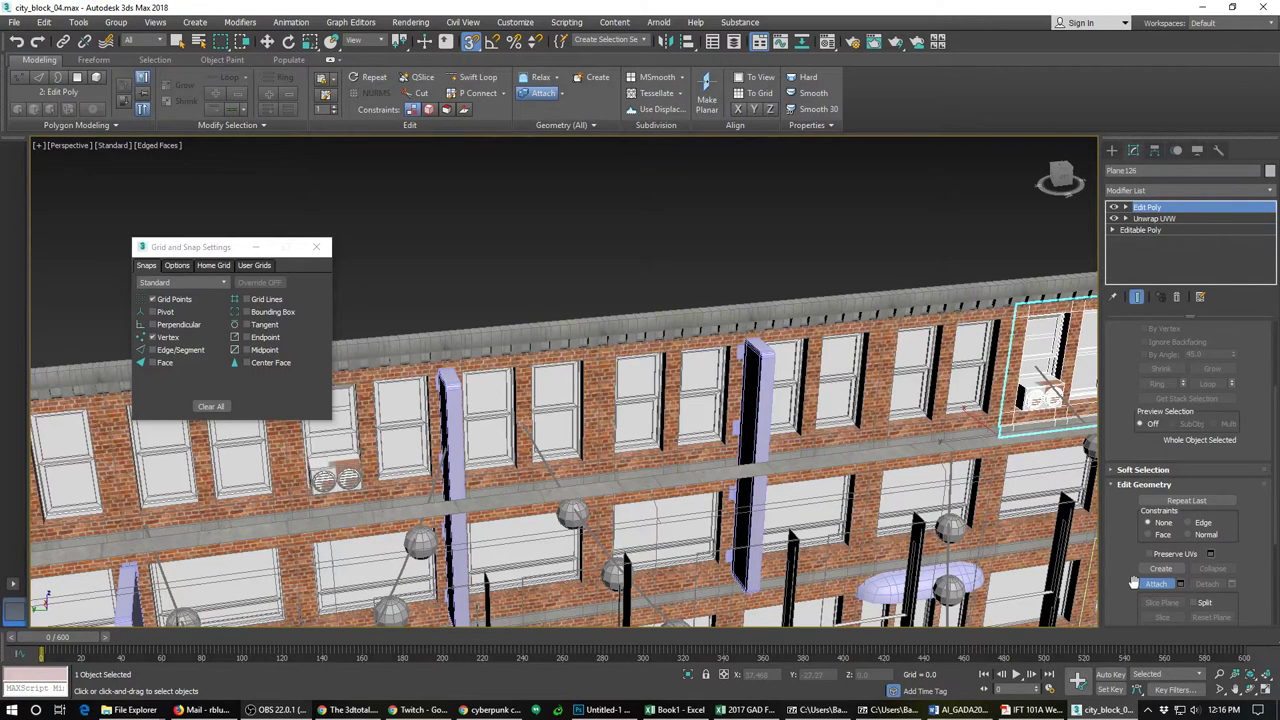
Step: Attach the air-conditioner window to the adjacent upper-floor window object on the brick facade
left_click(1148, 590)
left_click(412, 440)
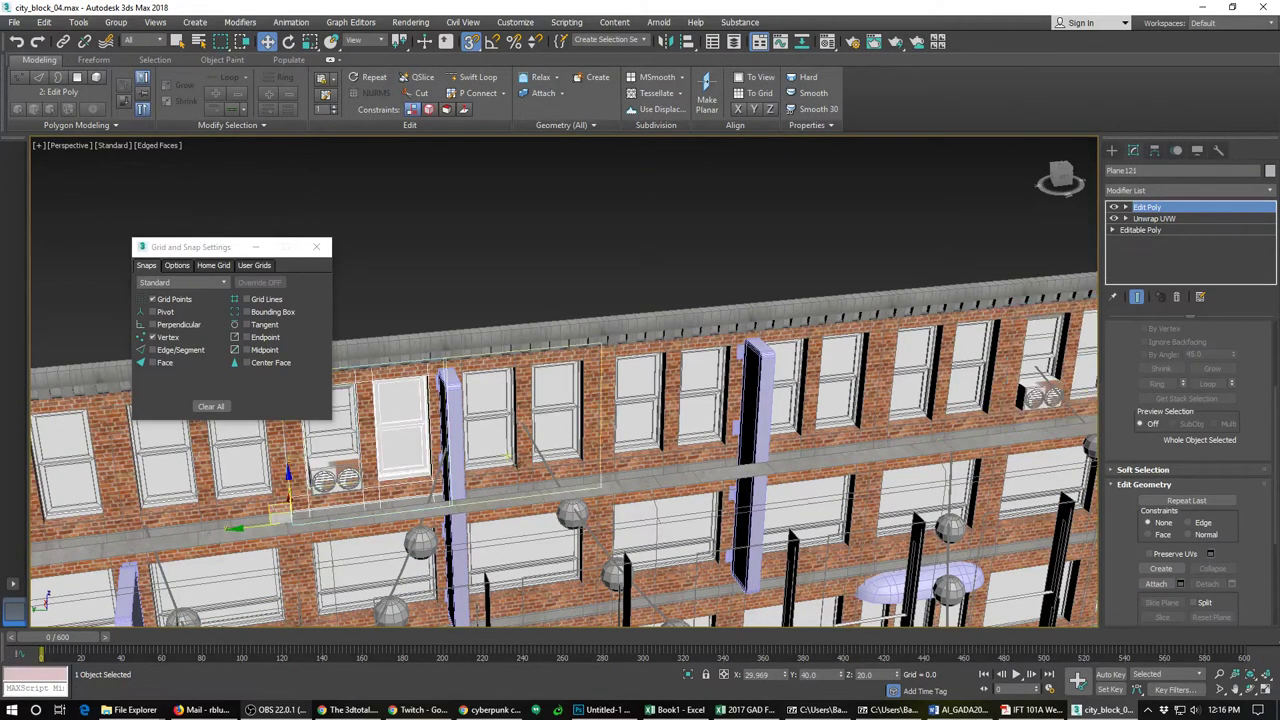
left_click(1156, 583)
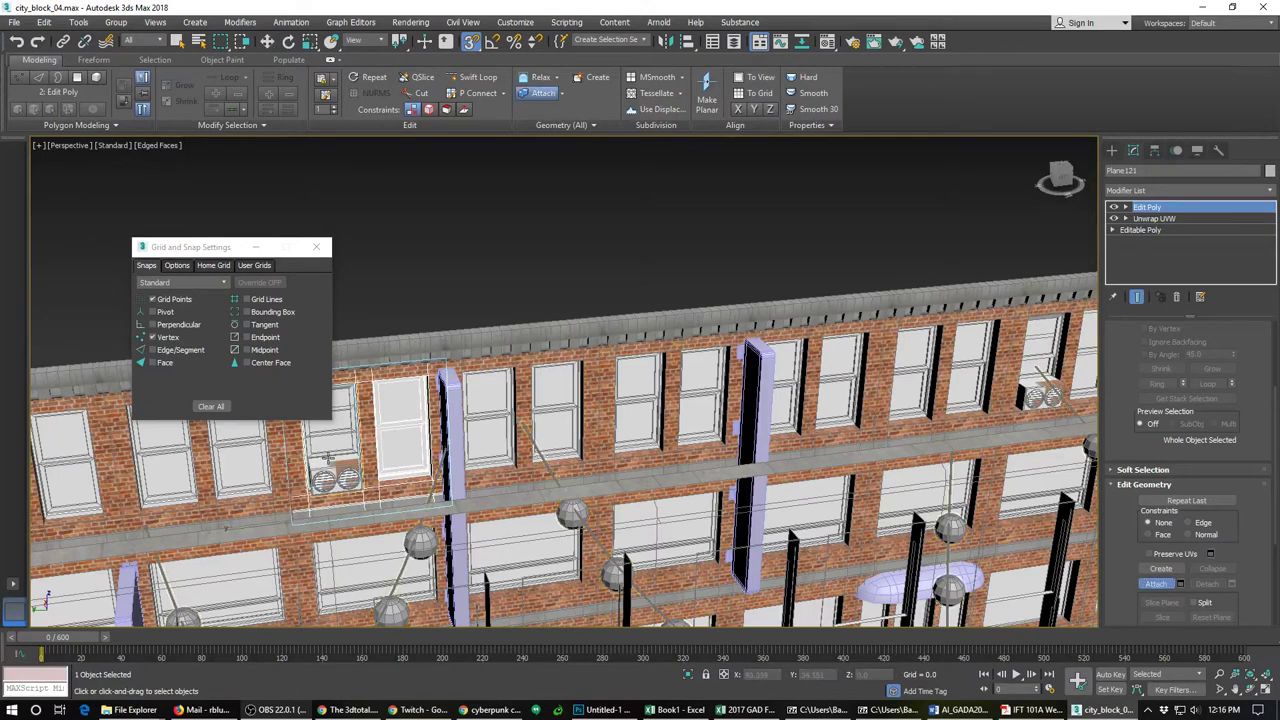
right_click(506, 256)
Step: Close the Grid and Snap Settings window
scroll(643, 428, "down", 4)
middle_click_drag(643, 428, 619, 445, "alt")
scroll(623, 445, "up", 2)
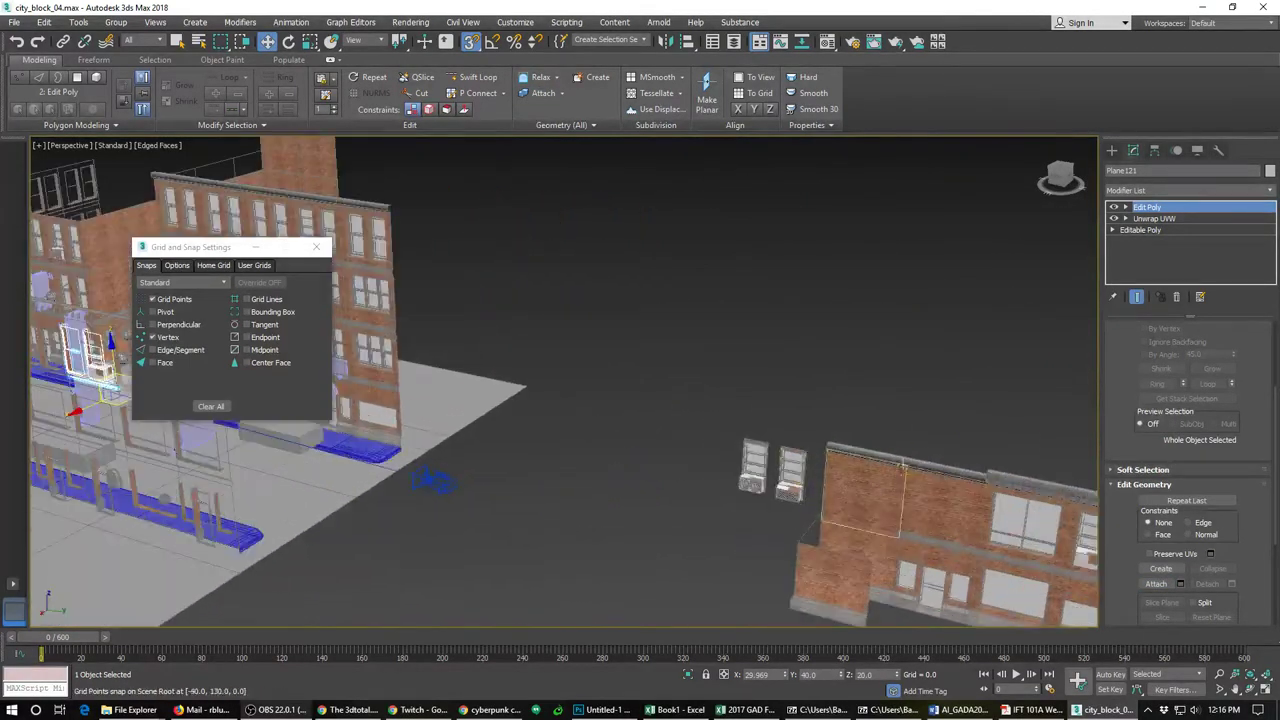
middle_click_drag(911, 470, 848, 479)
scroll(848, 480, "up", 4)
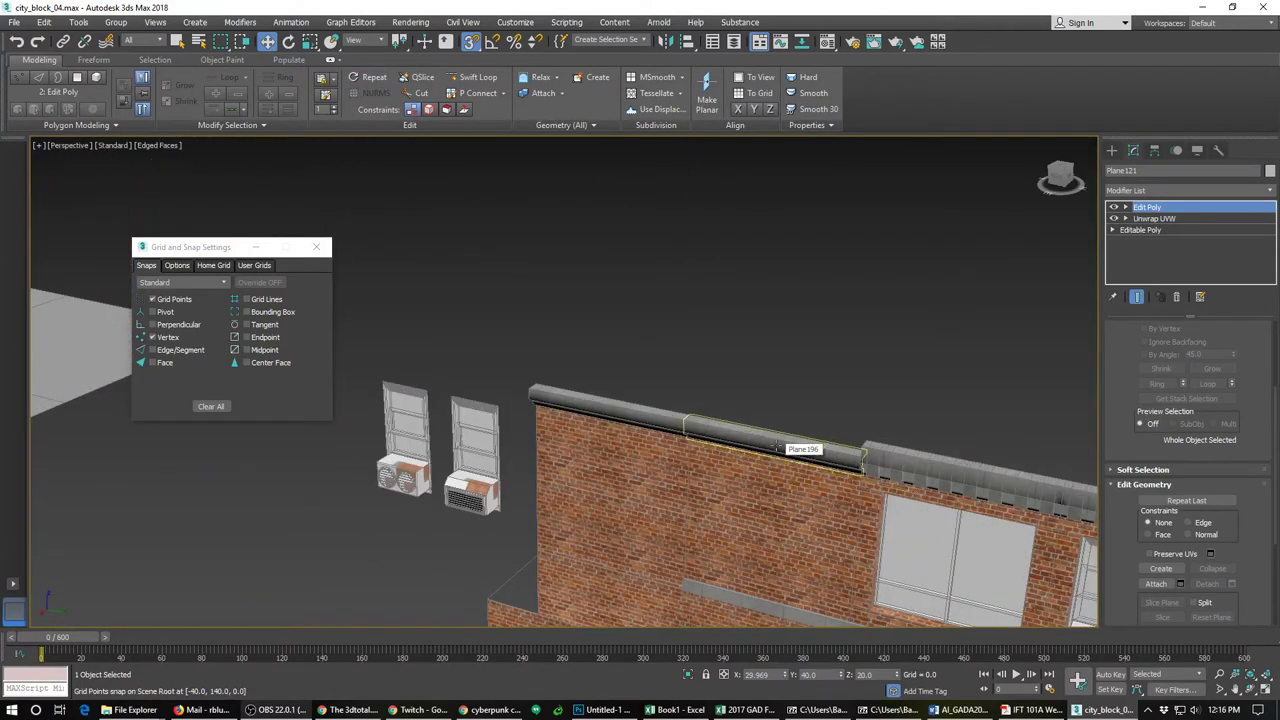
scroll(777, 438, "down", 8)
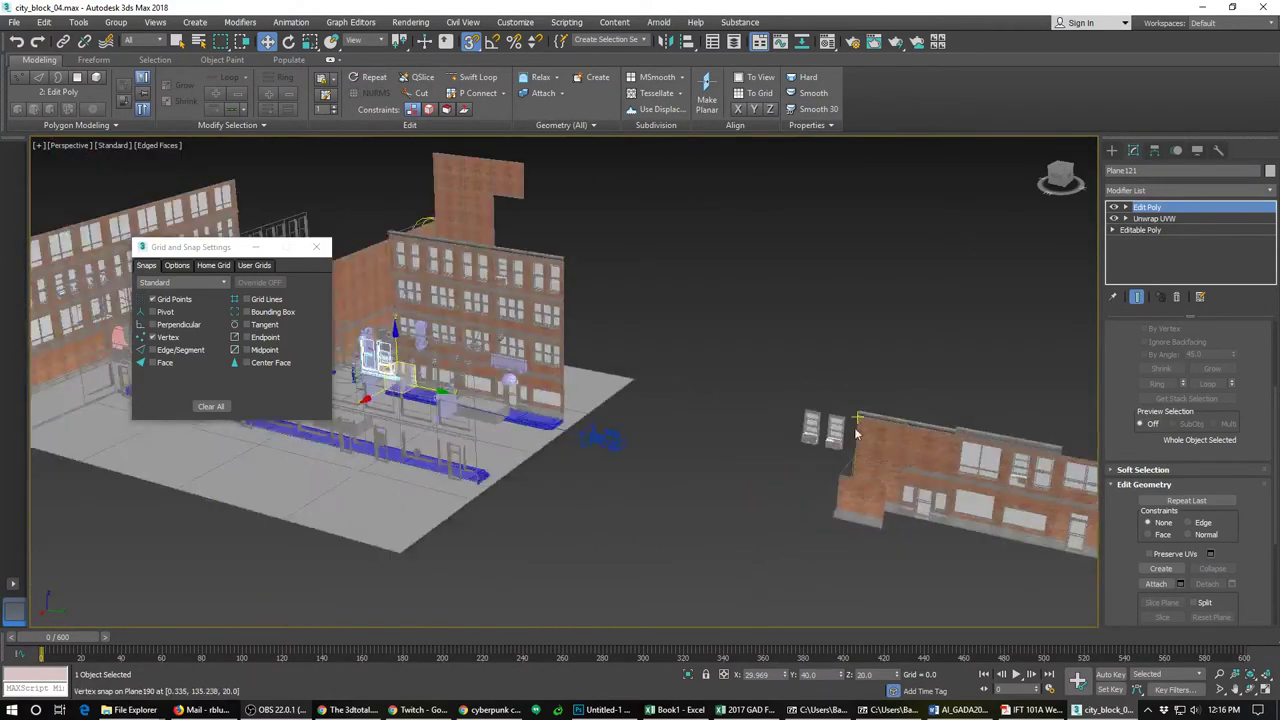
left_click(316, 246)
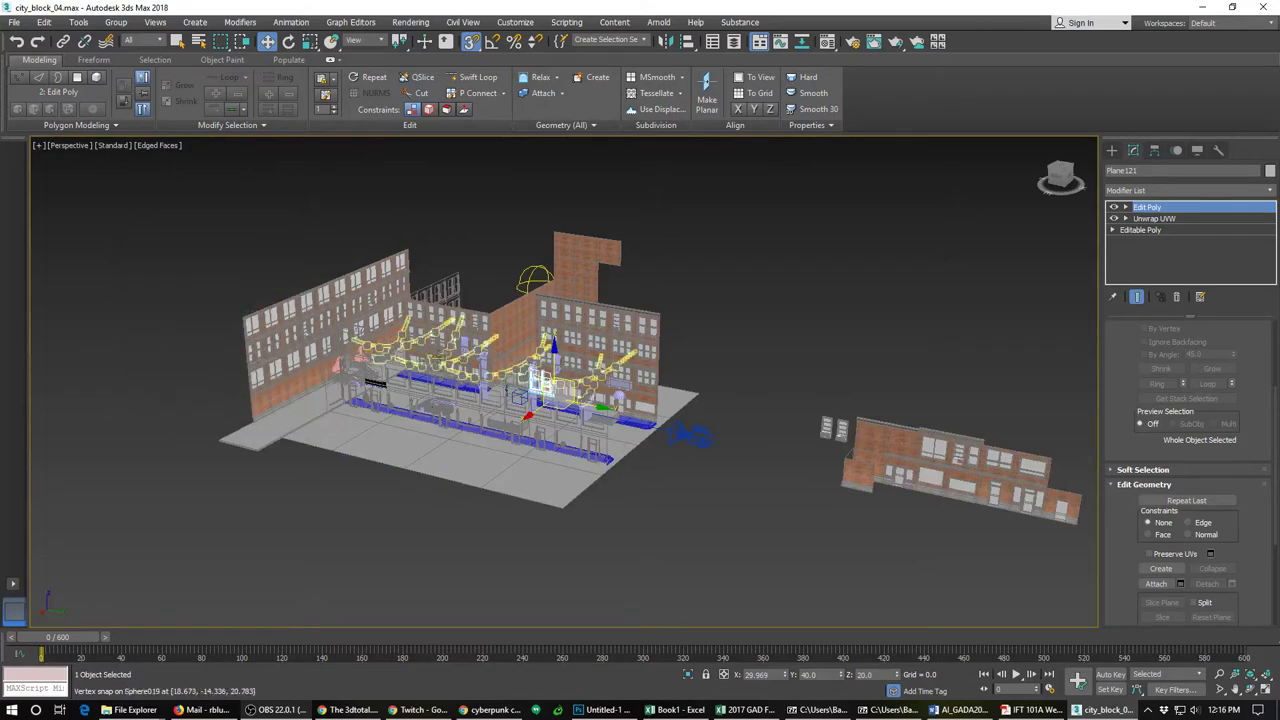
Step: Examine the rooflines and window rows of the brick facades around the city block
scroll(442, 286, "up", 5)
middle_click_drag(442, 287, 663, 409)
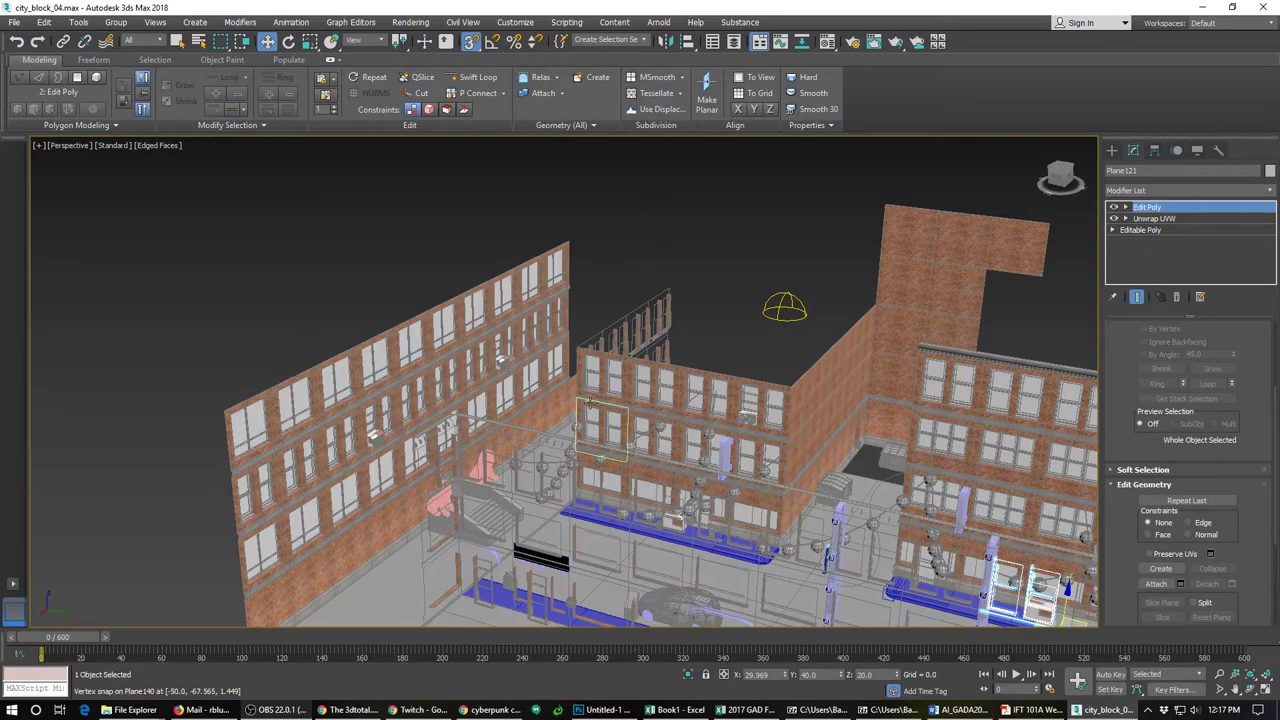
middle_click_drag(497, 433, 497, 433, "alt")
scroll(497, 433, "up", 5)
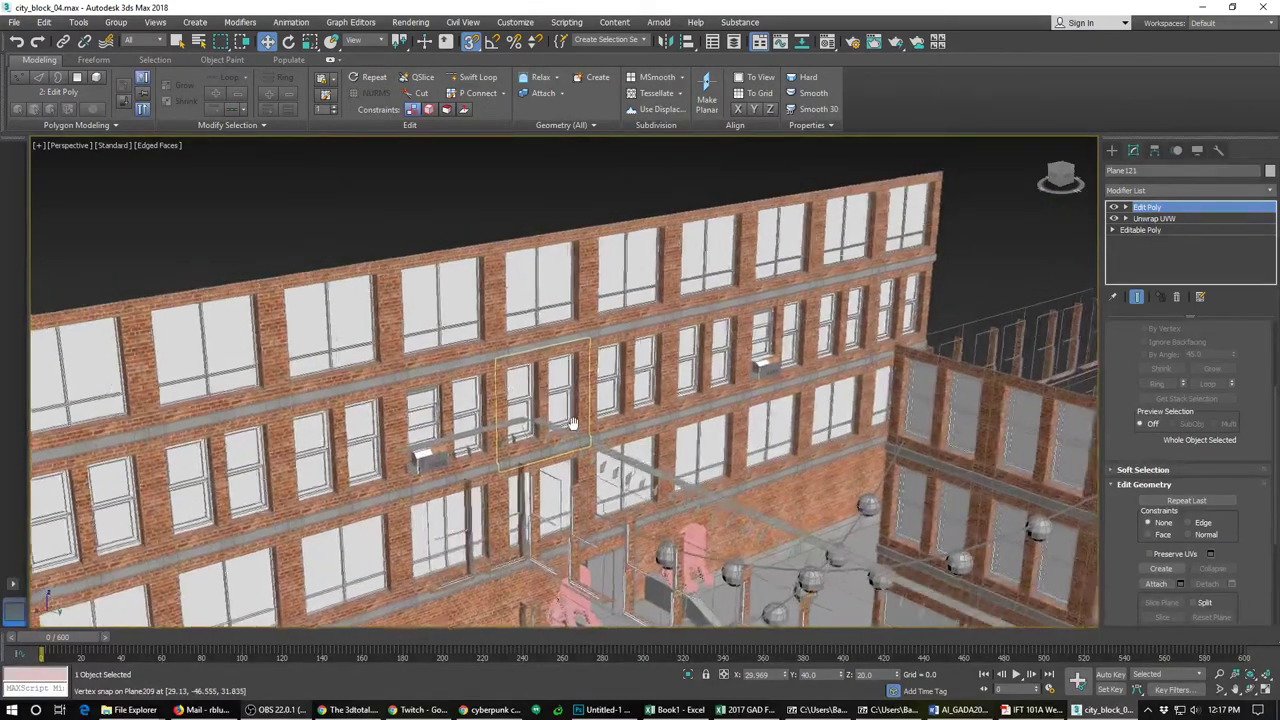
middle_click_drag(573, 423, 557, 430)
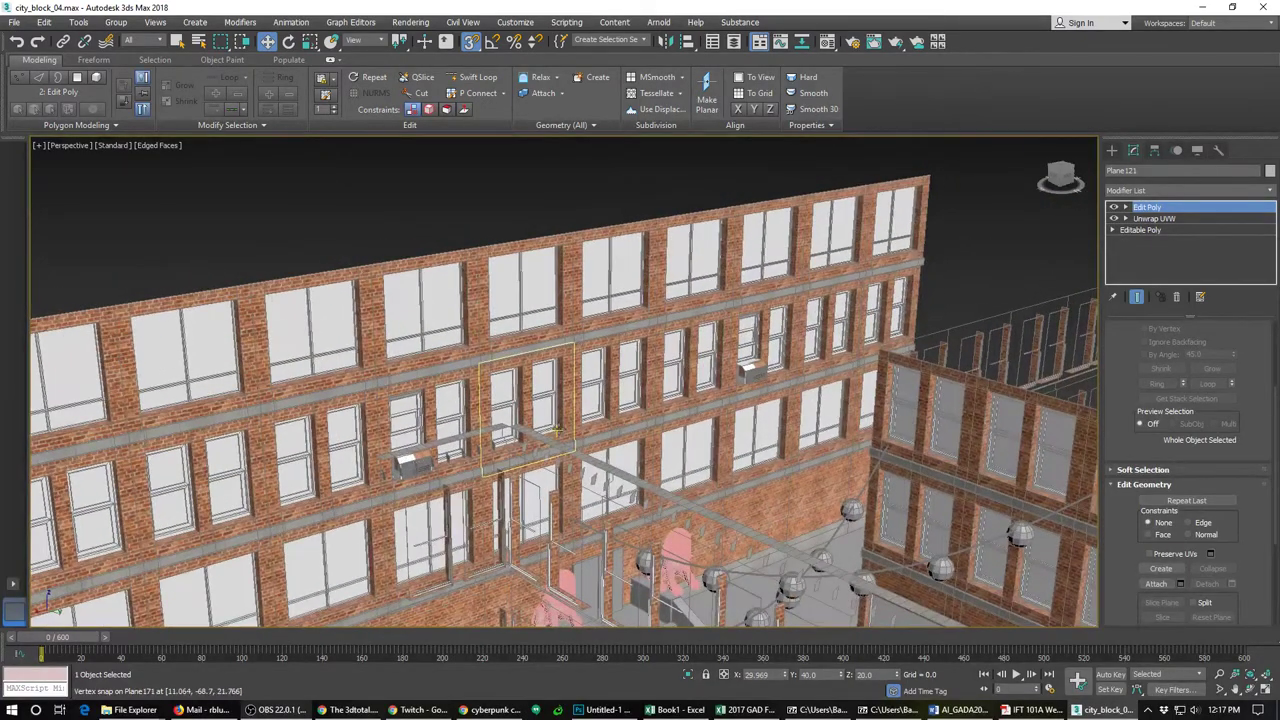
scroll(707, 391, "down", 6)
middle_click_drag(1003, 551, 664, 496)
Step: Turn snapping off and collapse the whole modifier stack of the plain cornice segment beside the dentilled cornice on the spare facade
scroll(664, 496, "up", 3)
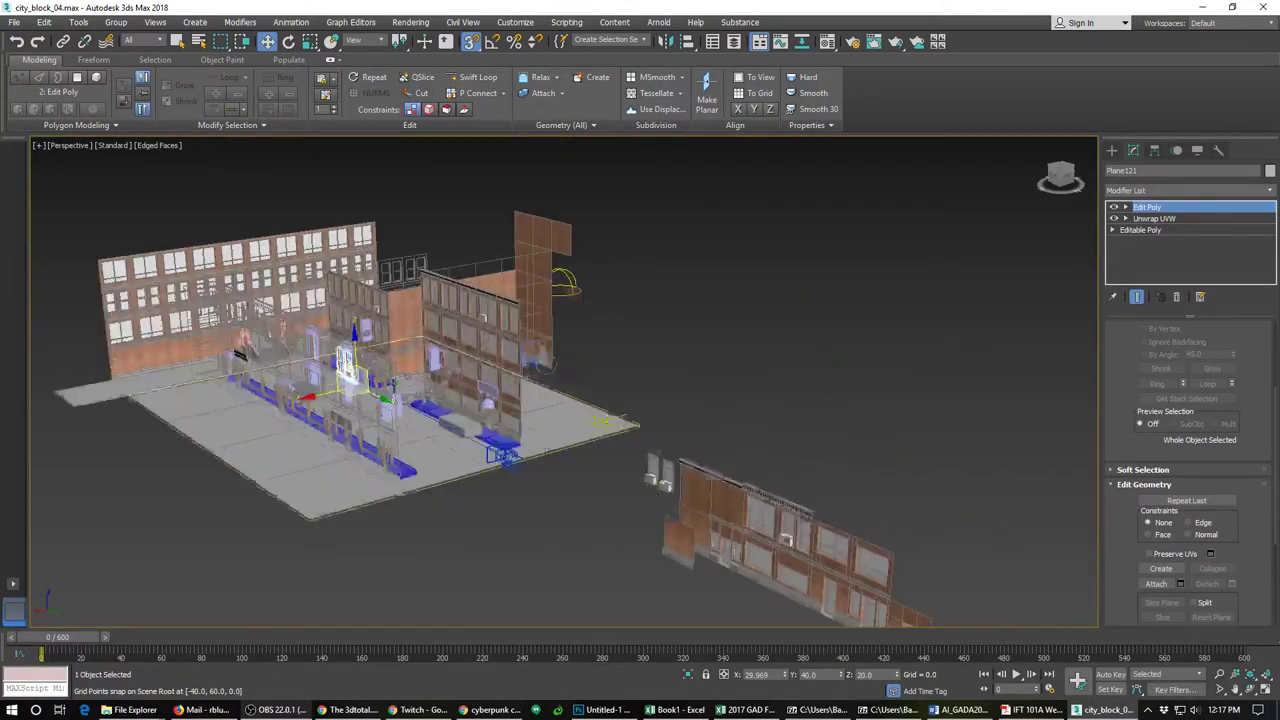
middle_click_drag(832, 441, 737, 351)
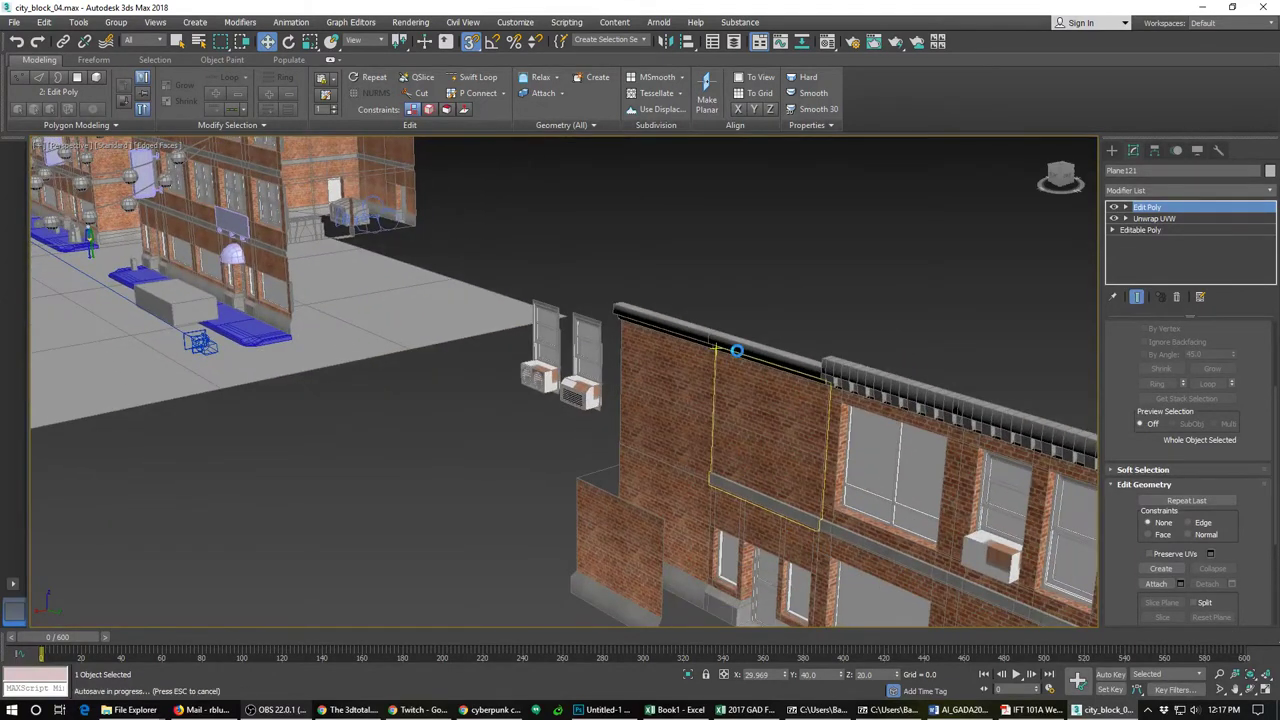
left_click(737, 348)
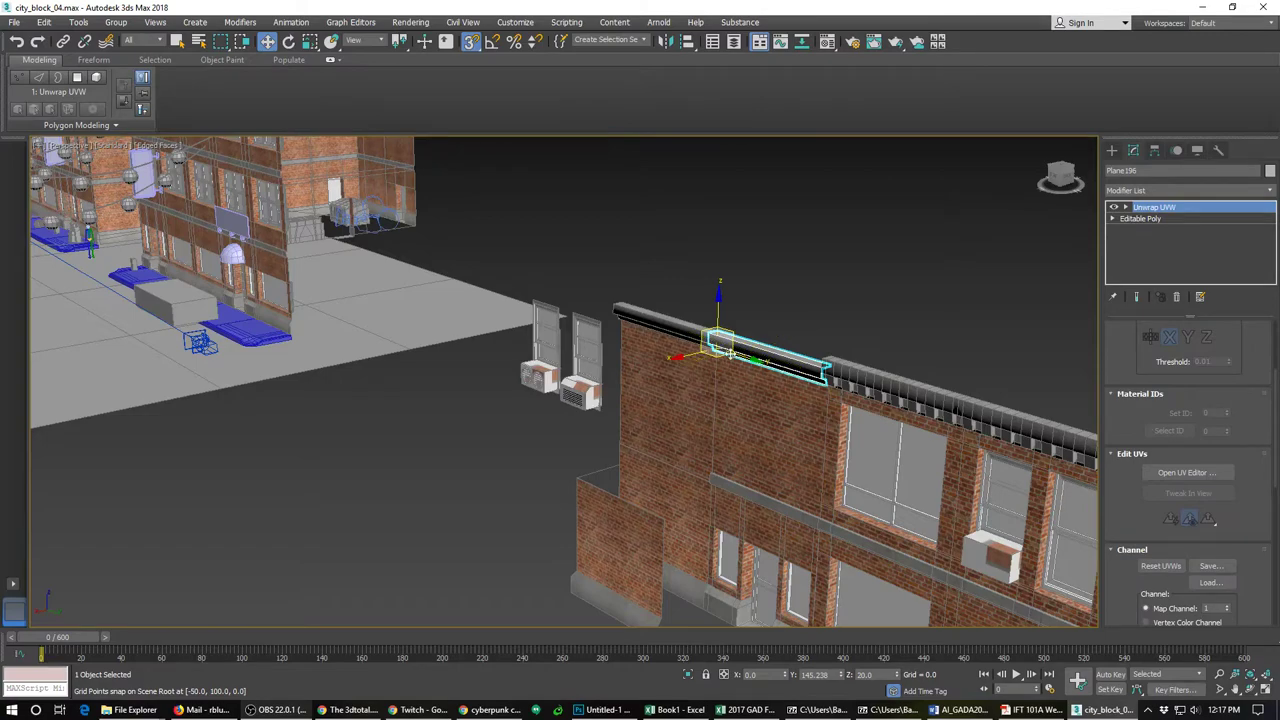
middle_click_drag(704, 382, 772, 387, "alt")
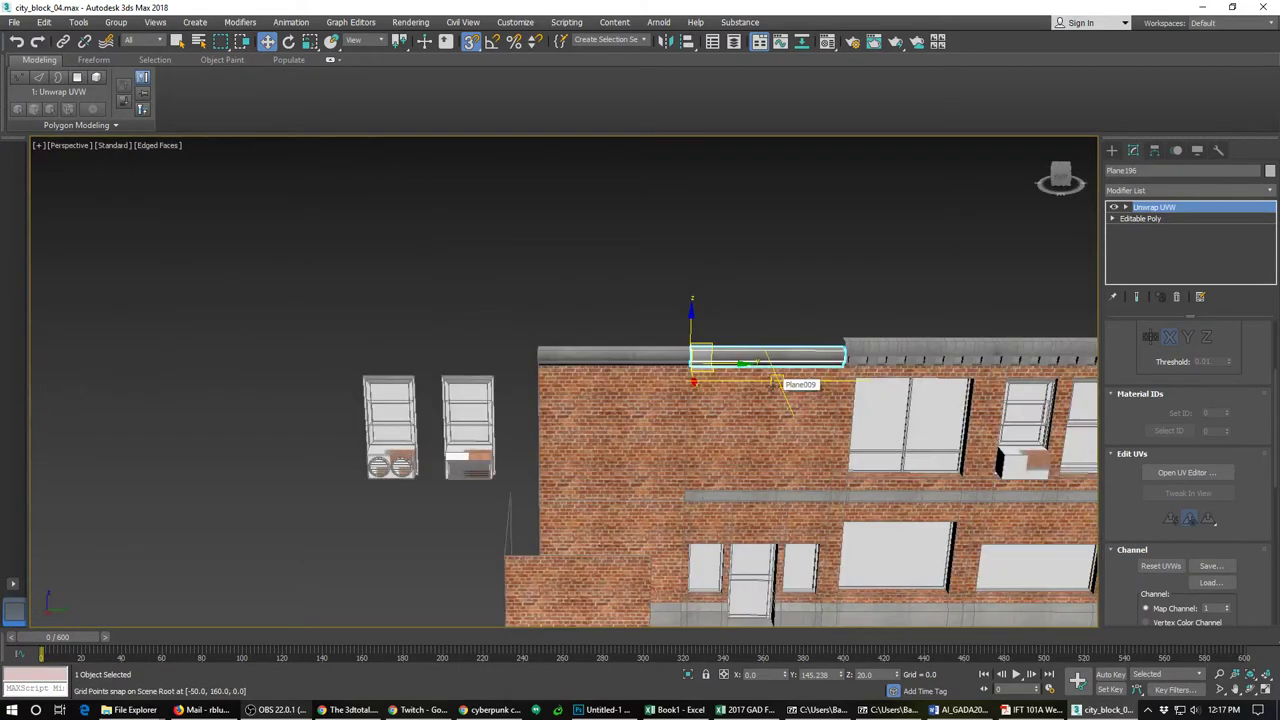
key("s")
scroll(773, 385, "up", 5)
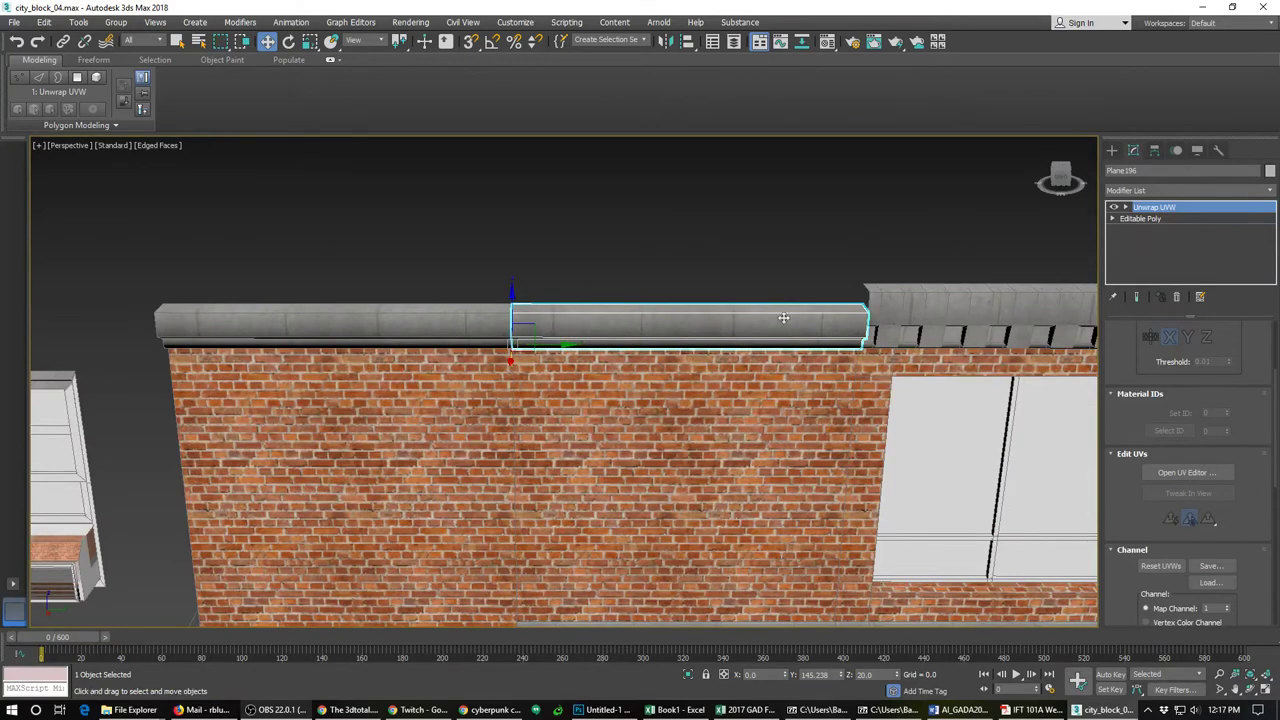
right_click(1147, 209)
left_click(1120, 341)
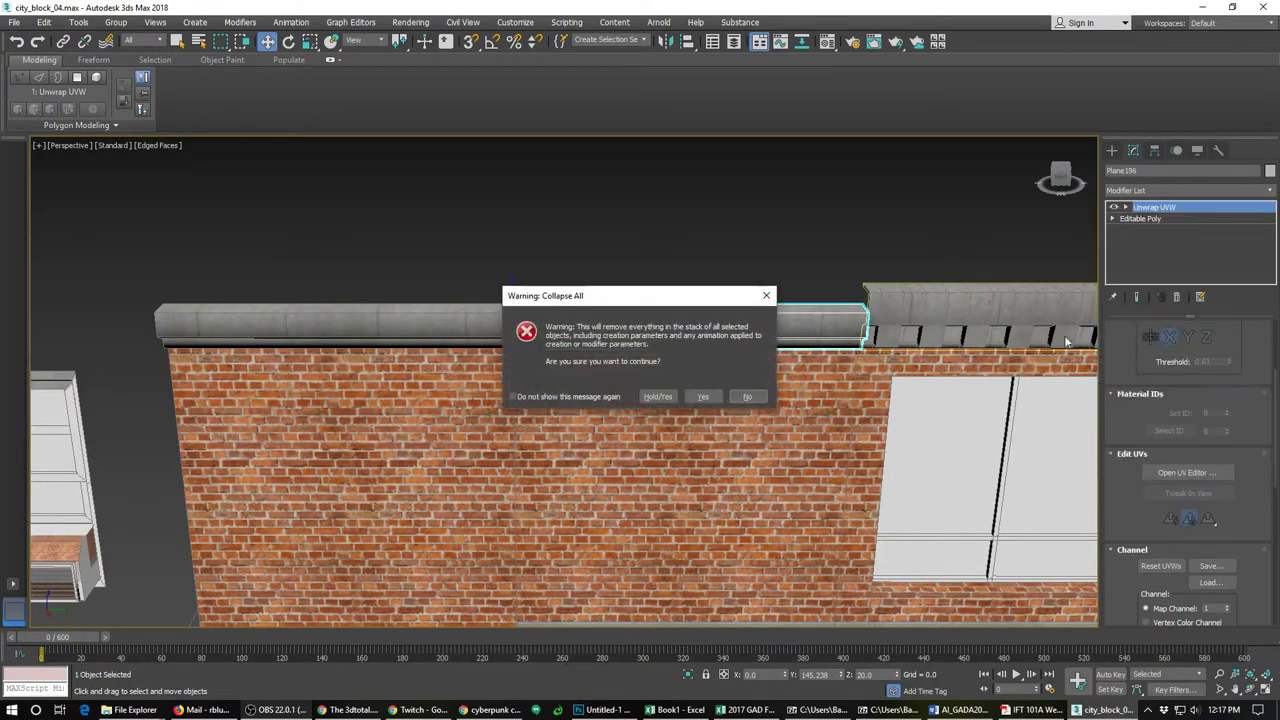
left_click(702, 397)
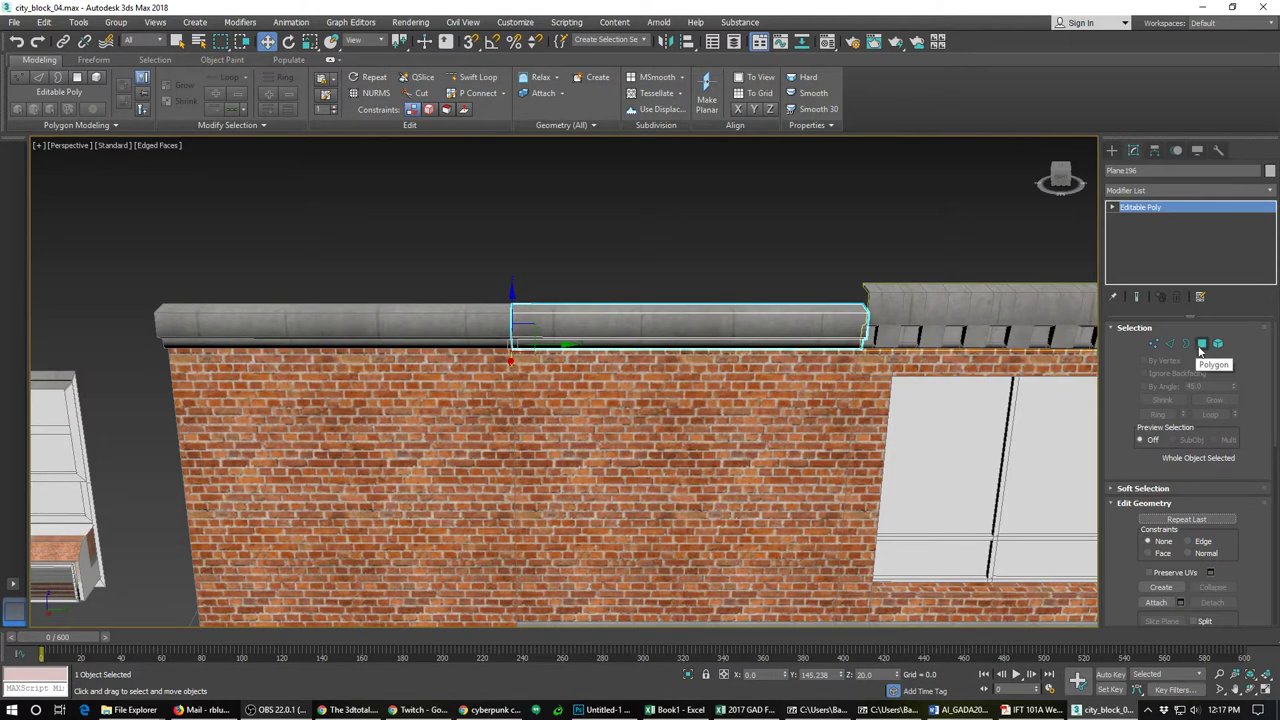
Step: Raise the cornice segment's top polygon level with the dentilled cornice and add two lengthwise edge loops across its front with Swift Loop
left_click(1201, 344)
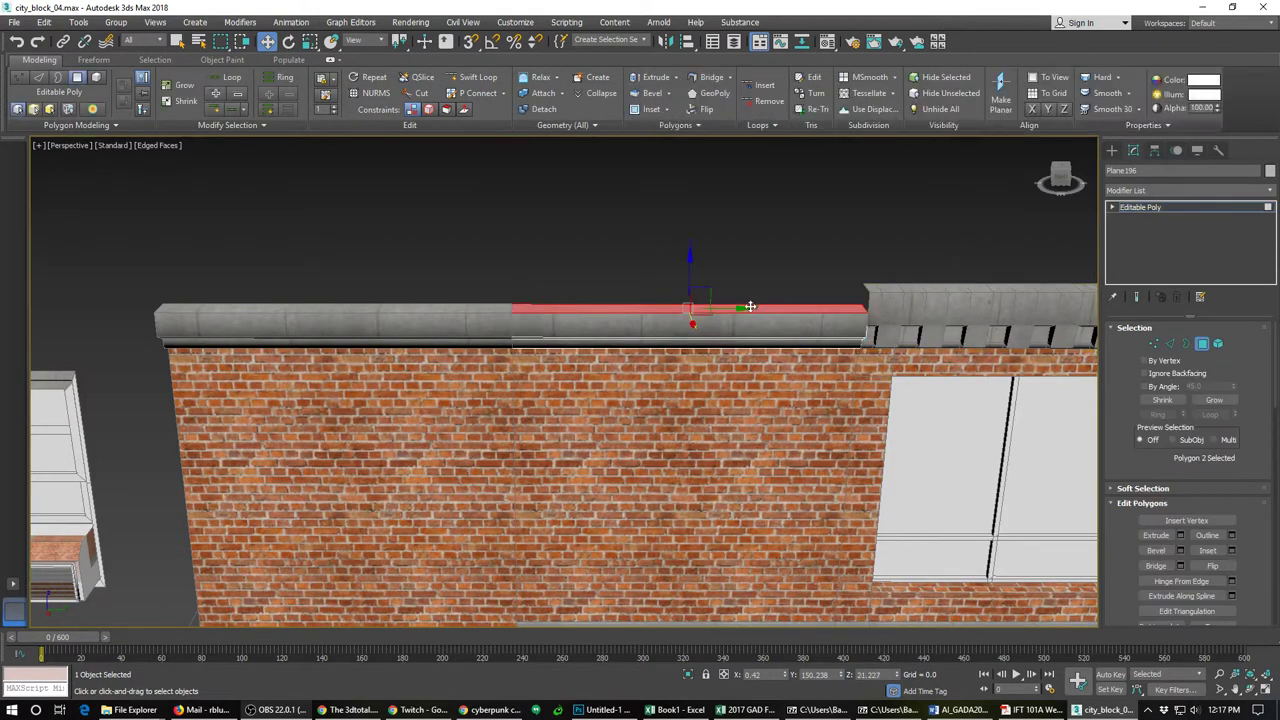
left_click_drag(689, 274, 685, 255)
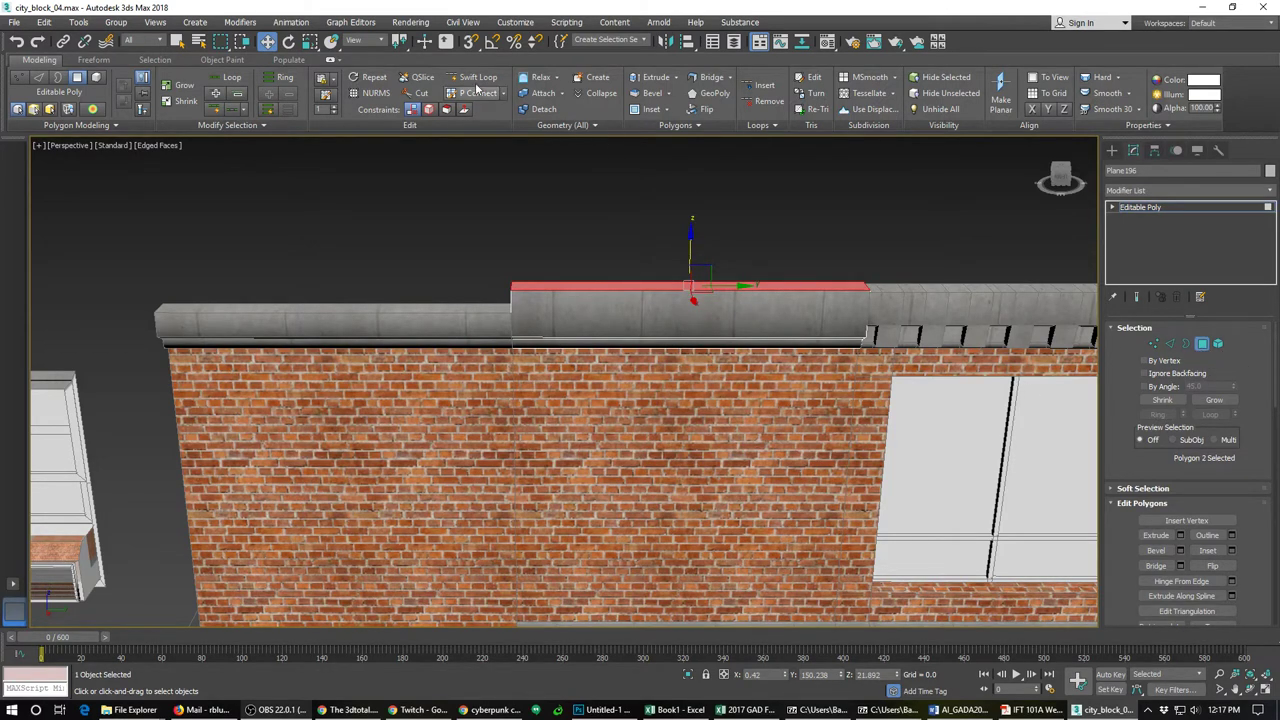
left_click(477, 79)
left_click(510, 320)
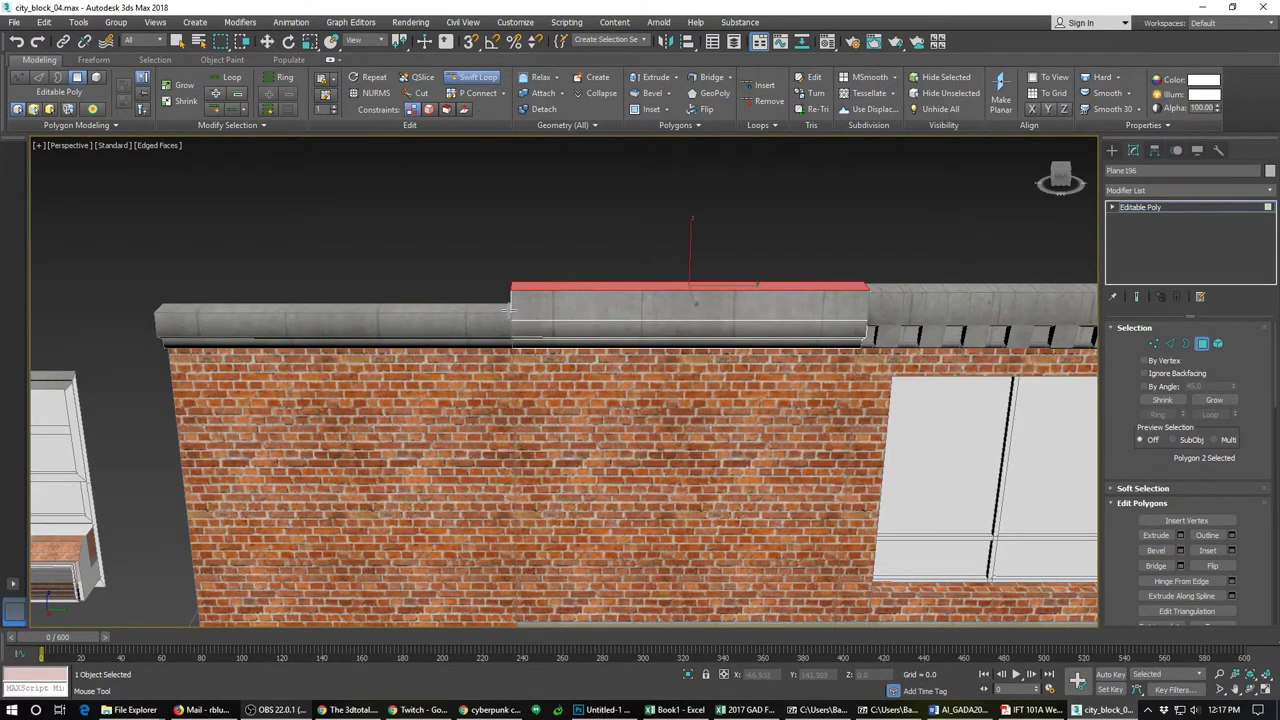
left_click(511, 308)
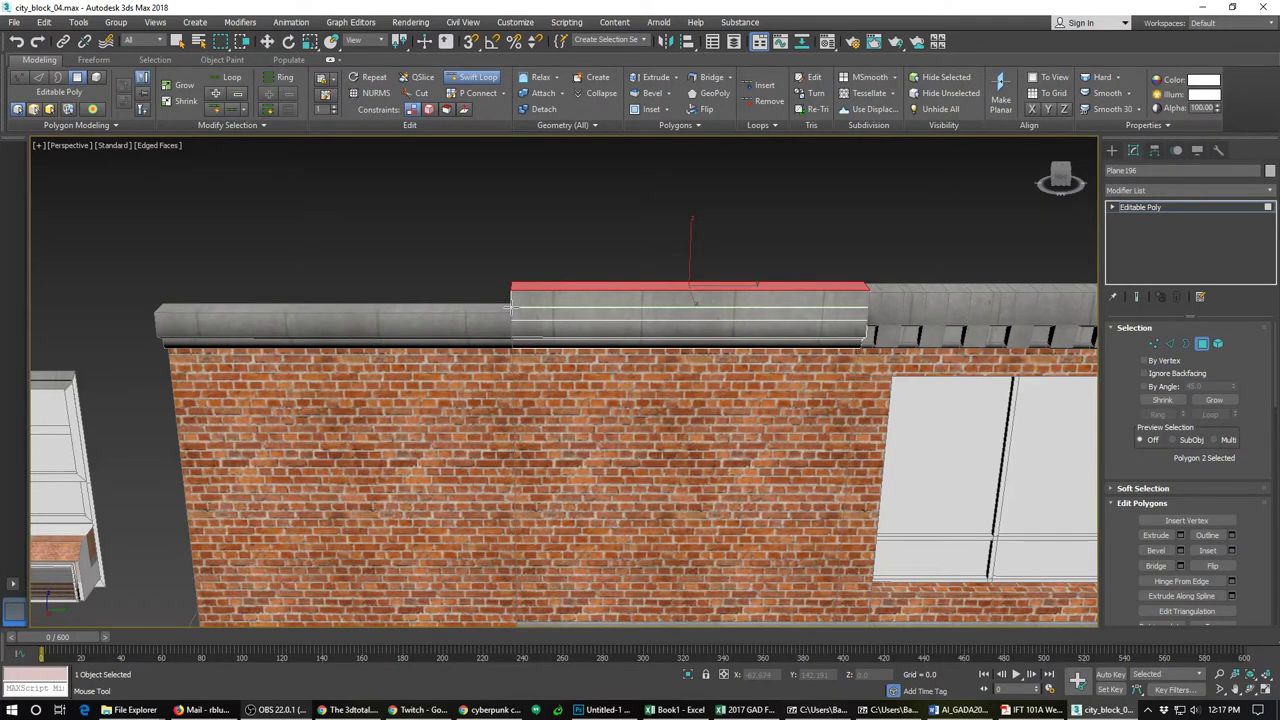
Step: Extrude the narrow front polygon between the two new edge loops slightly outward
left_click(1202, 345)
left_click(1202, 344)
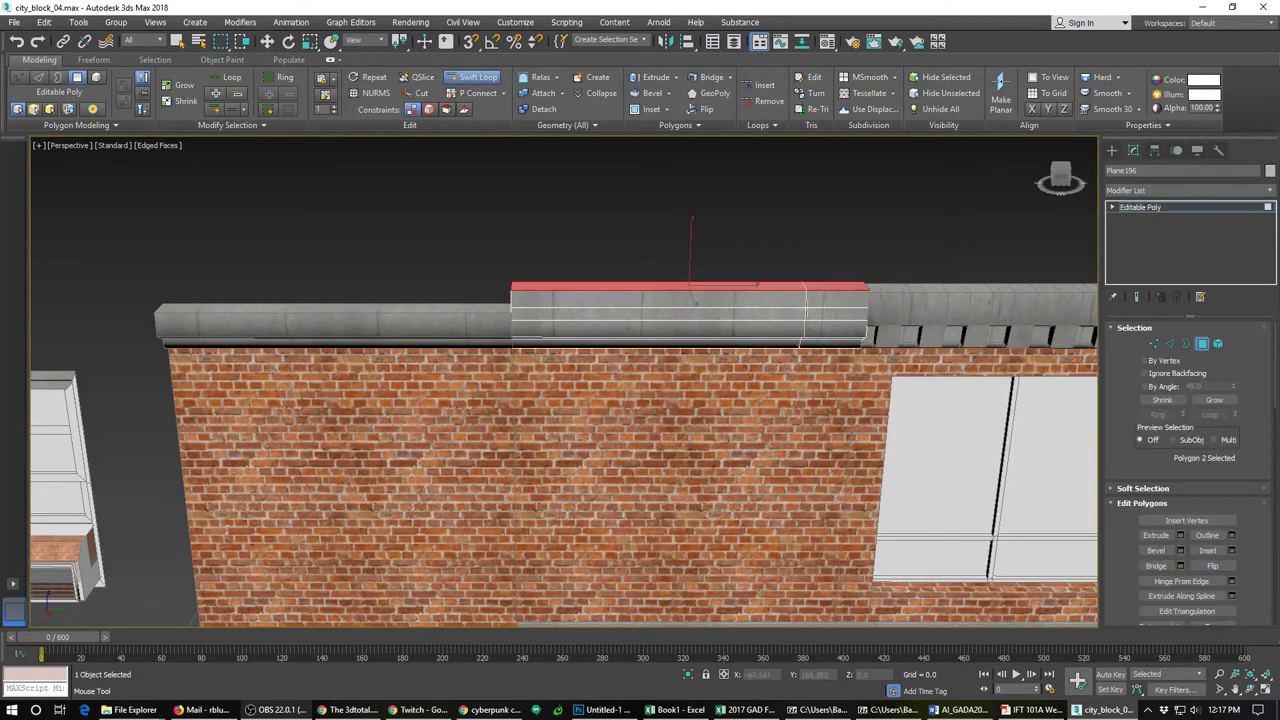
key("w")
left_click(802, 314)
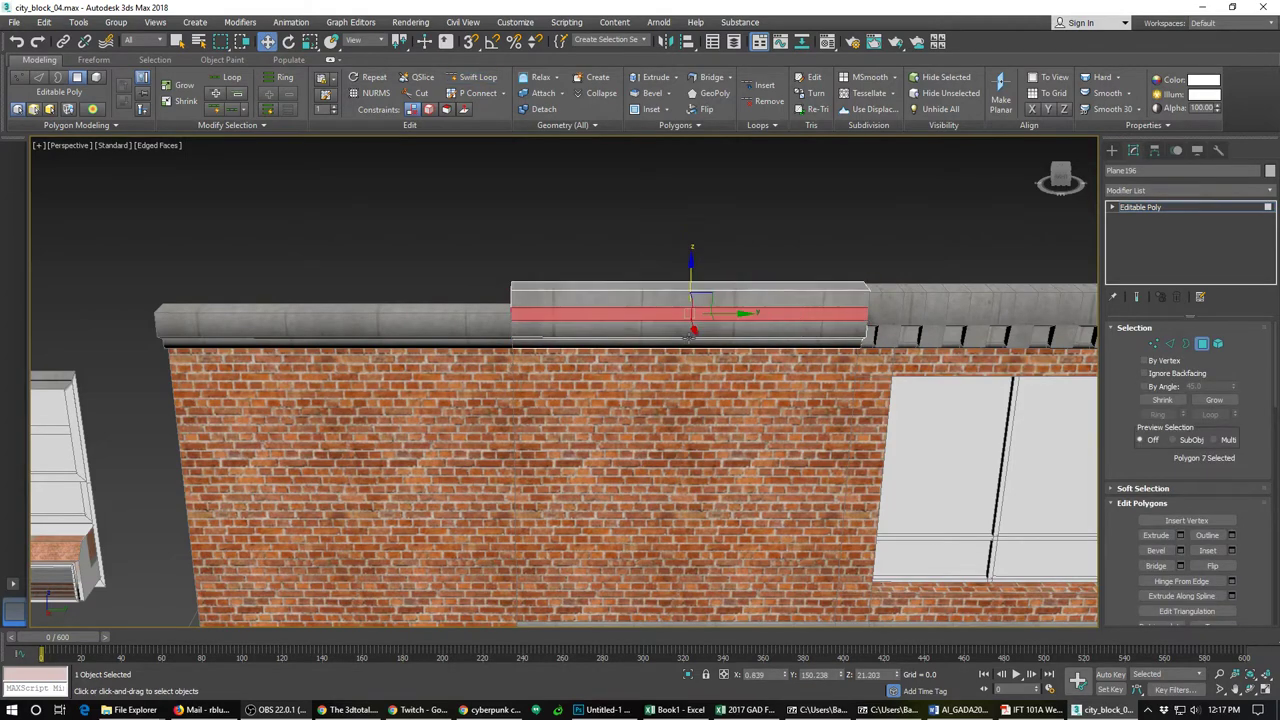
middle_click_drag(690, 334, 757, 368, "alt")
right_click(690, 318)
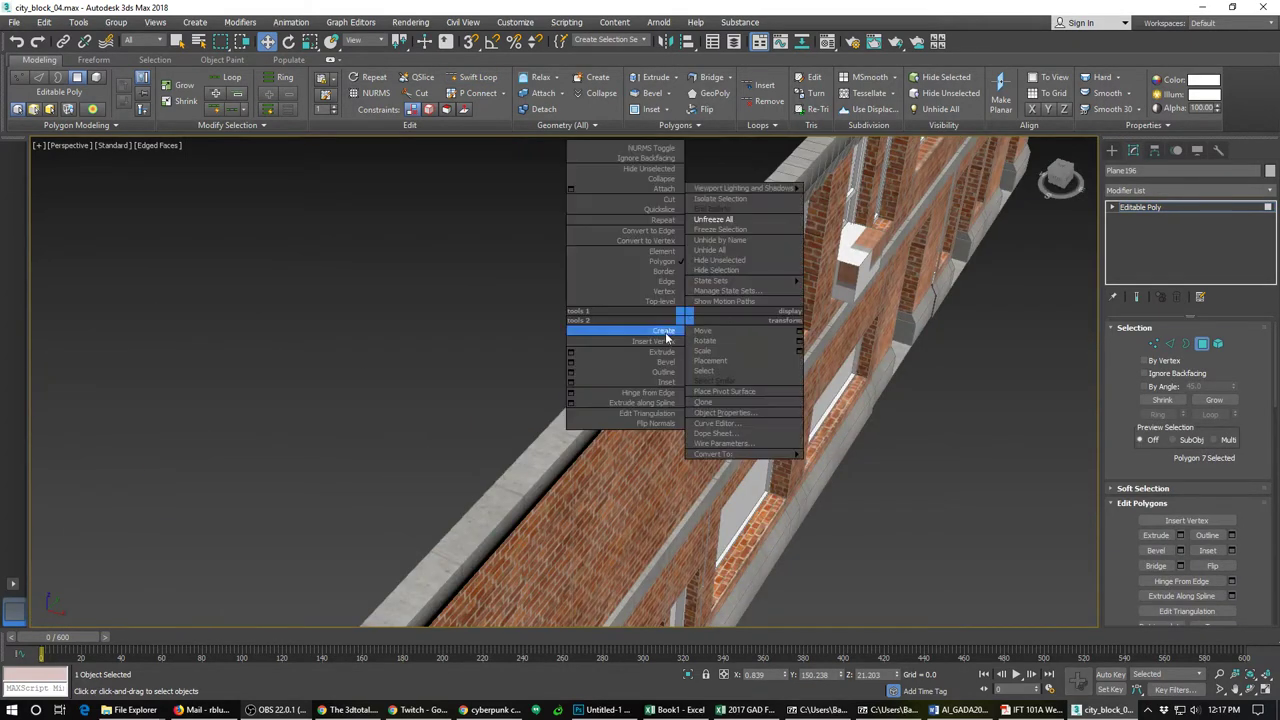
left_click(668, 350)
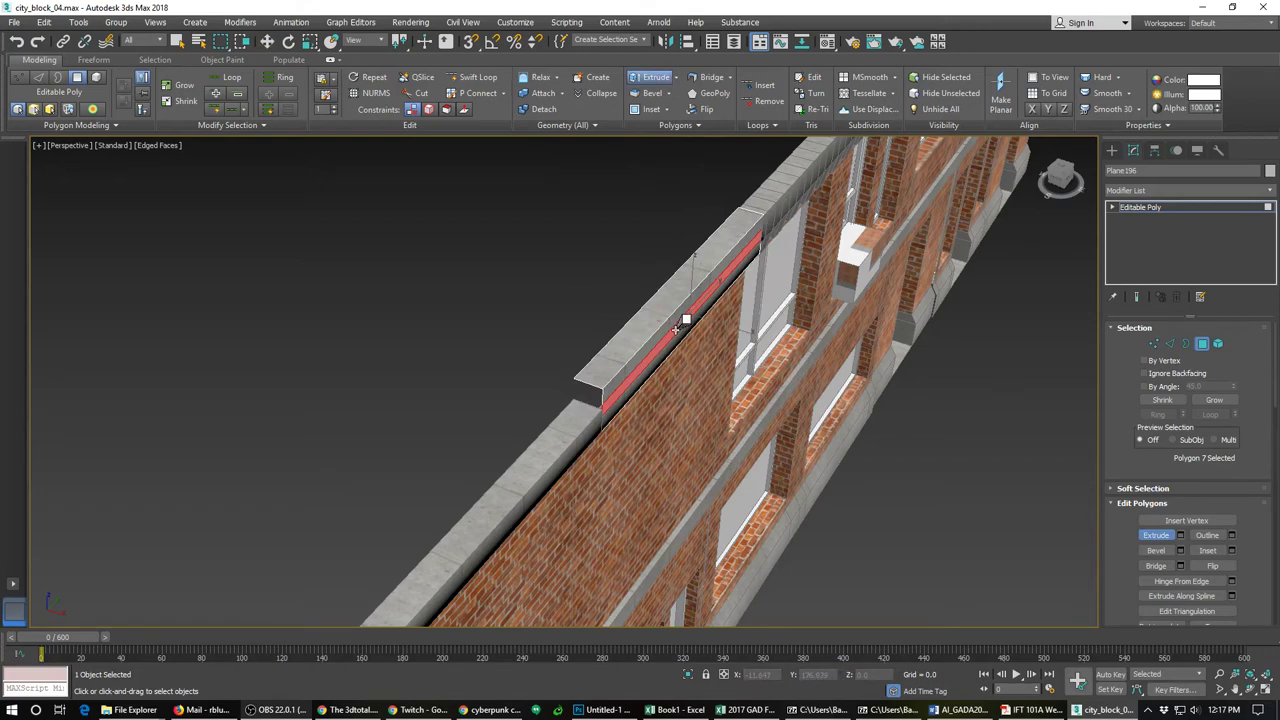
left_click_drag(686, 318, 684, 322)
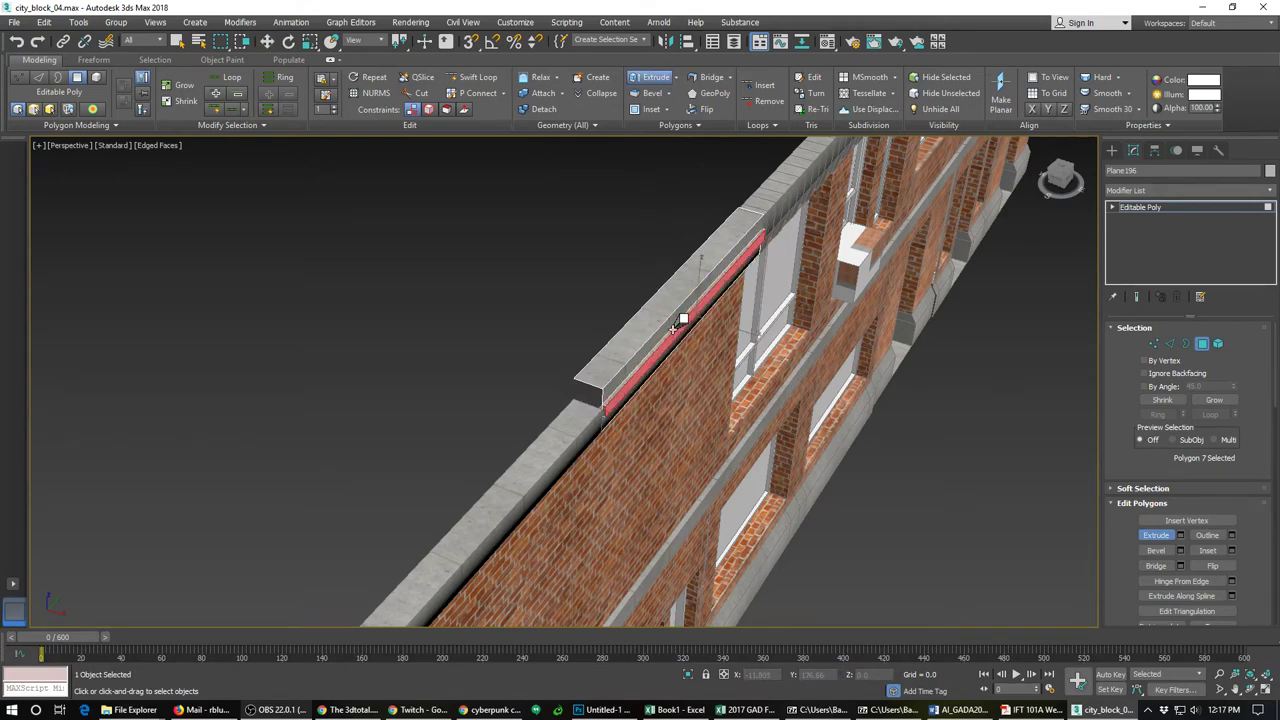
Step: Deselect the polygons, check the extruded band on the cornice, and leave polygon editing
key("ctrl+y")
key("ctrl+z")
middle_click_drag(745, 413, 650, 360, "alt")
left_click(652, 251)
scroll(648, 347, "up", 5)
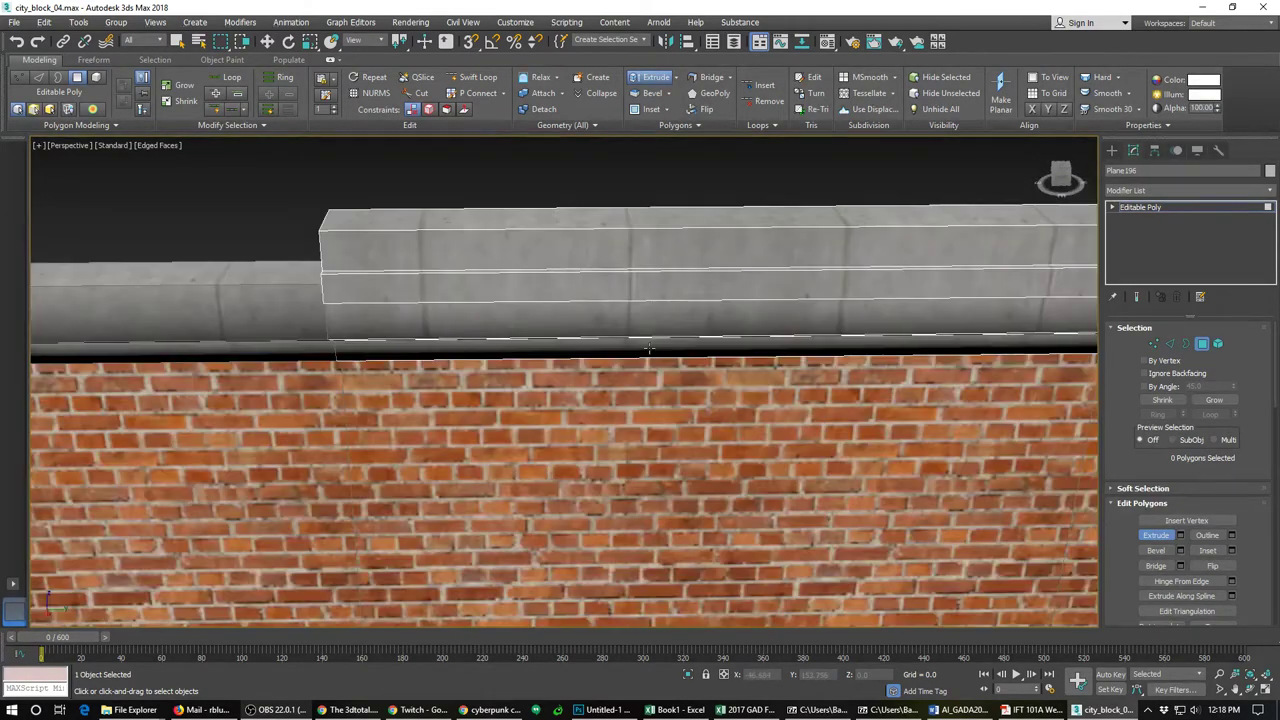
left_click(1201, 346)
scroll(722, 309, "down", 5)
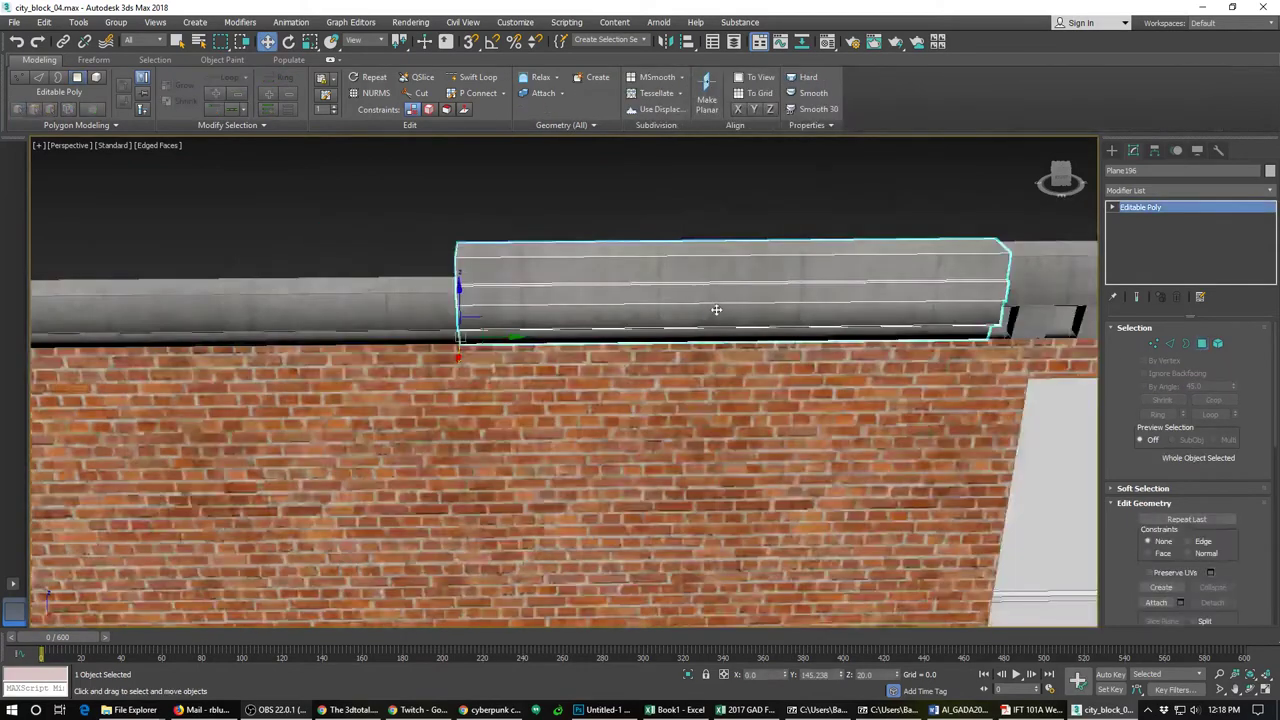
Step: Turn snapping on and clone the cornice segment as one instance at the upper corner of the four-storey brick building
scroll(795, 341, "down", 8)
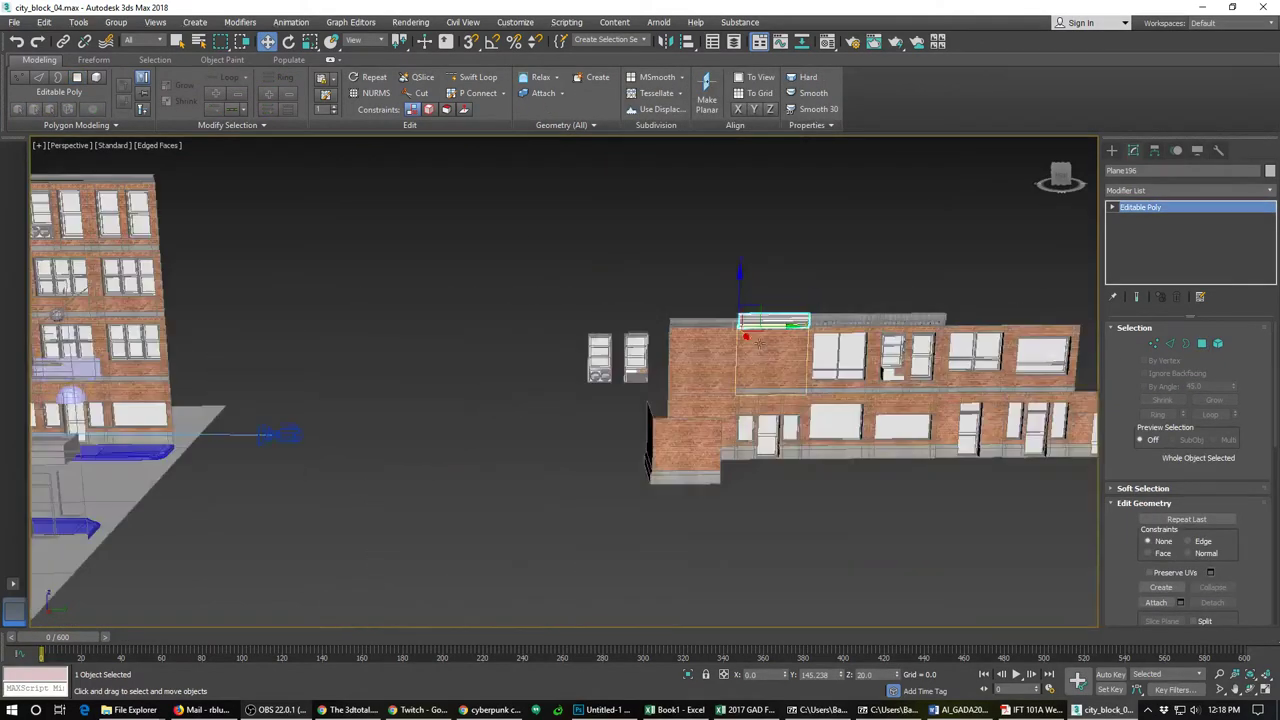
middle_click_drag(754, 330, 837, 379)
key("s")
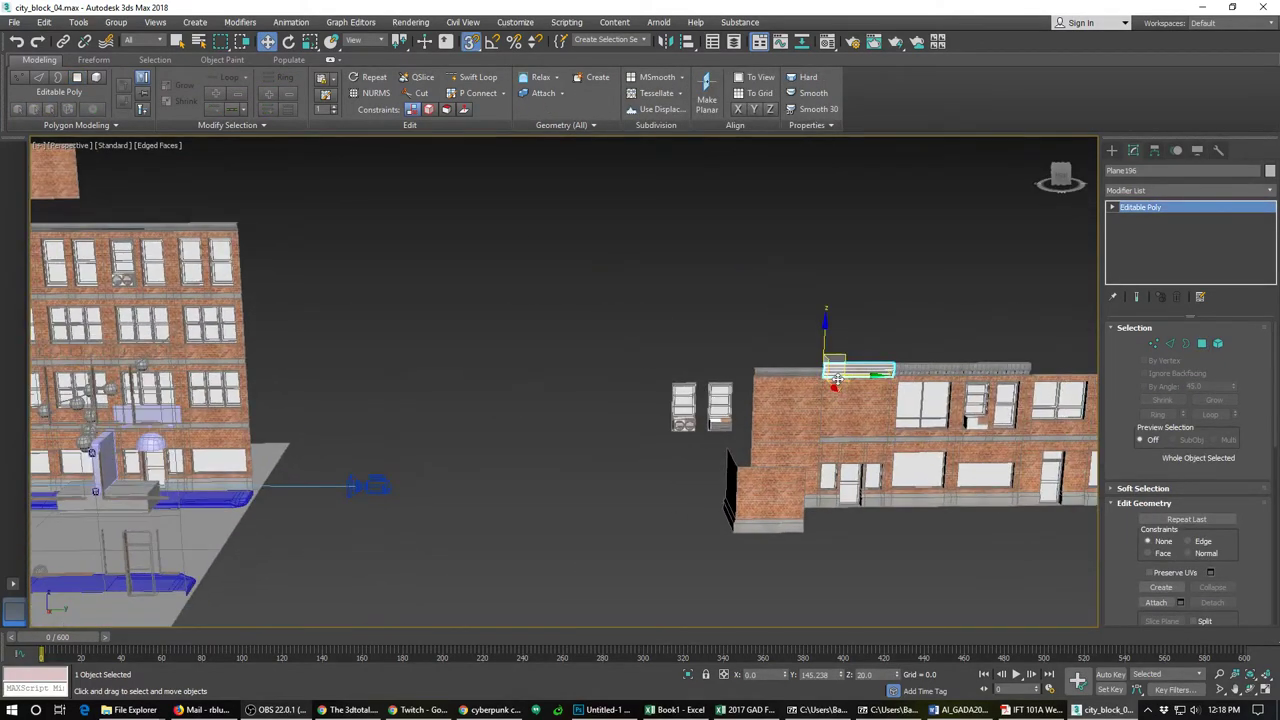
mouse_move(833, 380)
left_mouse_down("shift")
mouse_move(834, 366)
mouse_move(240, 250)
mouse_move(237, 227)
left_mouse_up("shift")
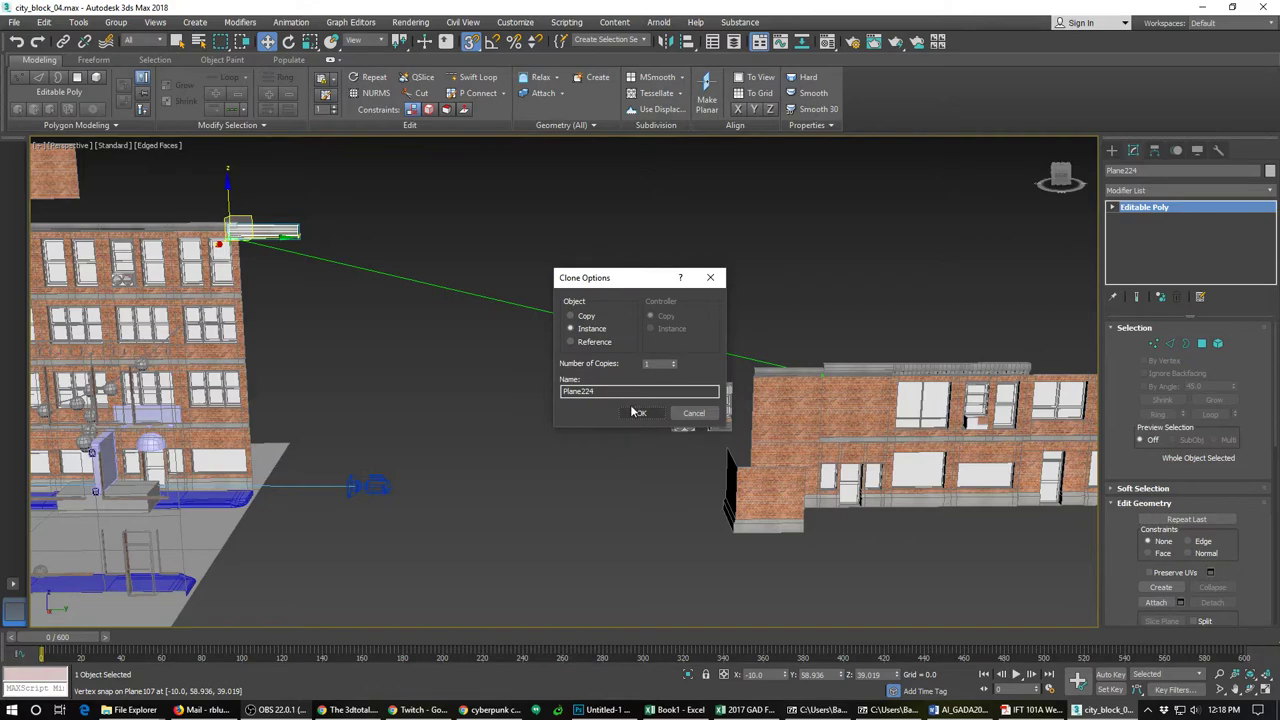
left_click(637, 412)
Step: Move the cornice instance onto the roofline of the three-storey brick building, snapping it to X -10, Y -20, Z 30
middle_click_drag(363, 334, 1040, 365)
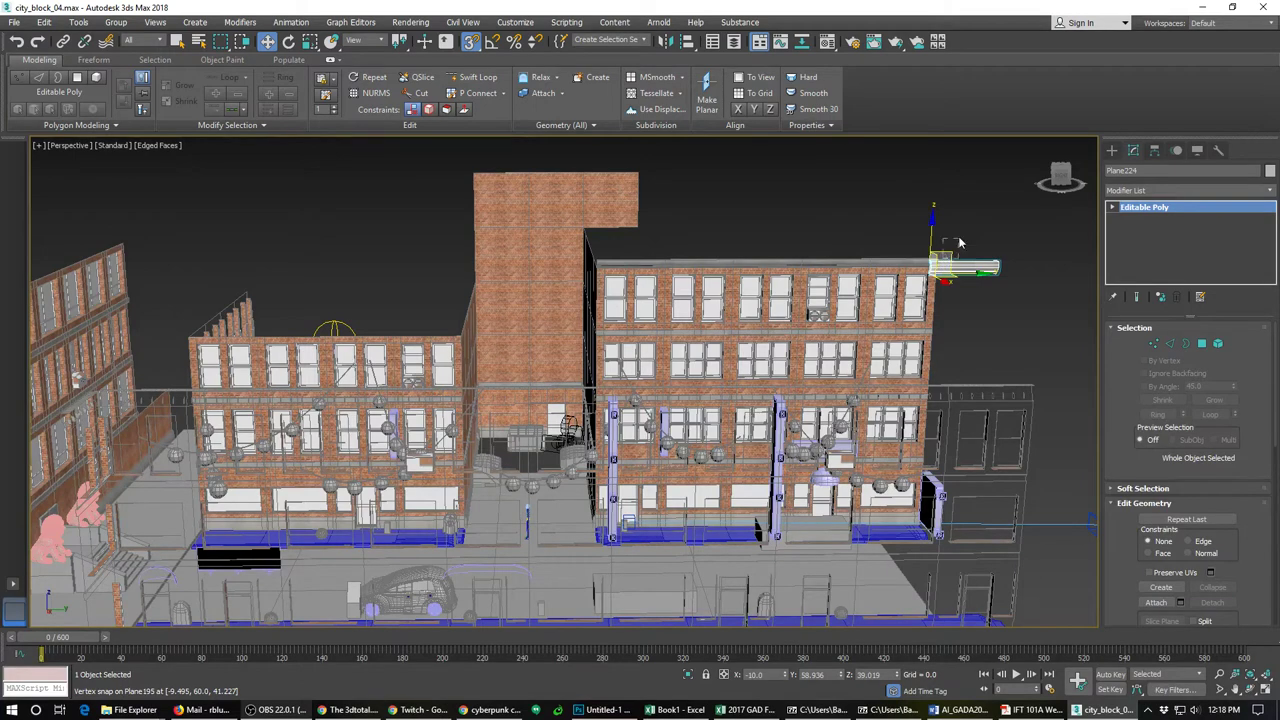
left_click_drag(958, 242, 410, 329)
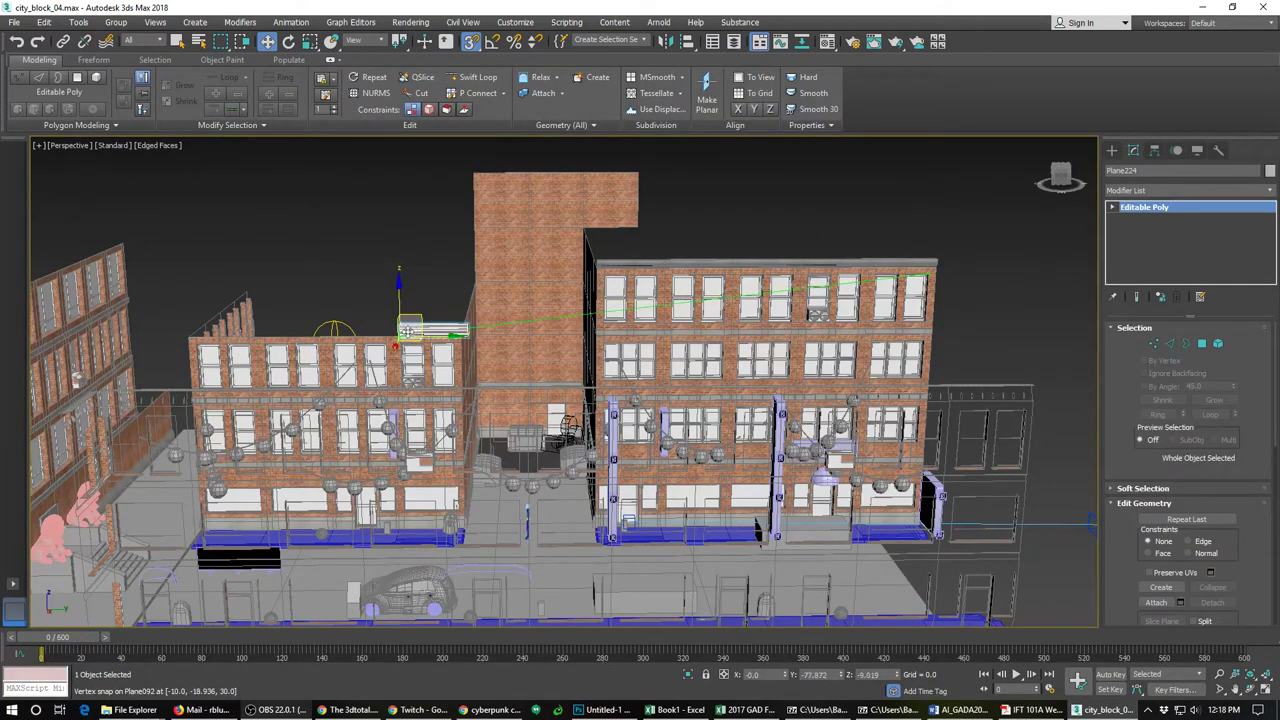
scroll(390, 350, "up", 10)
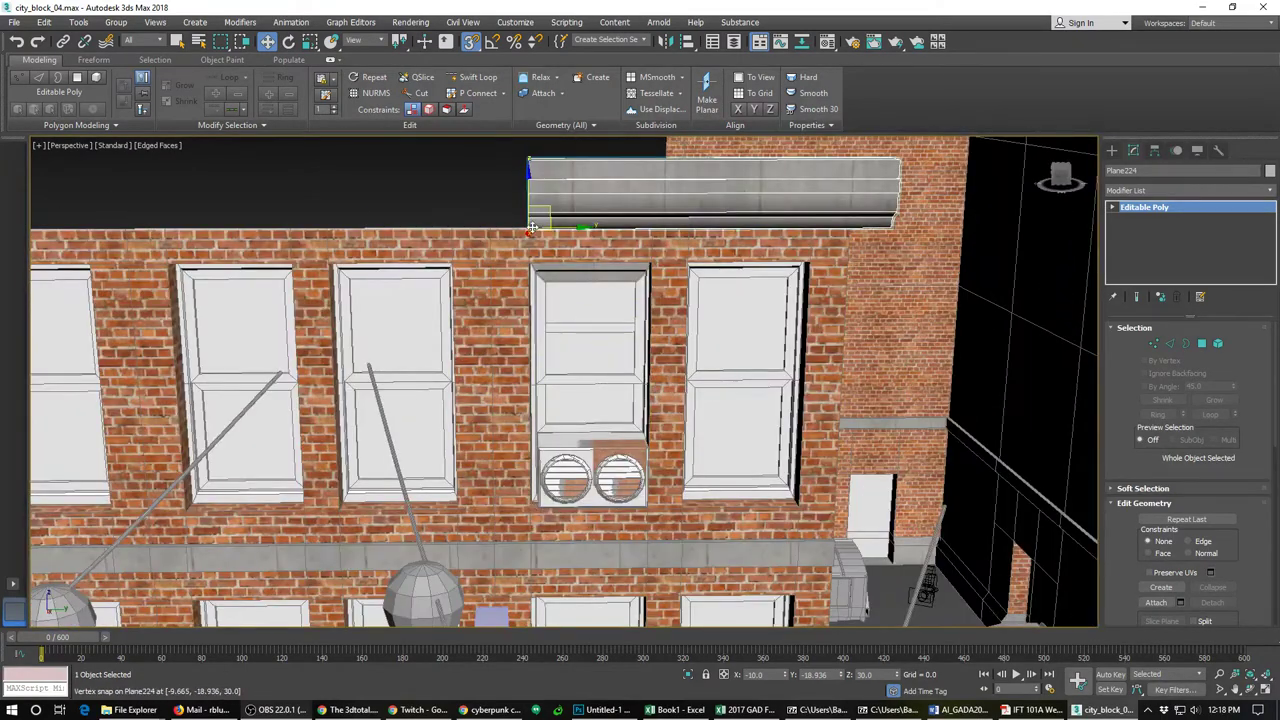
left_click_drag(530, 229, 494, 227)
Step: Clone three more cornice instances end to end along the three-storey building's front roofline, snapped at X -10, Z 30 to Y -30, -40 and -50
middle_click_drag(494, 227, 855, 259)
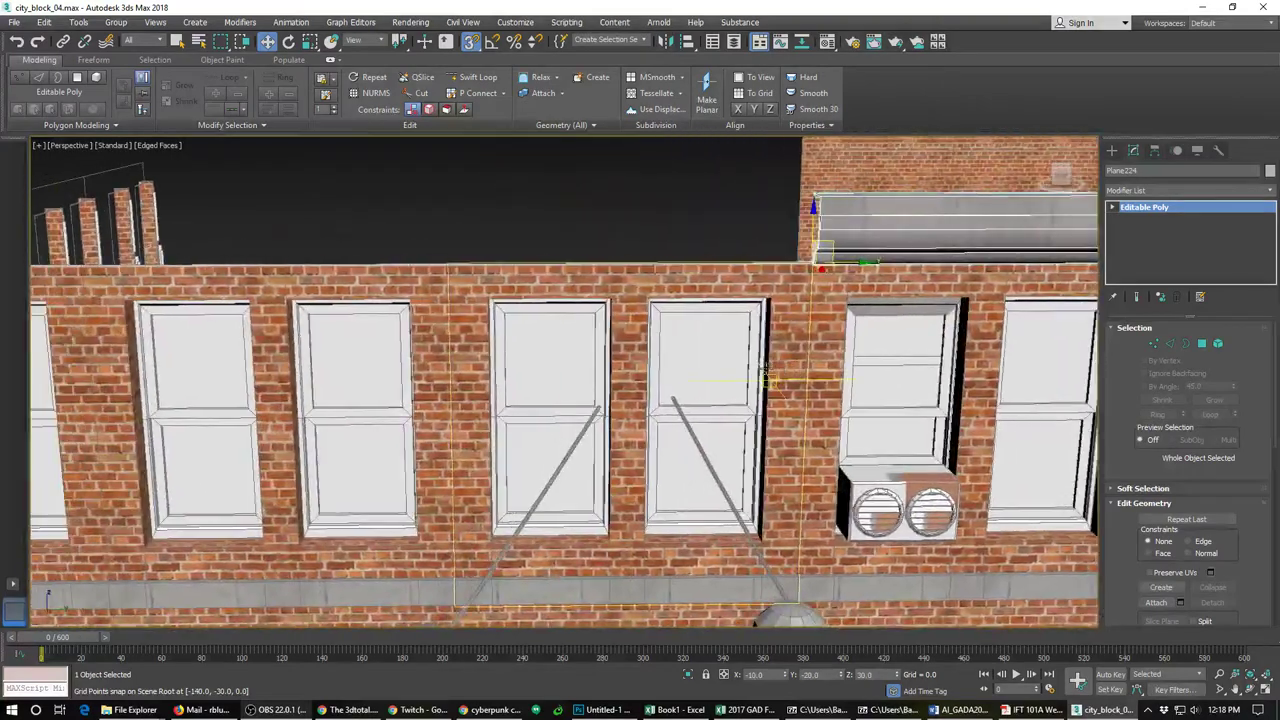
mouse_move(831, 261)
left_mouse_down("shift")
mouse_move(525, 266)
mouse_move(456, 280)
left_mouse_up("shift")
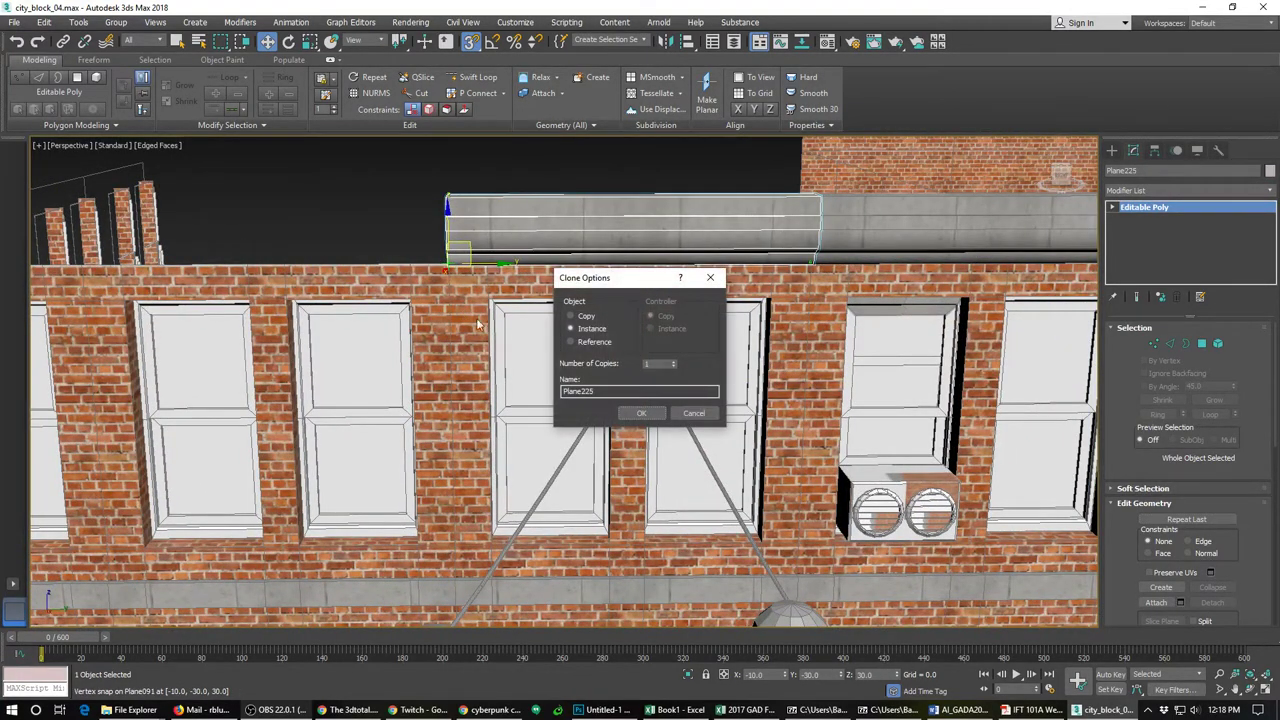
left_click(640, 416)
middle_click_drag(546, 337, 888, 350)
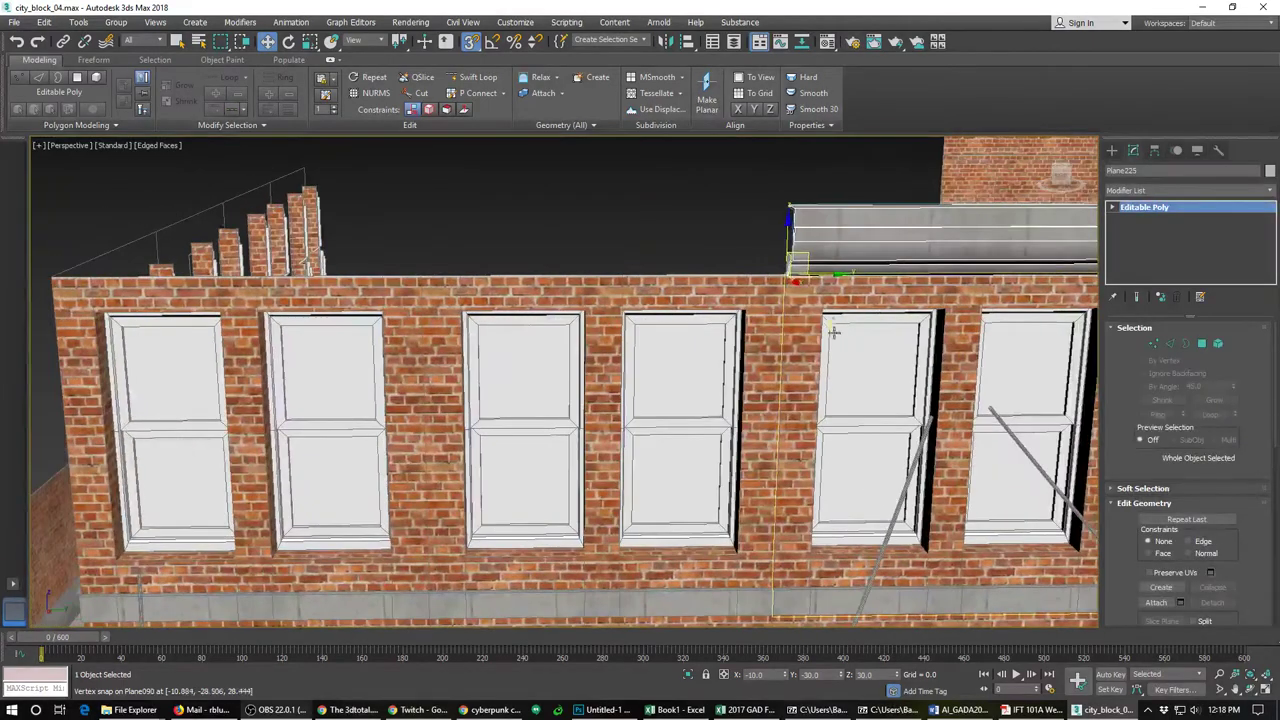
mouse_move(830, 262)
left_mouse_down("shift")
mouse_move(531, 272)
mouse_move(467, 302)
left_mouse_up("shift")
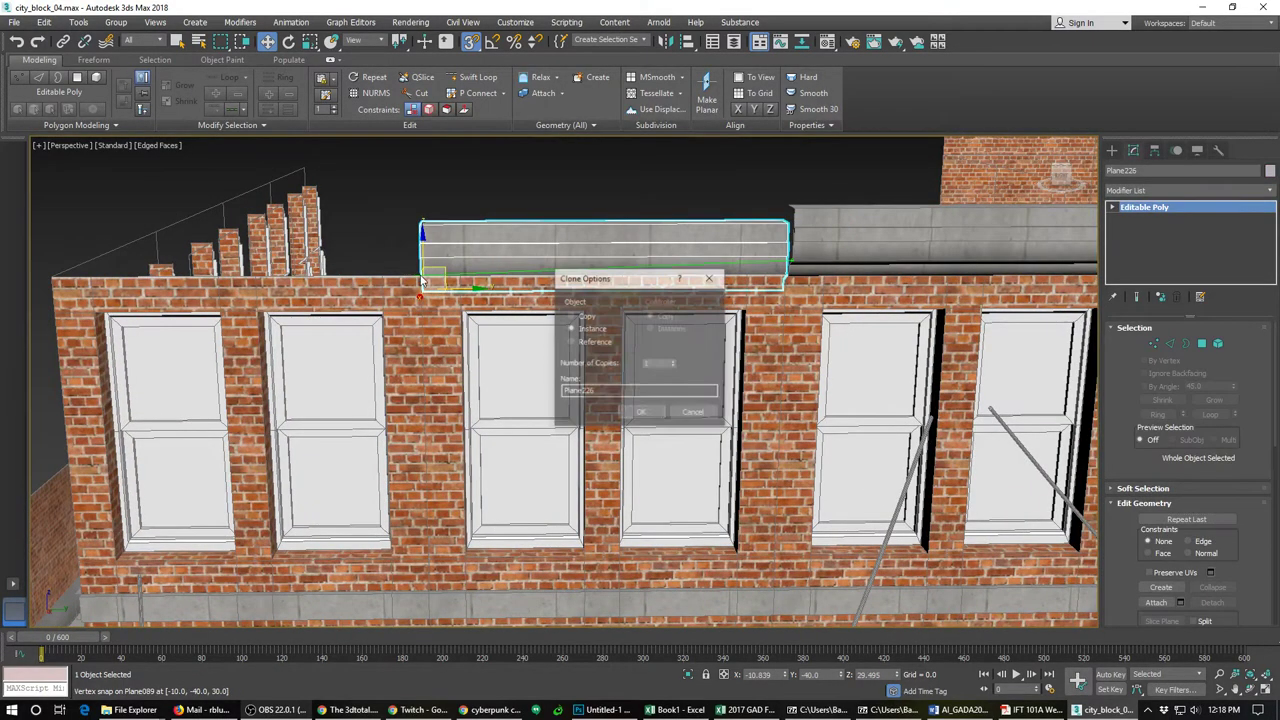
left_click(630, 412)
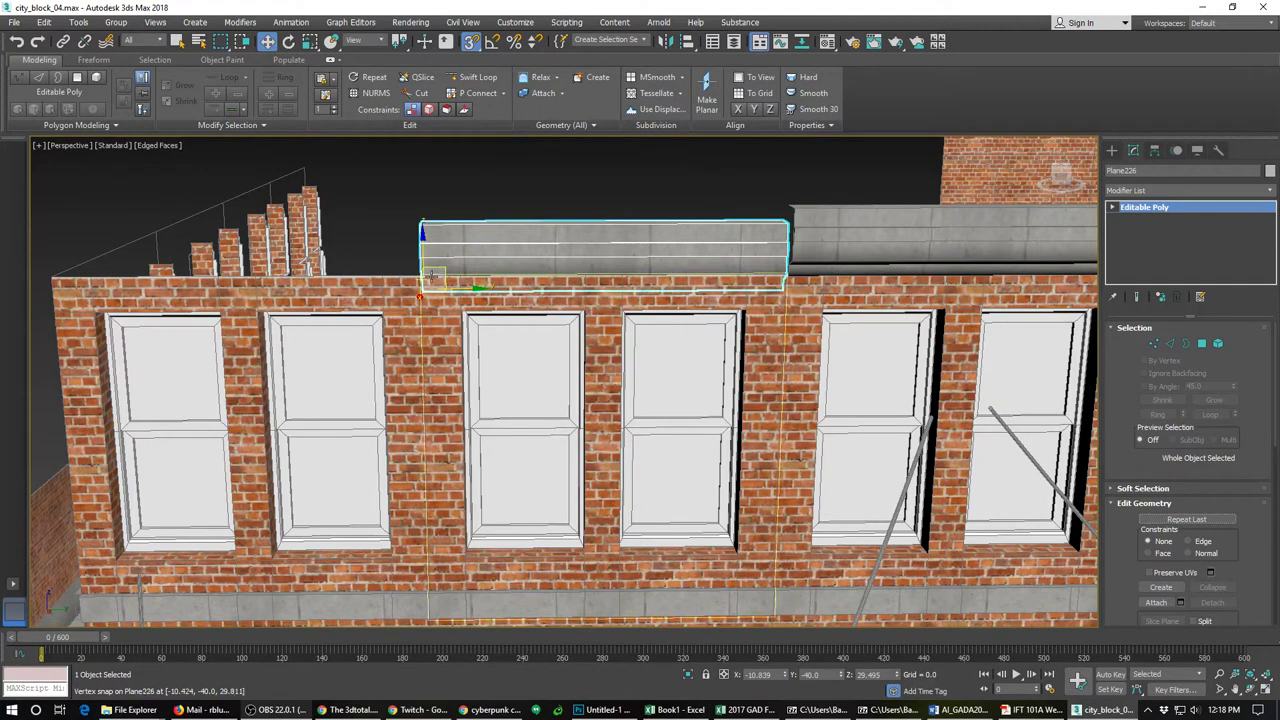
left_click_drag(438, 272, 423, 265)
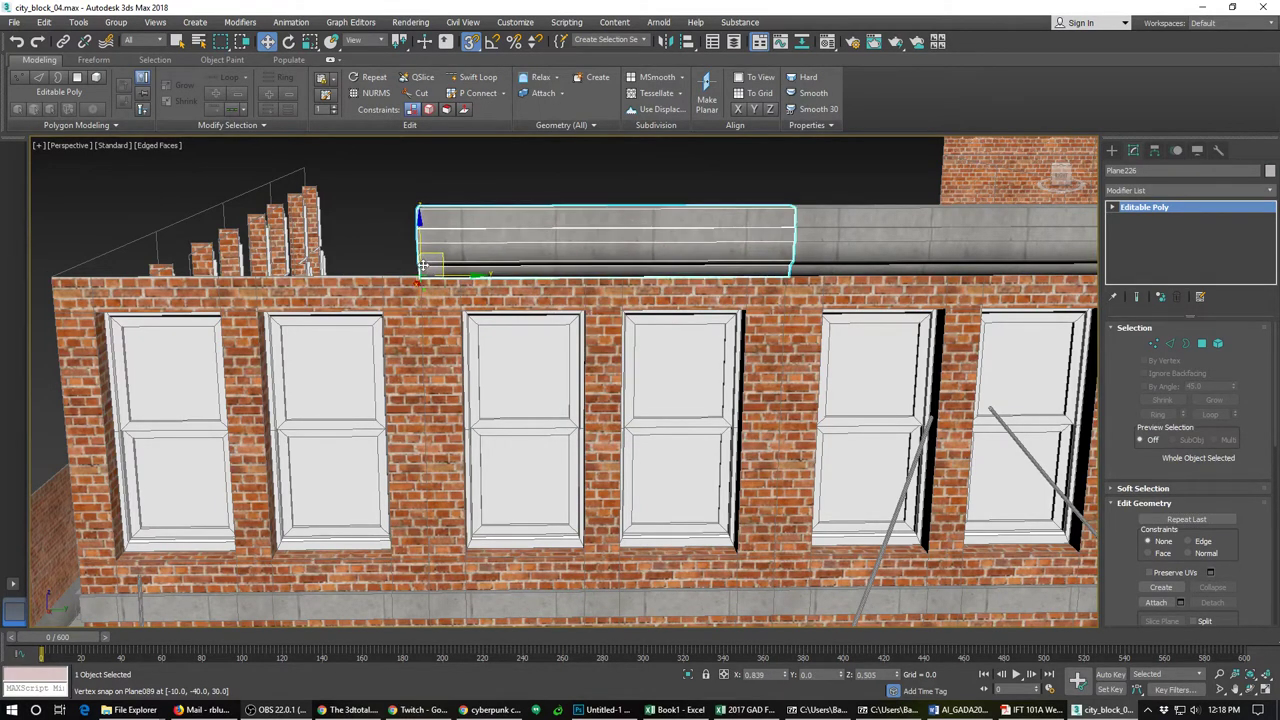
middle_click_drag(417, 276, 843, 256)
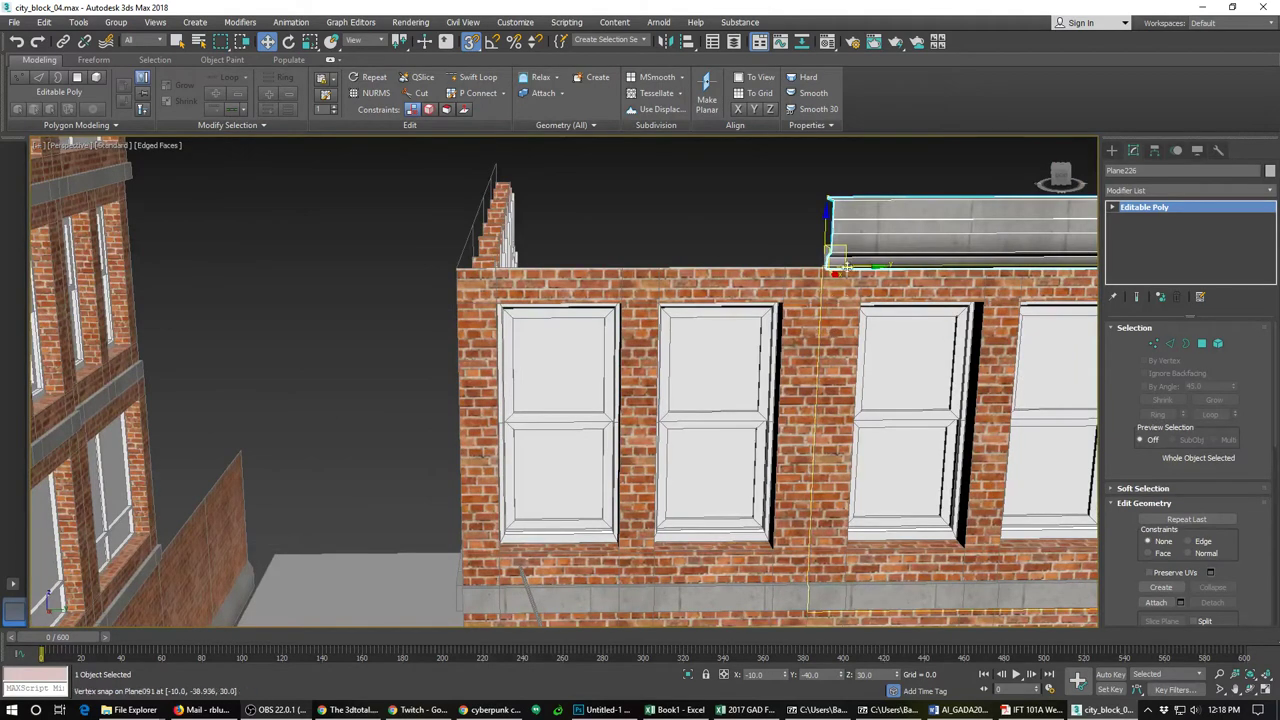
left_click_drag(843, 256, 454, 260, "shift")
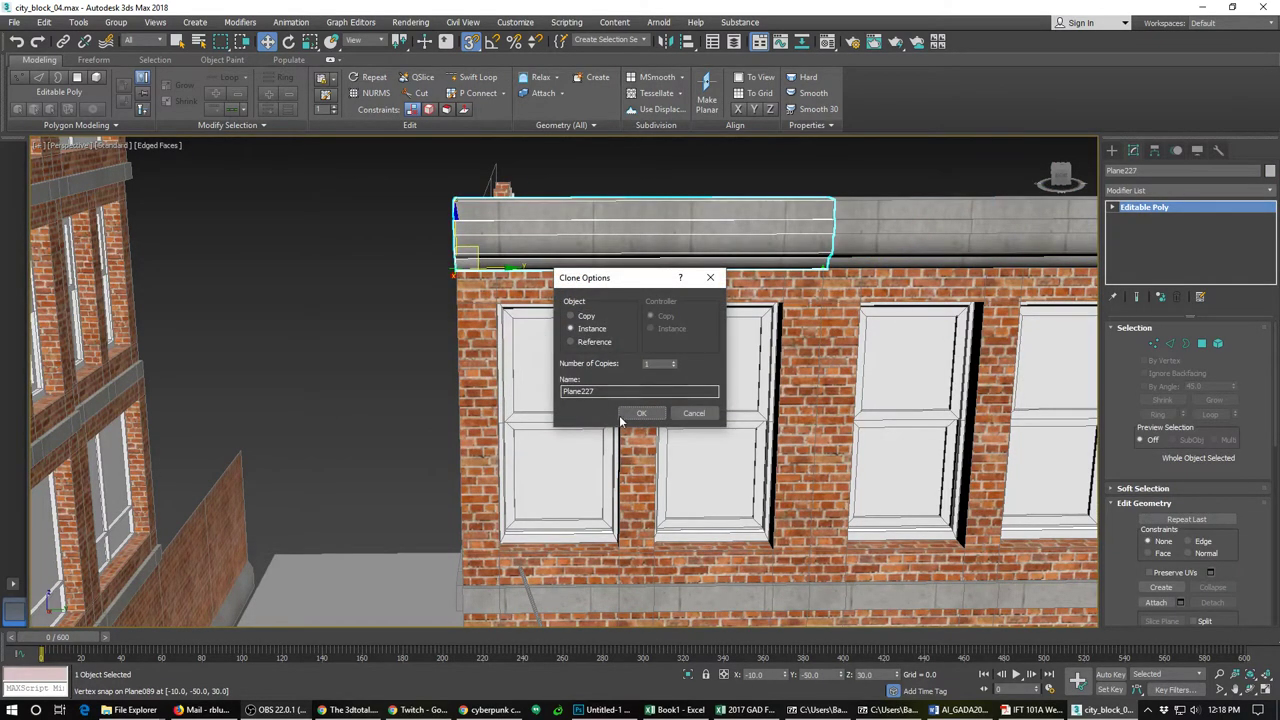
left_click(626, 420)
Step: Clone the last front cornice segment as one instance around the building corner, snapping it to X -20, Y -50, Z 30
middle_click_drag(491, 364, 631, 374, "alt")
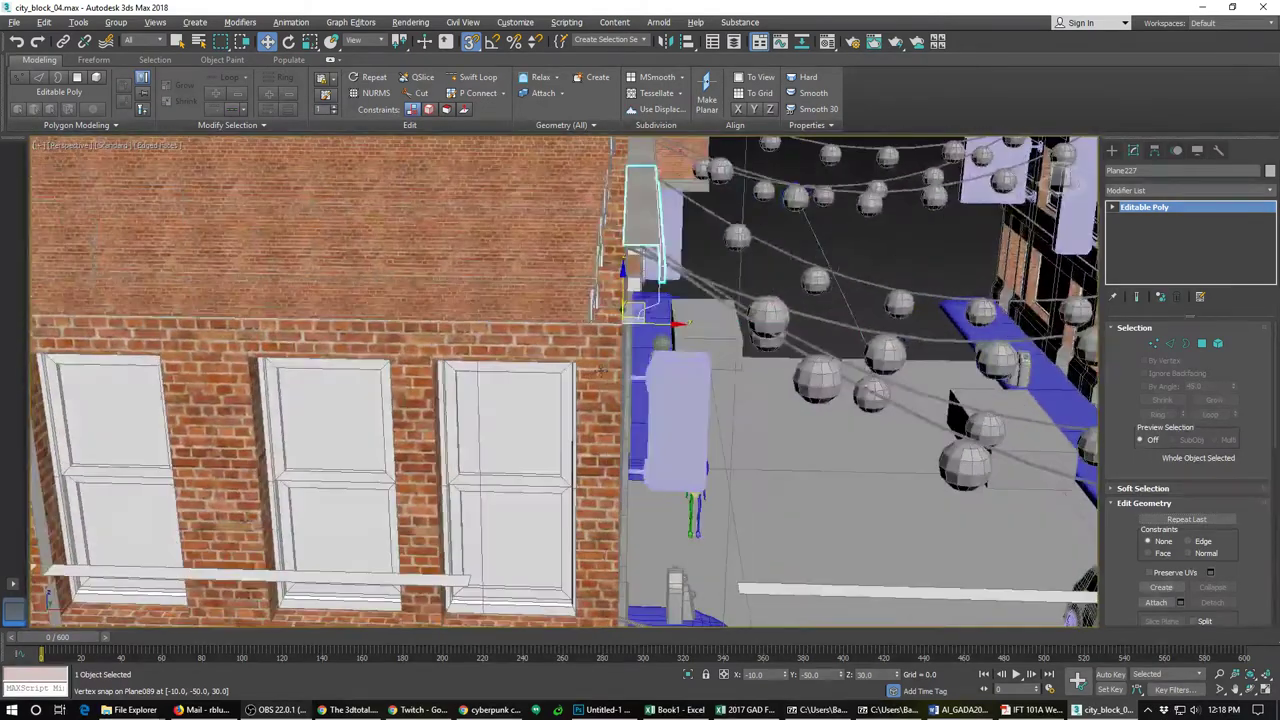
scroll(631, 374, "down", 4)
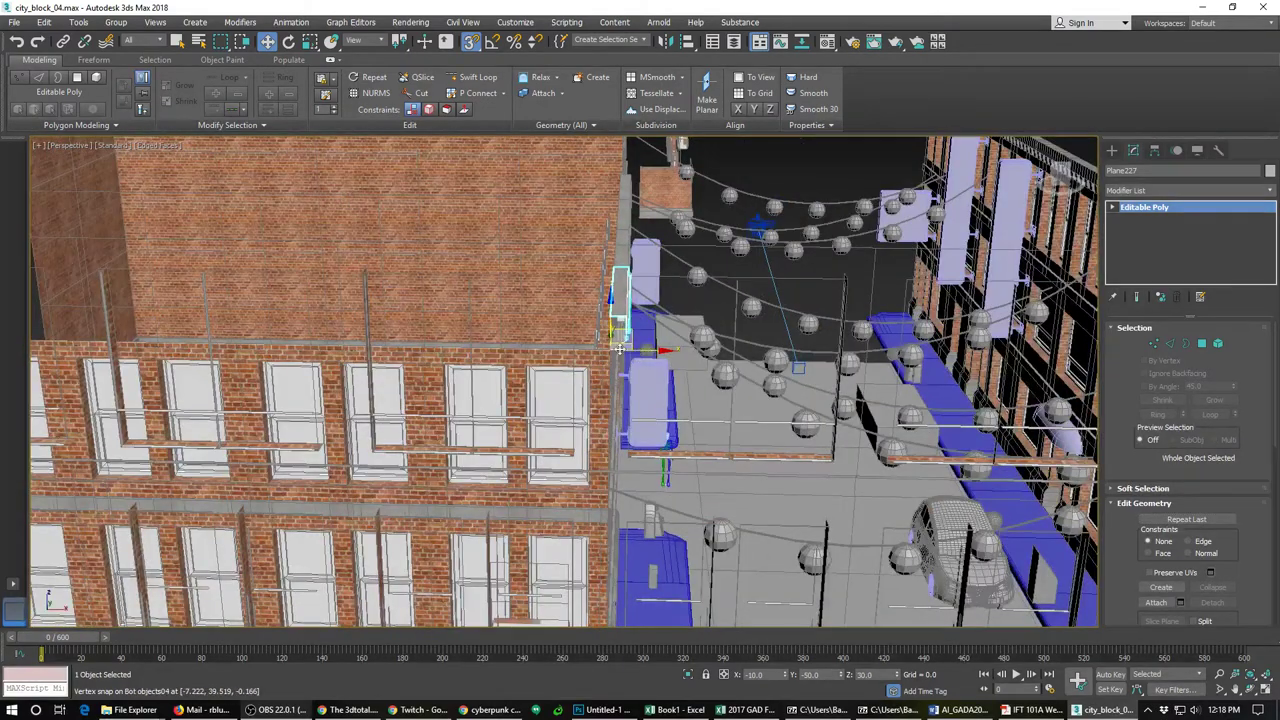
left_click_drag(620, 348, 422, 345, "shift")
left_click(640, 410)
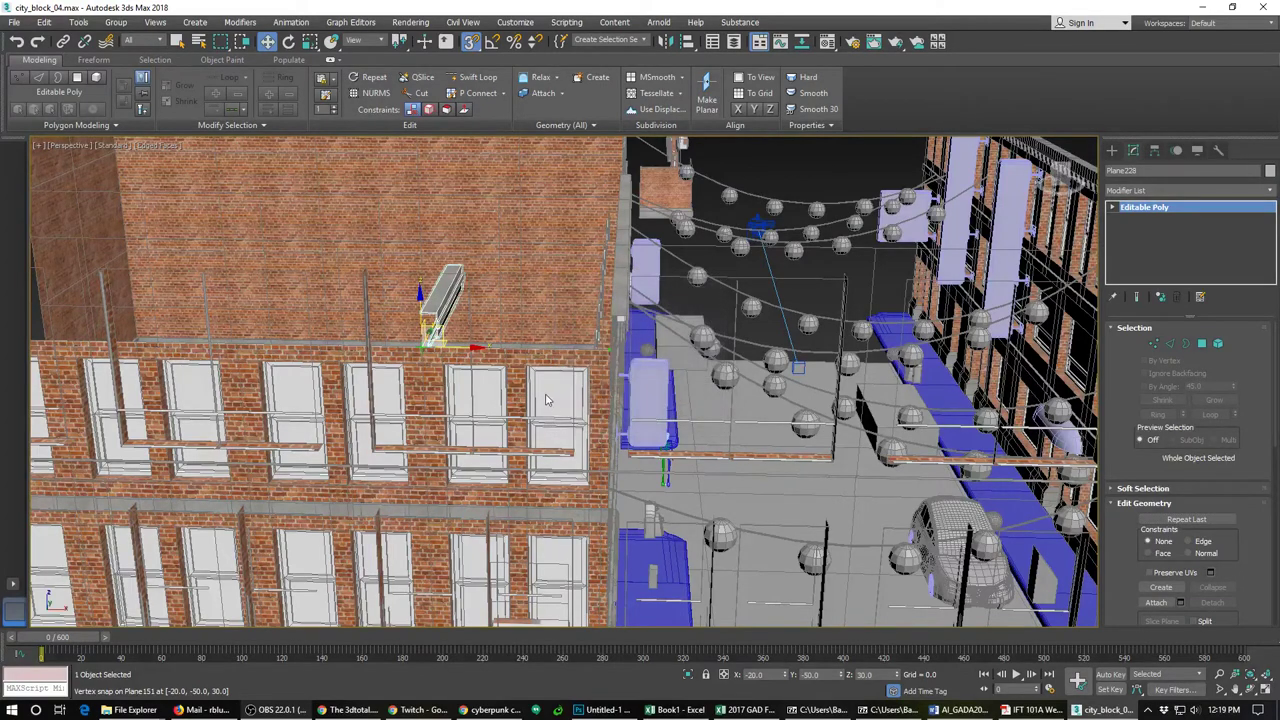
Step: Rotate the new instance to X 90, Y 90, Z 0 so it faces outward and spans to the building corner
key("e")
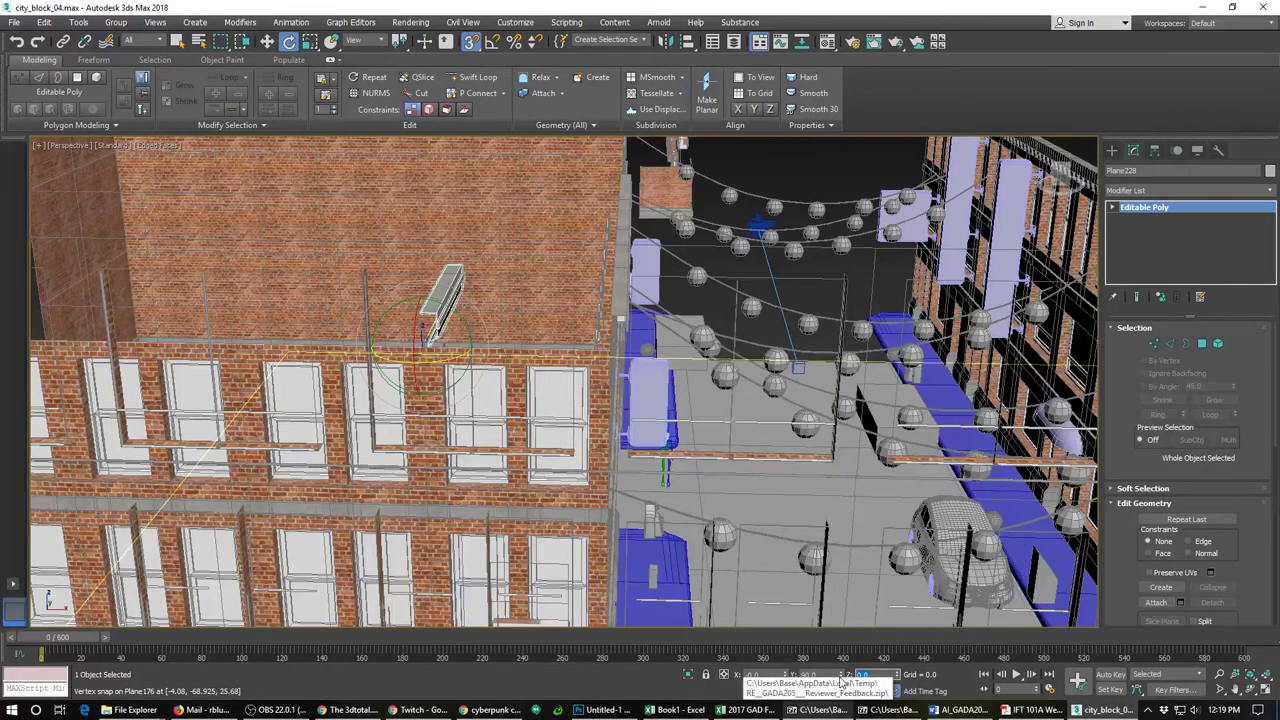
key("Return")
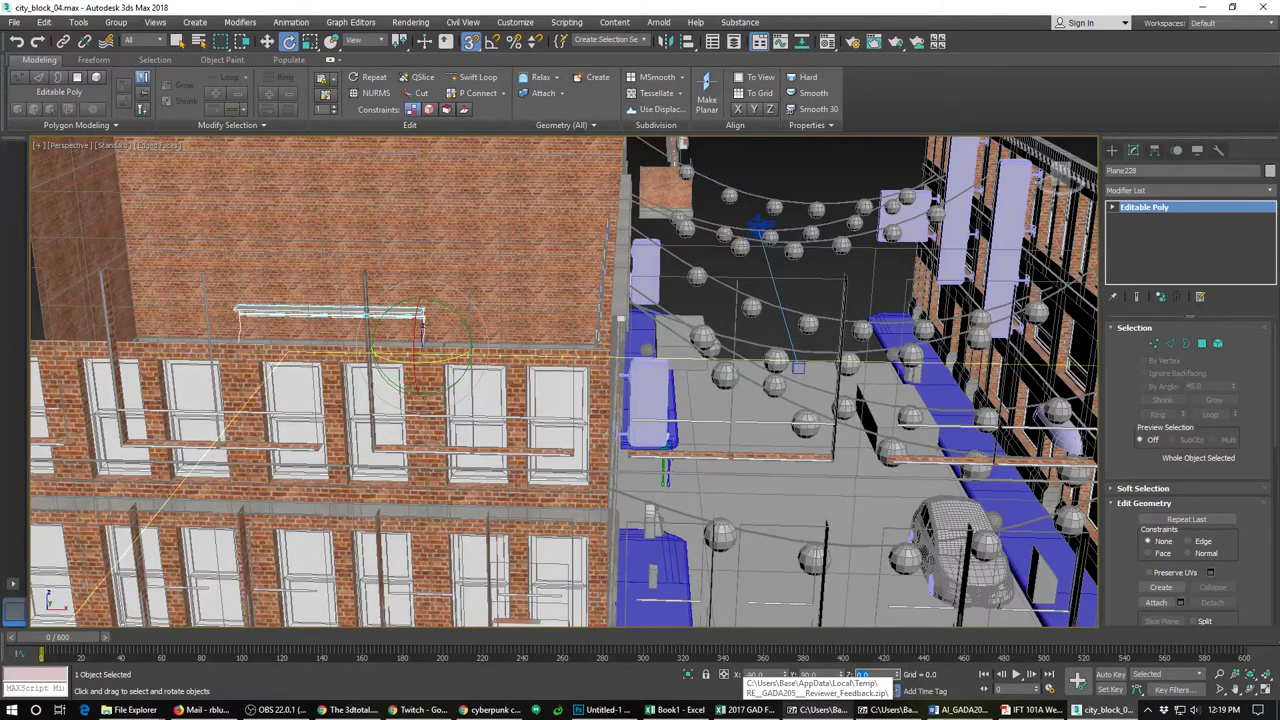
key("Return")
key("Return")
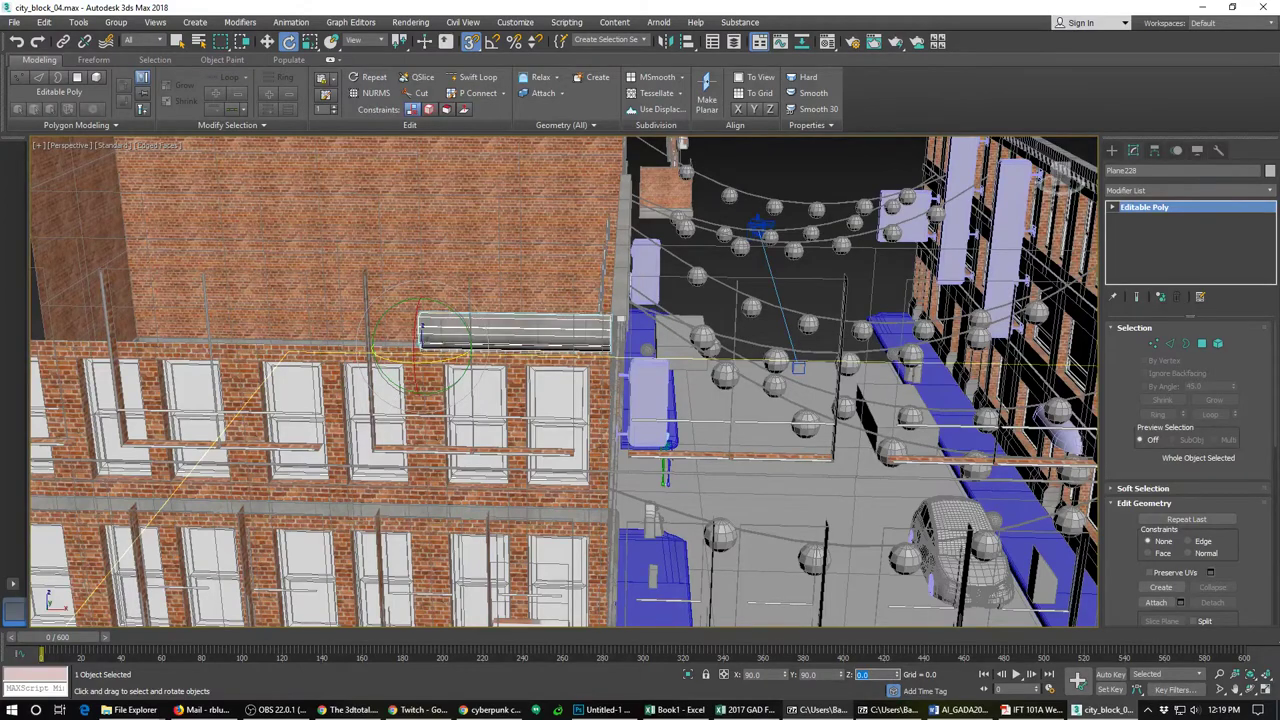
Step: Clone the rotated cornice along the same side roofline as two instances spaced 10 units apart, at X -30 and X -40
middle_click_drag(575, 431, 875, 292)
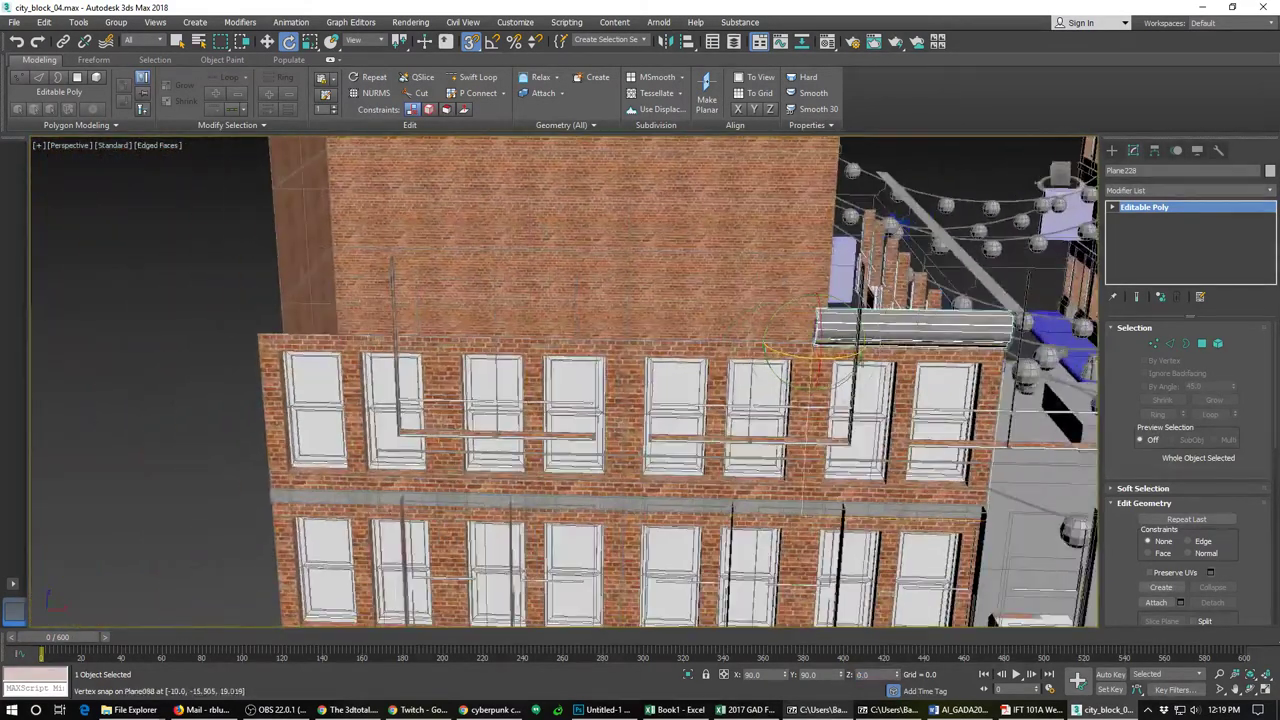
scroll(770, 335, "up", 5)
key("w")
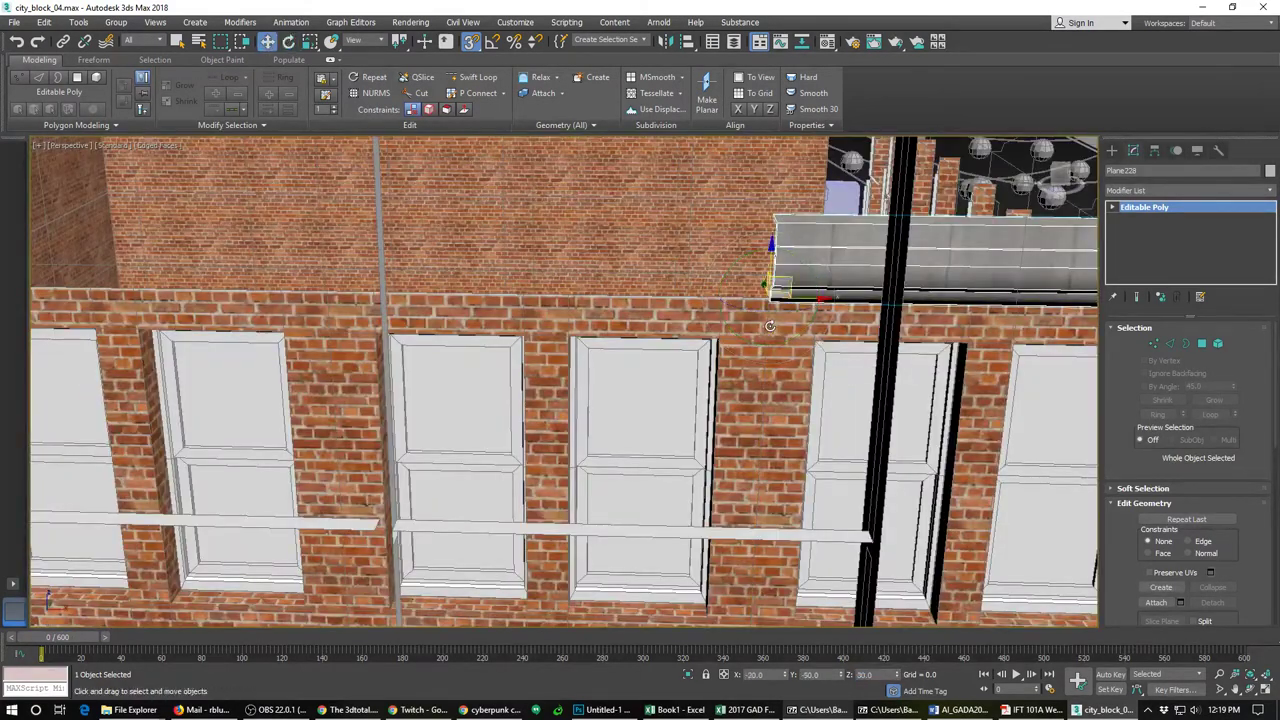
middle_click_drag(770, 326, 876, 349)
left_click_drag(900, 305, 431, 314, "shift")
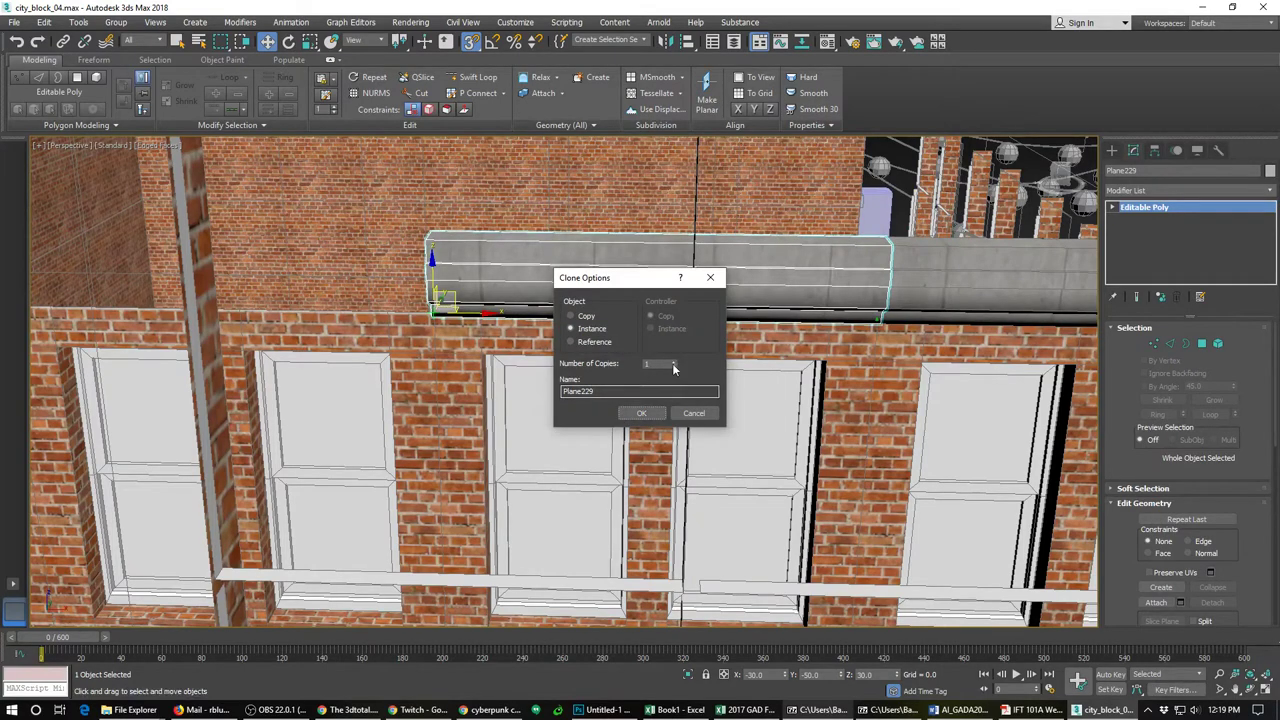
left_click(674, 362)
left_click(641, 413)
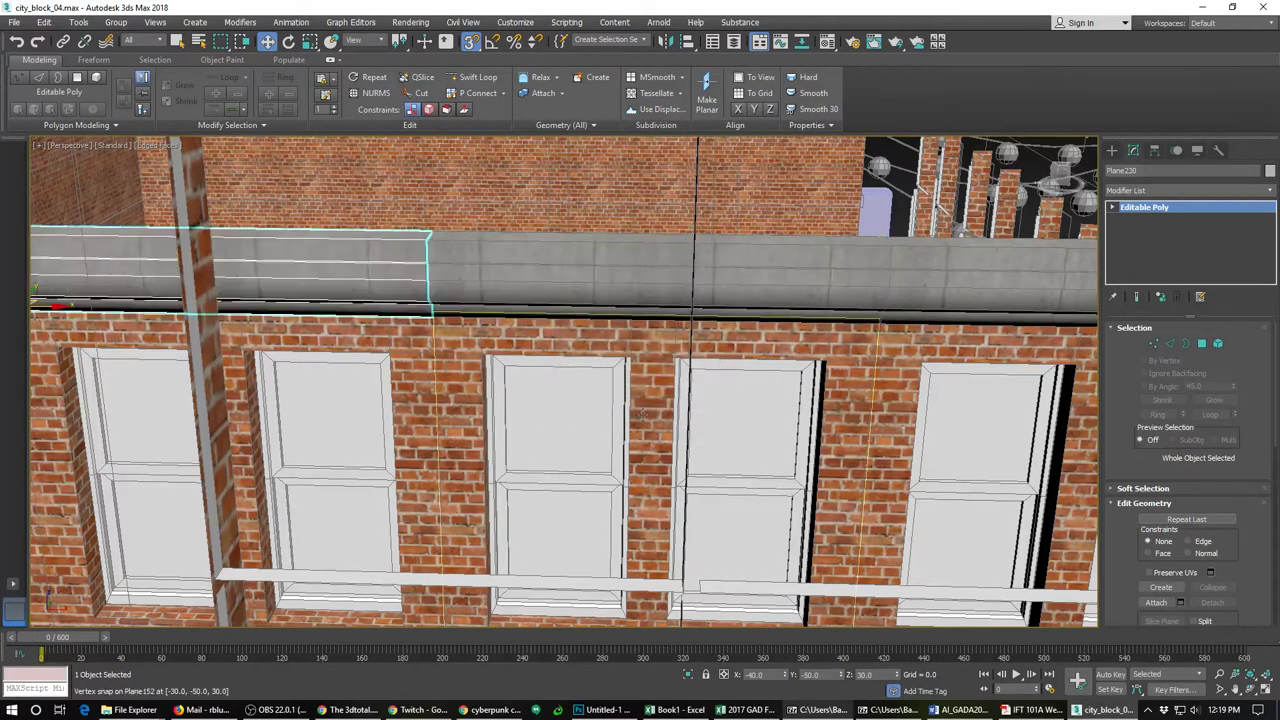
Step: Clone one more cornice instance to the far end of that side's roofline, snapping it to X -50, Y -50, Z 30
scroll(525, 397, "down", 5)
scroll(523, 397, "up", 3)
middle_click_drag(523, 397, 838, 426)
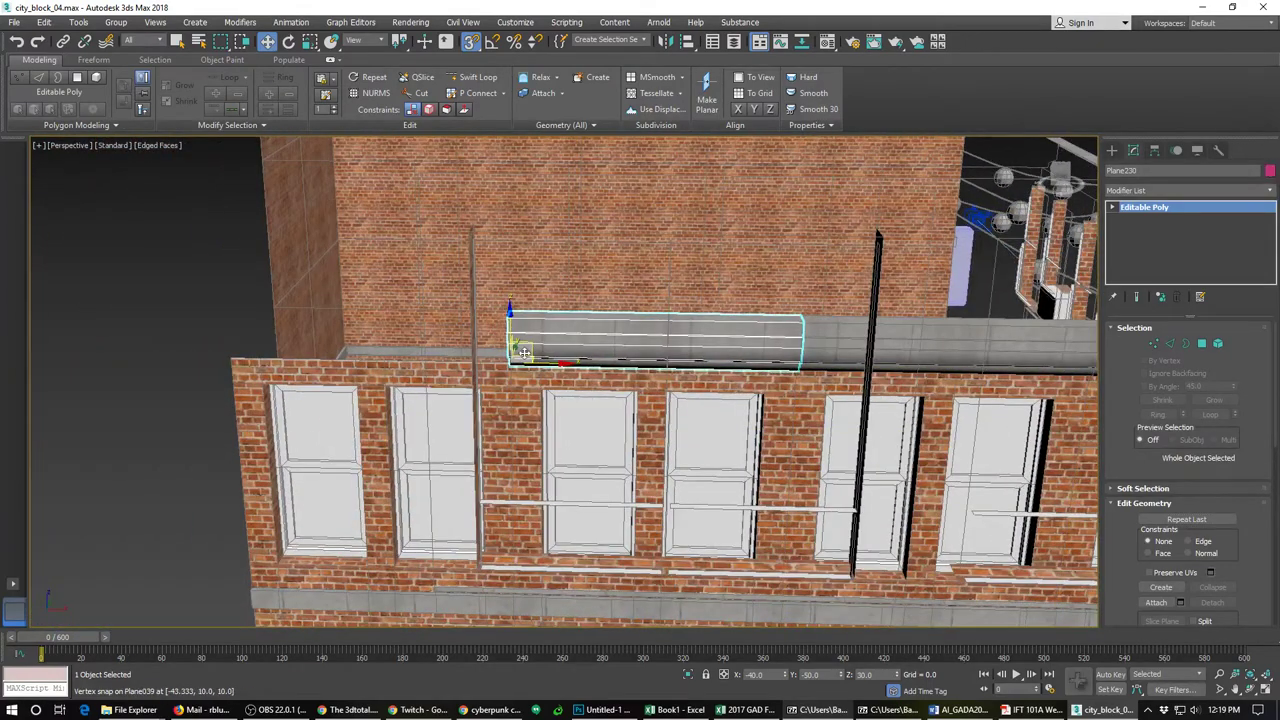
left_click_drag(524, 353, 238, 355, "shift")
left_click(623, 414)
Step: Select the front cornice segment at Y -20 and clone it as one instance beyond the building's opposite corner, around Y -11
mouse_move(623, 414)
middle_mouse_down("alt")
mouse_move(567, 447)
mouse_move(257, 534)
mouse_move(523, 409)
mouse_move(714, 437)
middle_mouse_up("alt")
scroll(714, 437, "up", 3)
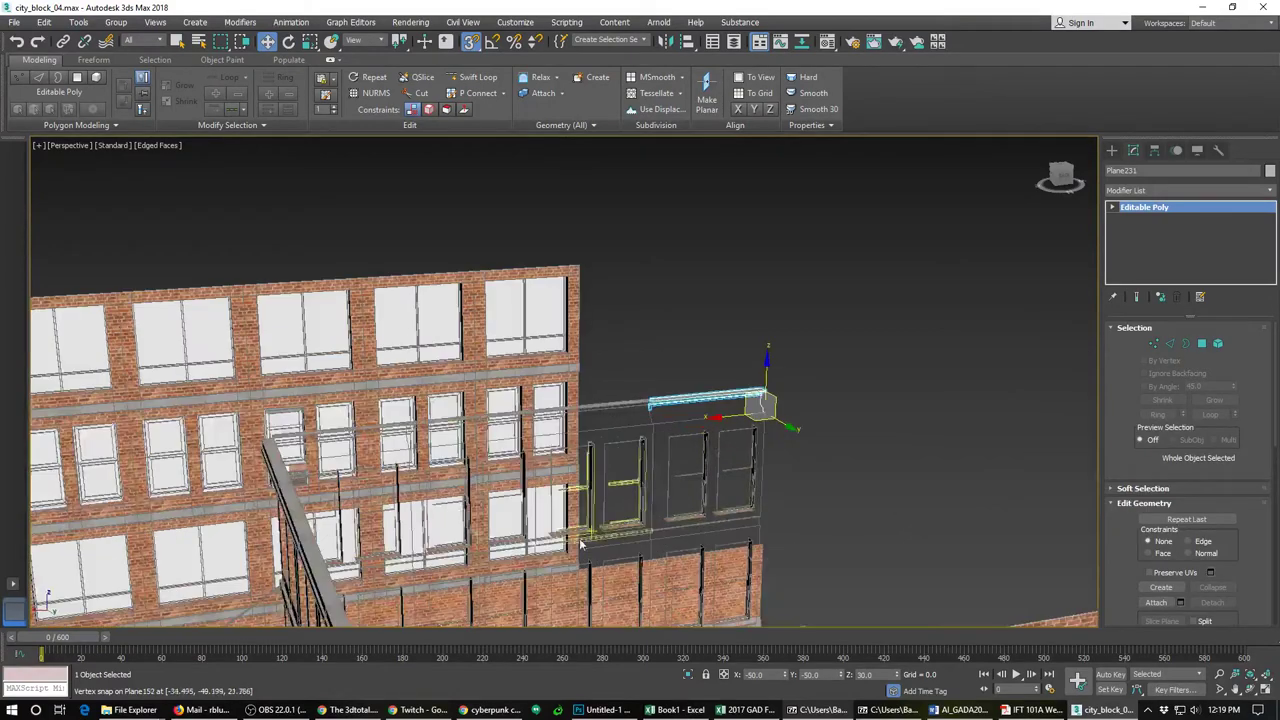
scroll(523, 532, "down", 3)
left_click(439, 602)
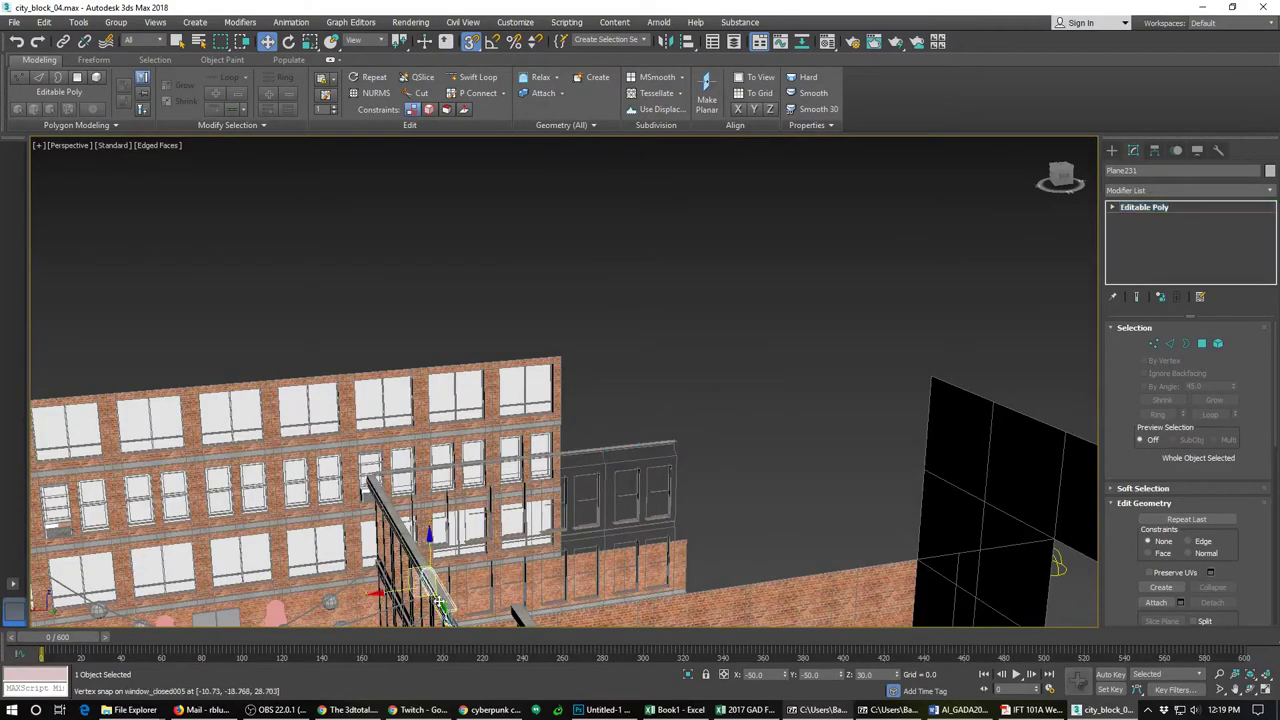
middle_click_drag(439, 602, 456, 494)
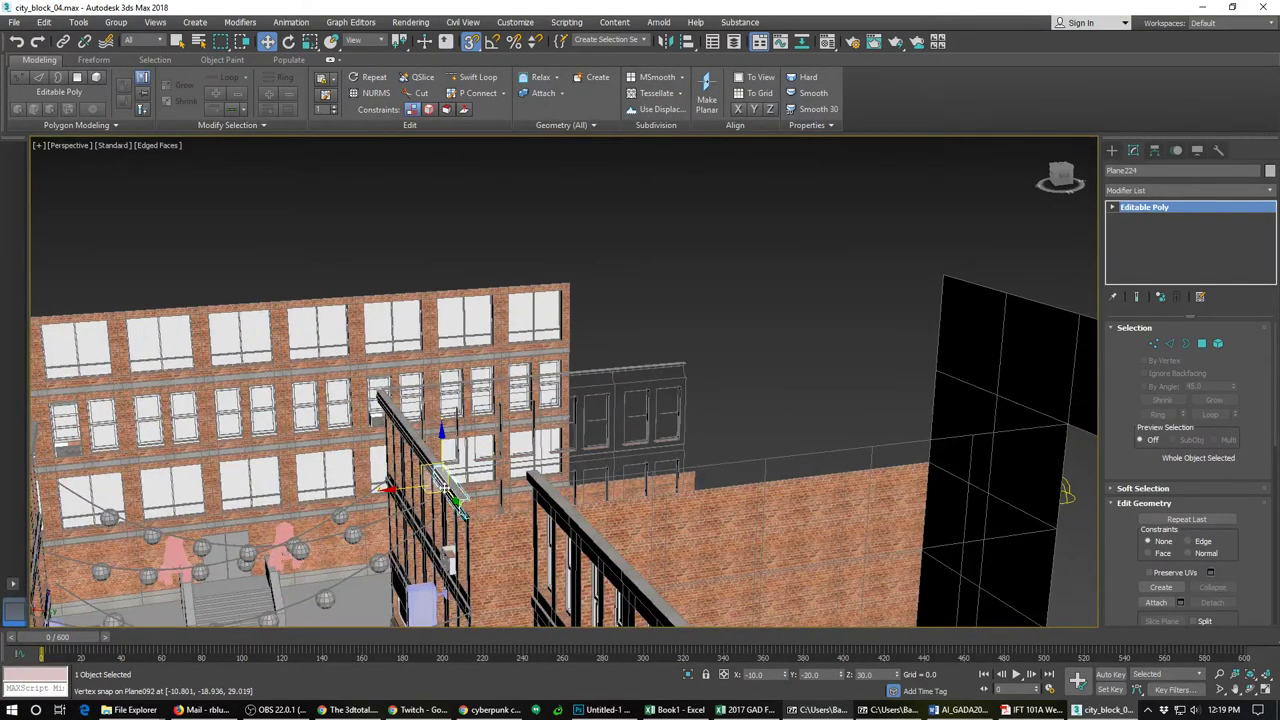
left_click_drag(445, 488, 476, 520, "shift")
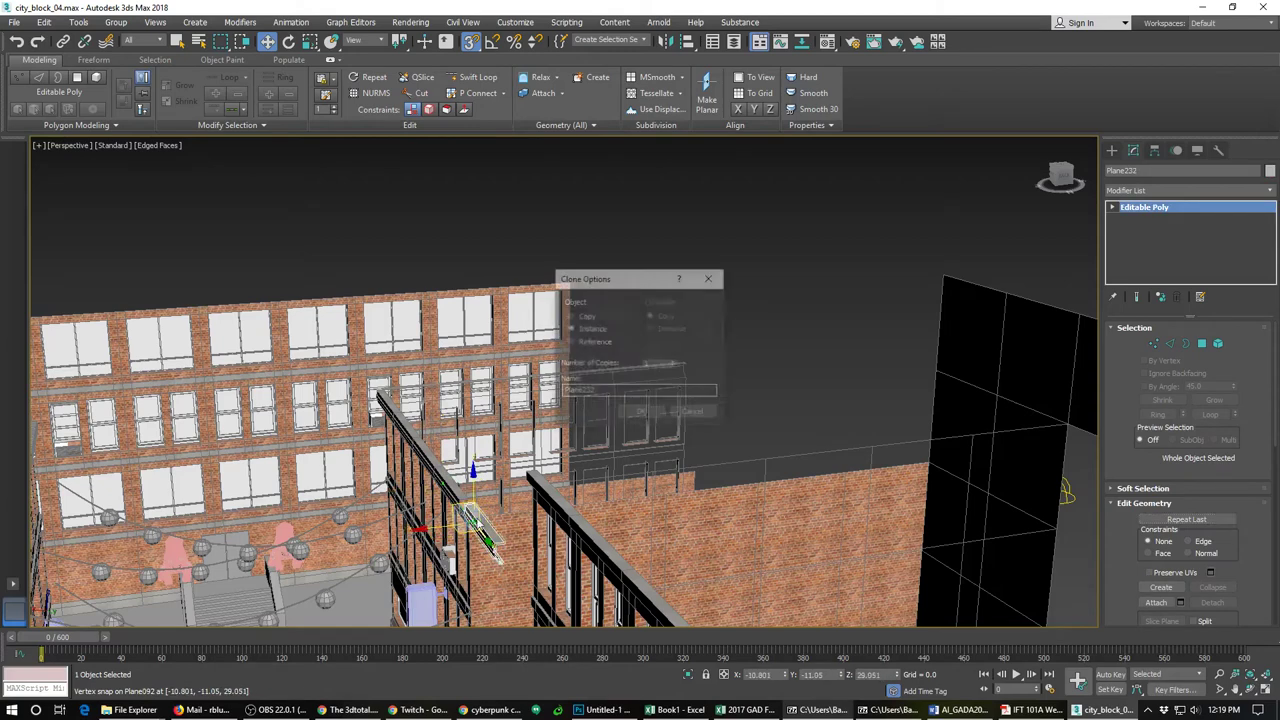
left_click(638, 414)
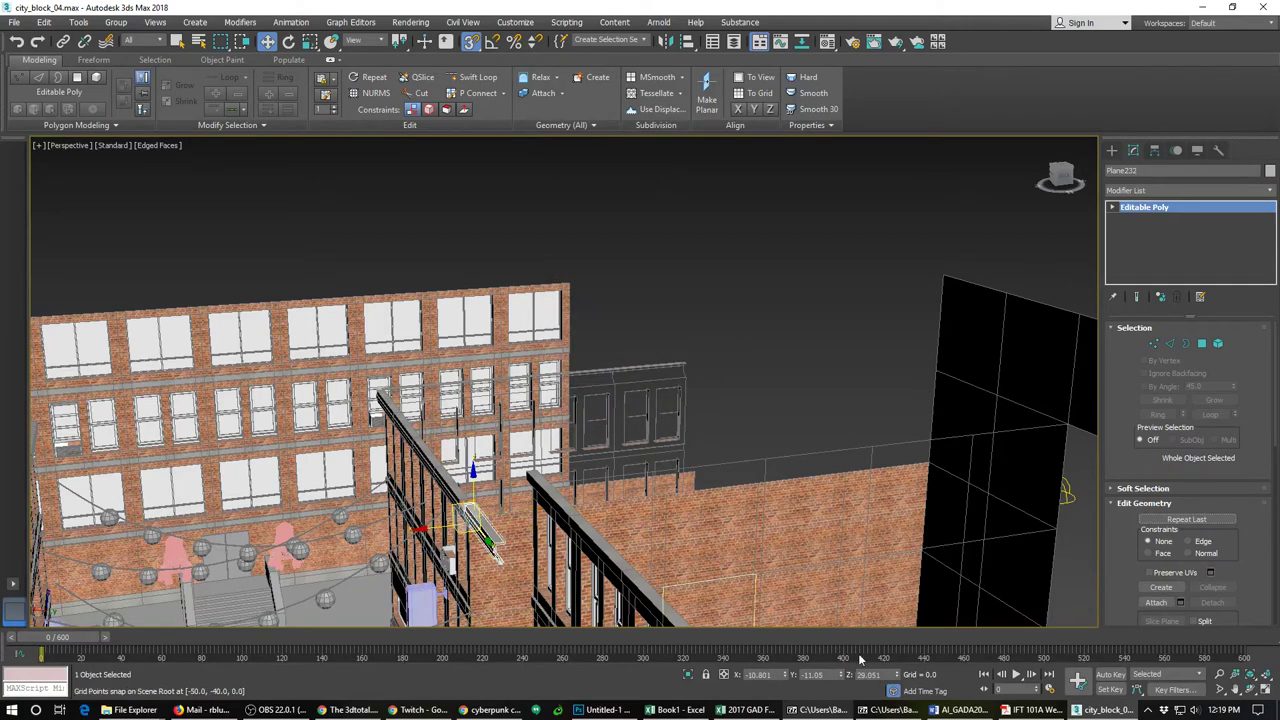
Step: Rotate the new instance 90 degrees about Z and snap it to the corner of the windowless brick wall at X -10, Y -10, Z 30
key("e")
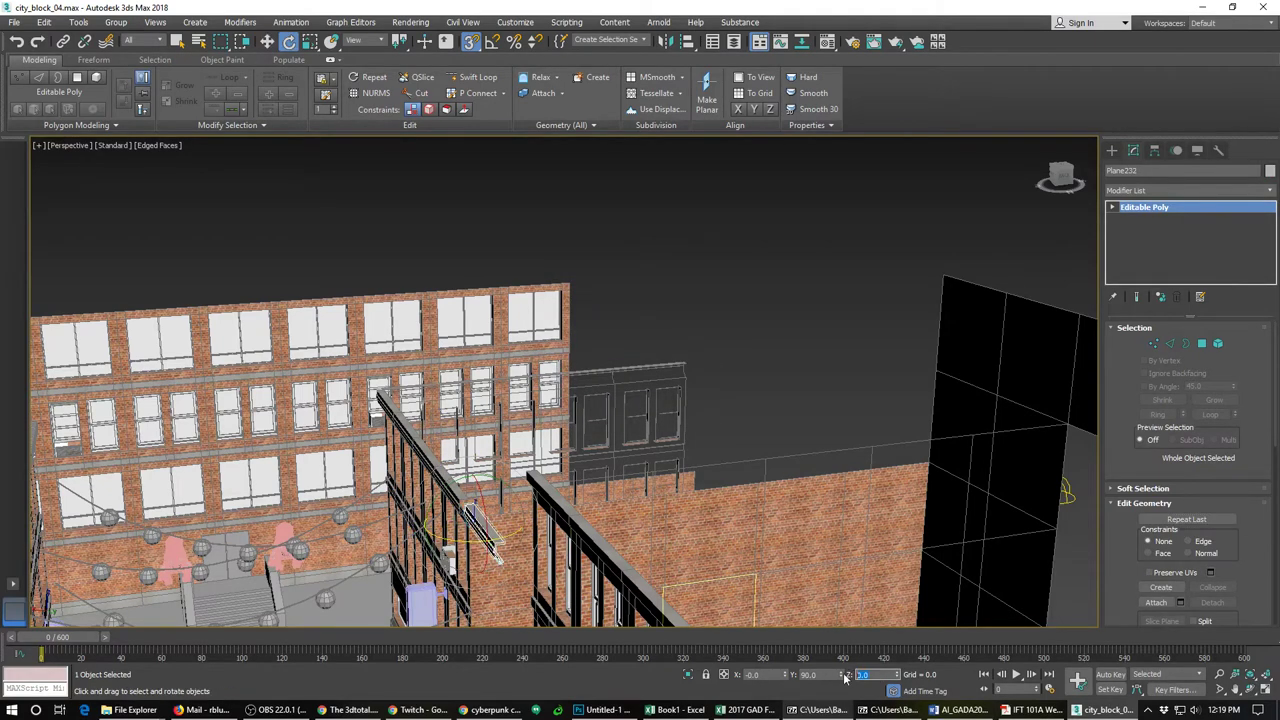
type("90")
key("Return")
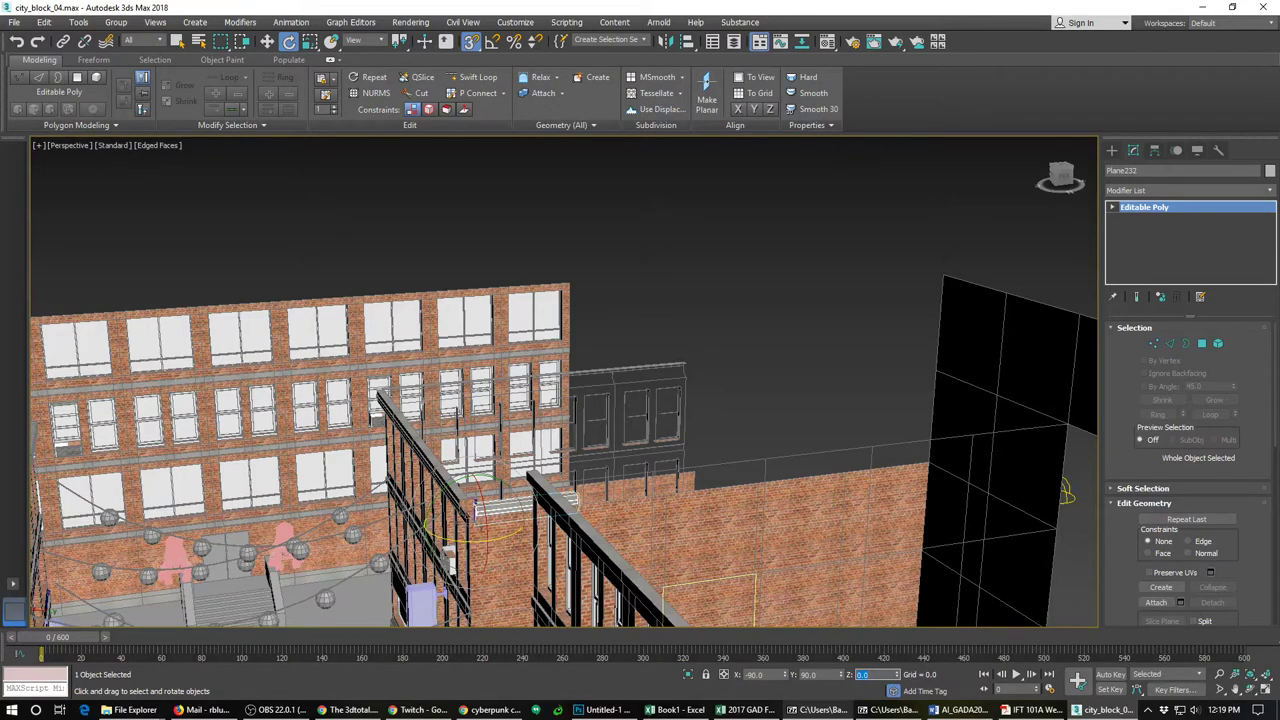
scroll(480, 507, "up", 5)
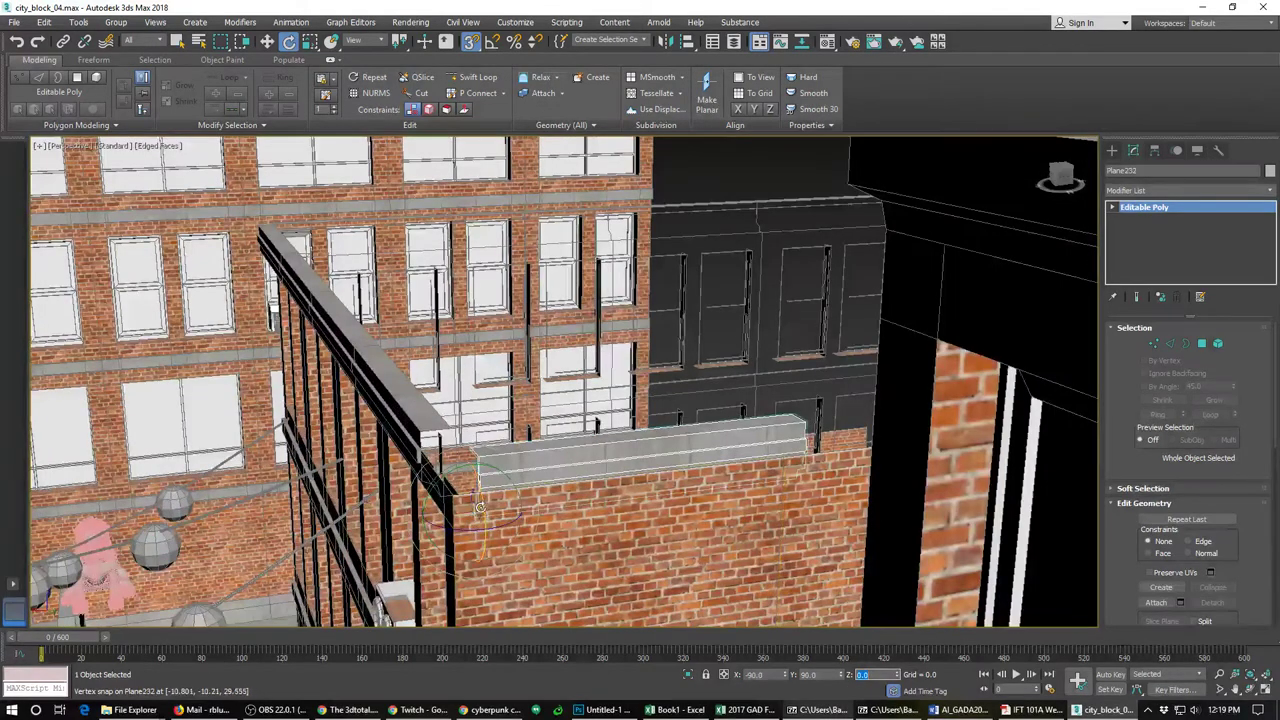
scroll(484, 507, "down", 2)
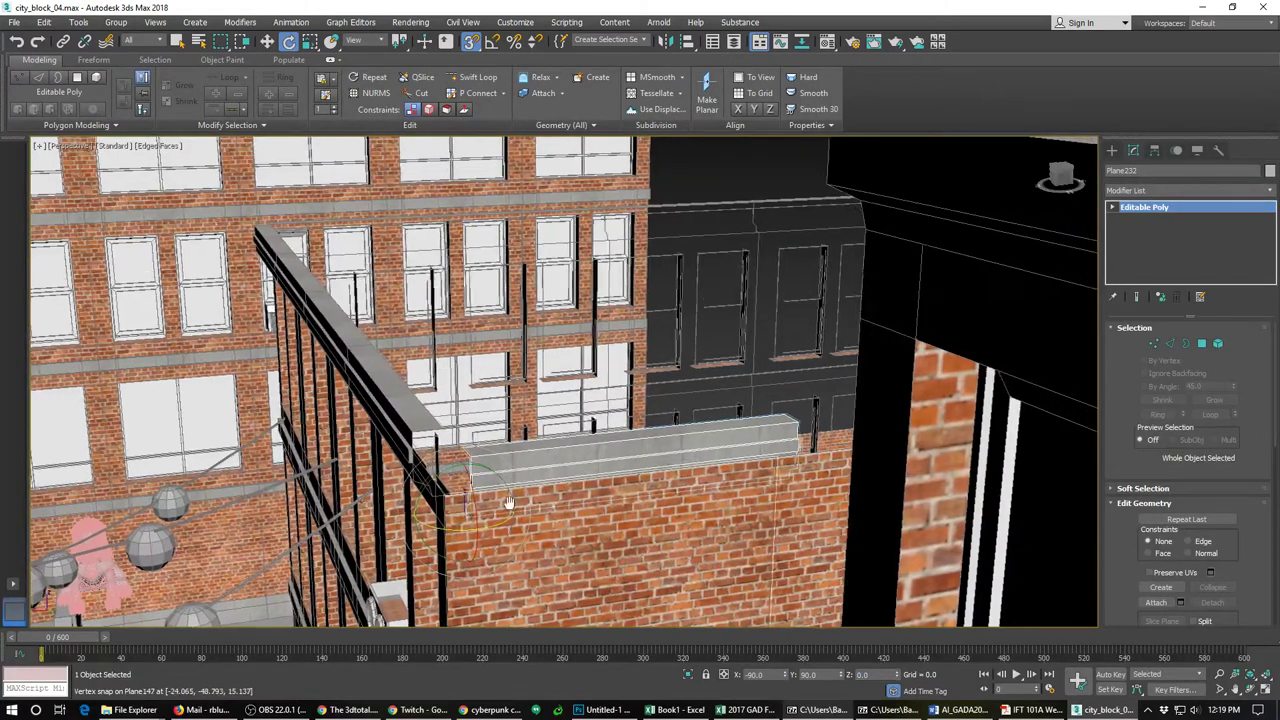
key("w")
left_click_drag(463, 513, 442, 490)
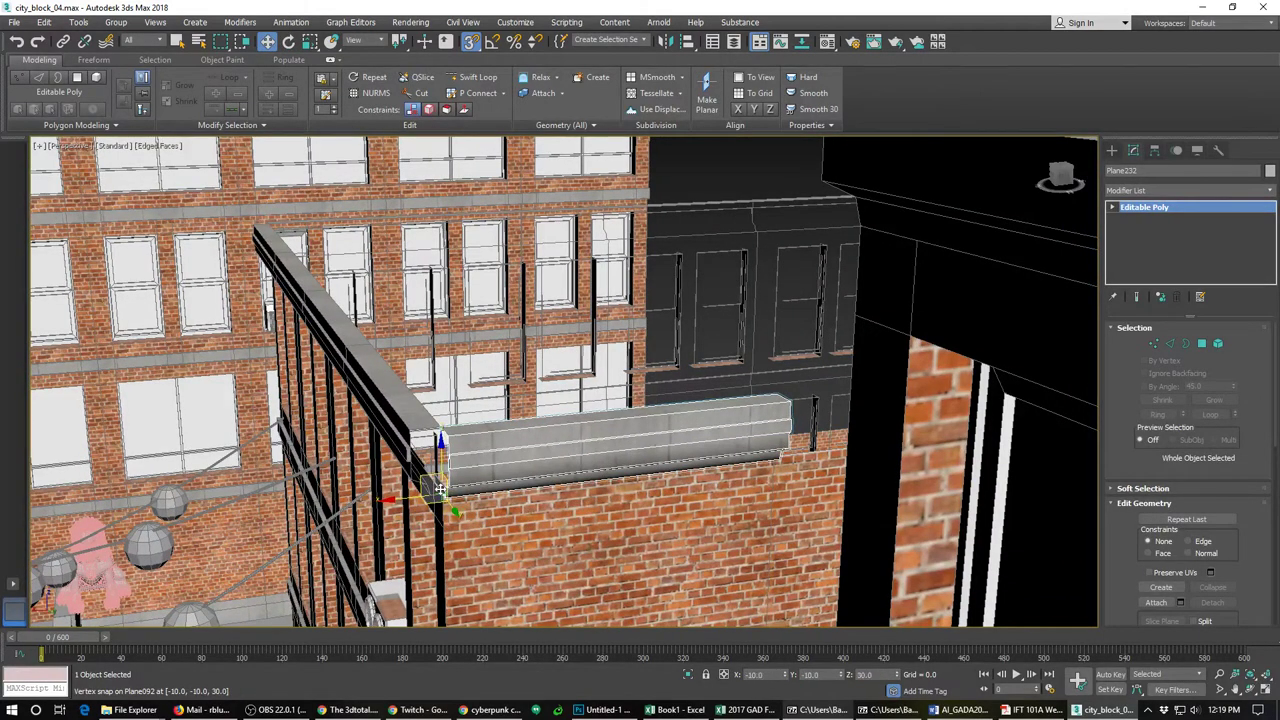
middle_click_drag(449, 503, 440, 590, "alt")
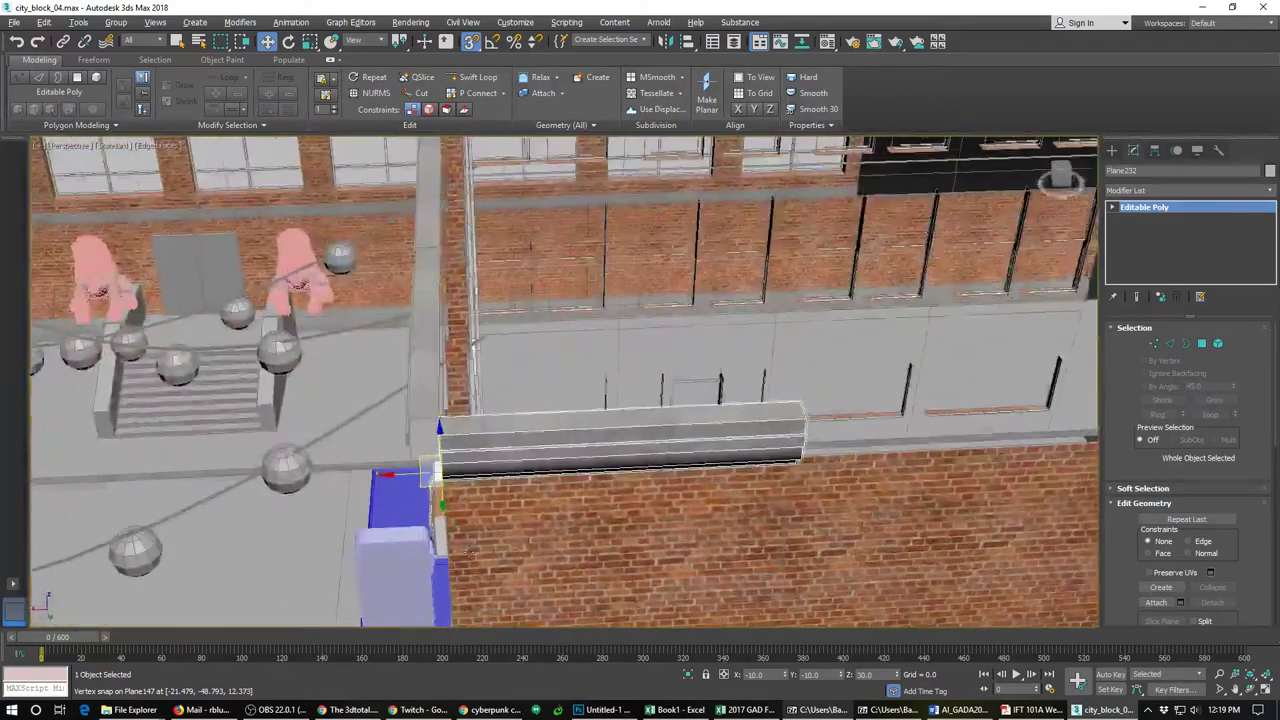
middle_click_drag(783, 530, 580, 508)
scroll(580, 508, "down", 3)
scroll(794, 483, "down", 3)
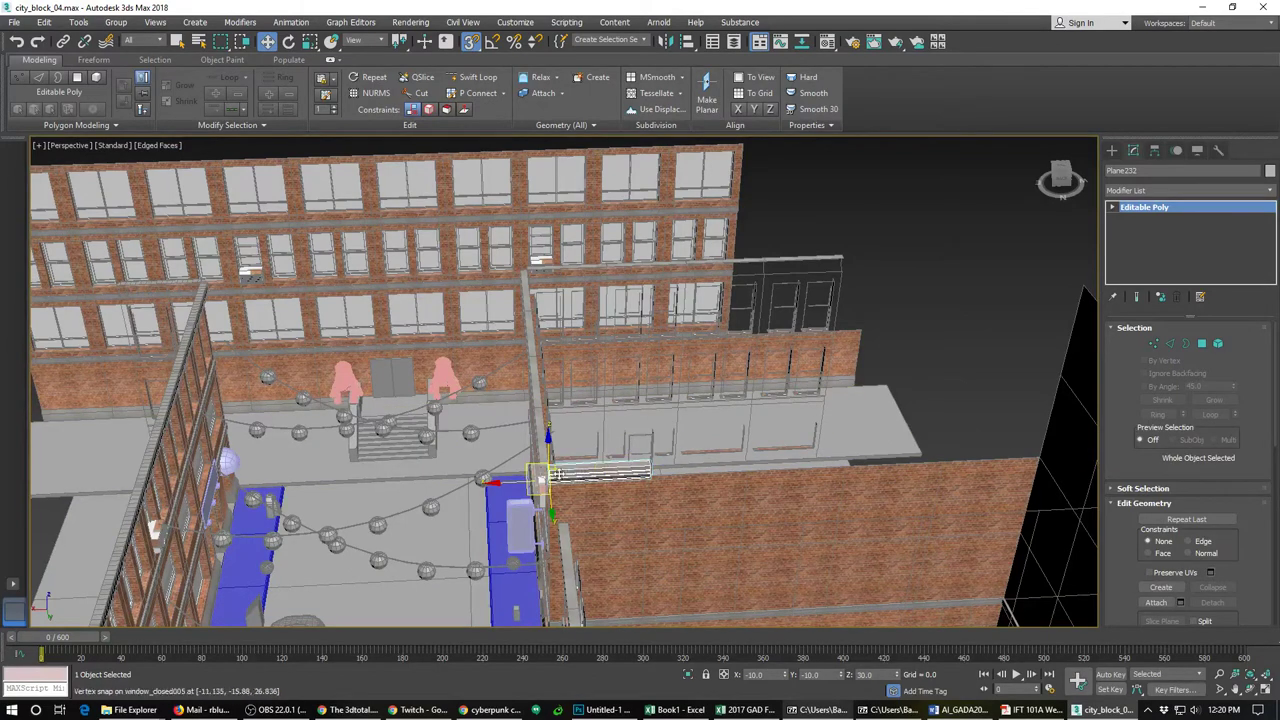
mouse_move(543, 480)
left_mouse_down("shift")
mouse_move(622, 465)
mouse_move(657, 480)
left_mouse_up("shift")
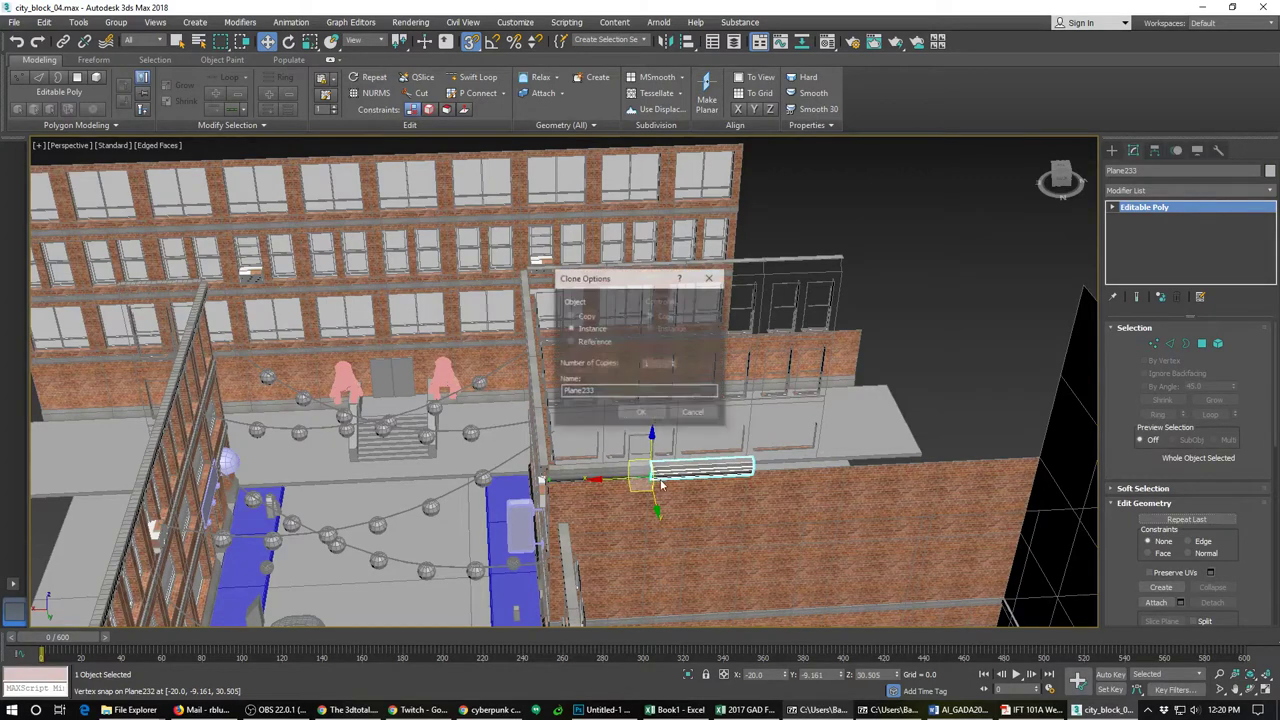
left_click(695, 414)
Step: Examine how the rotated cornice instance and its far end sit against the top of the windowless brick wall
scroll(683, 500, "up", 6)
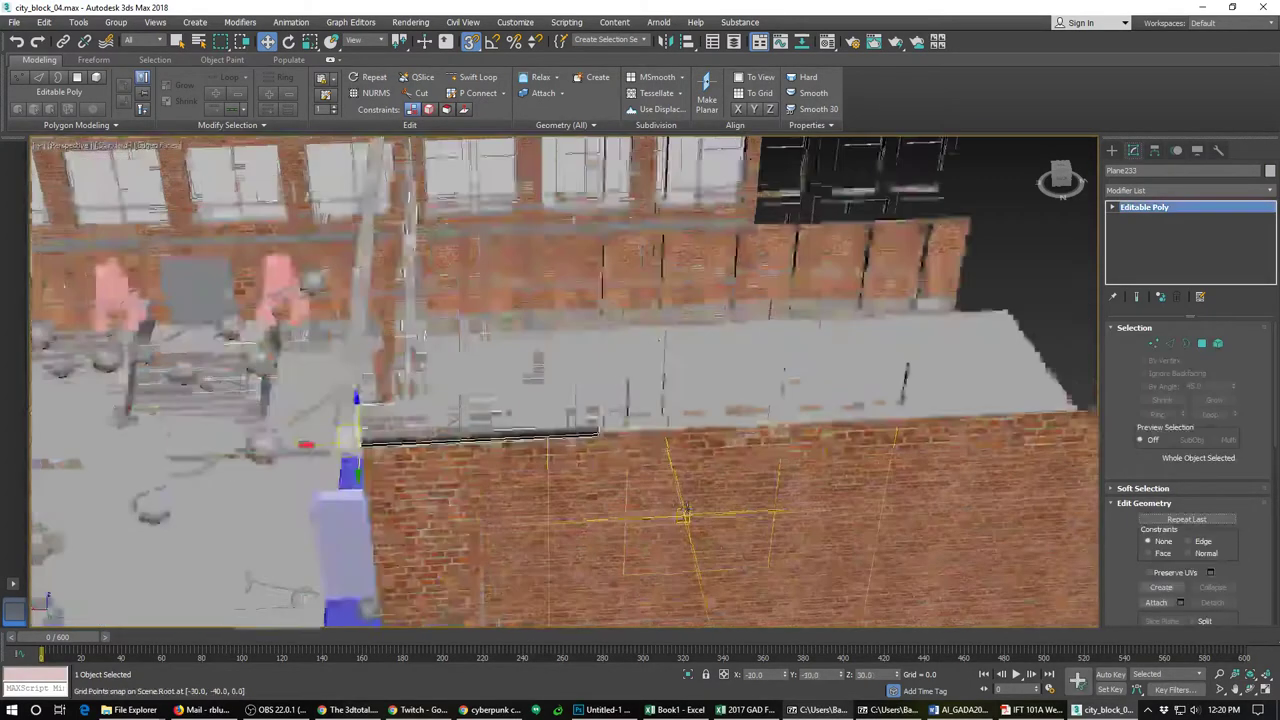
middle_click_drag(492, 430, 783, 434)
scroll(783, 434, "up", 3)
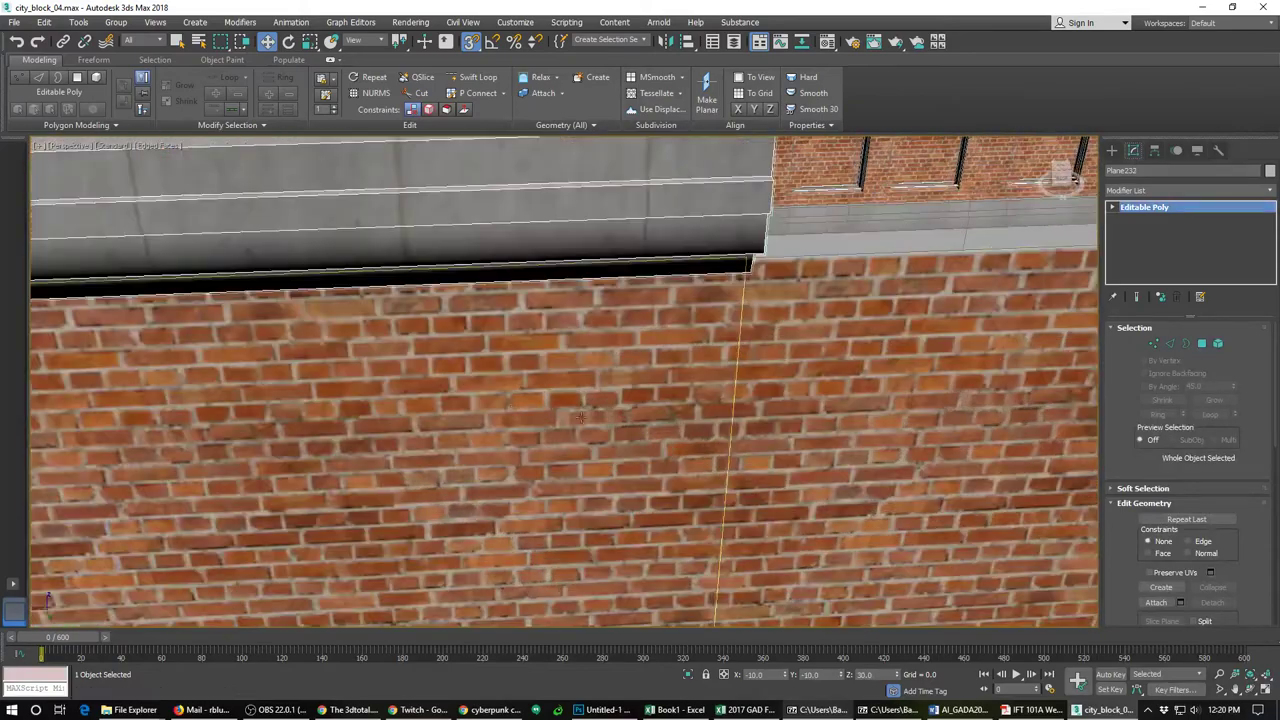
scroll(338, 385, "down", 2)
scroll(389, 401, "down", 4)
scroll(370, 404, "up", 2)
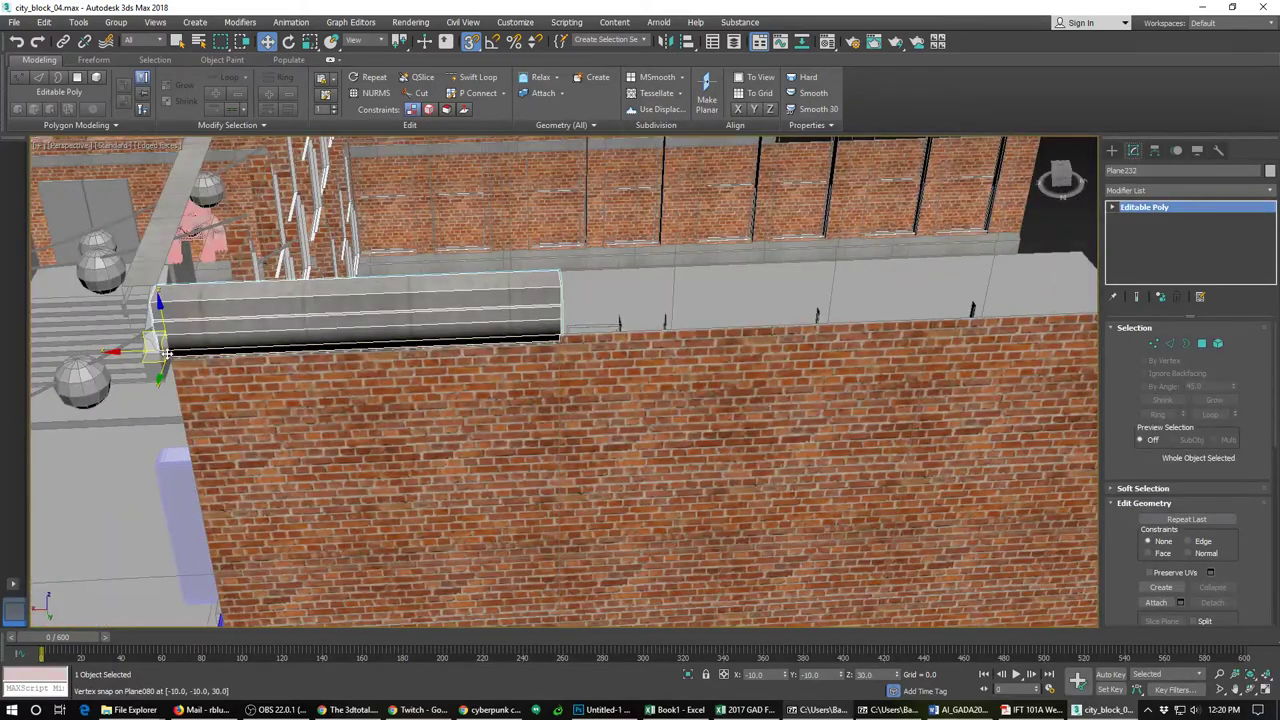
Step: Clone the rotated cornice along the top of the windowless brick wall as evenly spaced instances, from X -20 out to X -50
left_click_drag(167, 353, 556, 333, "shift")
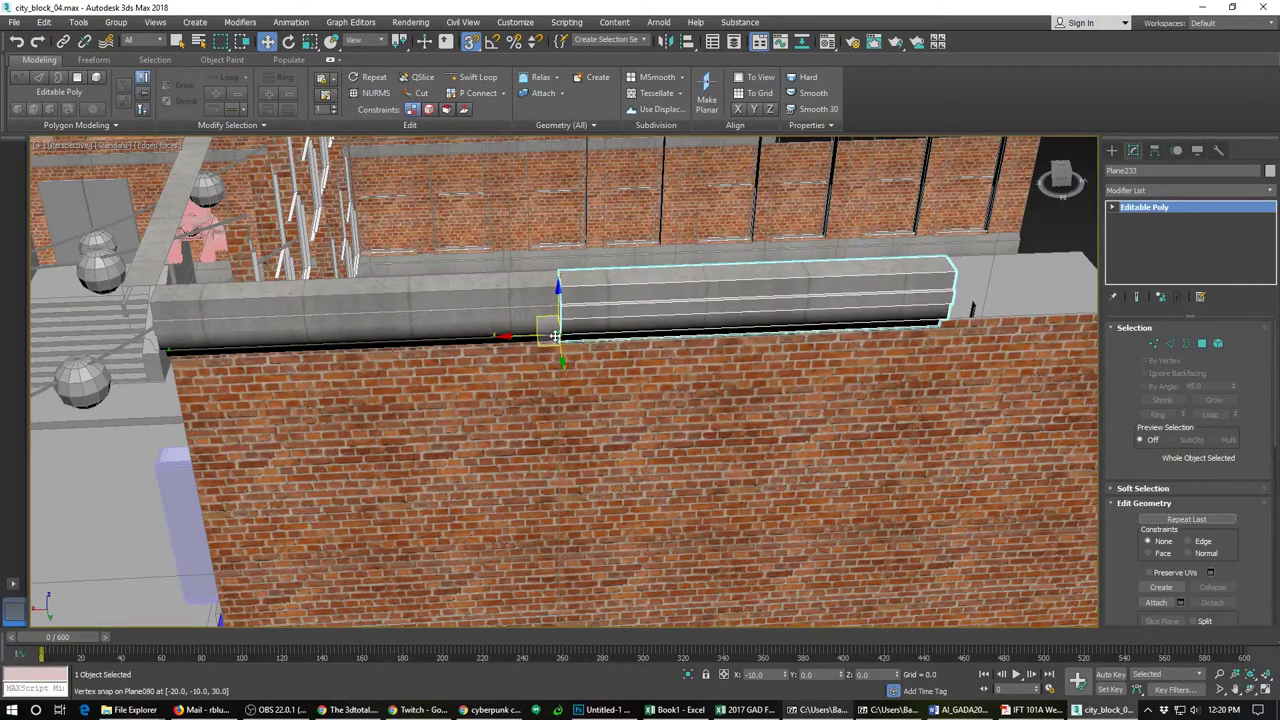
left_click_drag(555, 333, 555, 333, "shift")
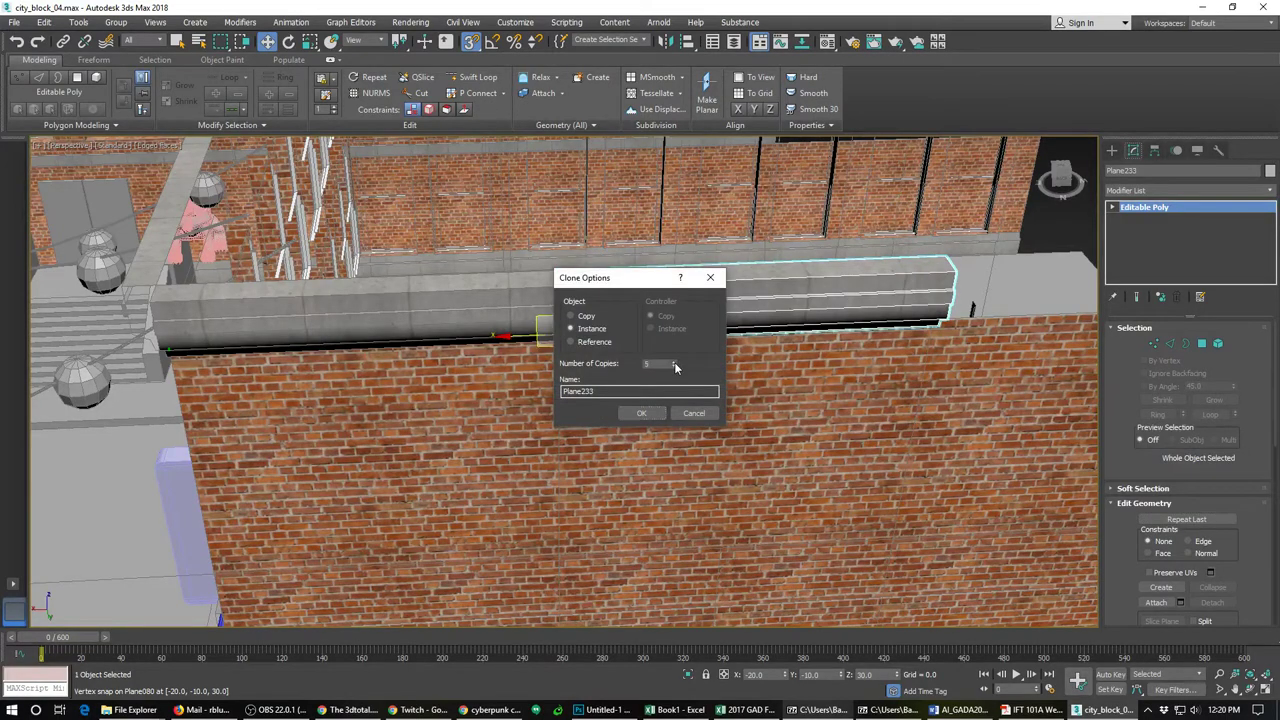
left_click(645, 414)
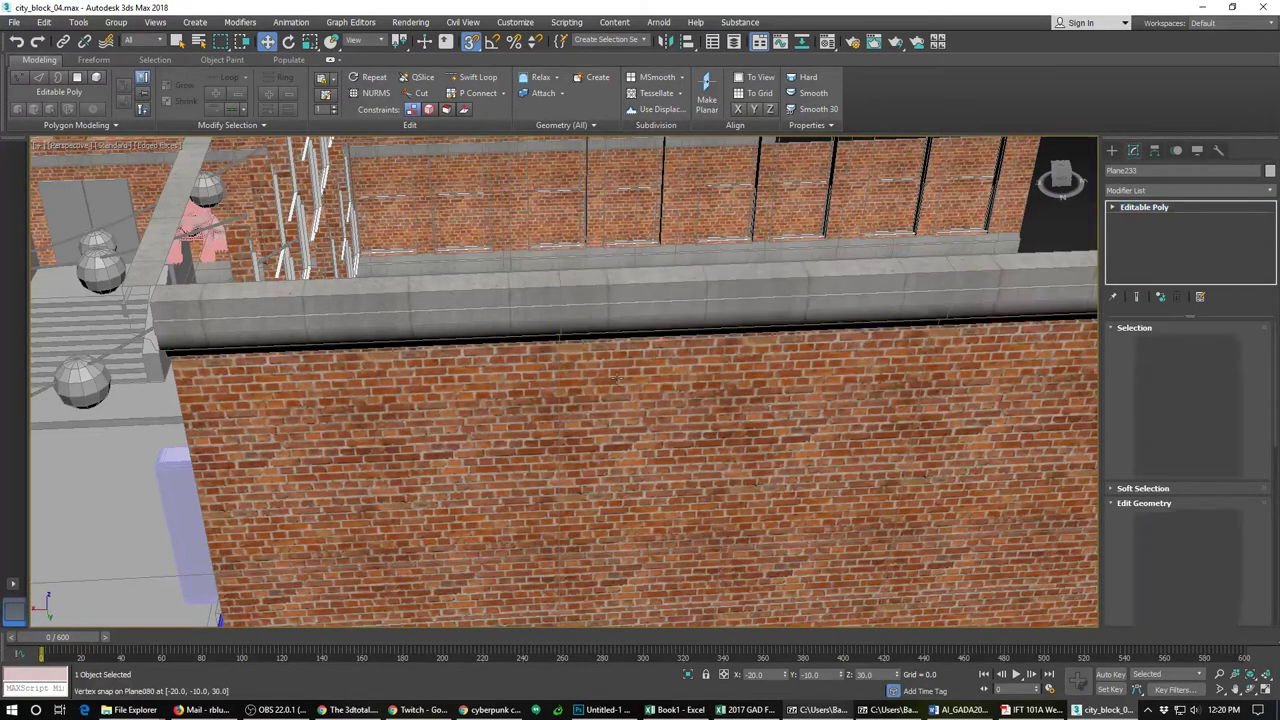
Step: Examine the block's rooflines and the existing plain and dentilled cornice pieces on the lower brick building
middle_click_drag(616, 378, 553, 352, "alt")
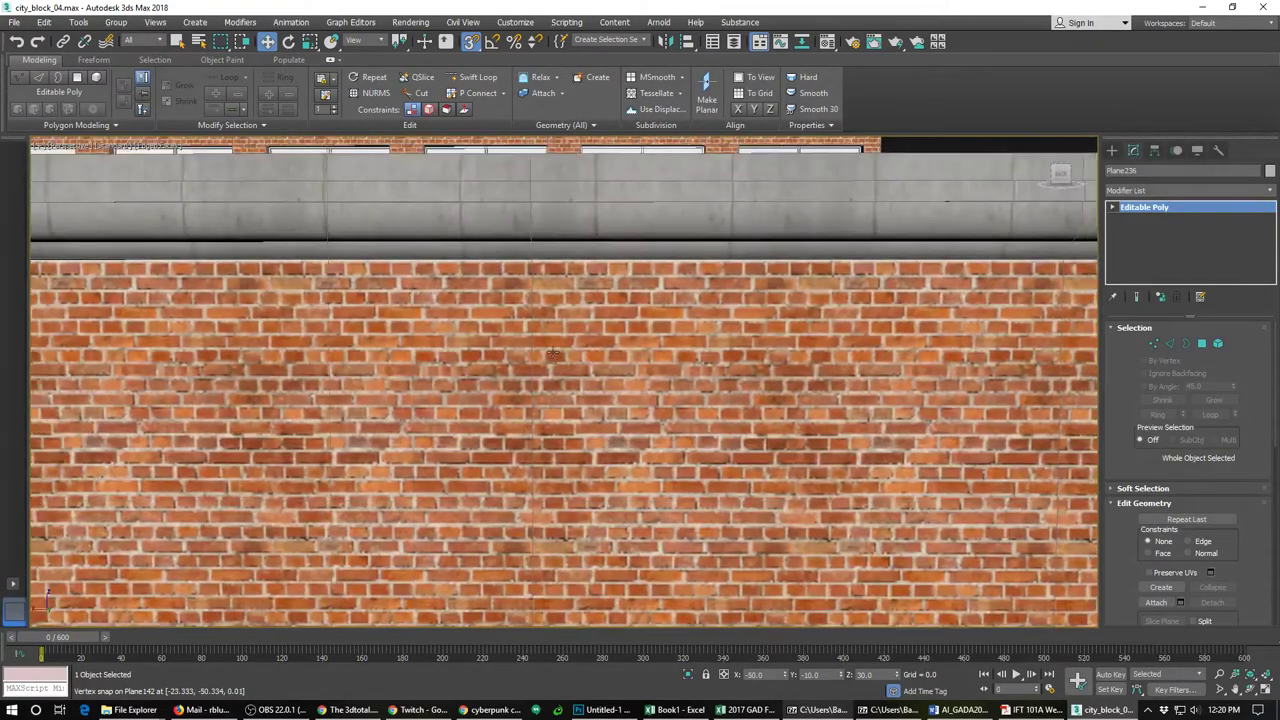
scroll(474, 386, "down", 3)
middle_click_drag(935, 366, 800, 417)
scroll(702, 446, "down", 4)
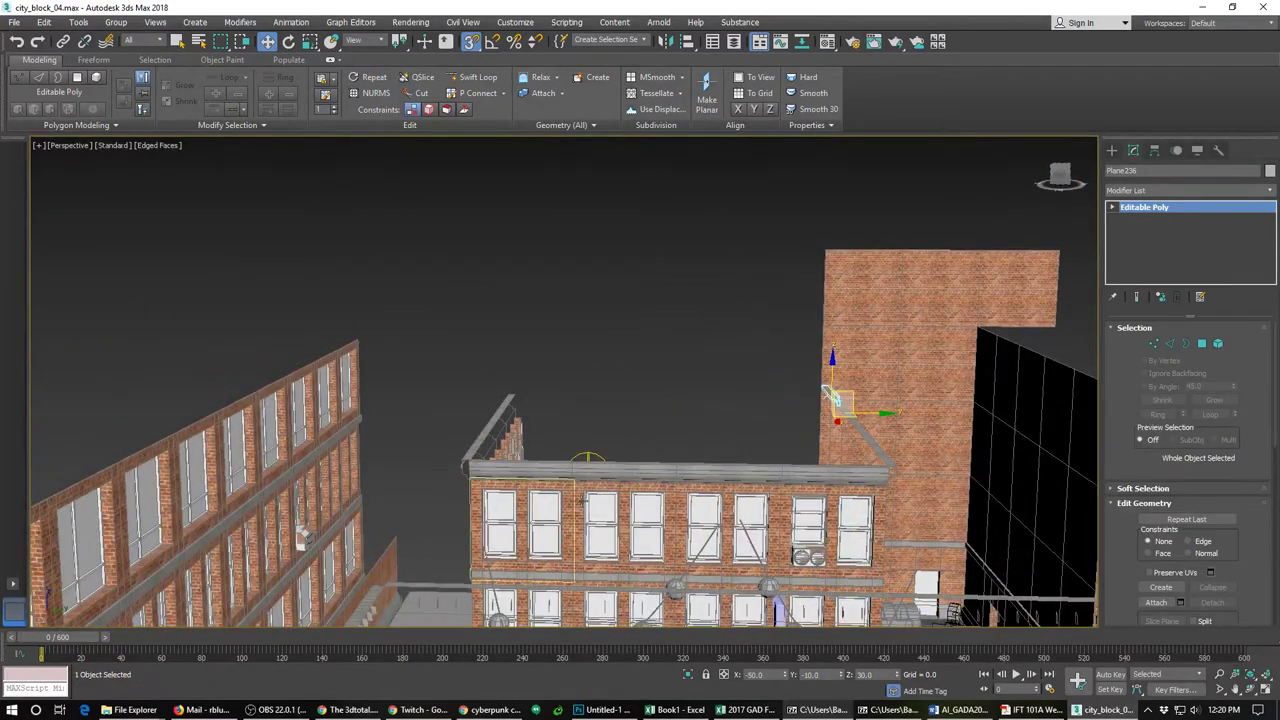
middle_click_drag(583, 500, 752, 548, "alt")
scroll(754, 550, "up", 5)
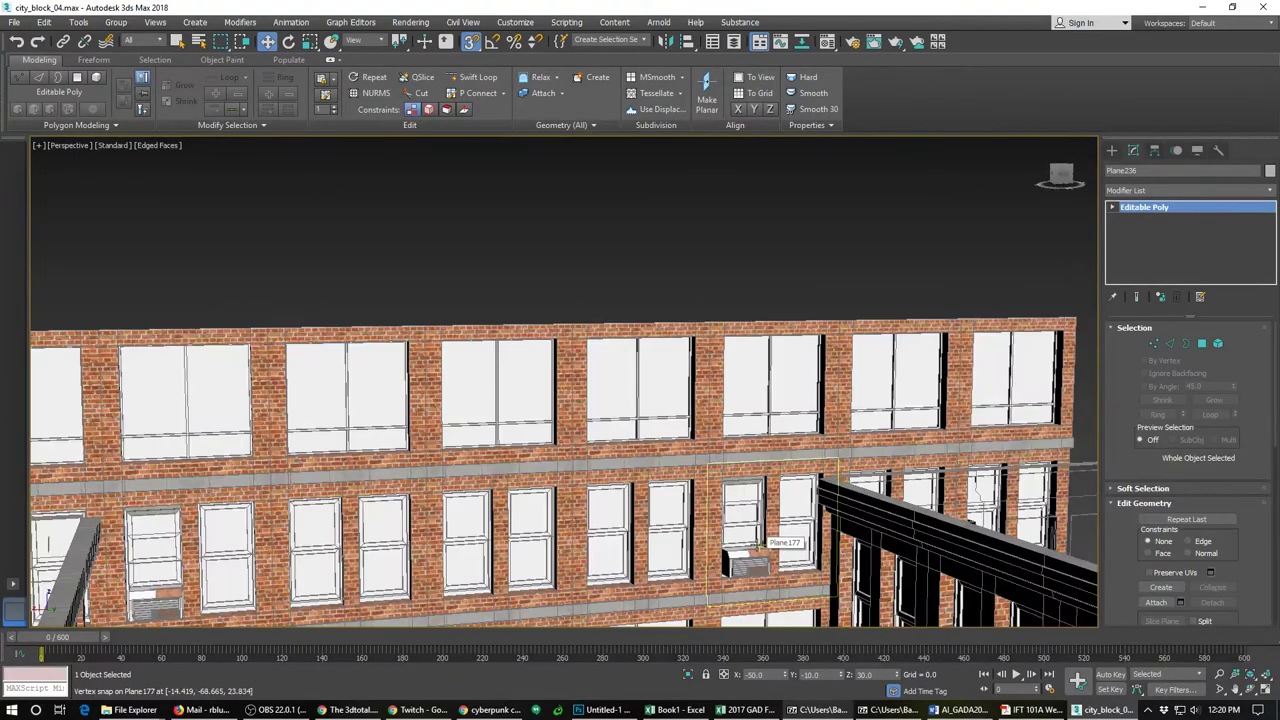
scroll(757, 545, "down", 8)
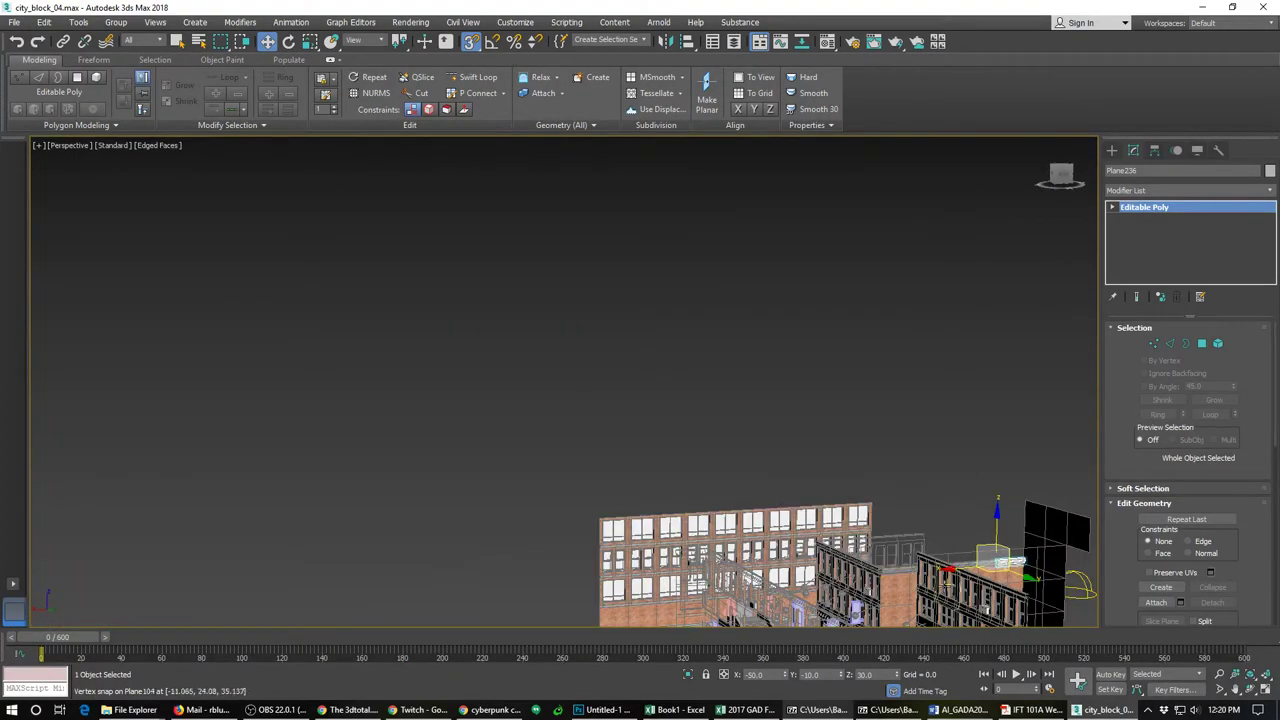
middle_click_drag(985, 608, 388, 506)
scroll(624, 428, "down", 3)
scroll(686, 480, "up", 5)
middle_click_drag(668, 388, 617, 460)
scroll(617, 460, "up", 4)
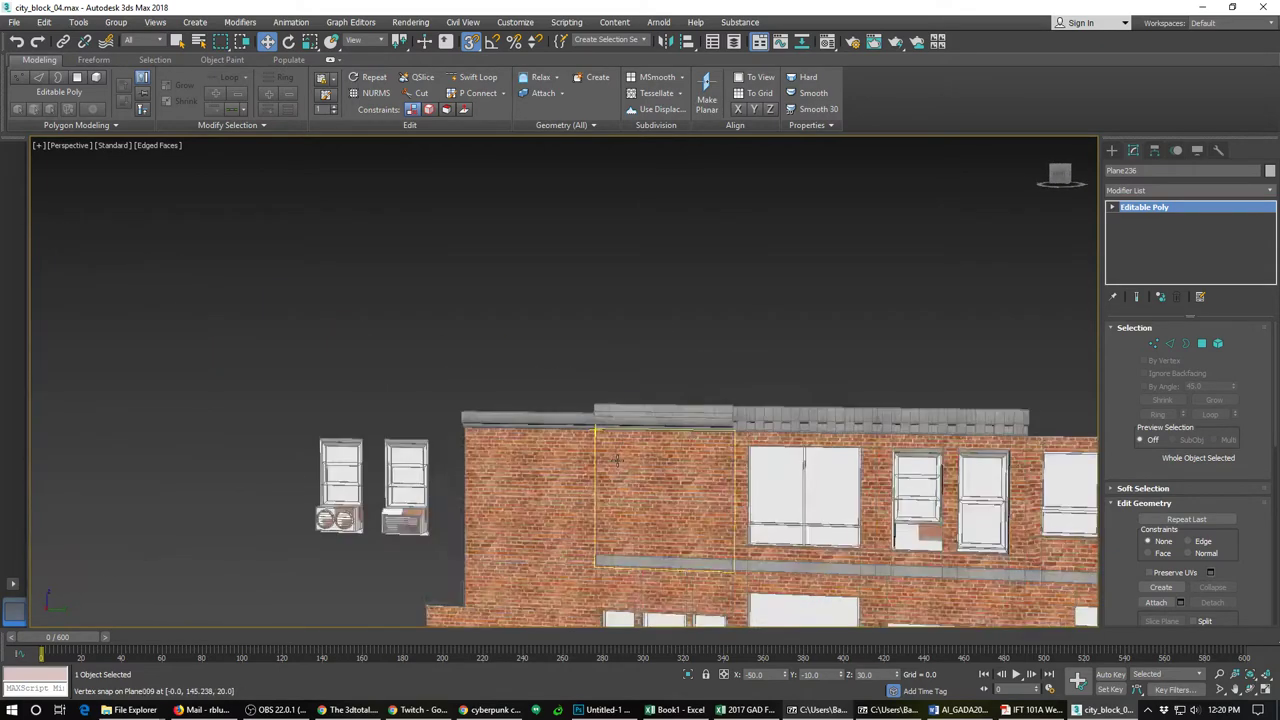
scroll(625, 455, "up", 2)
scroll(455, 352, "up", 5)
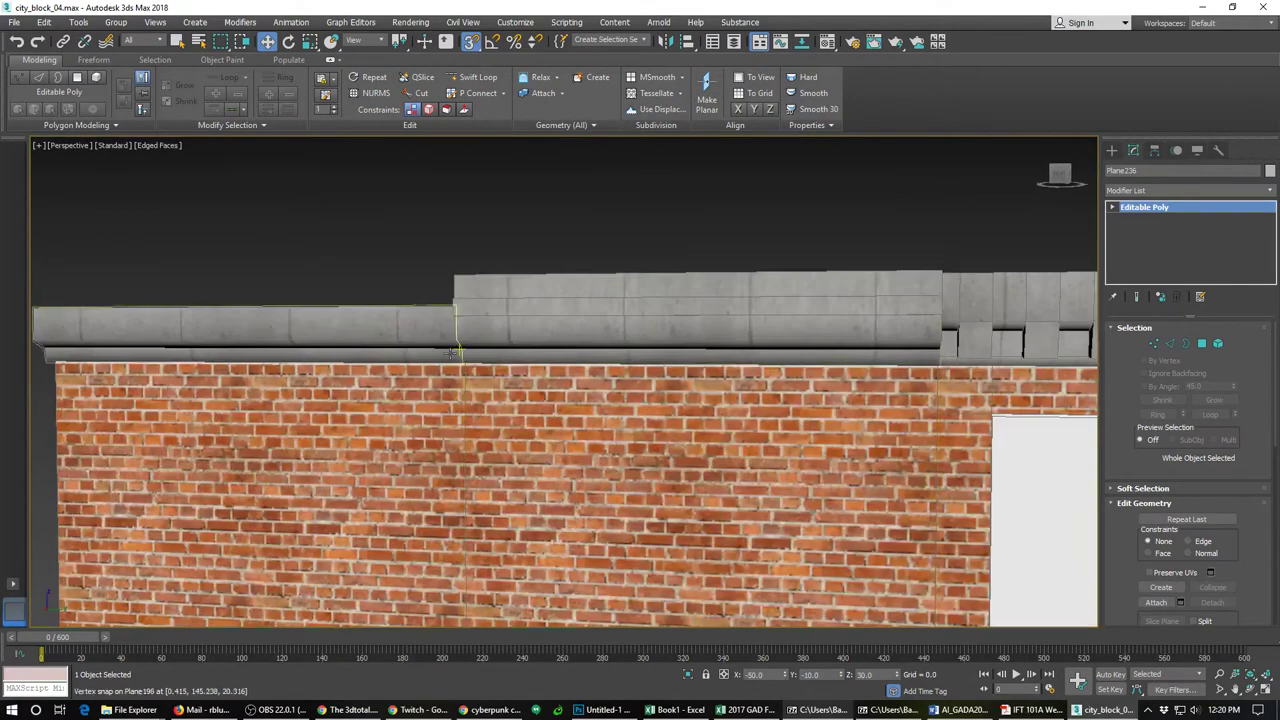
Step: Clone the plain cornice at the lower building's end corner as one independent copy just past the dentilled cornice, around Y 175.238
scroll(450, 353, "down", 5)
left_click(403, 350)
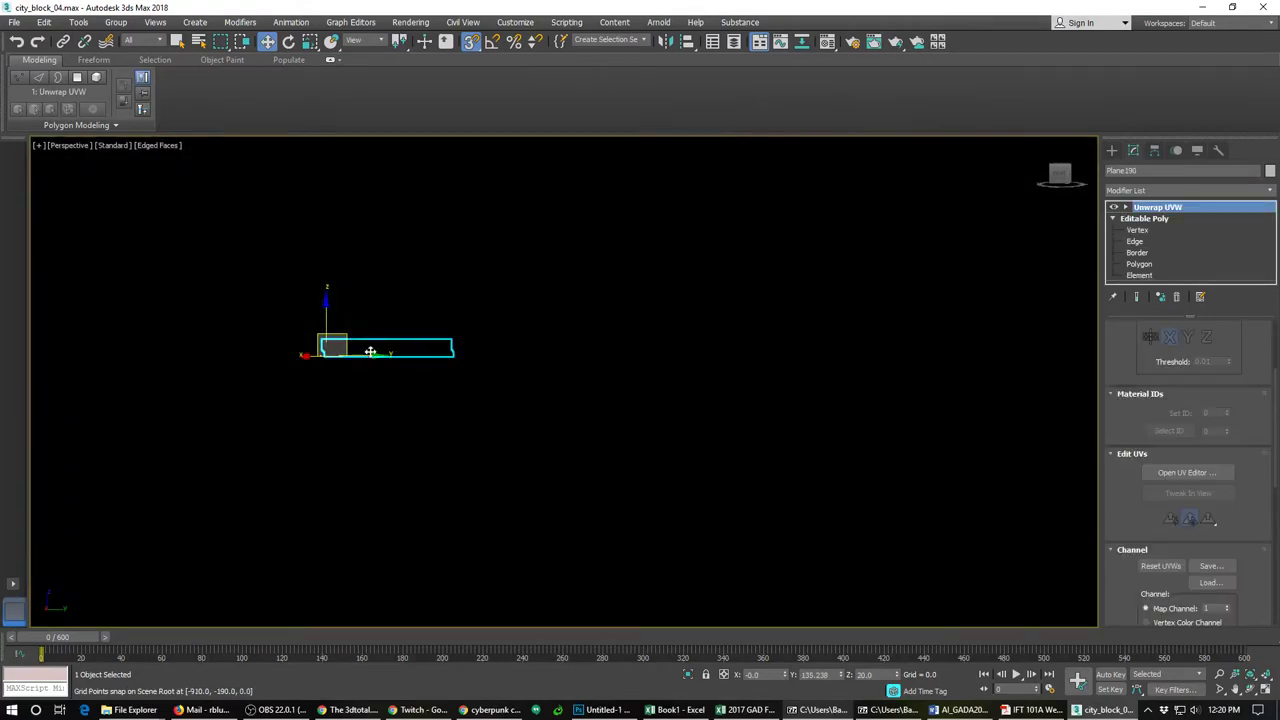
key("alt+q")
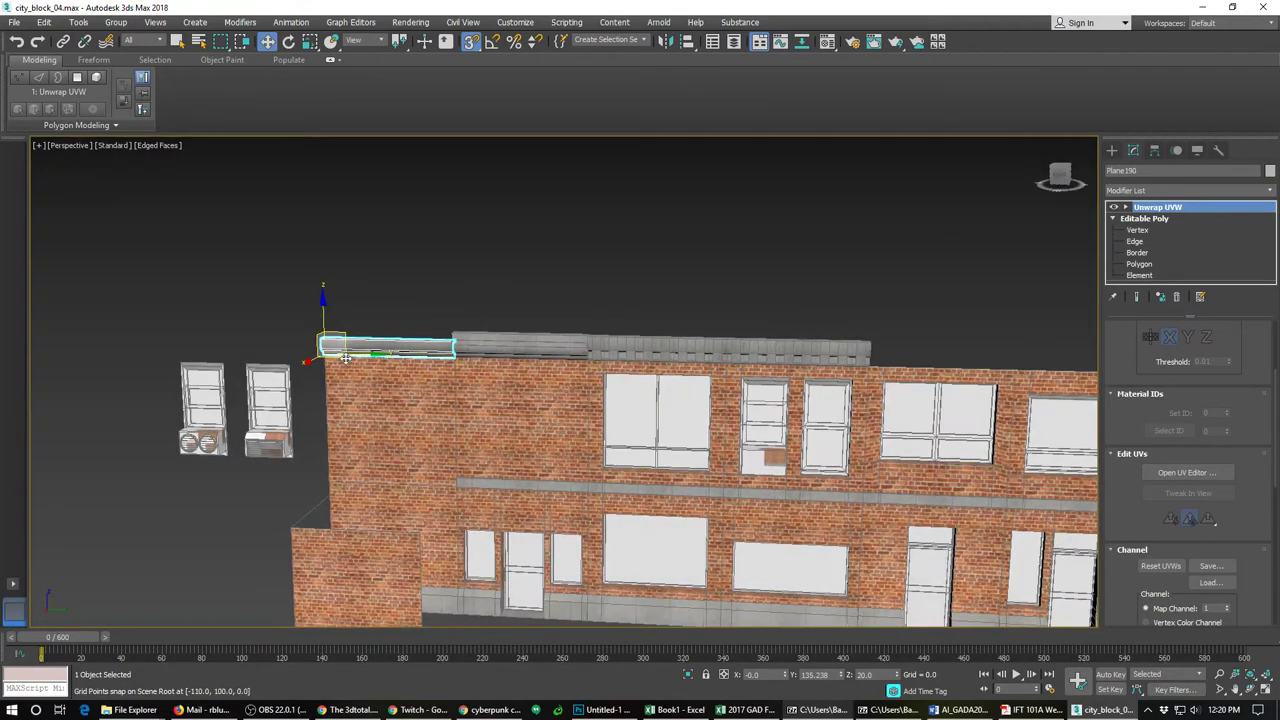
left_click_drag(335, 355, 872, 362, "shift")
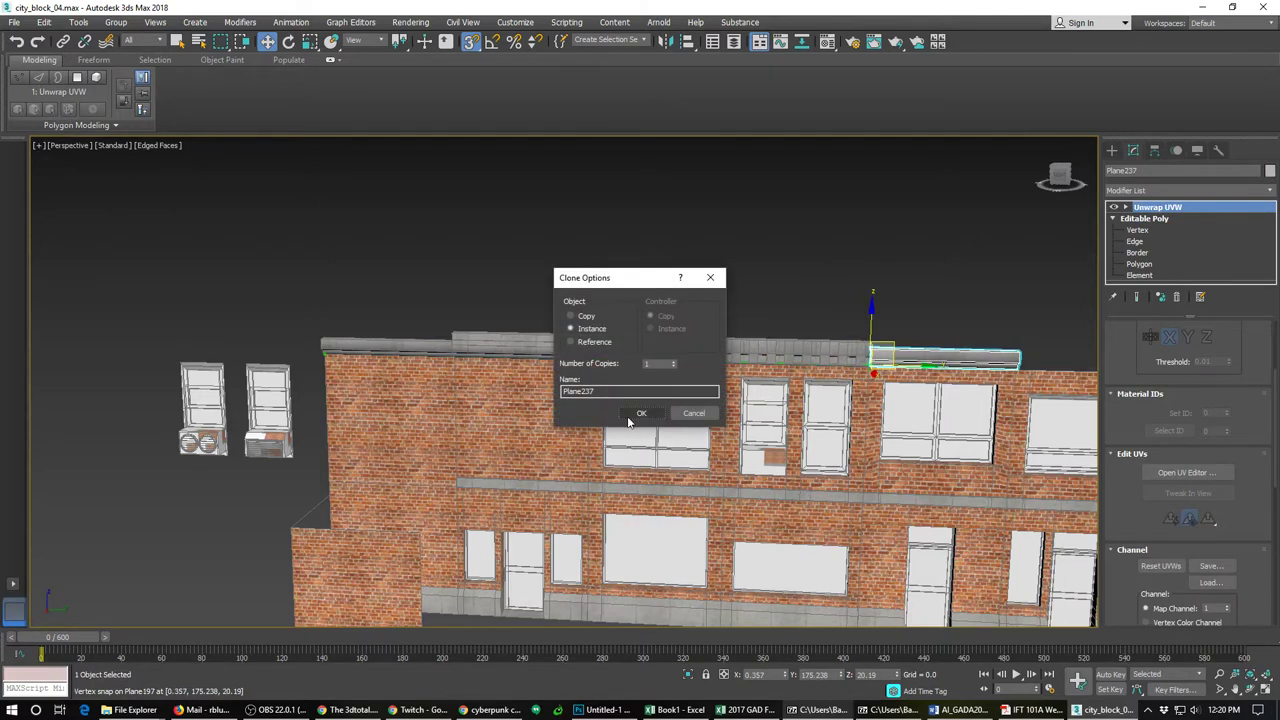
left_click(588, 316)
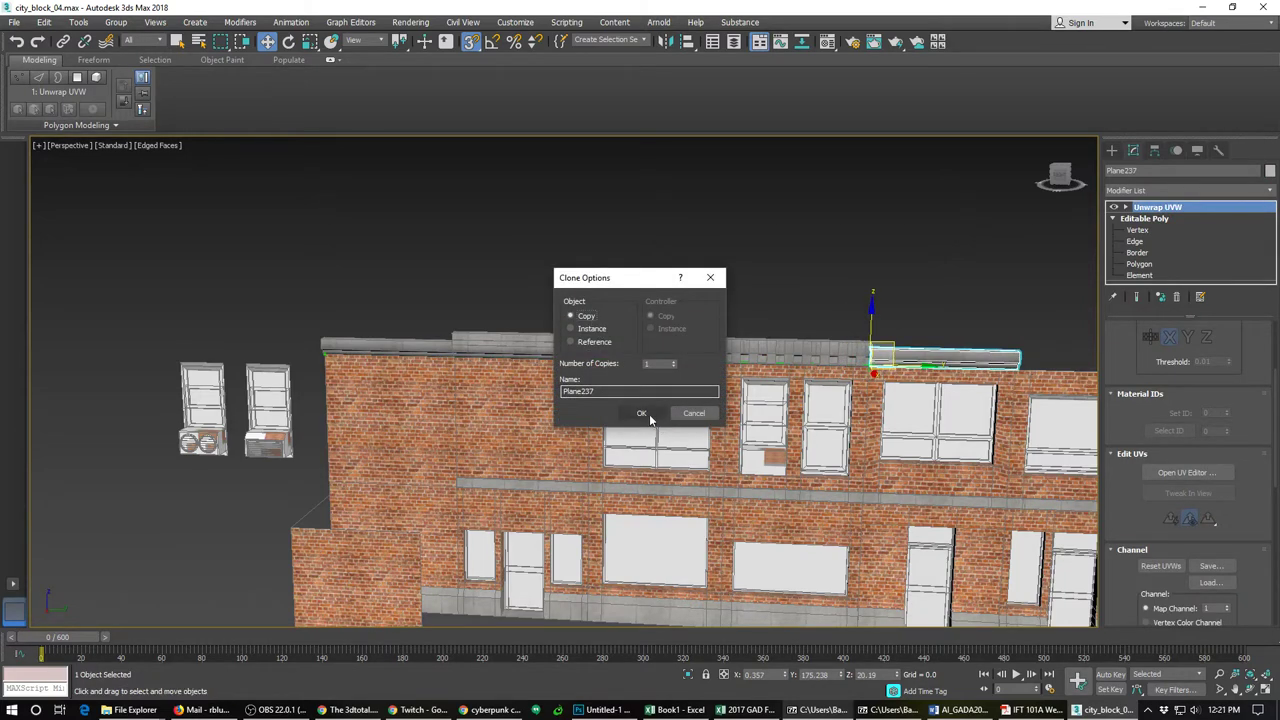
left_click(641, 413)
Step: Snap the copied cornice's lower corner to the end of the dentilled cornice on the wall top at X 0, Y 175.238, Z 20
scroll(990, 395, "up", 5)
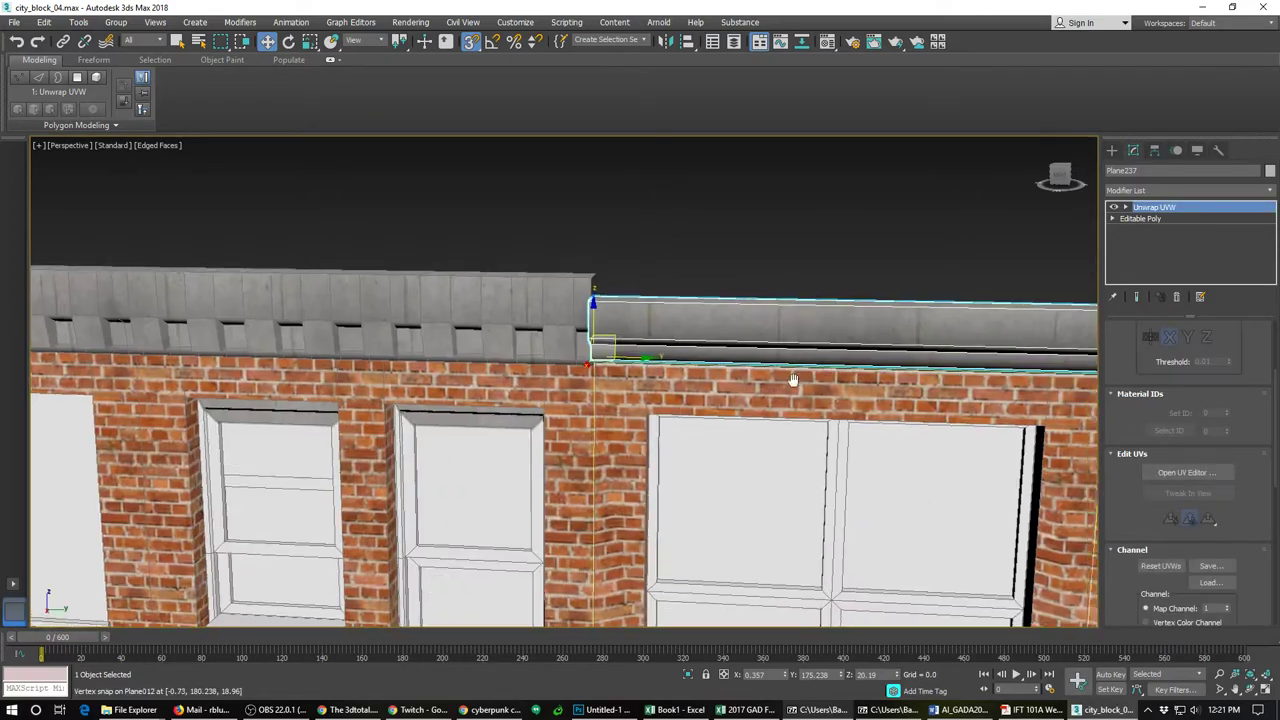
scroll(683, 398, "up", 2)
middle_click_drag(683, 398, 727, 403, "alt")
scroll(727, 403, "up", 2)
scroll(357, 356, "down", 2)
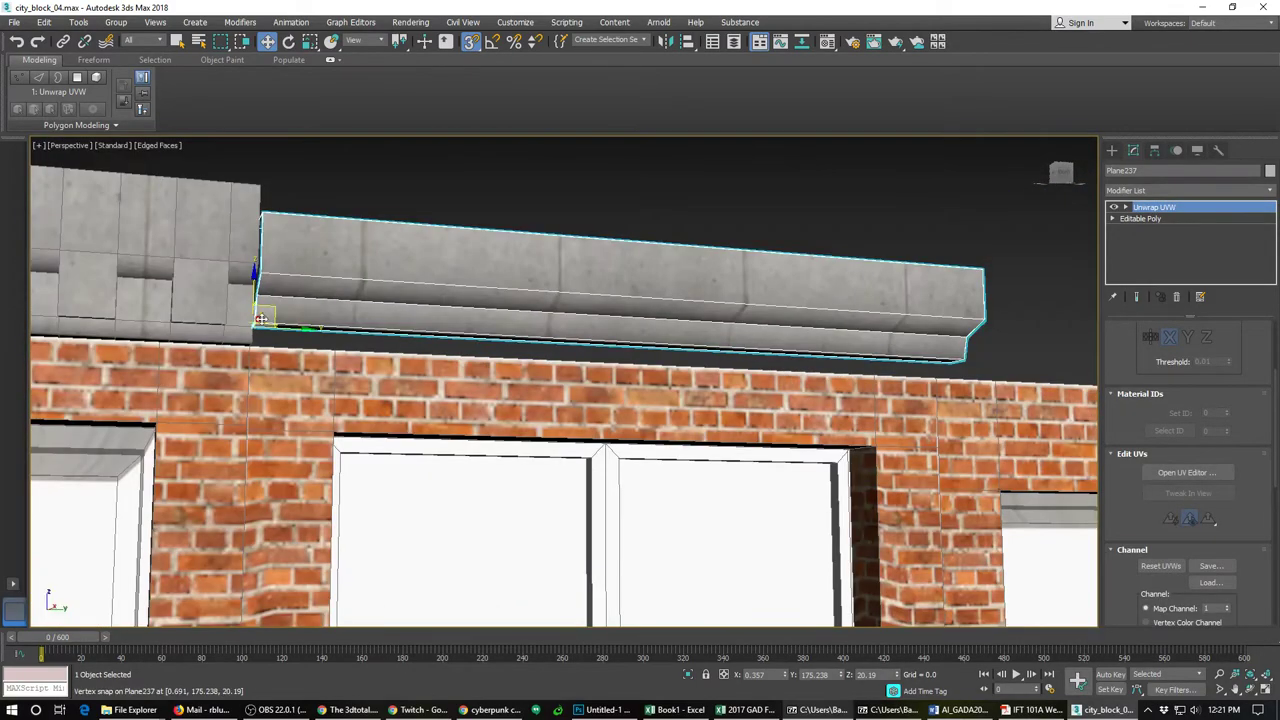
left_click_drag(257, 325, 252, 350)
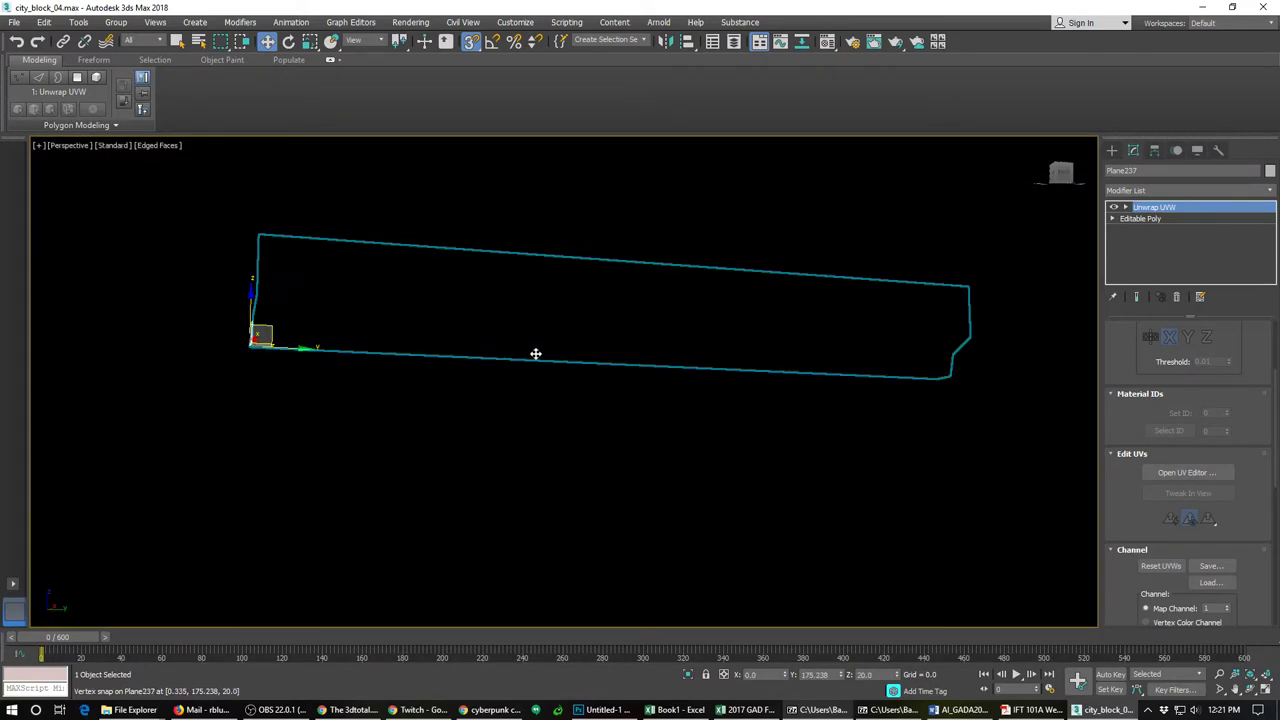
middle_click_drag(548, 355, 545, 366)
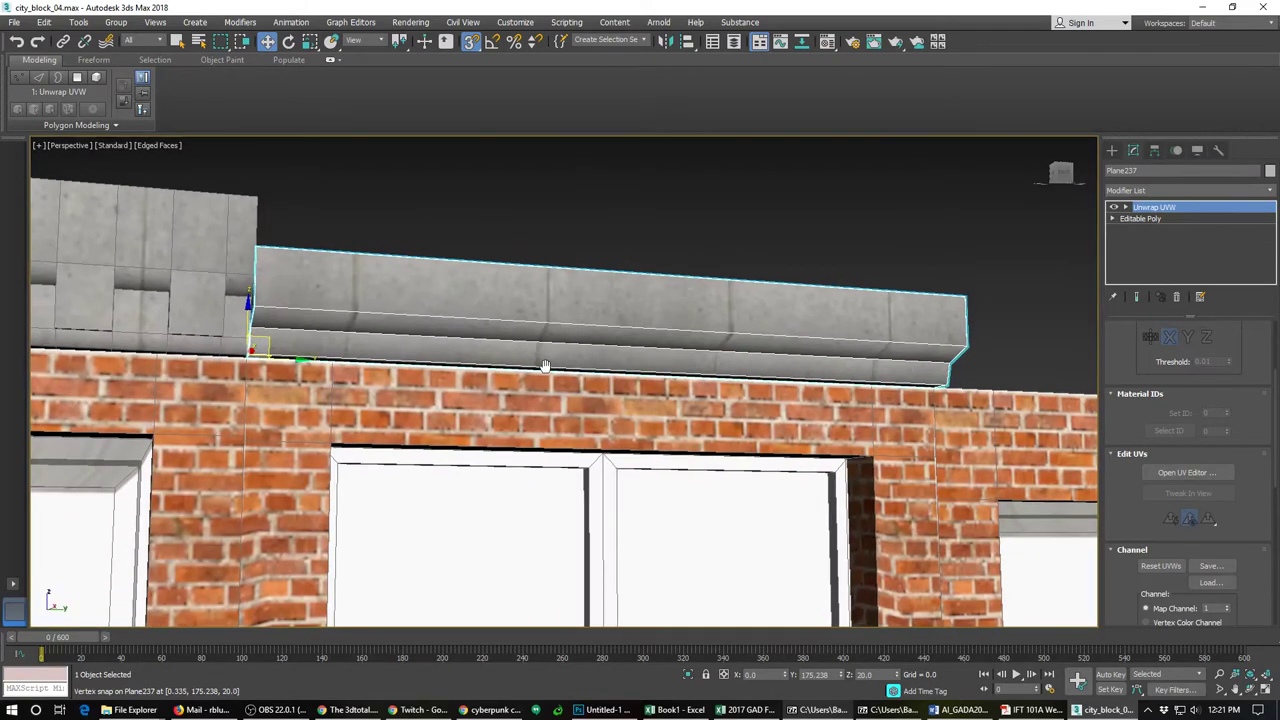
Step: Turn off snapping and collapse the copied cornice's whole modifier stack into an Editable Poly
key("s")
key("s")
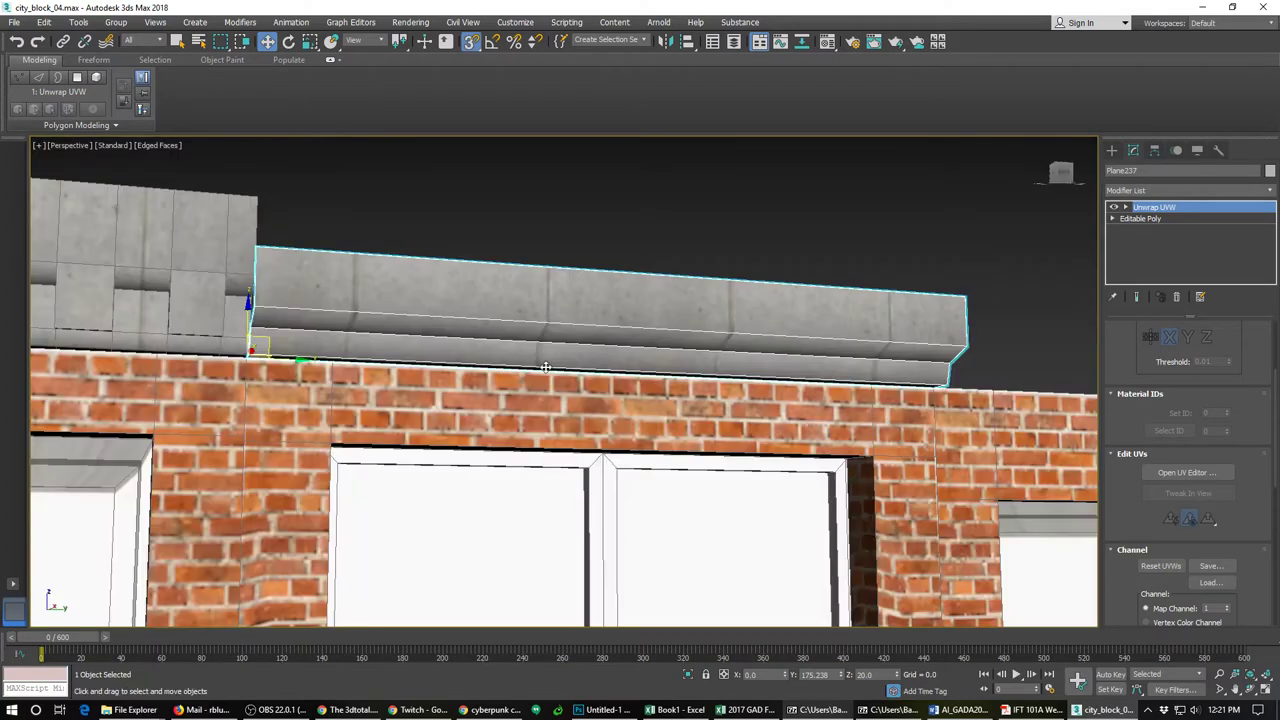
key("s")
middle_click_drag(545, 367, 586, 422, "alt")
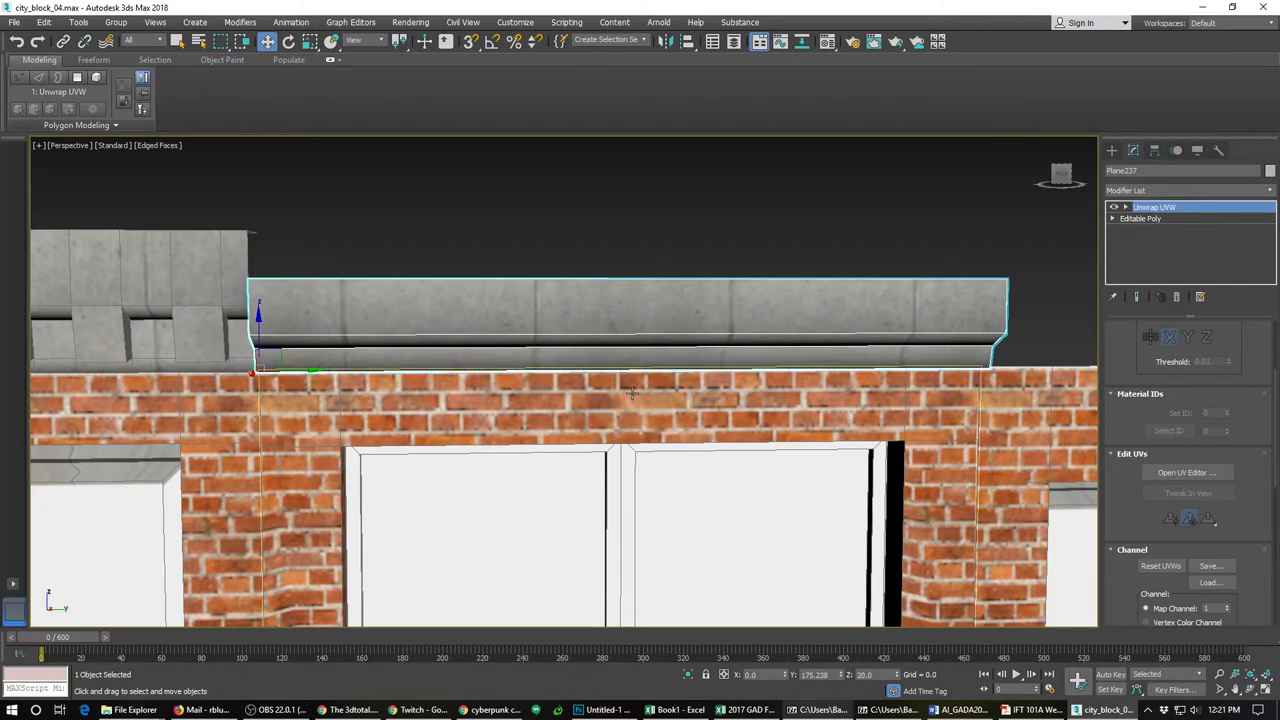
middle_click_drag(604, 408, 611, 404, "alt")
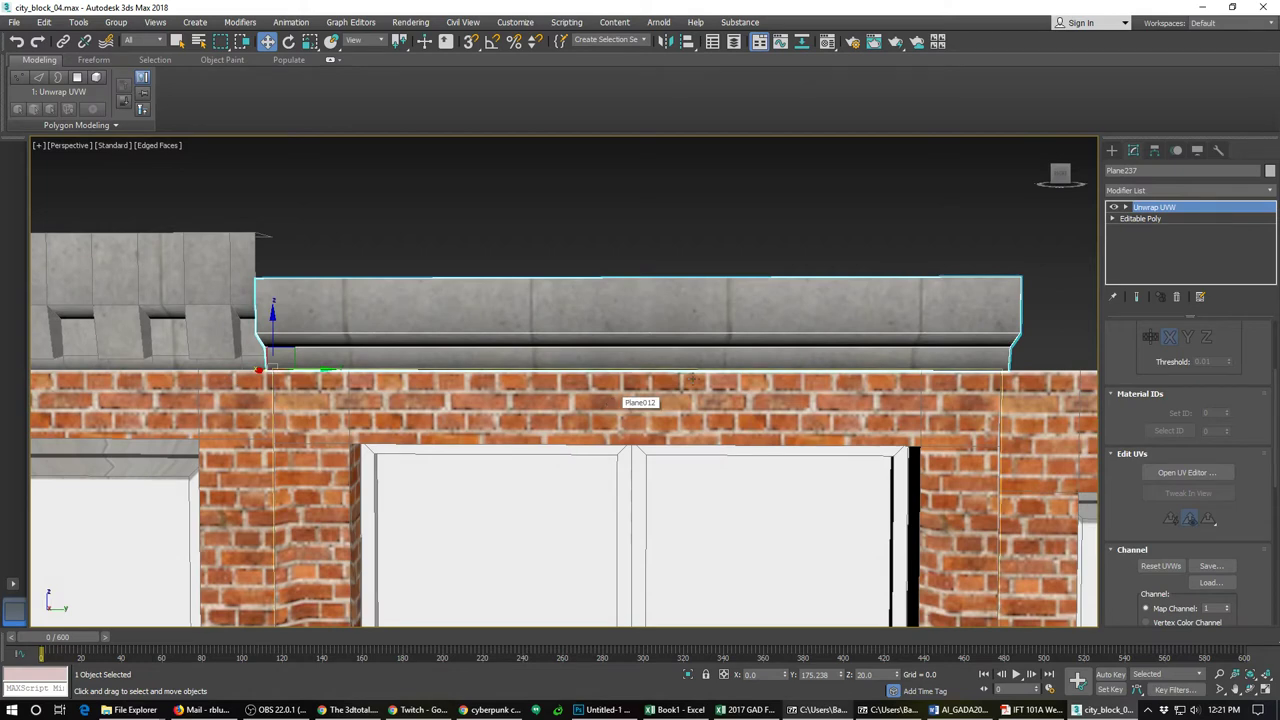
right_click(1143, 212)
left_click(1135, 336)
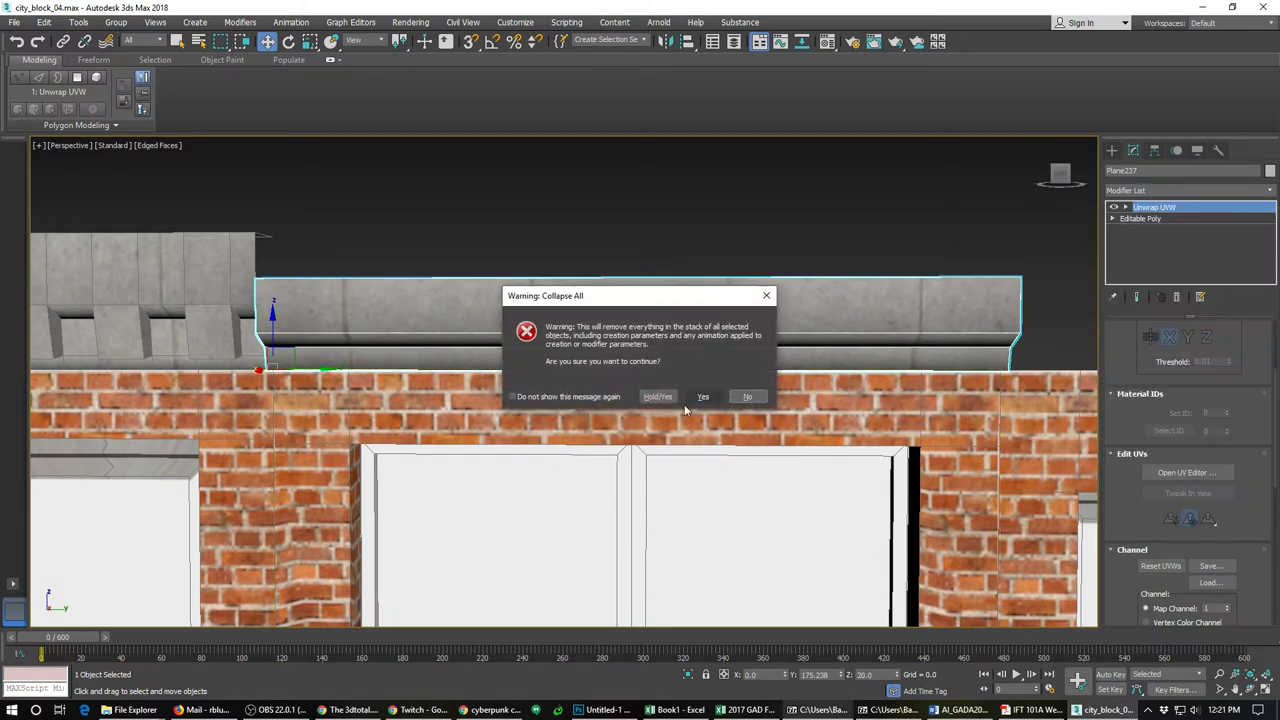
left_click(702, 396)
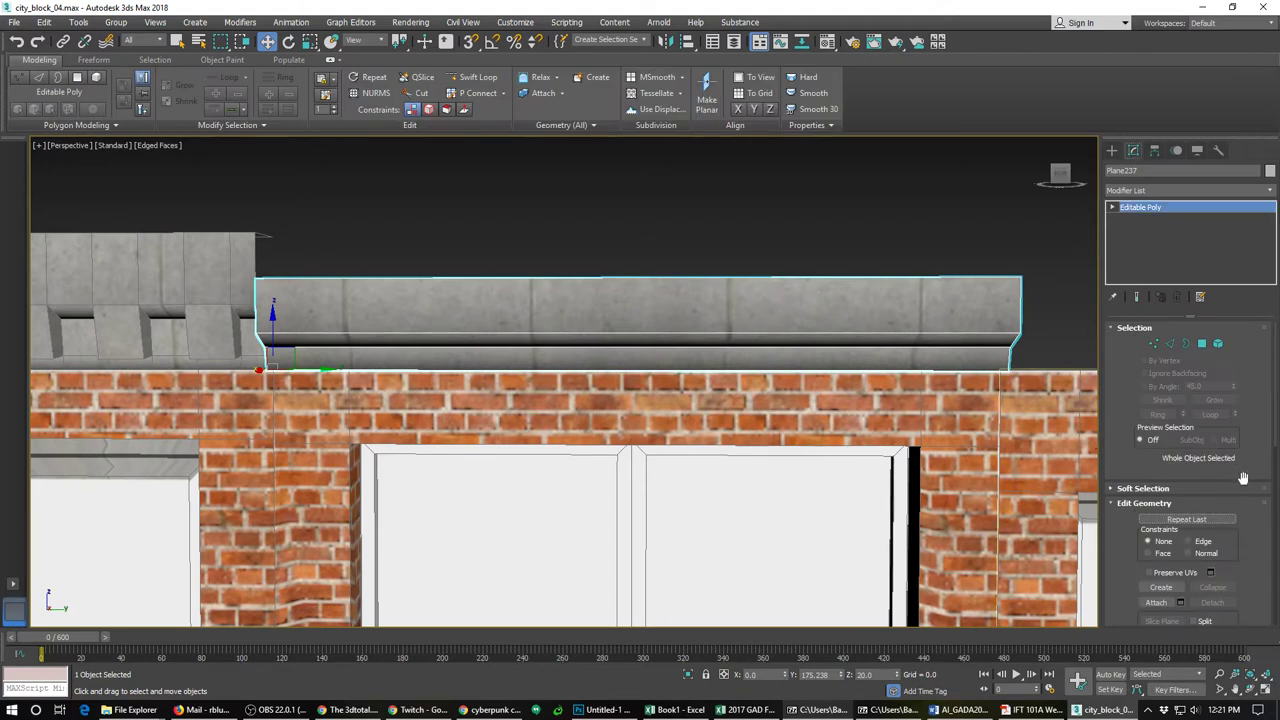
Step: Connect the cornice's lengthwise edges with 2 segments and a pinch of -55 to form a narrow middle band
scroll(1240, 478, "down", 5)
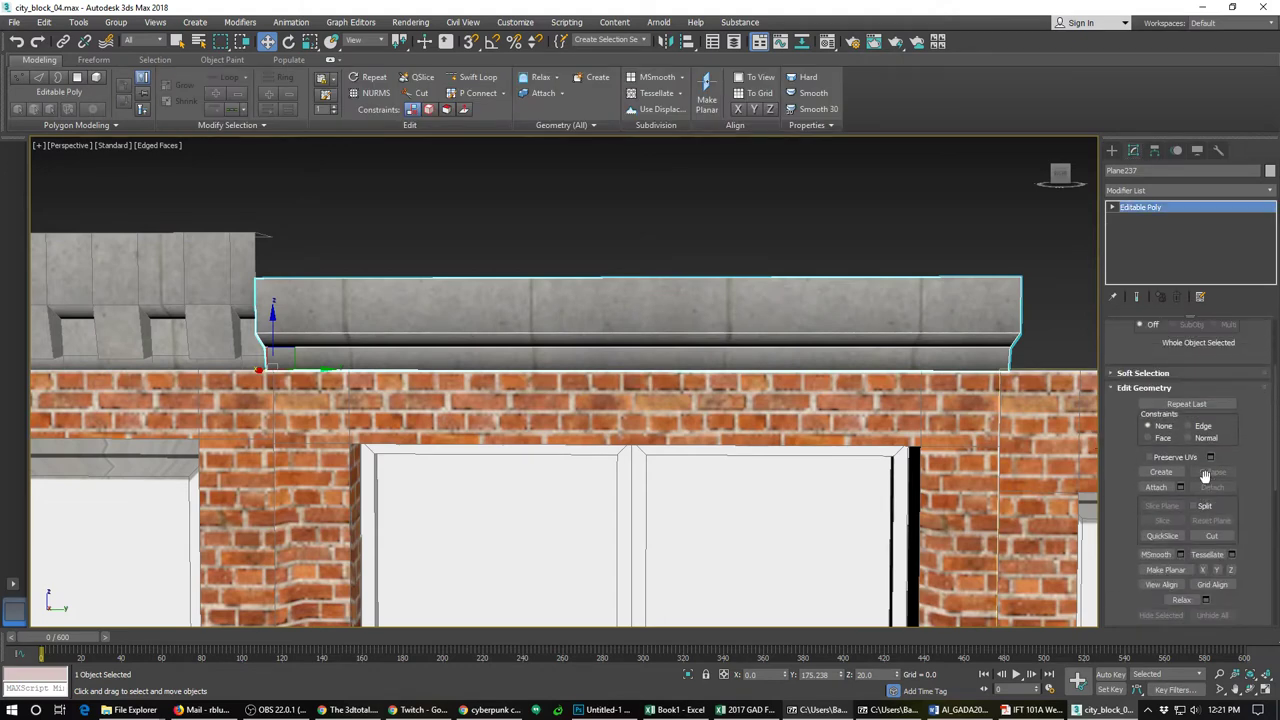
scroll(1205, 476, "up", 5)
left_click(1170, 343)
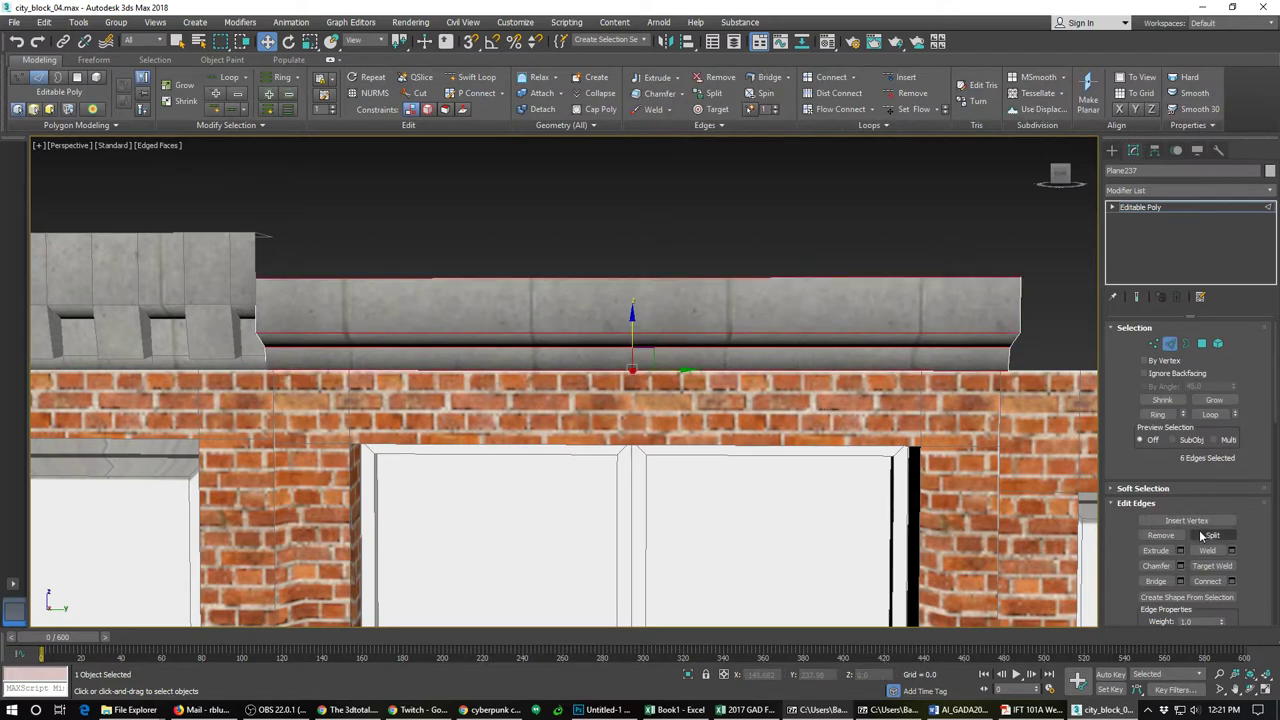
left_click(1231, 581)
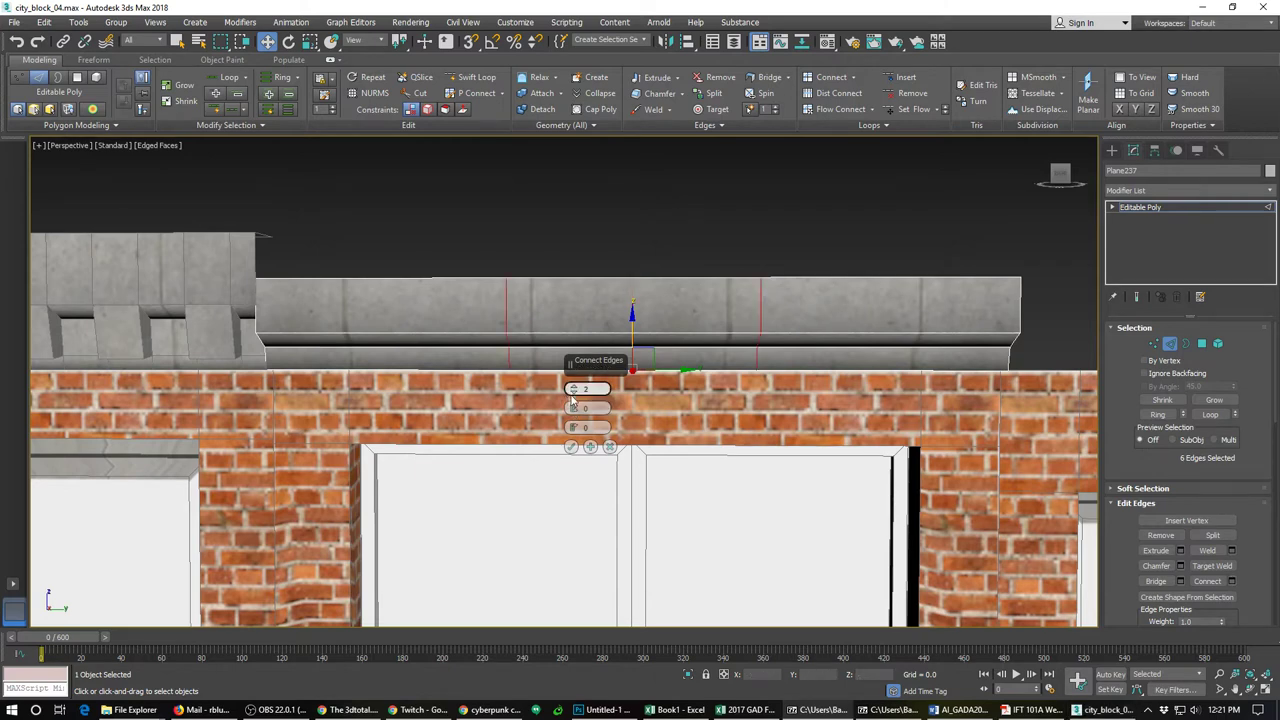
left_click_drag(573, 409, 572, 566)
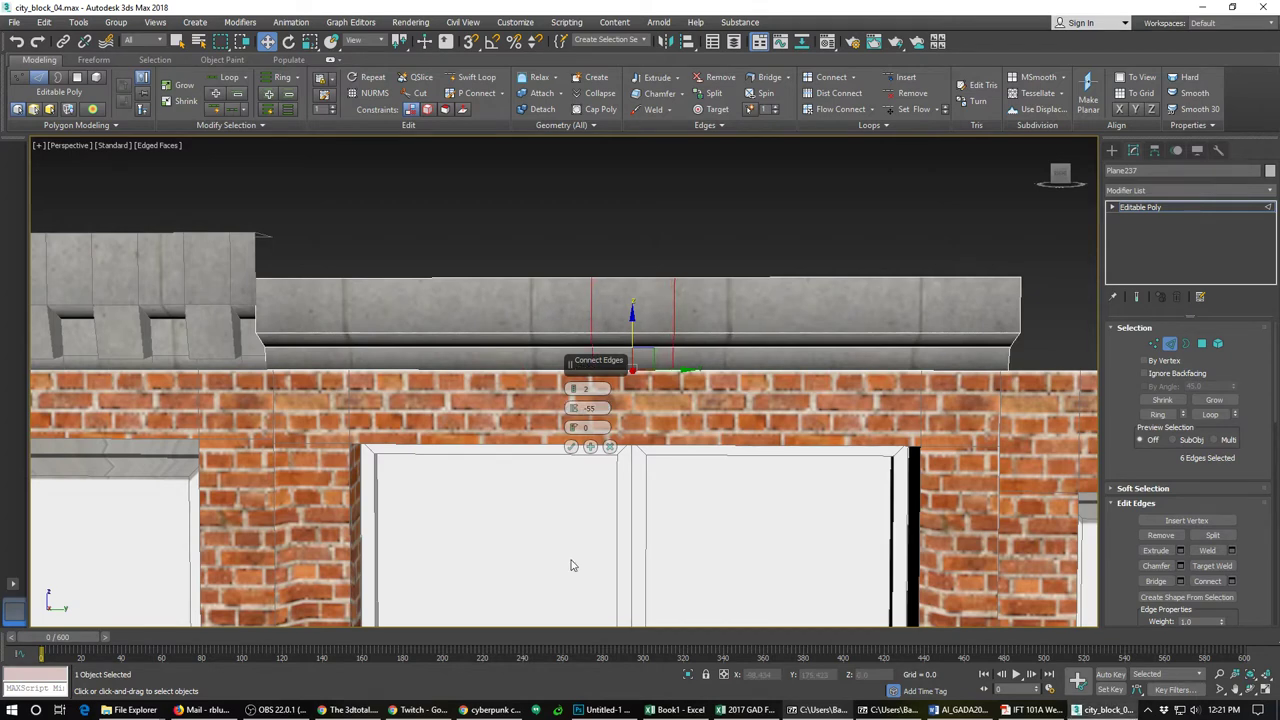
left_click(571, 447)
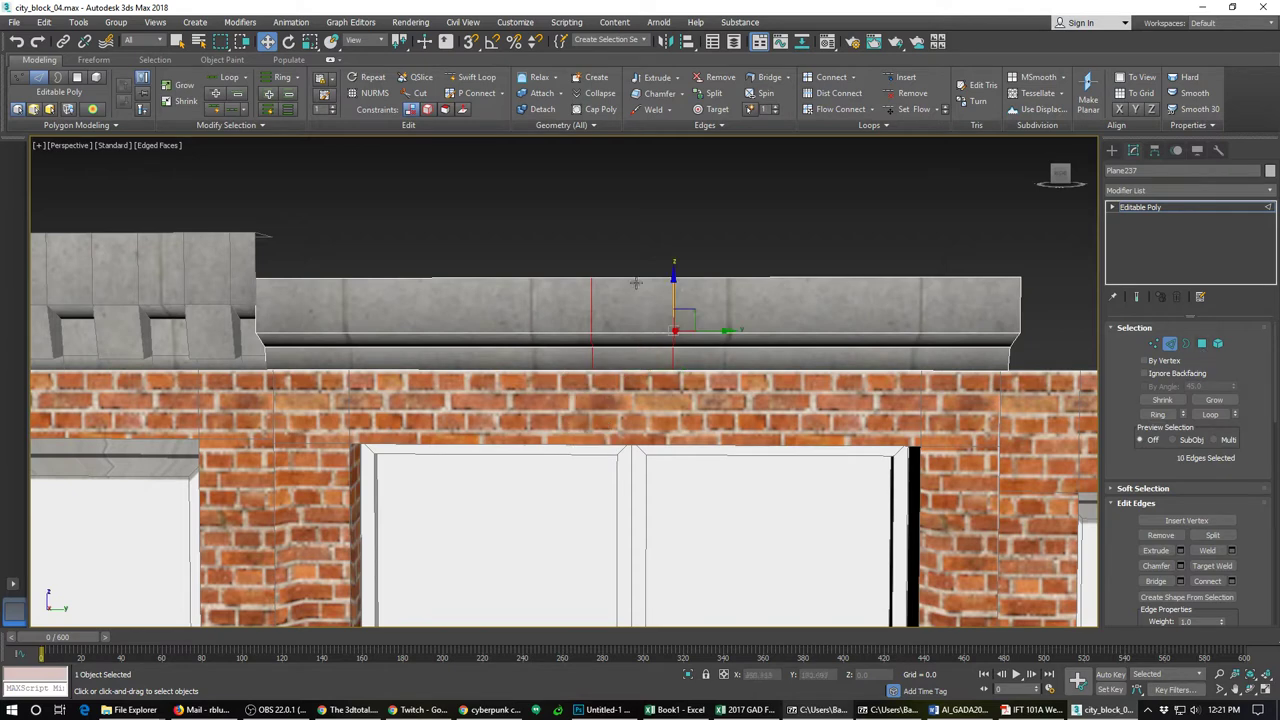
Step: Select the five polygons of the cornice's narrow middle band and extrude them outward
key("4")
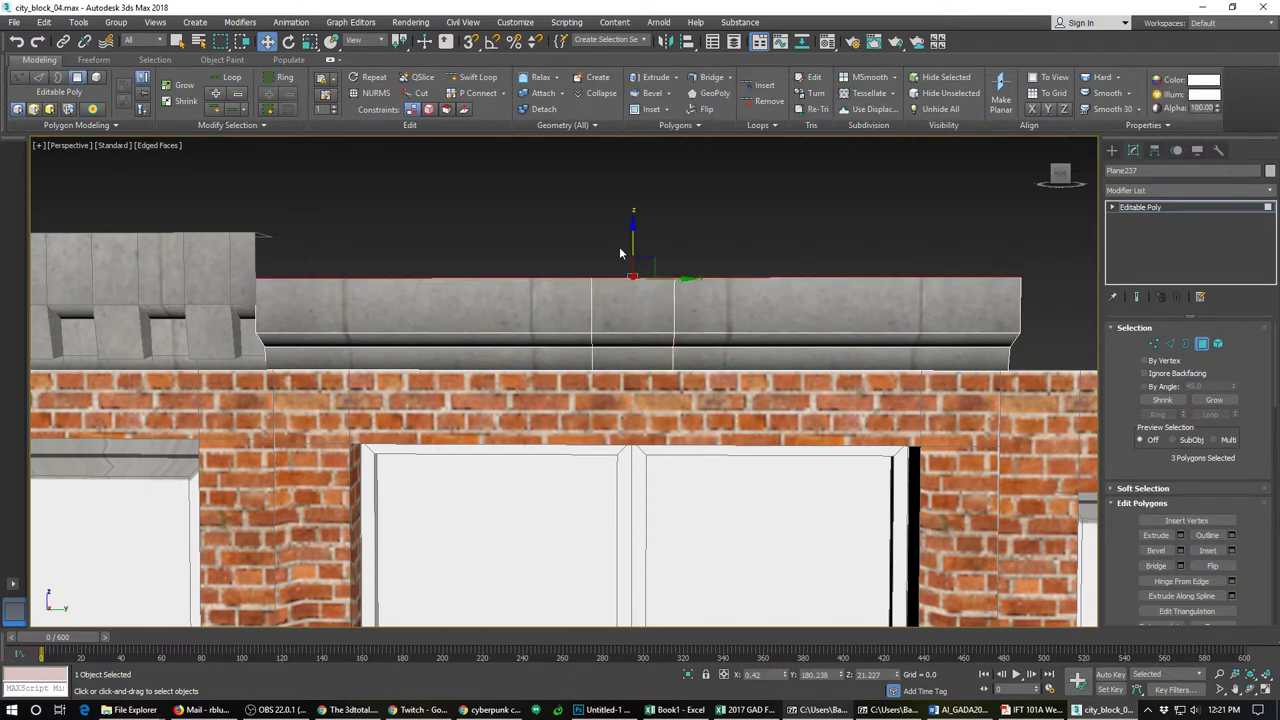
left_click_drag(620, 253, 641, 426)
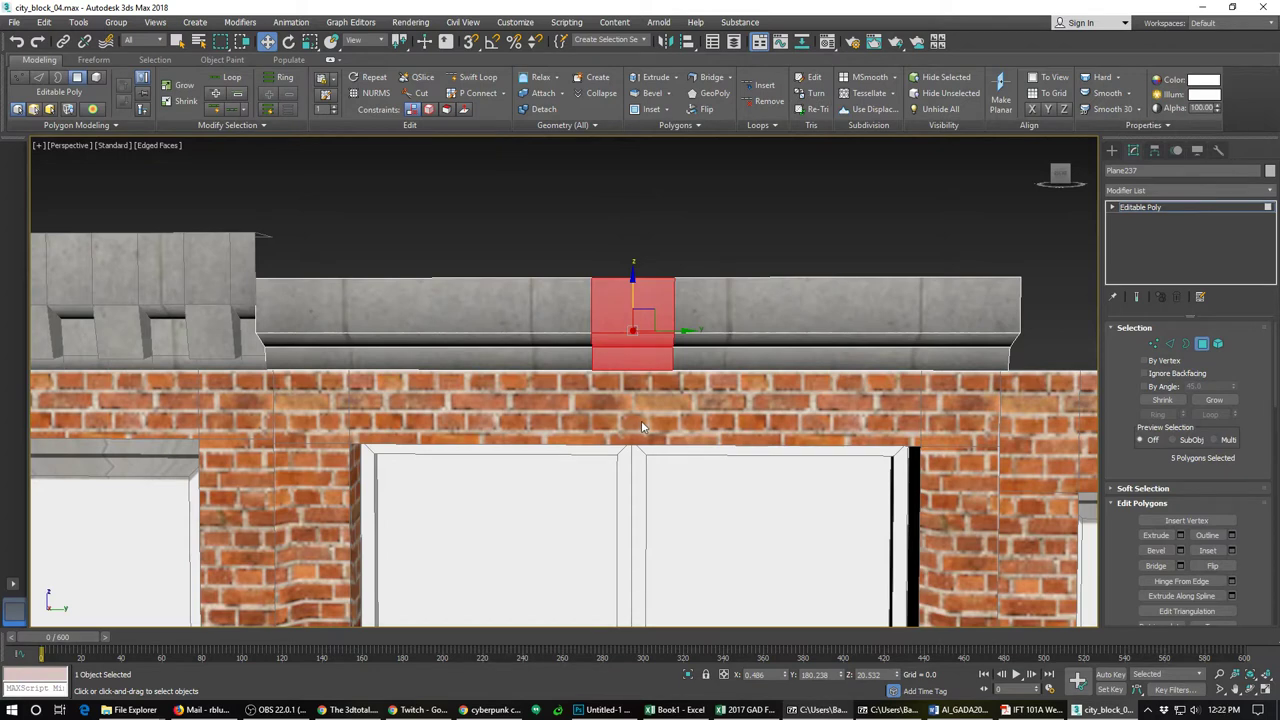
left_click(1156, 535)
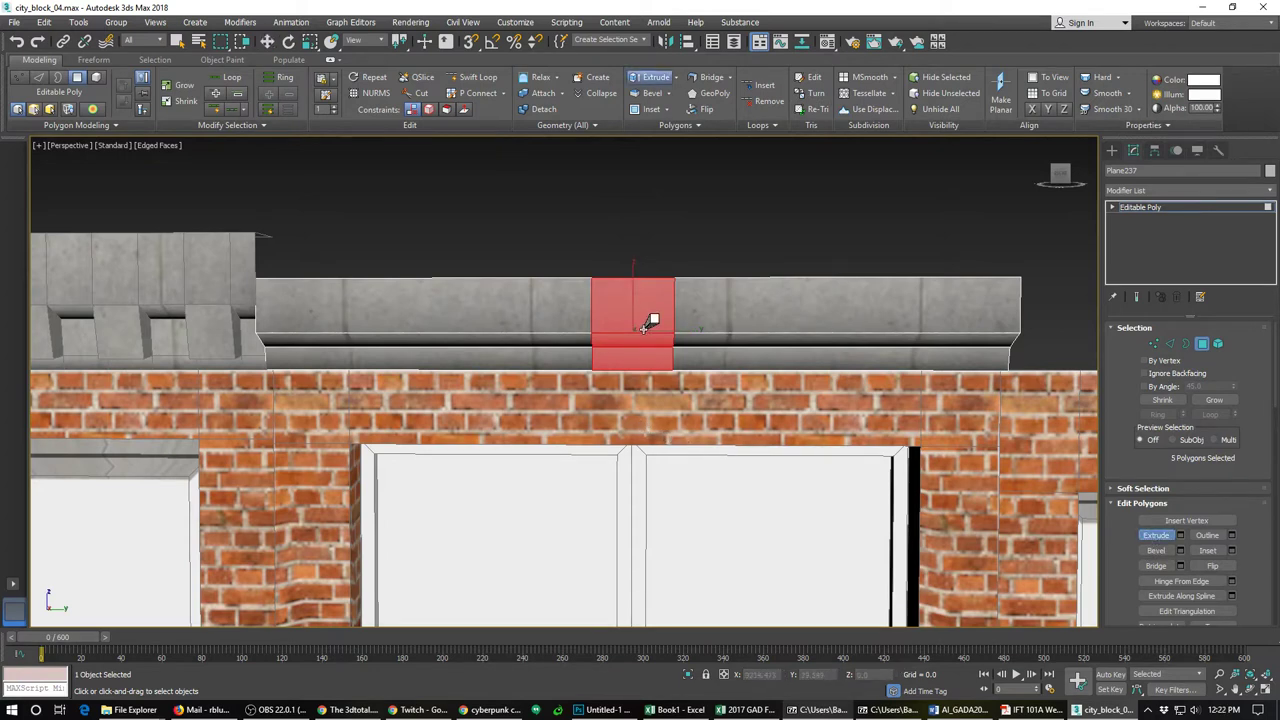
left_click_drag(648, 325, 651, 311)
middle_click_drag(651, 311, 689, 366, "alt")
Step: Move the extruded polygons back towards the wall to about X 0.794 and scale them along Z to about 135%
key("w")
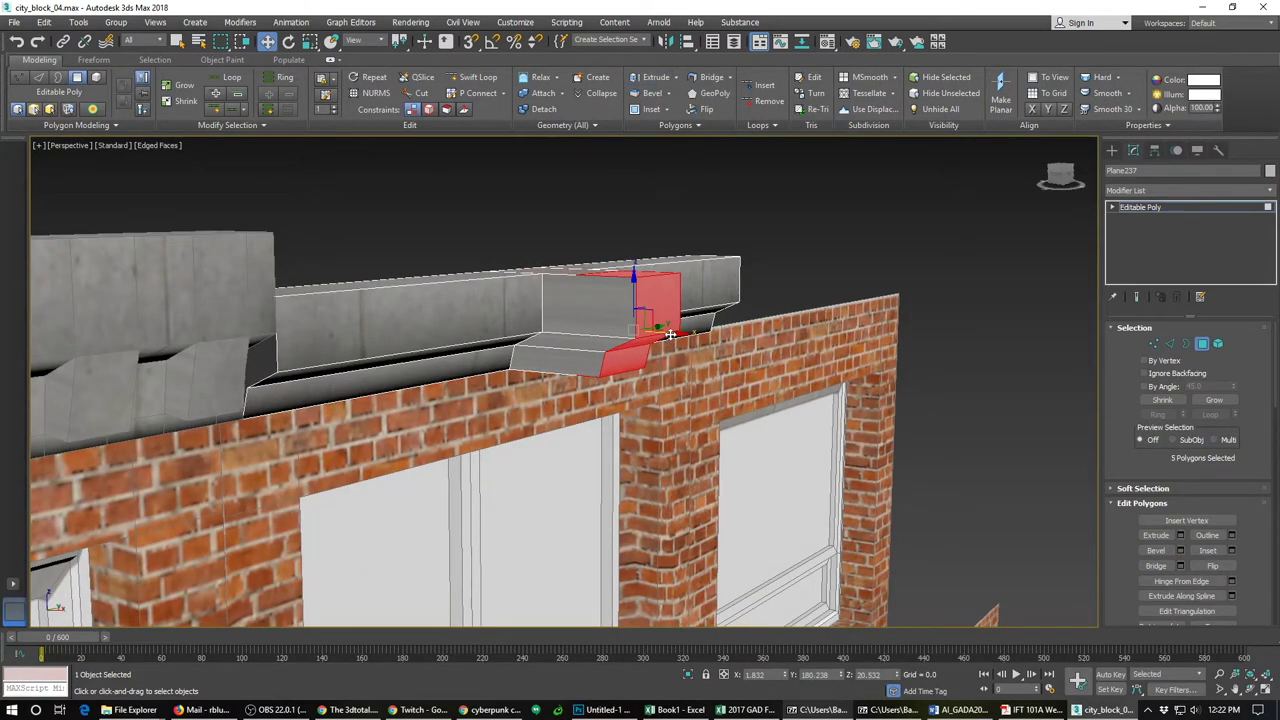
left_click_drag(670, 333, 588, 326)
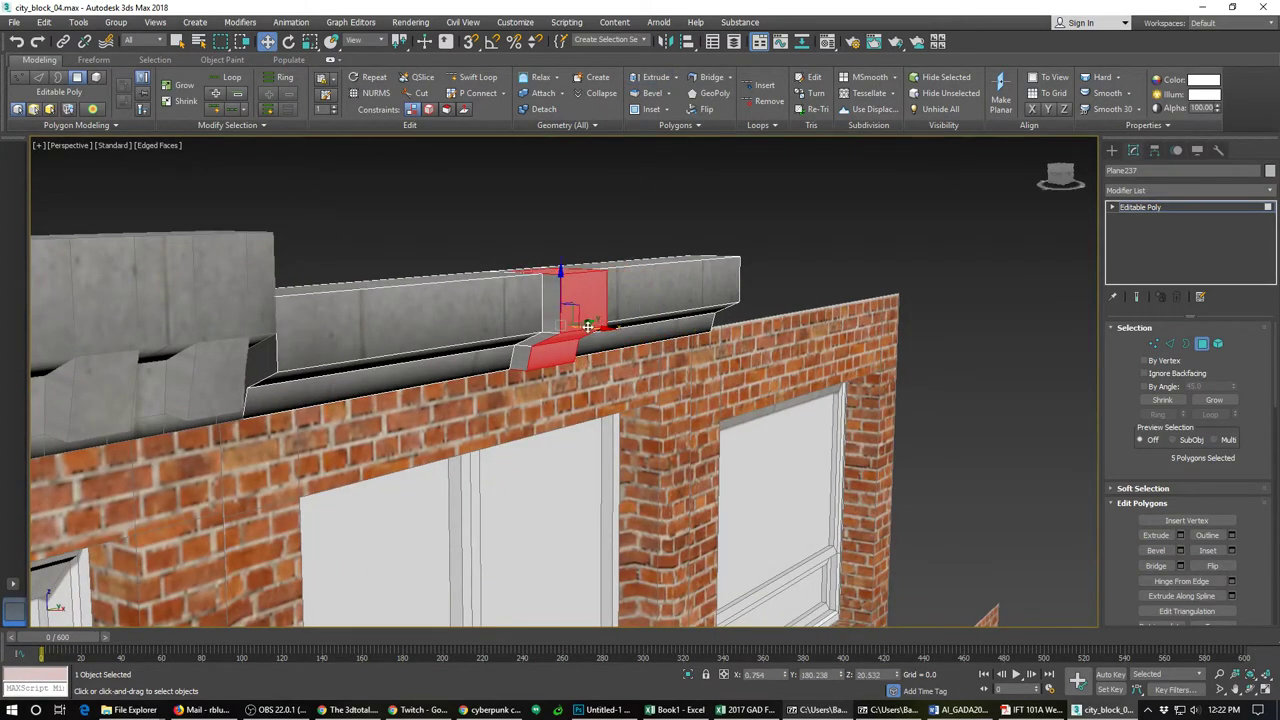
key("e")
key("r")
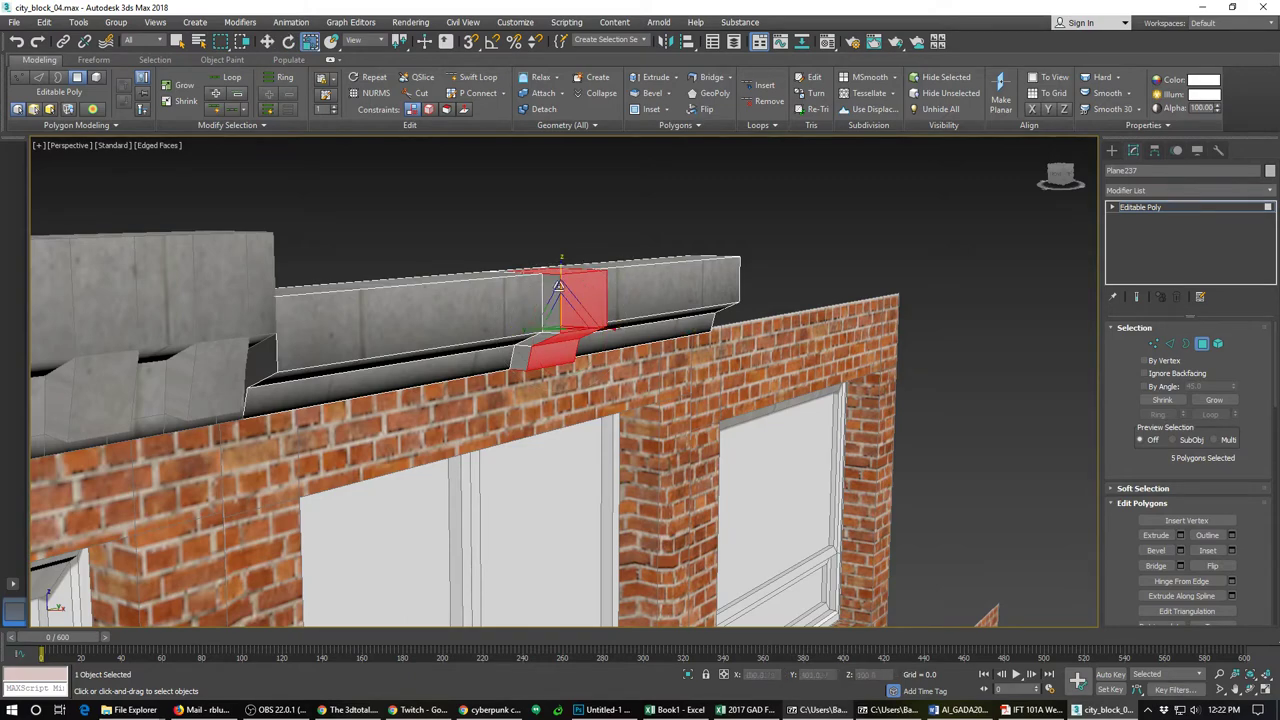
left_click_drag(559, 268, 555, 250)
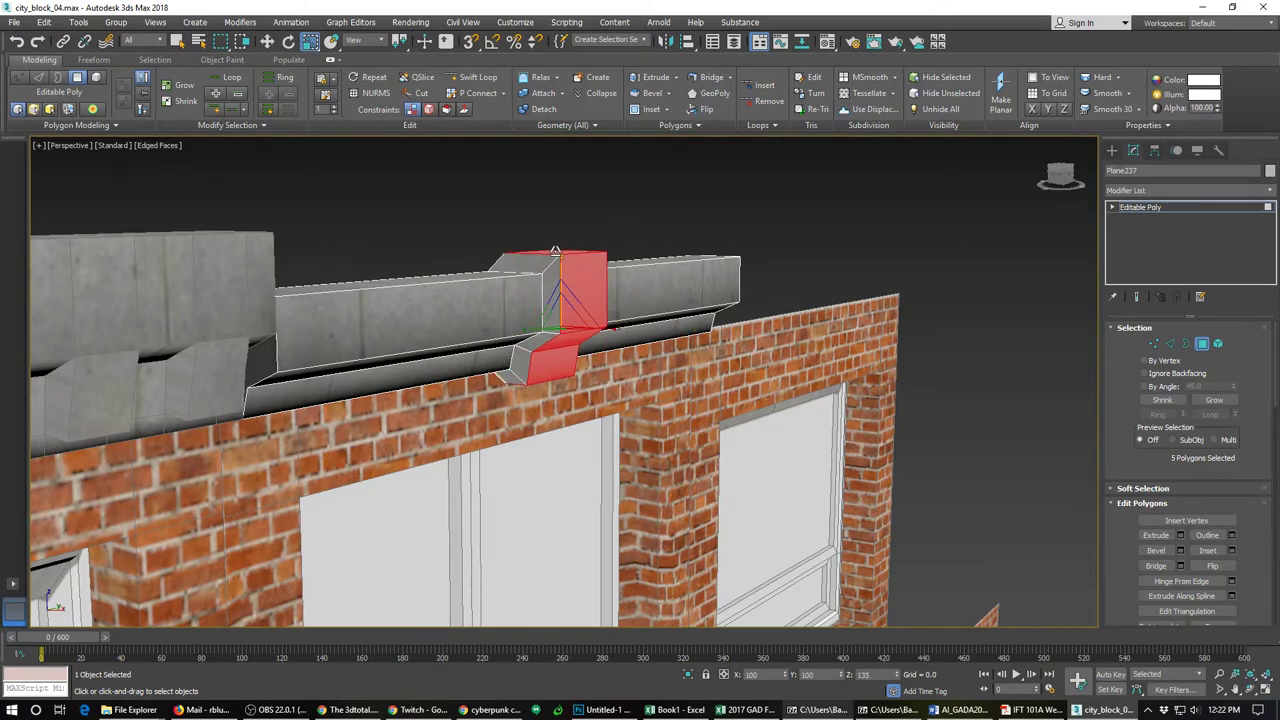
middle_click_drag(555, 252, 553, 323, "alt")
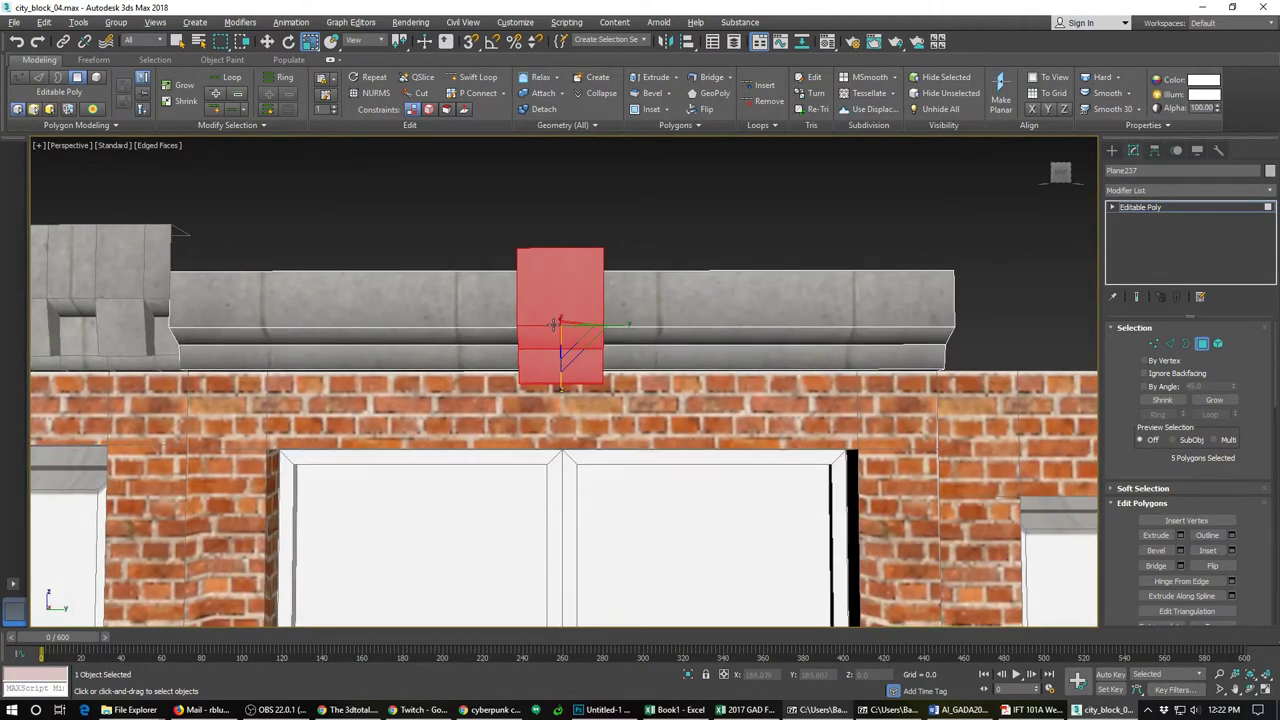
Step: Select the 12 lower vertices of the cornice's projecting central block and scale them narrower along Y to taper it
scroll(553, 323, "up", 3)
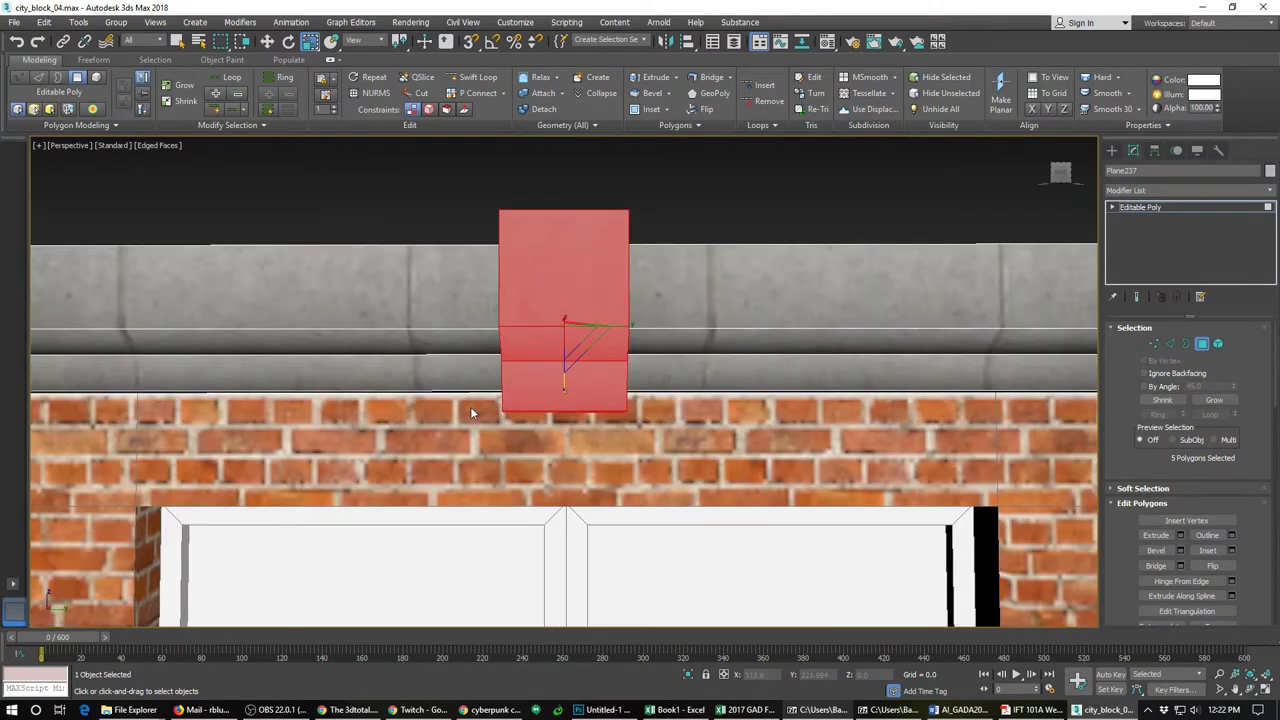
key("1")
left_click_drag(449, 450, 662, 352)
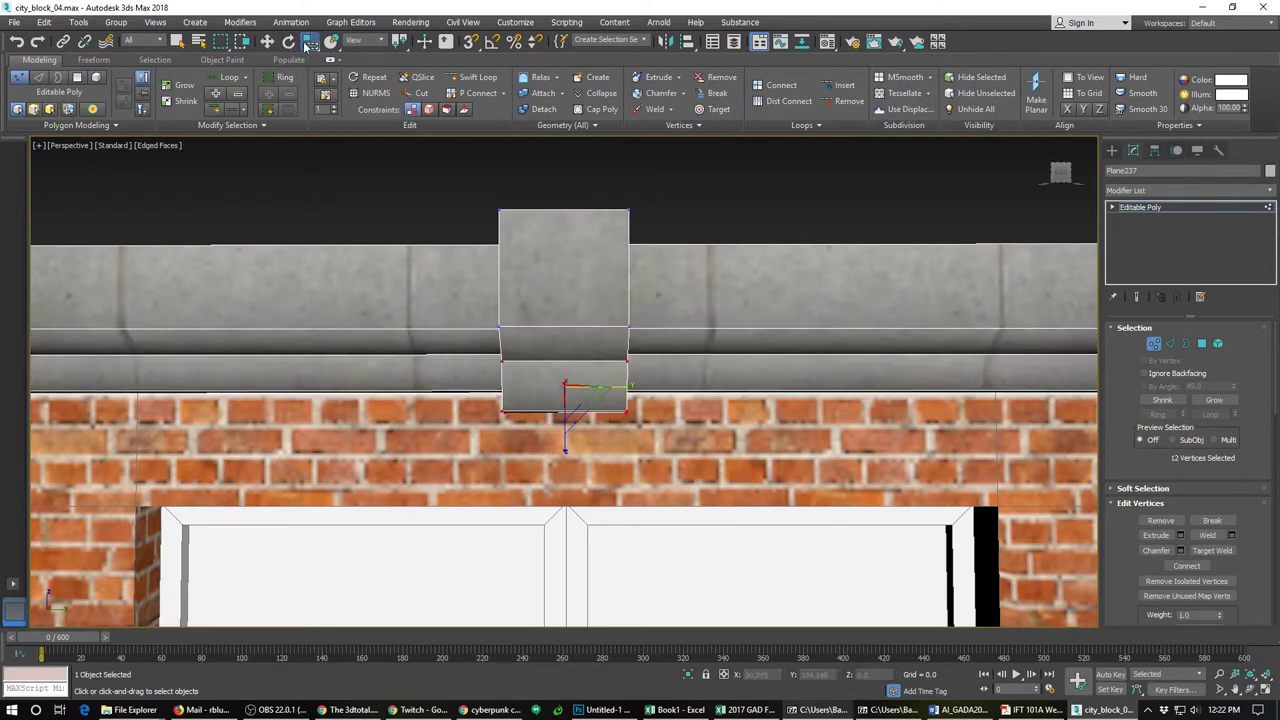
left_click_drag(309, 45, 311, 64)
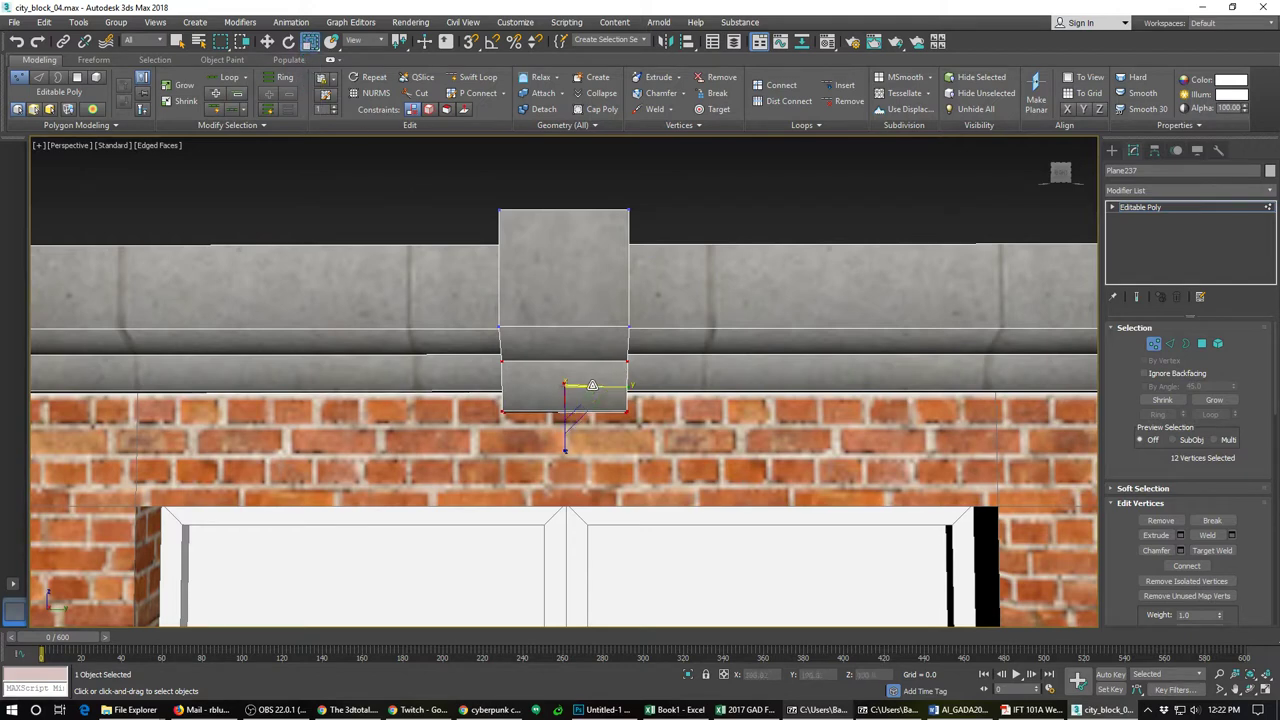
left_click_drag(624, 386, 597, 386)
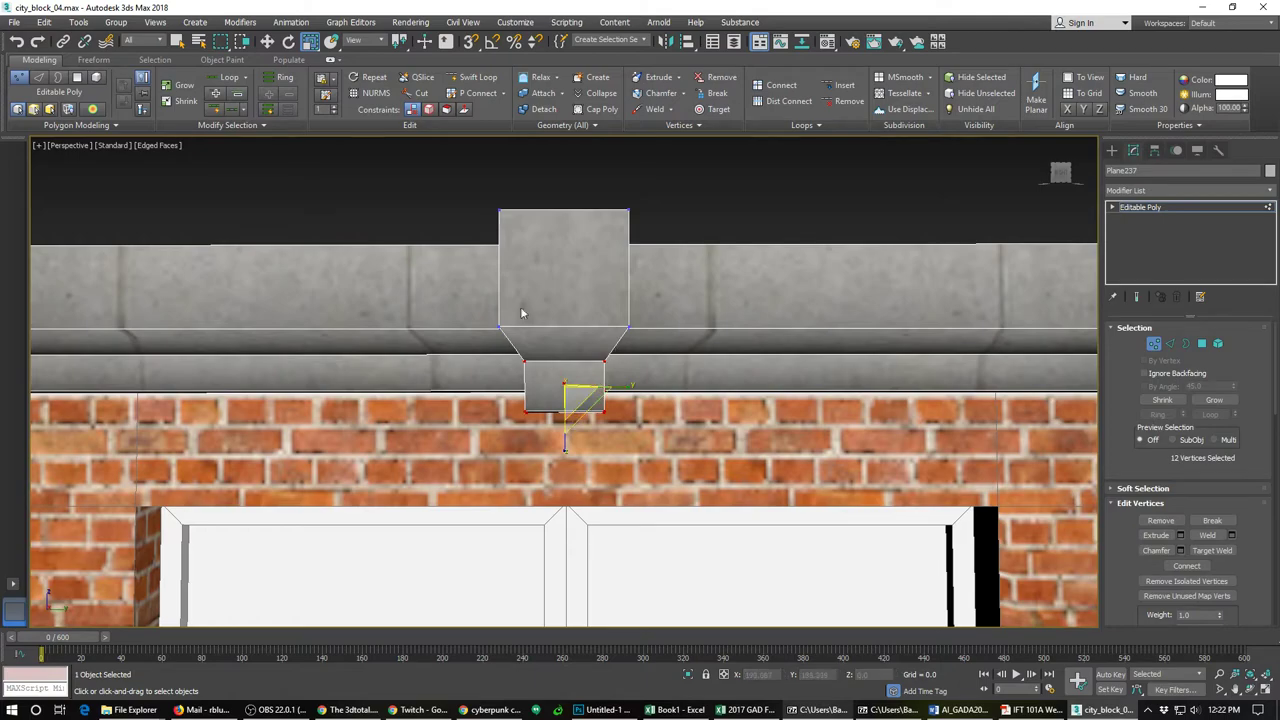
middle_click_drag(575, 390, 810, 360, "alt")
left_click(1158, 343)
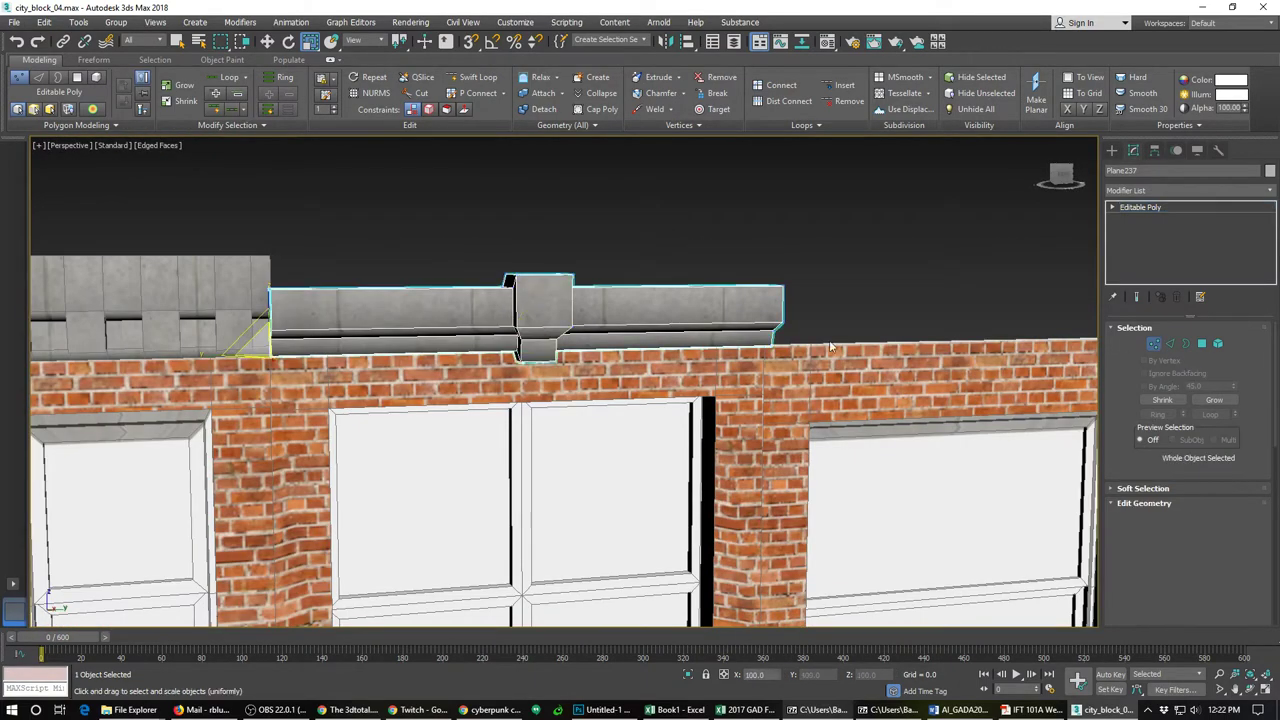
Step: Select the bottom rear edge of the projecting block and move it back into the wall to about X -0.008
middle_click_drag(480, 400, 594, 349, "alt")
scroll(594, 350, "up", 4)
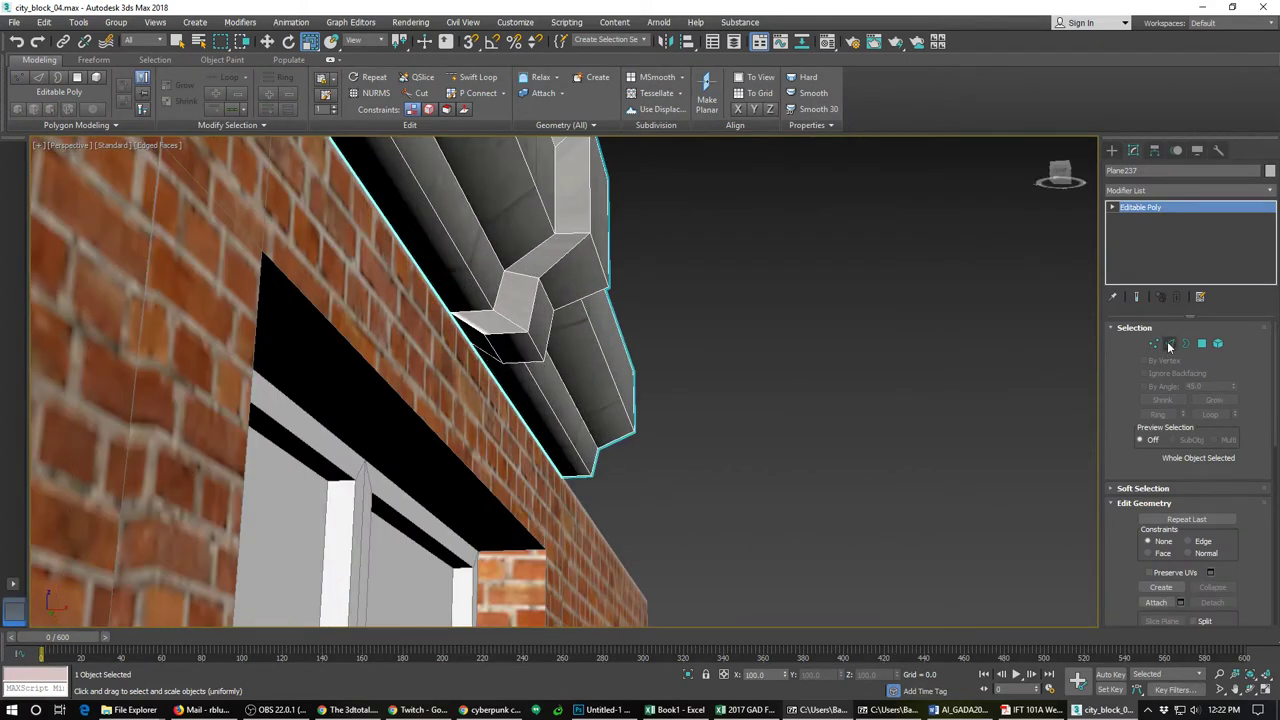
left_click(1170, 343)
left_click(508, 355)
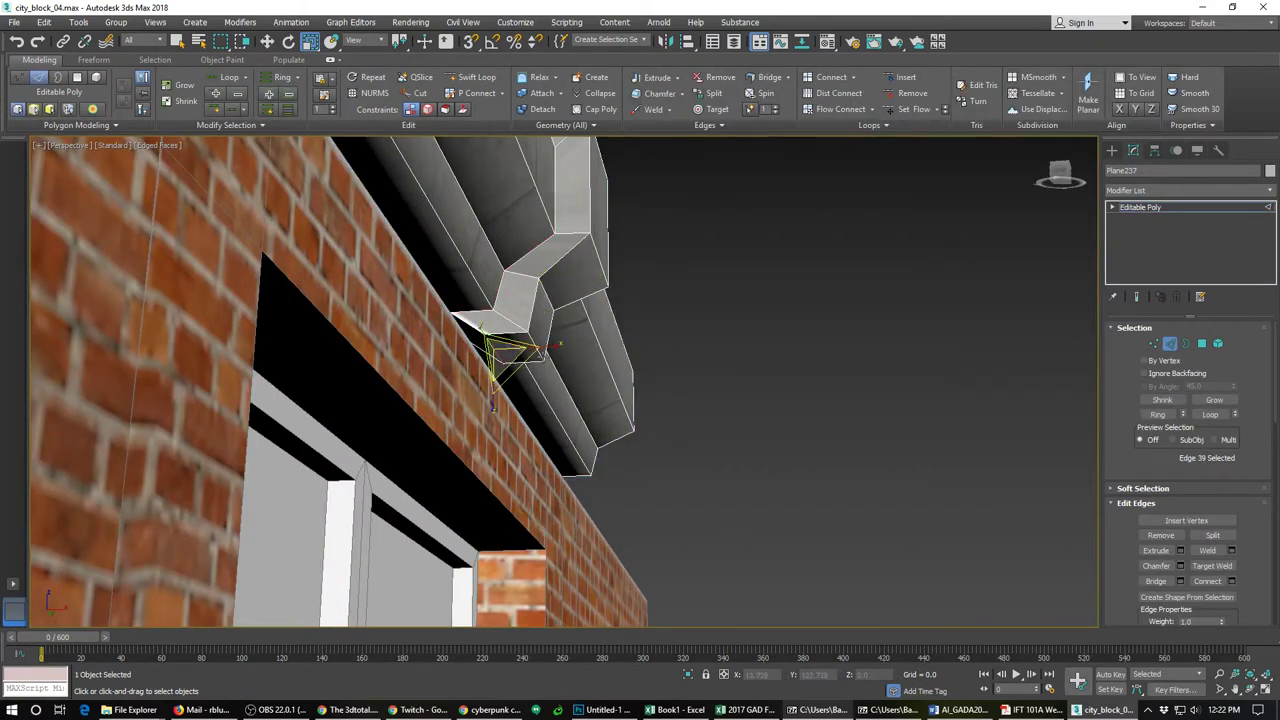
key("w")
mouse_move(532, 348)
left_mouse_down()
mouse_move(494, 346)
mouse_move(508, 350)
left_mouse_up()
middle_click_drag(666, 278, 580, 306, "alt")
scroll(580, 308, "up", 2)
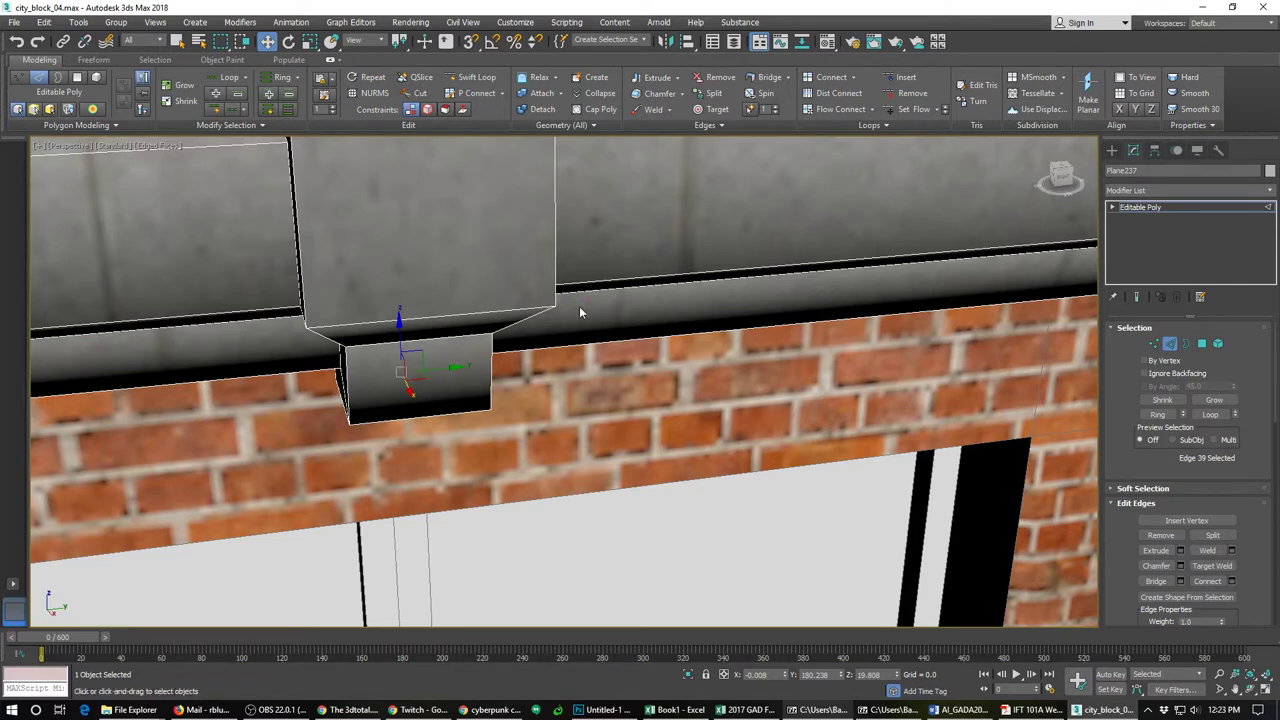
scroll(579, 306, "down", 6)
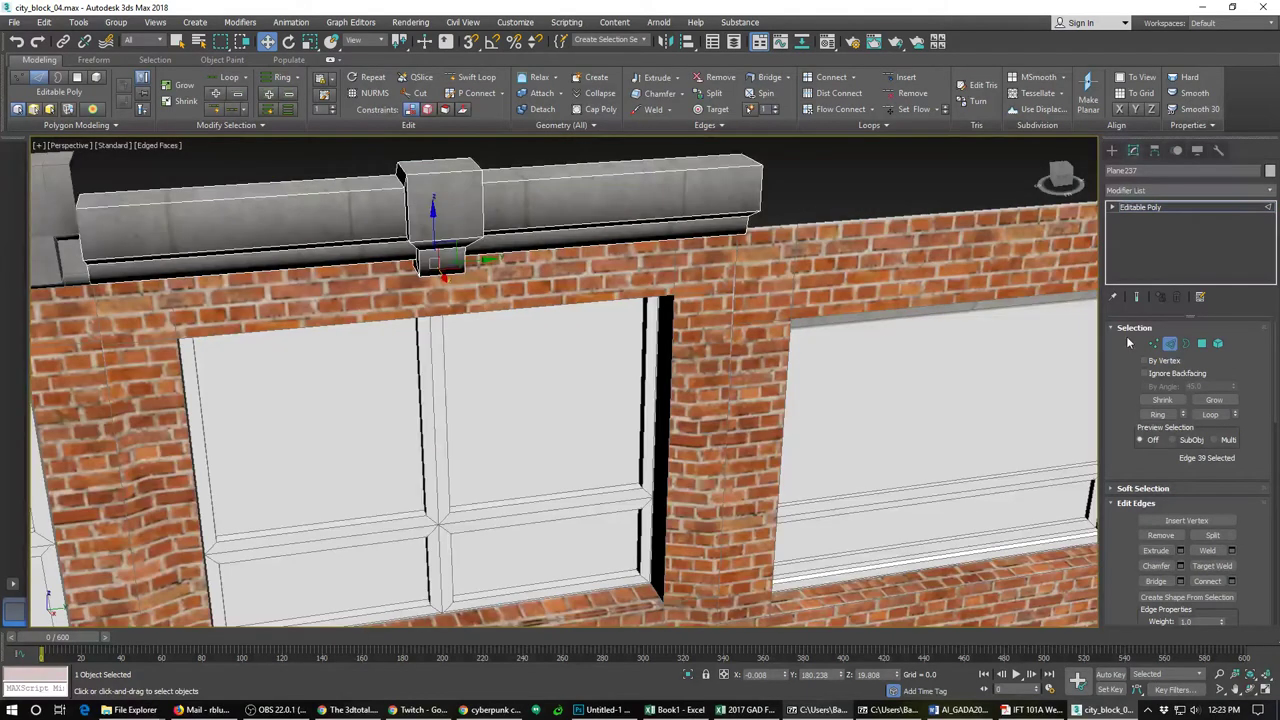
left_click(1171, 345)
scroll(591, 347, "down", 5)
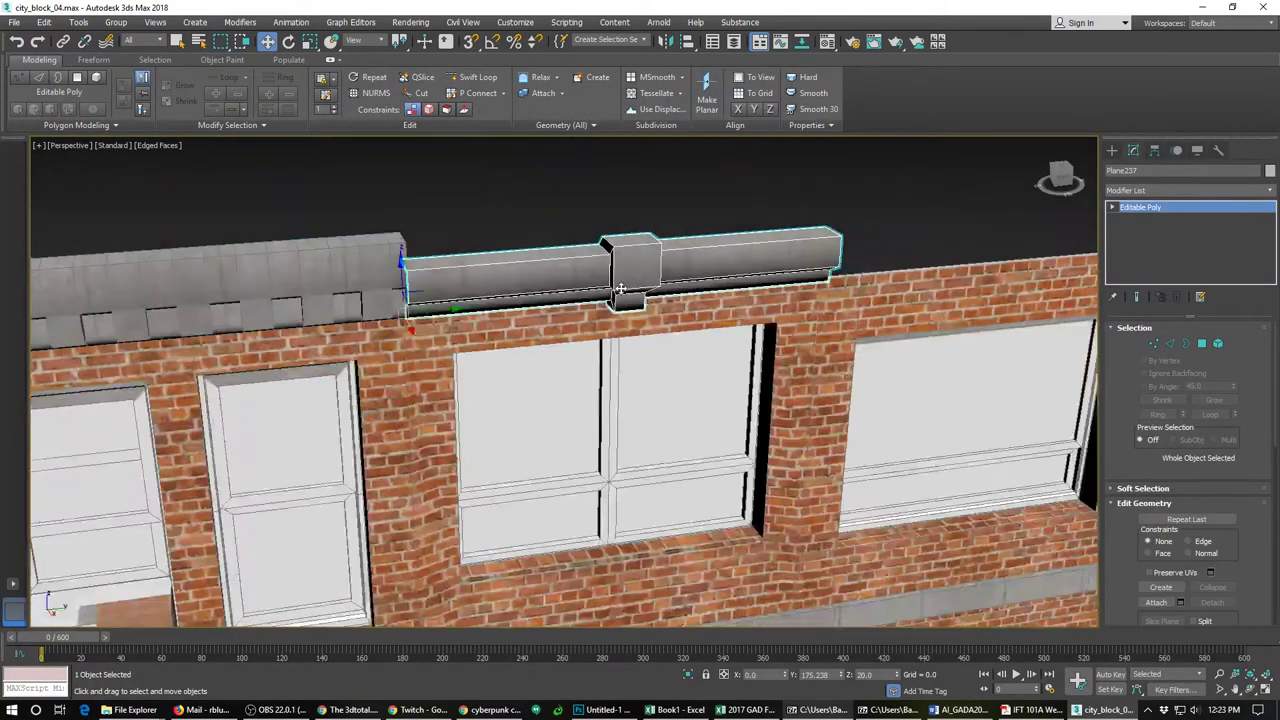
scroll(597, 313, "down", 2)
scroll(486, 305, "down", 4)
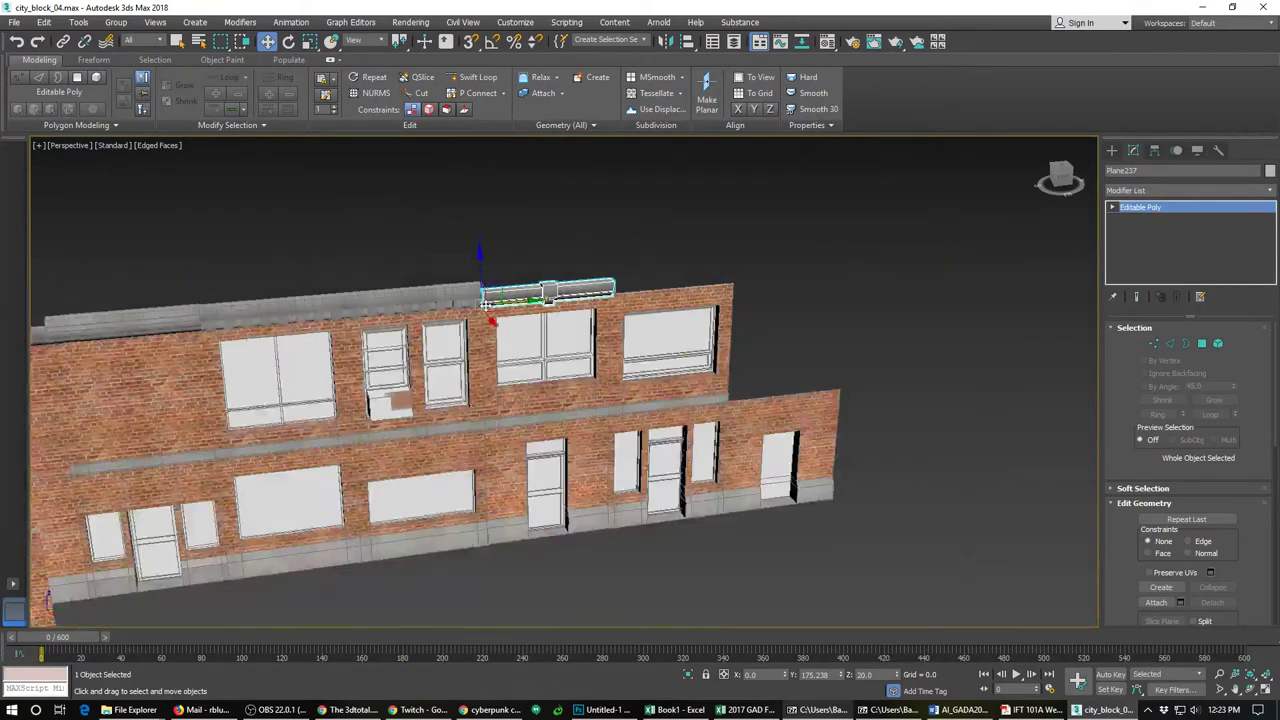
middle_click_drag(486, 305, 825, 382, "alt")
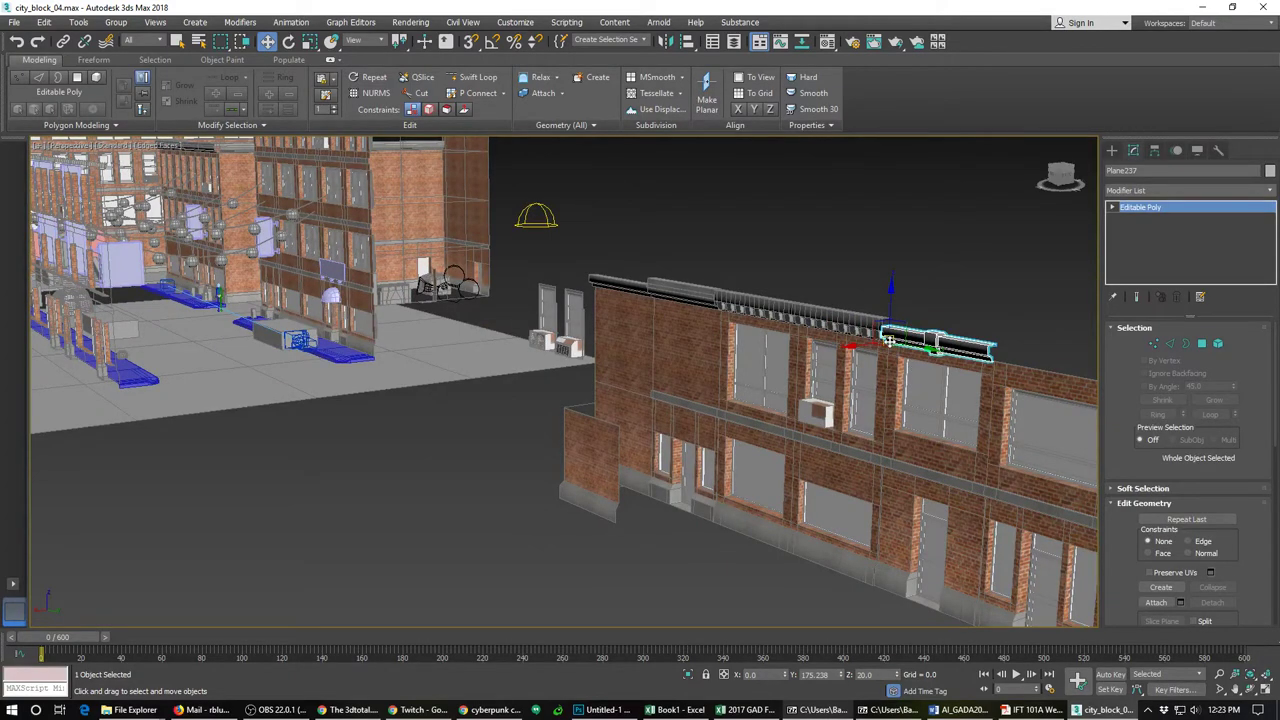
mouse_move(889, 341)
left_mouse_down("shift")
mouse_move(623, 300)
mouse_move(184, 190)
mouse_move(138, 156)
left_mouse_up("shift")
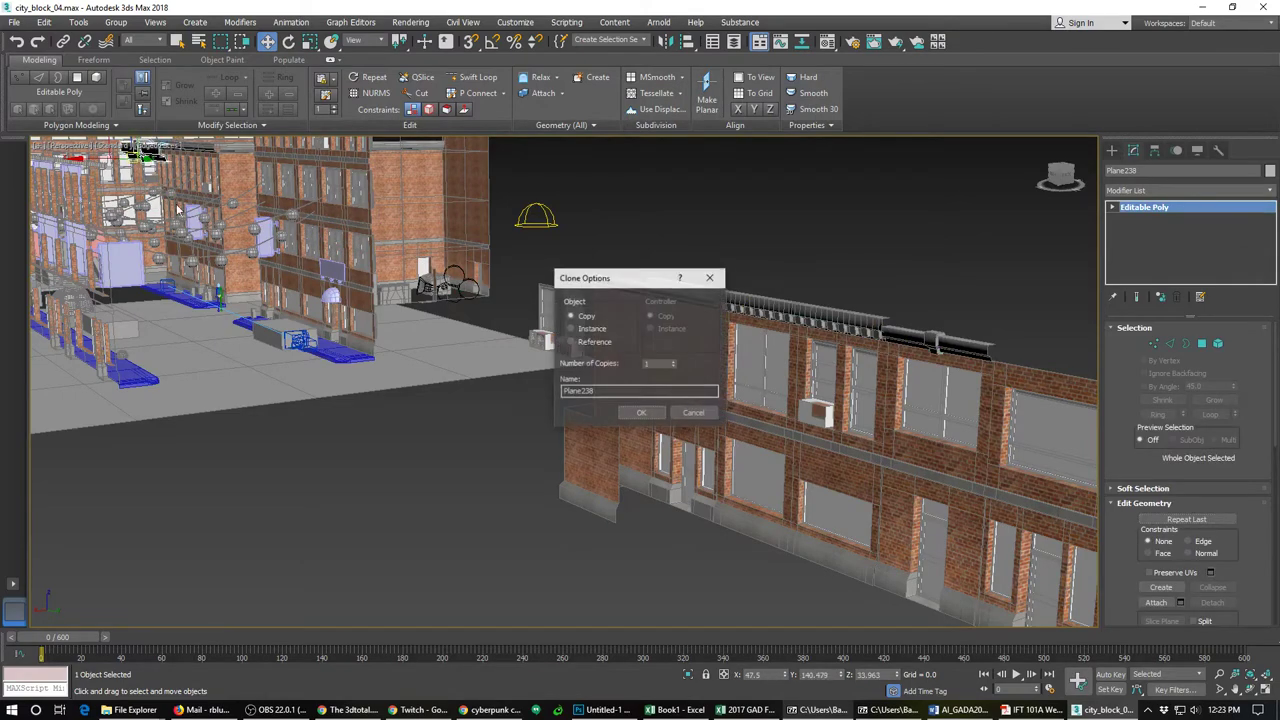
left_click(637, 412)
key("z")
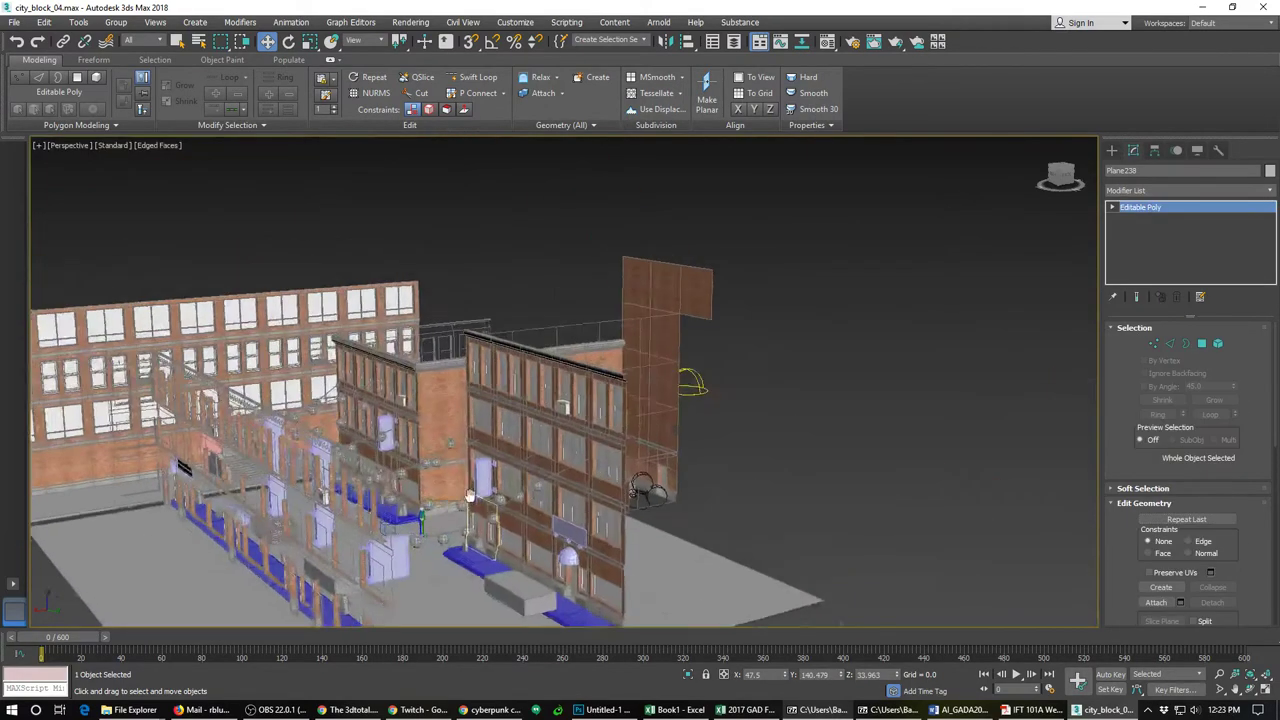
middle_click_drag(419, 453, 405, 328)
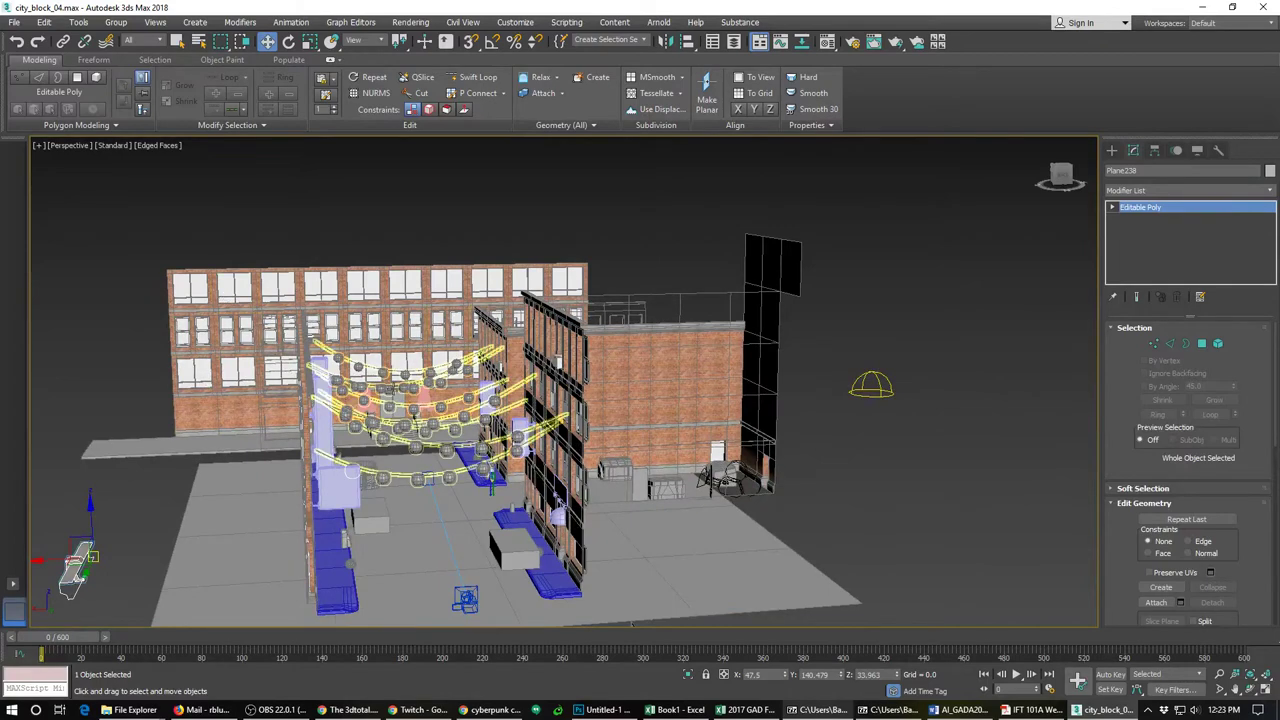
key("ctrl+z")
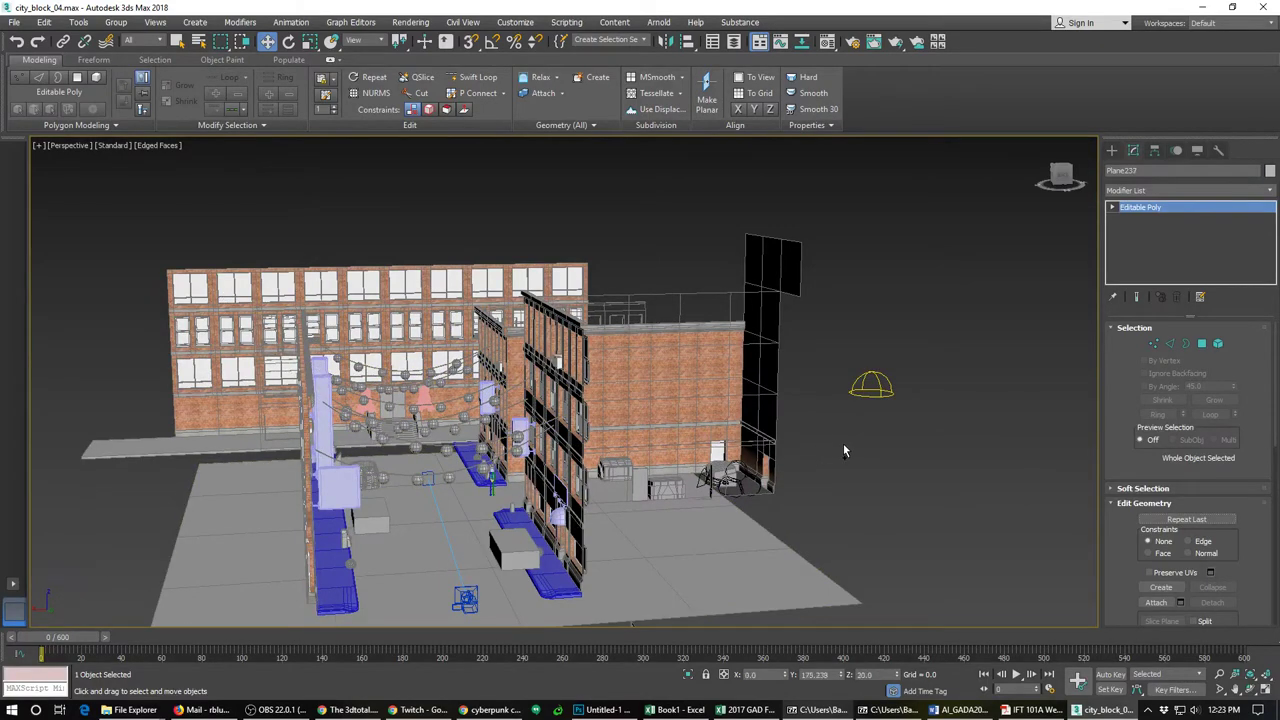
Step: Make a single copy of the new cornice and place it in the city scene near the long brick building
scroll(668, 373, "down", 5)
middle_click_drag(683, 433, 737, 508, "alt")
scroll(737, 508, "up", 3)
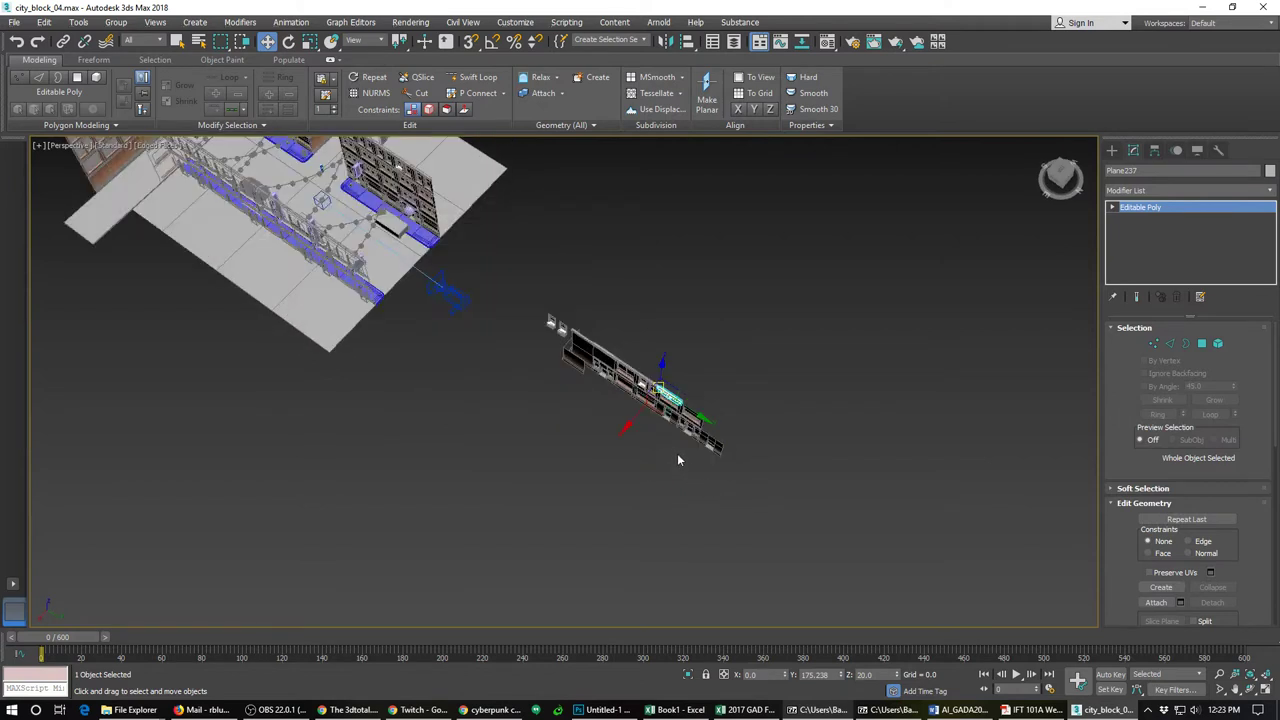
mouse_move(659, 418)
left_mouse_down("shift")
mouse_move(290, 153)
mouse_move(192, 138)
left_mouse_up("shift")
left_click(640, 413)
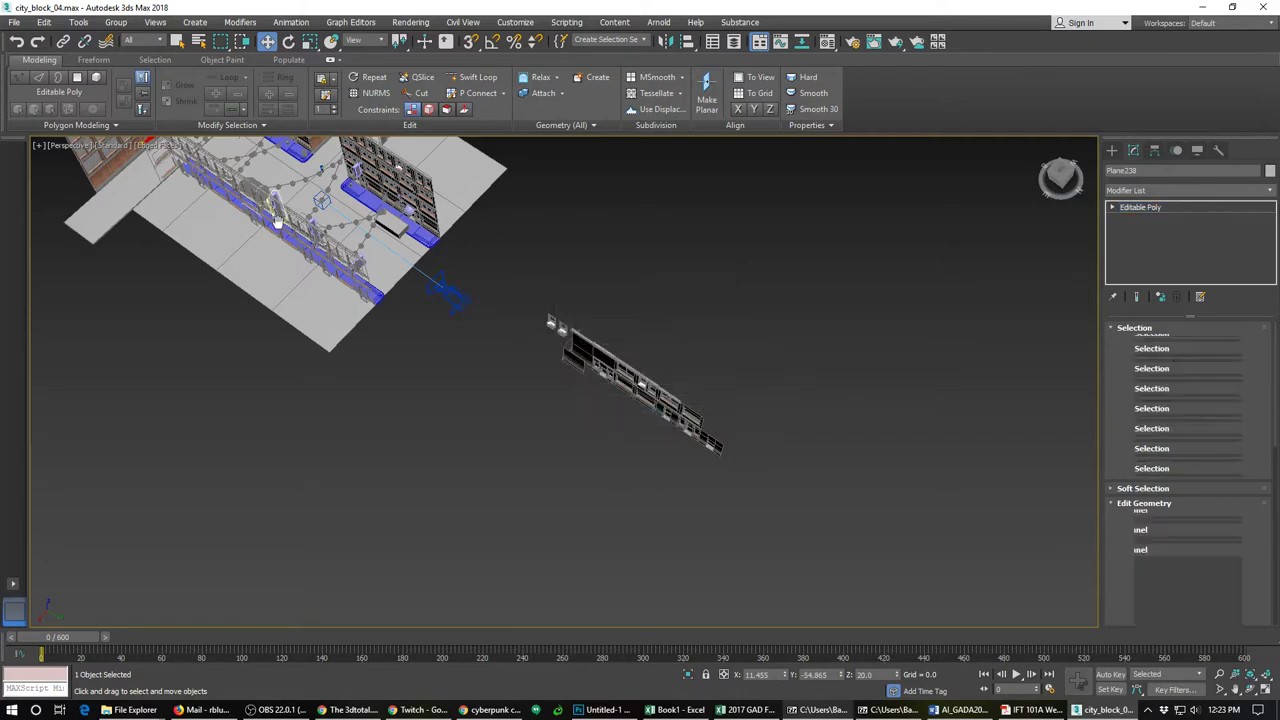
Step: Turn on snapping and move the copied cornice to the roofline at the near end of the long brick building
middle_click_drag(277, 217, 591, 512)
scroll(589, 510, "up", 4)
middle_click_drag(388, 296, 538, 441)
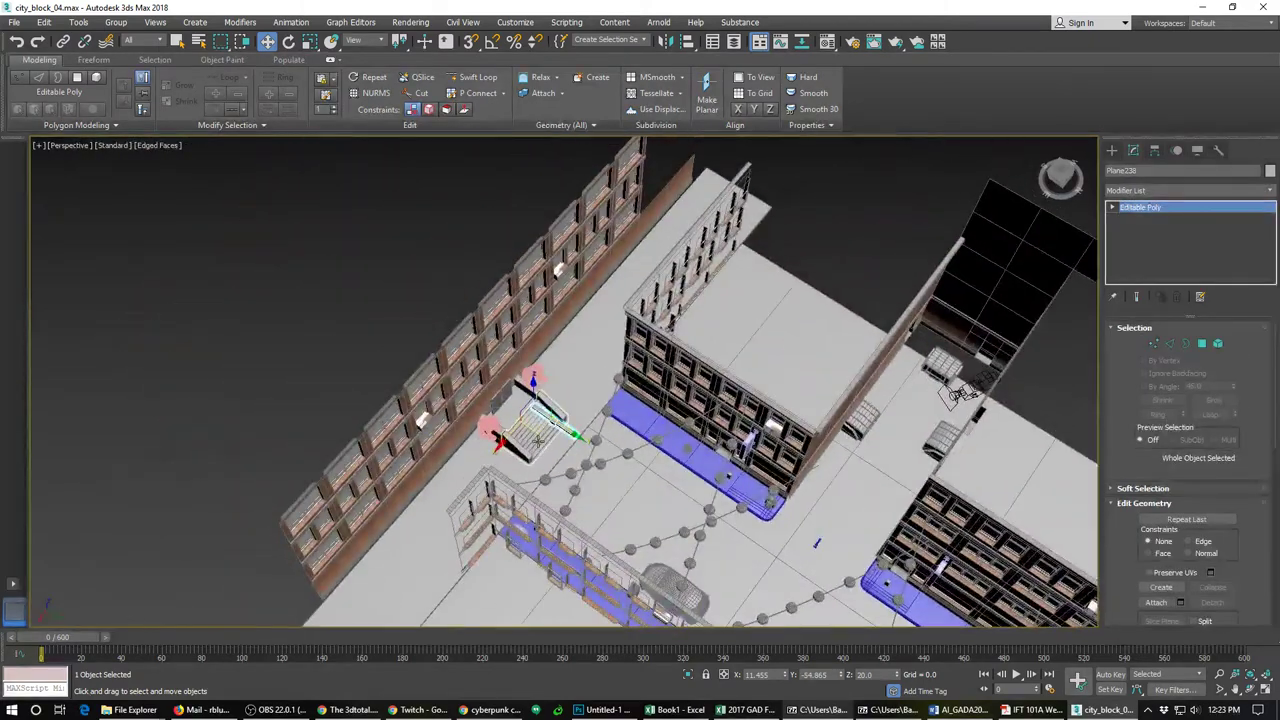
scroll(538, 441, "up", 2)
key("v")
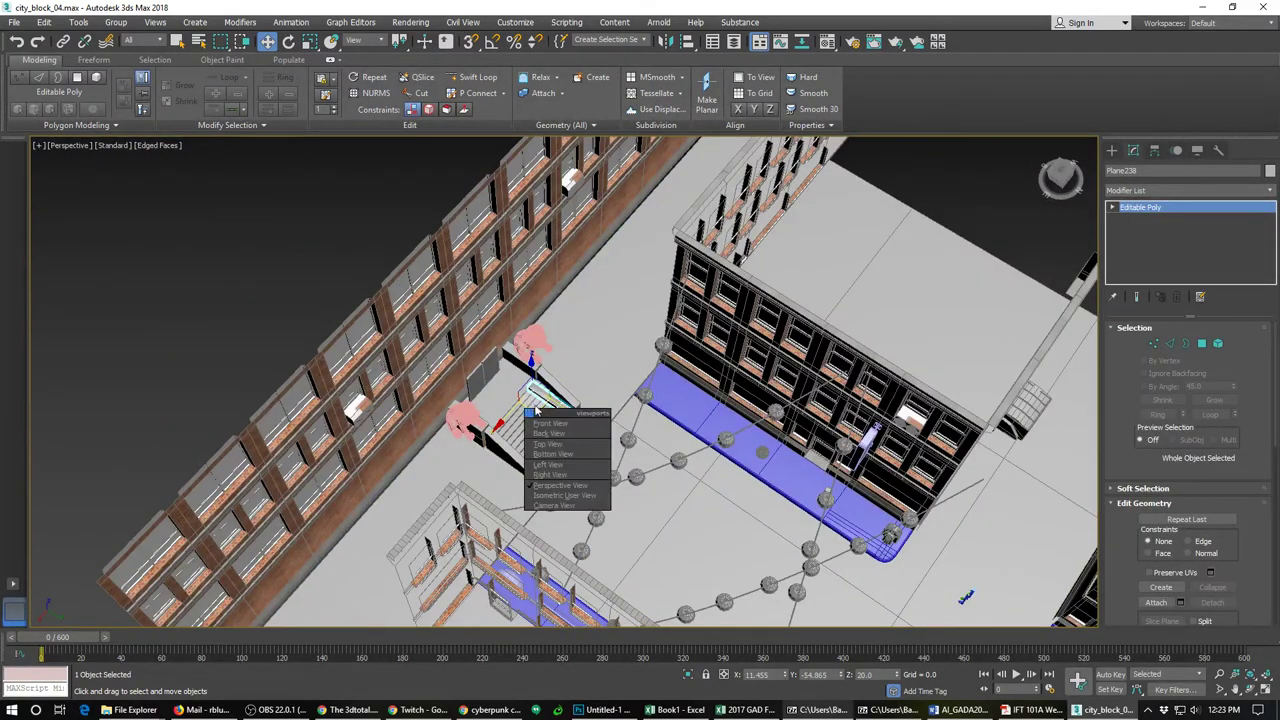
key("Escape")
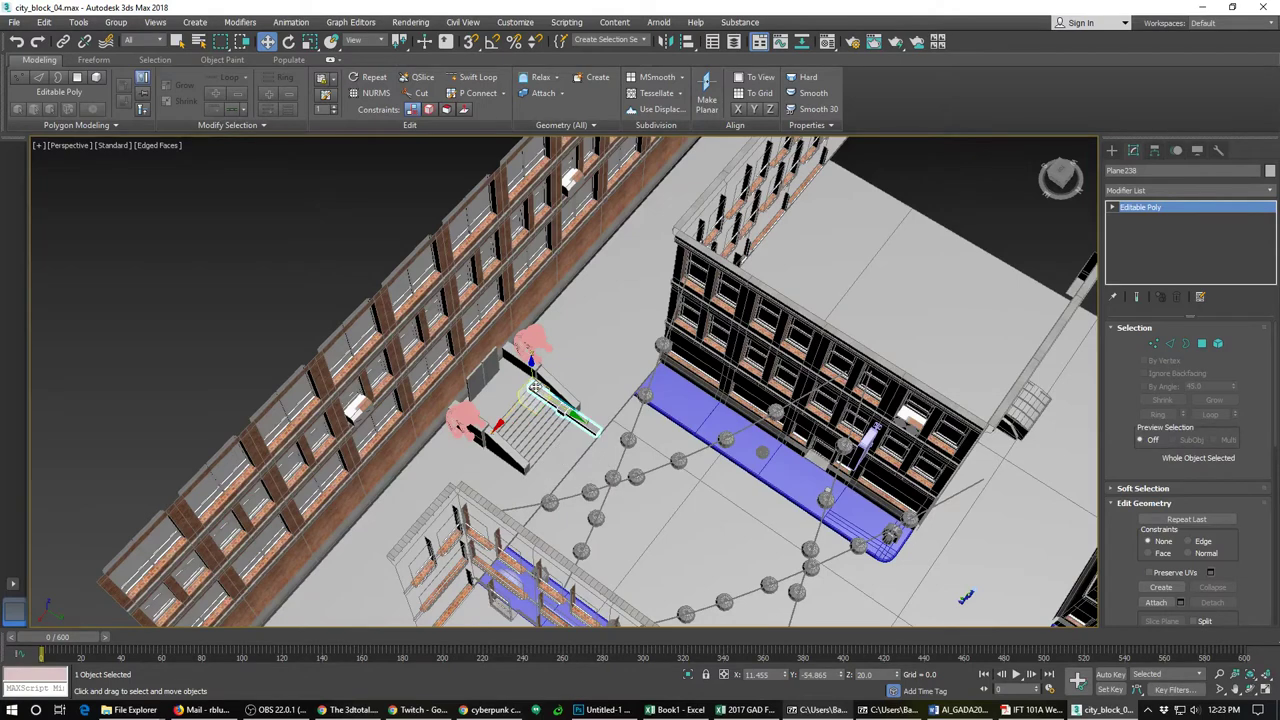
key("s")
left_click_drag(533, 390, 105, 577)
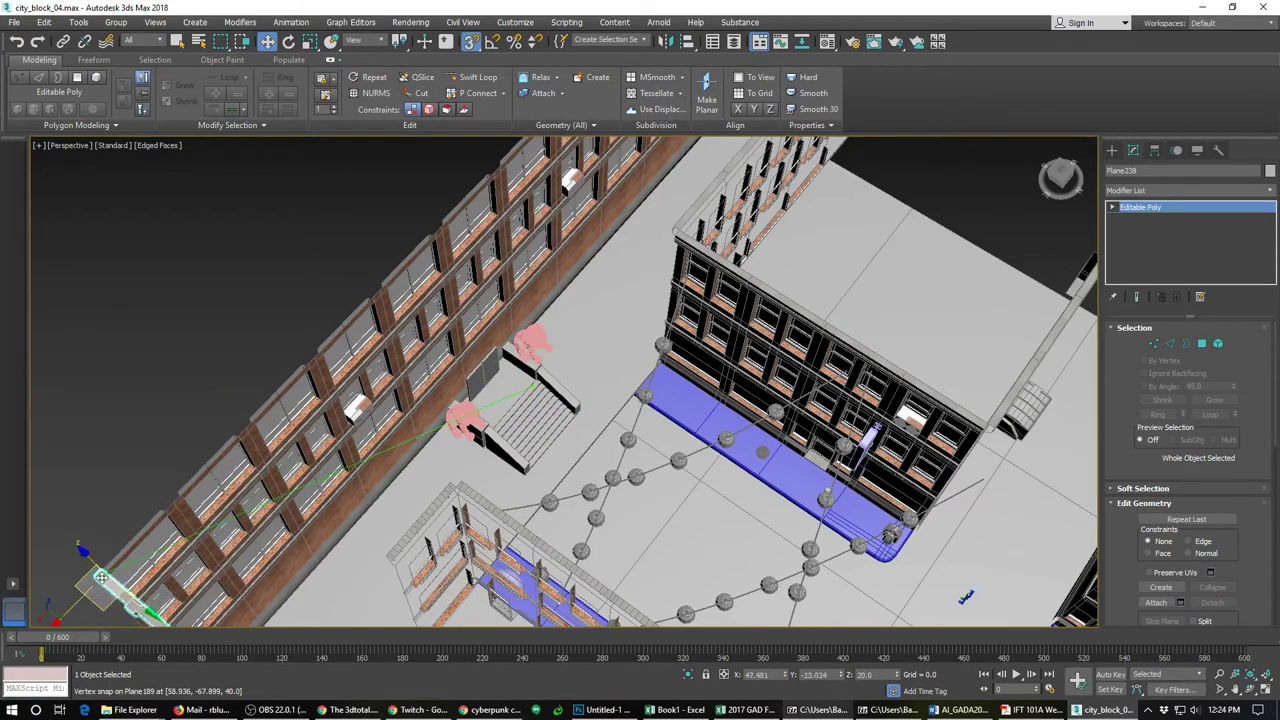
Step: Snap the cornice's end onto the outer top corner of the brick wall at X 60, Y -67.899, Z 40
middle_click_drag(150, 590, 474, 363, "alt")
scroll(480, 364, "up", 3)
middle_click_drag(278, 566, 363, 362)
scroll(363, 362, "up", 2)
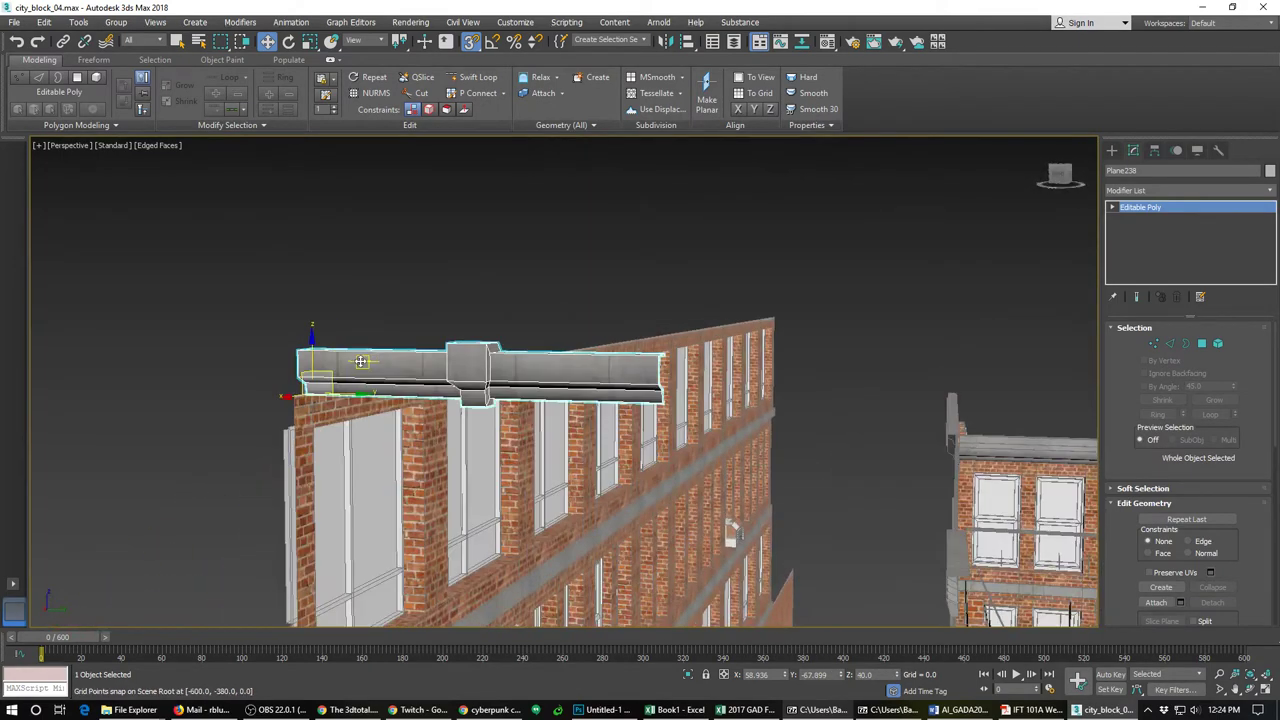
left_click_drag(308, 390, 600, 543)
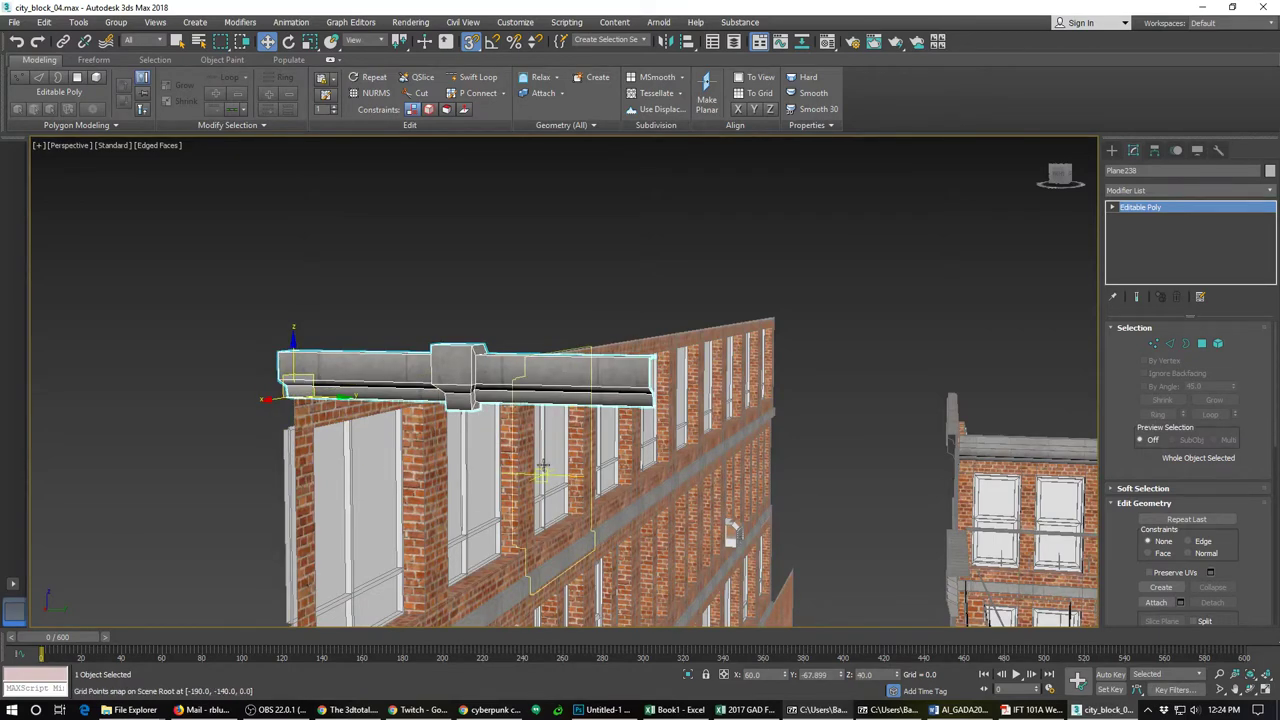
Step: Rotate the cornice by 90 degrees about Z so it runs along the top of the brick facade
key("e")
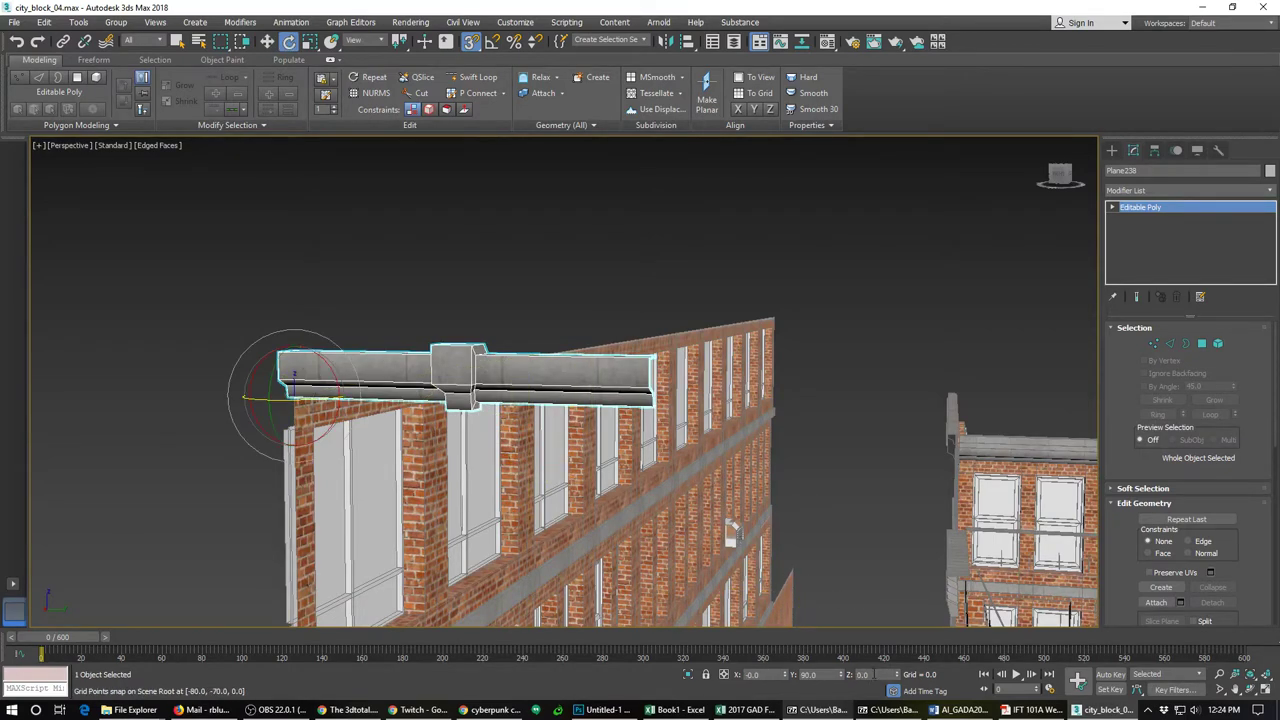
double_click(868, 674)
type("90")
key("Return")
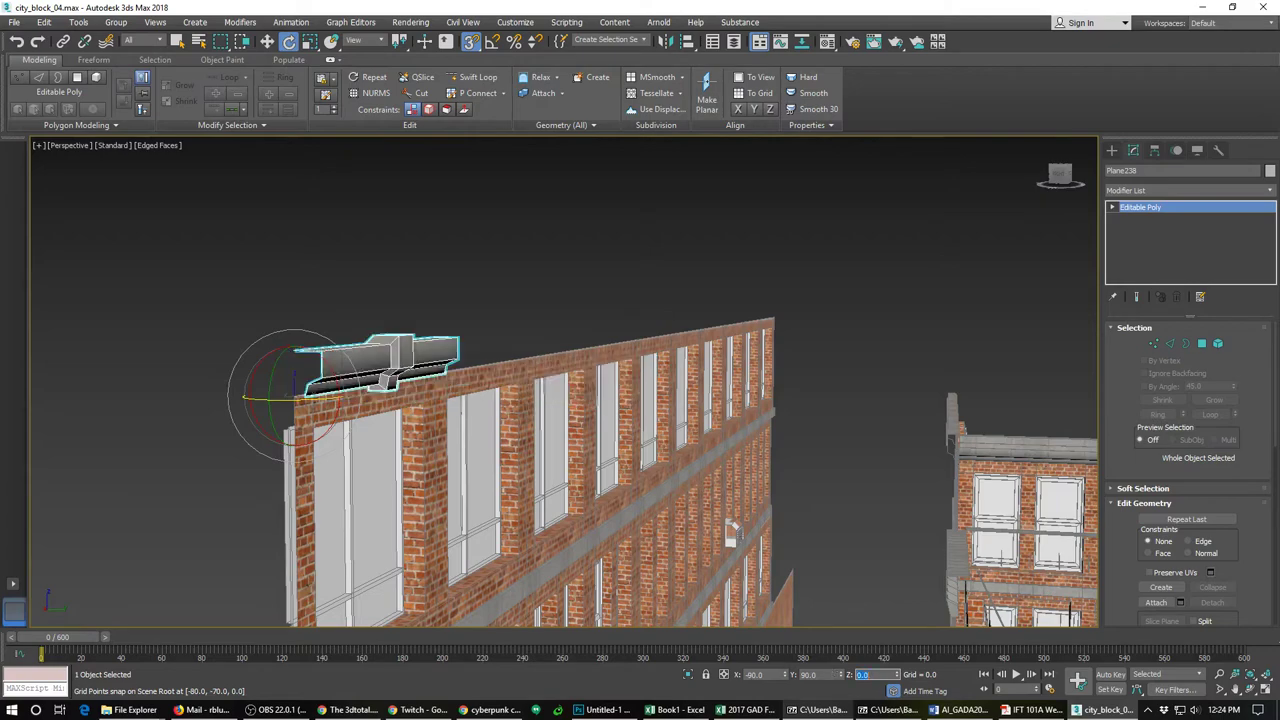
middle_click_drag(555, 455, 480, 428, "alt")
scroll(480, 427, "down", 8)
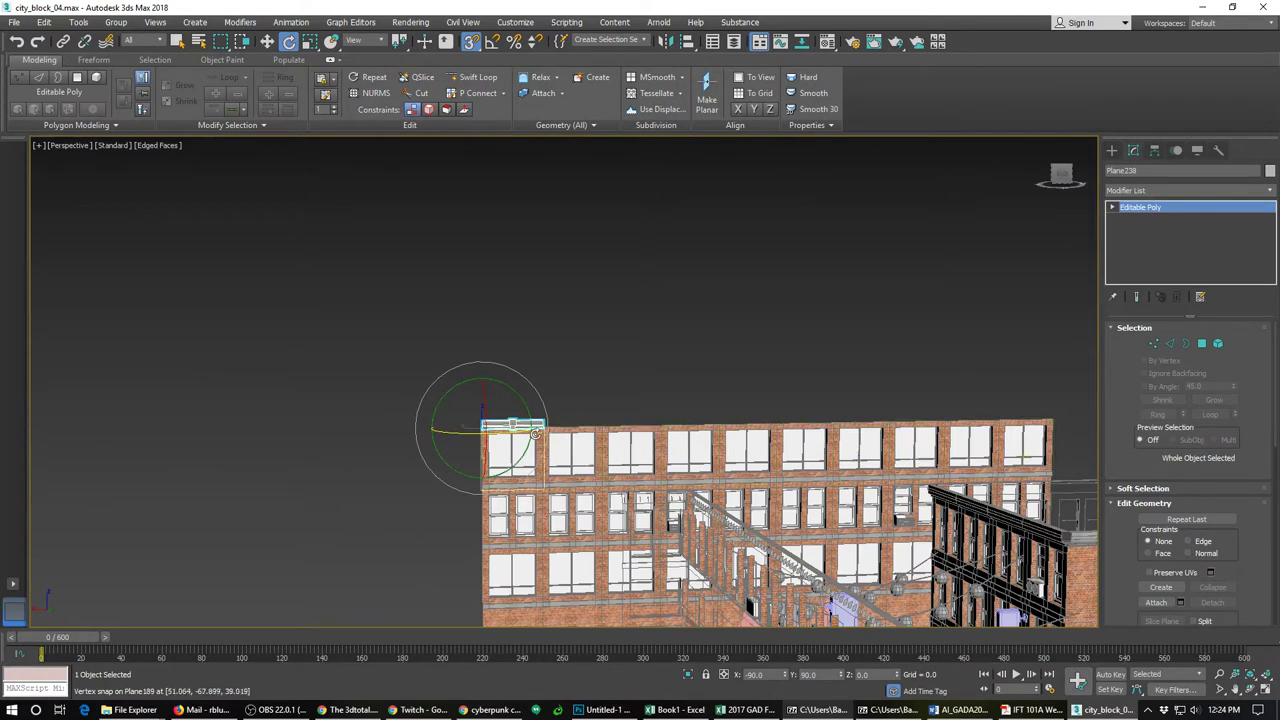
scroll(525, 432, "up", 5)
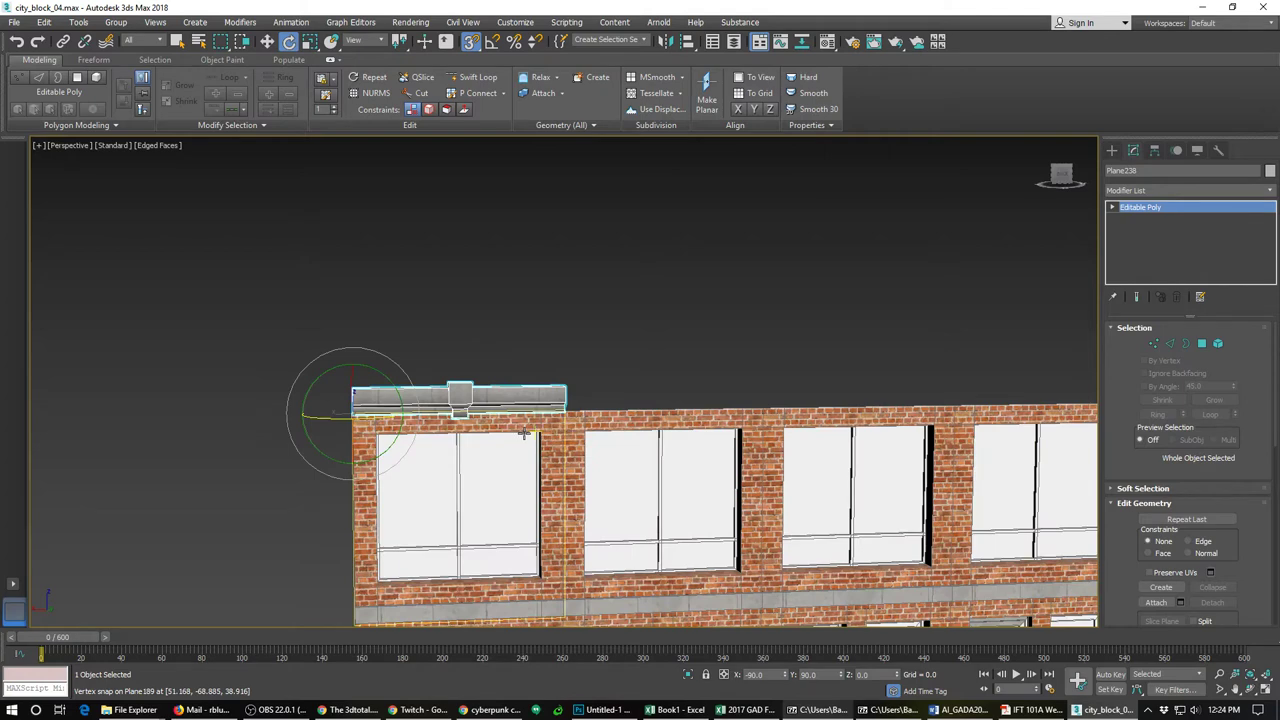
key("w")
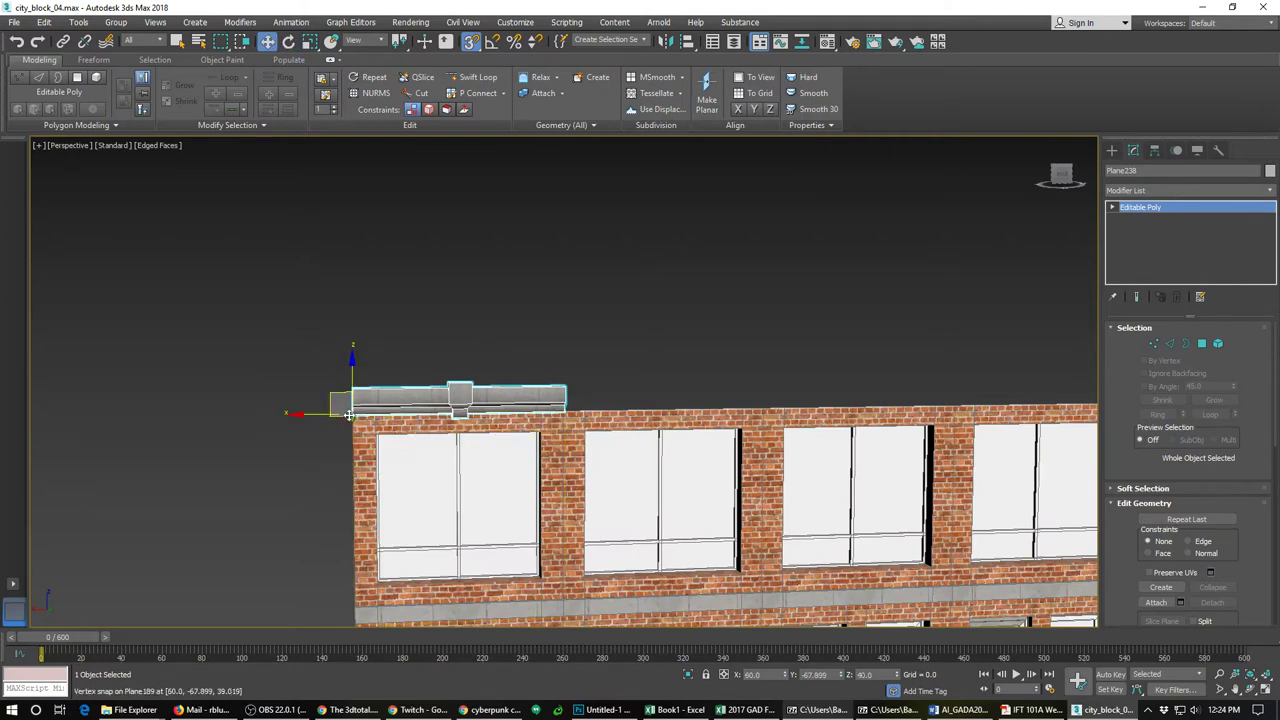
left_click_drag(350, 413, 571, 410)
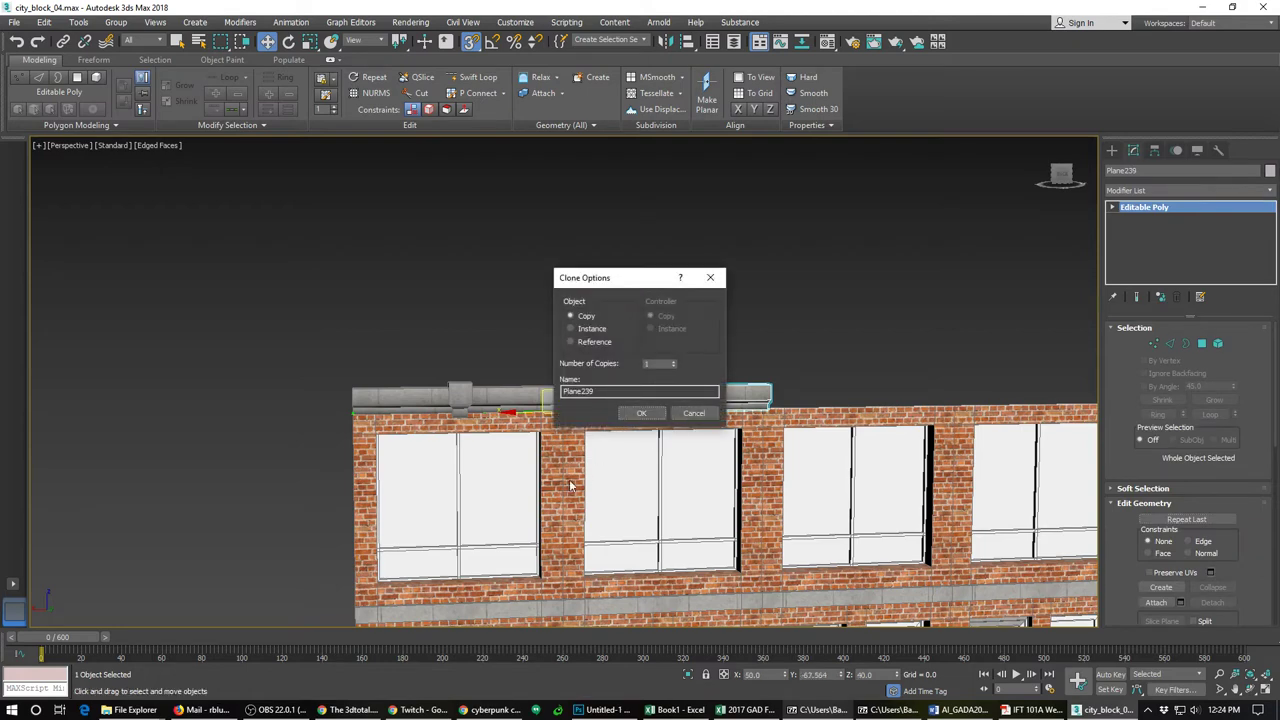
left_click(694, 413)
Step: Clone the cornice along the top of the brick facade as 9 copies, spaced by snapping to the cornice's far end
scroll(522, 424, "up", 5)
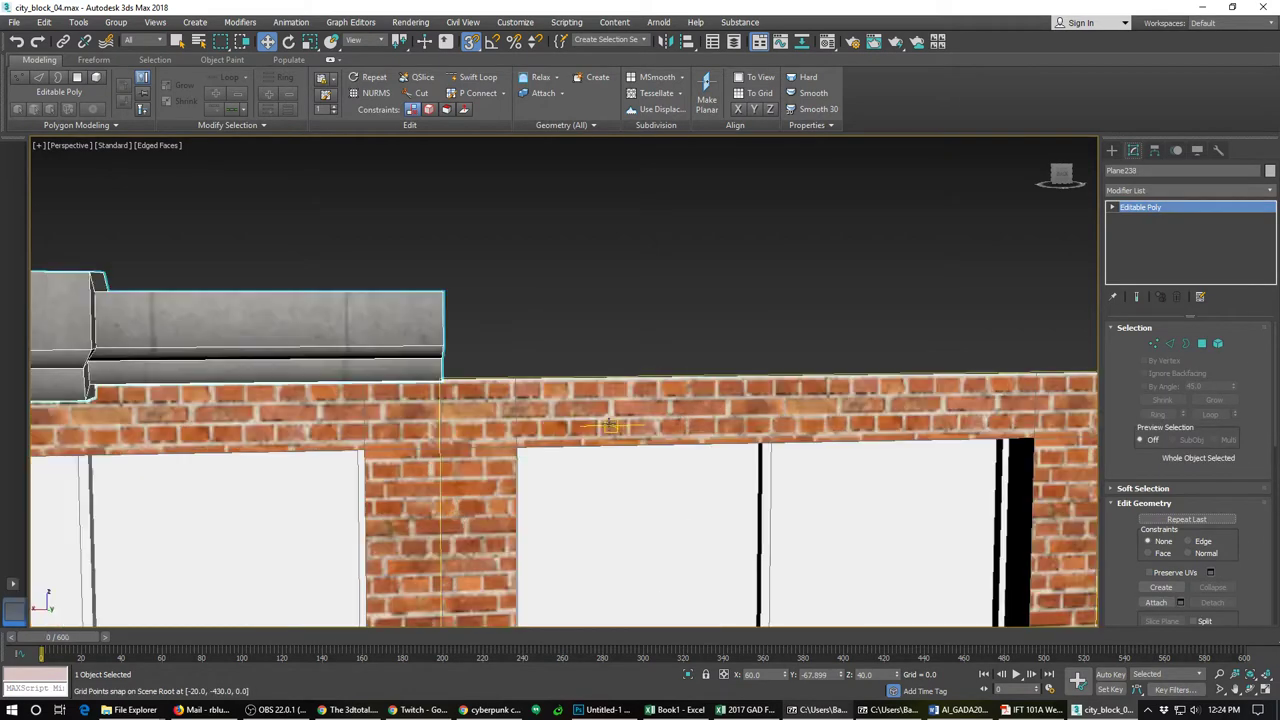
middle_click_drag(522, 424, 810, 397)
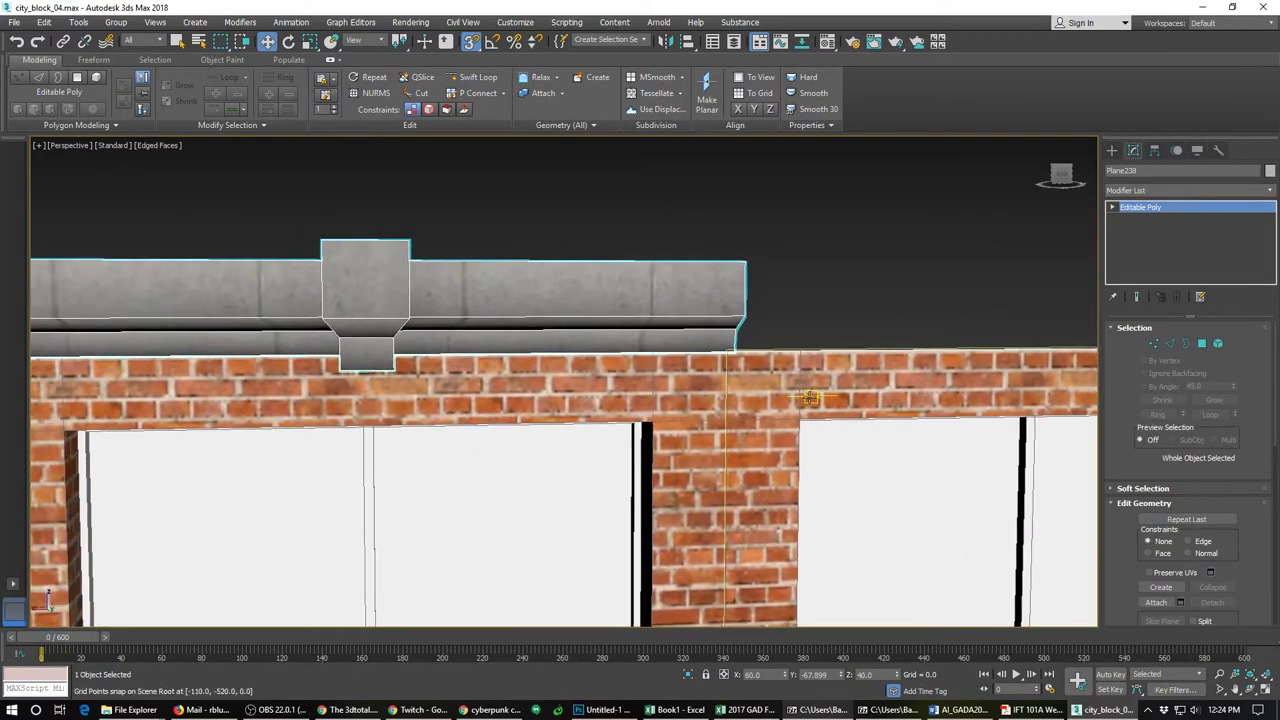
scroll(810, 397, "down", 2)
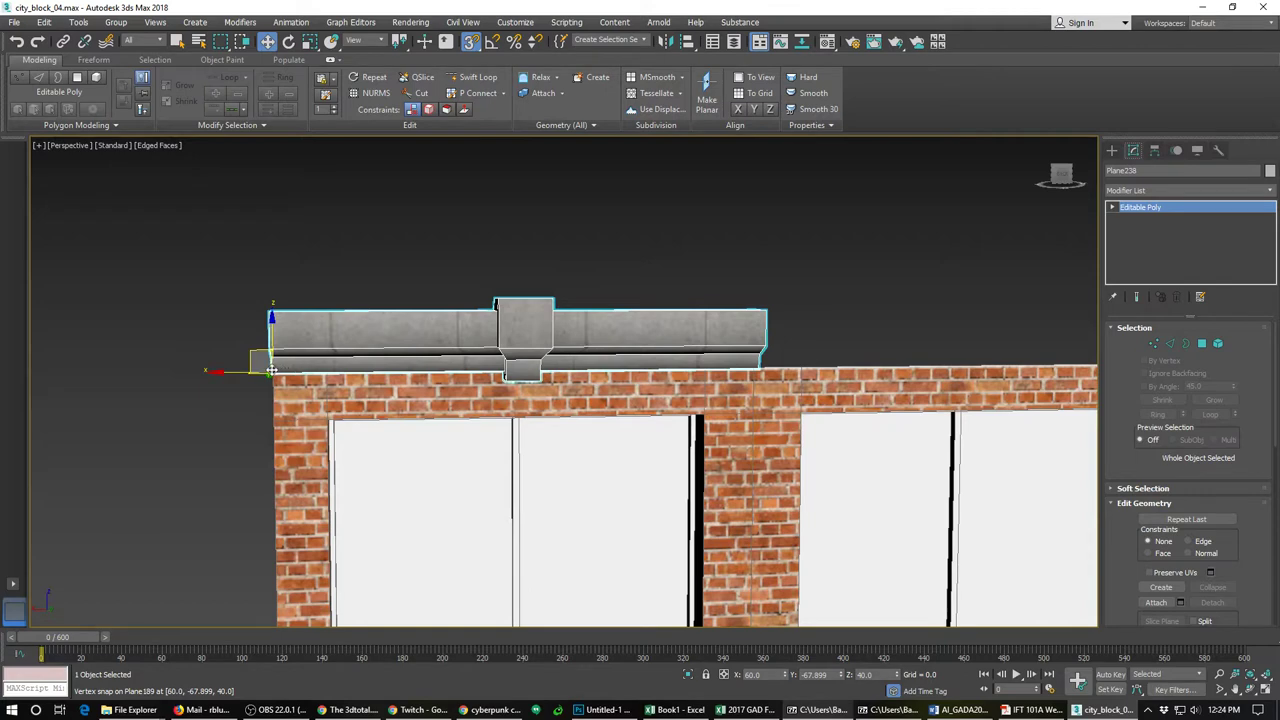
left_click_drag(271, 371, 755, 365)
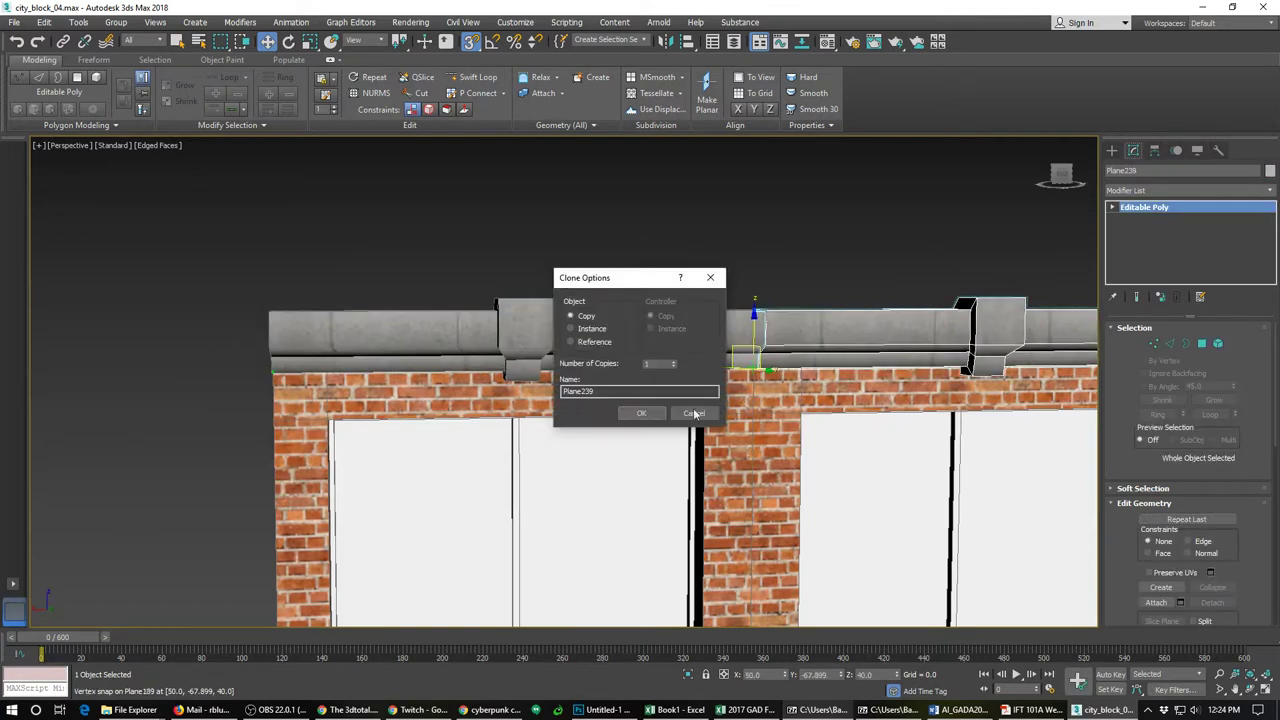
left_click_drag(660, 363, 630, 363)
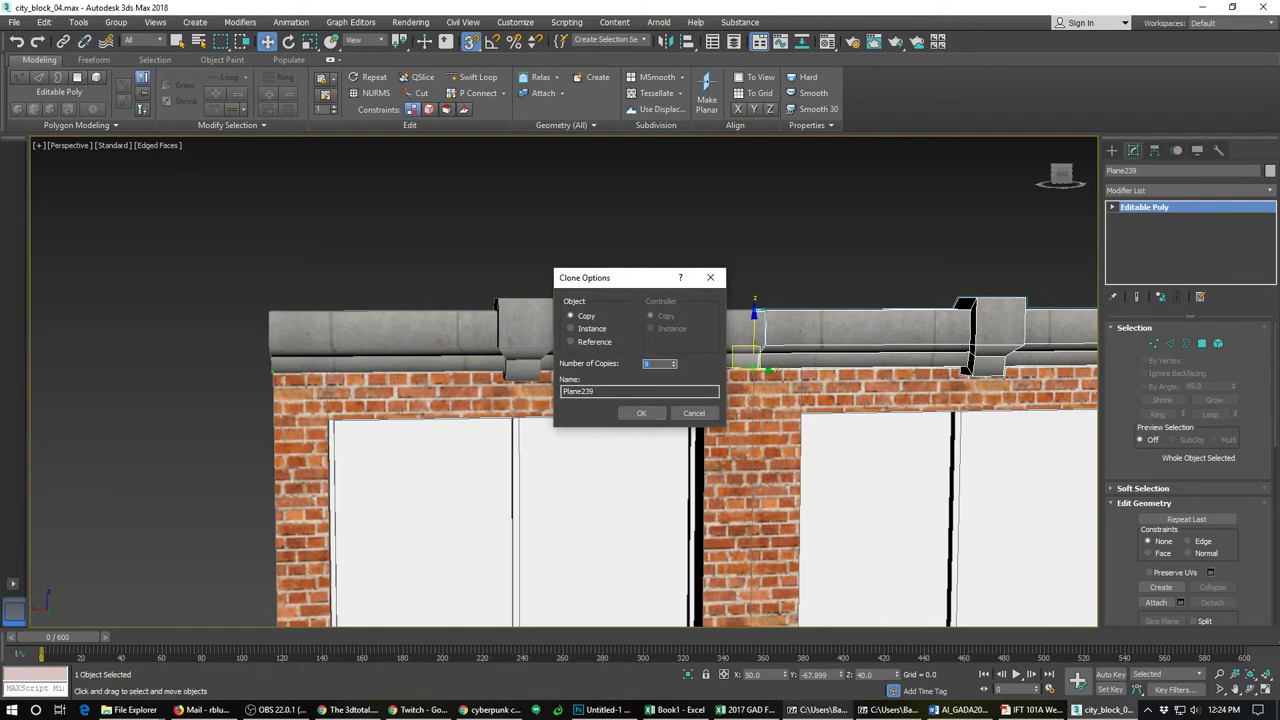
left_click(635, 414)
Step: Examine the repeated cornices along the long building's roofline and the city block as a whole
scroll(795, 360, "down", 3)
mouse_move(795, 360)
middle_mouse_down()
mouse_move(654, 451)
mouse_move(720, 463)
middle_mouse_up()
scroll(704, 452, "down", 4)
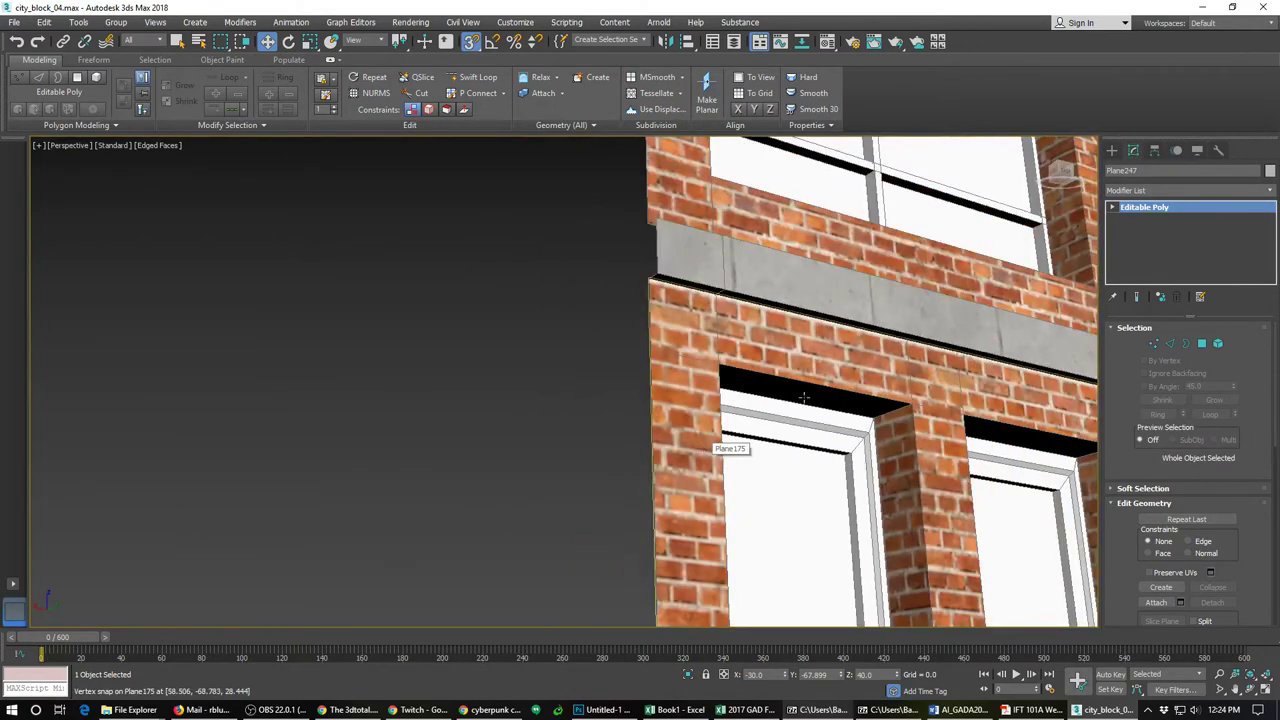
scroll(804, 398, "down", 4)
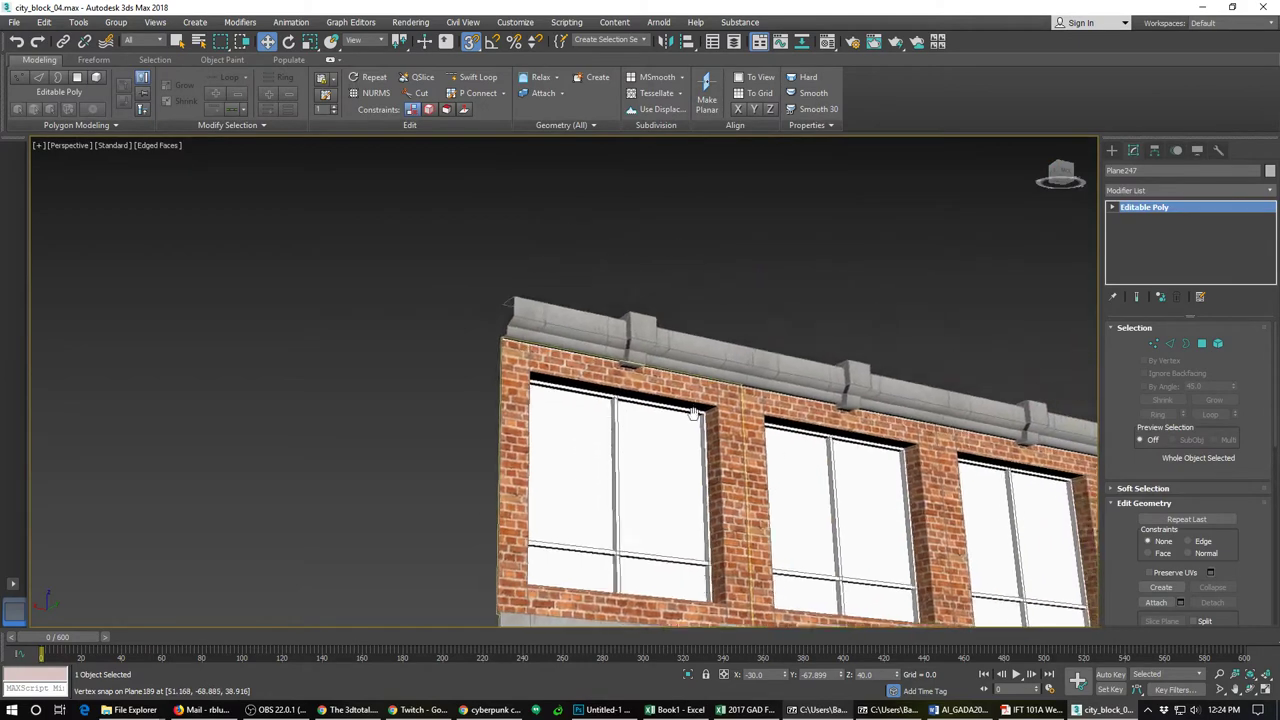
scroll(693, 413, "up", 4)
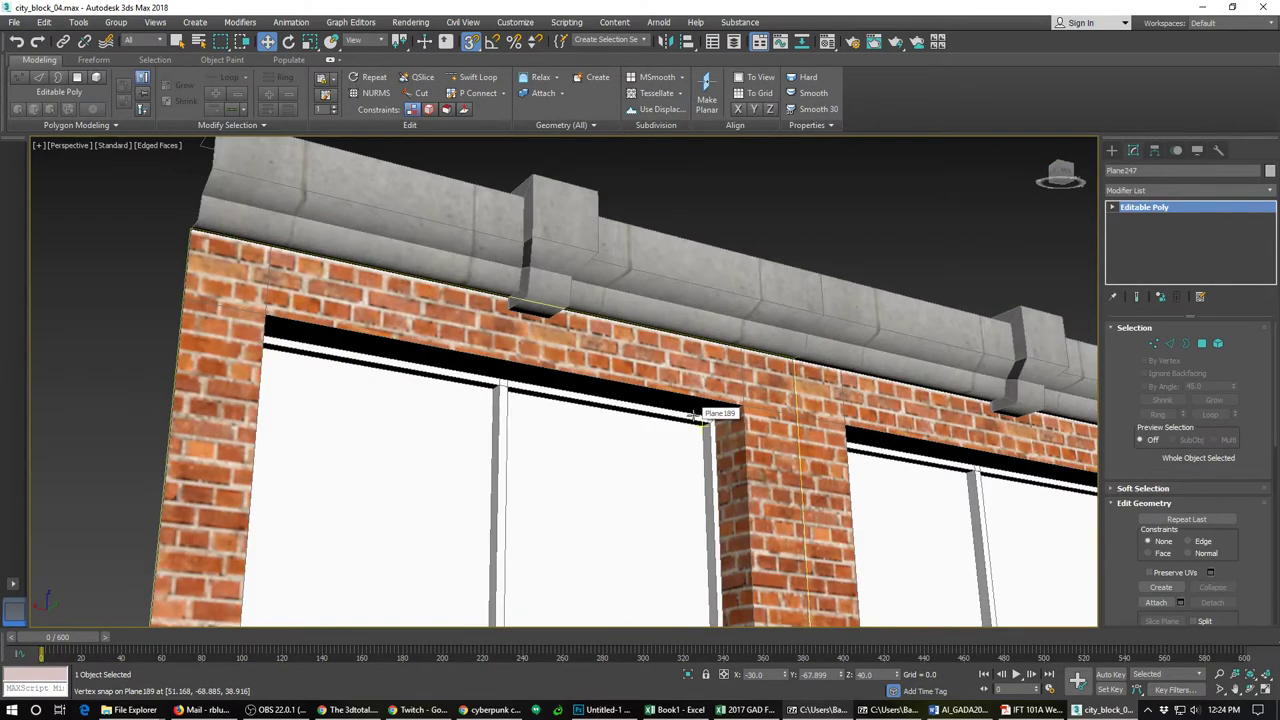
scroll(693, 413, "down", 8)
middle_click_drag(920, 466, 603, 279)
mouse_move(728, 432)
middle_mouse_down("alt")
mouse_move(657, 420)
mouse_move(710, 450)
middle_mouse_up("alt")
scroll(632, 380, "up", 3)
middle_click_drag(632, 380, 608, 389, "alt")
scroll(630, 360, "down", 5)
middle_click_drag(728, 459, 740, 465, "alt")
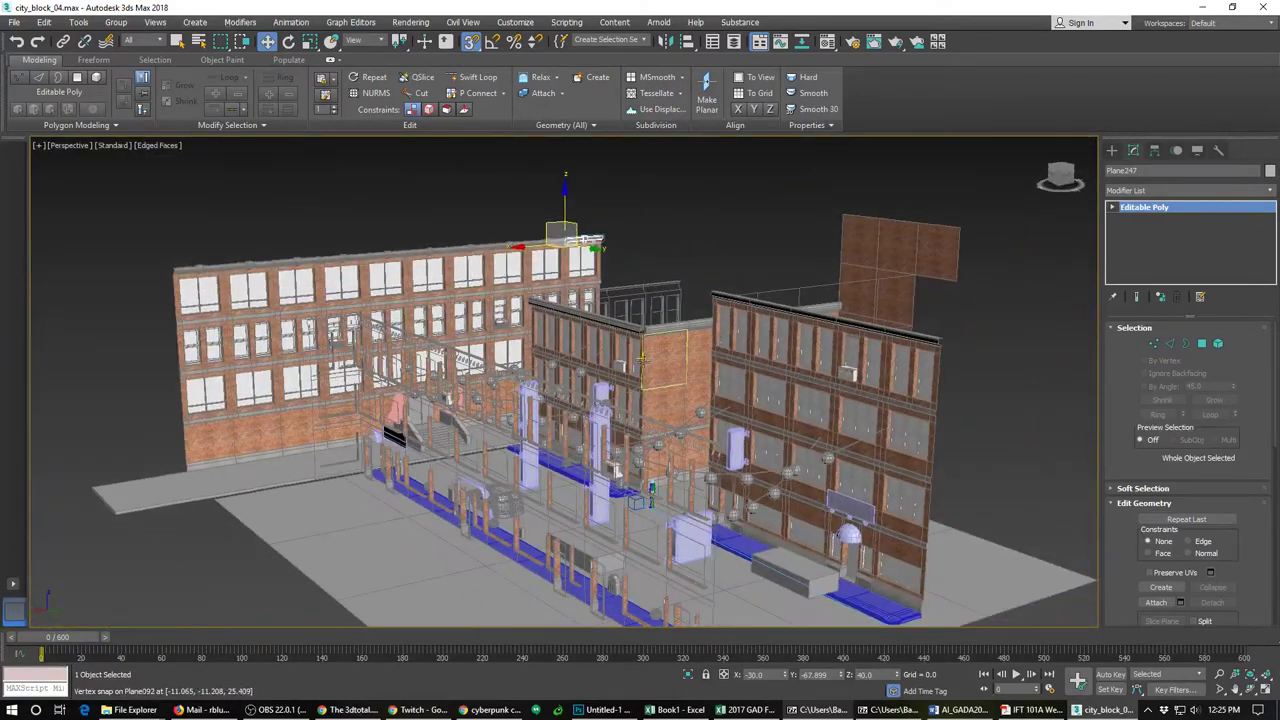
scroll(643, 360, "up", 3)
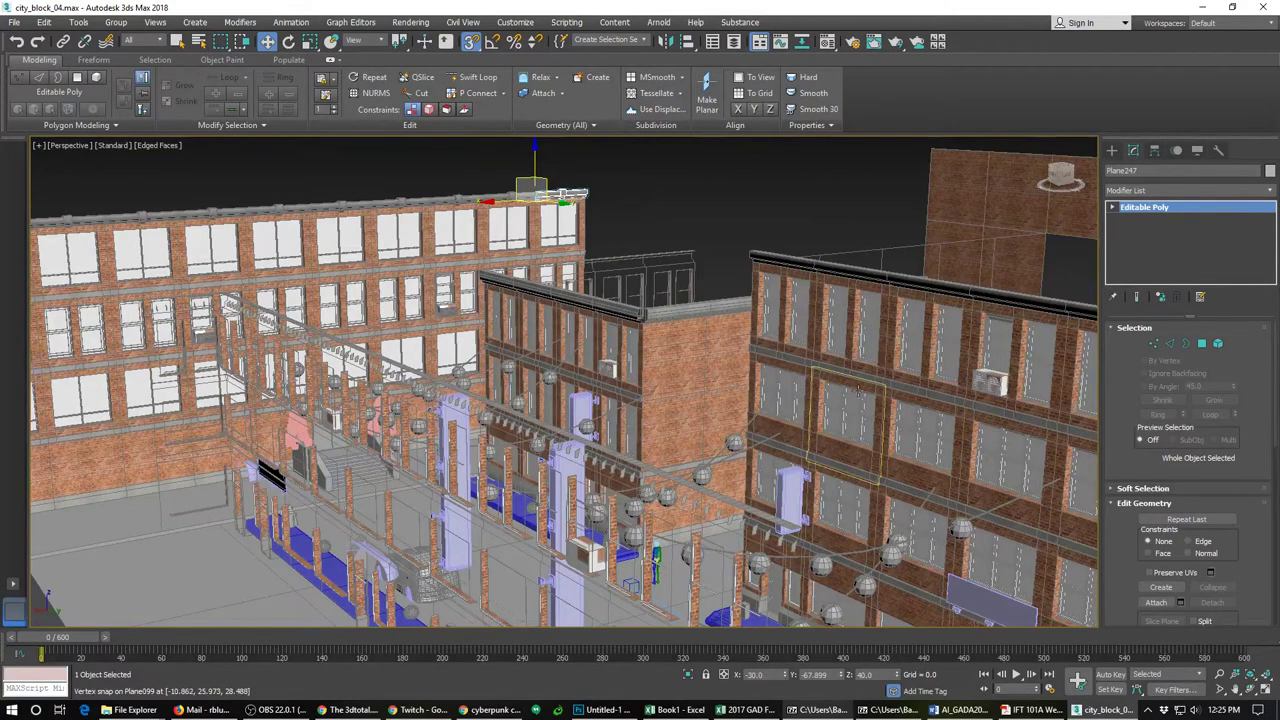
middle_click_drag(862, 390, 652, 386, "alt")
scroll(652, 386, "down", 3)
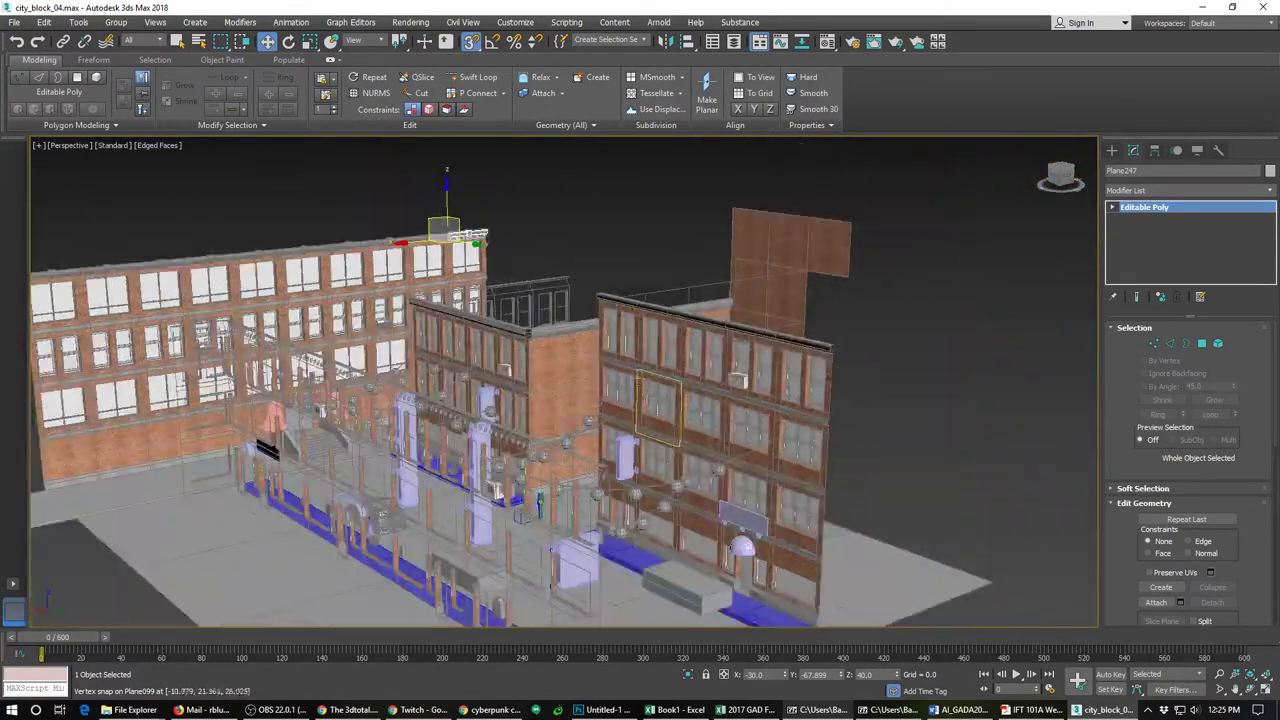
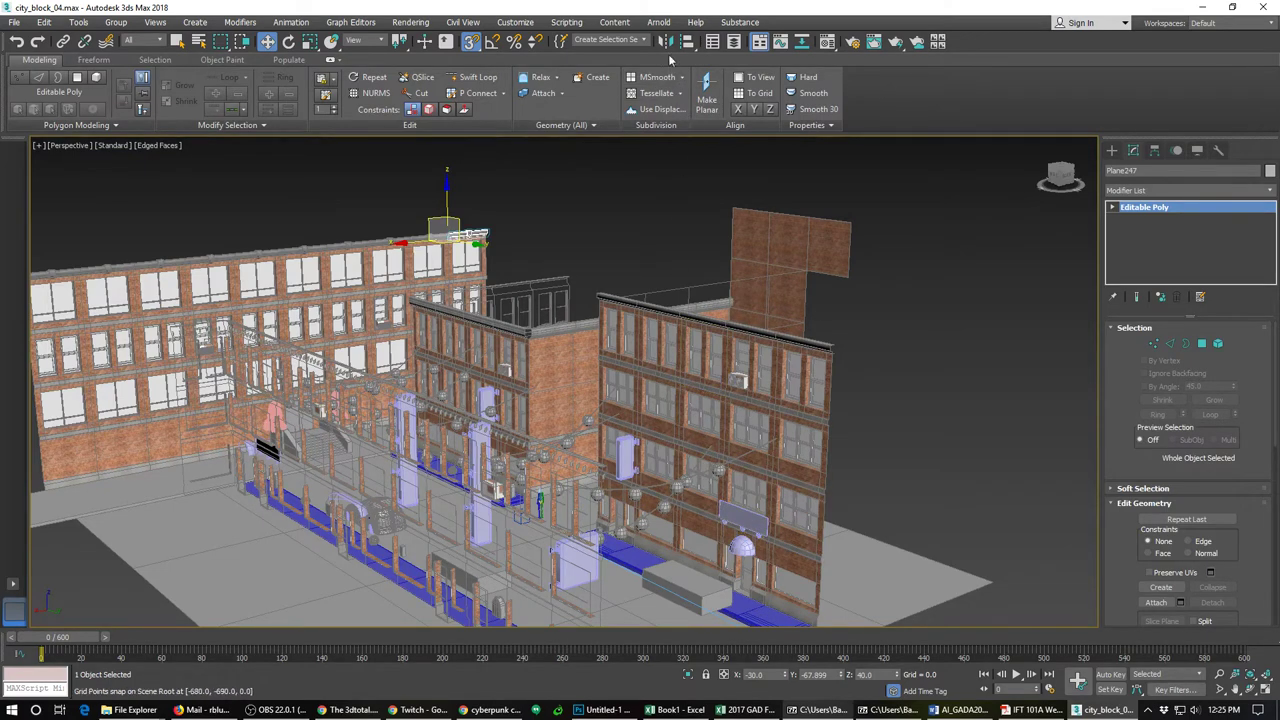
Step: Open the Scene Explorer to browse the scene's objects, and place the Layer Explorer beside it
left_click(712, 43)
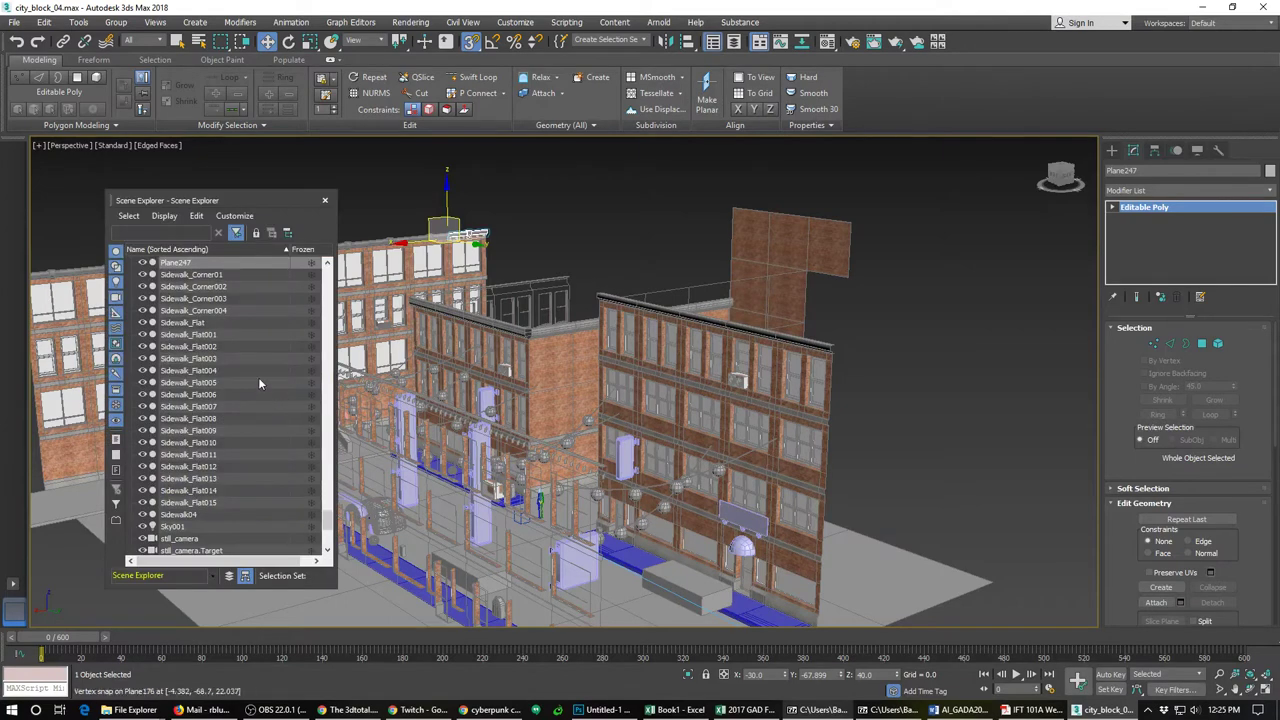
scroll(220, 390, "up", 20)
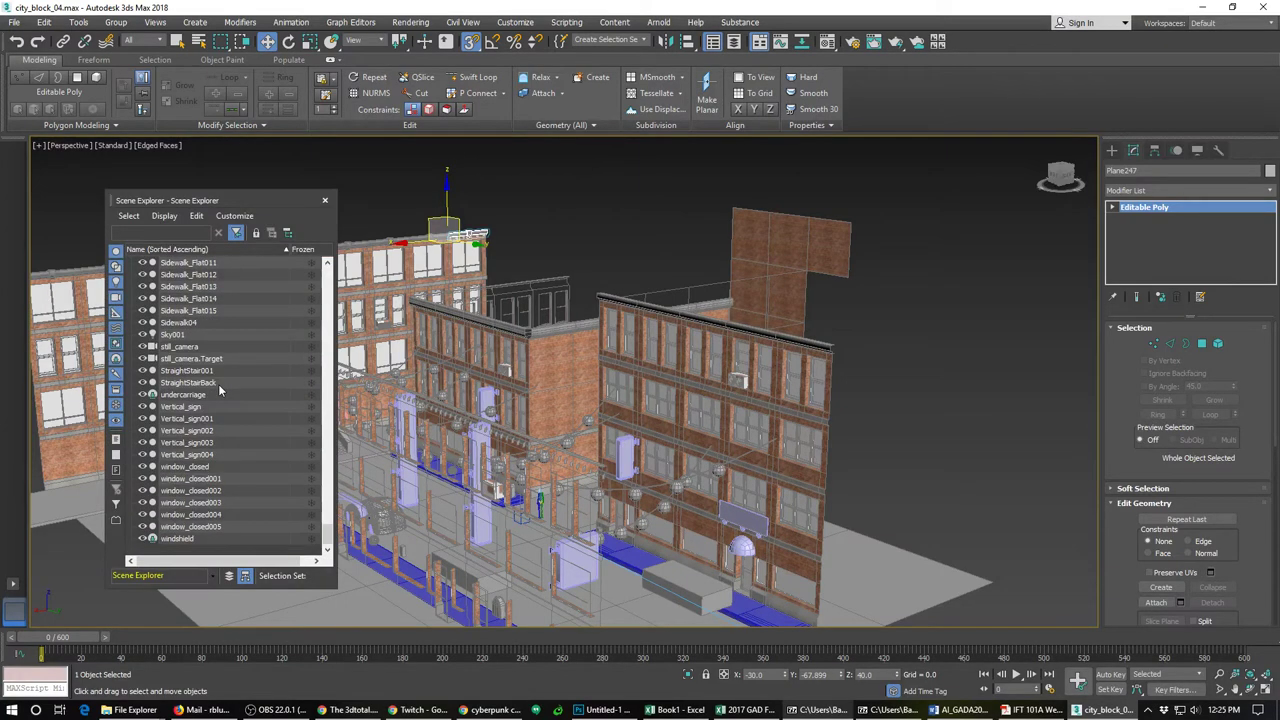
scroll(219, 388, "up", 20)
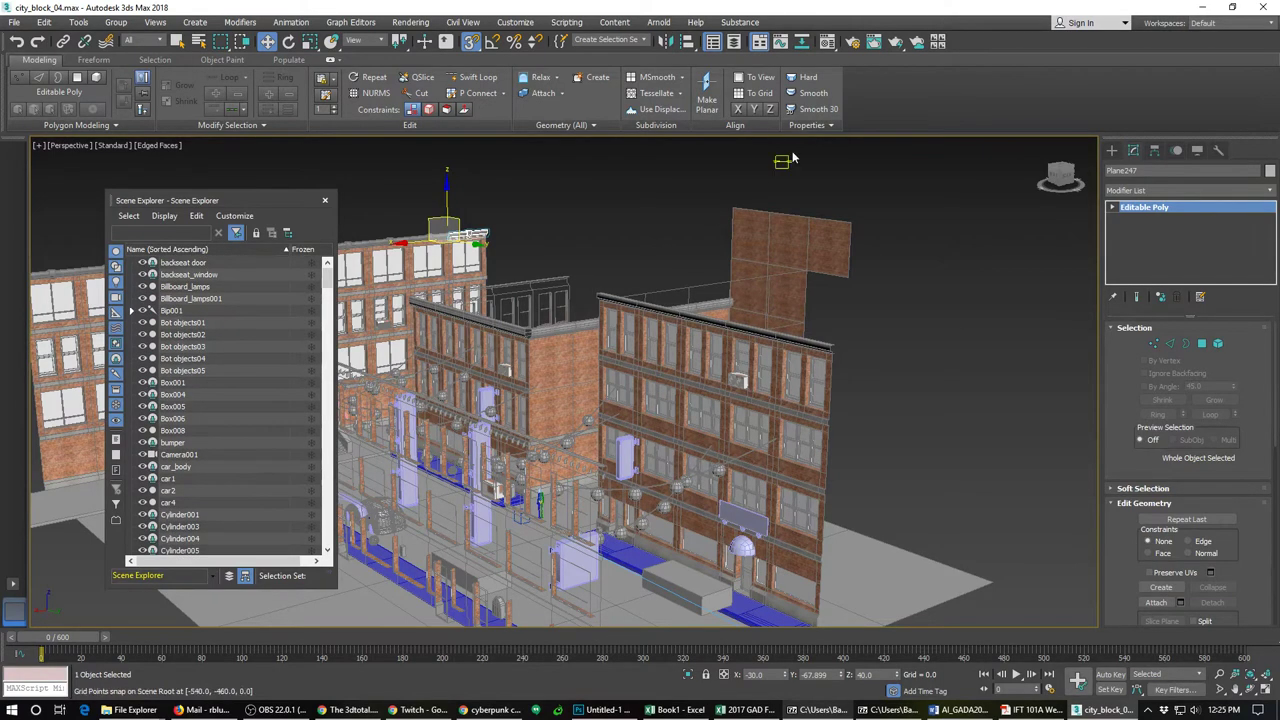
left_click(736, 42)
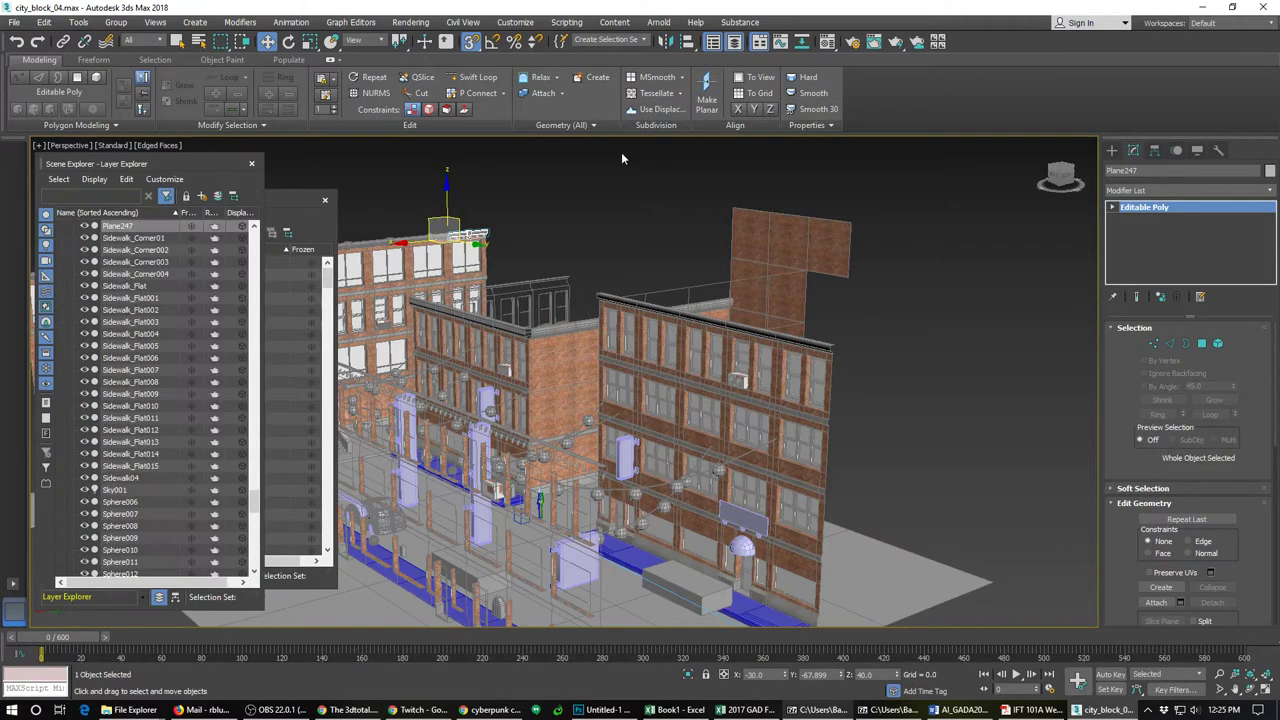
left_click_drag(142, 160, 528, 185)
Step: Select the sidewalk pieces from Sidewalk_Corner01 through Sidewalk_Flat015 and put them on a new layer
left_click(496, 305)
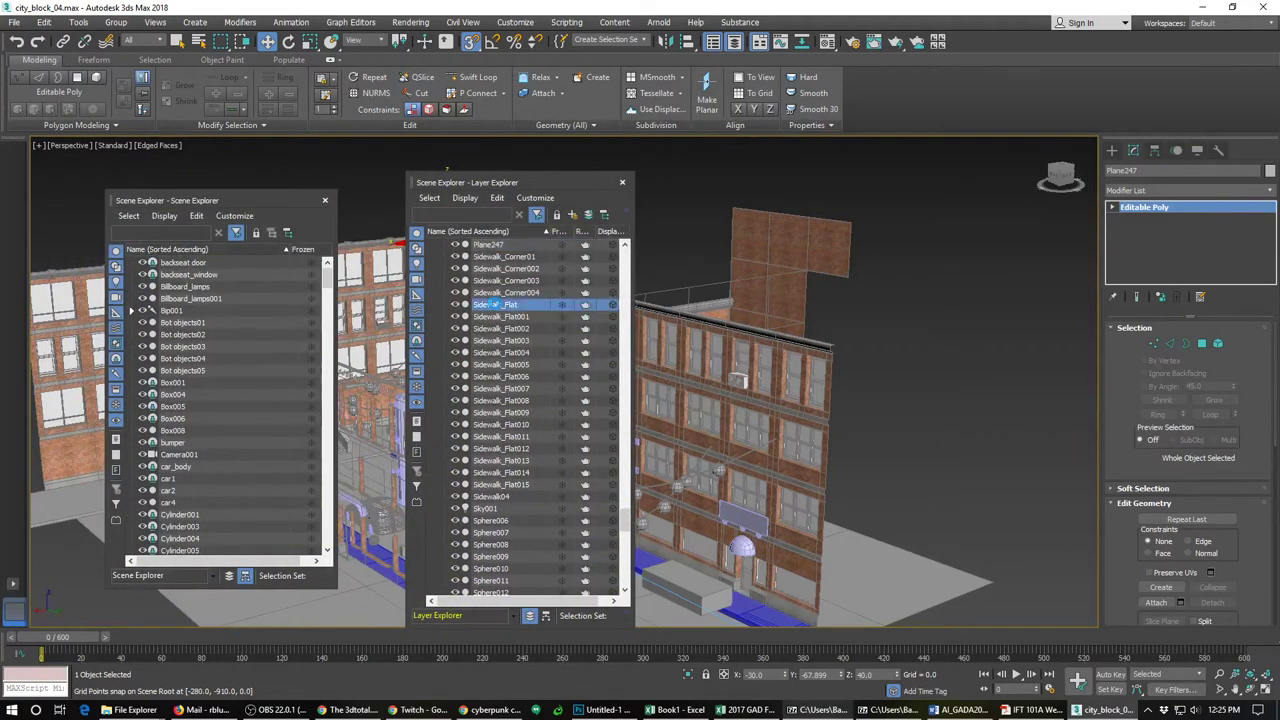
left_click(502, 257)
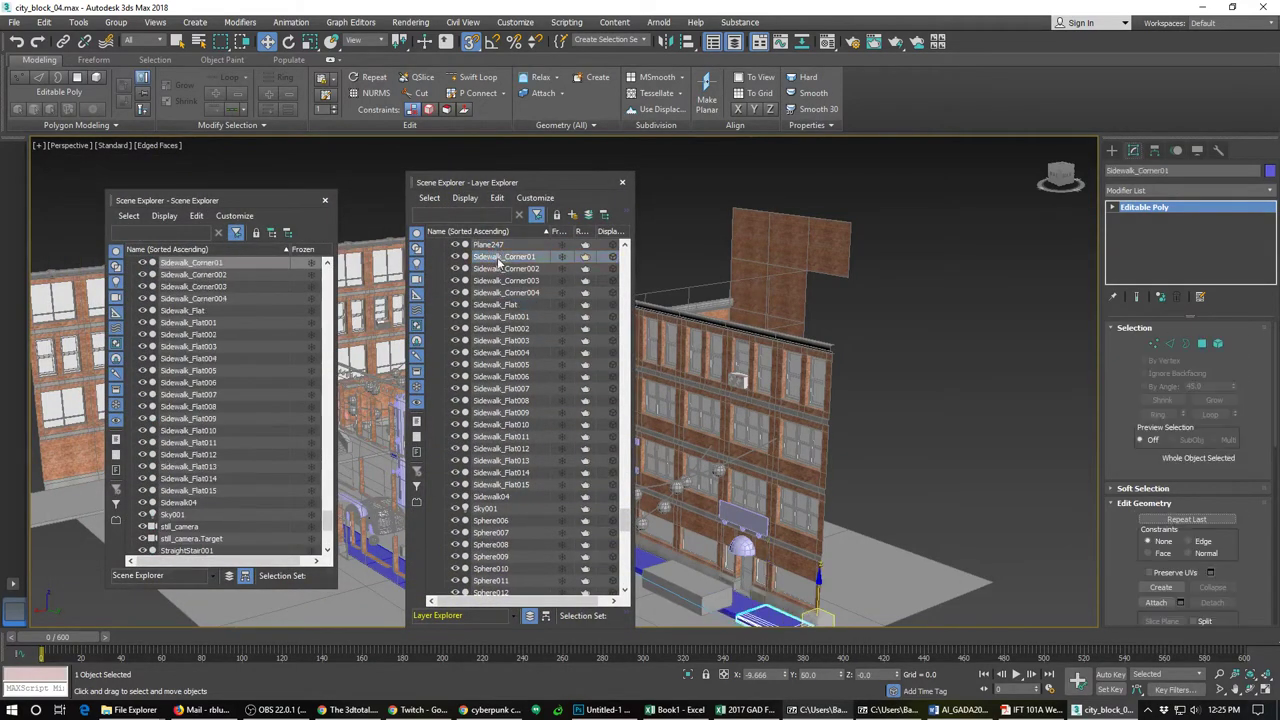
left_click(499, 485, "shift")
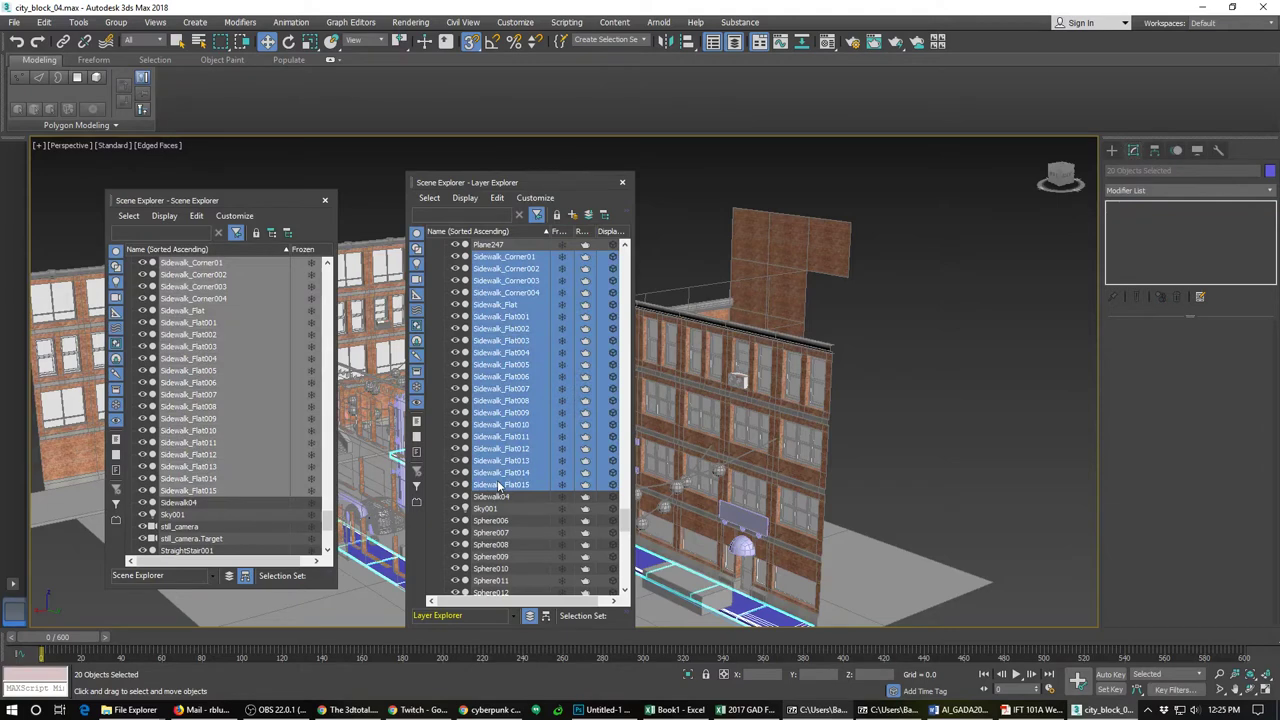
left_click(573, 216)
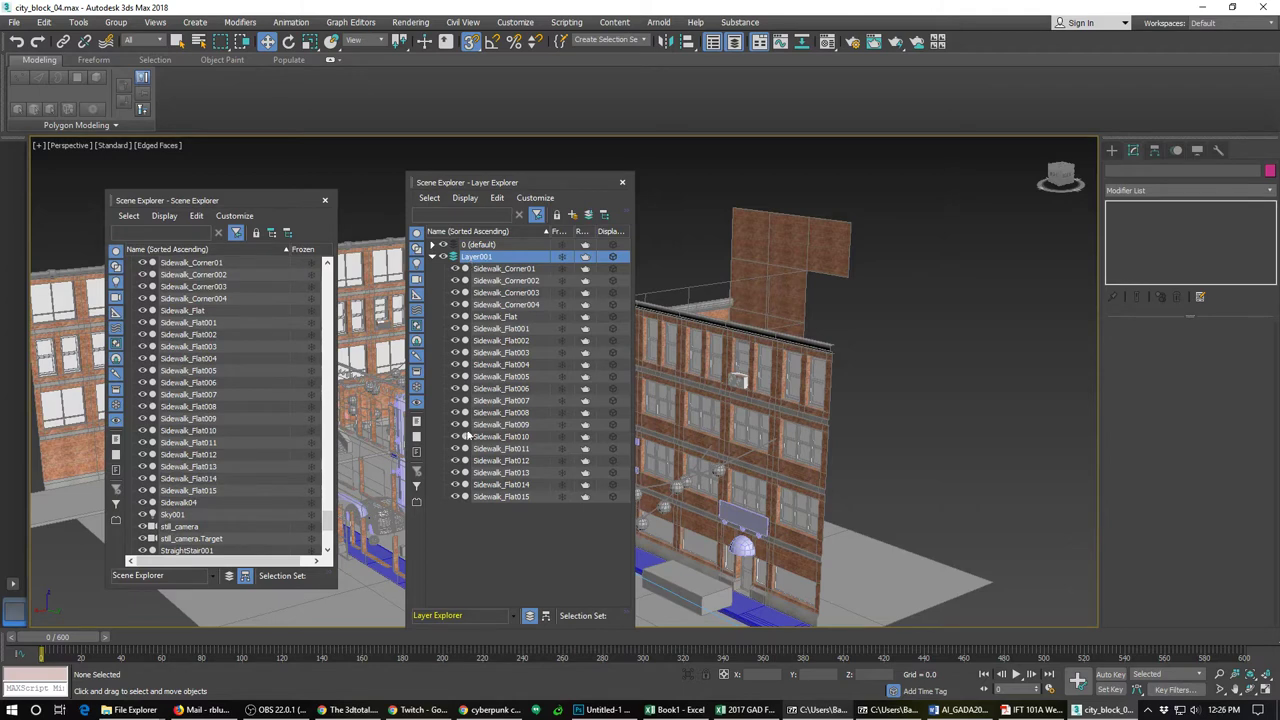
Step: Collapse the new layer and rename it Sidewalks
left_click(433, 257)
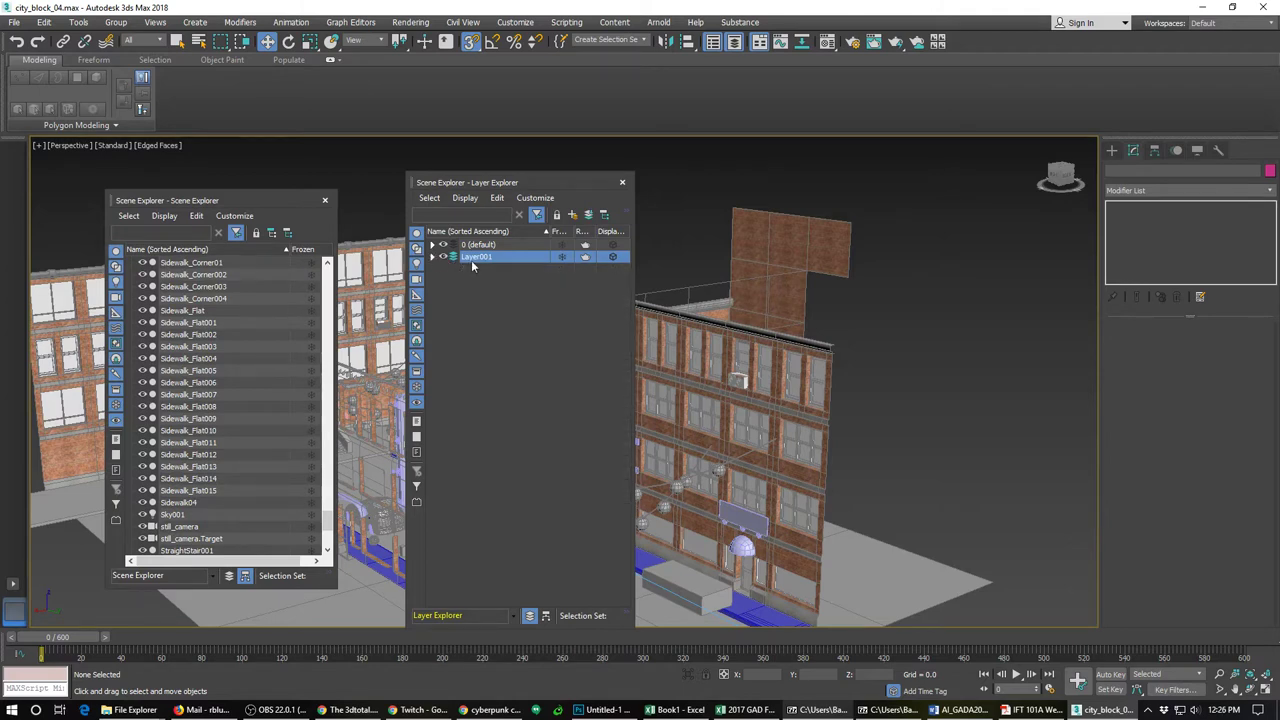
right_click(476, 257)
right_click(463, 257)
left_click(490, 307)
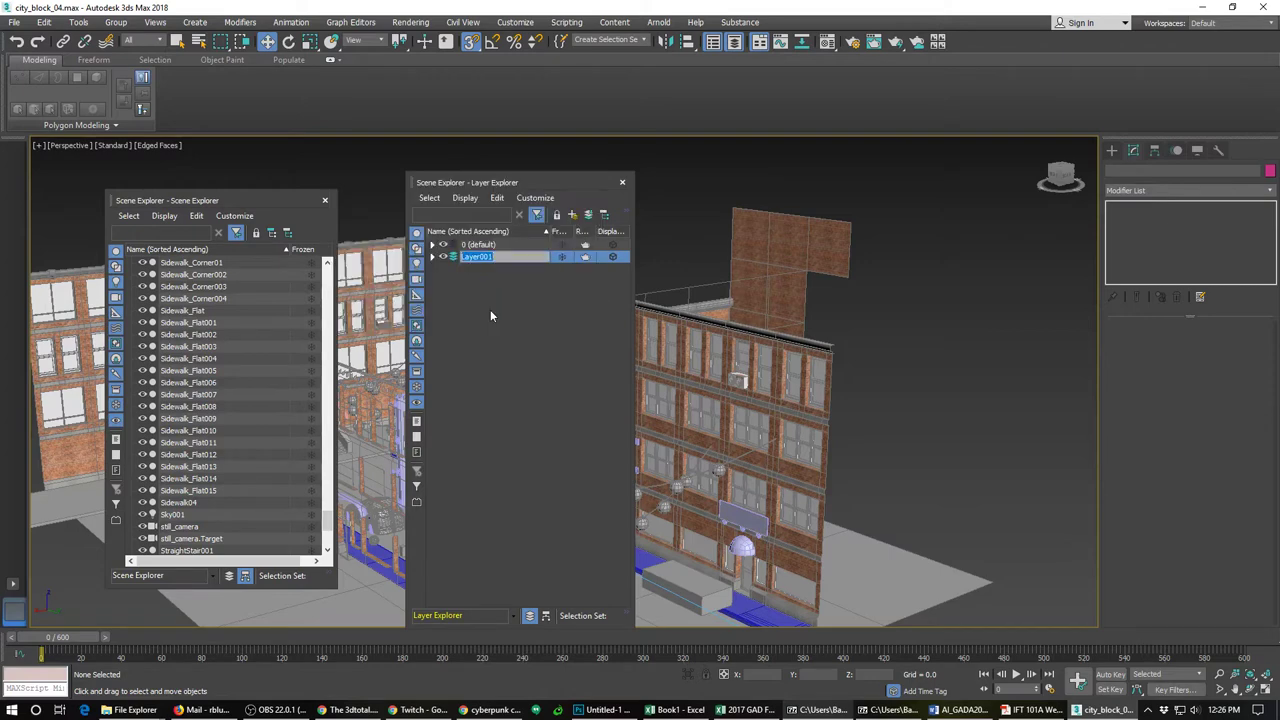
type("Sidewalks")
key("Return")
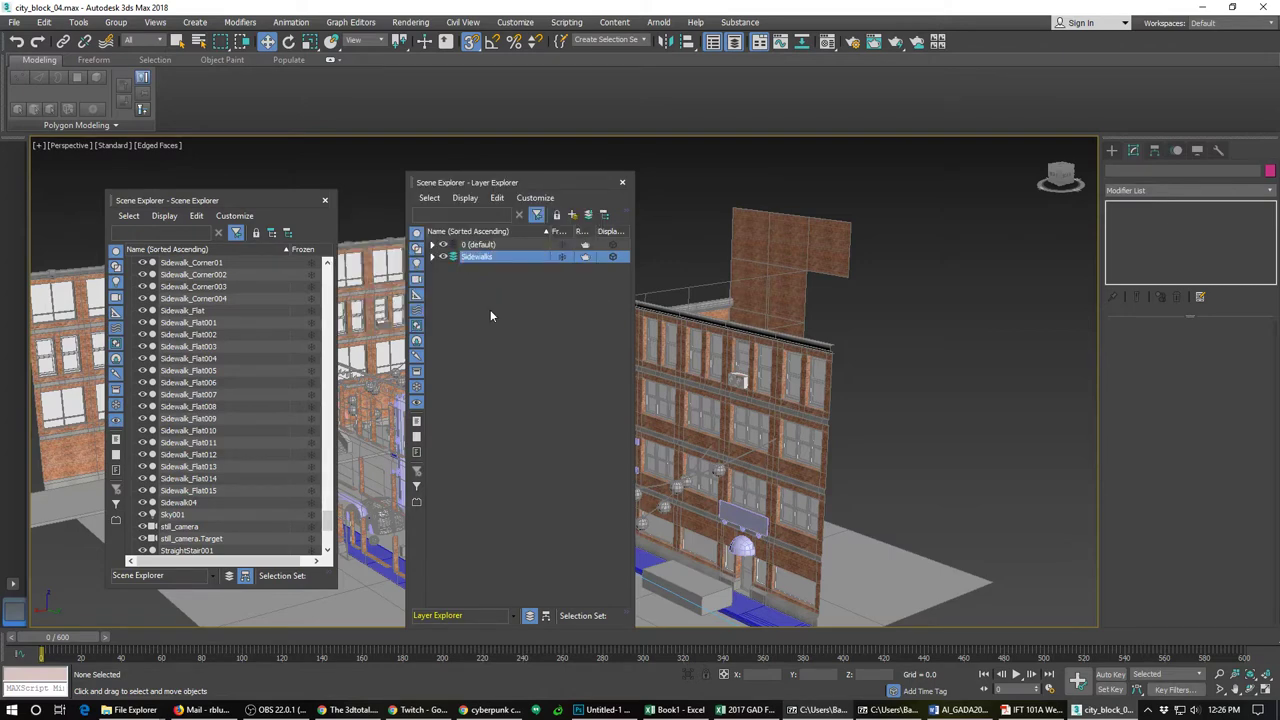
Step: Toggle the Sidewalks layer's visibility off and on, and freeze the layer
left_click(443, 257)
left_click(443, 257)
left_click(562, 257)
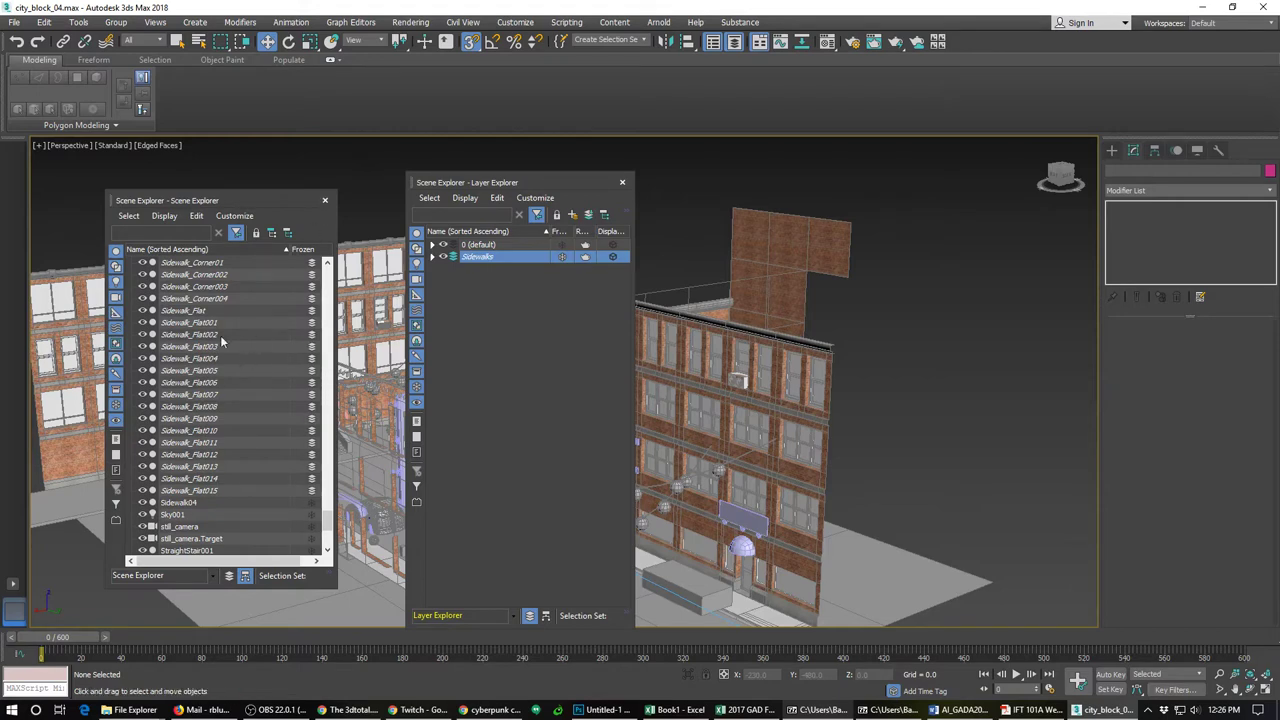
Step: Look through the scene's object list and close both the Scene Explorer and the Layer Explorer
scroll(195, 445, "up", 15)
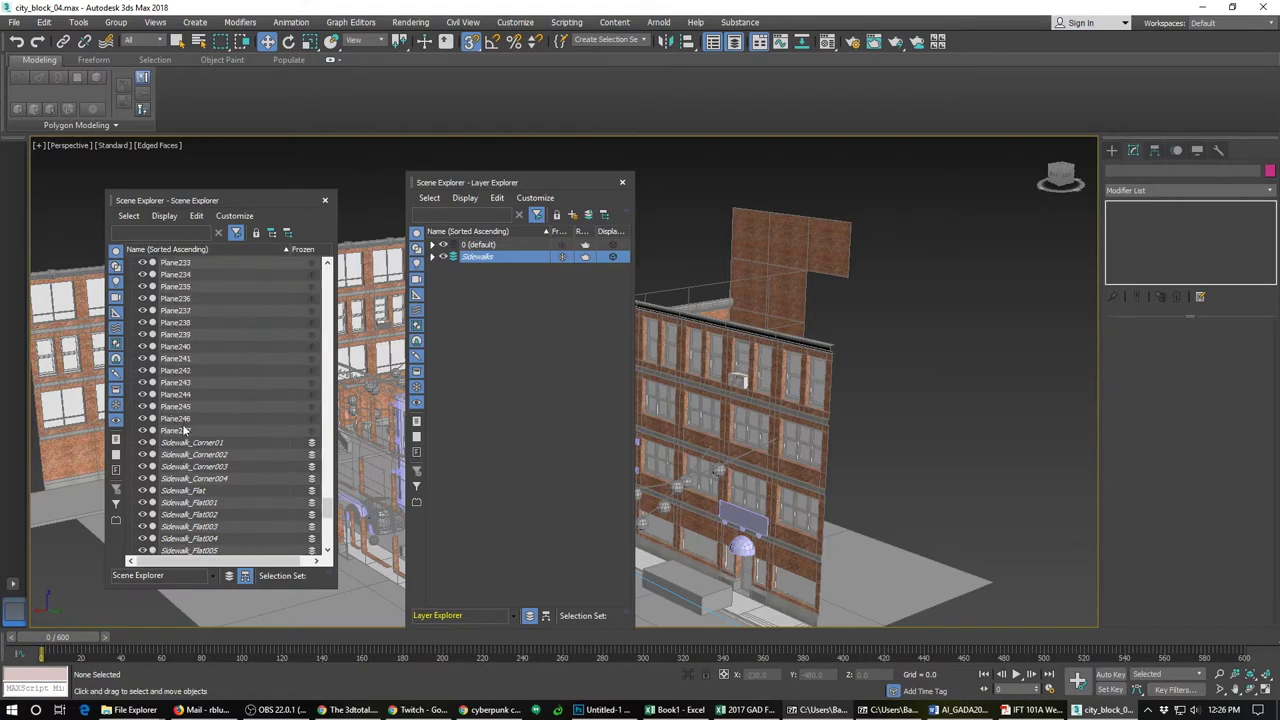
scroll(184, 430, "up", 15)
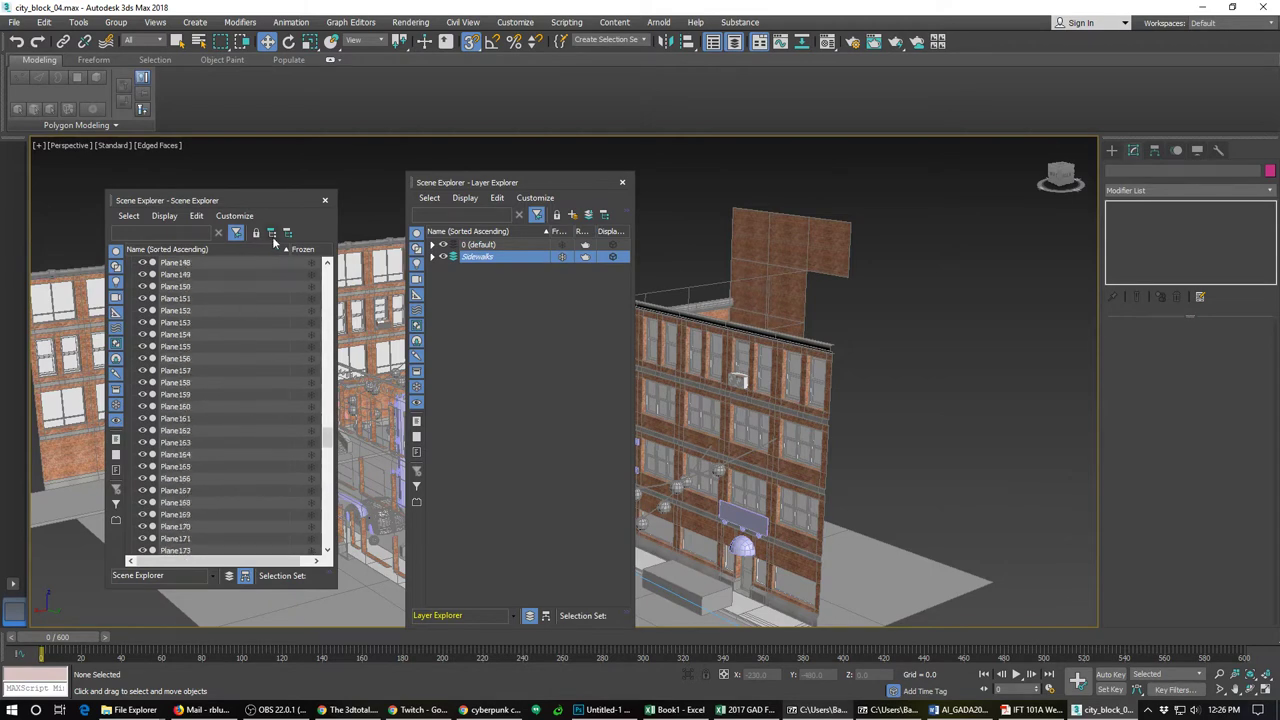
left_click(325, 202)
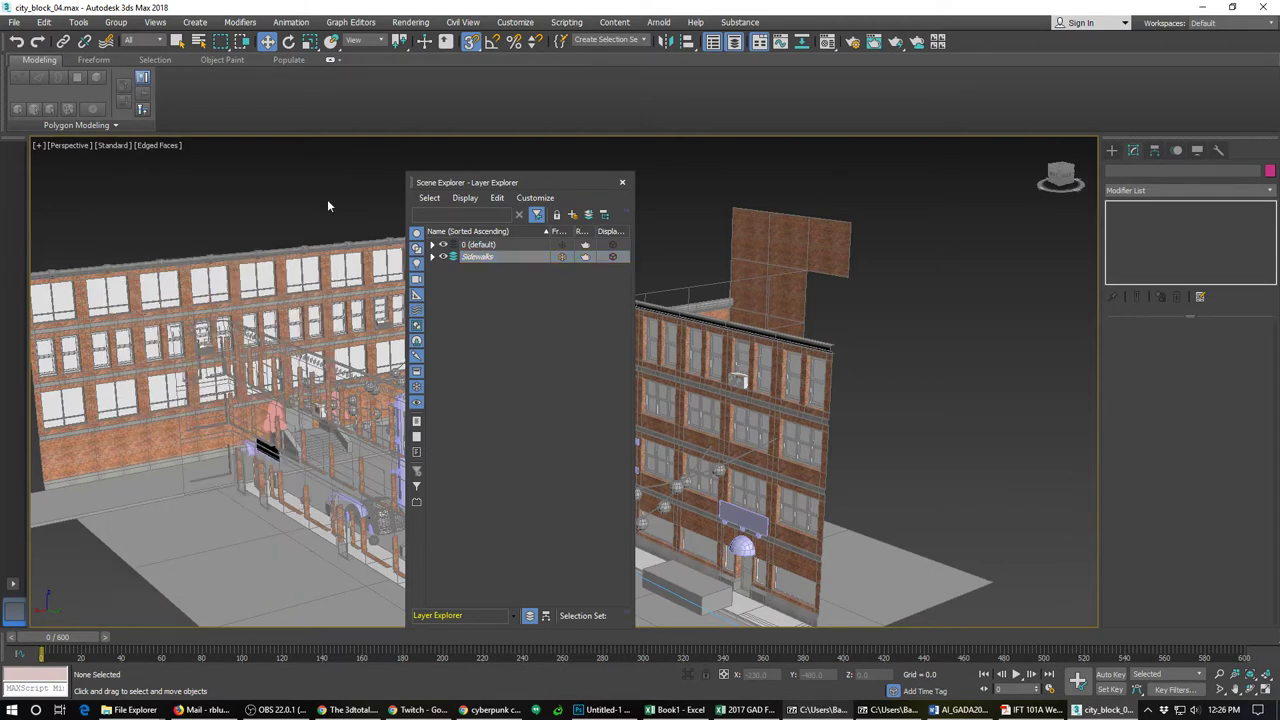
left_click(622, 182)
Step: Examine the city block with the frozen sidewalks, including the storefronts, facades and hanging light strings
middle_click_drag(514, 410, 491, 366, "alt")
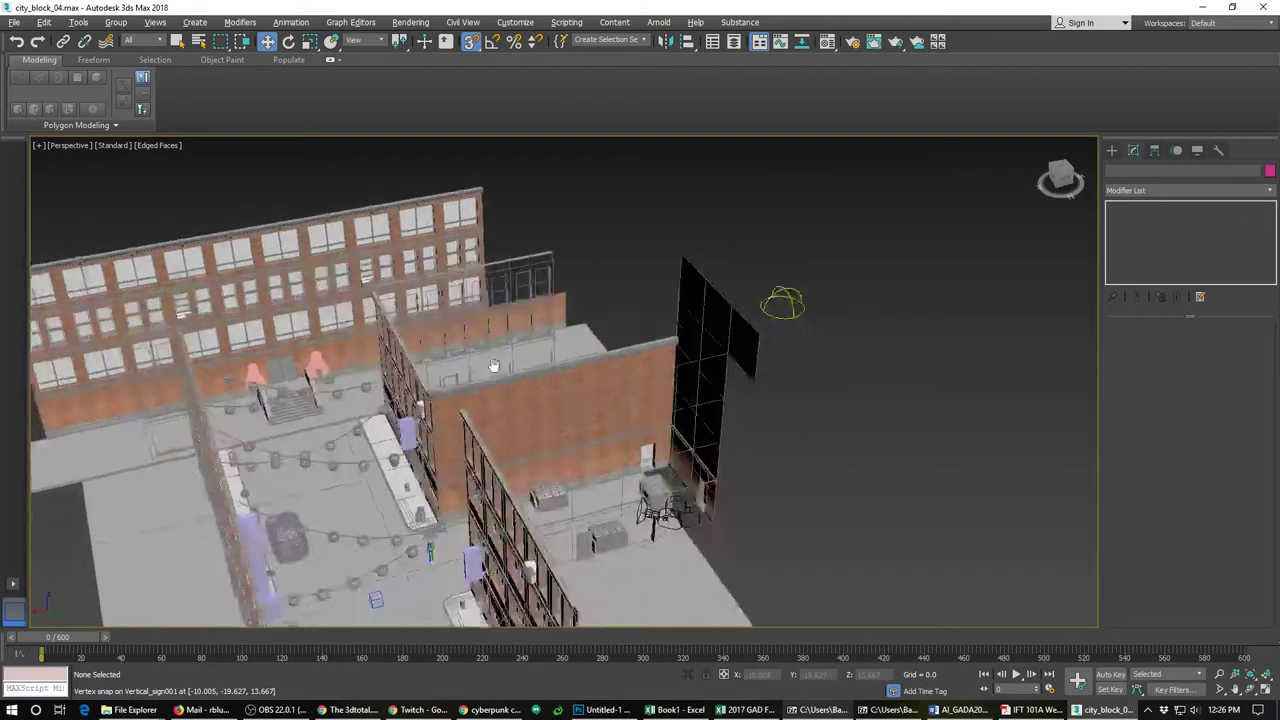
scroll(491, 362, "down", 5)
scroll(497, 355, "up", 10)
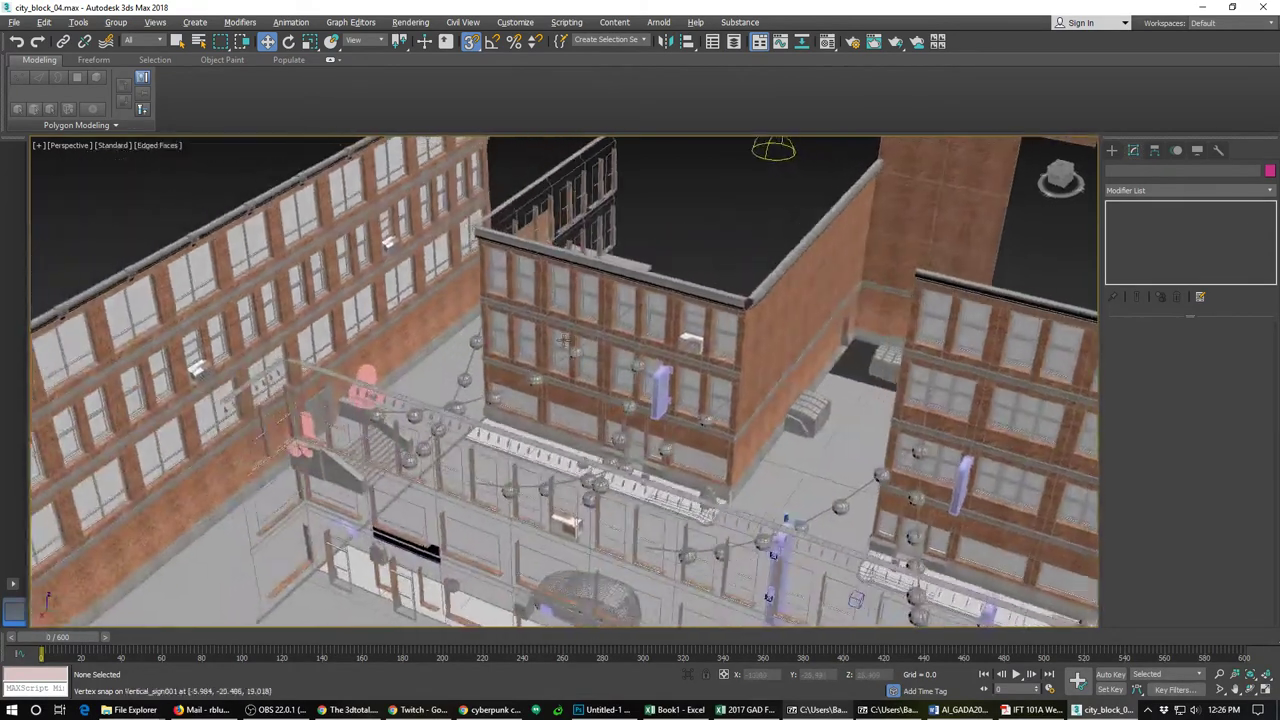
middle_click_drag(565, 339, 710, 445, "alt")
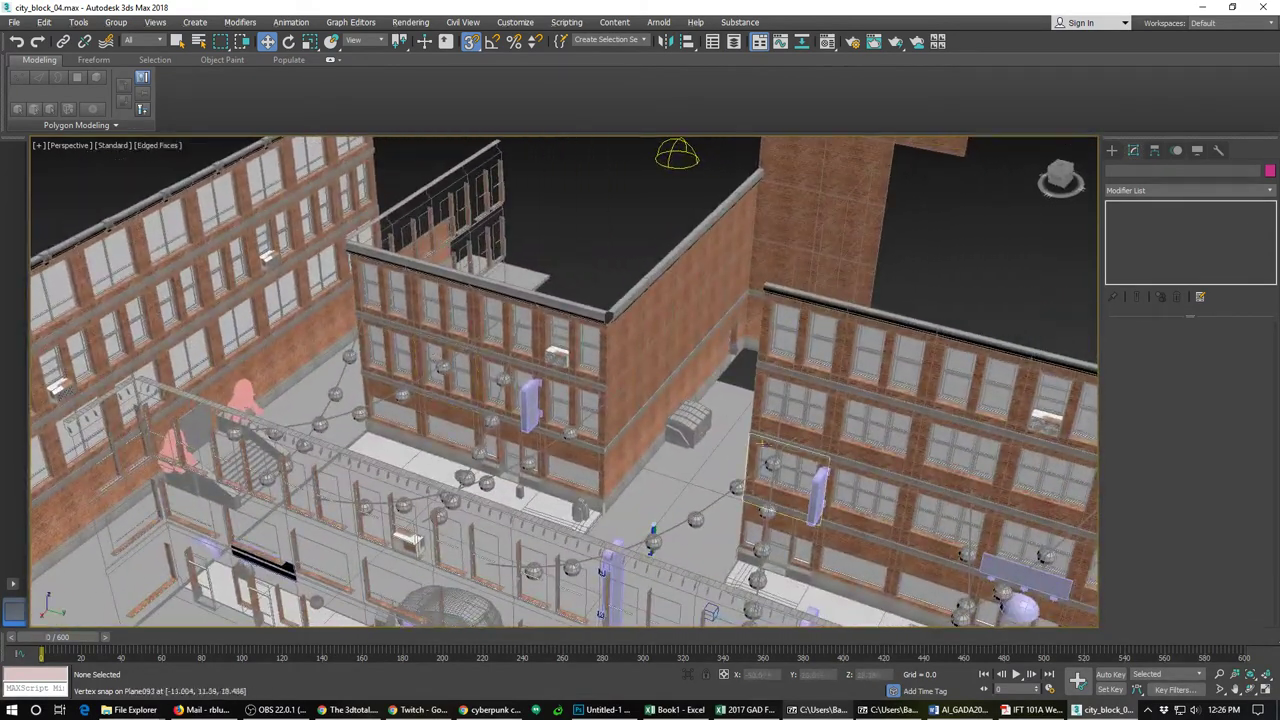
middle_click_drag(814, 578, 757, 500, "alt")
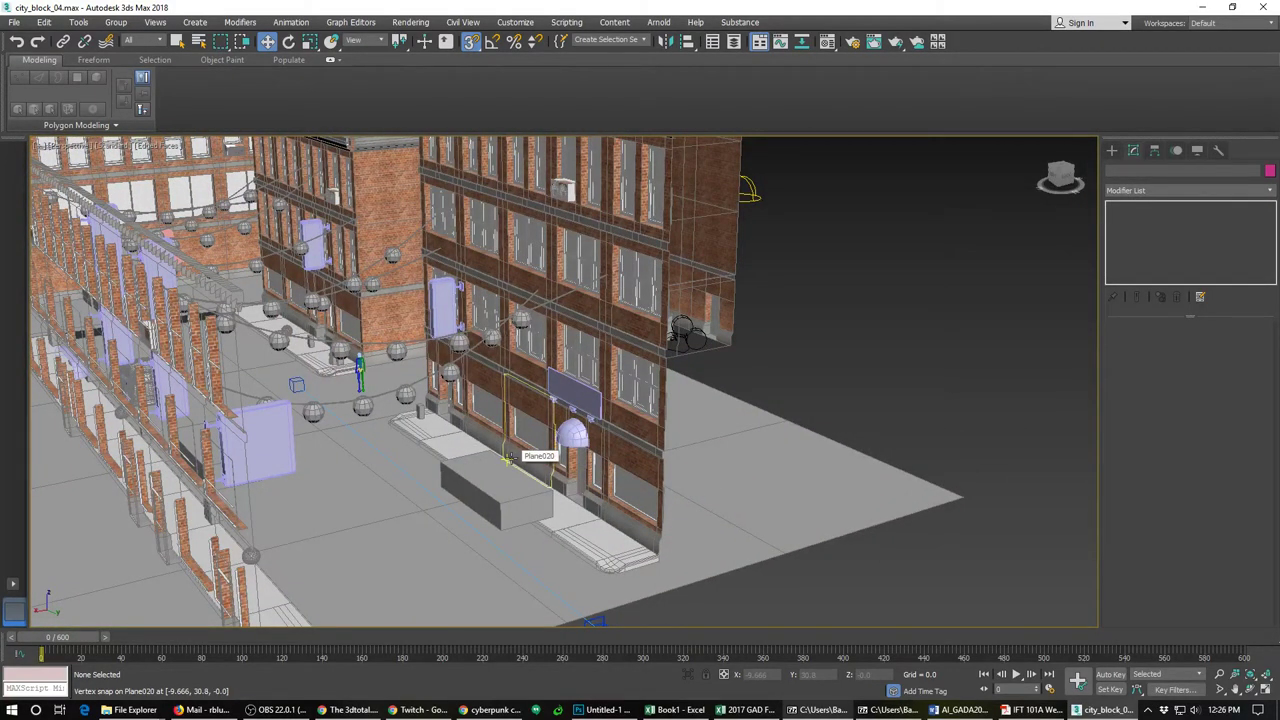
mouse_move(510, 455)
middle_mouse_down("alt")
mouse_move(478, 400)
mouse_move(467, 462)
mouse_move(490, 458)
middle_mouse_up("alt")
scroll(485, 464, "up", 5)
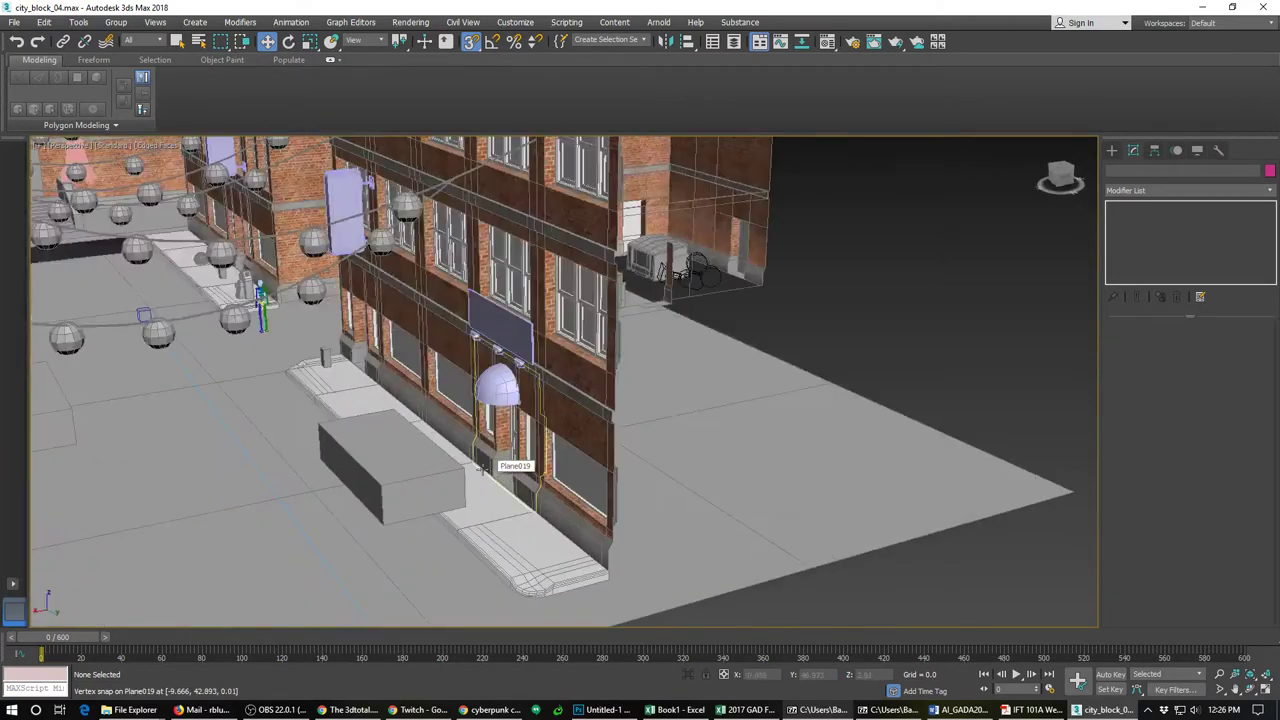
middle_click_drag(409, 474, 631, 626)
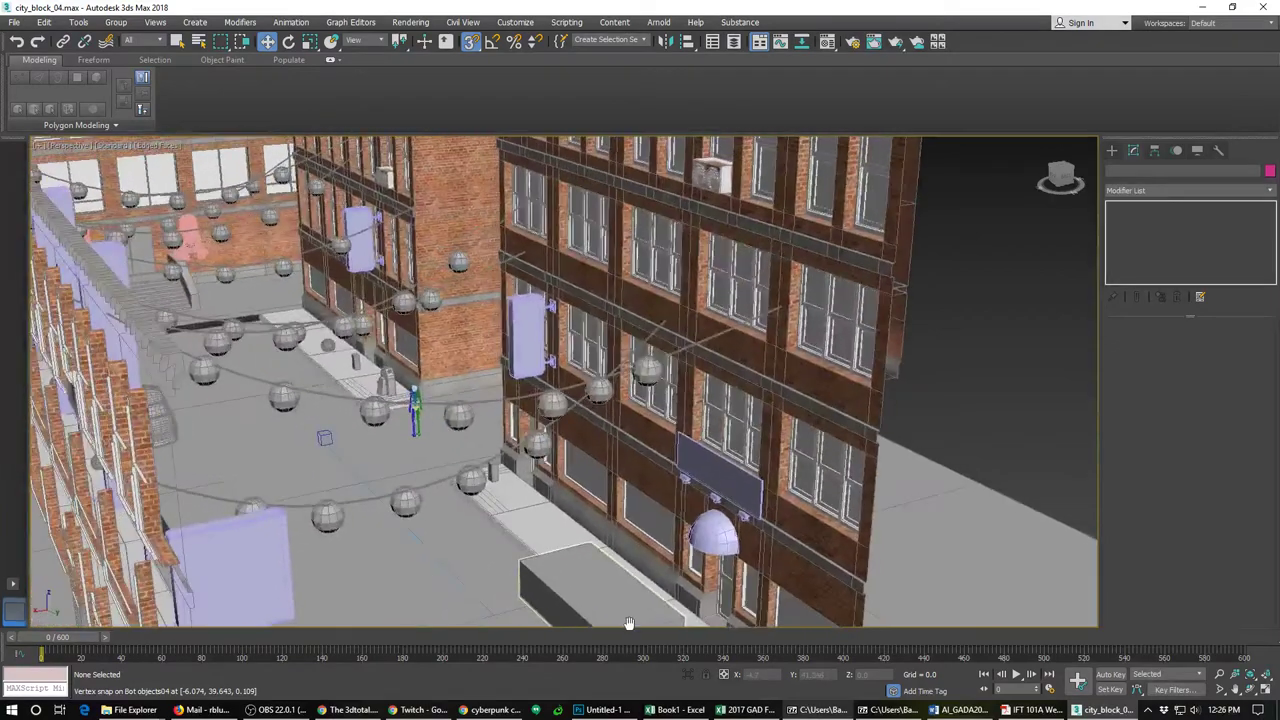
scroll(631, 626, "down", 3)
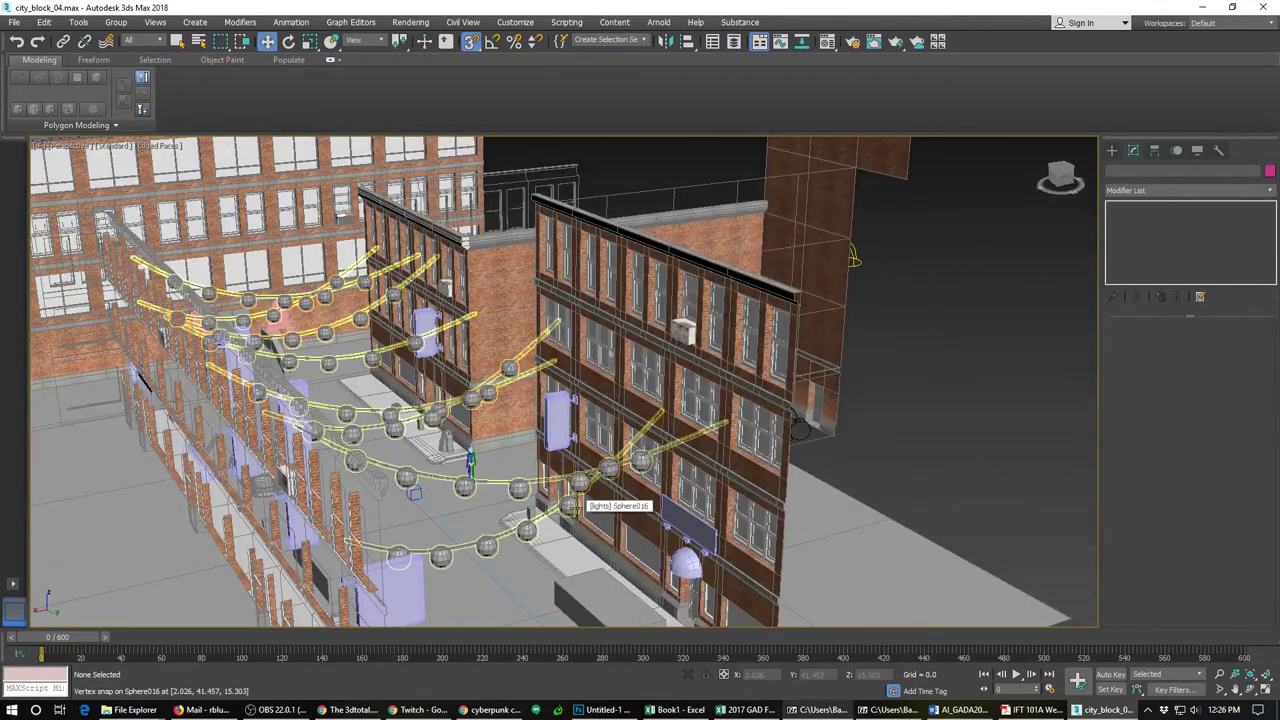
scroll(573, 505, "down", 5)
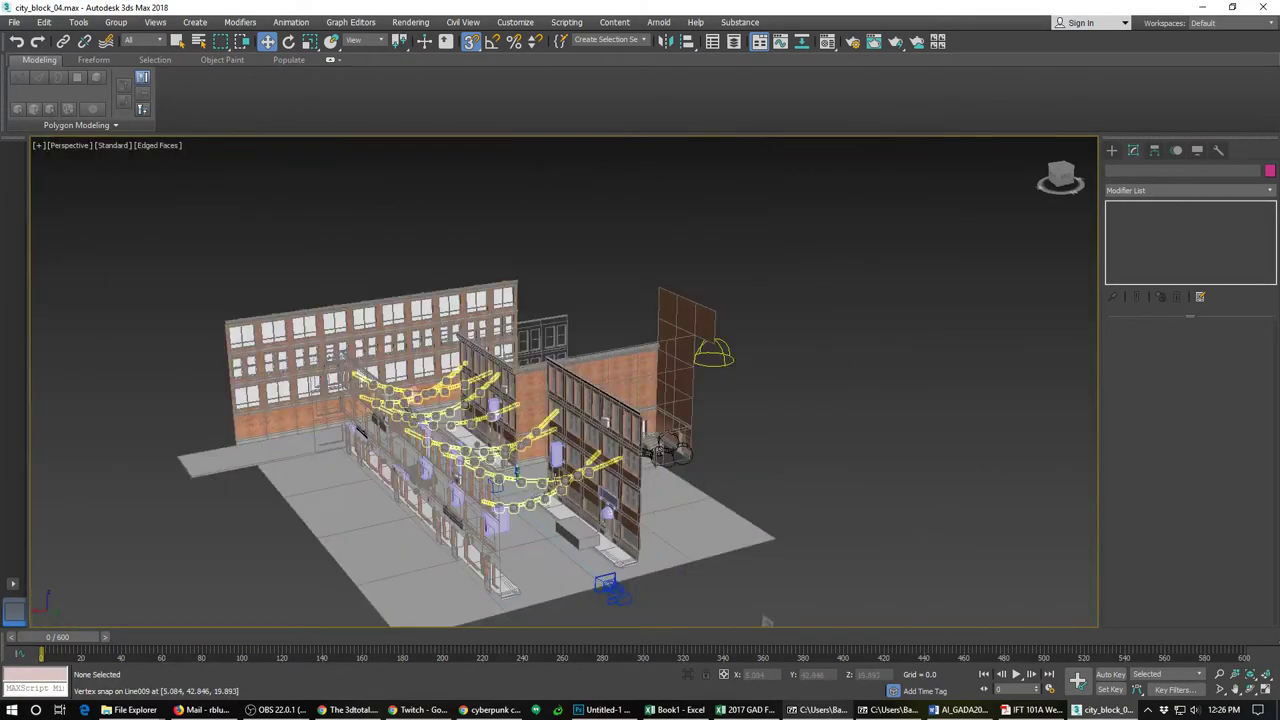
Step: Turn off snapping and create a small box, about 1.49 × 1.46 × 0.85, in the empty space beside the city block
middle_click_drag(575, 480, 546, 503, "alt")
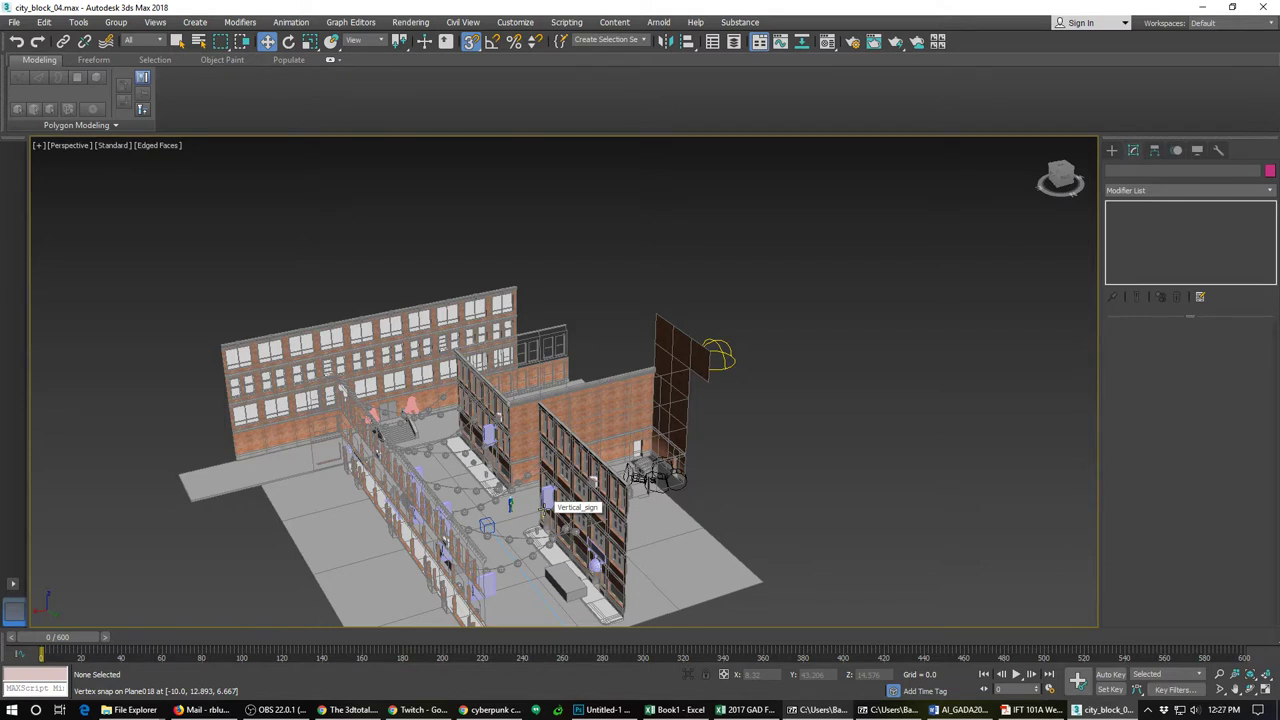
scroll(545, 508, "down", 5)
middle_click_drag(551, 536, 469, 417, "alt")
scroll(497, 497, "up", 5)
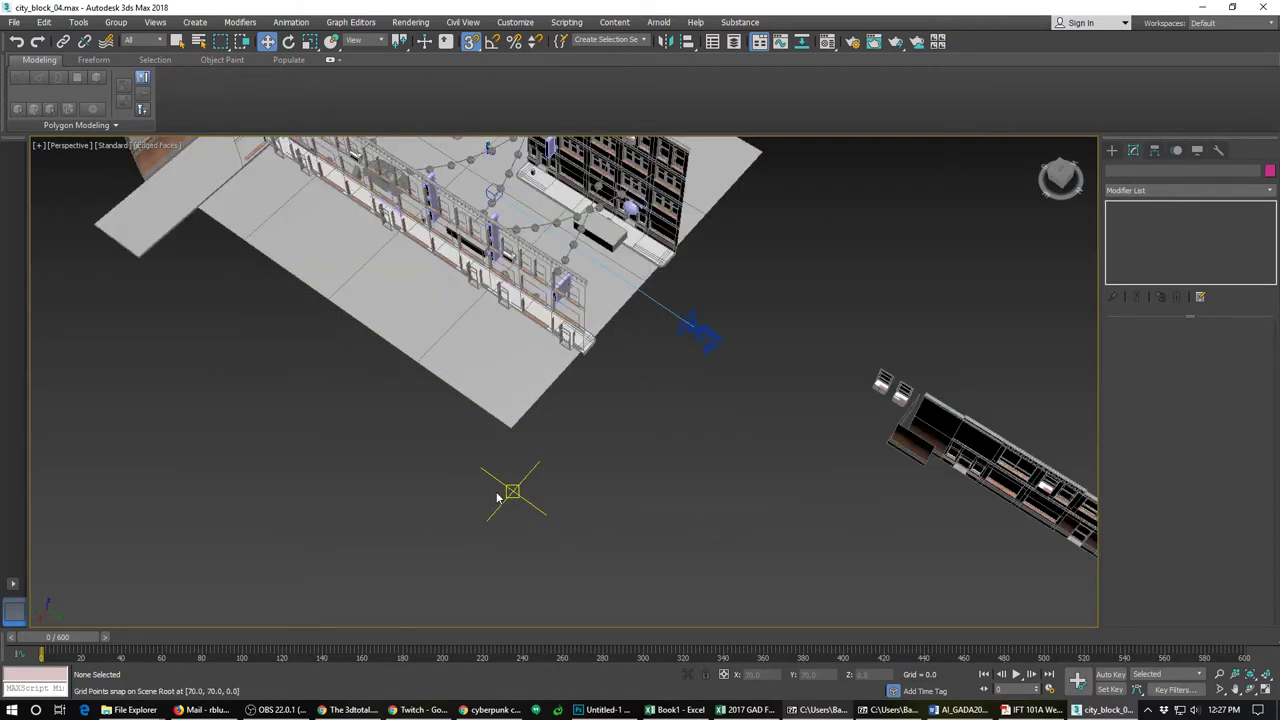
left_click(470, 41)
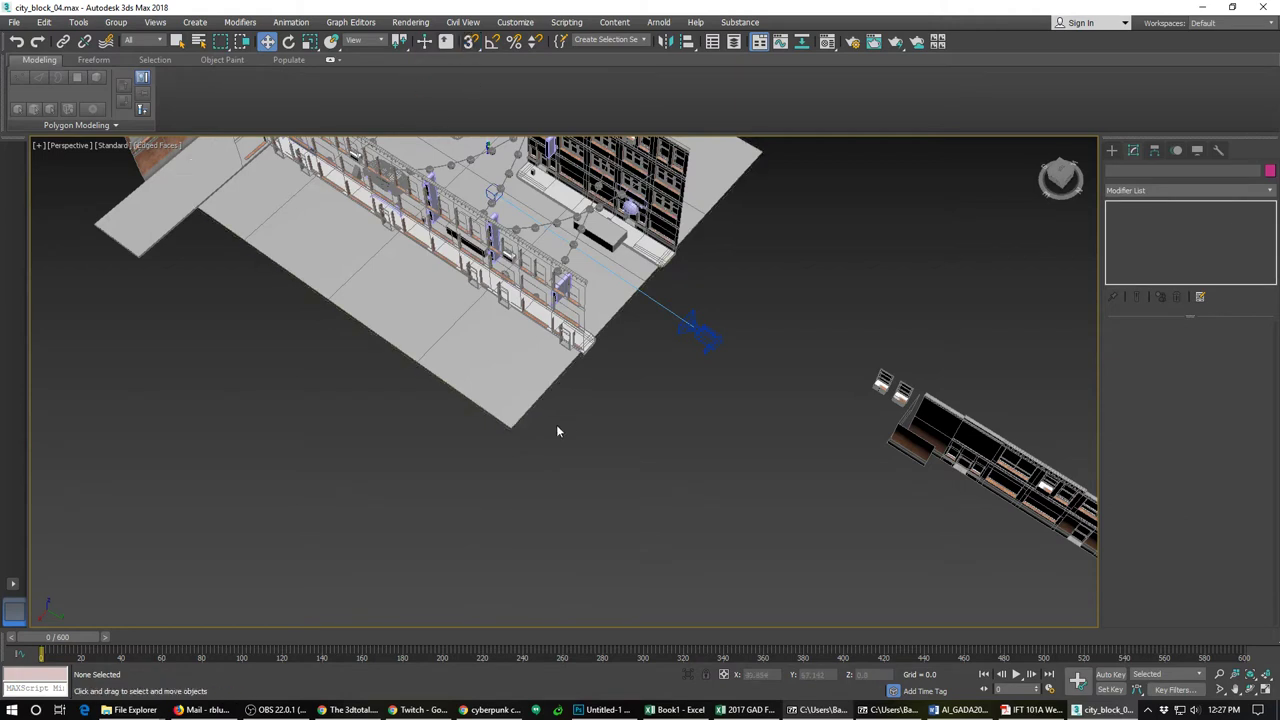
left_click(1111, 150)
left_click(1161, 232)
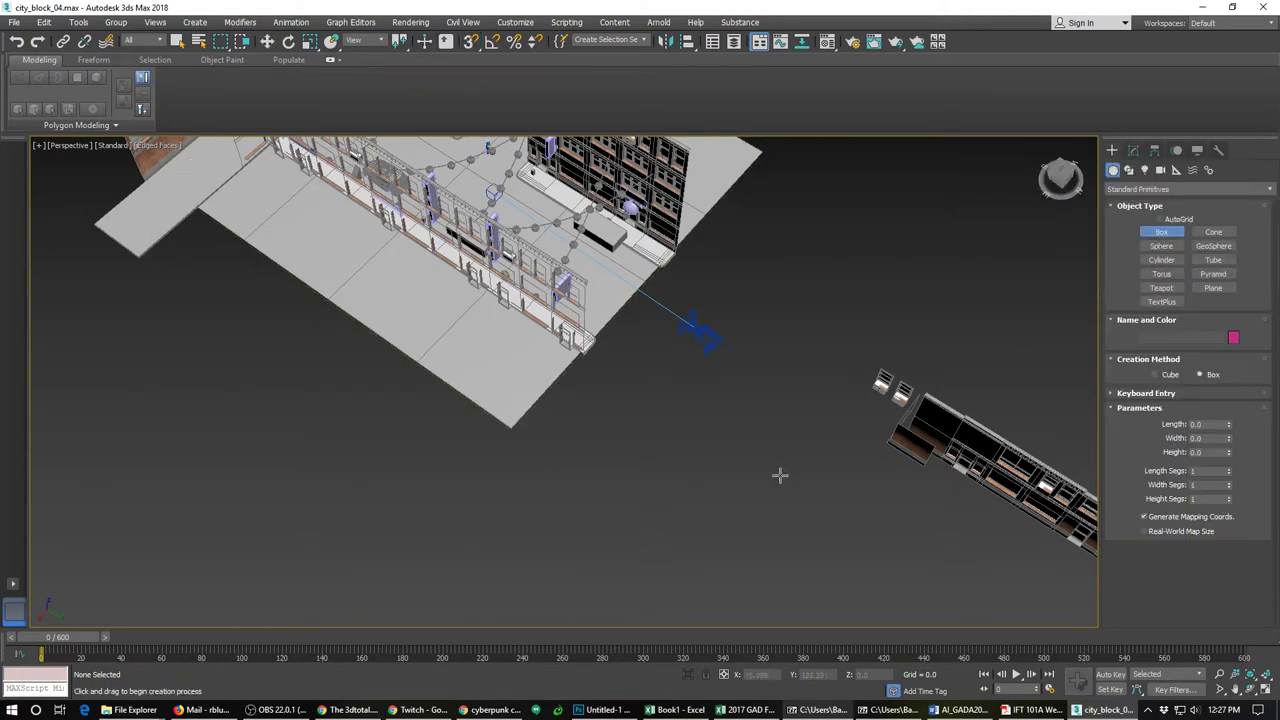
scroll(651, 459, "up", 5)
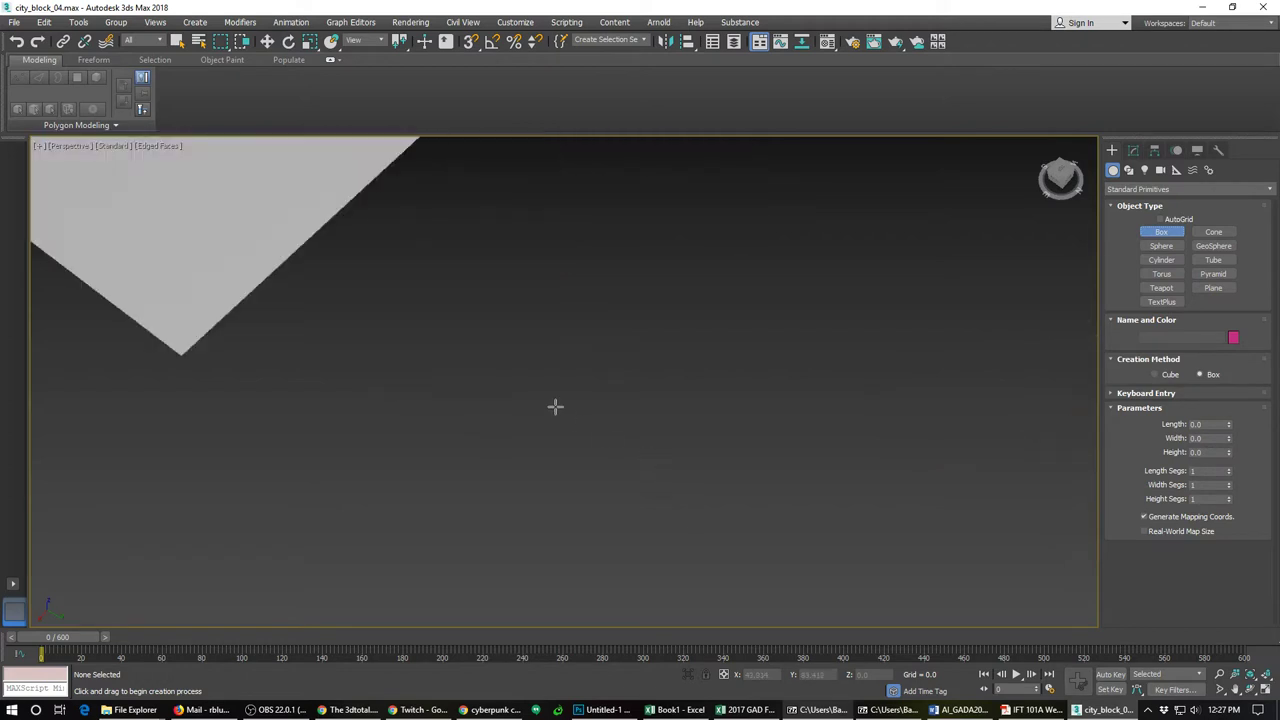
left_click_drag(555, 407, 562, 420)
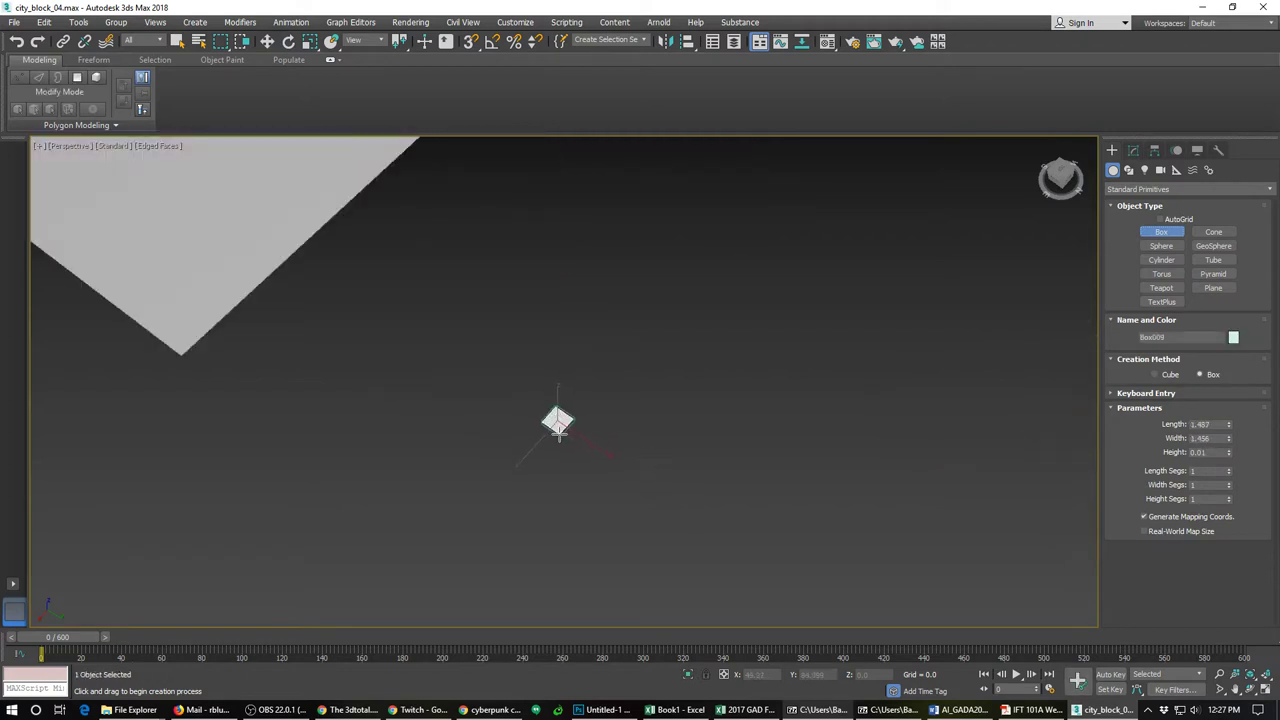
middle_click_drag(558, 418, 480, 471, "alt")
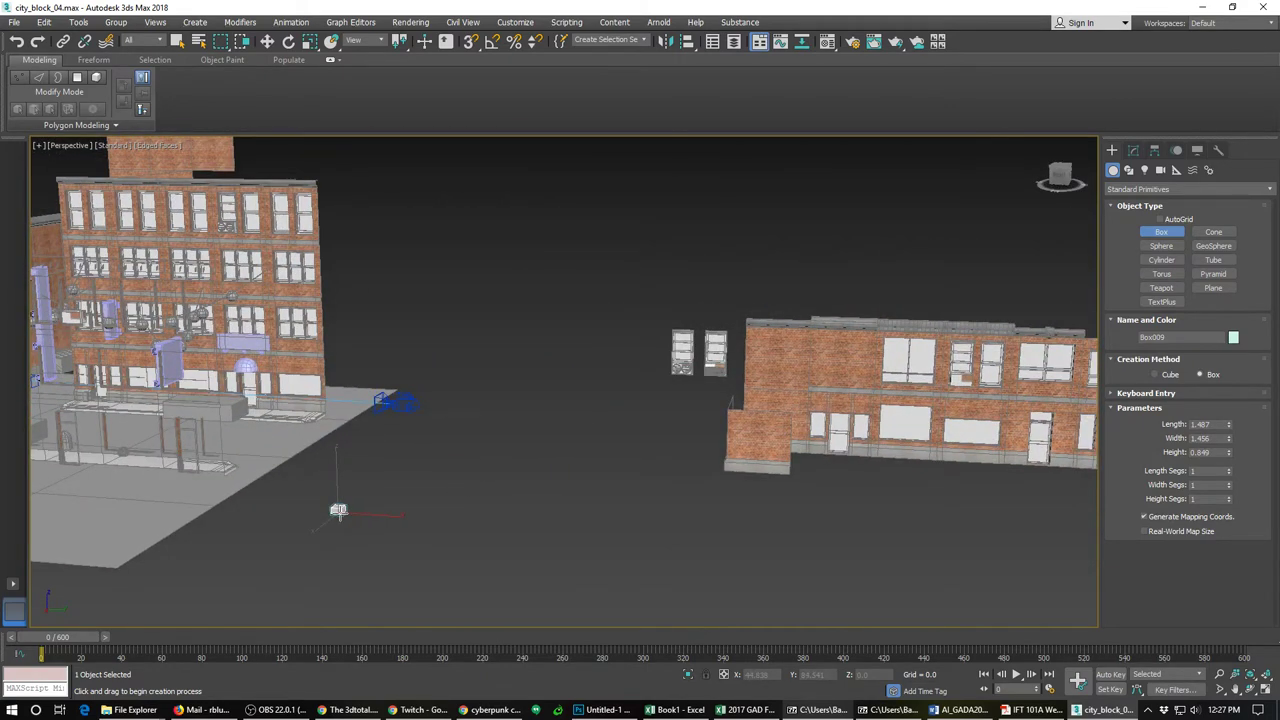
Step: End box creation, activate the Move tool with 3D snapping on, and try to region-select the new box
key("v")
key("Escape")
key("w")
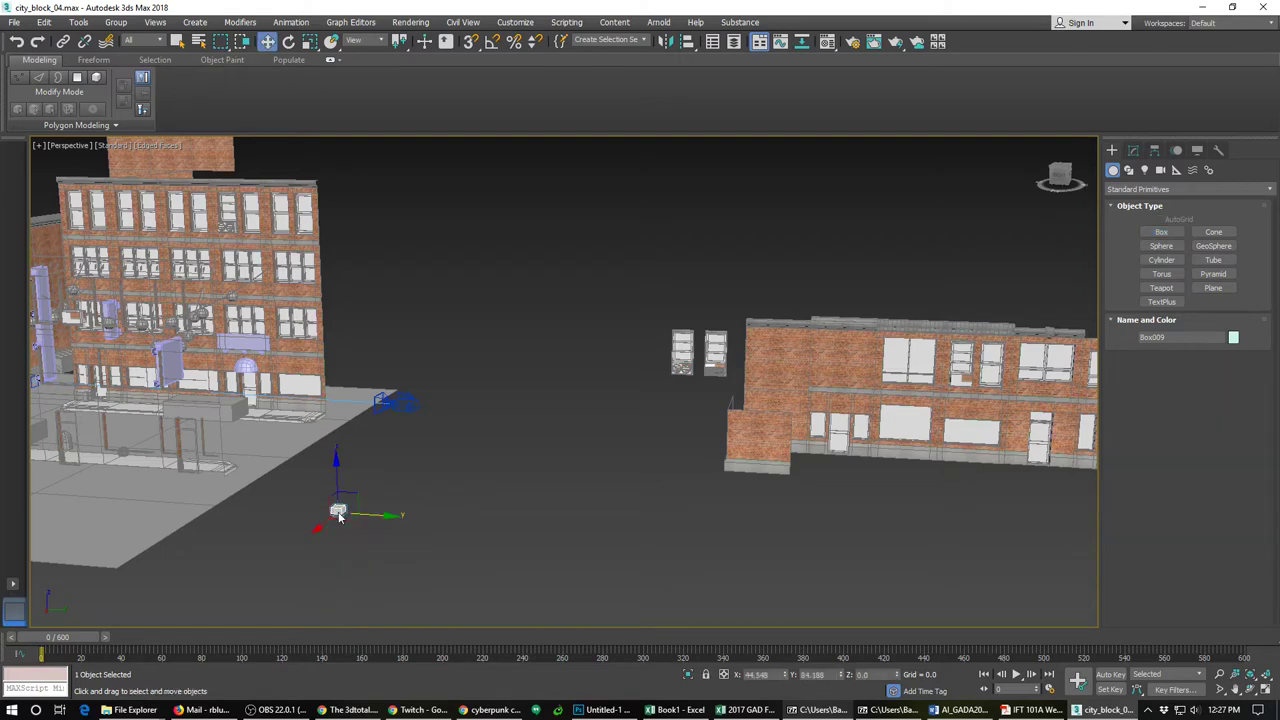
key("s")
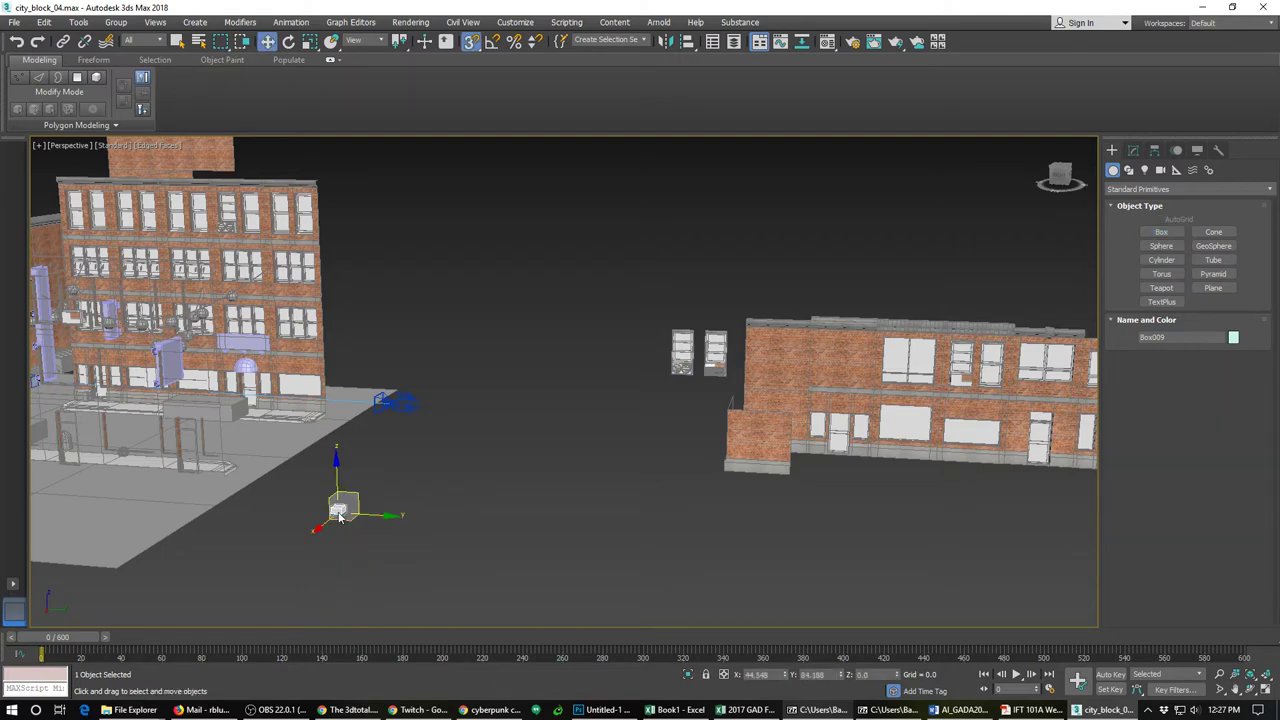
left_click_drag(753, 408, 383, 510)
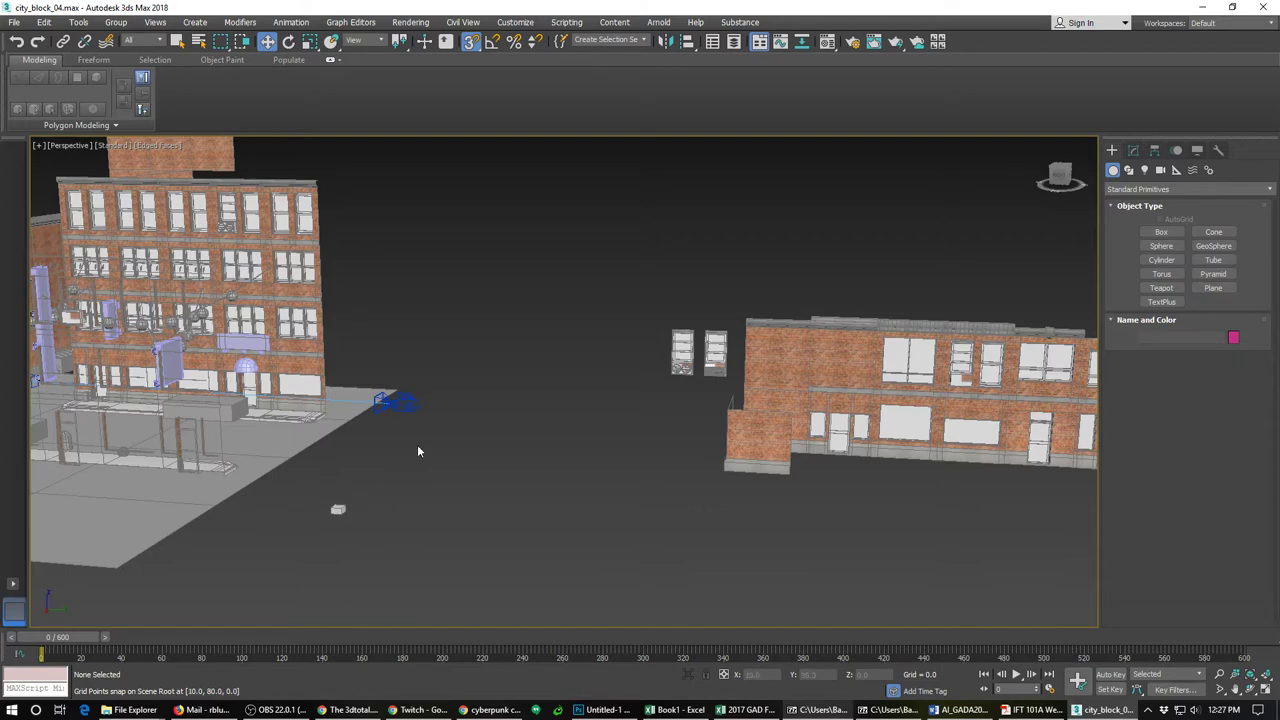
Step: Open the Layer Explorer and move the new box from the Sidewalks layer into the 0 (default) layer
left_click(734, 41)
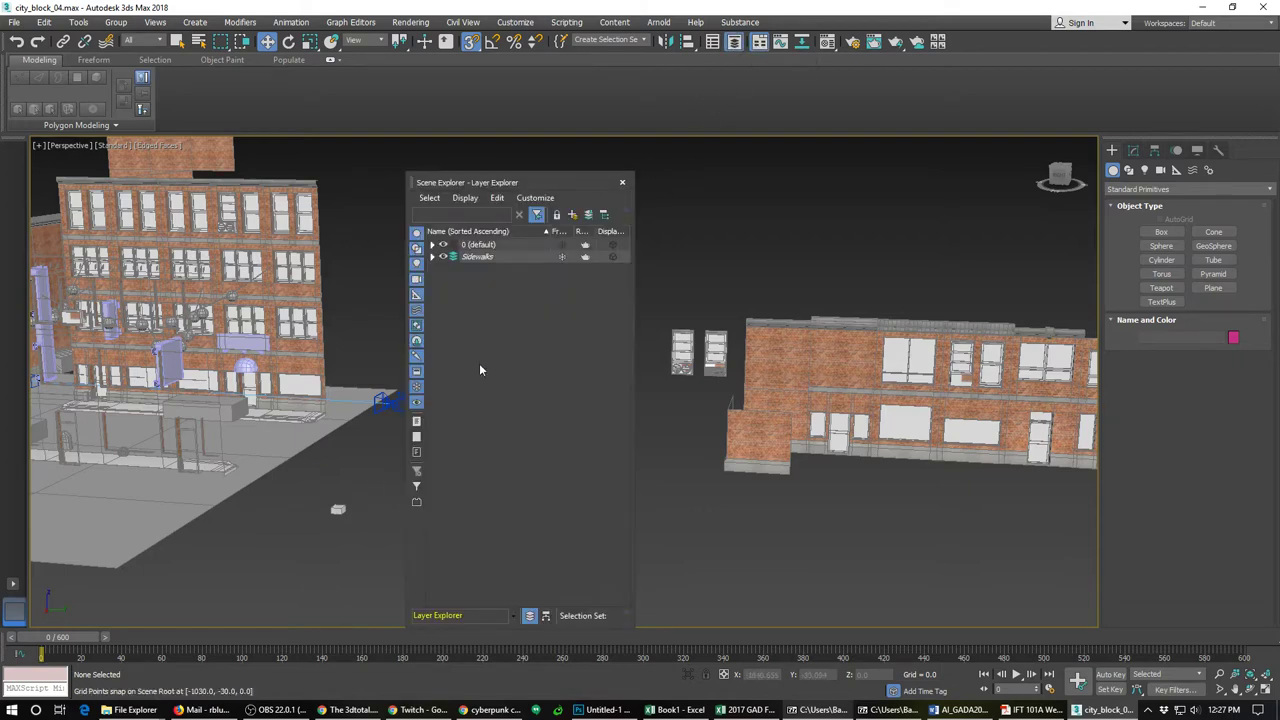
left_click(432, 257)
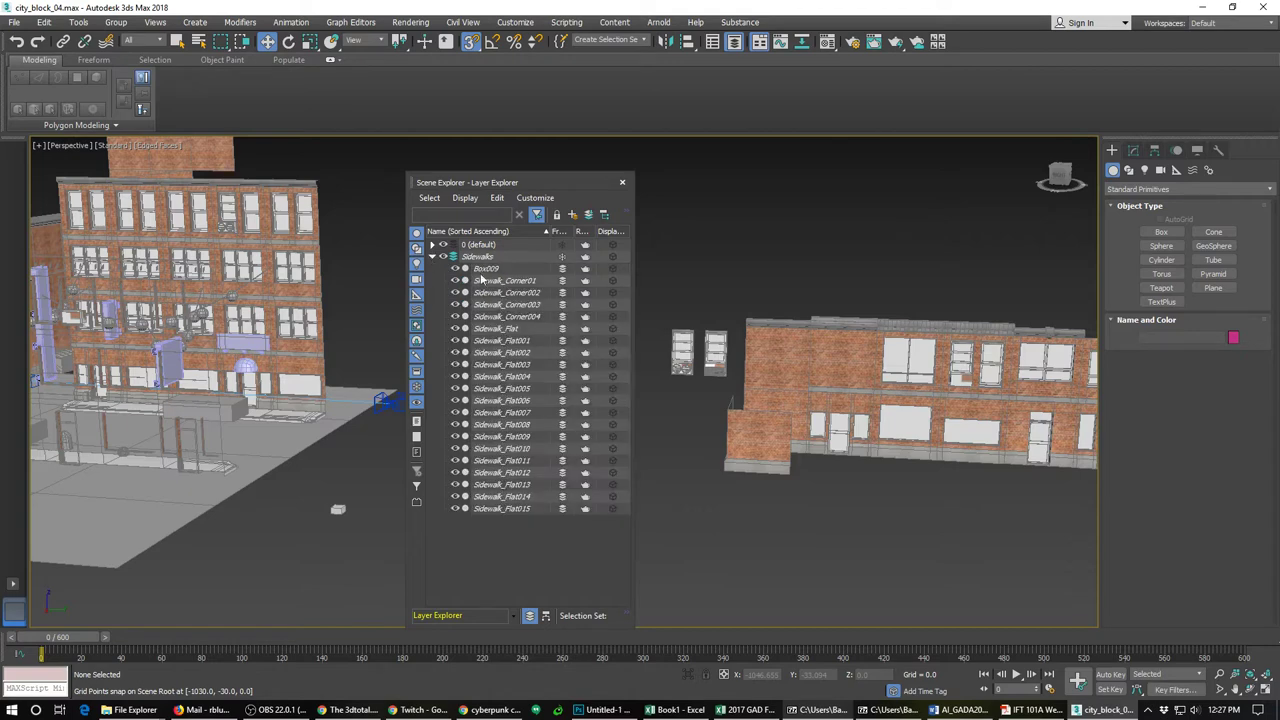
left_click(485, 269)
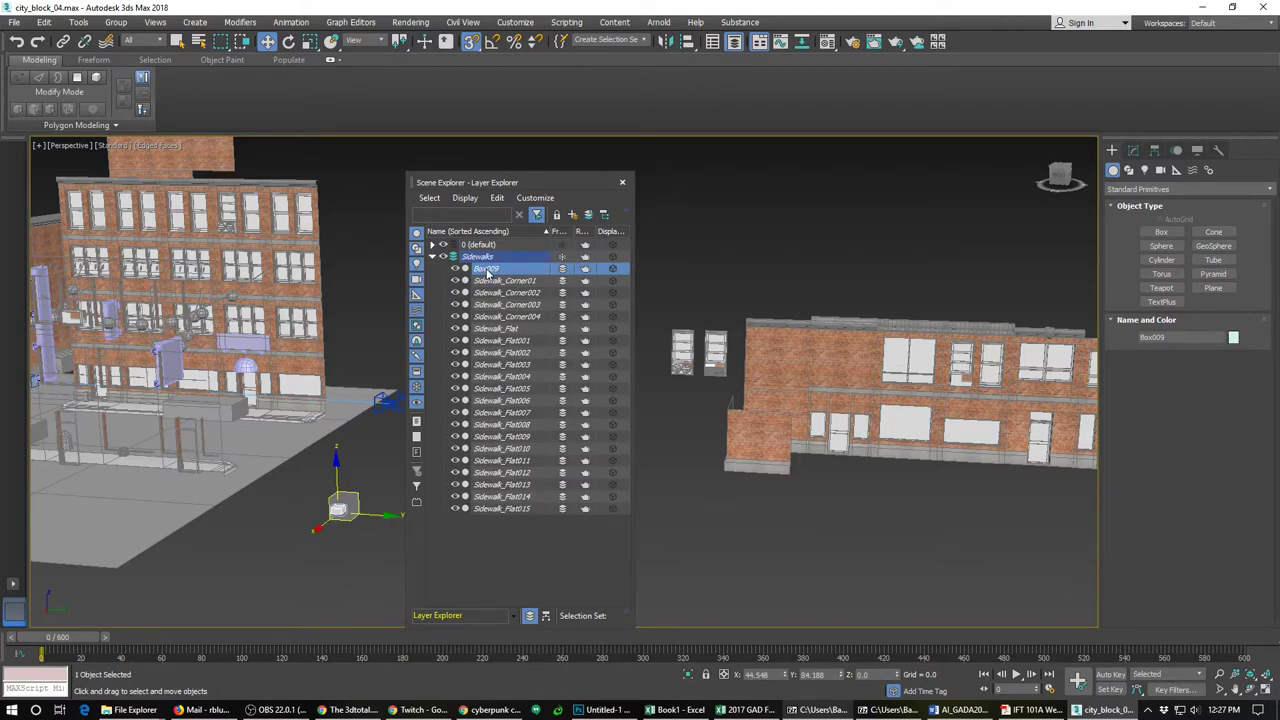
mouse_move(487, 272)
left_mouse_down()
mouse_move(497, 248)
mouse_move(488, 240)
mouse_move(478, 256)
left_mouse_up()
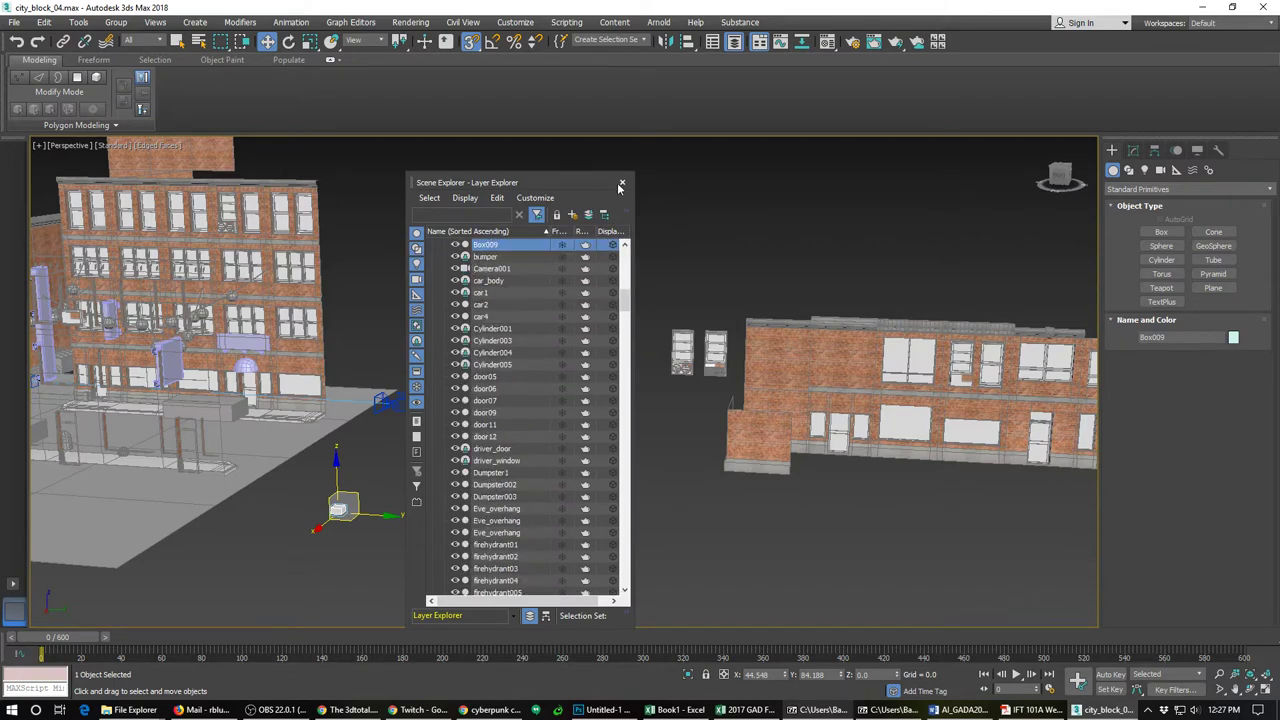
Step: Collapse the default and Sidewalks layers and close the Layer Explorer
scroll(446, 293, "up", 10)
scroll(446, 293, "up", 6)
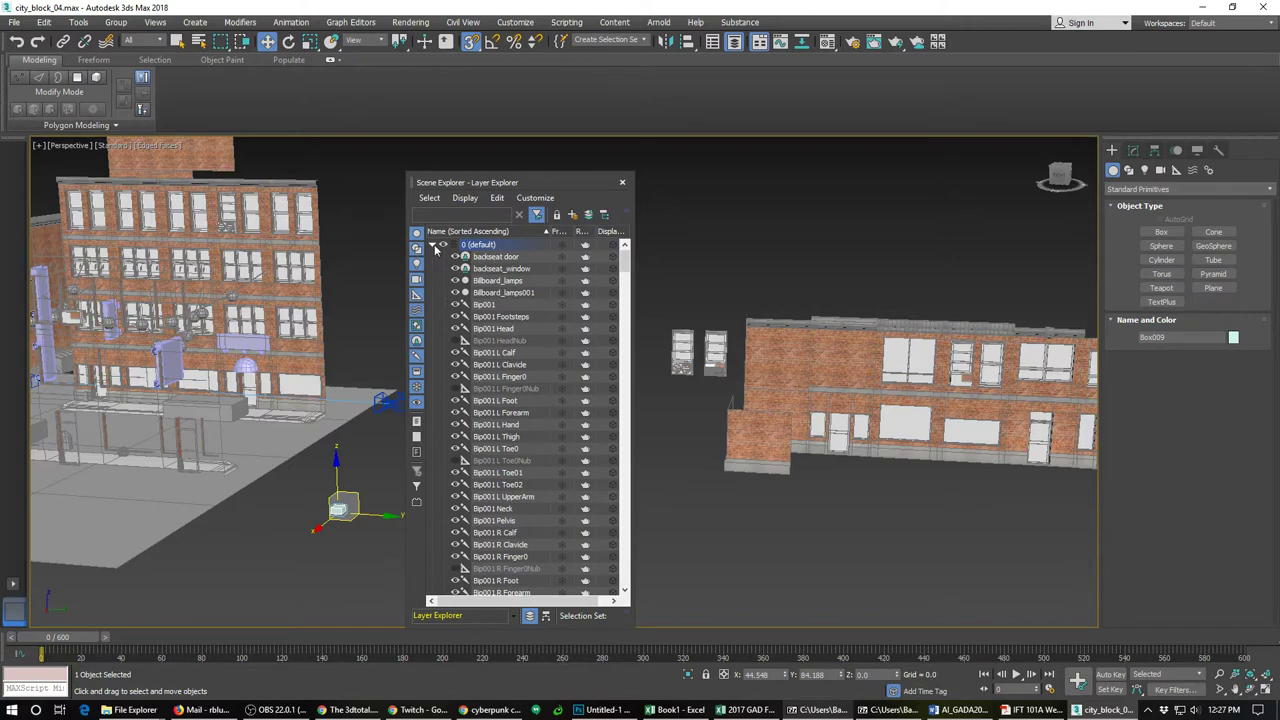
left_click(433, 246)
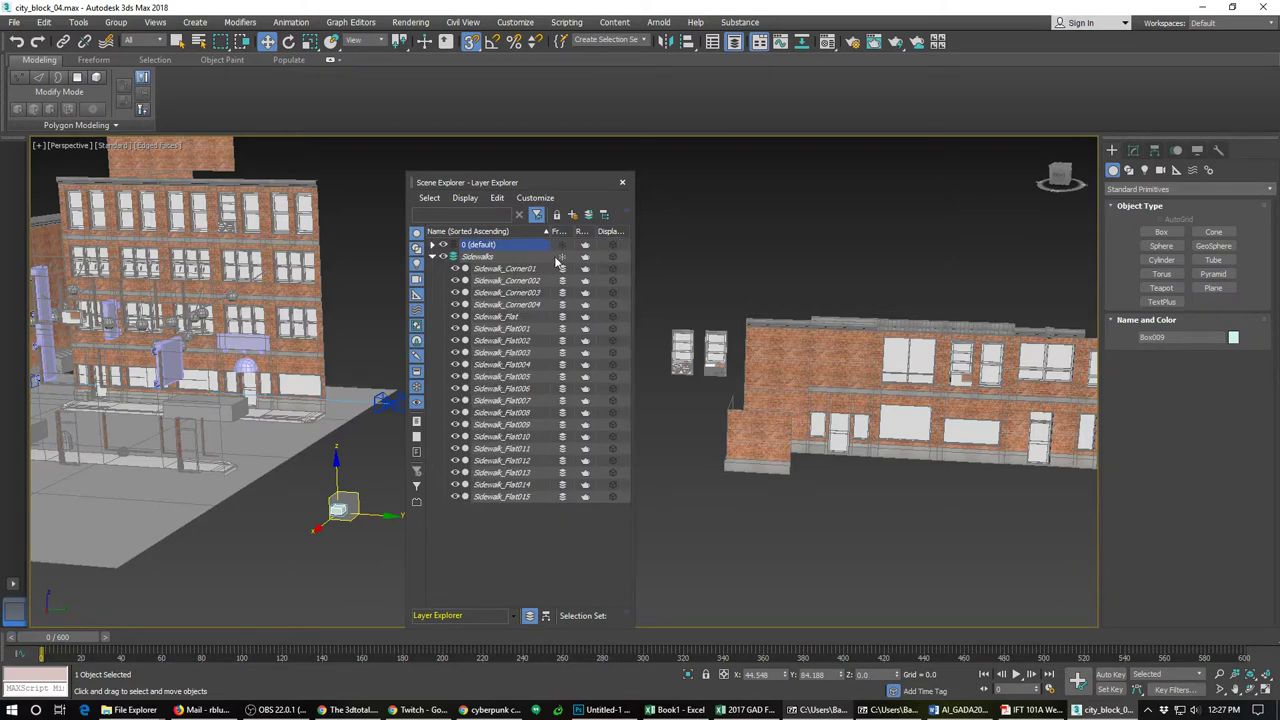
left_click(433, 258)
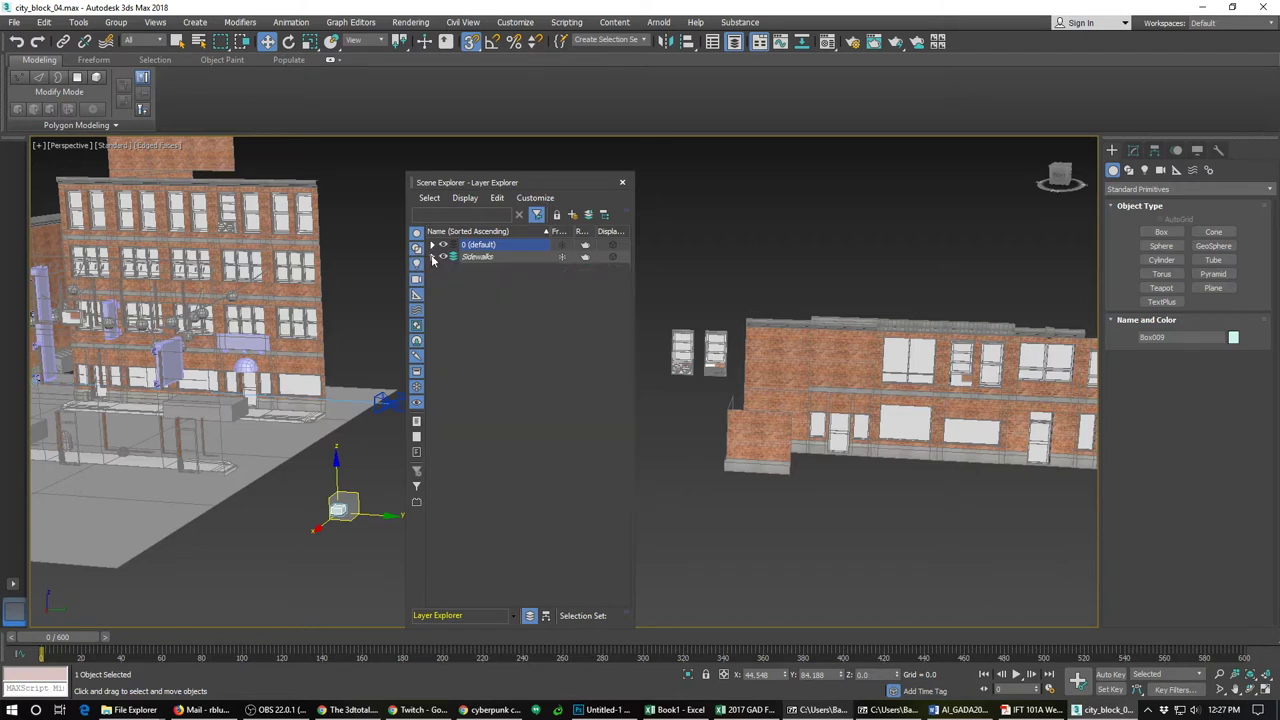
left_click(622, 183)
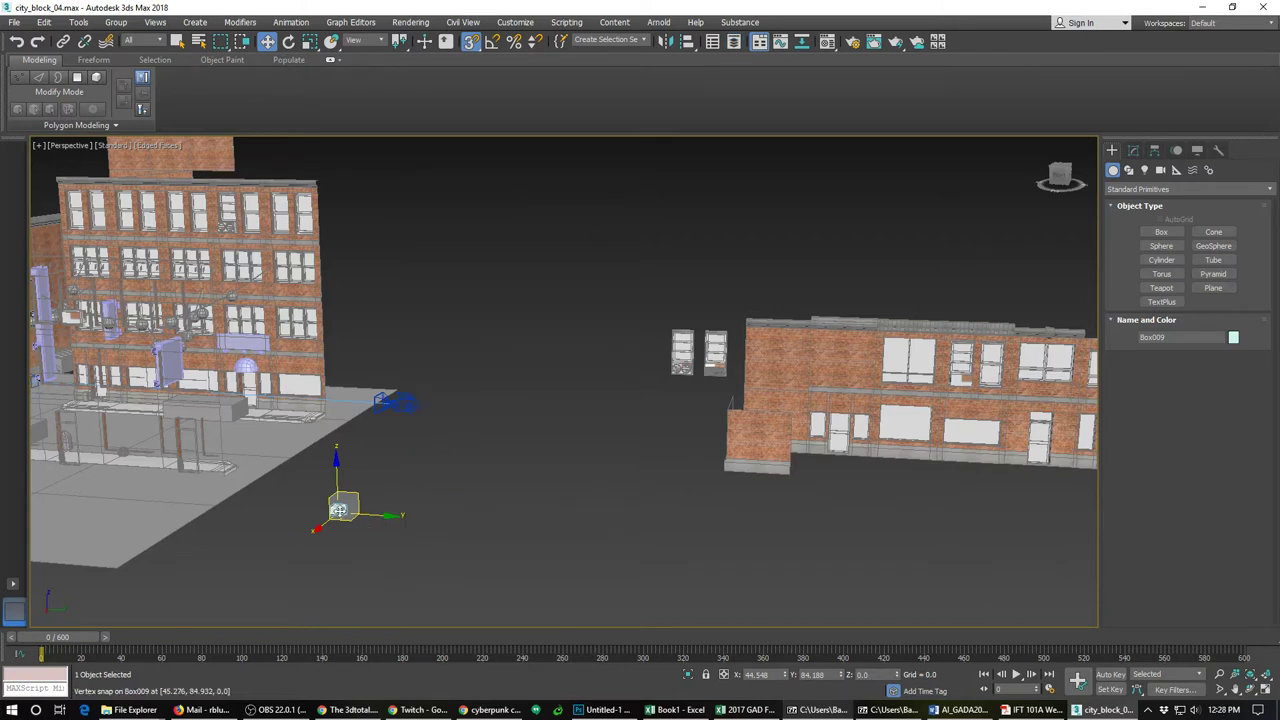
Step: Shift the small box slightly within the empty space beside the city block
key("v")
key("Escape")
key("v")
key("Escape")
mouse_move(338, 511)
left_mouse_down()
mouse_move(623, 374)
mouse_move(337, 514)
left_mouse_up()
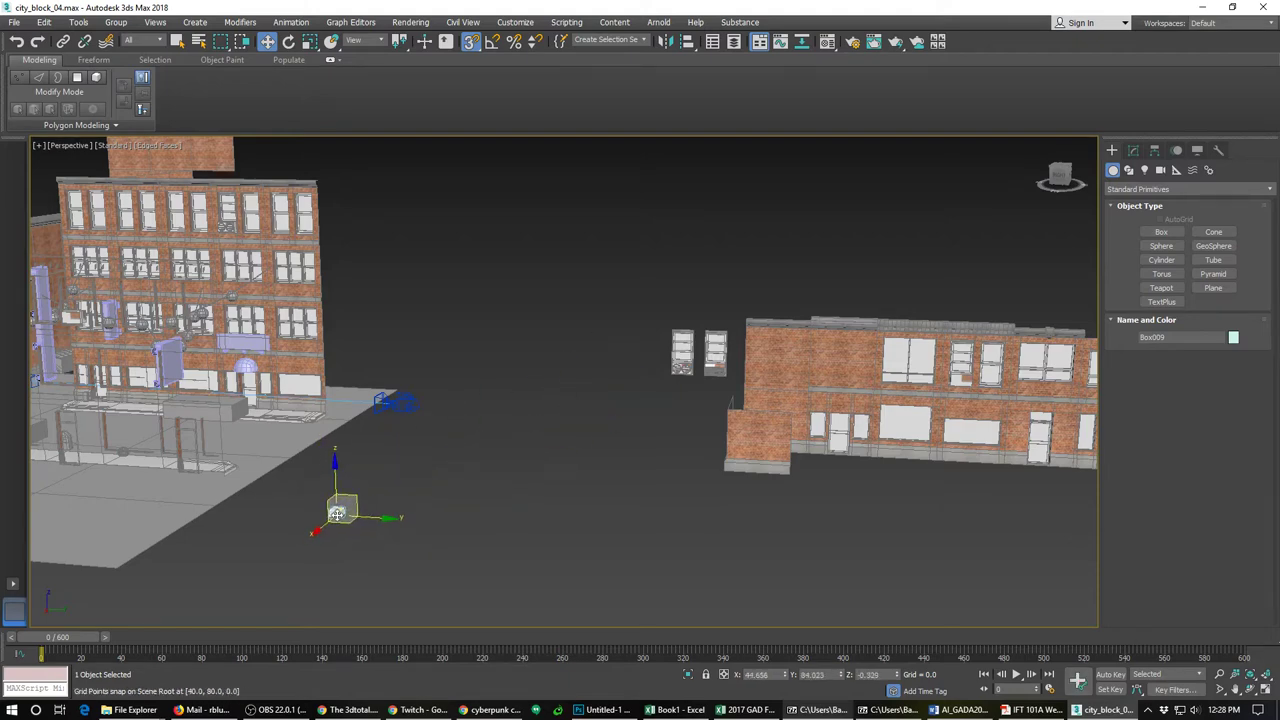
Step: Clone the small box and snap the copy to the edge of the two-storey building's end wall, at X 0, Y 135.238, Z 10
key("v")
key("Escape")
mouse_move(334, 514)
left_mouse_down("shift")
mouse_move(686, 420)
mouse_move(828, 350)
left_mouse_up("shift")
left_click(643, 414)
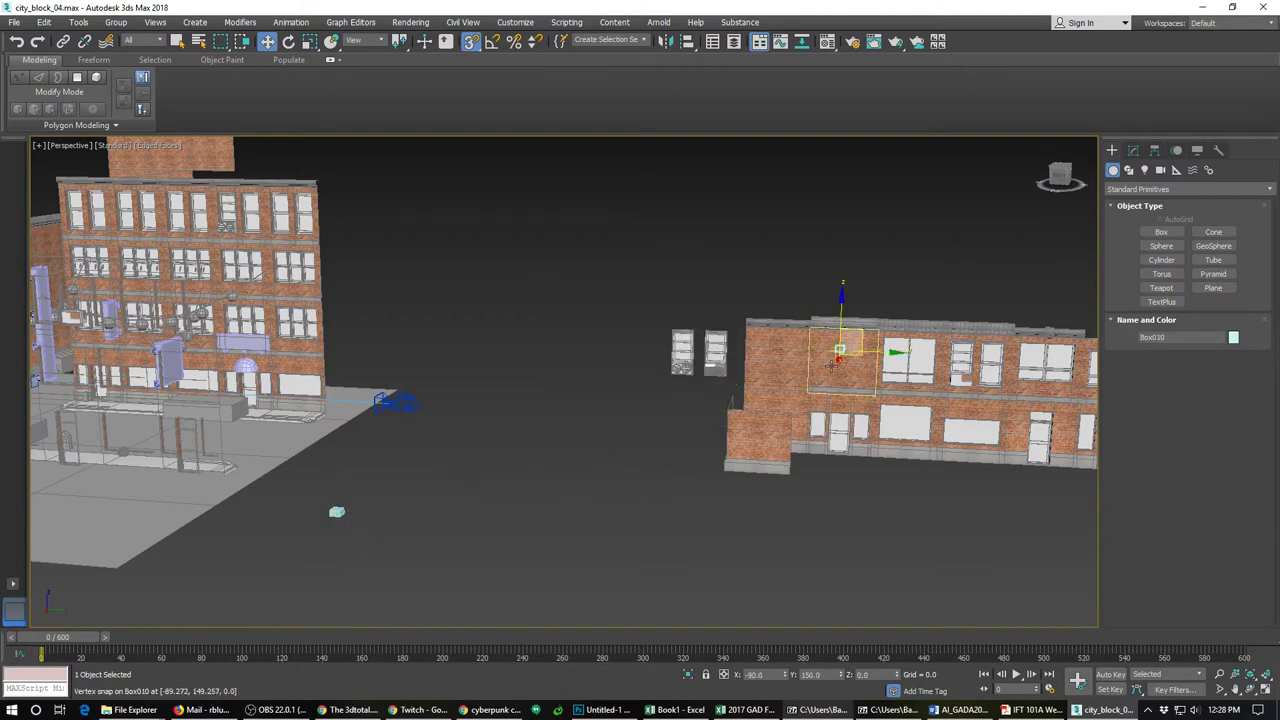
scroll(834, 350, "up", 3)
middle_click_drag(836, 340, 849, 333, "alt")
scroll(842, 334, "down", 3)
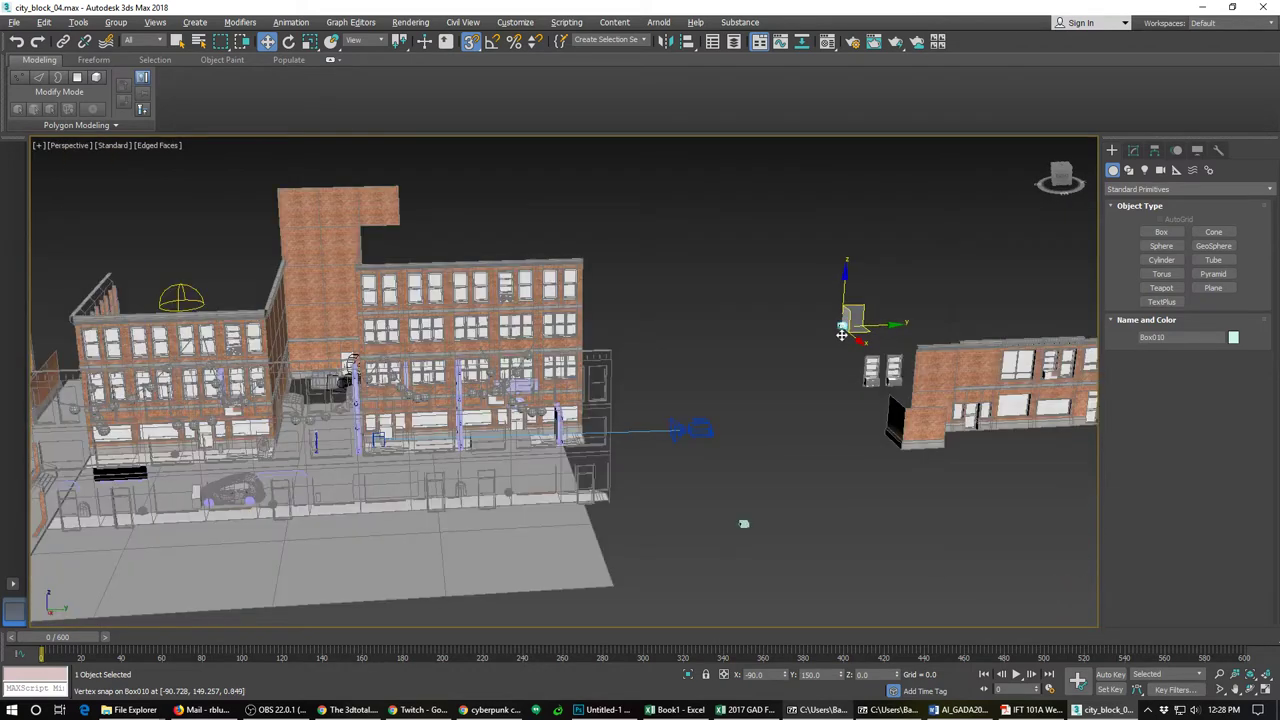
mouse_move(842, 335)
left_mouse_down()
mouse_move(930, 372)
mouse_move(922, 390)
left_mouse_up()
scroll(920, 390, "up", 5)
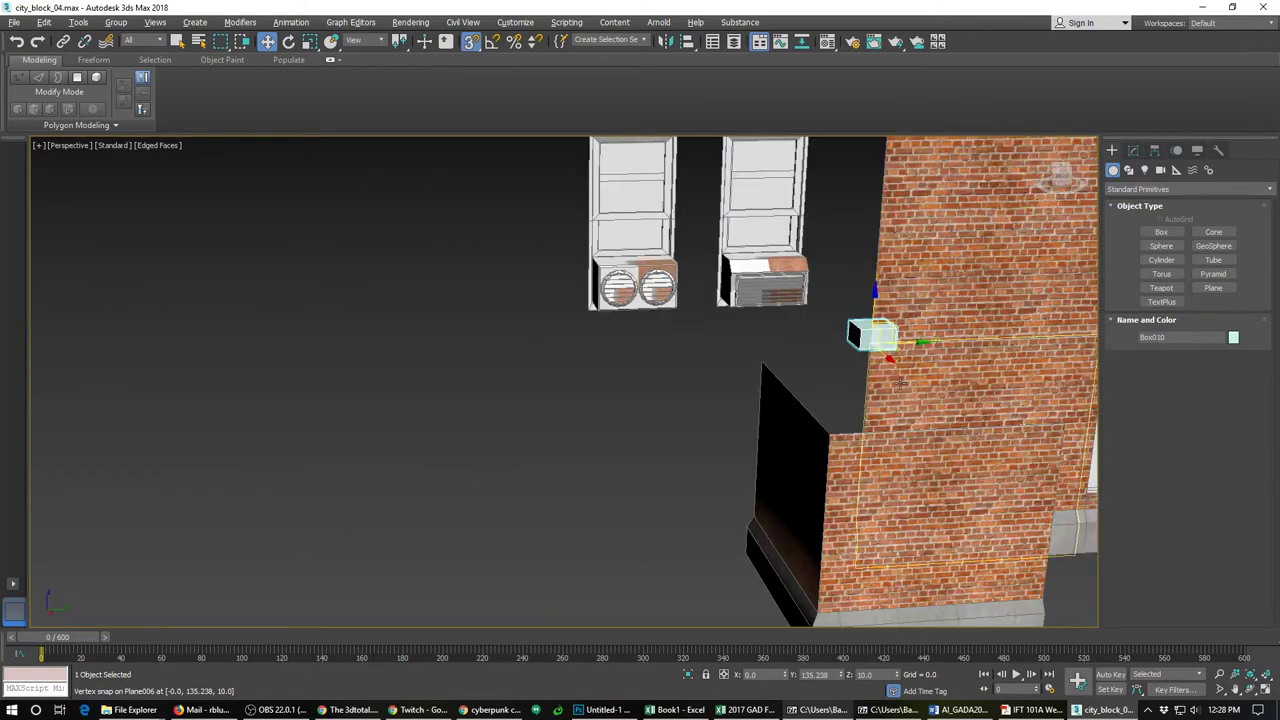
Step: Select the original box beside the city block and show its editable parameters
middle_click_drag(900, 383, 812, 331, "alt")
scroll(800, 308, "down", 4)
middle_click_drag(492, 512, 554, 320)
scroll(554, 320, "down", 6)
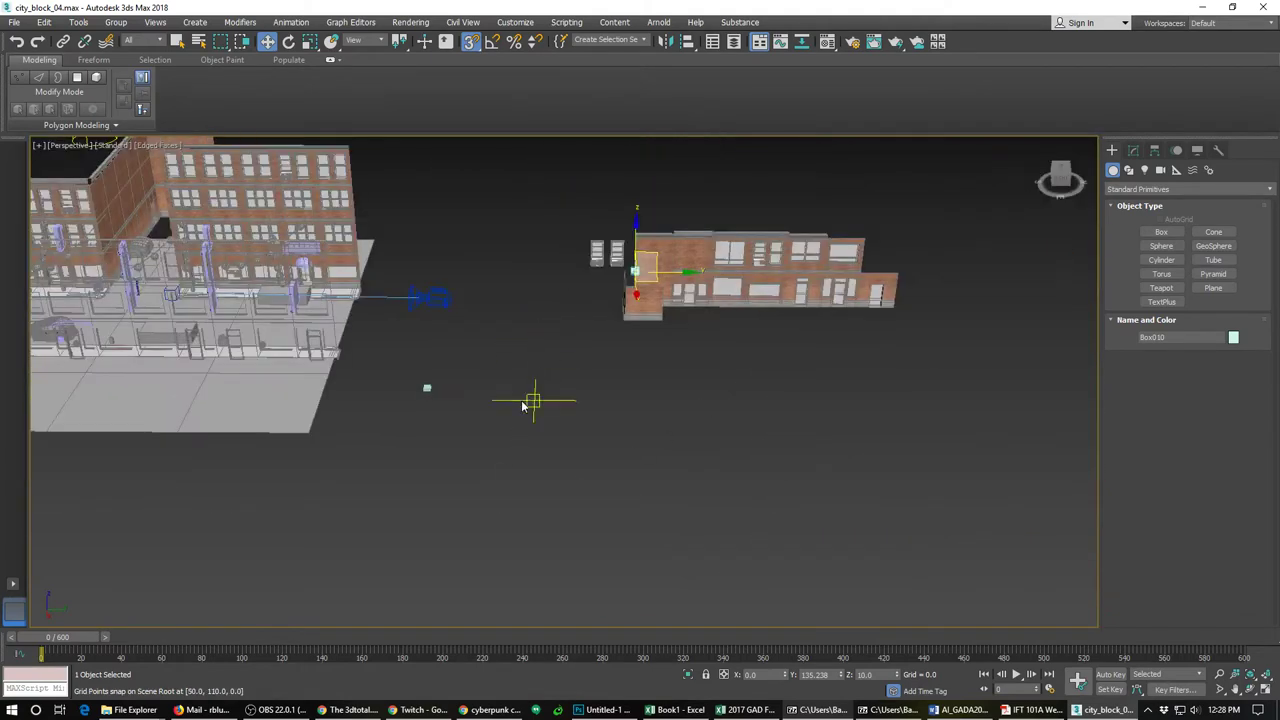
key("z")
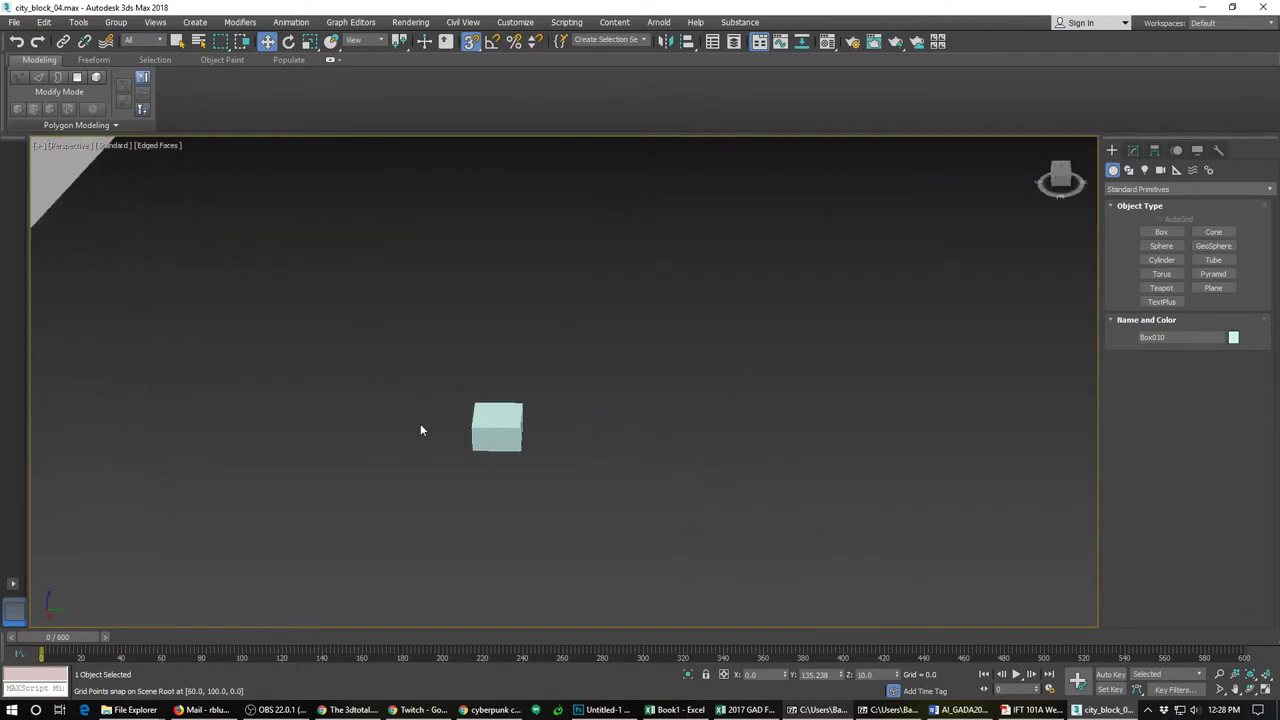
left_click(468, 440)
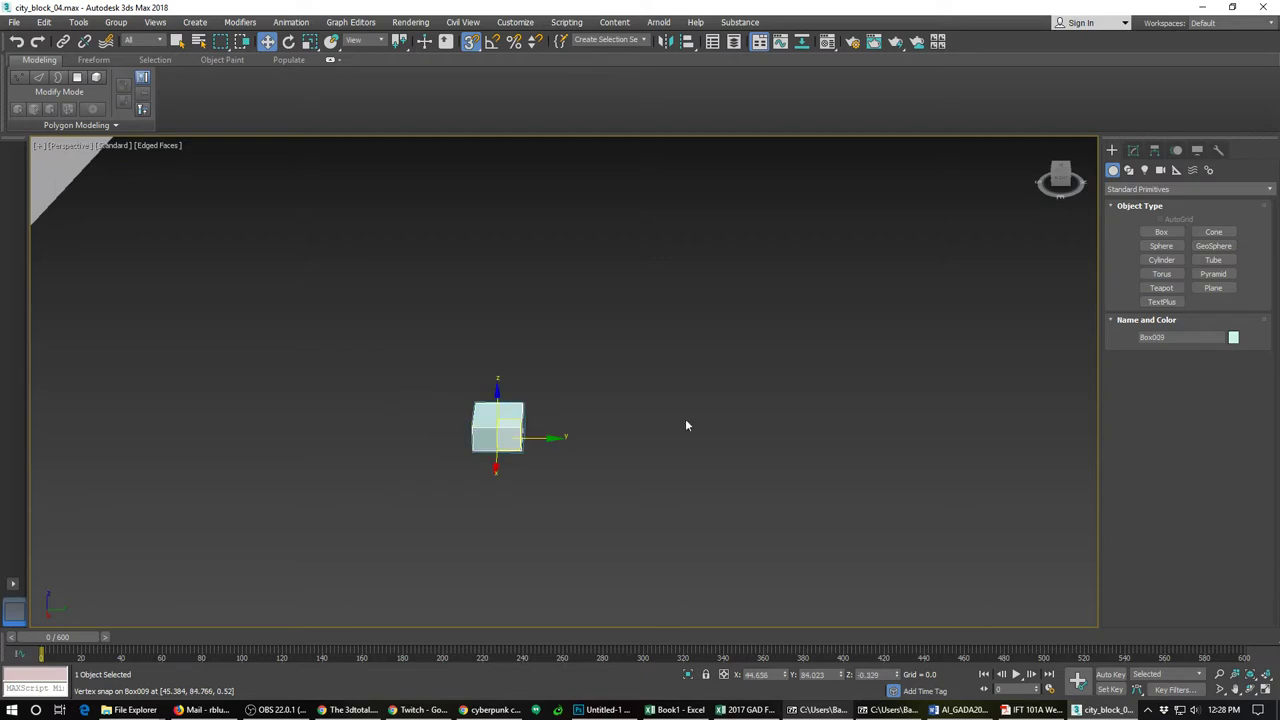
left_click(1133, 150)
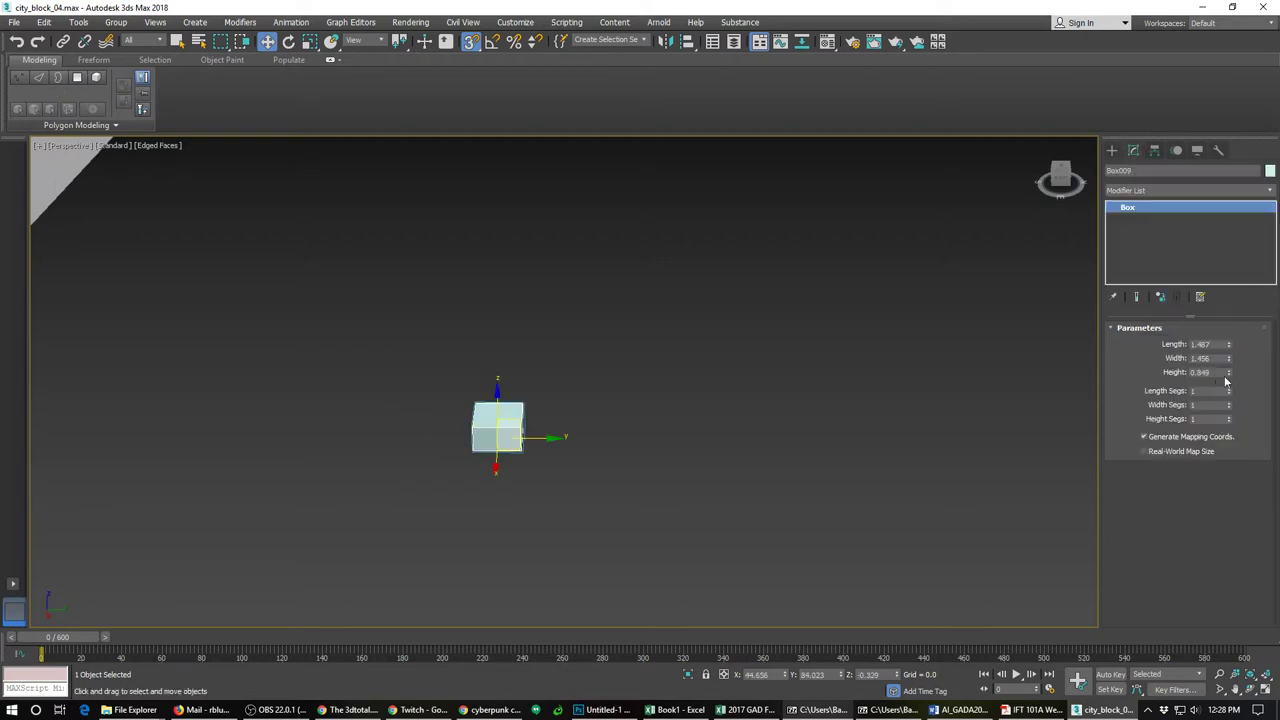
Step: Try a length of 0.7 on the original box
left_click(1218, 344)
type("0.7")
key("Return")
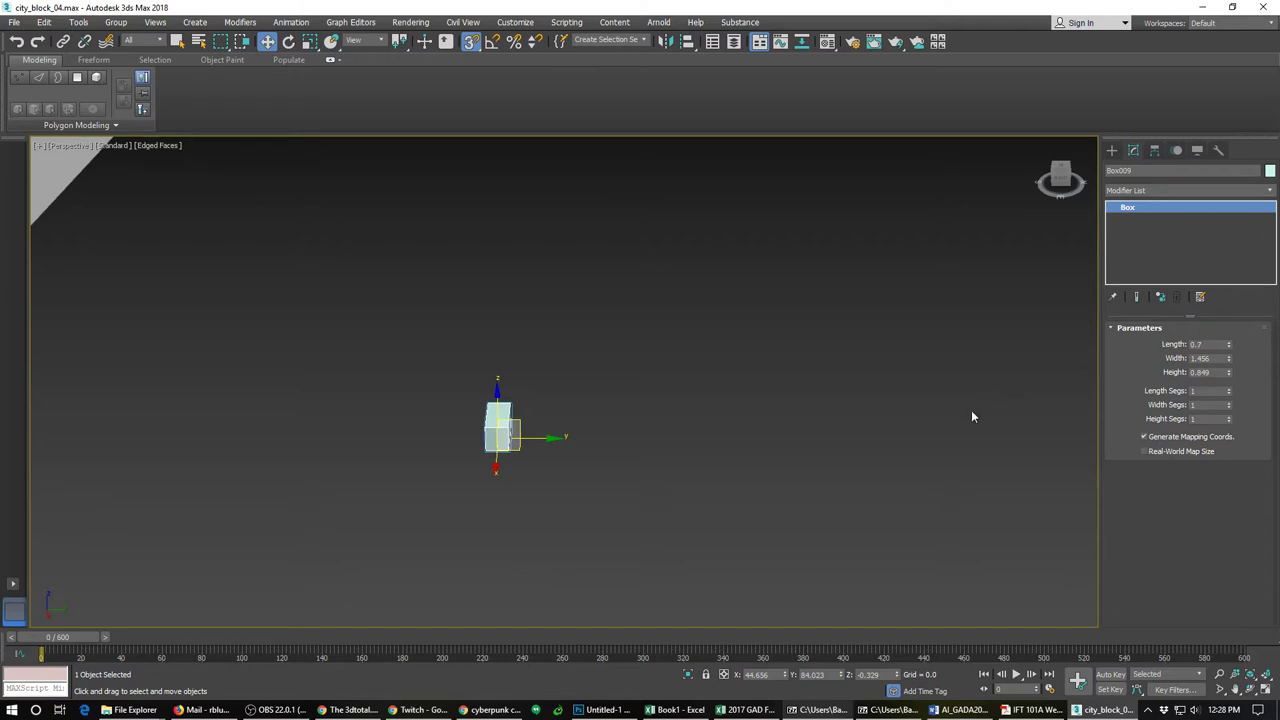
Step: Resize the original box to a length of 1.25, a width of 0.75 and a height of 0.75
double_click(1204, 344)
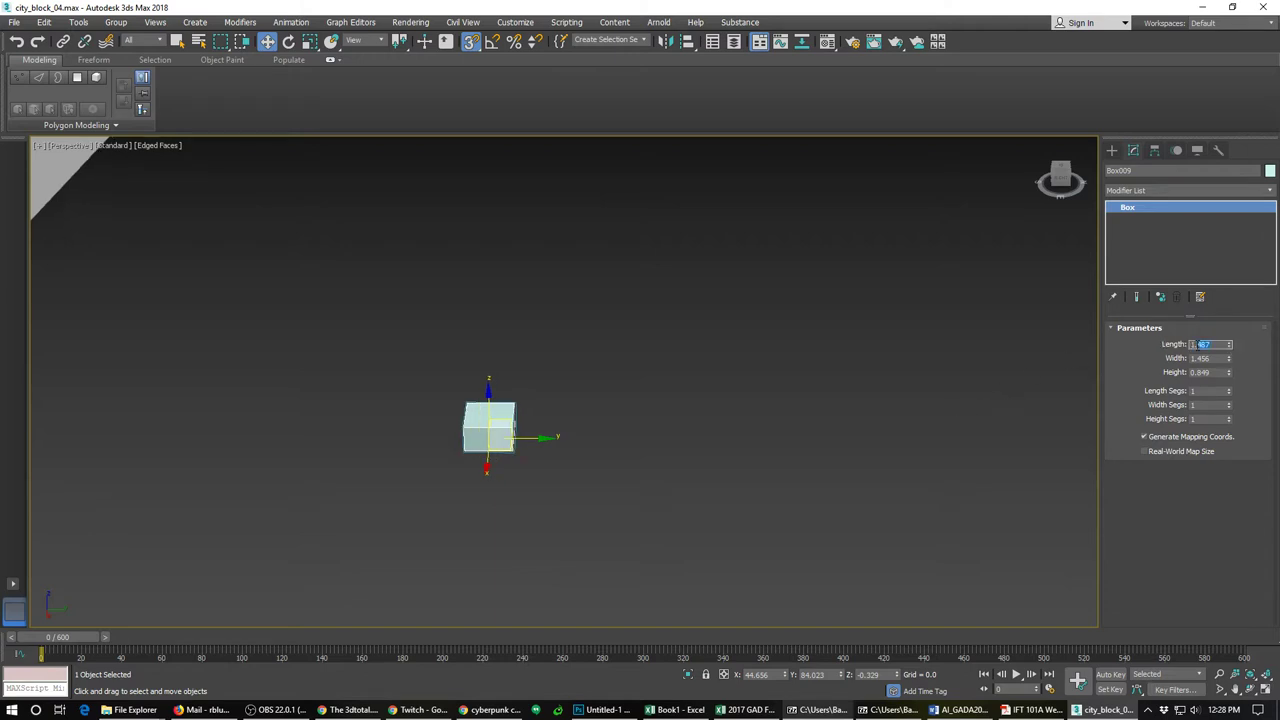
type("1.25")
key("Tab")
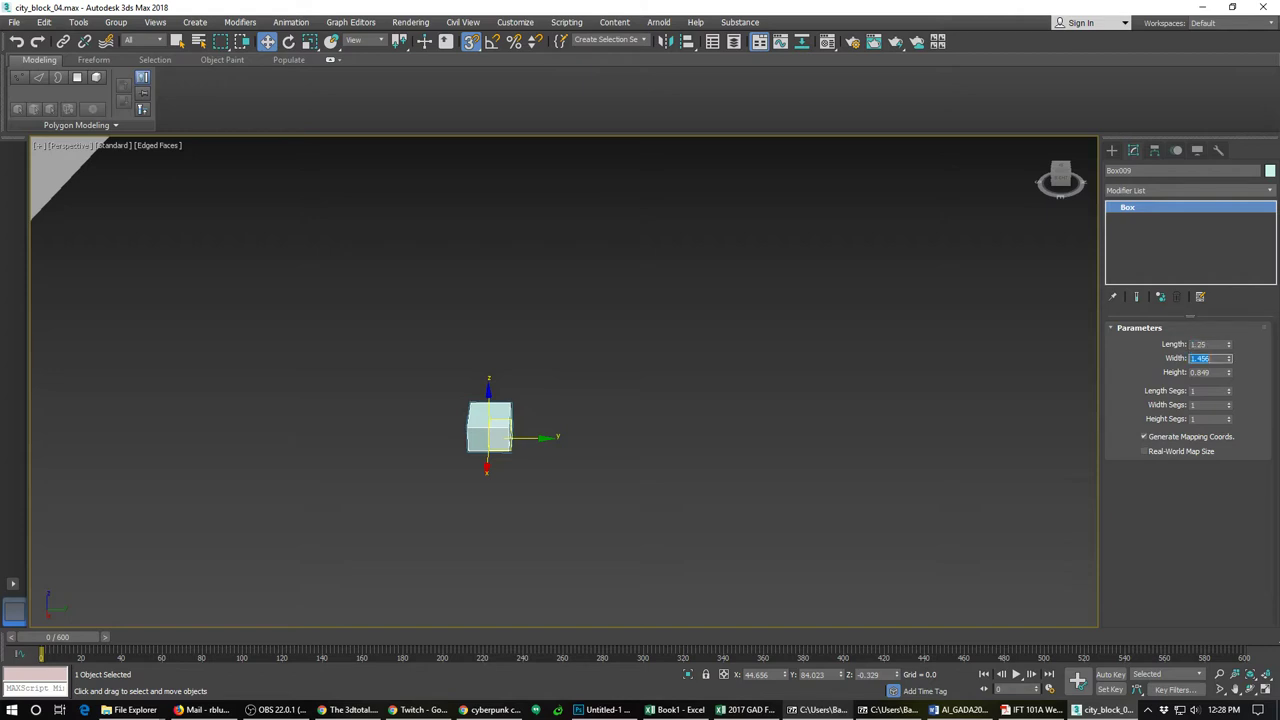
type(".7")
key("Tab")
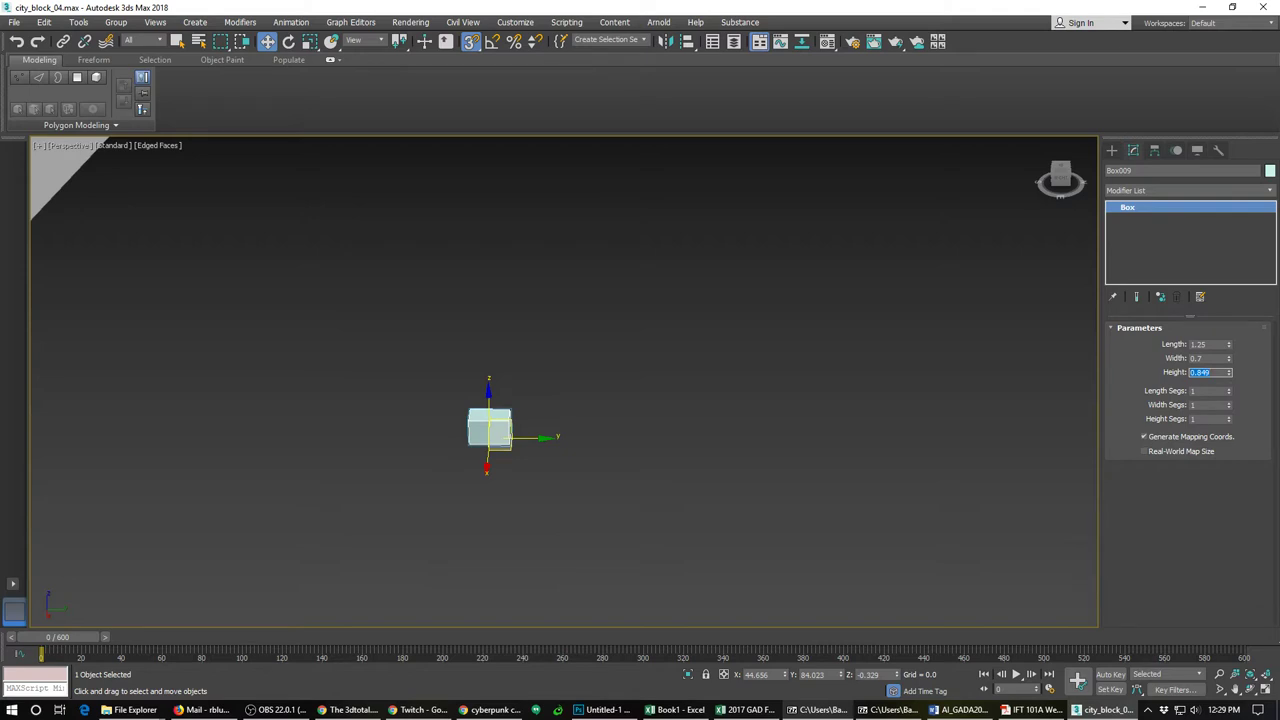
type(".75")
key("Return")
left_click(1210, 357)
key("Return")
Step: Select the box copy on the two-storey building's end wall, delete it, and return to the original box
scroll(624, 452, "down", 5)
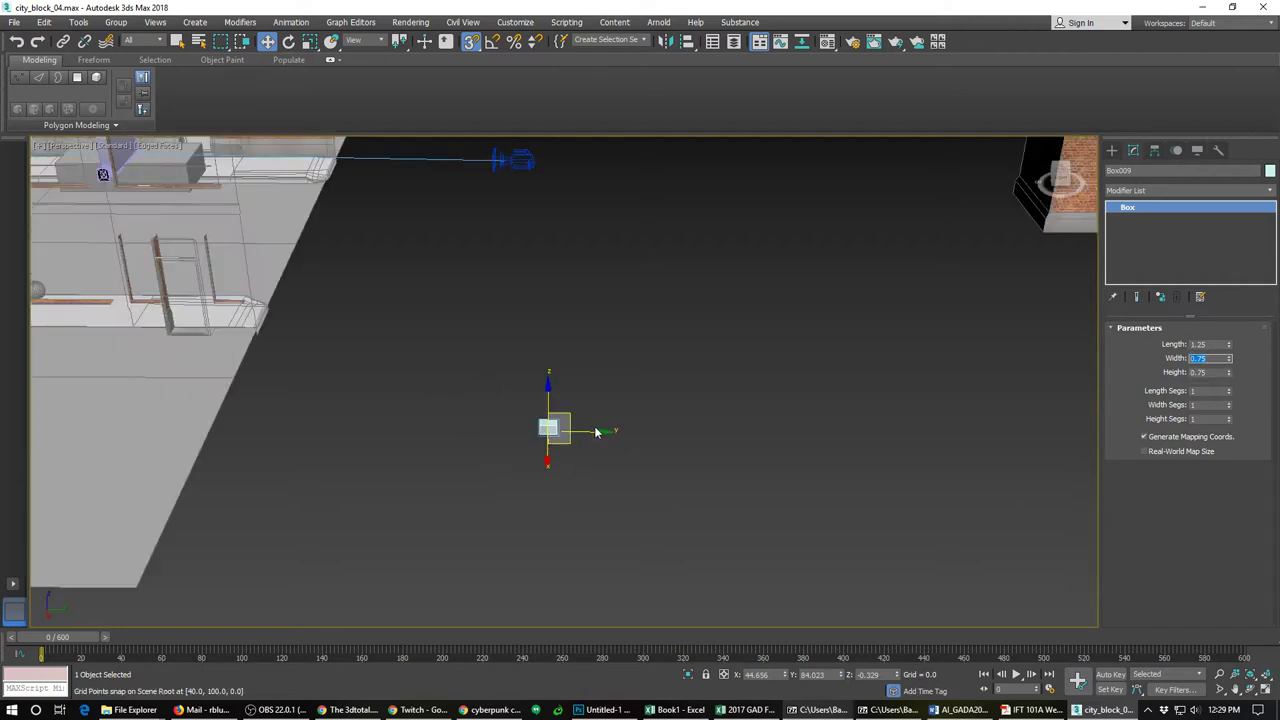
scroll(609, 455, "down", 3)
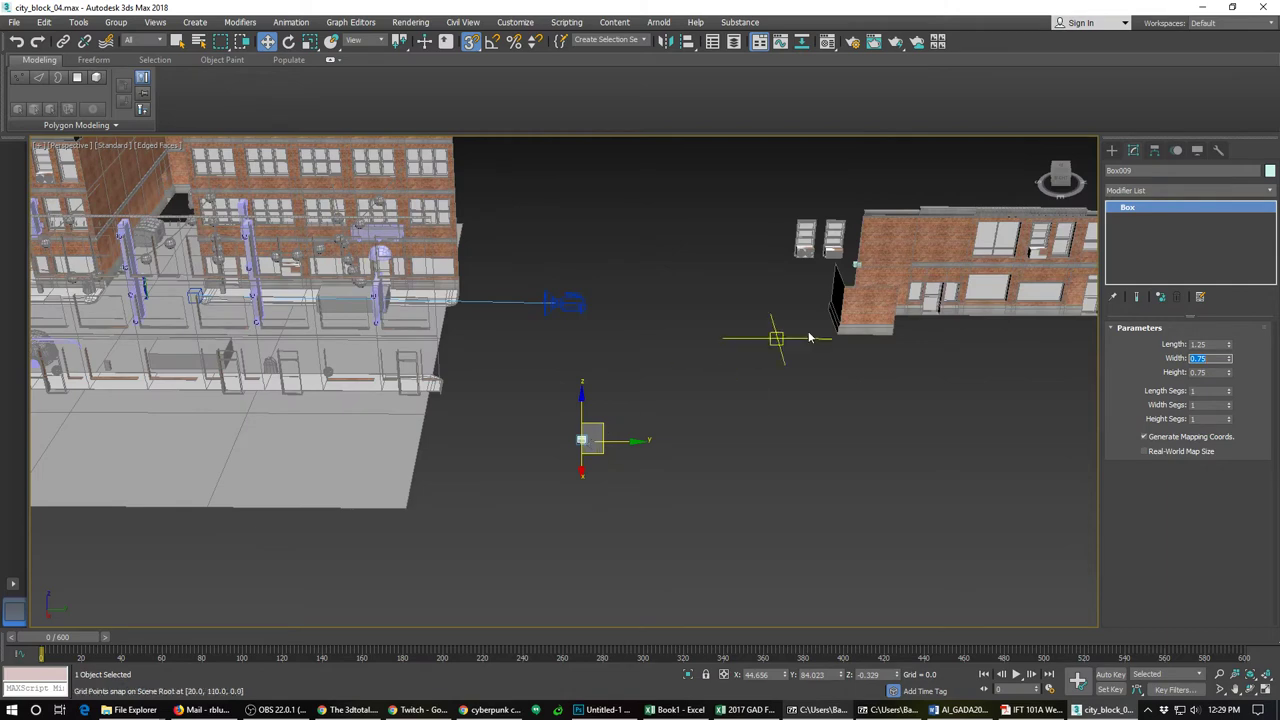
left_click(856, 264)
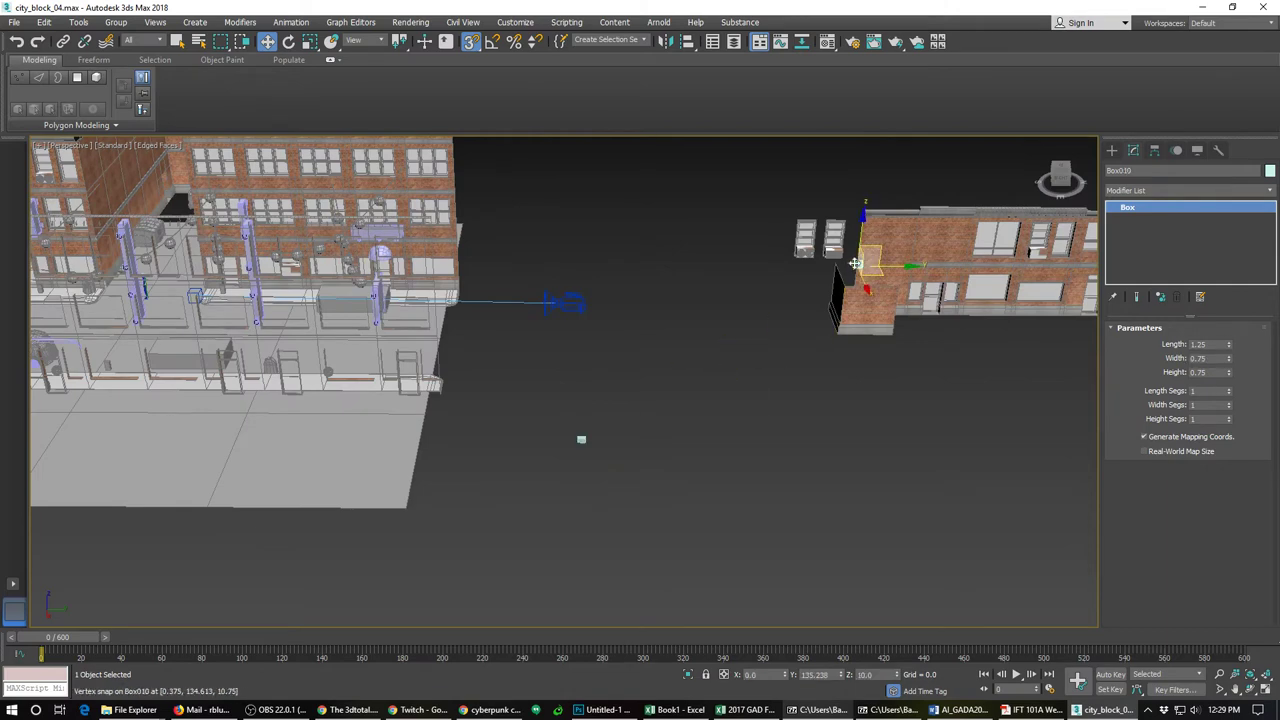
left_click(583, 437)
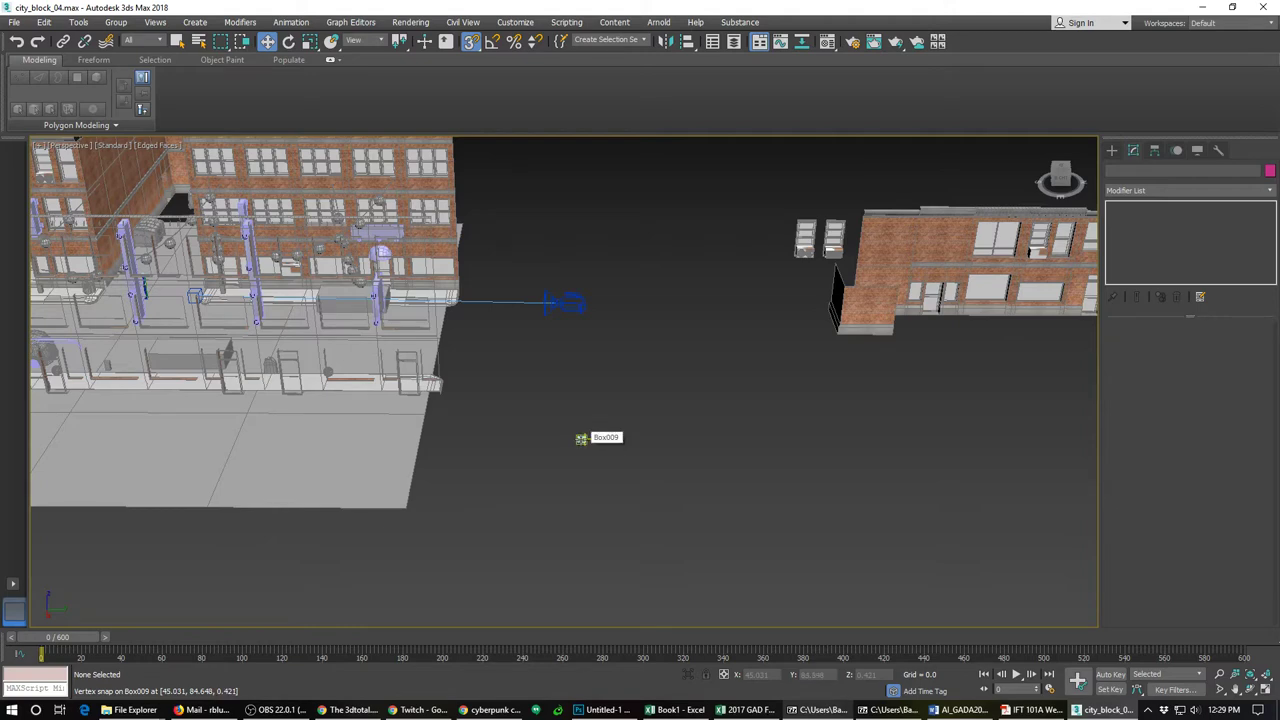
middle_click_drag(580, 437, 561, 437)
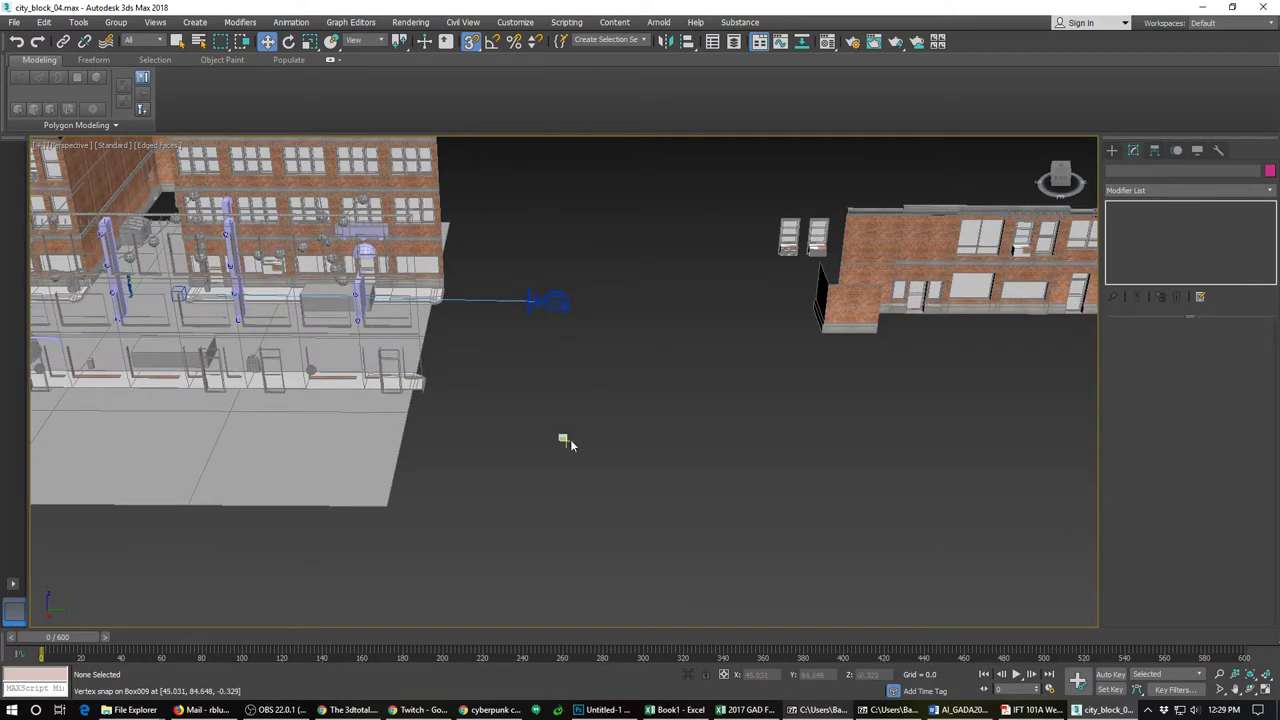
Step: Place an instance of the original box at the end wall of the two-storey building, snapped to the wall's edge
left_click(561, 437)
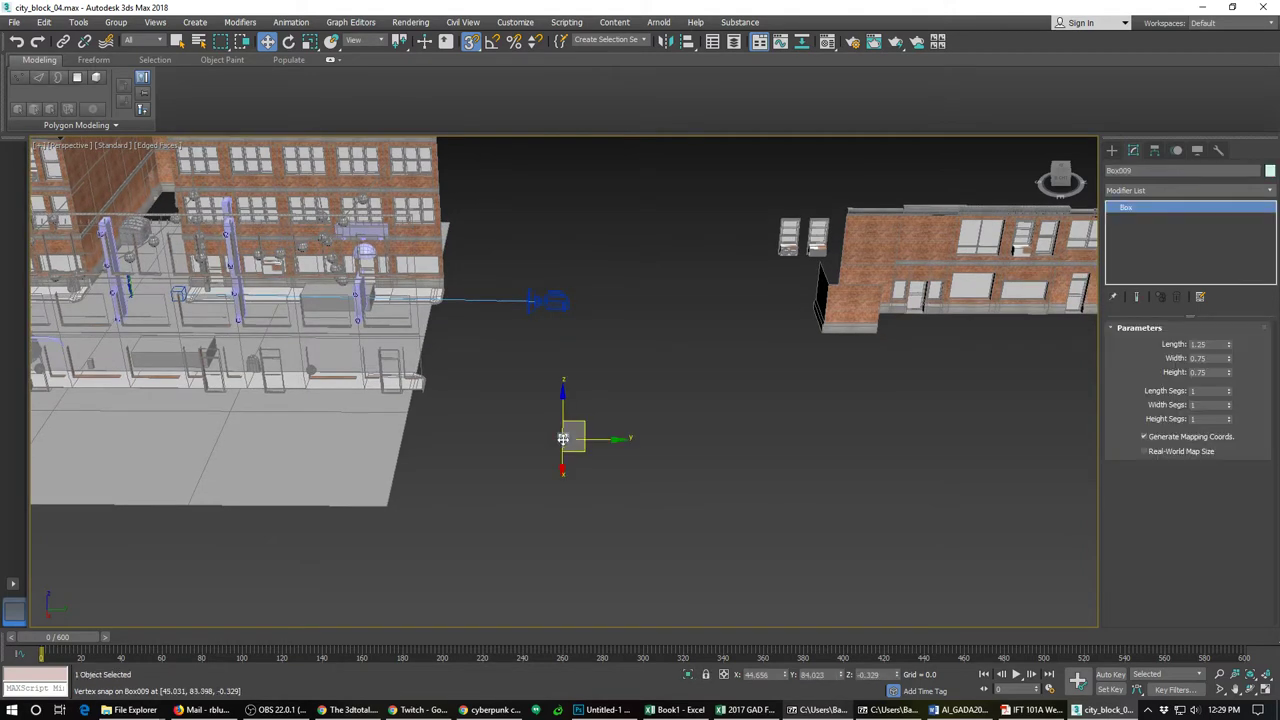
mouse_move(563, 437)
left_mouse_down("shift")
mouse_move(823, 251)
mouse_move(853, 265)
left_mouse_up("shift")
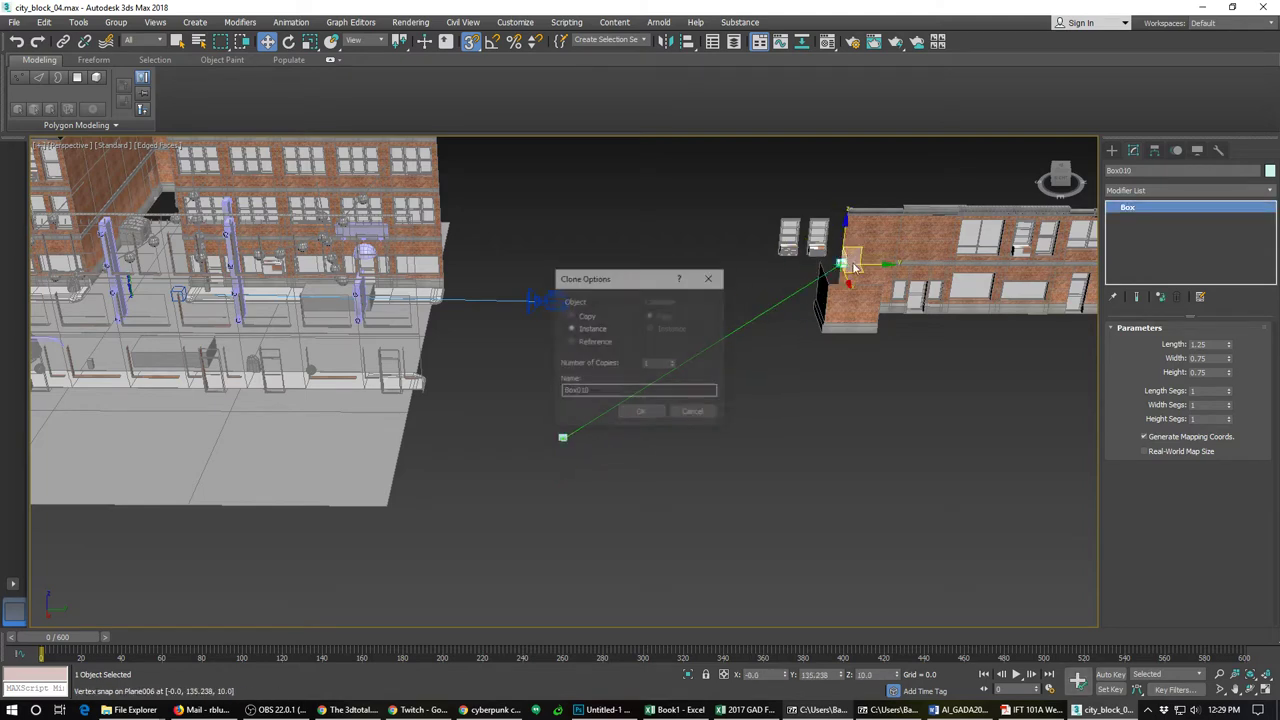
left_click(640, 411)
scroll(857, 272, "up", 5)
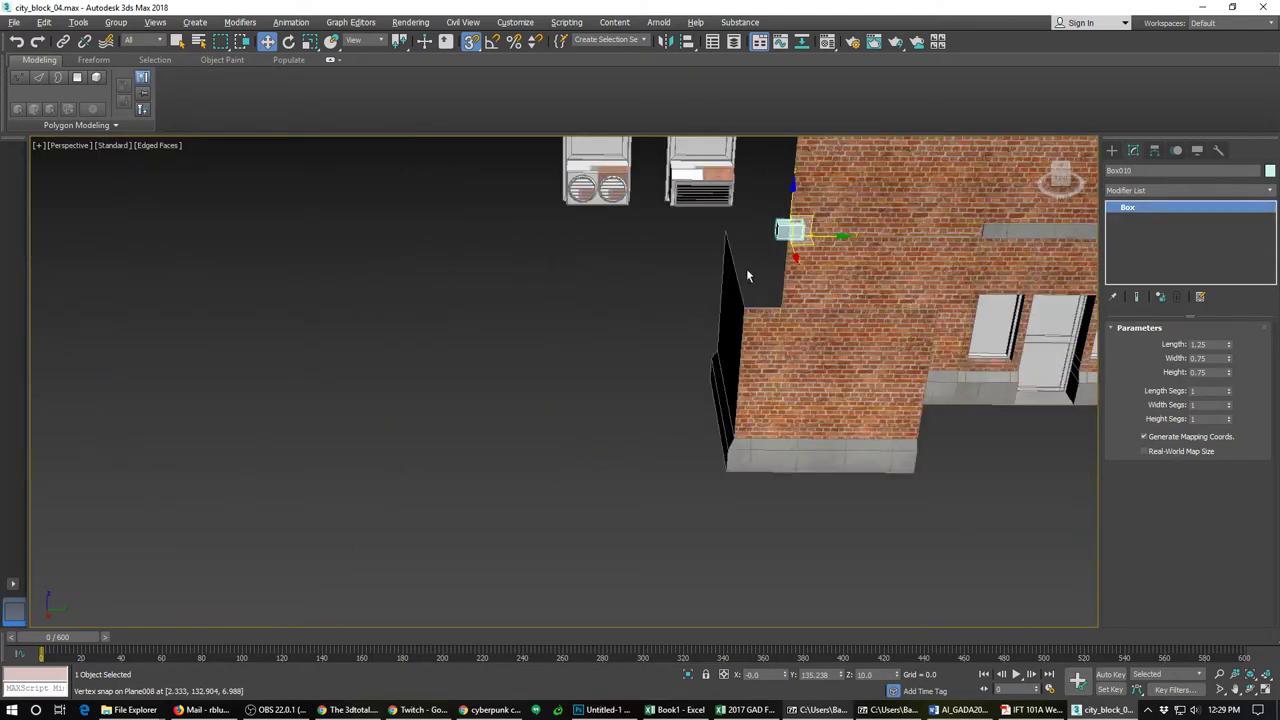
mouse_move(746, 268)
middle_mouse_down("alt")
mouse_move(868, 237)
mouse_move(808, 262)
middle_mouse_up("alt")
scroll(808, 262, "down", 4)
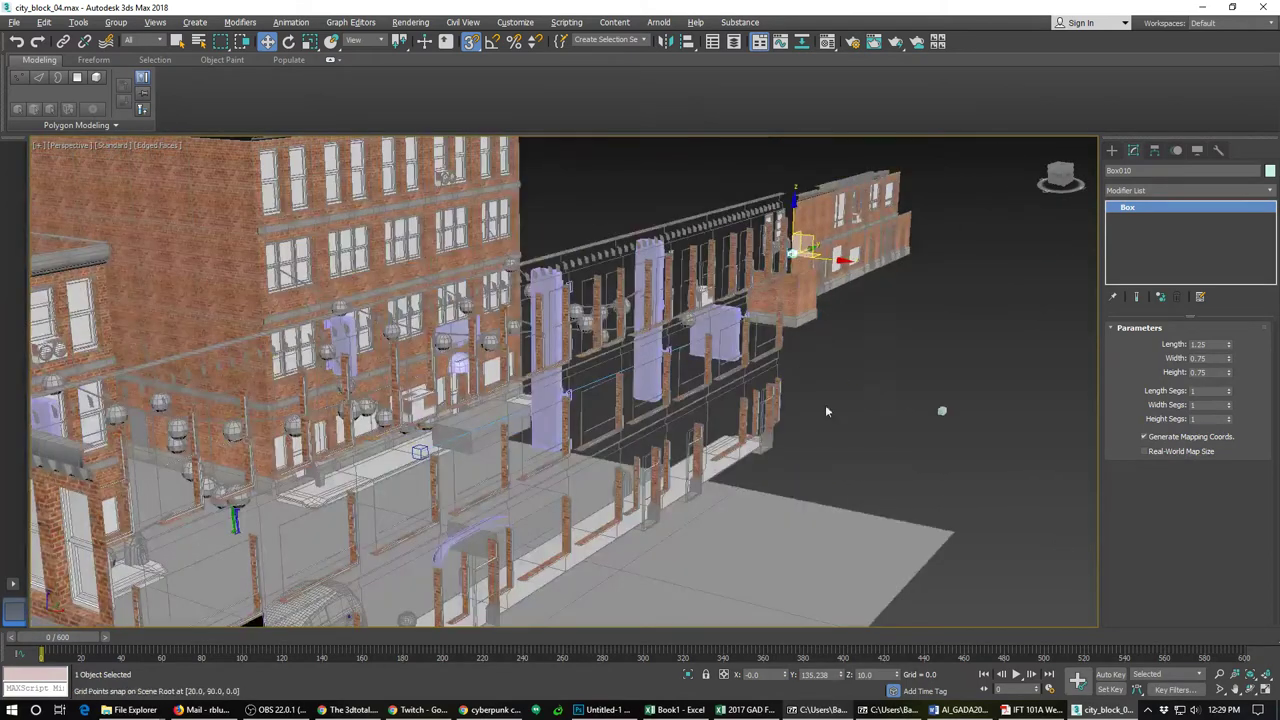
Step: Set the original box's width to 0.5 and its width segments to 2
left_click(942, 411)
scroll(942, 411, "up", 3)
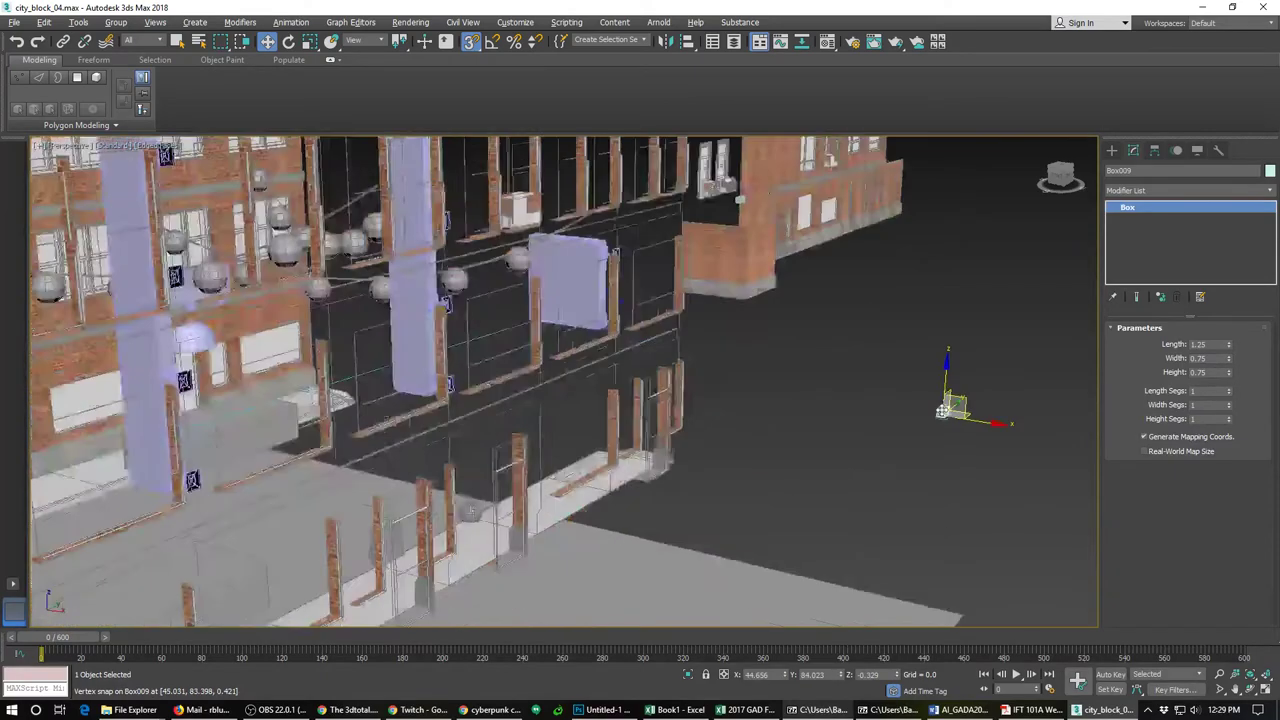
scroll(942, 411, "up", 1)
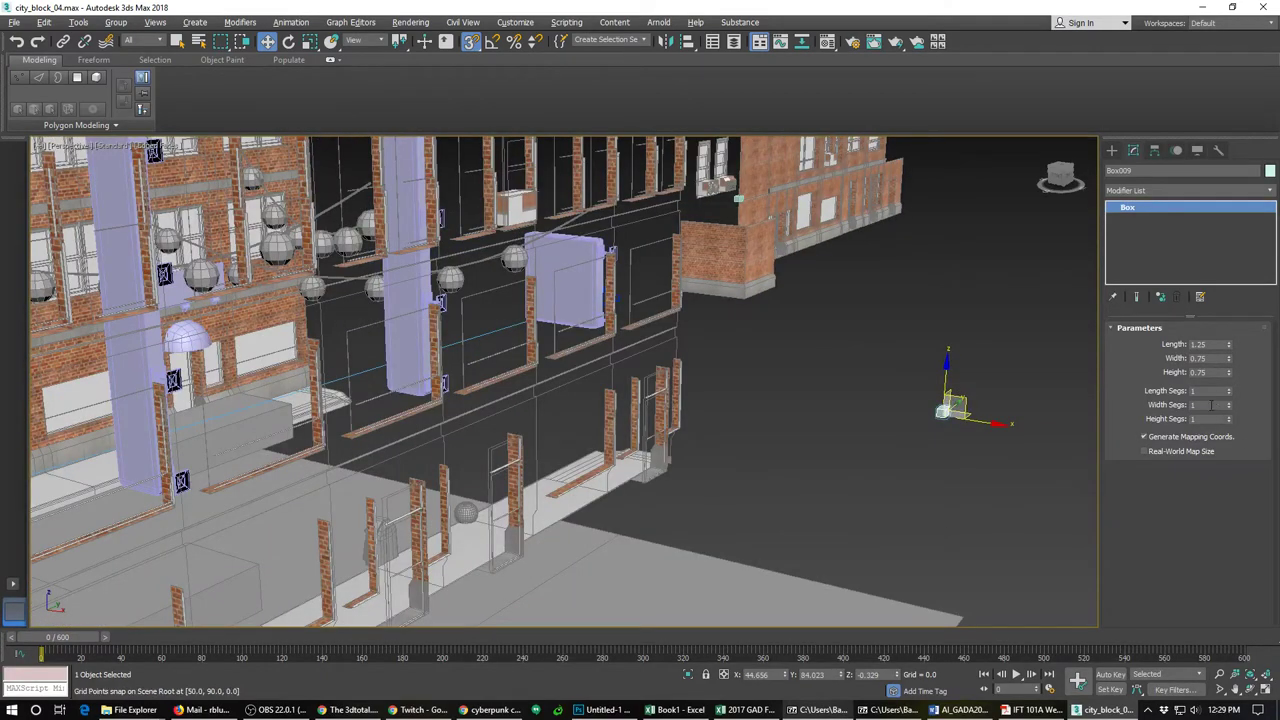
double_click(1214, 371)
double_click(1211, 358)
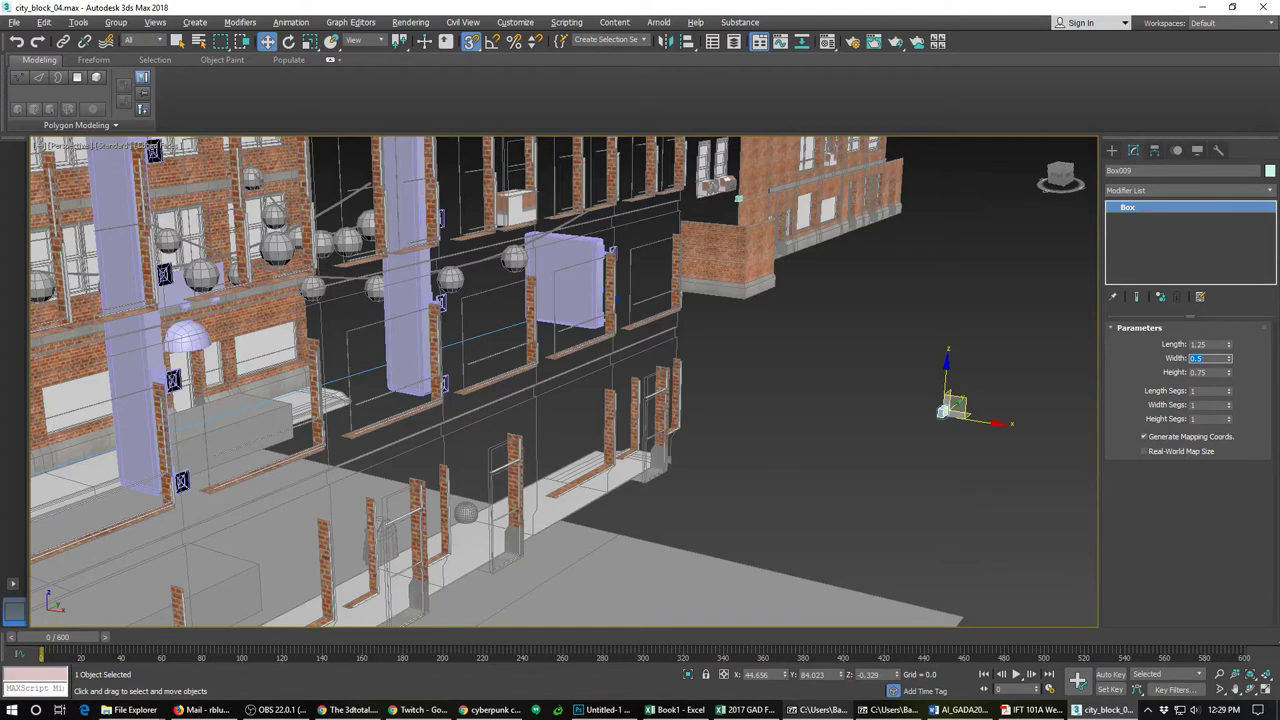
left_click(1230, 390)
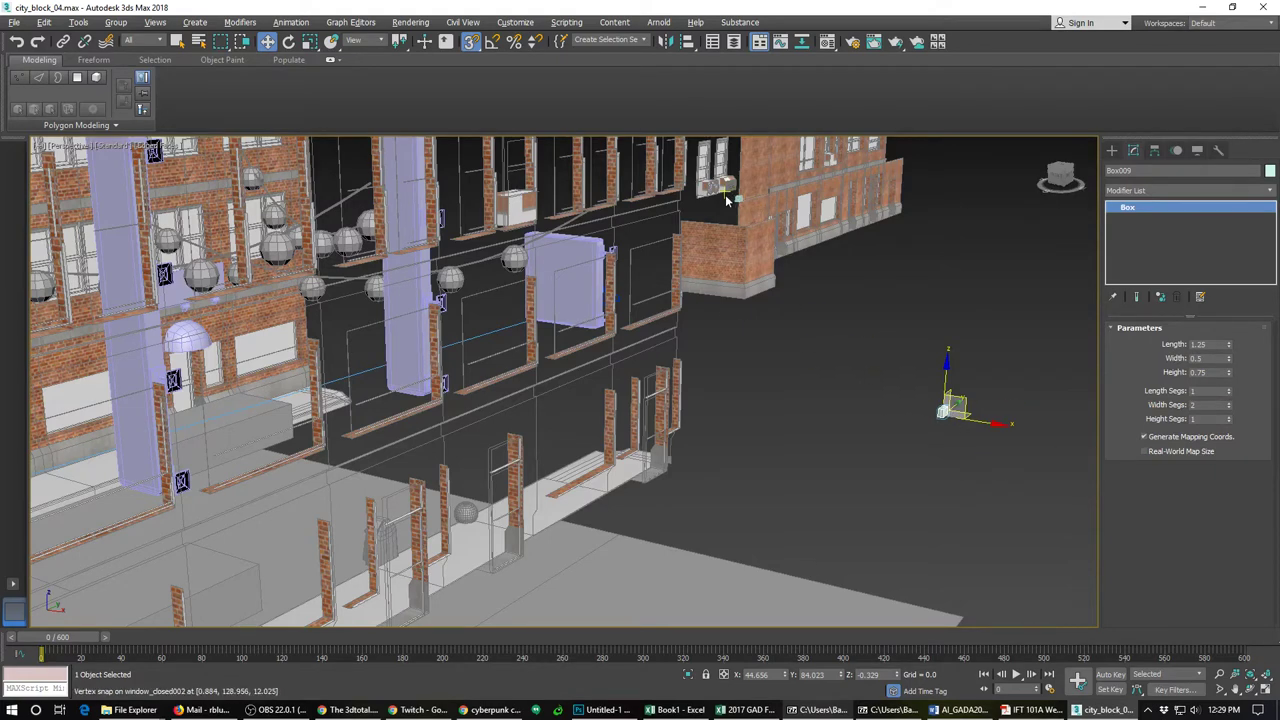
Step: Examine the resized box instance on the end wall, comparing its proportions with the brickwork, windows and air conditioners
scroll(727, 199, "up", 6)
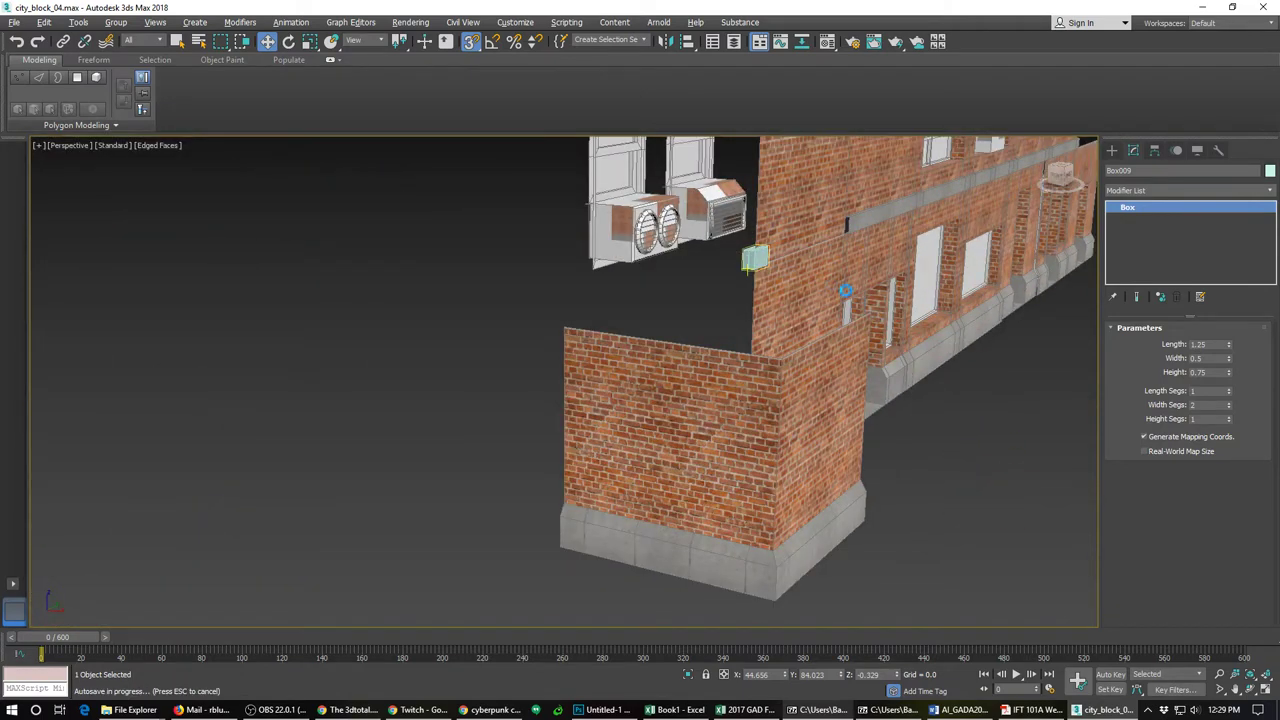
scroll(797, 303, "up", 5)
scroll(810, 307, "down", 3)
middle_click_drag(831, 314, 776, 372)
scroll(681, 470, "down", 3)
middle_click_drag(783, 420, 650, 177)
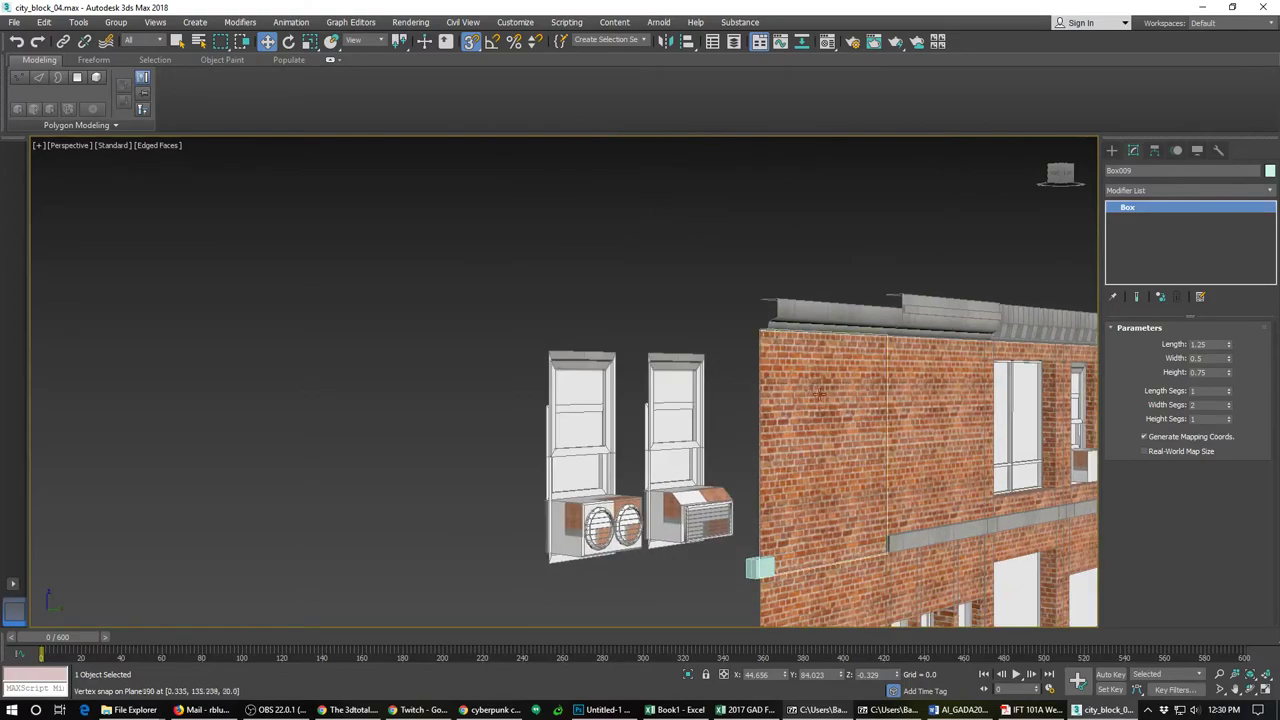
middle_click_drag(851, 497, 677, 268)
scroll(688, 350, "up", 5)
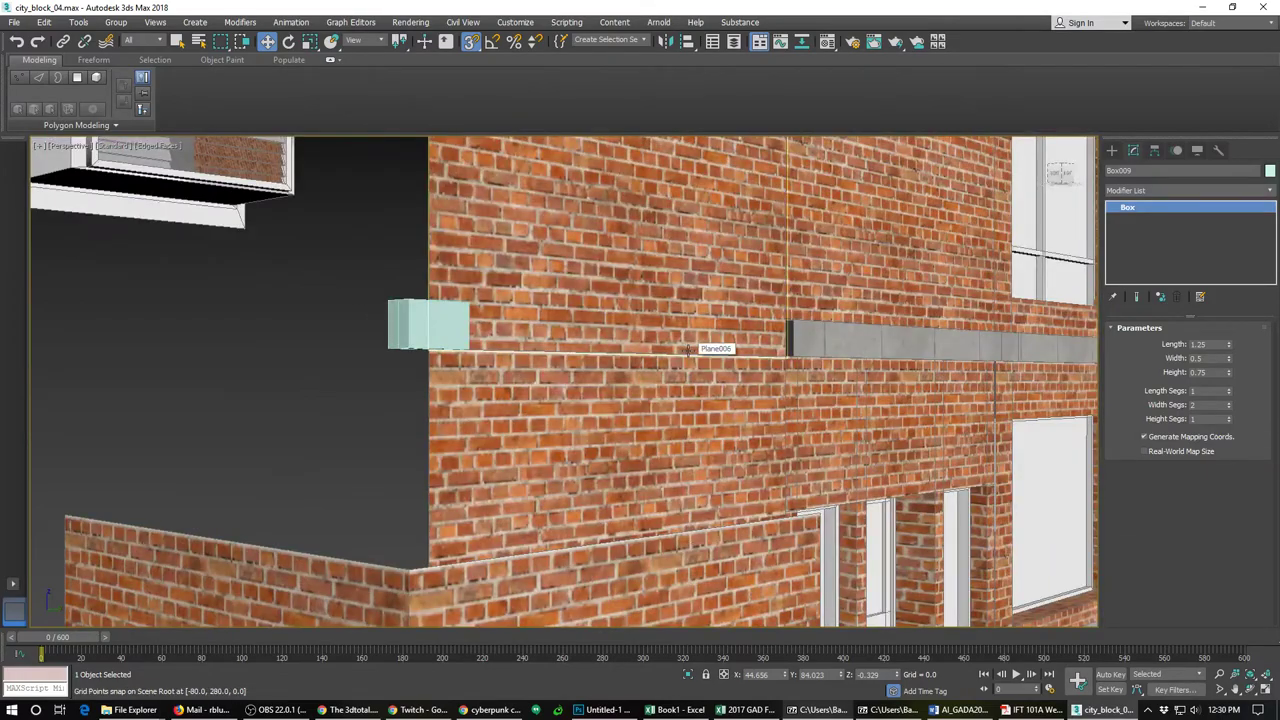
scroll(714, 349, "down", 3)
scroll(729, 443, "down", 5)
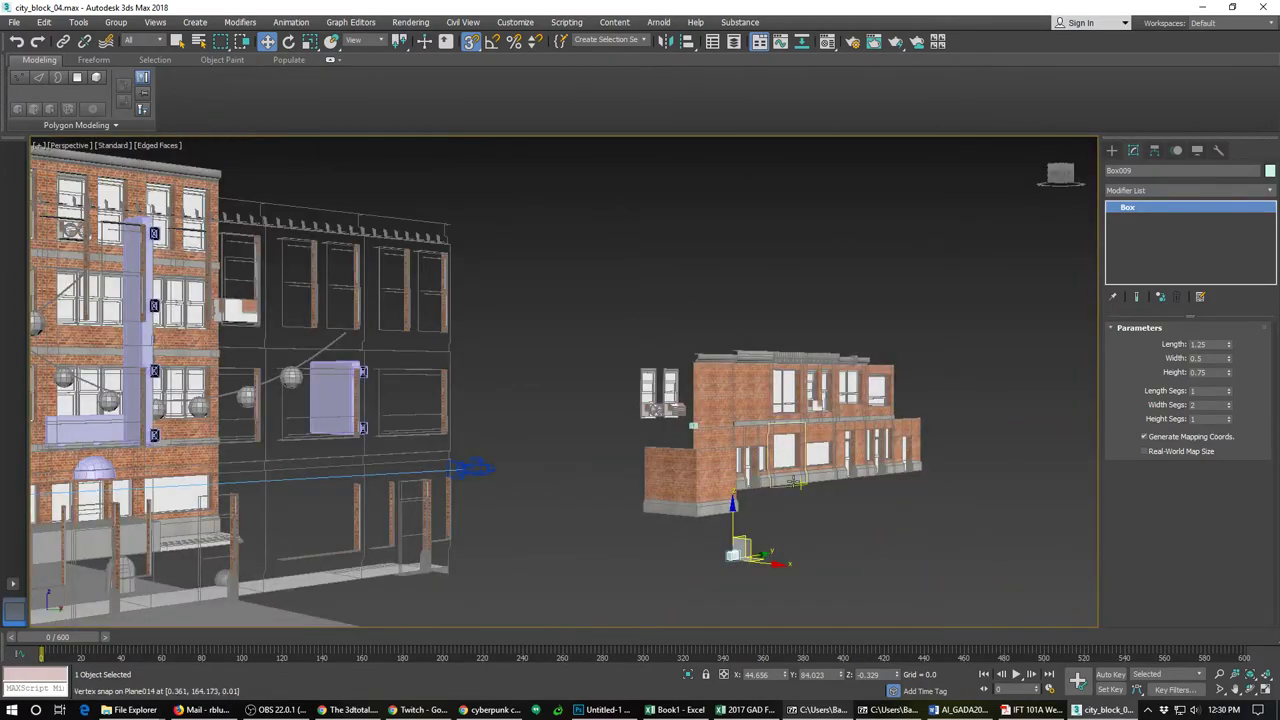
Step: Delete the box instance from the two-storey building's end wall
middle_click_drag(728, 441, 677, 500, "alt")
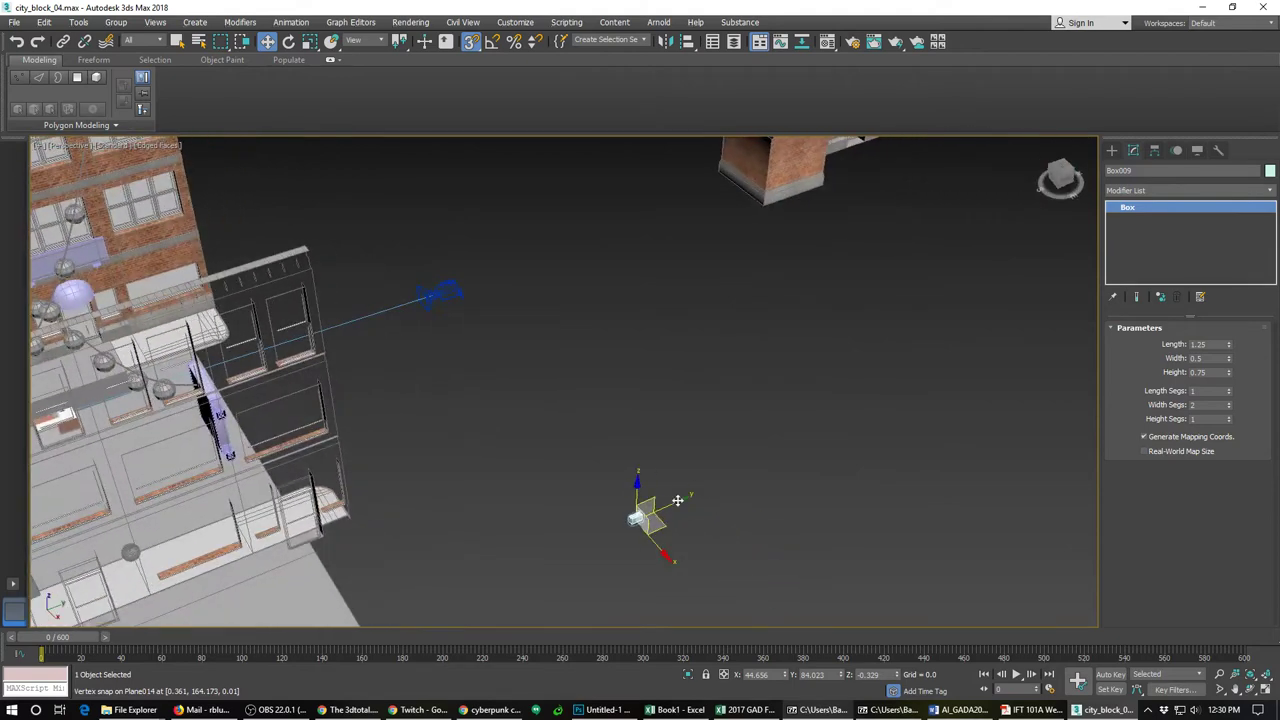
scroll(677, 500, "up", 4)
scroll(677, 500, "down", 6)
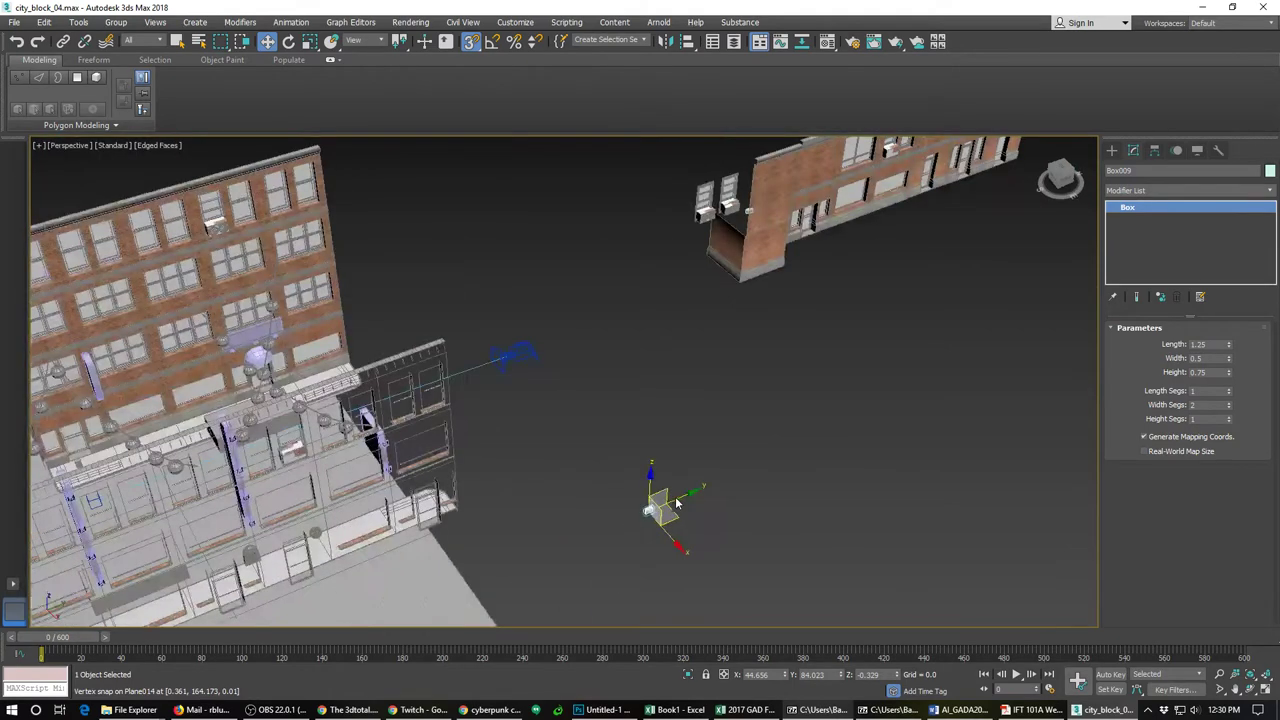
key("shift+z")
right_click(725, 298)
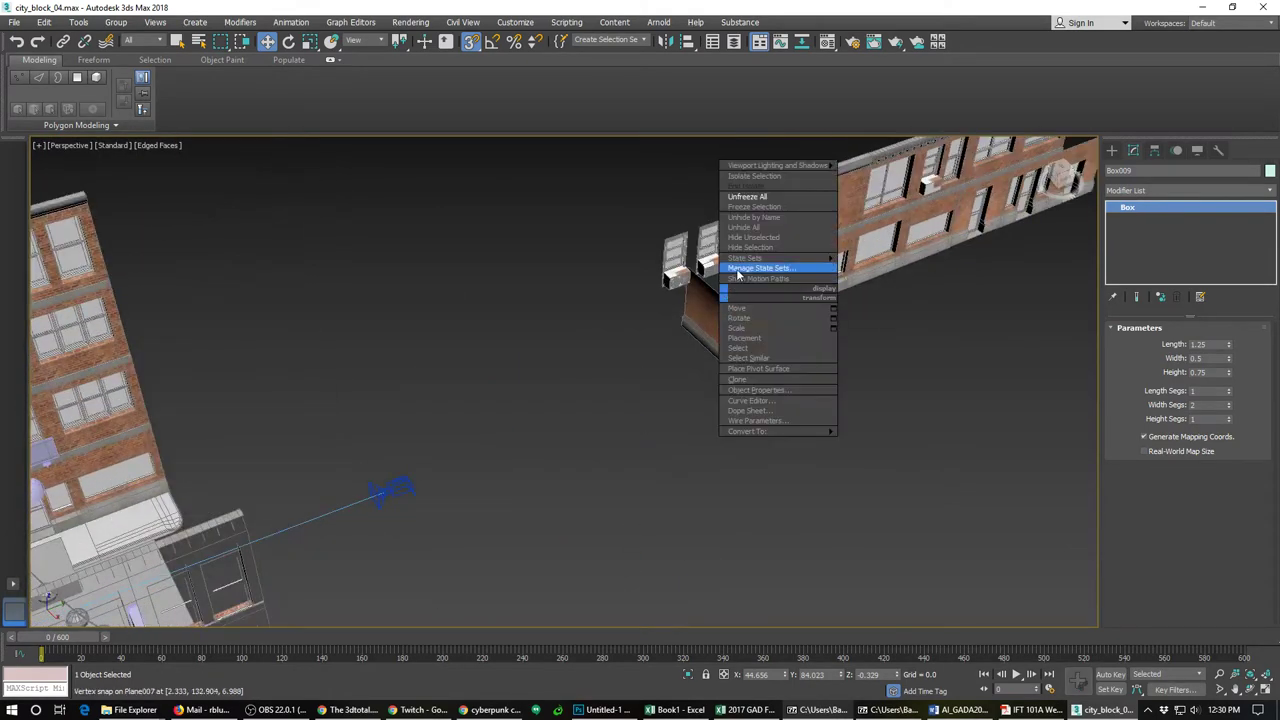
left_click(651, 367)
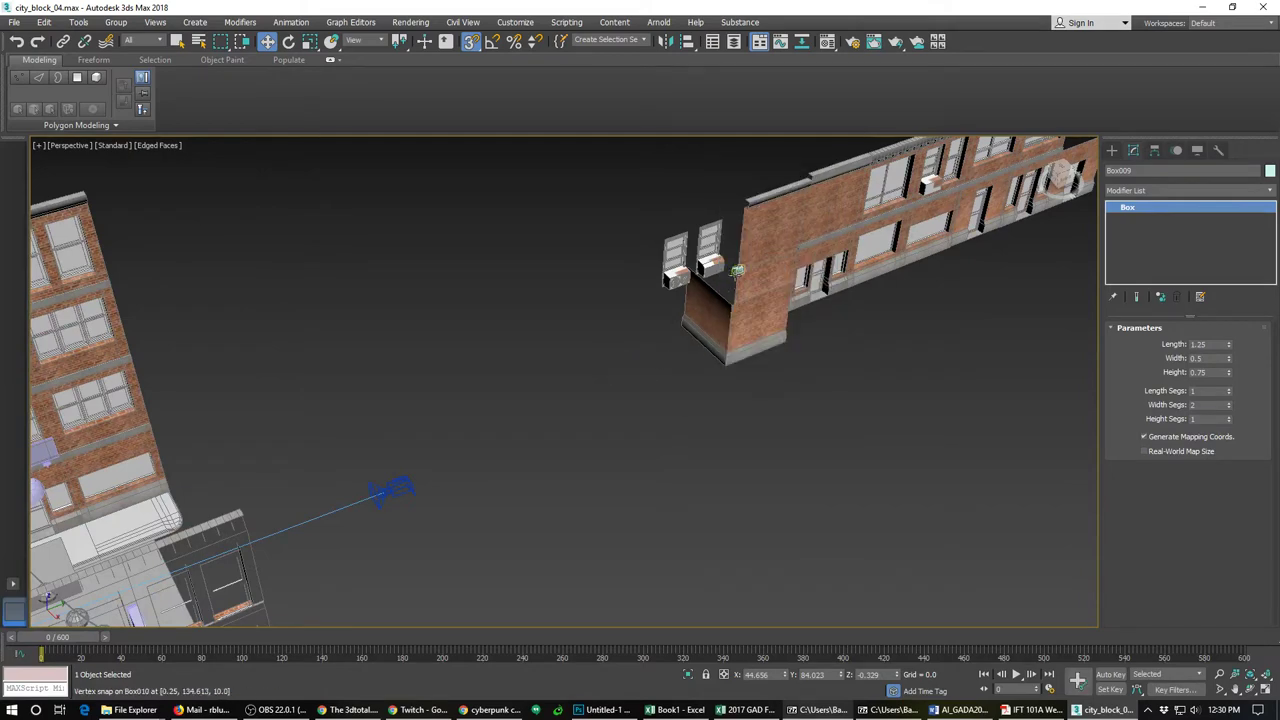
left_click(736, 270)
left_click(829, 400)
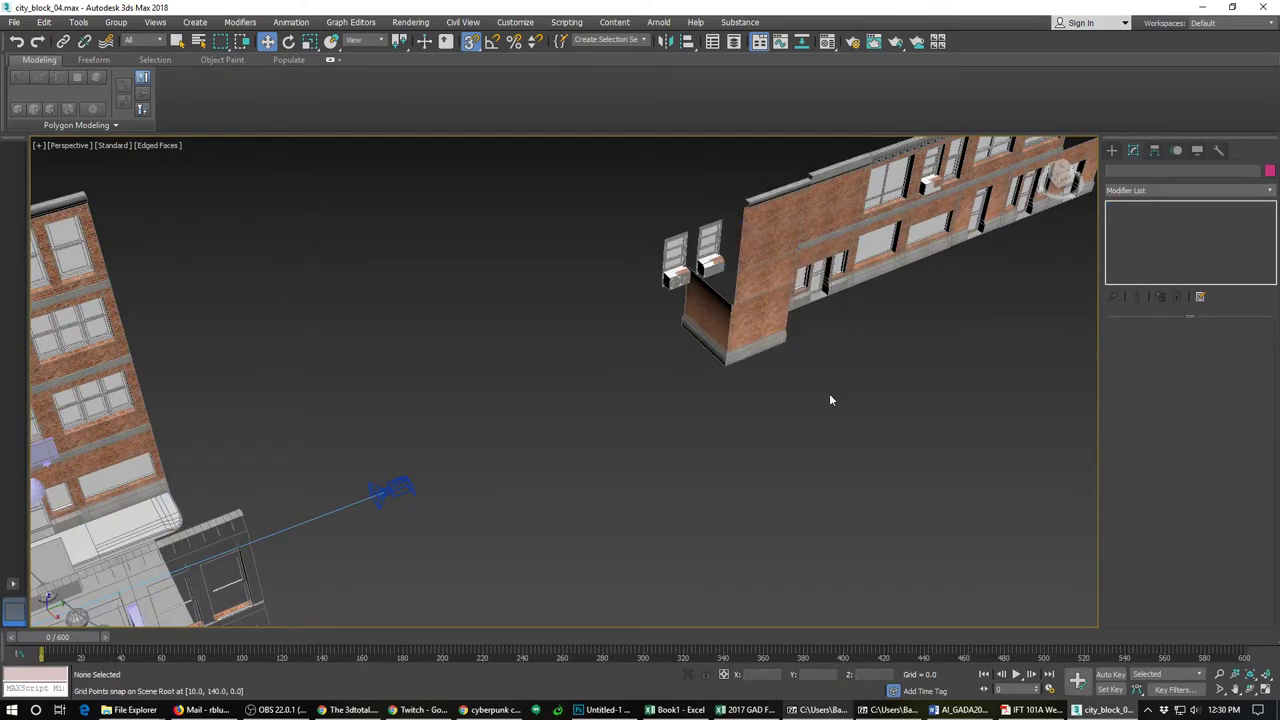
Step: Select the original box beside the city block and rotate it 90 degrees about the Y axis
middle_click_drag(685, 540, 637, 396)
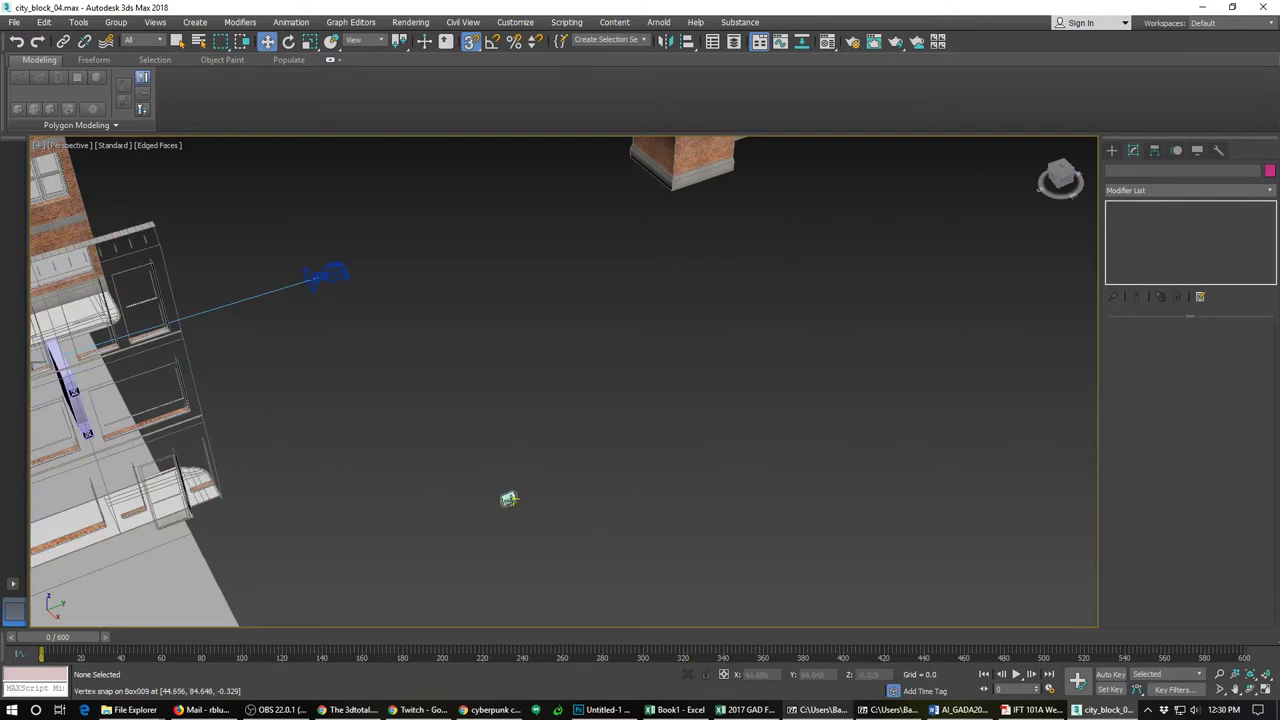
left_click(508, 498)
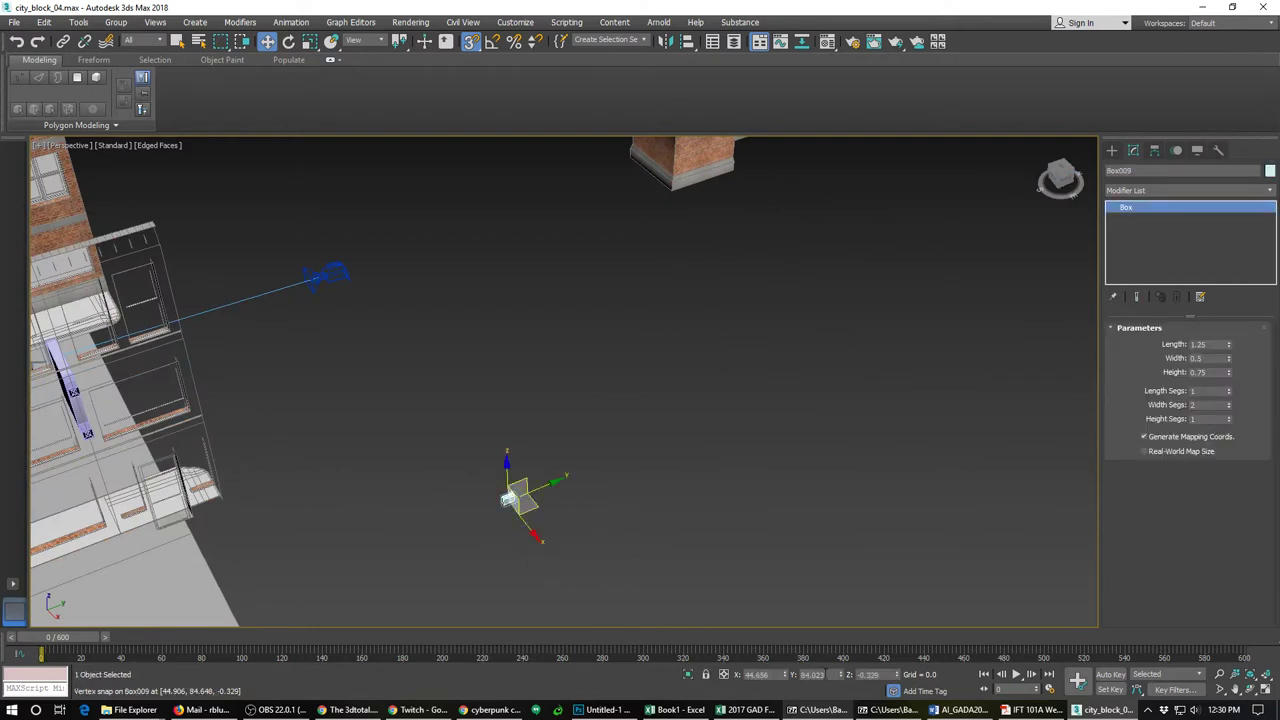
key("e")
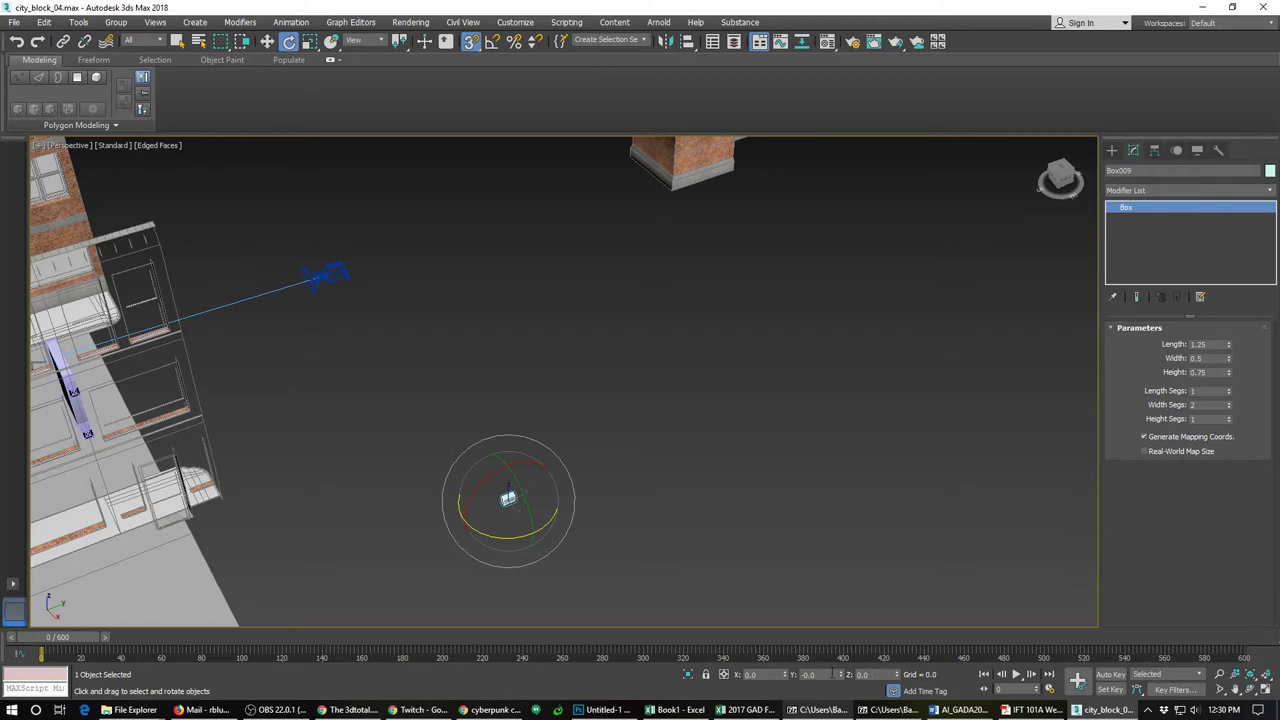
left_click(832, 674)
type("90")
key("Return")
Step: Isolate the rotated box and switch to the Top view framed around it
key("alt+q")
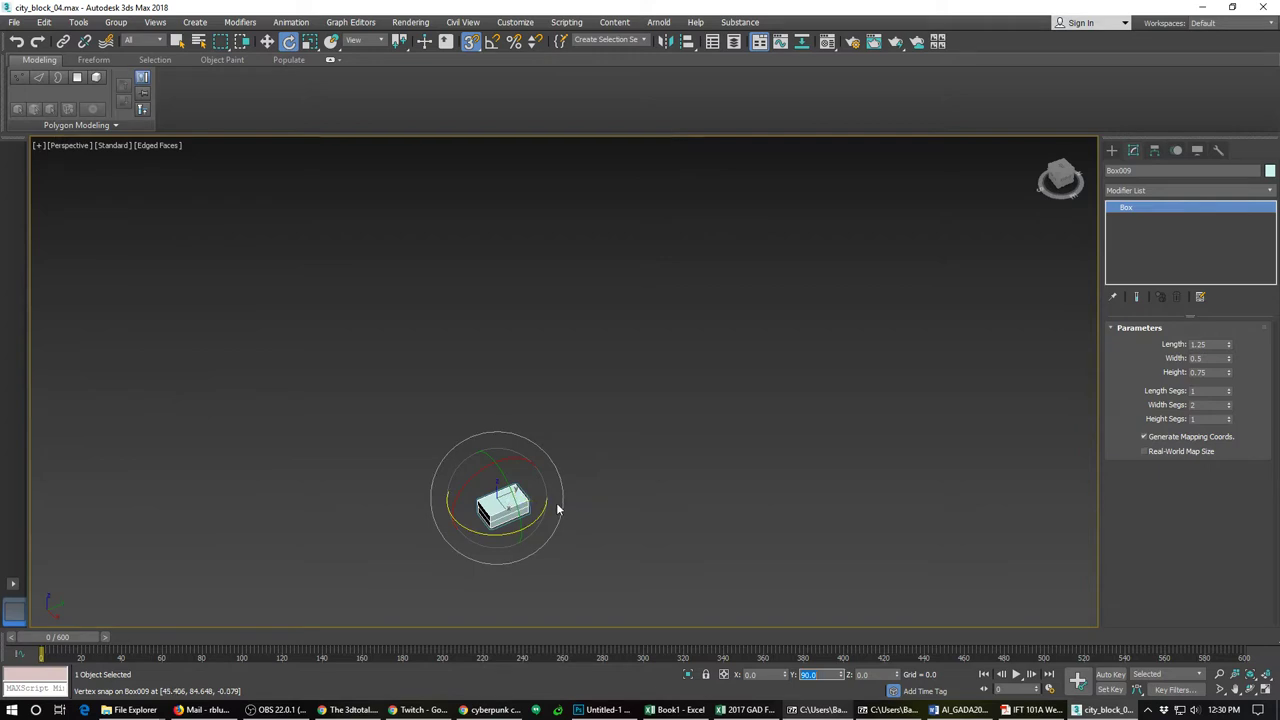
middle_click_drag(558, 510, 516, 548, "alt")
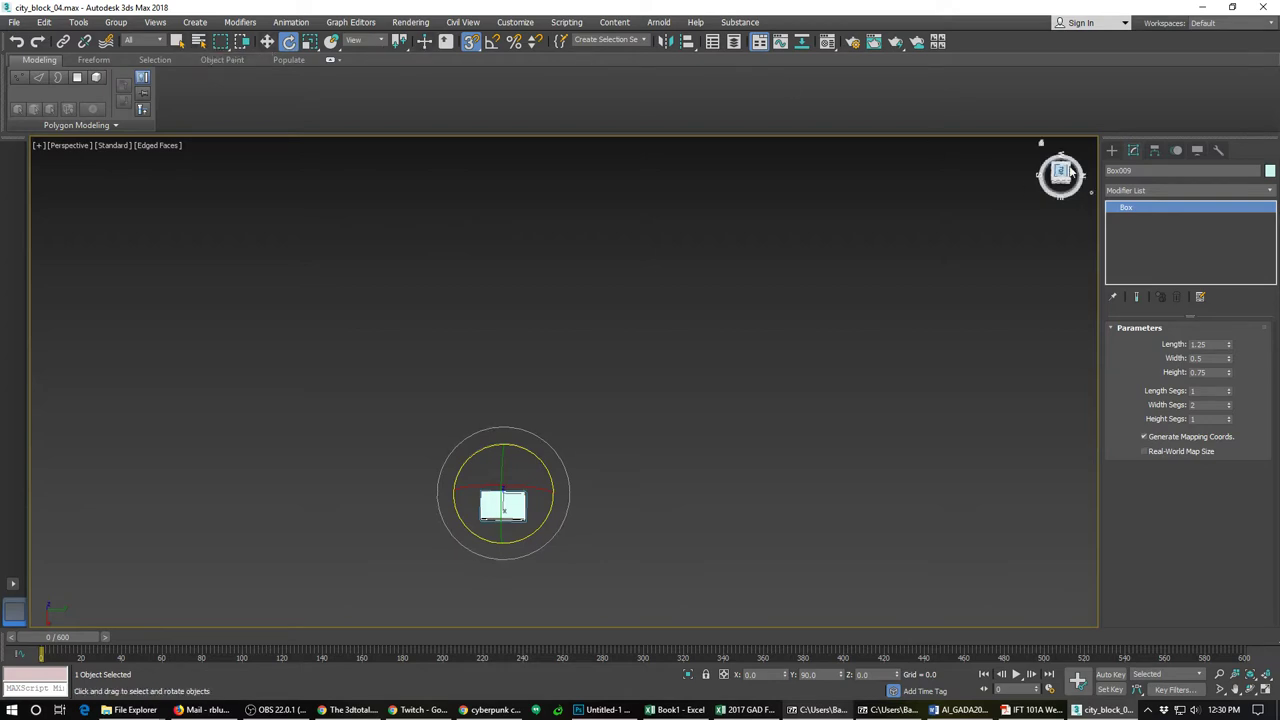
left_click(1111, 150)
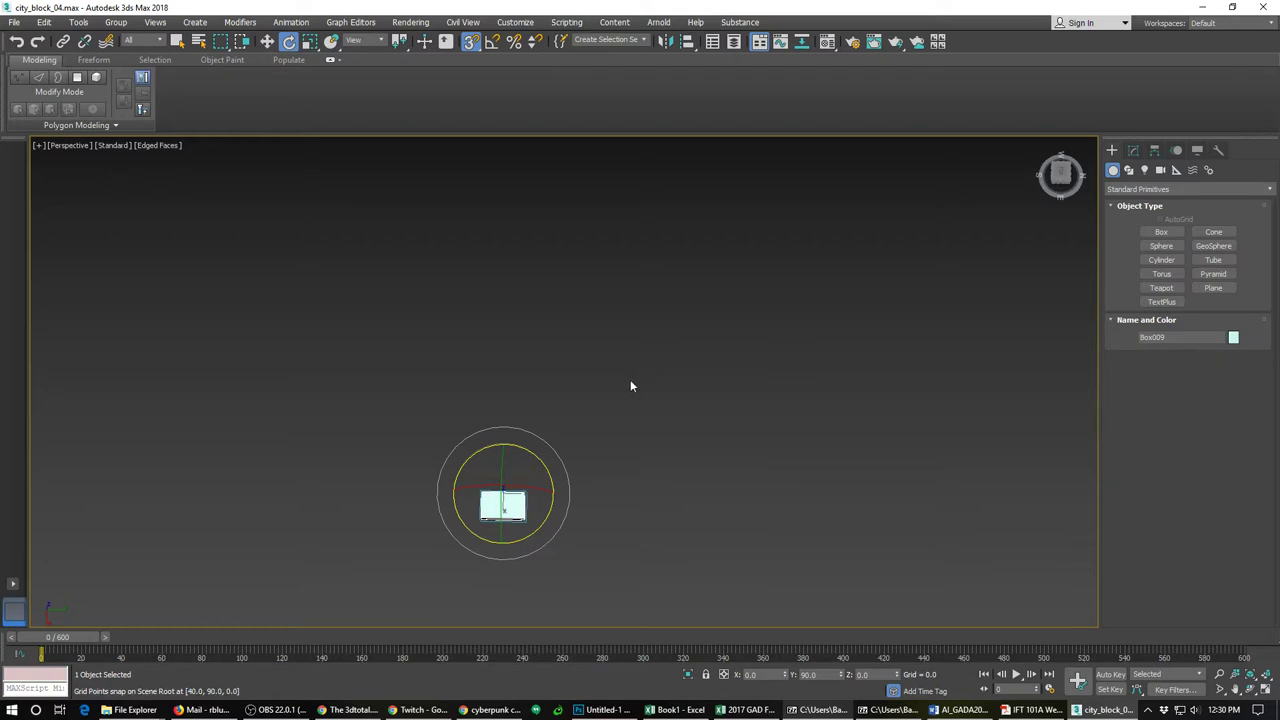
key("v")
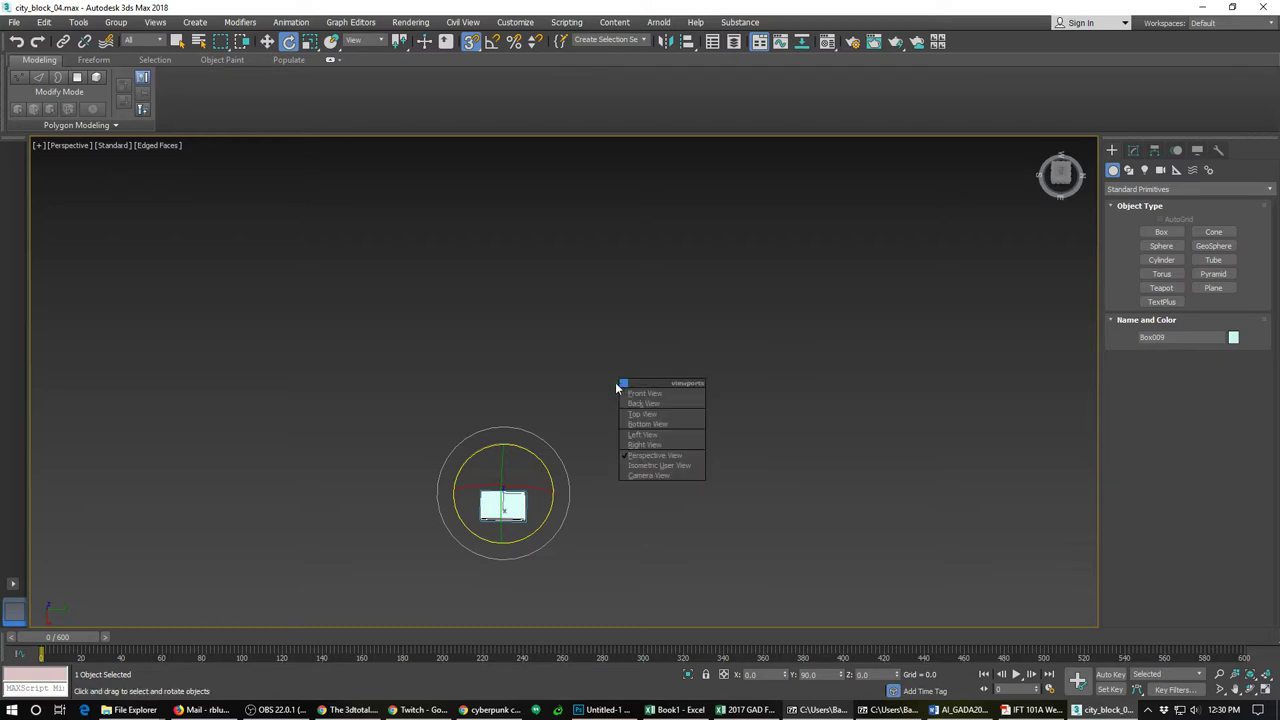
key("t")
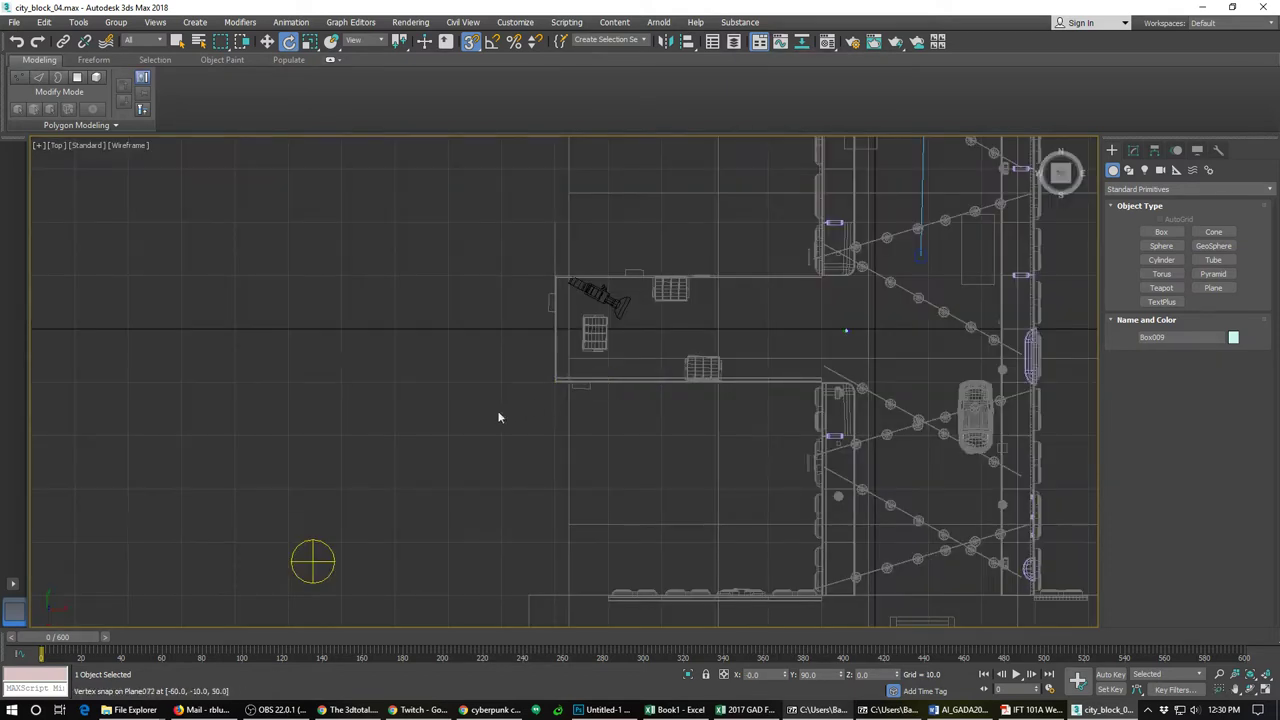
key("alt+q")
scroll(442, 429, "down", 5)
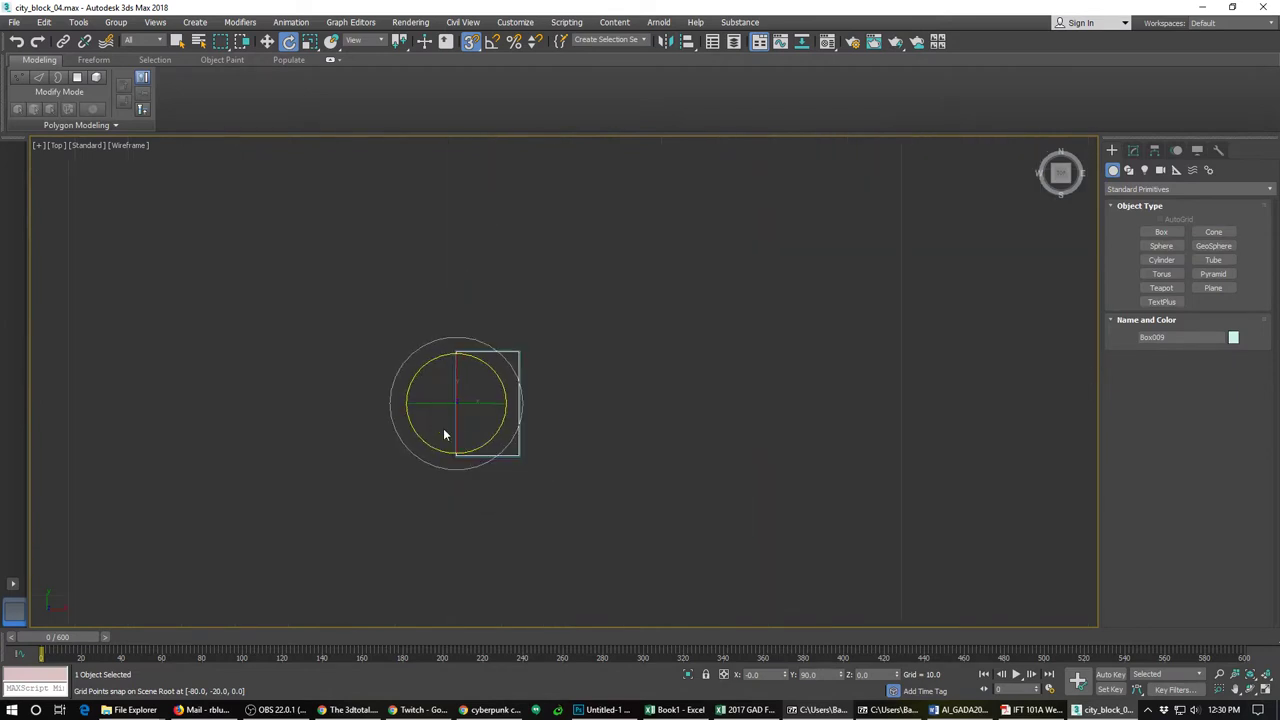
scroll(444, 430, "down", 3)
middle_click_drag(443, 461, 449, 352)
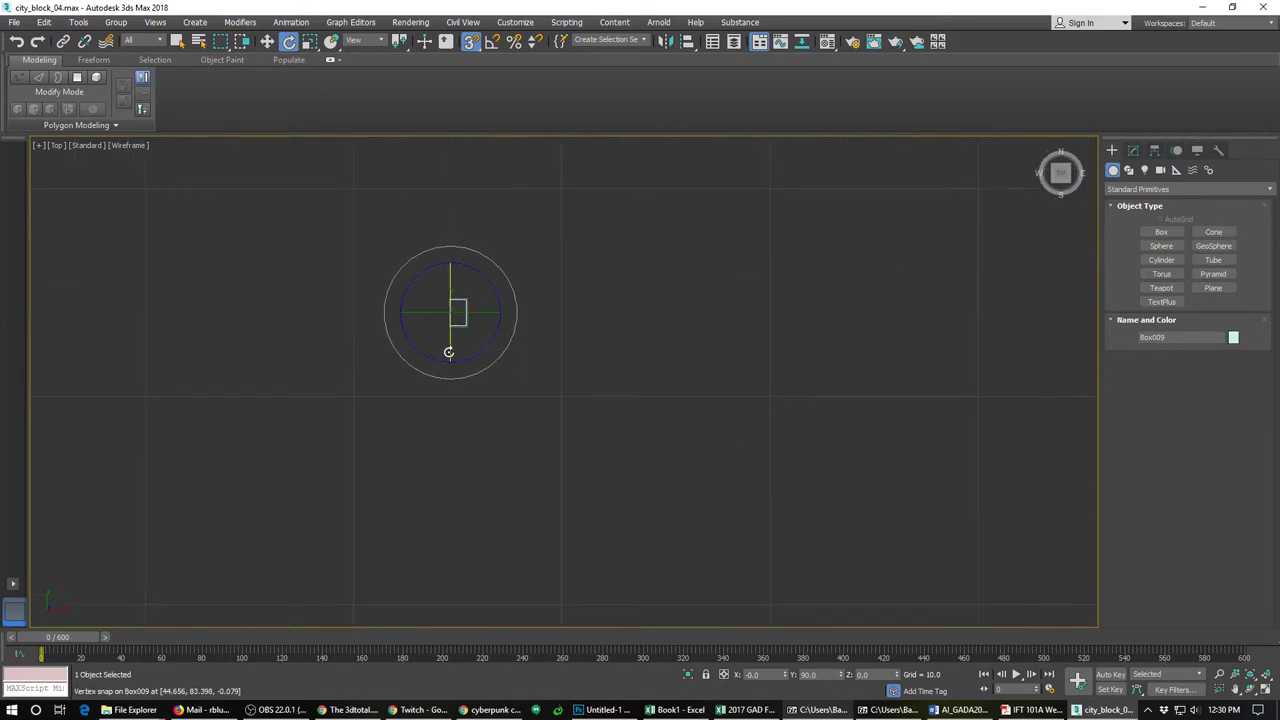
scroll(449, 352, "up", 3)
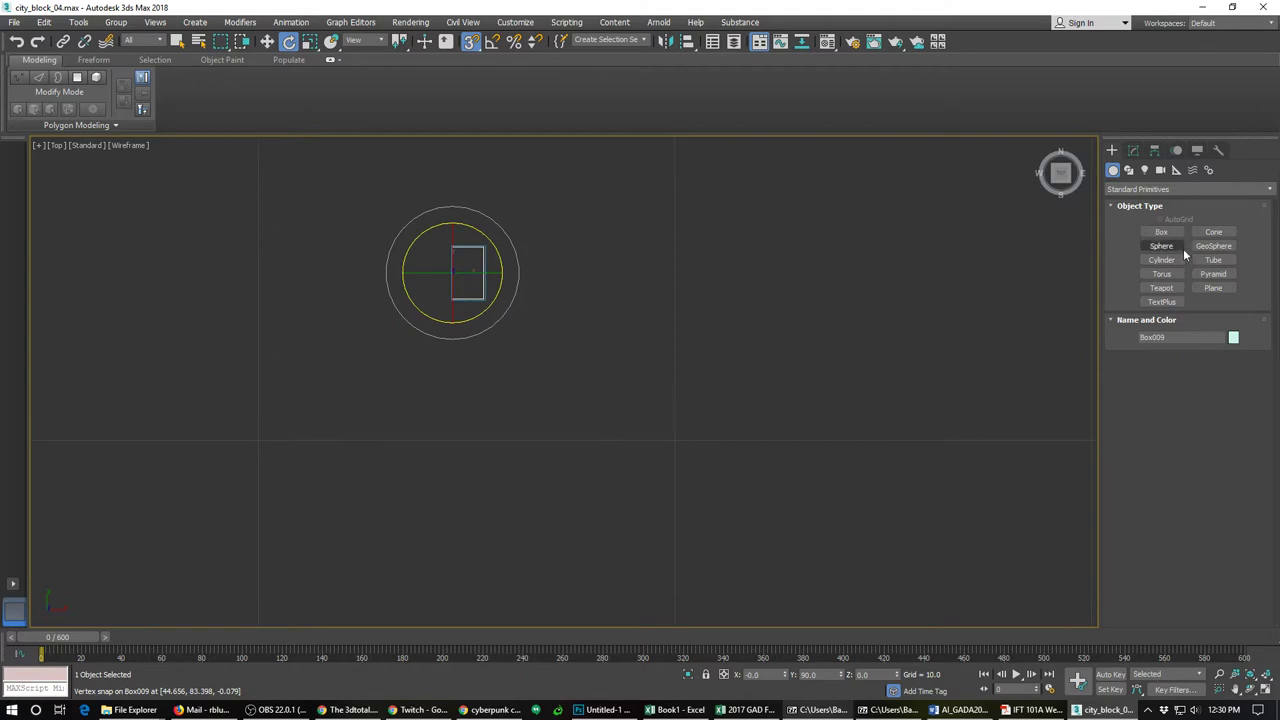
Step: With snapping off, draw a four-point line from inside the box: straight down about 3.9 units, diagonally across about 1.8 units, and straight down again
left_click(1128, 170)
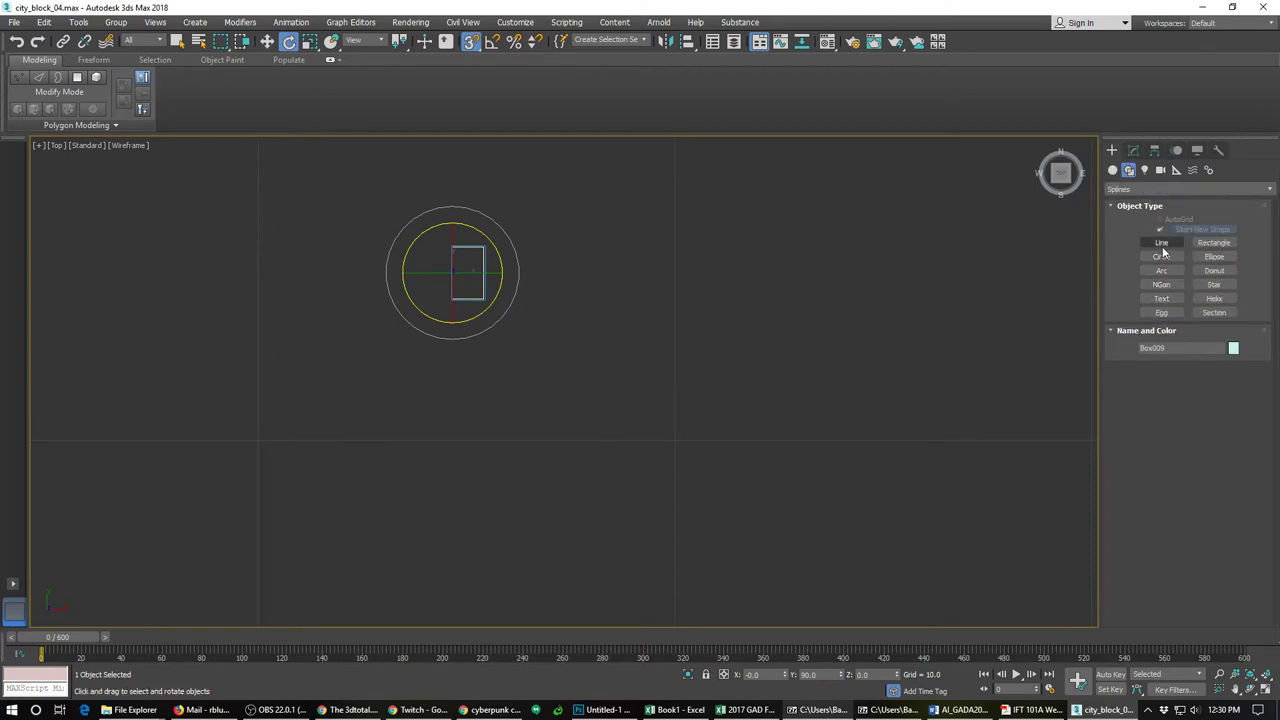
left_click(1162, 245)
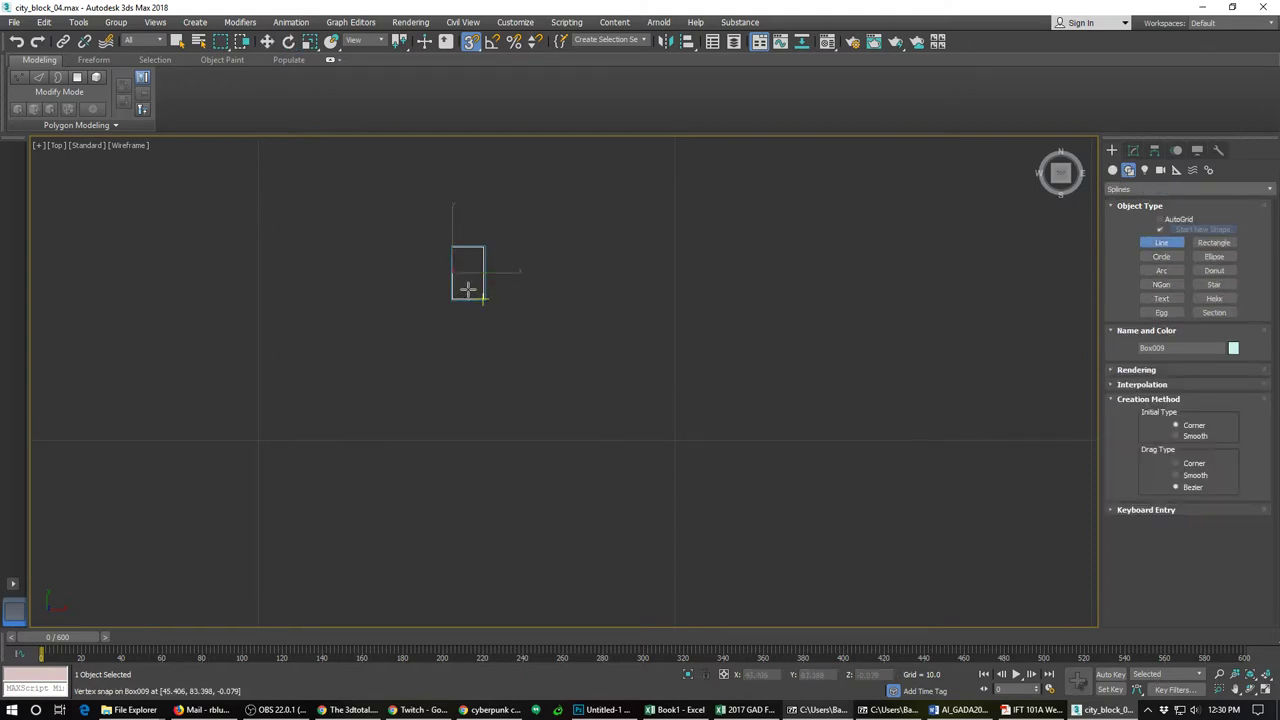
key("s")
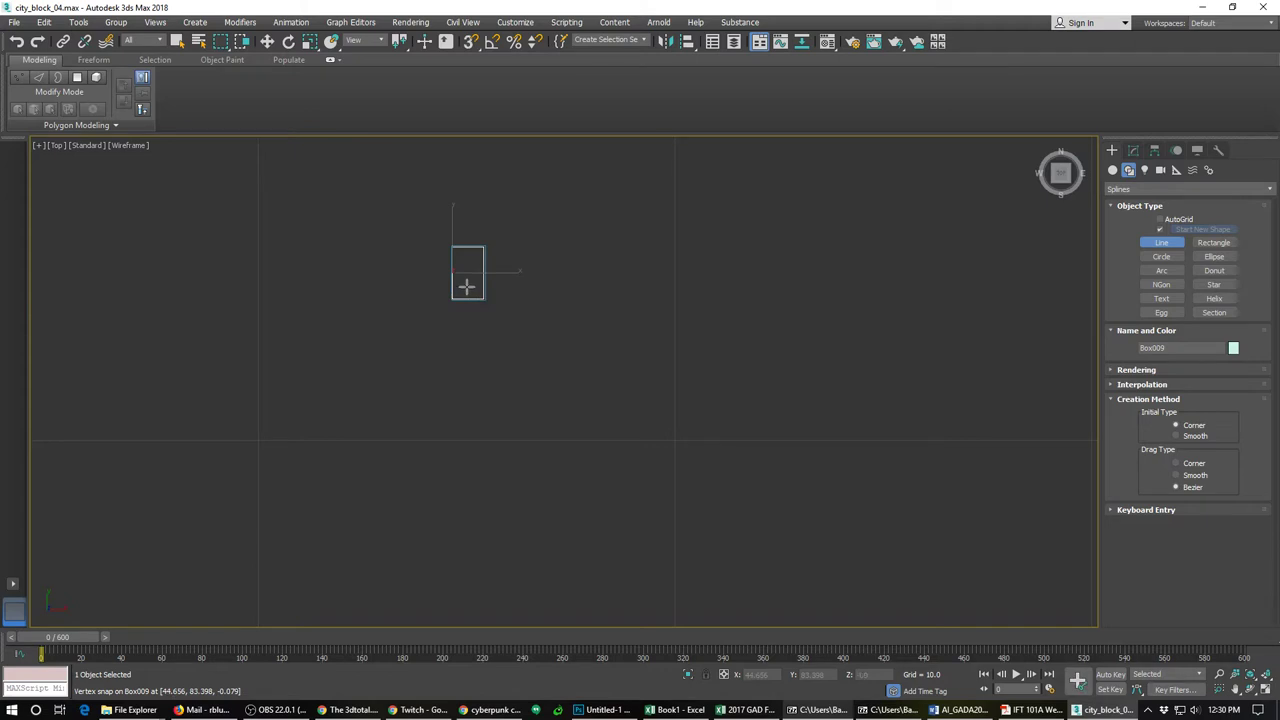
left_click(466, 287)
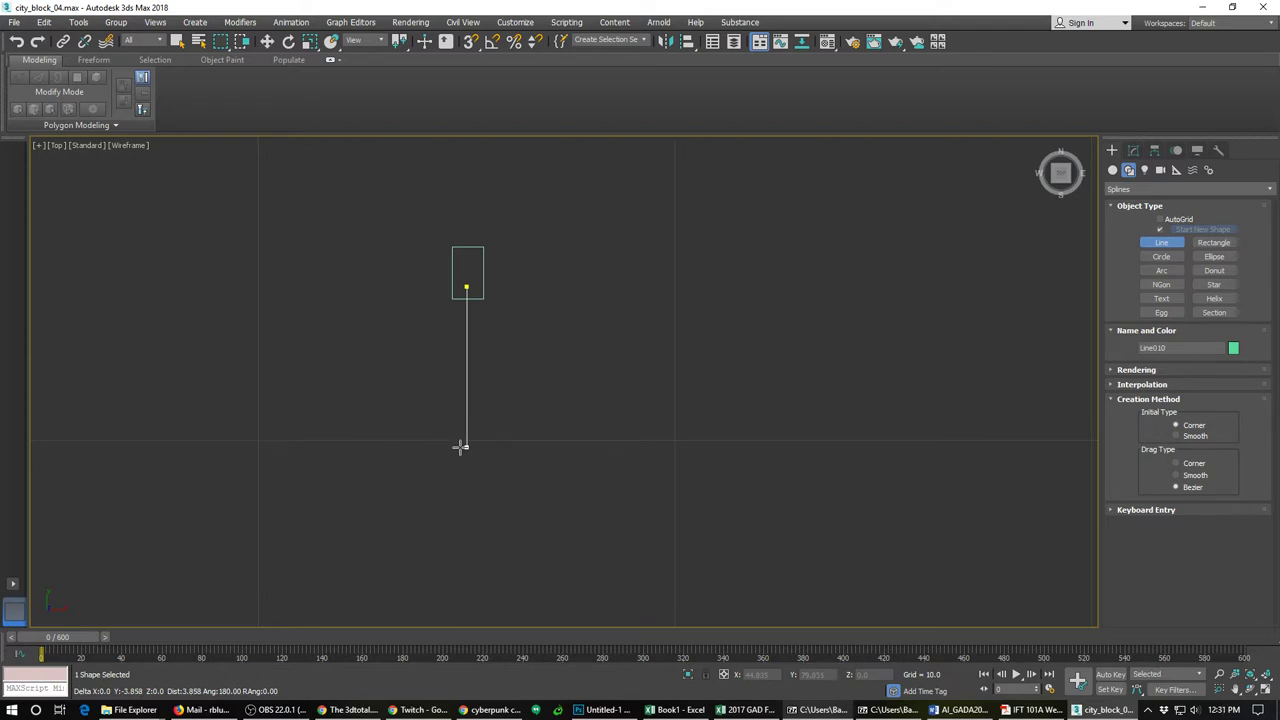
left_click(461, 447)
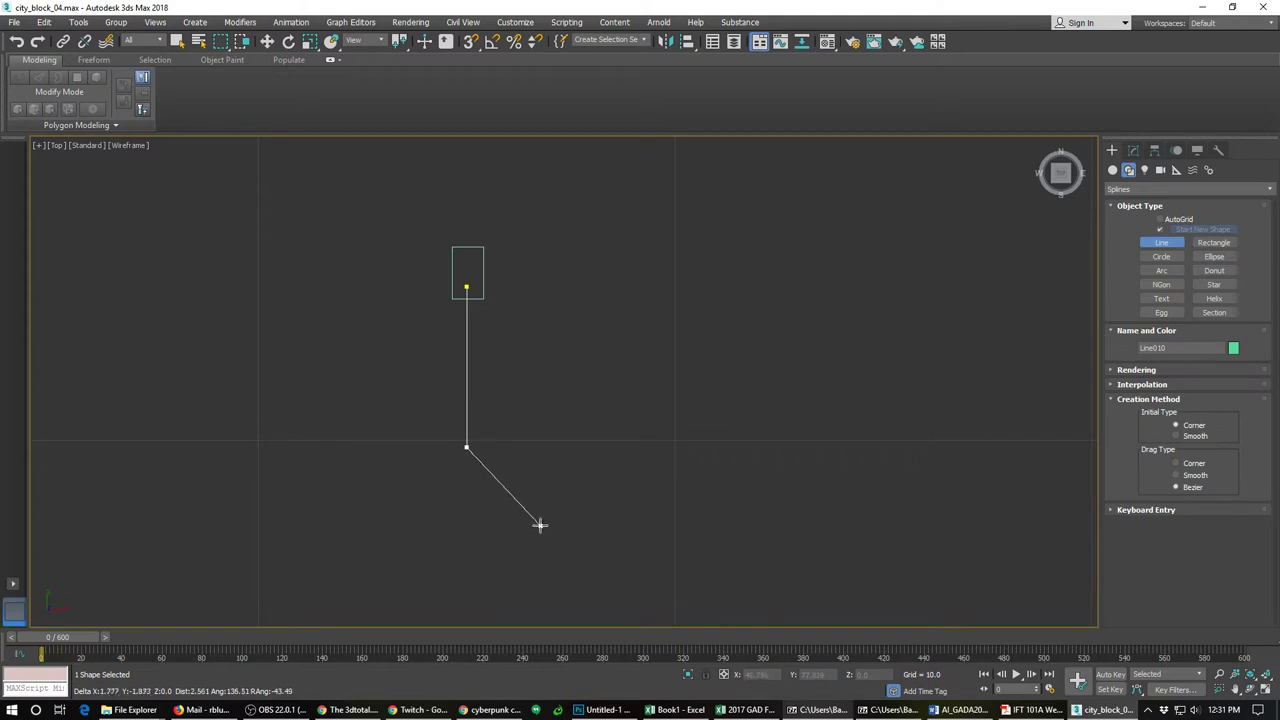
left_click(541, 521)
middle_click_drag(543, 549, 547, 264)
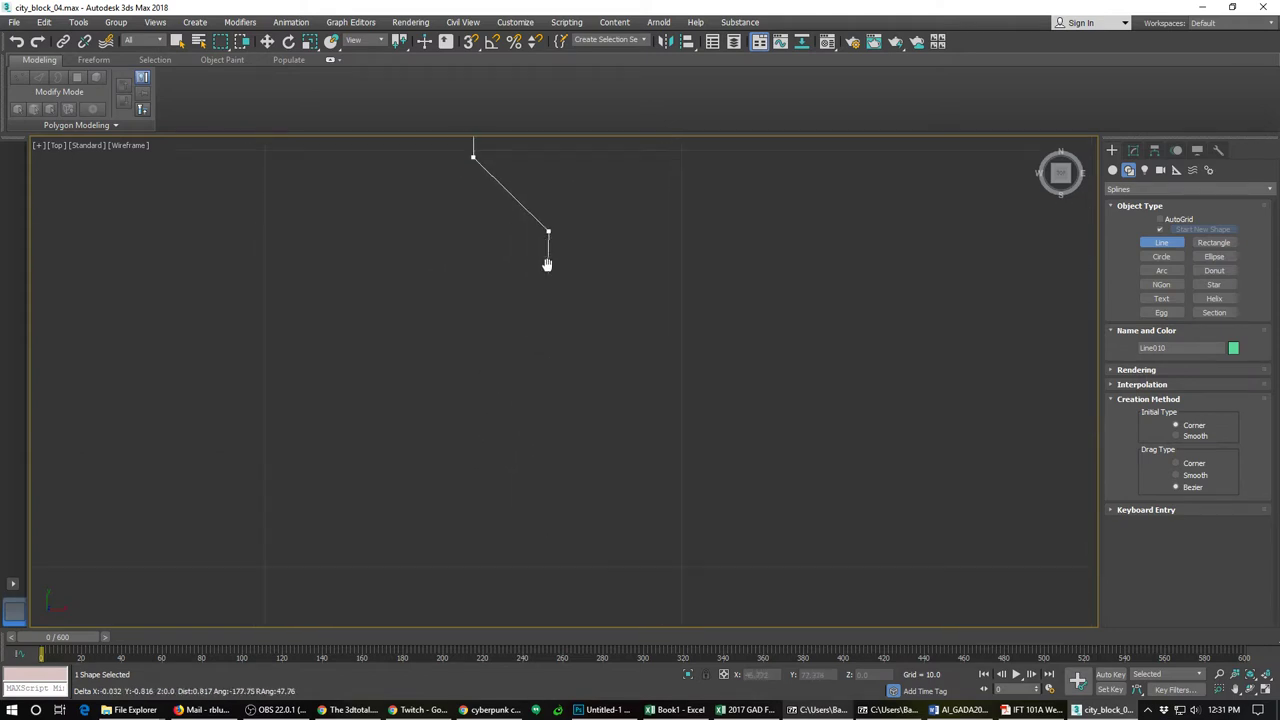
left_click(538, 490)
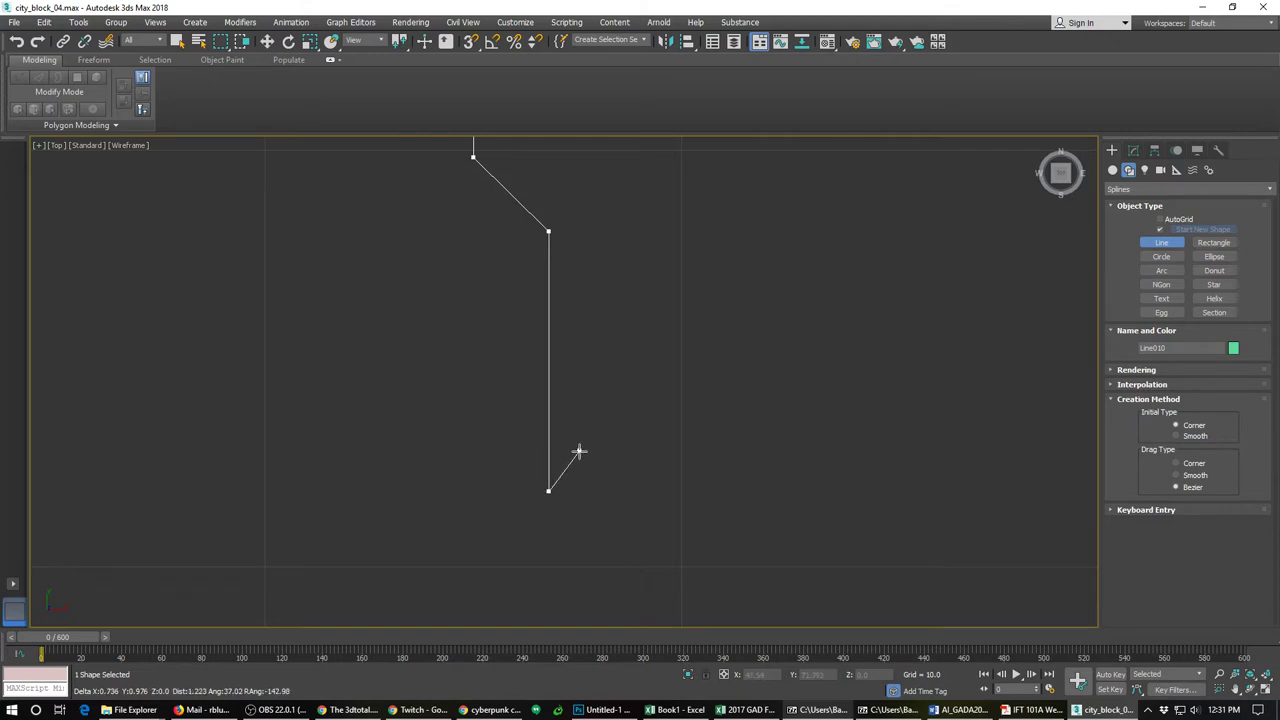
scroll(551, 317, "down", 2)
middle_click_drag(551, 317, 561, 460)
scroll(561, 460, "down", 1)
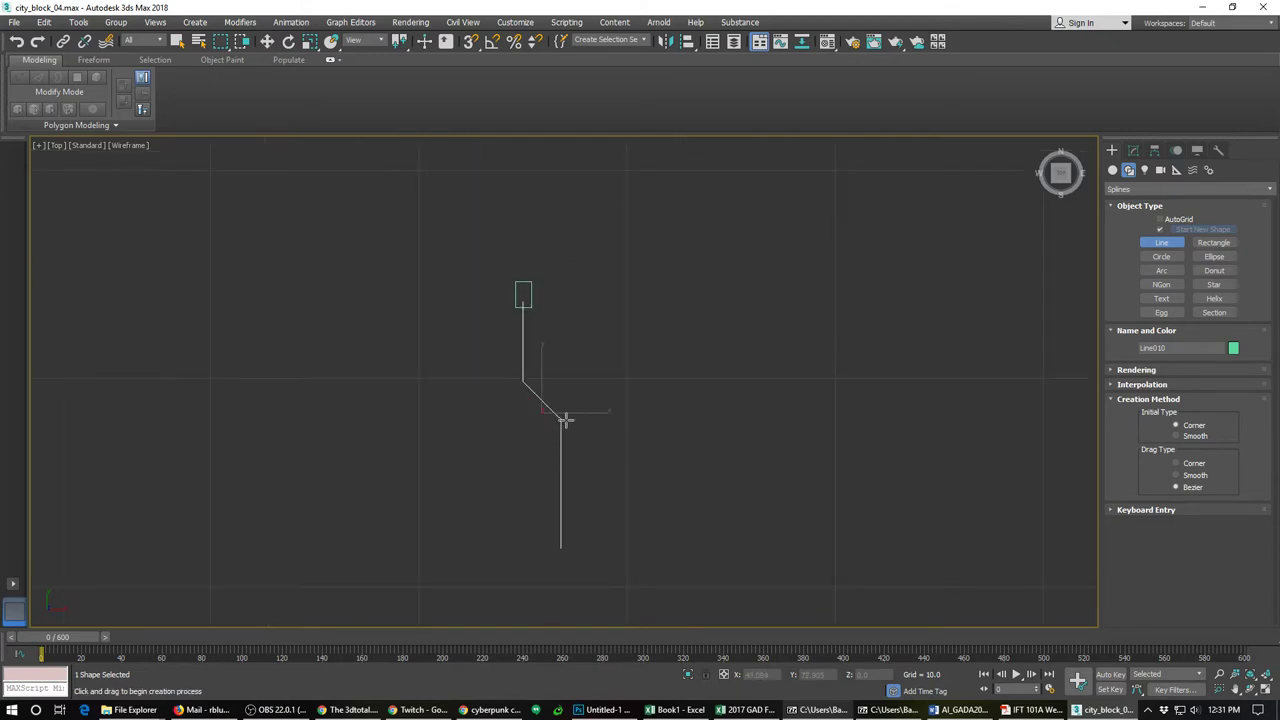
Step: Enable the line in the renderer and viewport as a radial tube with thickness 0.2 and 5 sides
left_click(1140, 371)
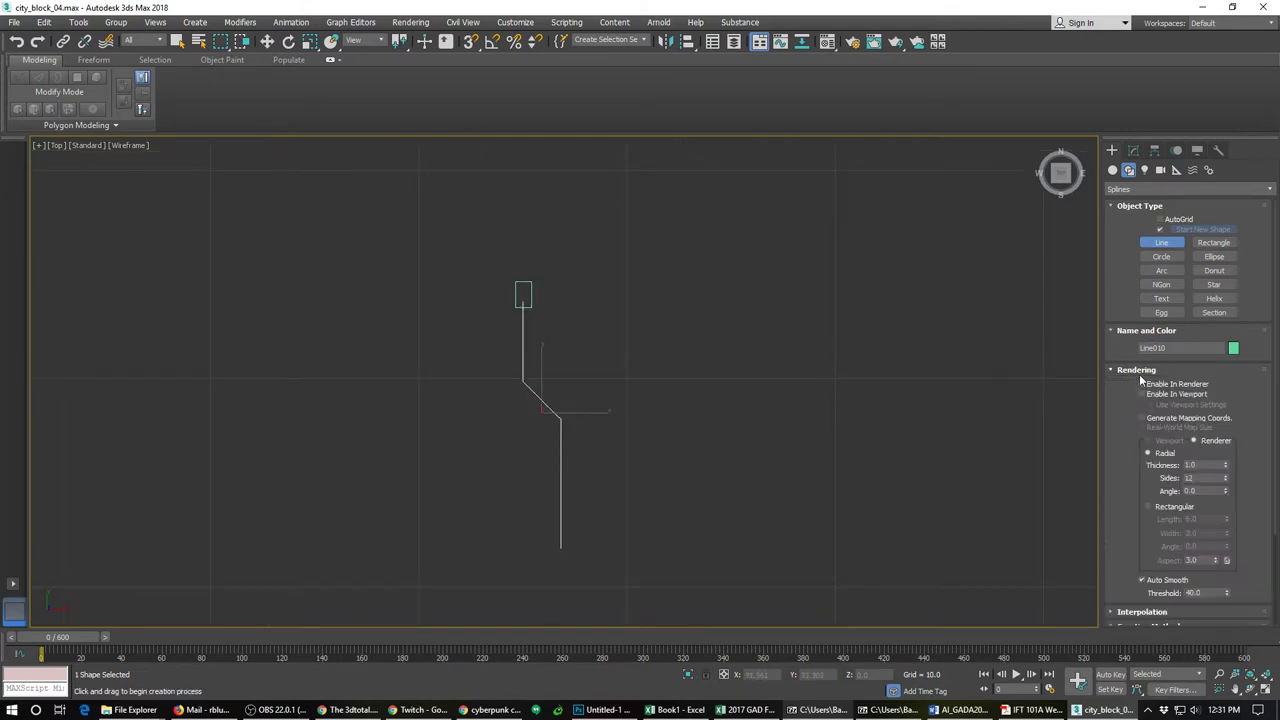
left_click(1144, 385)
left_click(1144, 393)
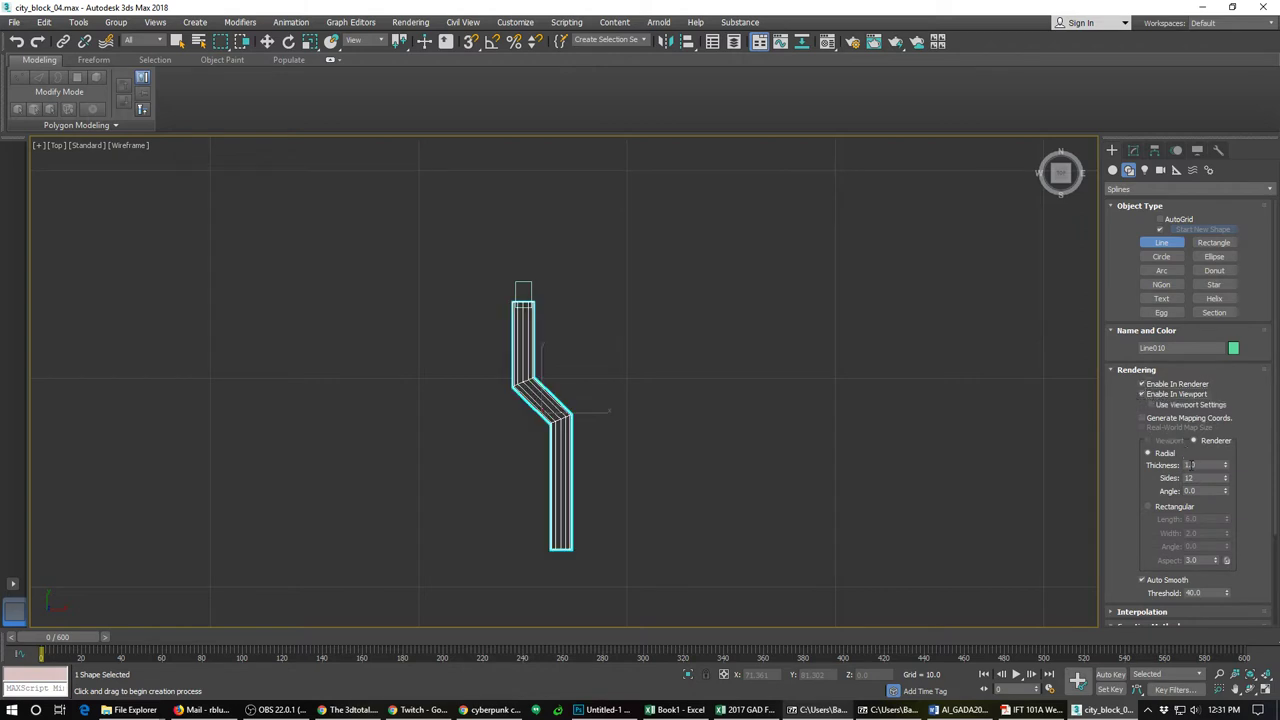
double_click(1202, 465)
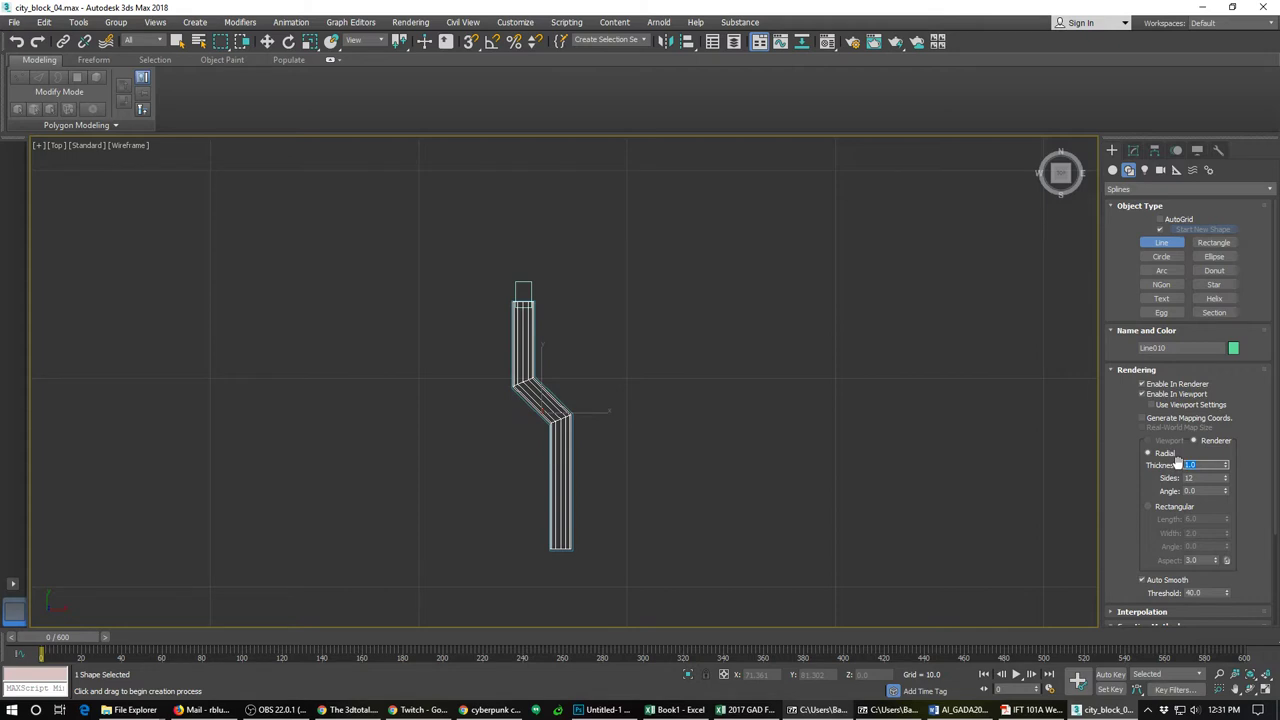
key("BackSpace")
type("0.2")
key("Return")
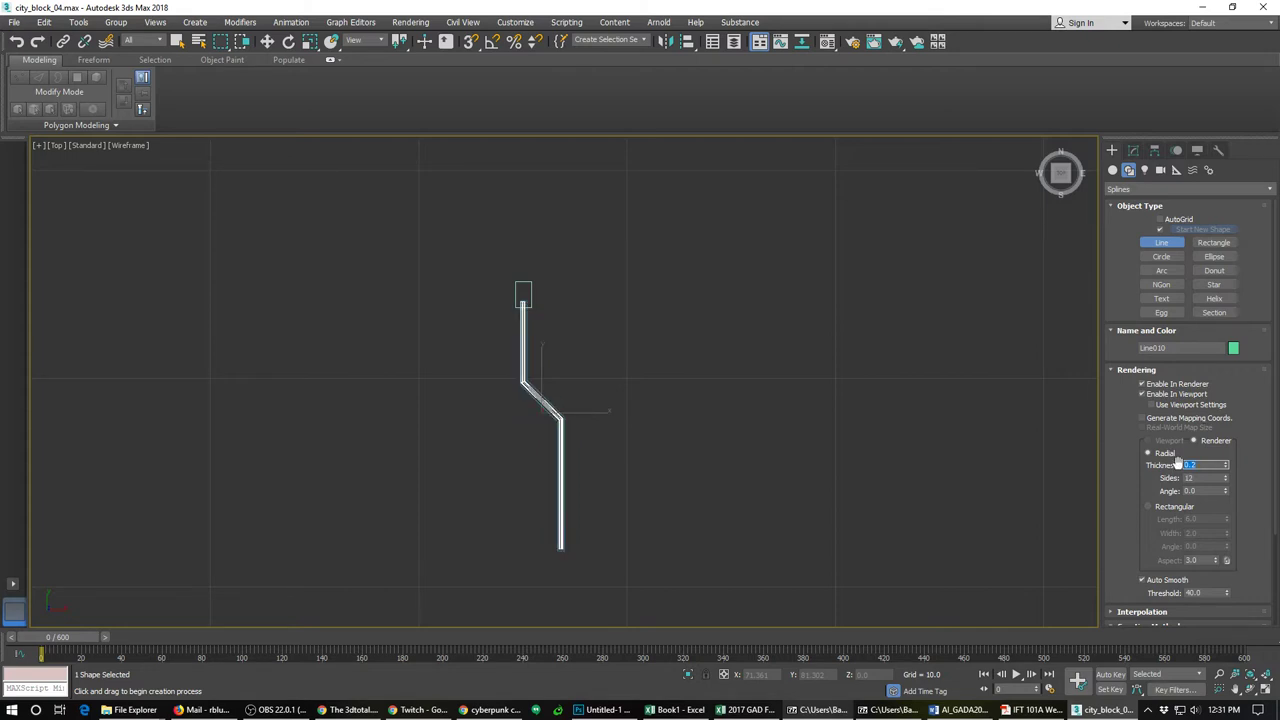
key("Tab")
type("5")
key("Return")
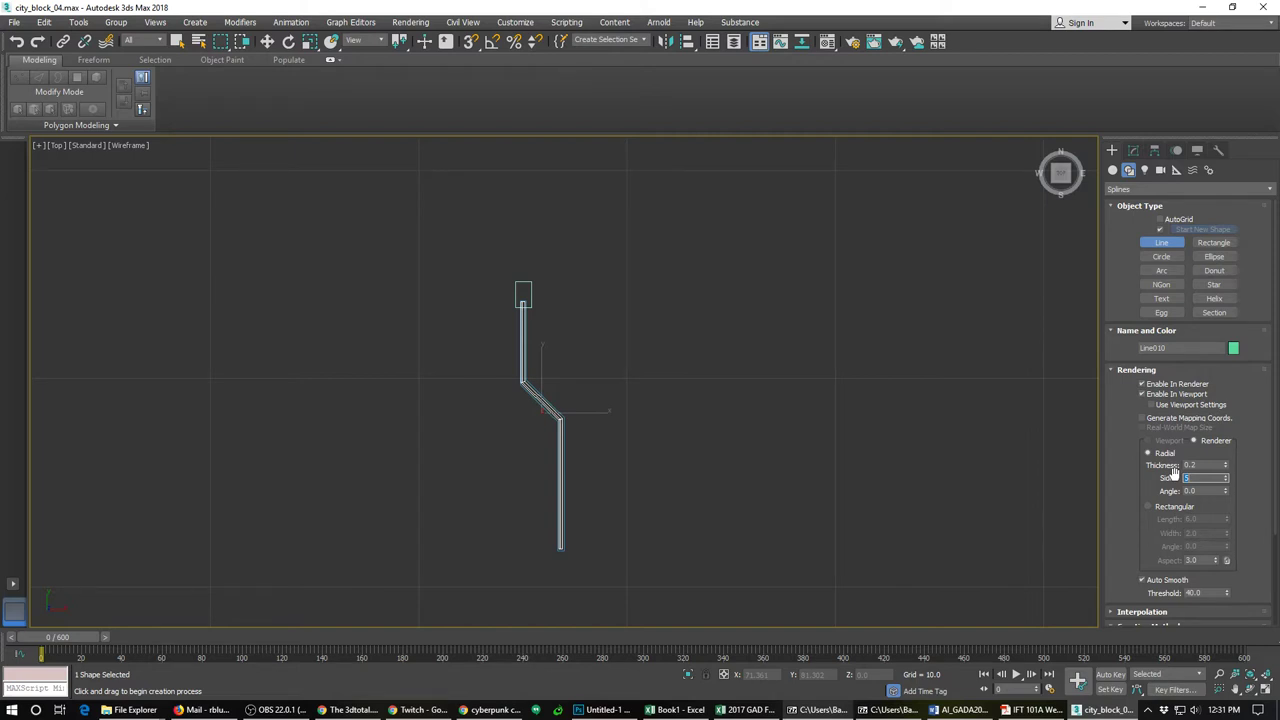
Step: Convert the vertex at the line's upper bend to a Bezier vertex to round the corner
left_click(1133, 151)
left_click(1112, 207)
left_click(1137, 218)
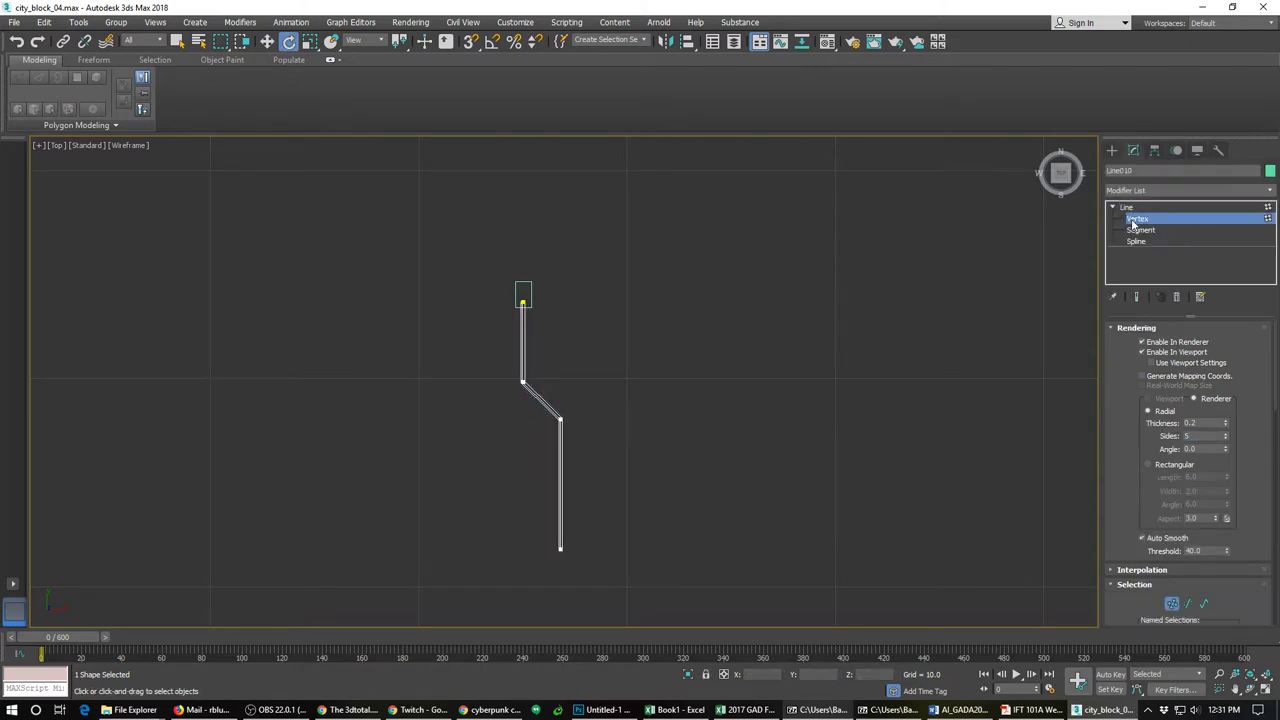
left_click(522, 385)
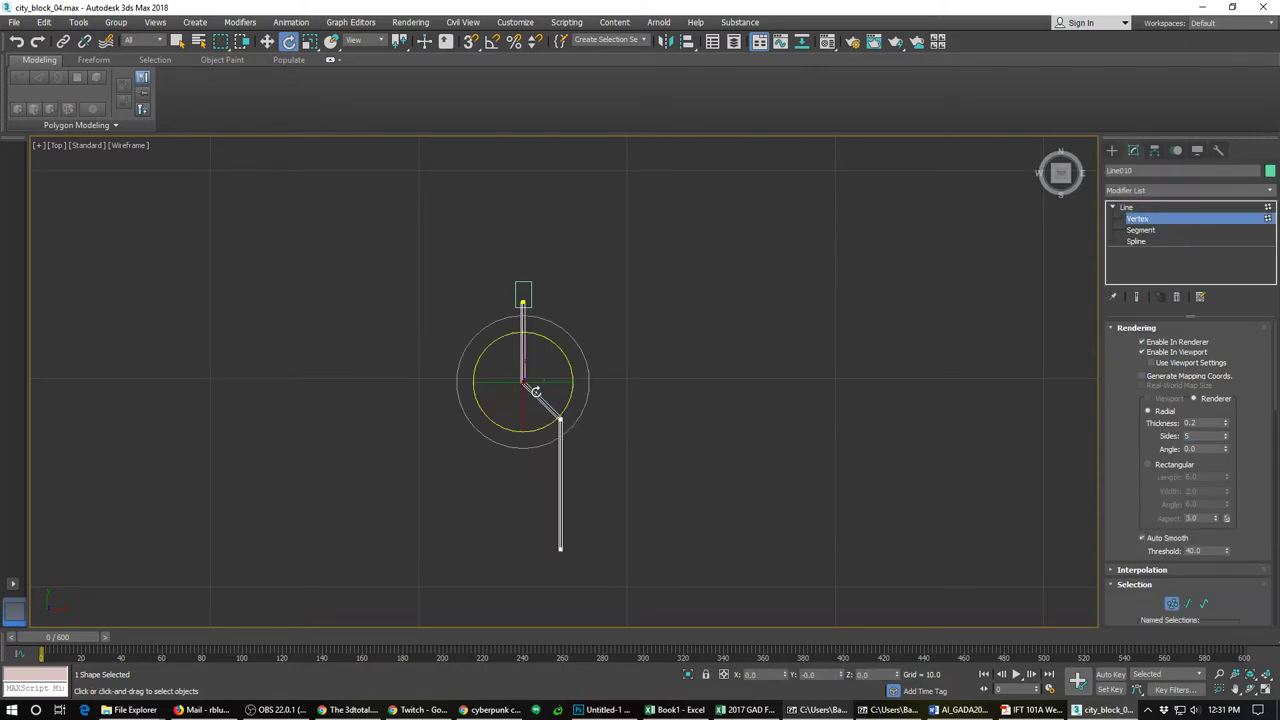
right_click(519, 382)
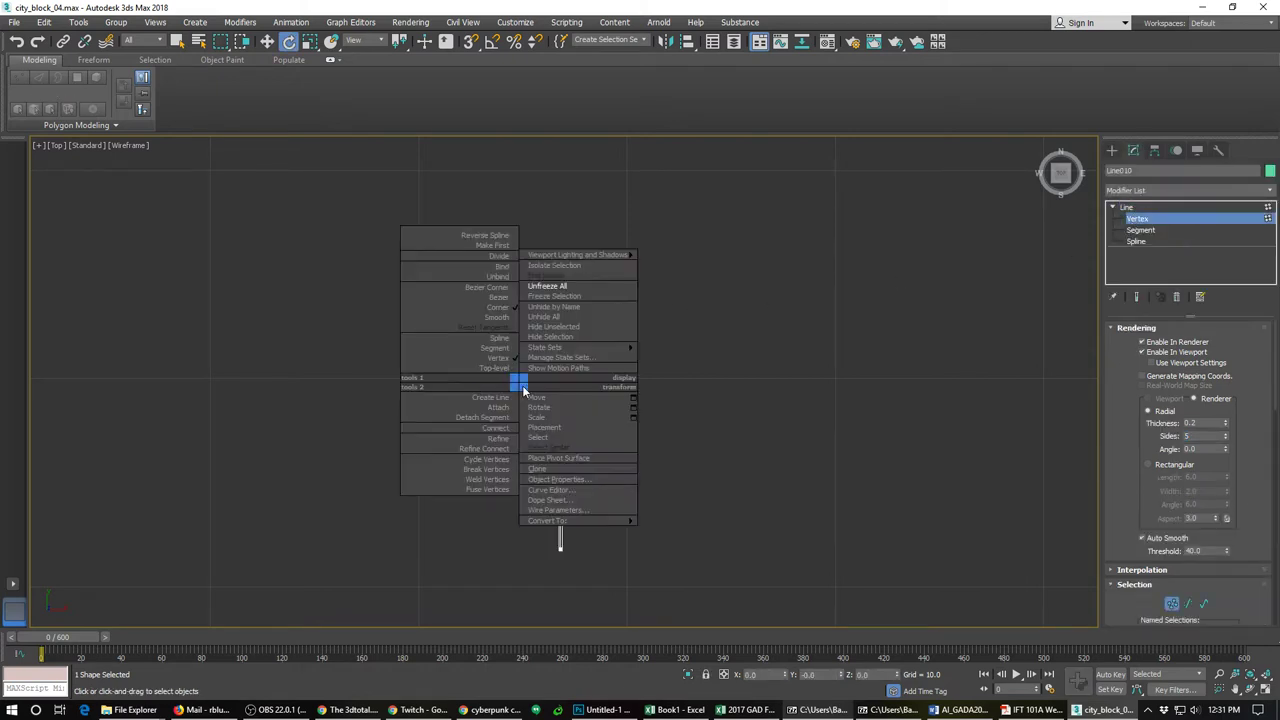
left_click(490, 288)
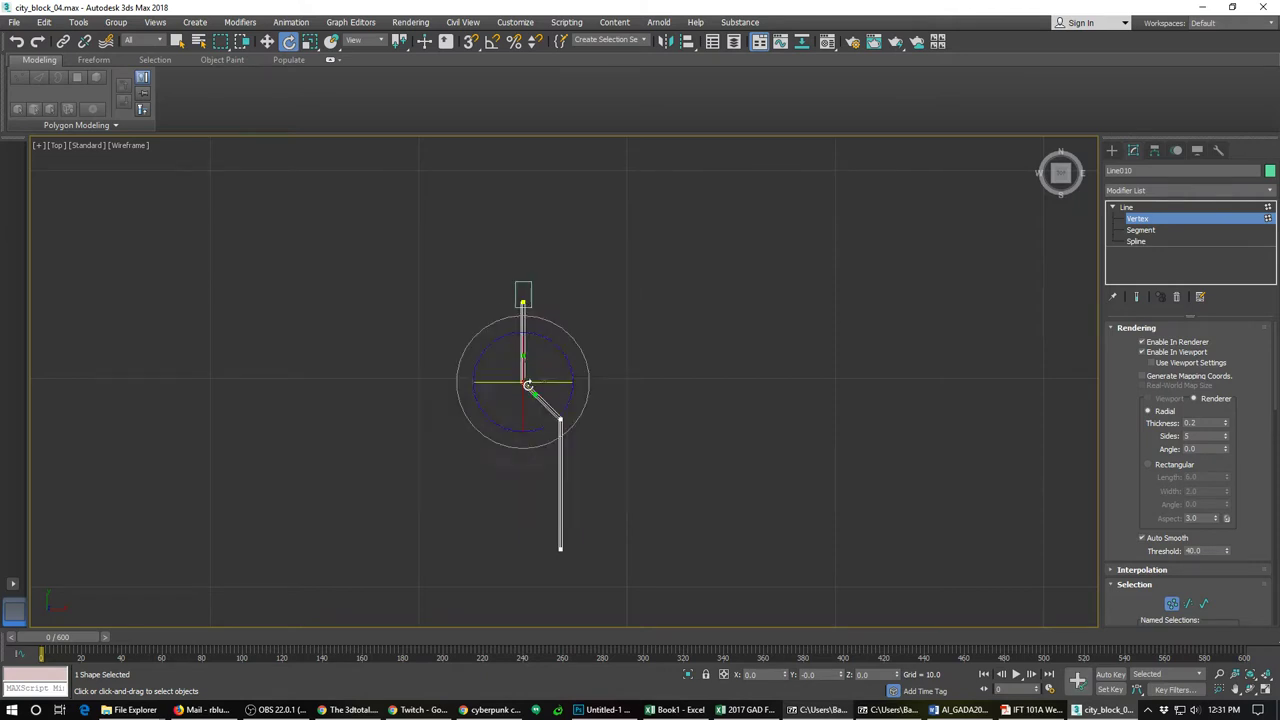
scroll(534, 395, "up", 3)
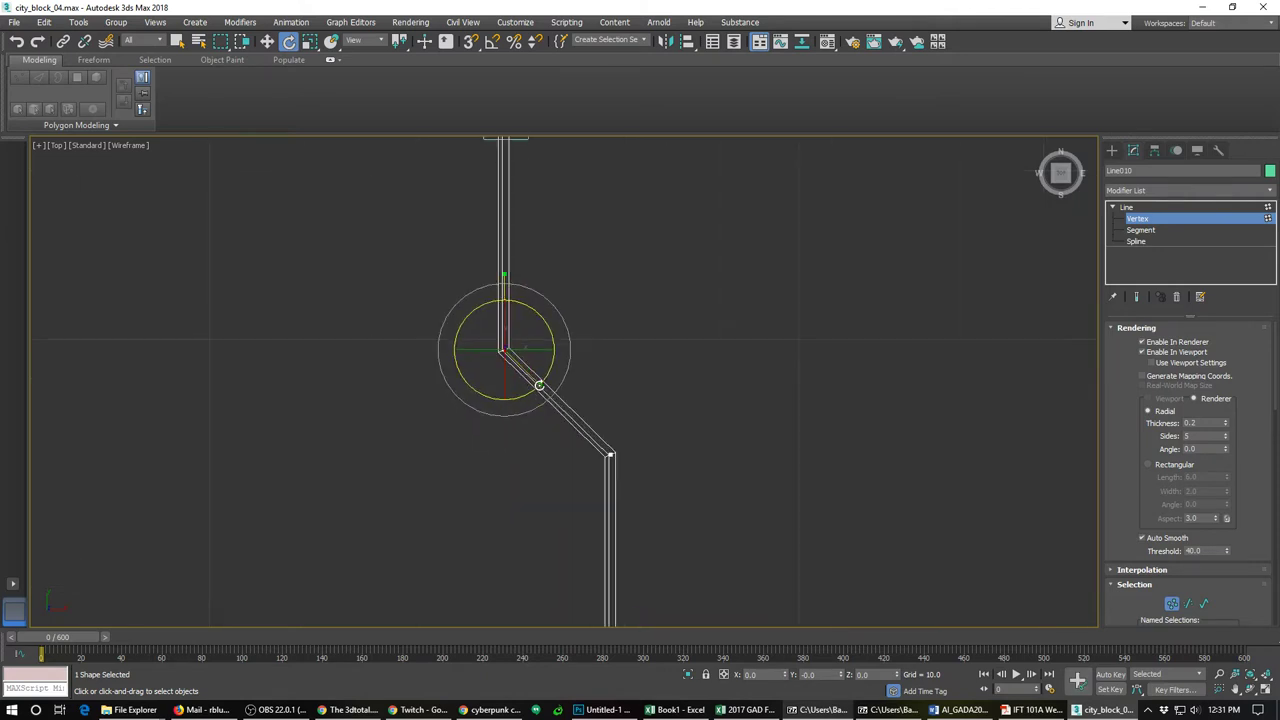
right_click(503, 352)
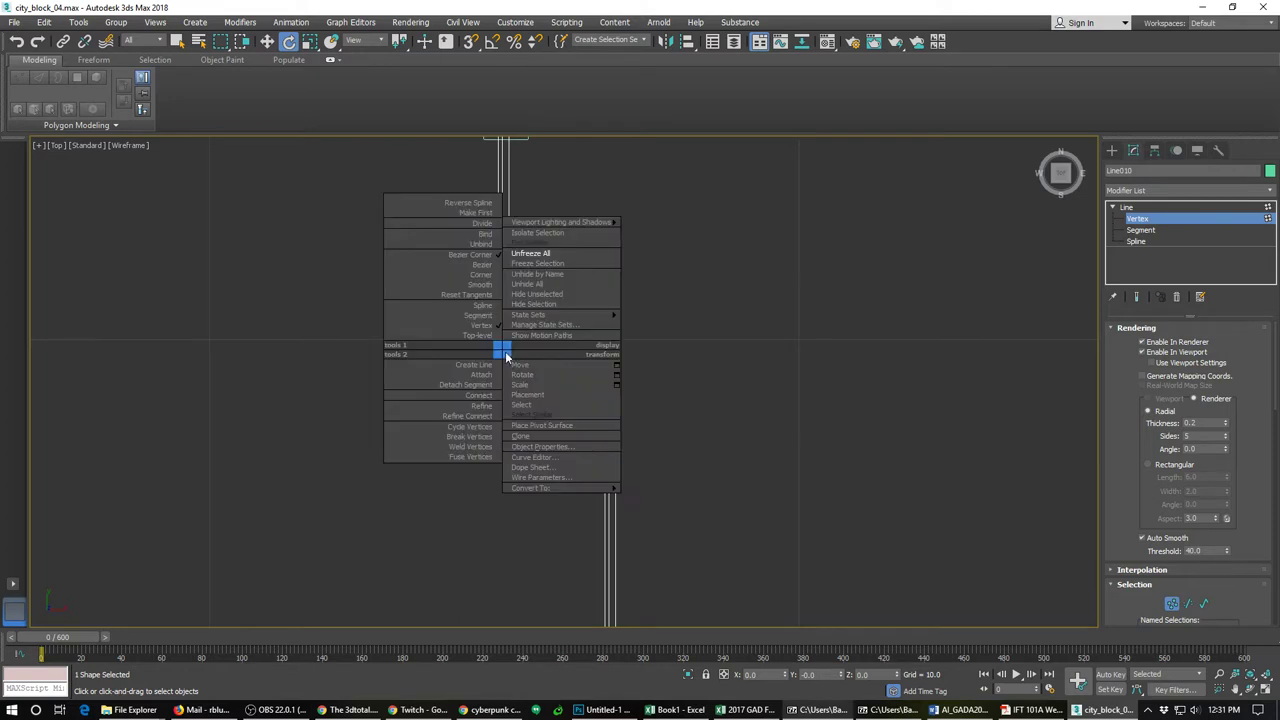
left_click(480, 268)
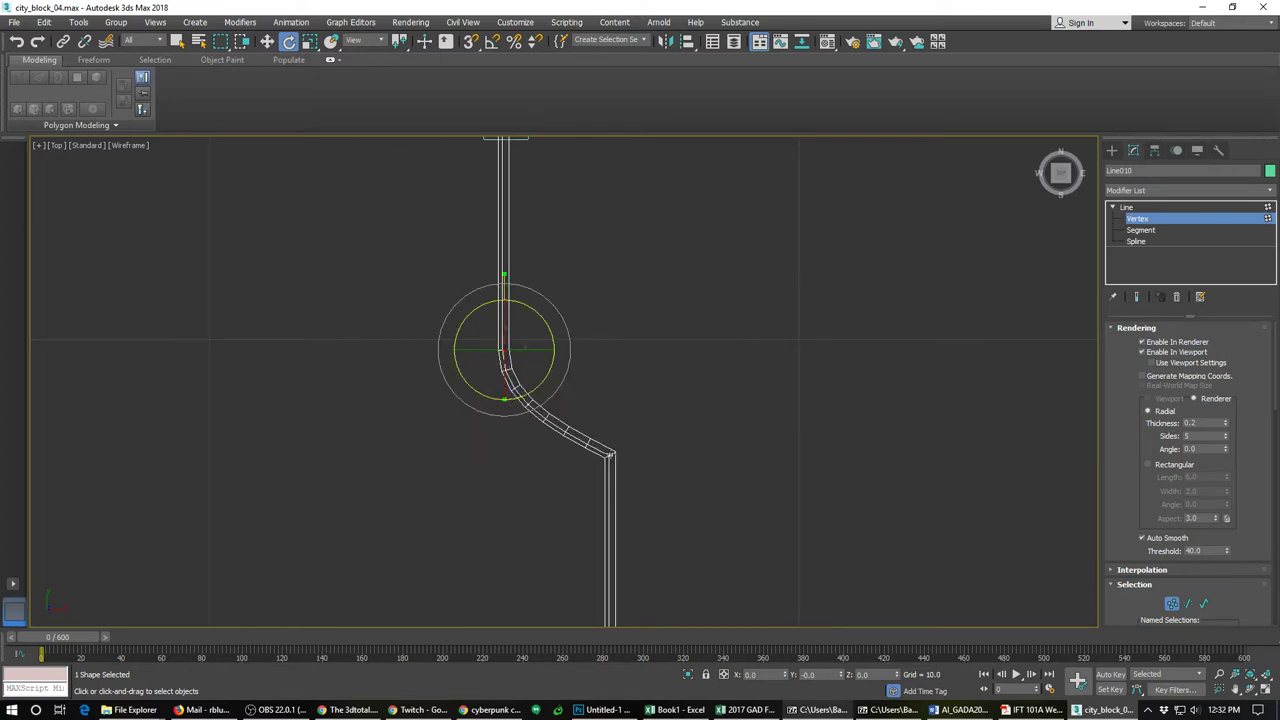
Step: Convert the line's lower bend vertex to Bezier and rotate its tangents about -61 degrees in Z, in line with the lower straight run
left_click(609, 454)
right_click(607, 451)
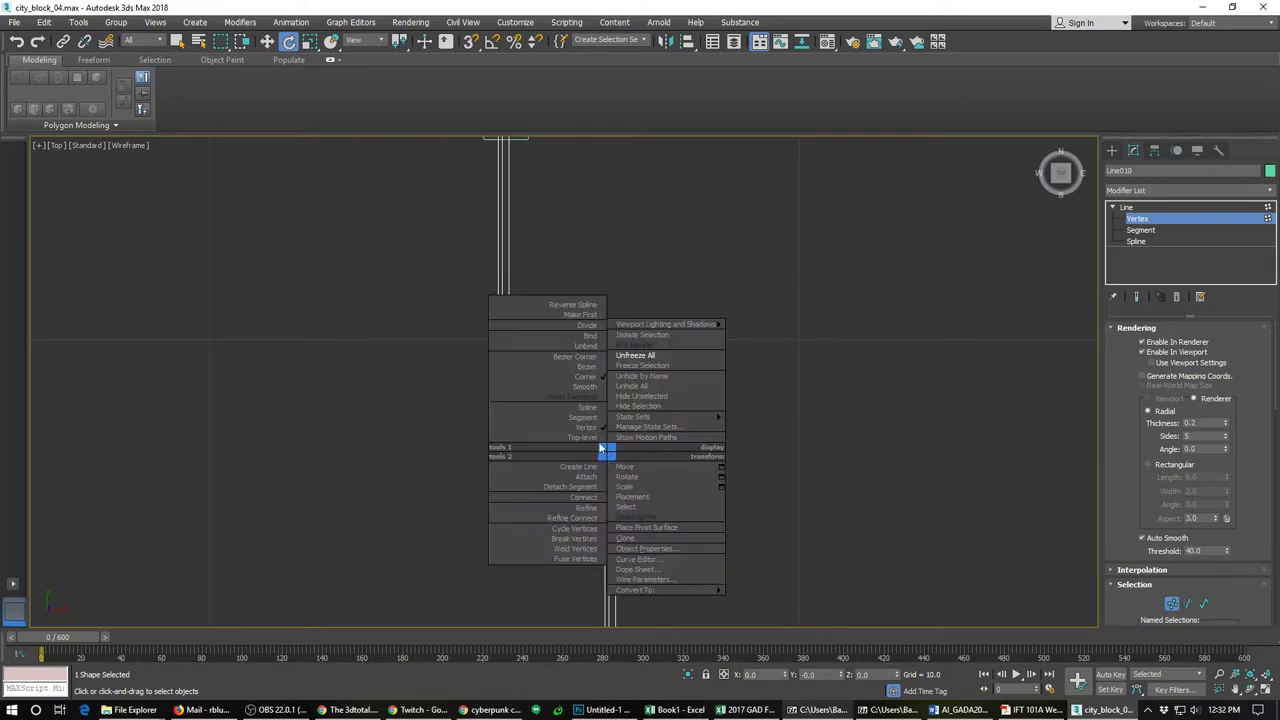
left_click(579, 369)
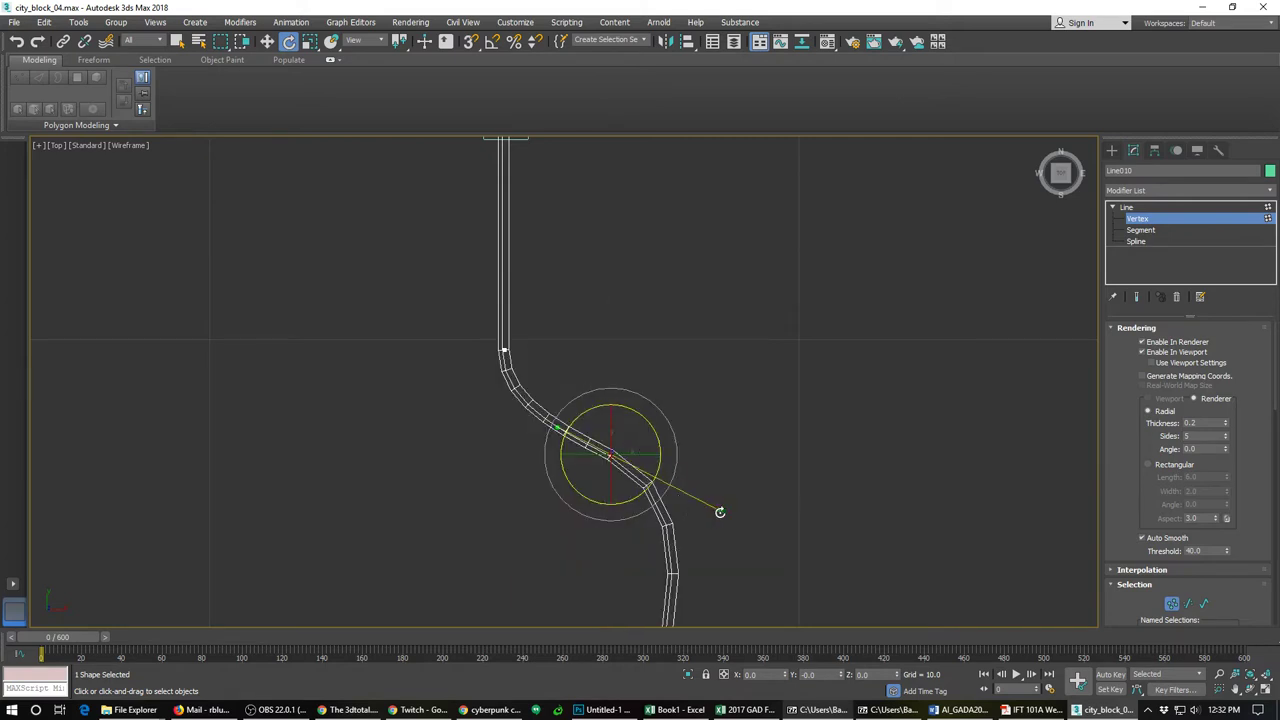
left_click_drag(719, 512, 621, 558)
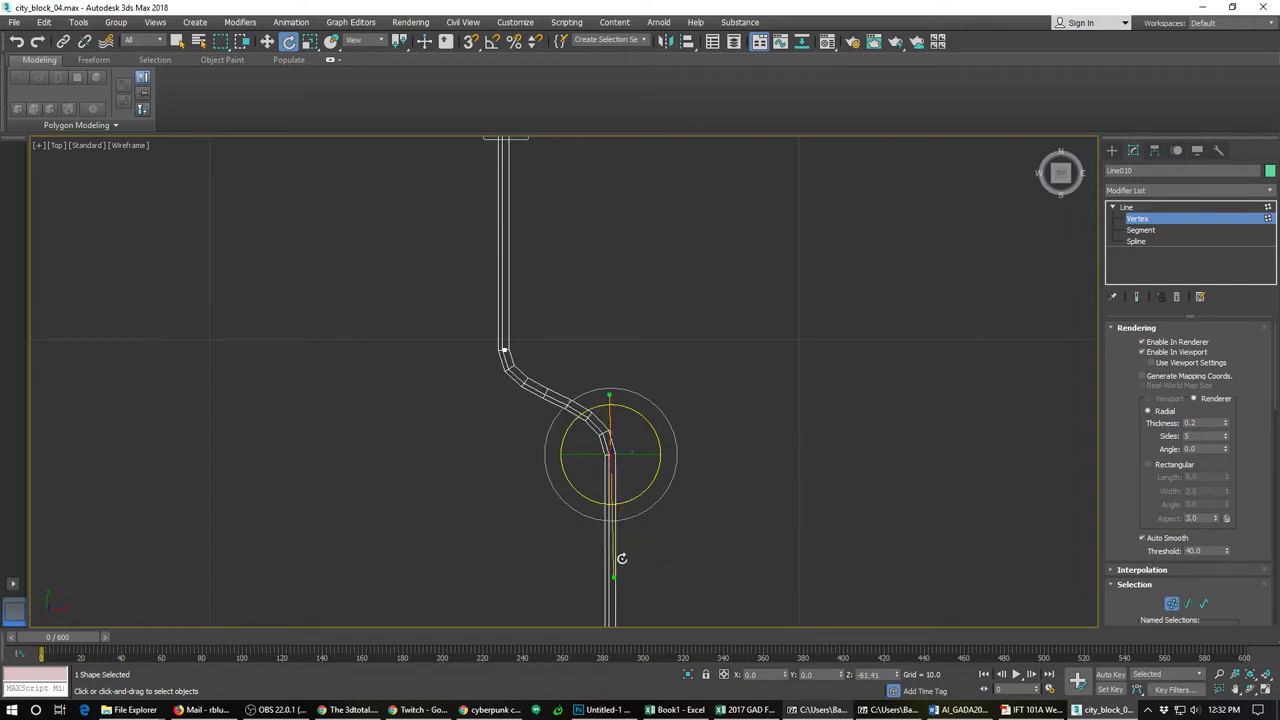
Step: Move the line's lower bend vertex down to about Y 76.9 to lengthen the diagonal, and leave vertex editing
left_click(504, 352)
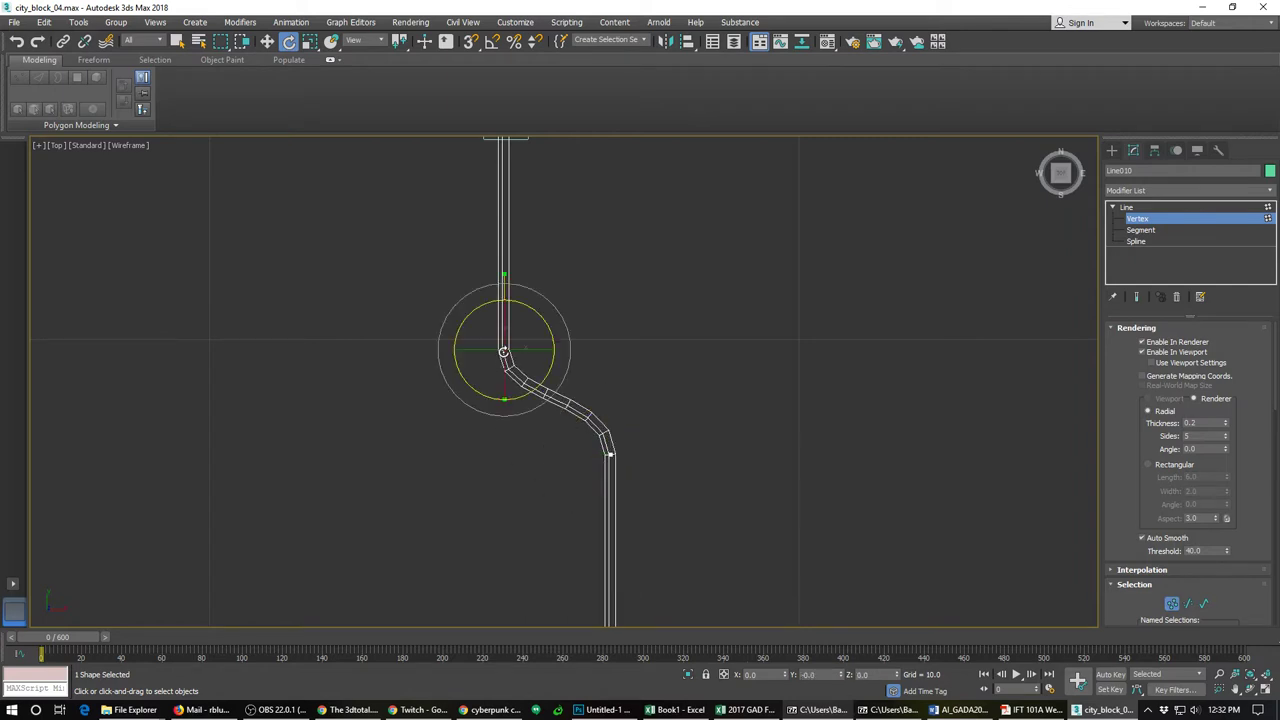
scroll(589, 461, "down", 2)
left_click(603, 450)
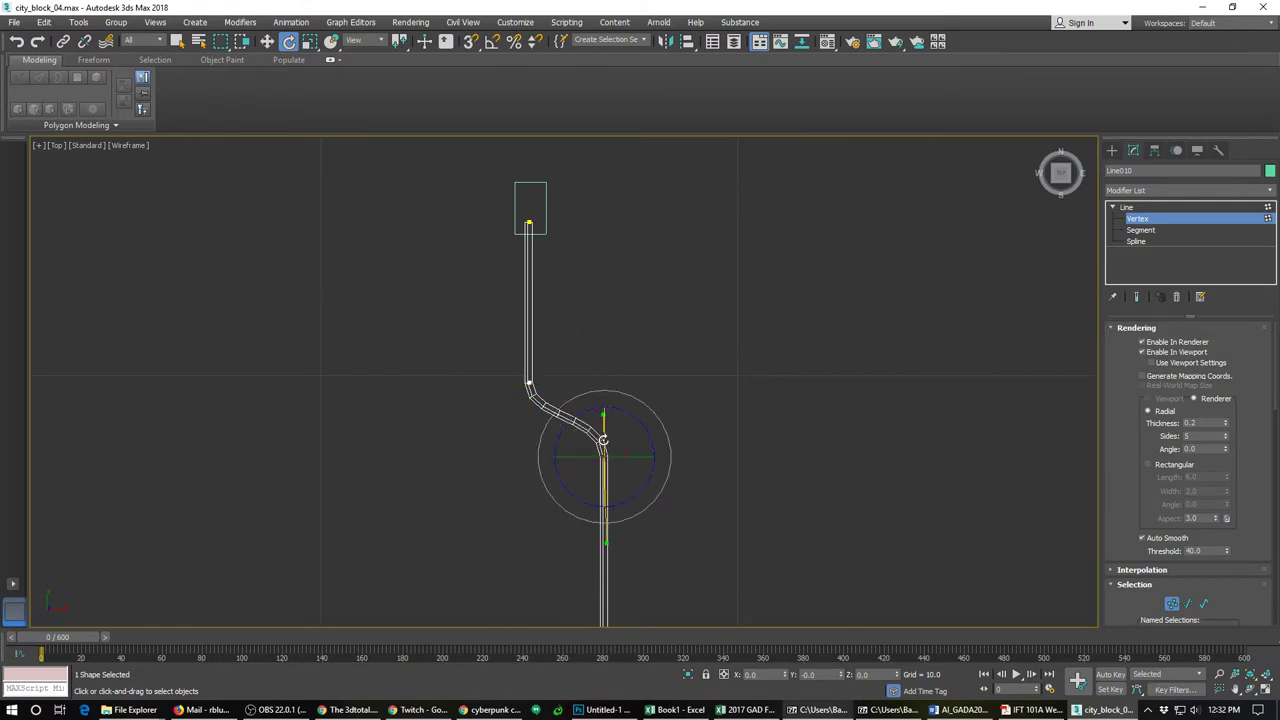
key("w")
left_click_drag(603, 440, 588, 470)
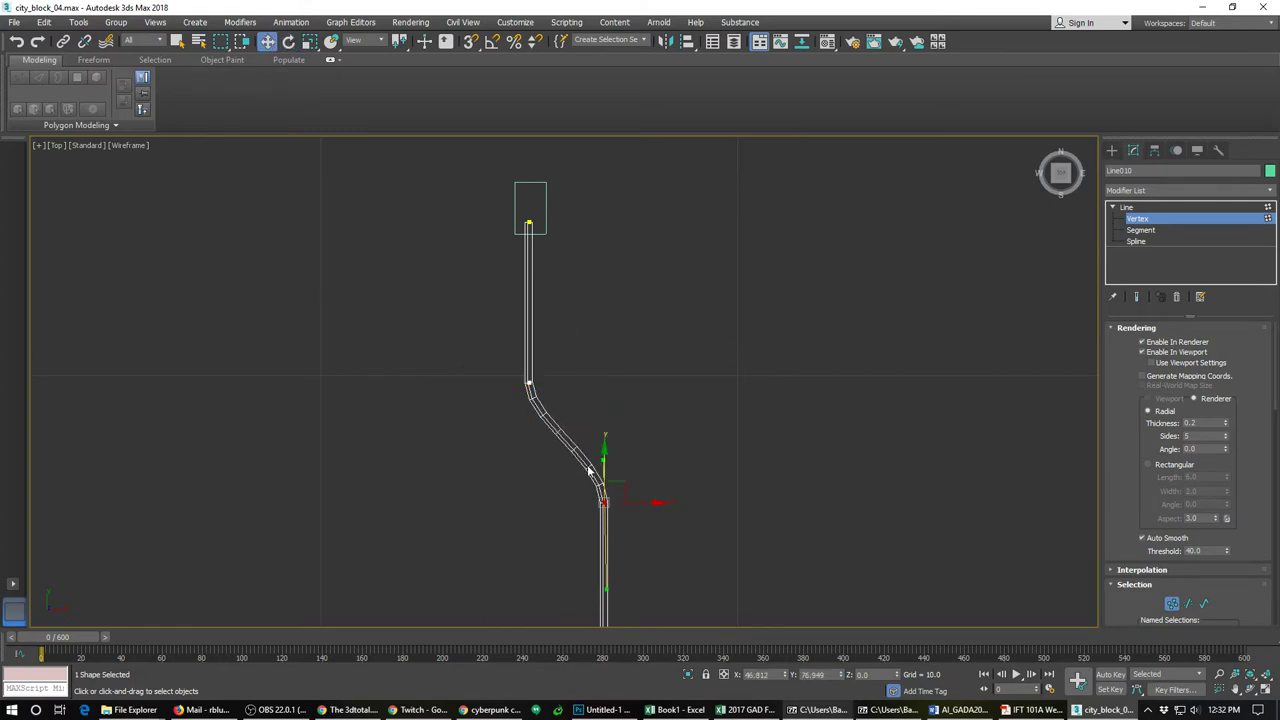
scroll(471, 474, "down", 3)
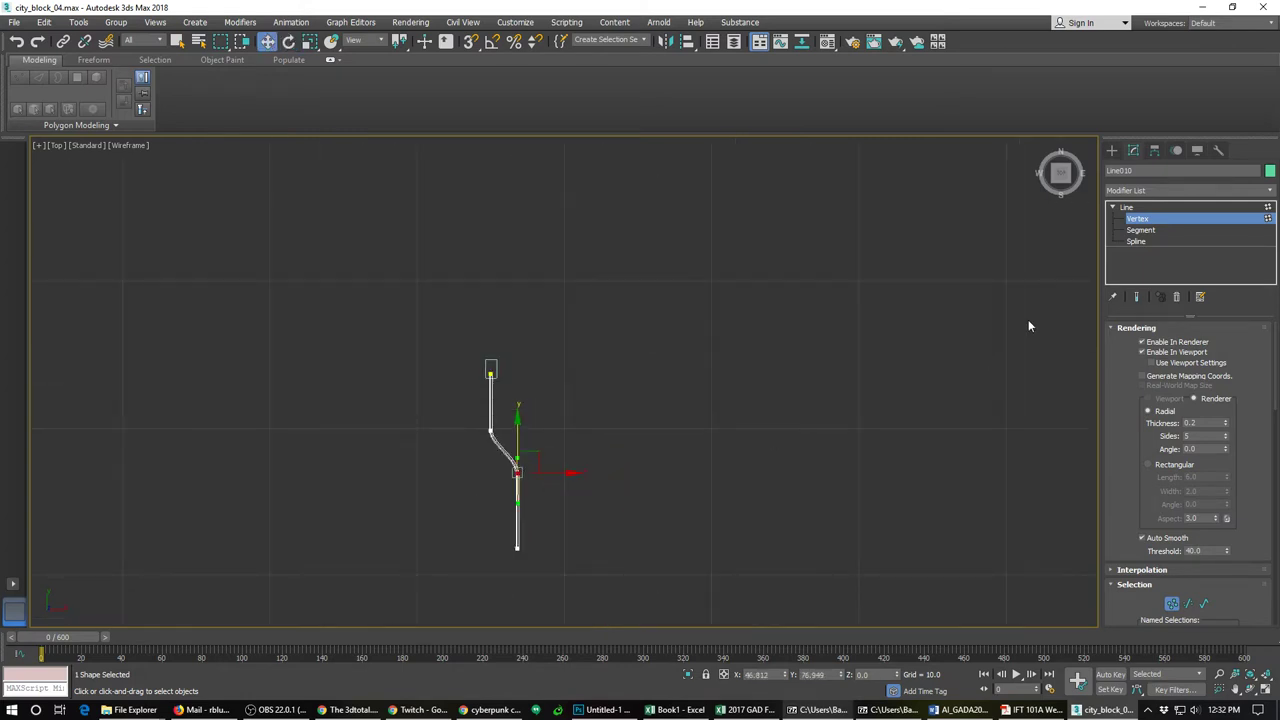
left_click(1133, 219)
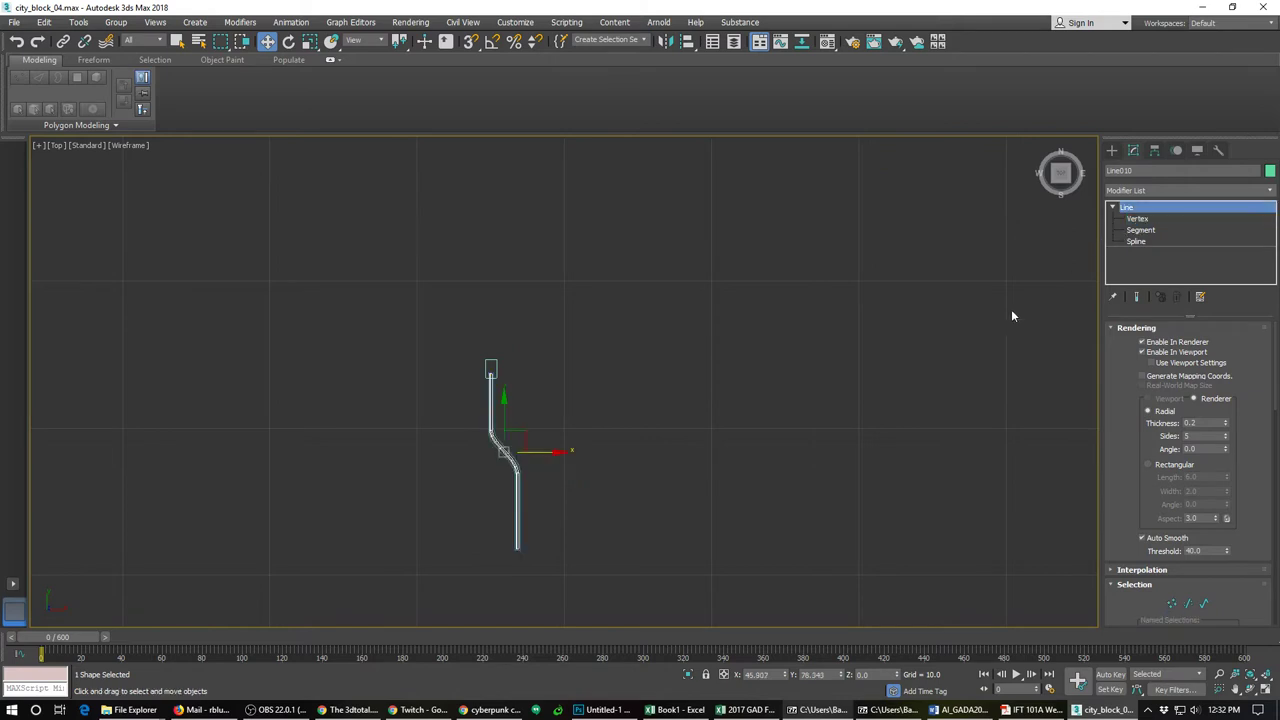
Step: Move the box about 3.7 units in negative X and place an instance of it back at the line's upper end
left_click(490, 368)
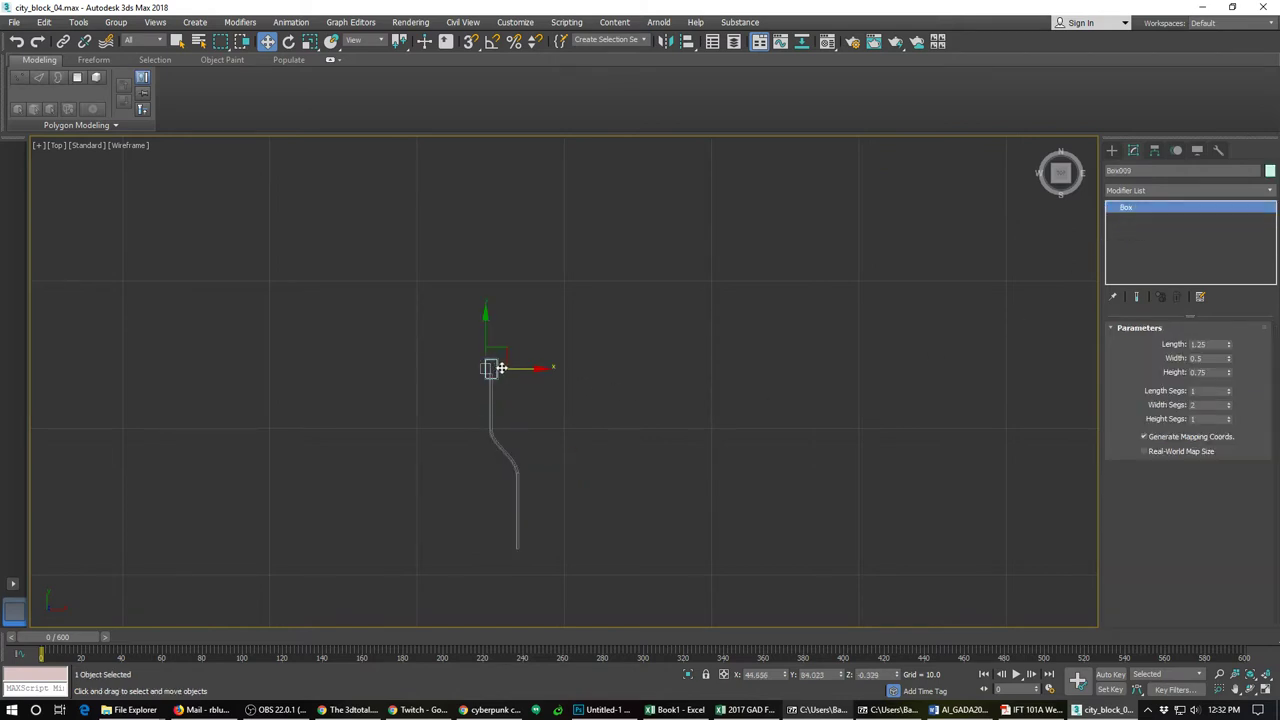
left_click_drag(506, 369, 444, 388)
left_click_drag(438, 370, 494, 369, "shift")
left_click(640, 413)
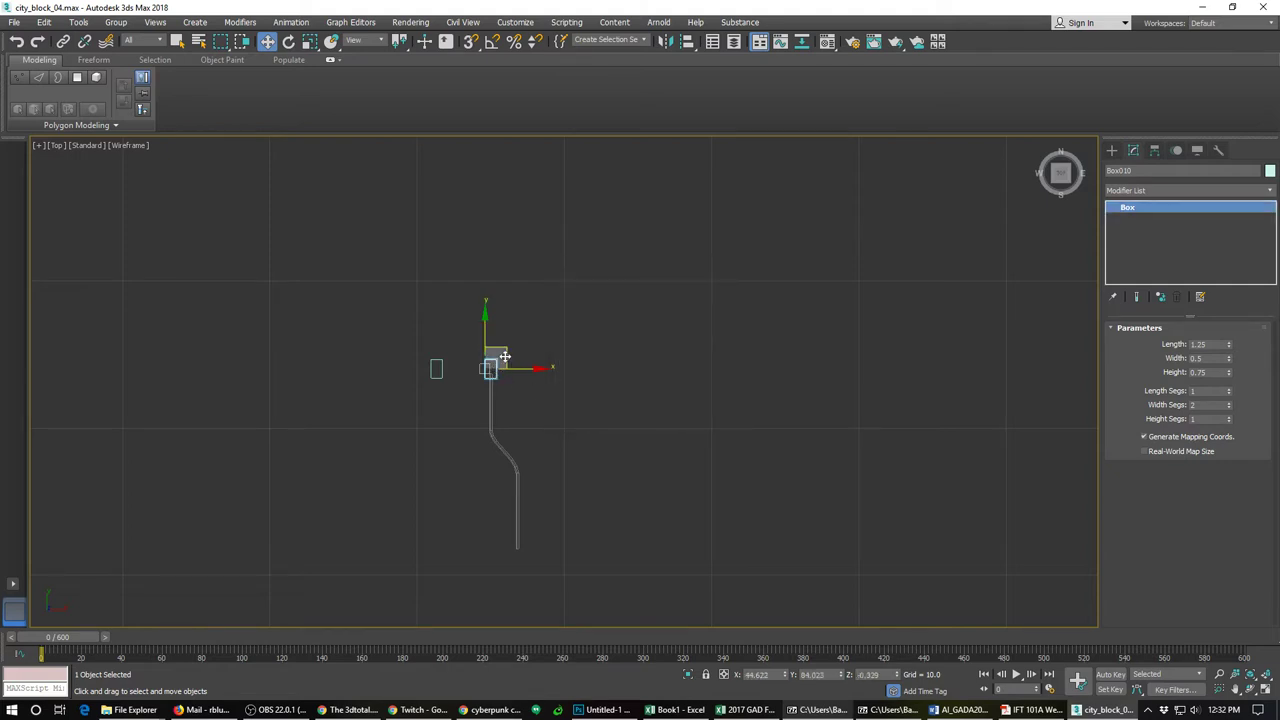
Step: Clone the upper-end box as an instance onto the line's lower end and make that clone unique
left_click_drag(506, 356, 532, 538)
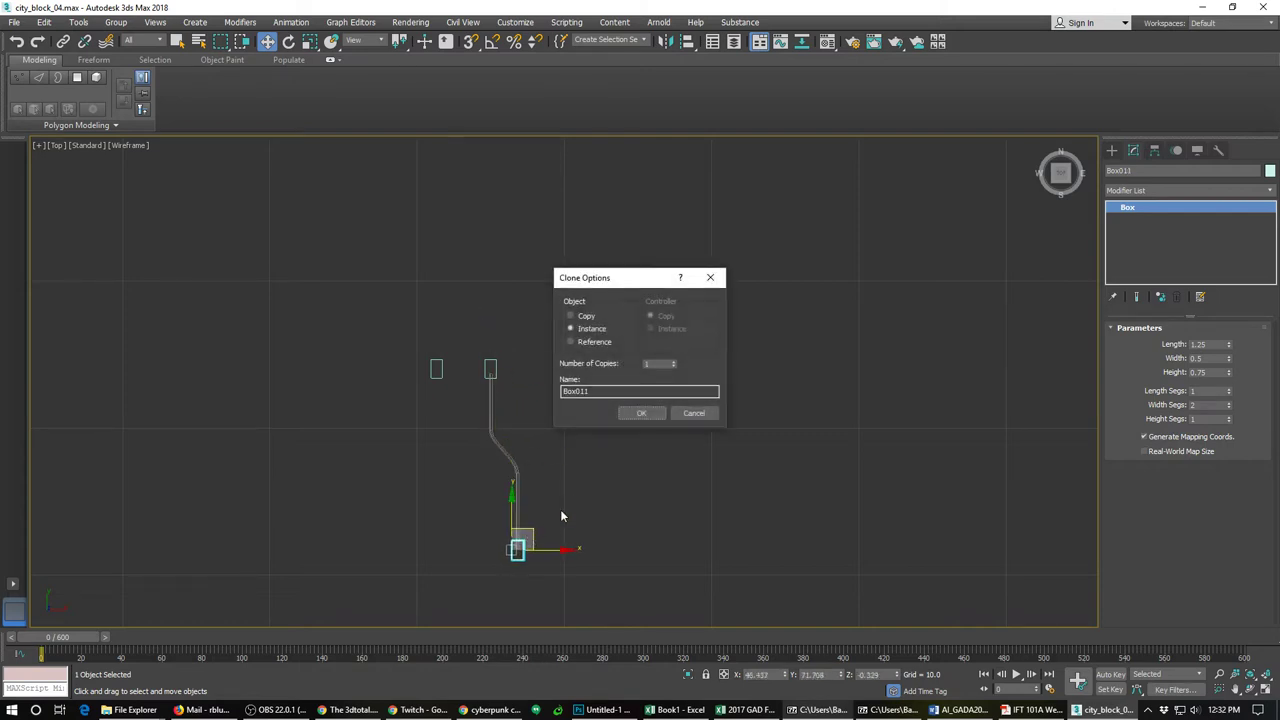
left_click(630, 414)
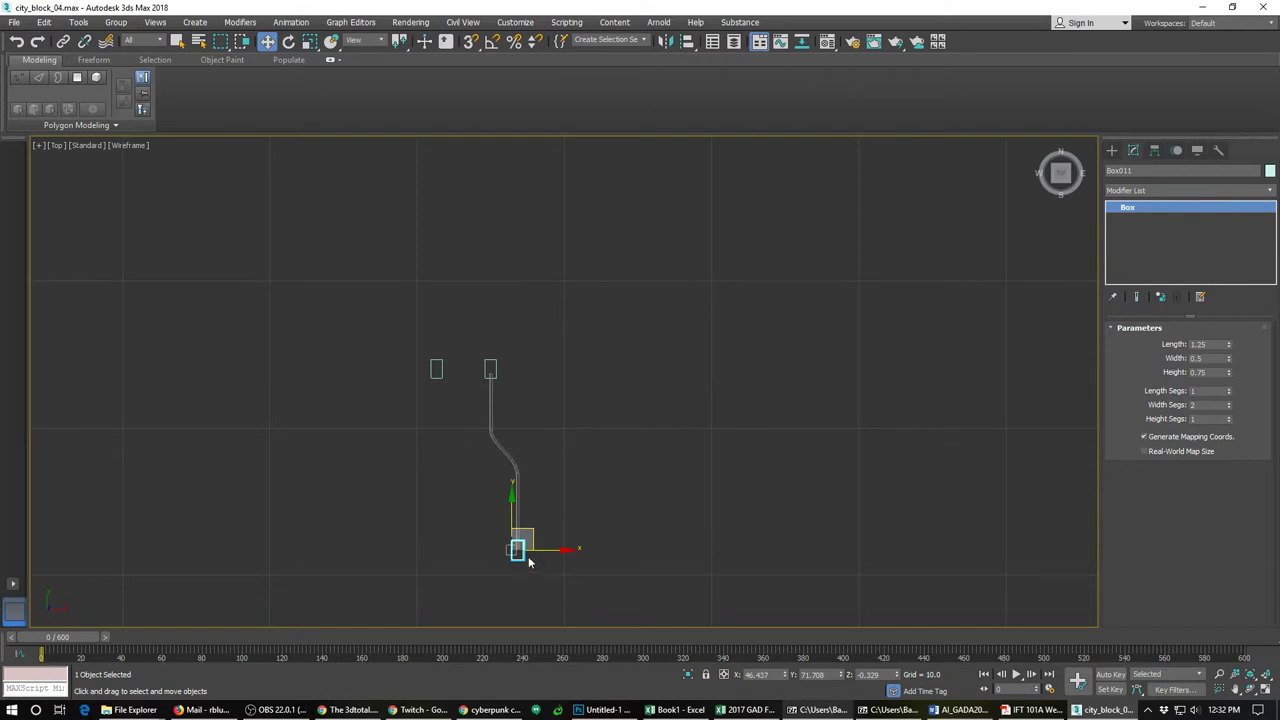
left_click(1160, 297)
Step: Raise the box at the line's lower end to about Z -0.048 to align it with the tube
middle_click_drag(502, 581, 512, 540, "alt")
middle_click_drag(431, 536, 380, 558, "alt")
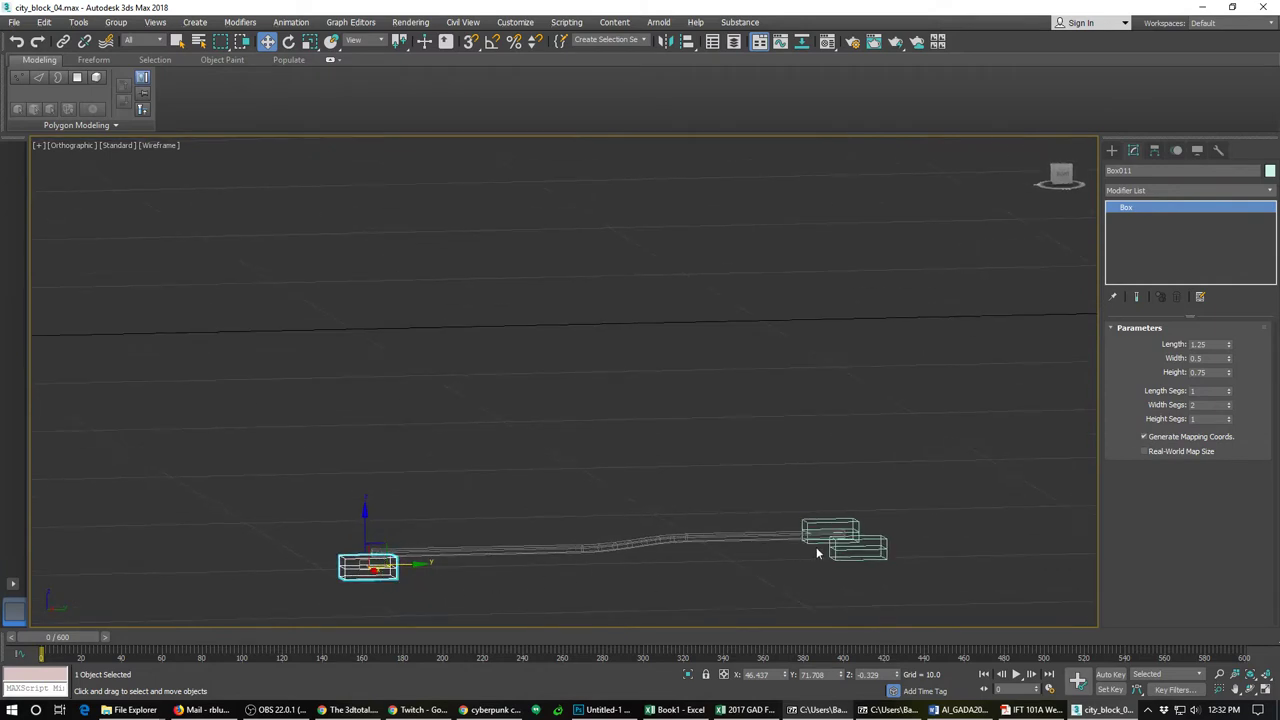
left_click(838, 528)
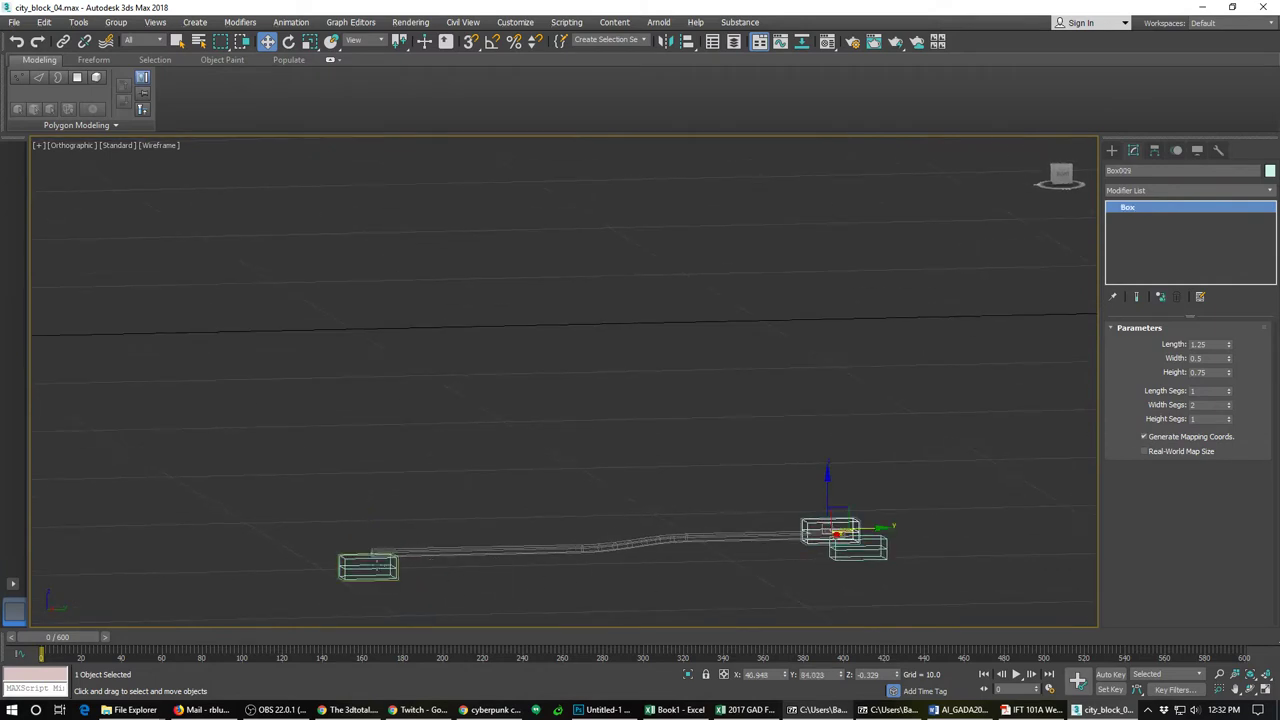
left_click(370, 555)
left_click_drag(370, 553, 363, 517)
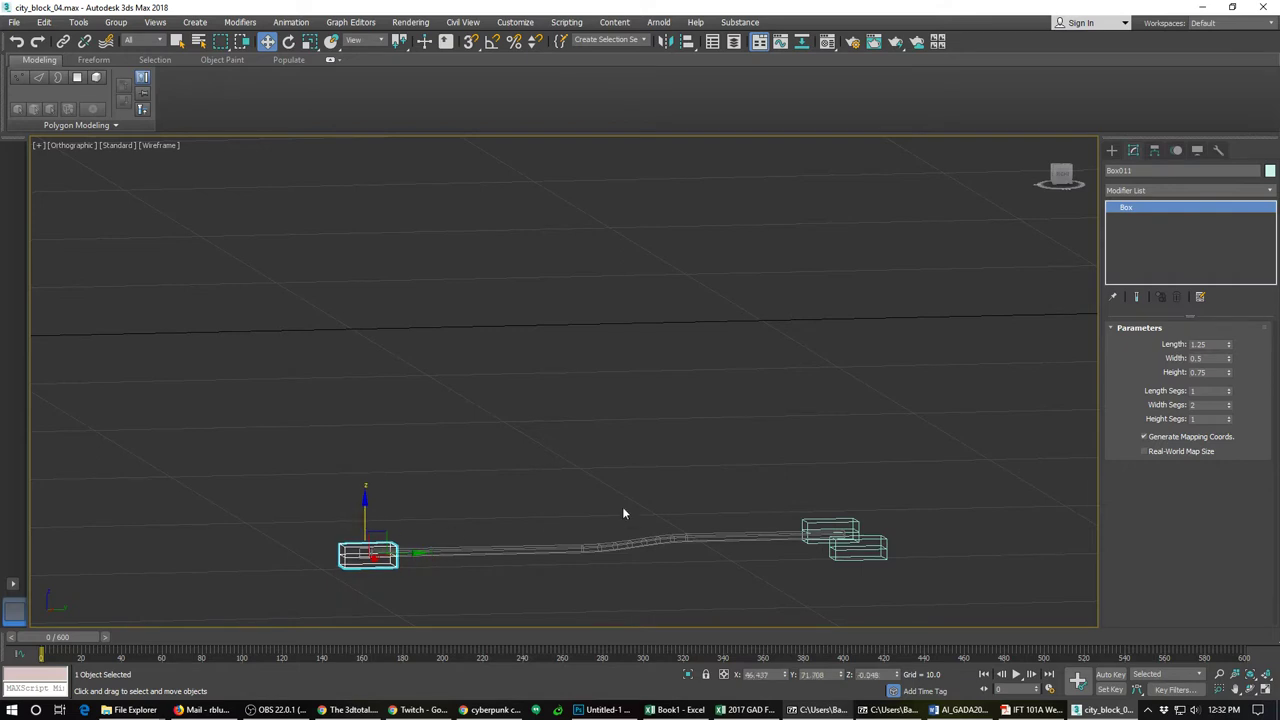
Step: Undo the lower-end box's separate raise and move both end boxes up together to about Z -0.145, in line with the tube
middle_click_drag(800, 455, 786, 496, "alt")
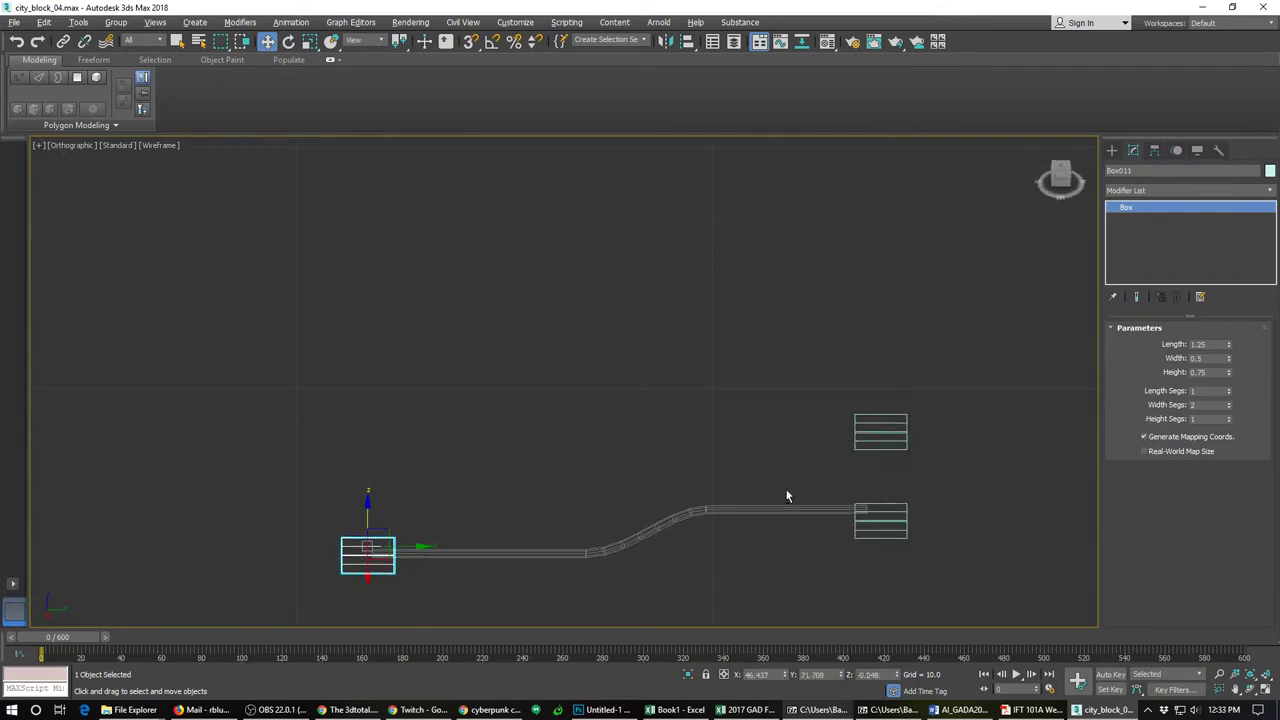
key("ctrl+z")
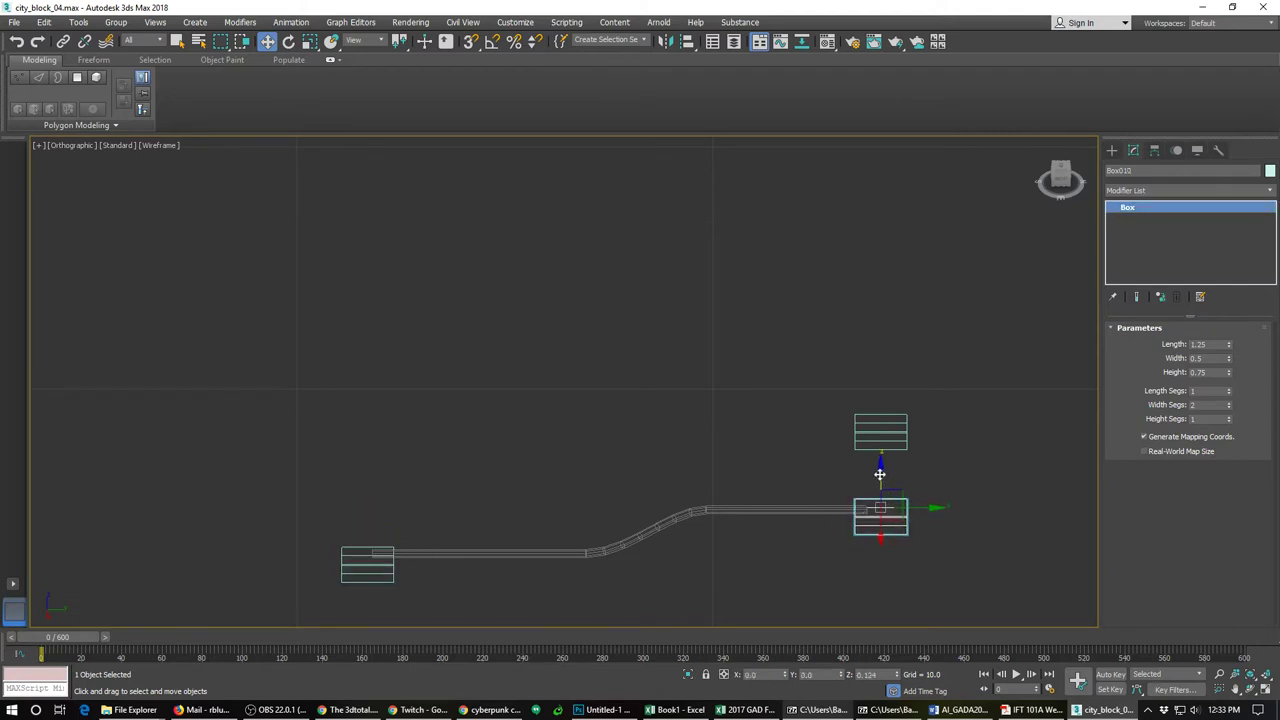
left_click(380, 575, "ctrl")
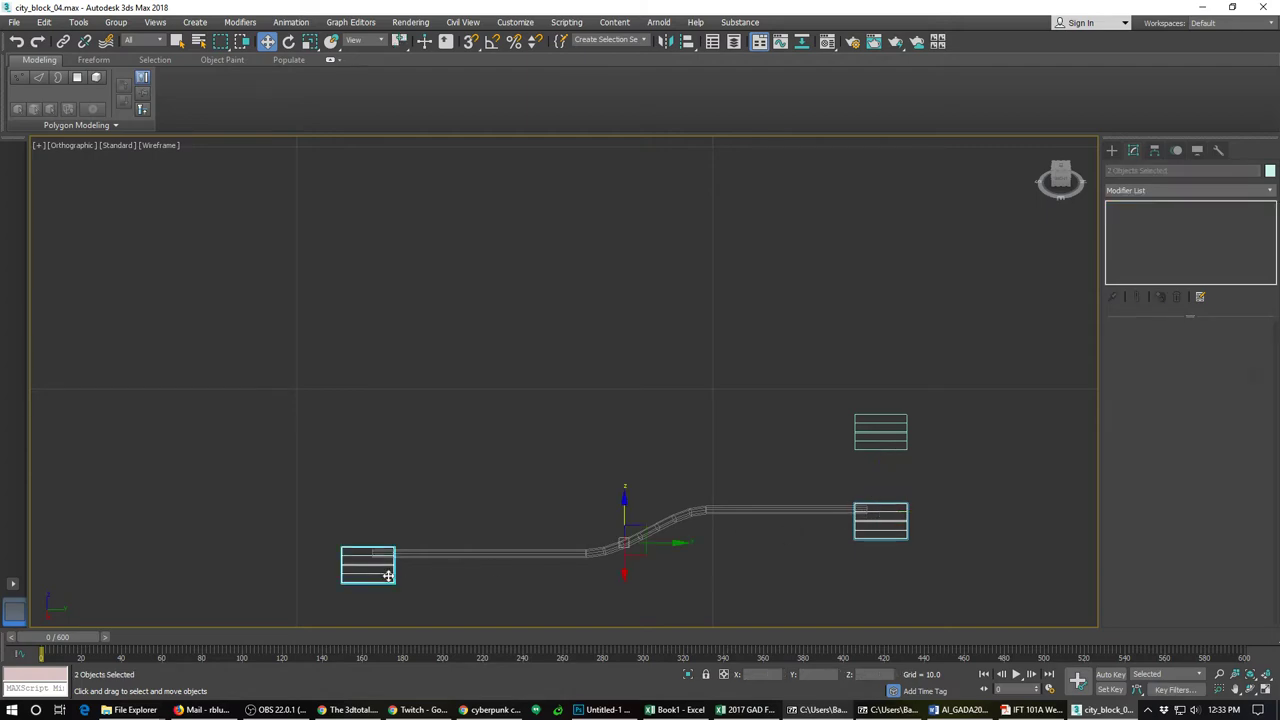
left_click_drag(625, 507, 624, 503)
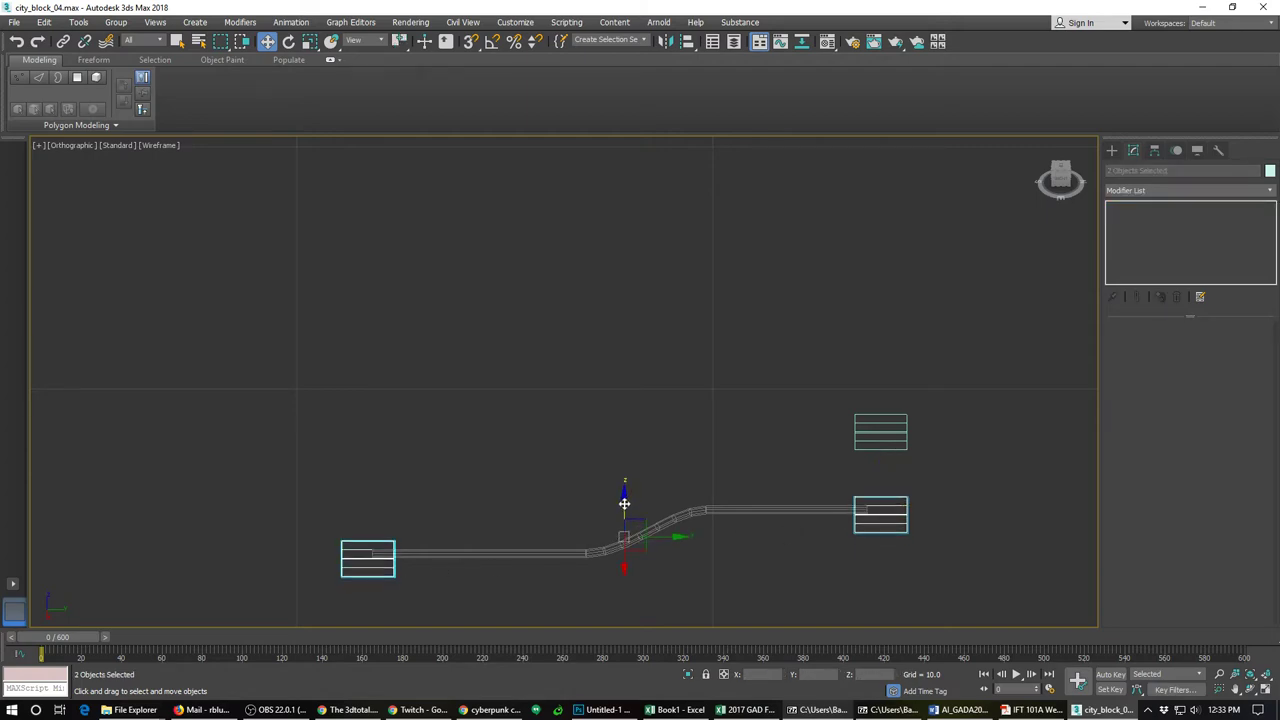
middle_click_drag(625, 503, 542, 496, "alt")
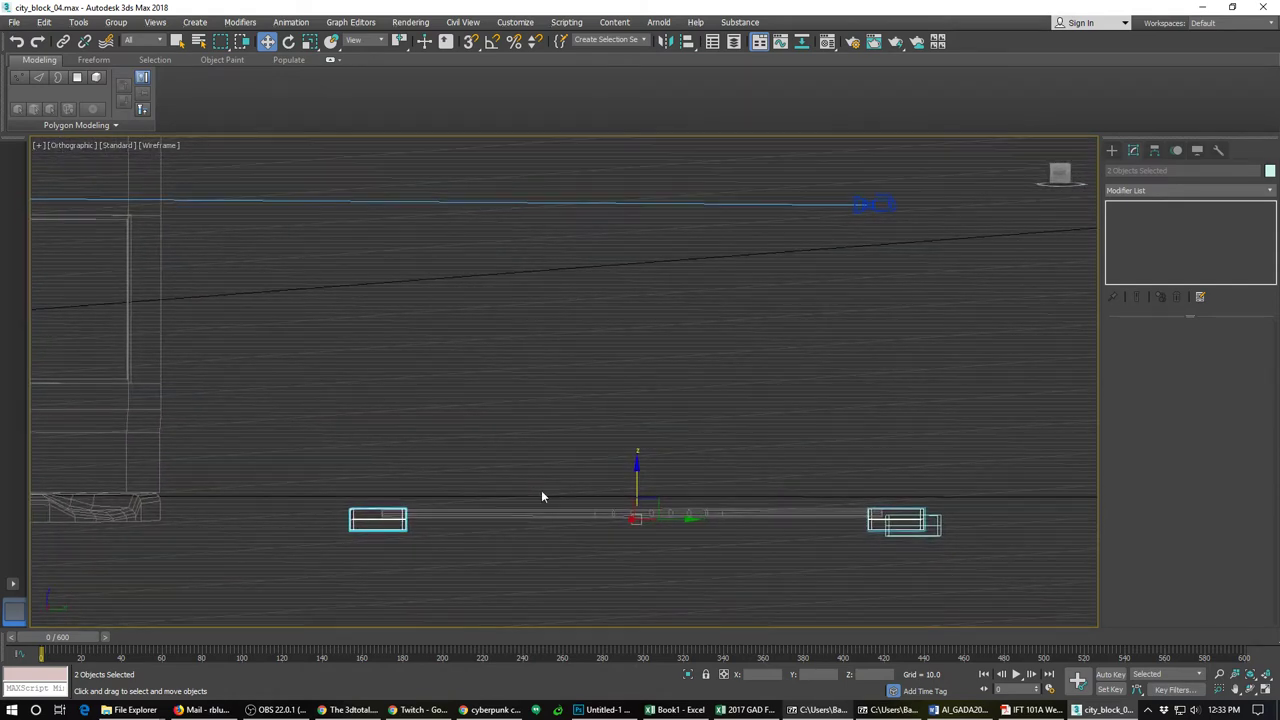
scroll(541, 496, "up", 2)
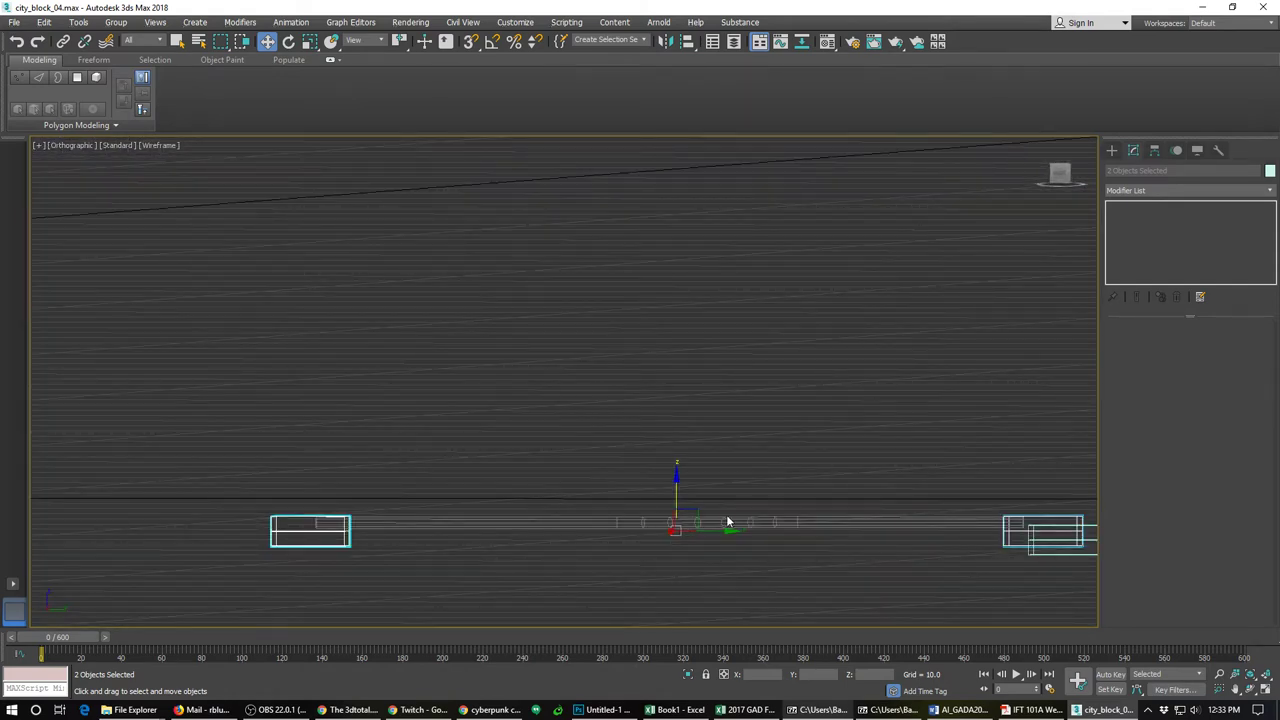
scroll(680, 510, "down", 4)
middle_click_drag(656, 468, 664, 528, "alt")
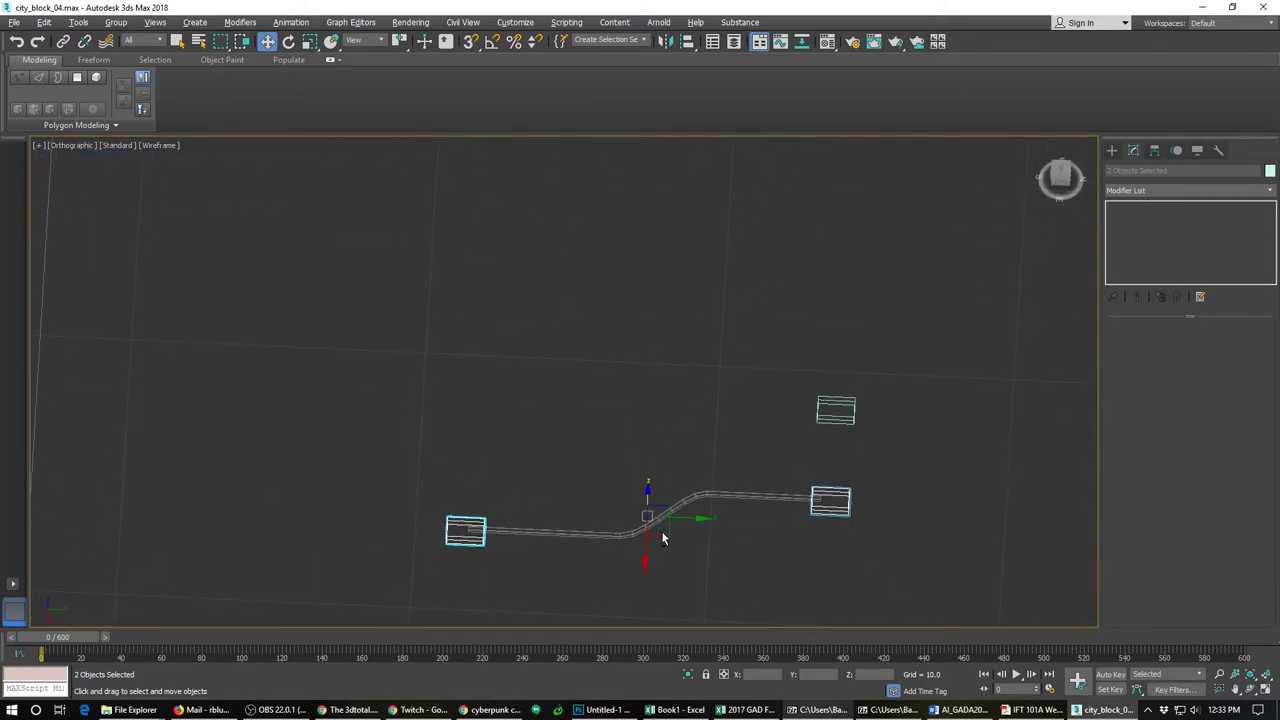
Step: Convert the box at the line's upper end to an Editable Poly
left_click(821, 504)
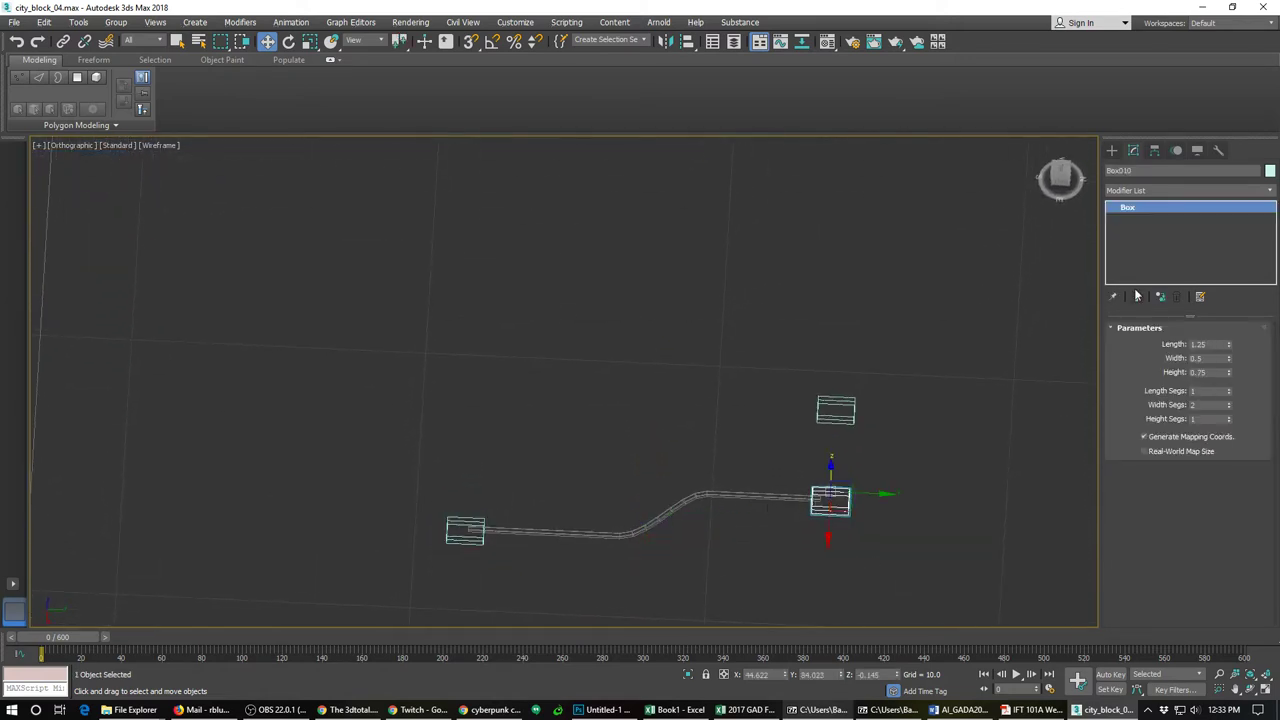
right_click(1133, 207)
left_click(1121, 231)
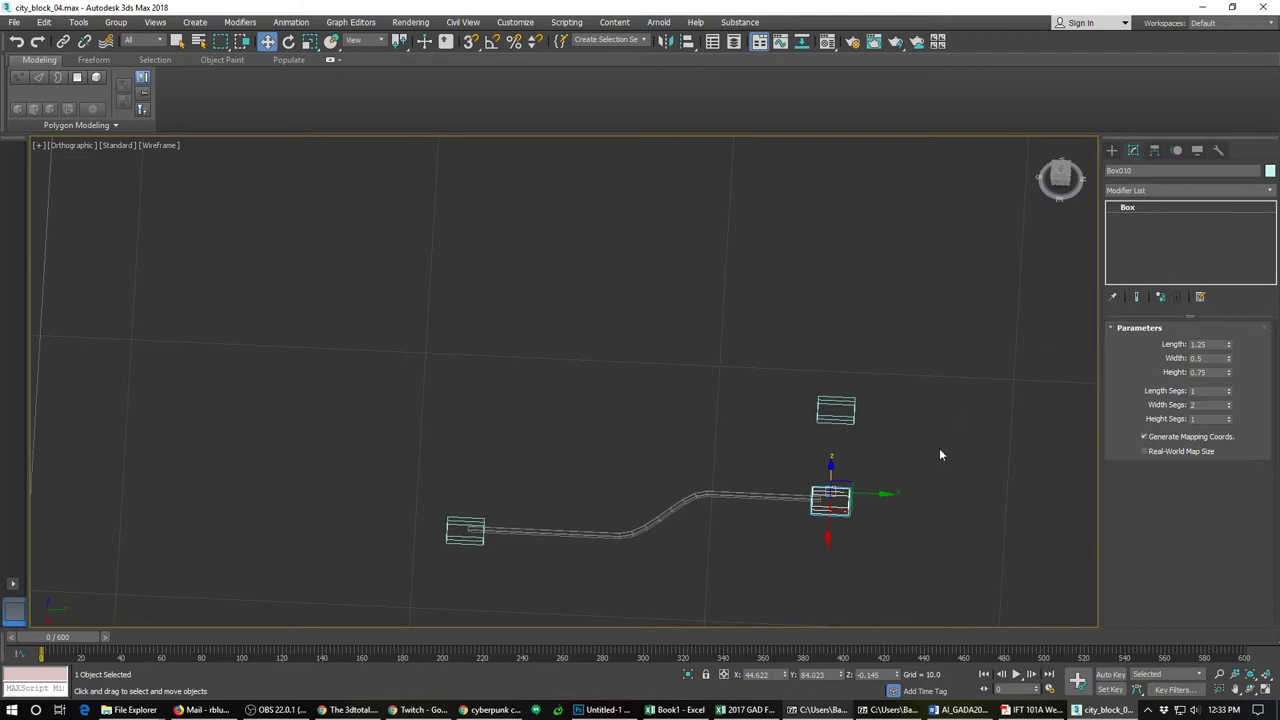
left_click(823, 535)
left_click(846, 506)
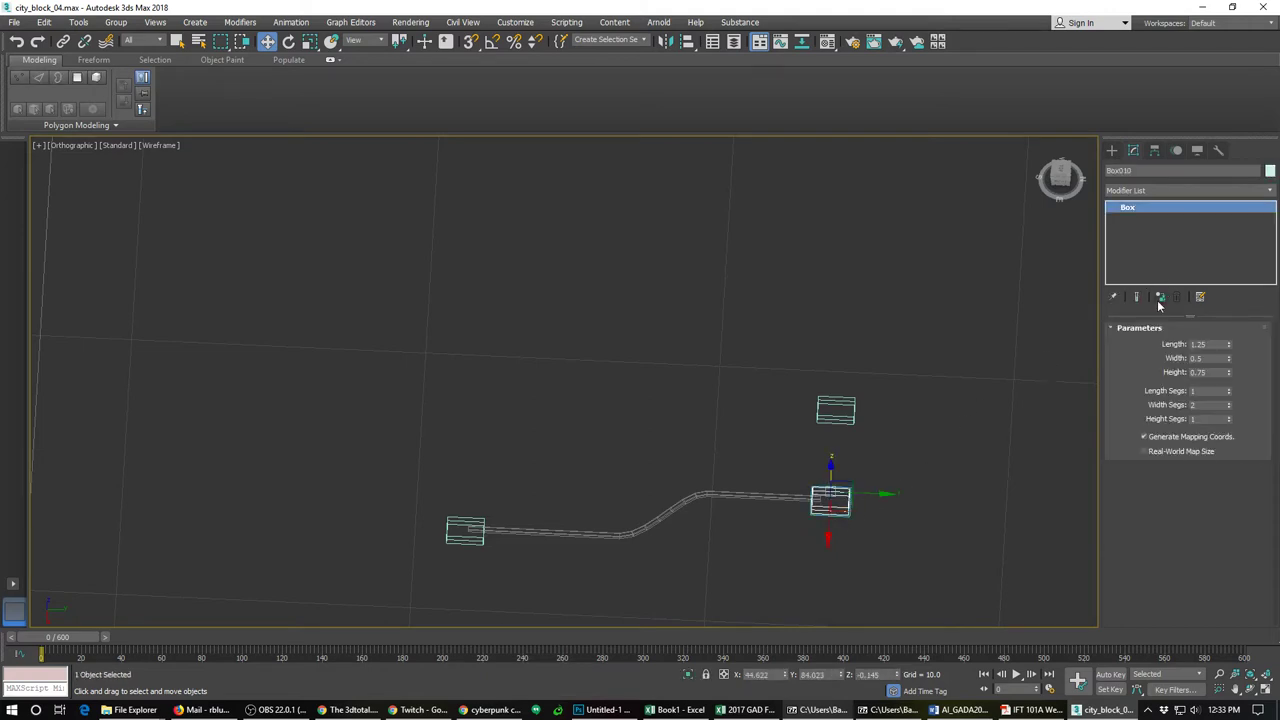
right_click(1125, 207)
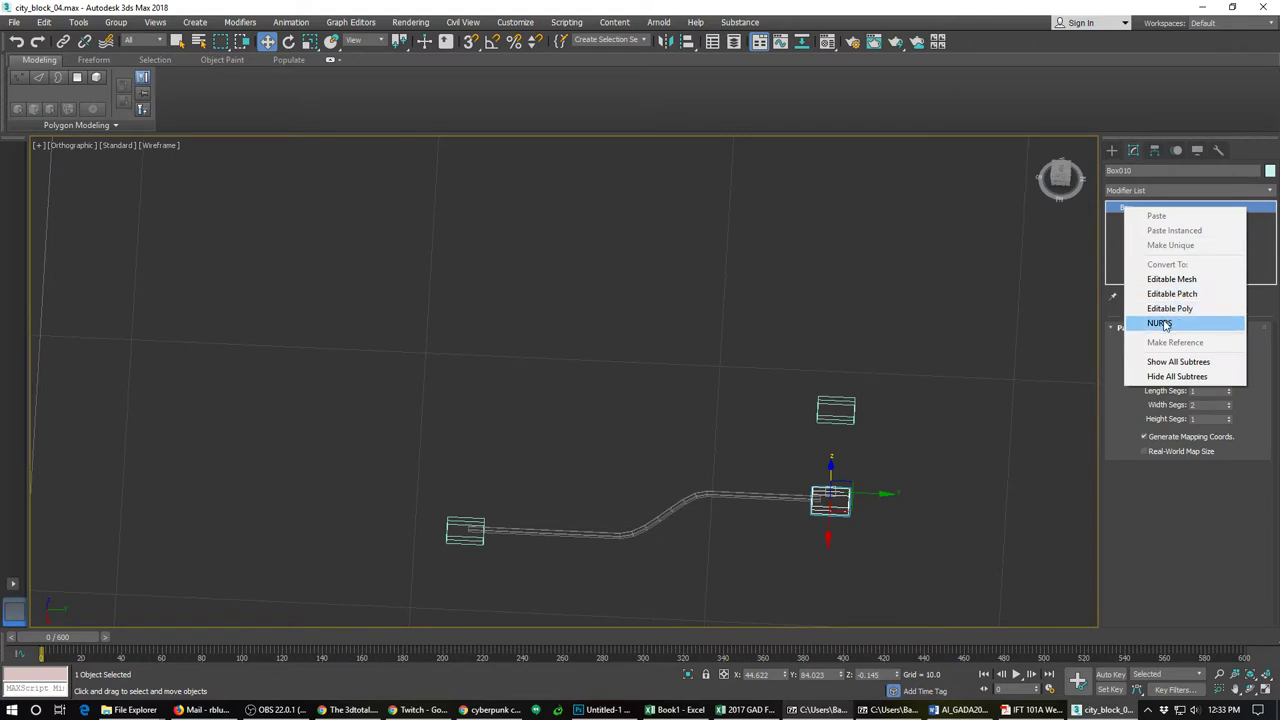
left_click(1161, 309)
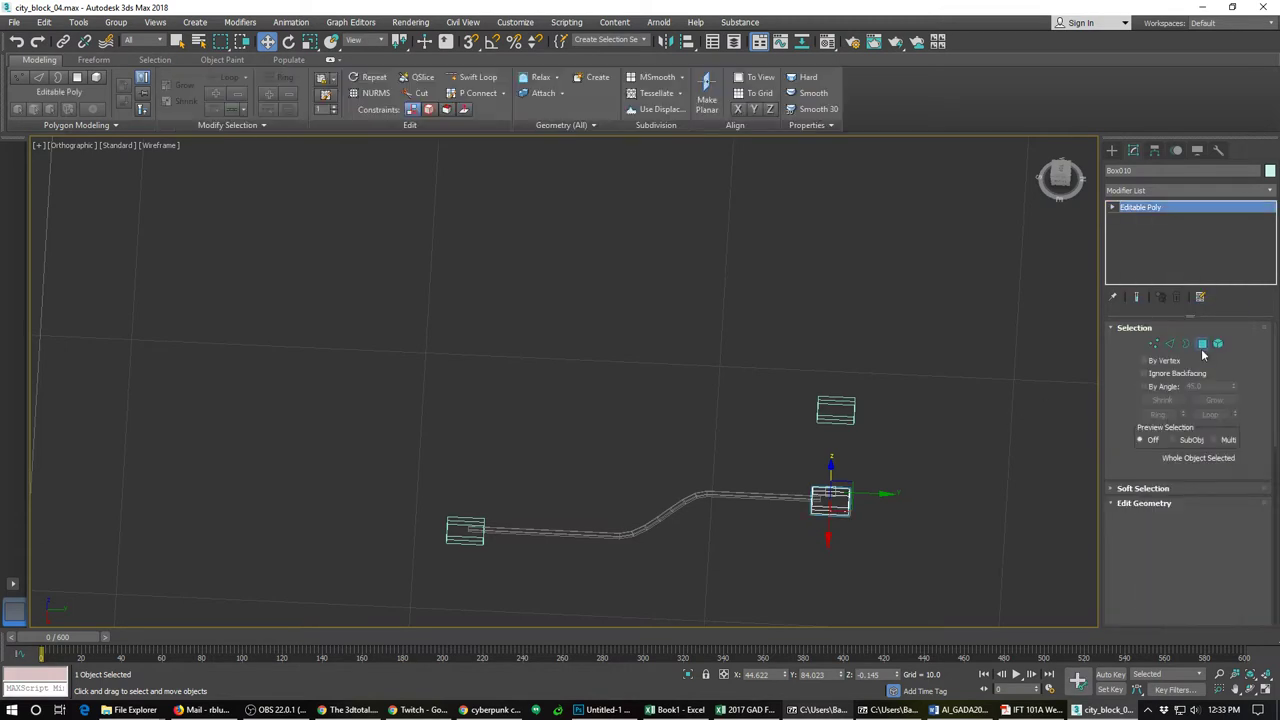
Step: Delete the polygons forming the lower half of the upper-end box, below its middle segment
left_click(1202, 343)
mouse_move(851, 563)
middle_mouse_down("alt")
mouse_move(829, 526)
mouse_move(849, 480)
mouse_move(840, 467)
mouse_move(862, 548)
middle_mouse_up("alt")
left_click_drag(862, 548, 797, 517)
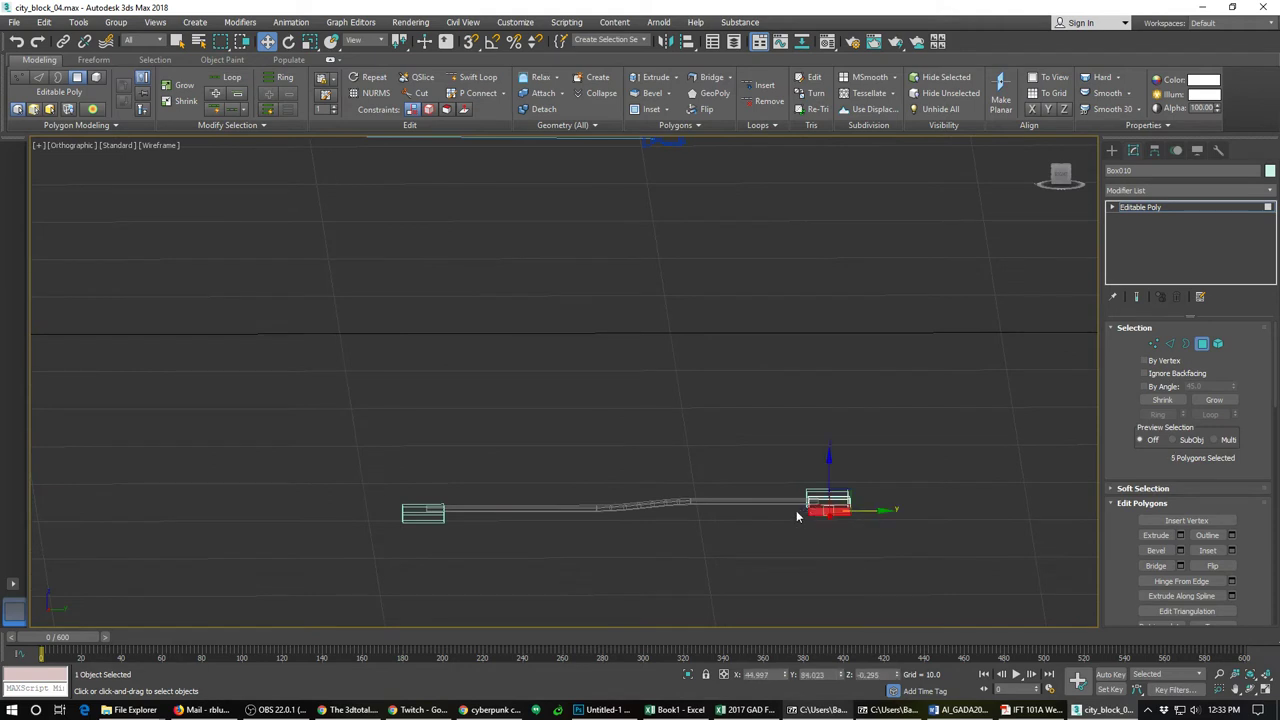
middle_click_drag(797, 517, 727, 521, "alt")
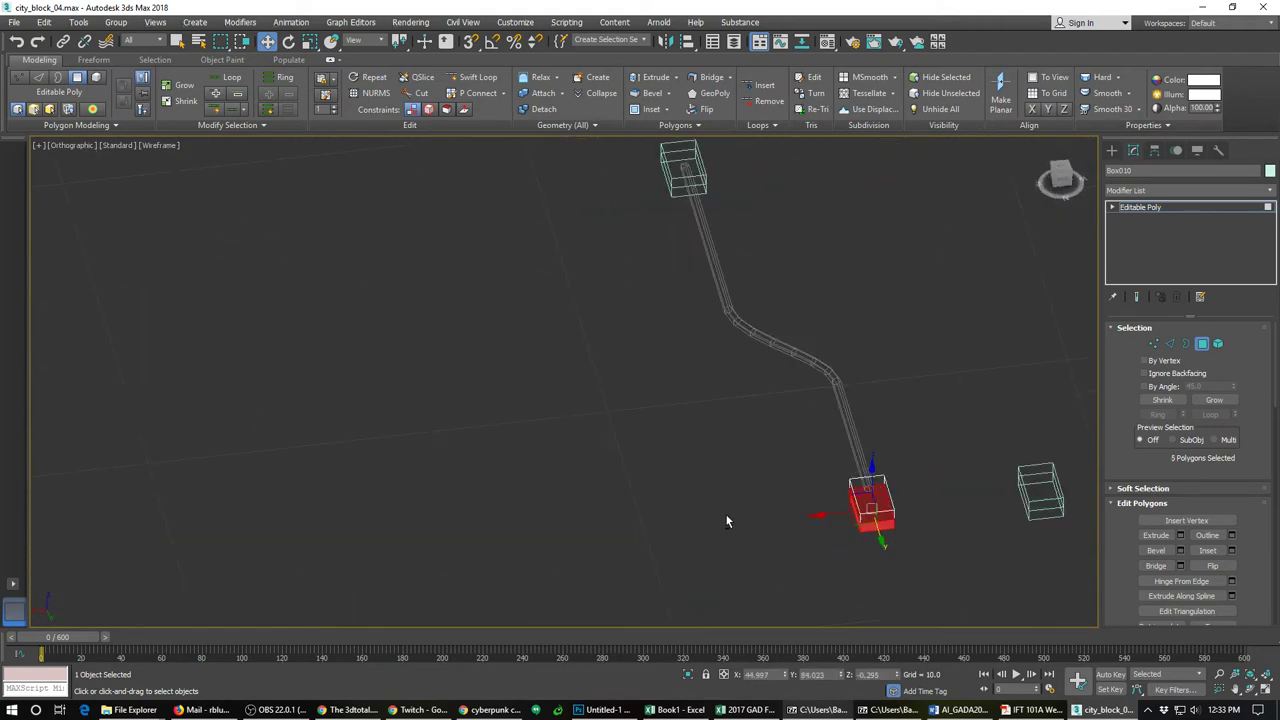
left_click(727, 521)
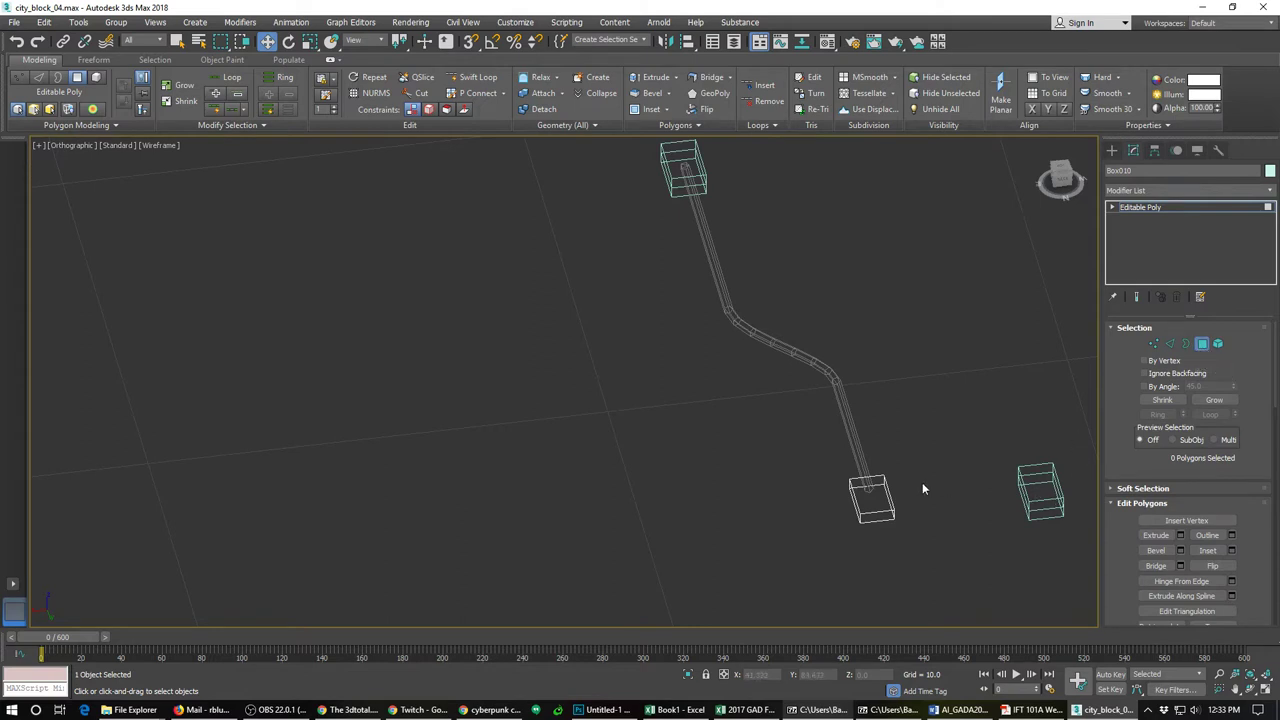
middle_click_drag(781, 434, 746, 459)
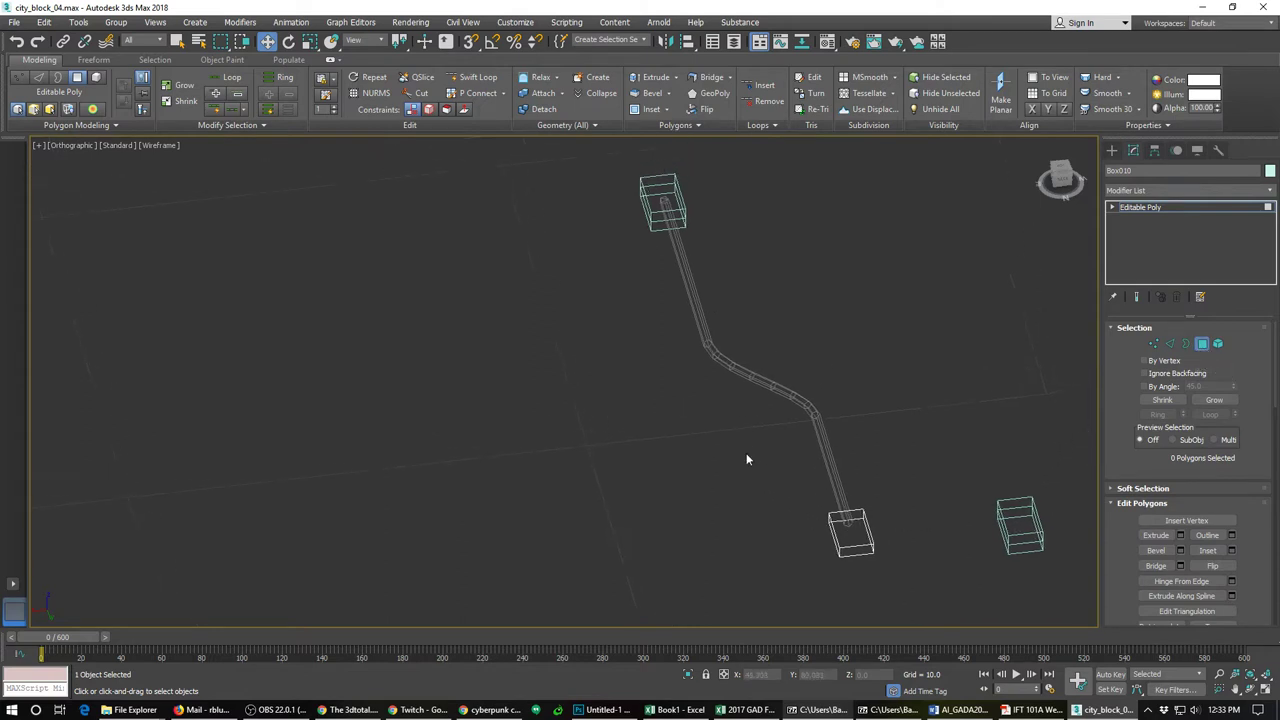
scroll(1134, 463, "down", 3)
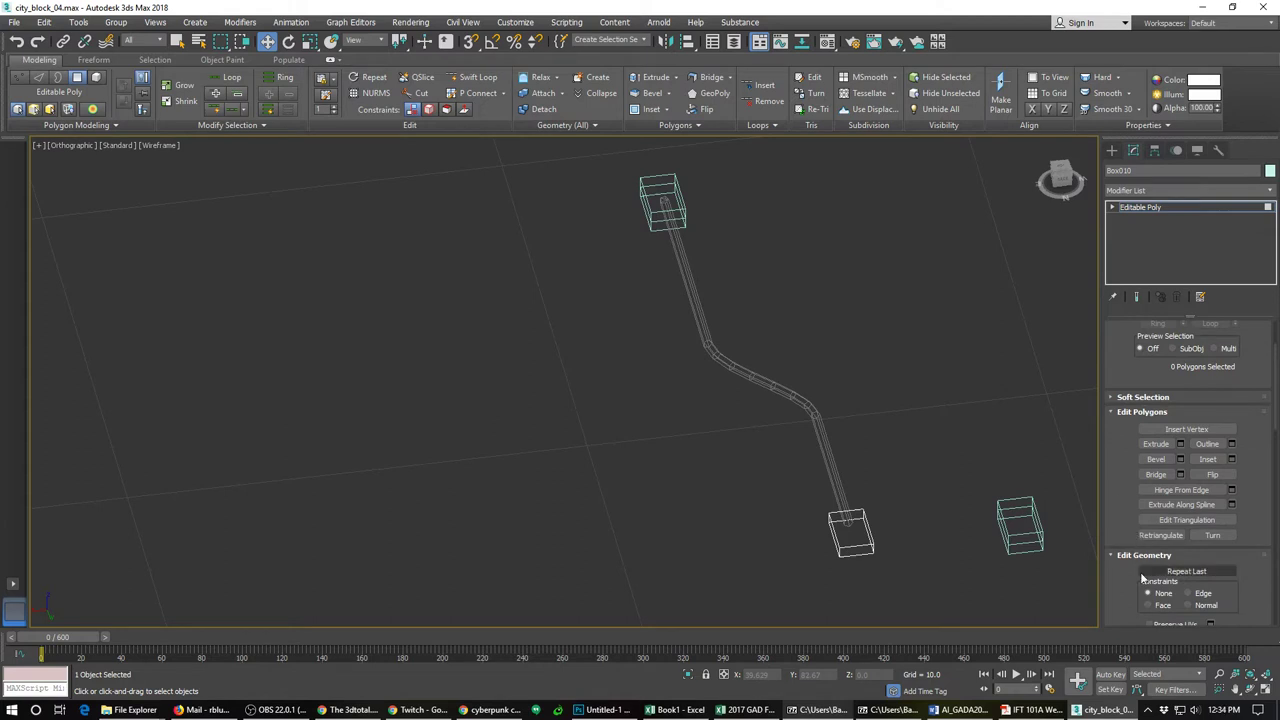
scroll(1135, 583, "down", 2)
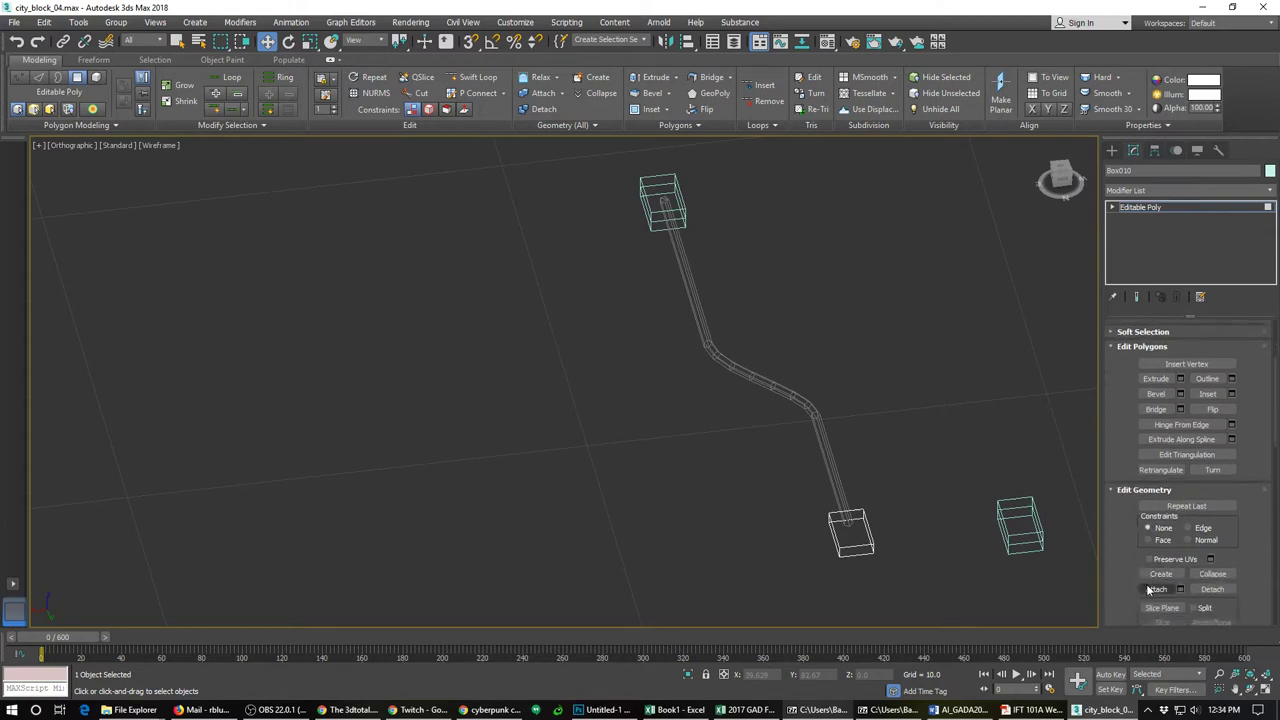
left_click(1155, 589)
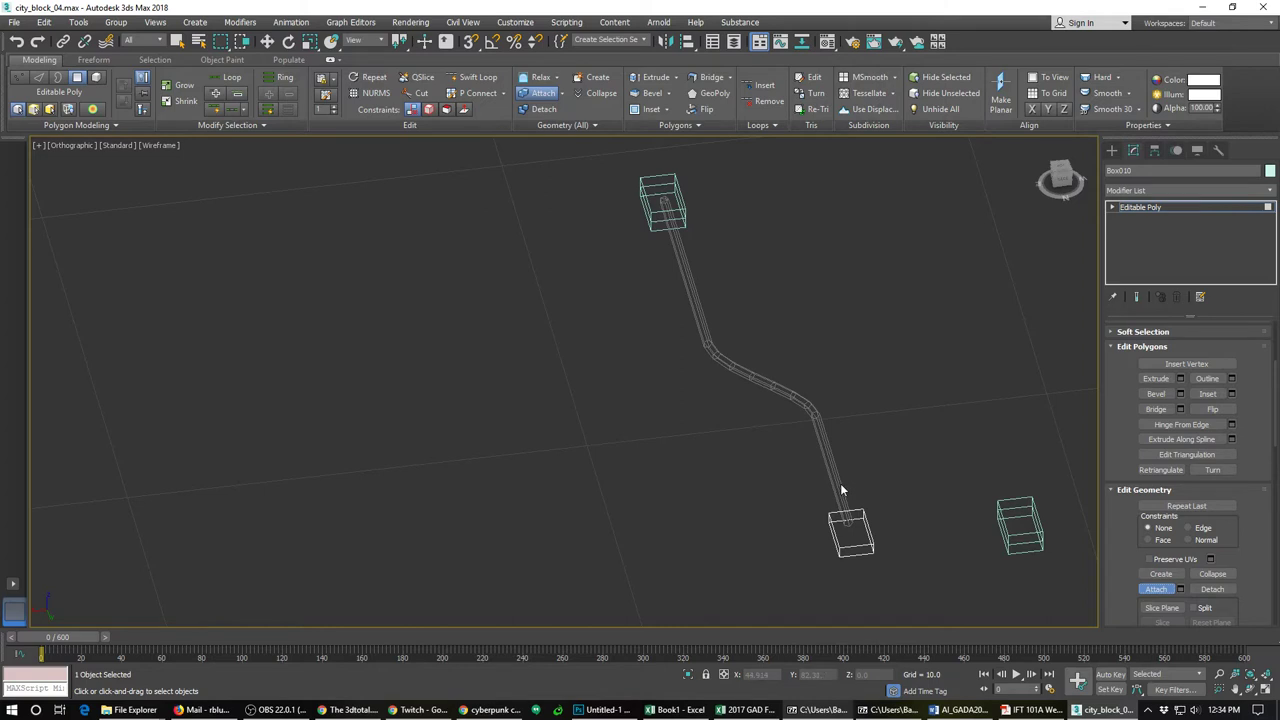
key("w")
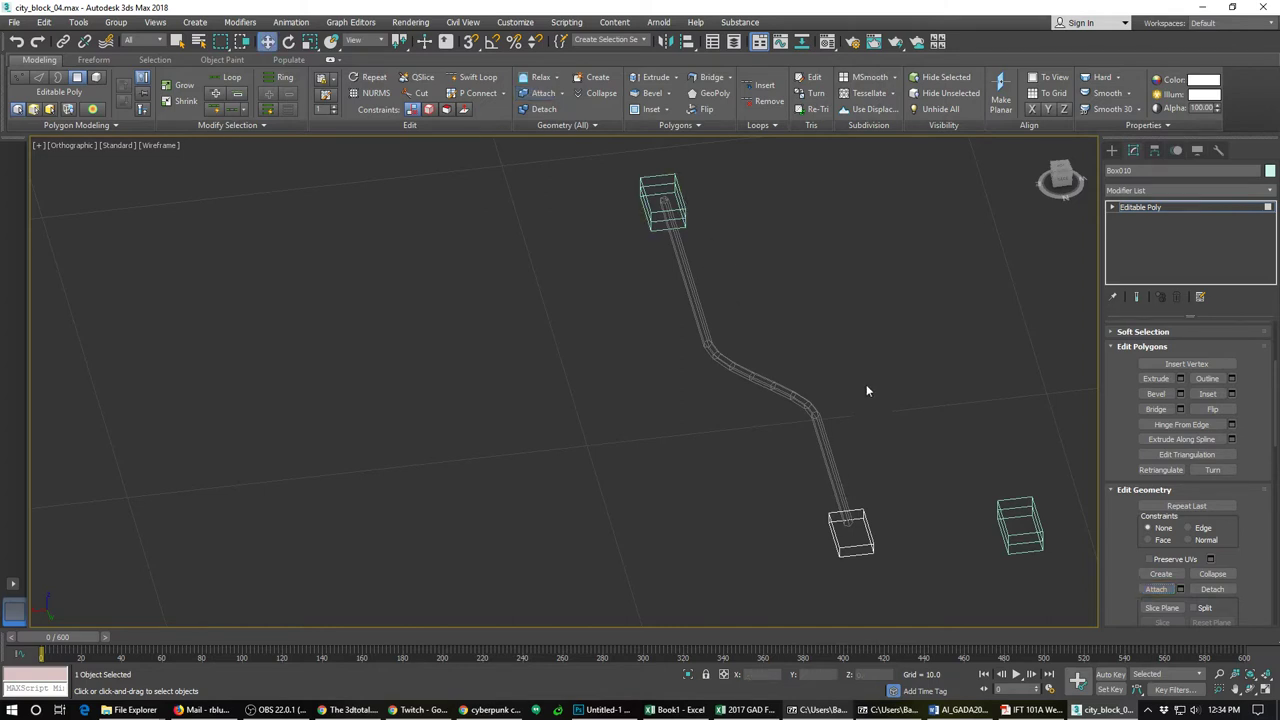
Step: Leave polygon editing and shorten the length of the box at the line's other end to make it roughly square
middle_click_drag(731, 366, 909, 280, "alt")
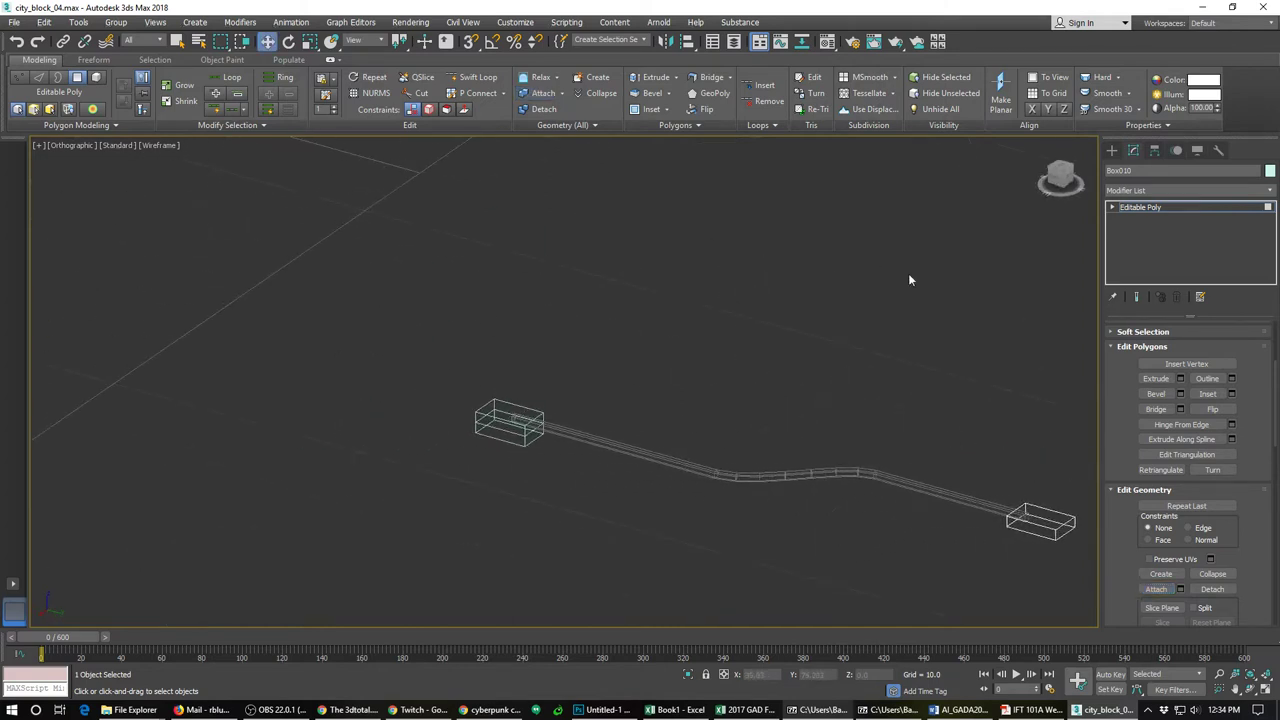
left_click(1140, 207)
left_click(540, 432)
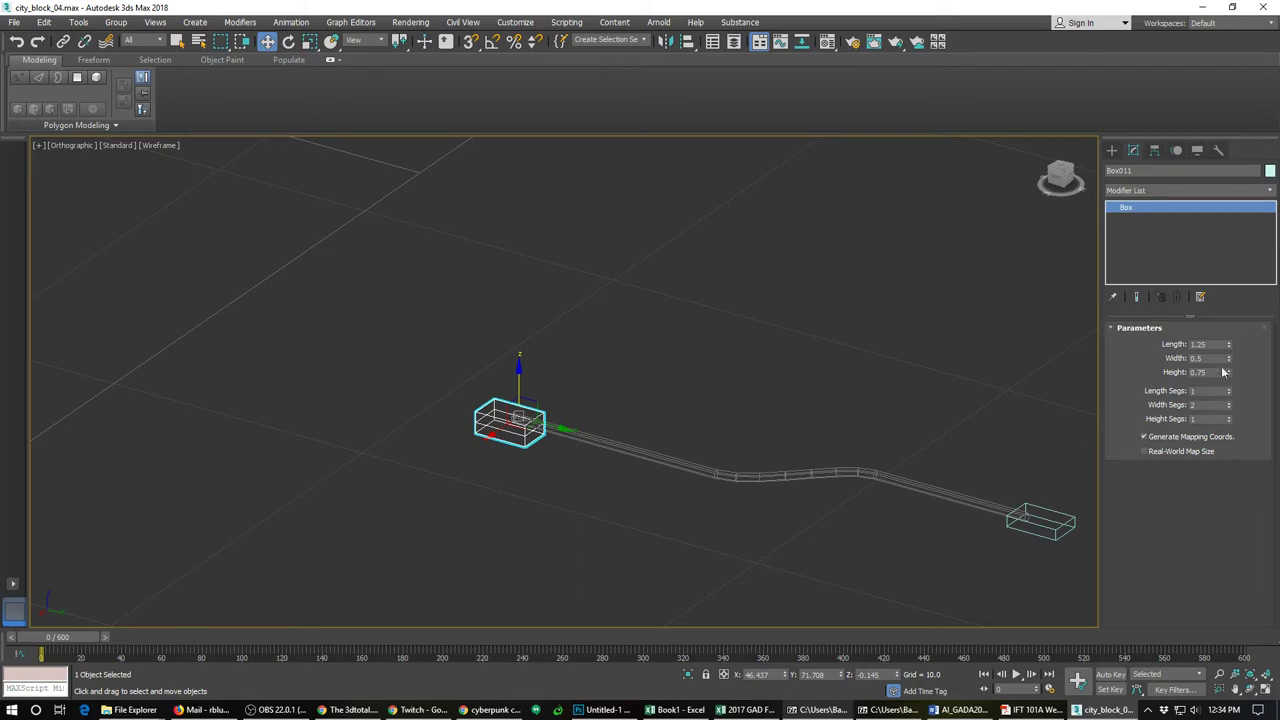
left_click_drag(1216, 374, 1184, 345)
type("7")
key("Return")
middle_click_drag(539, 440, 563, 477, "alt")
Step: Convert the shortened lower-end box to an Editable Poly and delete the polygons of its lower half
right_click(1137, 214)
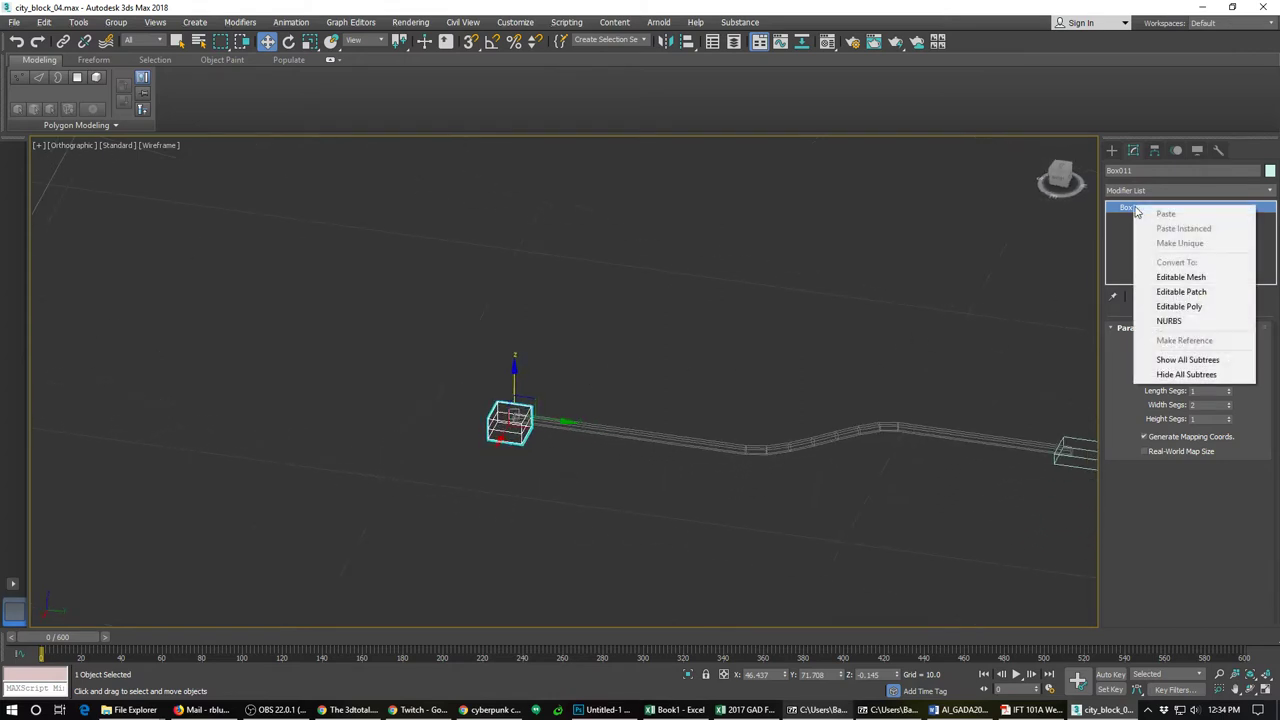
left_click(1180, 307)
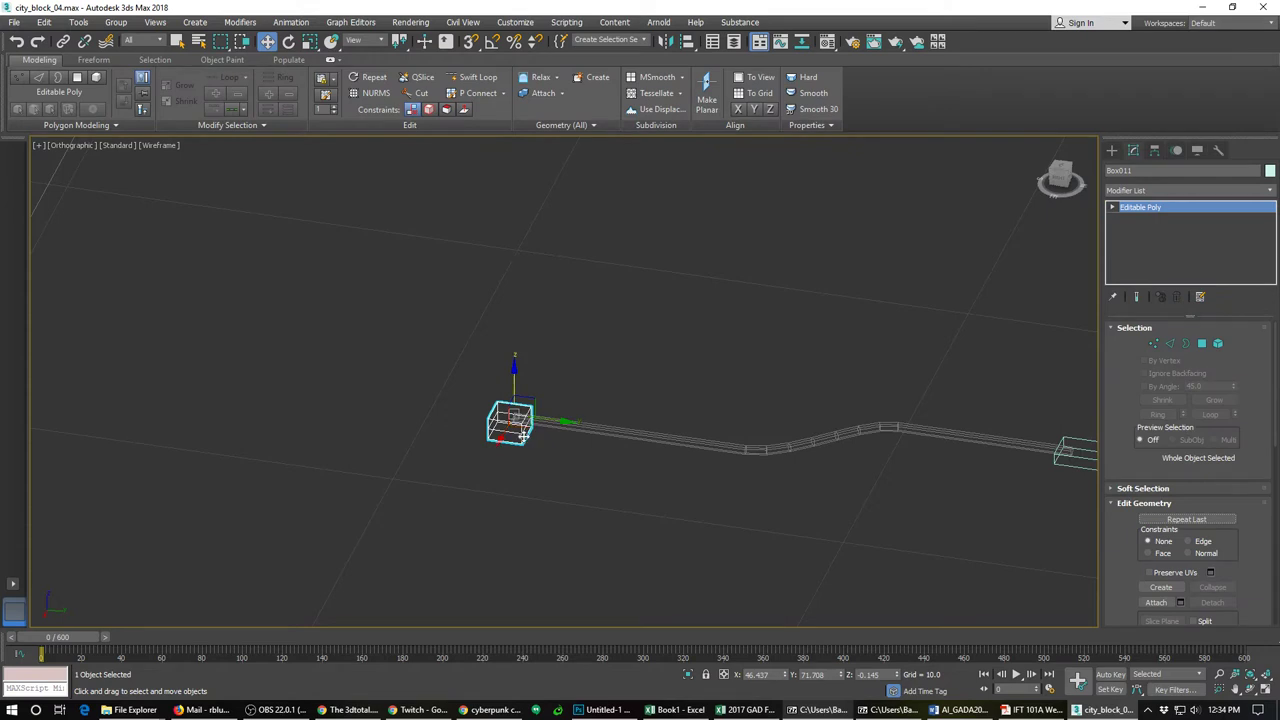
left_click(1203, 344)
middle_click_drag(557, 494, 577, 454, "alt")
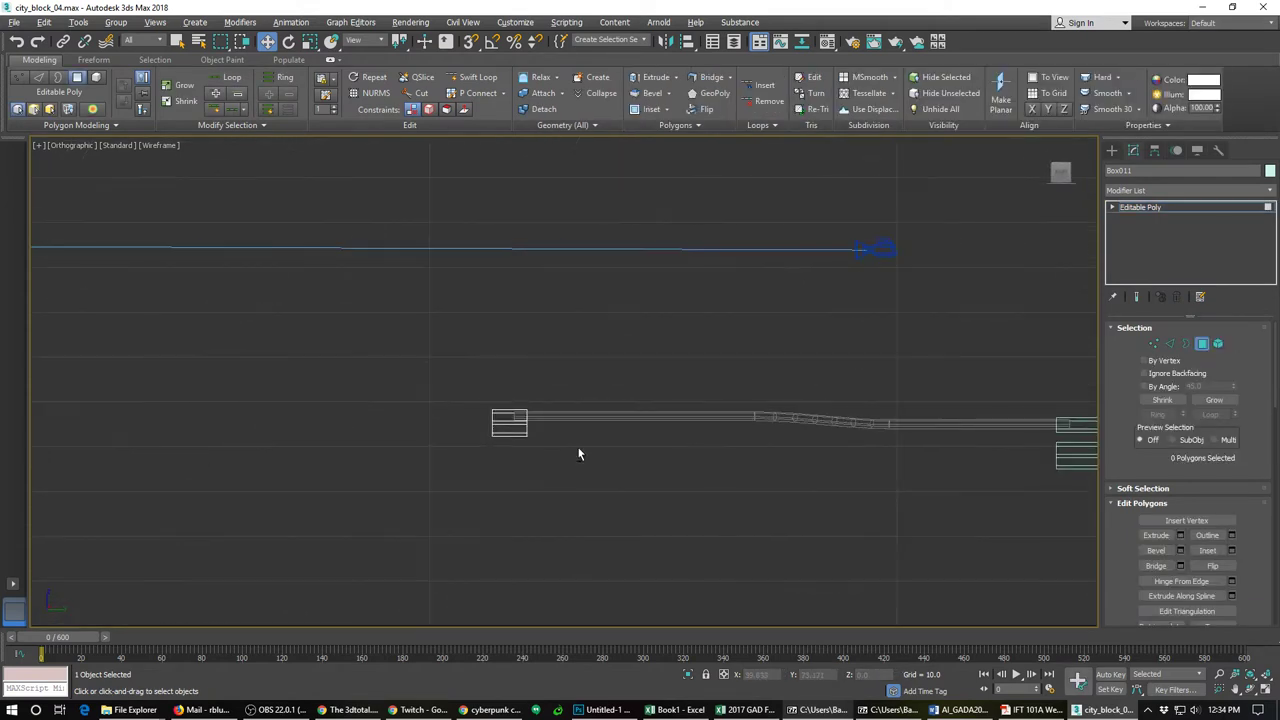
left_click_drag(563, 451, 486, 433)
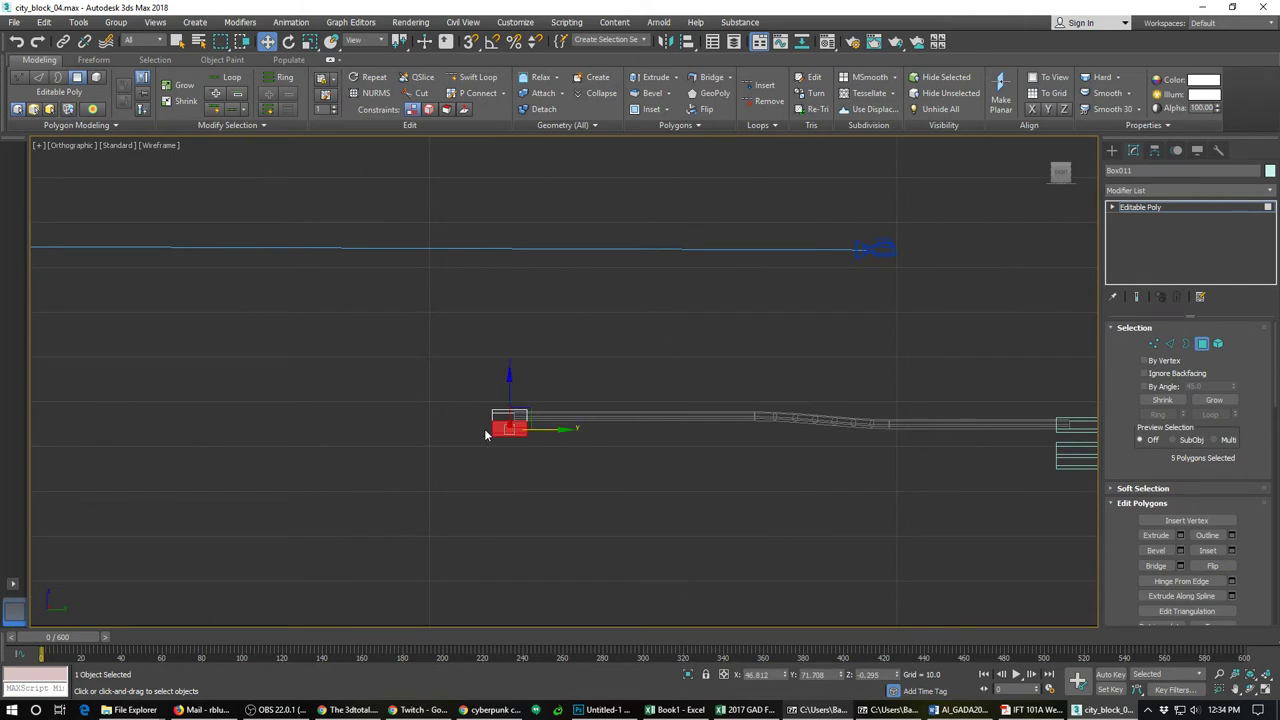
left_click(485, 431)
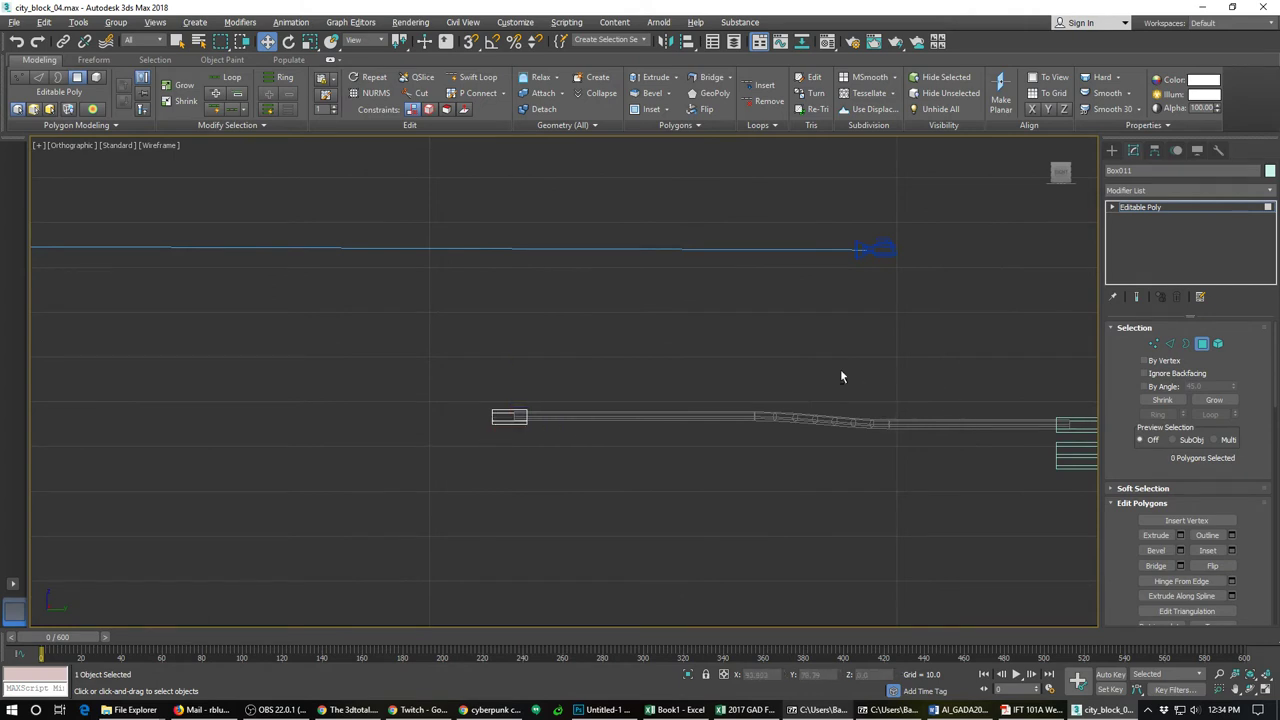
Step: Leave polygon editing, shift the shortened box slightly in negative Y towards the tube's tip, and deselect it
middle_click_drag(841, 377, 794, 462, "alt")
scroll(795, 463, "down", 2)
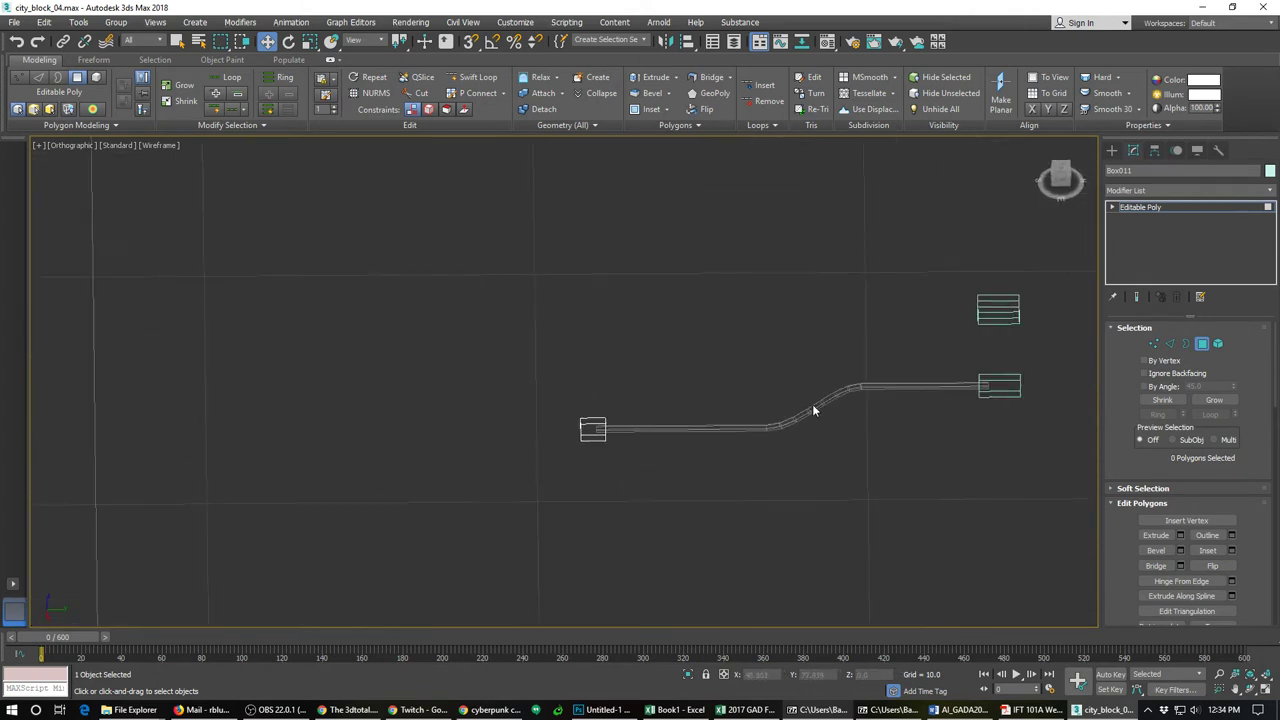
left_click(1202, 343)
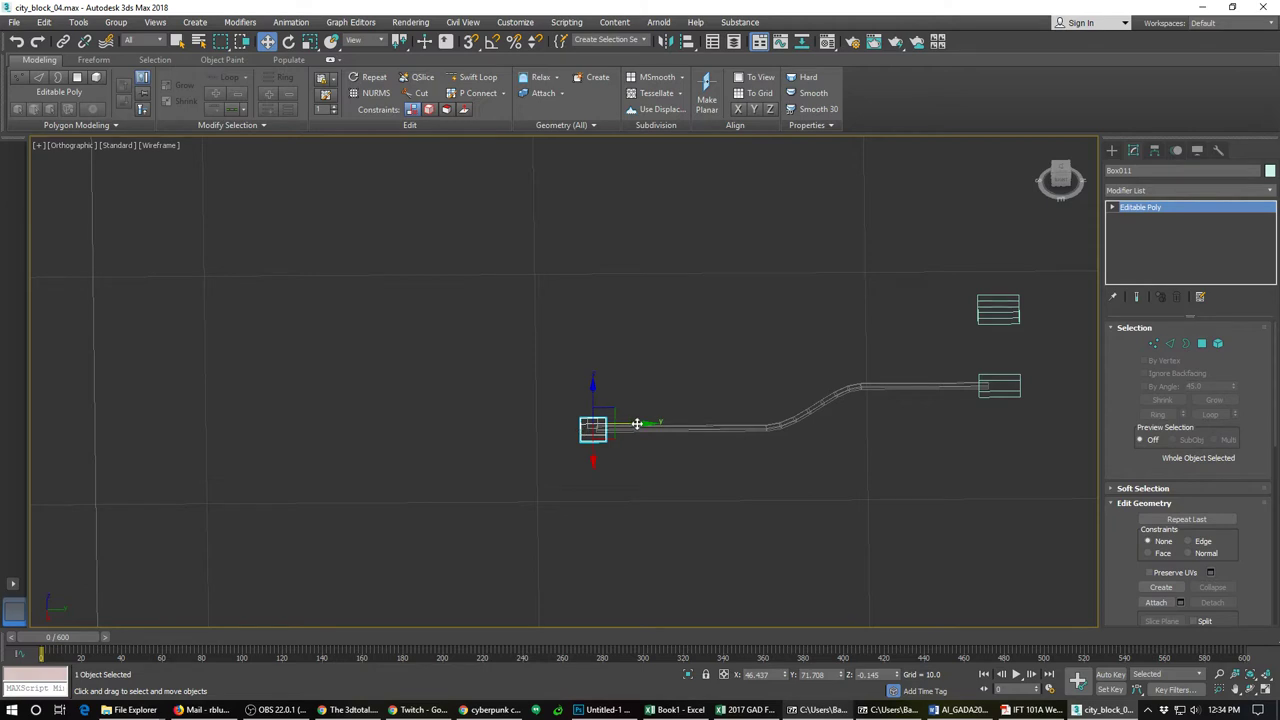
left_click_drag(637, 423, 631, 423)
left_click(668, 433)
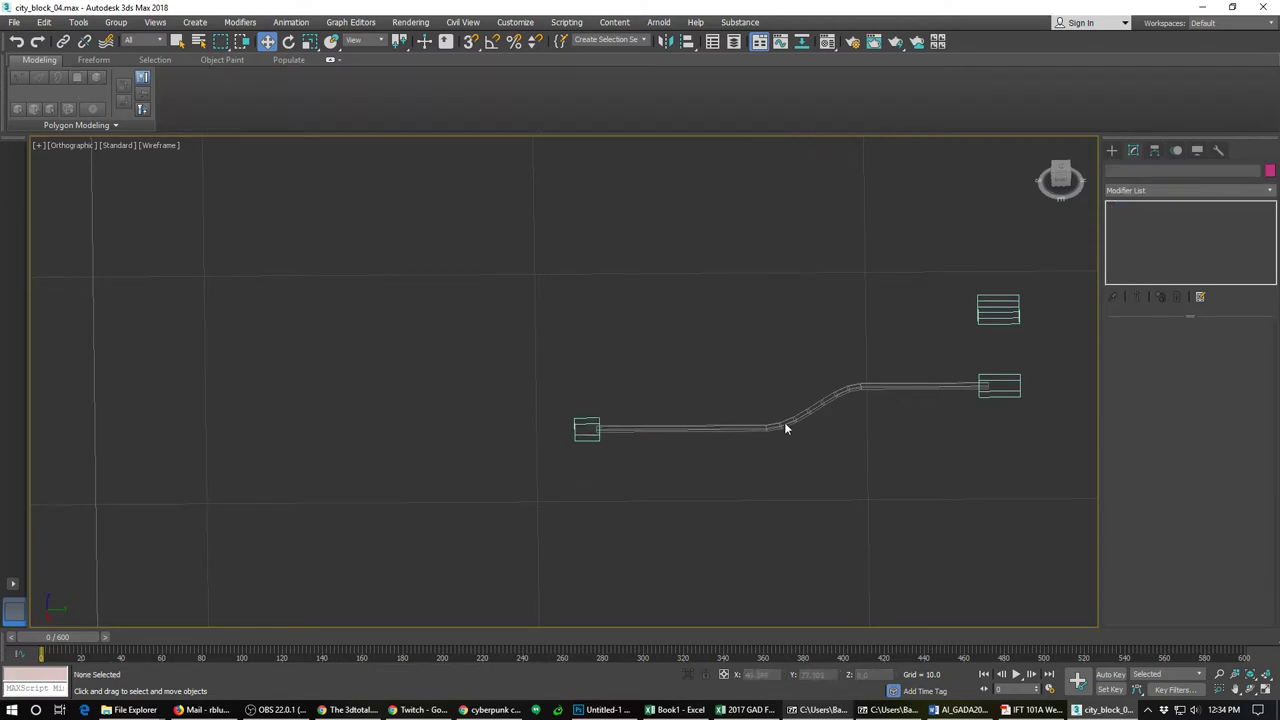
scroll(784, 422, "down", 2)
middle_click_drag(774, 418, 756, 465, "alt")
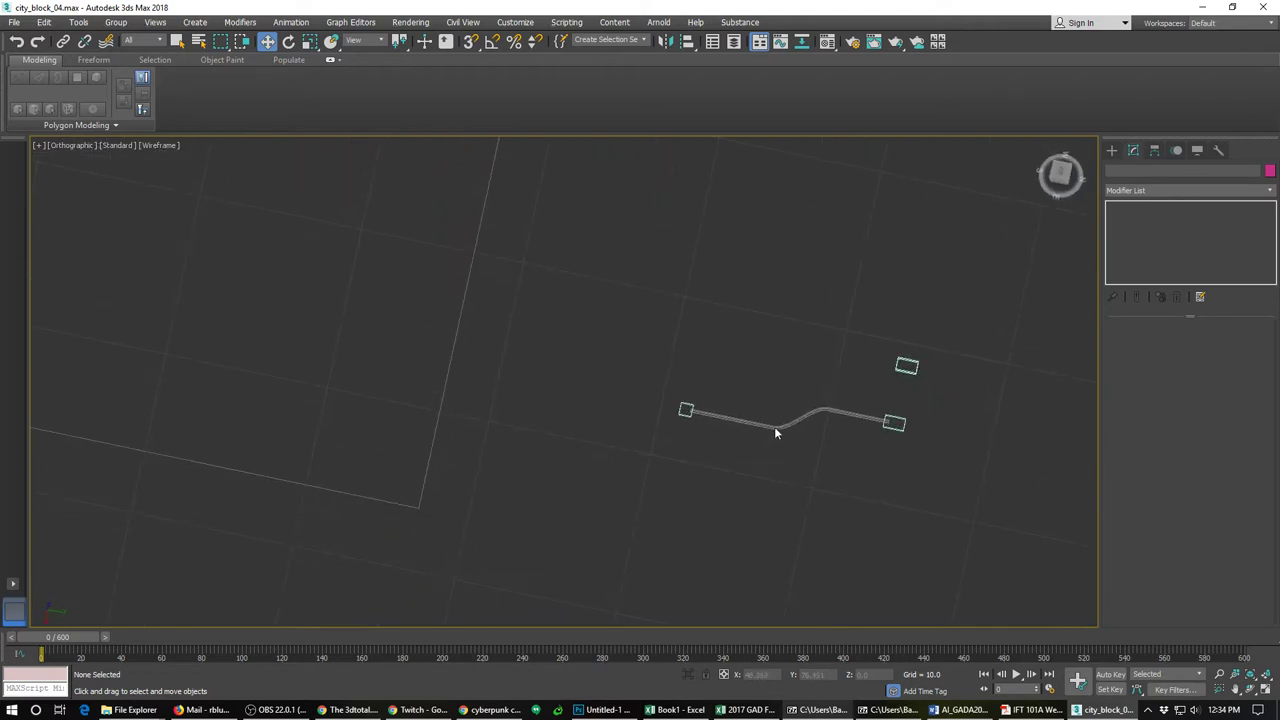
Step: Move Line010 from the Sidewalks layer to the 0 (default) layer in the Layer Explorer
left_click(734, 41)
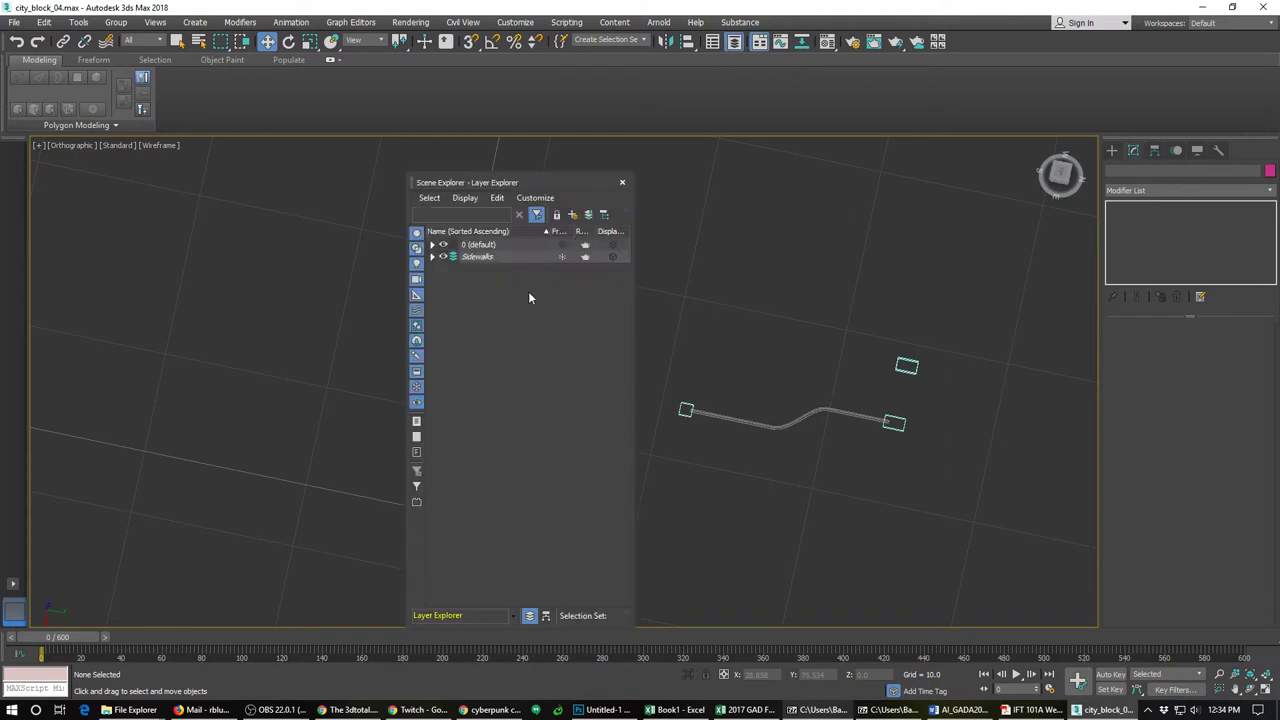
left_click(432, 256)
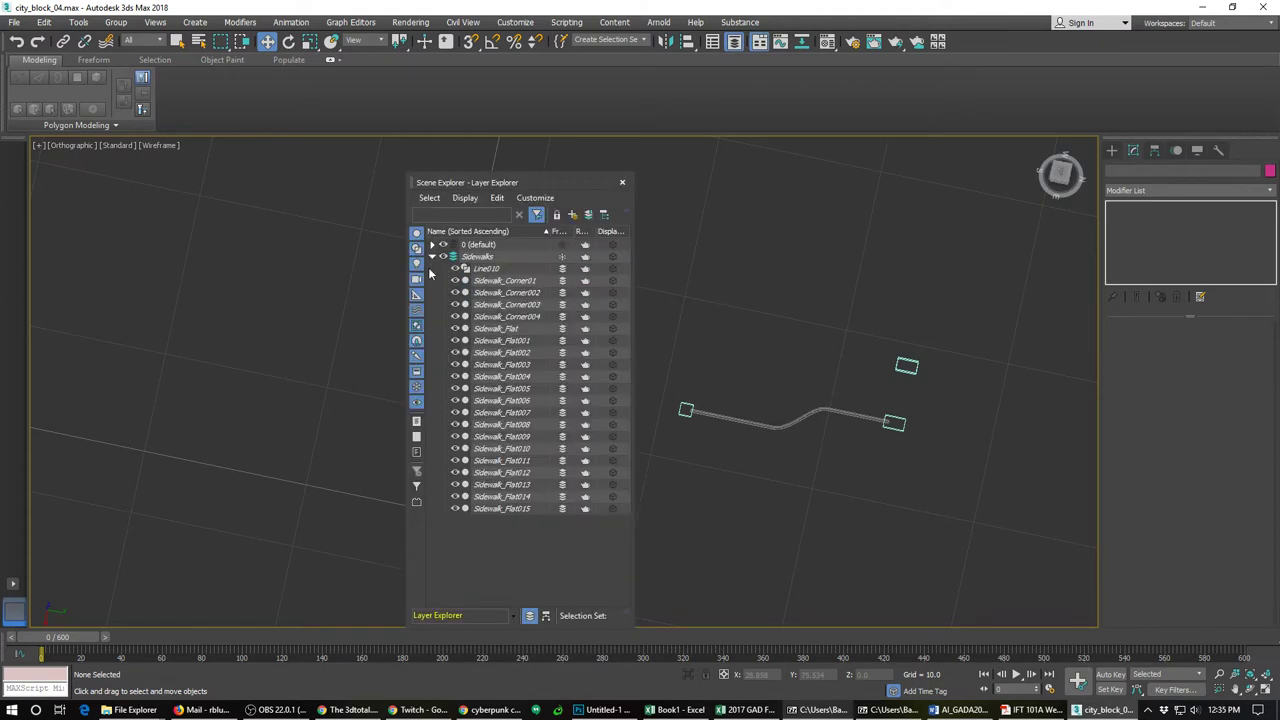
left_click(488, 269)
left_click_drag(490, 272, 480, 246)
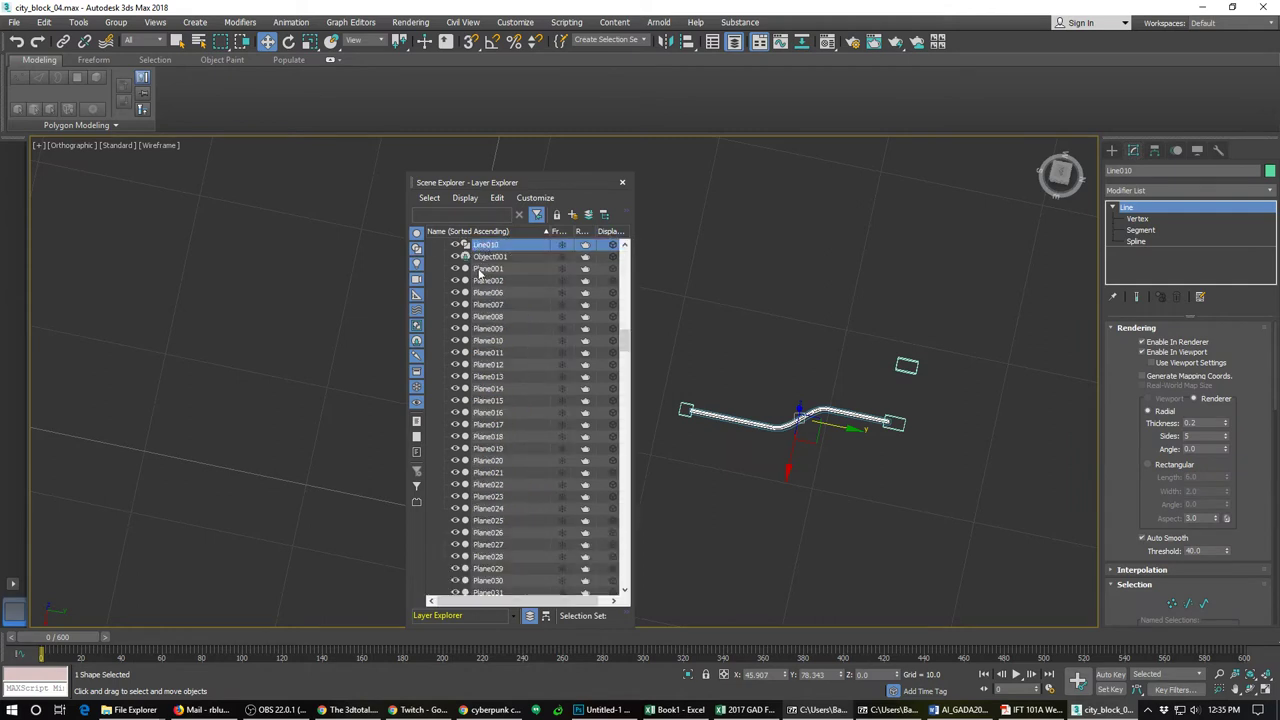
scroll(473, 283, "up", 10)
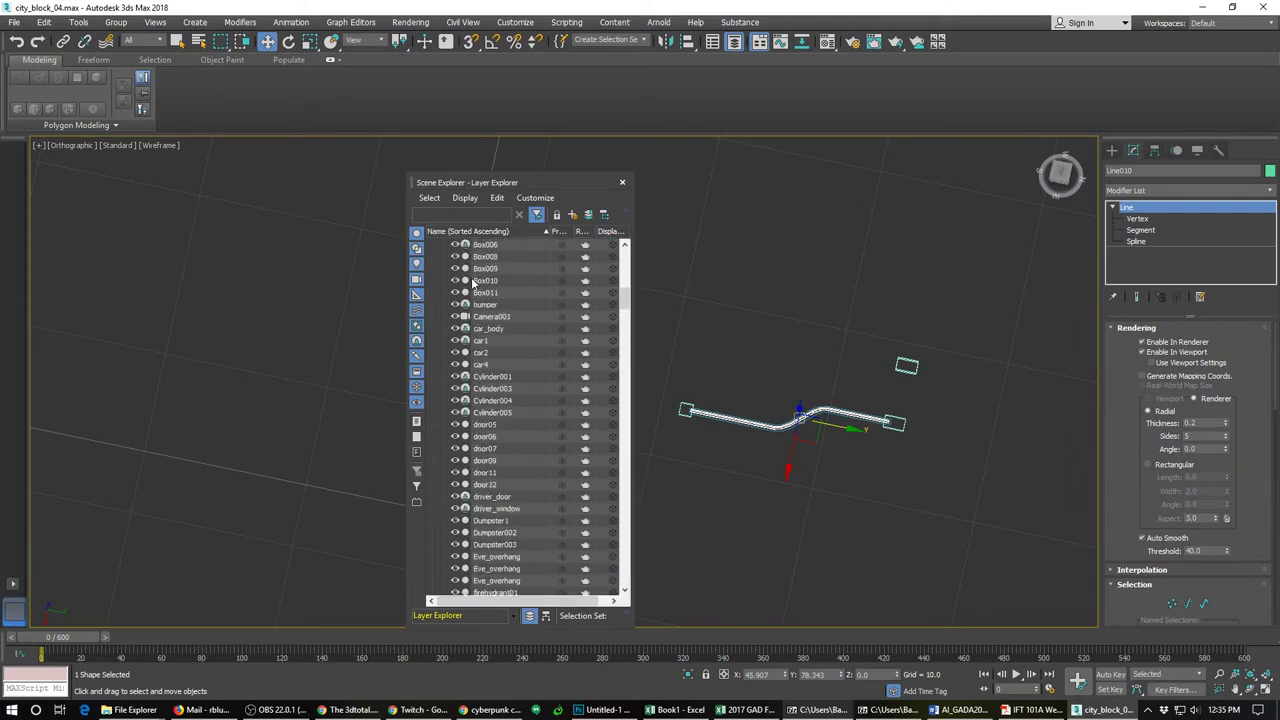
Step: Collapse the 0 (default) and Sidewalks layers and check which layer holds the conduit line
left_click(433, 245)
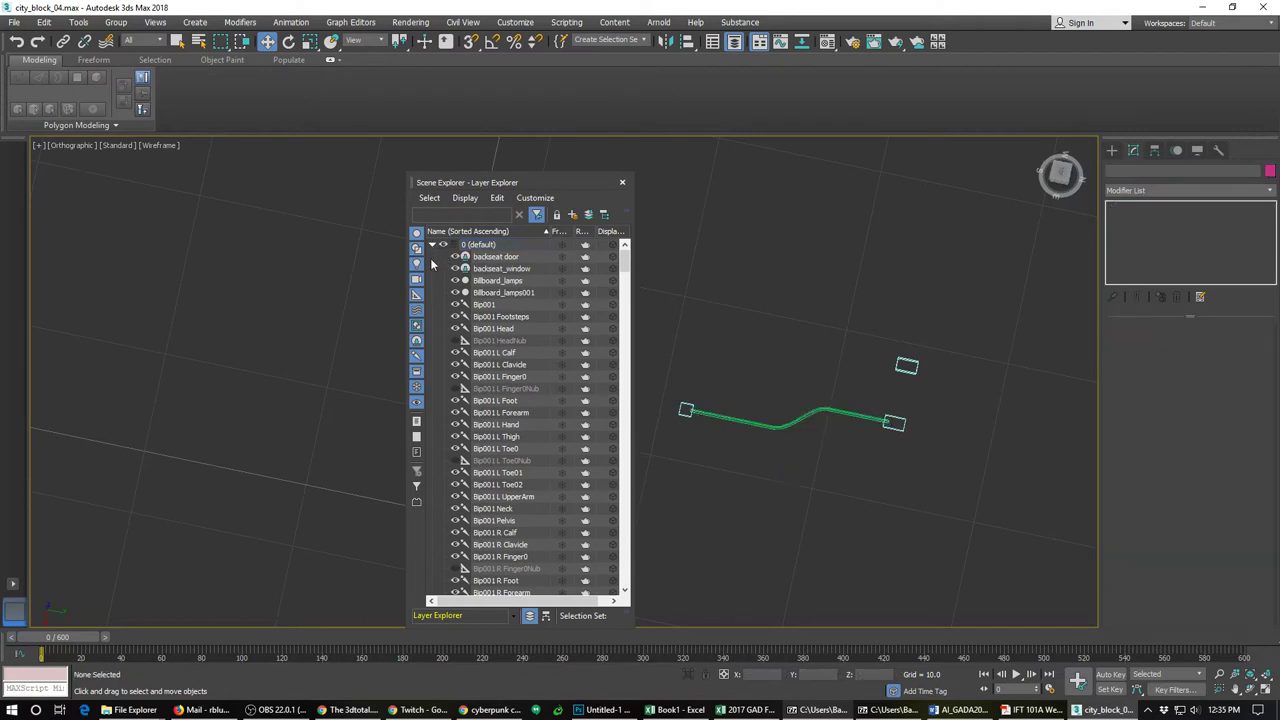
left_click(432, 246)
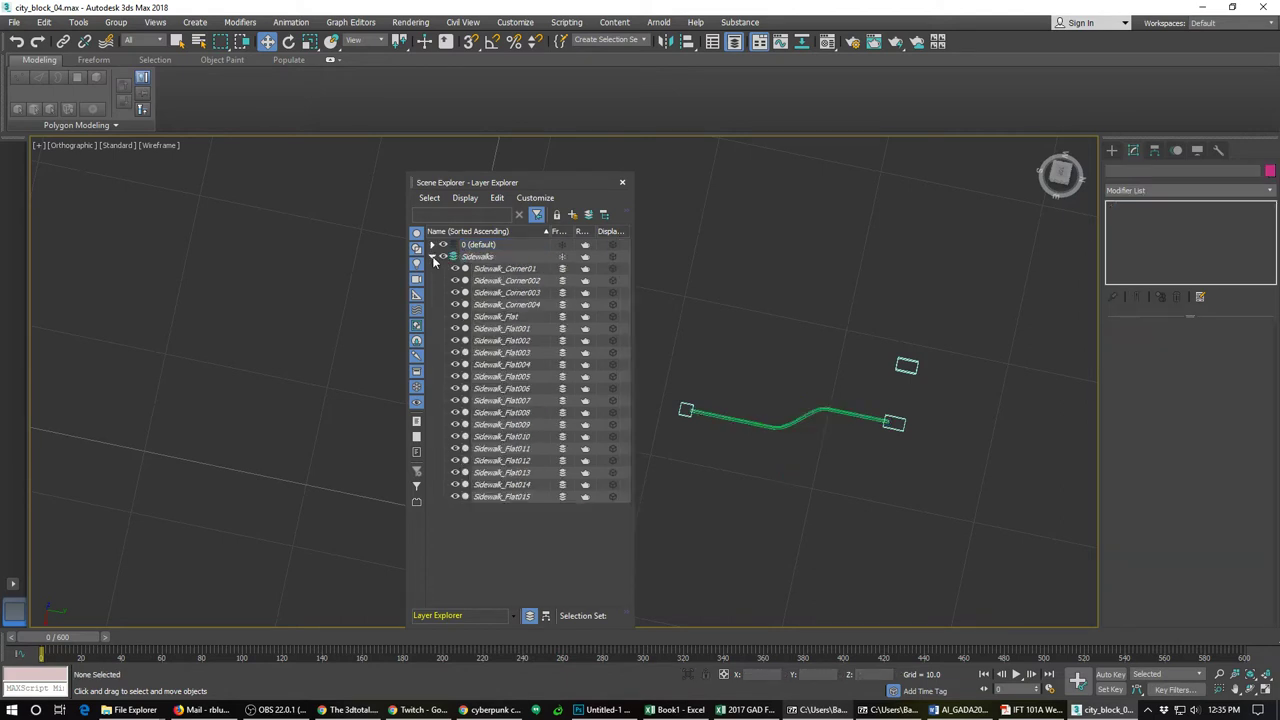
left_click(432, 257)
left_click(510, 248)
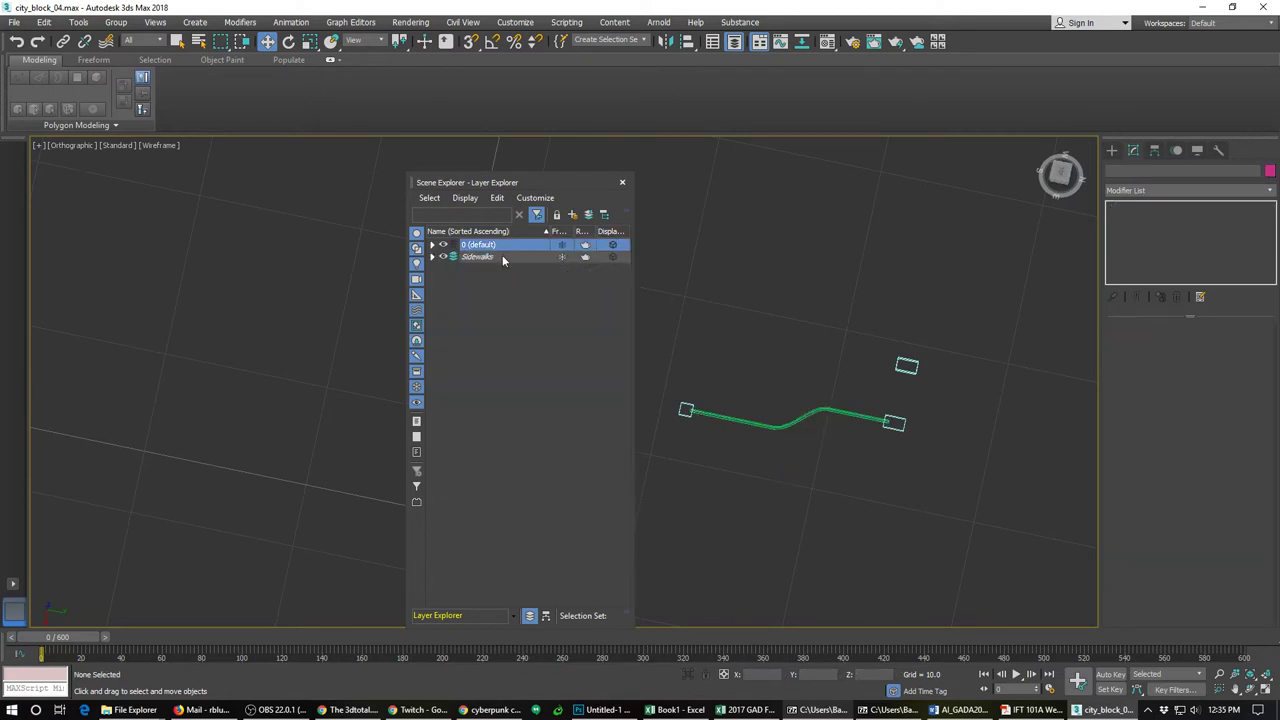
left_click(753, 422)
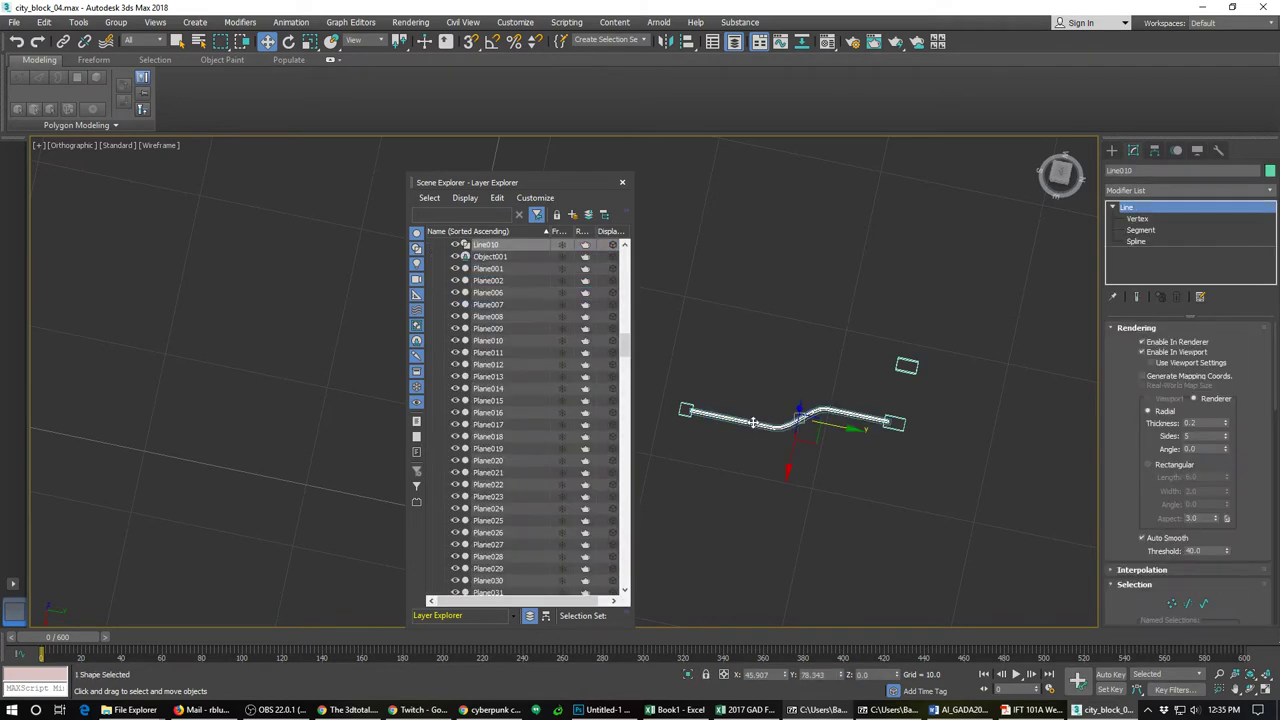
scroll(461, 355, "up", 10)
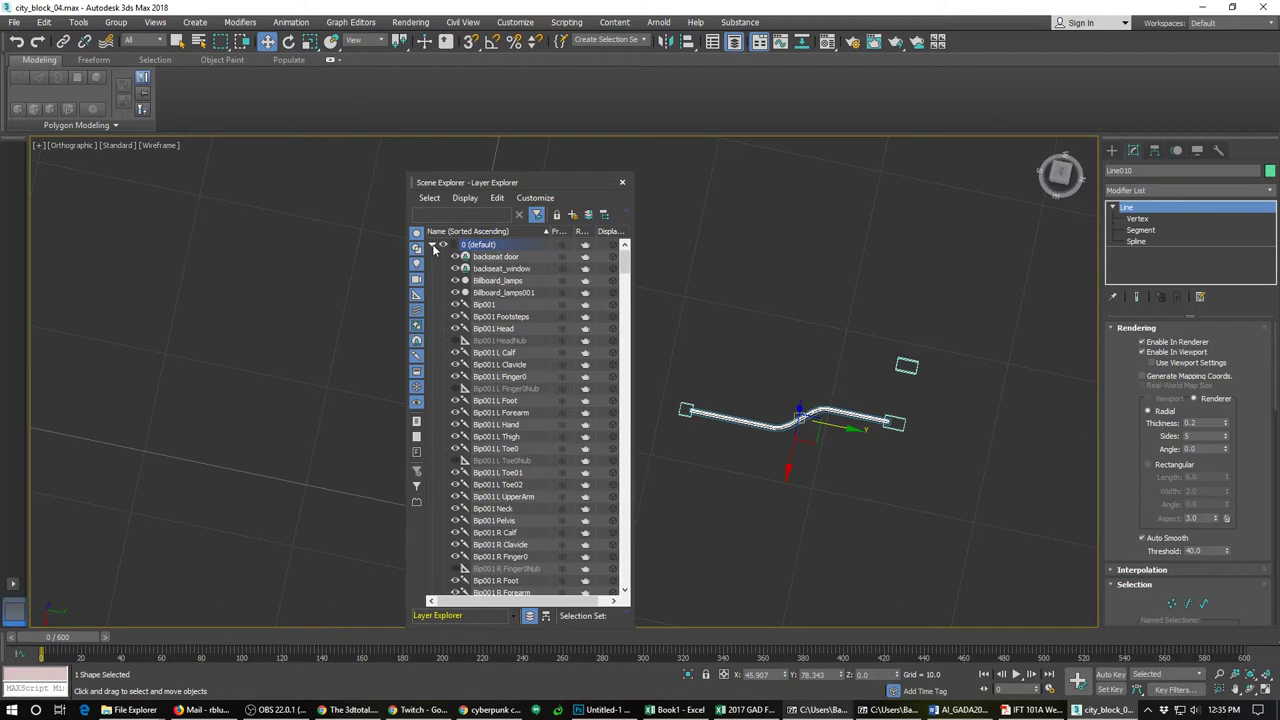
left_click(433, 246)
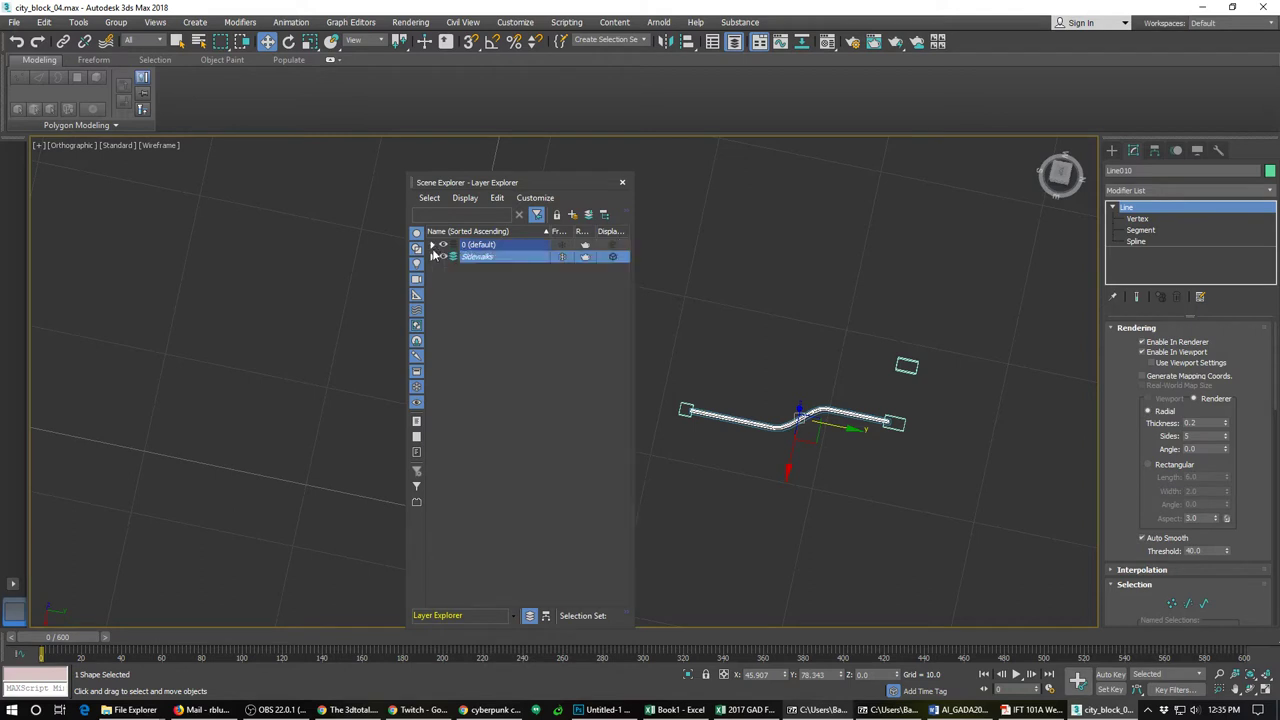
Step: Make 0 (default) the active layer and close the Layer Explorer
left_click(530, 248)
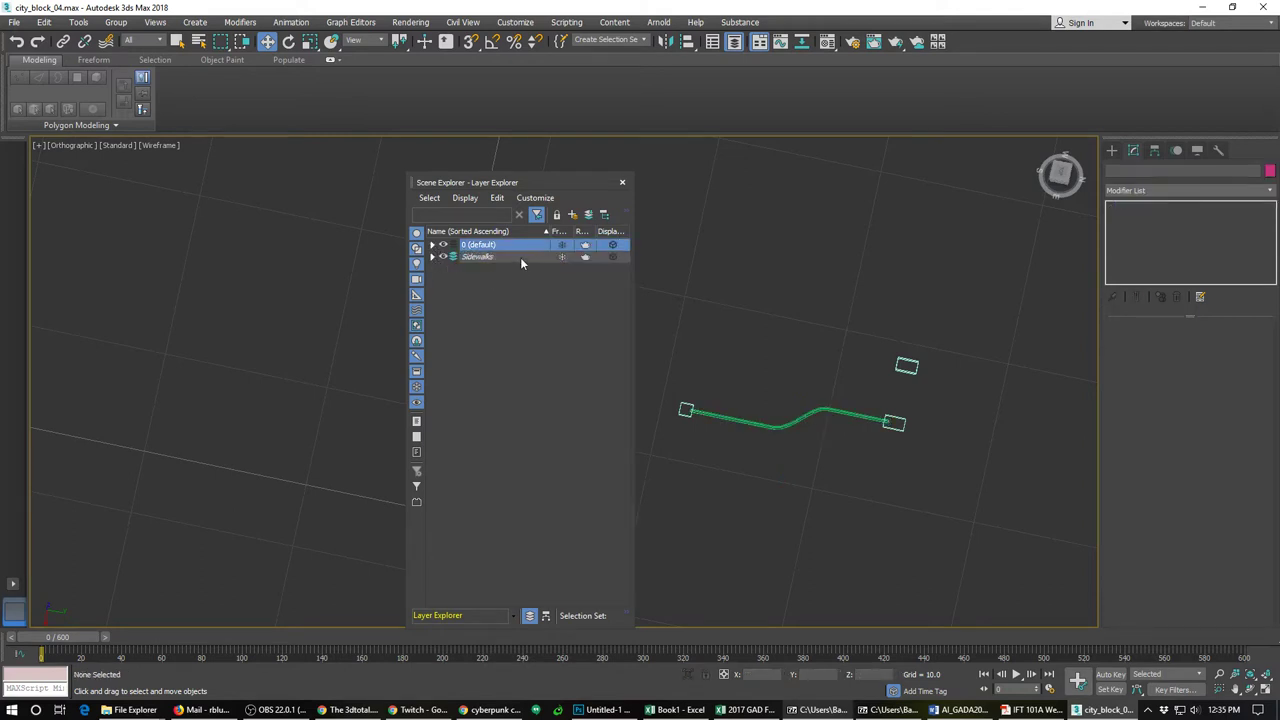
left_click(453, 245)
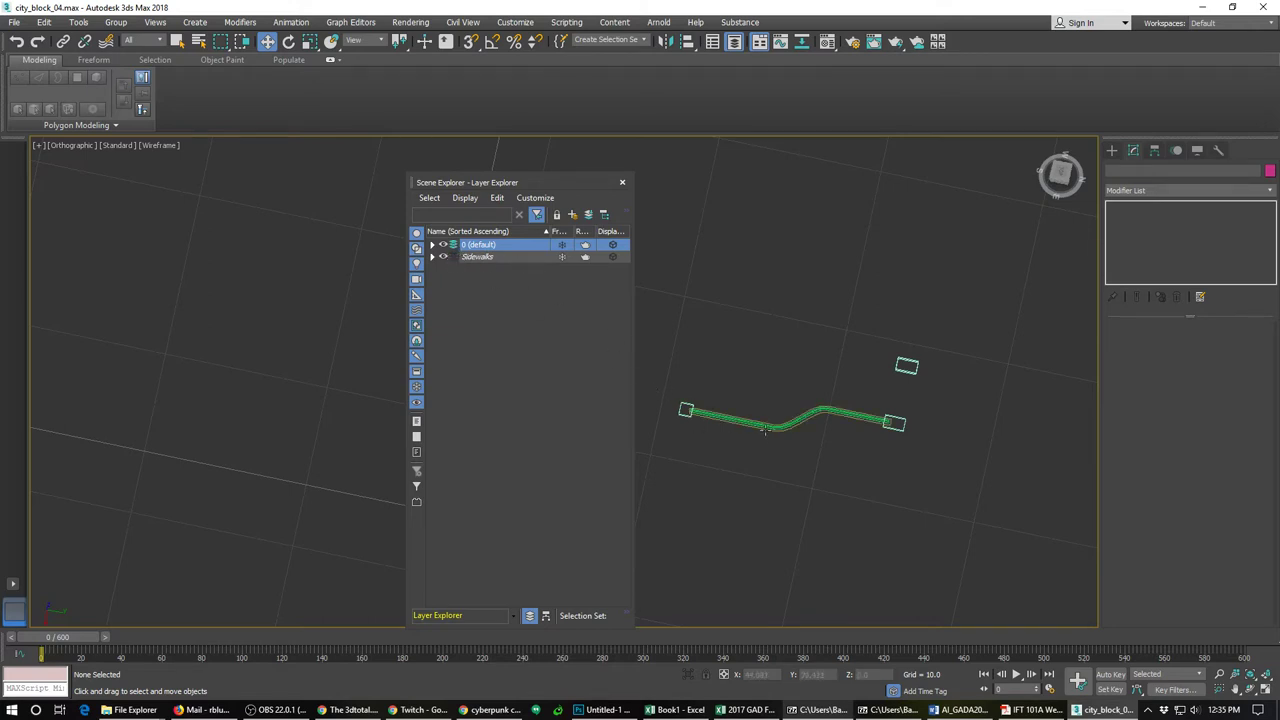
left_click(622, 183)
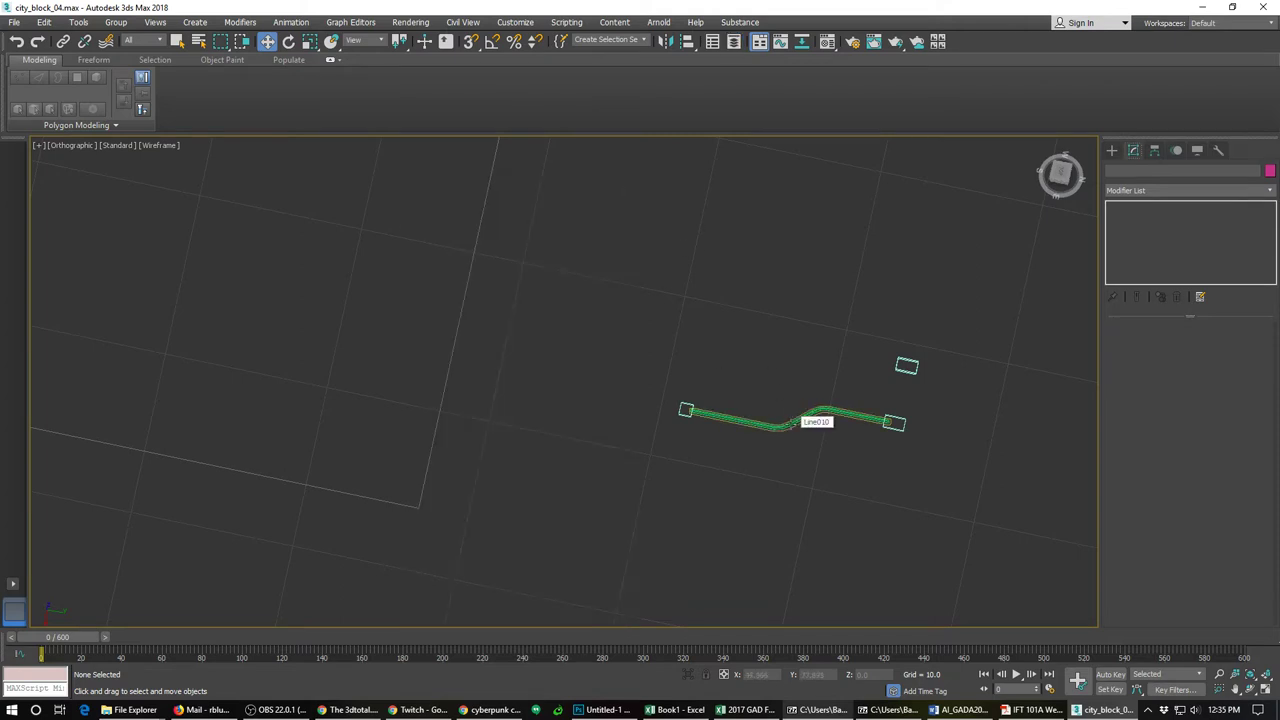
Step: Convert the conduit line between the two end boxes to an Editable Poly
scroll(790, 423, "up", 5)
middle_click_drag(790, 423, 663, 400)
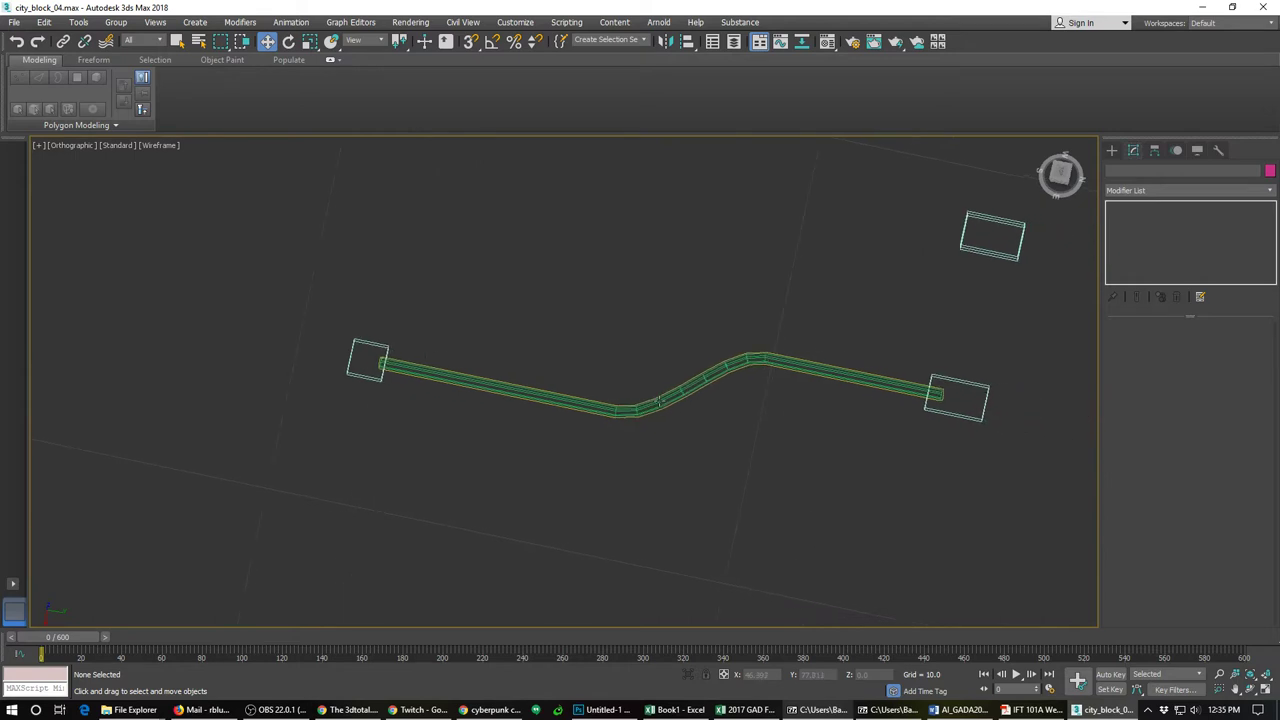
left_click(874, 381)
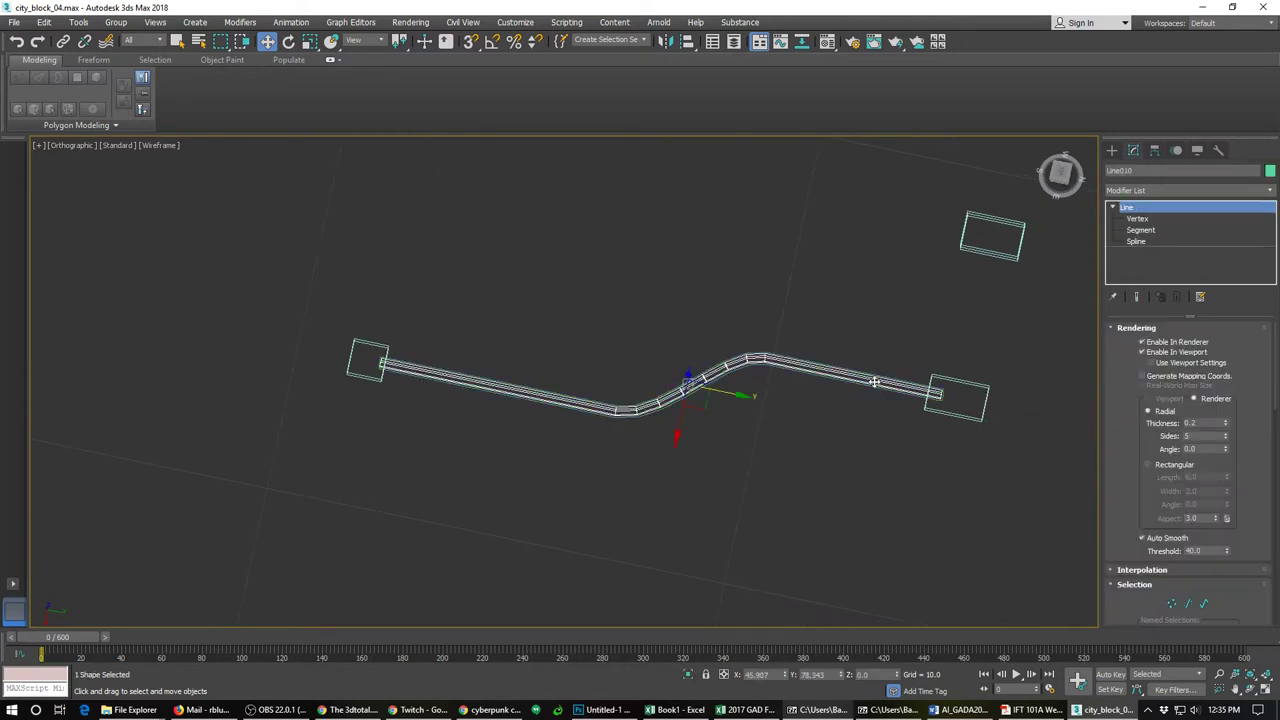
right_click(1137, 228)
left_click(1175, 319)
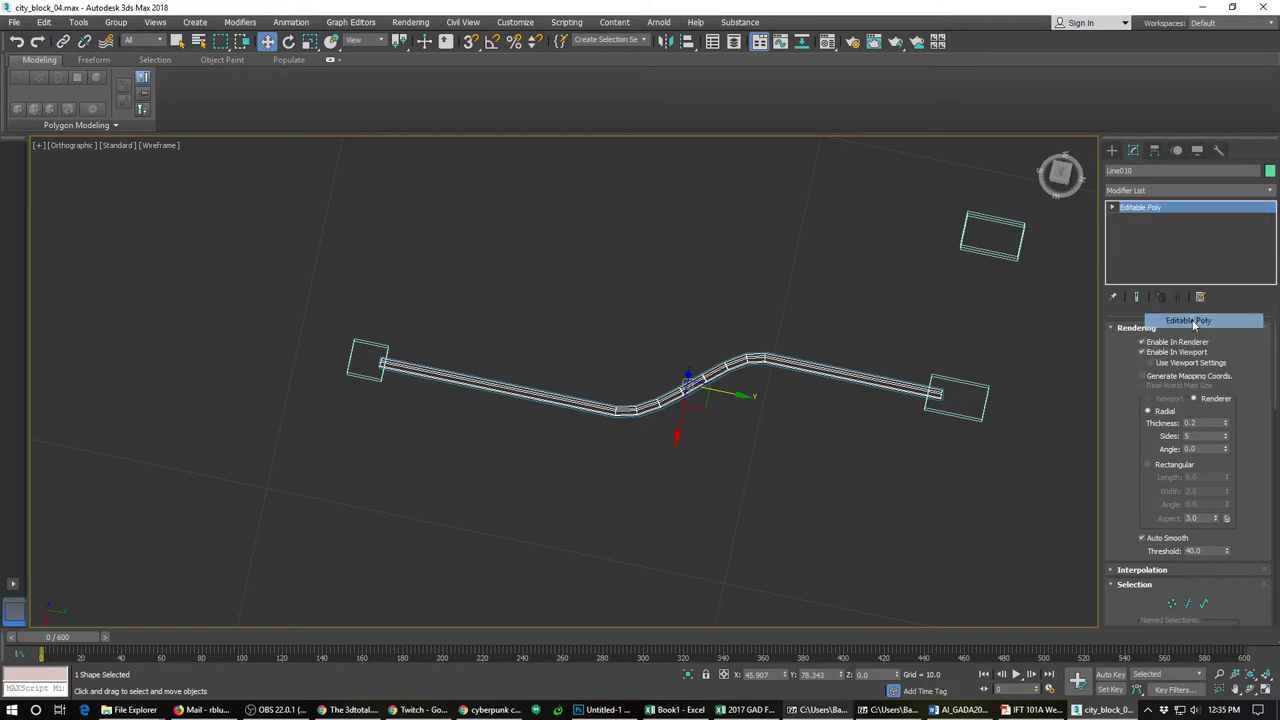
Step: Attach the conduit tube and the square box at its far end to the larger rectangular end box
left_click(988, 400)
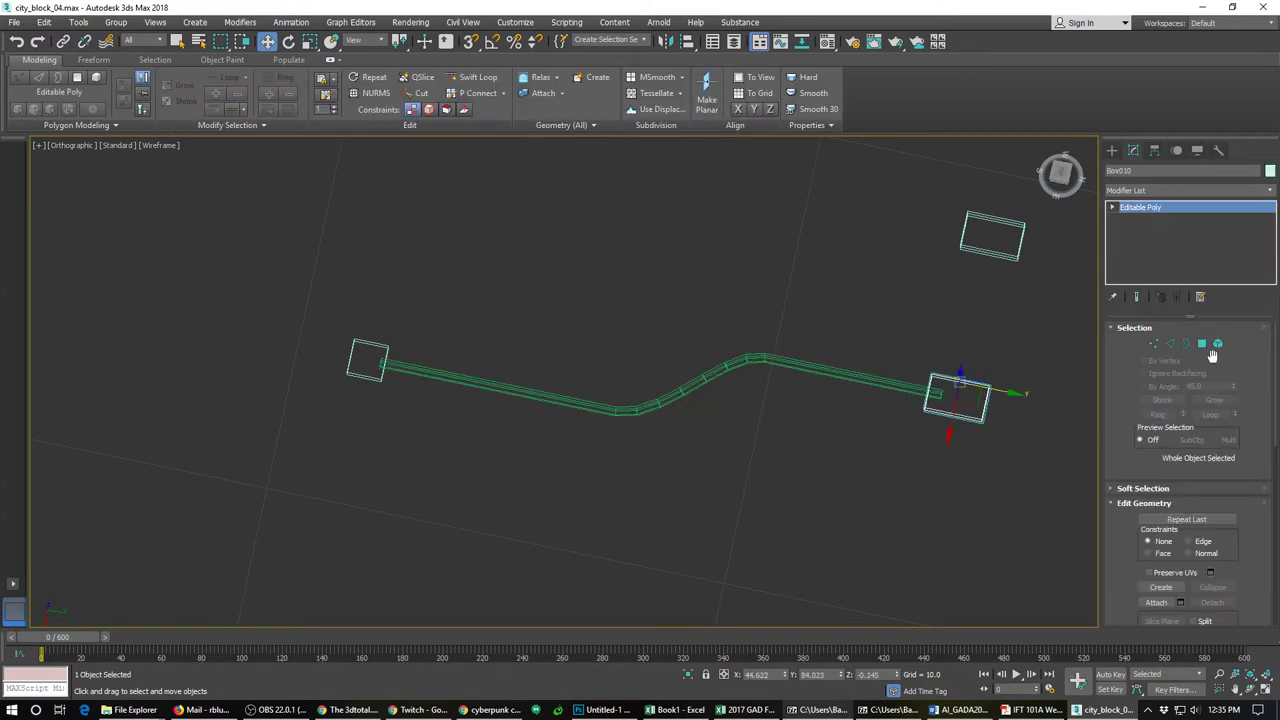
left_click(1156, 602)
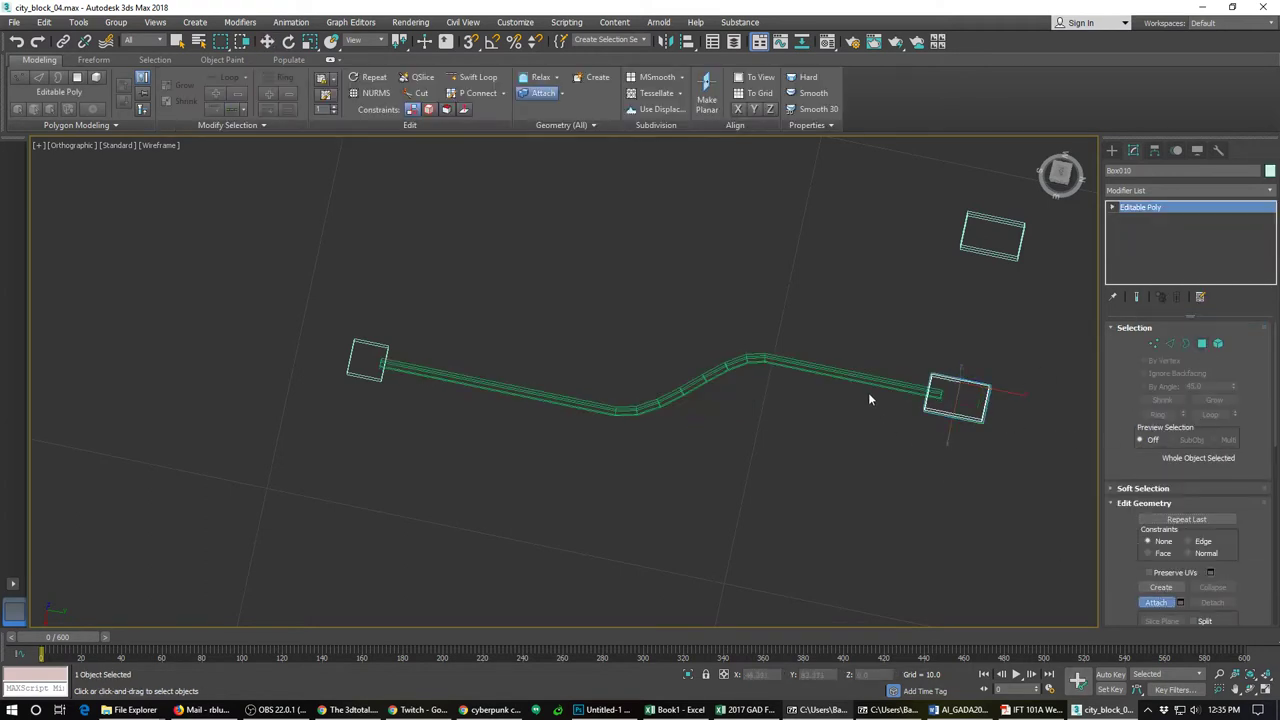
left_click(860, 384)
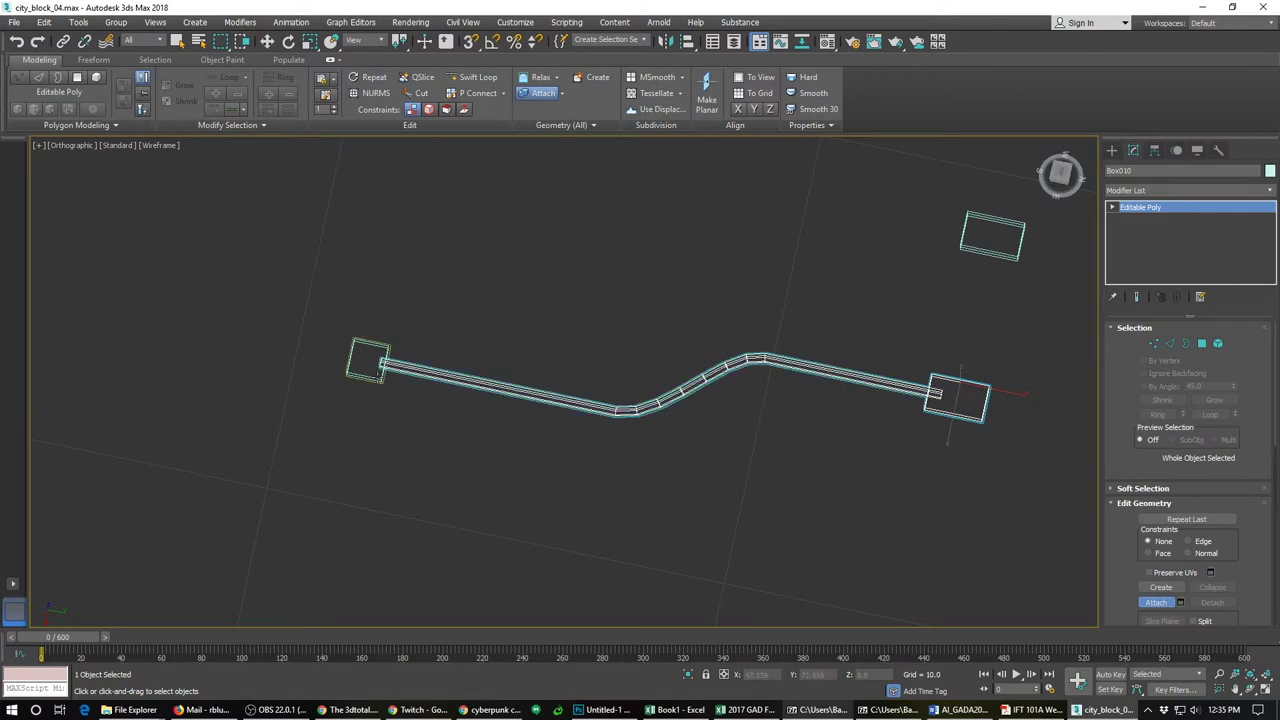
left_click(379, 381)
scroll(750, 384, "down", 4)
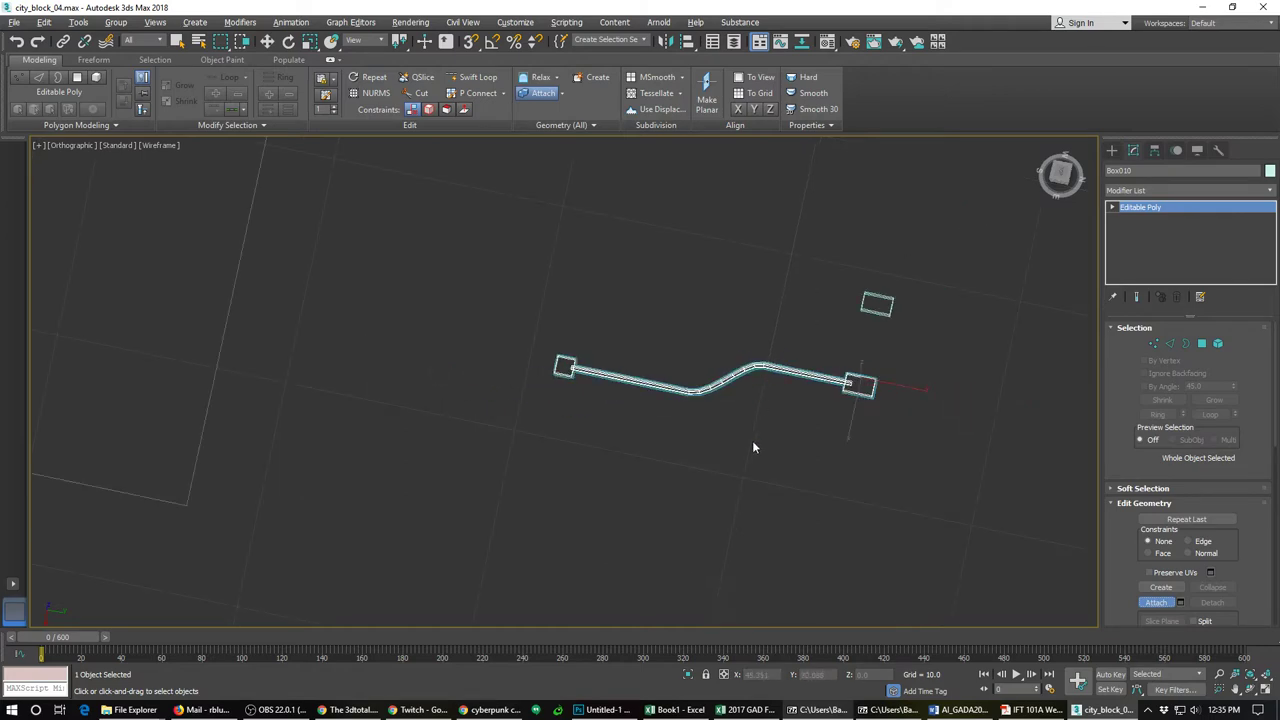
middle_click_drag(754, 447, 747, 406, "alt")
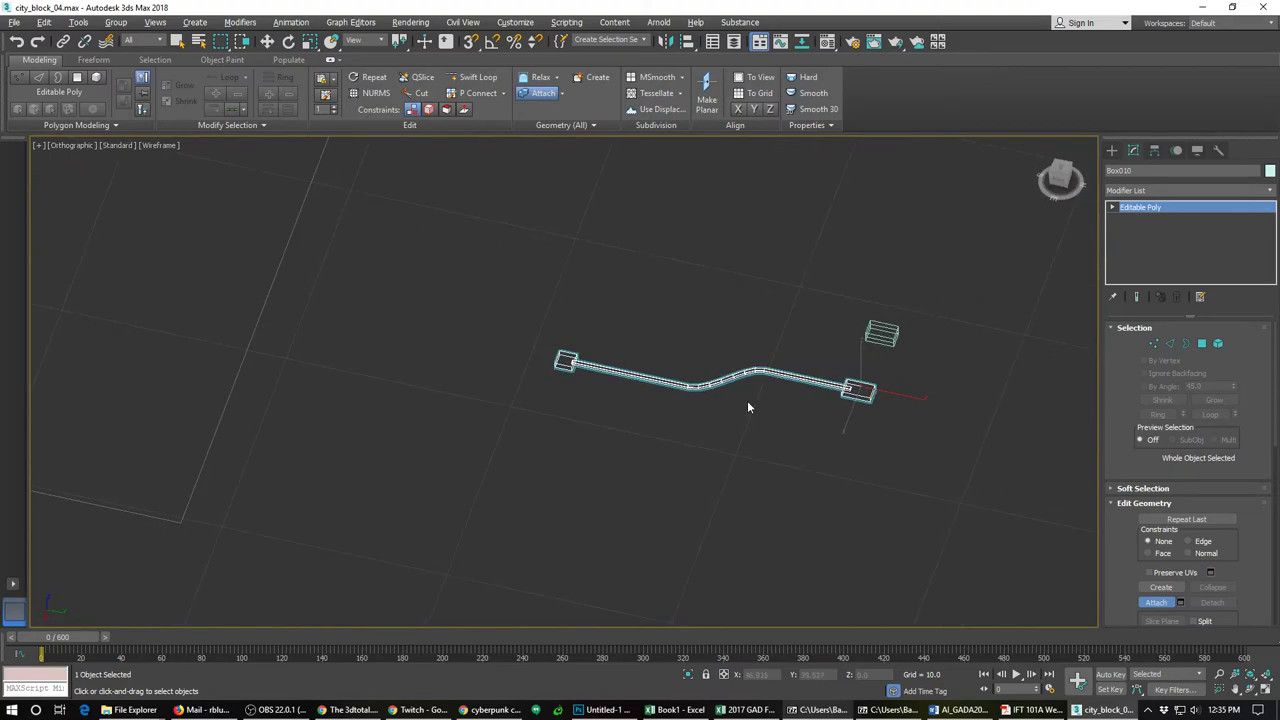
scroll(747, 407, "down", 4)
left_click(1155, 602)
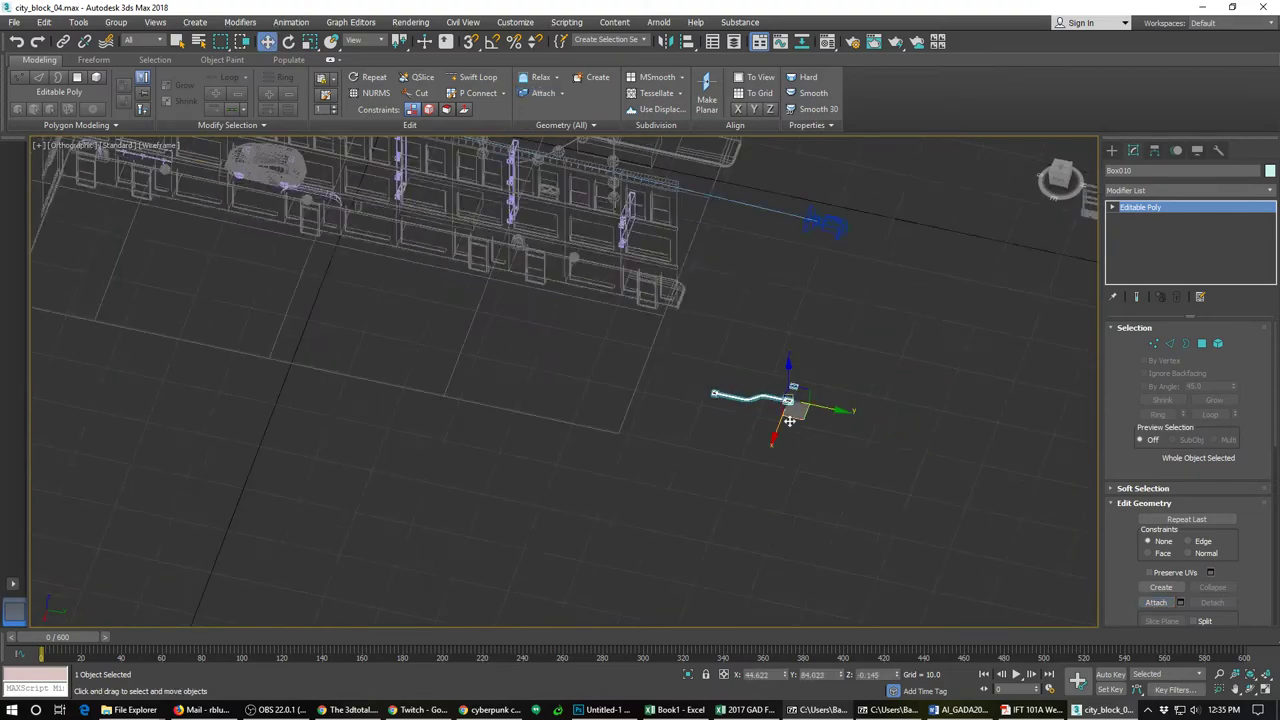
Step: Clone the combined conduit about 5.4 units in negative X, parallel to the original
middle_click_drag(808, 430, 645, 541, "alt")
scroll(632, 493, "up", 3)
scroll(632, 493, "up", 2)
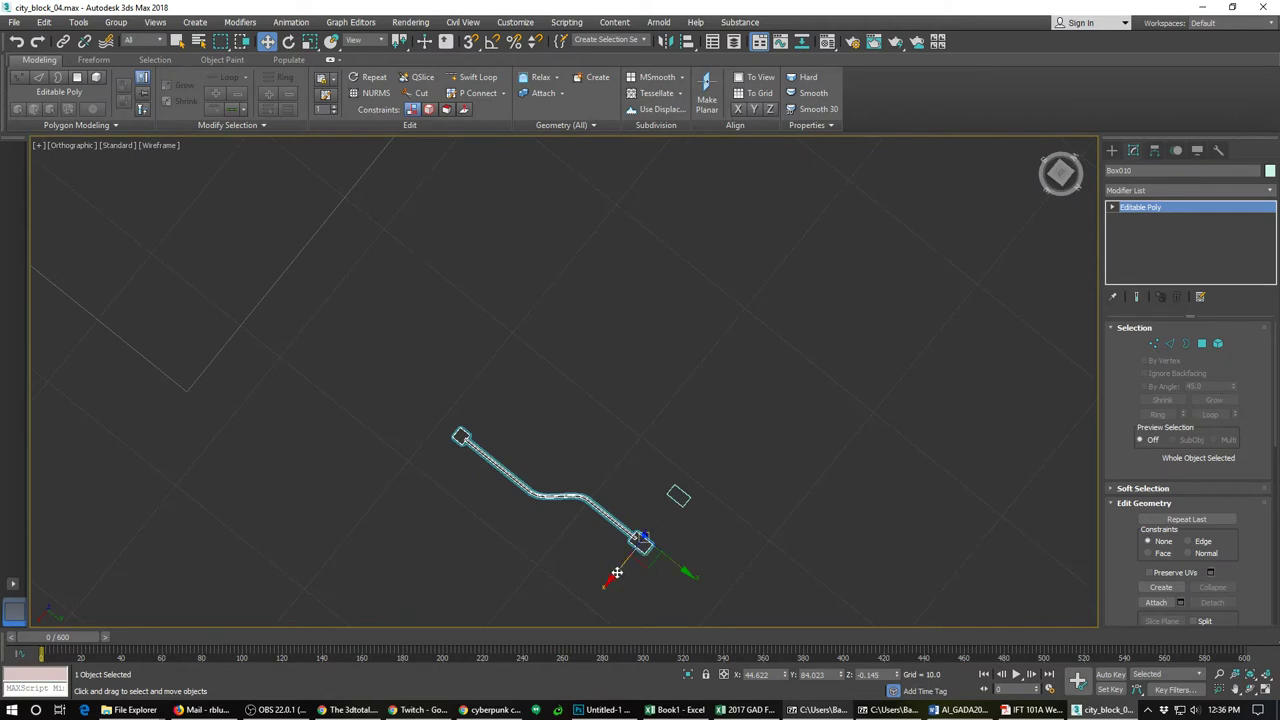
left_click_drag(617, 572, 675, 505, "shift")
left_click(642, 417)
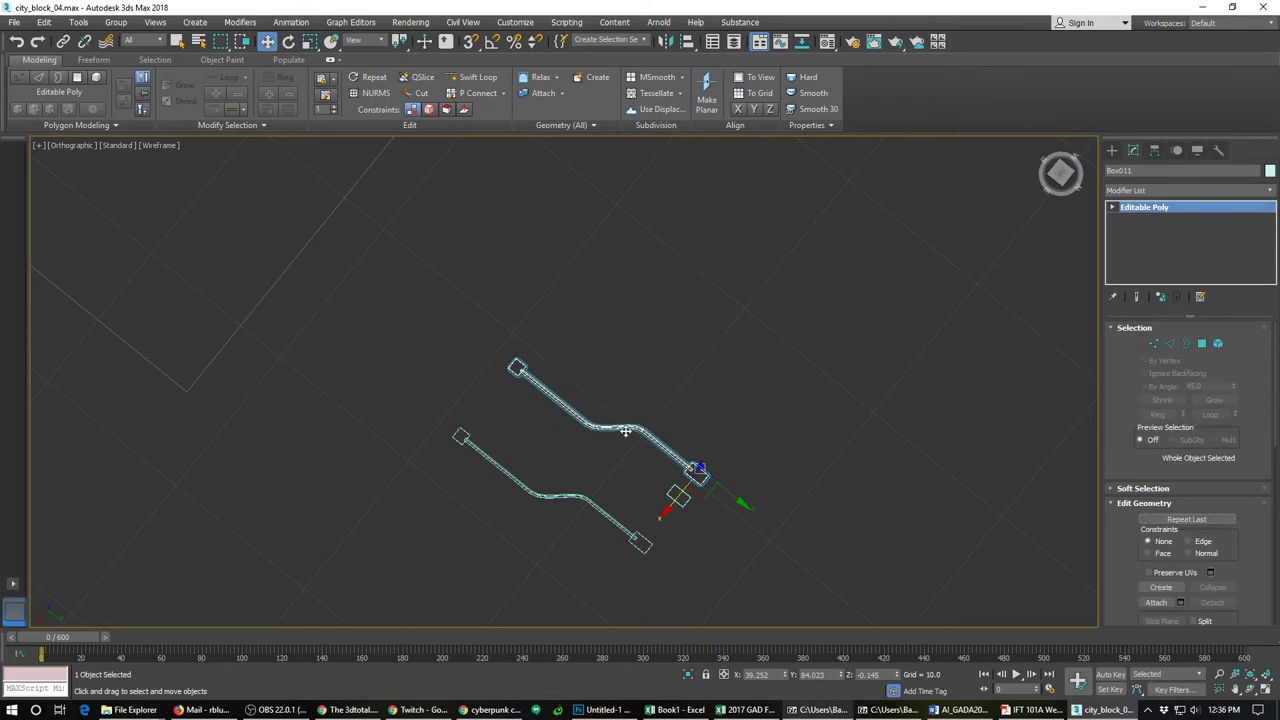
Step: Start element-level editing on the cloned conduit
scroll(625, 430, "up", 4)
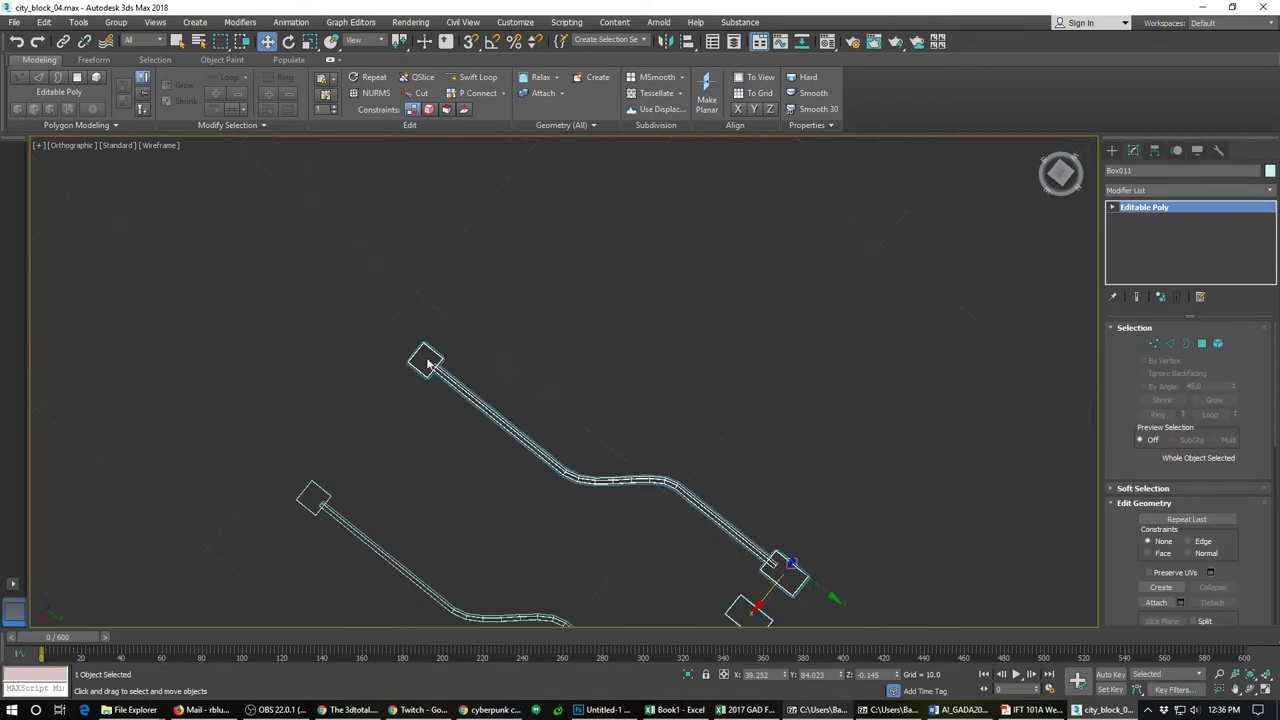
left_click(1218, 343)
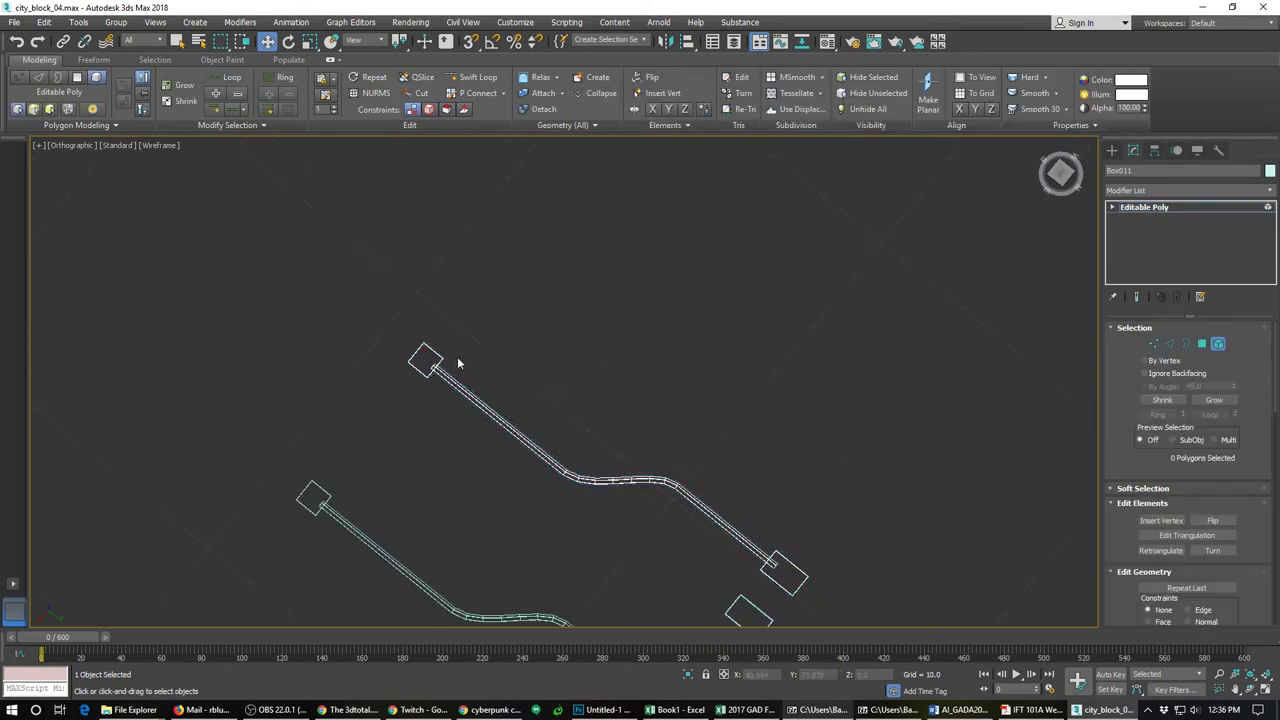
left_click(430, 360)
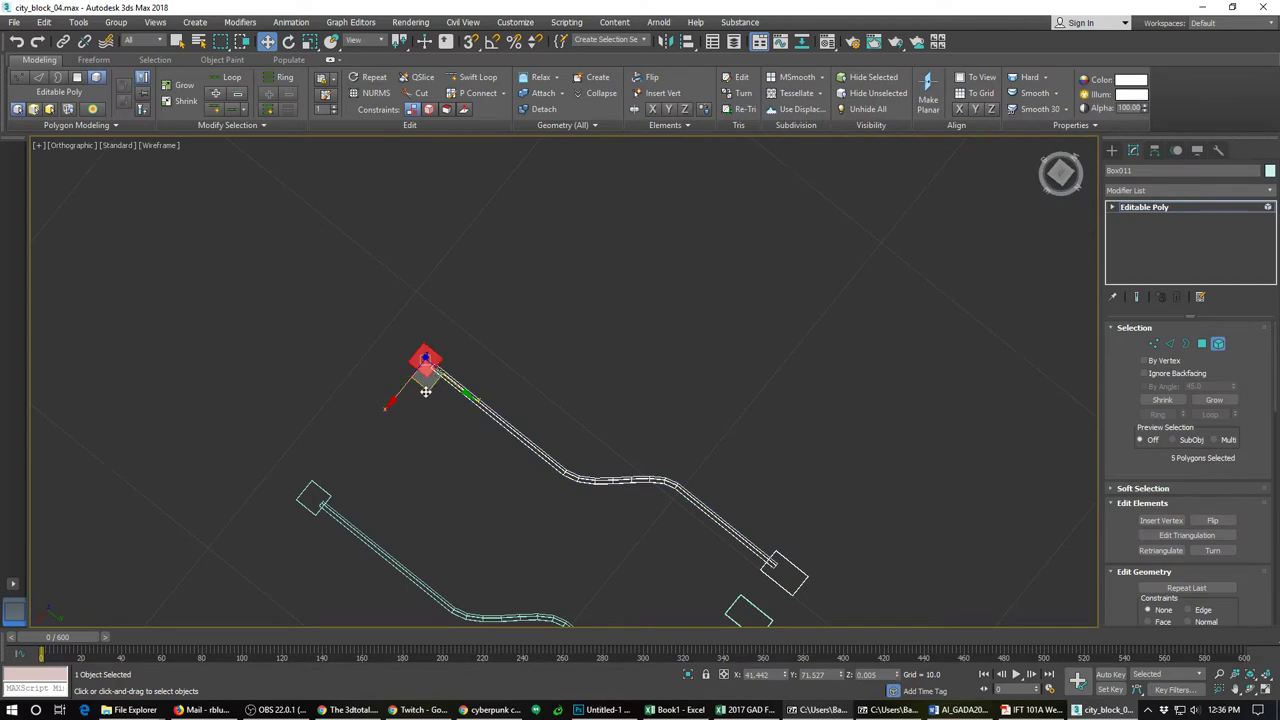
left_click_drag(426, 392, 666, 298)
key("ctrl+z")
left_click(1218, 343)
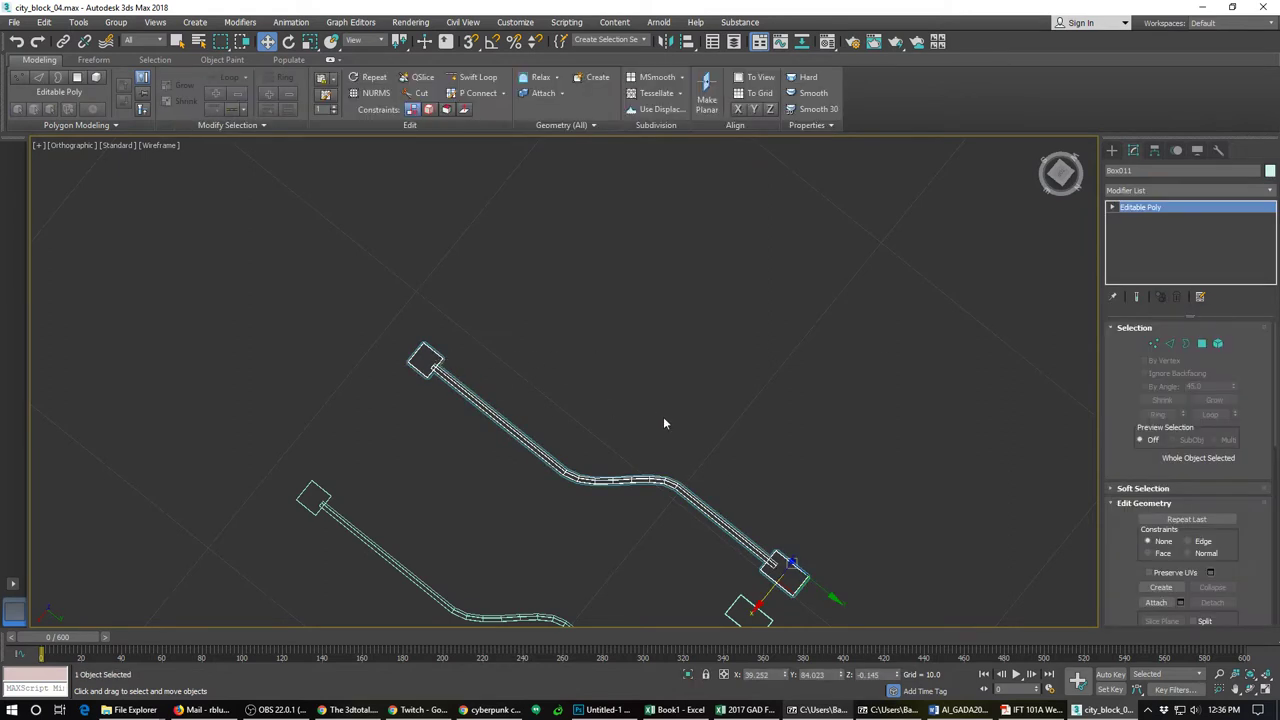
left_click(1203, 344)
left_click(1218, 344)
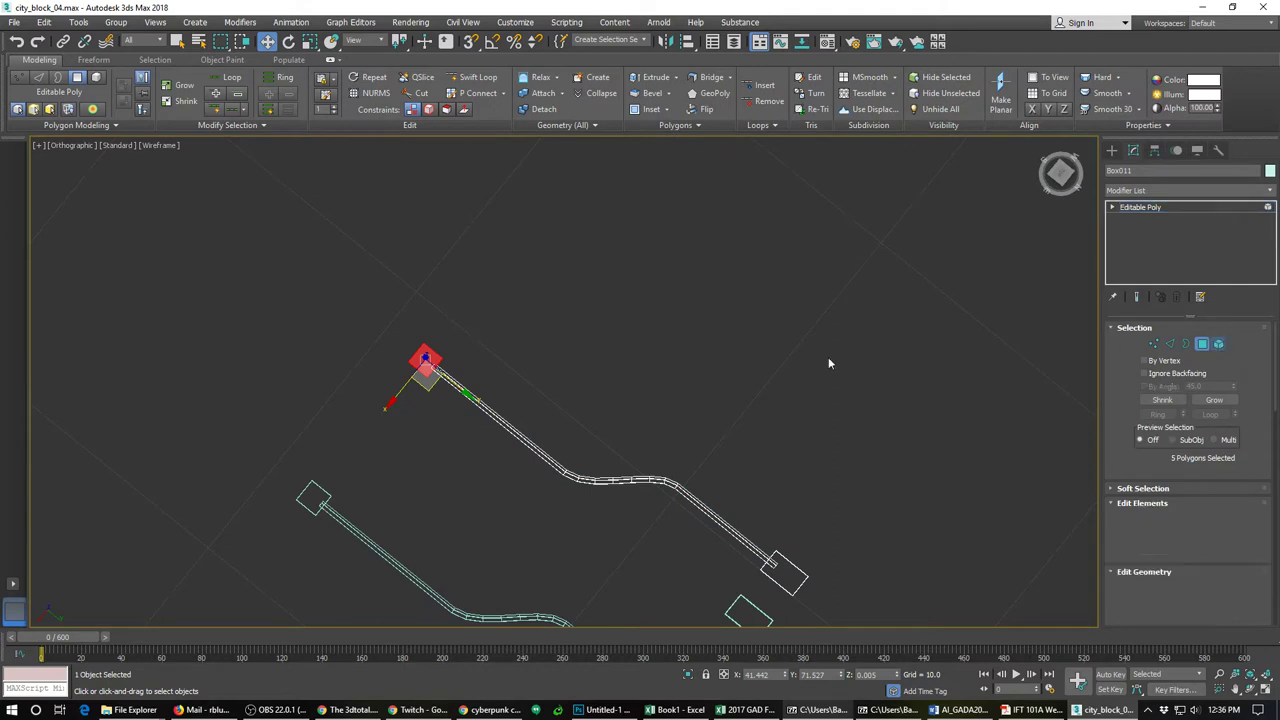
left_click_drag(427, 386, 784, 371)
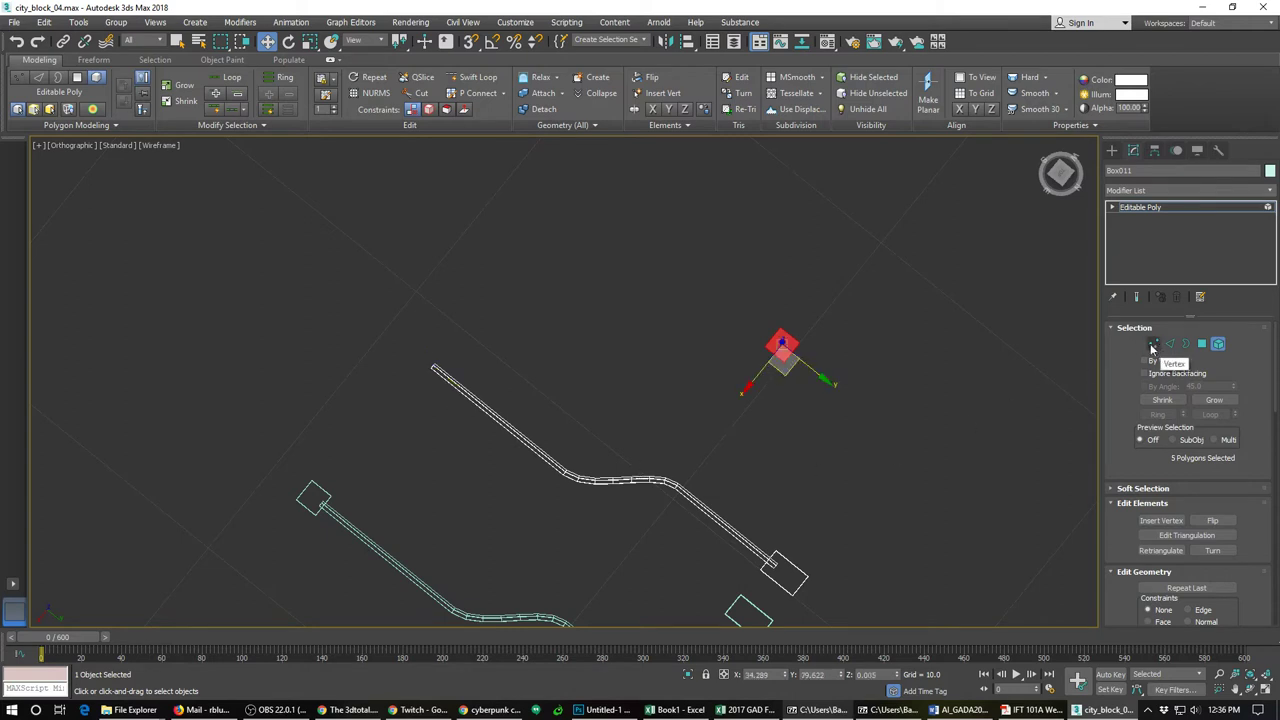
key("ctrl+z")
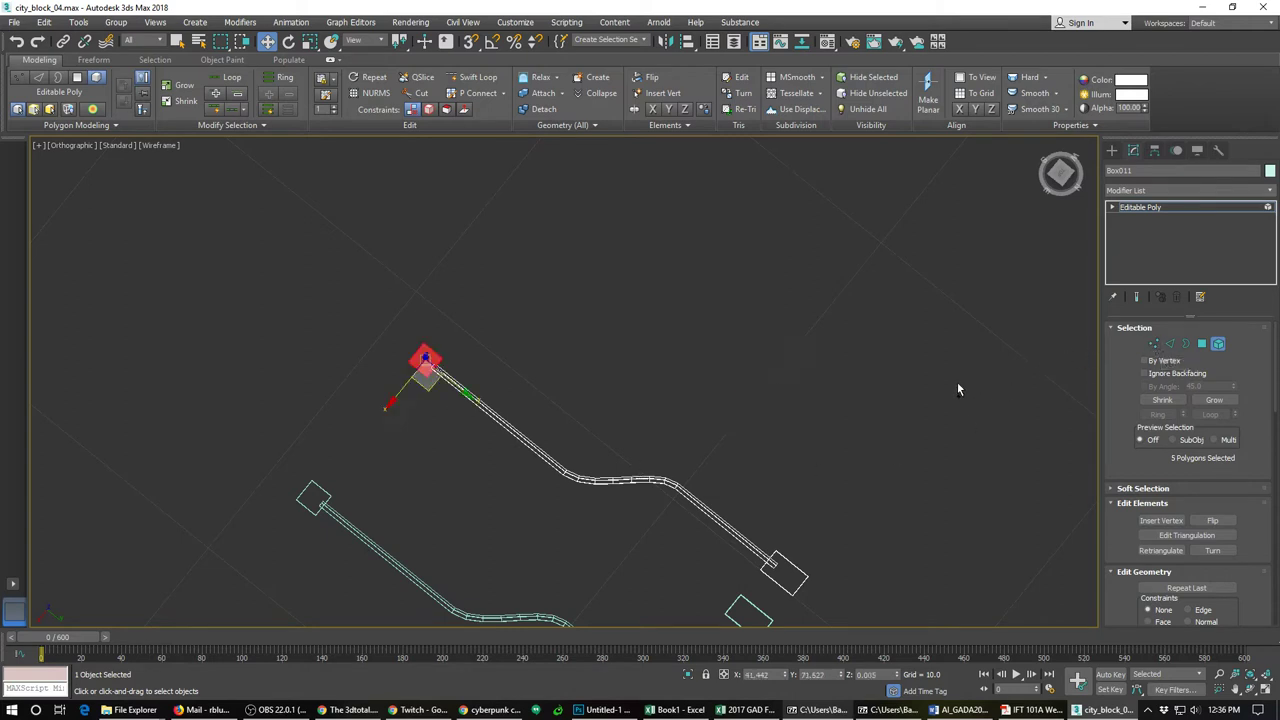
left_click(1217, 343)
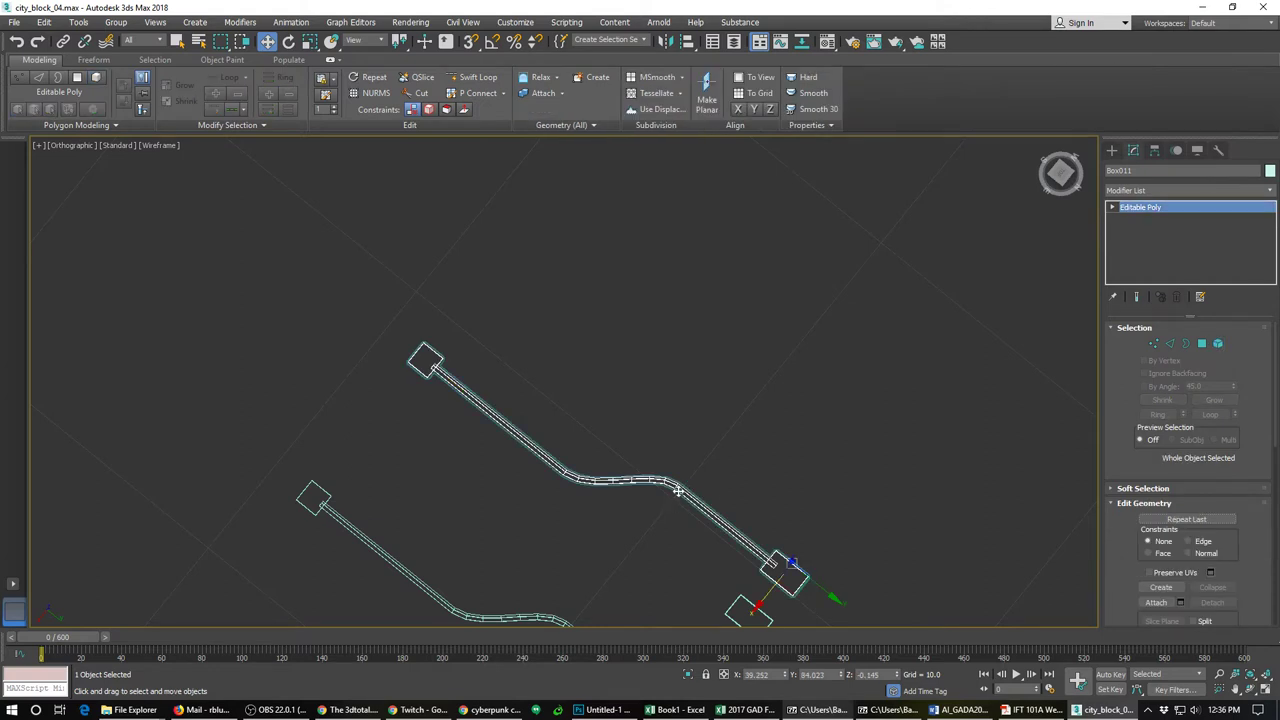
Step: Delete the separate stray box beside the larger end block of the upper pipe
scroll(663, 451, "down", 3)
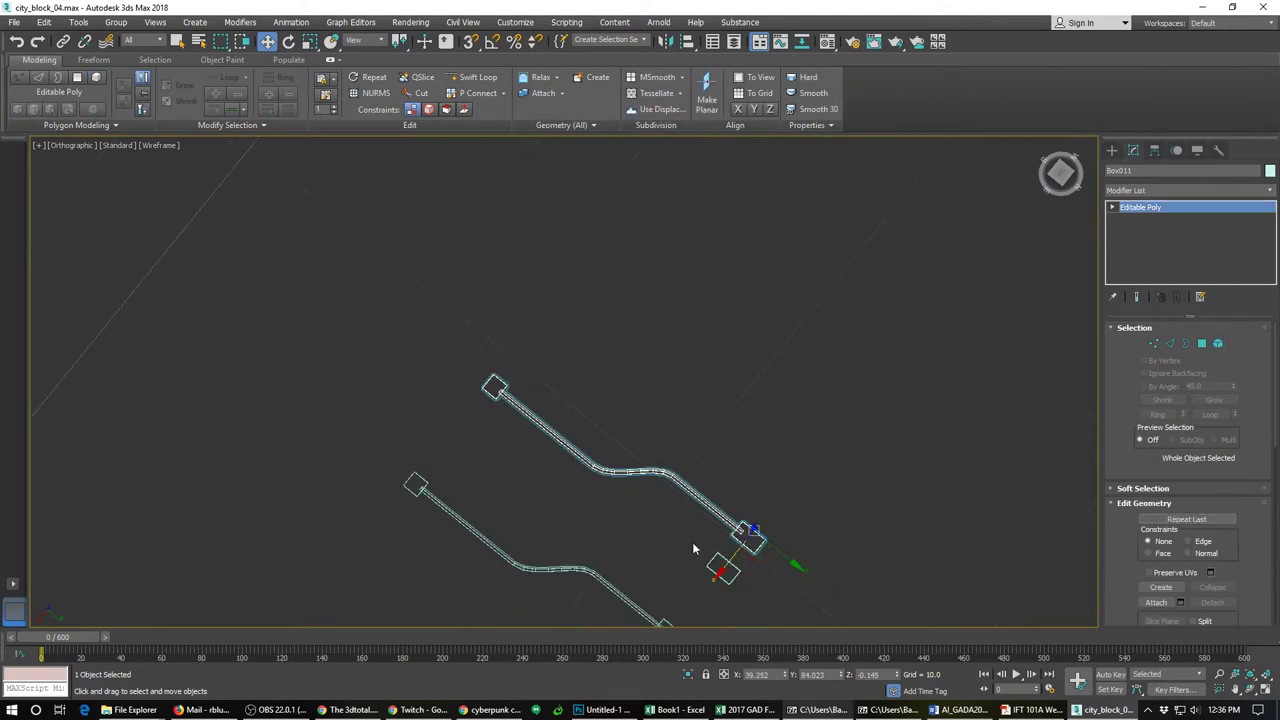
left_click(733, 574)
key("Delete")
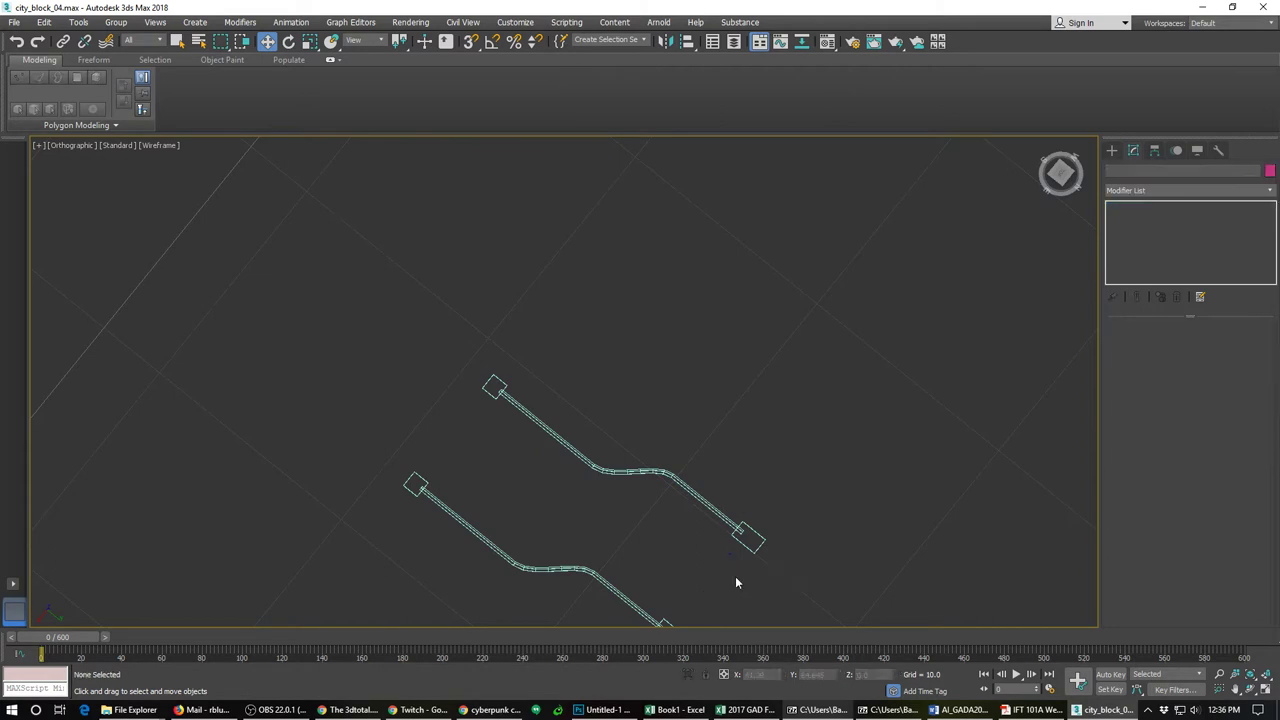
Step: Move the upper pipe's small end block diagonally across from the larger block, and delete the curved pipe element
left_click(712, 500)
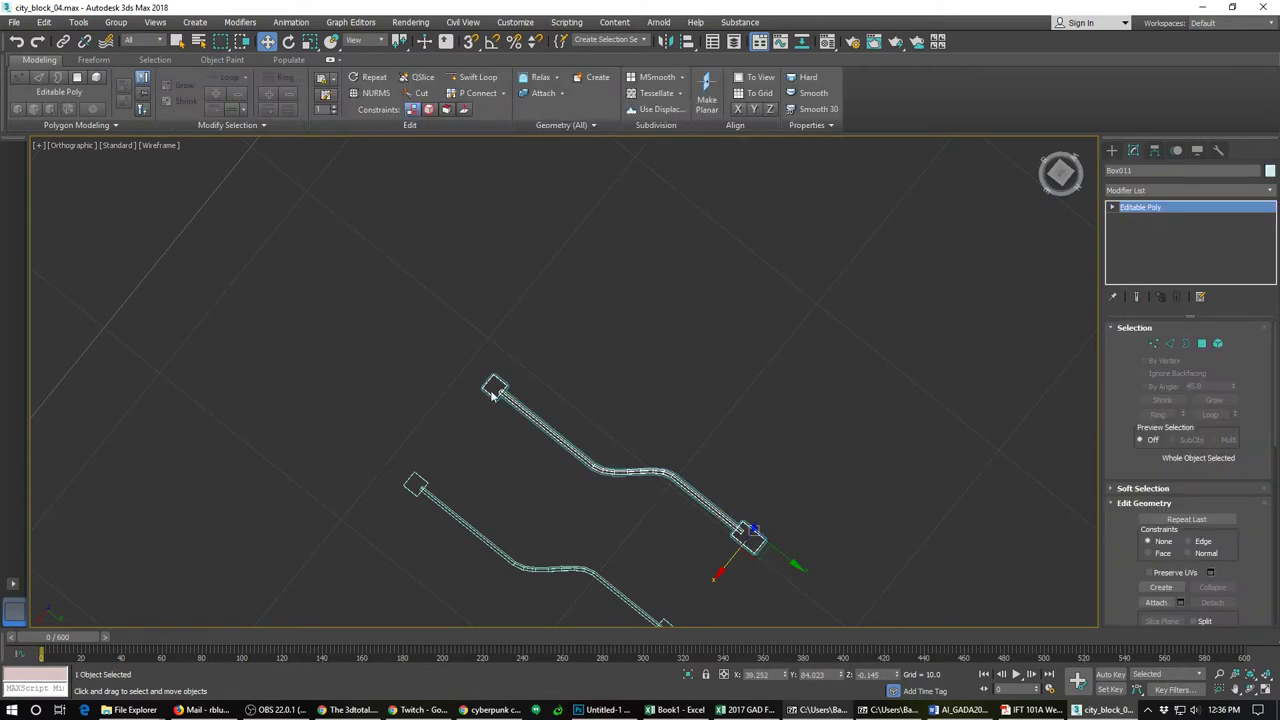
left_click(1202, 343)
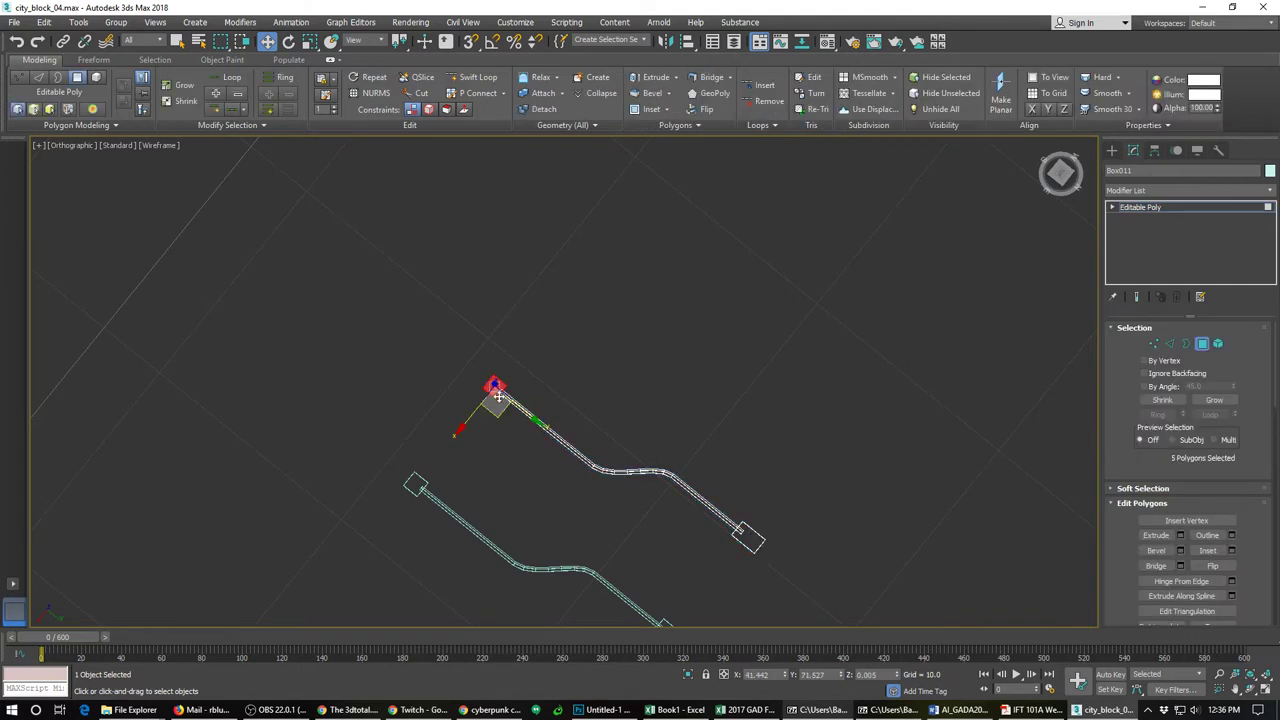
left_click_drag(496, 413, 766, 401)
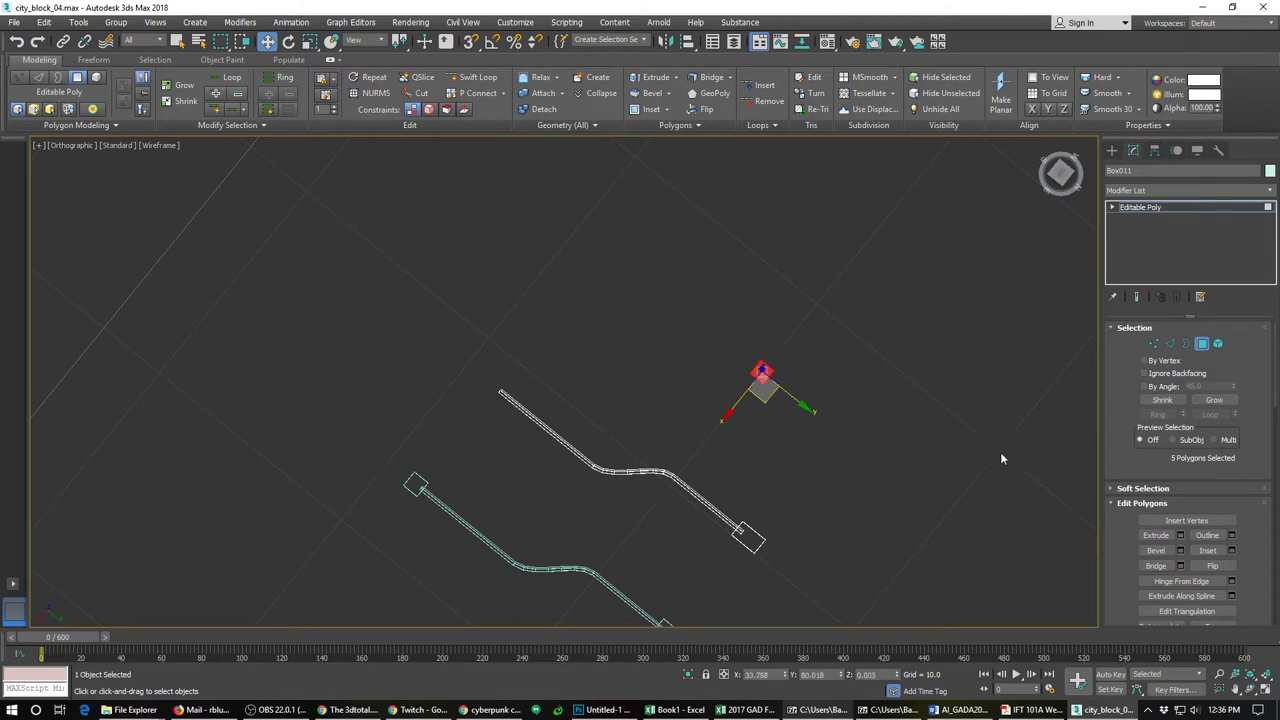
left_click(1218, 343)
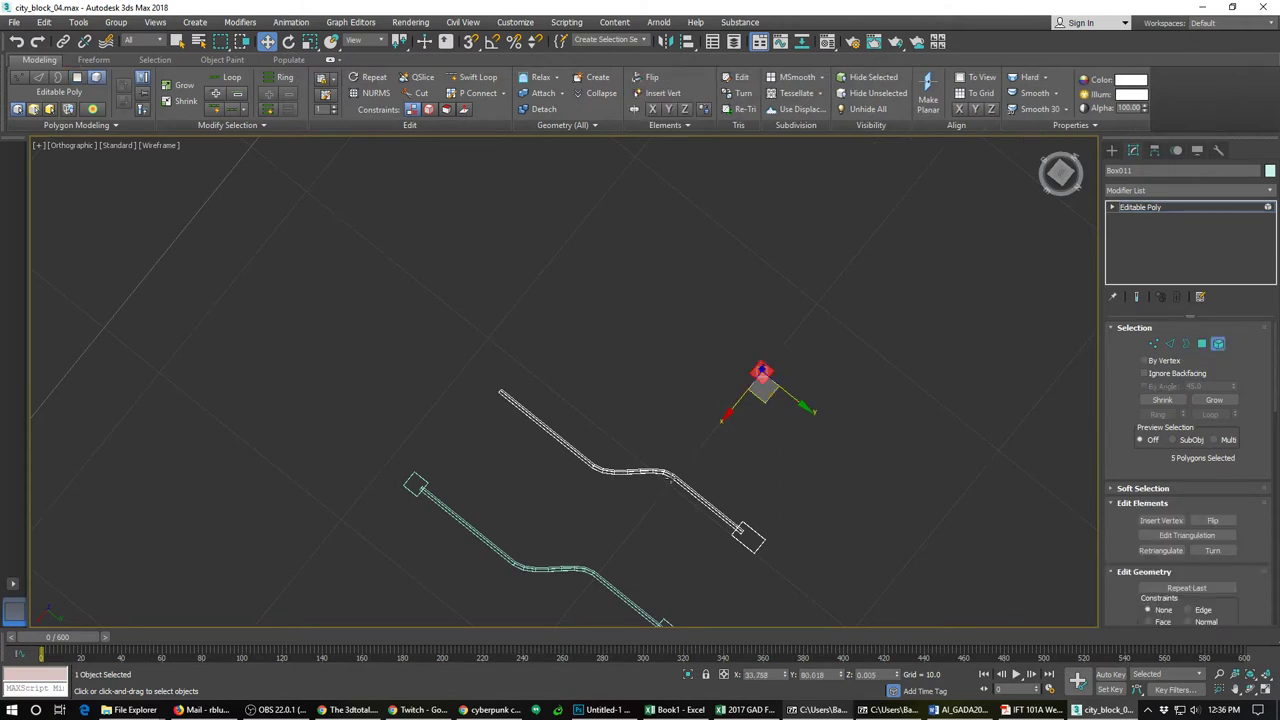
left_click(670, 478)
key("Delete")
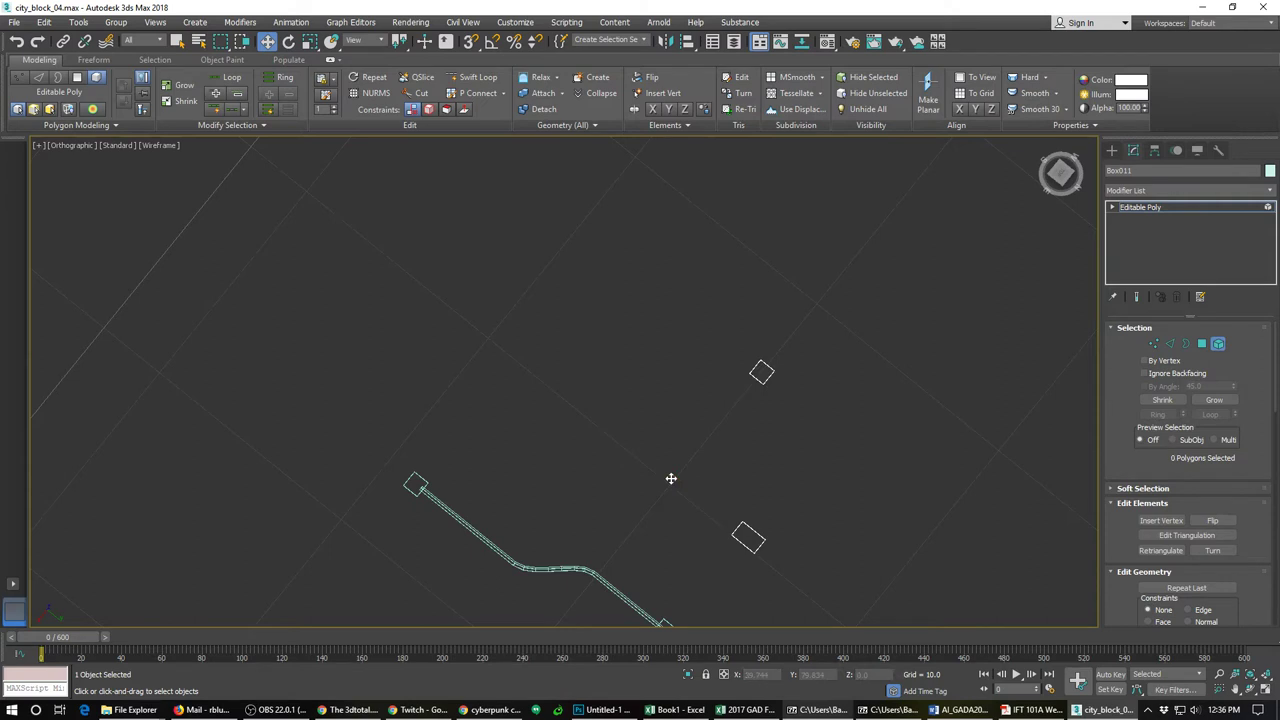
Step: In the Top view, draw a renderable line with one curved bend from the small end block to the larger one
key("v")
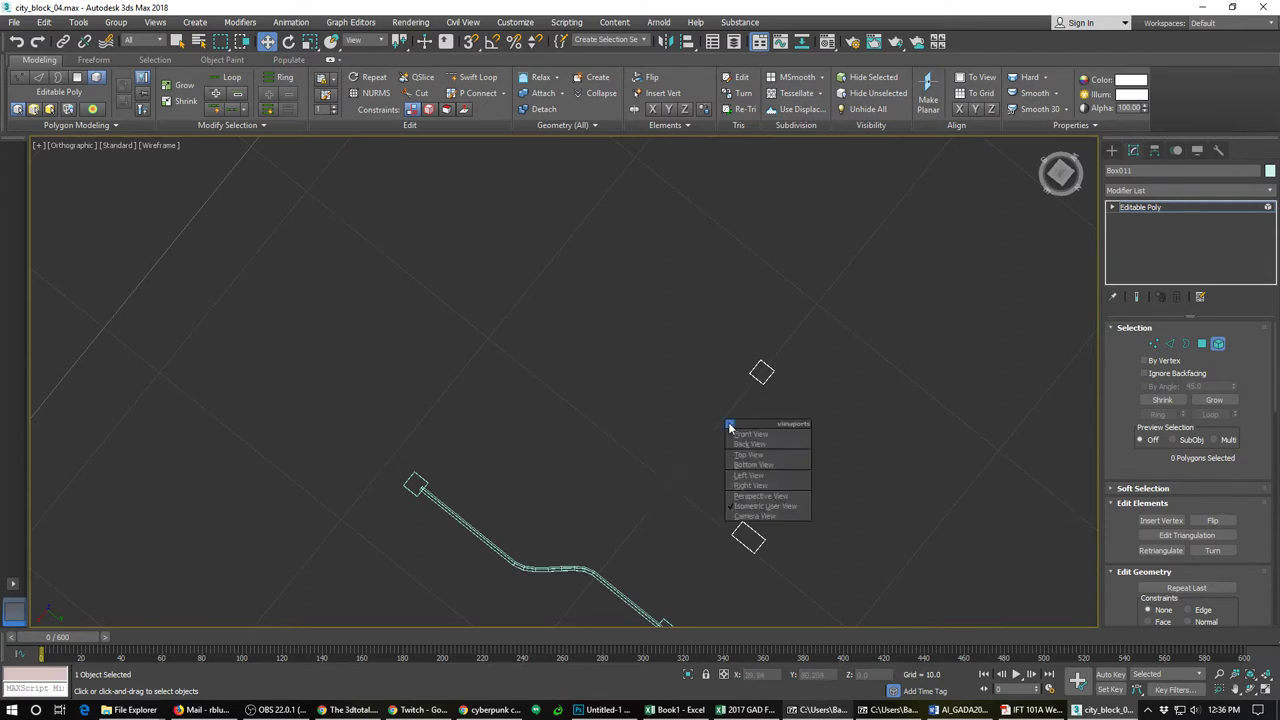
key("t")
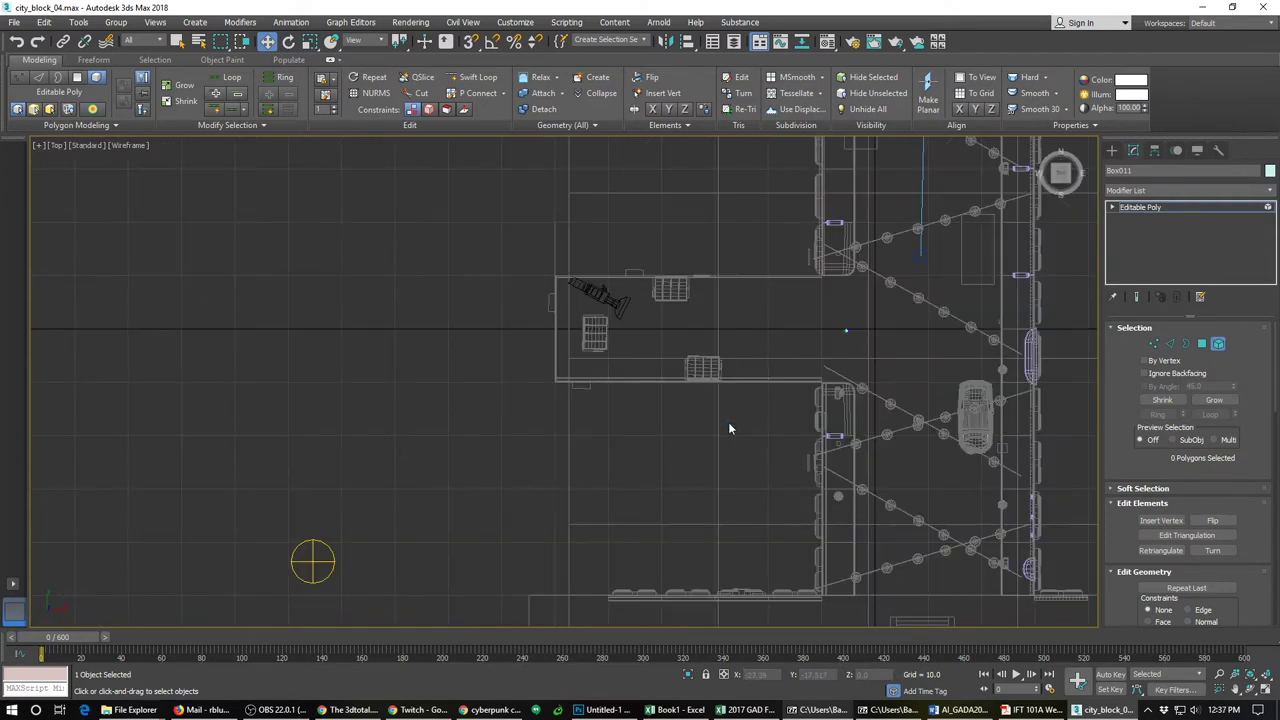
key("z")
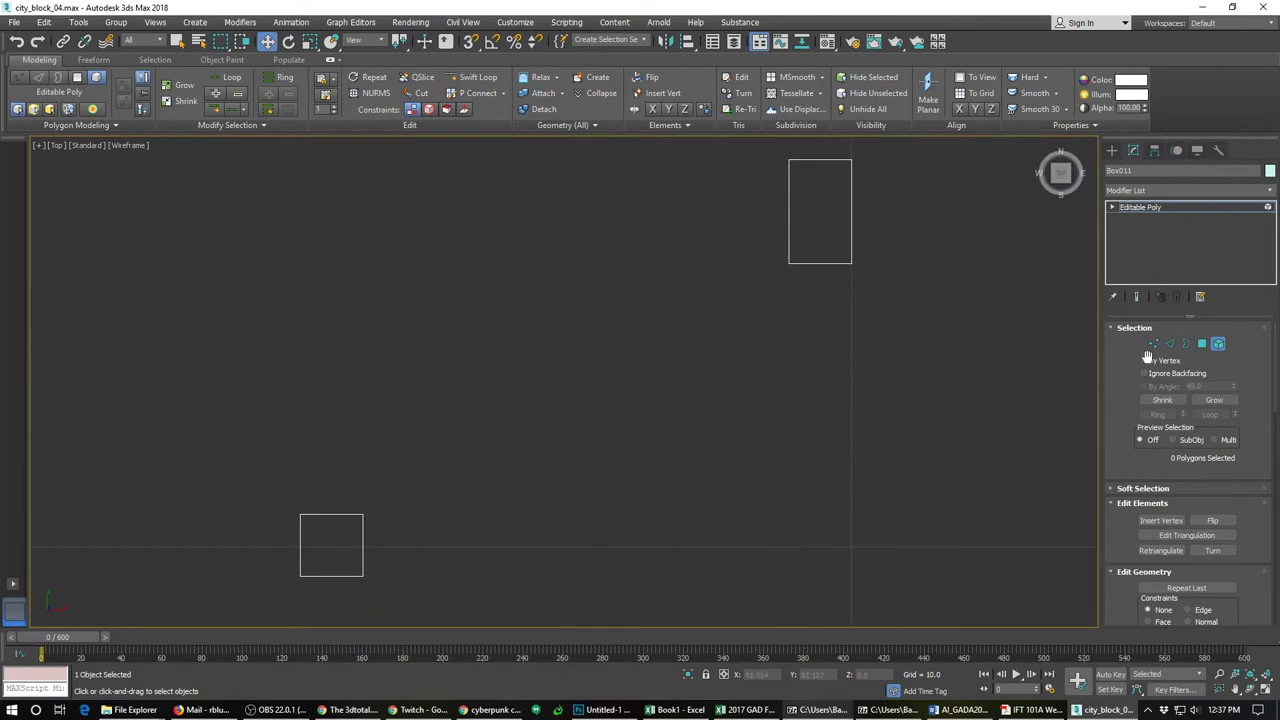
left_click(1218, 343)
left_click(1112, 150)
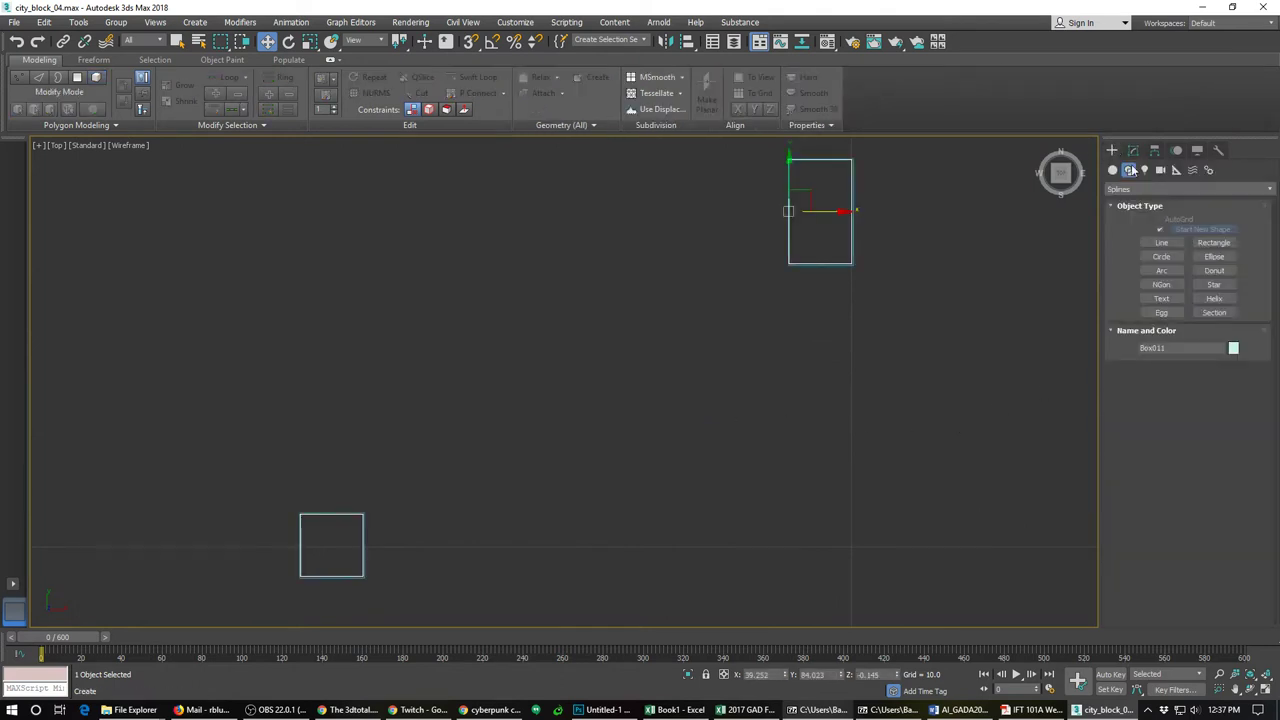
left_click(1161, 243)
left_click(358, 546)
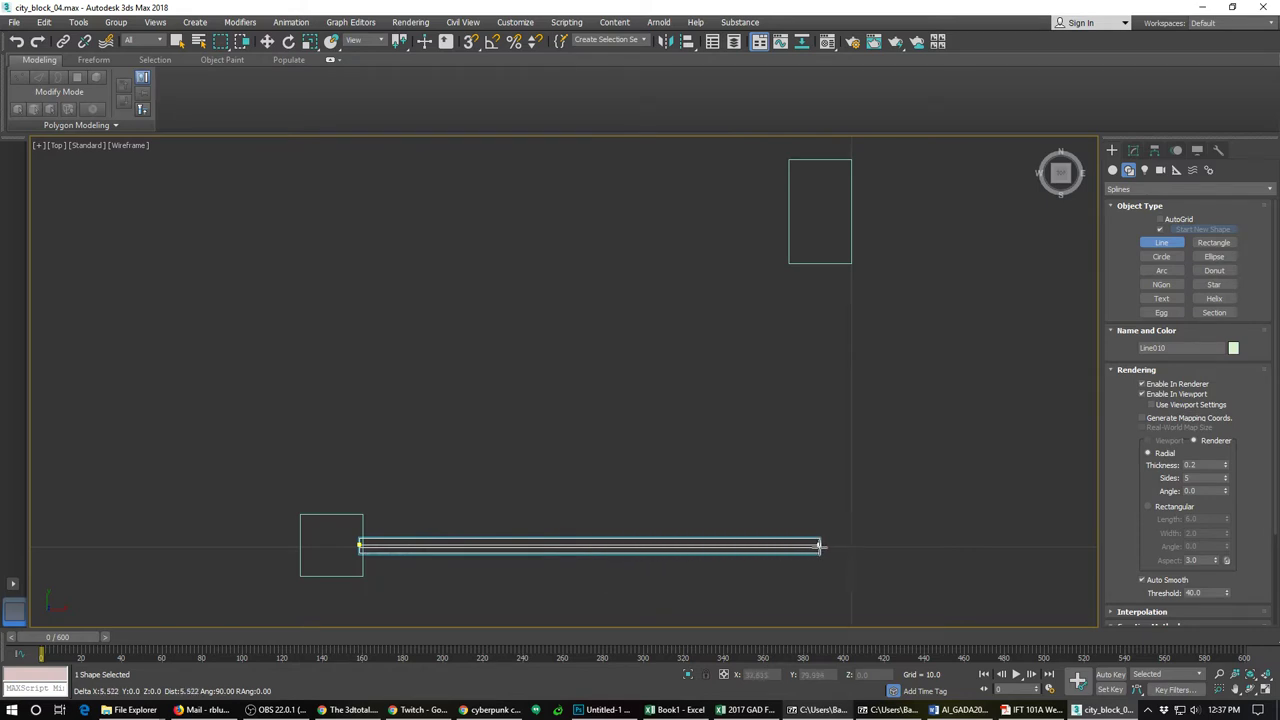
left_click_drag(820, 547, 824, 298)
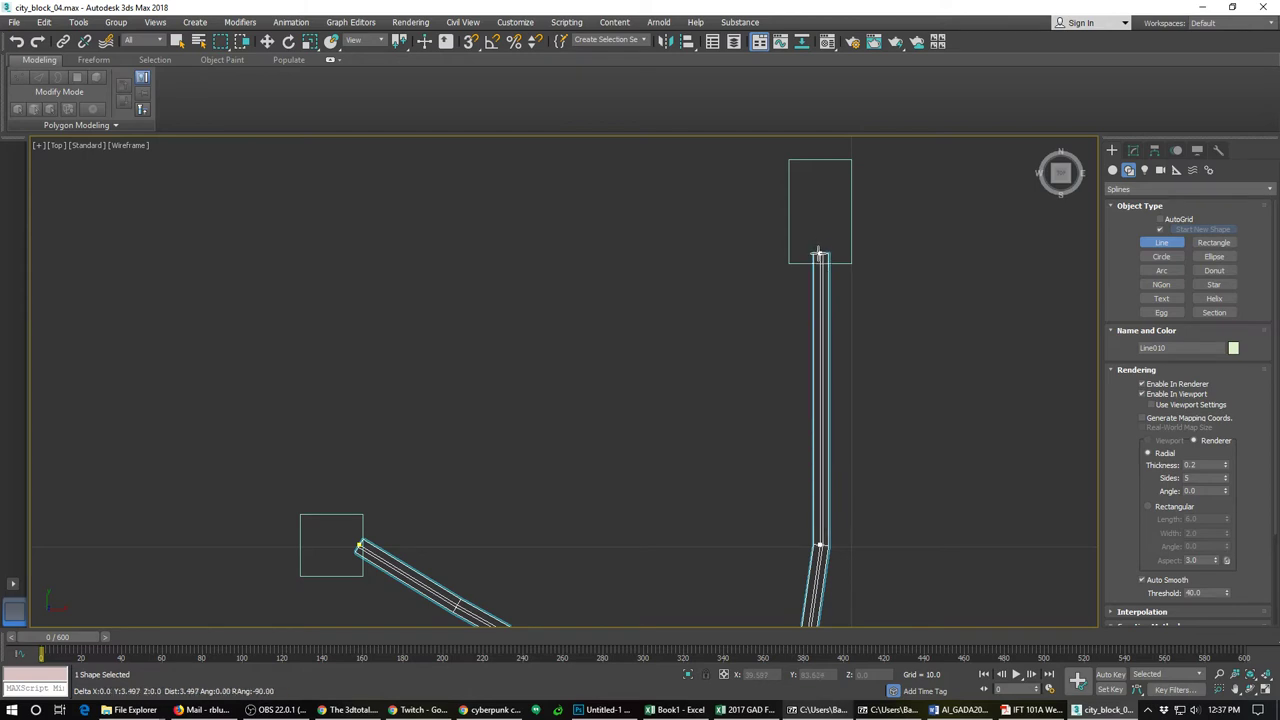
left_click(820, 254)
right_click(745, 326)
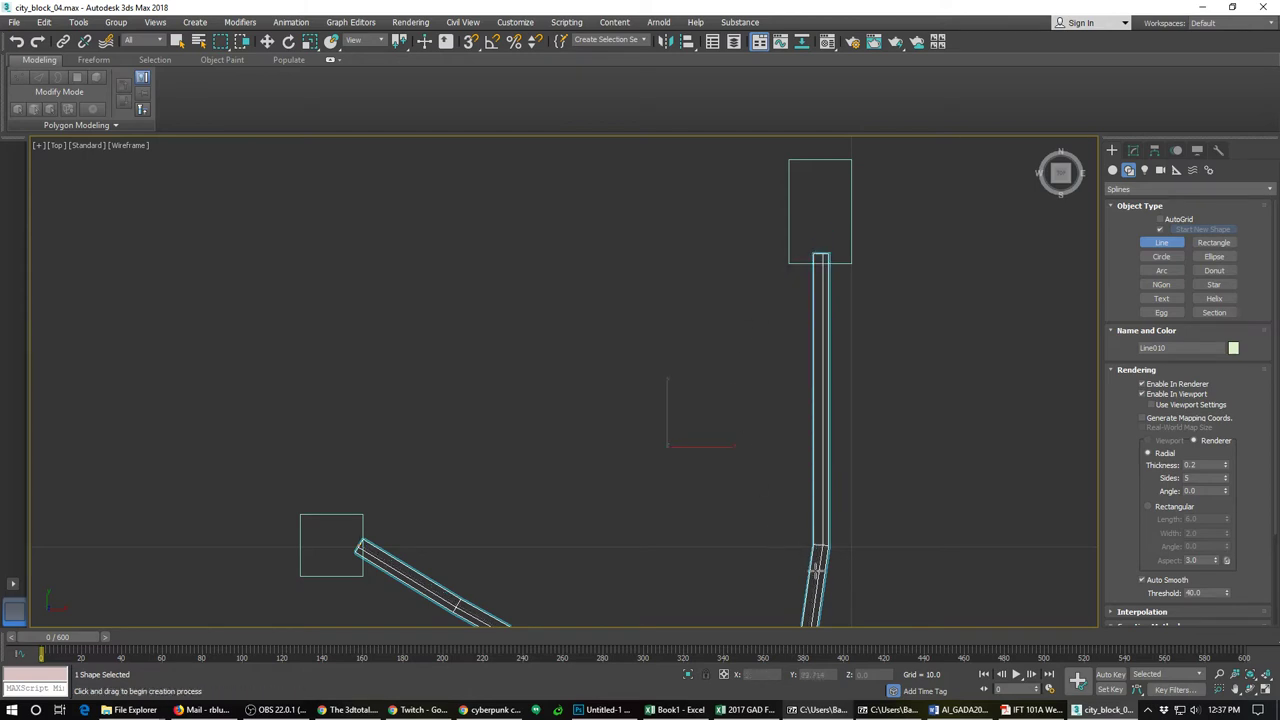
scroll(815, 568, "down", 2)
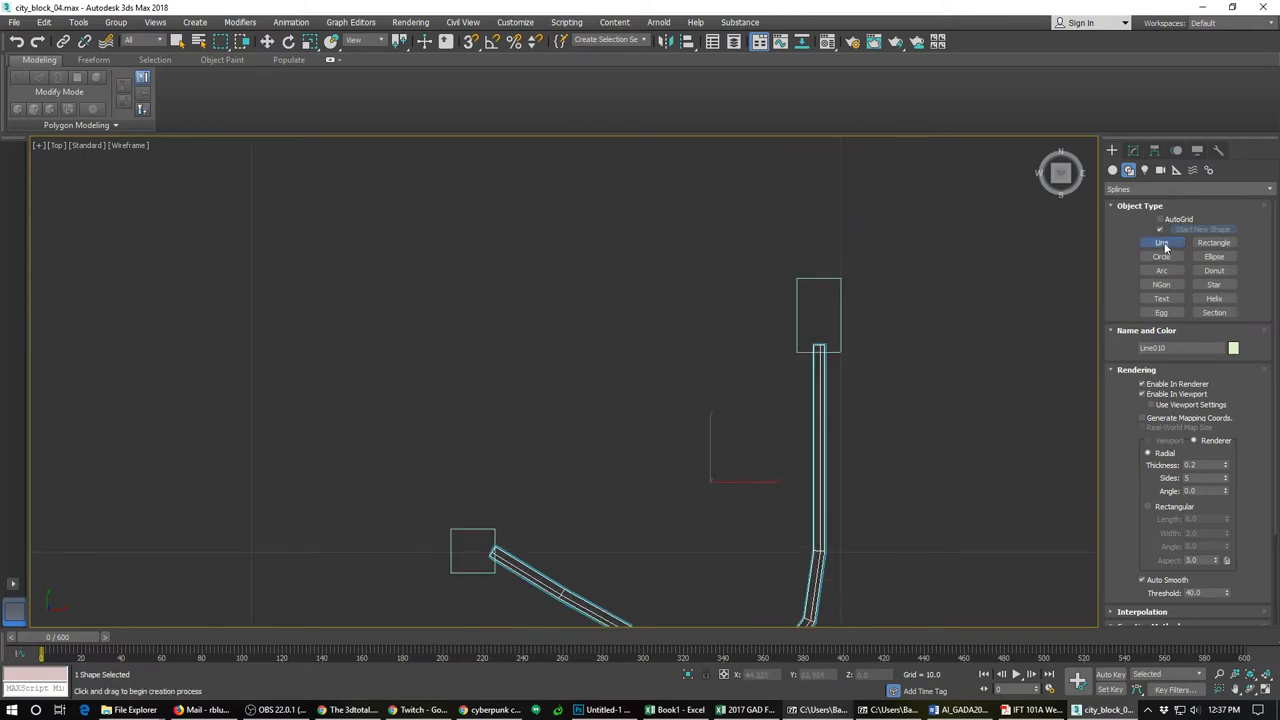
Step: Adjust the line's middle vertex and its curve handle so the pipe makes a smooth, nearly right-angled bend between the blocks
left_click(1133, 150)
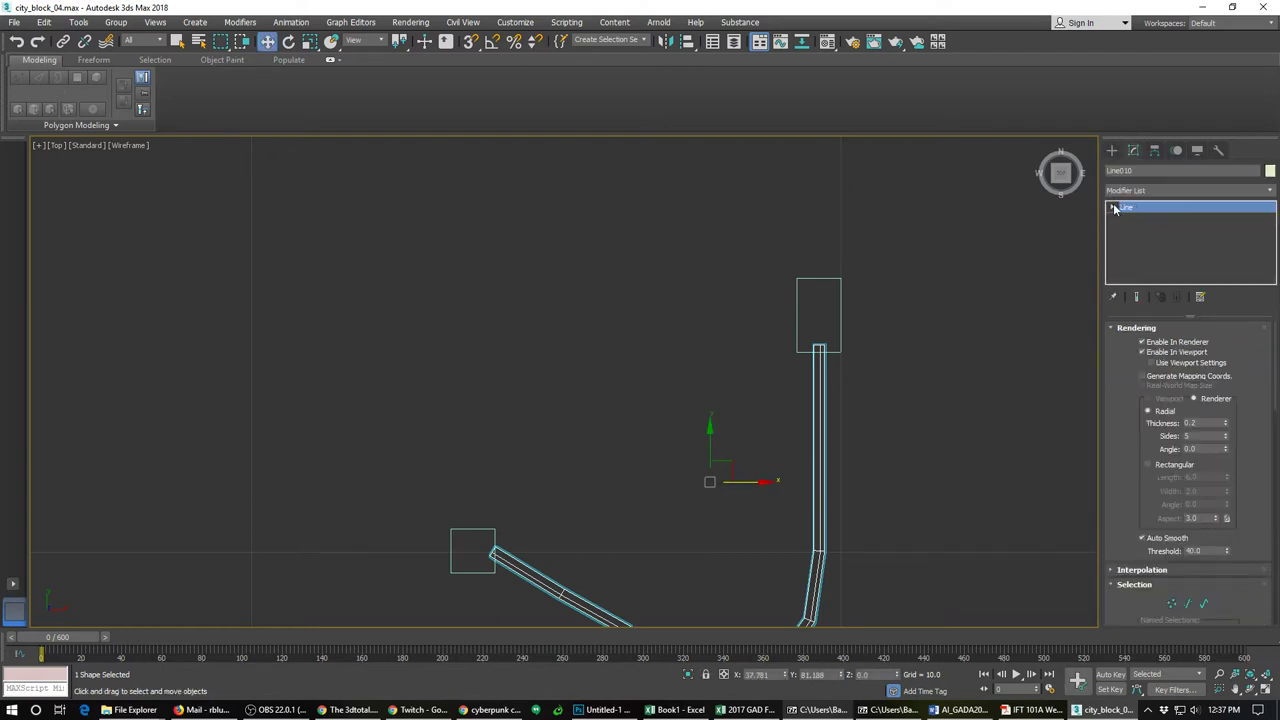
left_click(1113, 207)
left_click(1137, 218)
scroll(806, 485, "down", 2)
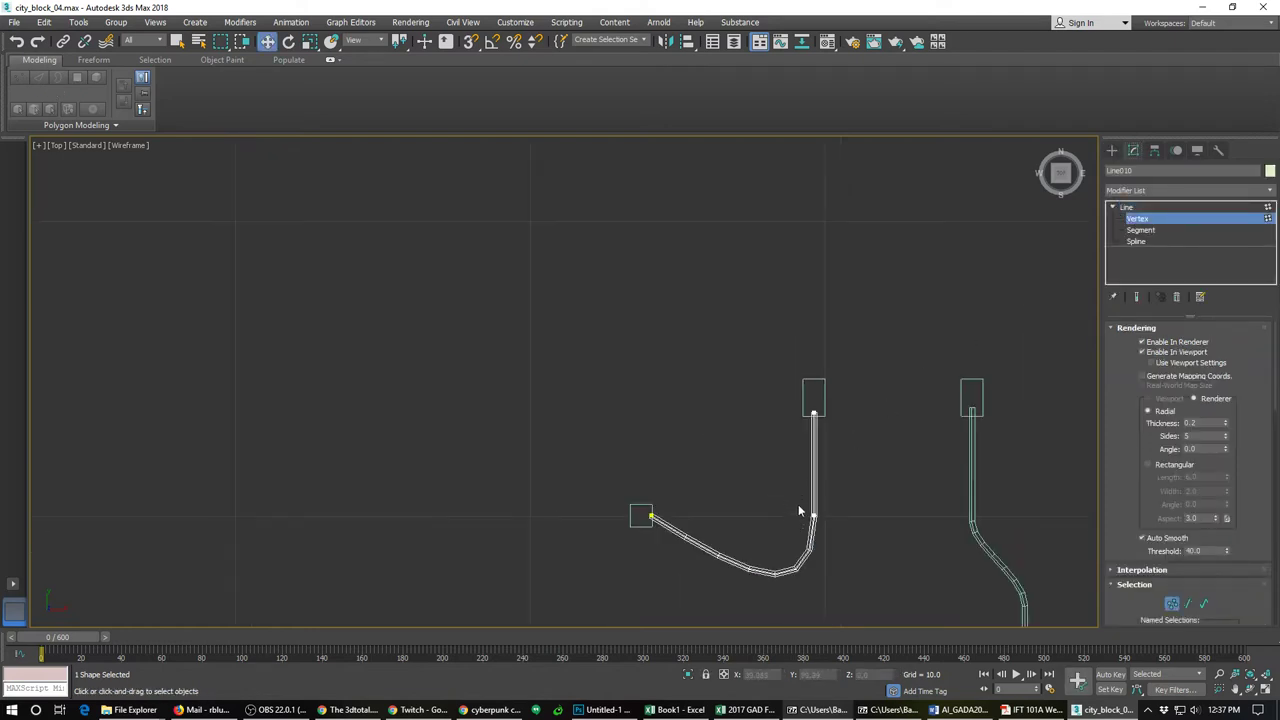
left_click_drag(798, 510, 821, 551)
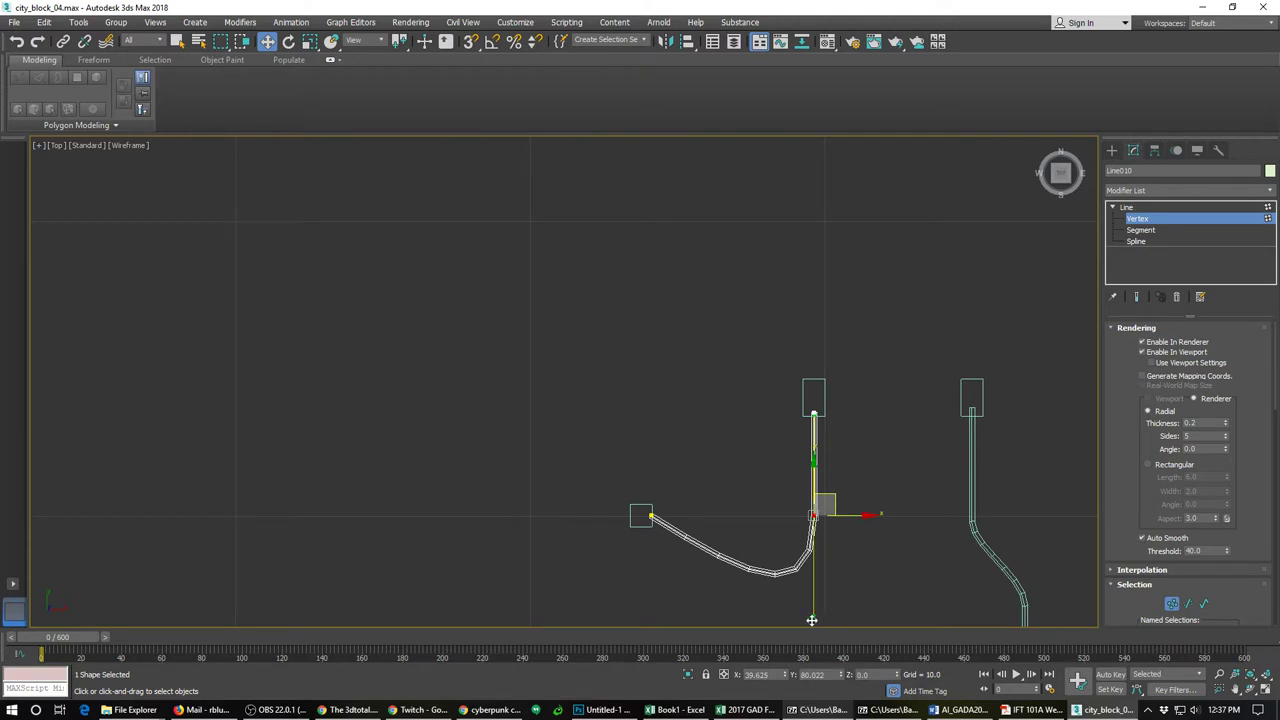
left_click_drag(812, 619, 830, 505)
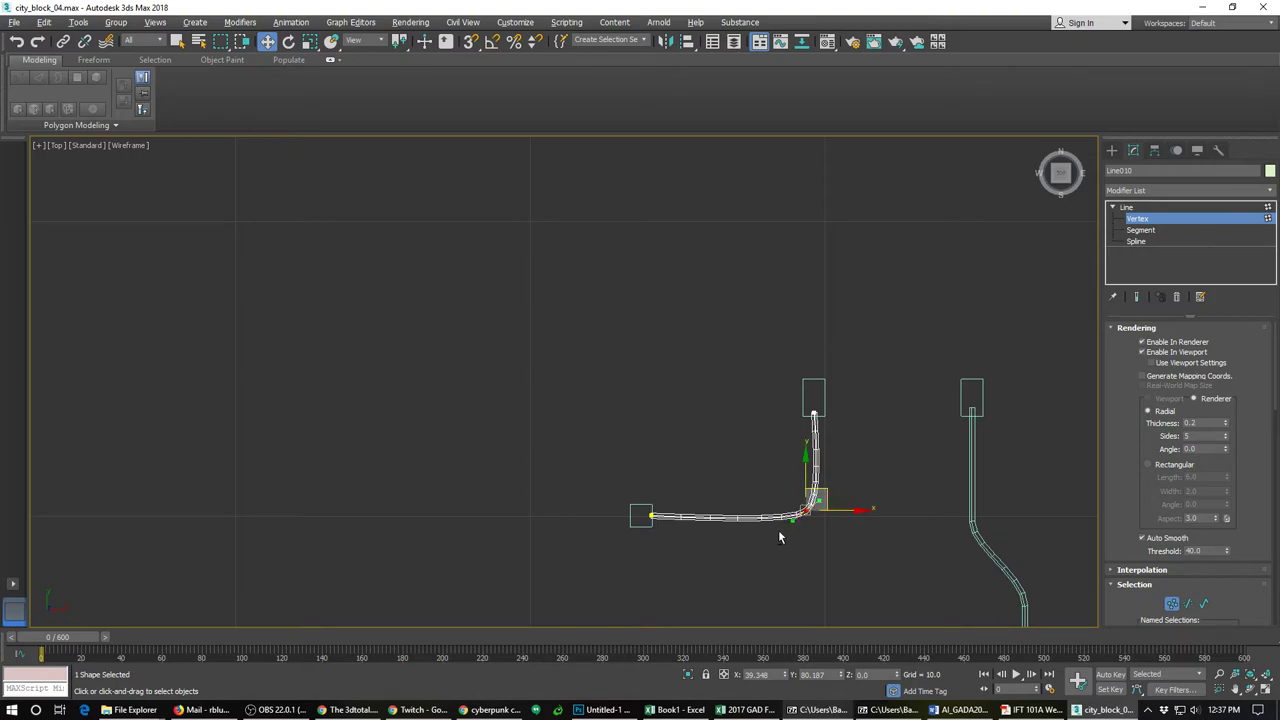
mouse_move(780, 538)
middle_mouse_down("alt")
mouse_move(806, 505)
mouse_move(815, 423)
mouse_move(771, 537)
middle_mouse_up("alt")
left_click_drag(808, 477, 807, 470)
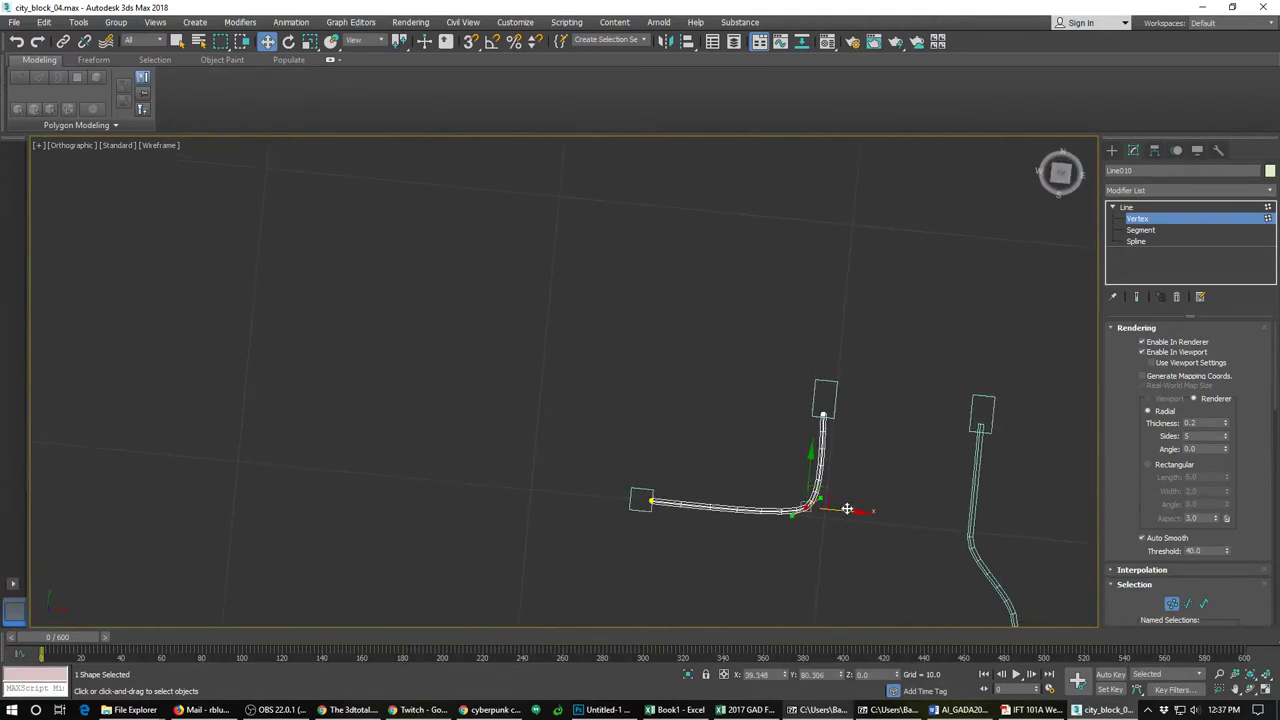
left_click_drag(848, 510, 845, 509)
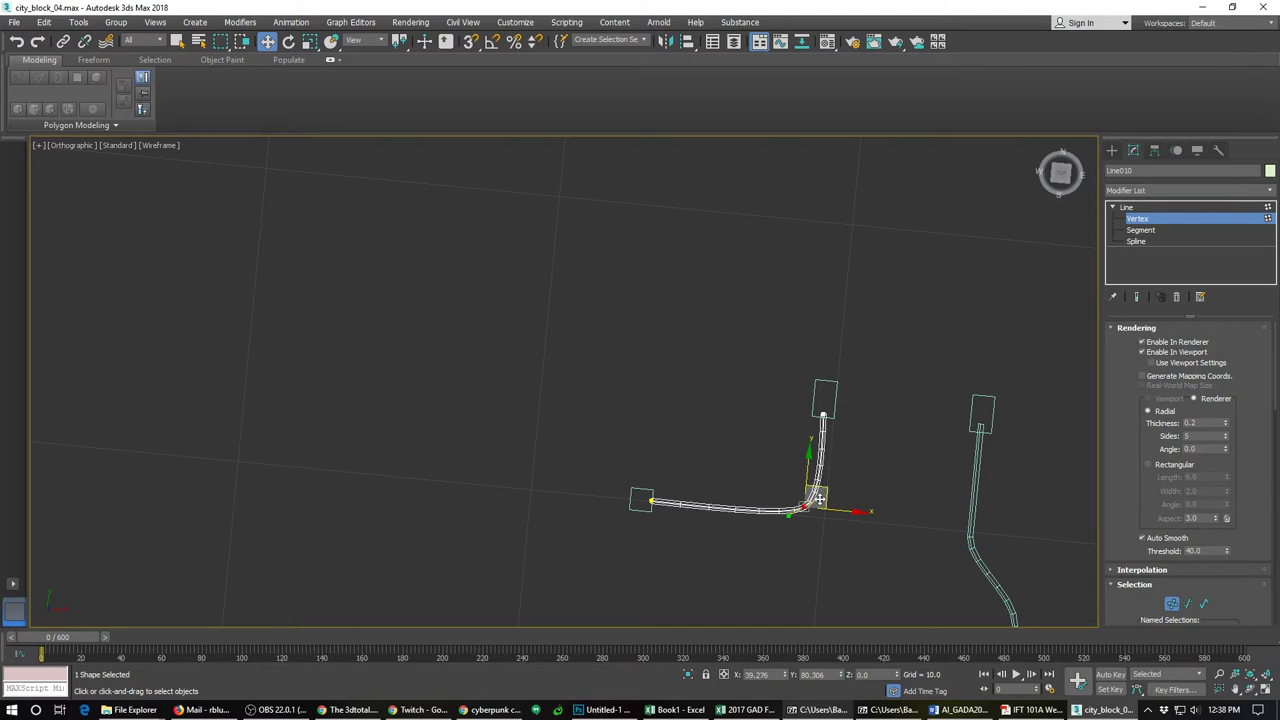
left_click_drag(818, 498, 818, 498)
left_click(1158, 219)
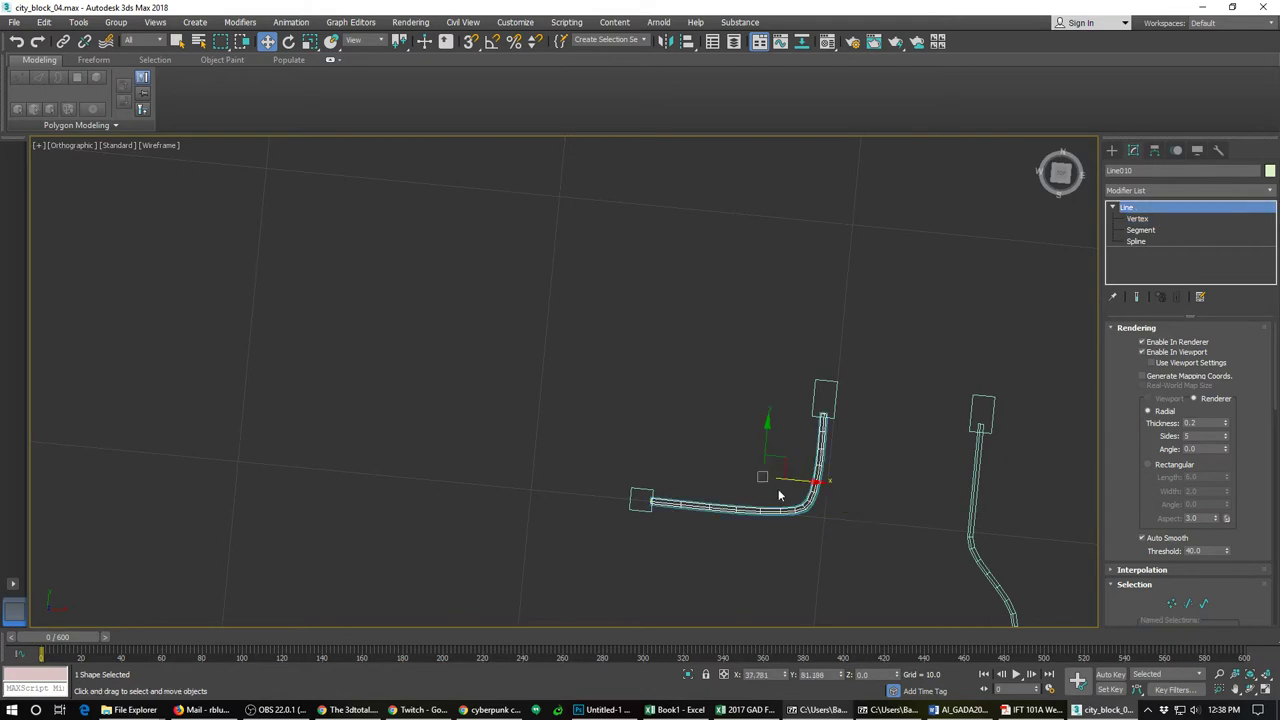
Step: Lower the bent pipe slightly along Z to about -0.02 and display the viewport with default shading
middle_click_drag(779, 494, 693, 384, "alt")
key("z")
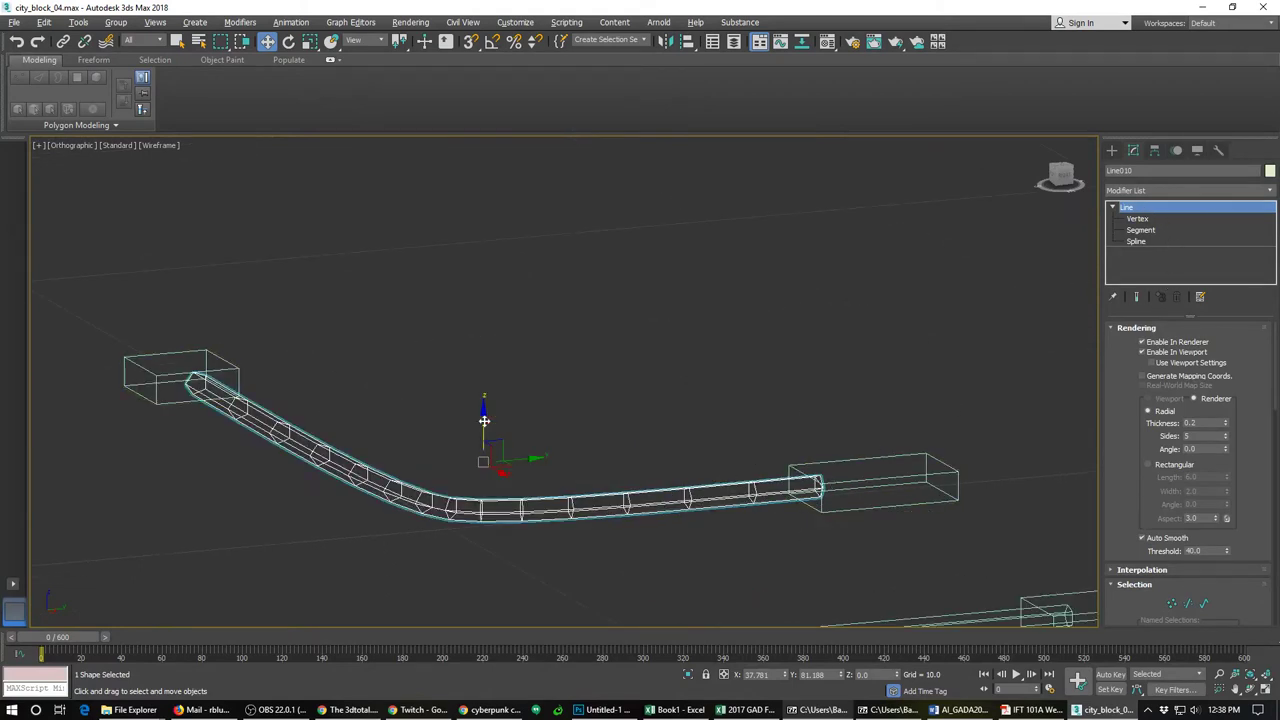
left_click_drag(484, 421, 484, 423)
key("F3")
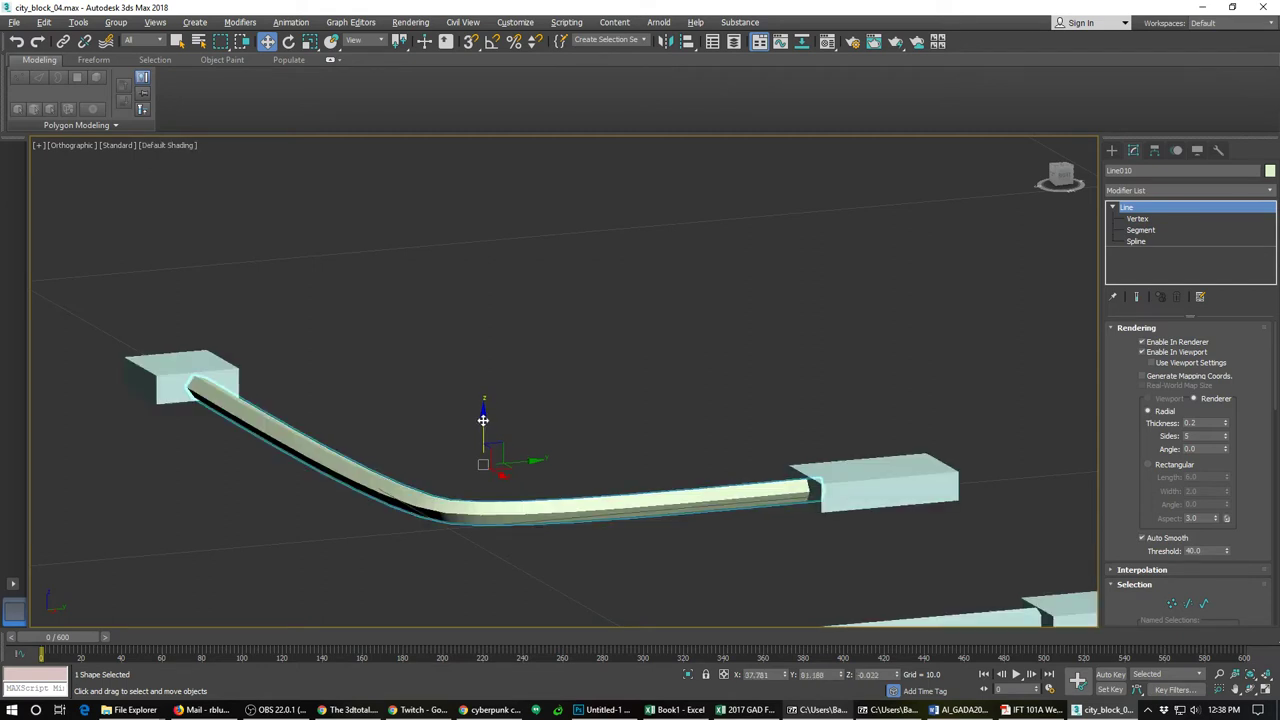
Step: Convert the bent pipe line to an Editable Poly
right_click(1150, 212)
left_click(1170, 322)
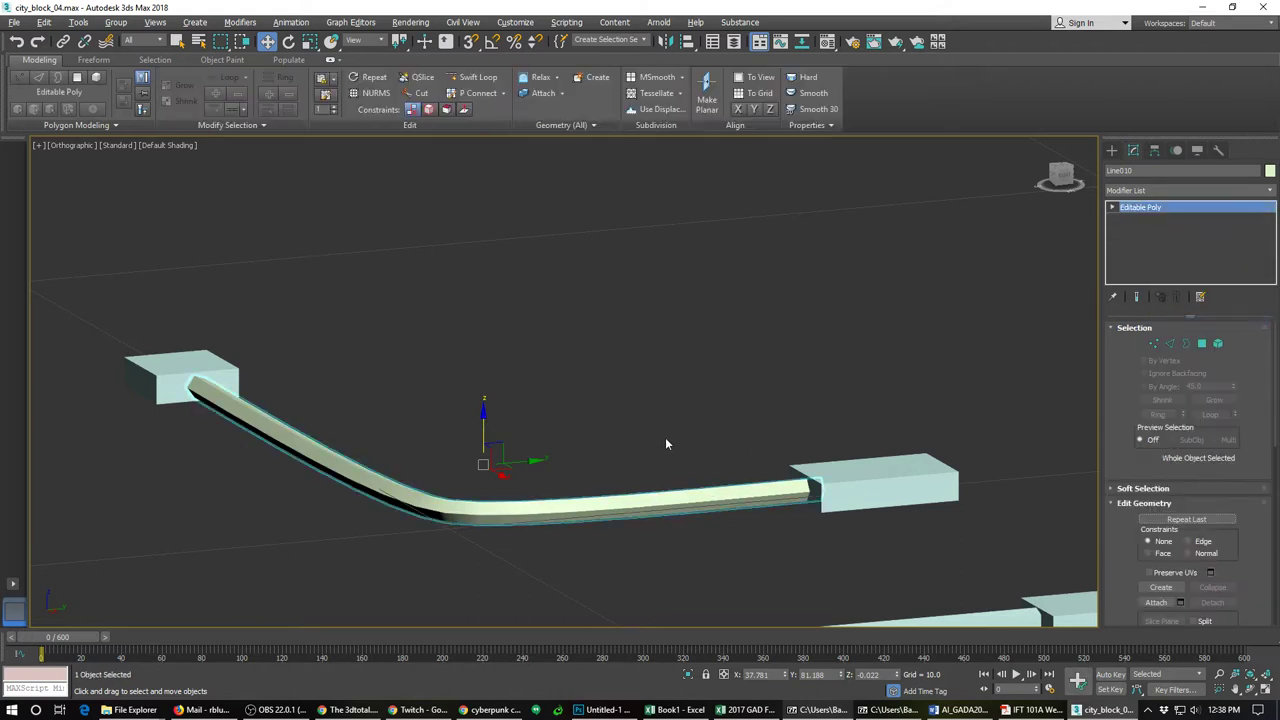
left_click(1217, 343)
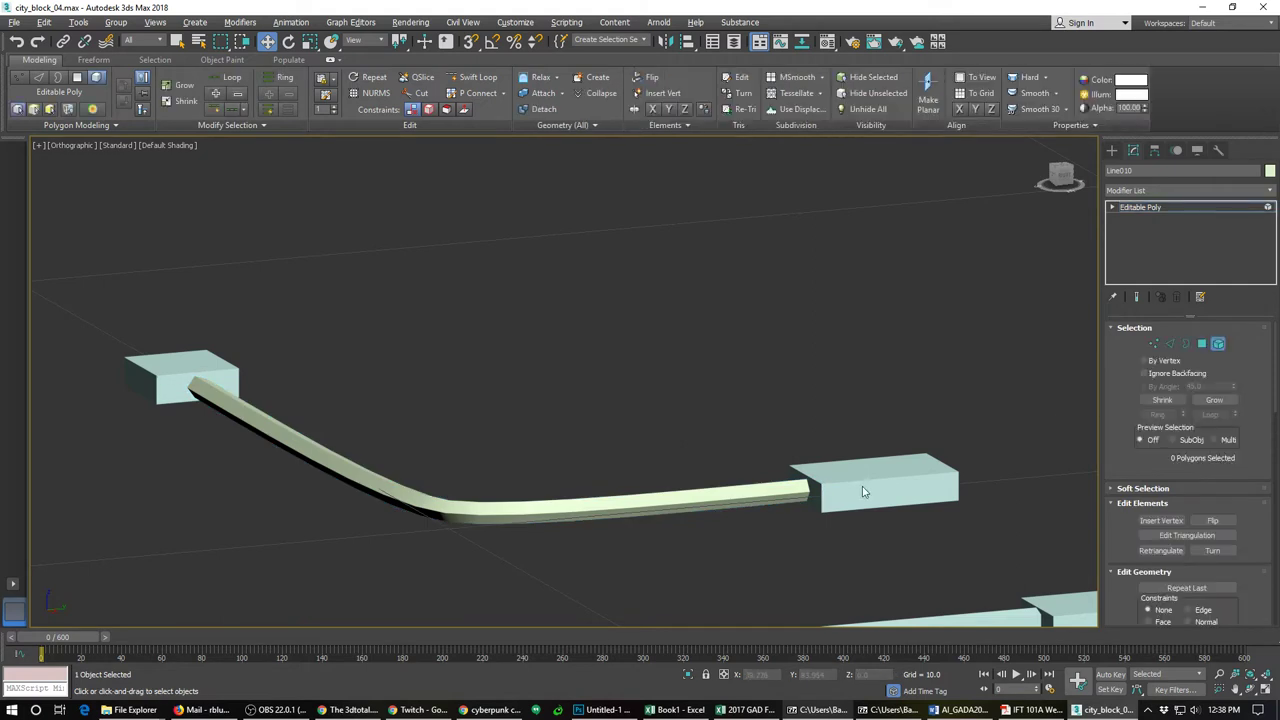
left_click(1217, 343)
Step: Attach the bent pipe to the end-block object so they form a single mesh
left_click(917, 471)
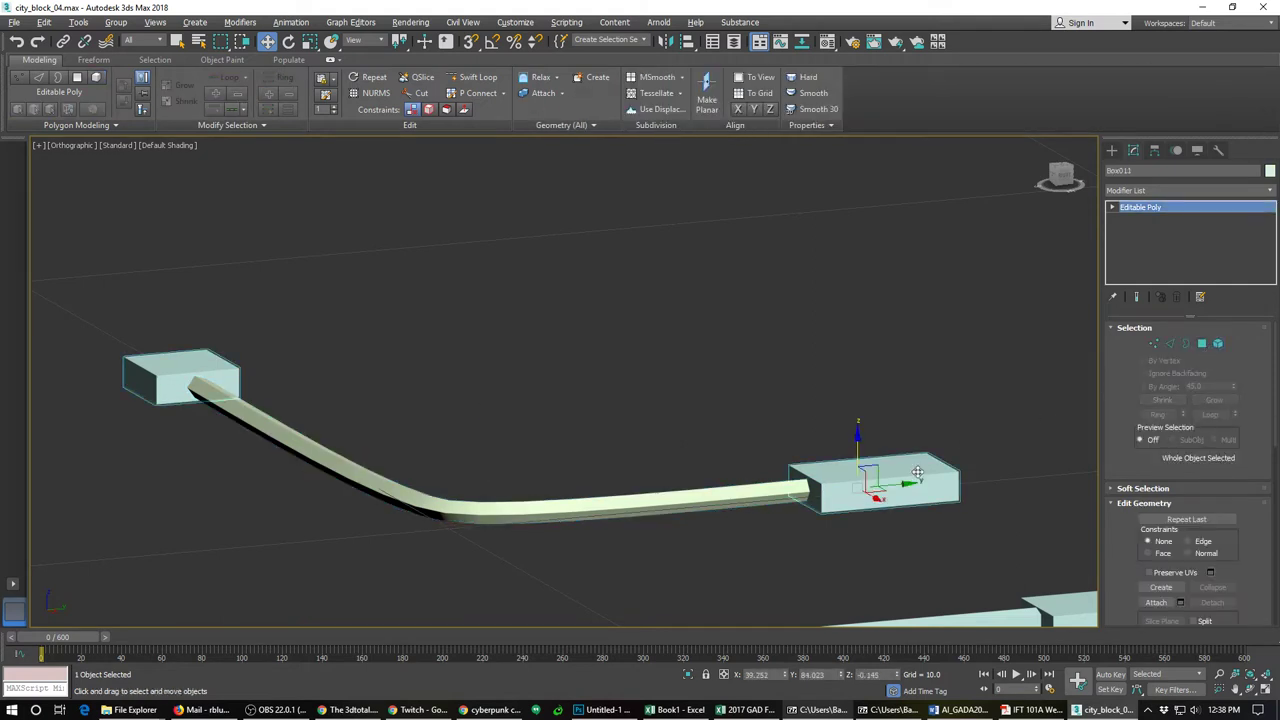
left_click(1155, 603)
left_click(695, 506)
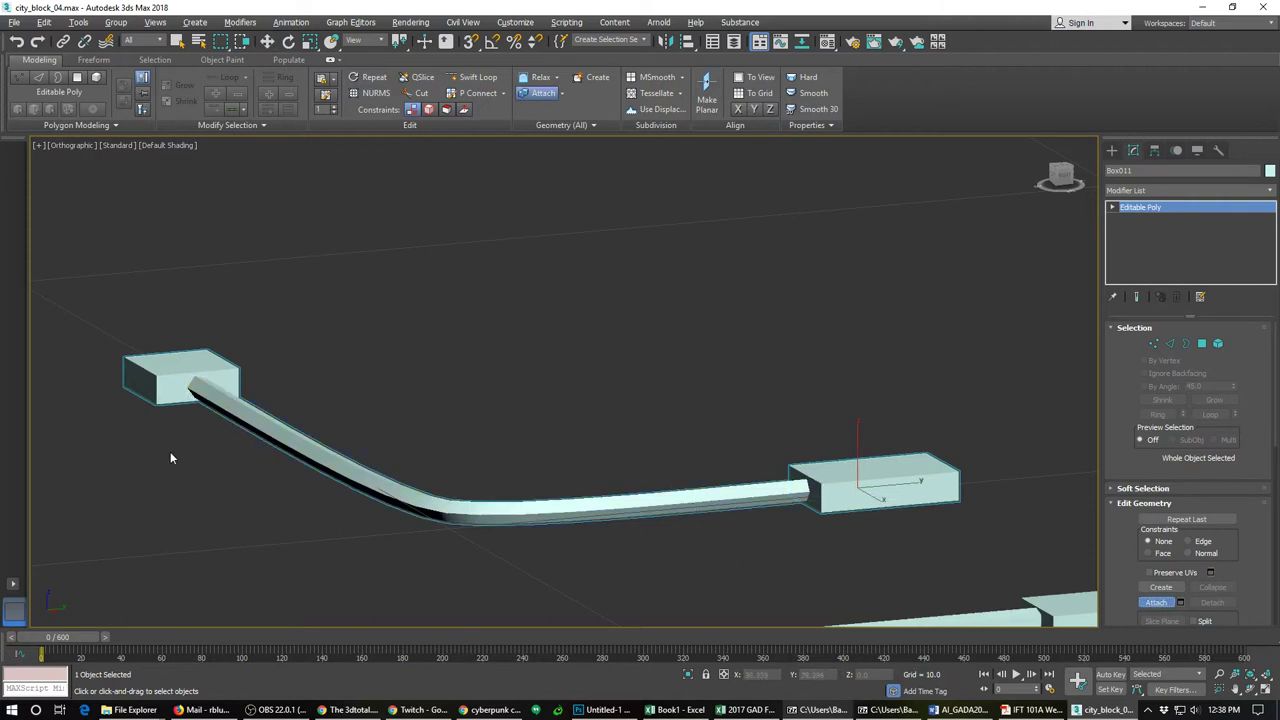
left_click(1156, 603)
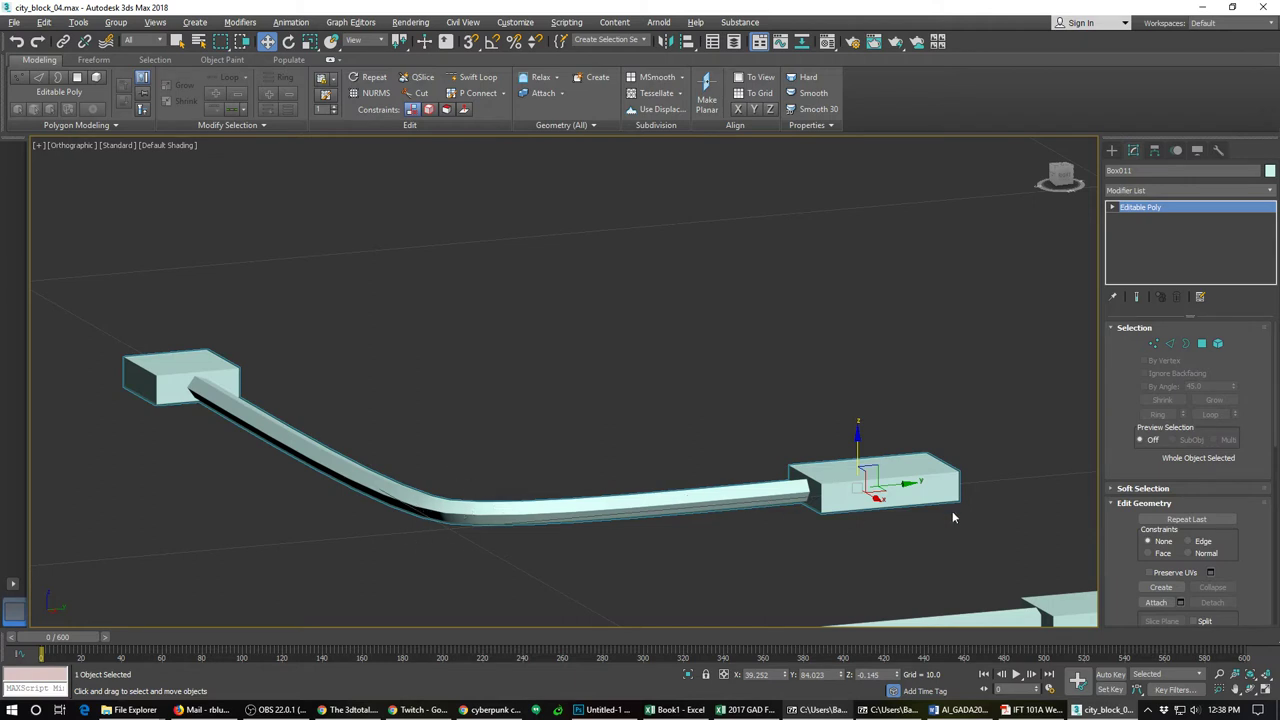
Step: Auto-smooth the bent pipe element with a threshold of 180, and leave element editing
left_click(1218, 343)
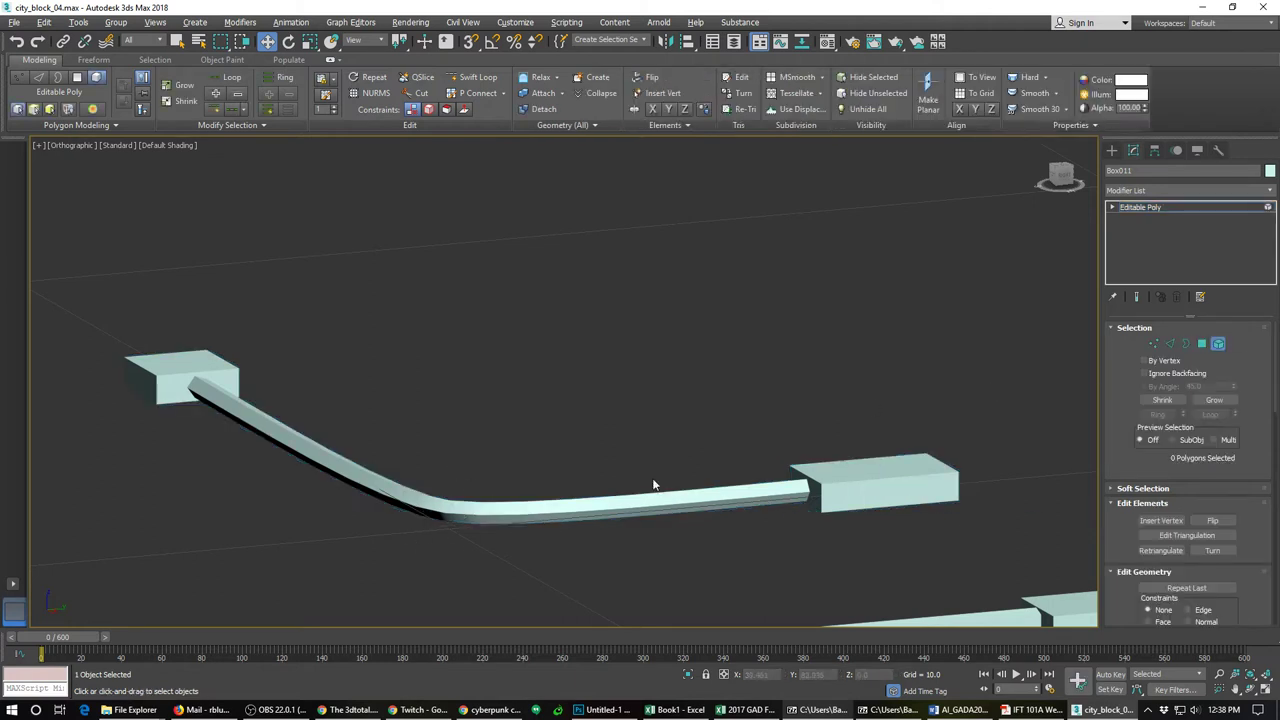
left_click(653, 487)
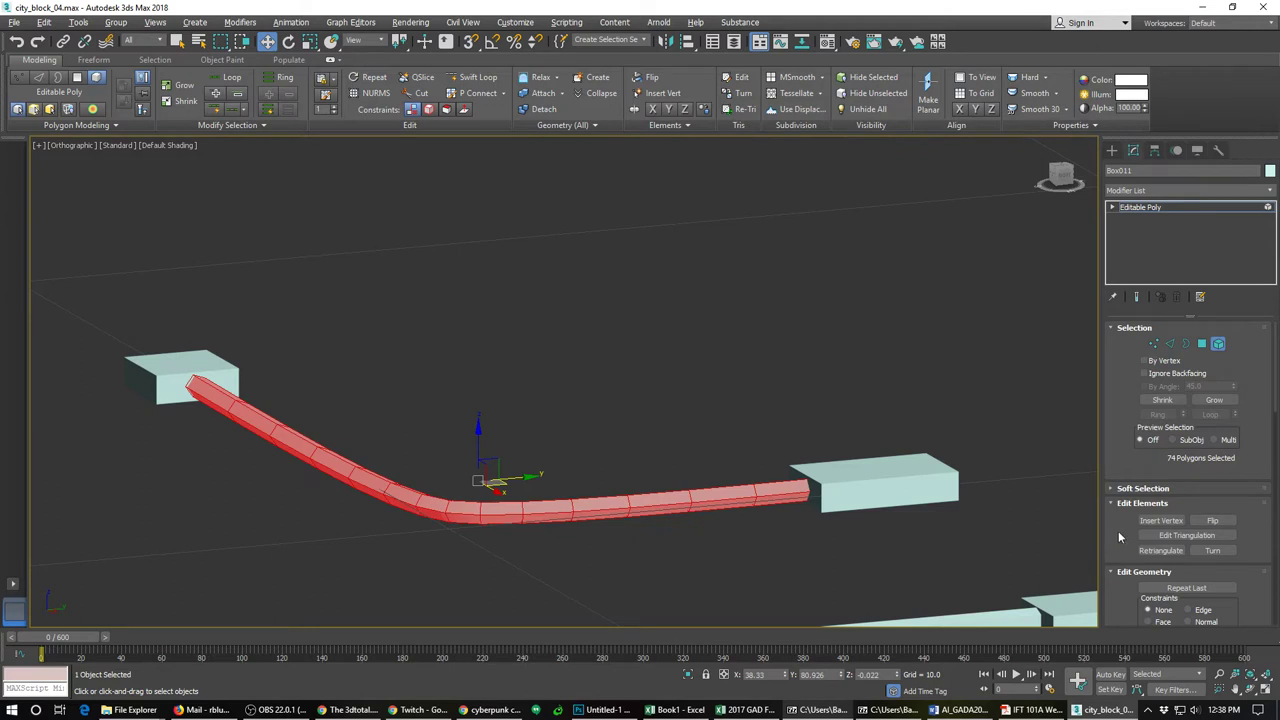
scroll(1112, 455, "down", 10)
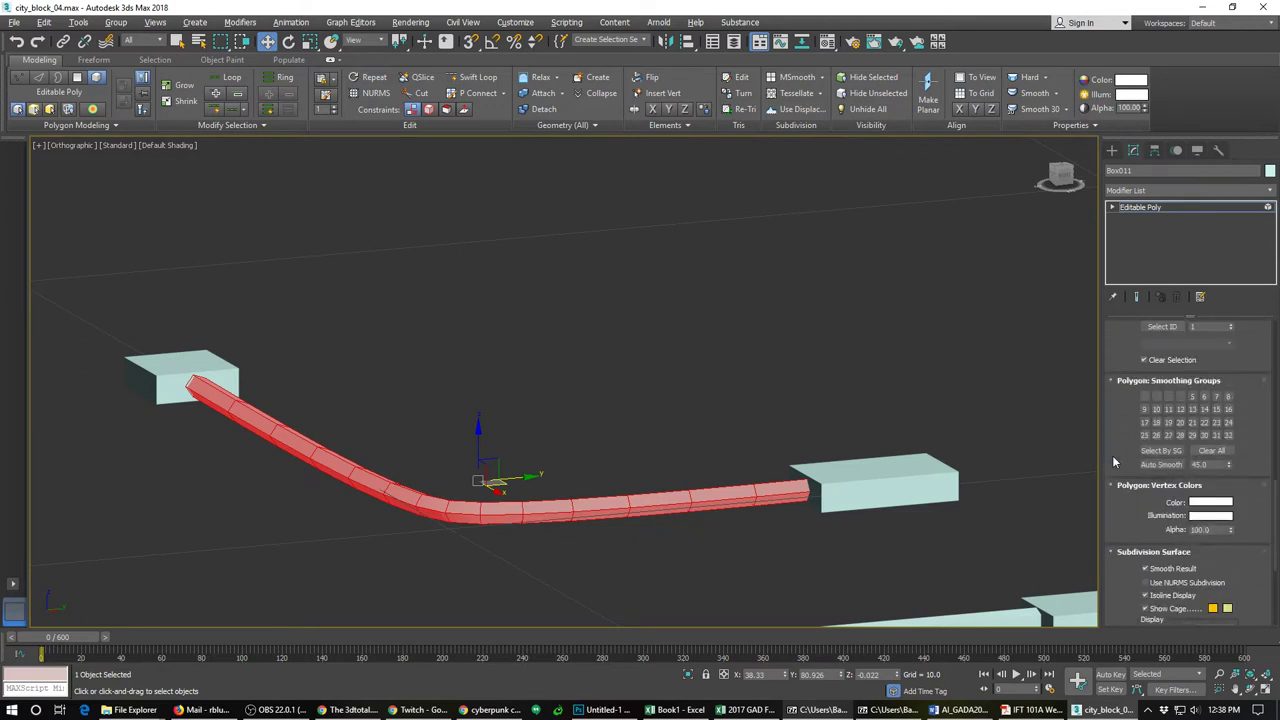
left_click_drag(1229, 466, 1210, 198)
left_click(1160, 464)
left_click(702, 484)
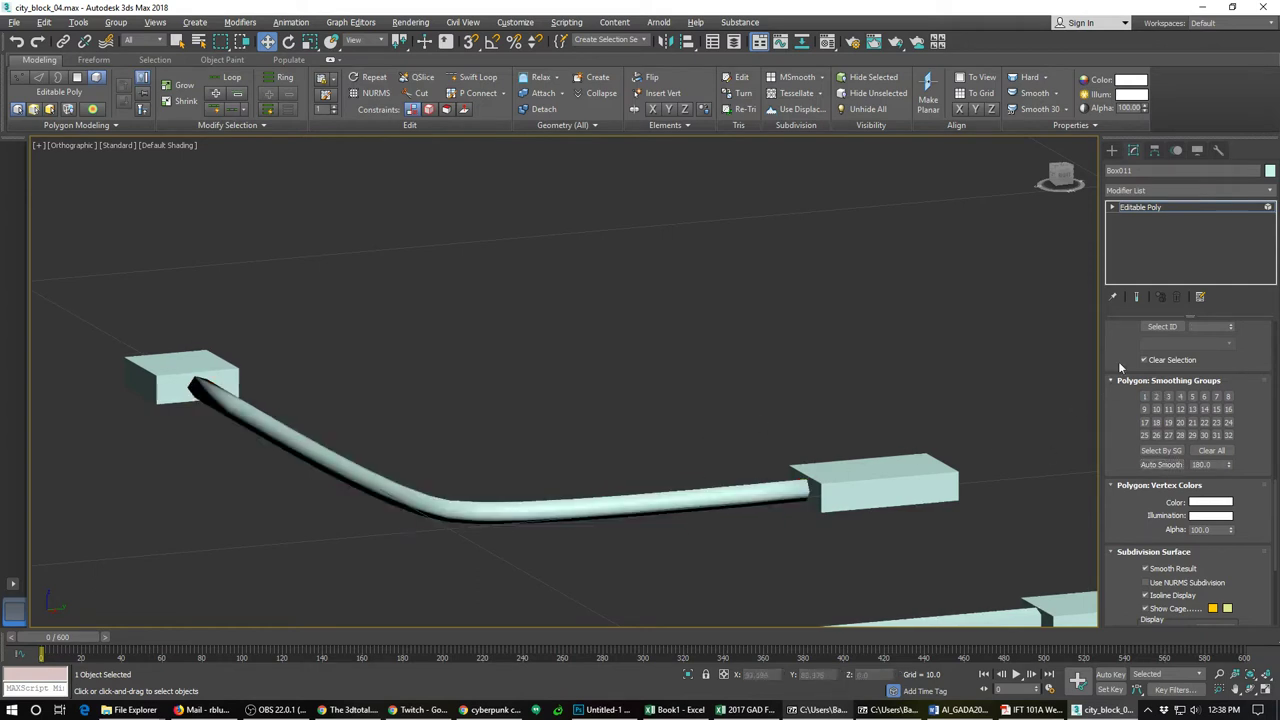
left_click(1112, 207)
left_click(1155, 265)
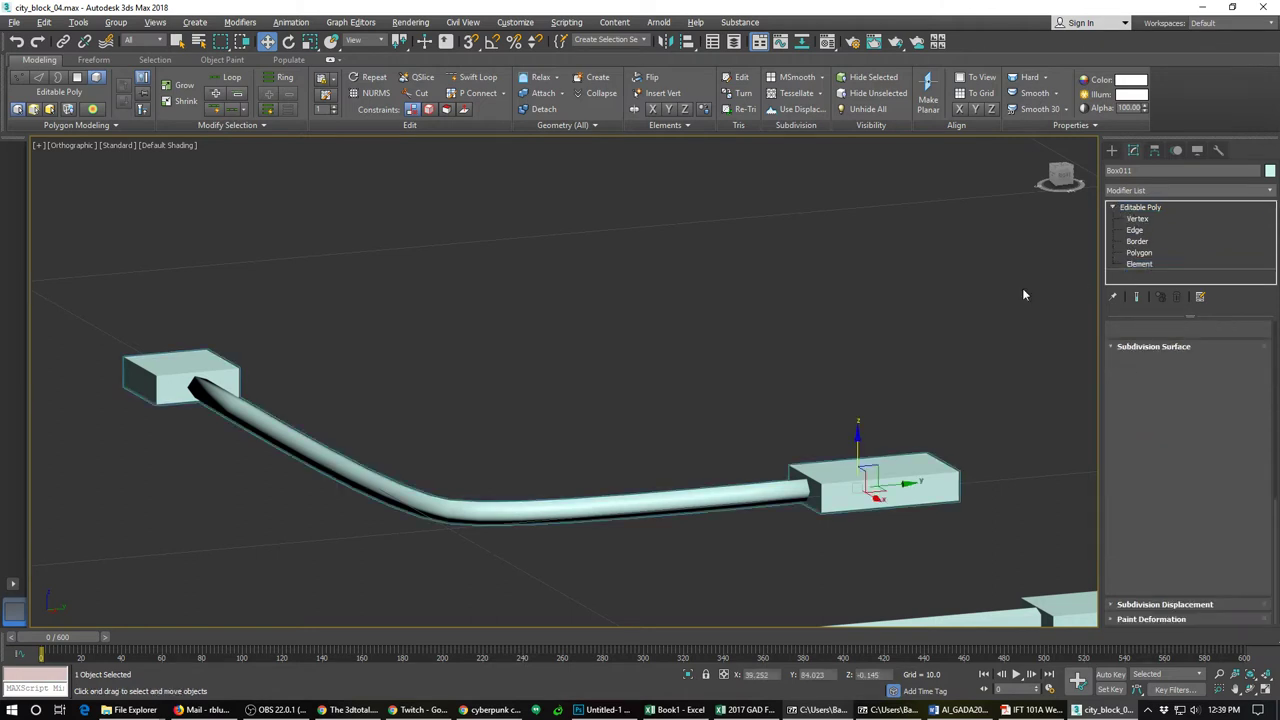
Step: Clone the S-bend pipe object once as an instance, offset along X to about 50.8
scroll(738, 375, "down", 4)
middle_click_drag(779, 470, 808, 341, "alt")
scroll(806, 414, "up", 2)
left_click(805, 488)
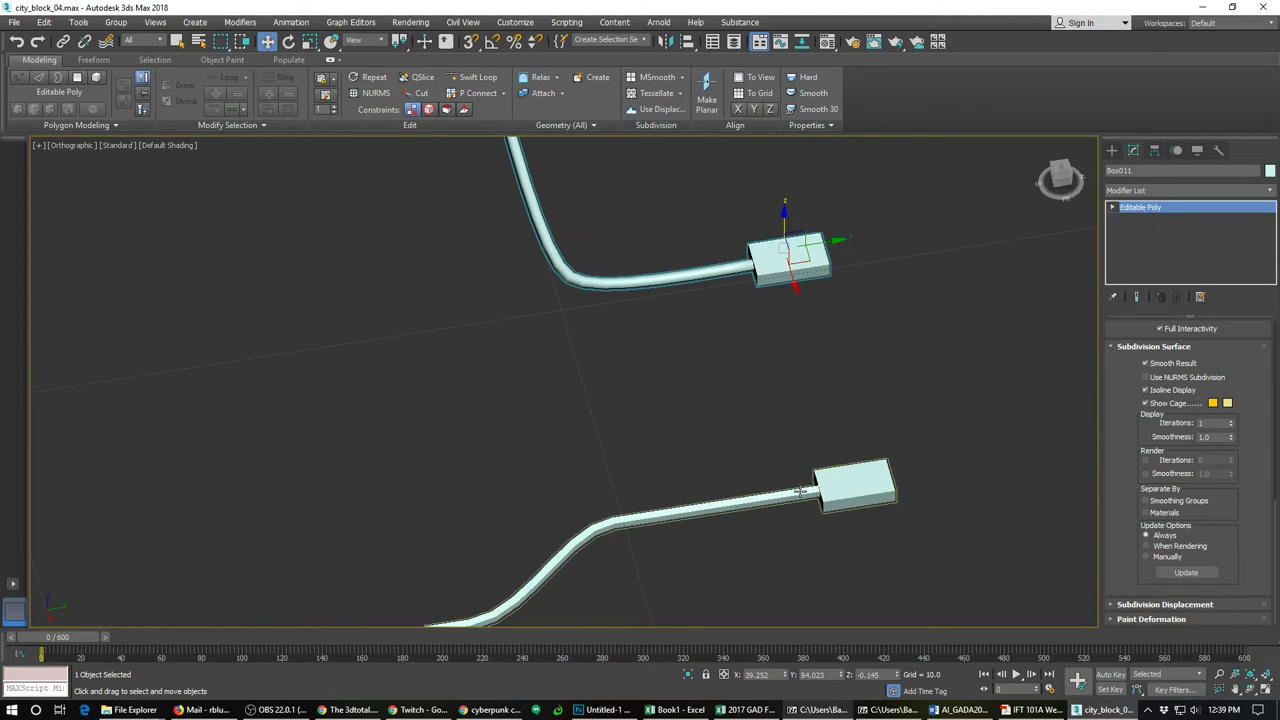
middle_click_drag(712, 480, 709, 366)
scroll(707, 385, "down", 2)
scroll(705, 397, "down", 3)
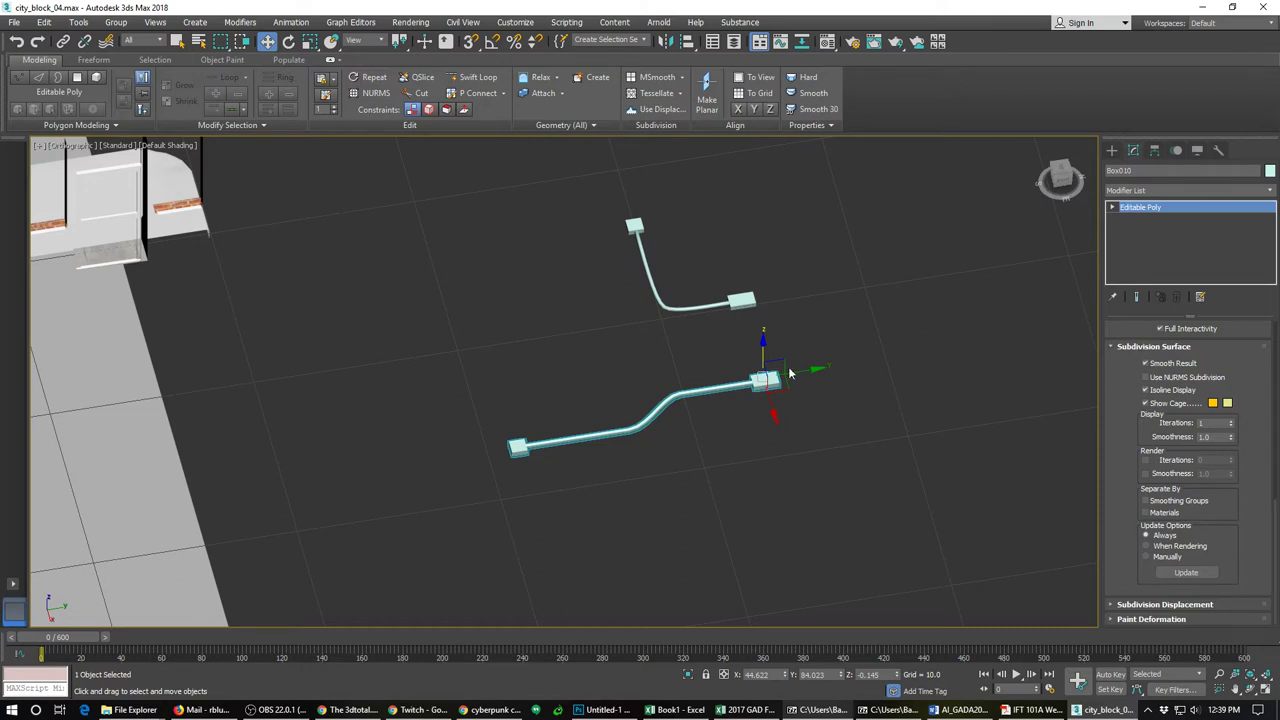
left_click(1112, 207)
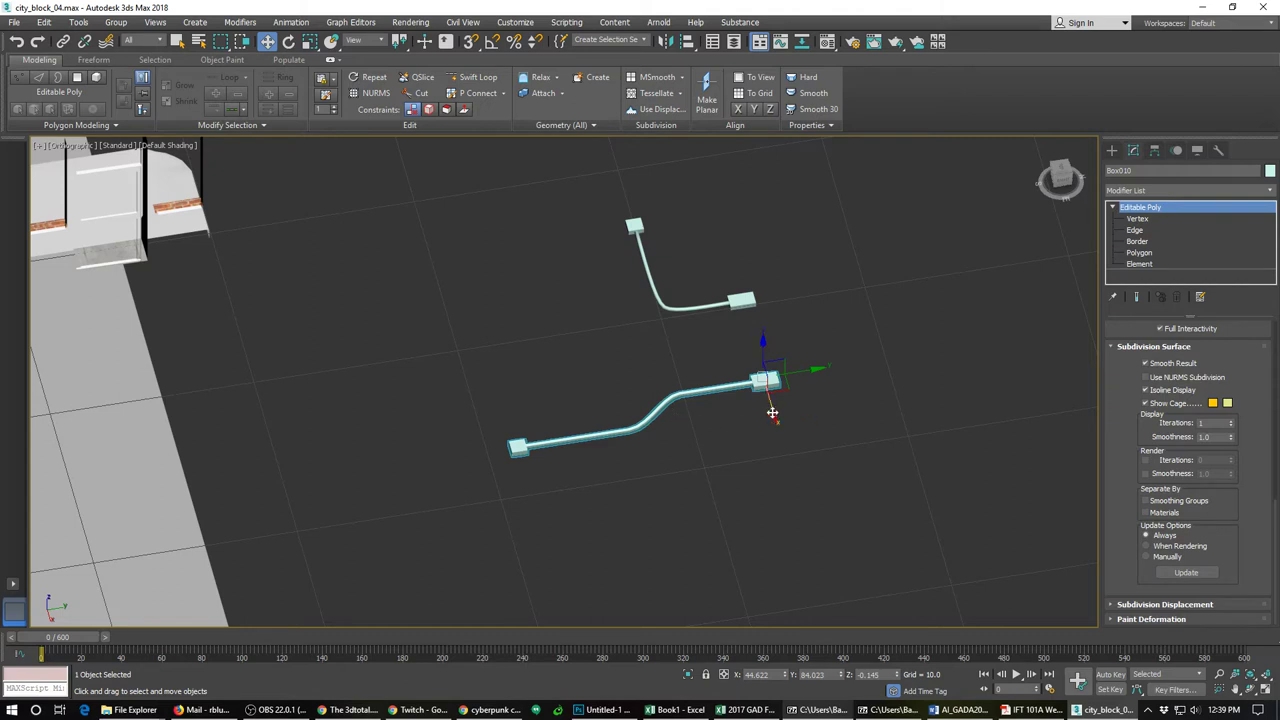
left_click_drag(771, 409, 782, 513, "shift")
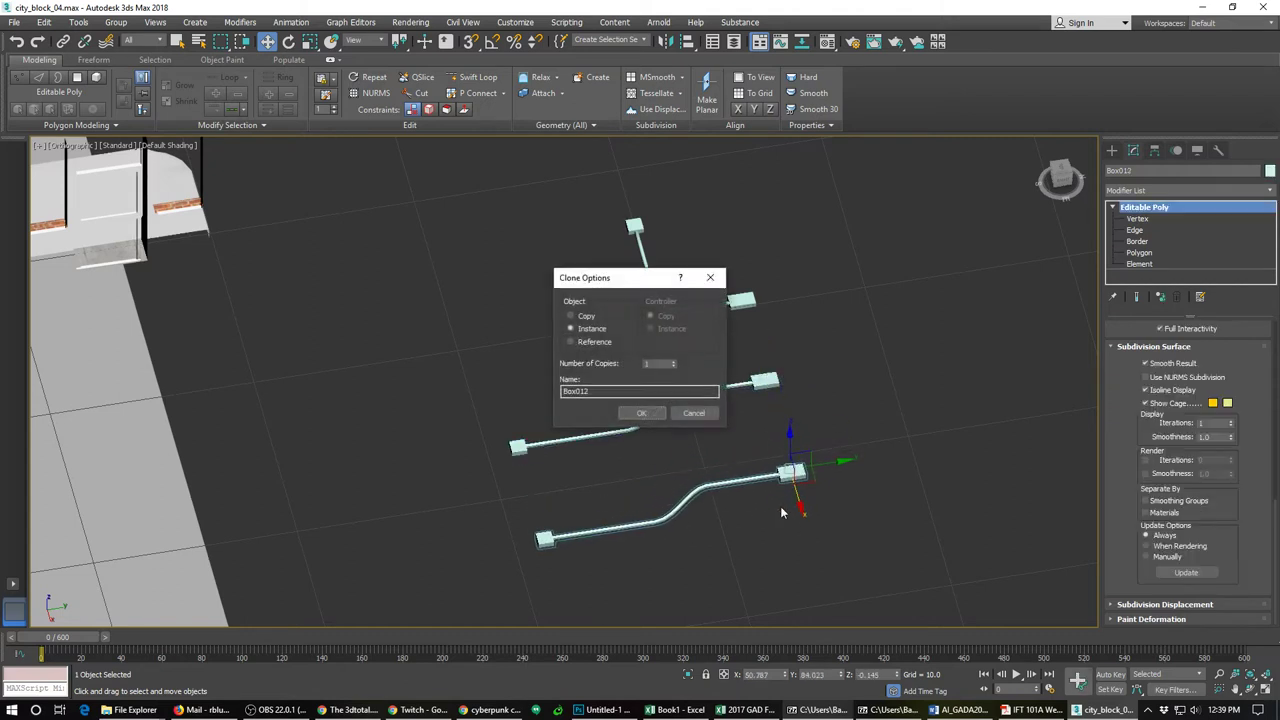
left_click(642, 414)
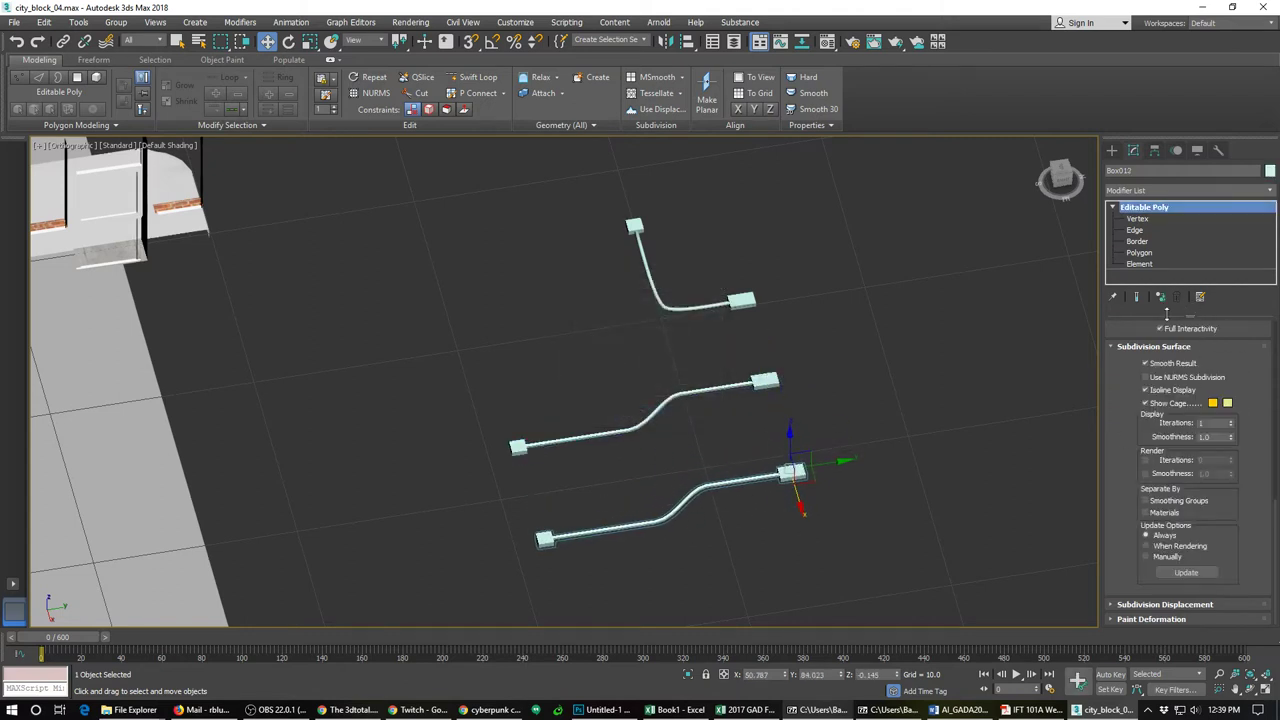
Step: Select the S-bend tube and its far end block as elements in the cloned pipe object
scroll(1132, 400, "up", 5)
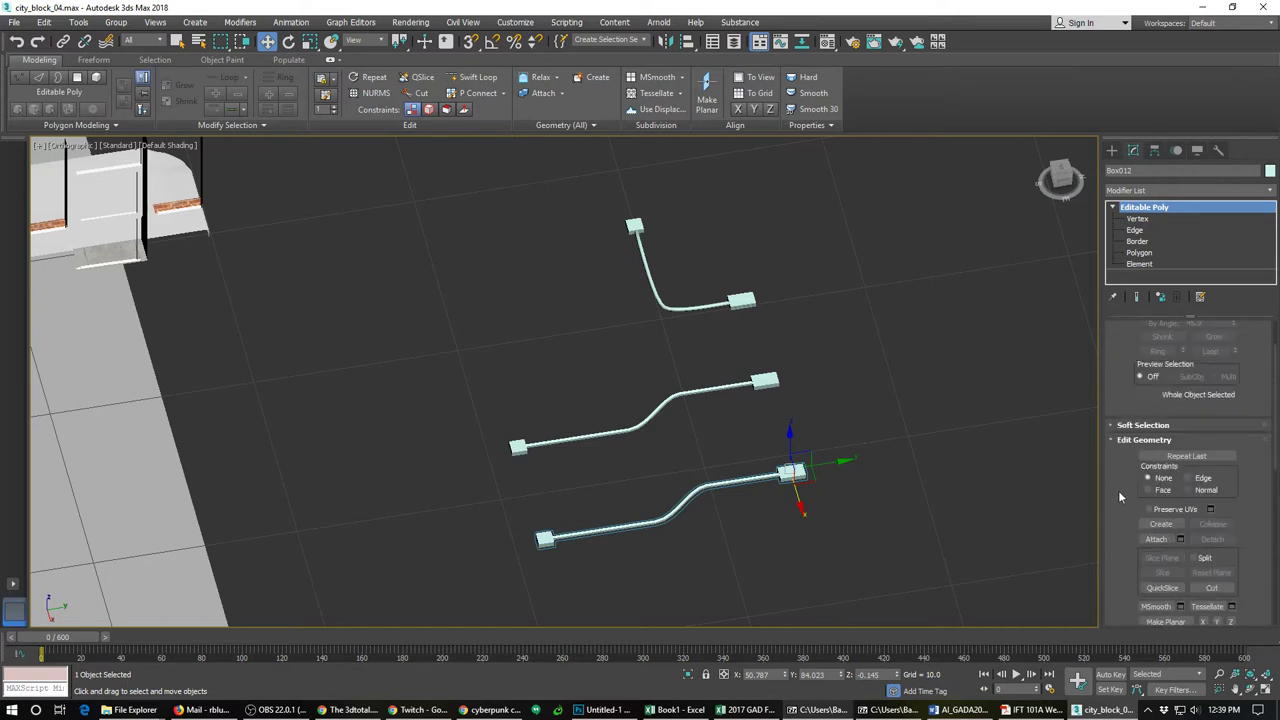
scroll(1120, 497, "up", 2)
left_click(1218, 343)
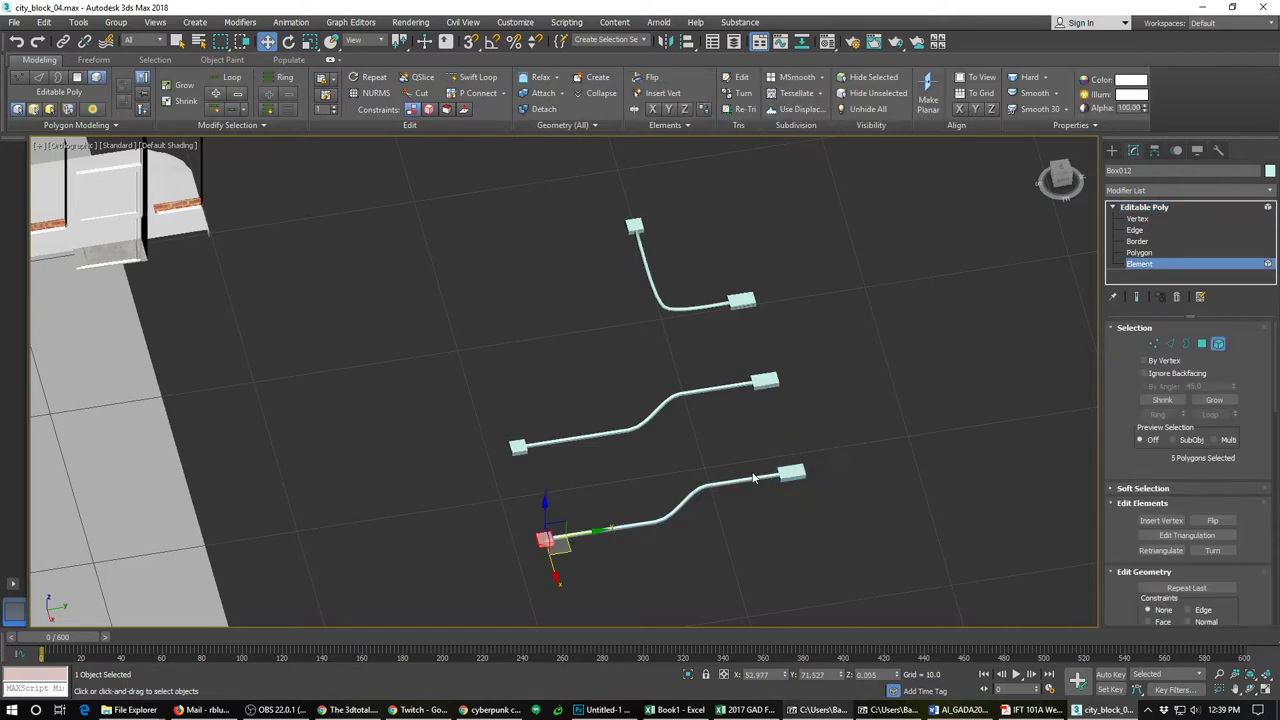
left_click(795, 490)
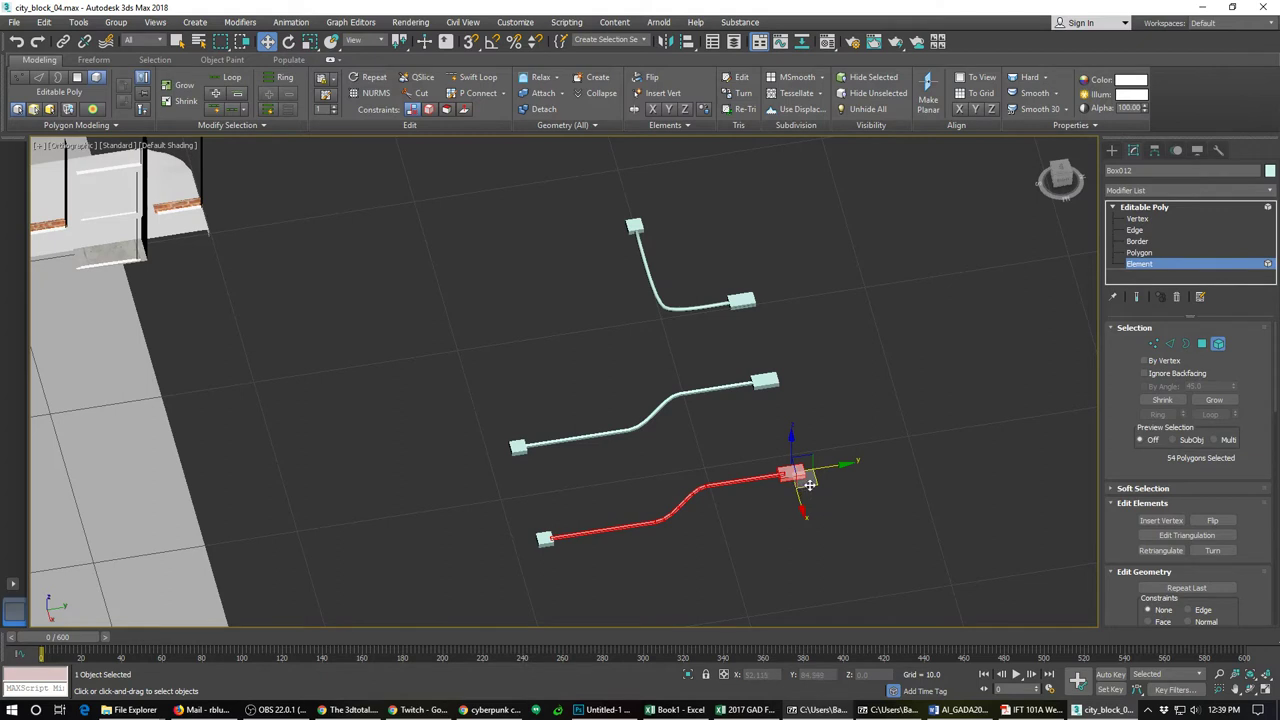
Step: Try to clone the selected tube and end block as an element further along the instanced pipe
left_click_drag(810, 484, 993, 429, "shift")
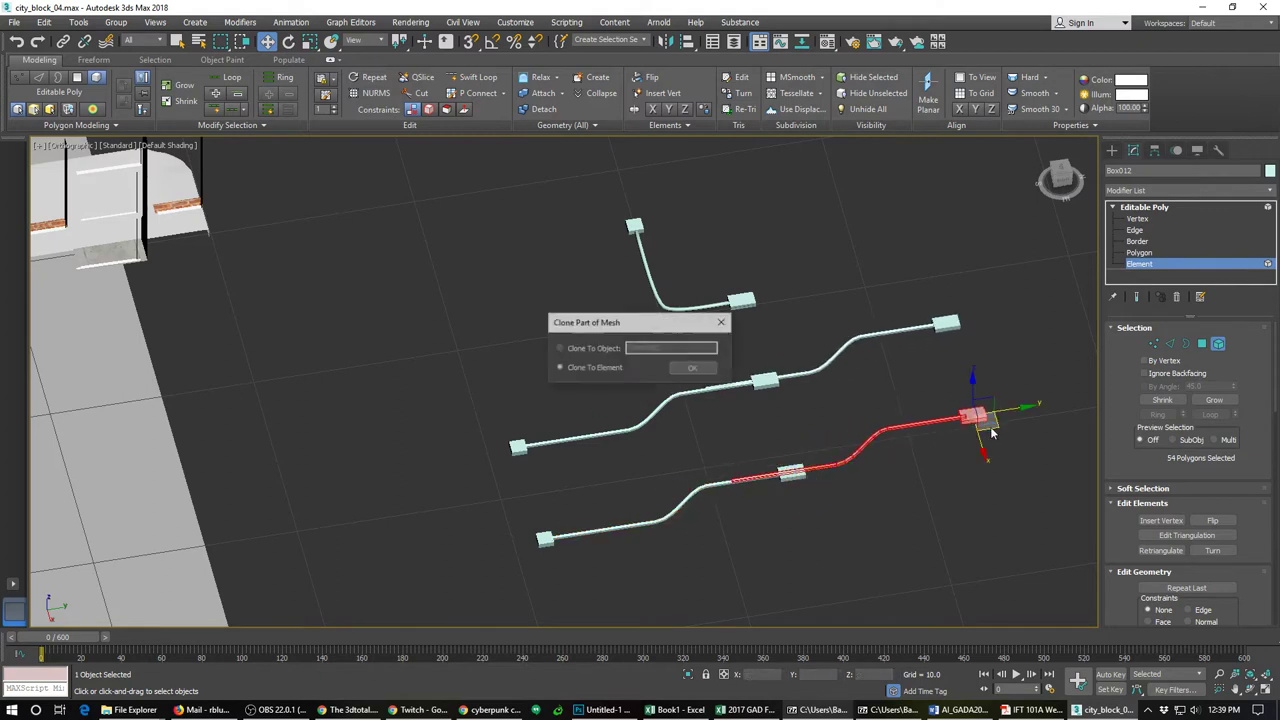
left_click(692, 368)
key("ctrl+z")
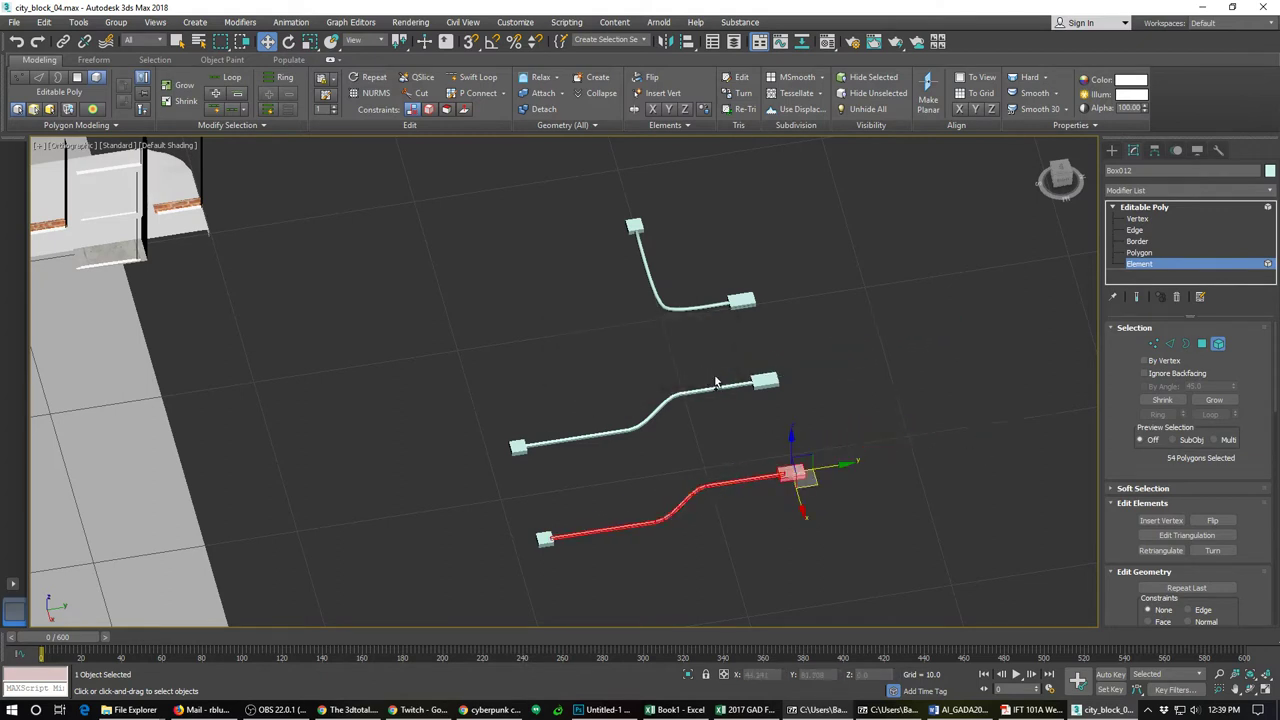
Step: Make the cloned pipe object unique and clone its selected tube and end block to an element continuing from the far block
left_click(1202, 344)
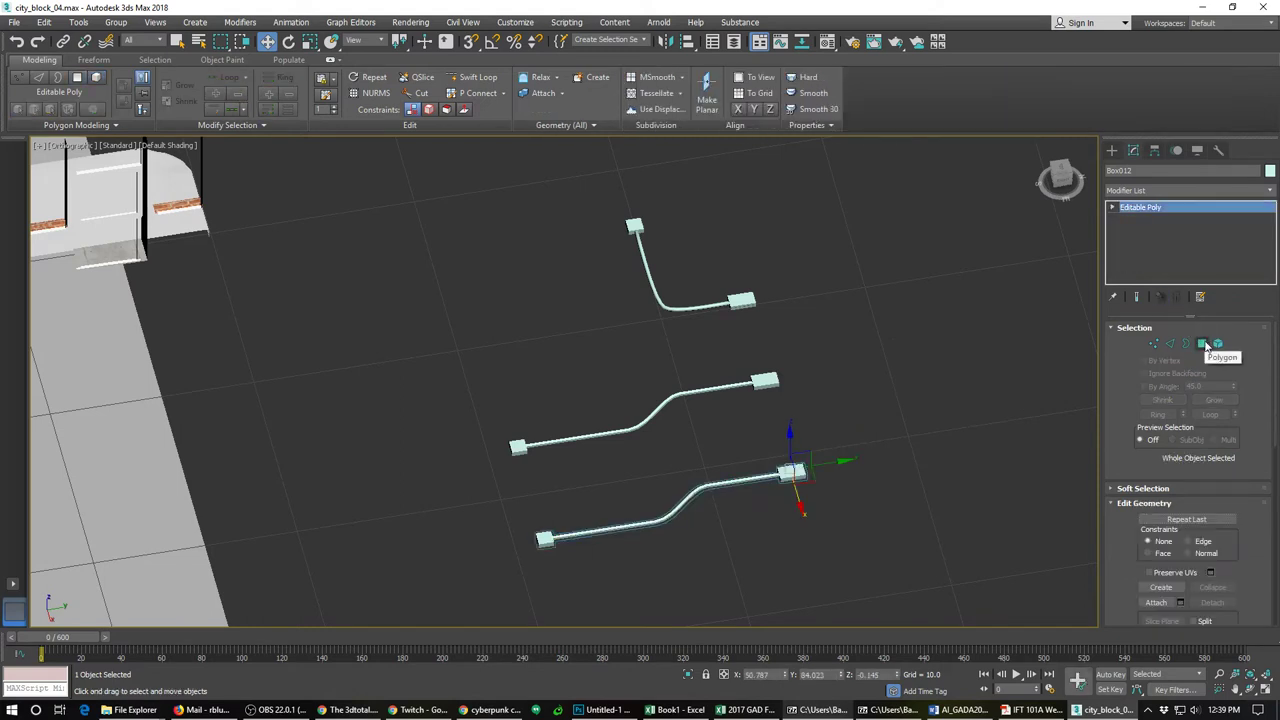
left_click(1204, 344)
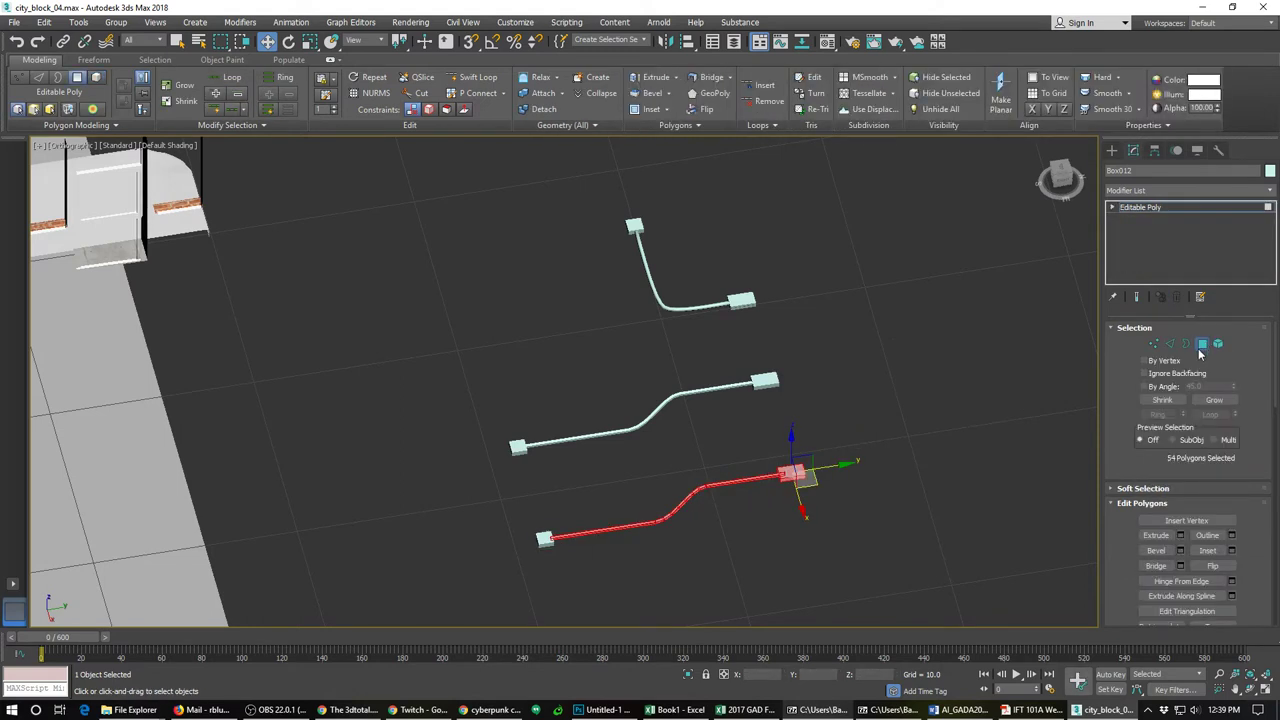
left_click(1217, 344)
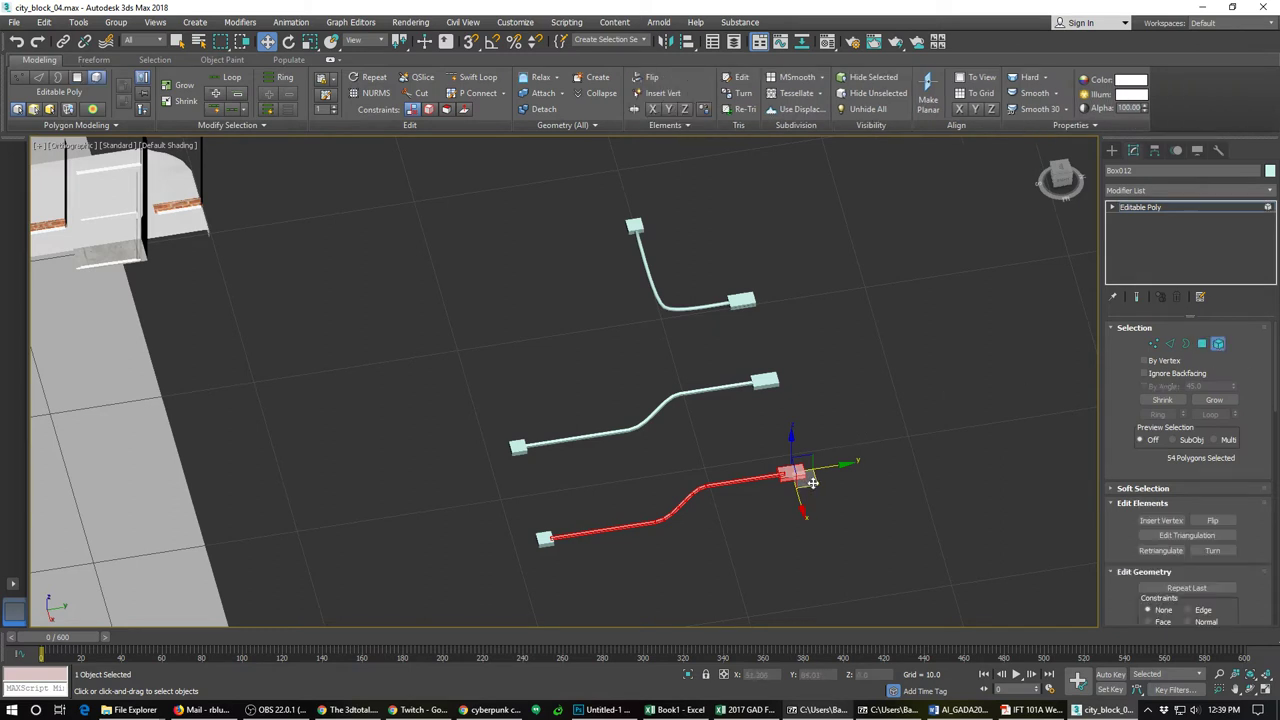
left_click_drag(813, 483, 1065, 414, "shift")
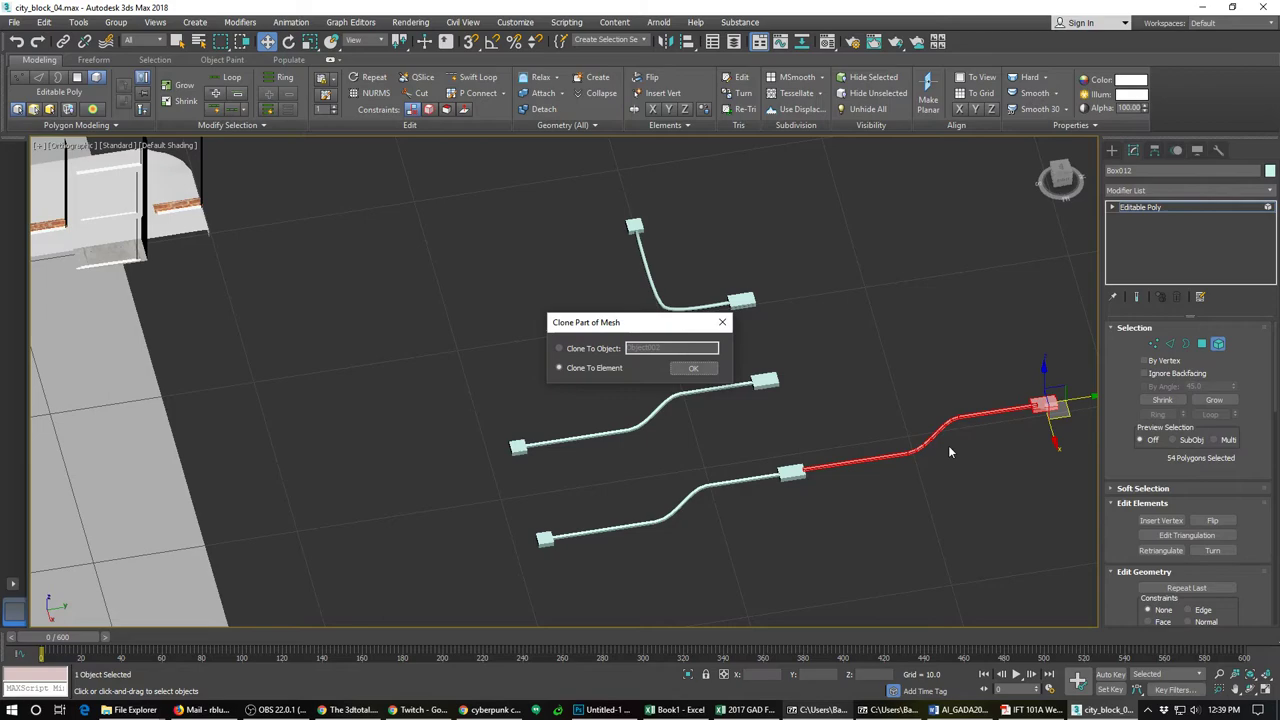
left_click(700, 371)
Step: Try to mirror only the added S-bend tube element along the X axis without cloning
mouse_move(836, 505)
middle_mouse_down("alt")
mouse_move(815, 431)
mouse_move(811, 447)
mouse_move(756, 462)
mouse_move(673, 466)
mouse_move(664, 538)
mouse_move(648, 507)
middle_mouse_up("alt")
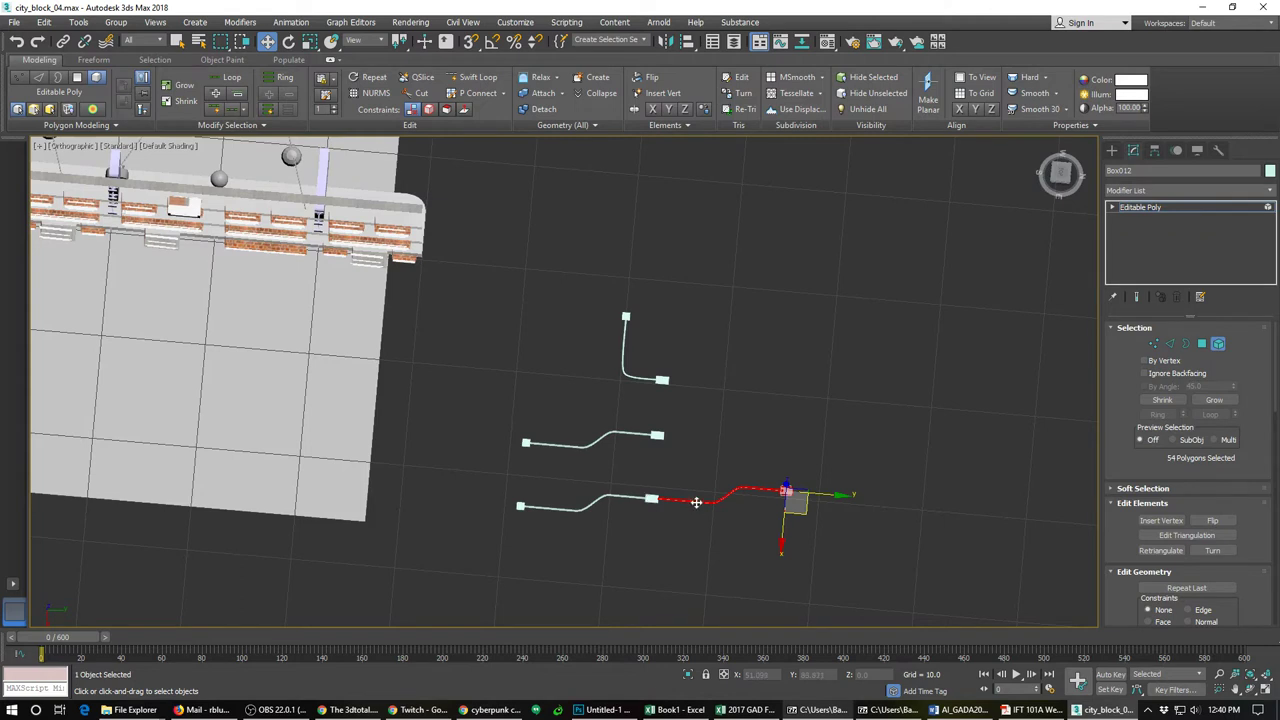
left_click(698, 506)
left_click(700, 503)
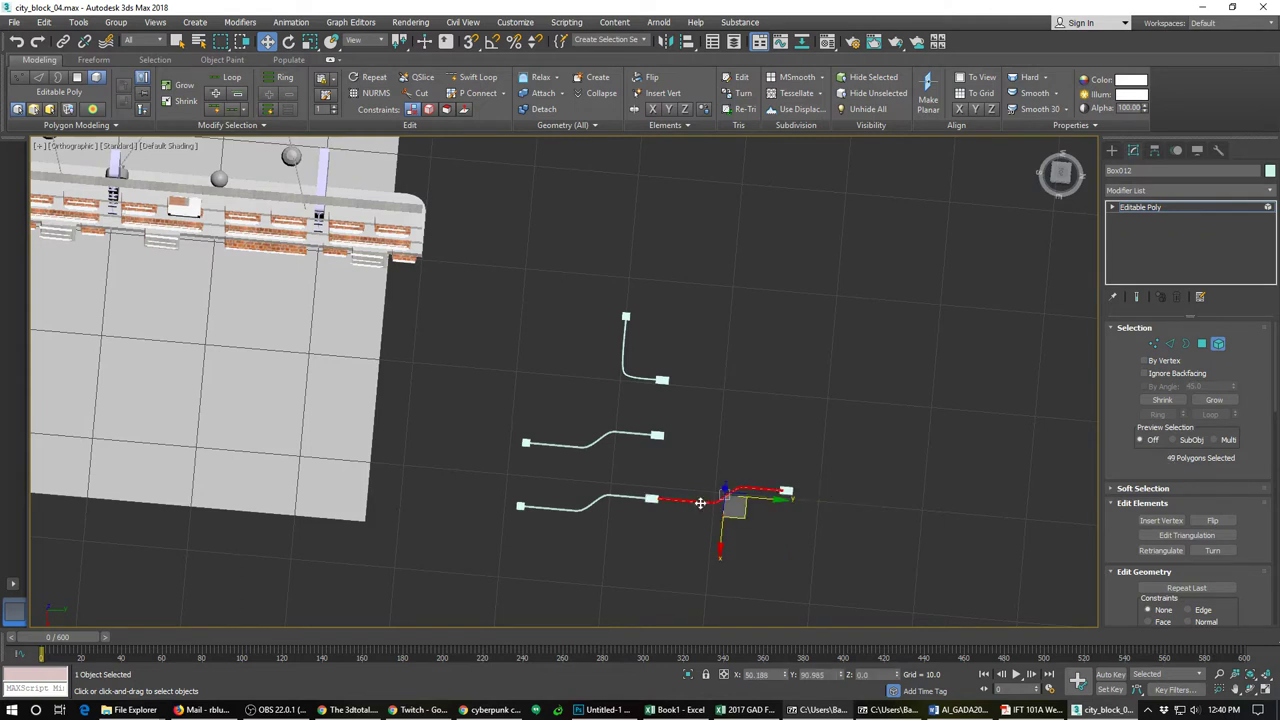
middle_click_drag(701, 493, 701, 460, "alt")
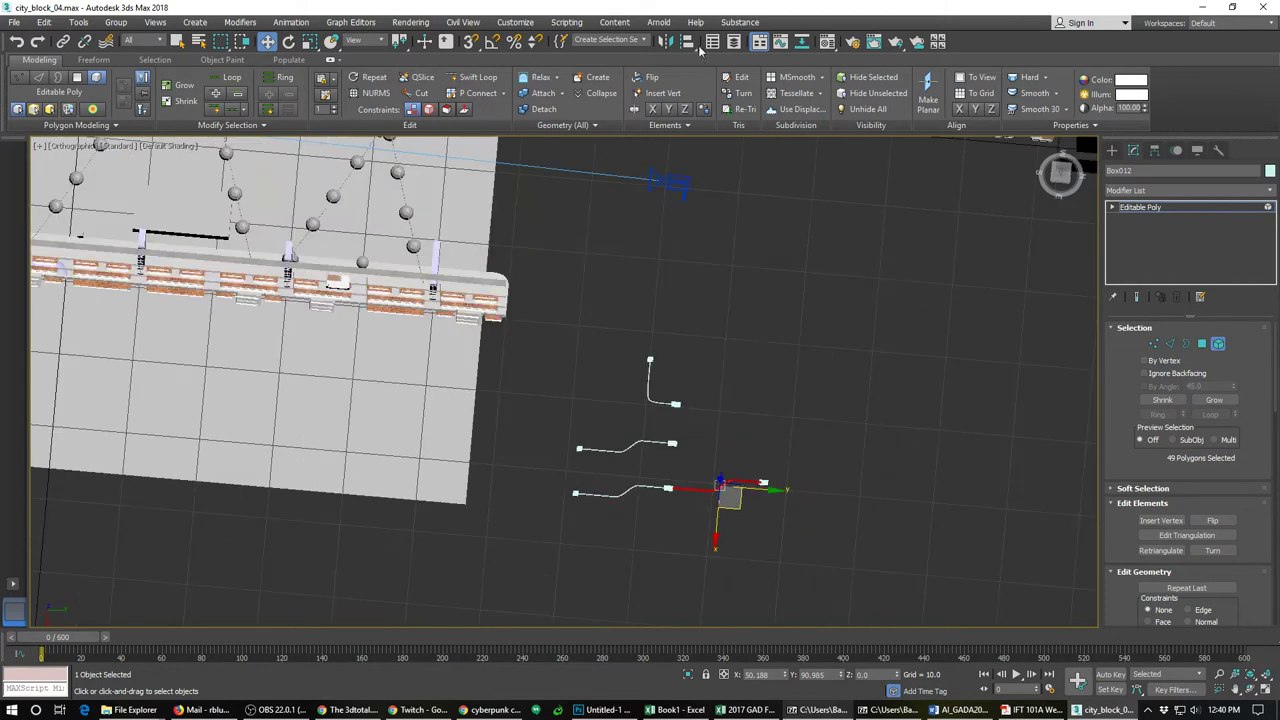
left_click(668, 42)
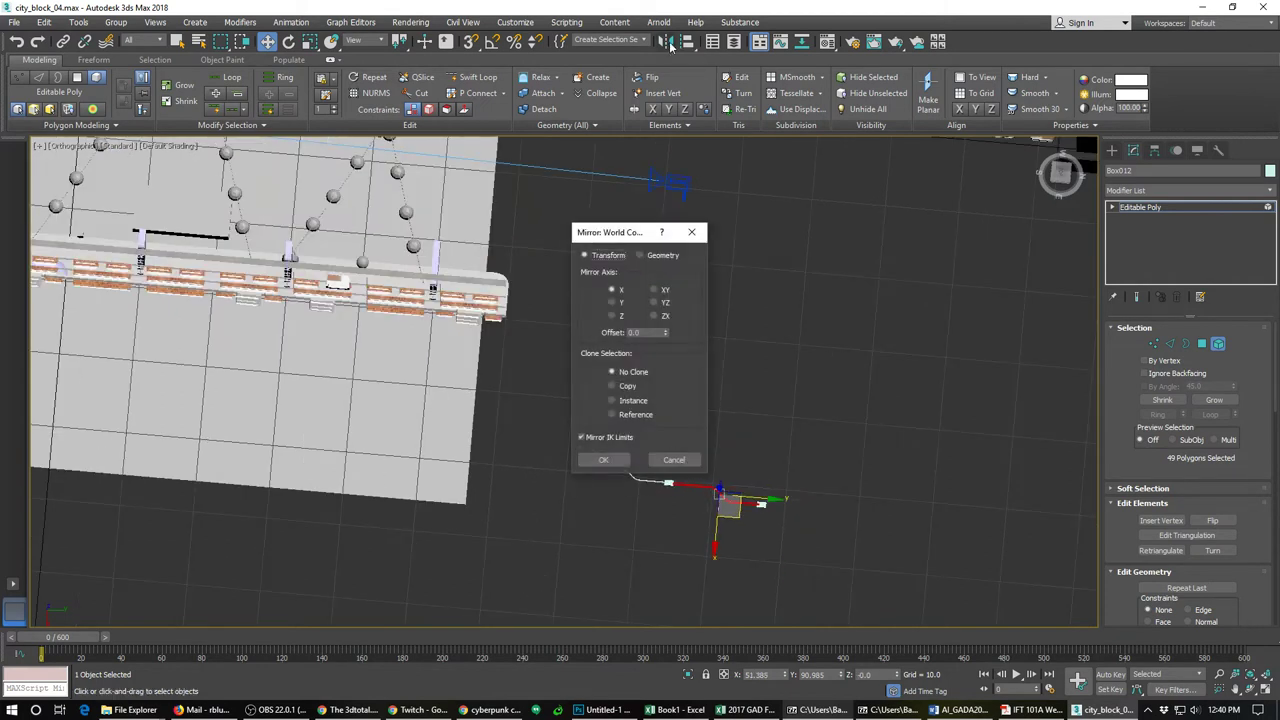
left_click(664, 458)
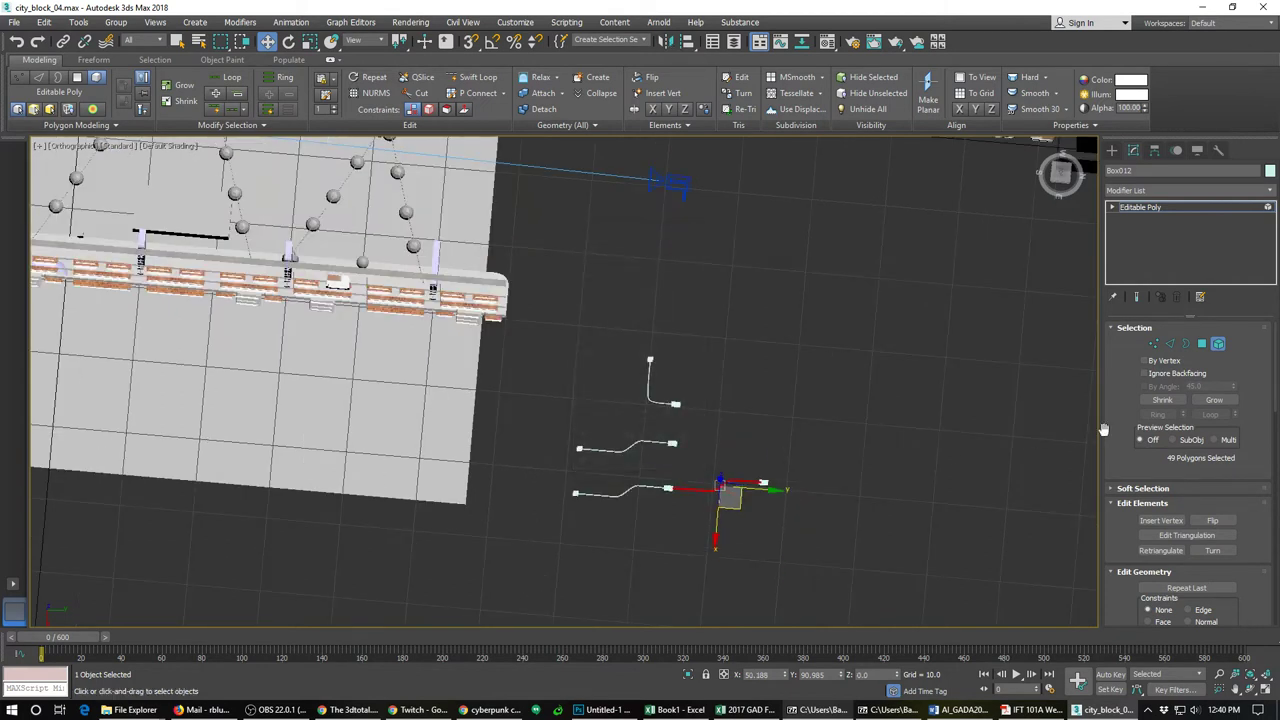
Step: Leave element editing on the extended double S-bend pipe
scroll(1121, 387, "down", 2)
left_click_drag(1121, 387, 1121, 375)
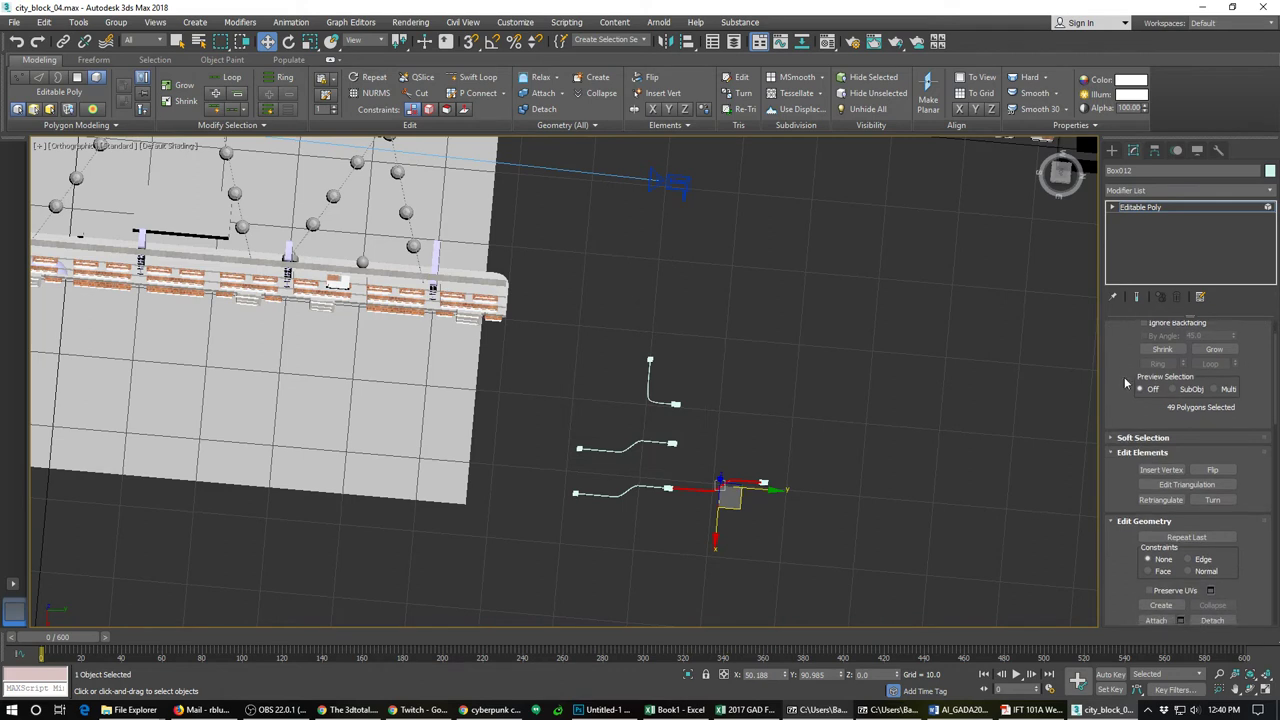
scroll(1130, 473, "down", 8)
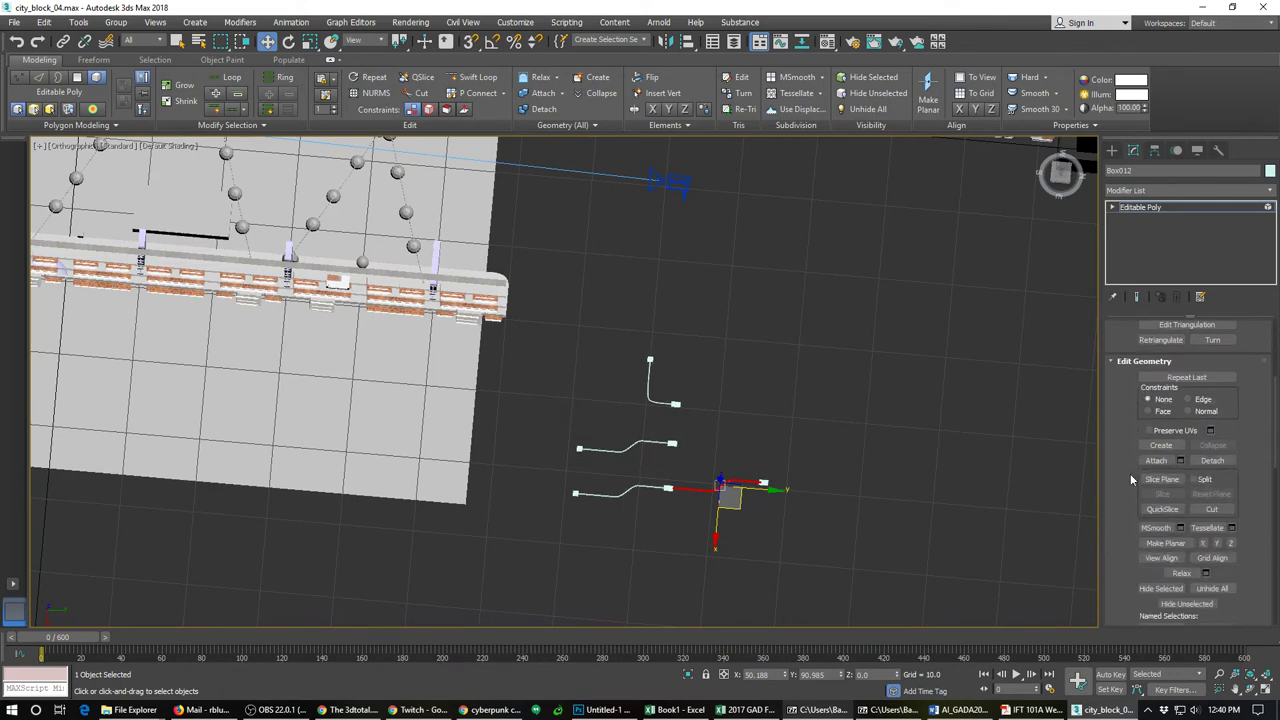
scroll(1130, 473, "down", 2)
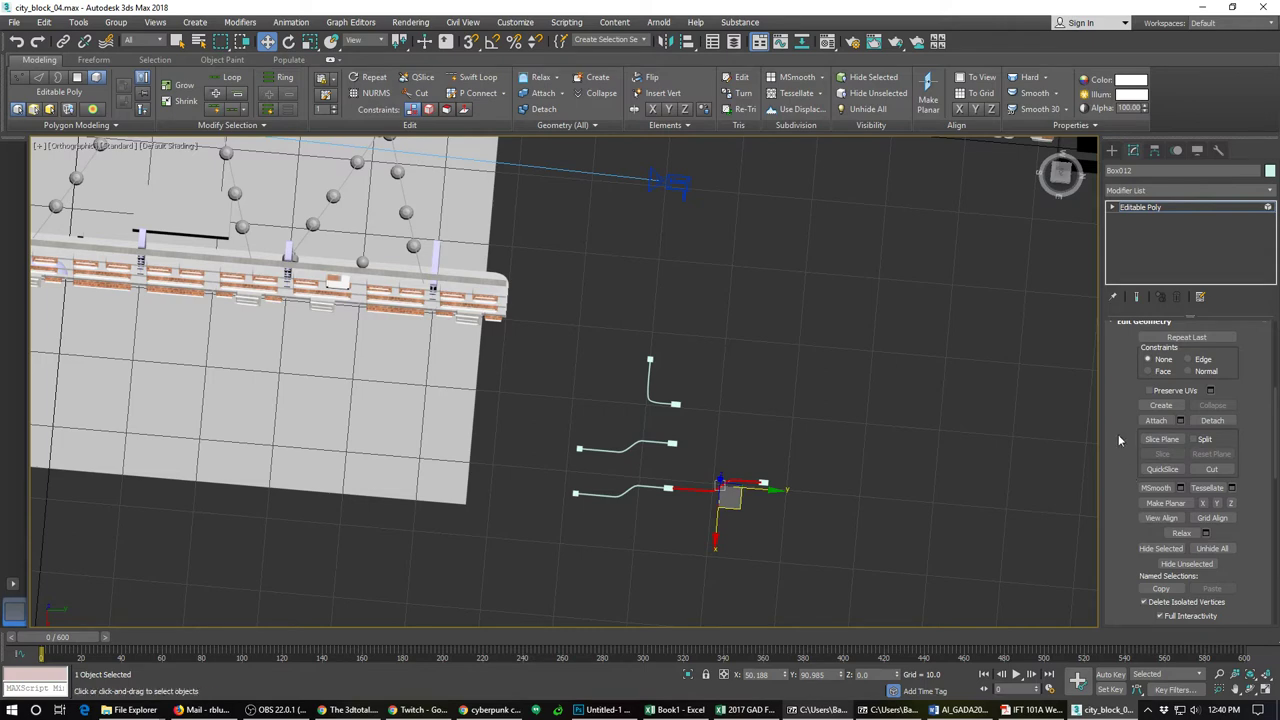
left_click_drag(1117, 436, 1114, 472)
scroll(790, 486, "up", 3)
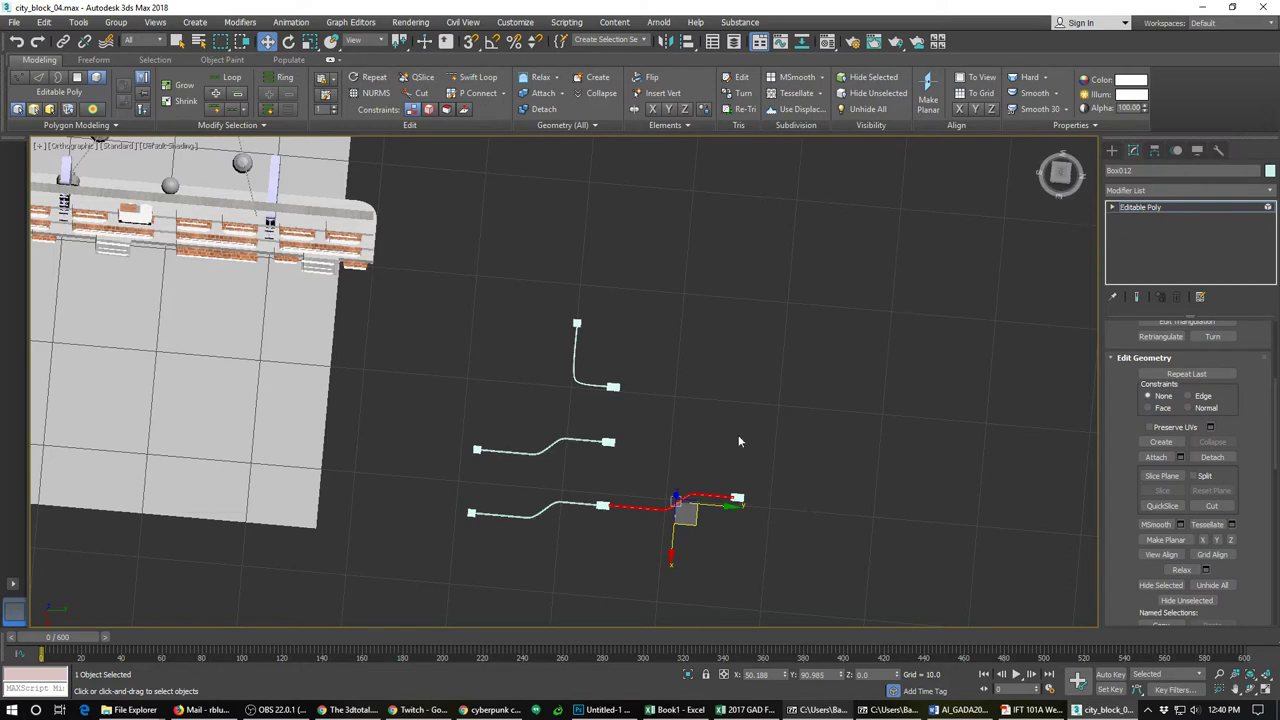
left_click(1113, 207)
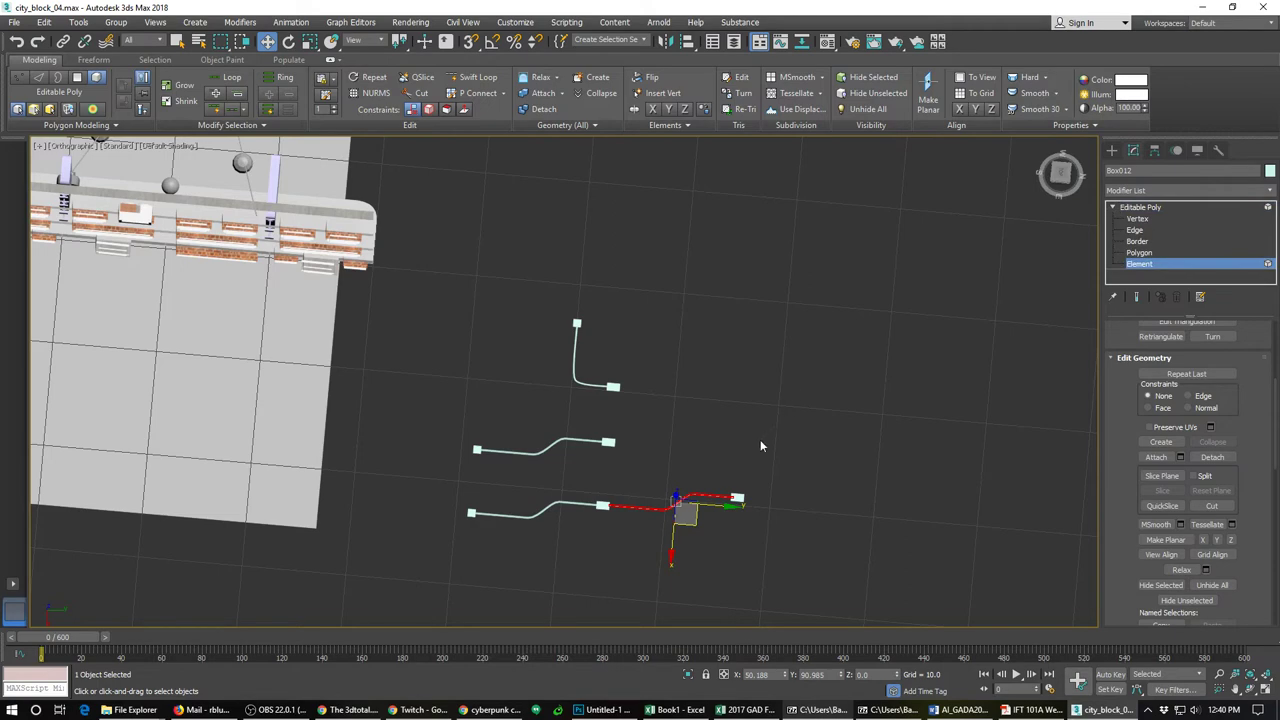
left_click(1147, 267)
scroll(716, 405, "down", 3)
middle_click_drag(708, 416, 685, 304, "alt")
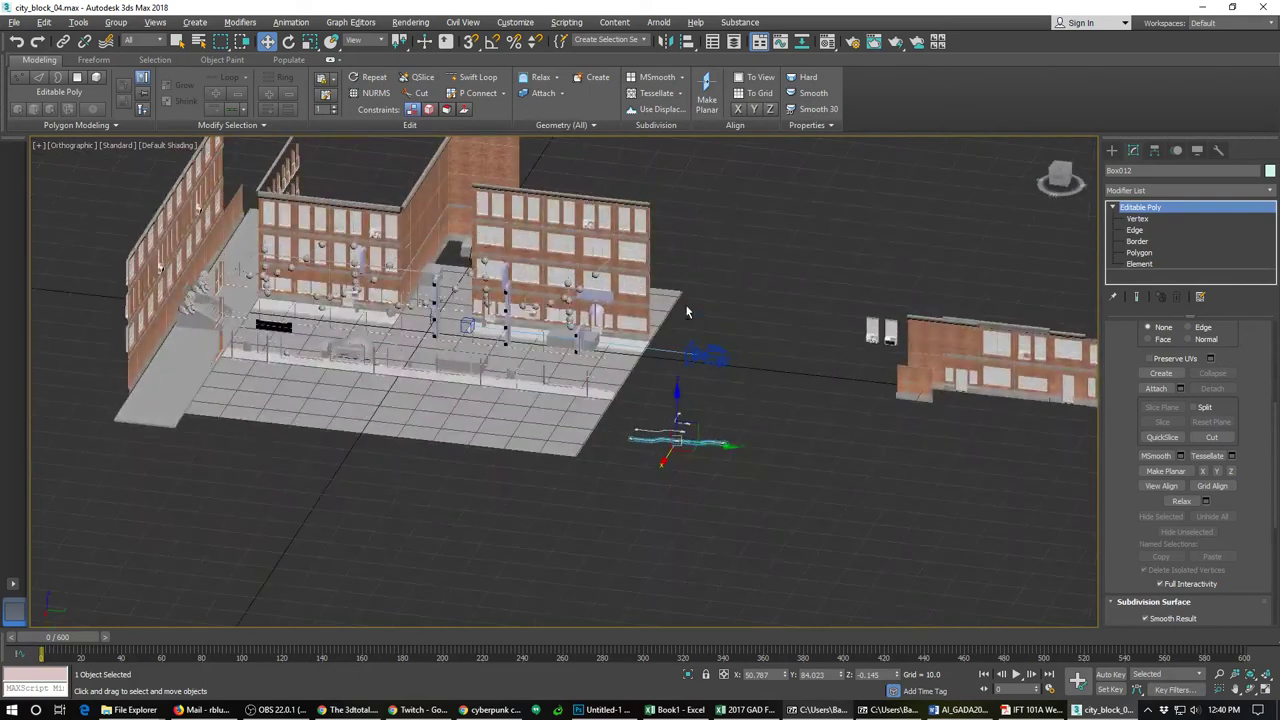
Step: Rotate the right-angled bent pipe object upright by setting its Y rotation to 0
left_click(693, 416)
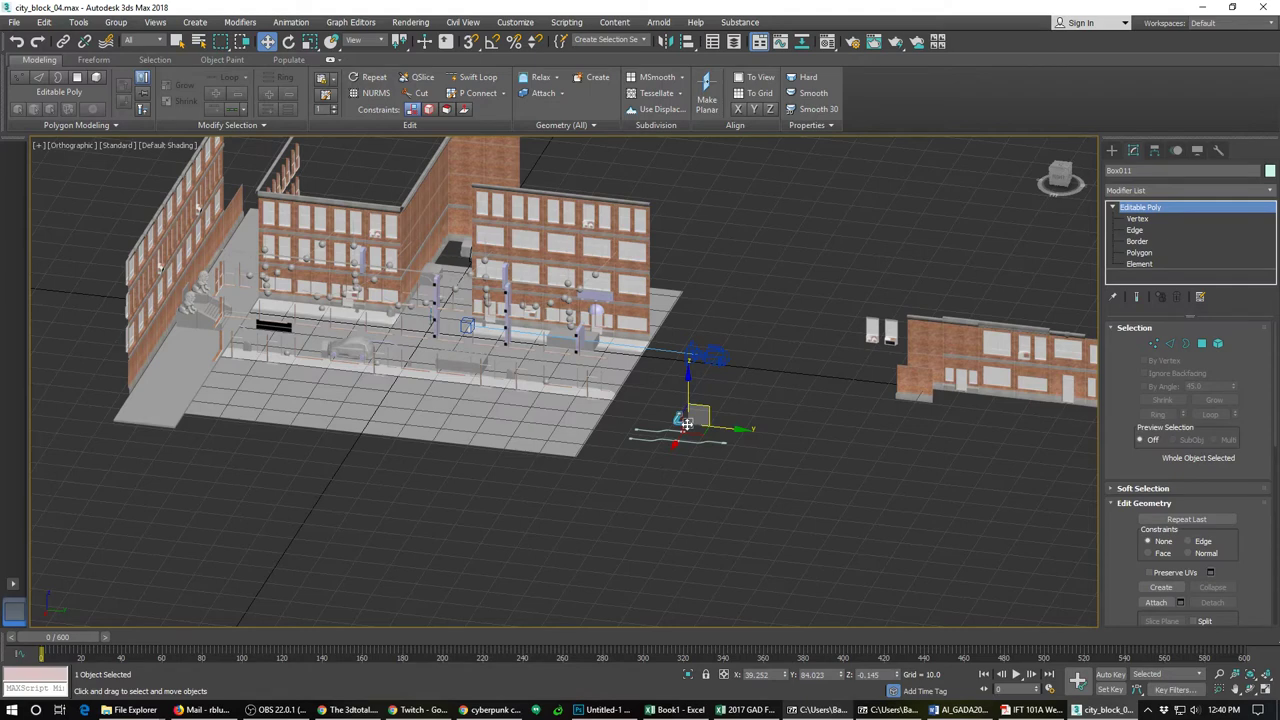
scroll(687, 423, "up", 4)
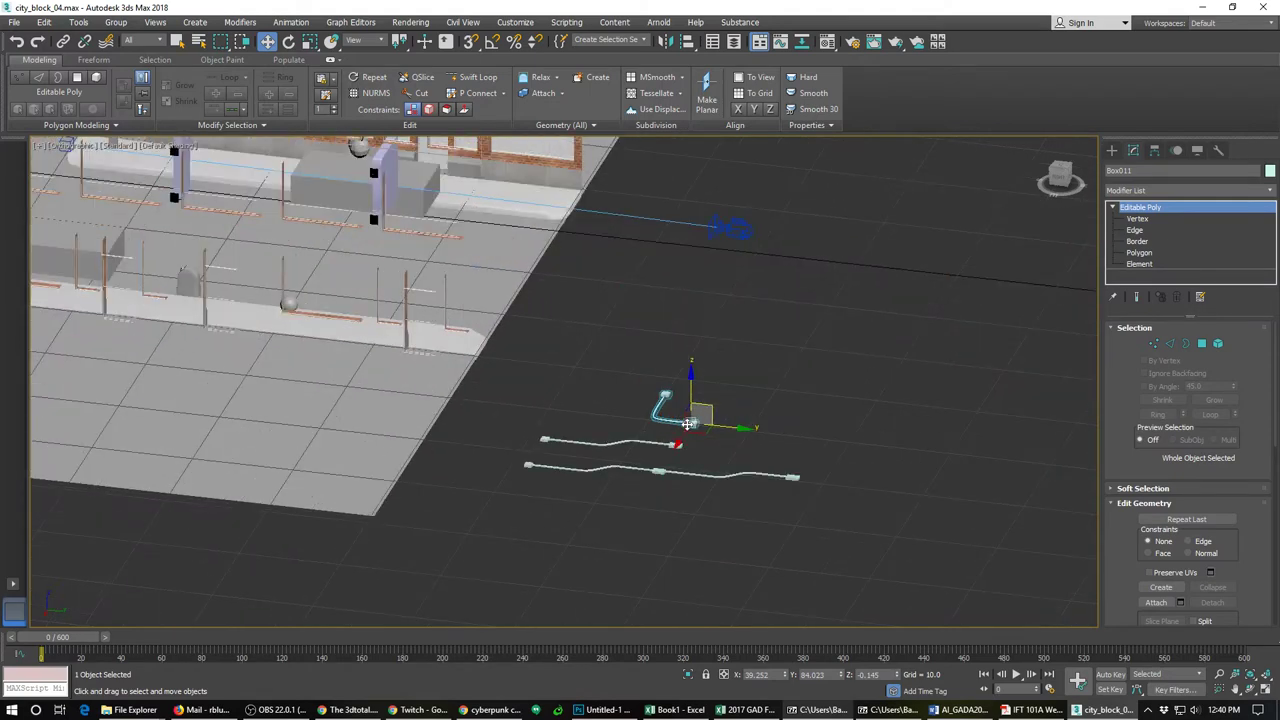
key("e")
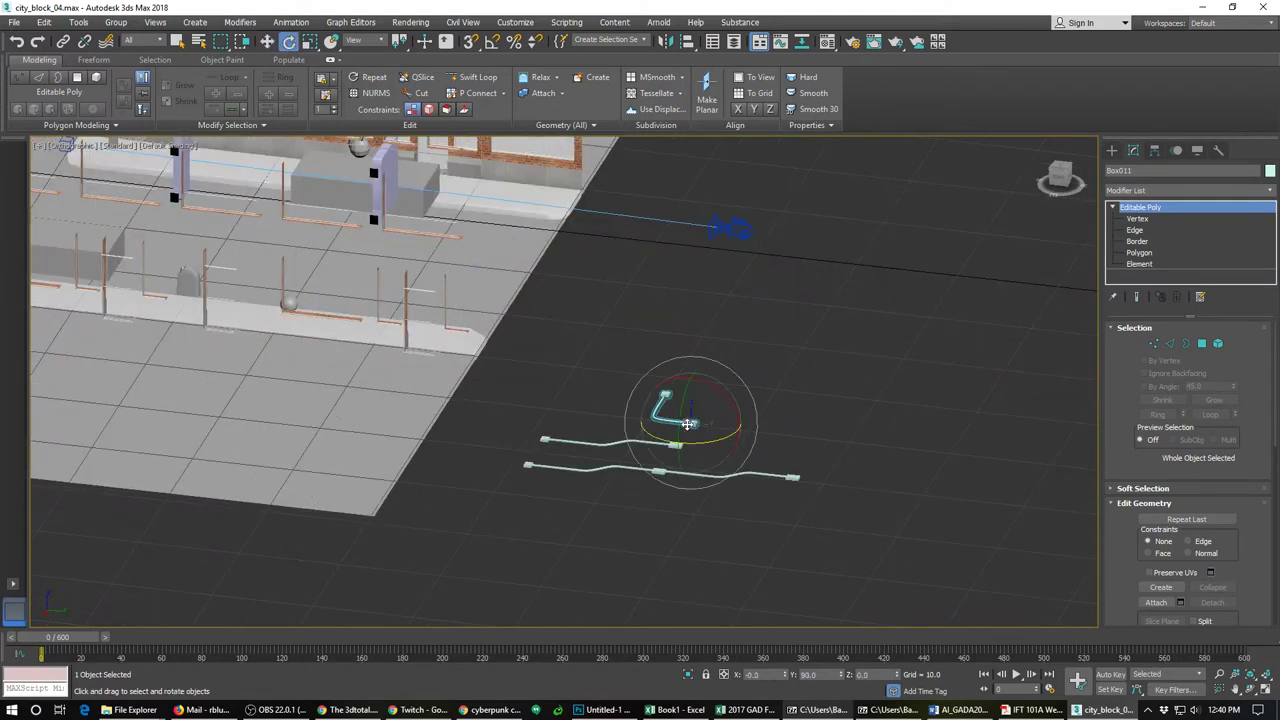
left_click(877, 673)
left_click(820, 676)
type("0")
key("Return")
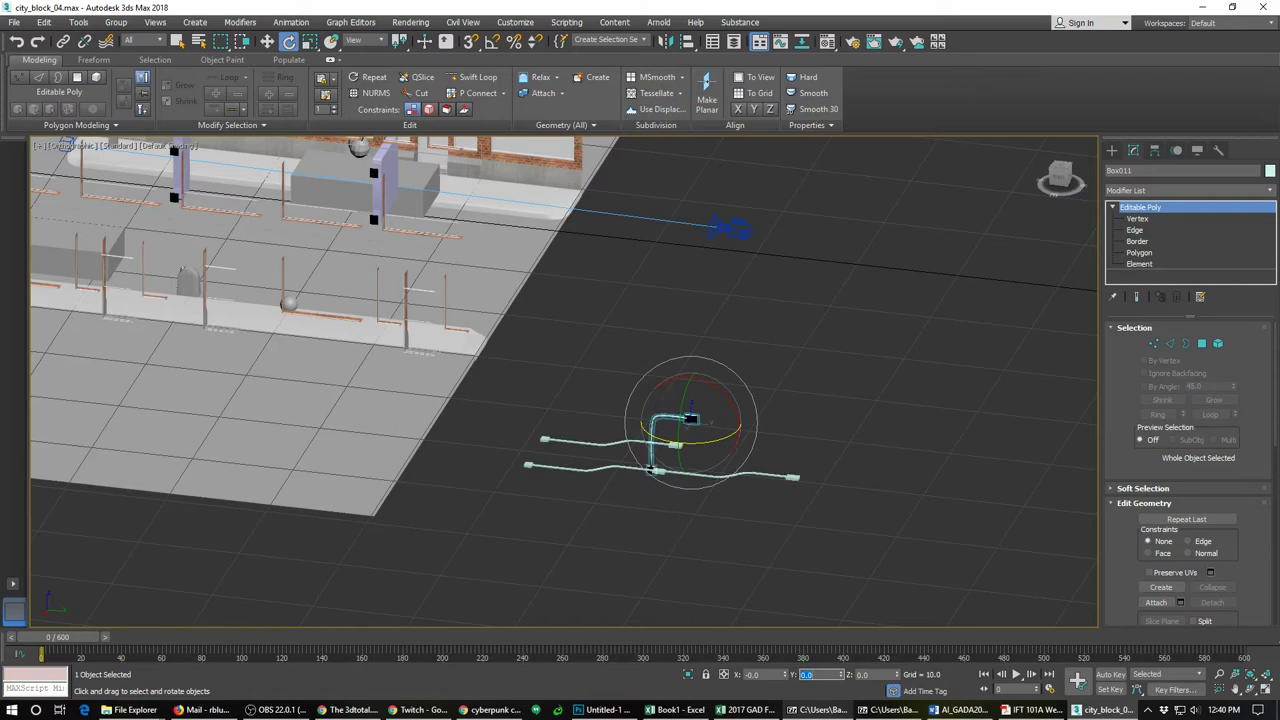
middle_click_drag(785, 537, 566, 449, "alt")
scroll(566, 449, "down", 2)
middle_click_drag(795, 428, 580, 526)
scroll(568, 532, "up", 2)
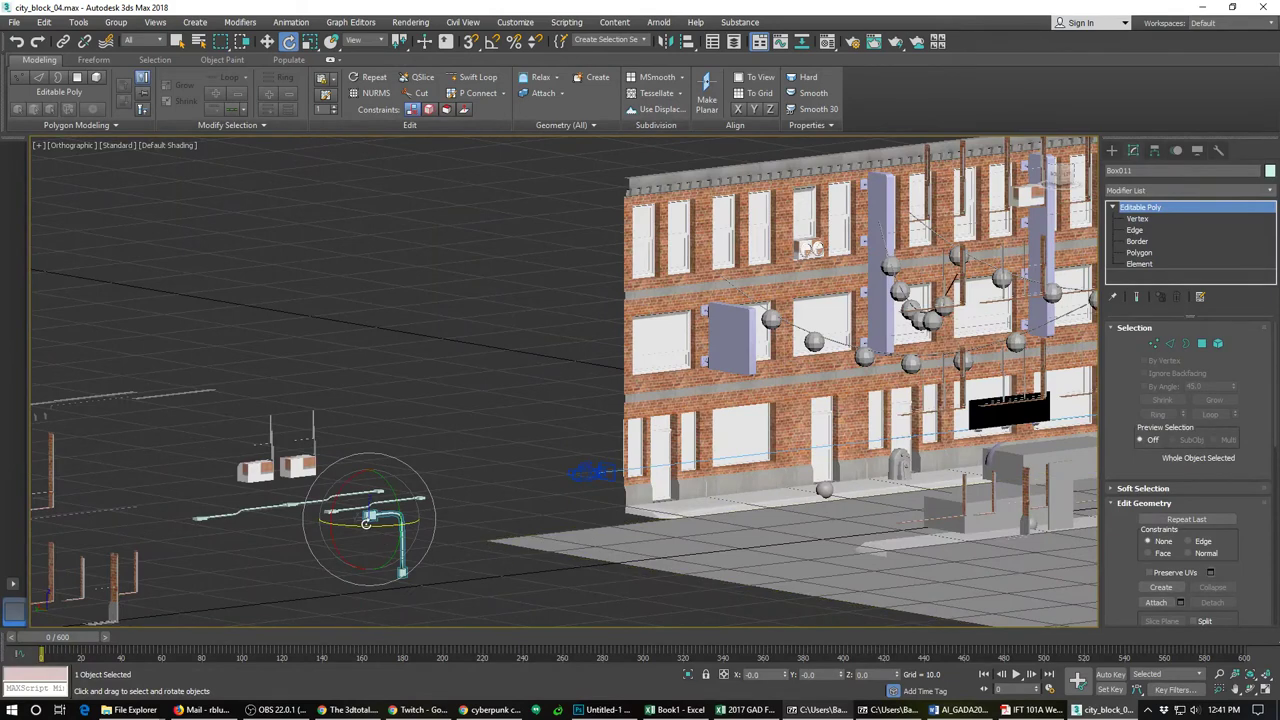
Step: Move the upright right-angled pipe from beside the block onto the brick facade near the square sign, using vertex snapping
key("w")
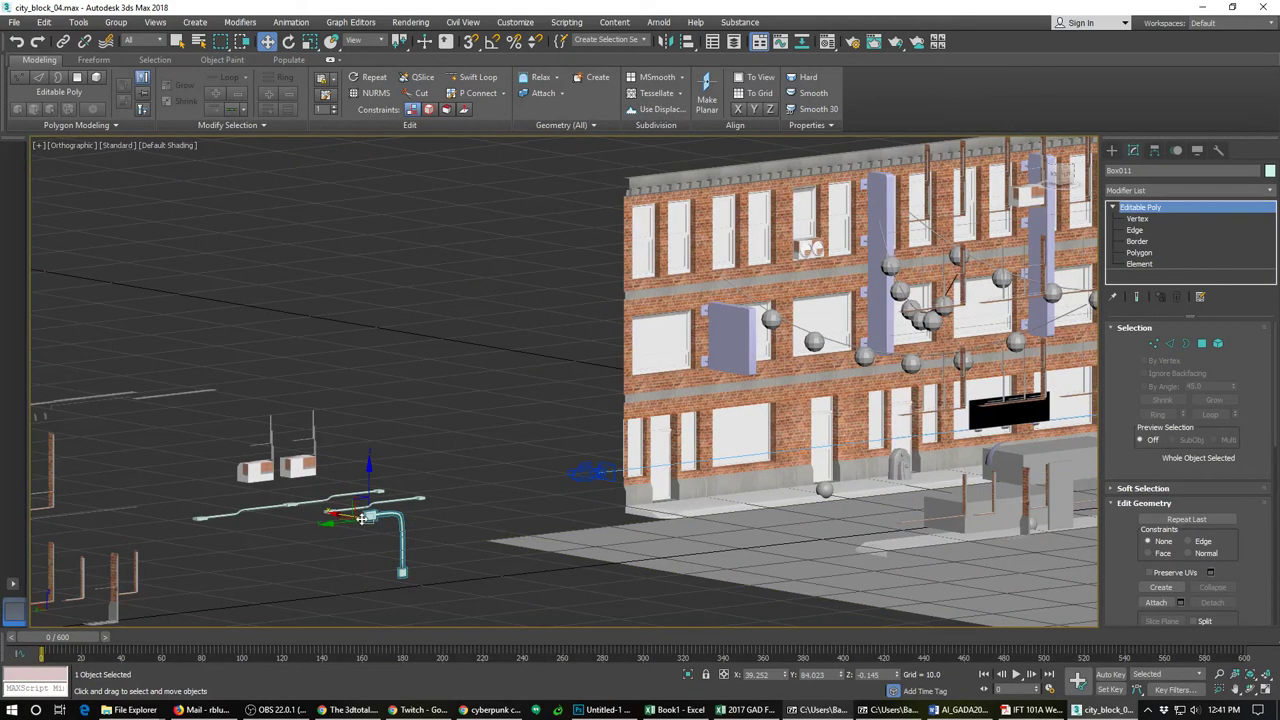
key("s")
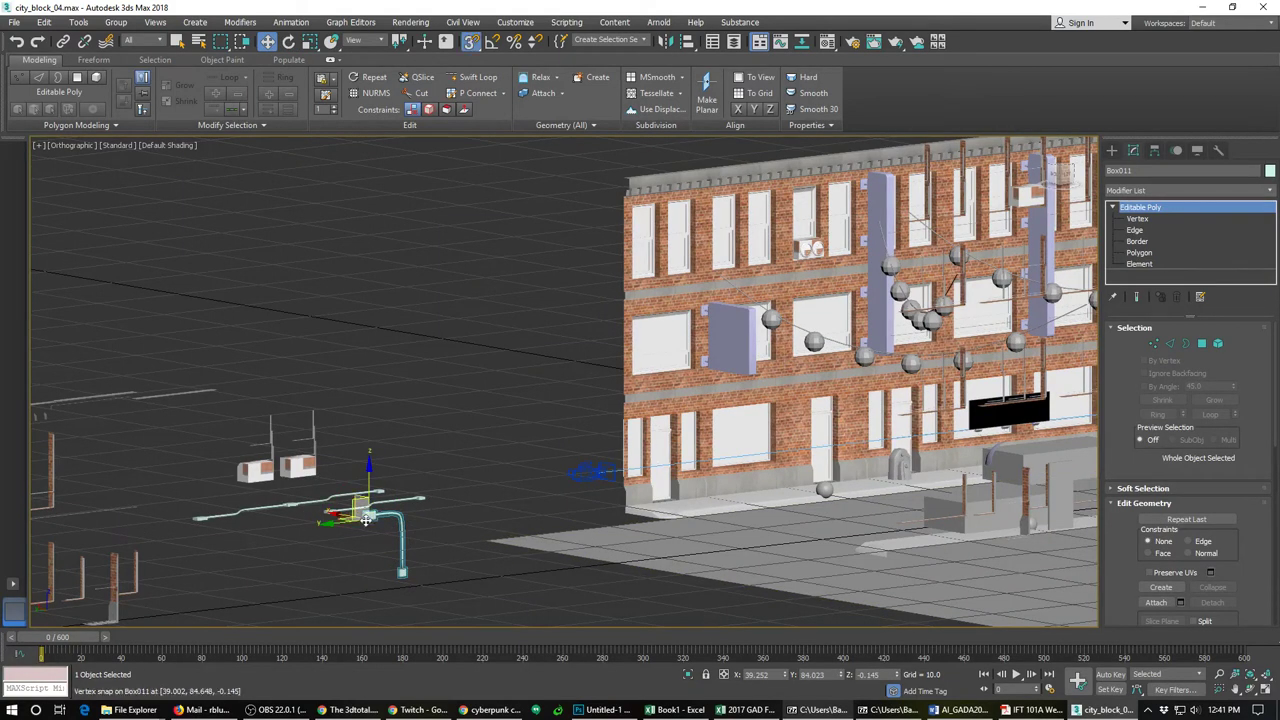
left_click_drag(368, 517, 756, 302)
scroll(763, 316, "up", 5)
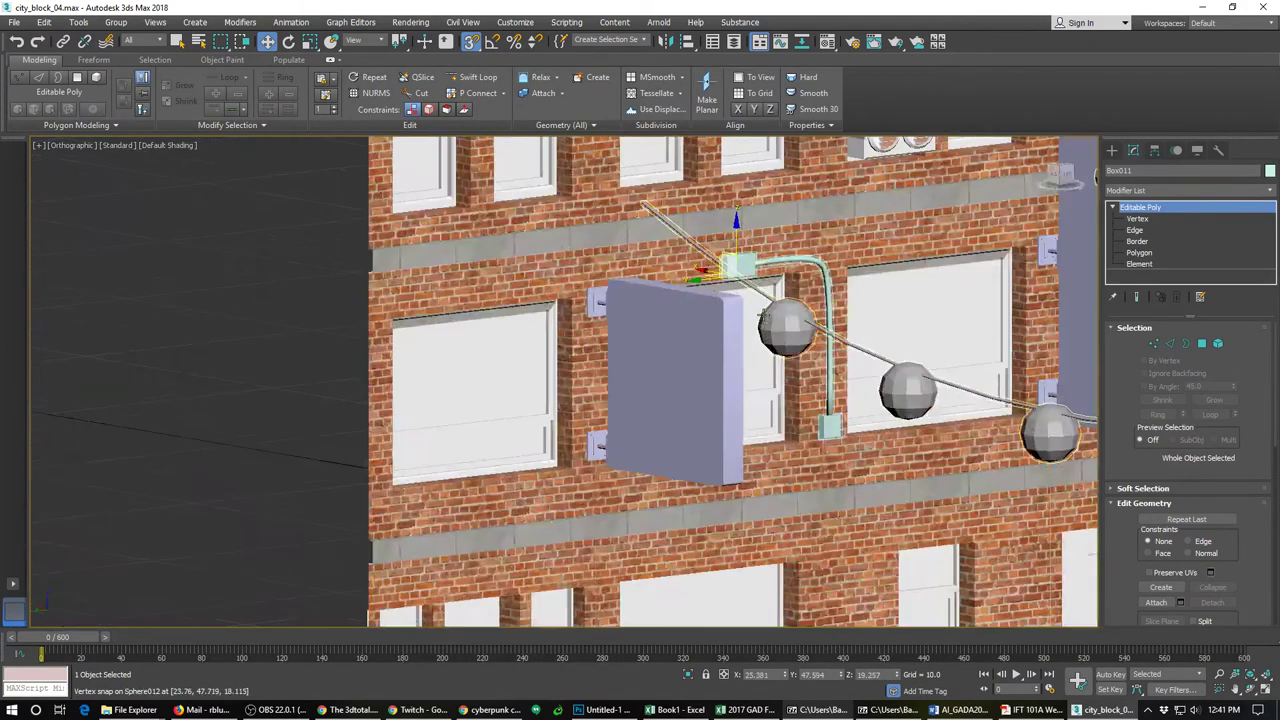
middle_click_drag(763, 308, 842, 464, "alt")
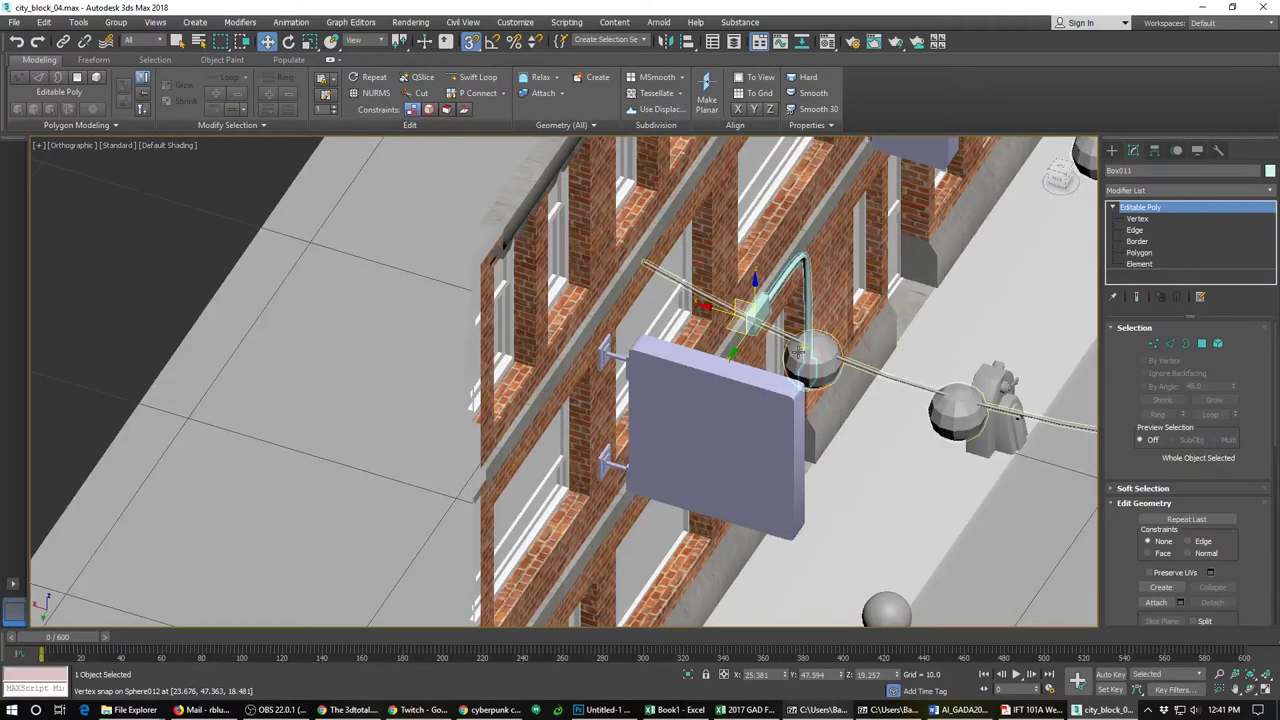
middle_click_drag(796, 363, 756, 509)
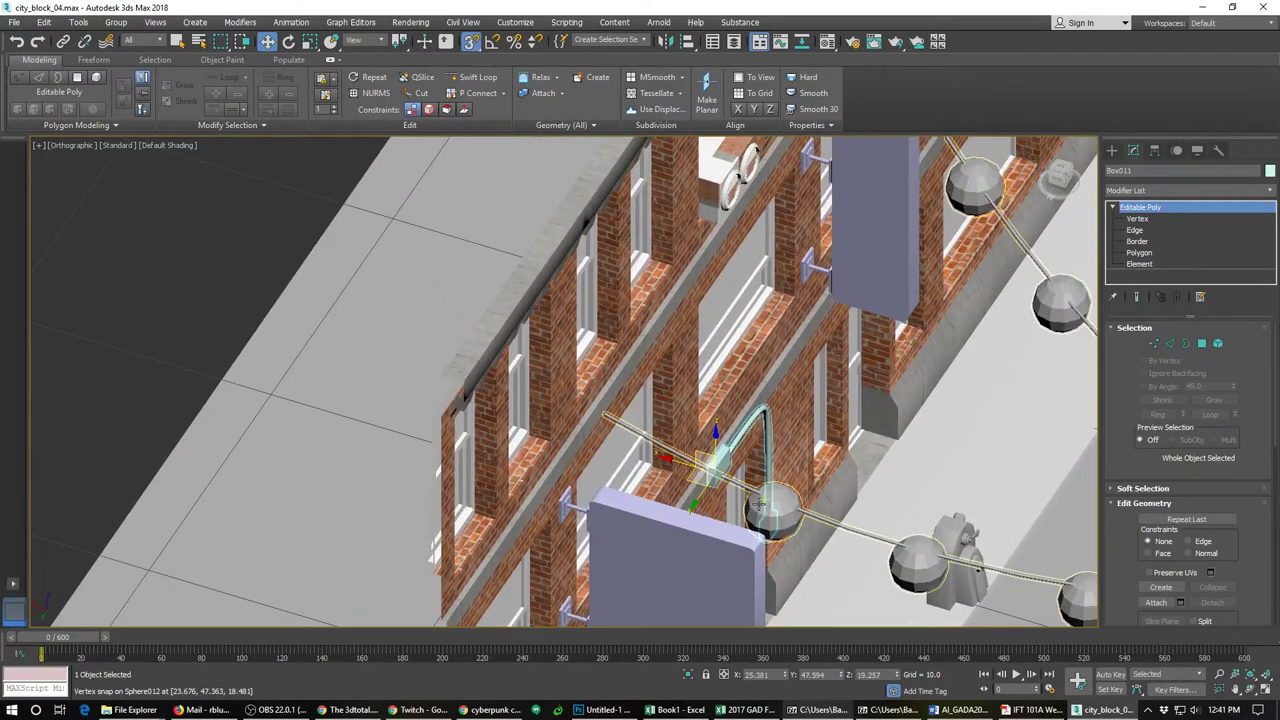
Step: Turn snapping off and set the bent pipe against the wall under the middle ledge, with its downpipe between two middle-floor windows
left_click(471, 44)
key("shift+z")
key("shift+y")
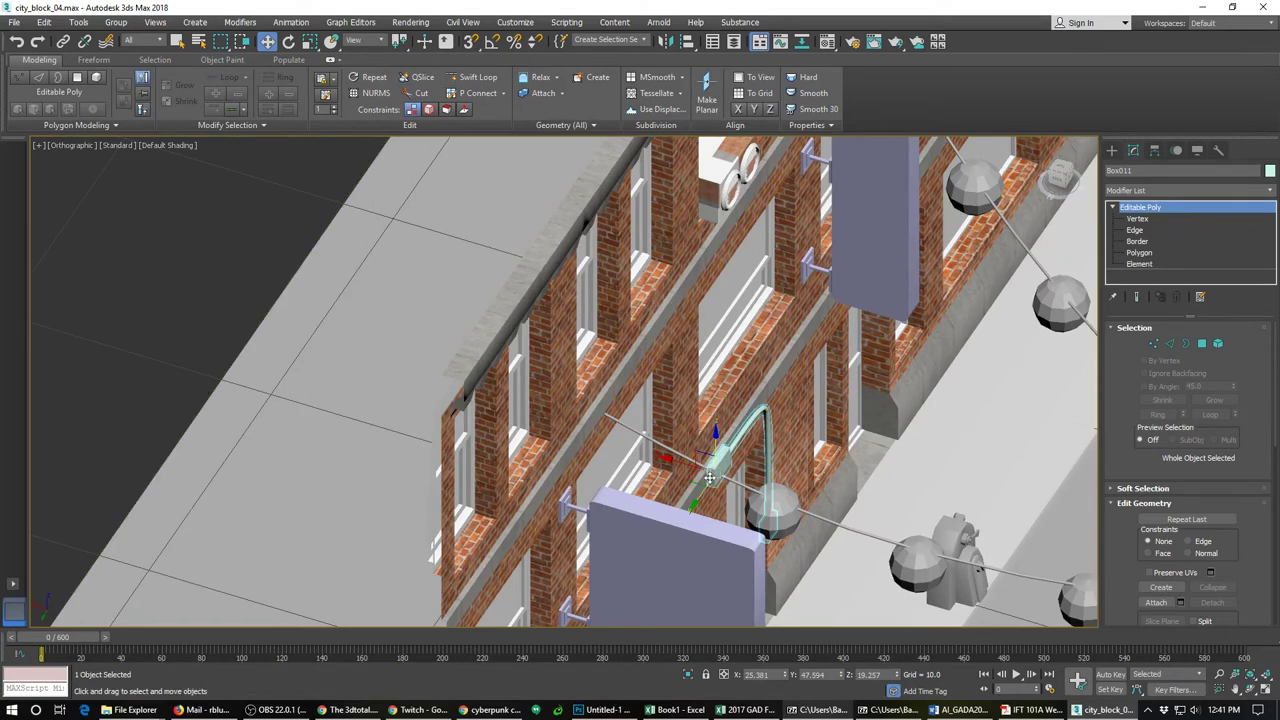
left_click_drag(697, 468, 568, 423)
middle_click_drag(660, 470, 568, 445, "alt")
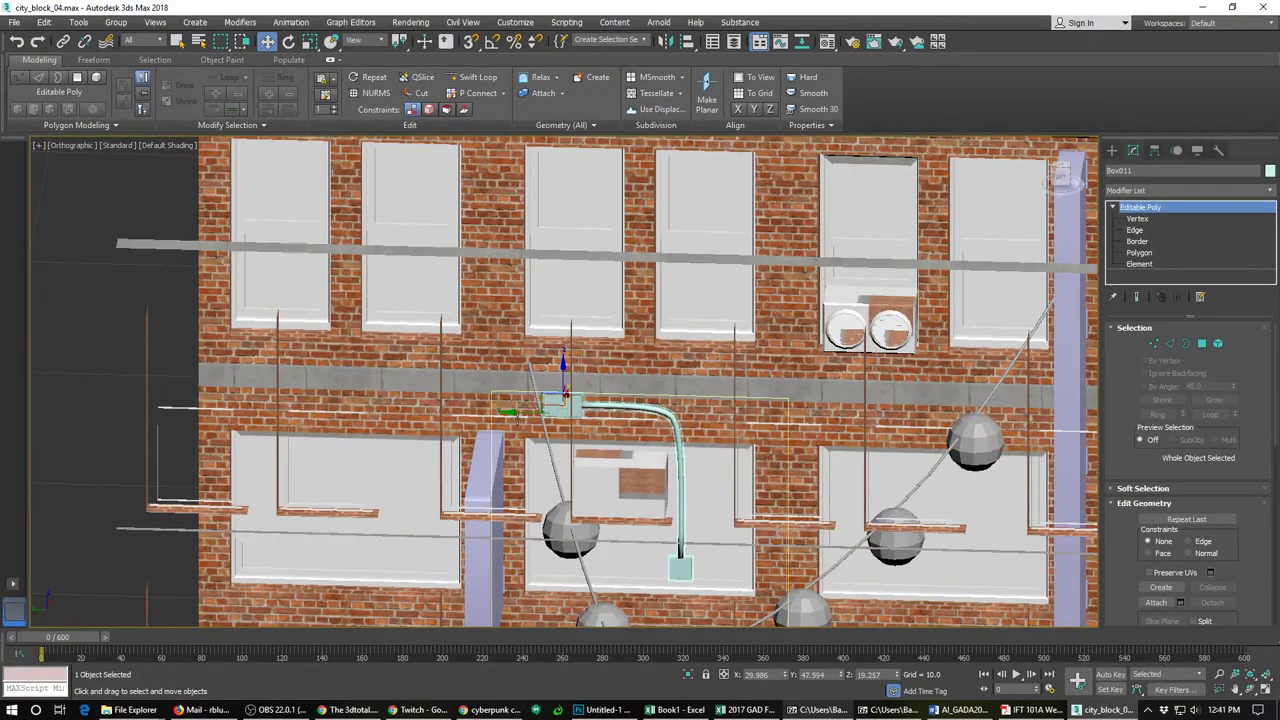
left_click_drag(615, 429, 627, 431)
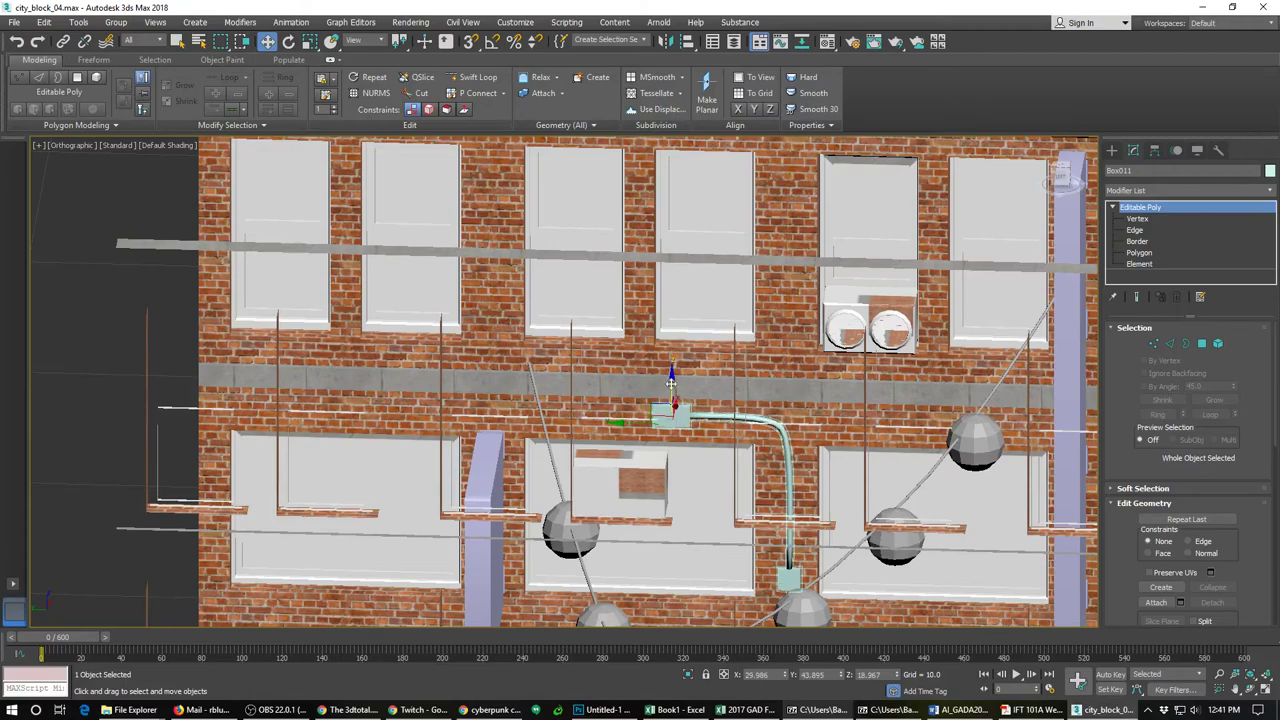
Step: Clone the bent pipe as one instance along the middle floor, placing it by the second tall vertical sign
middle_click_drag(627, 431, 812, 557, "alt")
middle_click_drag(550, 394, 550, 473, "alt")
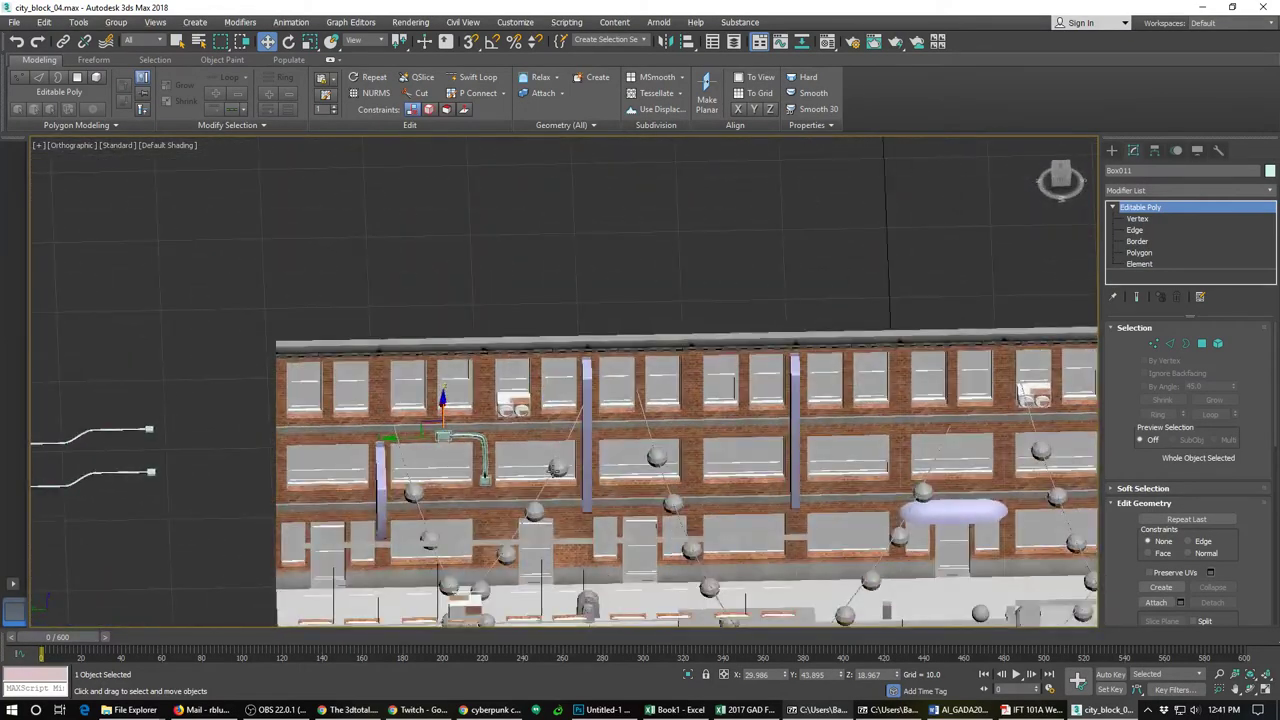
scroll(550, 473, "up", 2)
left_click_drag(368, 424, 818, 421, "shift")
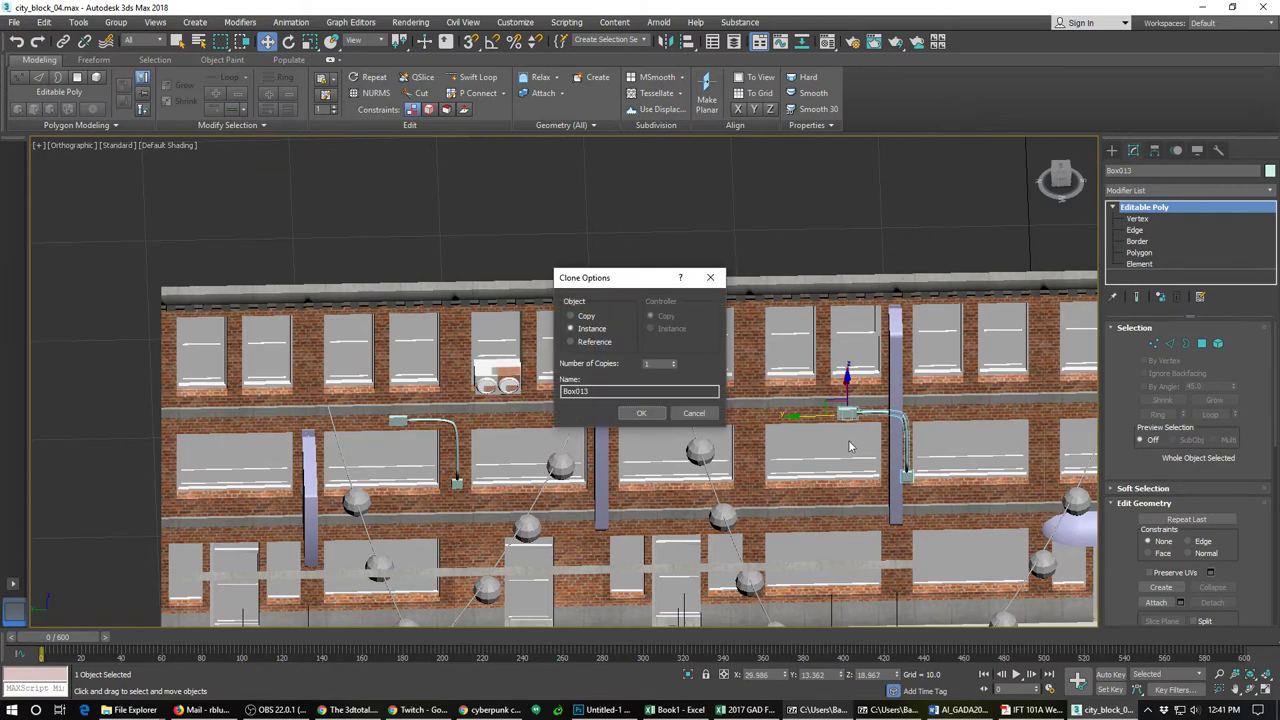
left_click(634, 414)
mouse_move(866, 462)
middle_mouse_down("alt")
mouse_move(817, 429)
mouse_move(734, 440)
middle_mouse_up("alt")
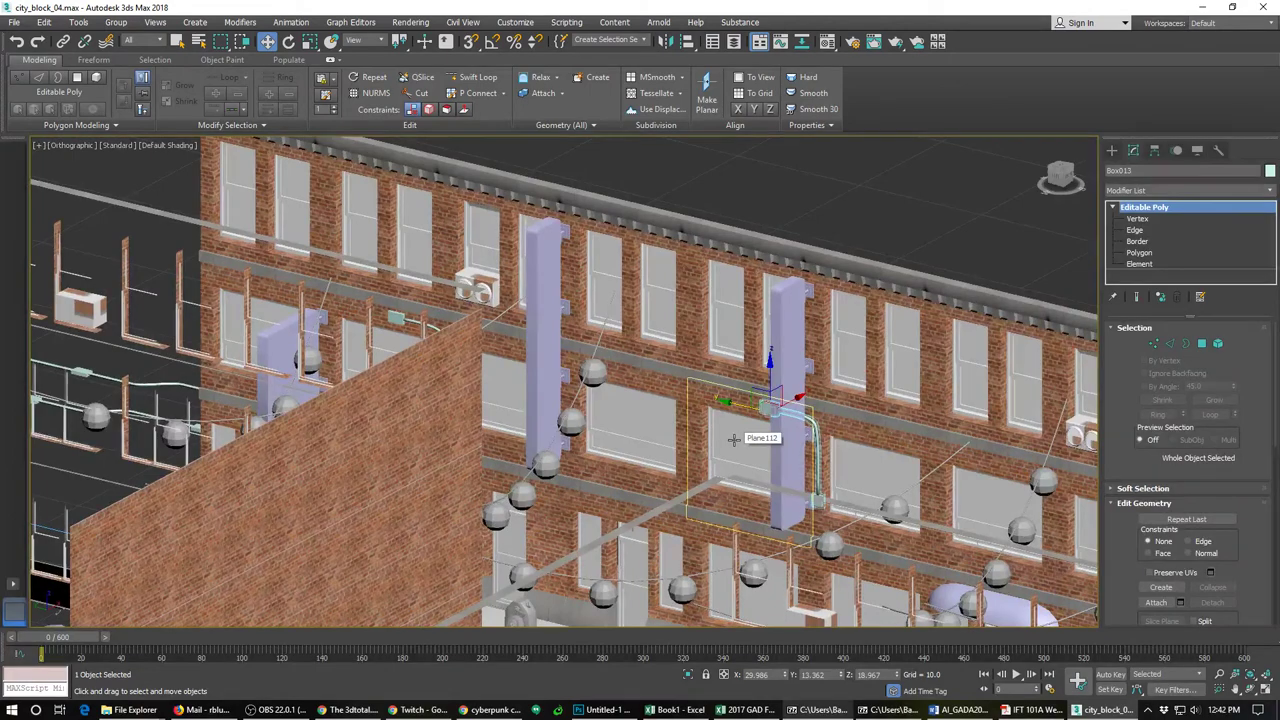
middle_click_drag(603, 383, 625, 394, "alt")
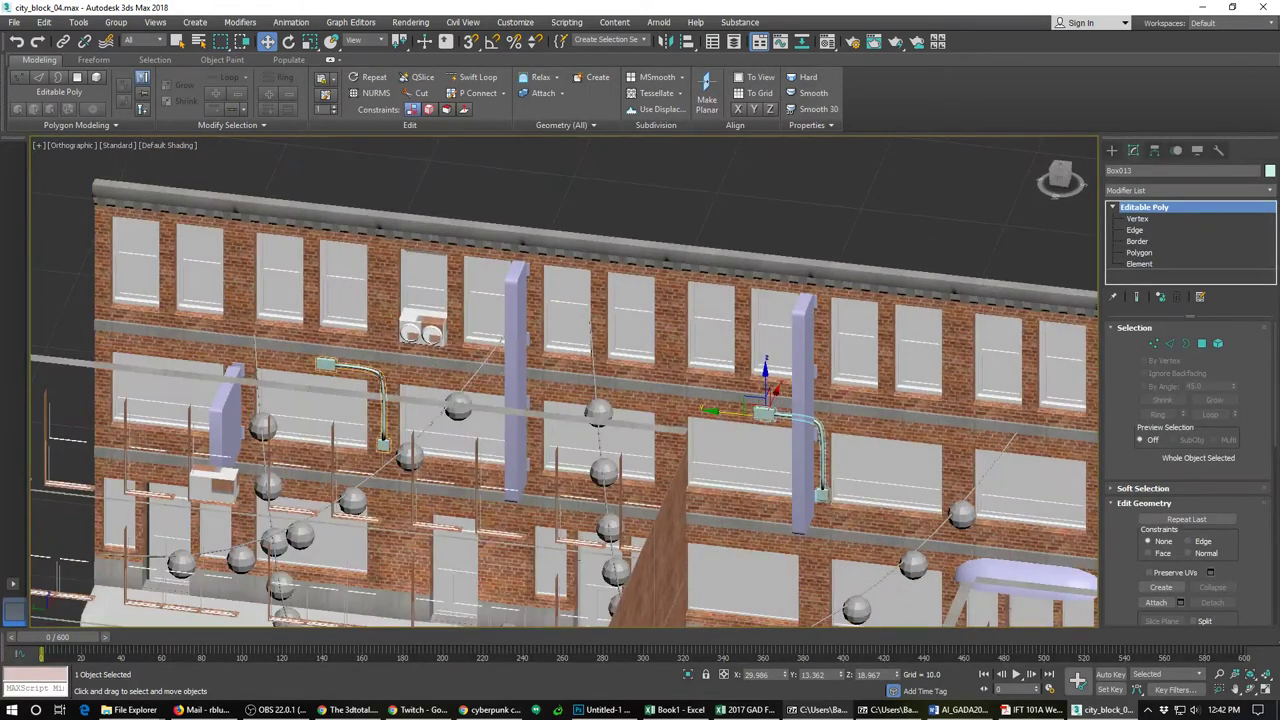
Step: Clone the first bent pipe as another instance and slide it along the middle floor to beyond the rounded awning
left_click(297, 366)
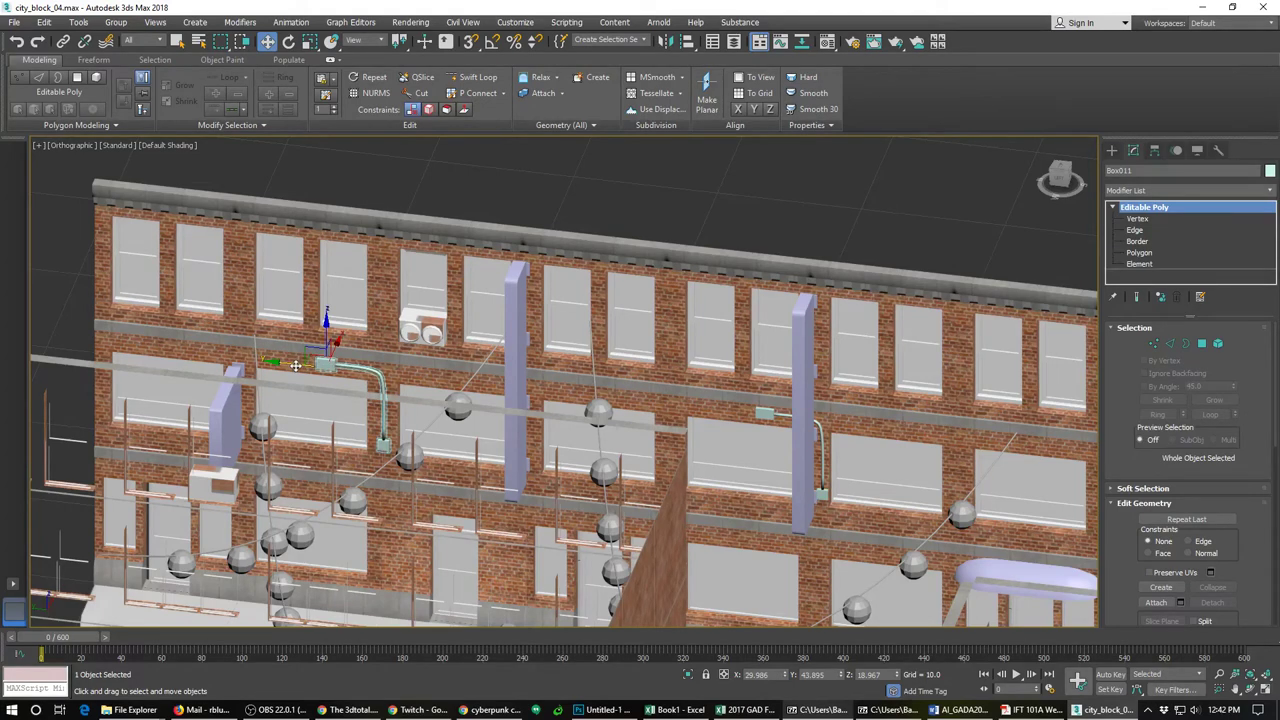
mouse_move(296, 366)
left_mouse_down("shift")
mouse_move(615, 368)
mouse_move(885, 405)
mouse_move(959, 401)
left_mouse_up("shift")
left_click(643, 409)
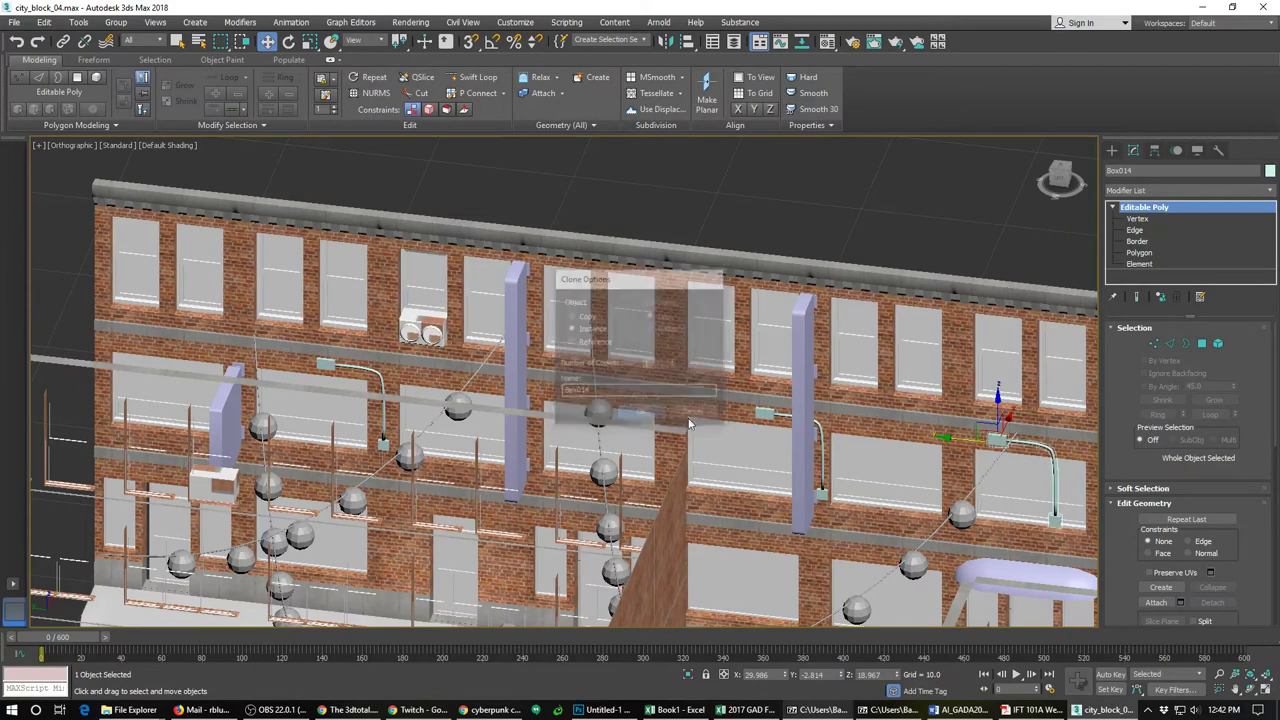
scroll(918, 428, "down", 3)
scroll(918, 428, "up", 8)
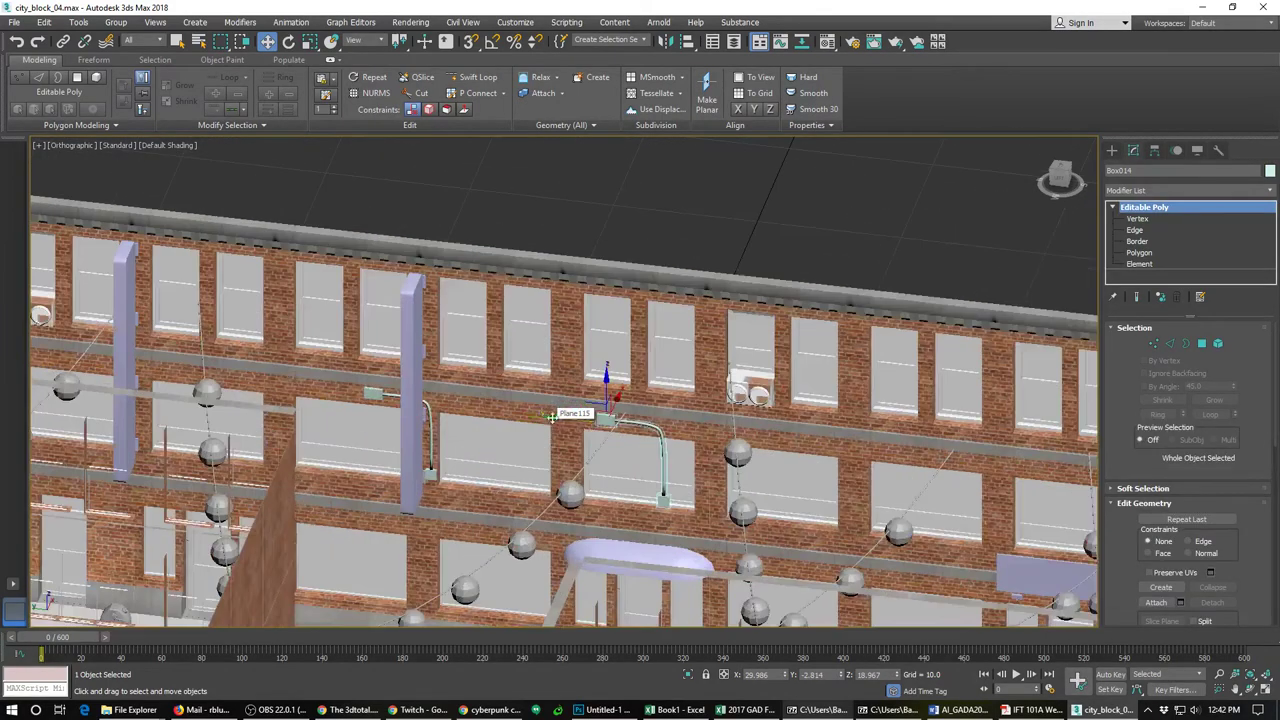
left_click_drag(562, 417, 896, 434)
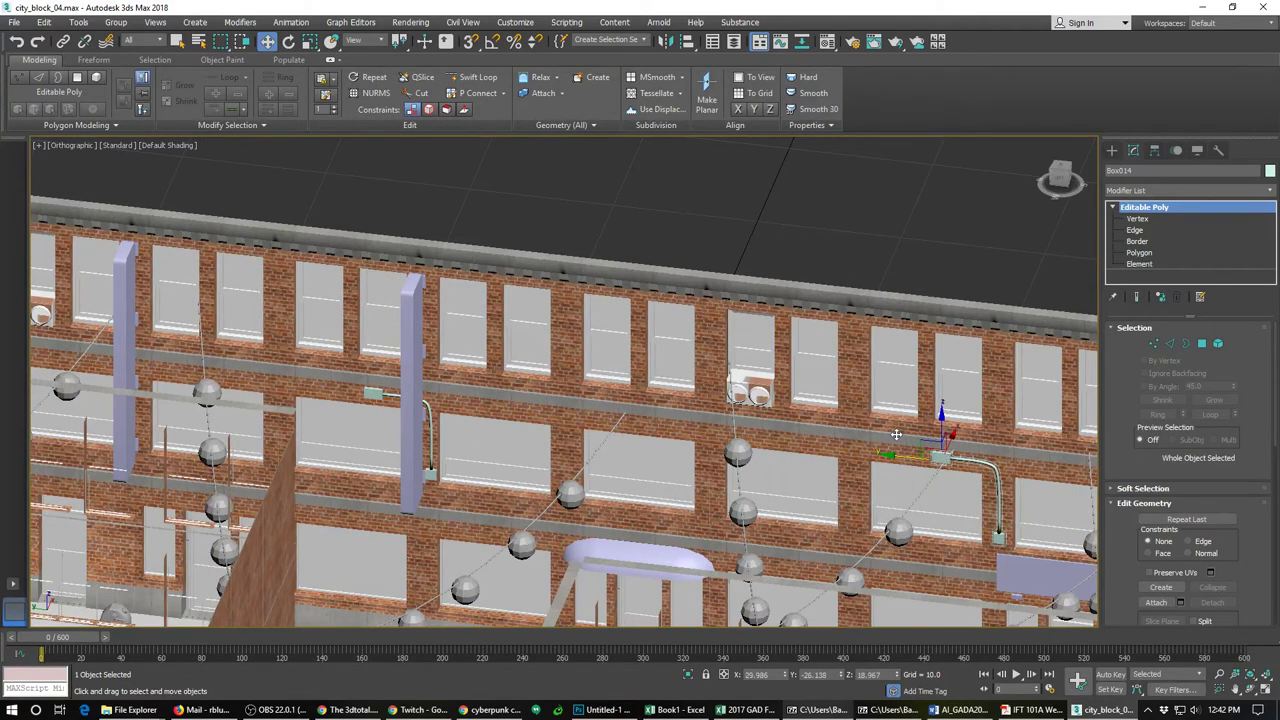
Step: Mirror the farthest bent pipe across the Y axis with No Clone and shift its downpipe between the windows
left_click(667, 42)
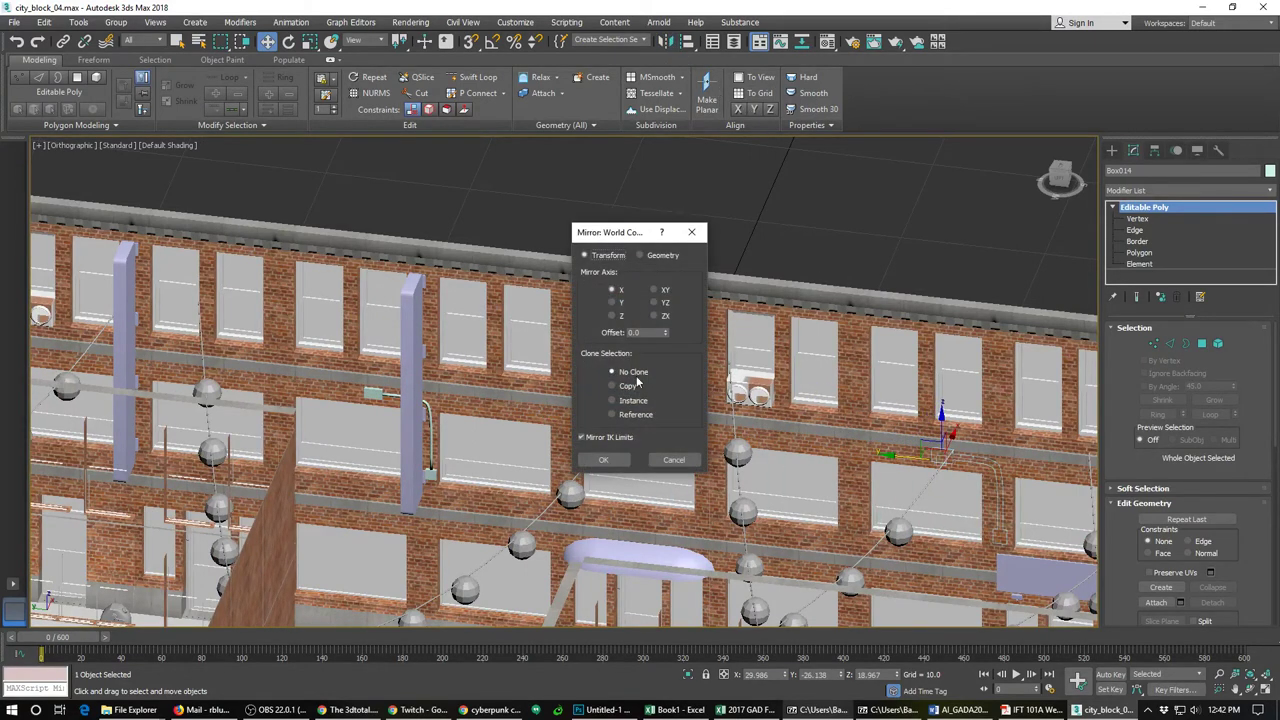
left_click(612, 302)
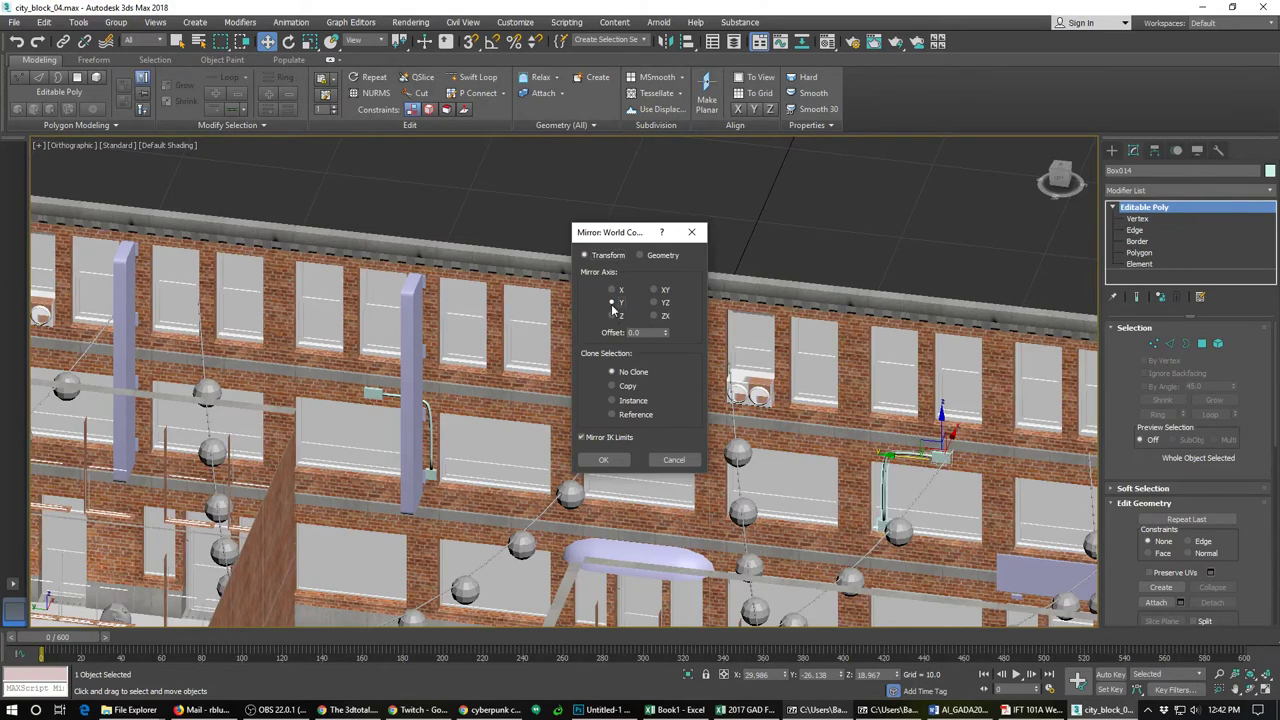
left_click(603, 459)
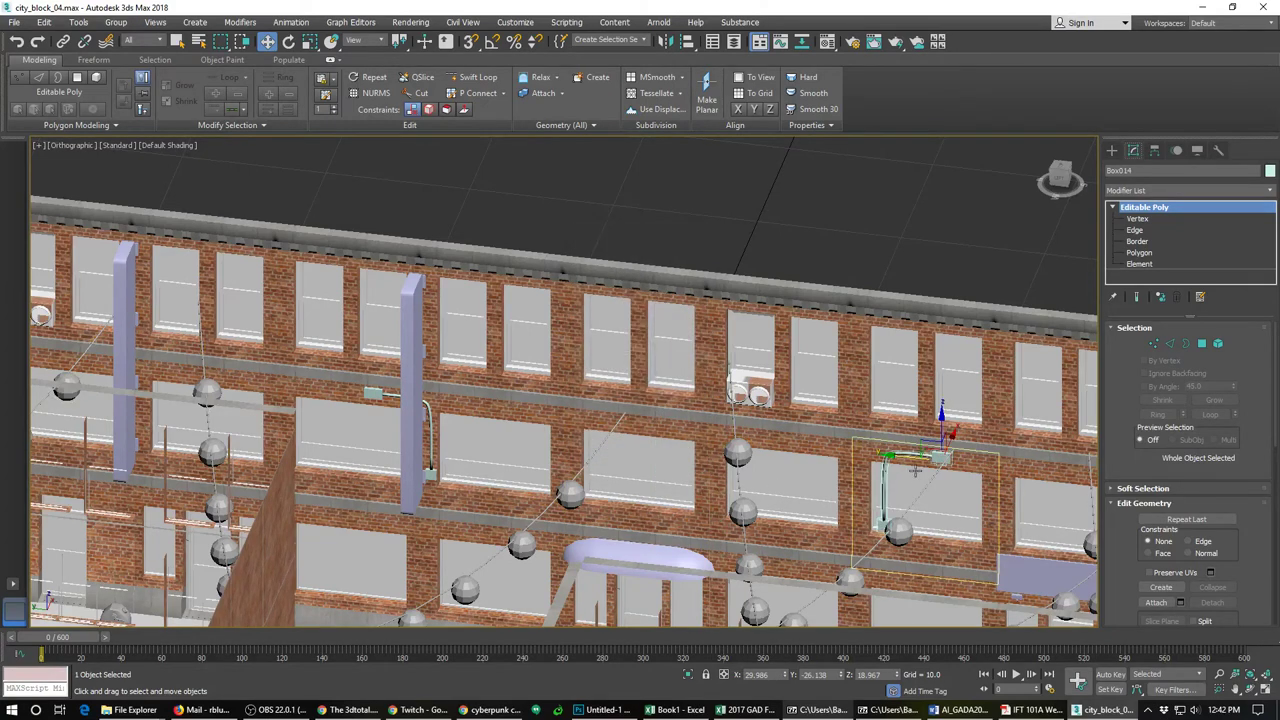
left_click_drag(913, 458, 887, 458)
Step: Clone the mirrored bent pipe as an independent copy on its nearer side along the same wall
scroll(834, 470, "down", 5)
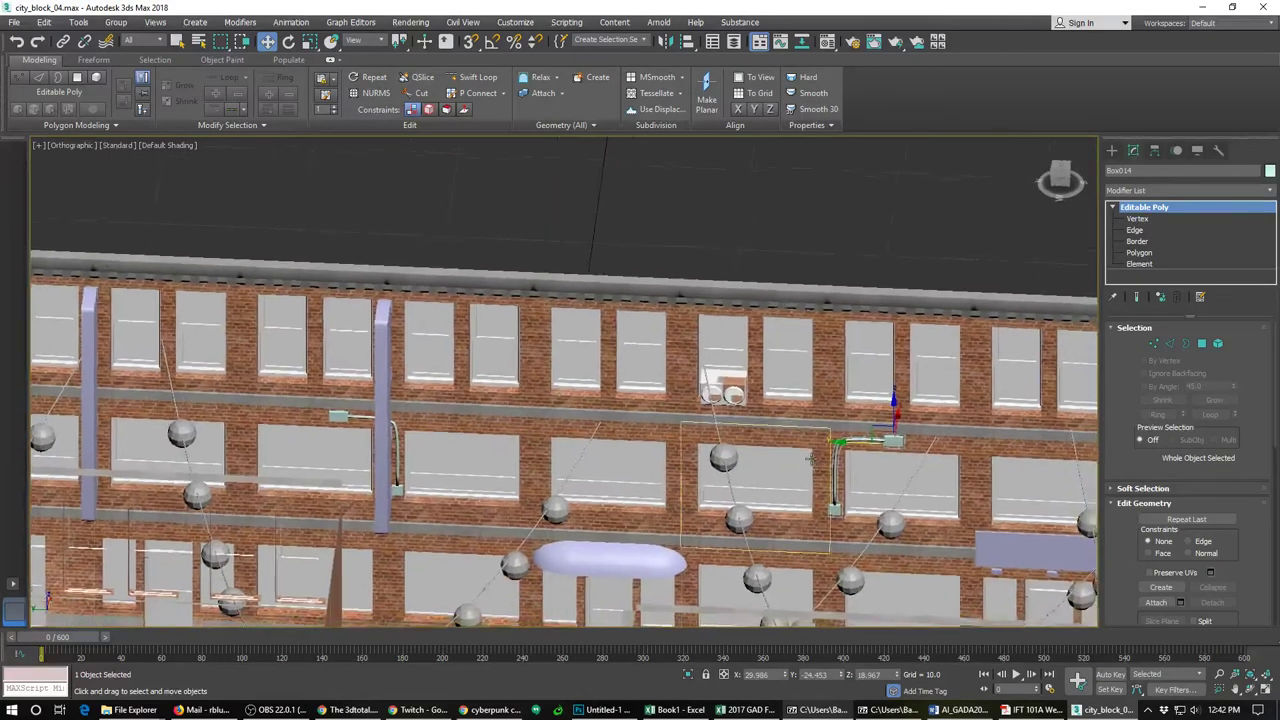
scroll(834, 470, "up", 5)
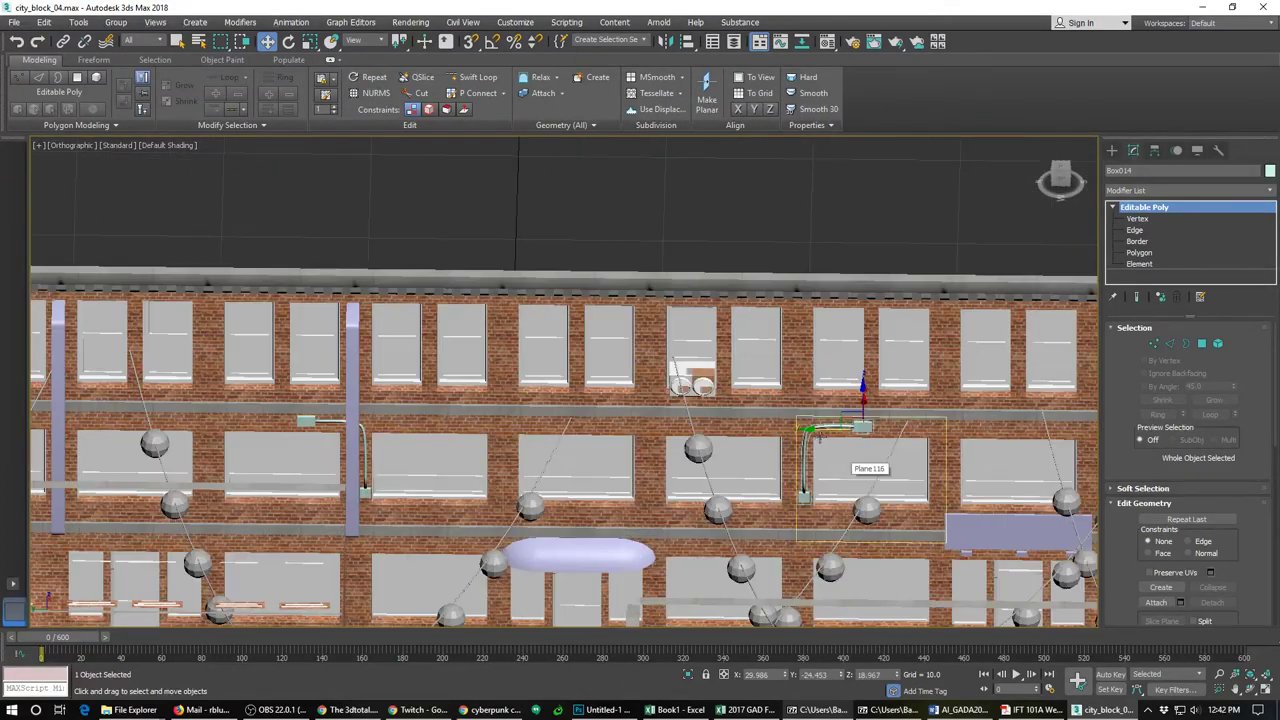
left_click_drag(818, 437, 748, 428, "shift")
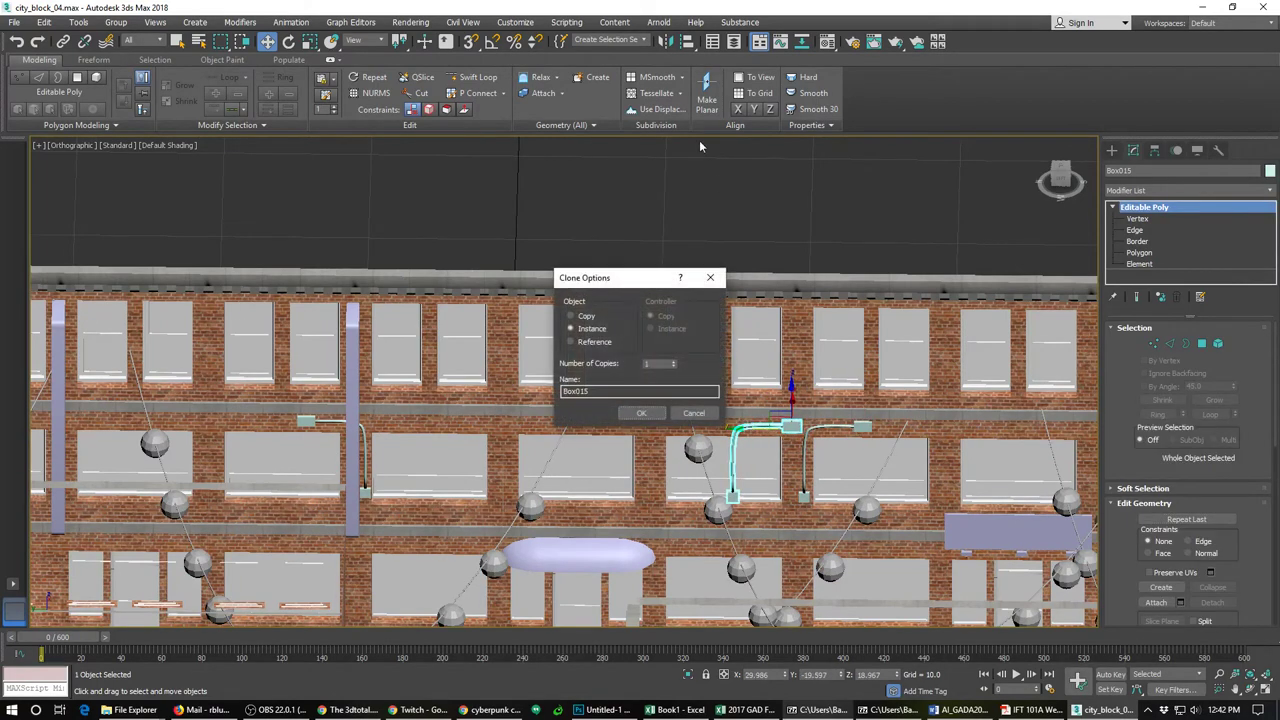
left_click(571, 316)
left_click(641, 413)
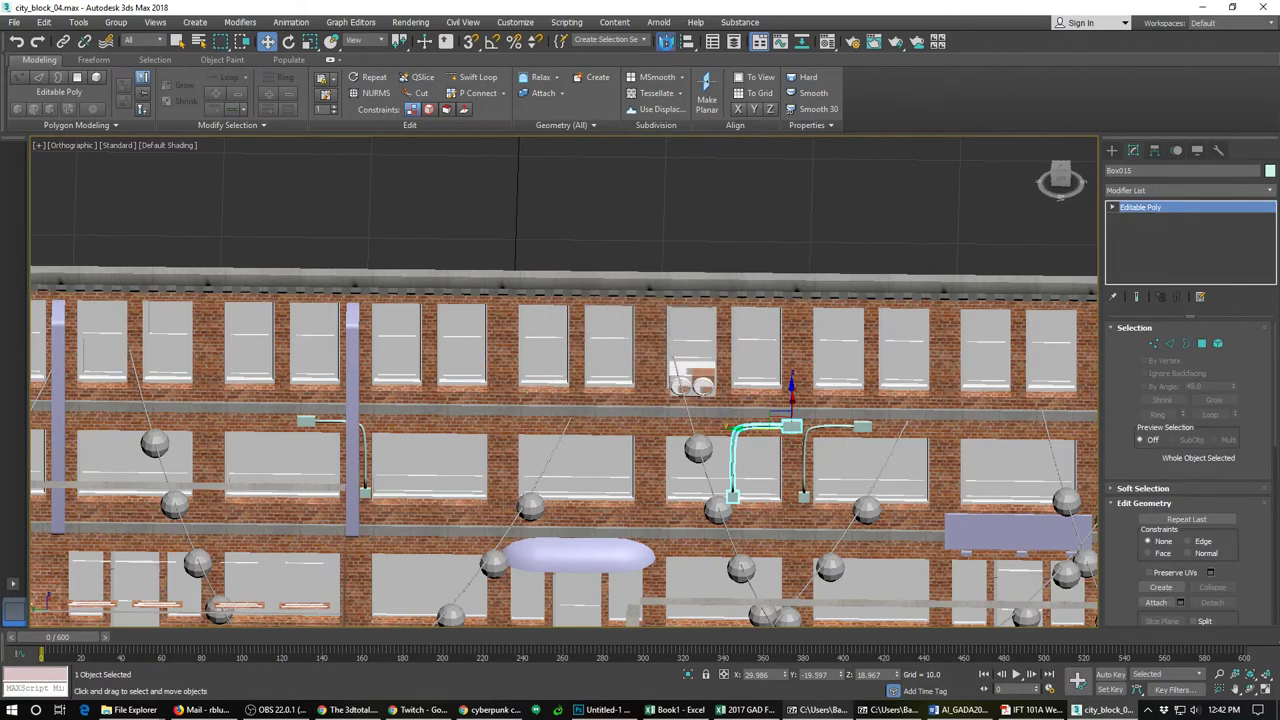
Step: Mirror the copied pipe across the Y axis without cloning and position its downpipe directly alongside the neighbouring one, then deselect it
left_click(666, 41)
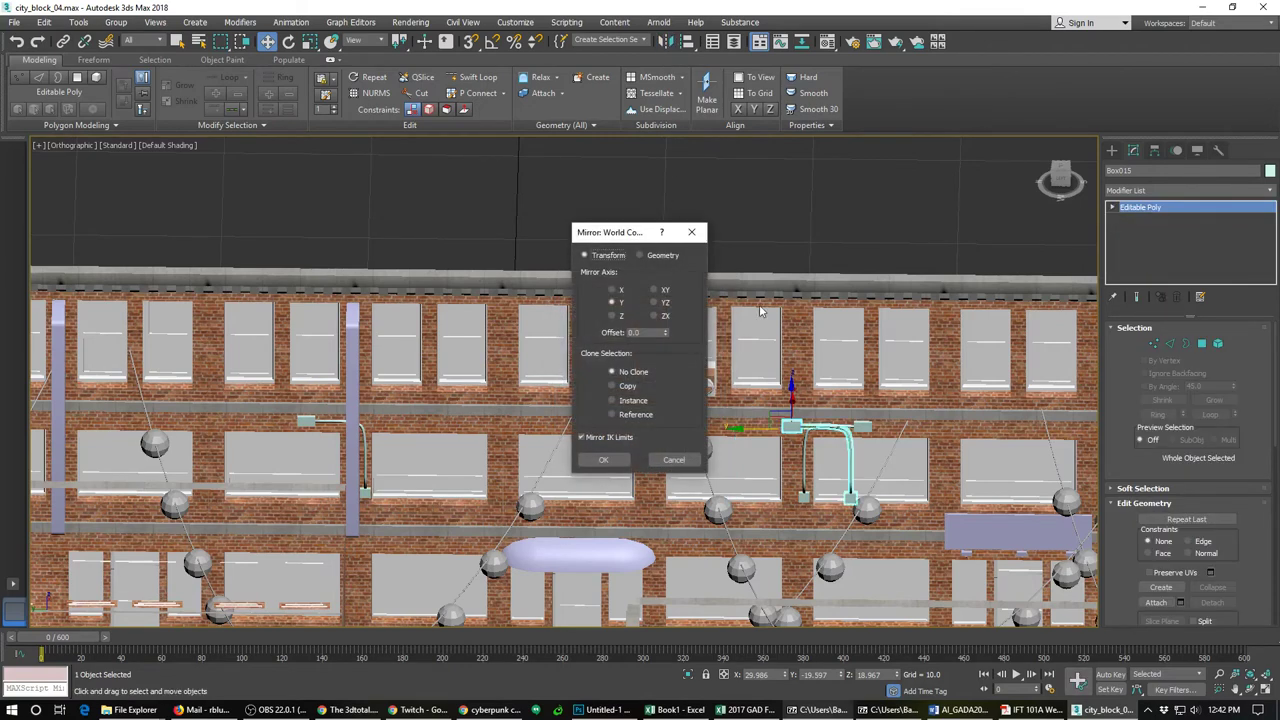
left_click(603, 459)
left_click_drag(757, 432, 698, 428)
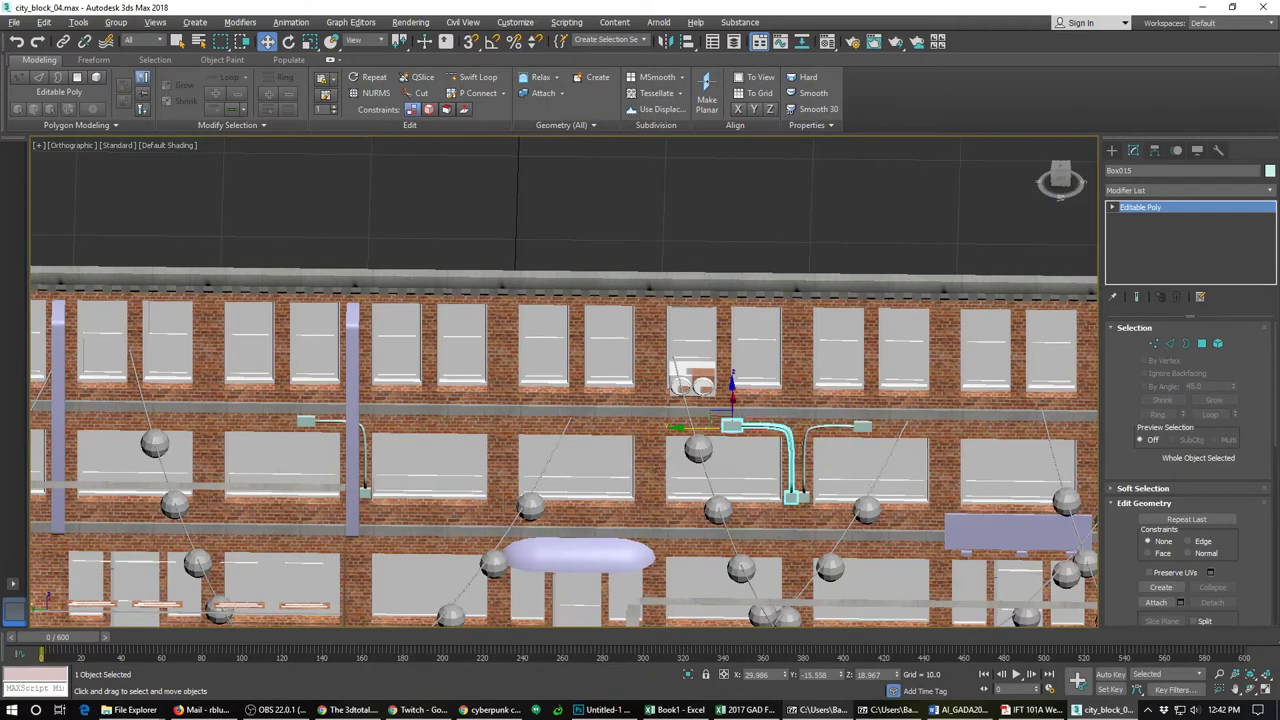
middle_click_drag(698, 428, 618, 451, "alt")
scroll(620, 451, "down", 3)
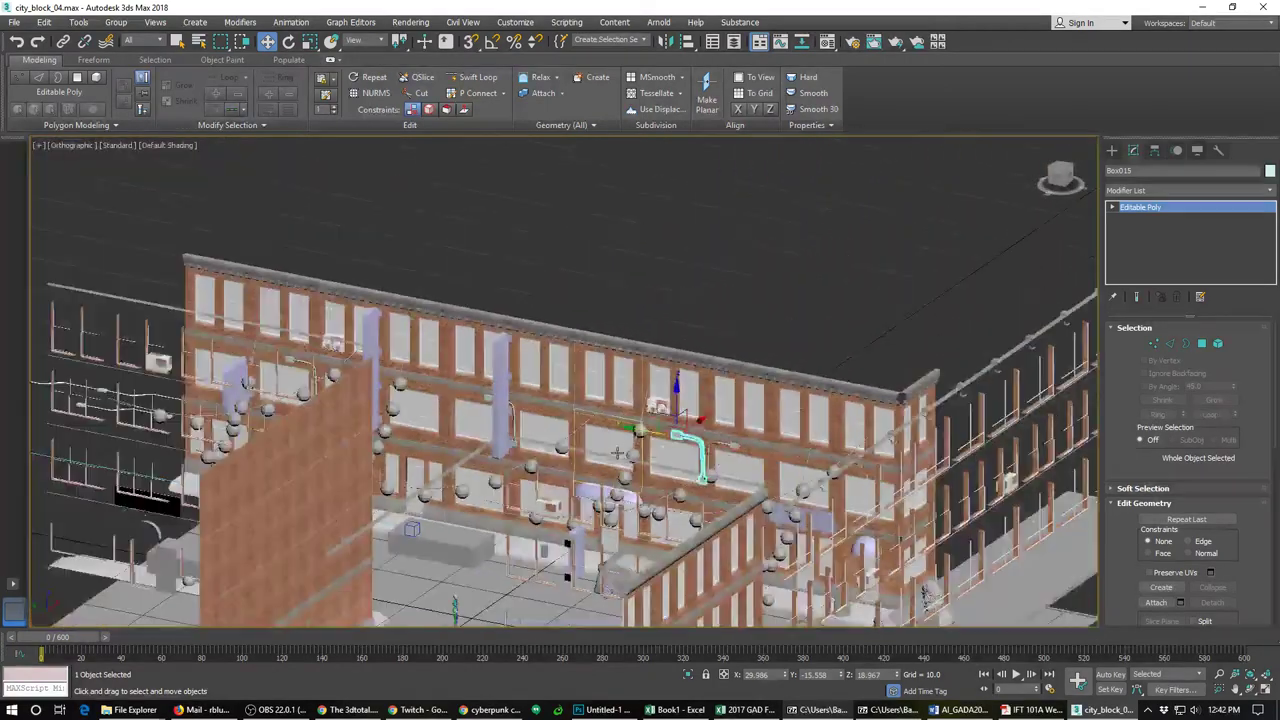
left_click(681, 306)
Step: Rotate the shorter S-bend pipe beside the city block upright by setting its Y rotation to -180
scroll(727, 520, "down", 5)
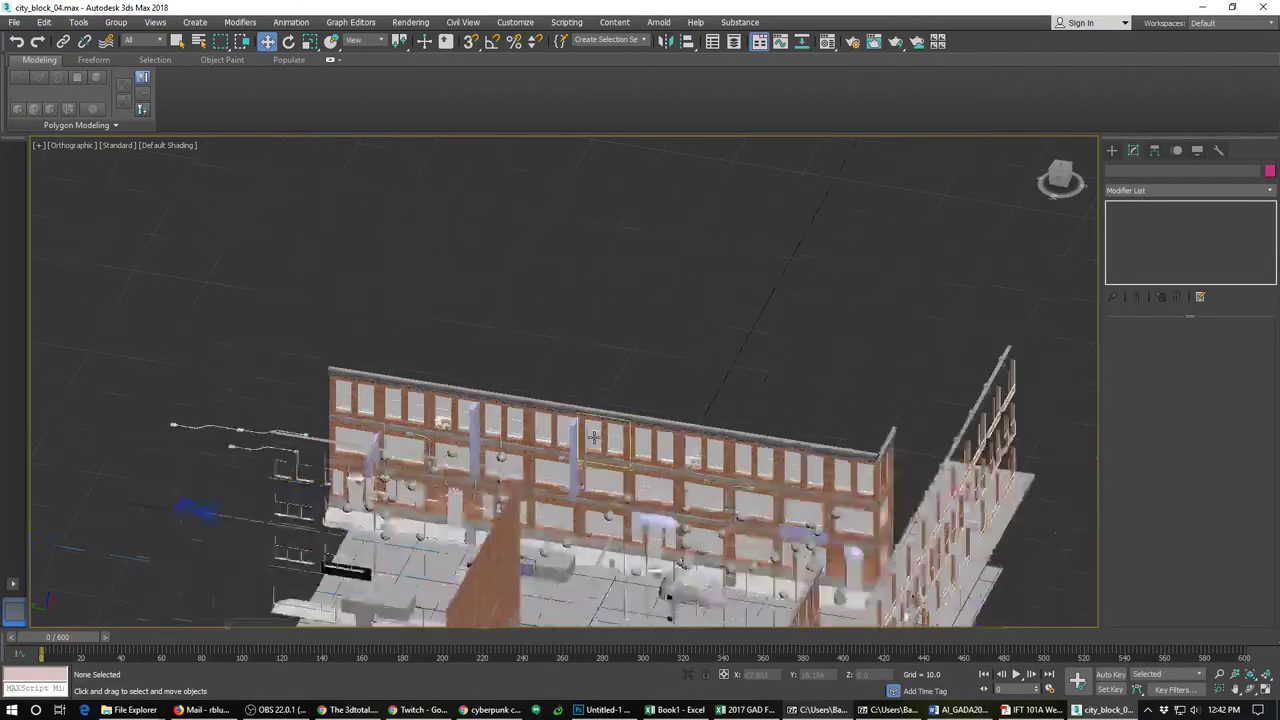
middle_click_drag(727, 520, 791, 459, "alt")
scroll(791, 459, "up", 2)
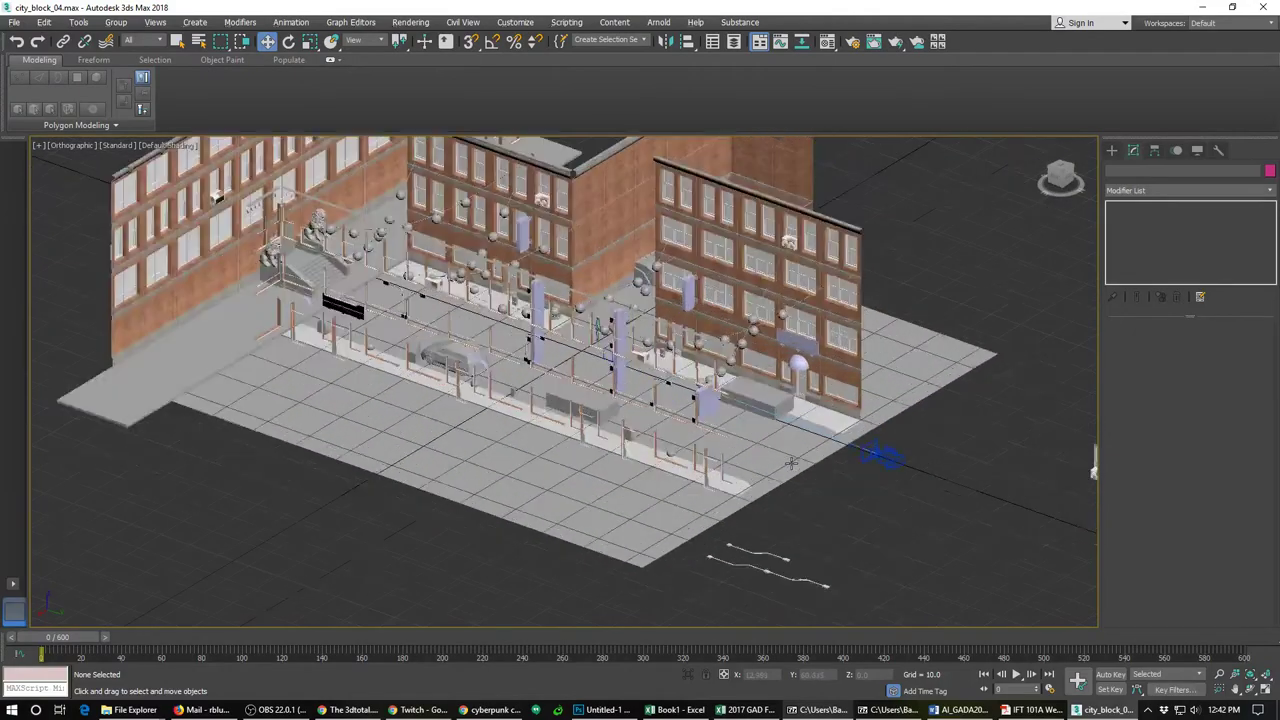
left_click(787, 561)
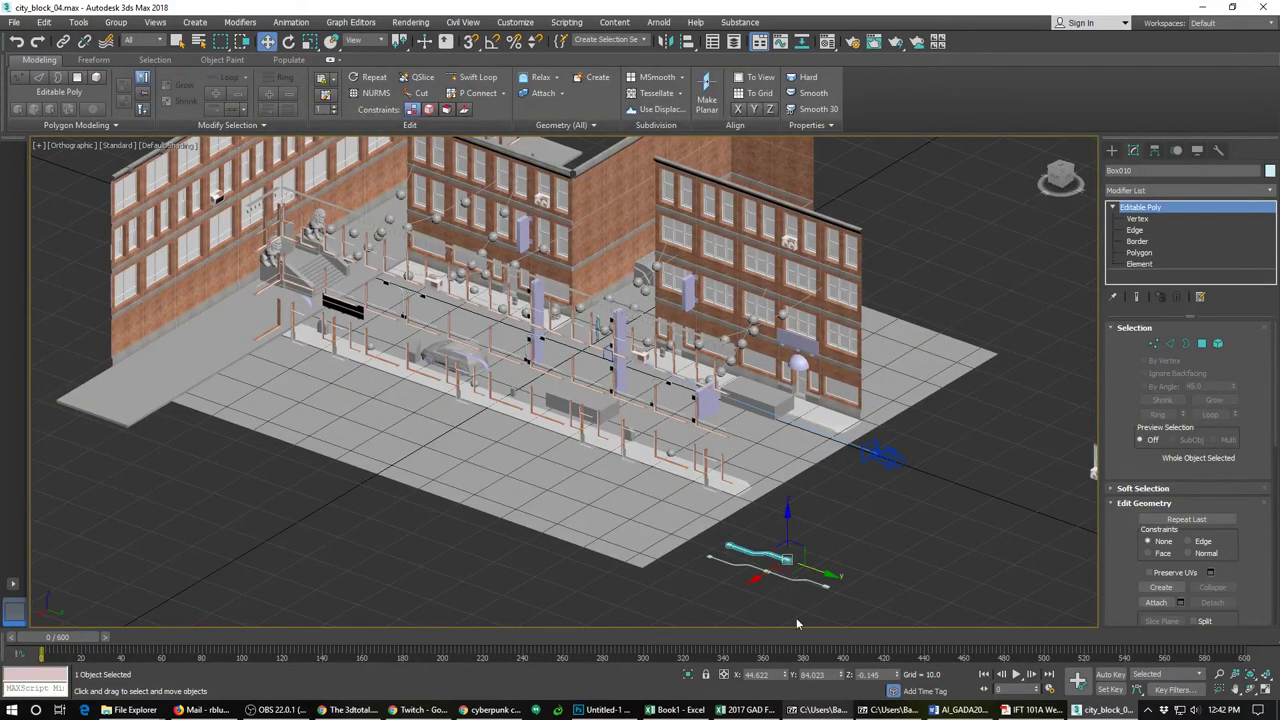
key("e")
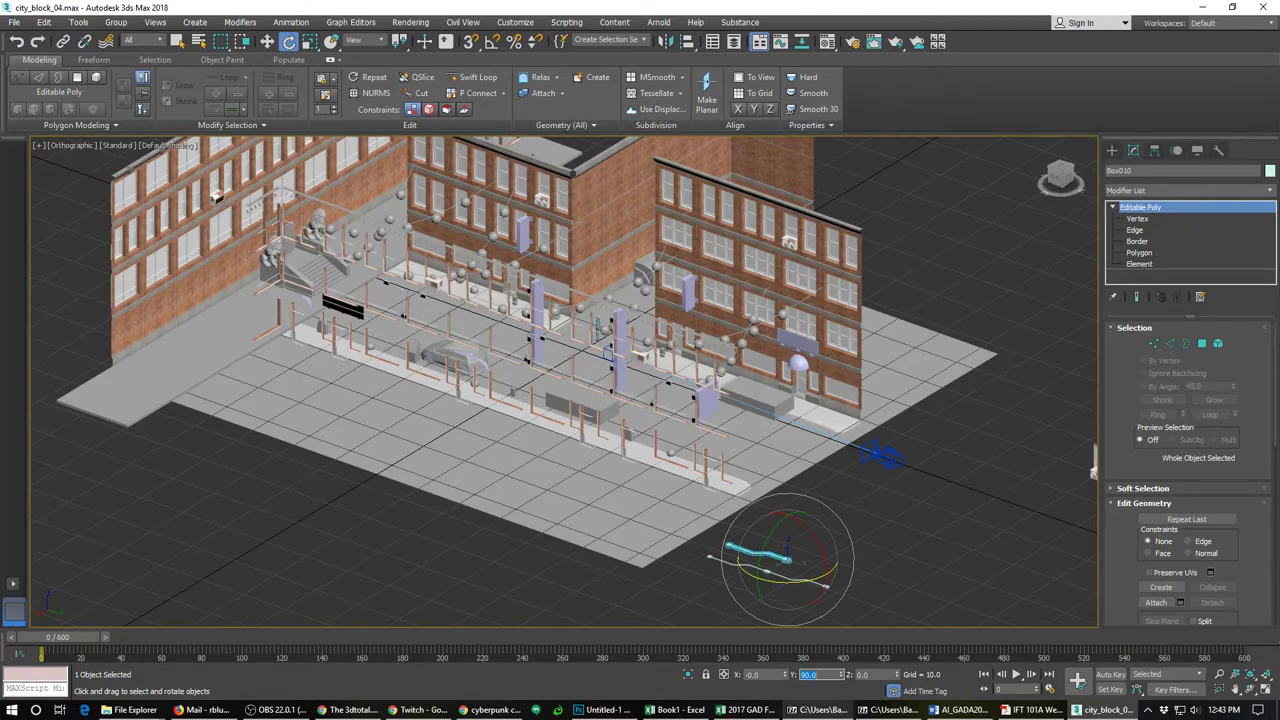
key("Return")
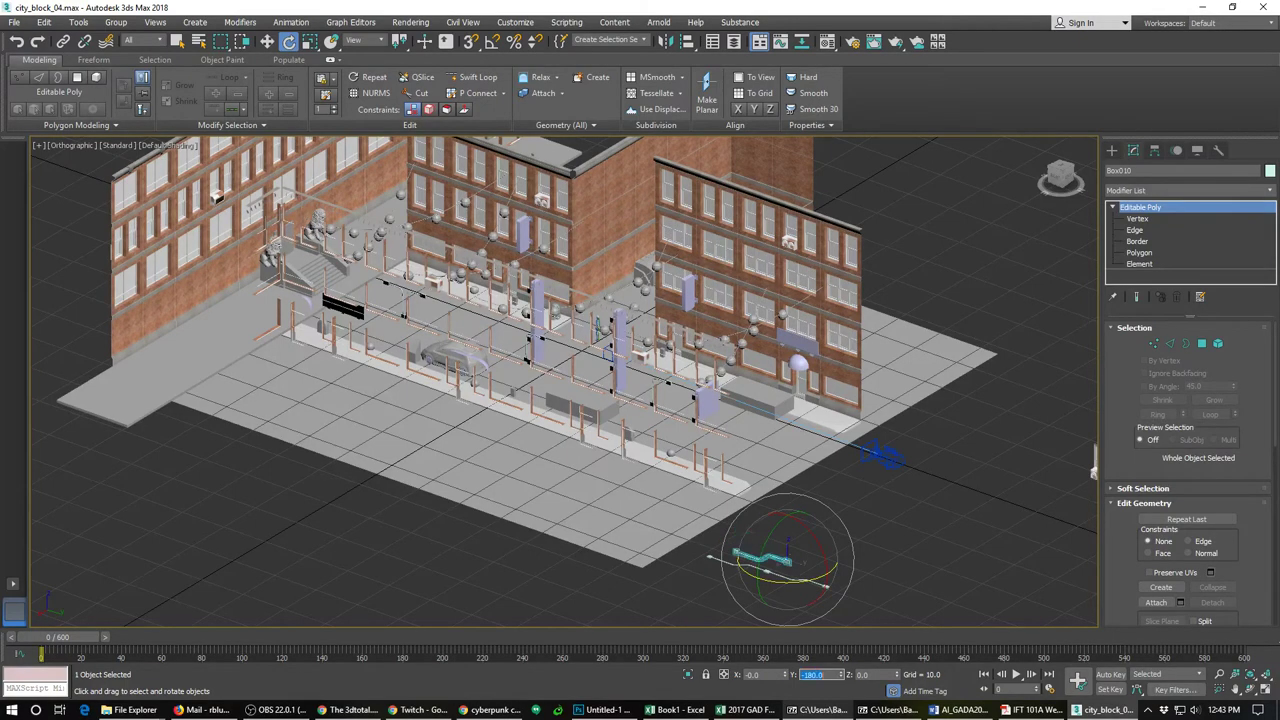
middle_click_drag(725, 527, 778, 568, "alt")
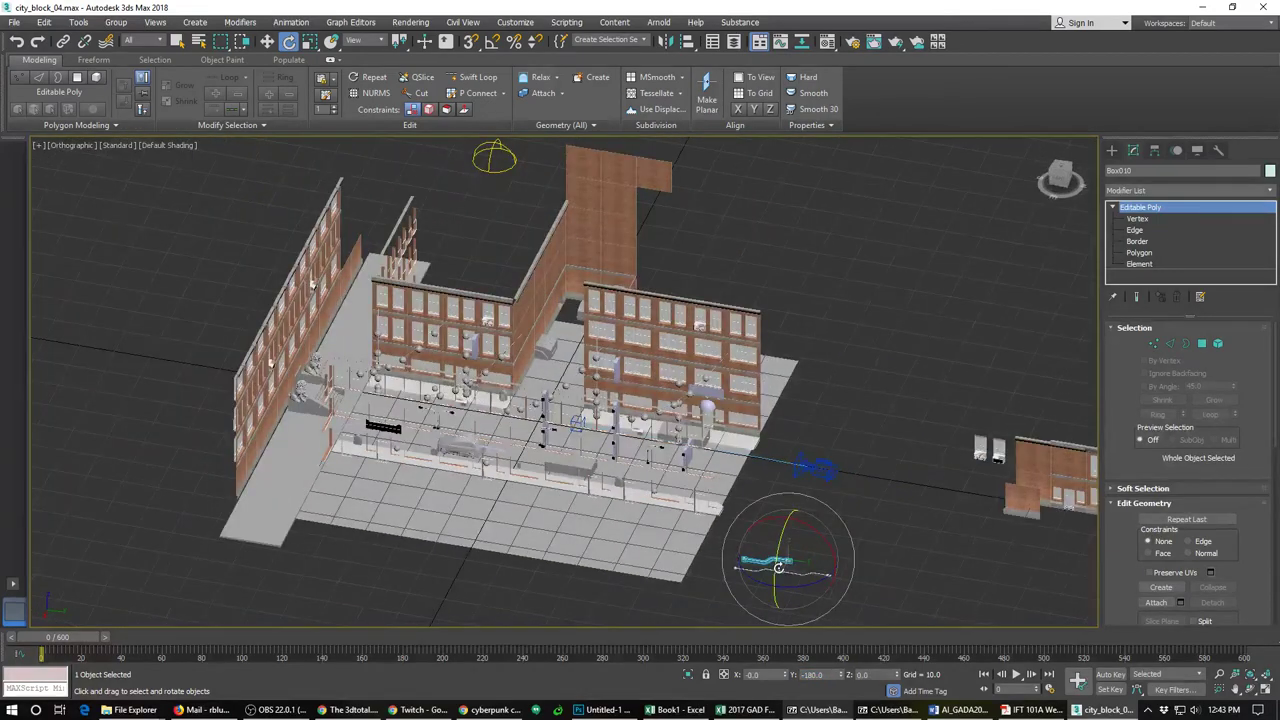
Step: Move the rotated S-bend pipe from beside the city block onto the brick facade by the dome-shaped doorway awning, flush with the wall
key("w")
left_click_drag(800, 573, 755, 418)
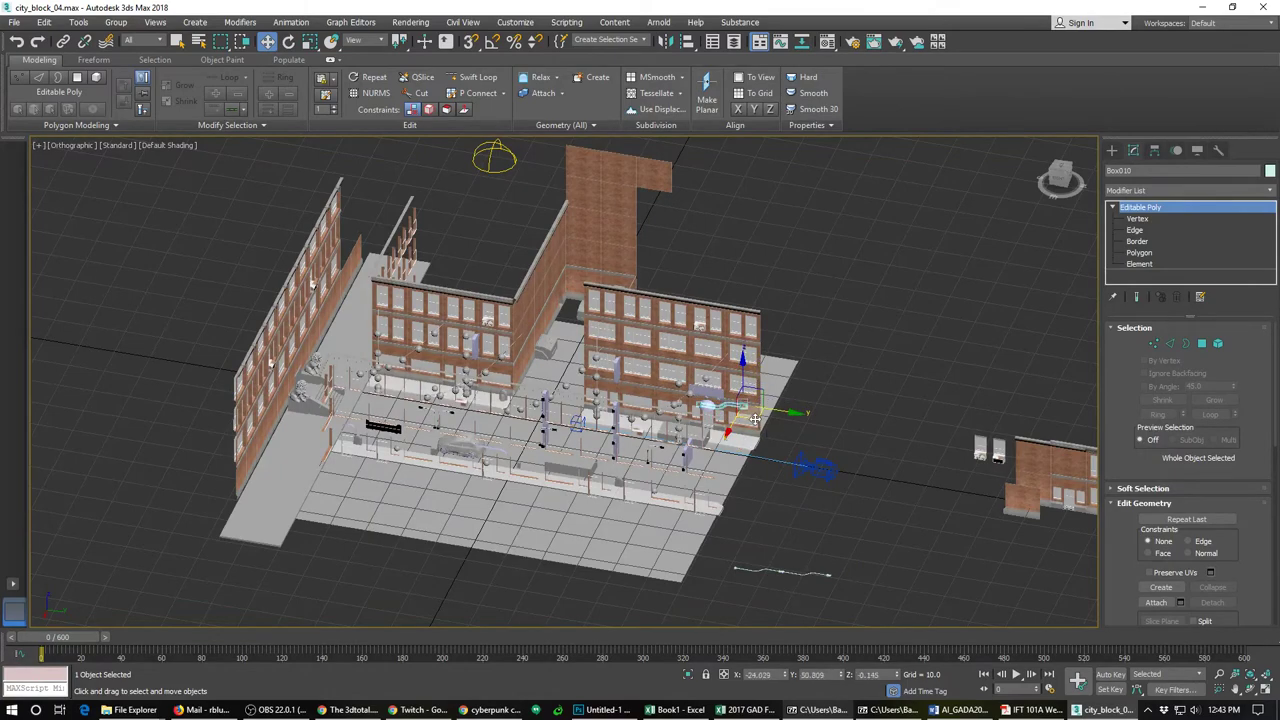
scroll(751, 476, "up", 8)
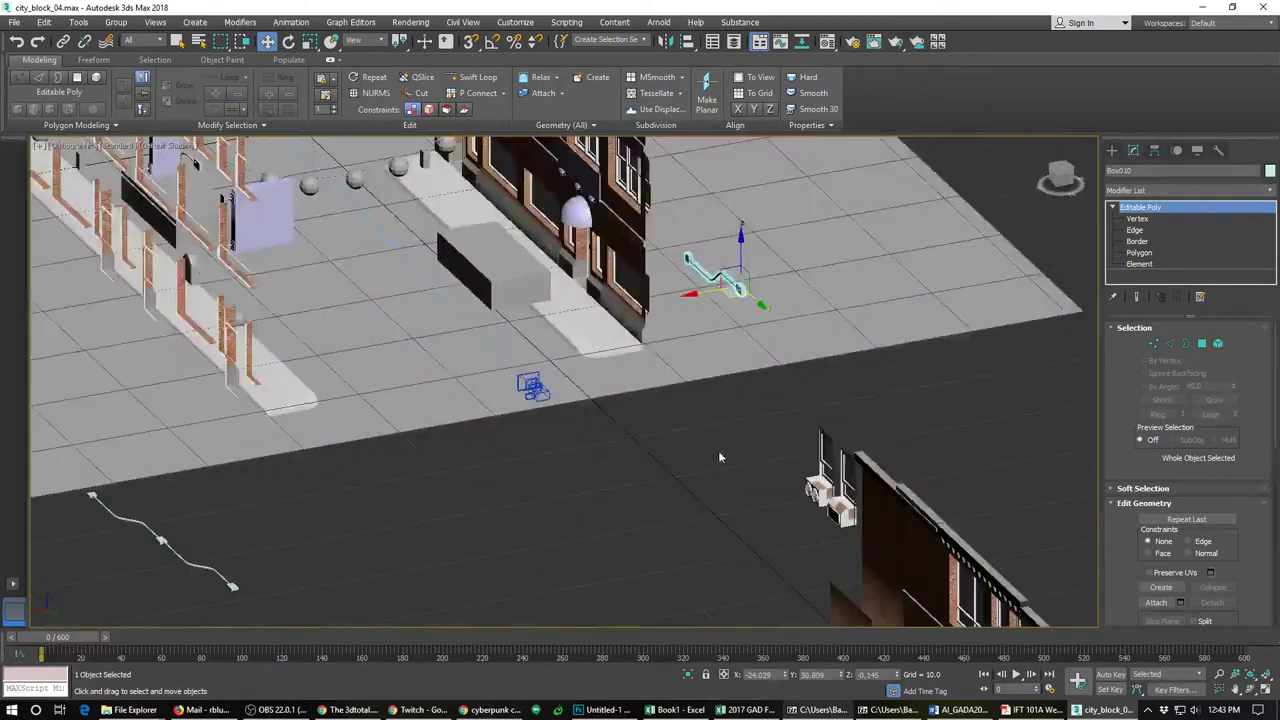
middle_click_drag(718, 450, 712, 505)
scroll(712, 505, "up", 4)
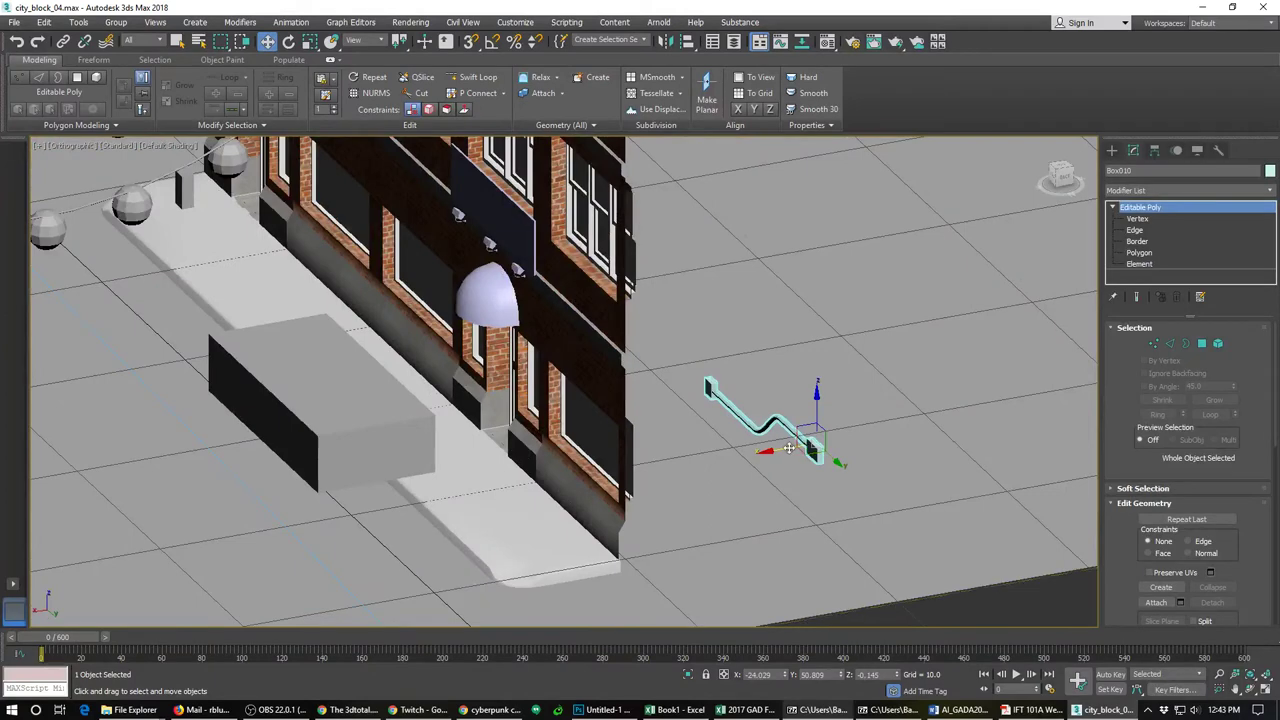
left_click_drag(791, 455, 579, 300)
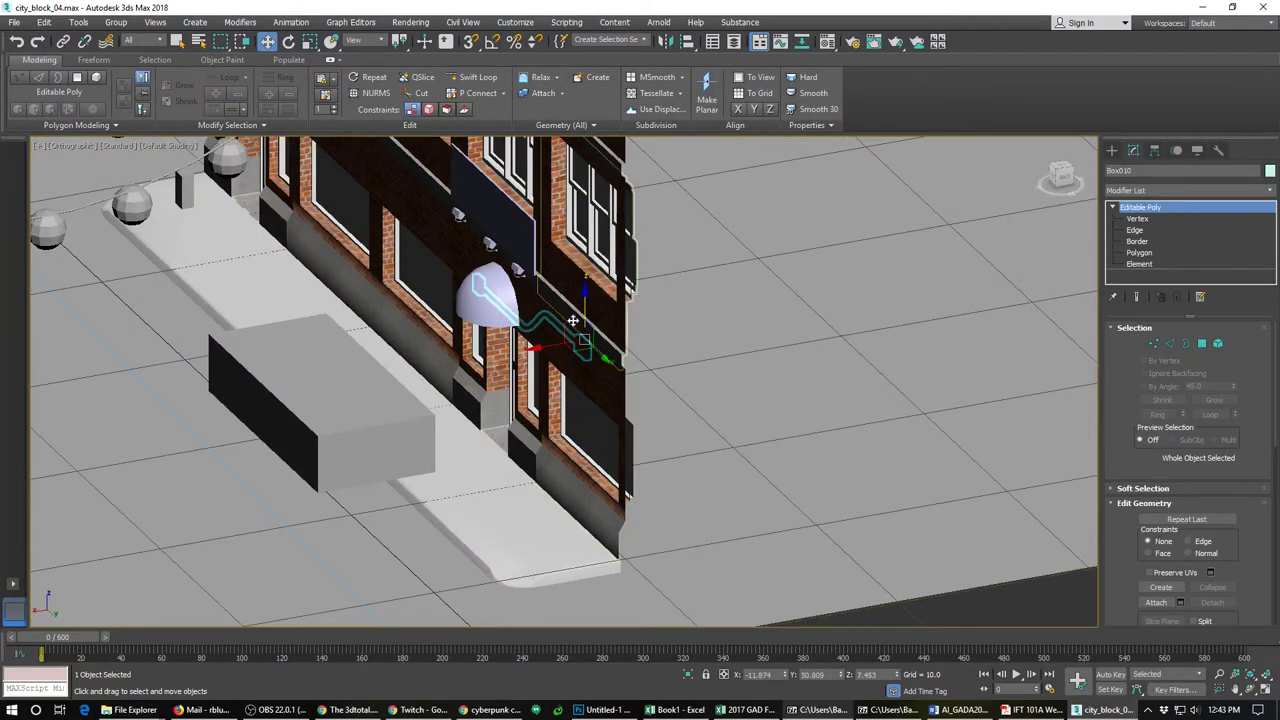
left_click_drag(555, 347, 551, 290)
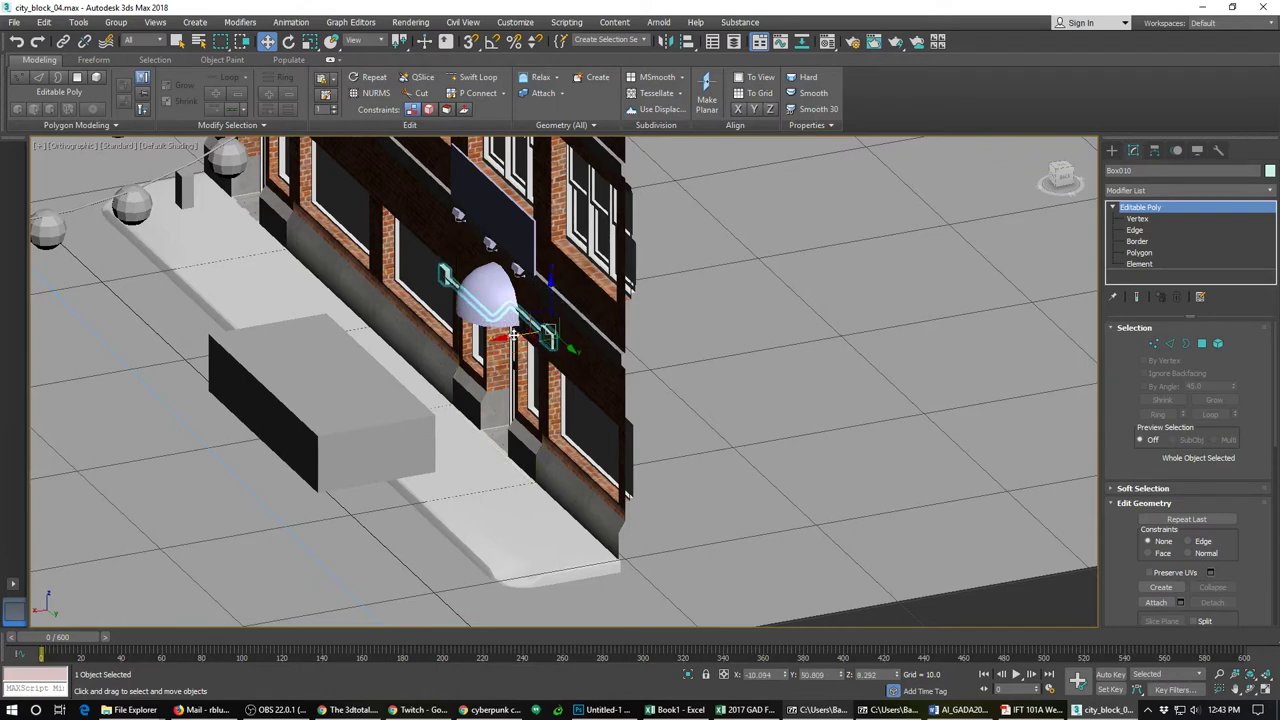
left_click_drag(512, 335, 513, 337)
Step: Raise the S-bend pipe slightly on the facade so it runs around the top of the doorway awning
middle_click_drag(490, 403, 649, 543, "alt")
left_click_drag(708, 412, 706, 355)
middle_click_drag(580, 462, 793, 516)
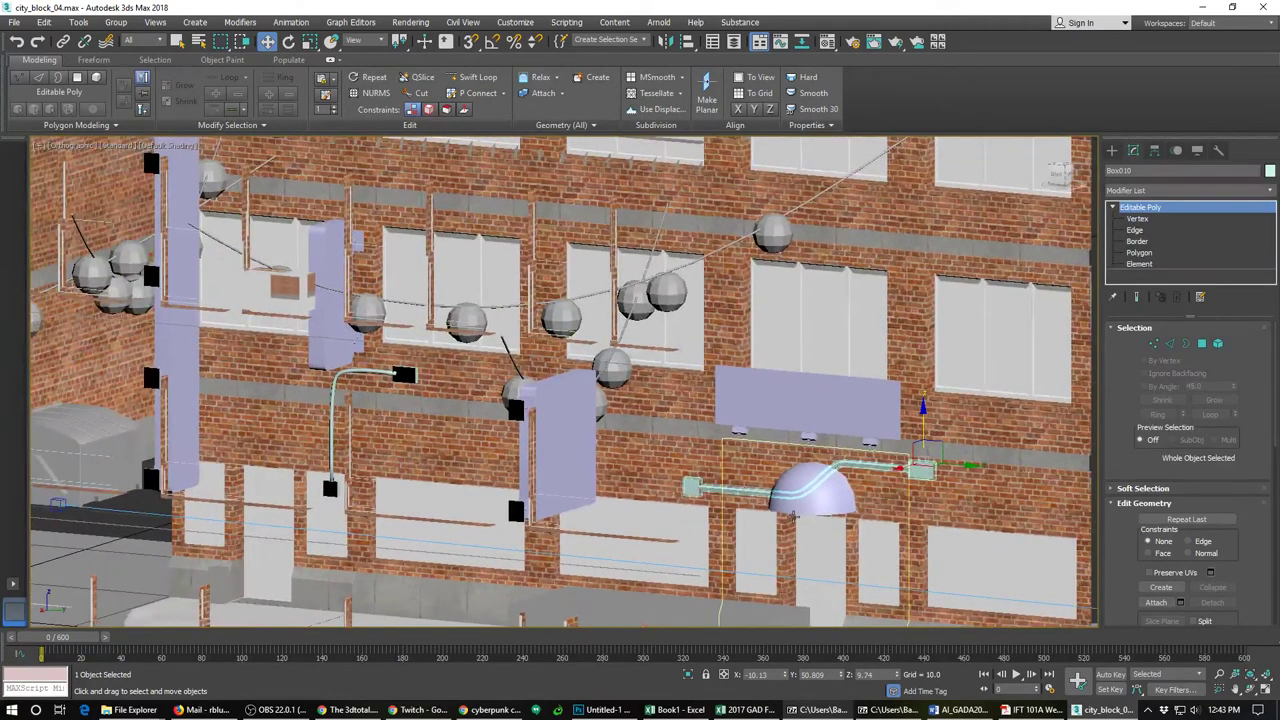
scroll(793, 516, "up", 1)
scroll(793, 516, "down", 2)
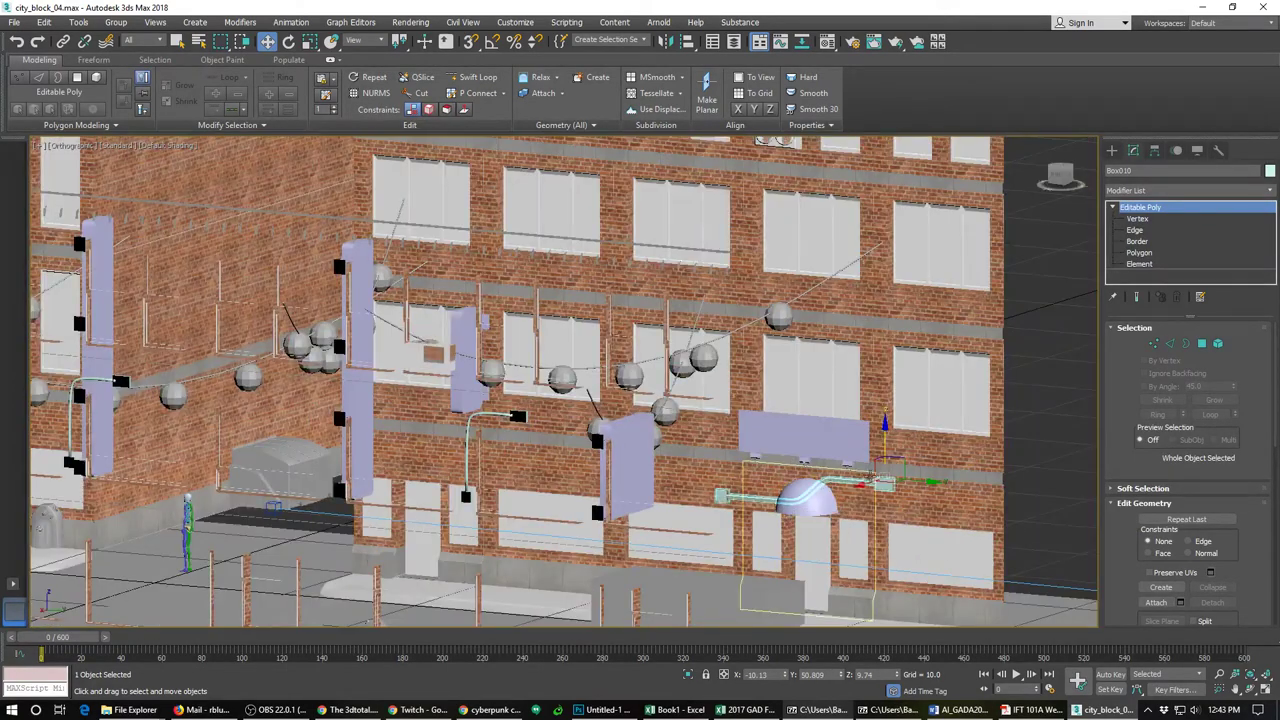
Step: Move the S-bend pipe up between the upper window rows and clone it as an independent copy along the same wall
left_click_drag(902, 463, 755, 255)
middle_click_drag(755, 255, 703, 594, "alt")
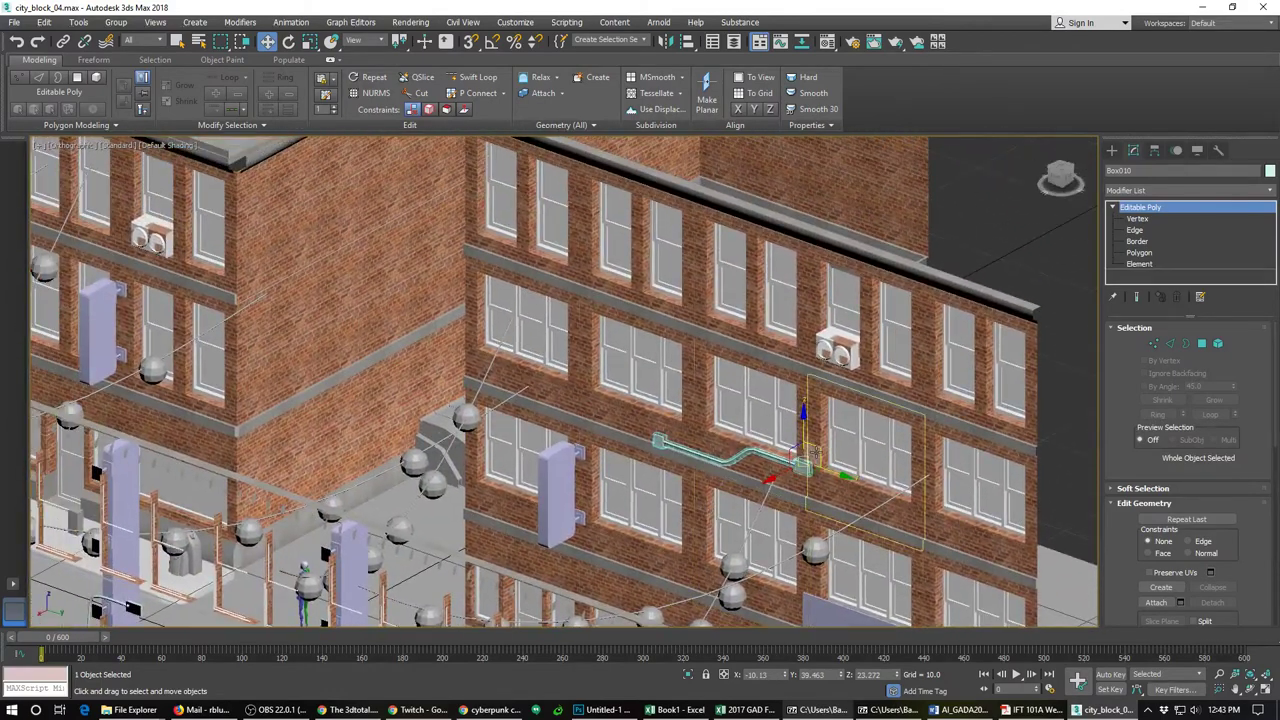
mouse_move(826, 468)
left_mouse_down()
mouse_move(612, 392)
mouse_move(782, 440)
mouse_move(815, 470)
mouse_move(945, 490)
mouse_move(950, 514)
mouse_move(707, 449)
left_mouse_up()
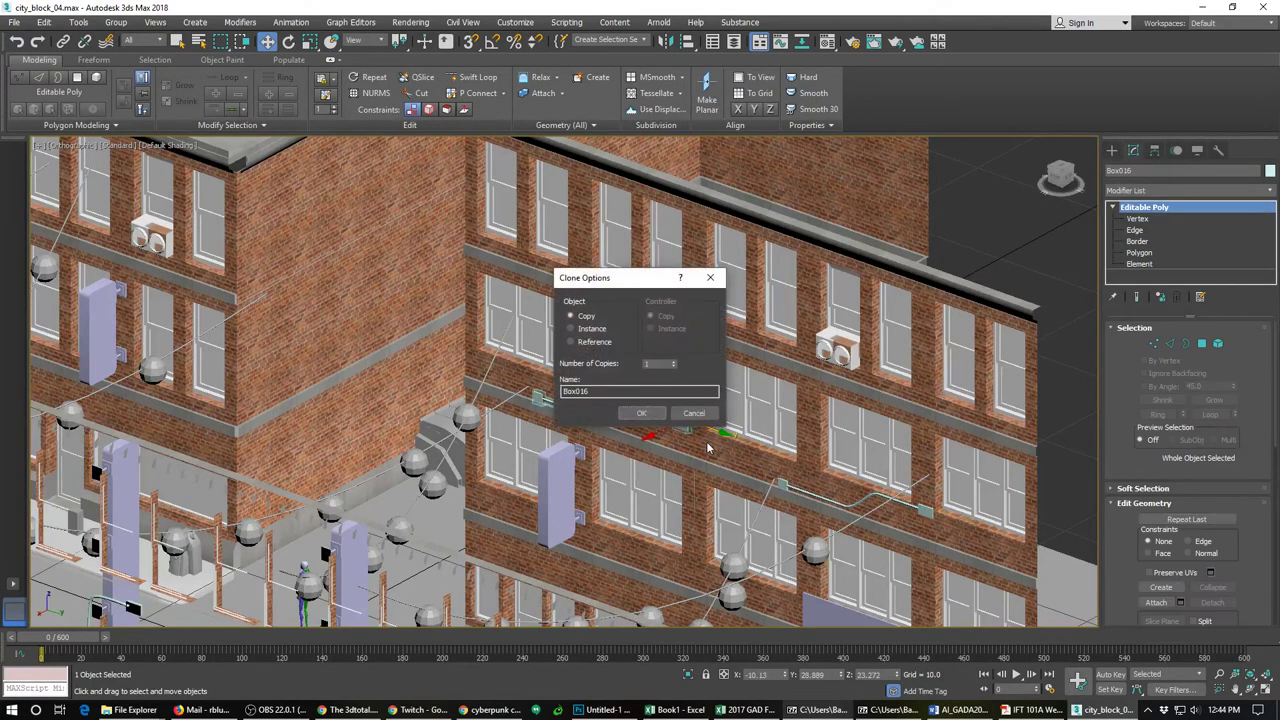
left_click(650, 415)
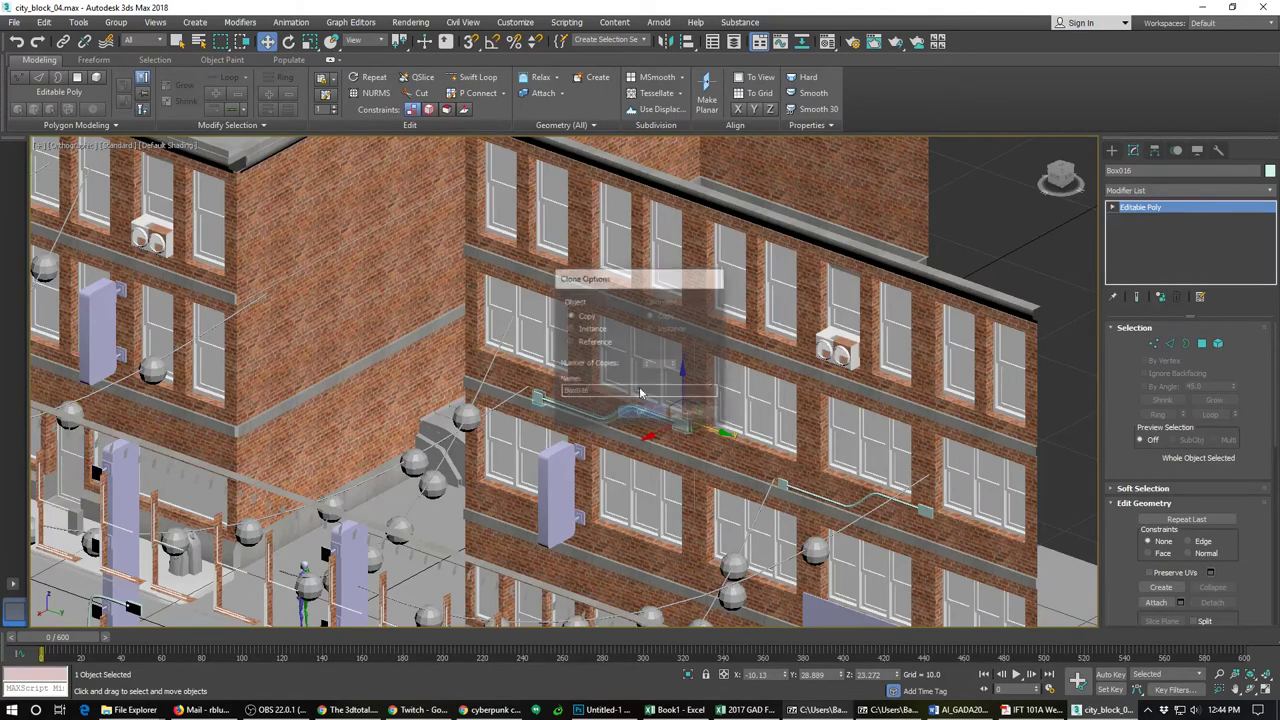
Step: Mirror the copied S-bend pipe and slide it along the wall toward the building's alley-side corner
left_click(666, 44)
left_click(656, 462)
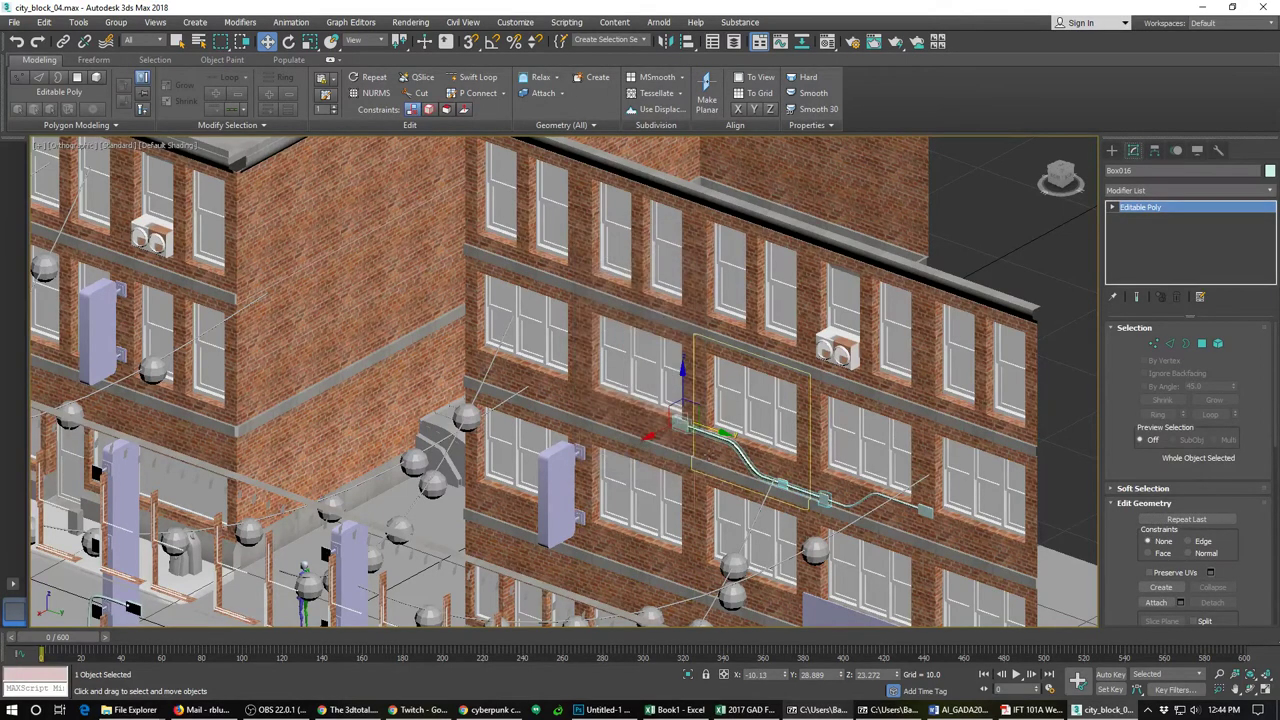
left_click_drag(718, 432, 566, 385)
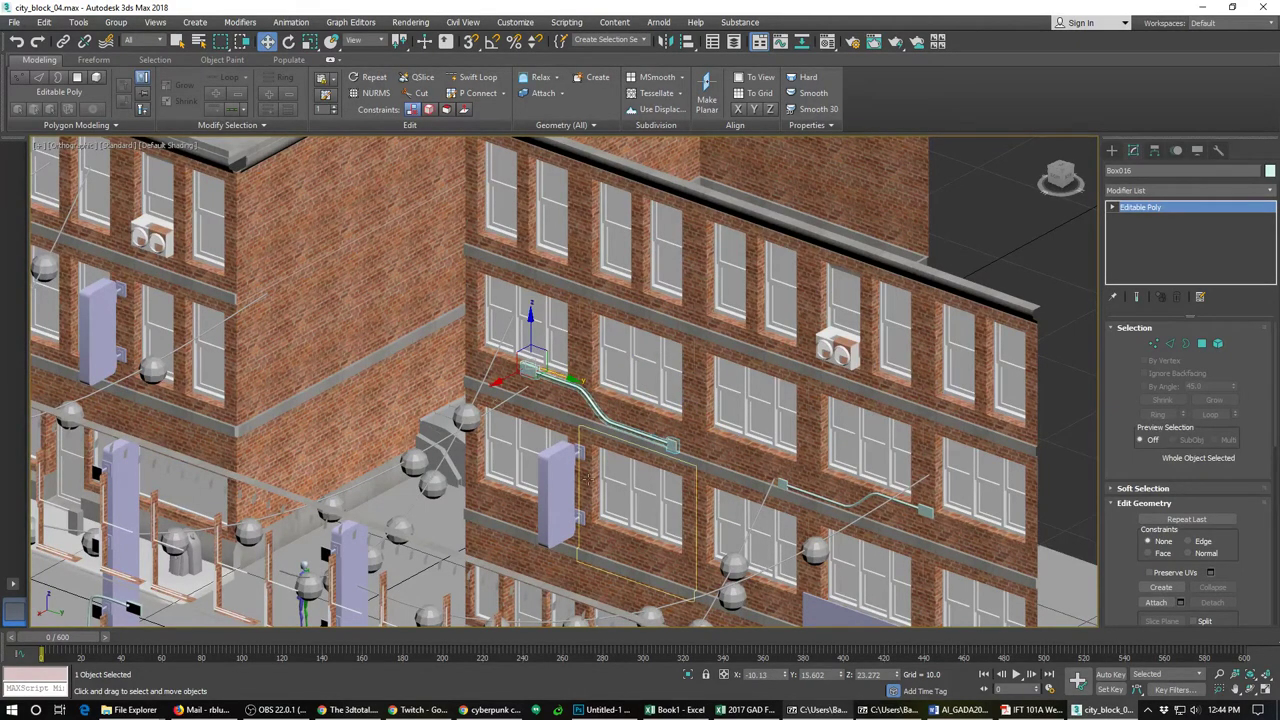
Step: Clone the mirrored S-bend pipe onto the neighbouring building's facade, just above its ground-floor windows
middle_click_drag(590, 479, 806, 548, "alt")
scroll(843, 501, "down", 2)
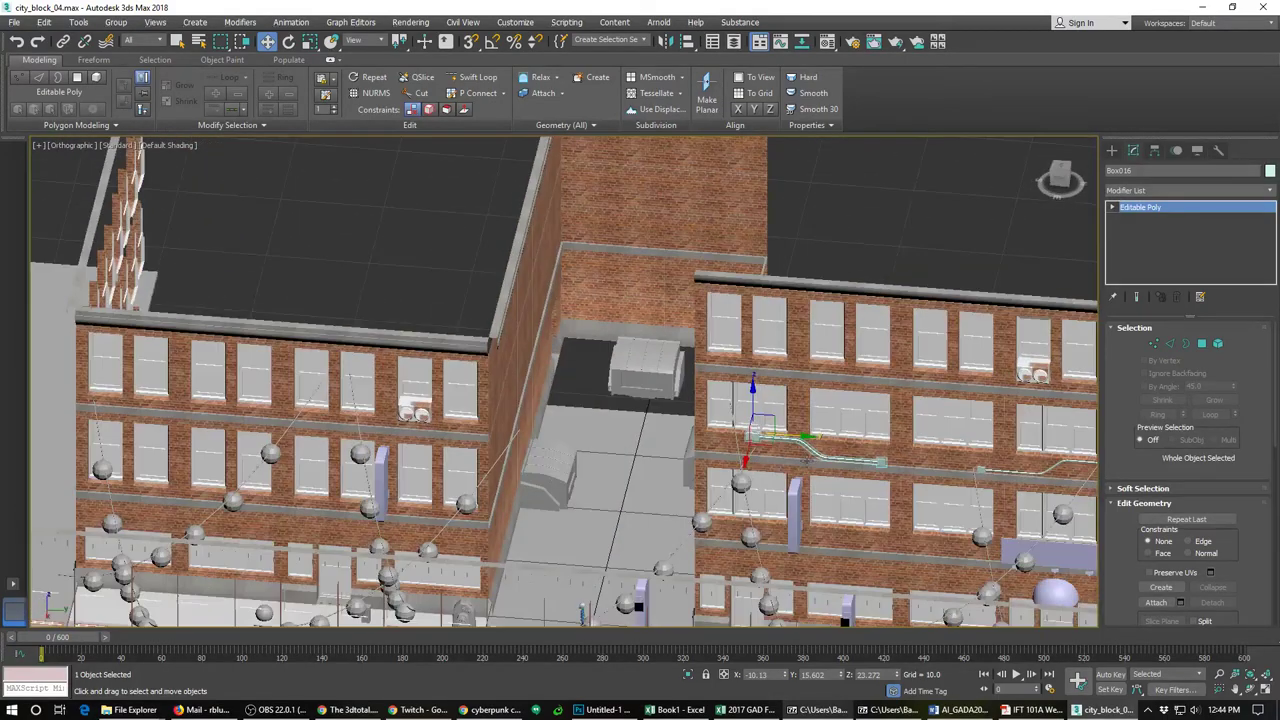
scroll(806, 460, "up", 2)
mouse_move(743, 404)
left_mouse_down("shift")
mouse_move(240, 543)
mouse_move(126, 527)
left_mouse_up("shift")
left_click(631, 413)
Step: Examine the pipe placement around the facades, through Camera001 up to frame 349, and through still_camera
mouse_move(285, 560)
middle_mouse_down()
mouse_move(913, 465)
mouse_move(885, 490)
mouse_move(748, 534)
mouse_move(1070, 557)
middle_mouse_up()
scroll(817, 512, "down", 2)
scroll(1078, 558, "down", 3)
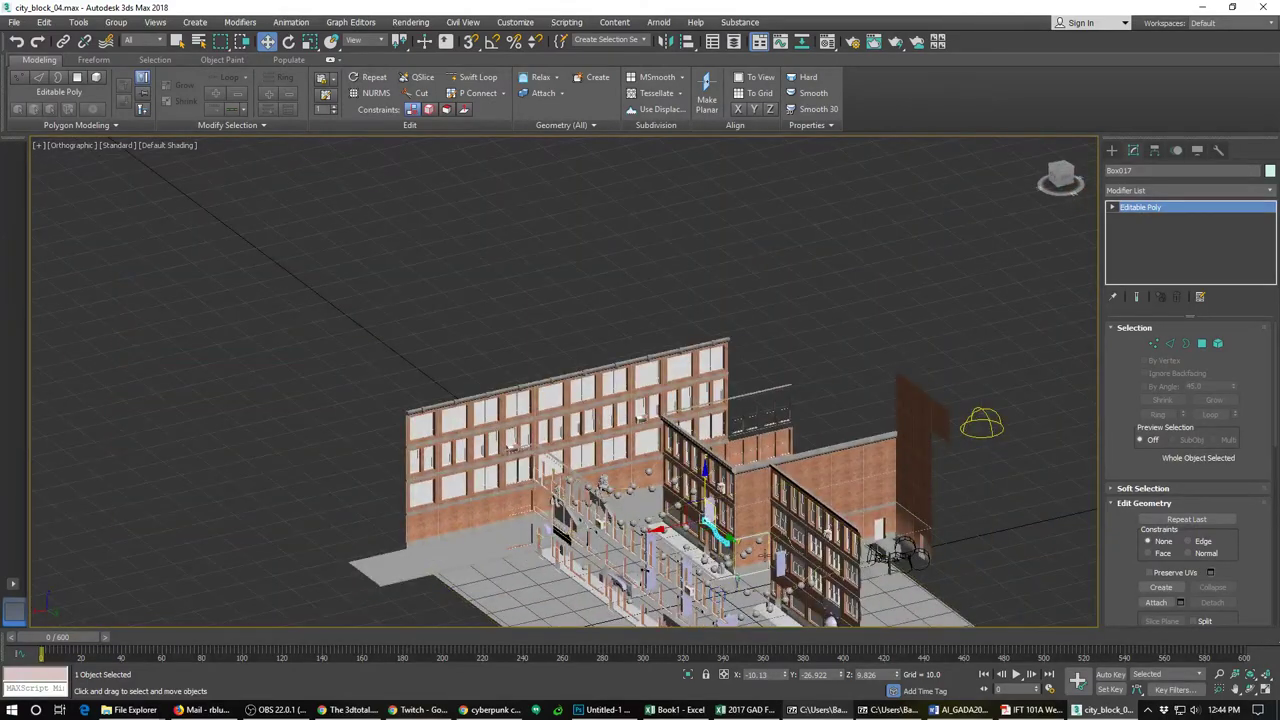
middle_click_drag(764, 555, 777, 552, "alt")
scroll(777, 552, "up", 5)
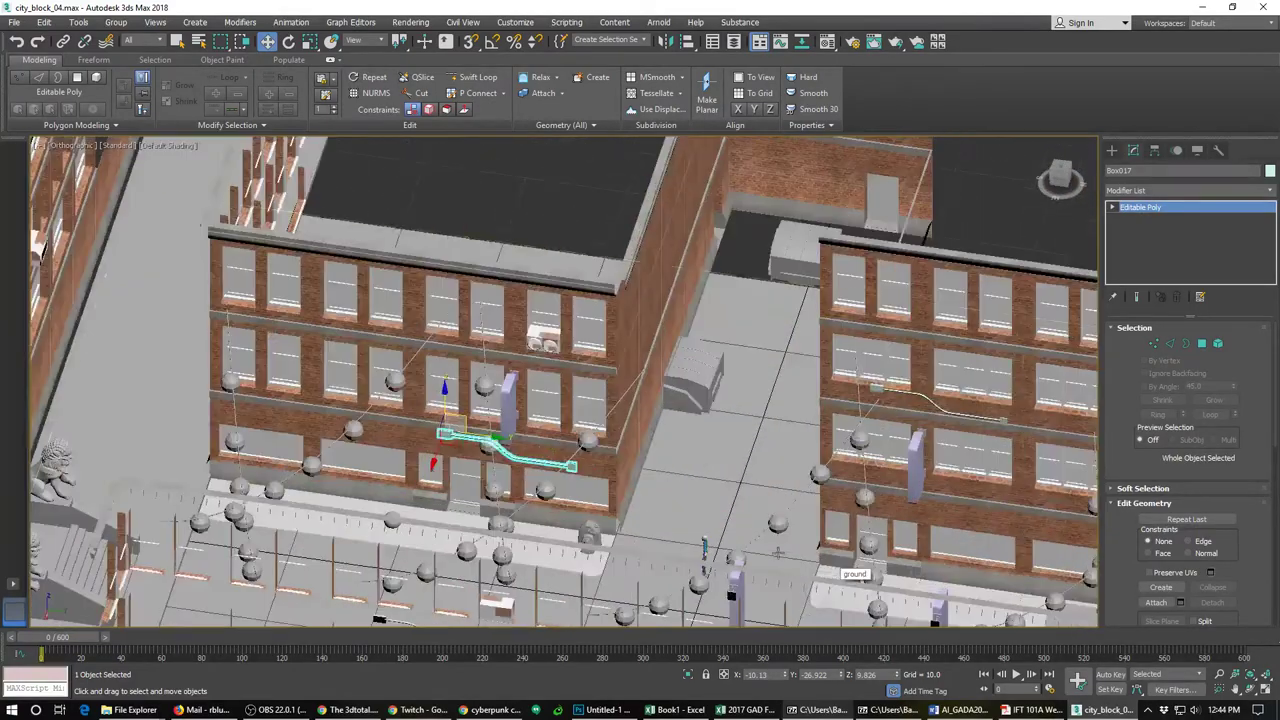
key("c")
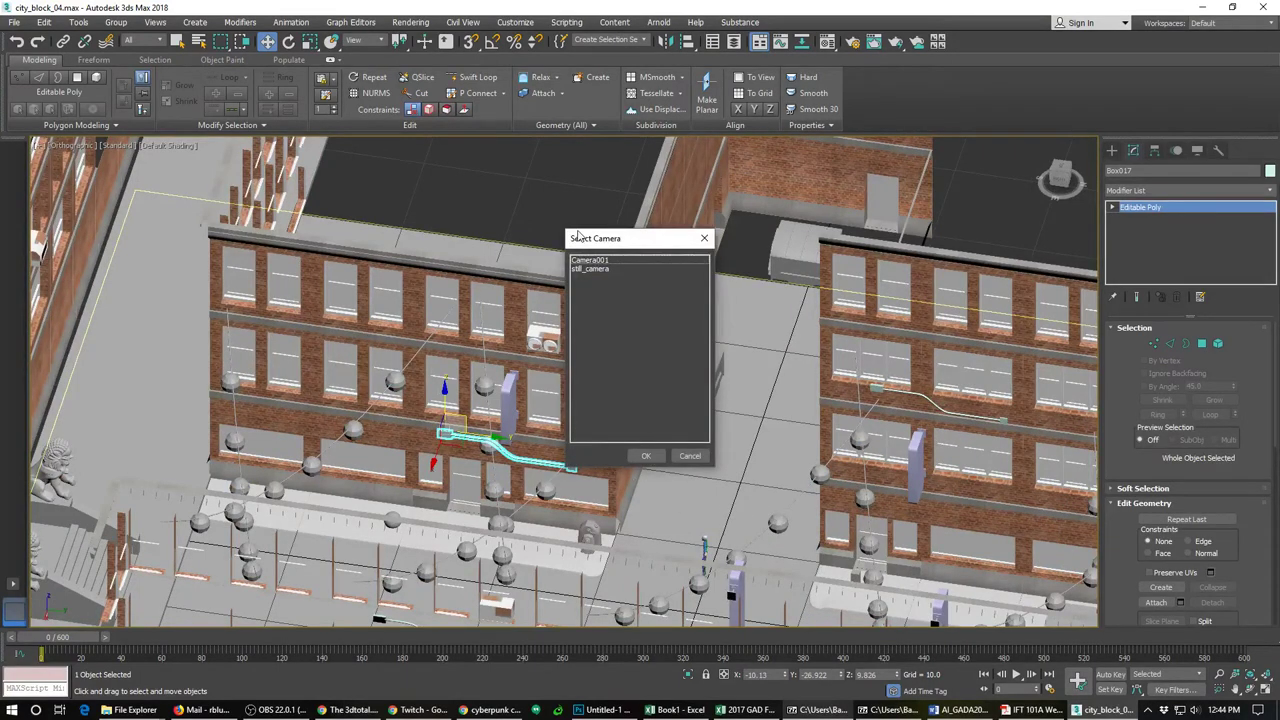
double_click(590, 260)
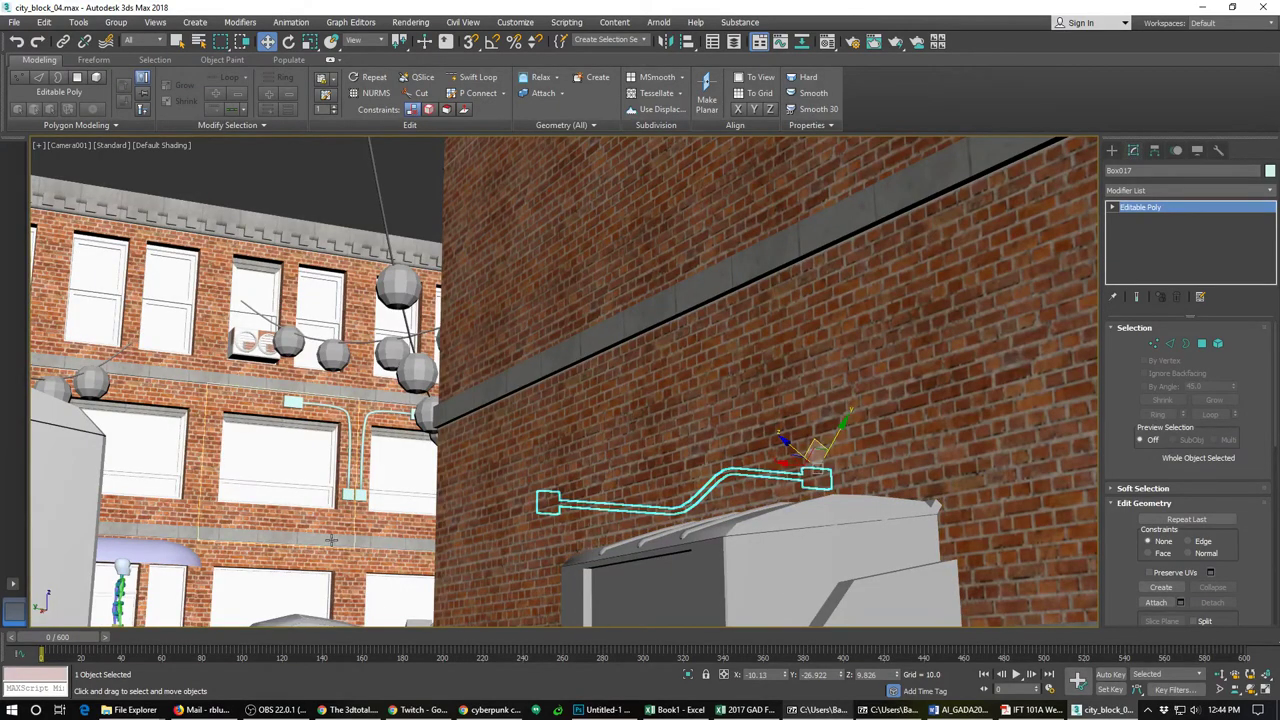
left_click_drag(58, 641, 738, 648)
key("w")
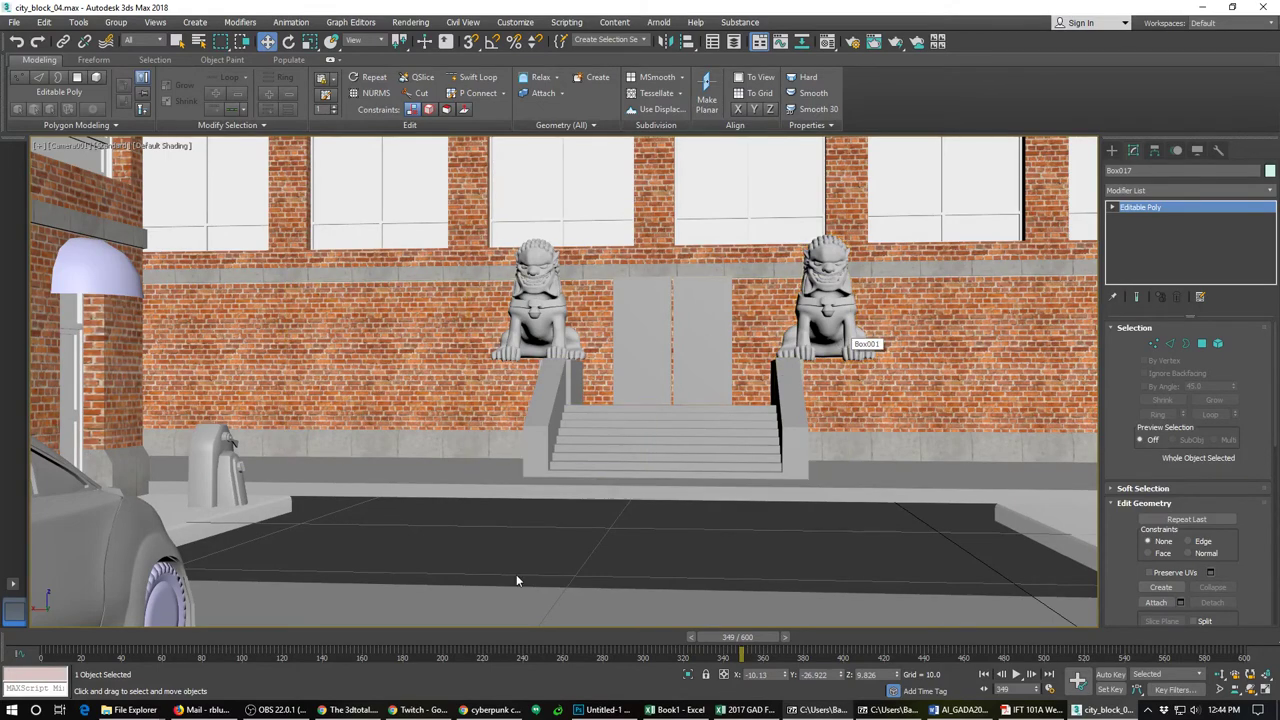
key("c")
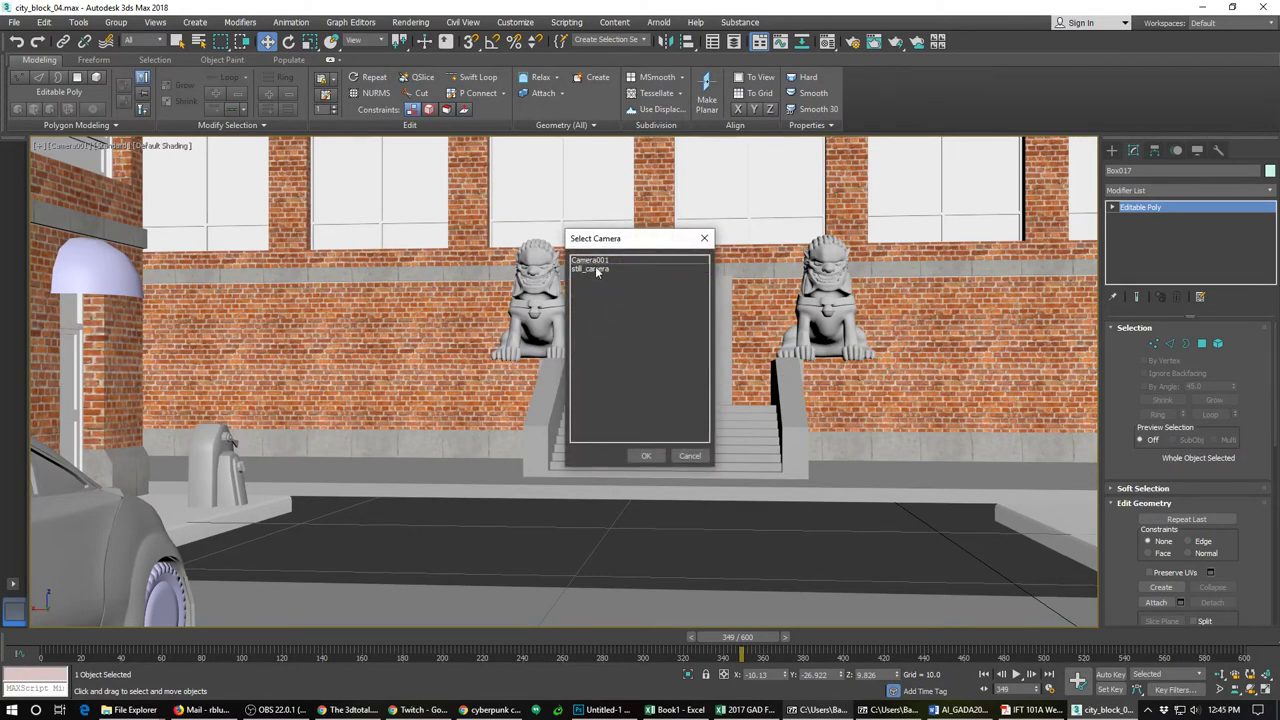
double_click(597, 270)
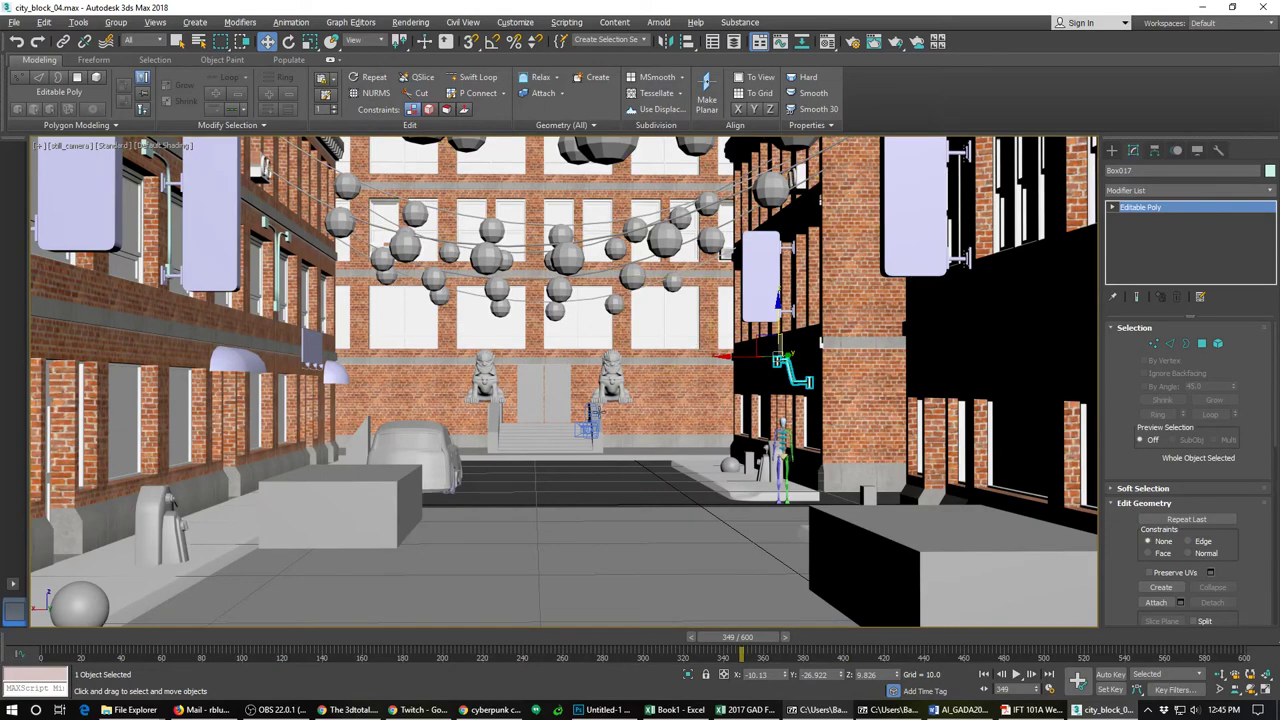
Step: In the perspective view, set the long double-bend pipe's rotation to Y 0 and Z 90, and change Z to -90
key("p")
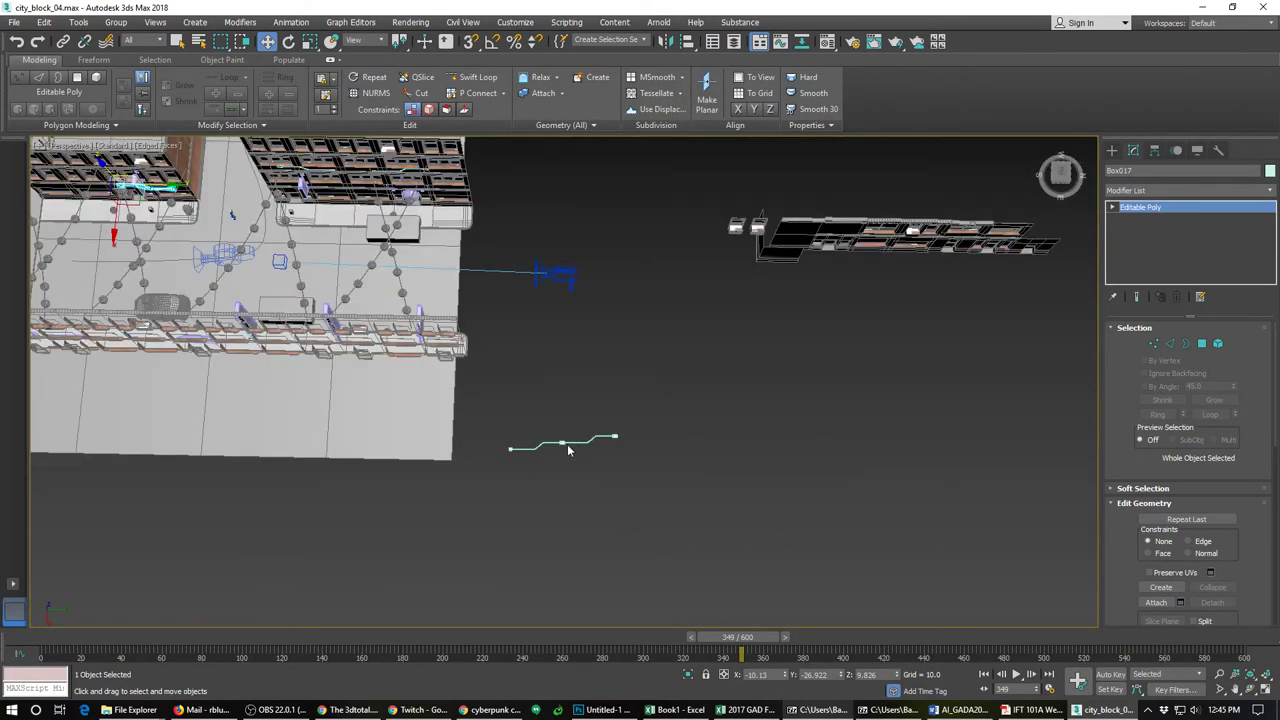
left_click(569, 448)
left_click(565, 443)
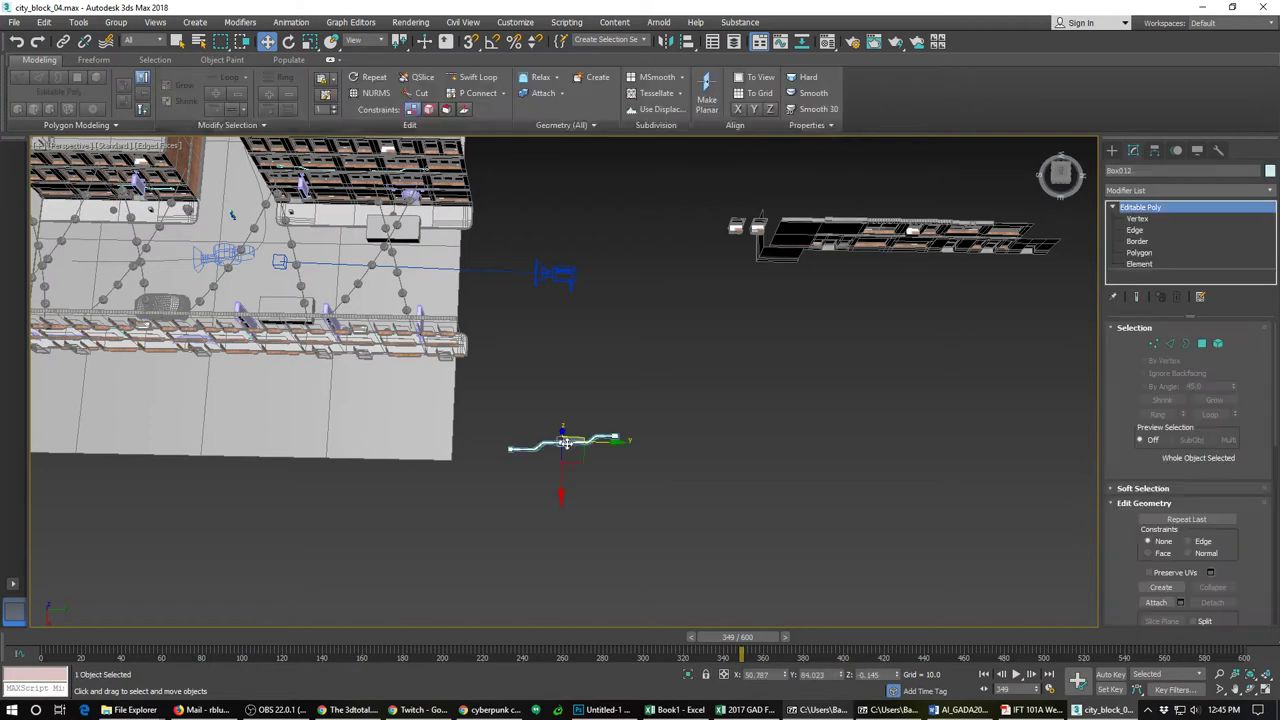
key("e")
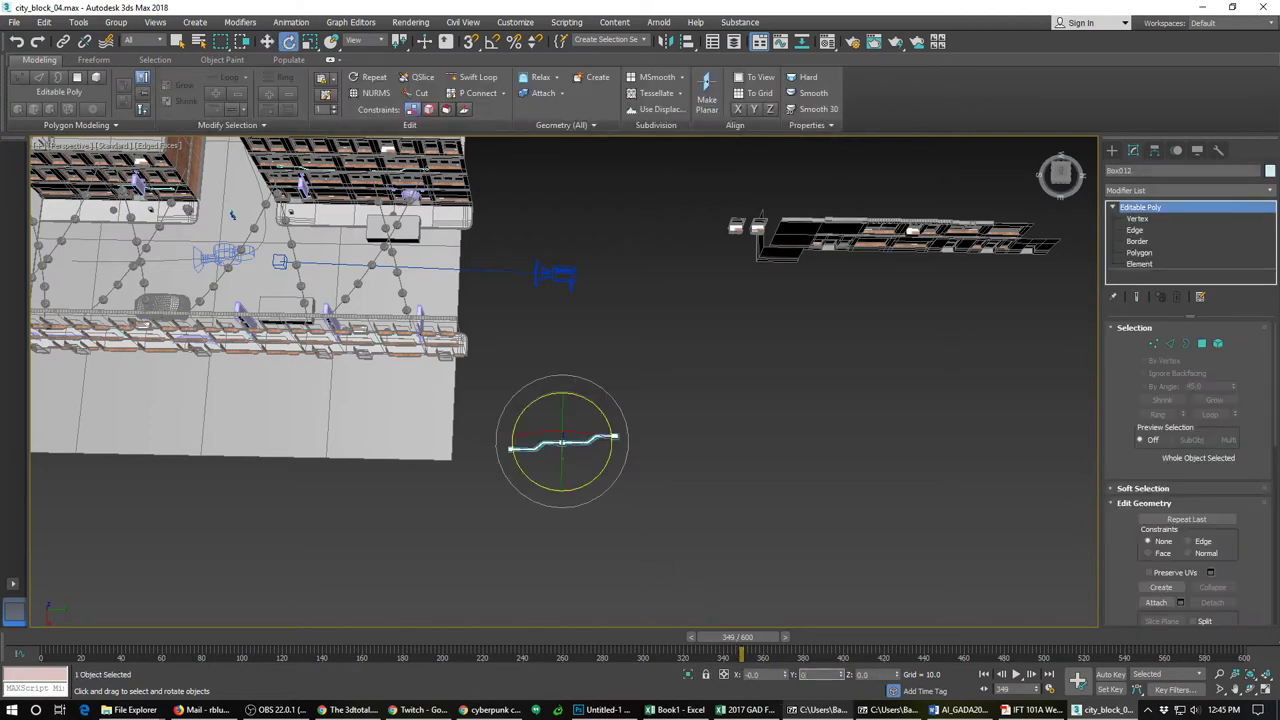
type("0")
key("Return")
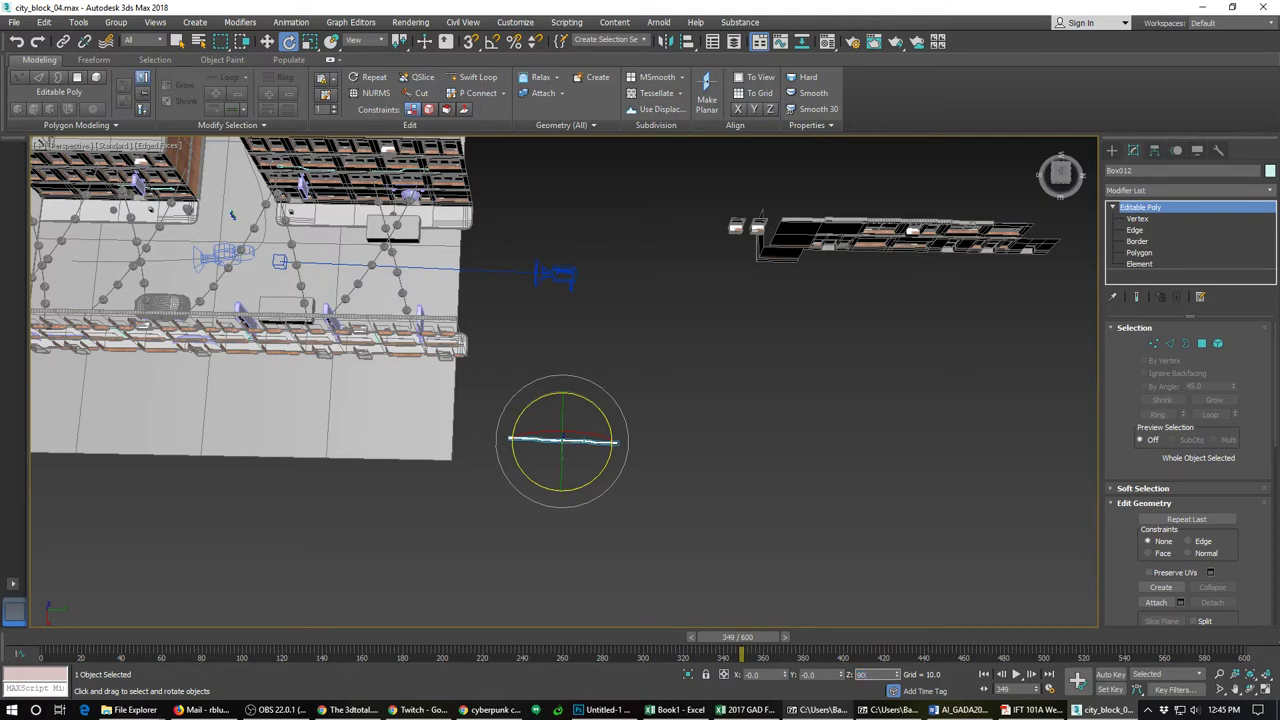
type("90")
key("Return")
middle_click_drag(706, 597, 474, 451, "alt")
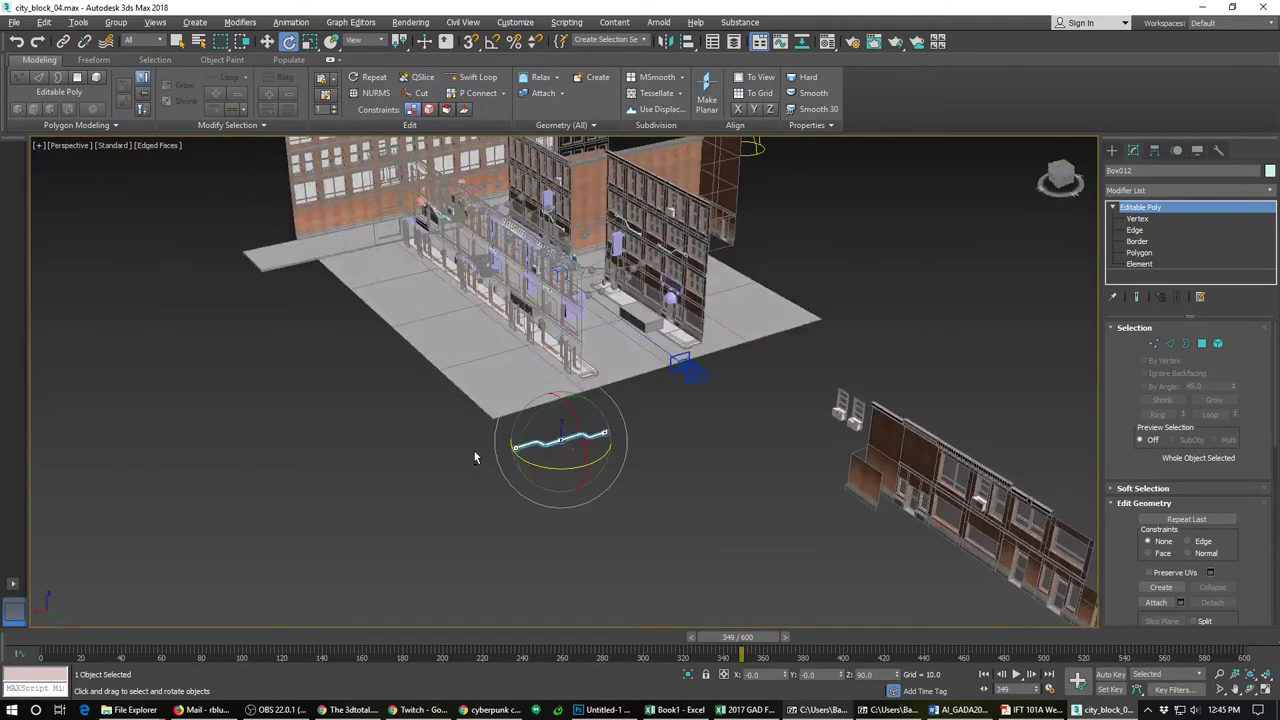
scroll(474, 451, "up", 3)
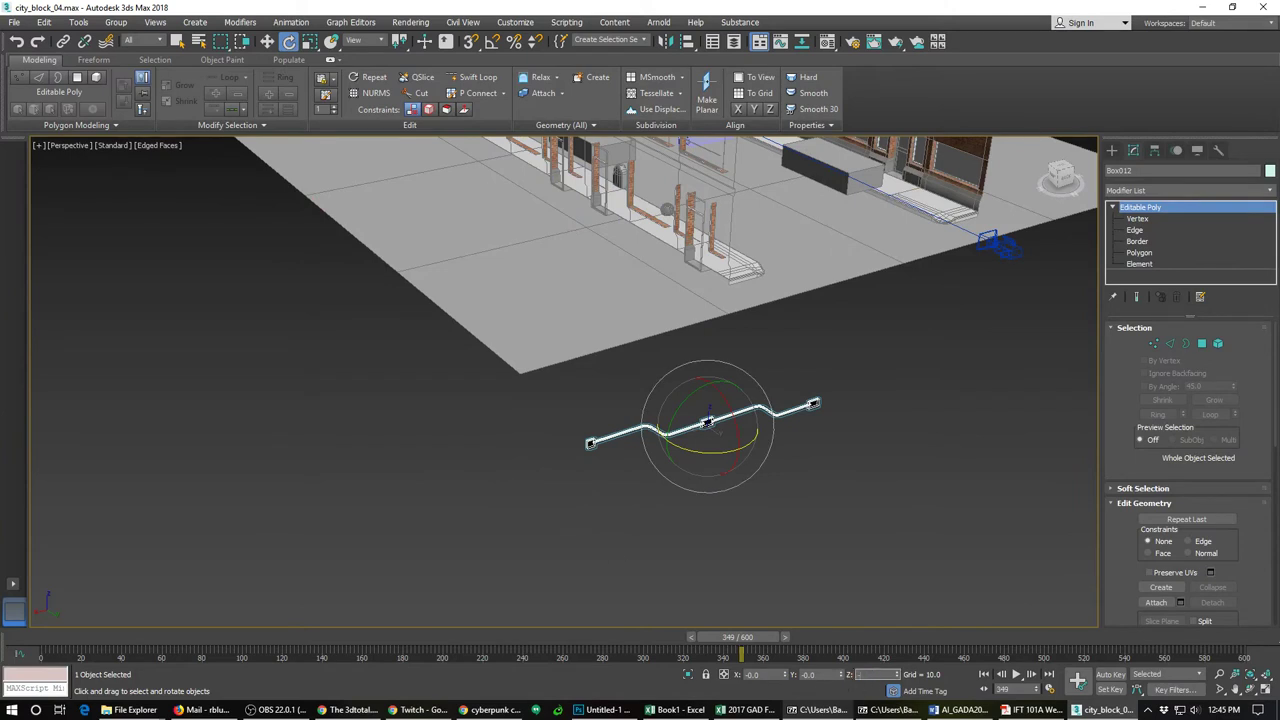
key("Return")
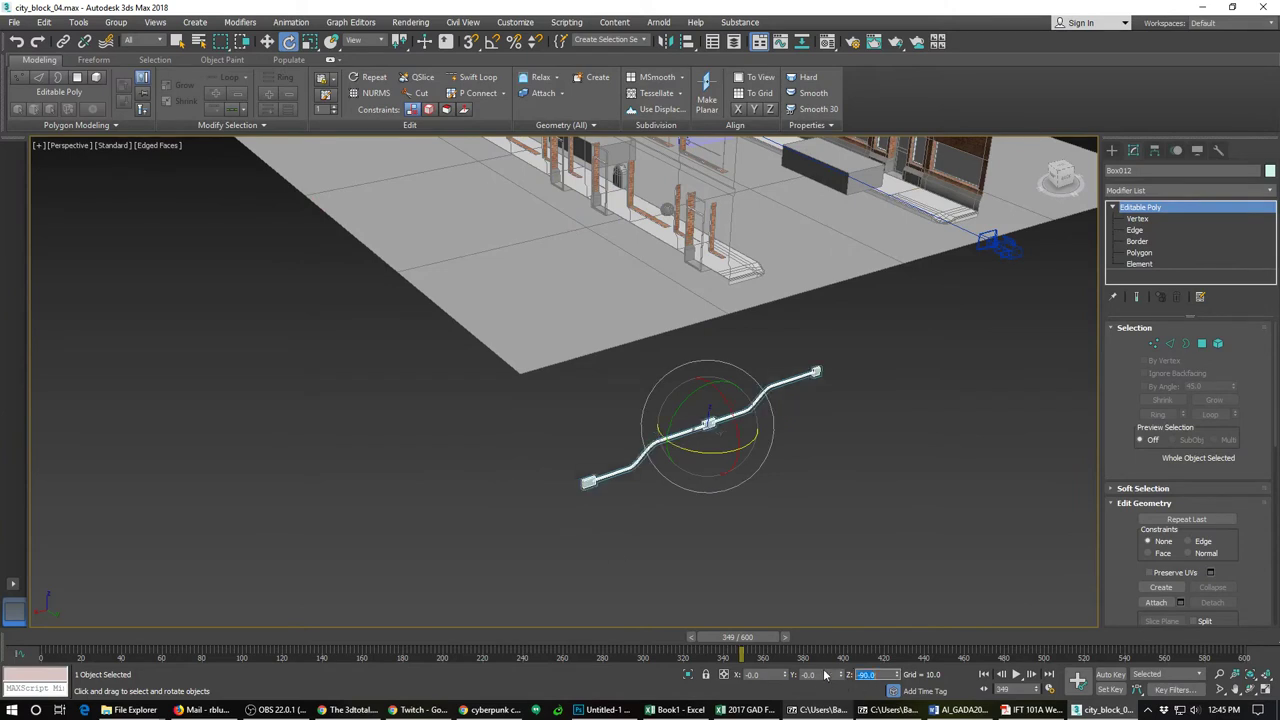
Step: Move the long double-bend pipe across the city block to the end building and align it with that building's brick wall
scroll(614, 463, "down", 3)
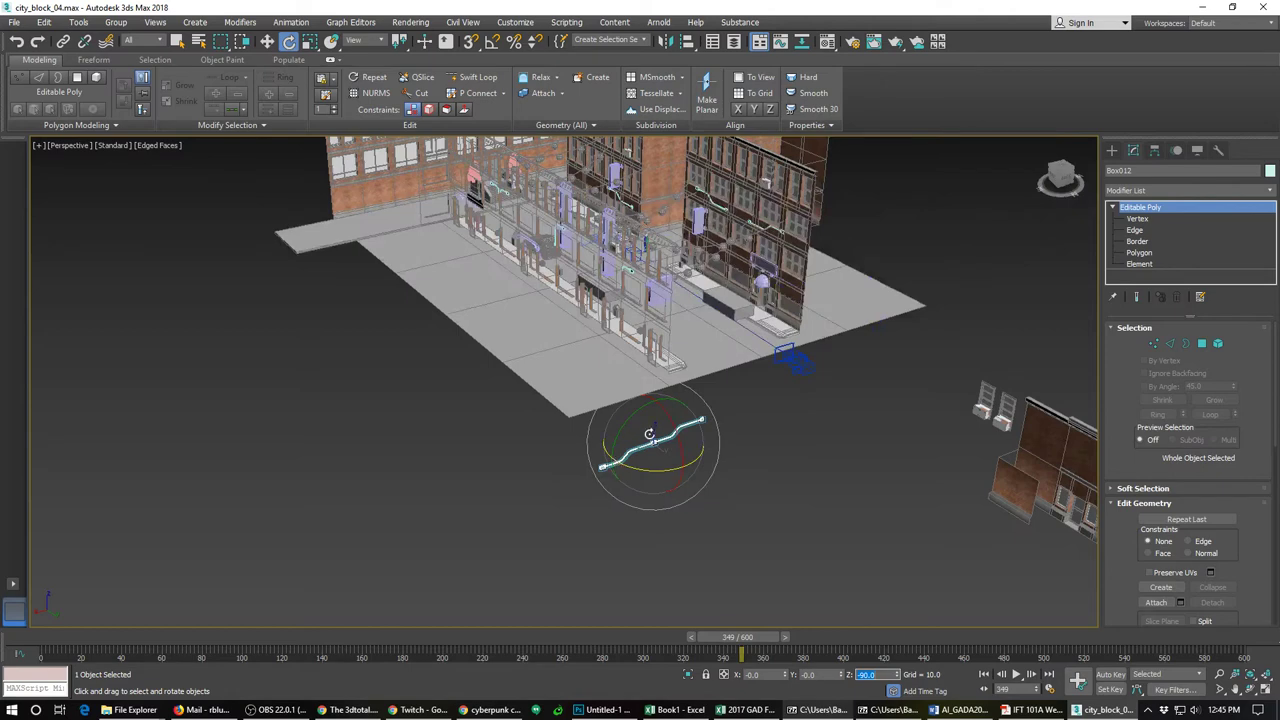
middle_click_drag(659, 470, 692, 491)
key("w")
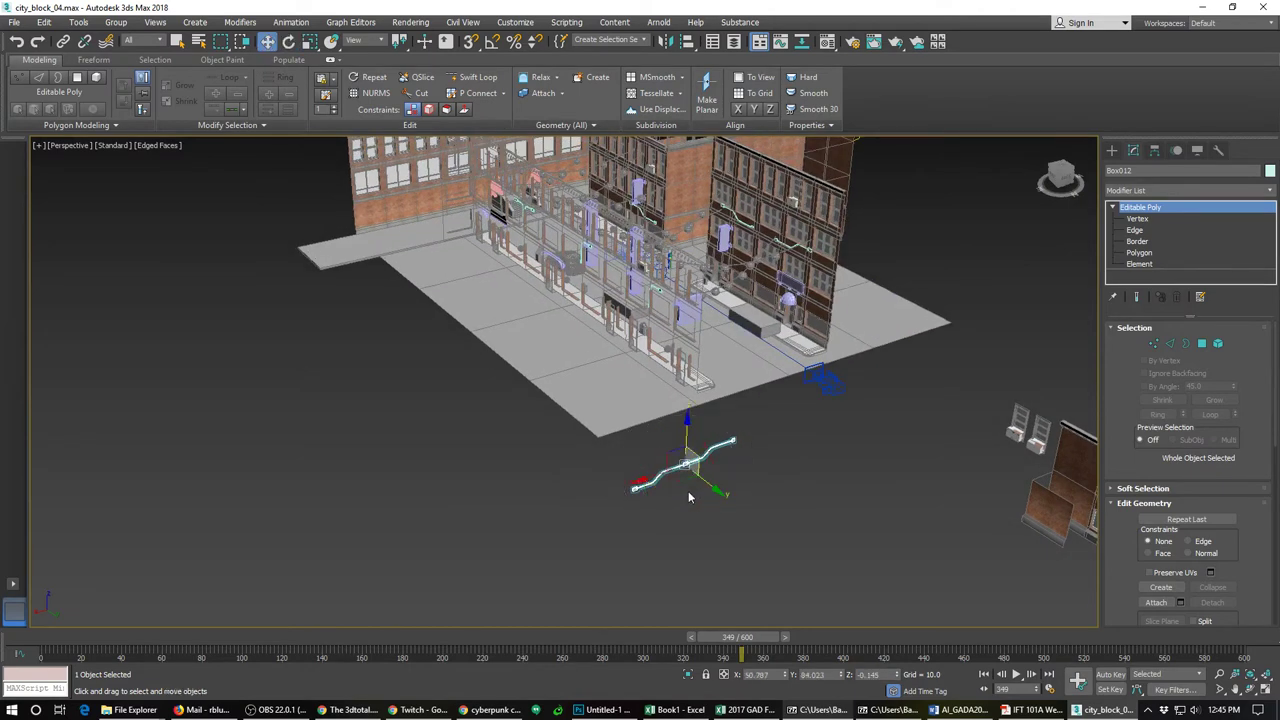
left_click_drag(714, 489, 363, 236)
middle_click_drag(372, 266, 523, 453, "alt")
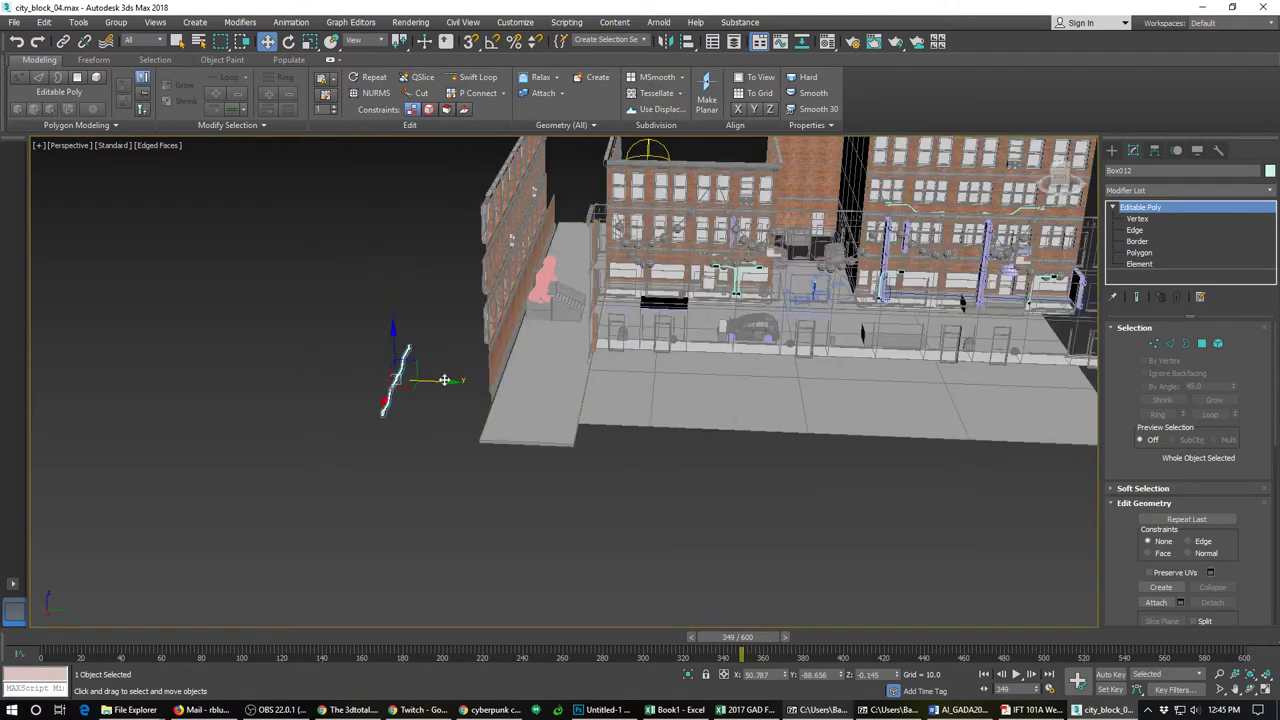
left_click_drag(444, 380, 537, 382)
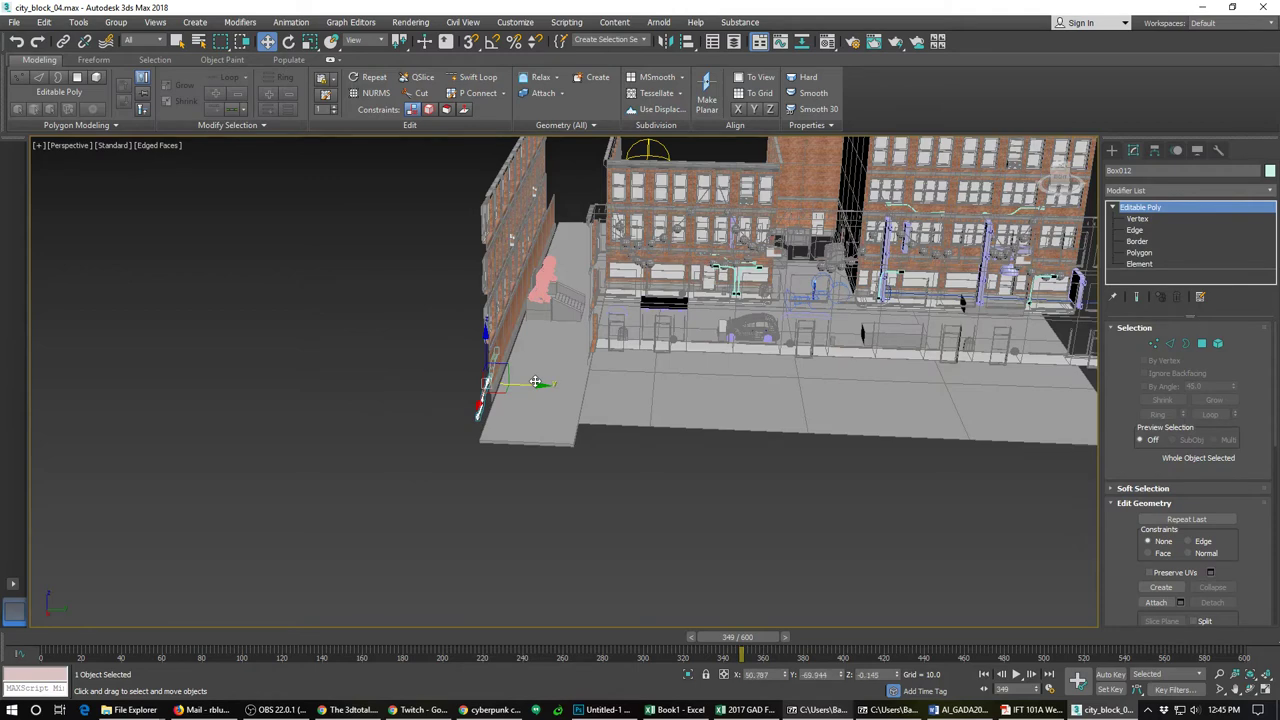
scroll(535, 382, "up", 6)
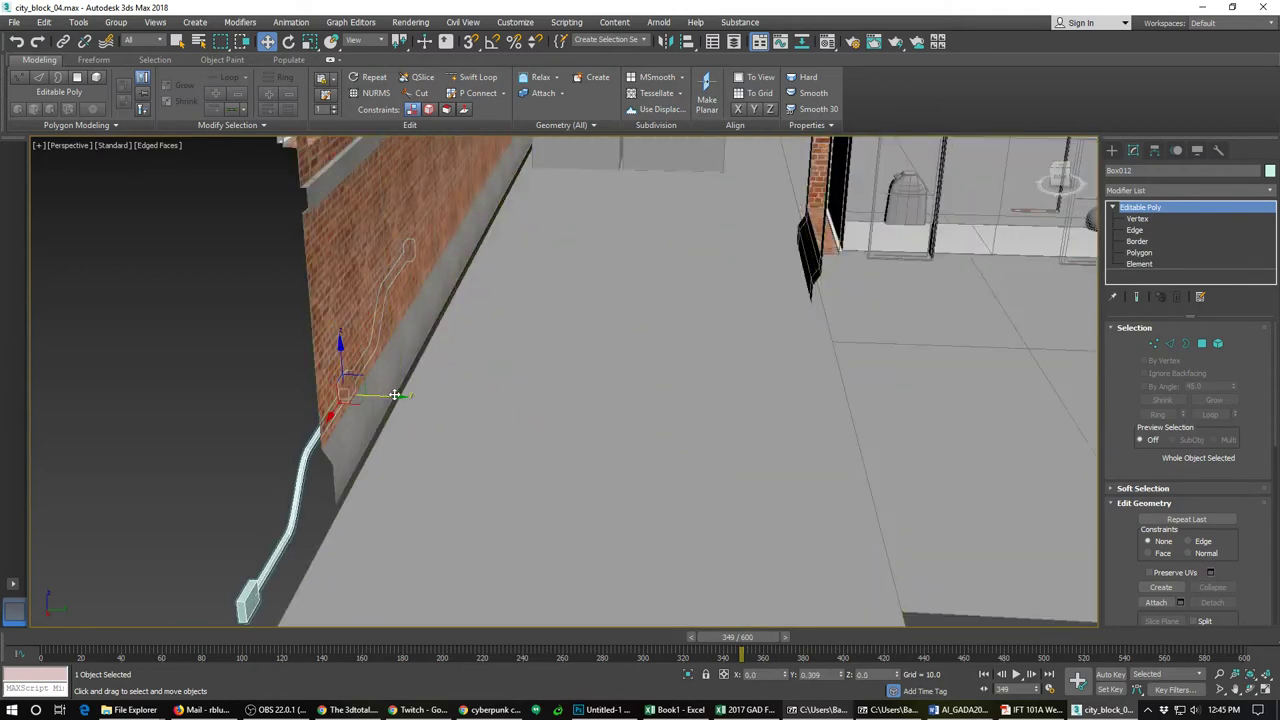
left_click_drag(395, 395, 435, 396)
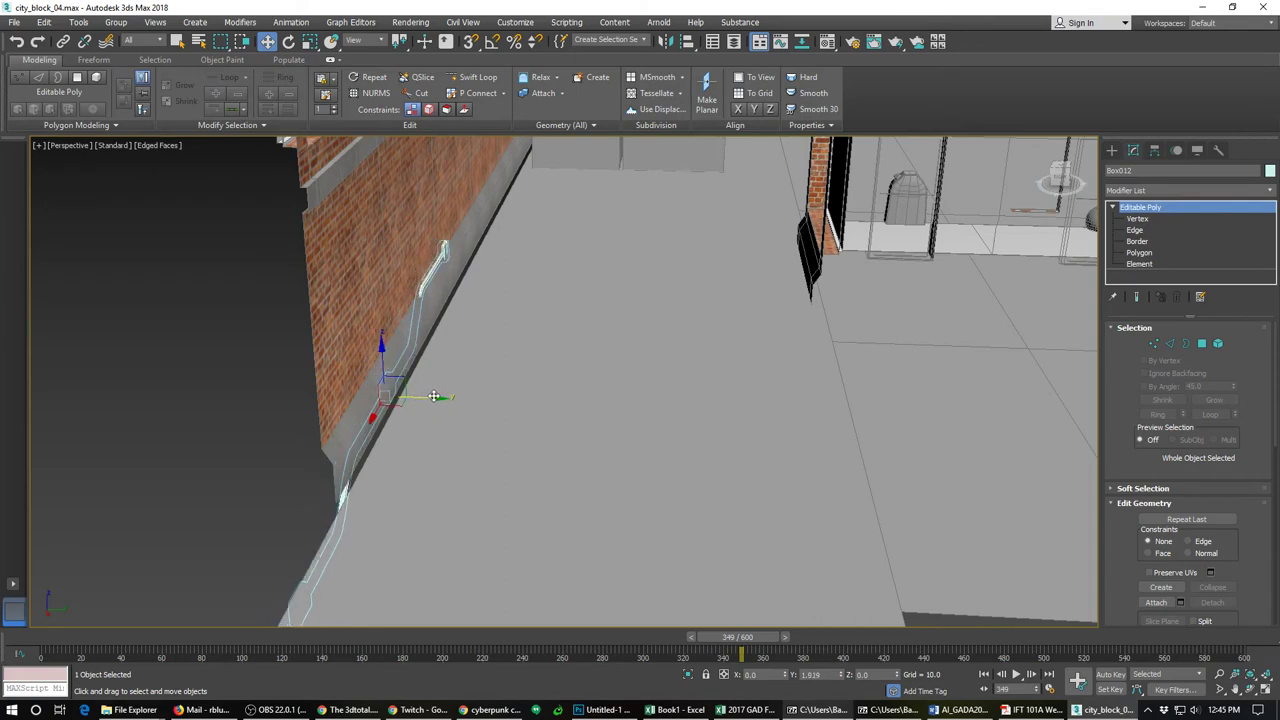
Step: Raise the long double-bend pipe onto the brick band below the windows and shift it along the wall toward the lion statue
middle_click_drag(558, 451, 423, 537, "alt")
scroll(423, 537, "down", 4)
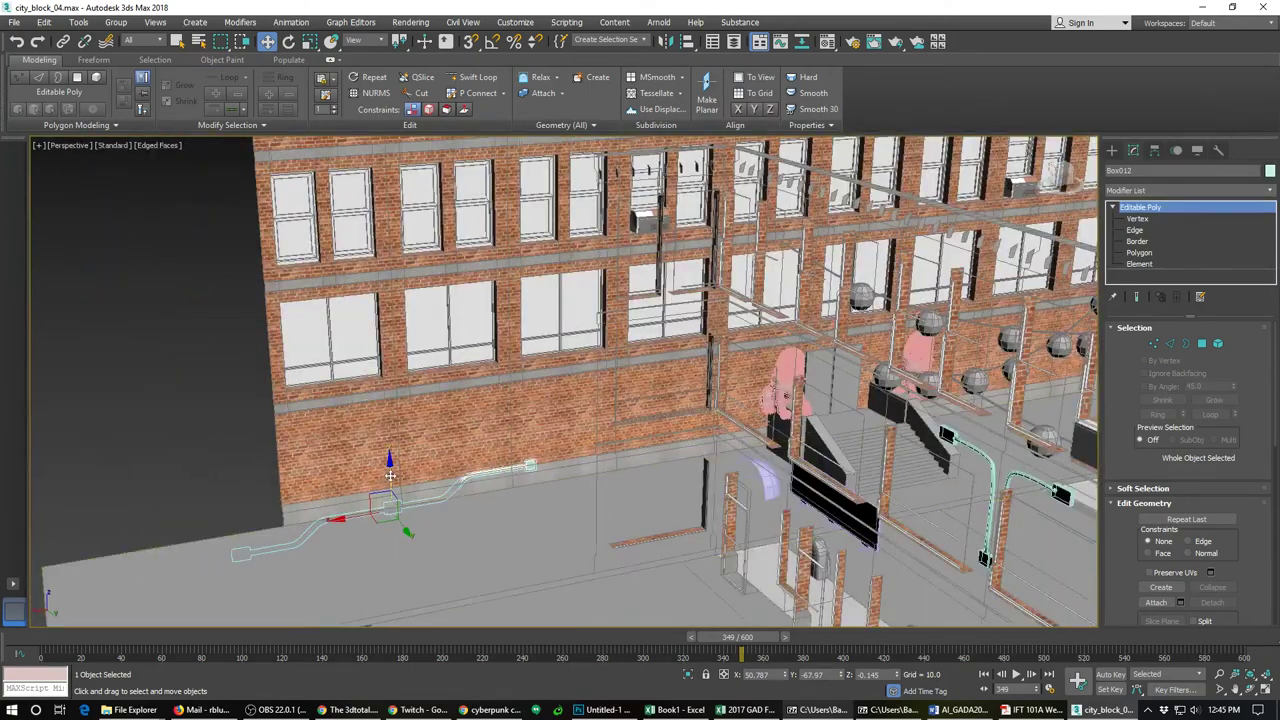
left_click_drag(392, 477, 617, 407)
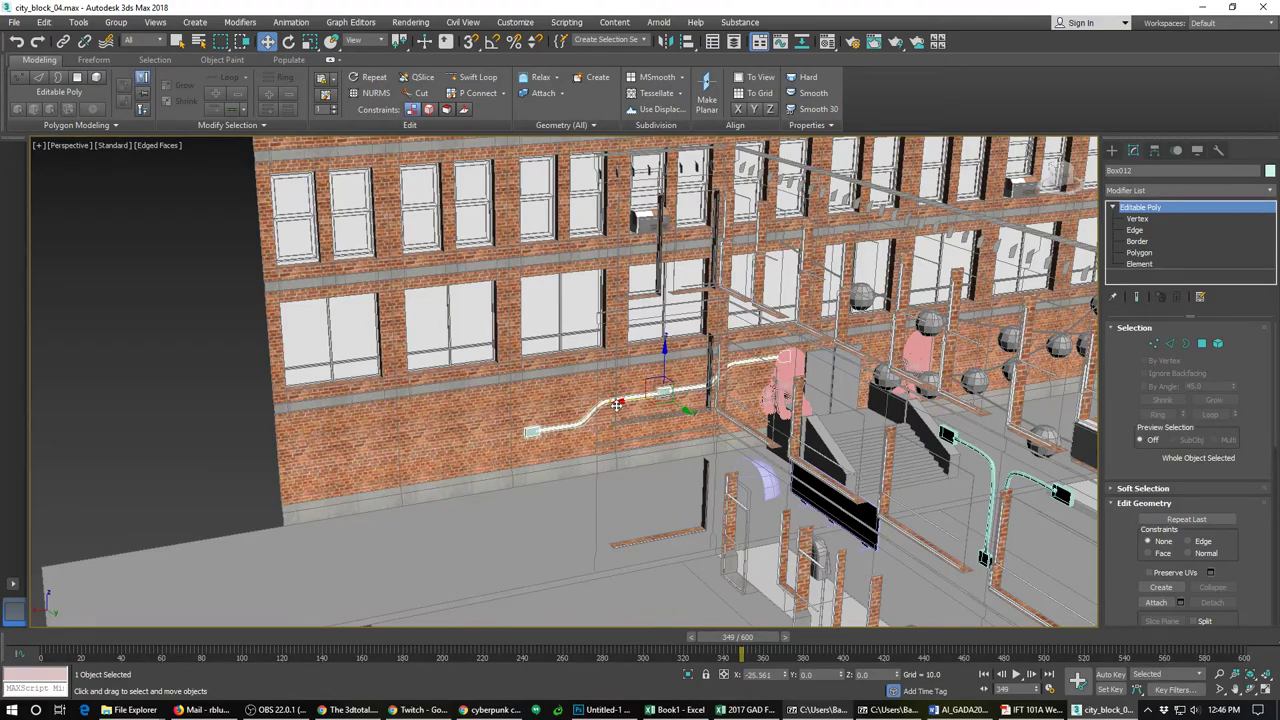
Step: Raise the long double-bend pipe slightly on the end building's wall and shift it along the wall toward the entrance doors
middle_click_drag(897, 425, 850, 418, "alt")
middle_click_drag(850, 418, 677, 490)
scroll(775, 456, "up", 2)
scroll(679, 490, "up", 2)
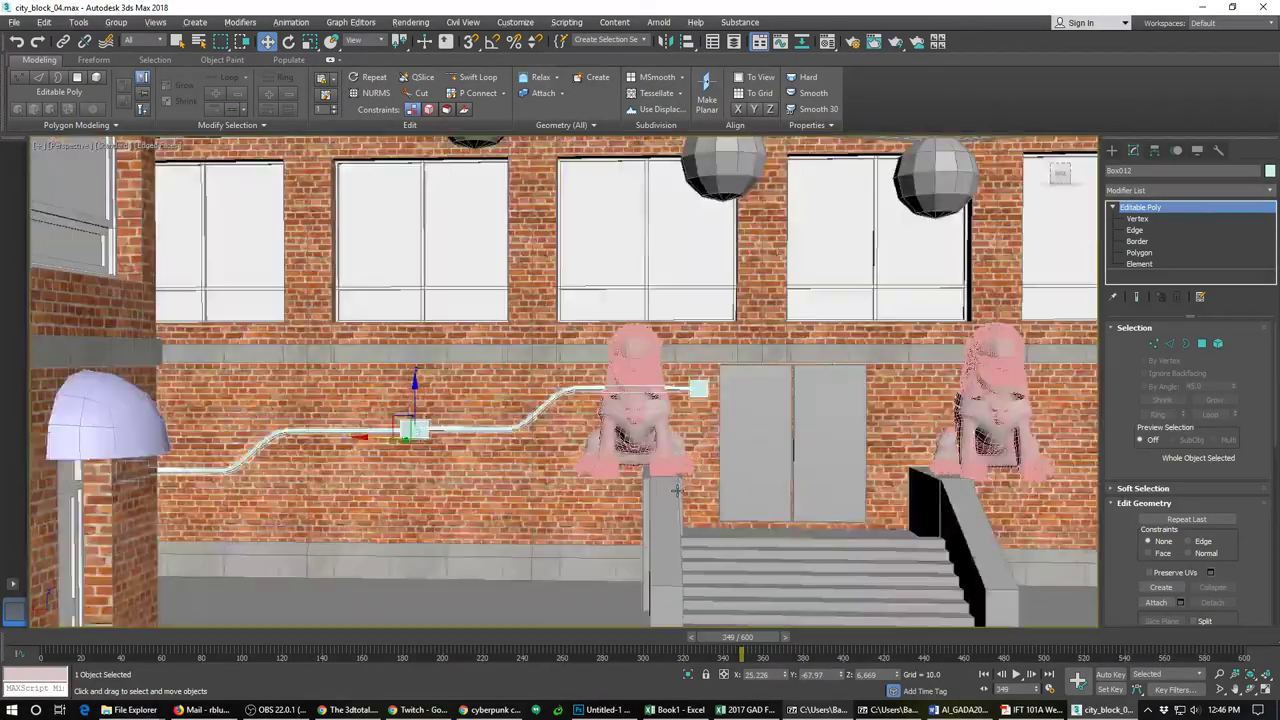
left_click_drag(415, 397, 415, 380)
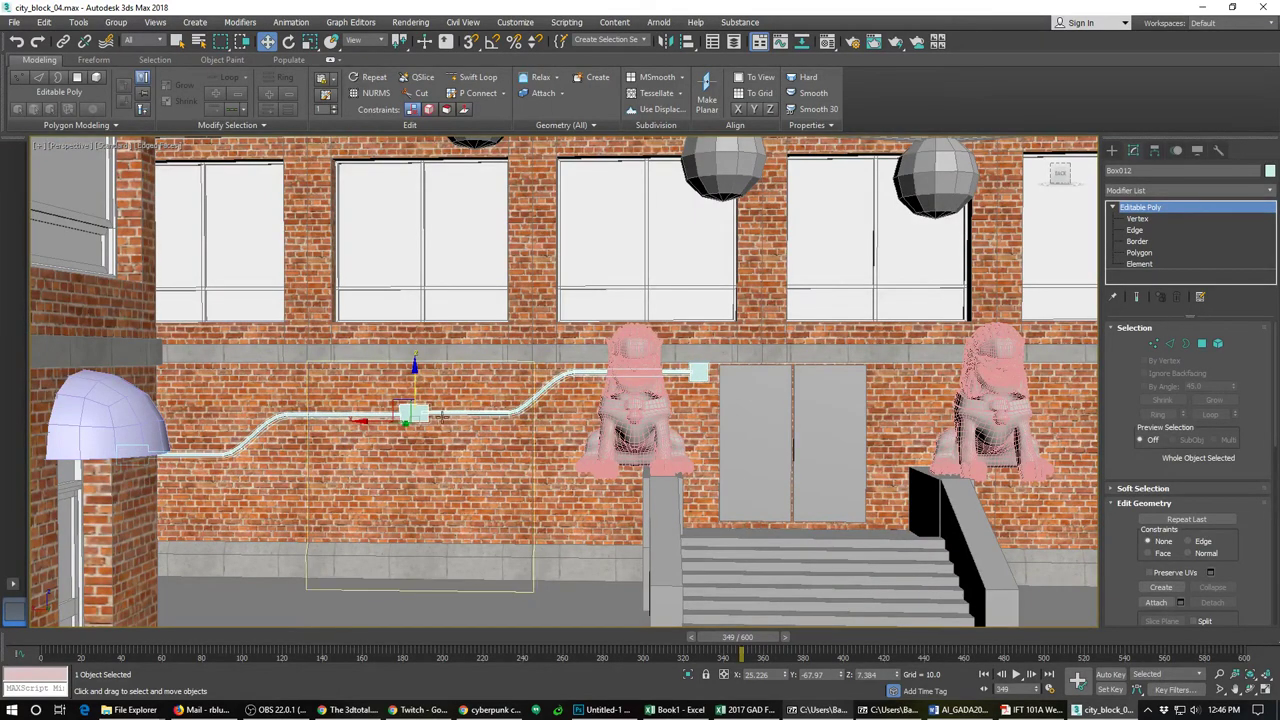
left_click_drag(460, 416, 517, 415)
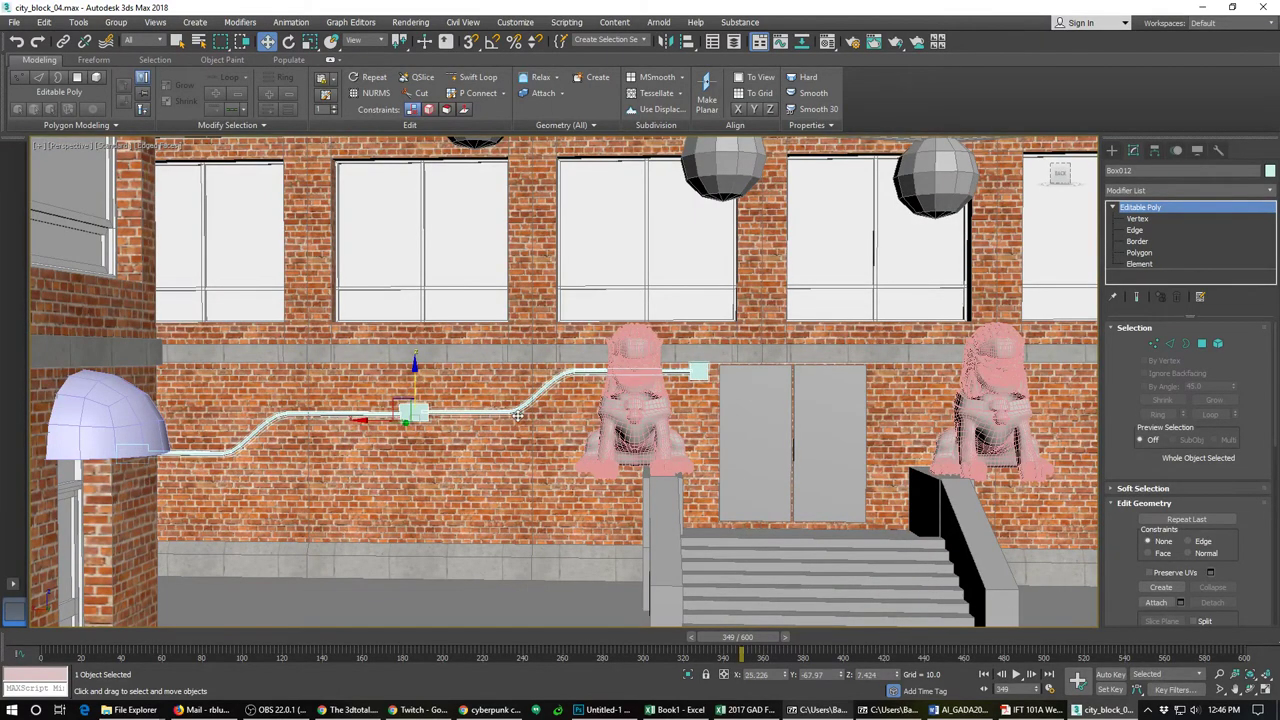
left_click_drag(383, 417, 440, 420)
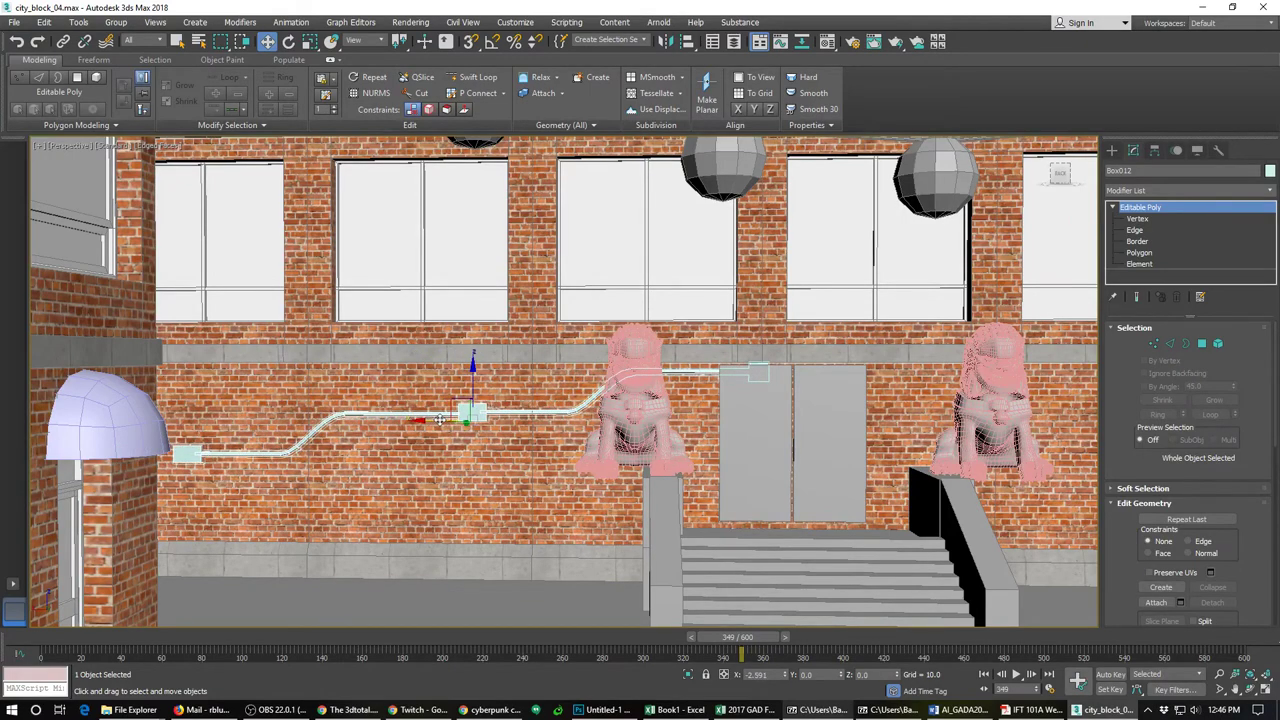
scroll(481, 429, "down", 2)
scroll(481, 429, "up", 2)
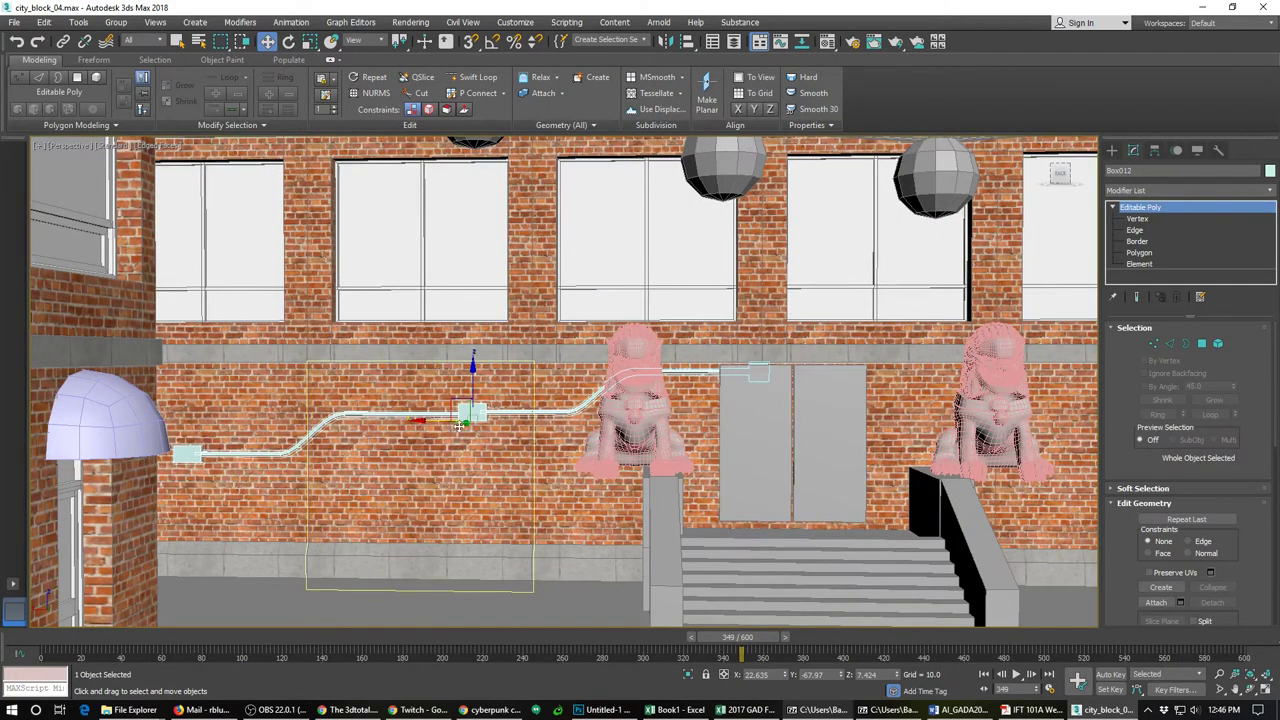
Step: Clone the long double-bend pipe as a copy onto the other side of the entrance doors and mirror the copy about the X axis
left_click_drag(444, 419, 1121, 417, "shift")
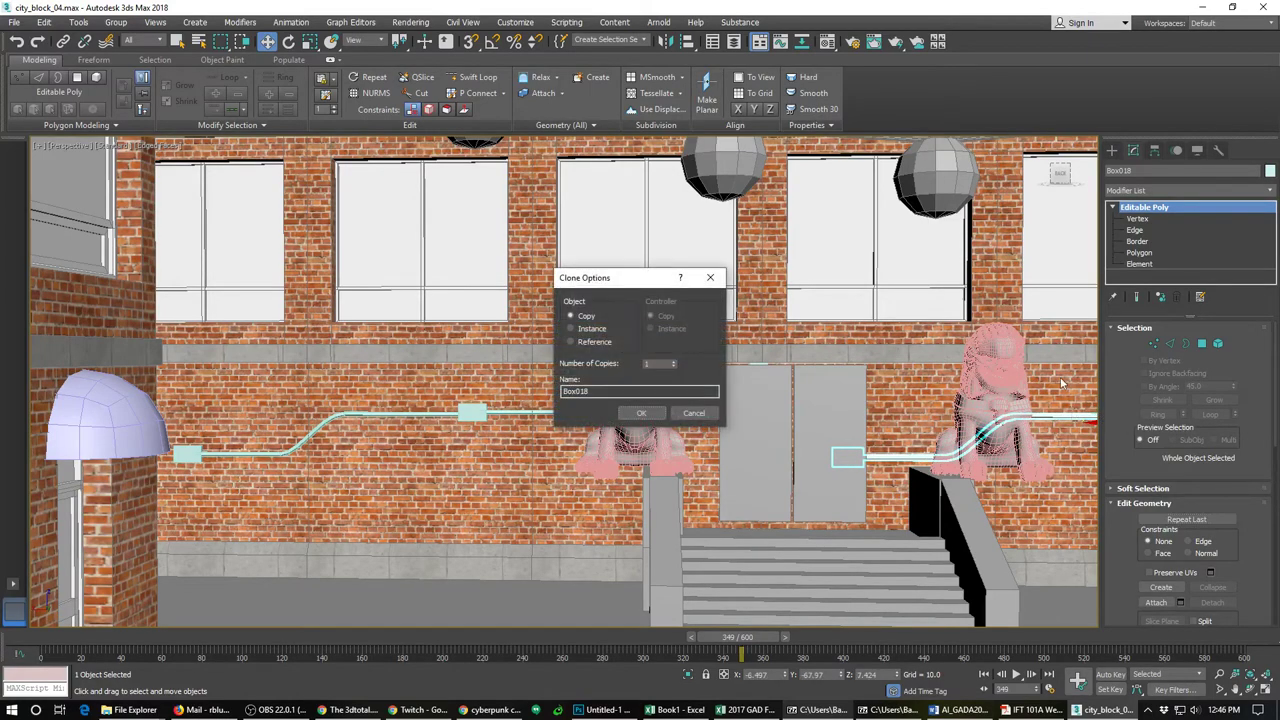
left_click(641, 413)
left_click(667, 42)
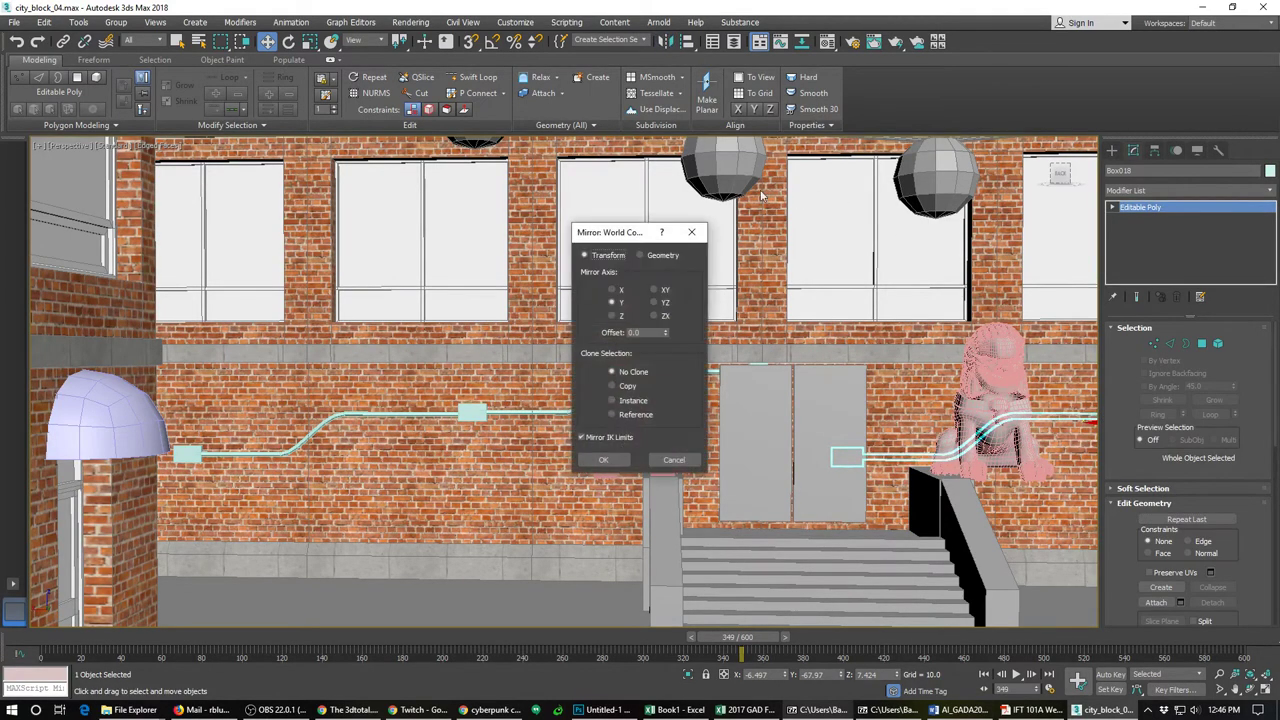
left_click(612, 291)
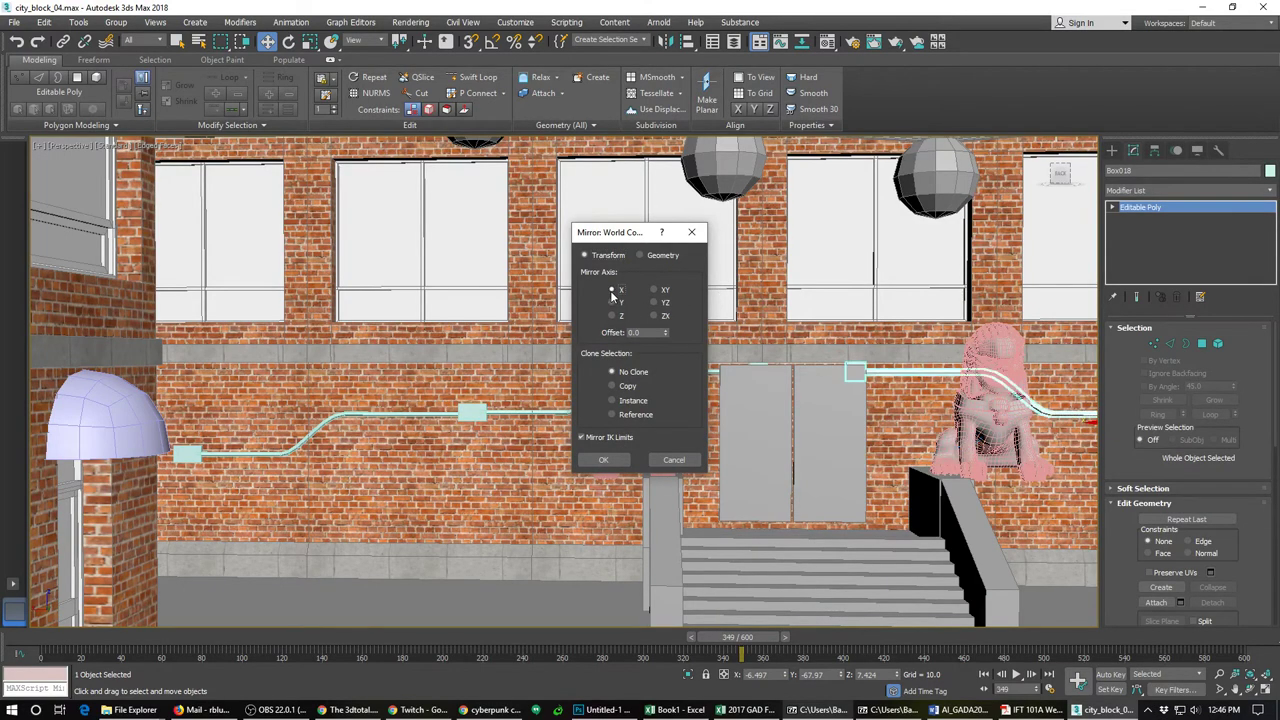
left_click(609, 458)
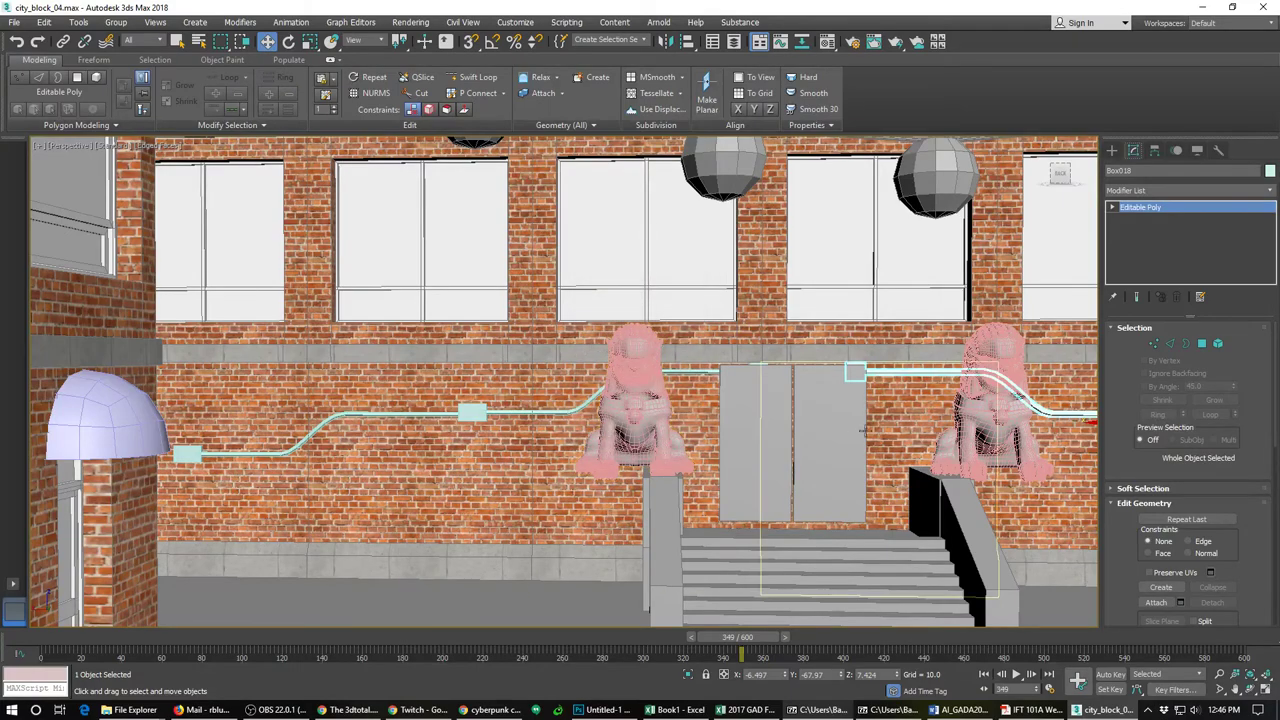
Step: Examine the pipe placement across the whole city block and the hatchback car parked on the street from several angles
middle_click_drag(790, 452, 647, 407, "alt")
scroll(885, 452, "down", 8)
scroll(890, 466, "down", 10)
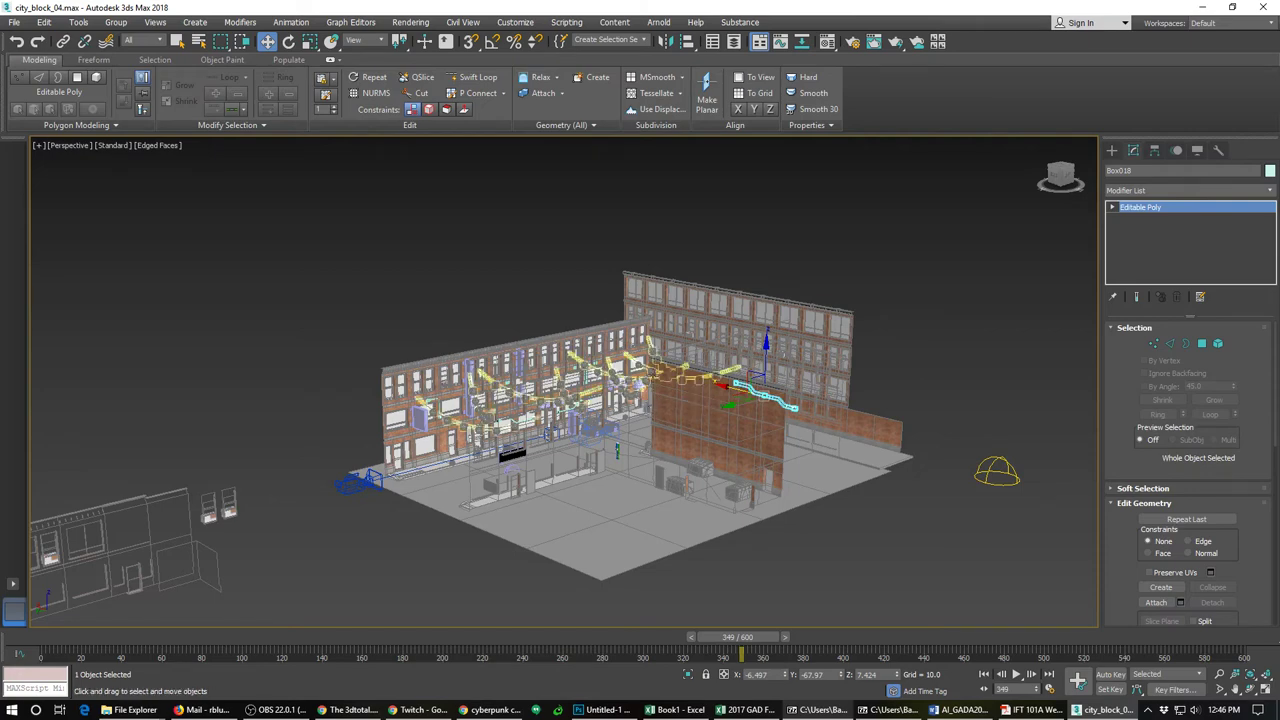
middle_click_drag(648, 410, 598, 478, "alt")
scroll(600, 477, "up", 5)
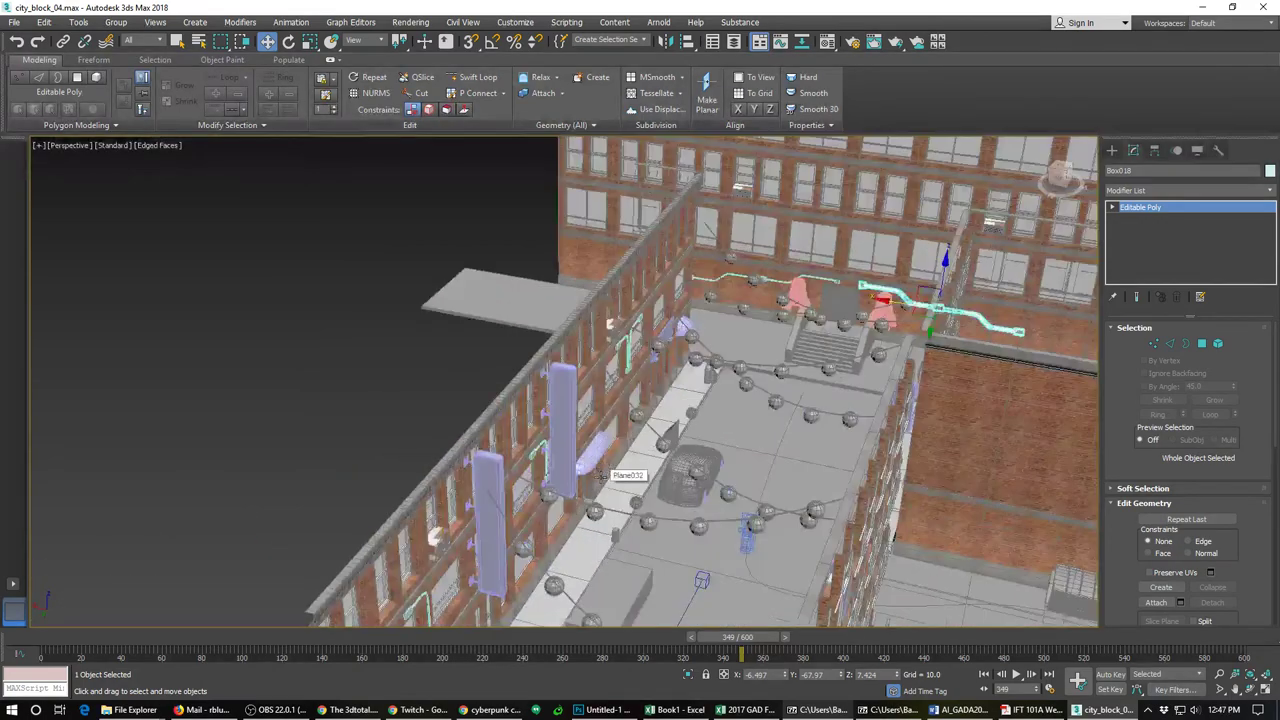
scroll(705, 440, "up", 5)
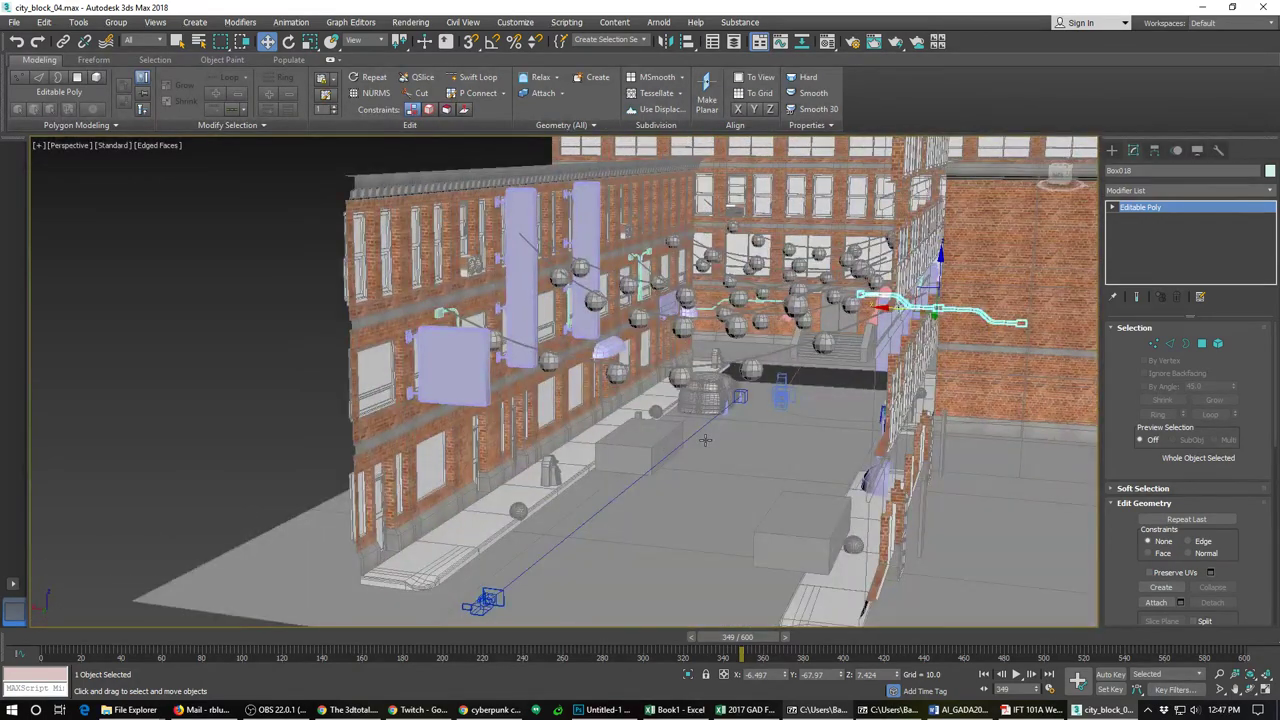
scroll(705, 440, "up", 6)
left_click(745, 297)
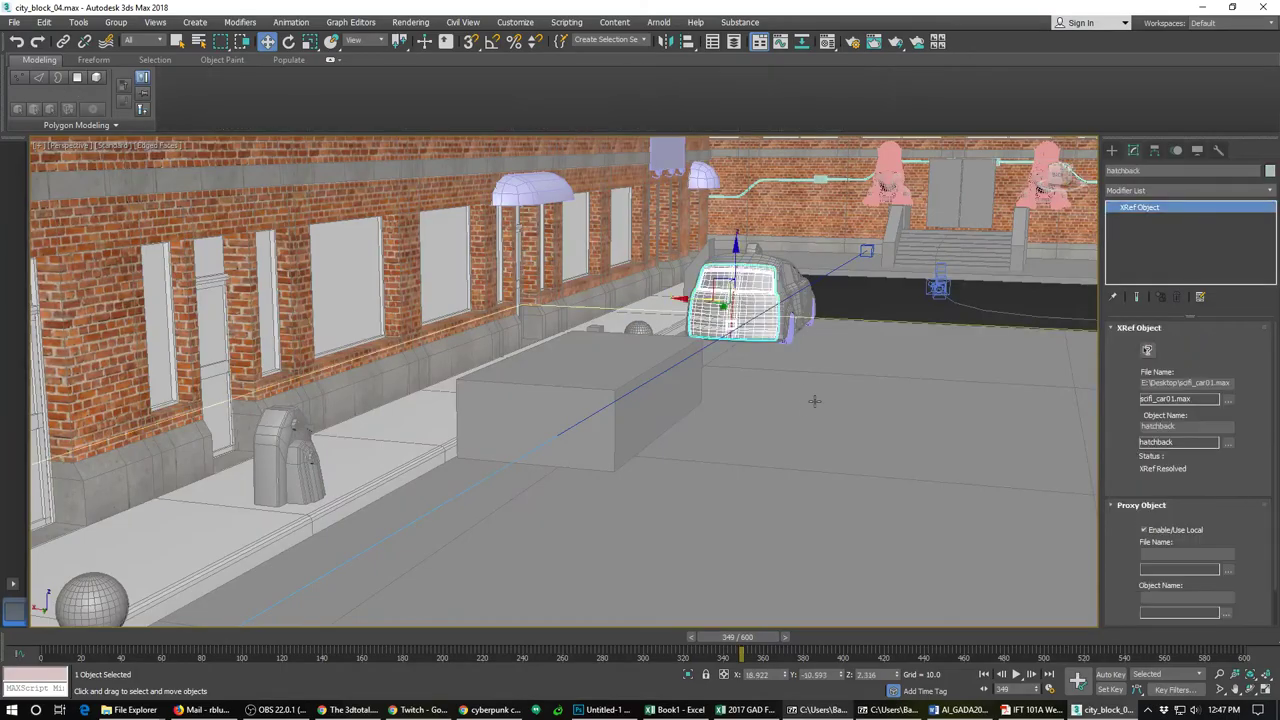
mouse_move(814, 400)
middle_mouse_down("alt")
mouse_move(794, 432)
mouse_move(754, 443)
mouse_move(570, 425)
middle_mouse_up("alt")
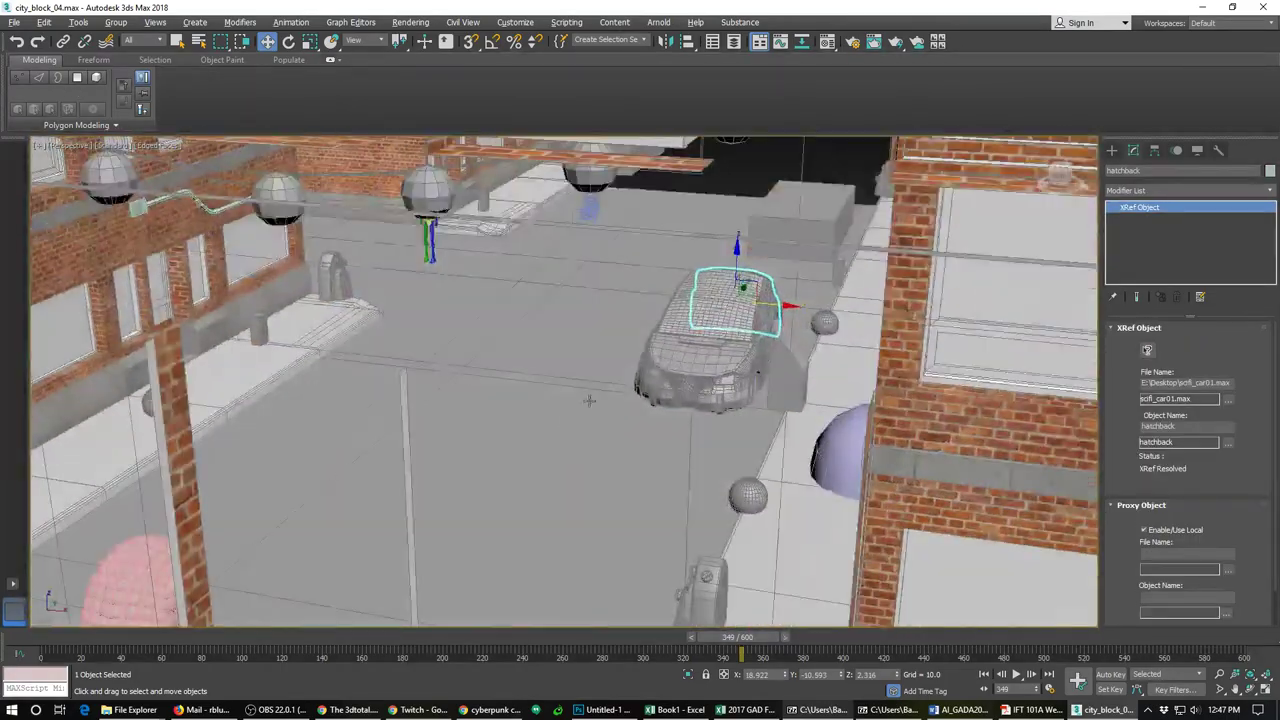
middle_click_drag(637, 343, 791, 464, "alt")
scroll(860, 431, "down", 5)
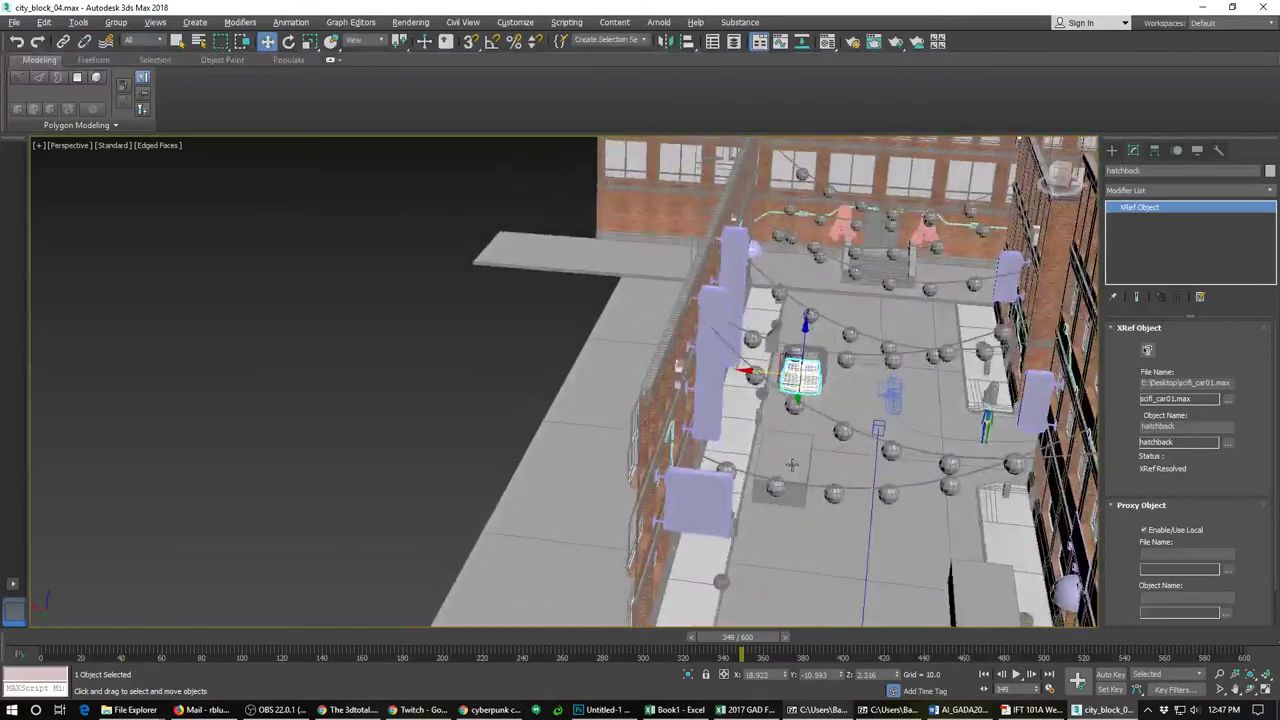
scroll(791, 466, "up", 2)
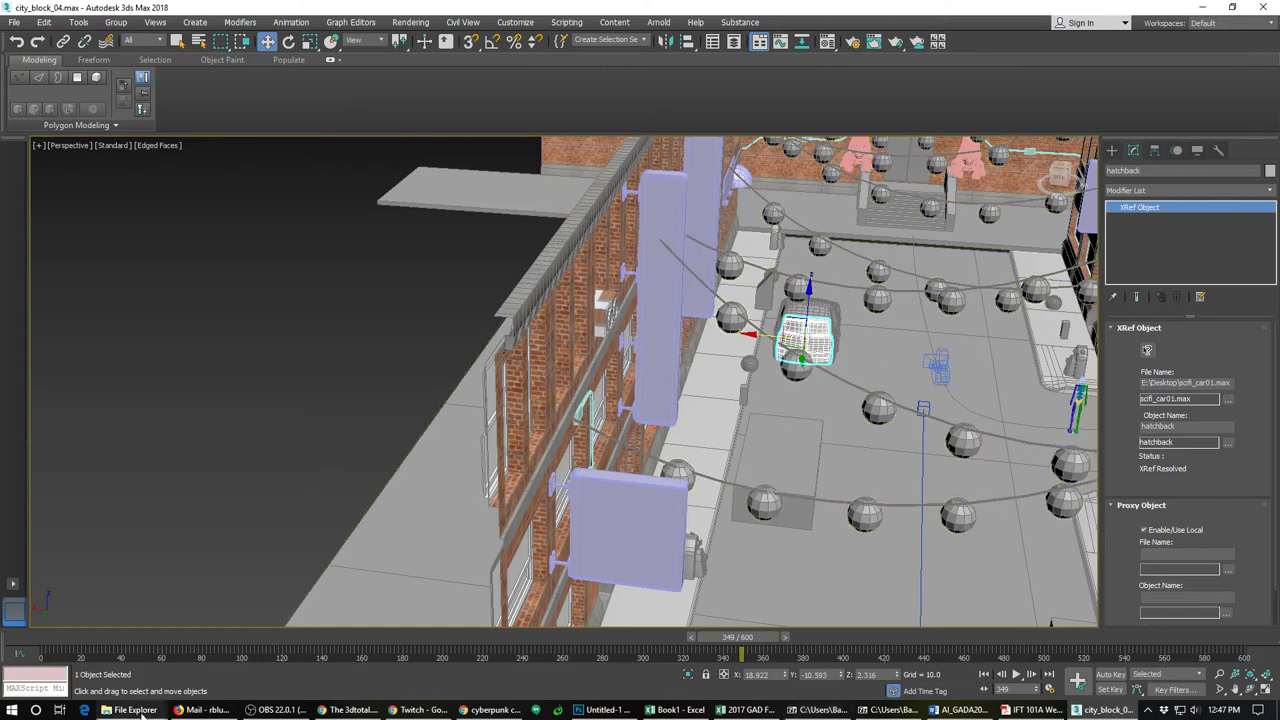
Step: Close the open File Explorer folder windows and return to the city block scene
mouse_move(142, 712)
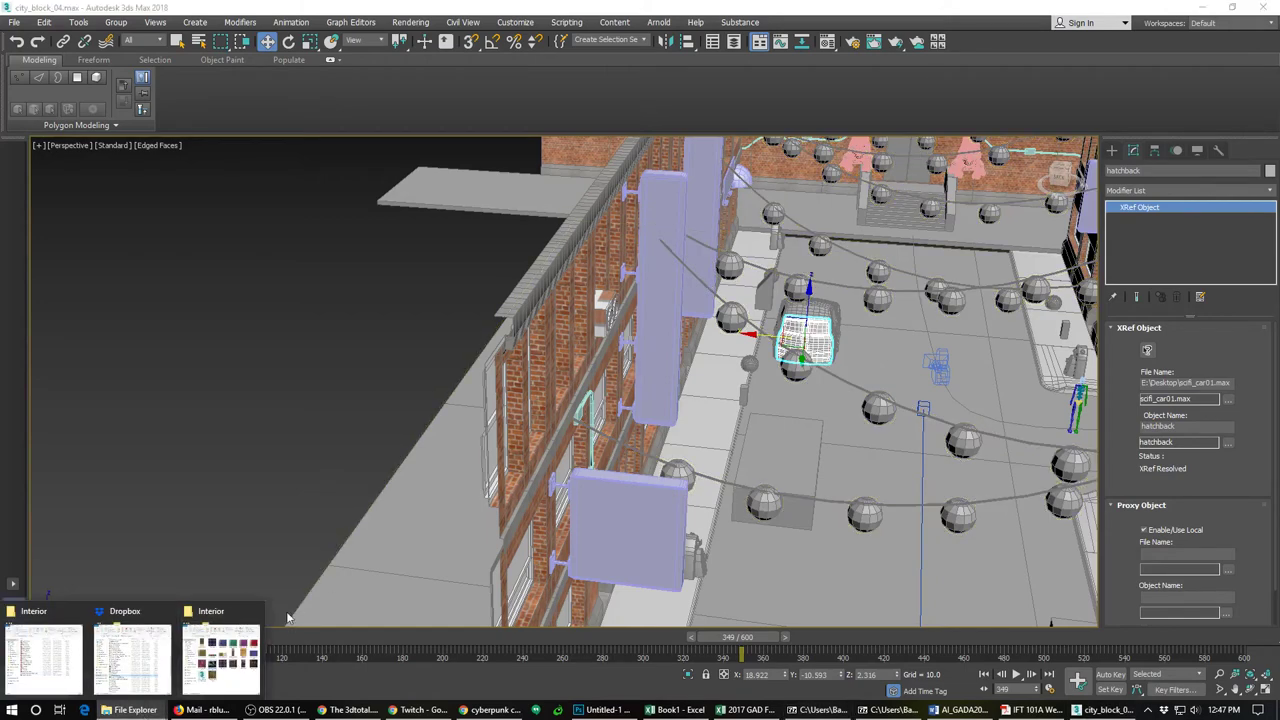
left_click(251, 611)
left_click(209, 611)
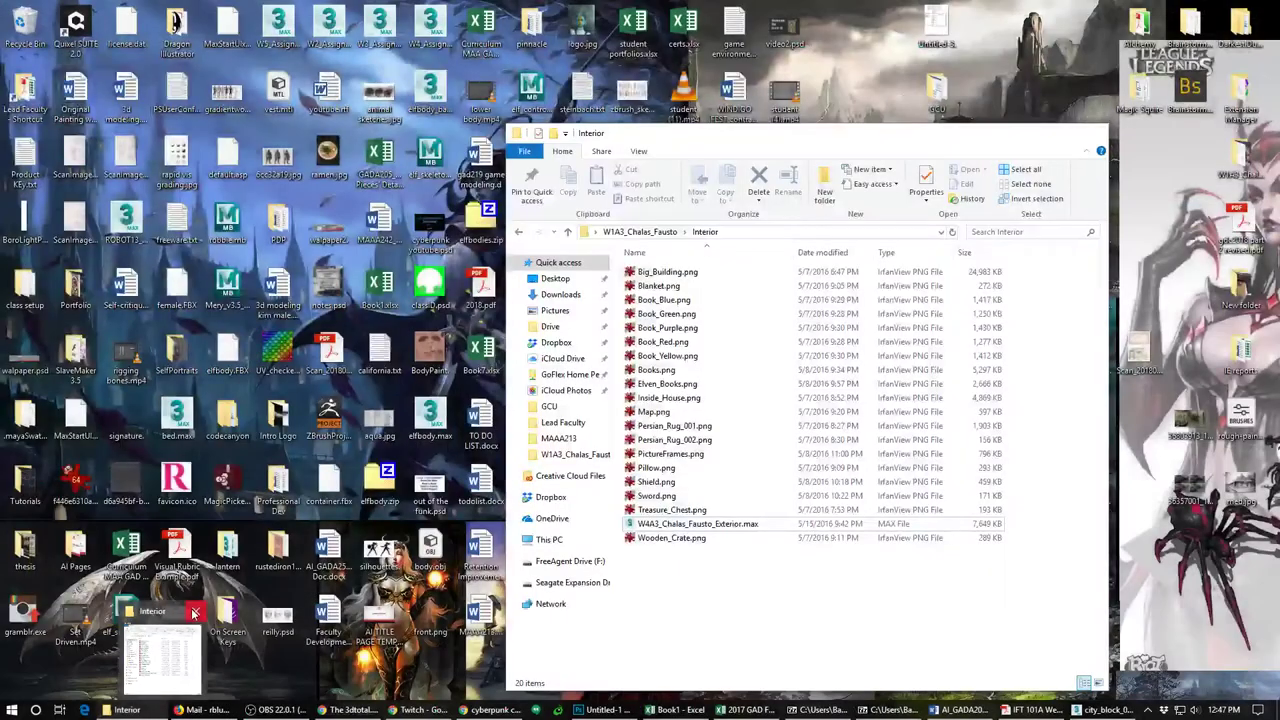
left_click(204, 611)
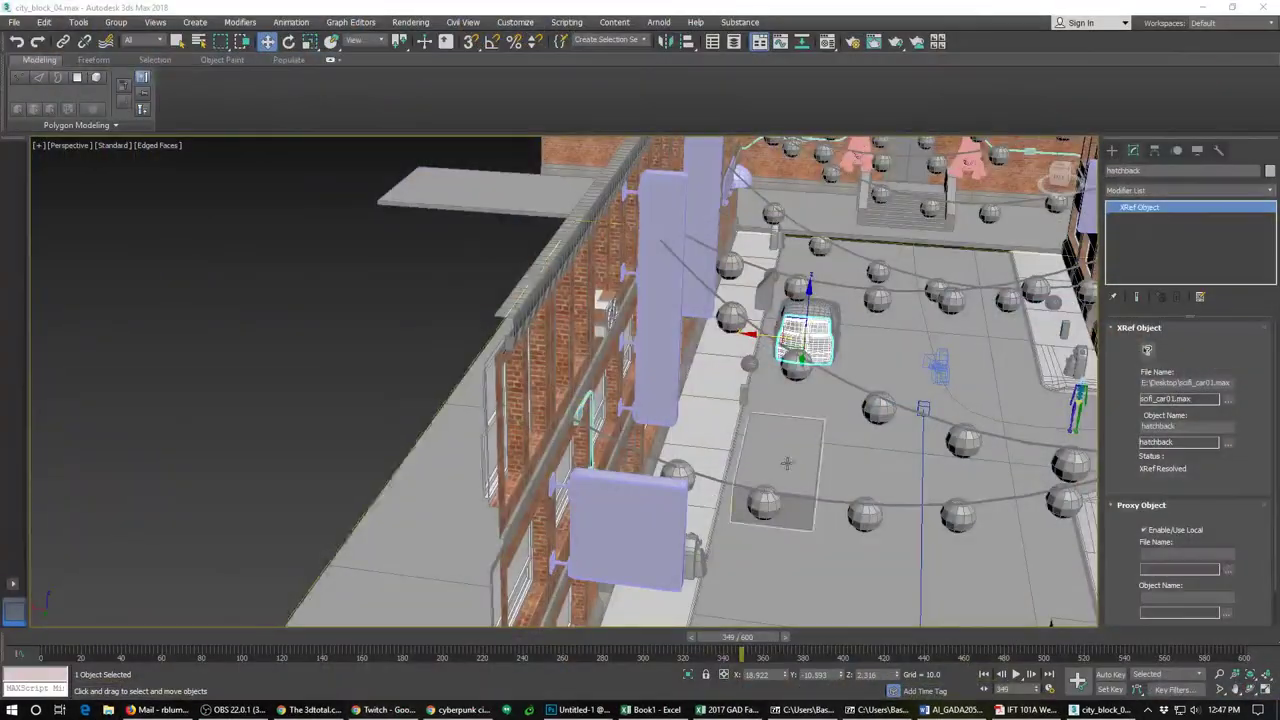
Step: Move the car4 placeholder box along X away from the sidewalk toward the middle of the street
middle_click_drag(708, 503, 816, 467, "alt")
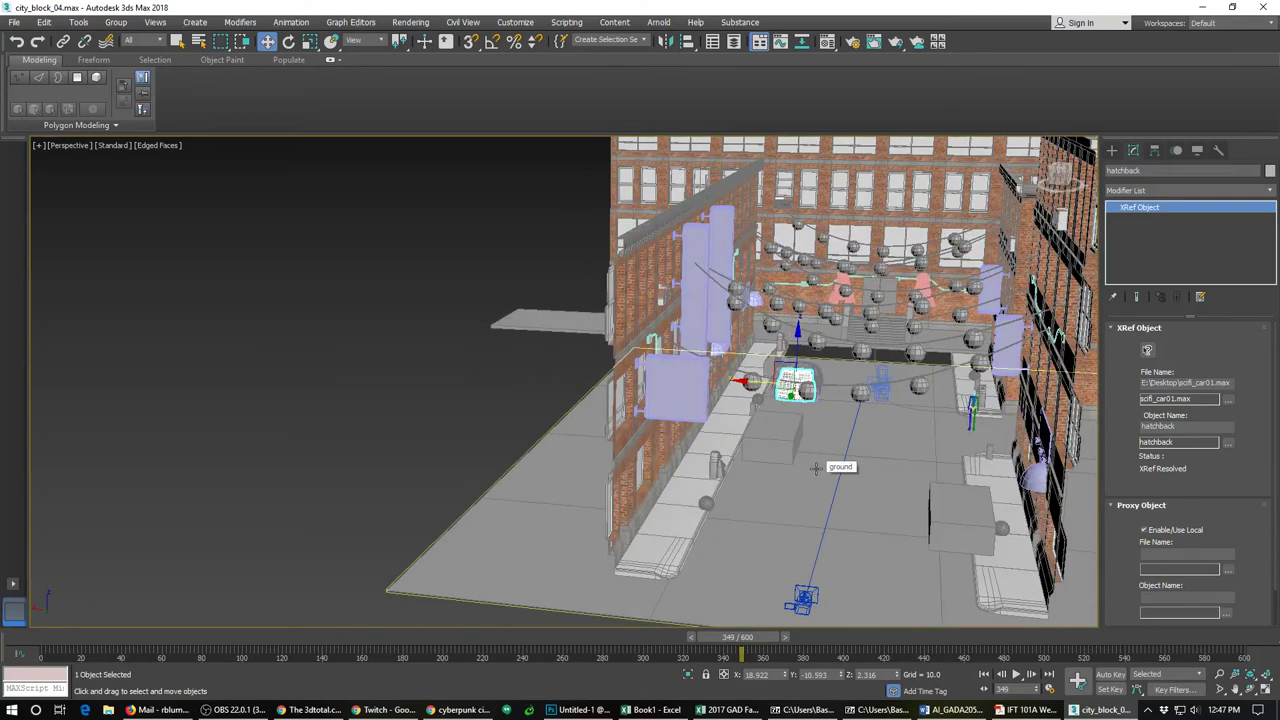
left_click(955, 520)
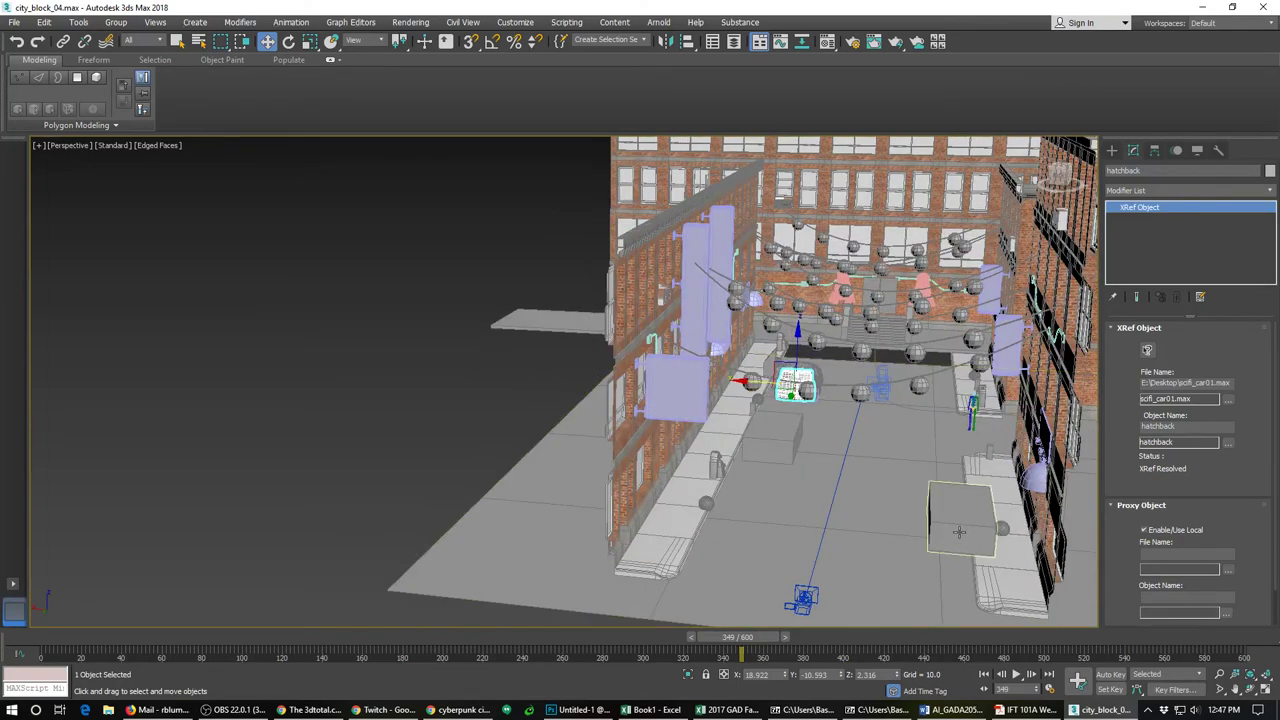
left_click_drag(916, 525, 888, 523)
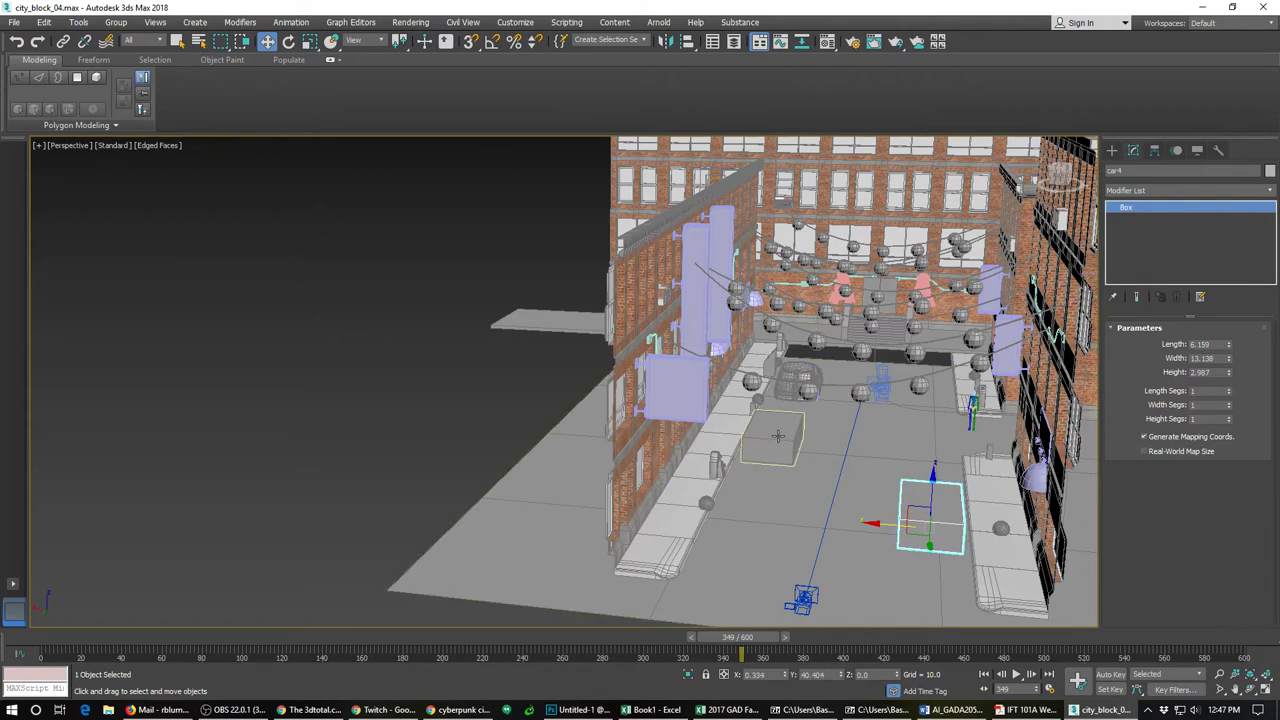
Step: Inspect the placeholder spheres Bot objects03, Bot objects01 and Bot objects04 on the two sidewalks
left_click(706, 504)
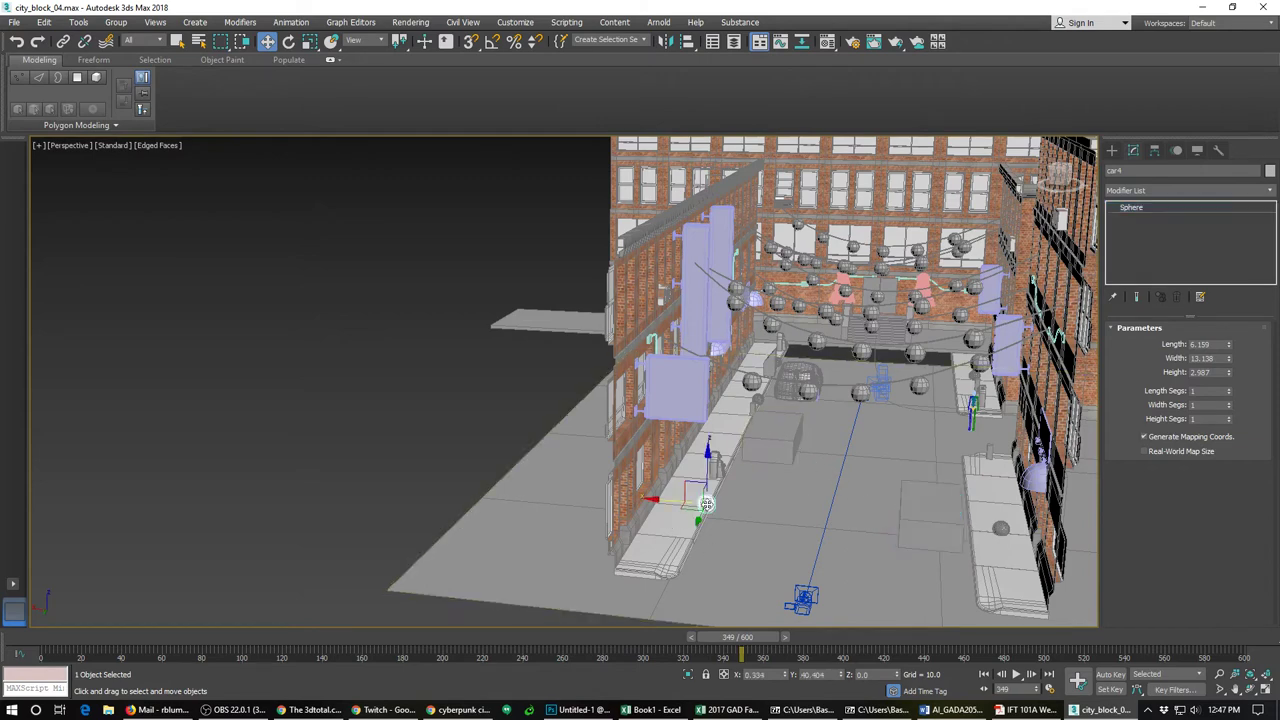
scroll(737, 537, "up", 5)
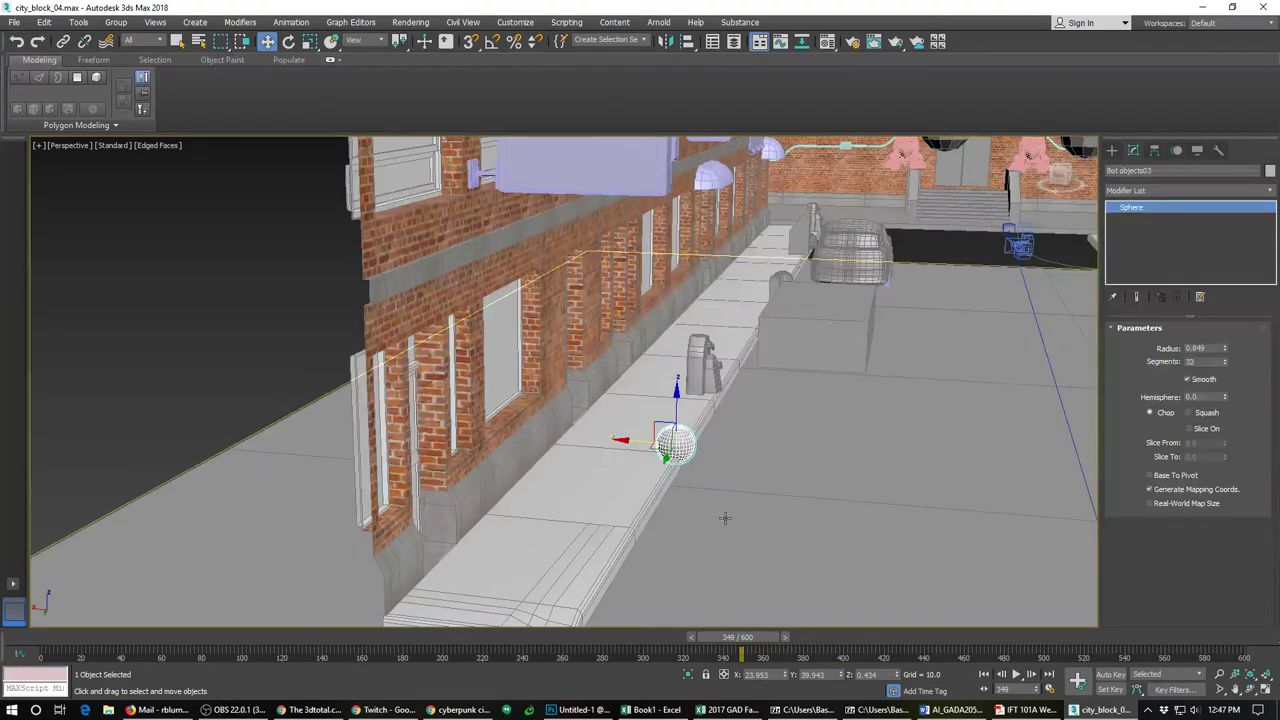
middle_click_drag(725, 517, 622, 519, "alt")
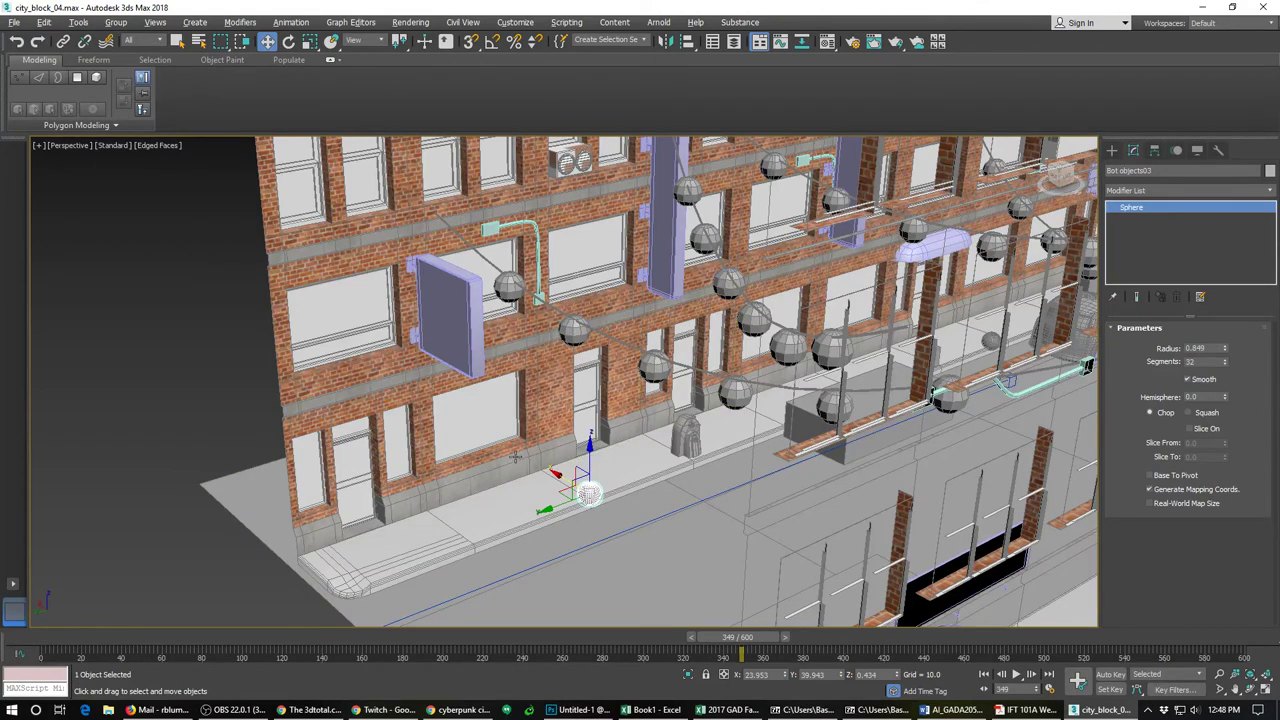
middle_click_drag(515, 457, 506, 492, "alt")
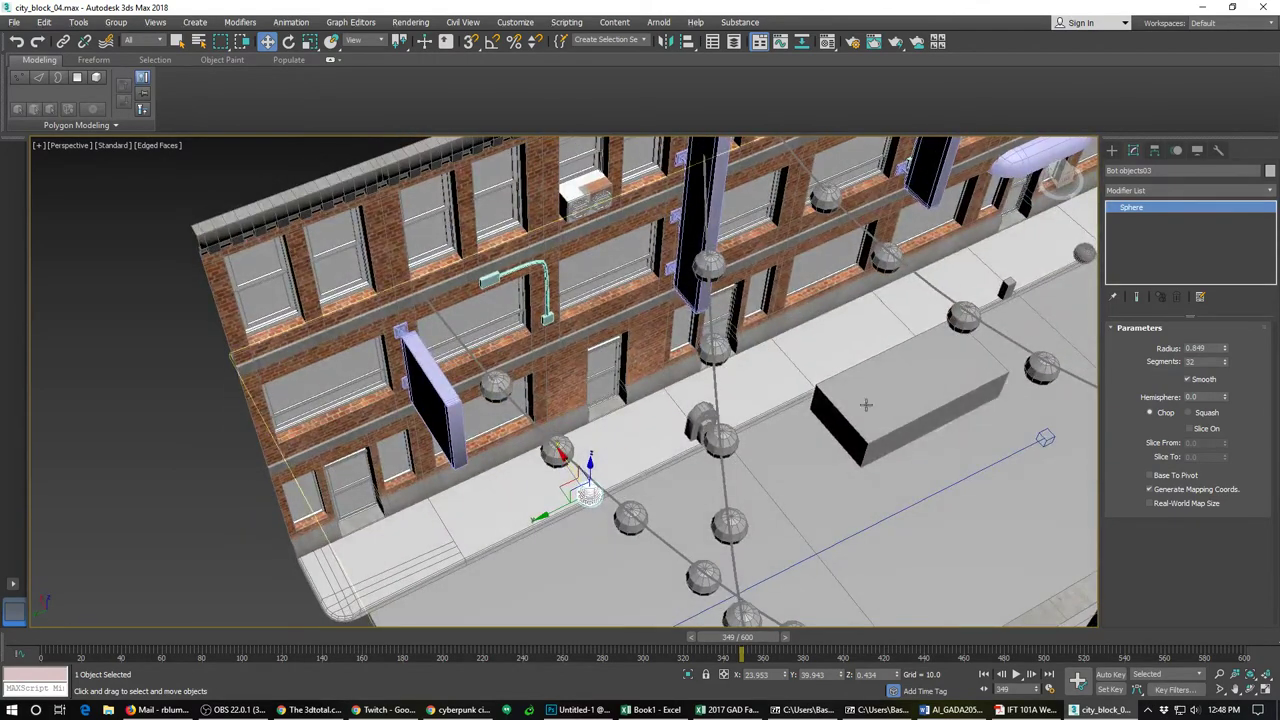
left_click(1082, 257)
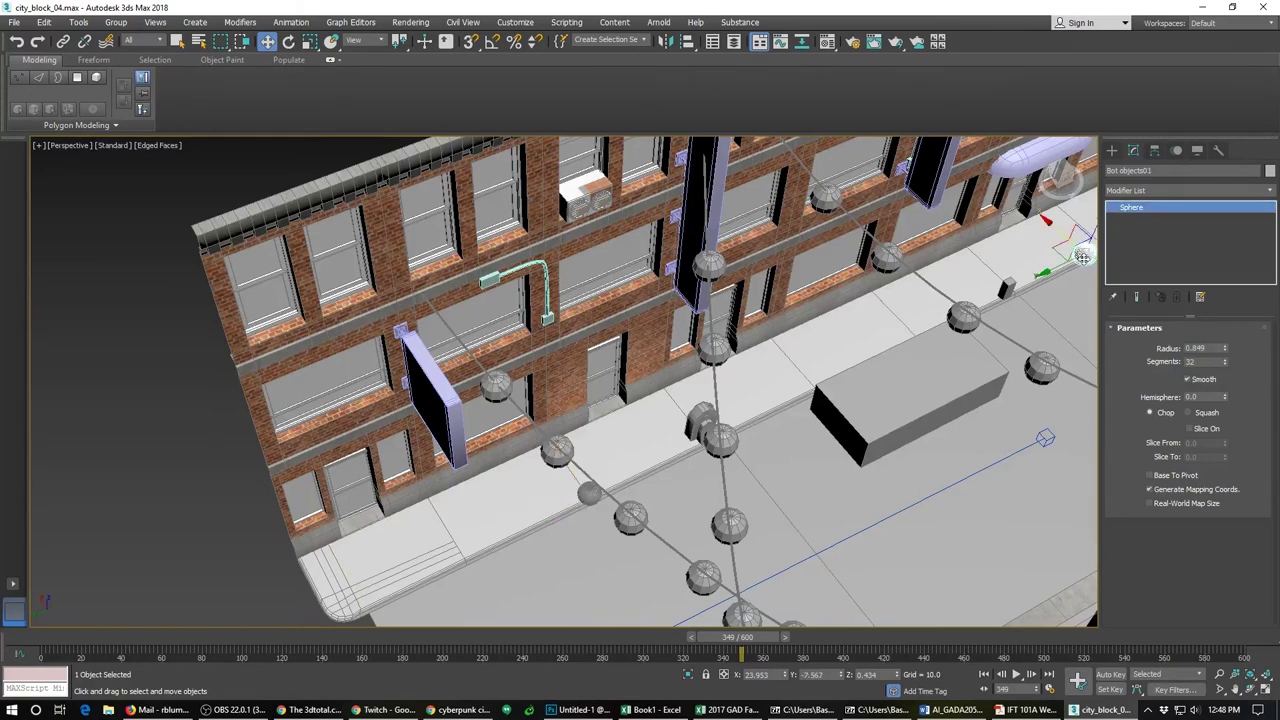
left_click(584, 497)
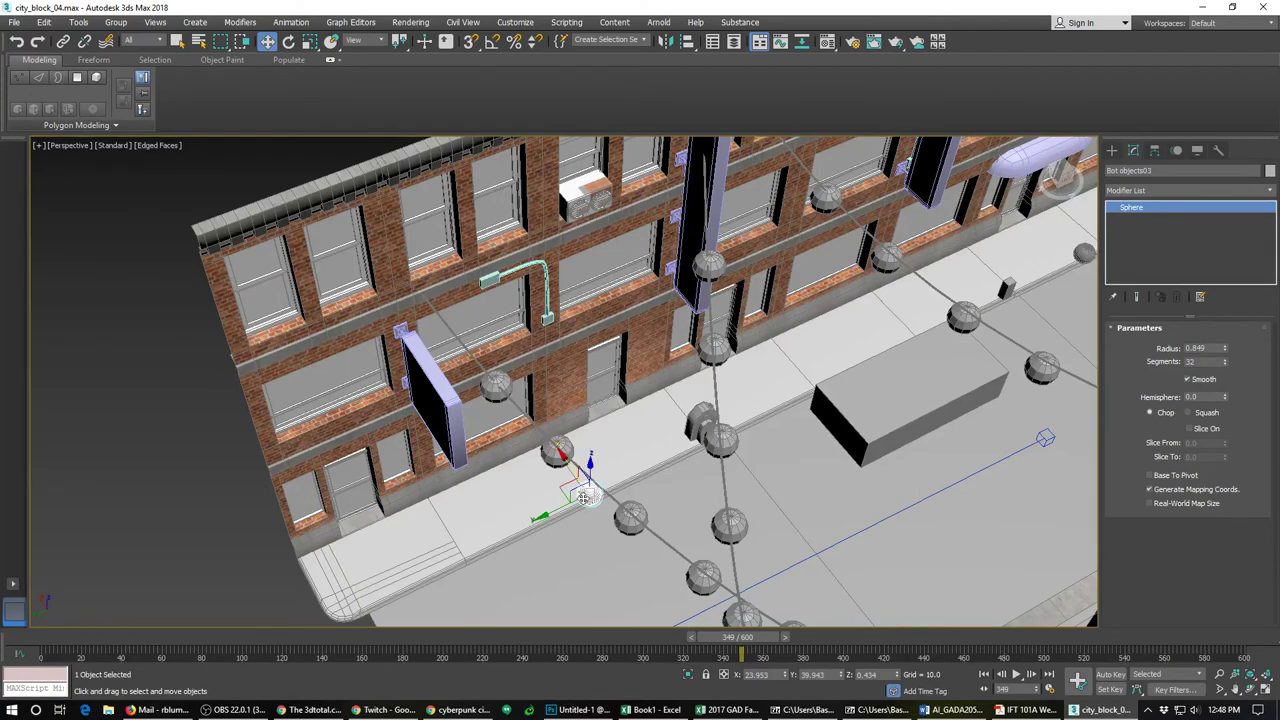
middle_click_drag(677, 486, 600, 385, "alt")
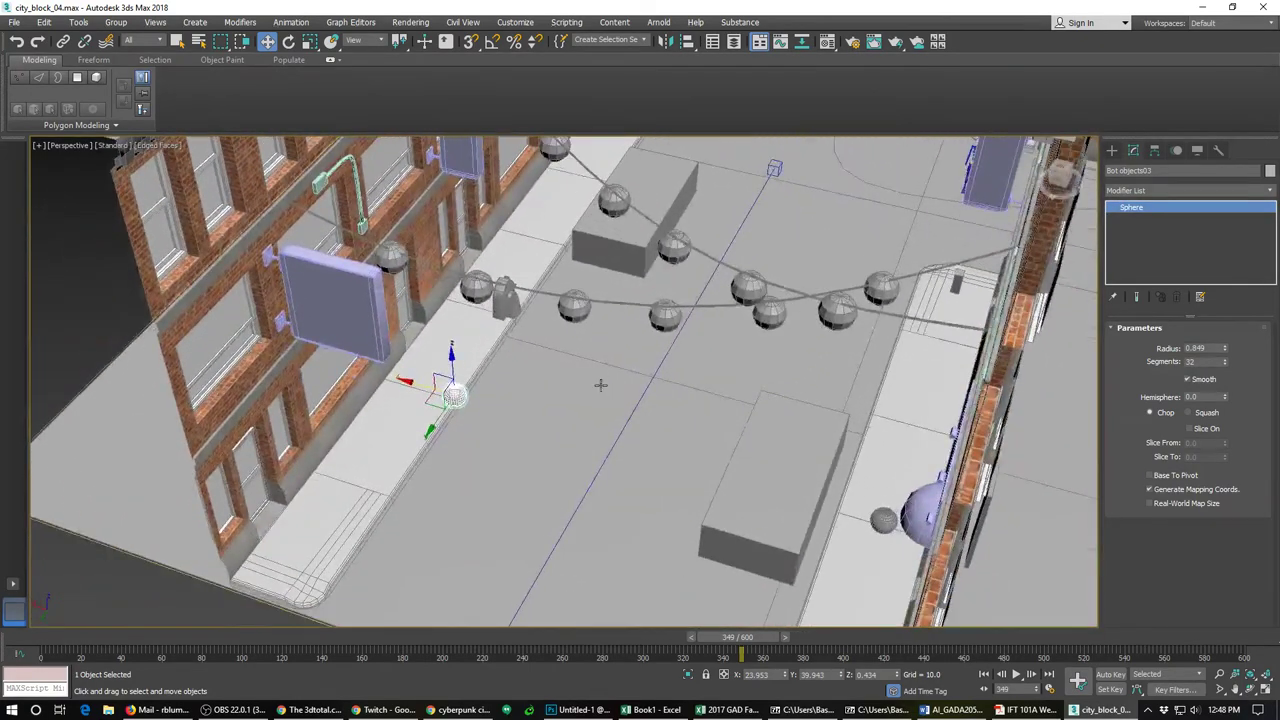
left_click(868, 521)
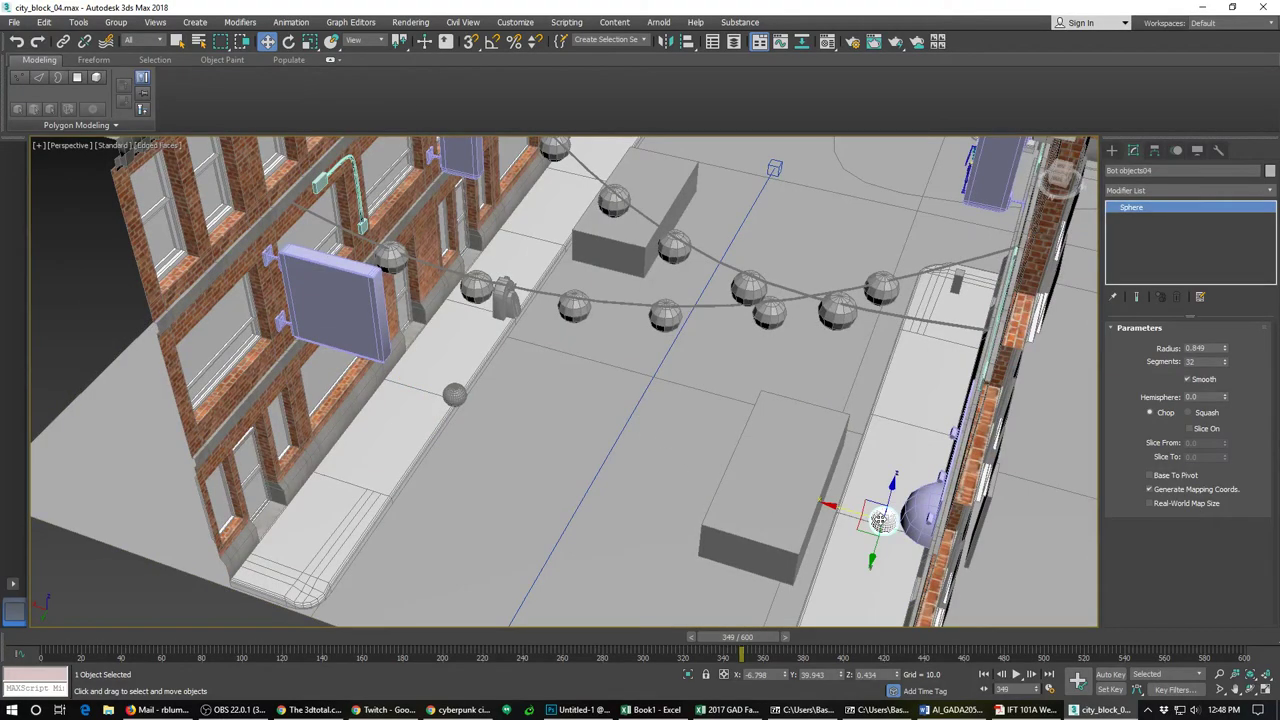
middle_click_drag(774, 461, 740, 417, "alt")
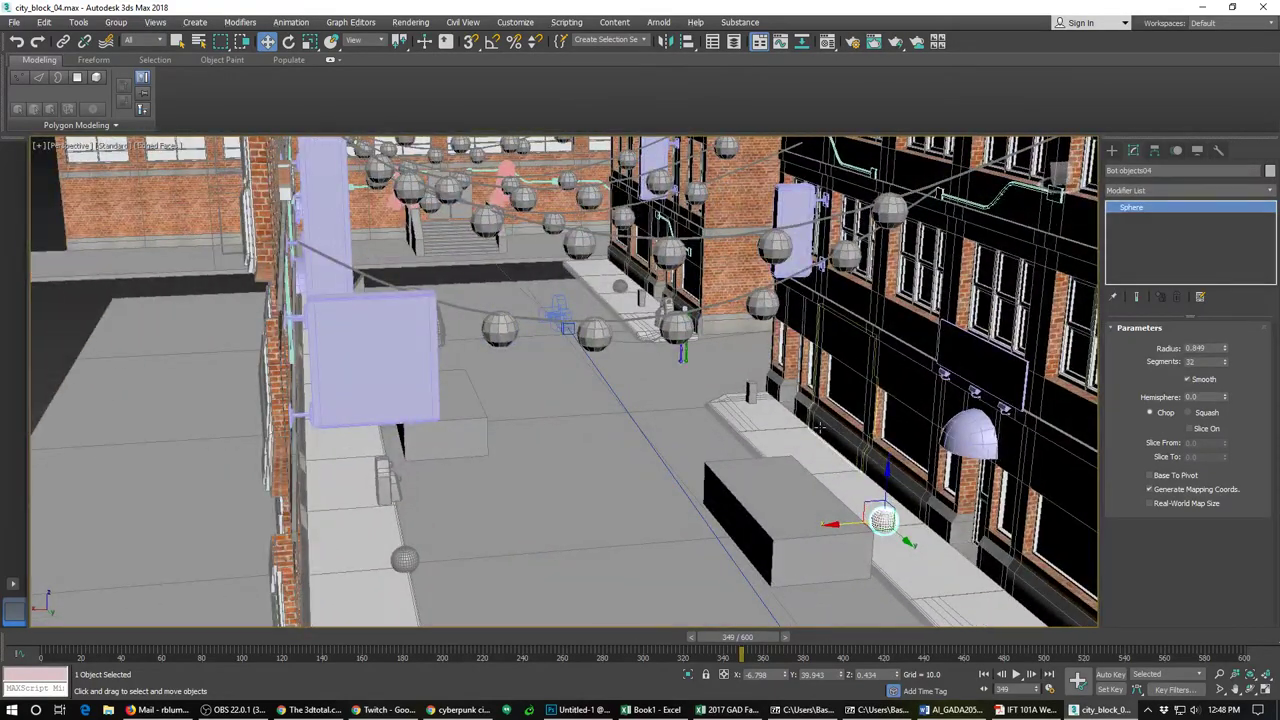
Step: Examine the street layout with its placeholder boxes and spheres, from an overview of the block to street level
scroll(632, 448, "down", 3)
scroll(632, 448, "down", 5)
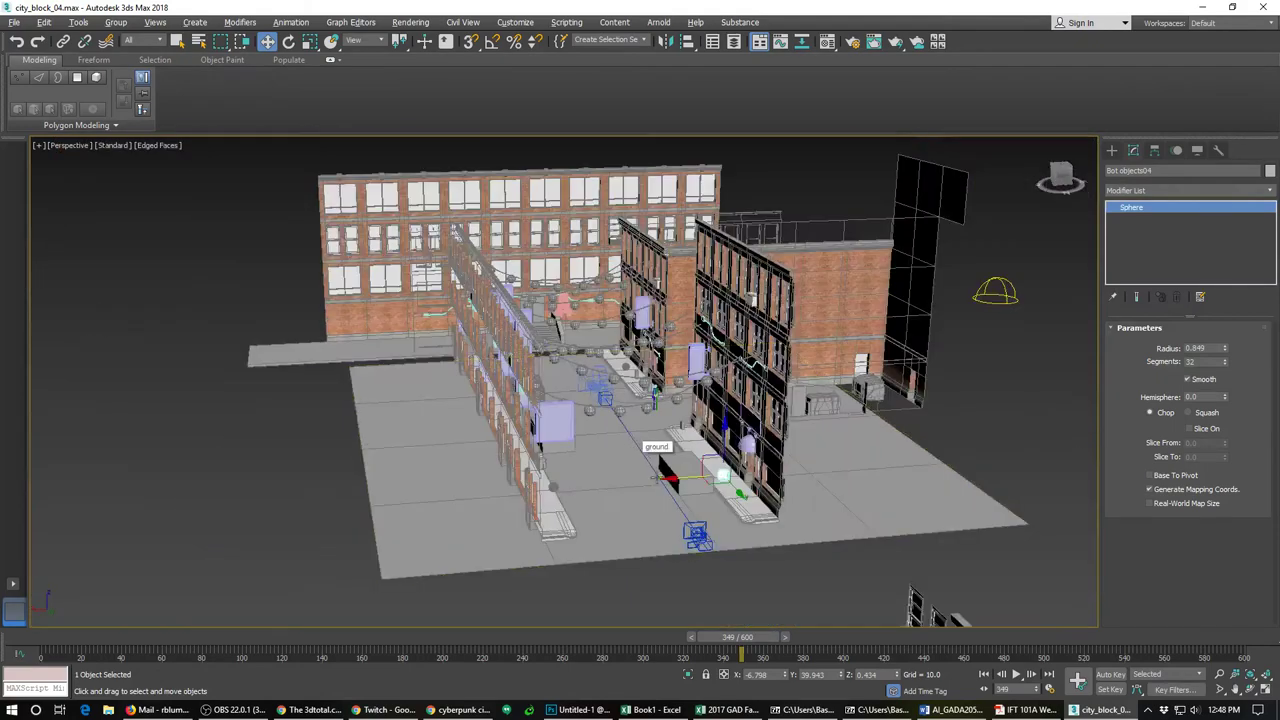
middle_click_drag(632, 448, 611, 506, "alt")
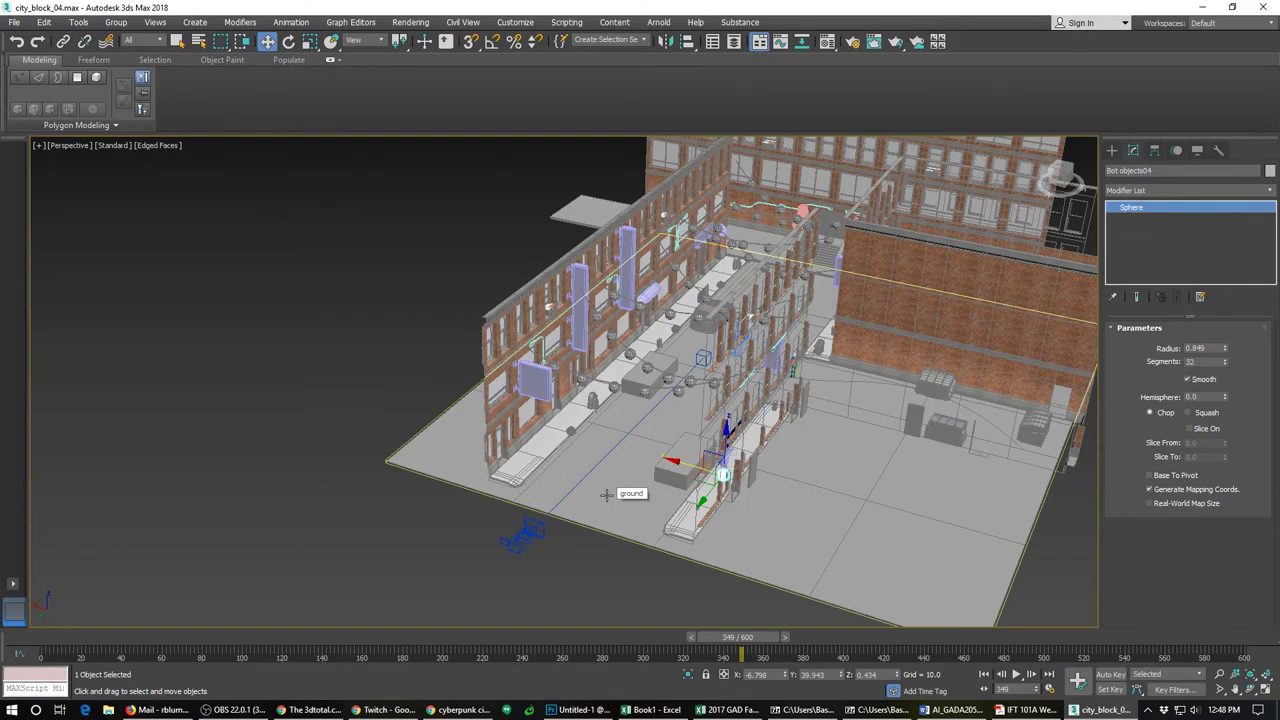
scroll(597, 487, "up", 5)
middle_click_drag(591, 474, 698, 470, "alt")
scroll(629, 468, "down", 5)
middle_click_drag(634, 440, 638, 431, "alt")
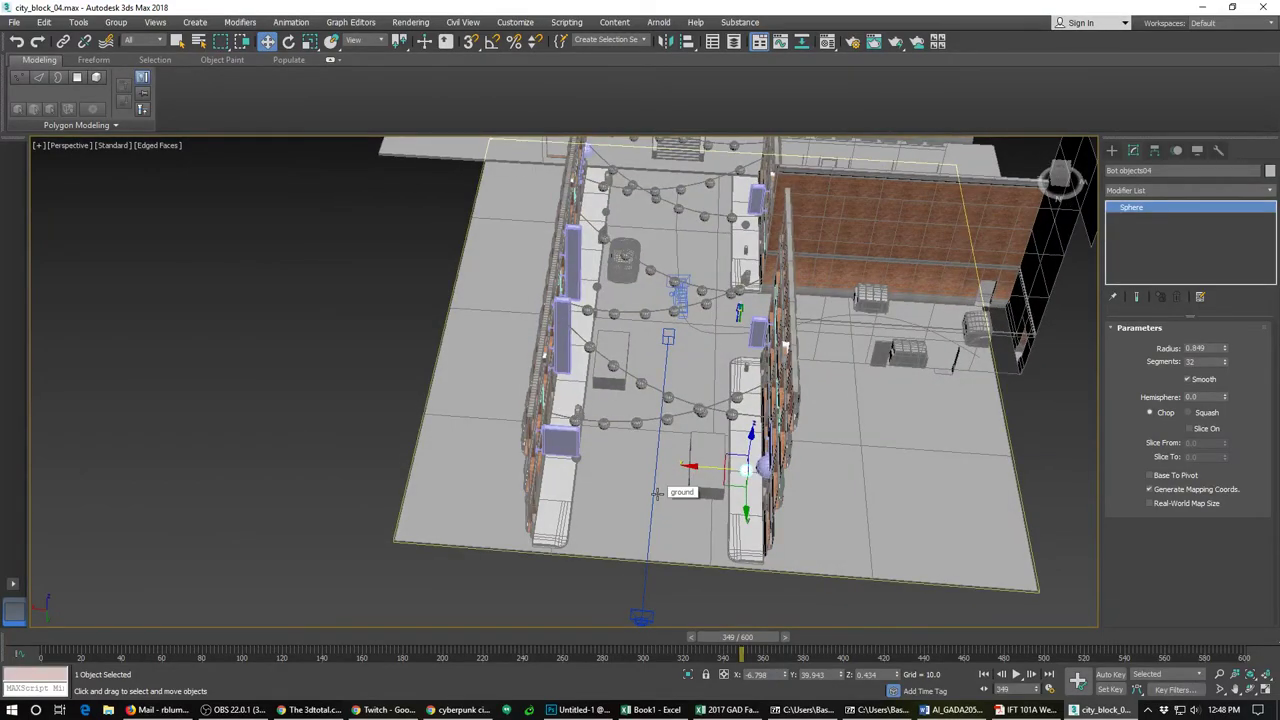
scroll(656, 493, "up", 5)
middle_click_drag(674, 489, 646, 441, "alt")
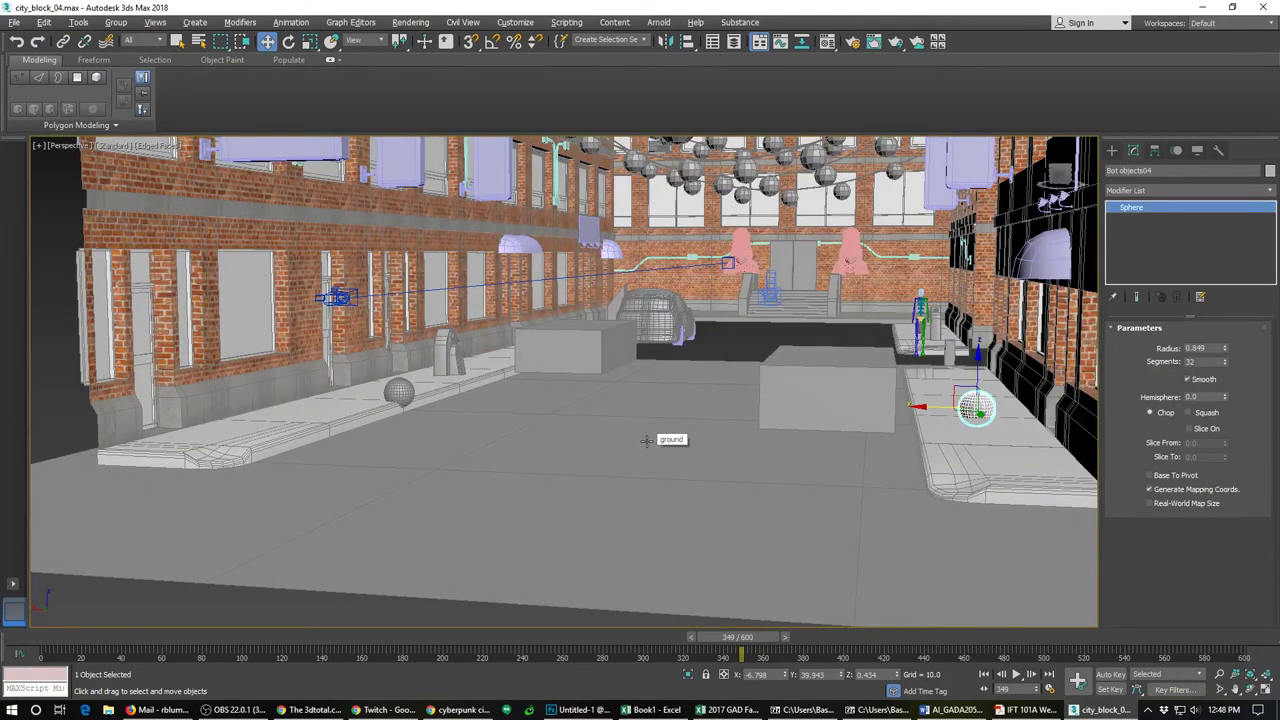
left_click(398, 394)
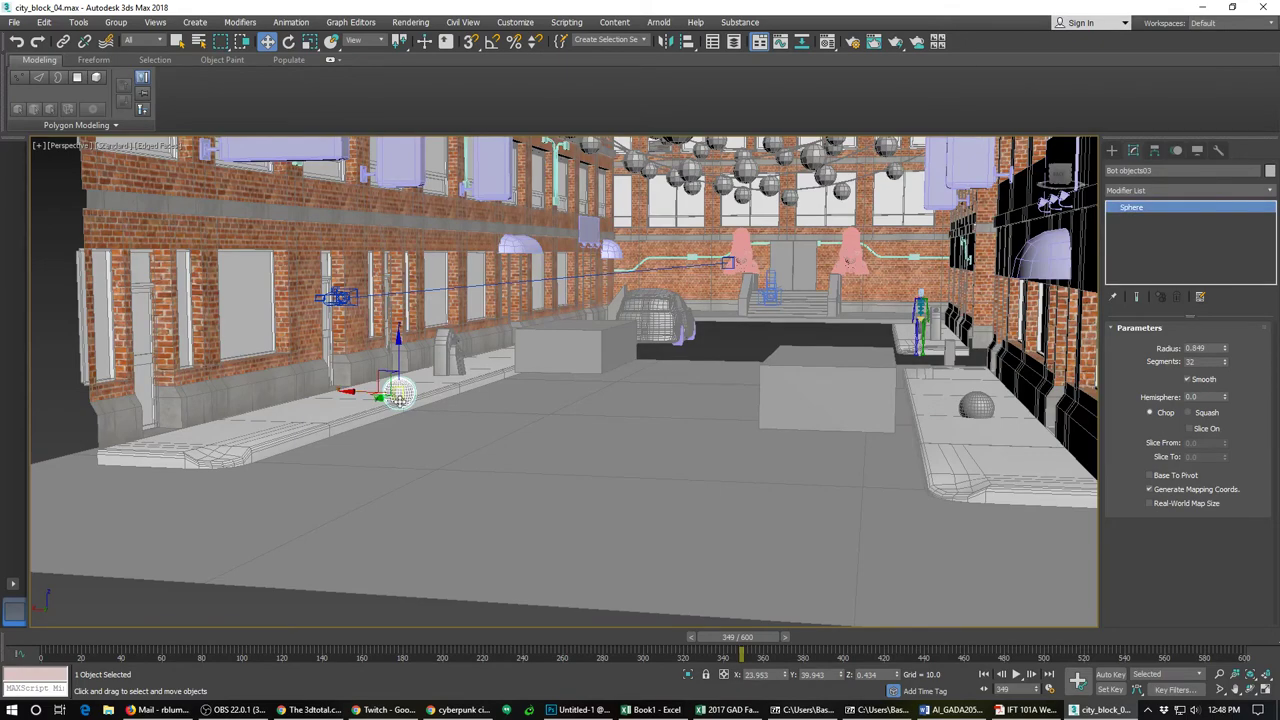
middle_click_drag(443, 457, 666, 362, "alt")
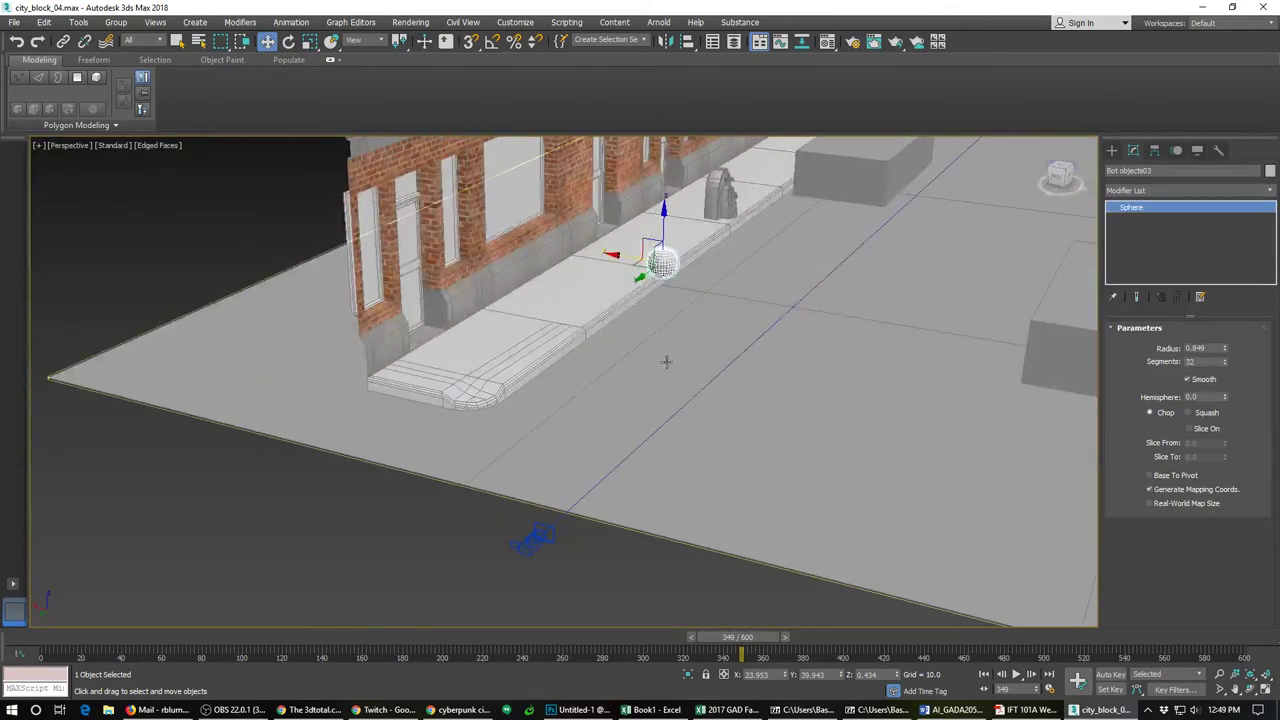
left_click(1110, 152)
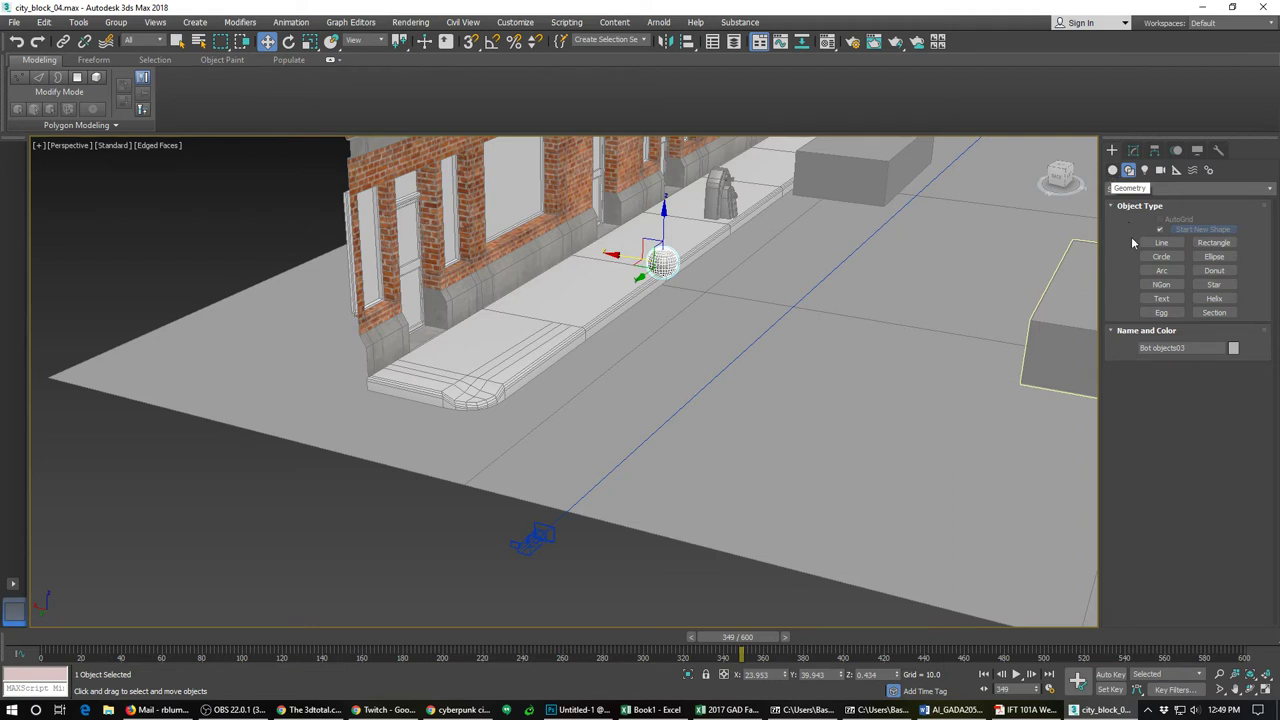
left_click(1113, 170)
left_click(1161, 231)
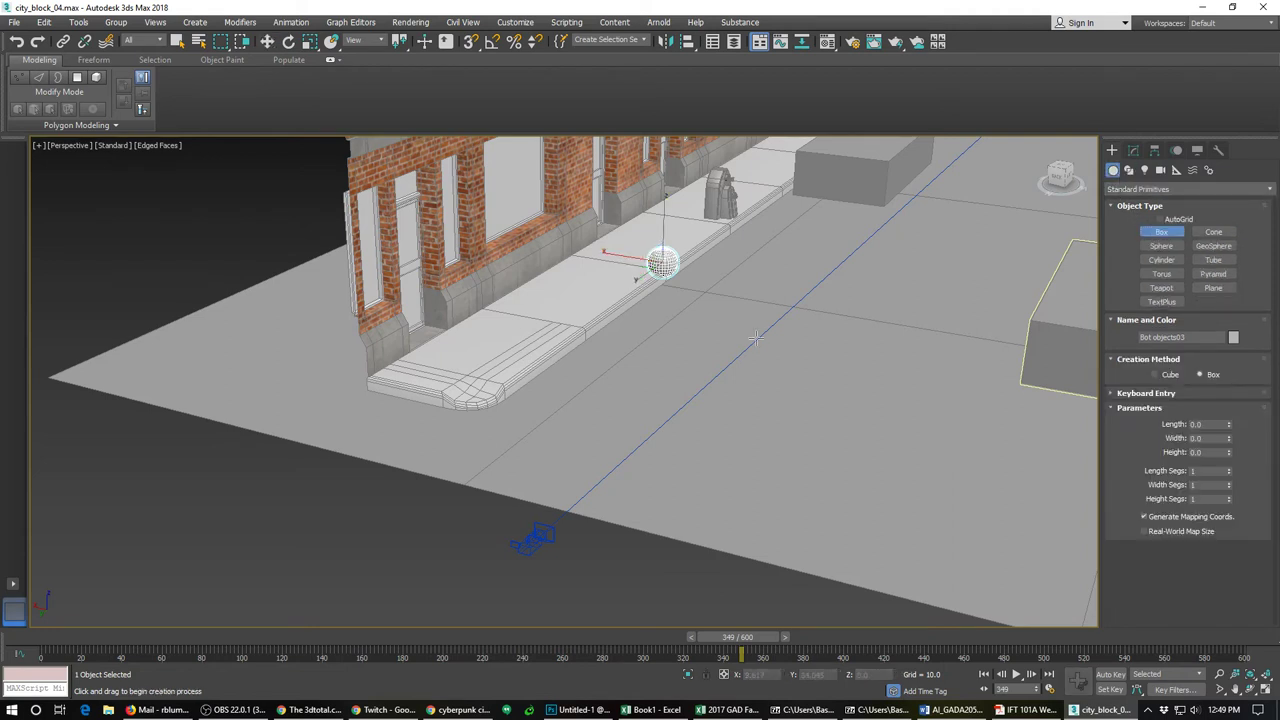
middle_click_drag(461, 456, 473, 477, "alt")
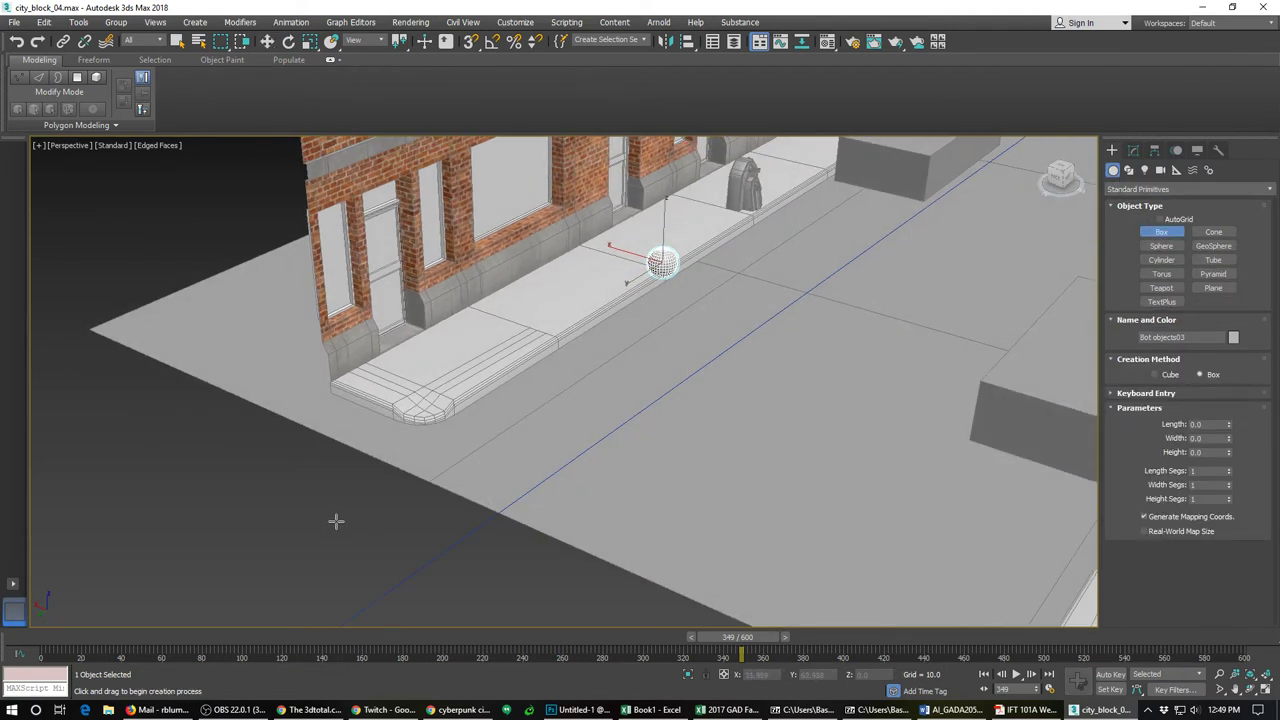
left_click_drag(317, 530, 358, 530)
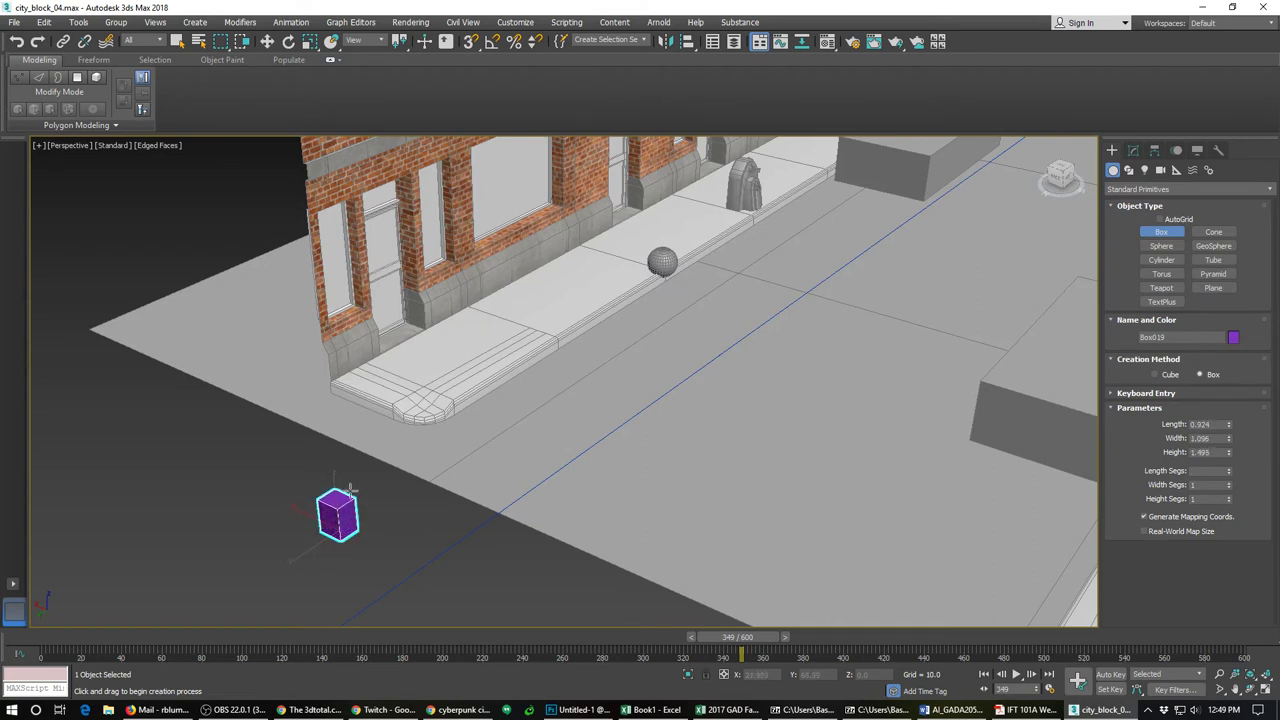
right_click(348, 484)
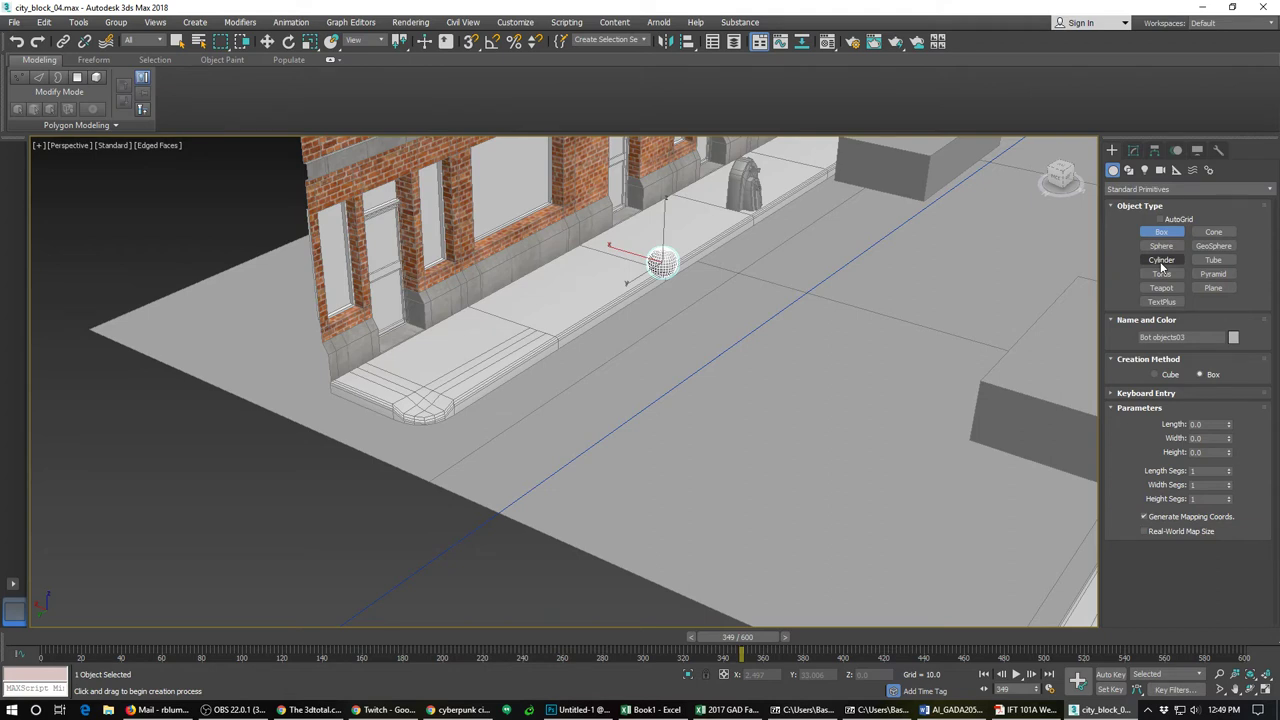
Step: Create a cylinder with a radius of about 0.74 and a height of about 2.2 beyond the ground's edge, near the sidewalk corner
left_click(1209, 274)
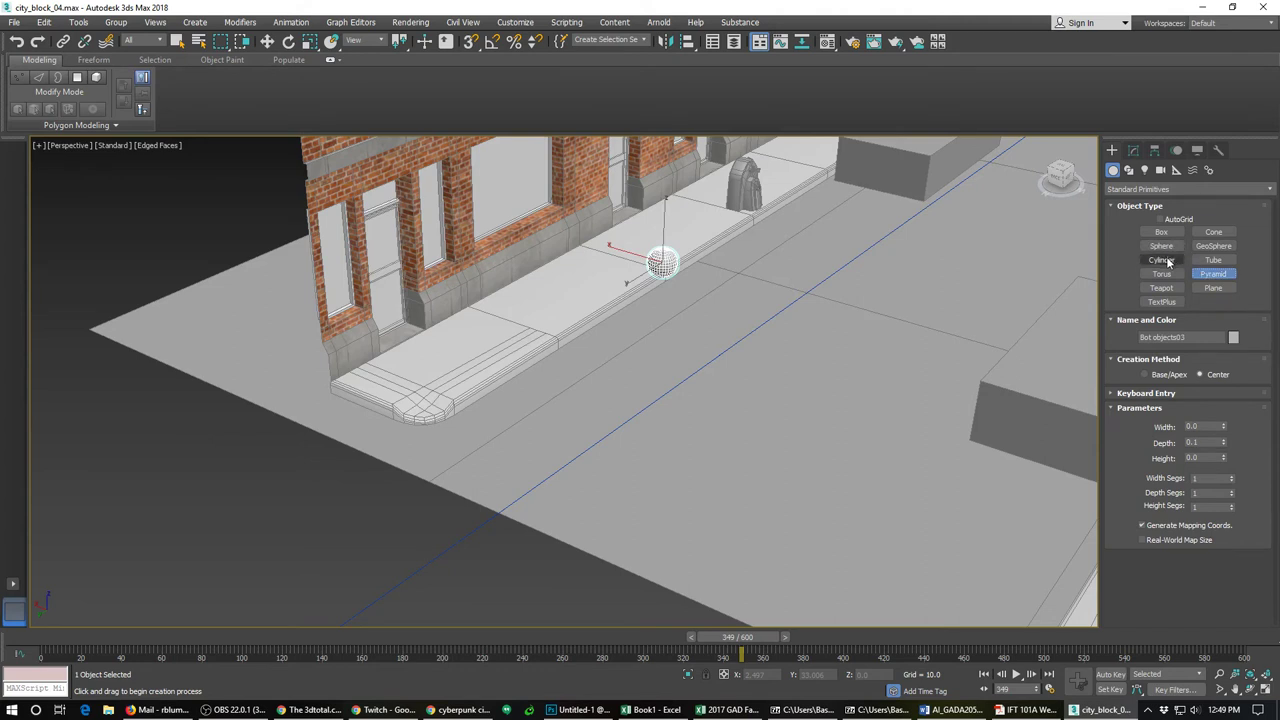
left_click(1160, 260)
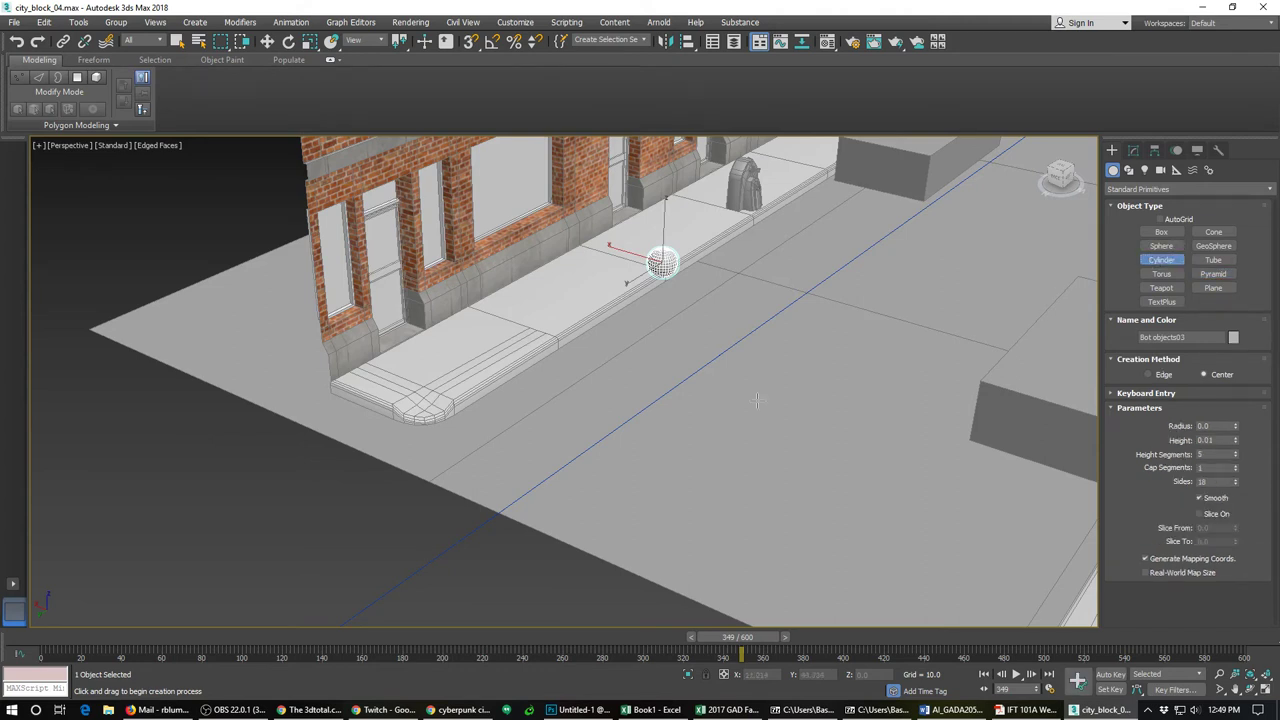
left_click_drag(340, 517, 351, 527)
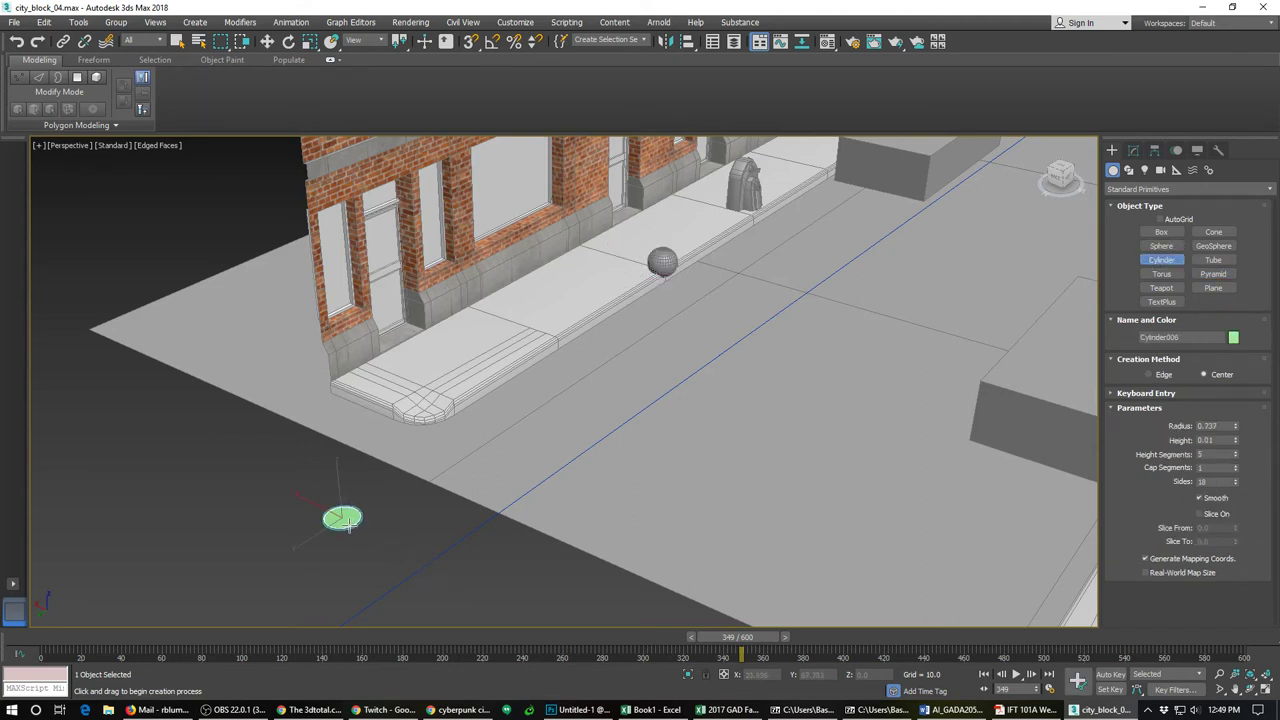
left_click(327, 470)
right_click(331, 436)
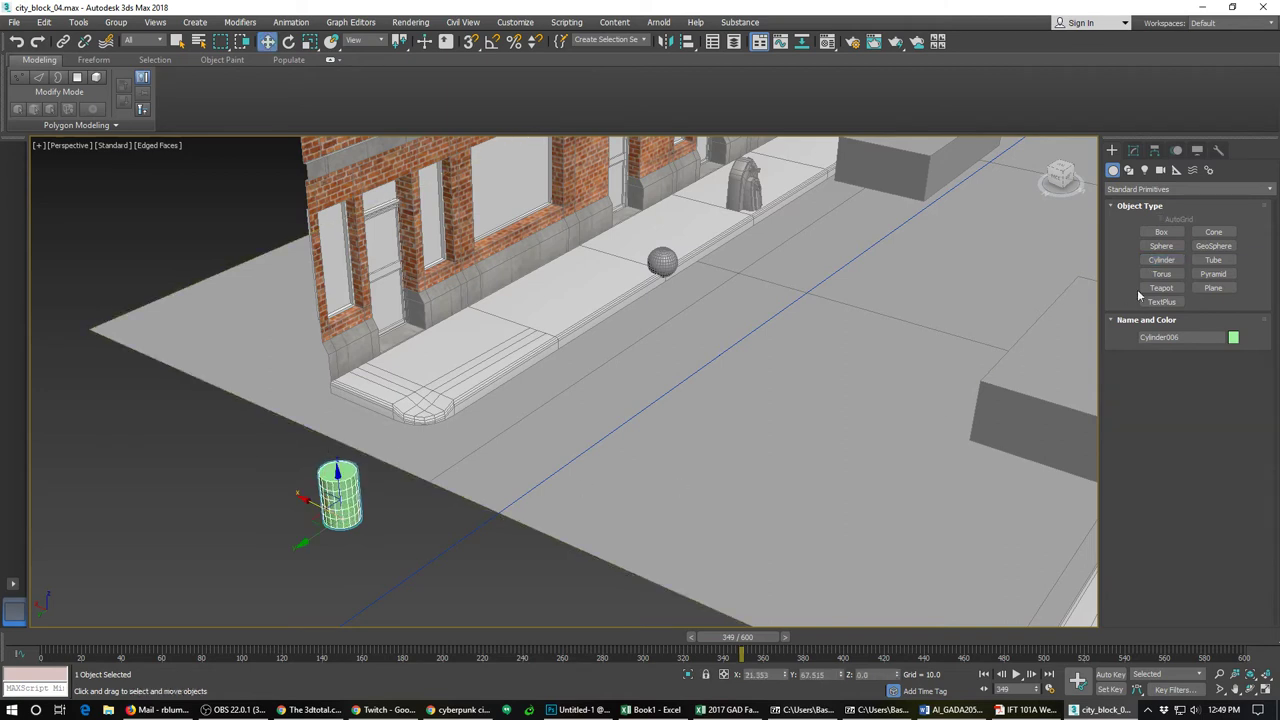
Step: Set the new cylinder's sides to 3 and its height segments to 1
left_click(1133, 150)
double_click(1214, 400)
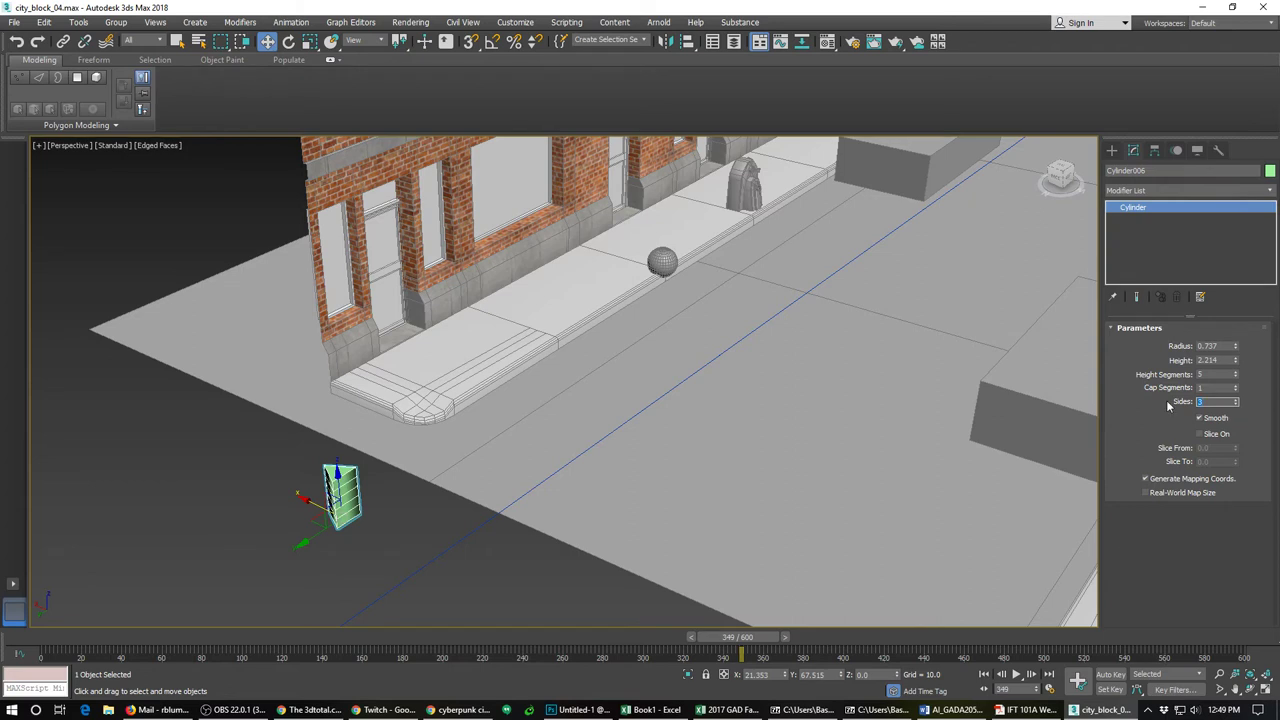
left_click_drag(1236, 378, 1240, 429)
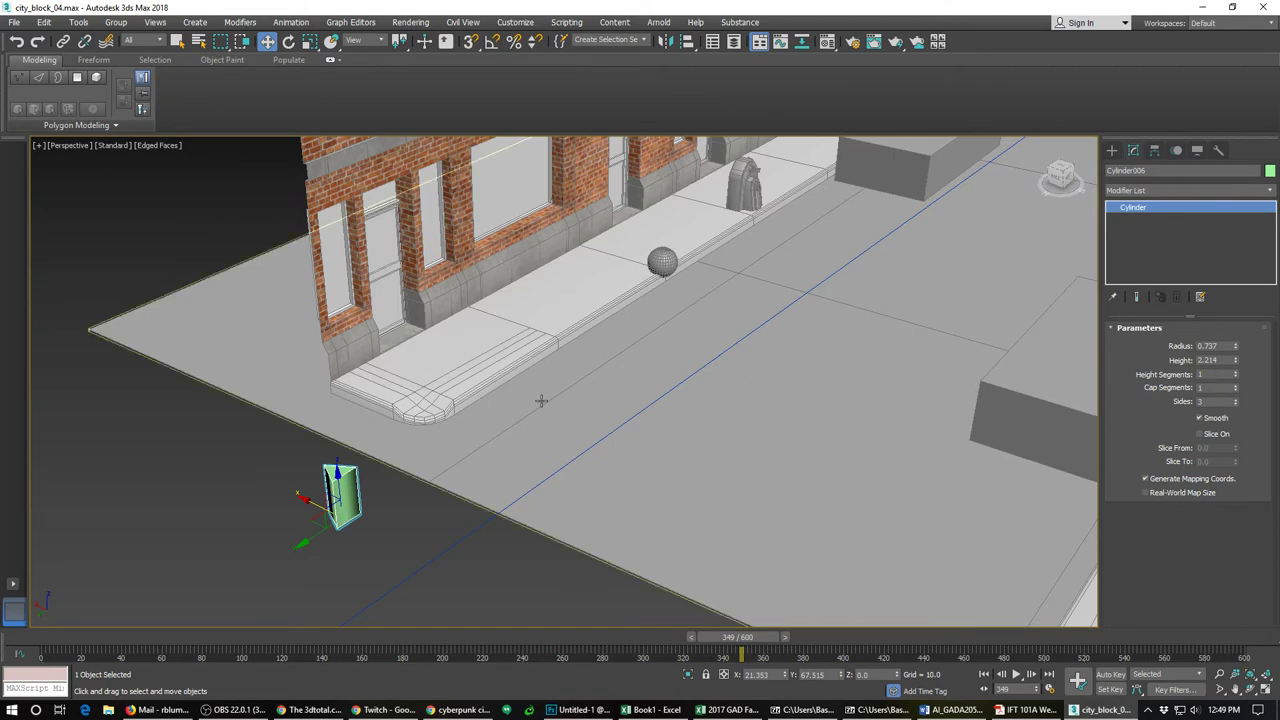
Step: Rename the three-sided cylinder to holoprojector_01 and convert it to an Editable Poly
scroll(352, 494, "up", 5)
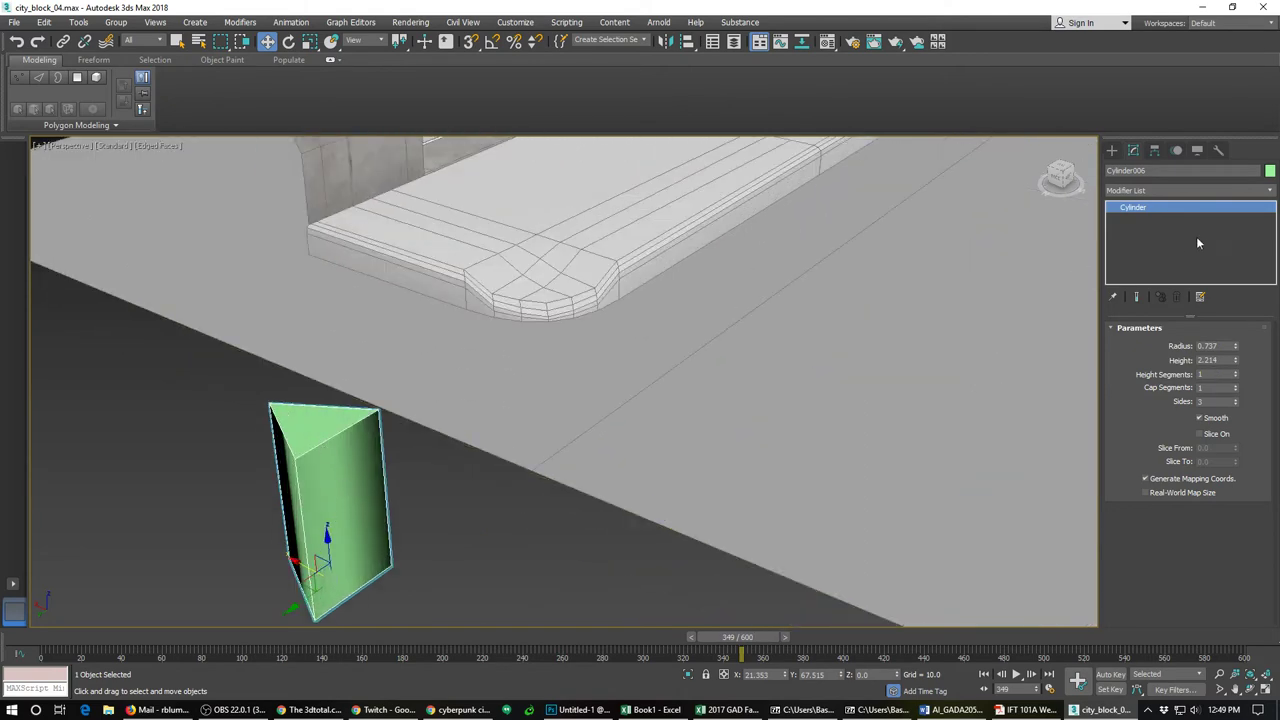
left_click(1153, 170)
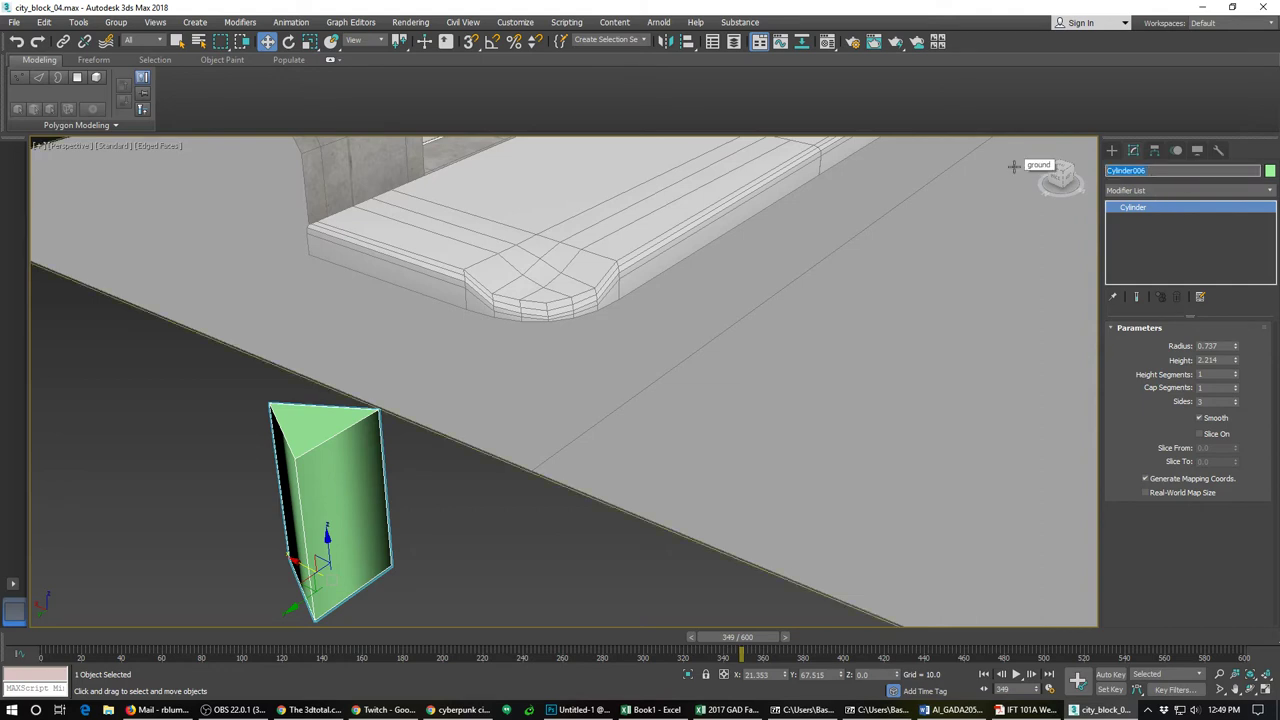
type("hp")
type("loprojector-")
type("01")
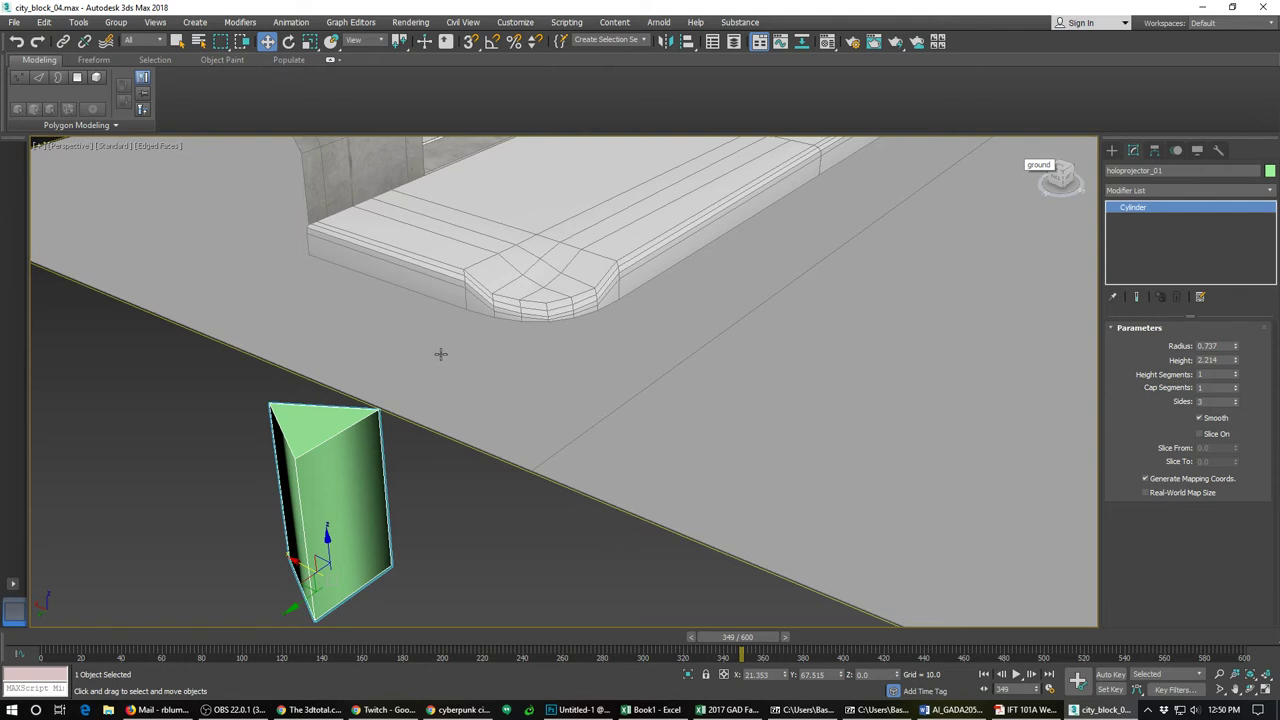
right_click(1128, 210)
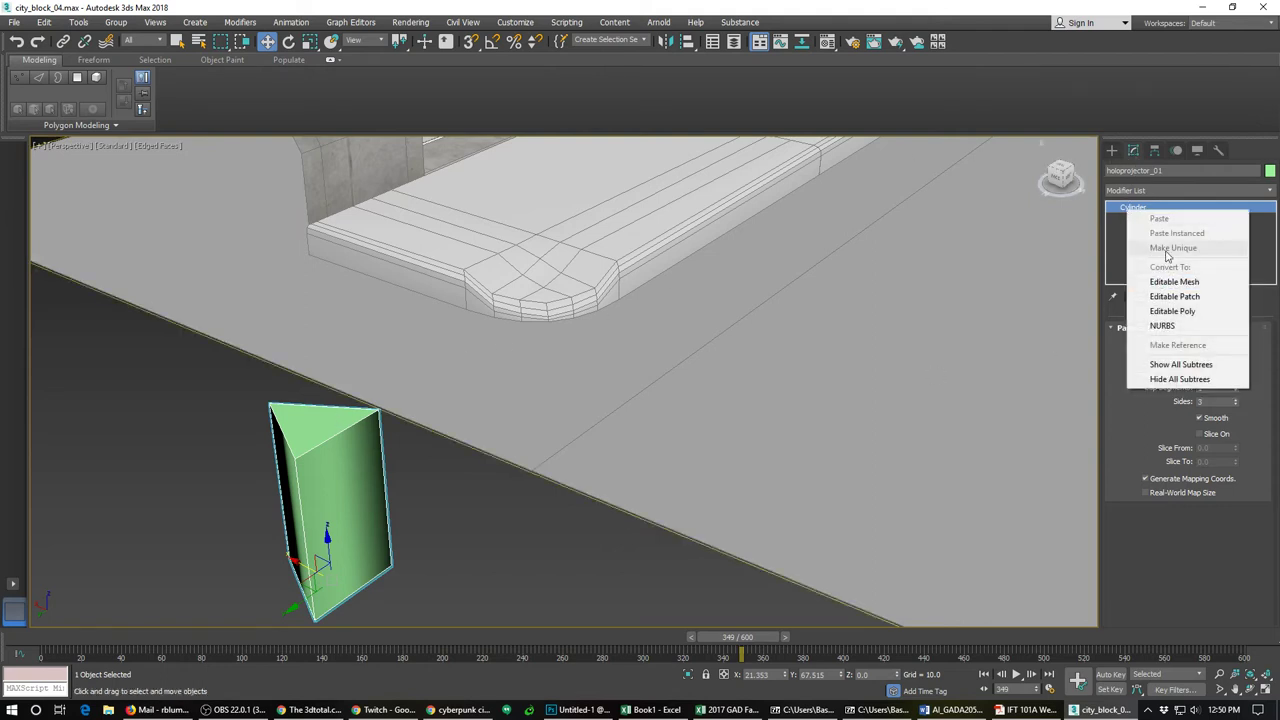
left_click(1172, 311)
Step: Scale down the top polygon of holoprojector_01 uniformly to less than half its size, tapering the prism upward
middle_click_drag(393, 570, 476, 518, "alt")
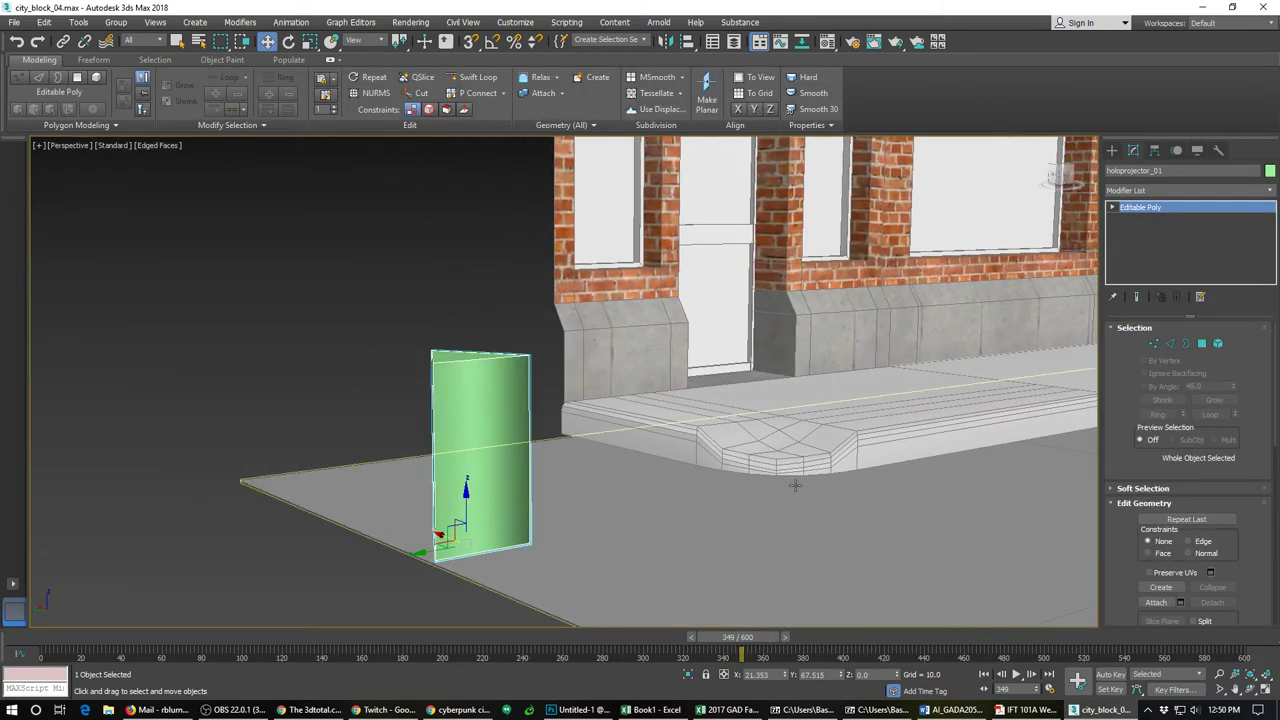
left_click(1202, 343)
left_click(465, 357)
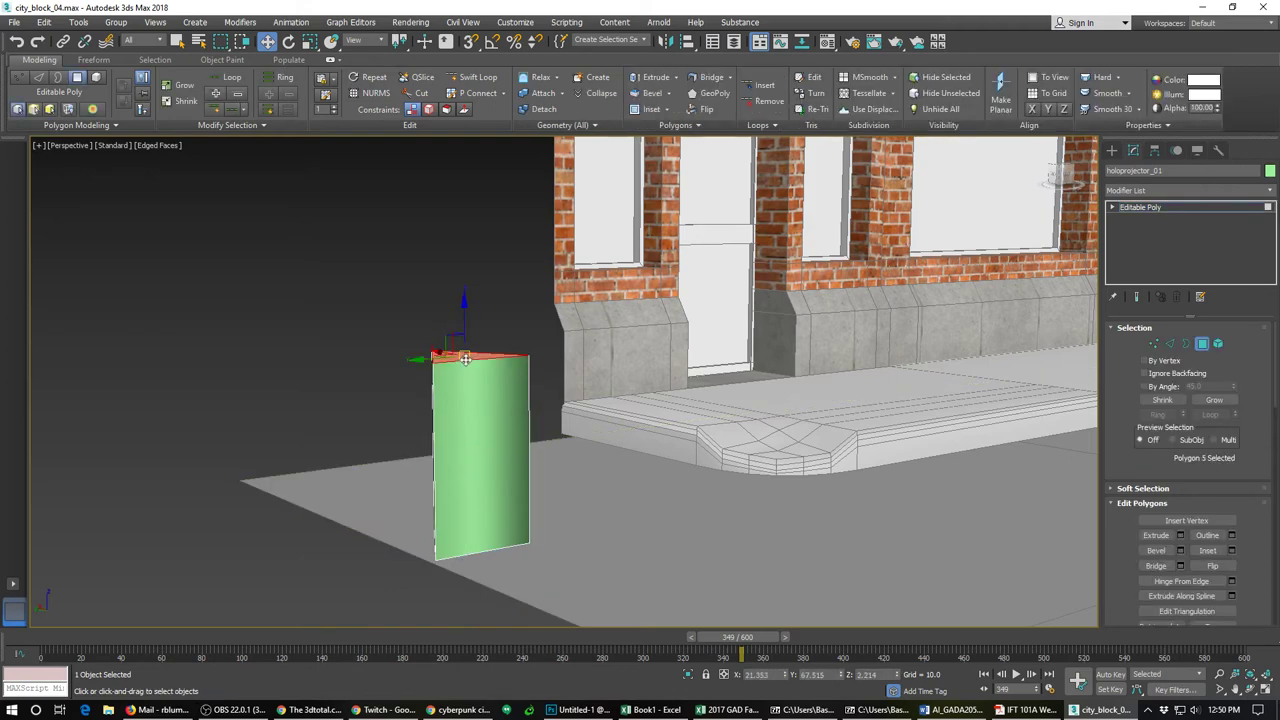
middle_click_drag(481, 363, 485, 445, "alt")
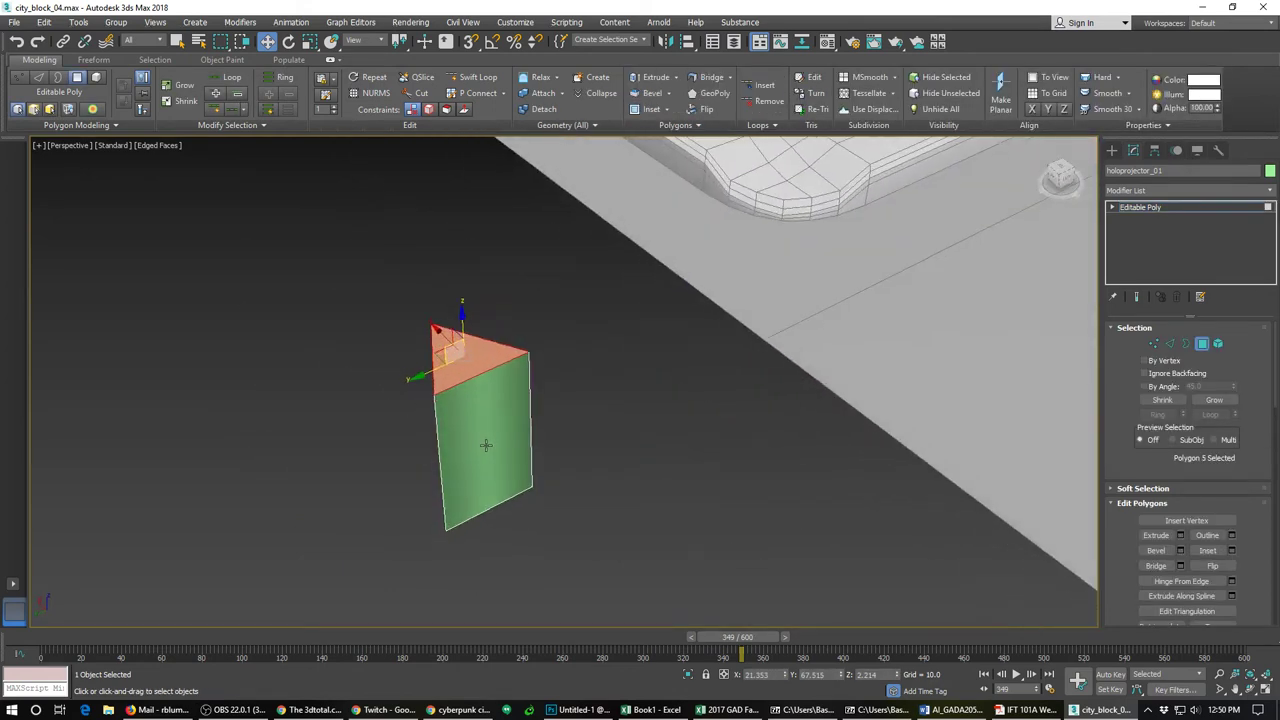
key("r")
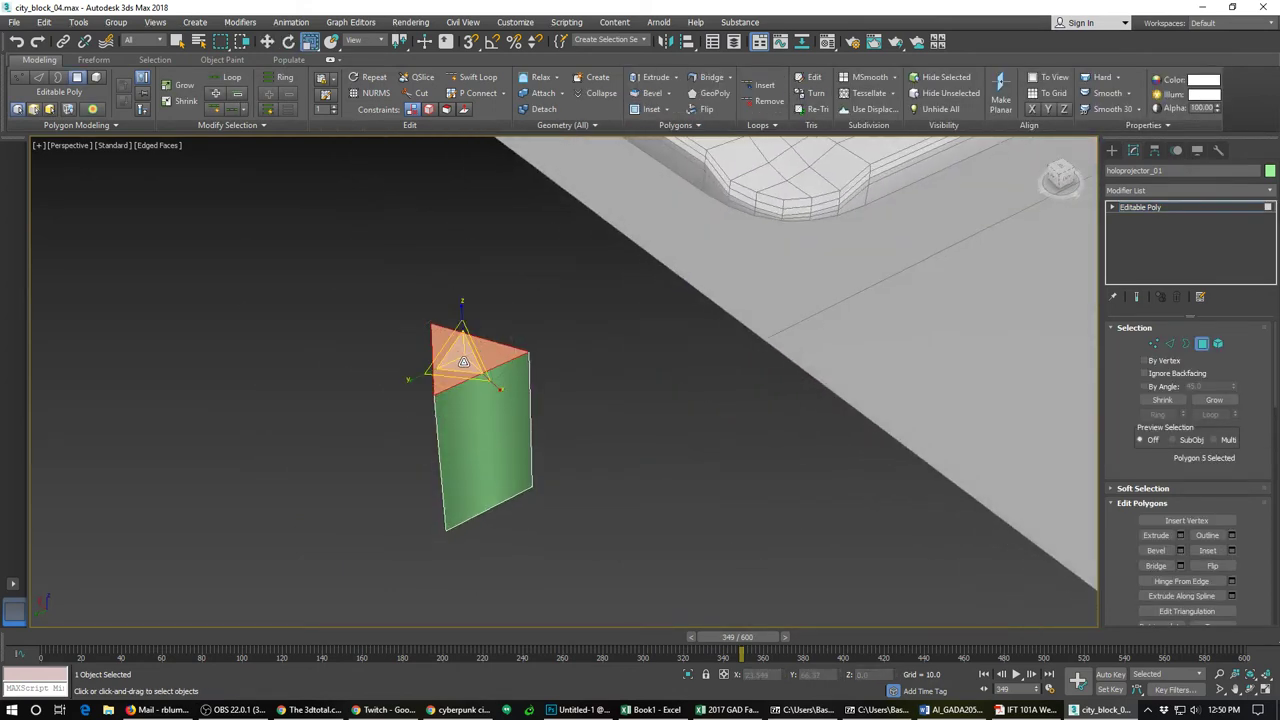
left_click_drag(461, 366, 404, 478)
key("w")
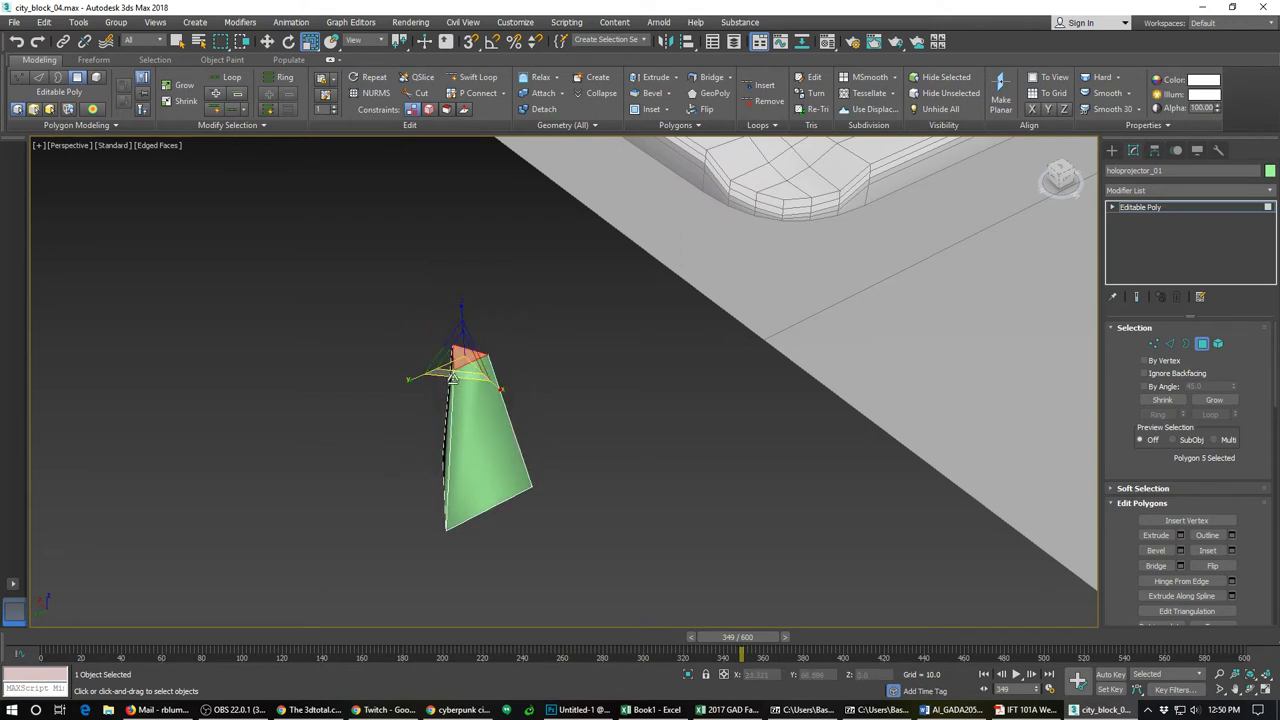
Step: Add two closely spaced horizontal edge loops around the lower part of holoprojector_01 with Swift Loop
scroll(452, 378, "up", 3)
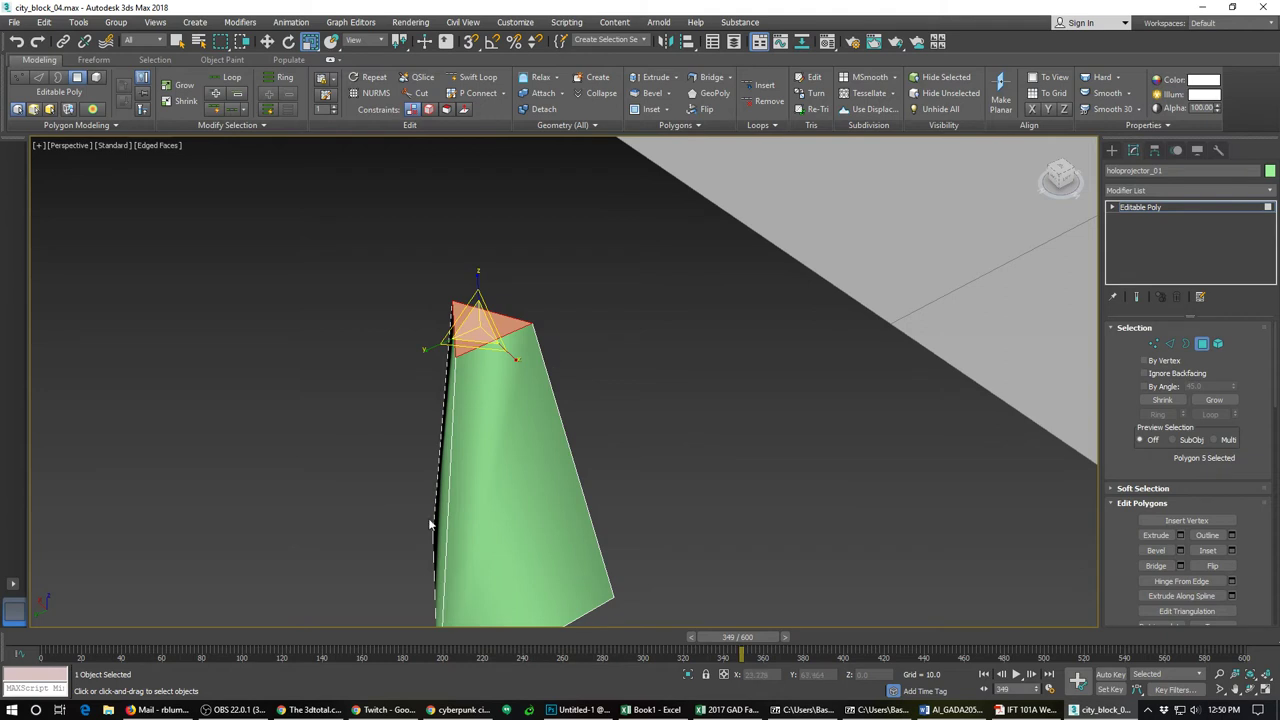
middle_click_drag(432, 525, 429, 432)
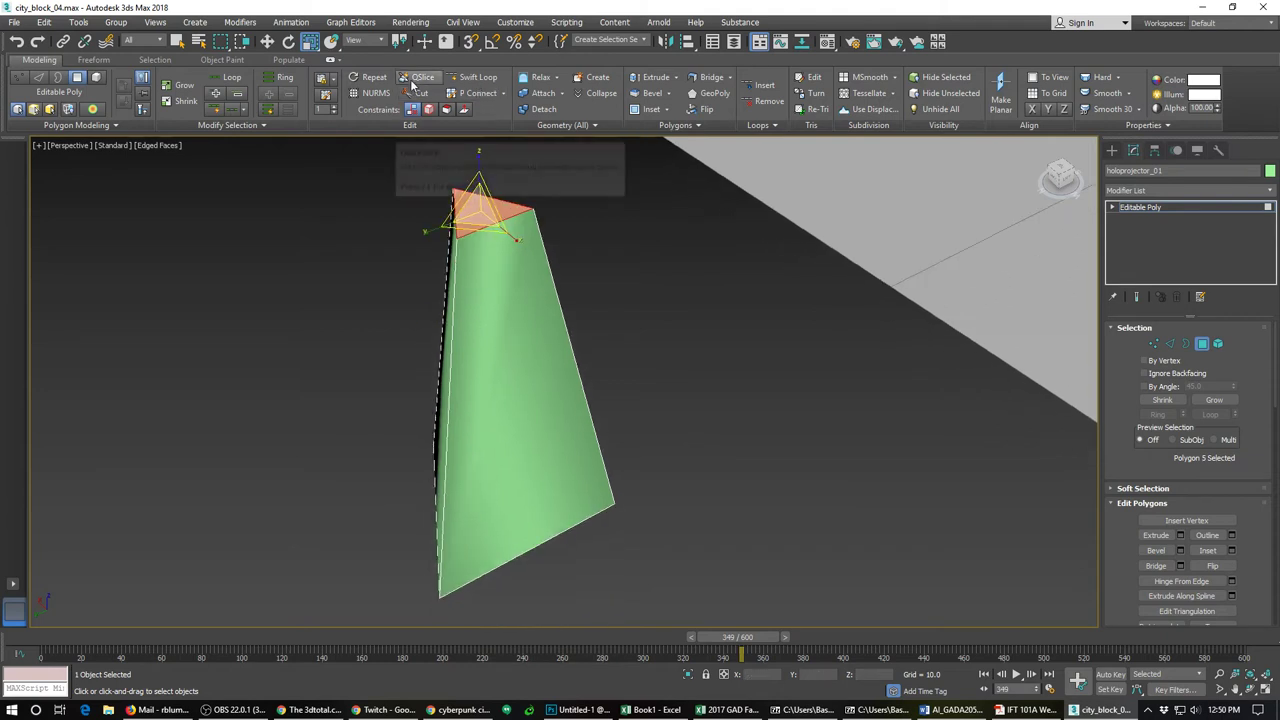
left_click(473, 77)
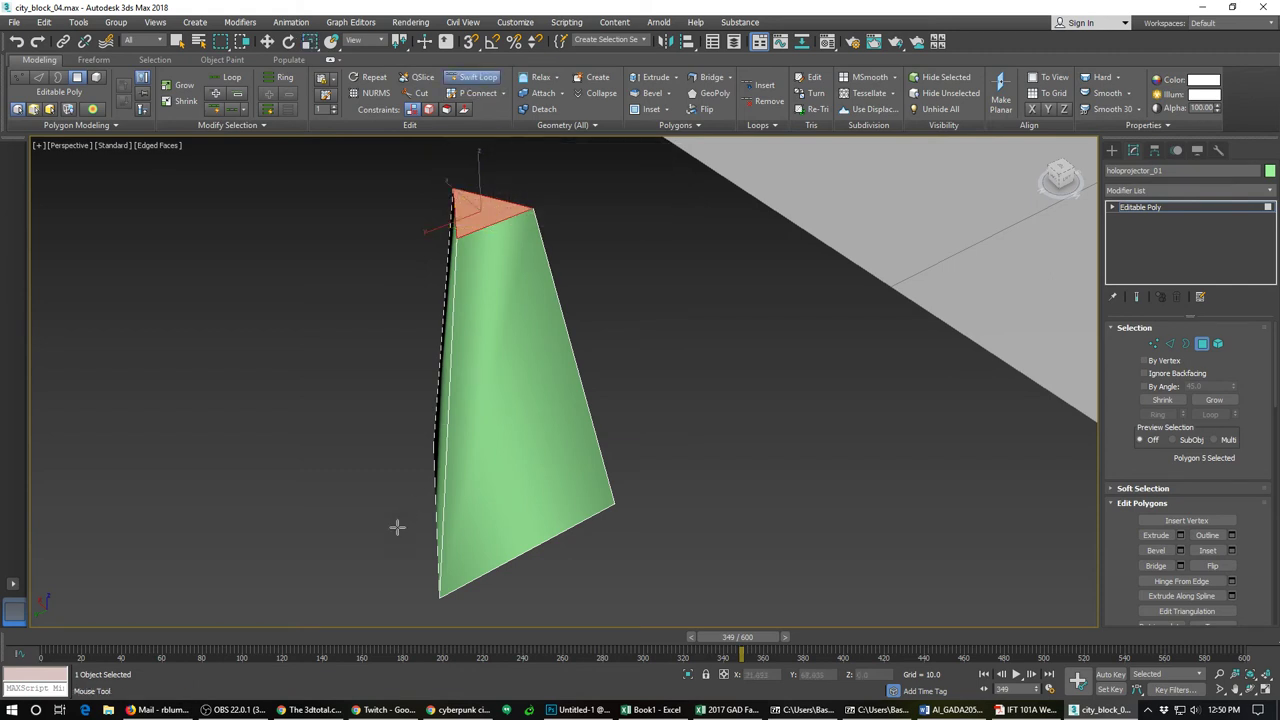
left_click(448, 527)
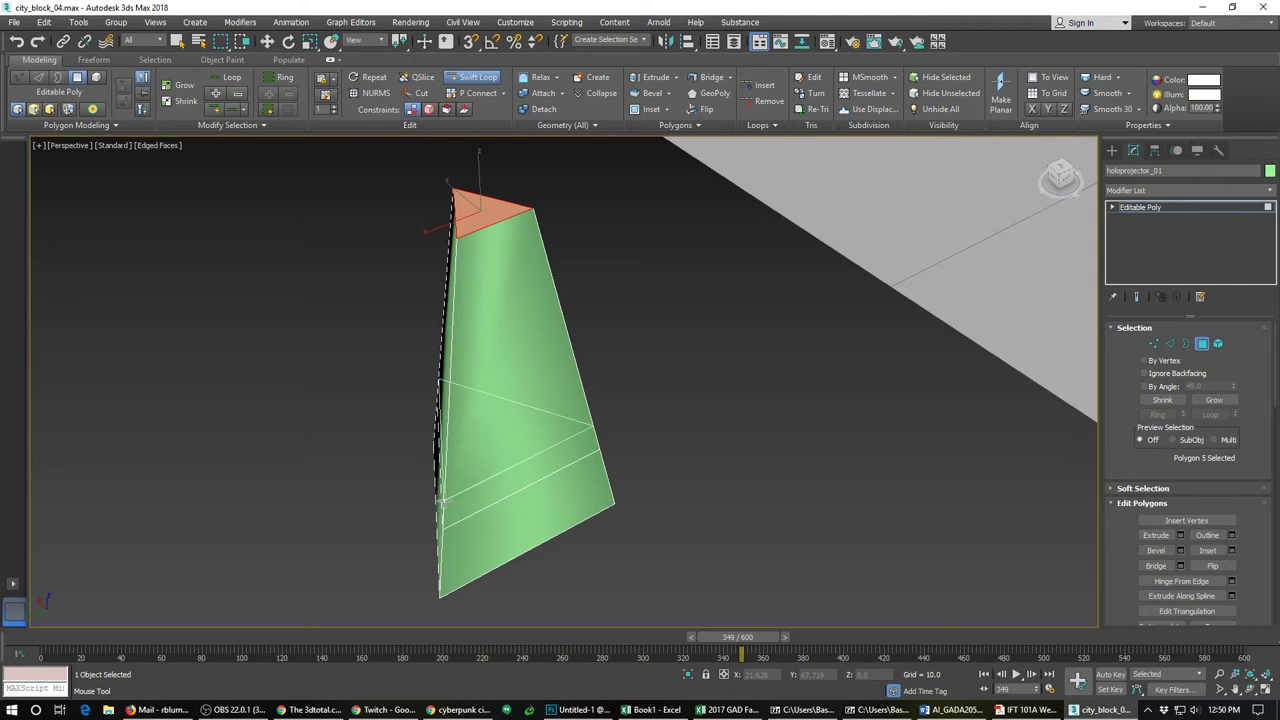
middle_click_drag(442, 500, 482, 398, "alt")
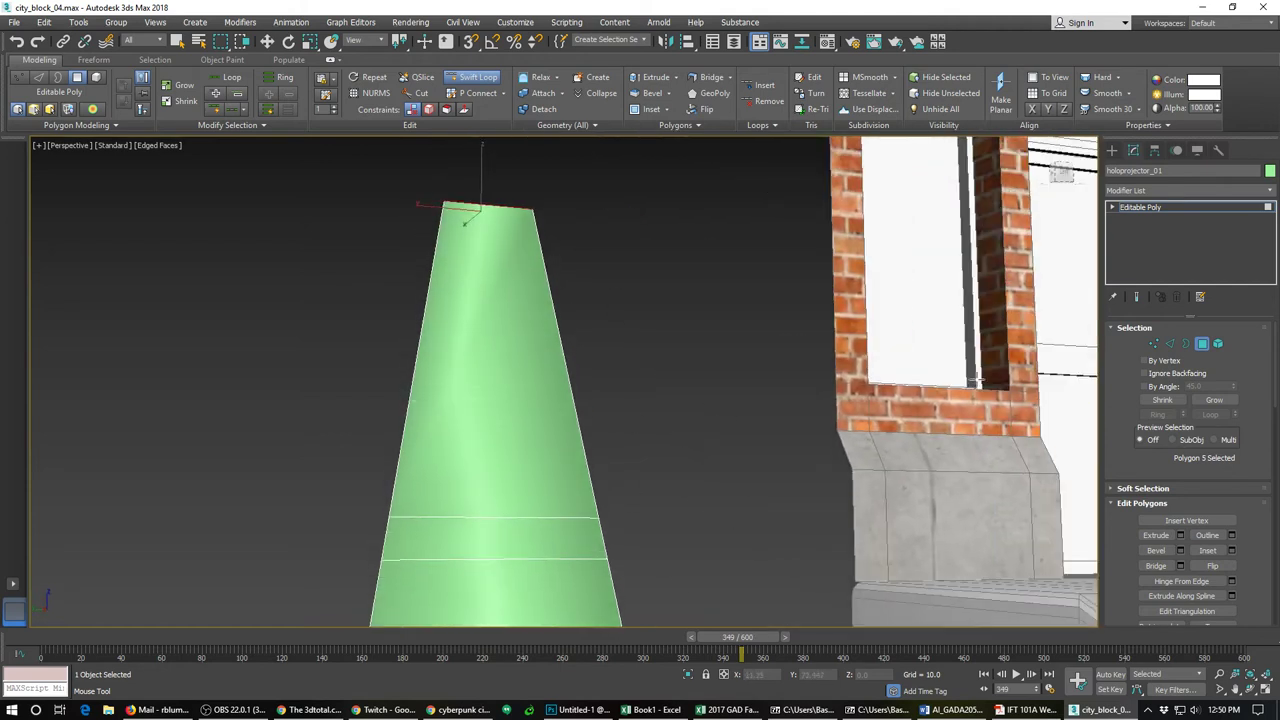
key("w")
Step: Scale the three side polygons below the lowest edge loop outward to form a wider base on holoprojector_01
middle_click_drag(331, 495, 365, 382, "alt")
key("z")
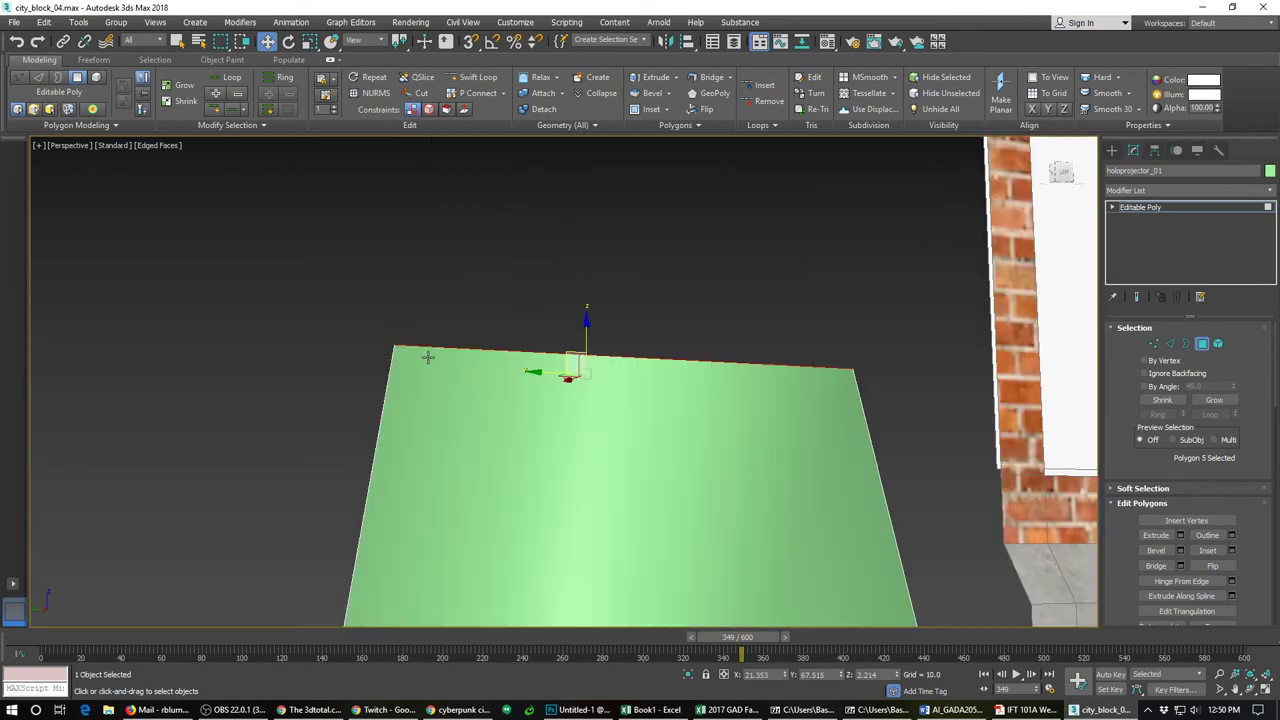
scroll(428, 357, "down", 3)
middle_click_drag(444, 400, 486, 251, "alt")
scroll(486, 251, "down", 3)
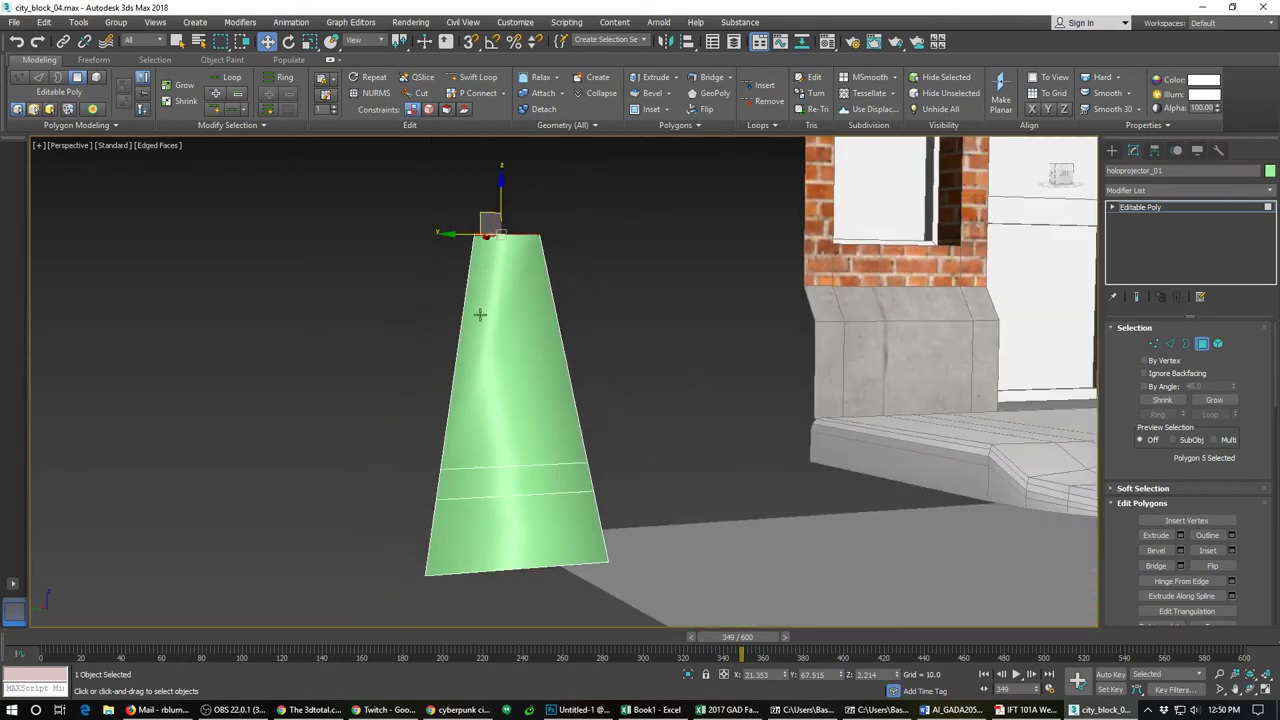
left_click_drag(588, 525, 592, 525)
middle_click_drag(480, 508, 502, 540, "alt")
key("r")
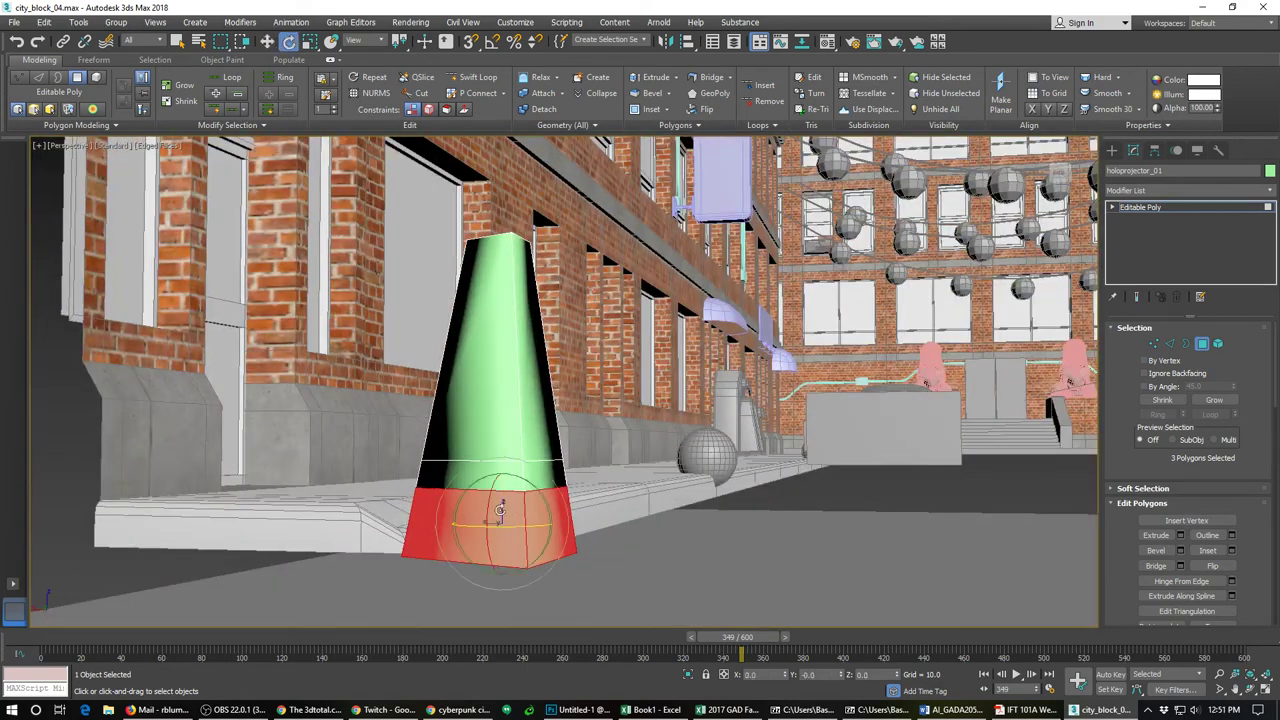
left_click_drag(505, 537, 497, 413)
mouse_move(497, 413)
middle_mouse_down("alt")
mouse_move(508, 409)
mouse_move(500, 443)
mouse_move(511, 451)
mouse_move(530, 433)
mouse_move(514, 422)
middle_mouse_up("alt")
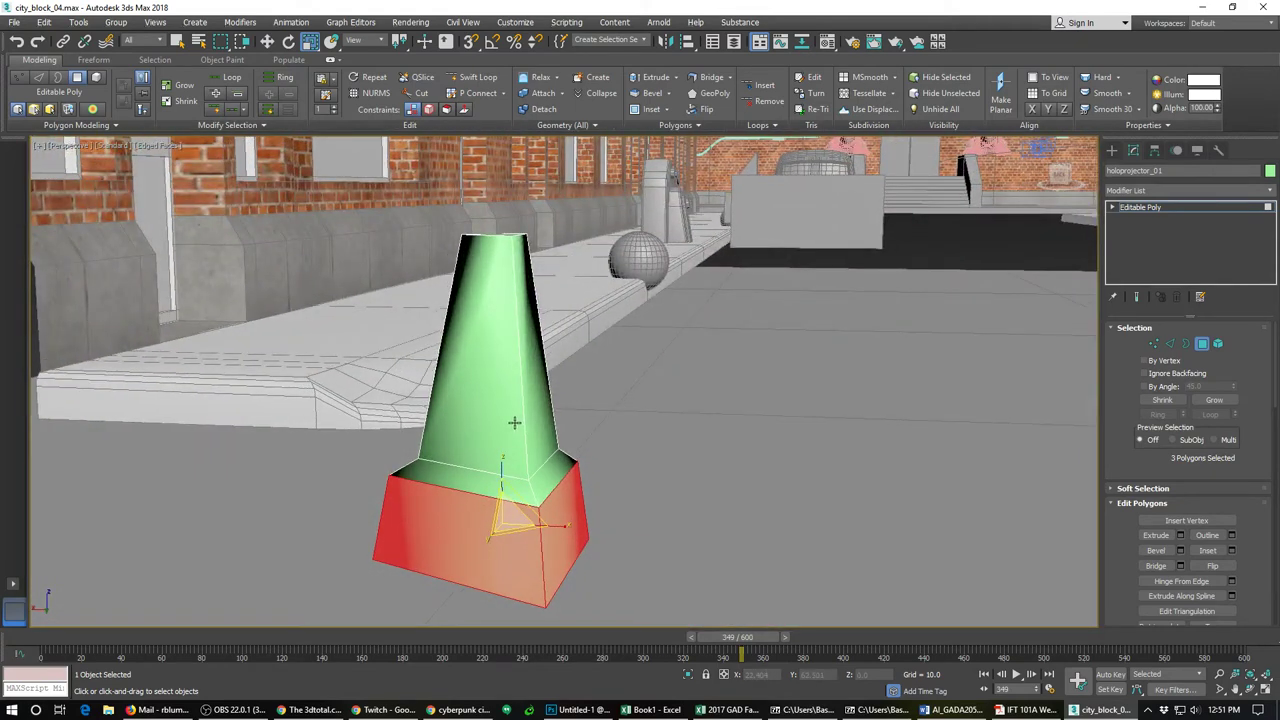
Step: Chamfer all edges of holoprojector_01 with an amount of 0.04
left_click(554, 476)
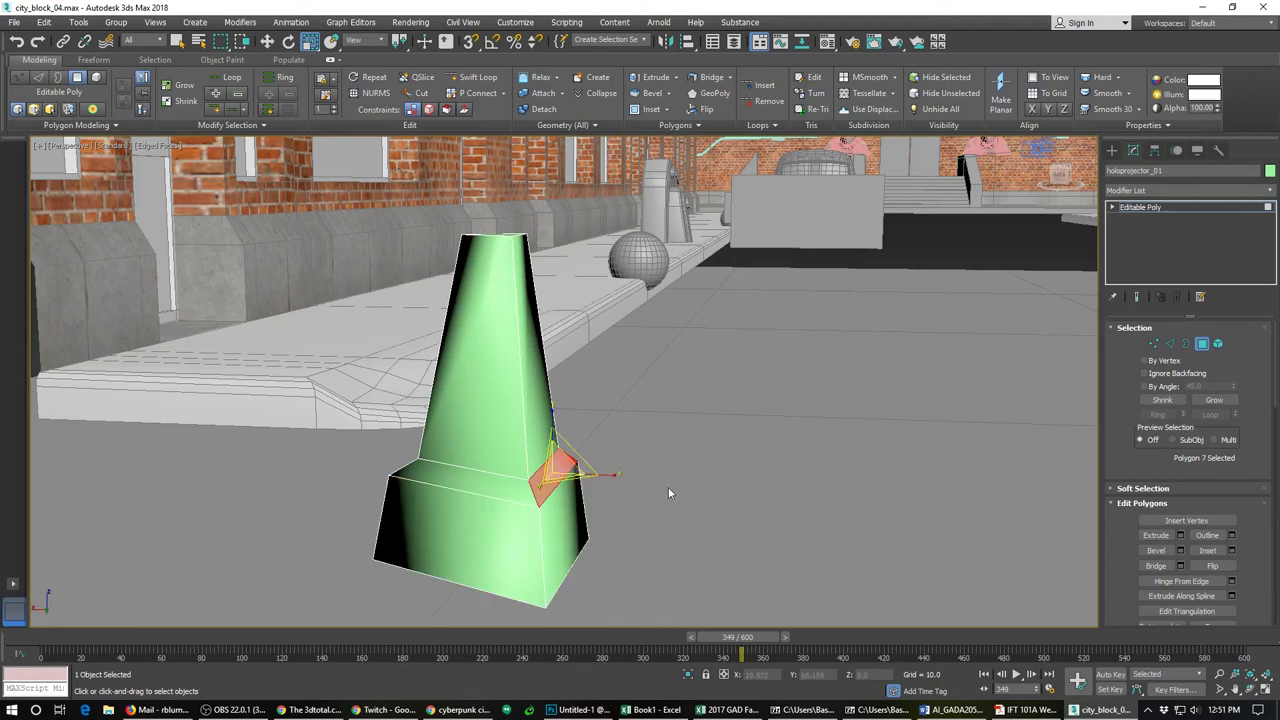
middle_click_drag(538, 478, 529, 479)
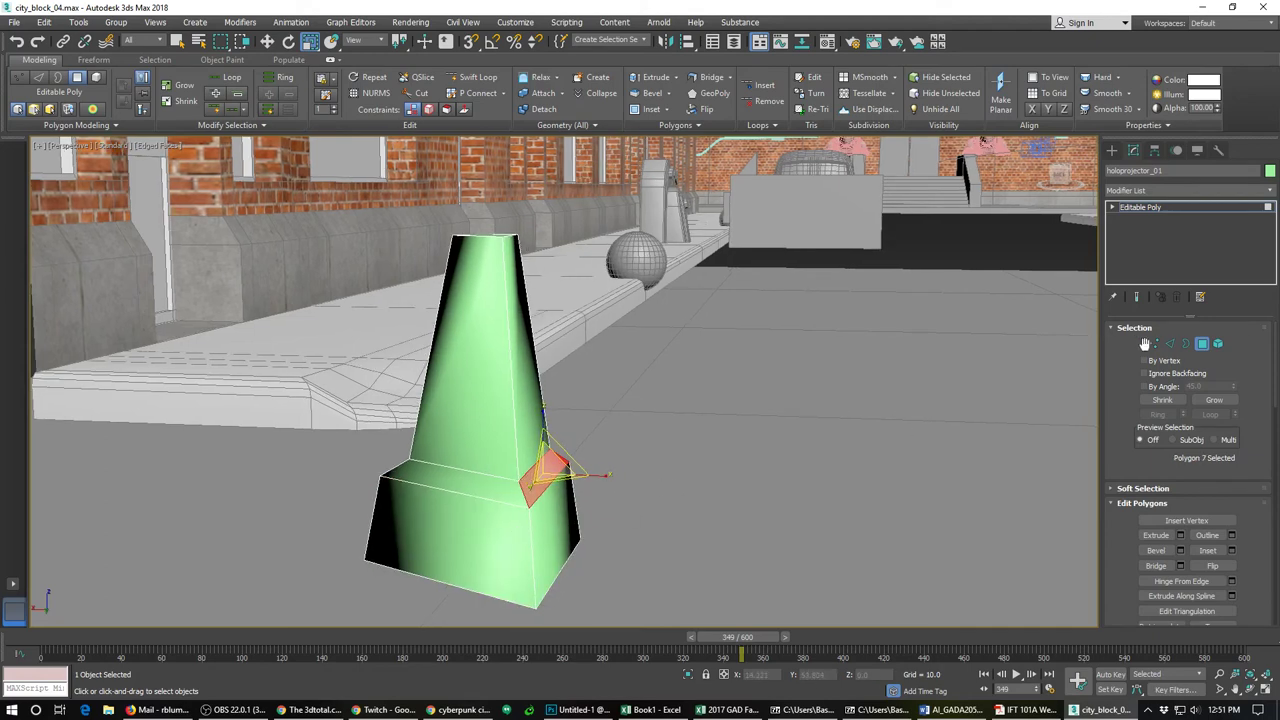
left_click(1183, 349)
left_click(1170, 343)
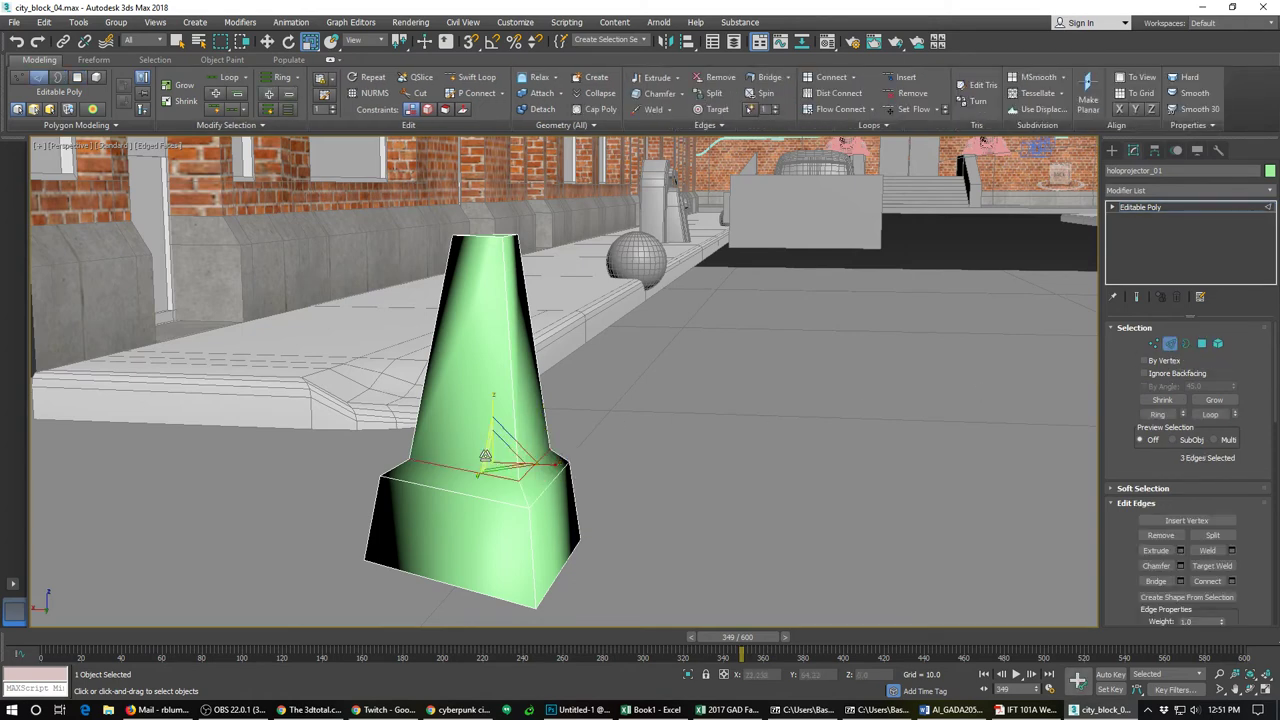
key("ctrl+a")
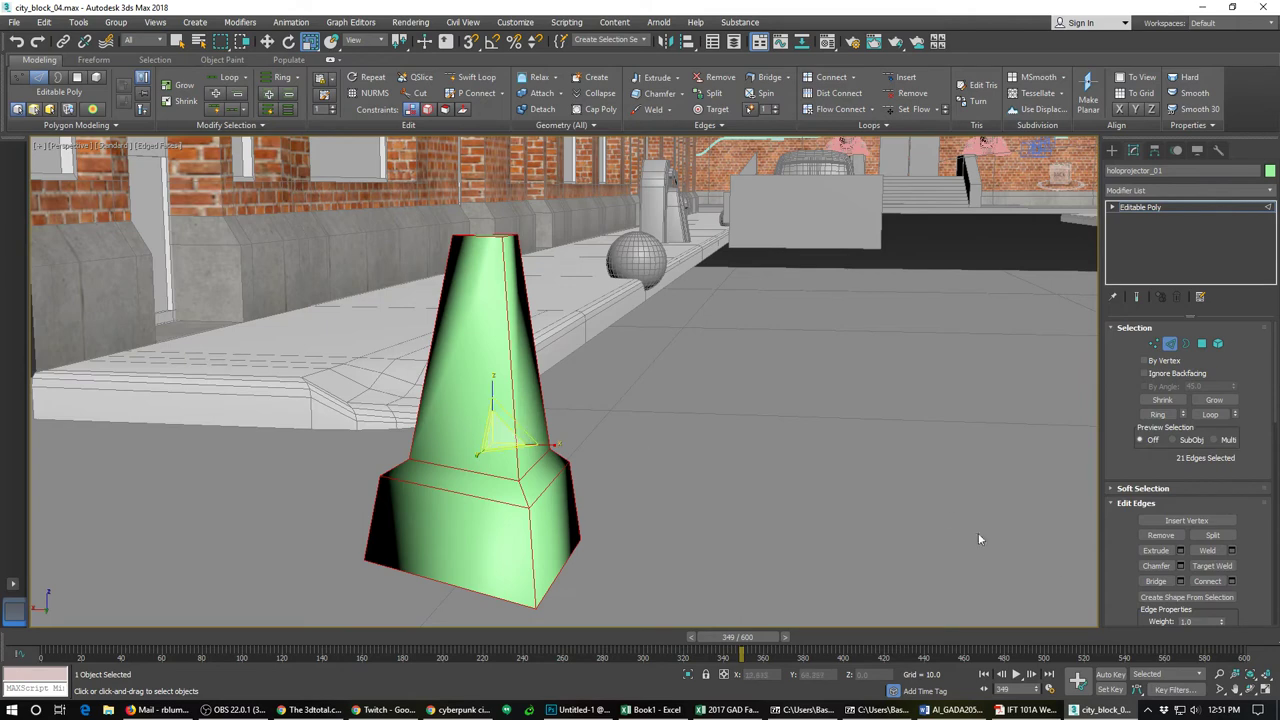
left_click(1181, 566)
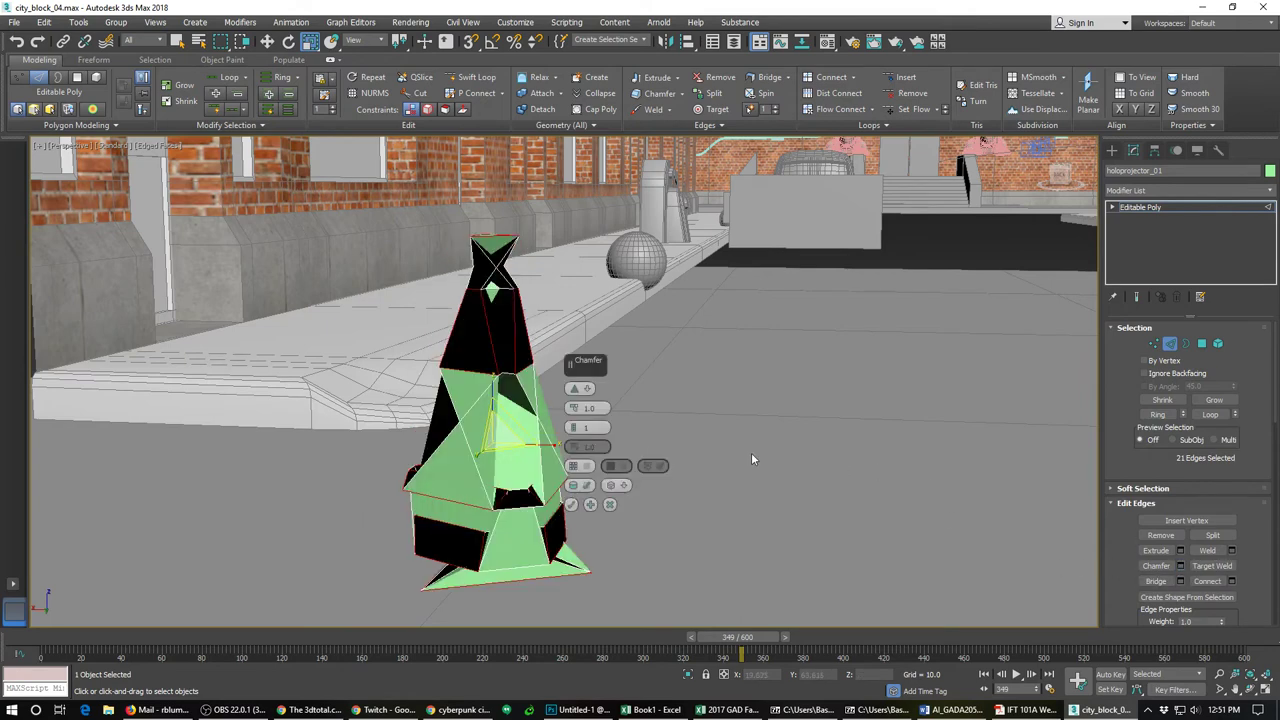
right_click(574, 410)
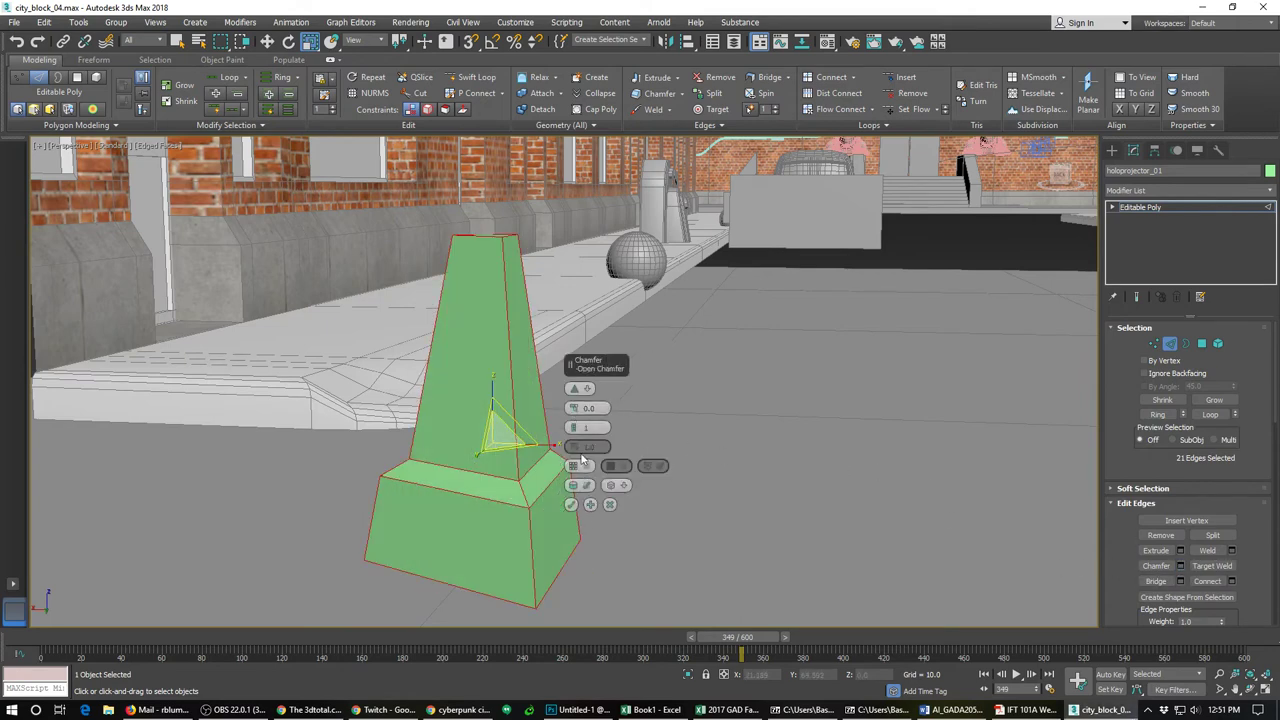
left_click_drag(574, 408, 576, 412)
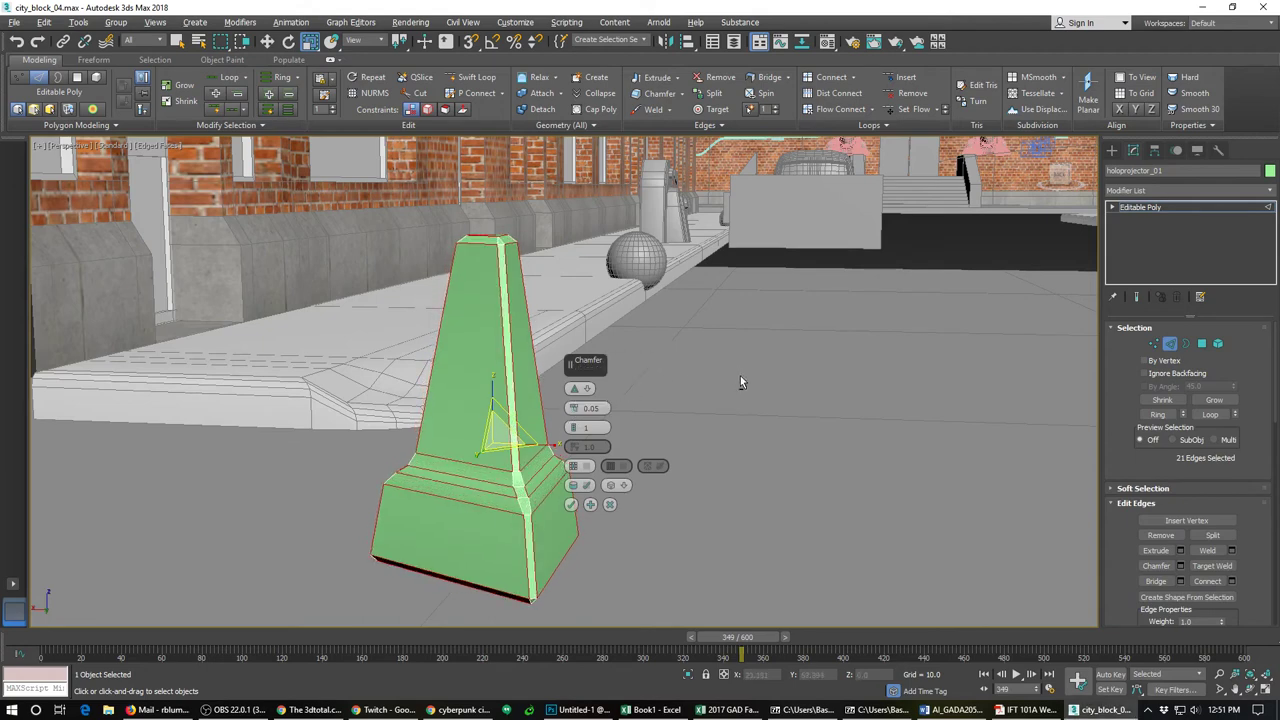
middle_click_drag(740, 376, 718, 397, "alt")
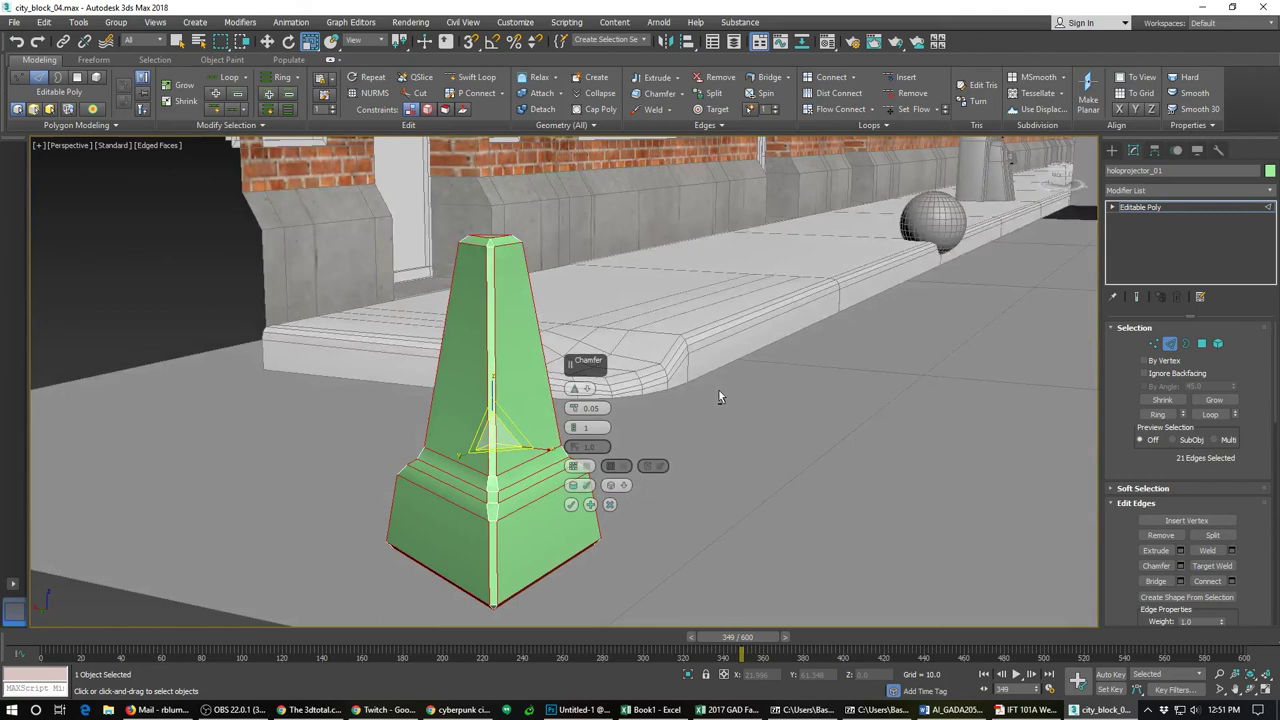
left_click(1202, 343)
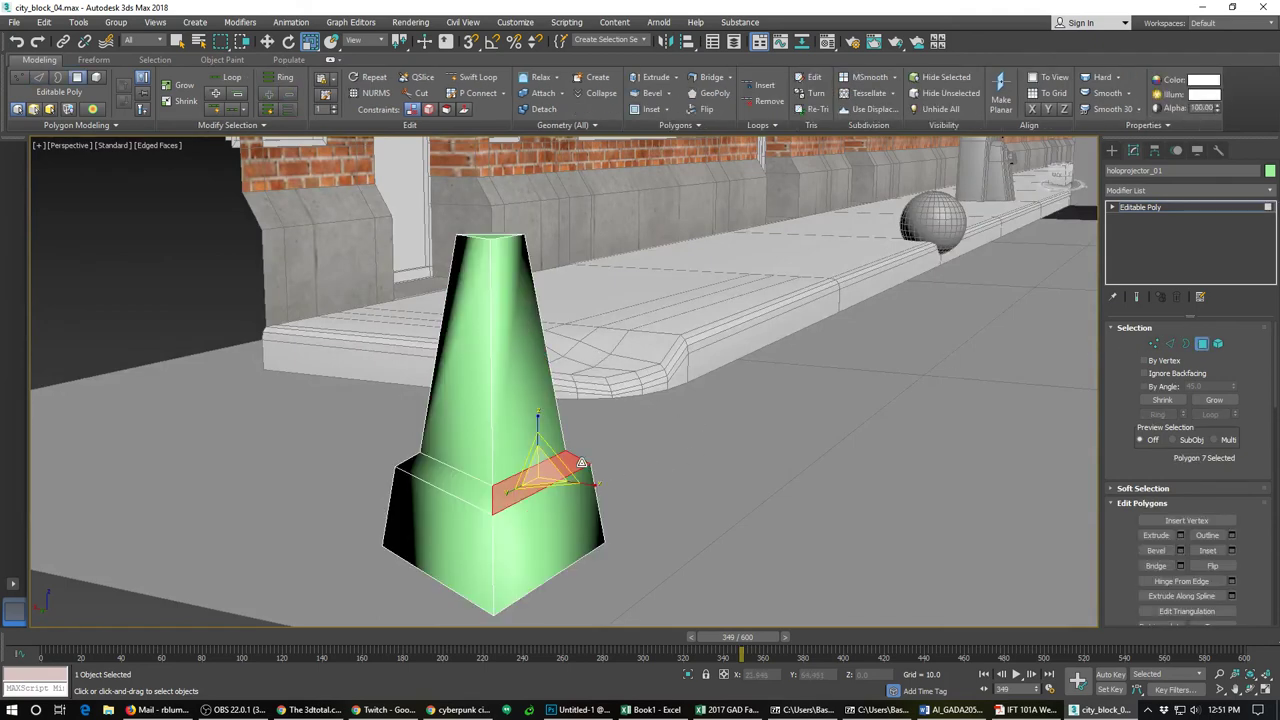
key("2")
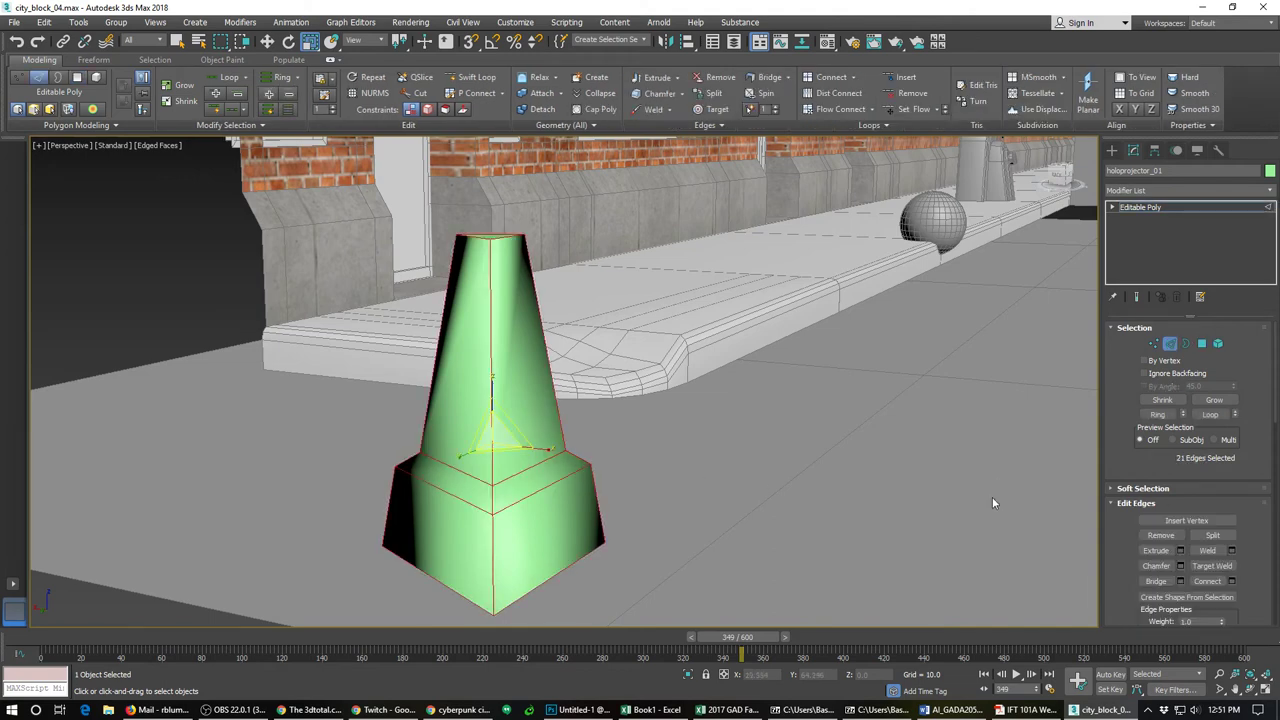
left_click(1180, 565)
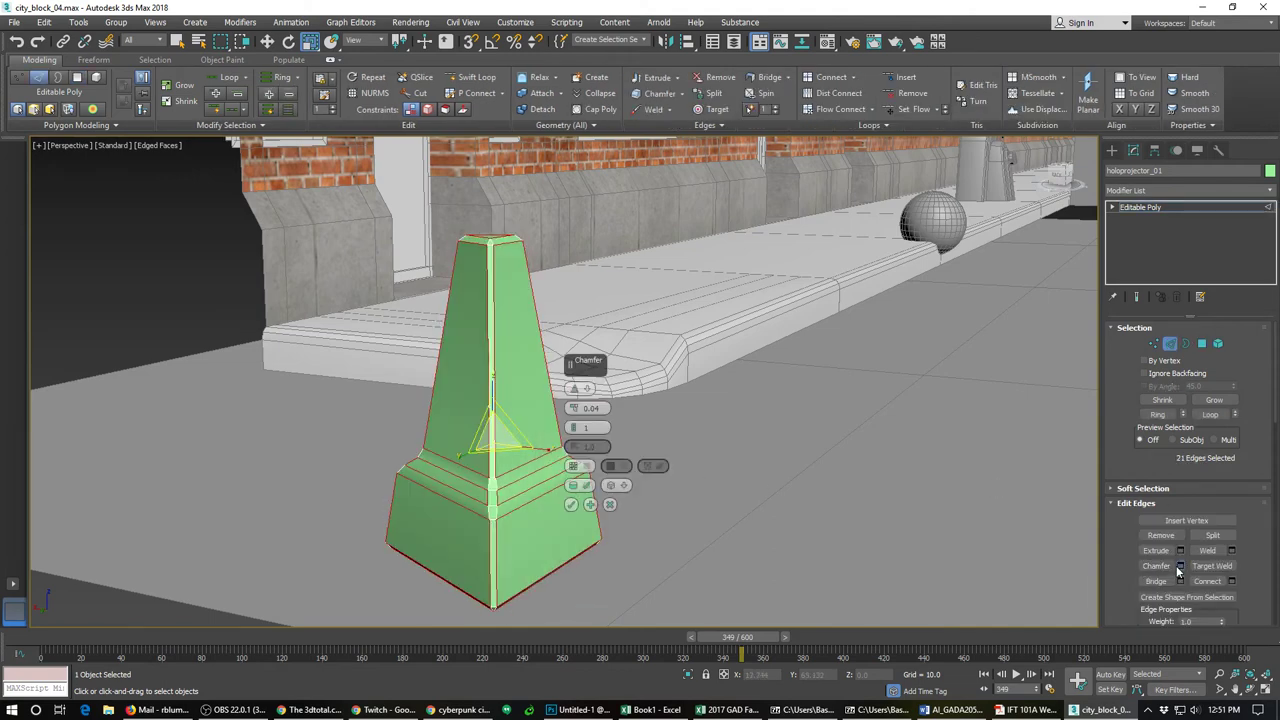
left_click(571, 504)
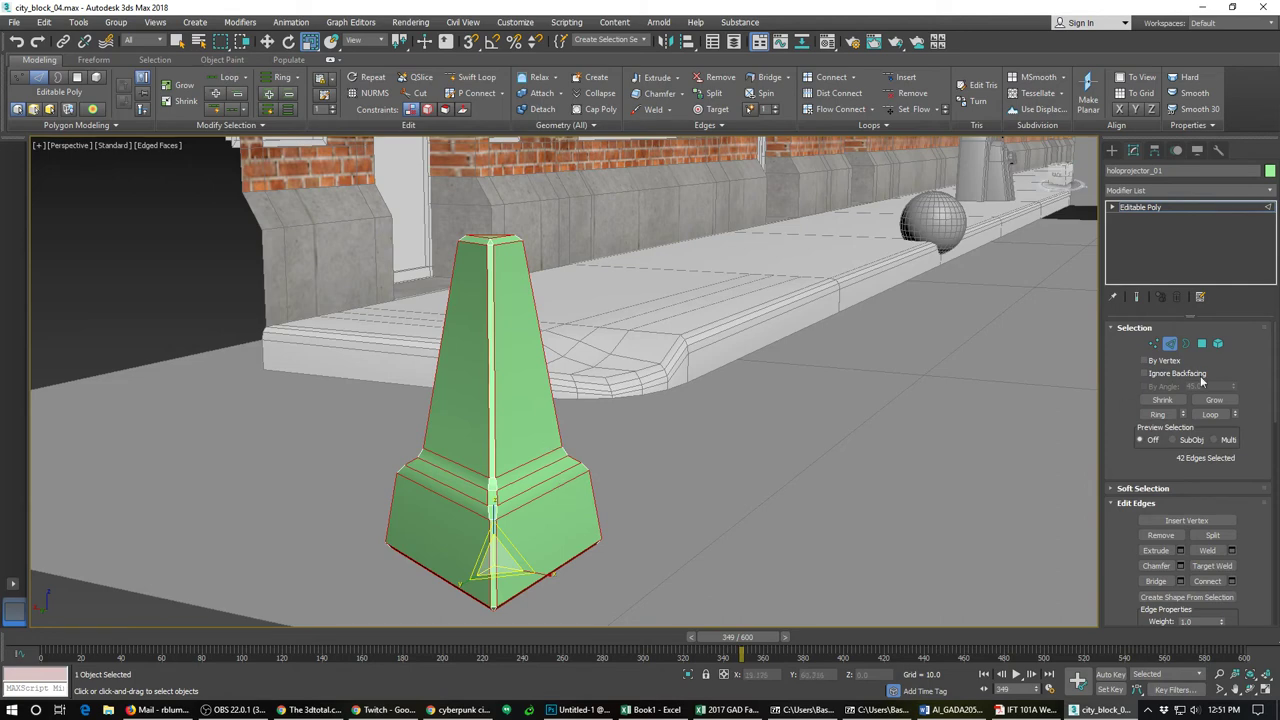
Step: Inset the tall side polygon of holoprojector_01's tapered upper section by about 0.11
left_click(1202, 343)
left_click(513, 357)
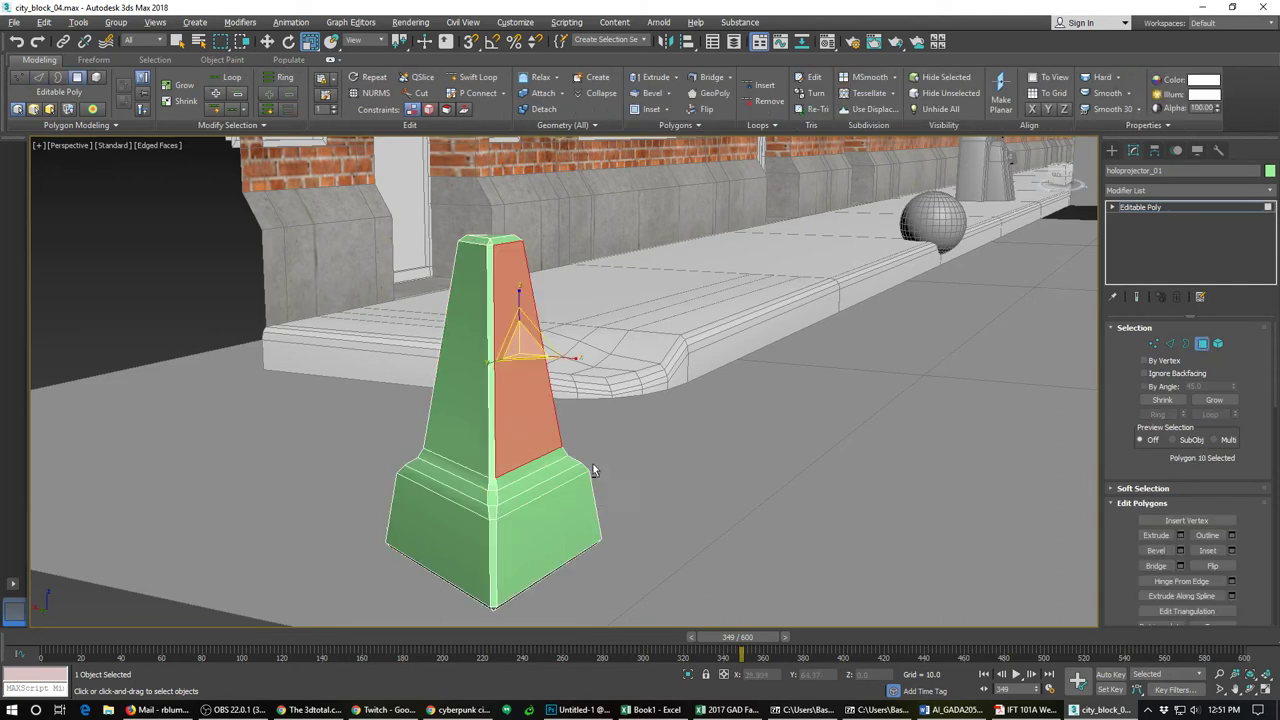
middle_click_drag(593, 470, 565, 451, "alt")
scroll(565, 444, "up", 2)
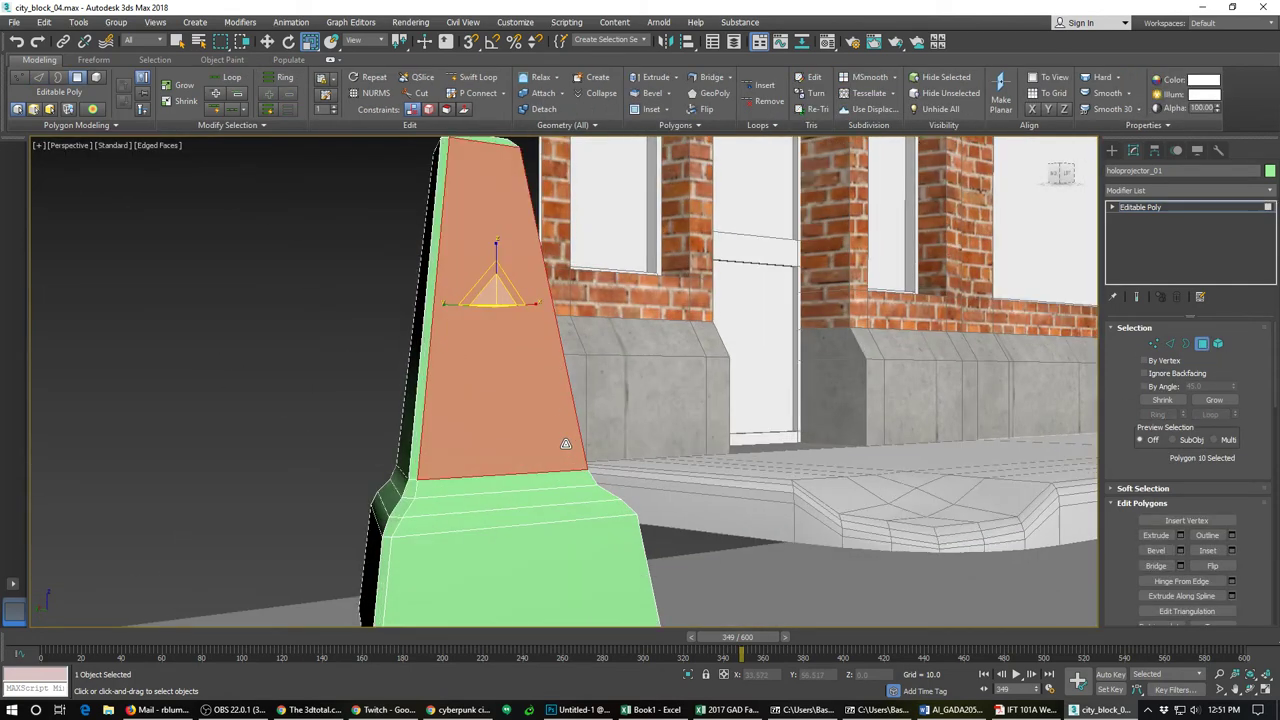
left_click(1231, 550)
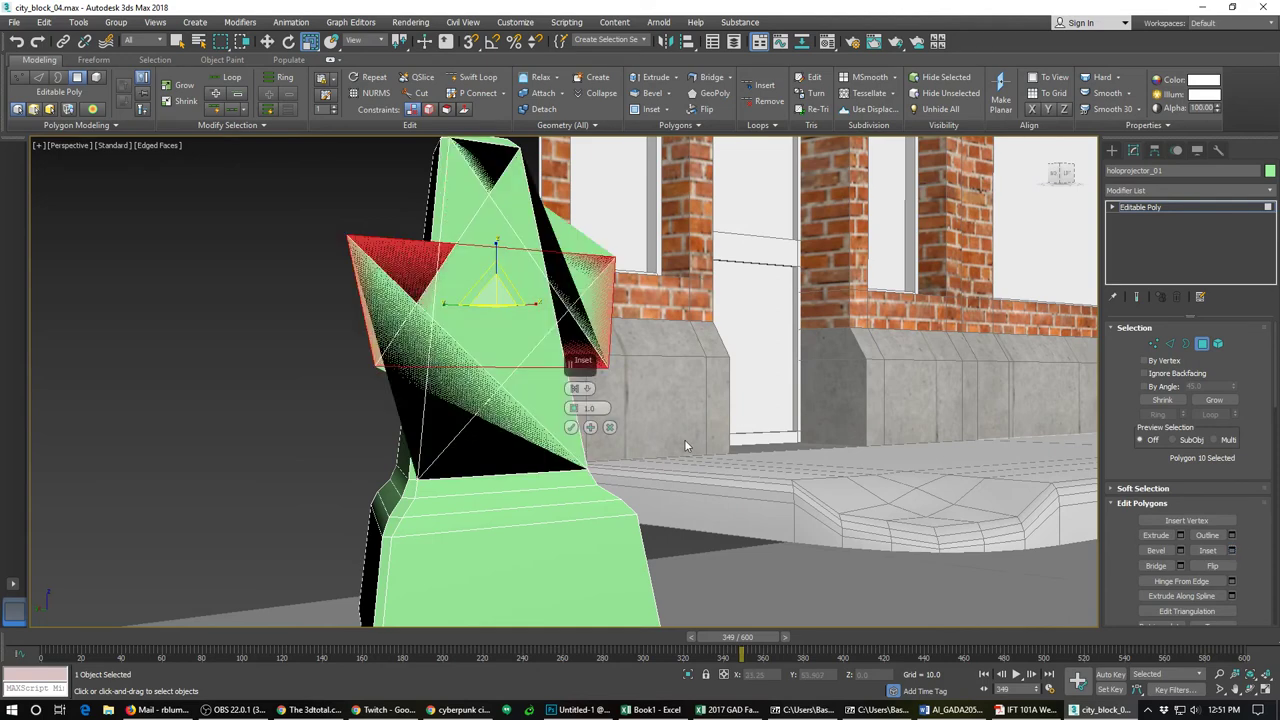
right_click(573, 409)
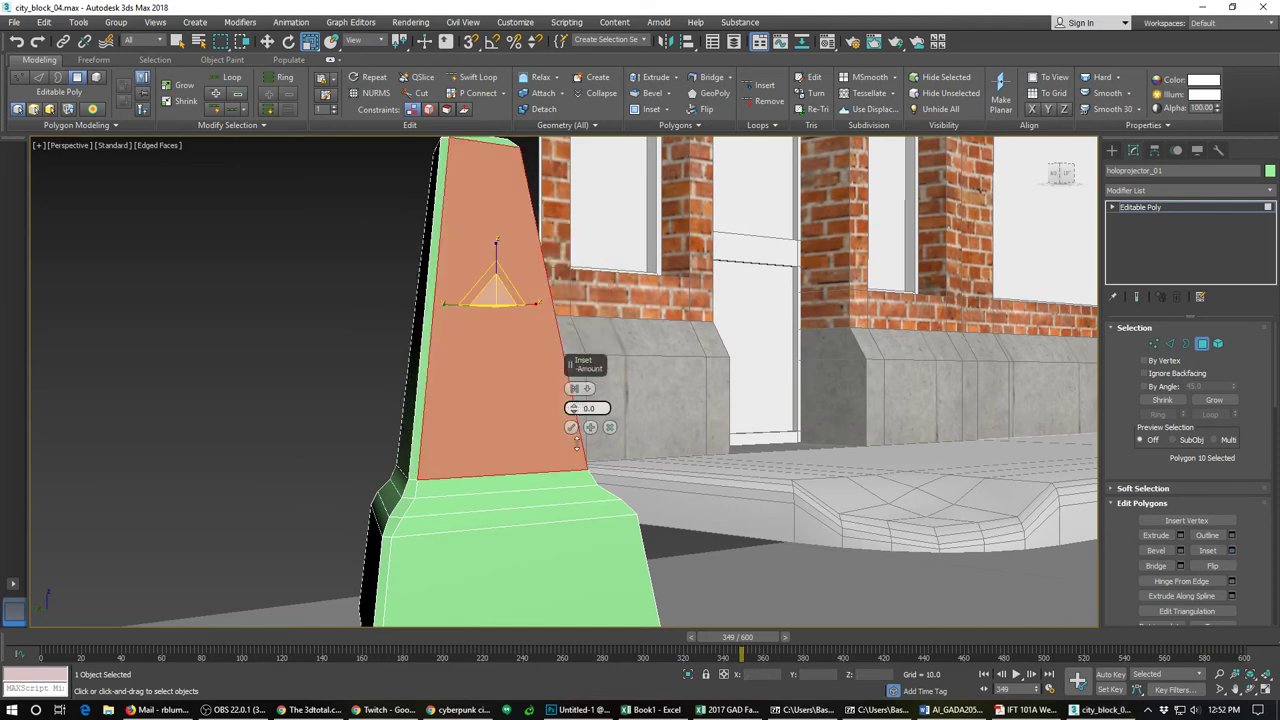
mouse_move(573, 409)
left_mouse_down()
mouse_move(575, 397)
mouse_move(577, 410)
left_mouse_up()
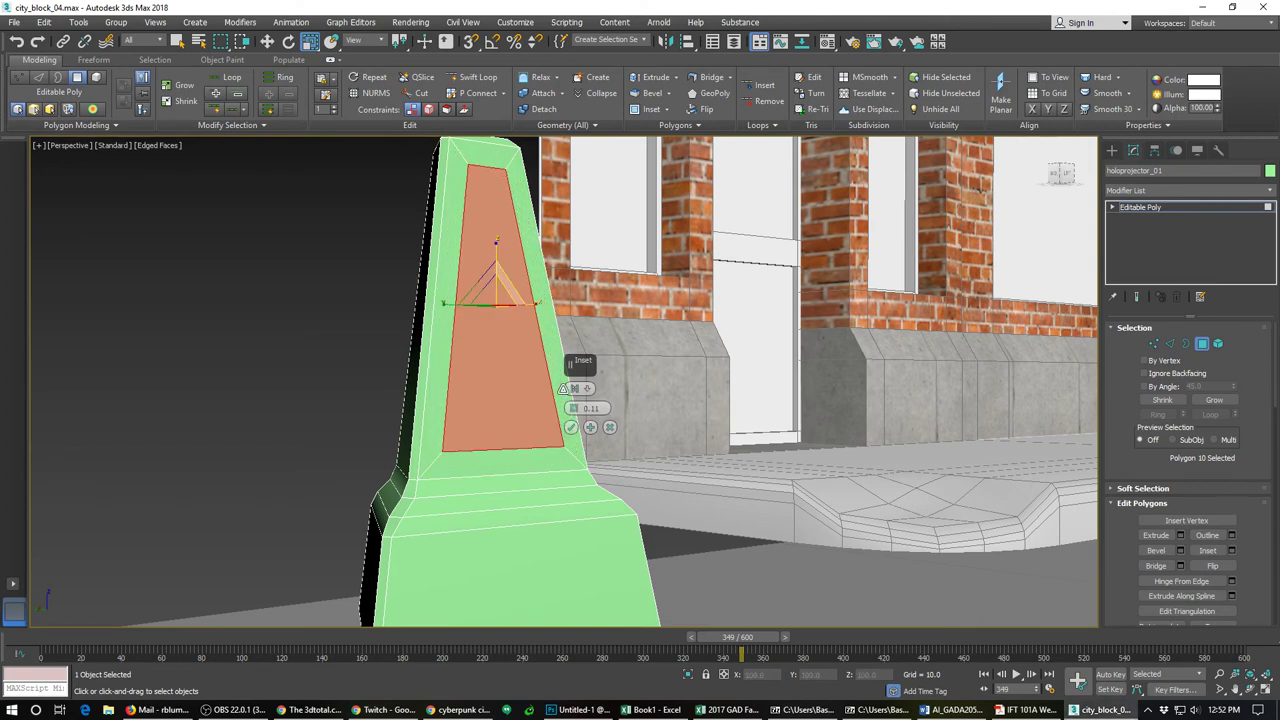
left_click(571, 427)
Step: Scale down the height of the inset polygon and move it up about 0.31 toward the top of the tapered side
left_click_drag(494, 262, 489, 306)
middle_click_drag(488, 306, 545, 420, "alt")
key("w")
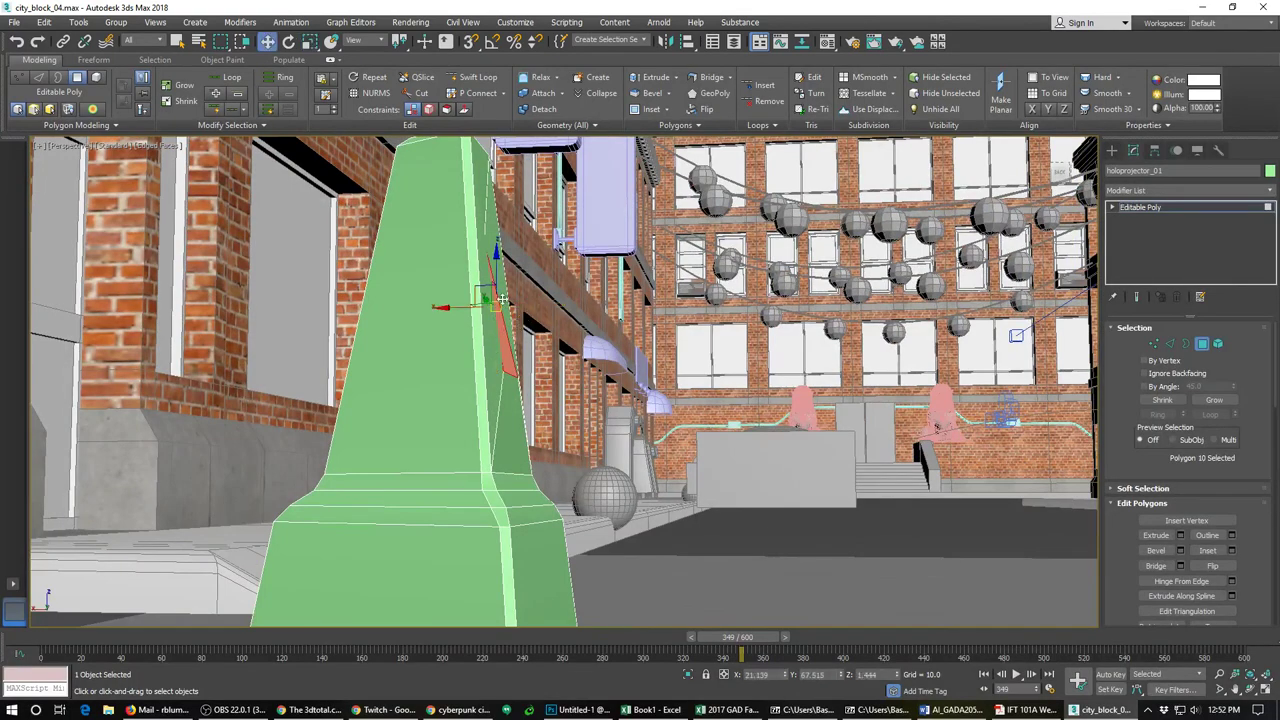
left_click_drag(499, 262, 500, 194)
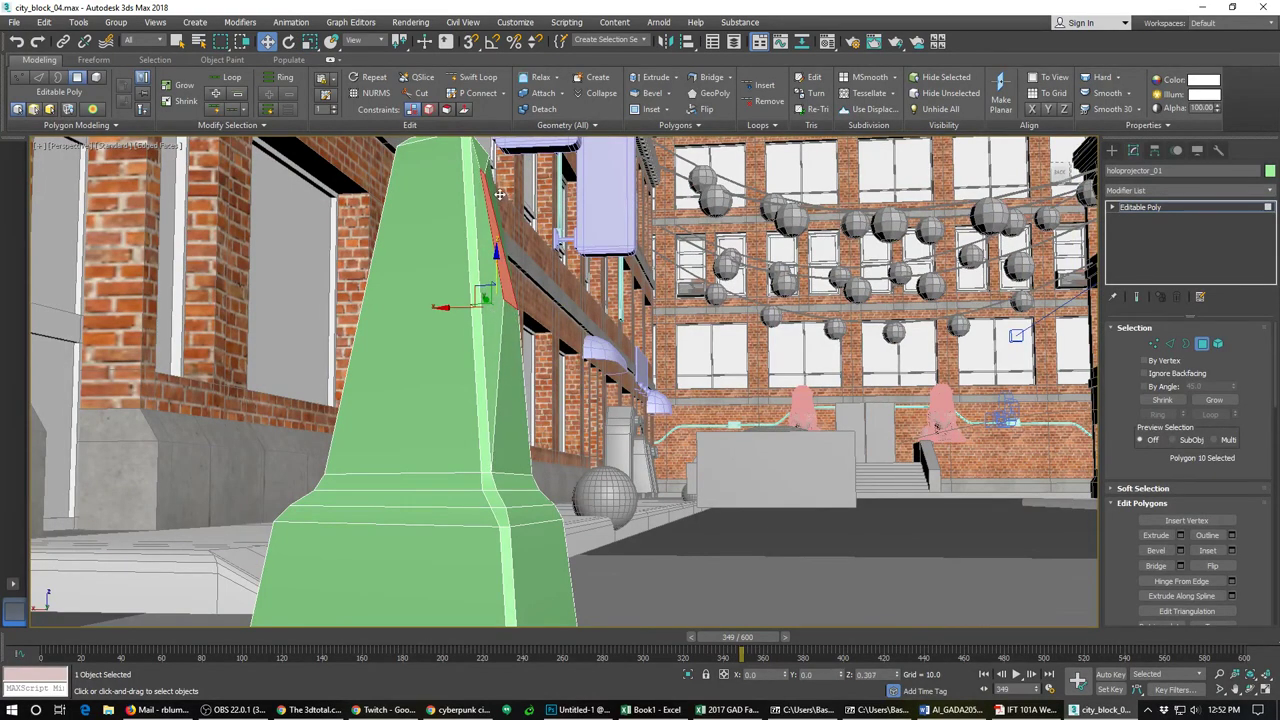
Step: Nudge the inset polygon slightly inward along the X axis toward the sloped side of holoprojector_01
middle_click_drag(499, 193, 592, 478, "alt")
key("e")
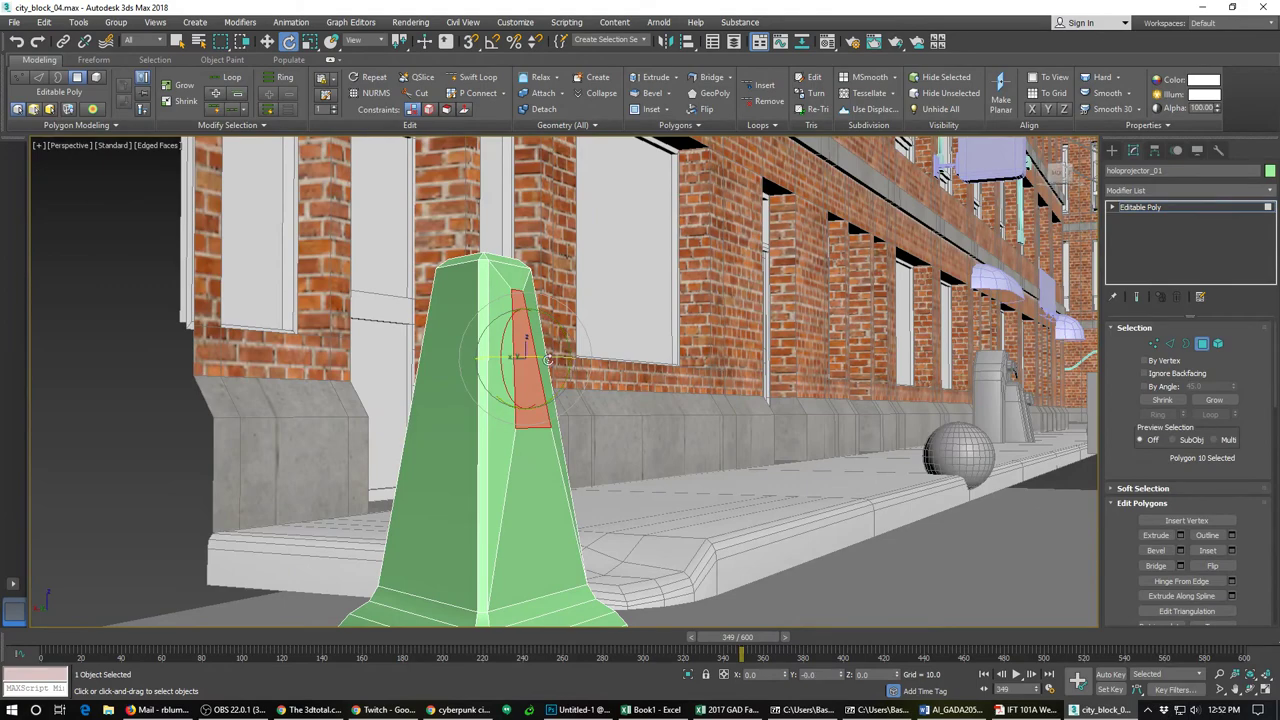
middle_click_drag(565, 336, 566, 408, "alt")
scroll(566, 408, "up", 1)
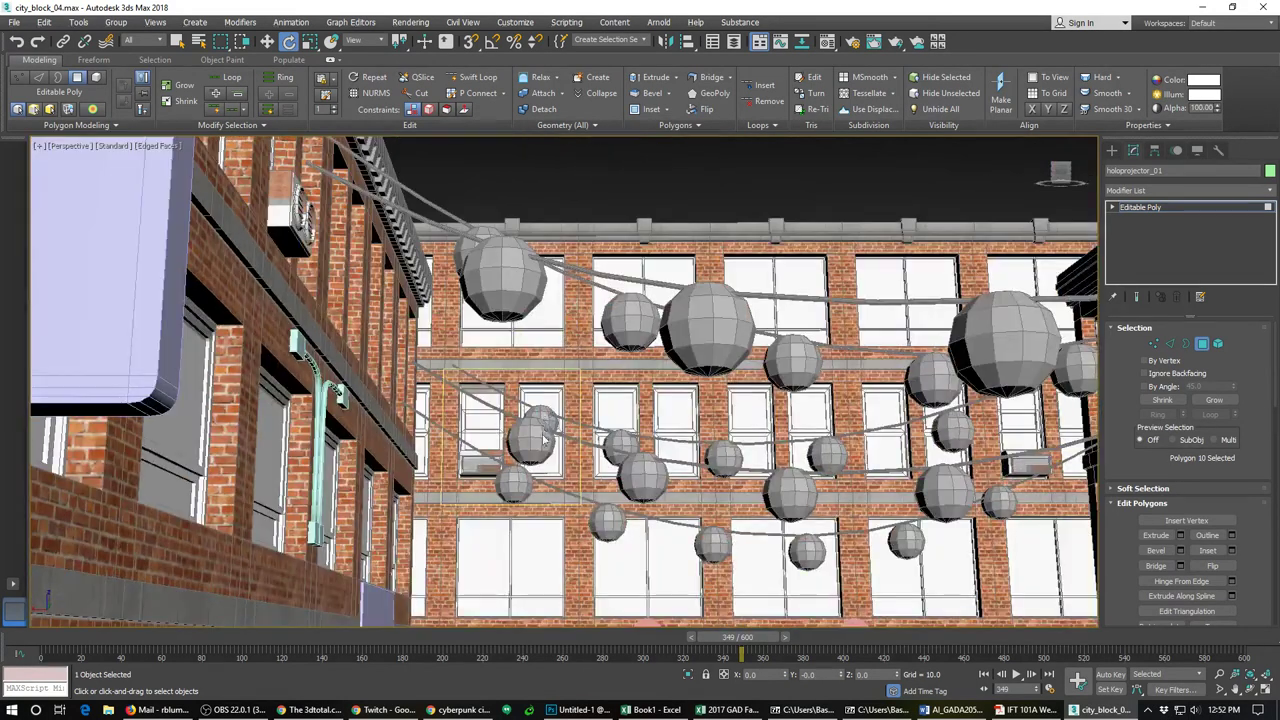
scroll(546, 440, "down", 2)
key("w")
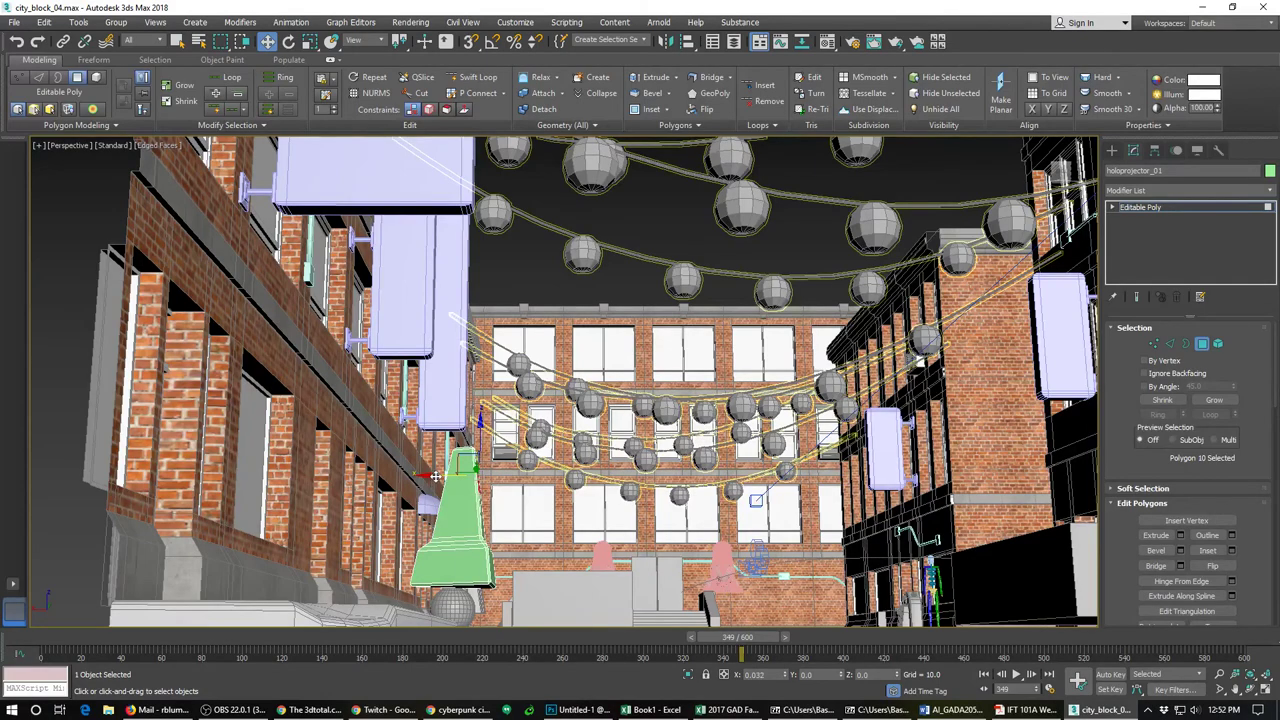
scroll(536, 472, "up", 2)
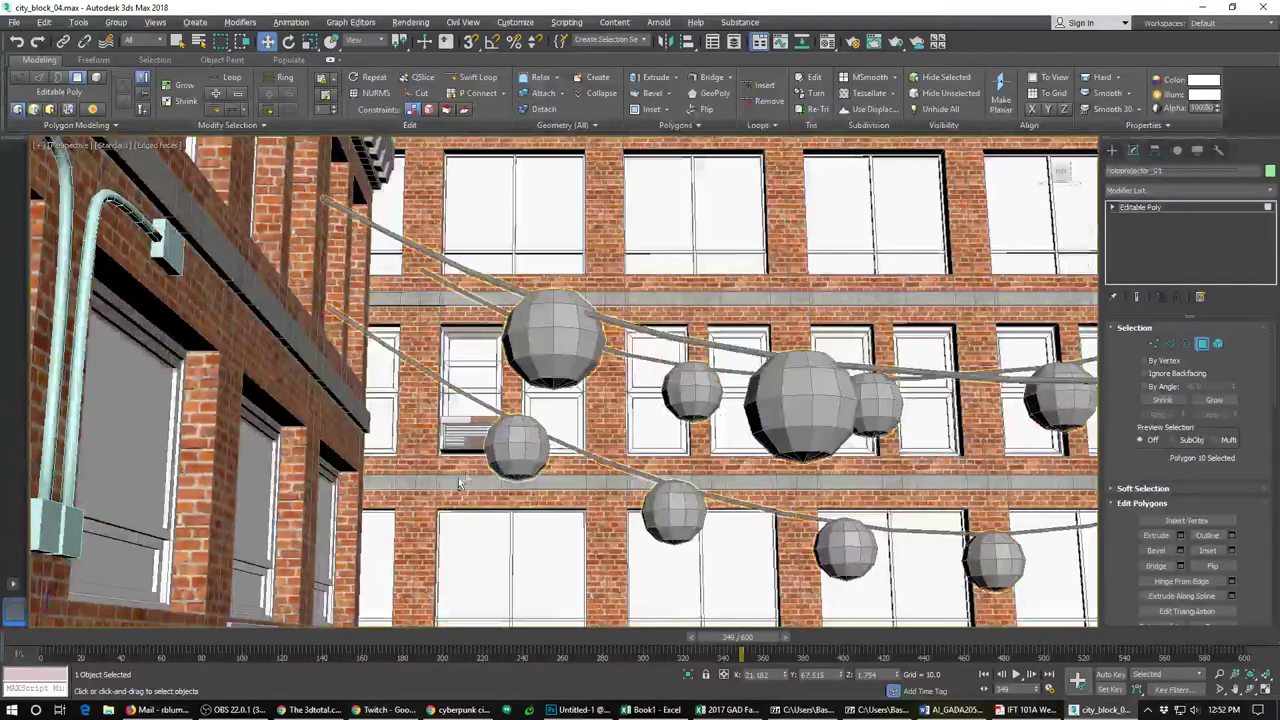
middle_click_drag(536, 472, 429, 500, "alt")
scroll(477, 445, "down", 2)
key("shift+z")
key("shift+z")
key("shift+z")
key("shift+z")
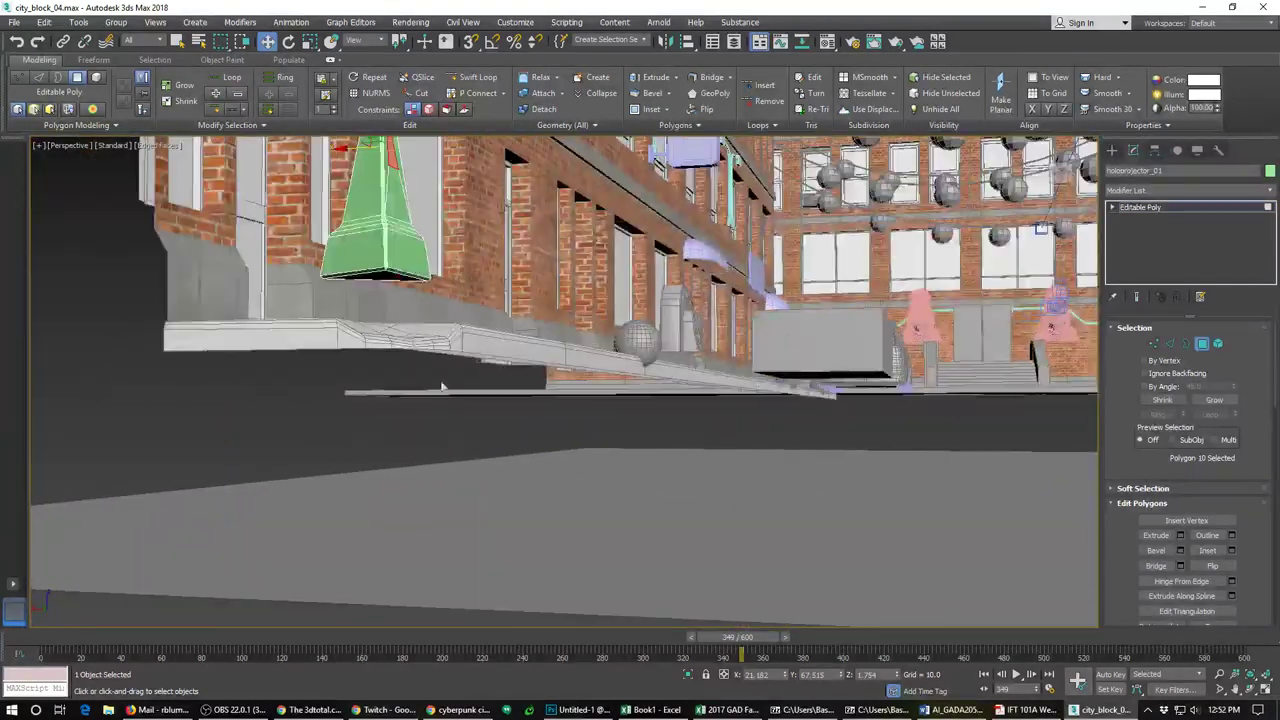
key("shift+z")
key("shift+z")
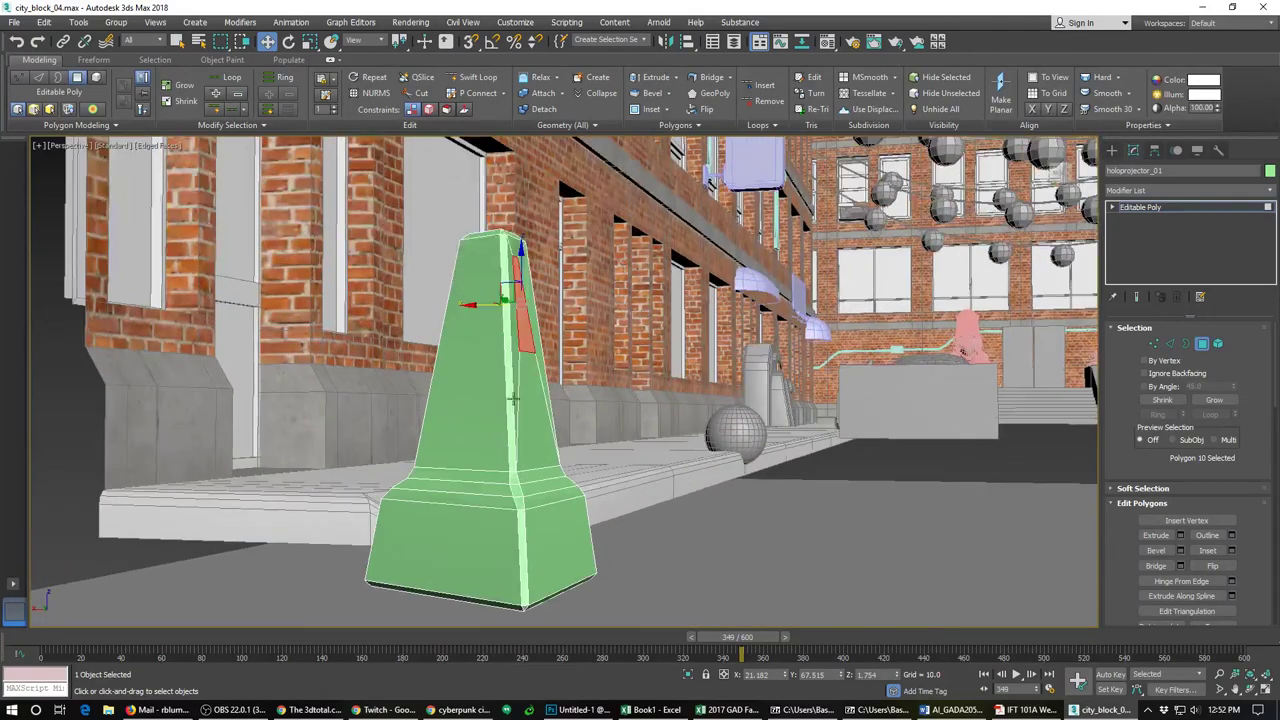
Step: Extrude the inset polygon a short distance outward and tilt its face about the Y axis so the upper edge leans outward
left_click(1180, 535)
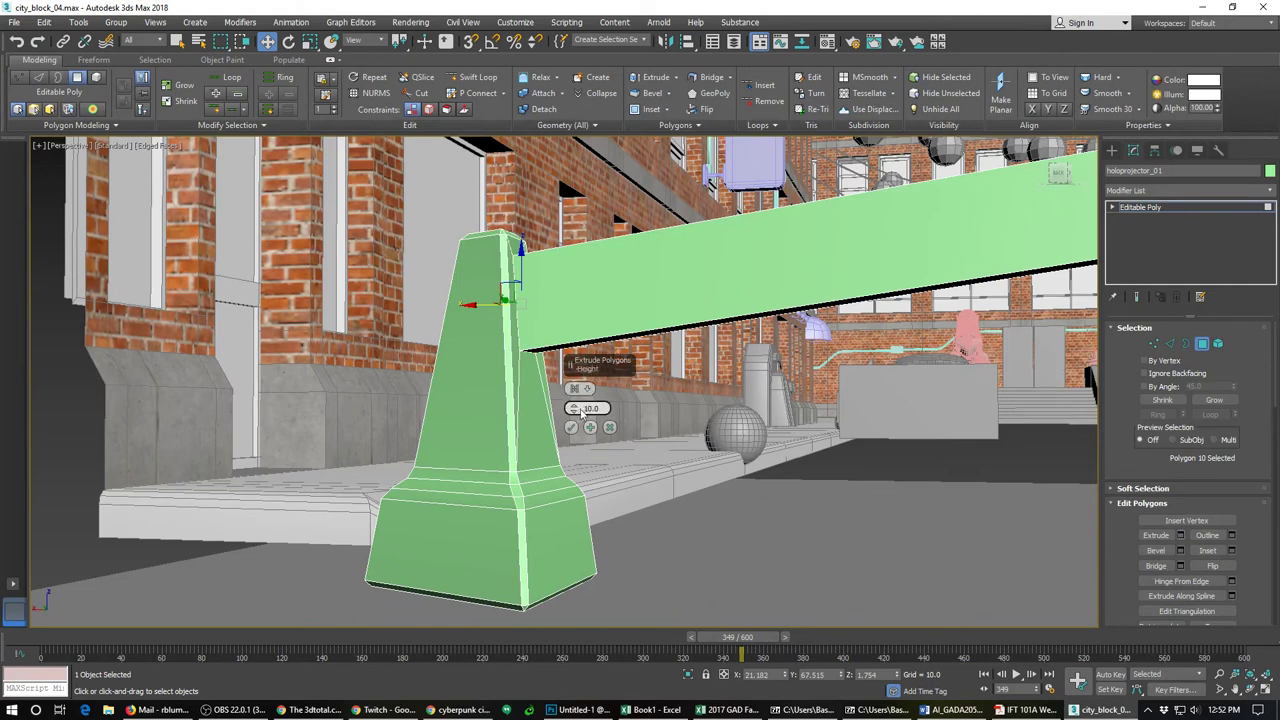
left_click_drag(573, 410, 572, 404)
left_click(571, 427)
key("e")
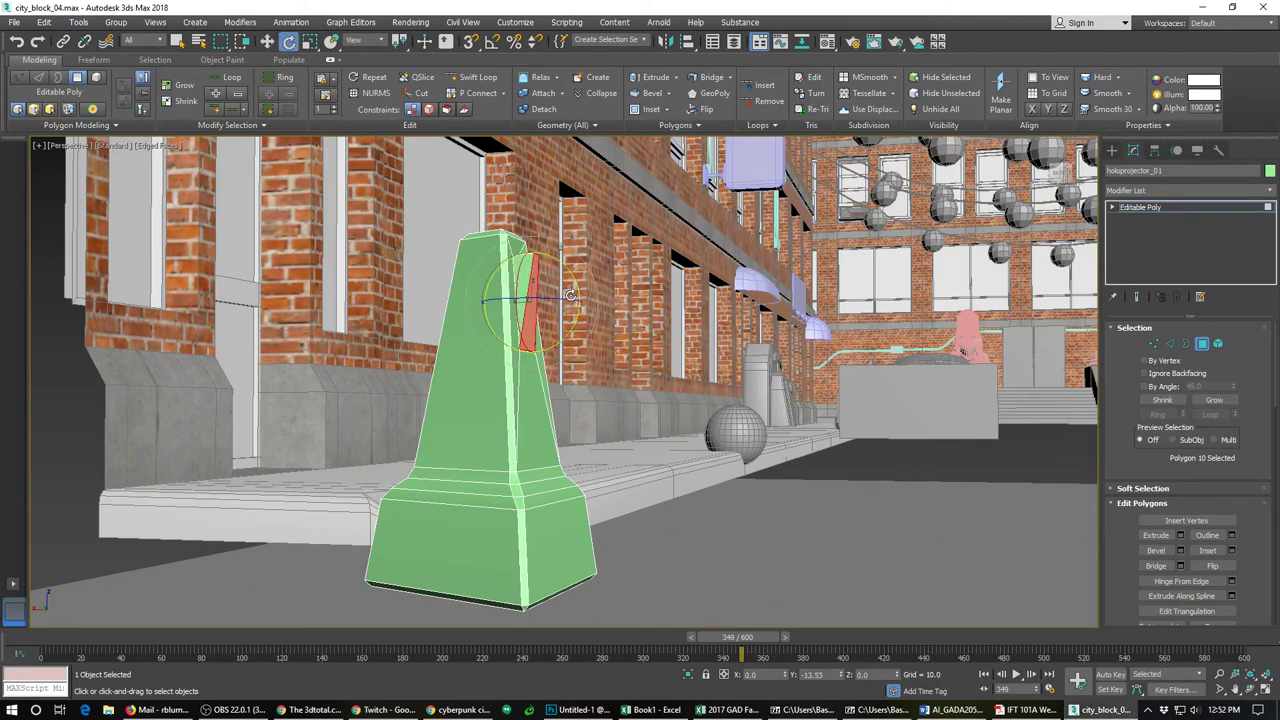
key("w")
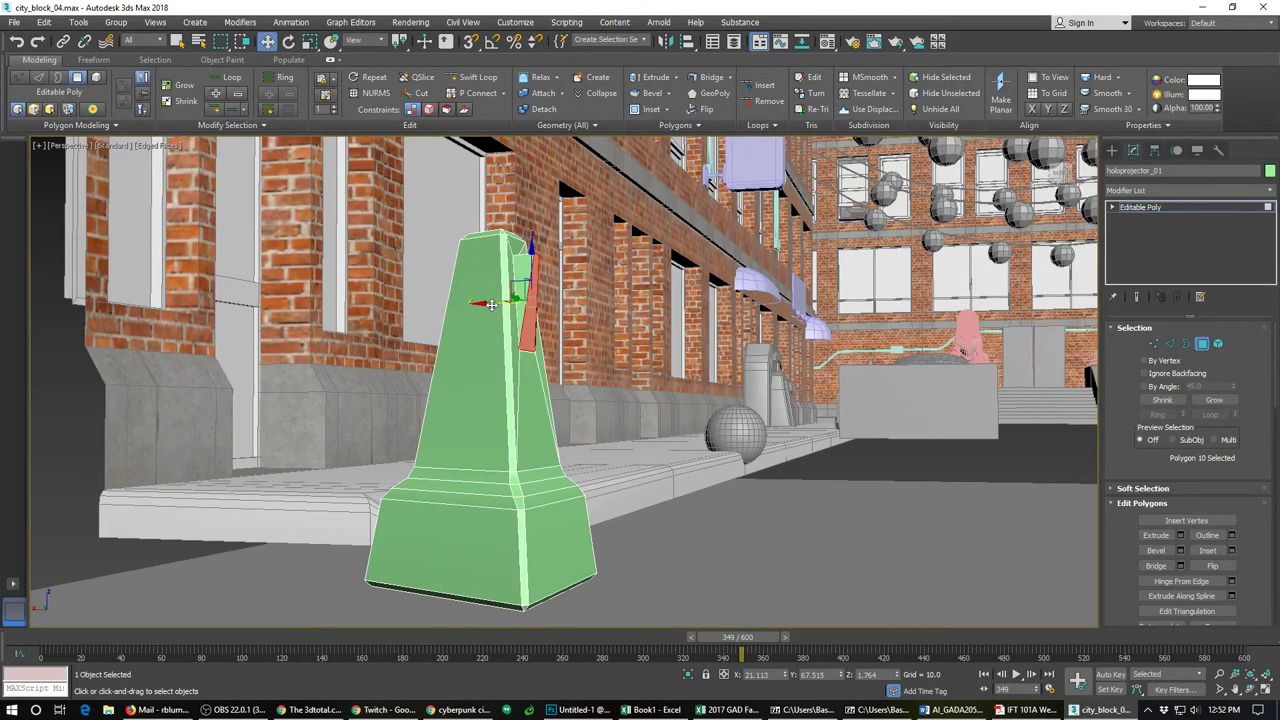
middle_click_drag(495, 312, 568, 395, "alt")
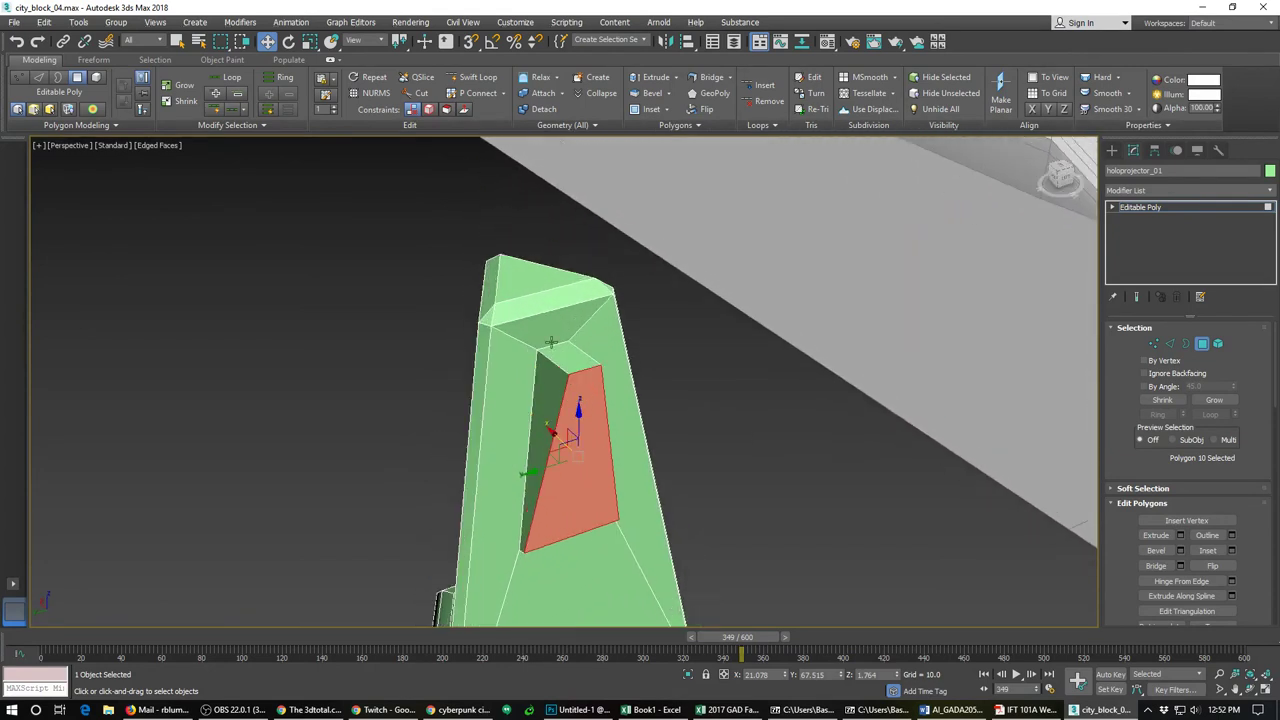
left_click(562, 355)
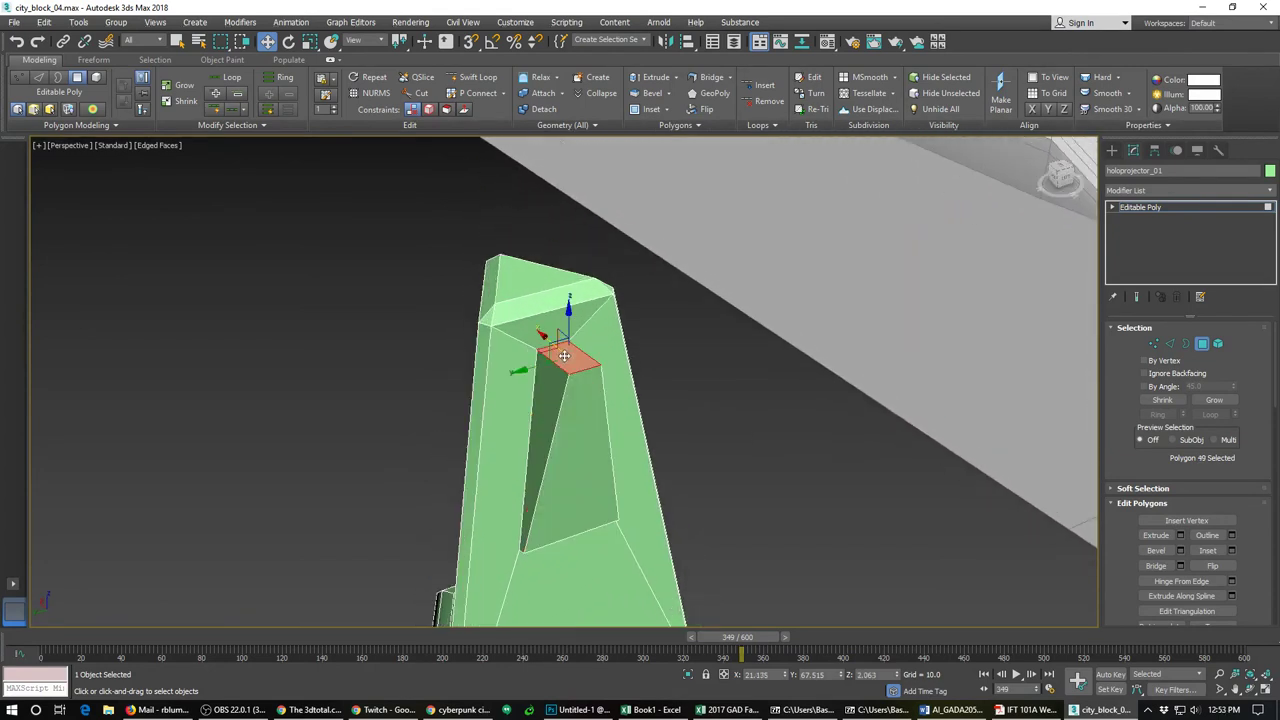
left_click(532, 281)
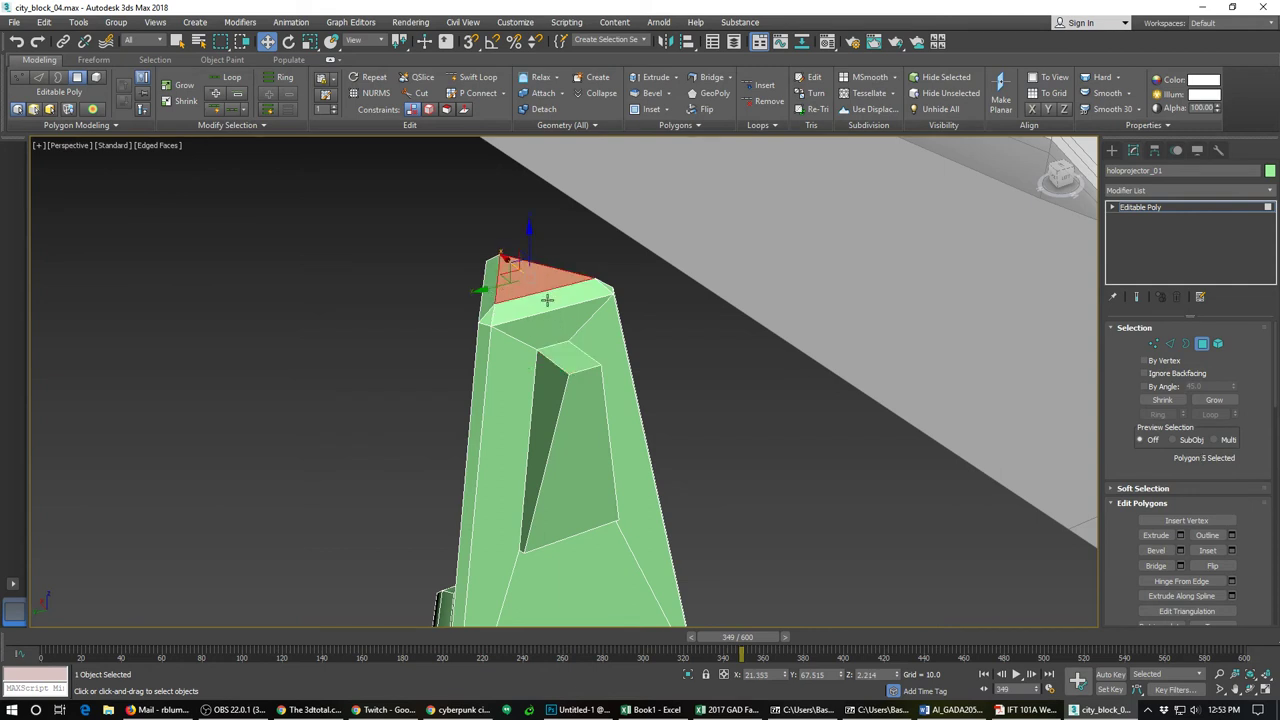
middle_click_drag(547, 300, 494, 355, "alt")
scroll(494, 355, "up", 2)
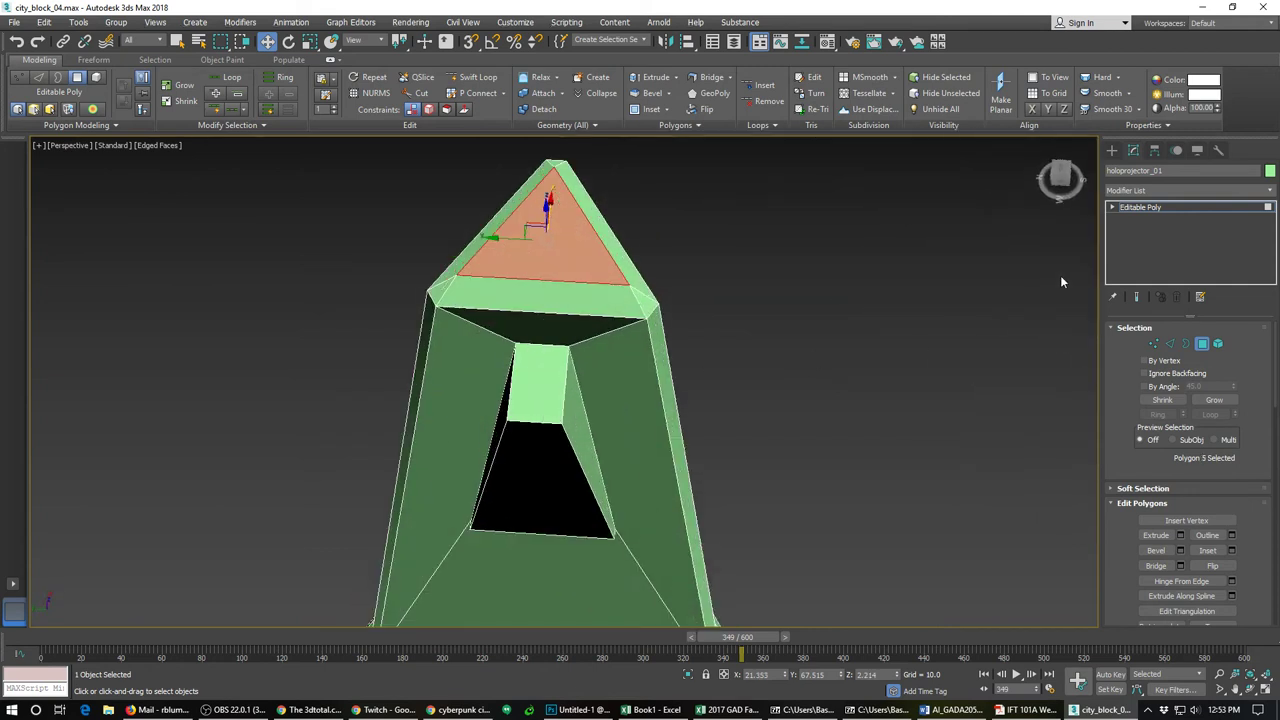
Step: Create a small GeoSphere with a radius of about 0.121 beside holoprojector_01
left_click(1111, 150)
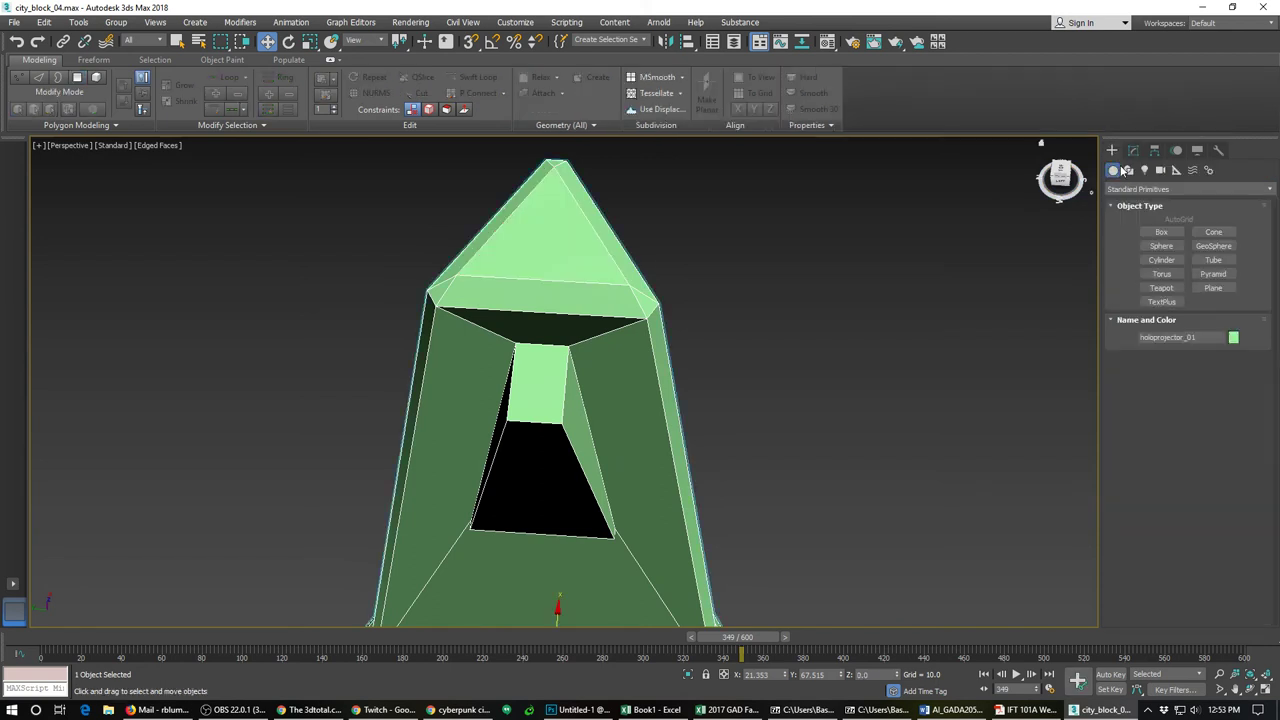
left_click(1164, 248)
left_click(1213, 246)
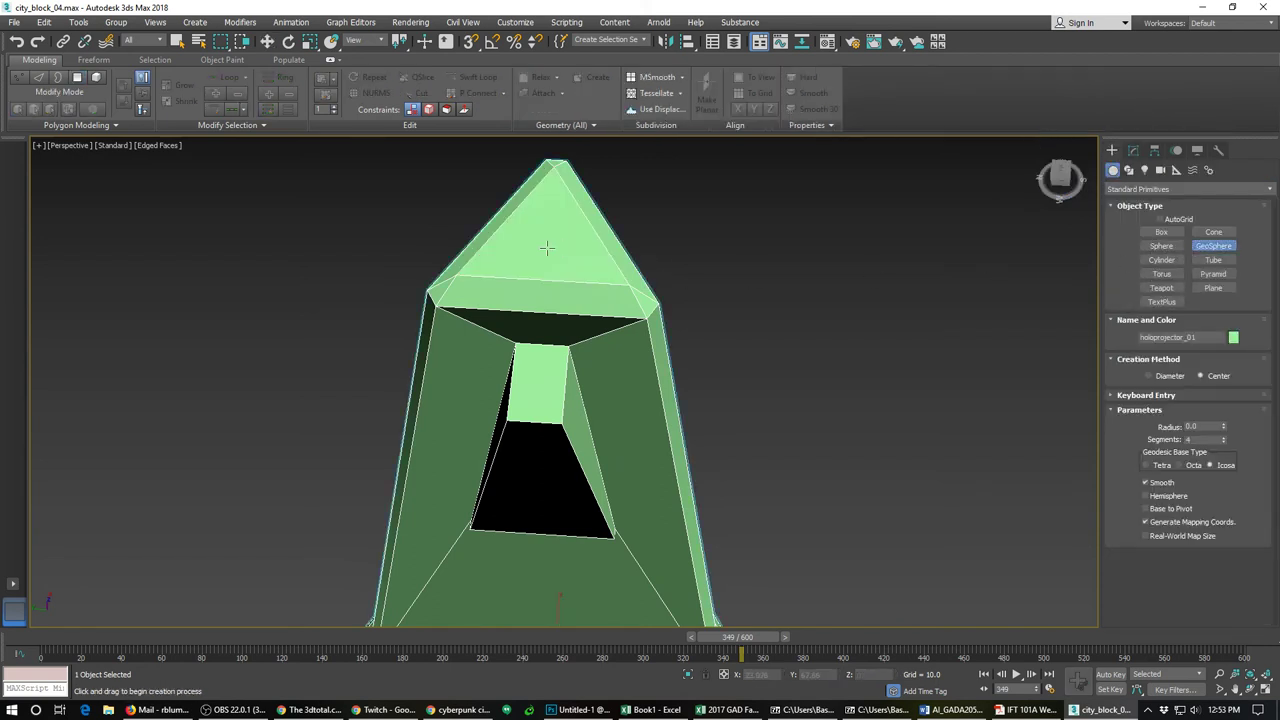
scroll(420, 347, "down", 5)
left_click_drag(286, 466, 305, 470)
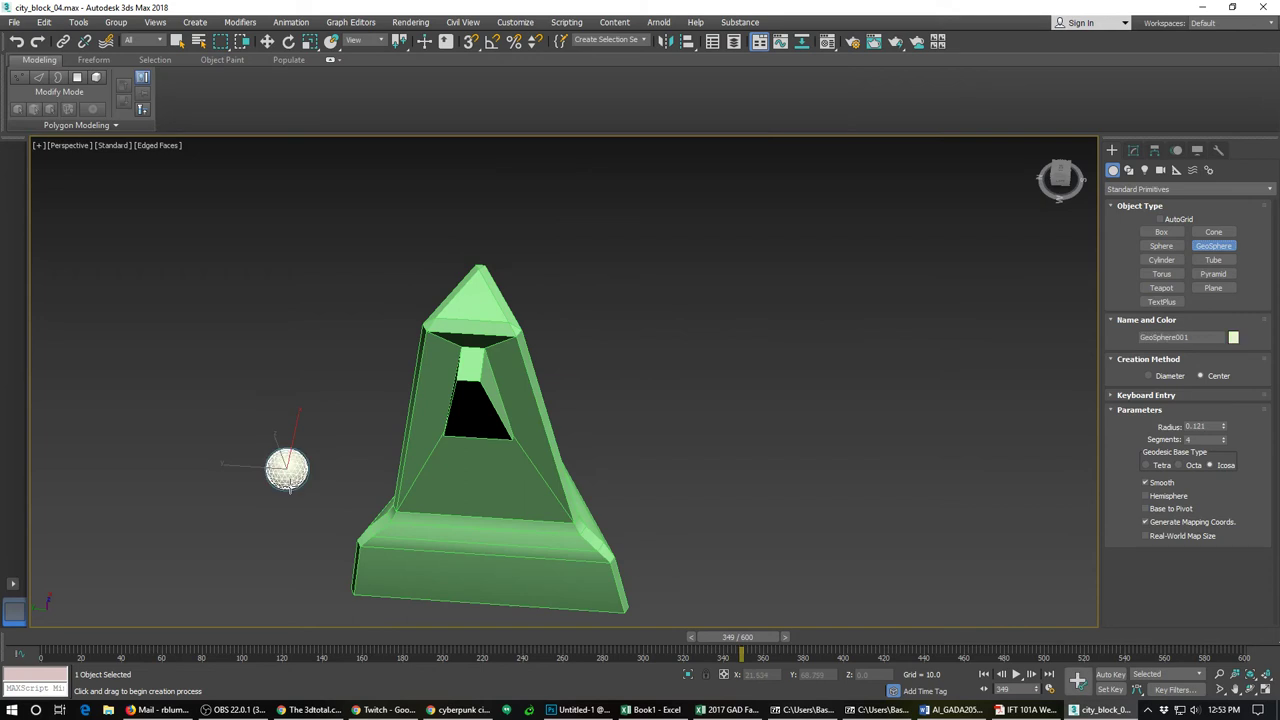
Step: Reduce the GeoSphere's segments to 2, keeping the Icosa base type
left_click(1222, 444)
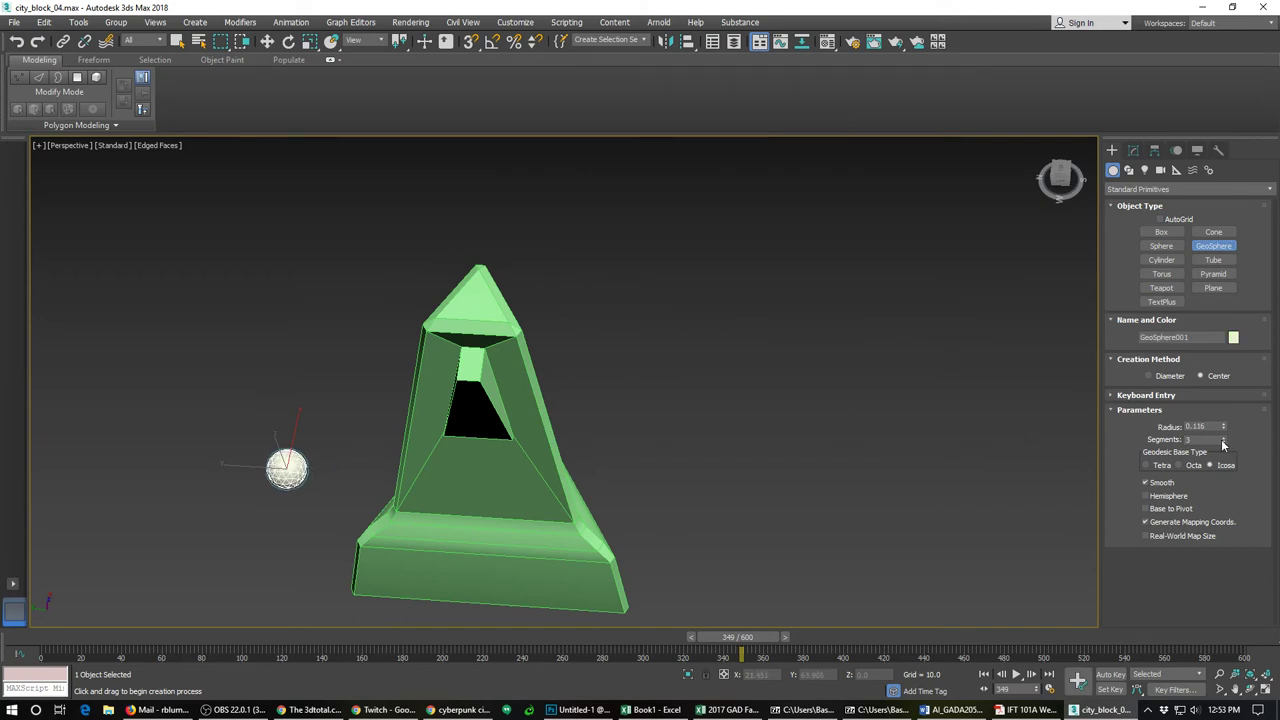
left_click(1222, 444)
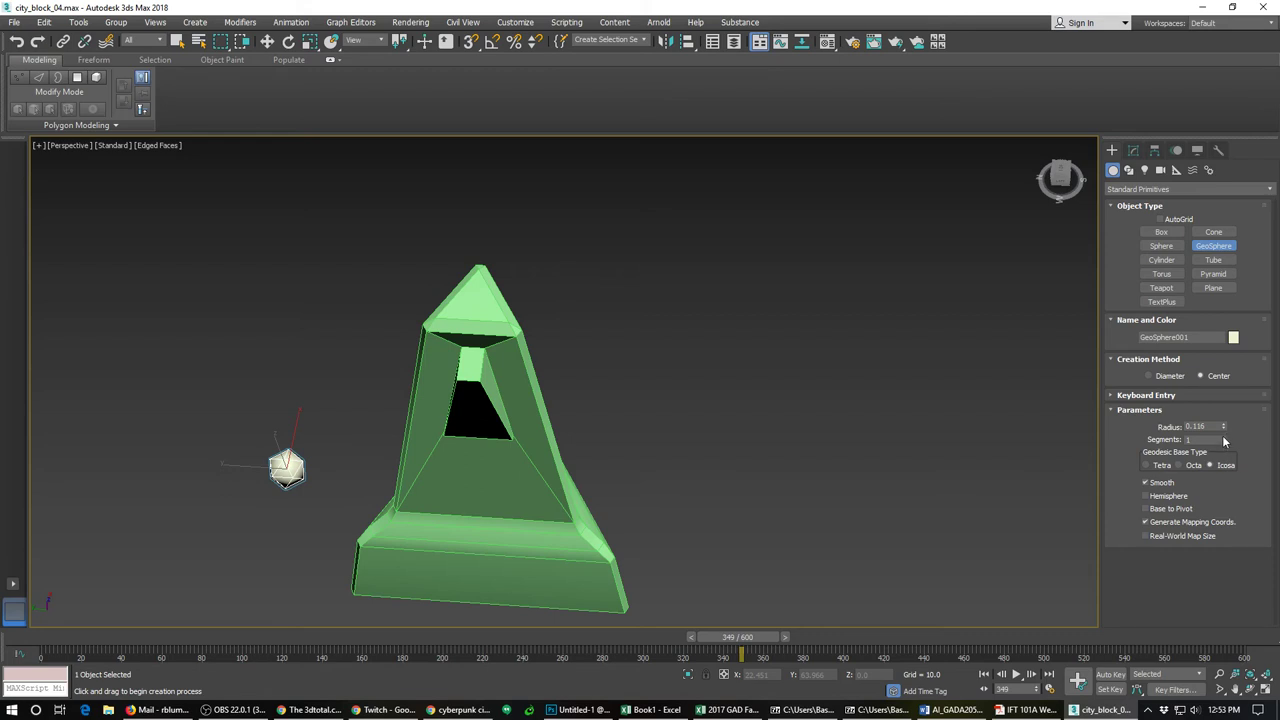
left_click(1222, 438)
Step: Convert the GeoSphere beside holoprojector_01 to an Editable Poly
scroll(329, 471, "up", 5)
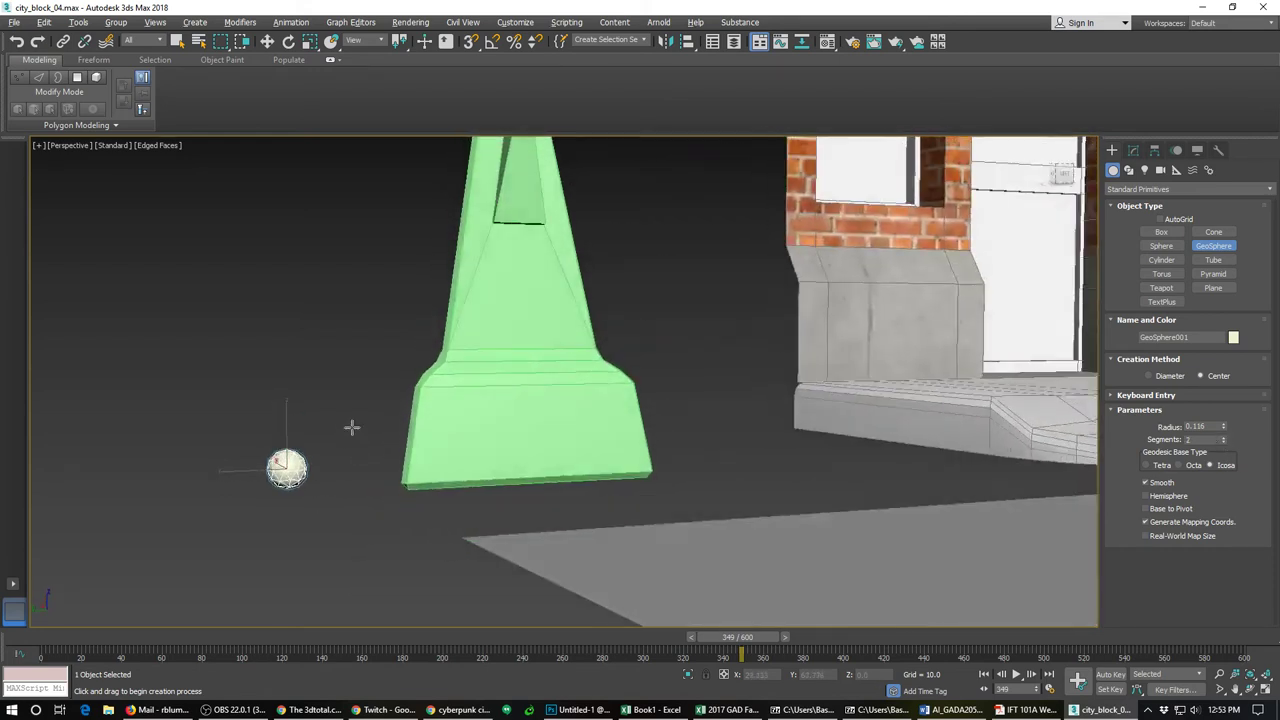
scroll(312, 457, "up", 3)
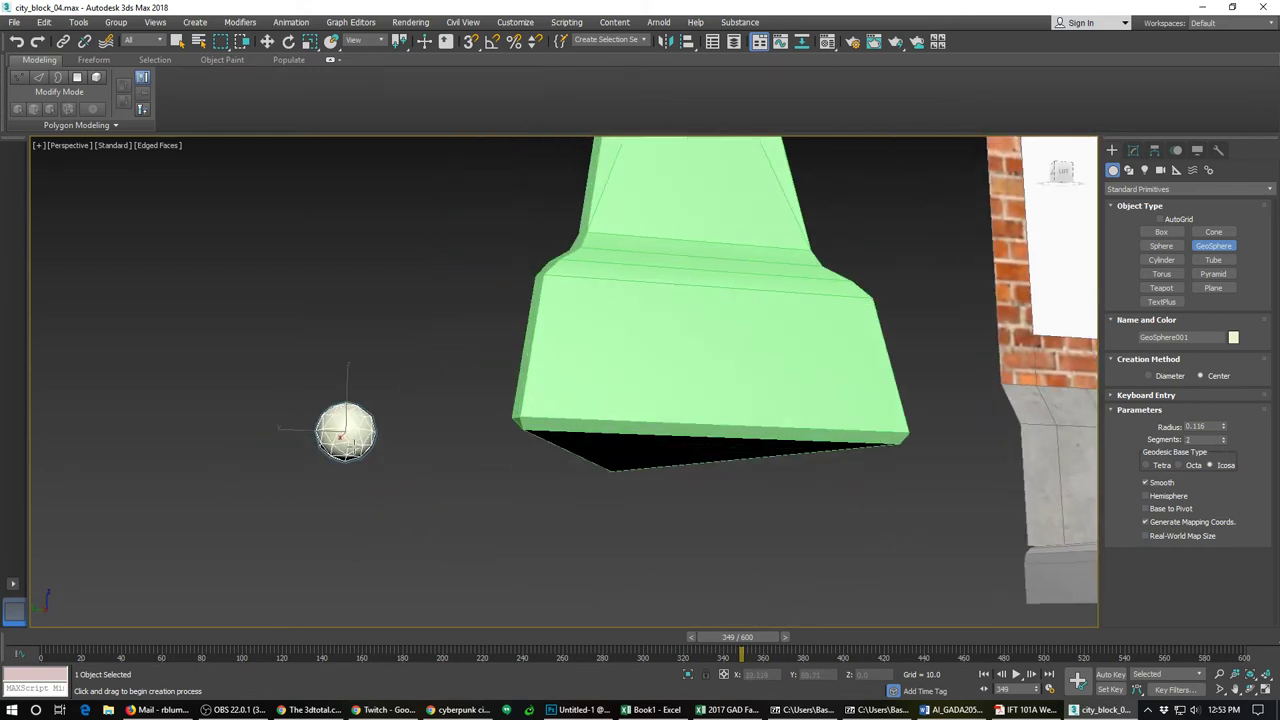
scroll(345, 440, "up", 3)
left_click(1133, 150)
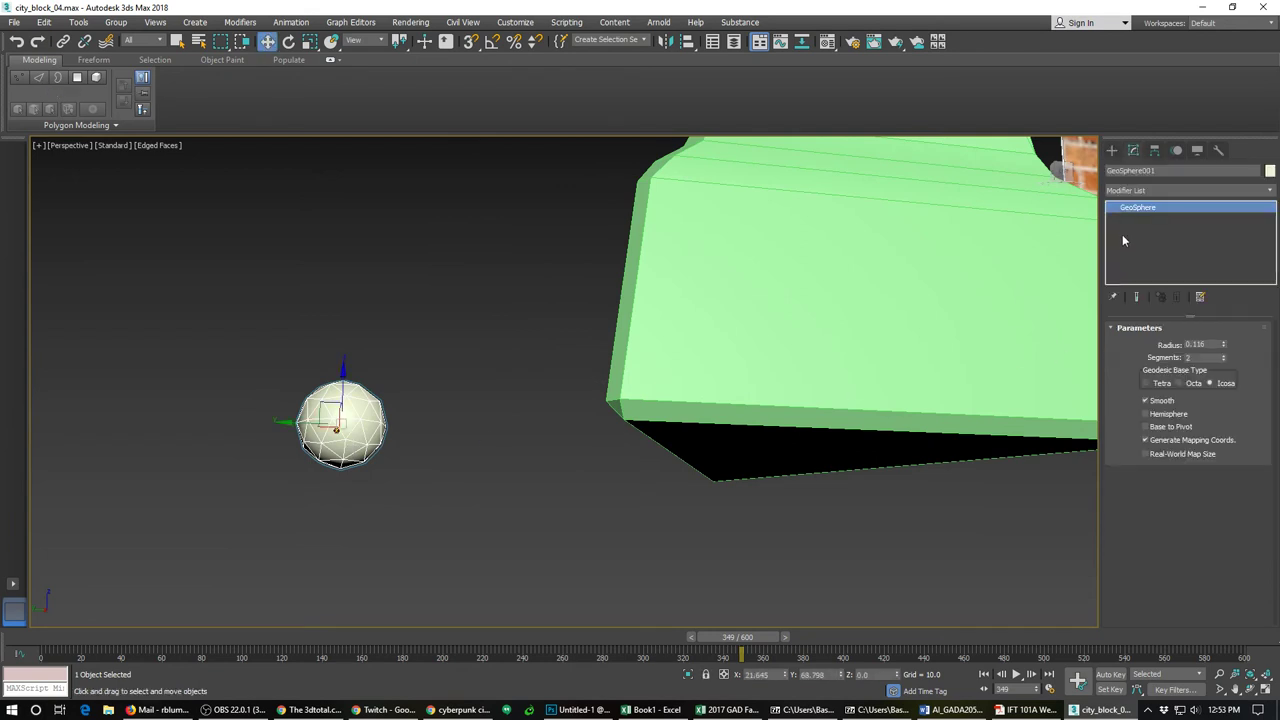
right_click(1146, 207)
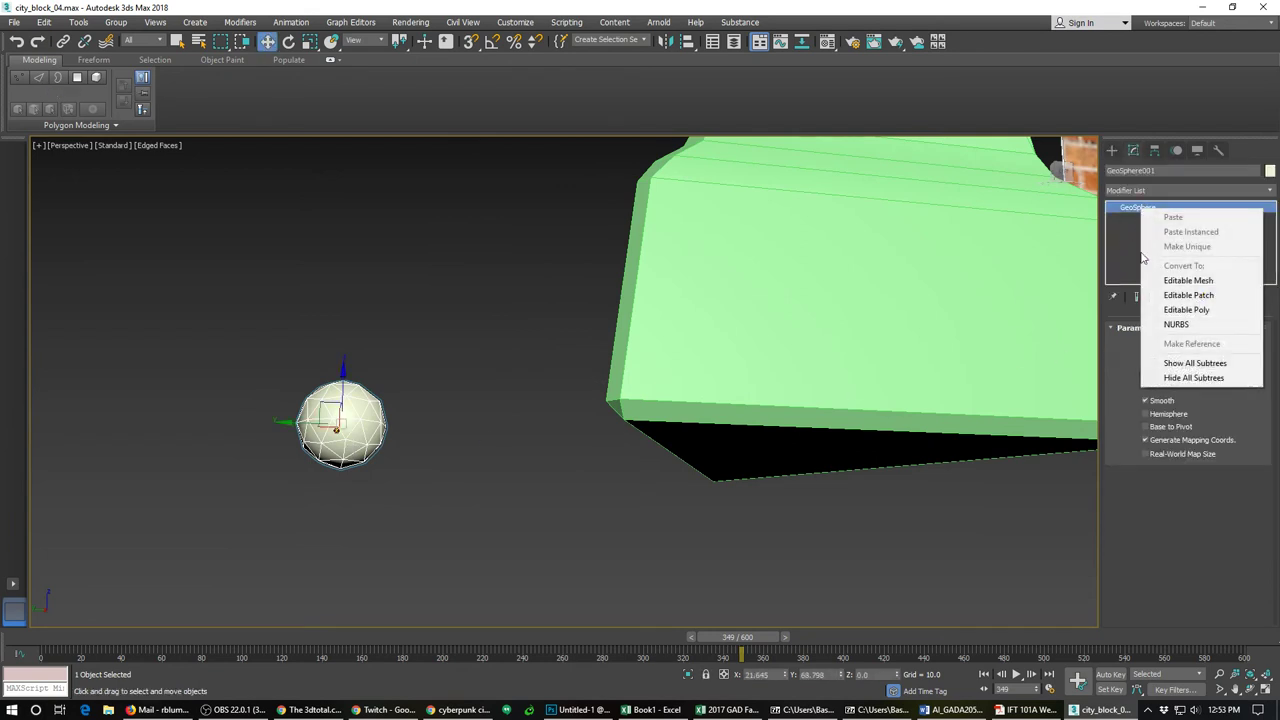
left_click(1174, 313)
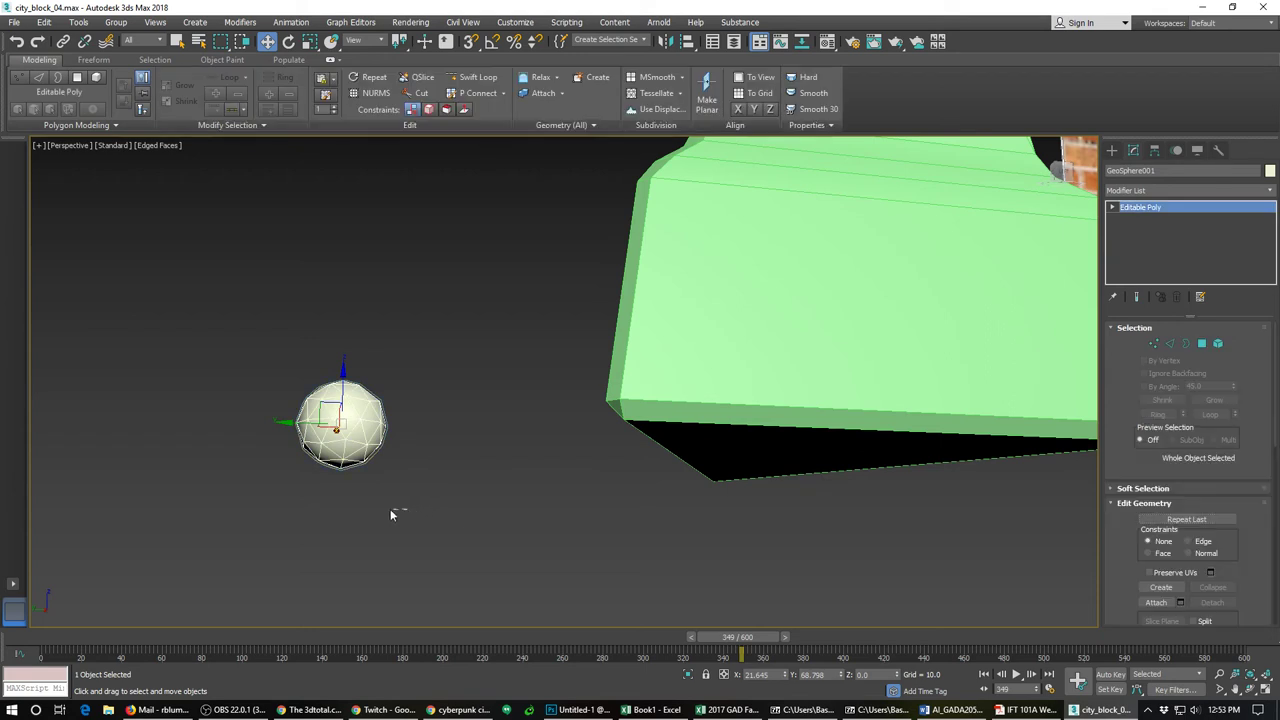
Step: Delete the polygons of the GeoSphere's lower half to leave an open dome
left_click(1201, 343)
left_click_drag(400, 500, 277, 433)
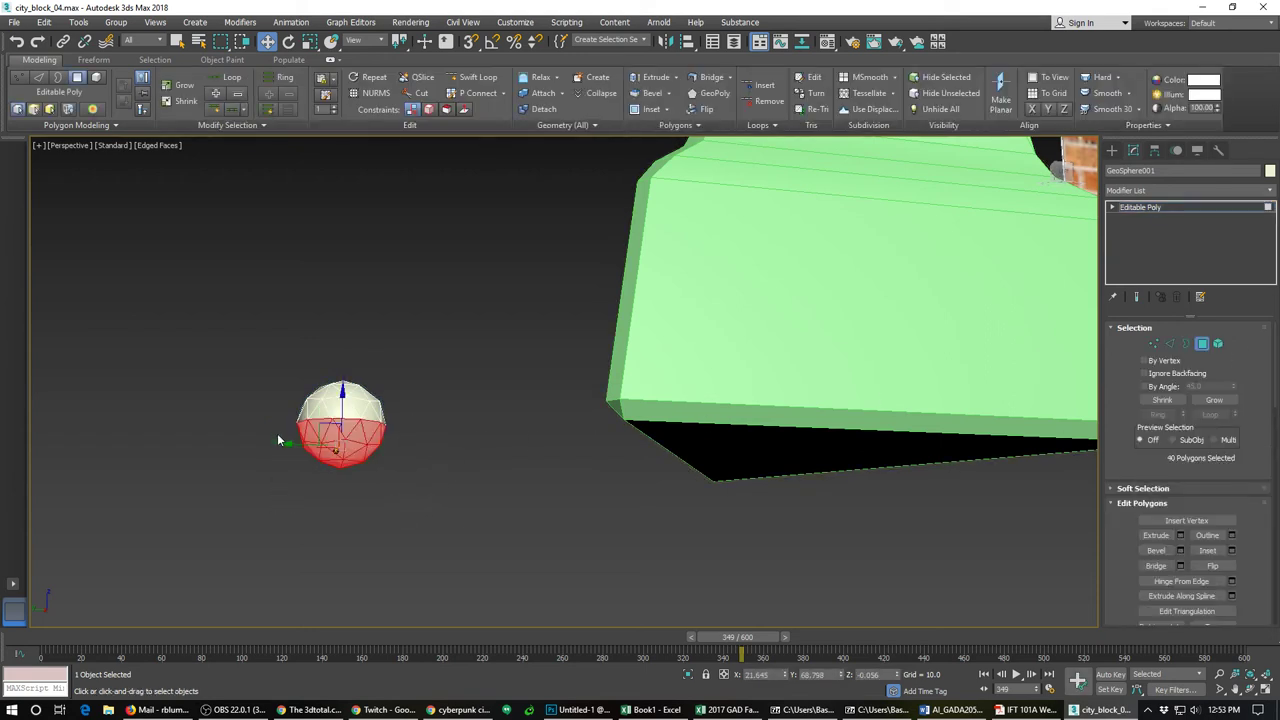
left_click(277, 433)
left_click_drag(392, 500, 292, 434)
middle_click_drag(351, 409, 319, 378, "alt")
scroll(470, 447, "up", 2)
left_click(469, 452)
left_click(310, 373)
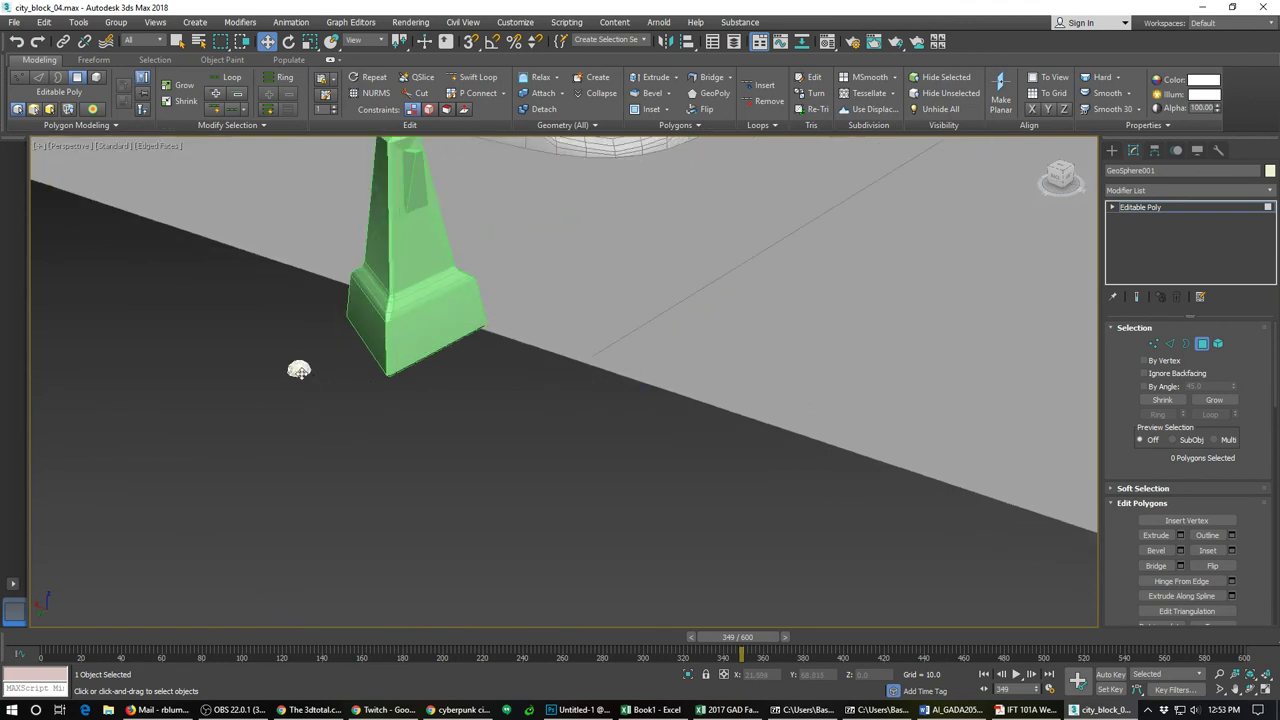
left_click(1203, 344)
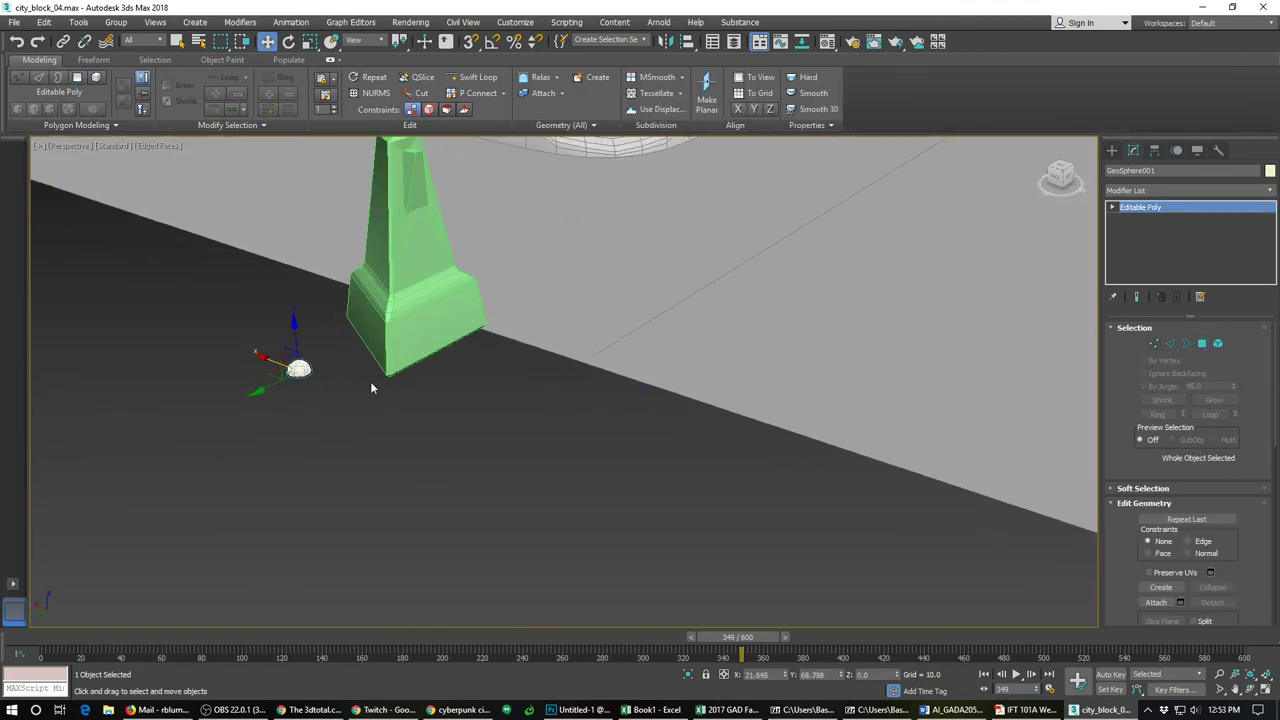
Step: Move the dome with vertex snapping onto a top corner of holoprojector_01
key("s")
middle_click_drag(298, 369, 315, 452)
left_click_drag(312, 456, 408, 228)
scroll(408, 228, "up", 3)
scroll(414, 228, "up", 2)
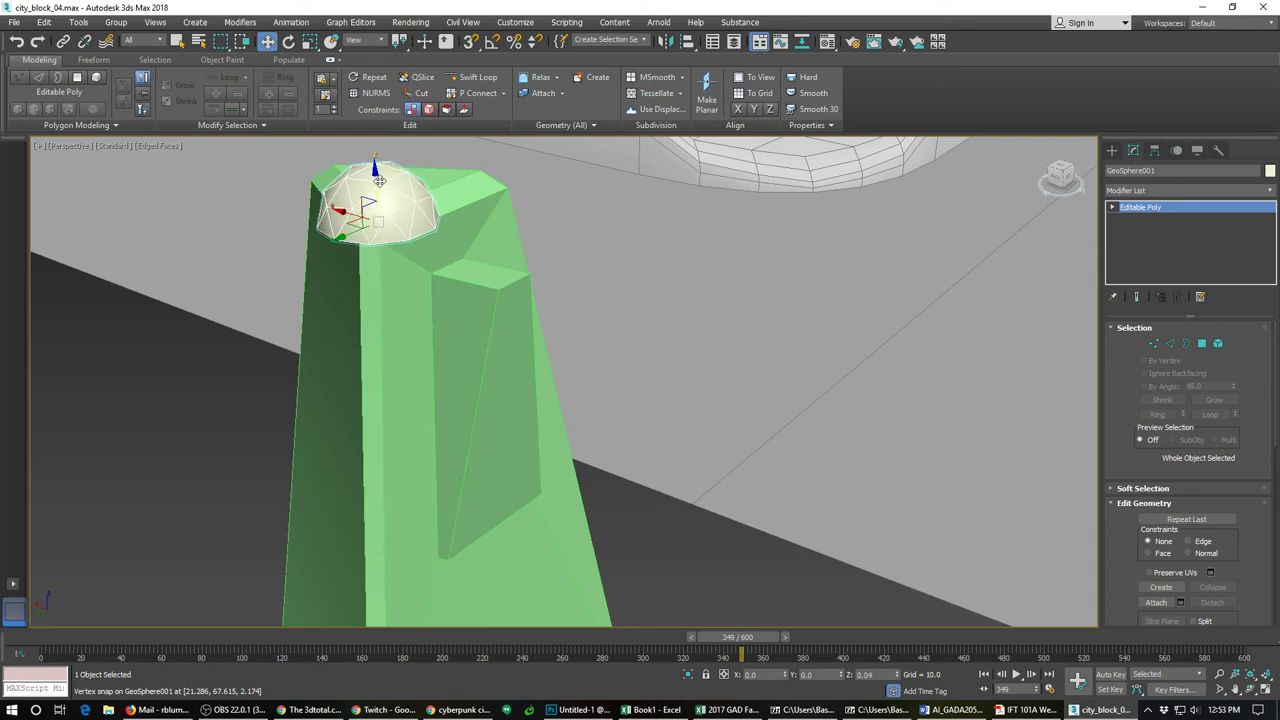
Step: Center the dome over the triangular top of holoprojector_01 by shifting it along X and Y to about 21.377, 67.507
middle_click_drag(376, 205, 443, 326, "alt")
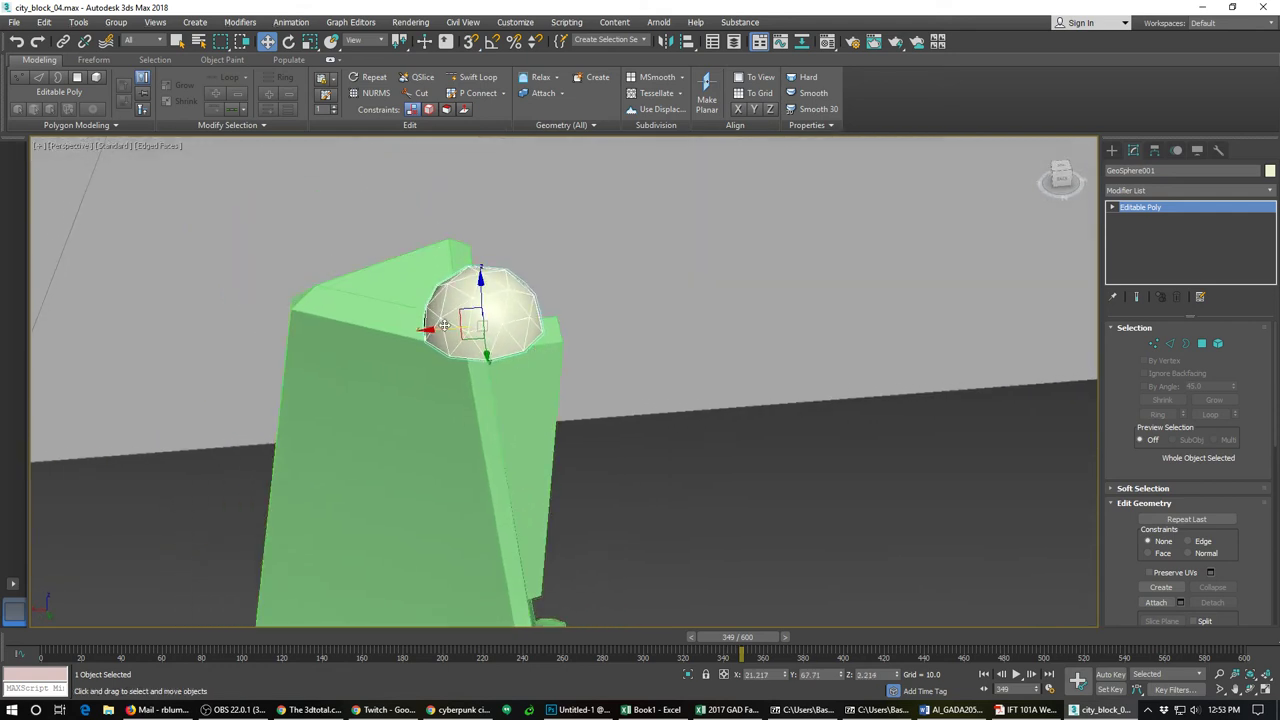
left_click_drag(443, 330, 357, 330)
middle_click_drag(357, 330, 379, 336, "alt")
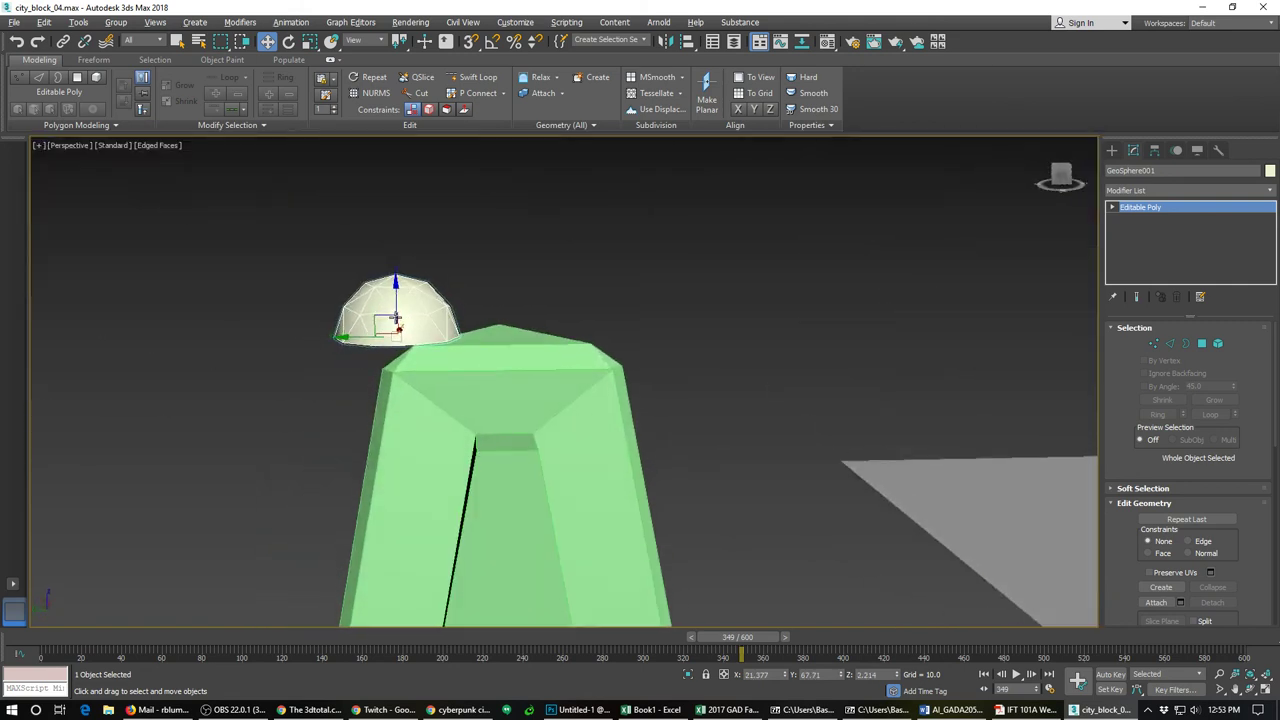
left_click_drag(350, 336, 458, 342)
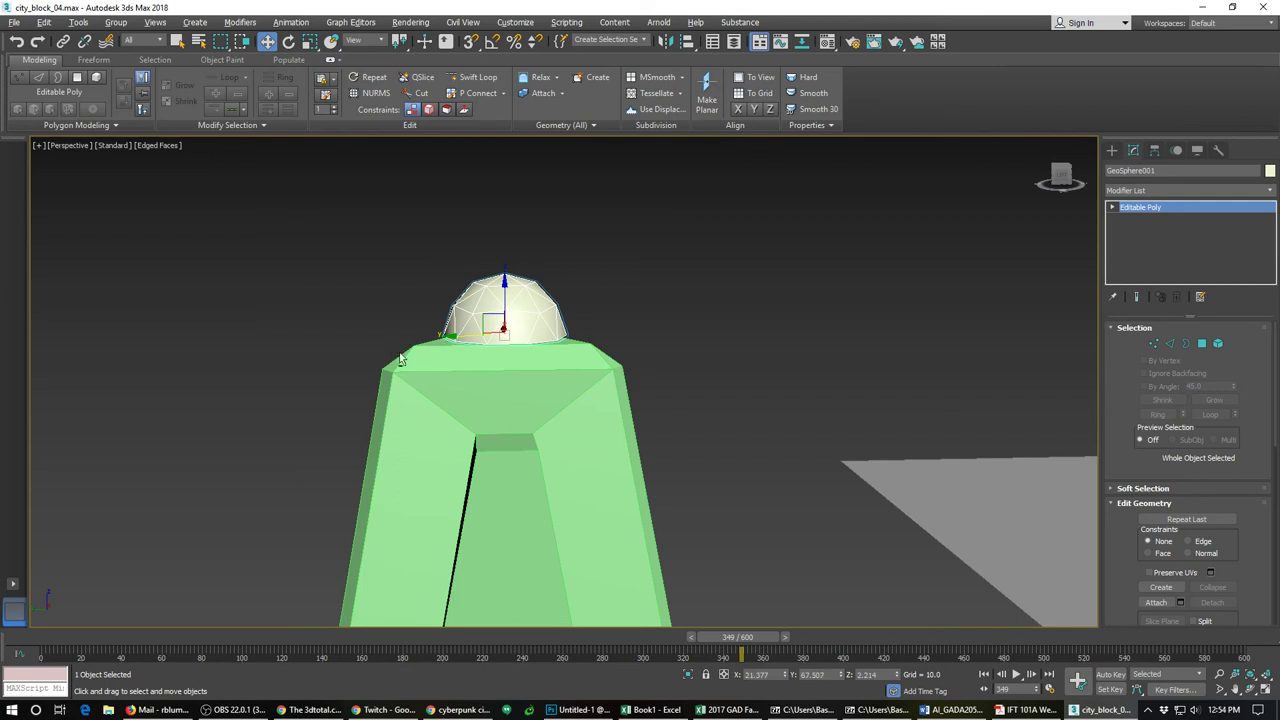
Step: Select all of the dome's polygons and scale them down uniformly so the dome fits inside the triangular top face
middle_click_drag(460, 345, 500, 428, "alt")
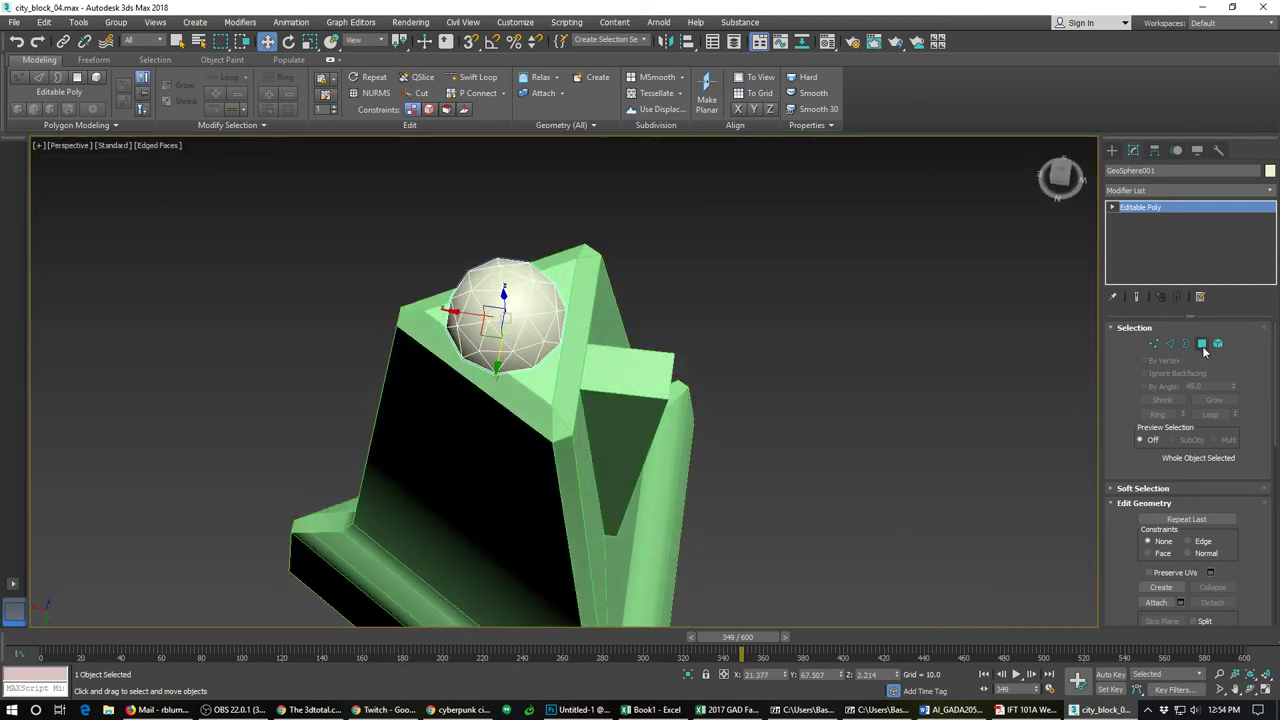
left_click(1202, 343)
left_click(525, 318)
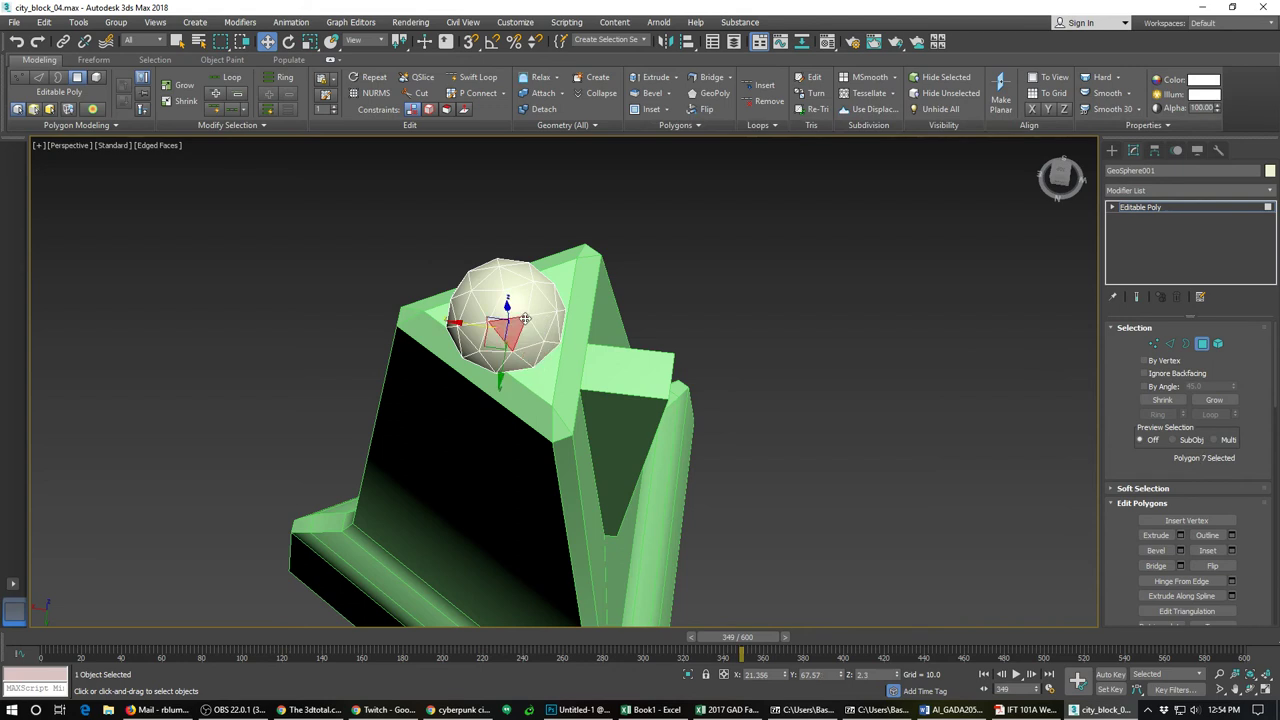
key("ctrl+a")
key("e")
key("r")
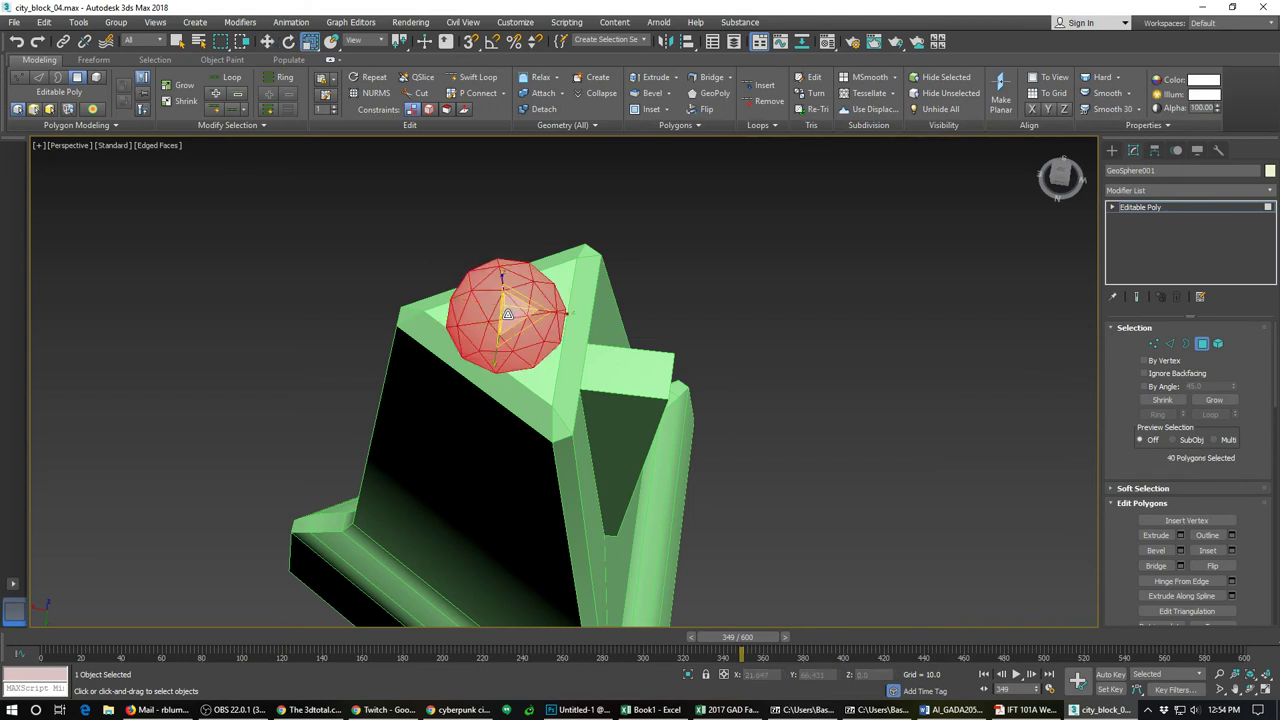
left_click_drag(513, 314, 530, 334)
Step: Shift the dome polygons about 0.024 along negative X, lower them onto the top face, and nudge them slightly along Y
key("w")
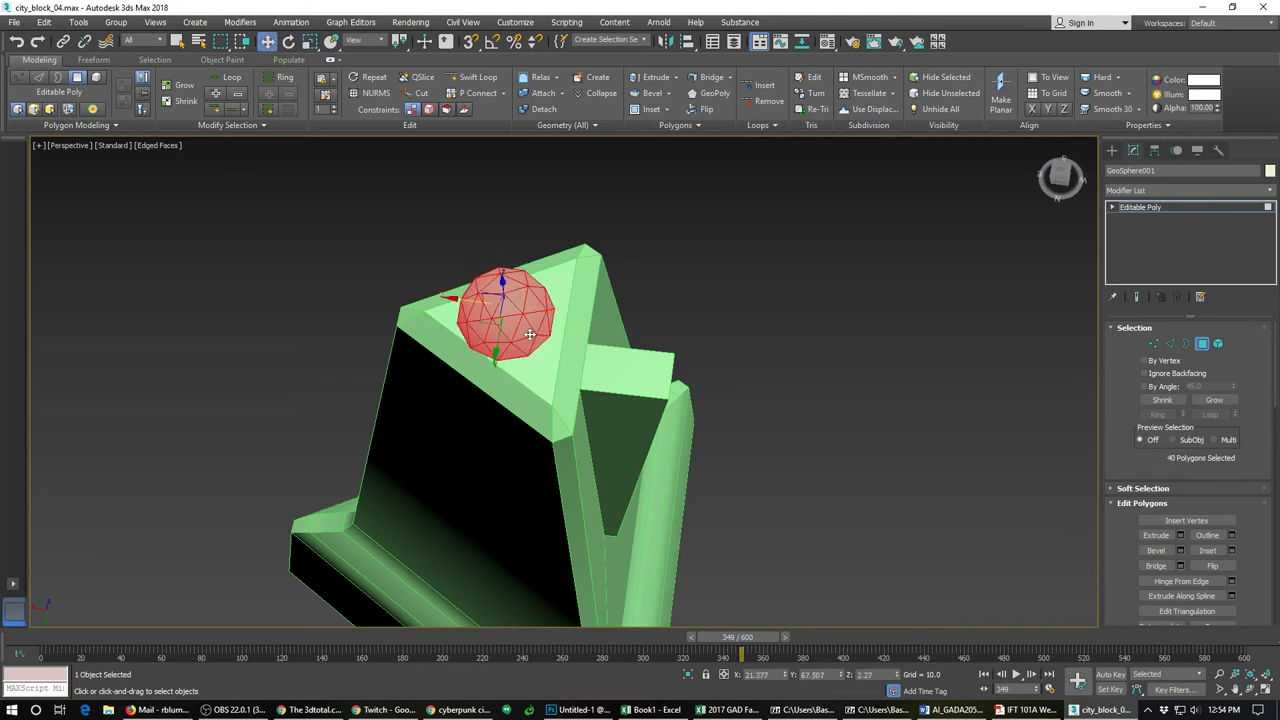
left_click_drag(469, 302, 482, 304)
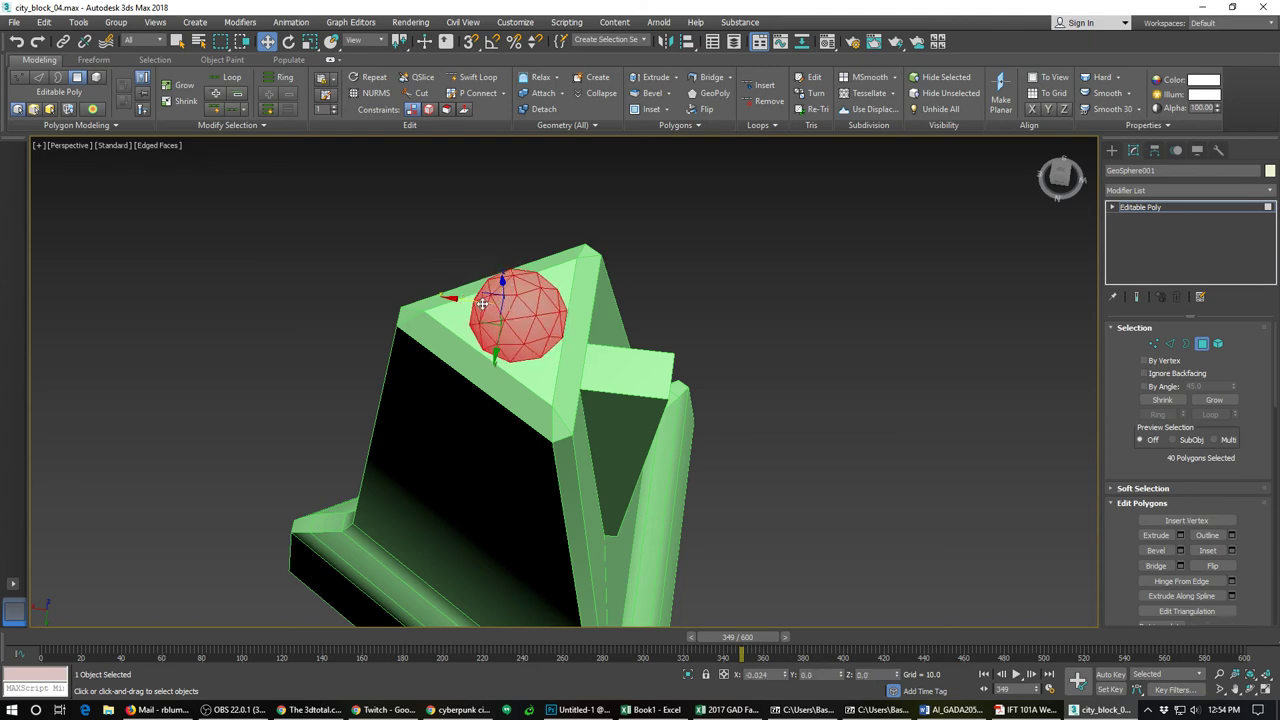
middle_click_drag(571, 374, 508, 288, "alt")
scroll(514, 283, "up", 2)
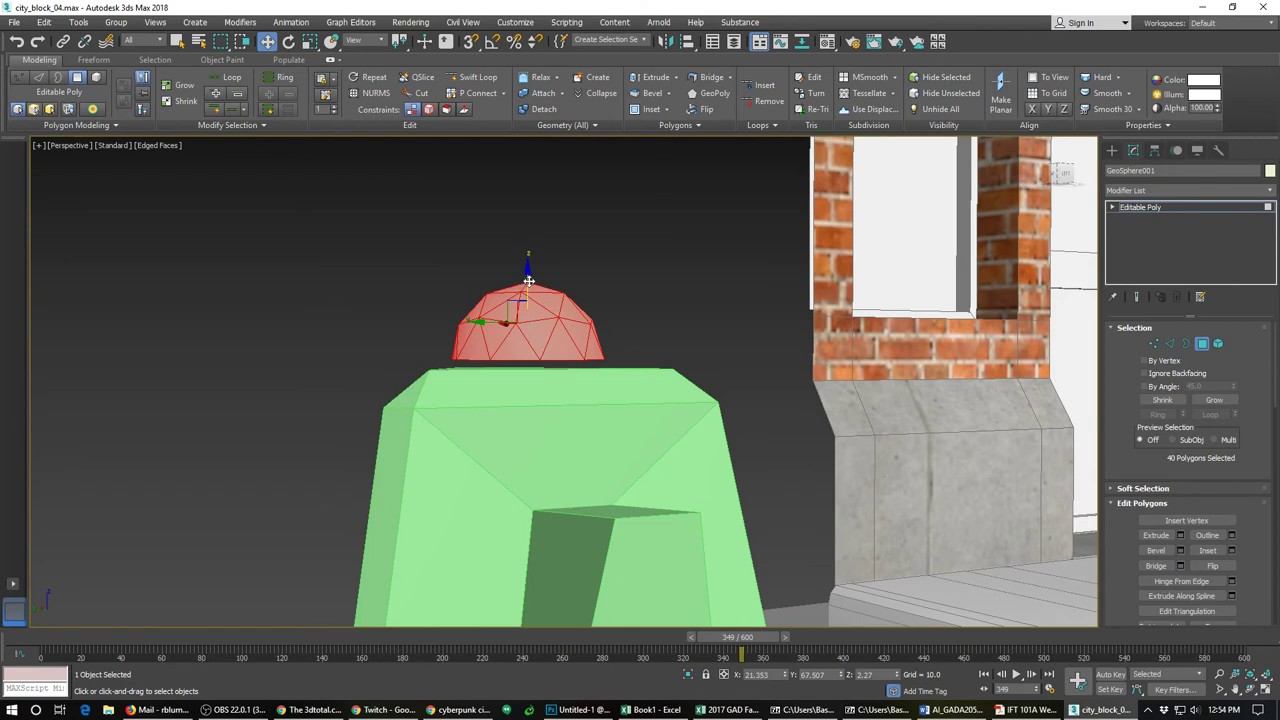
left_click_drag(528, 281, 531, 305)
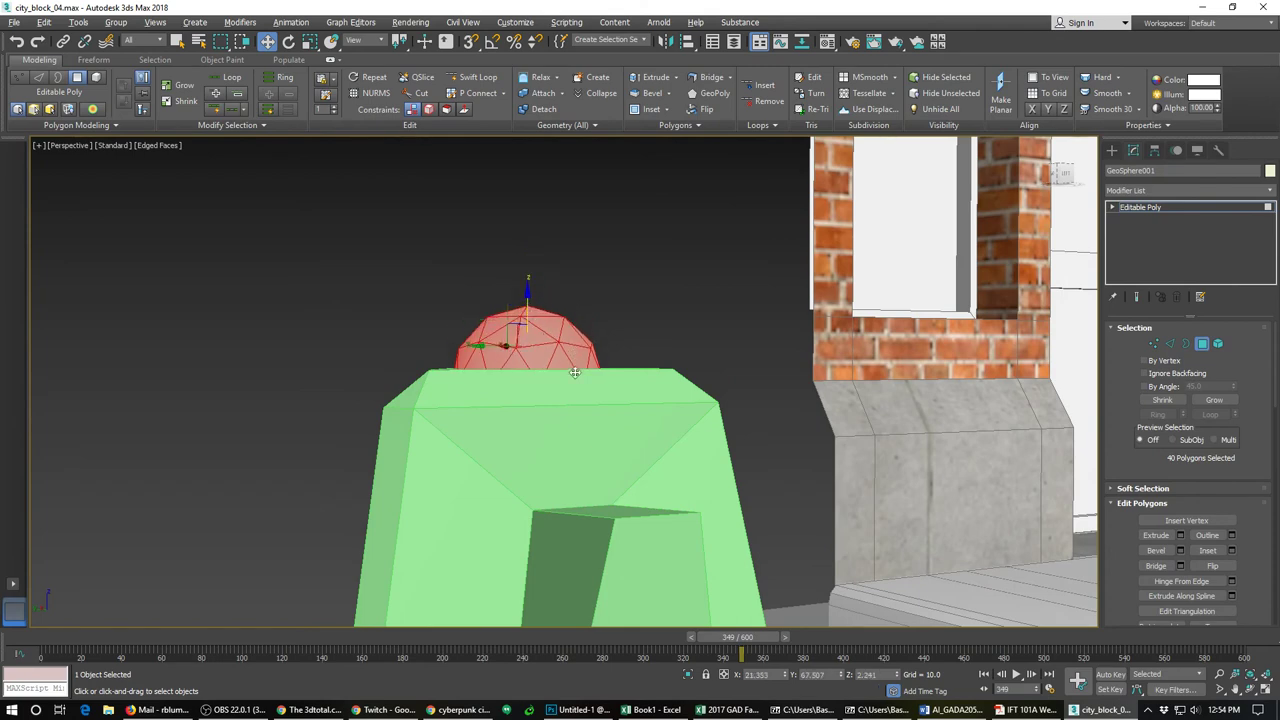
middle_click_drag(531, 305, 536, 488, "alt")
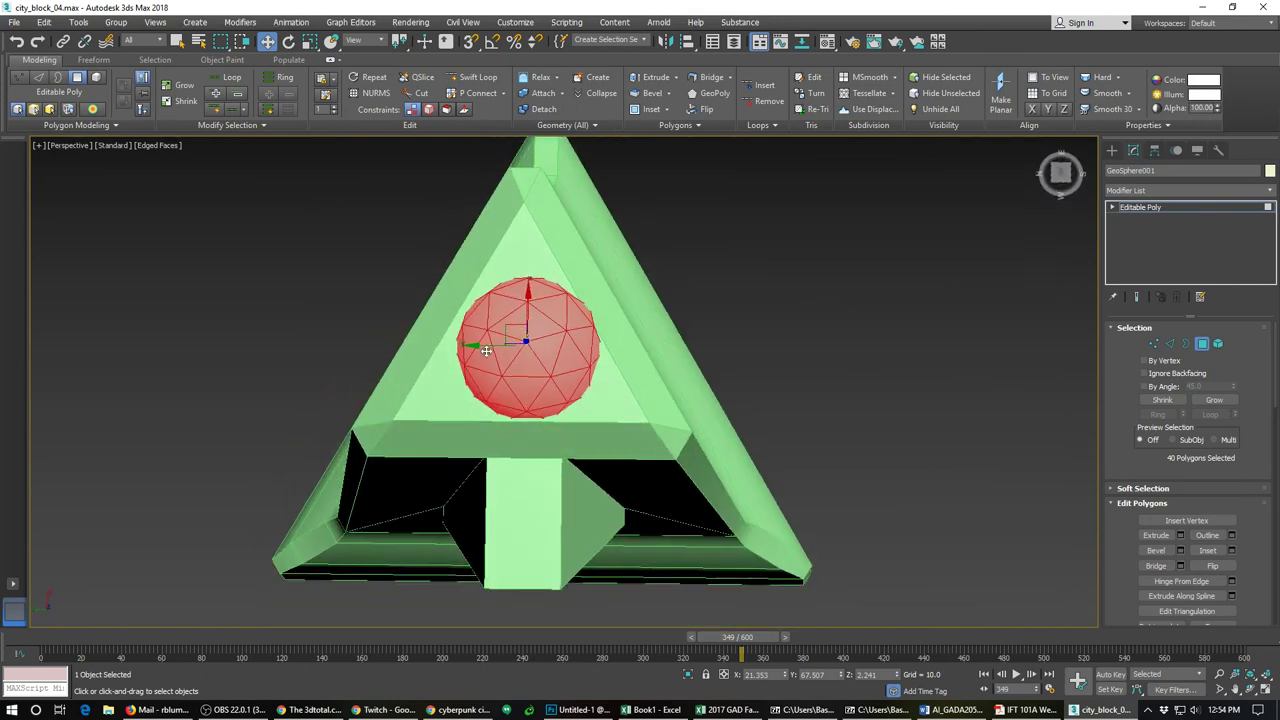
left_click_drag(486, 344, 477, 344)
middle_click_drag(516, 375, 548, 326, "alt")
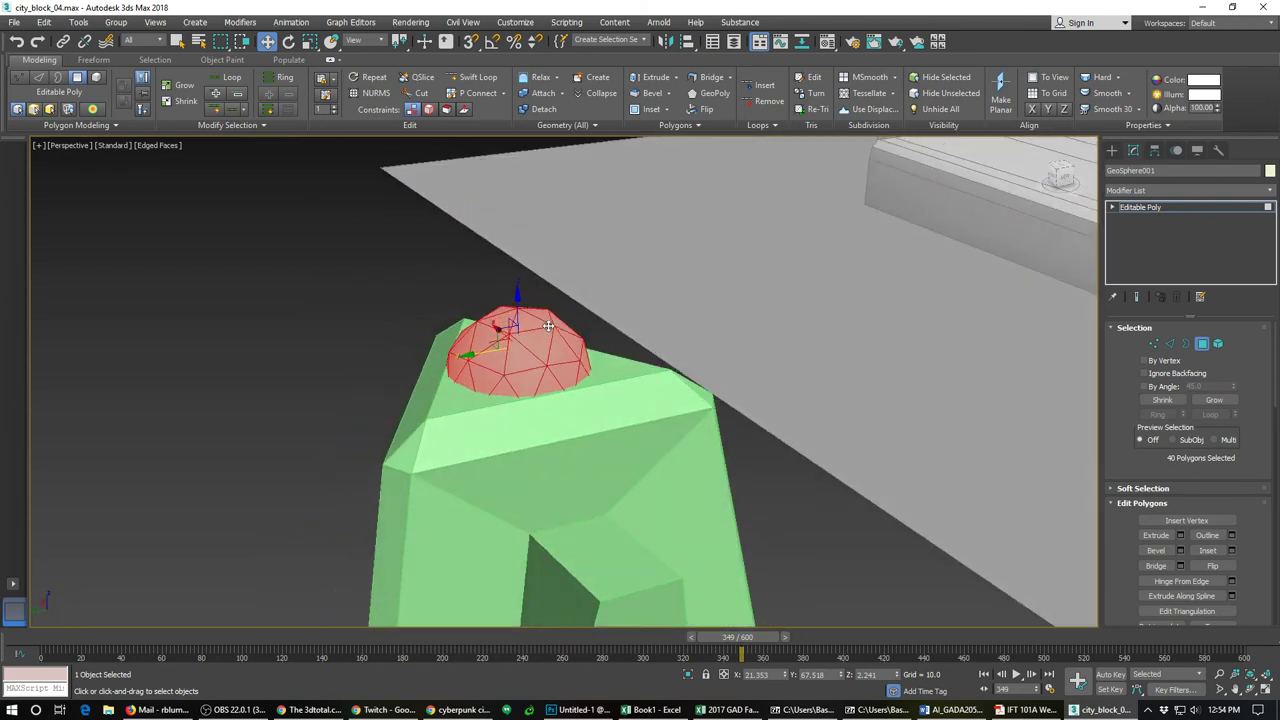
Step: Attach the dome to holoprojector_01 so both form one object
left_click(1201, 345)
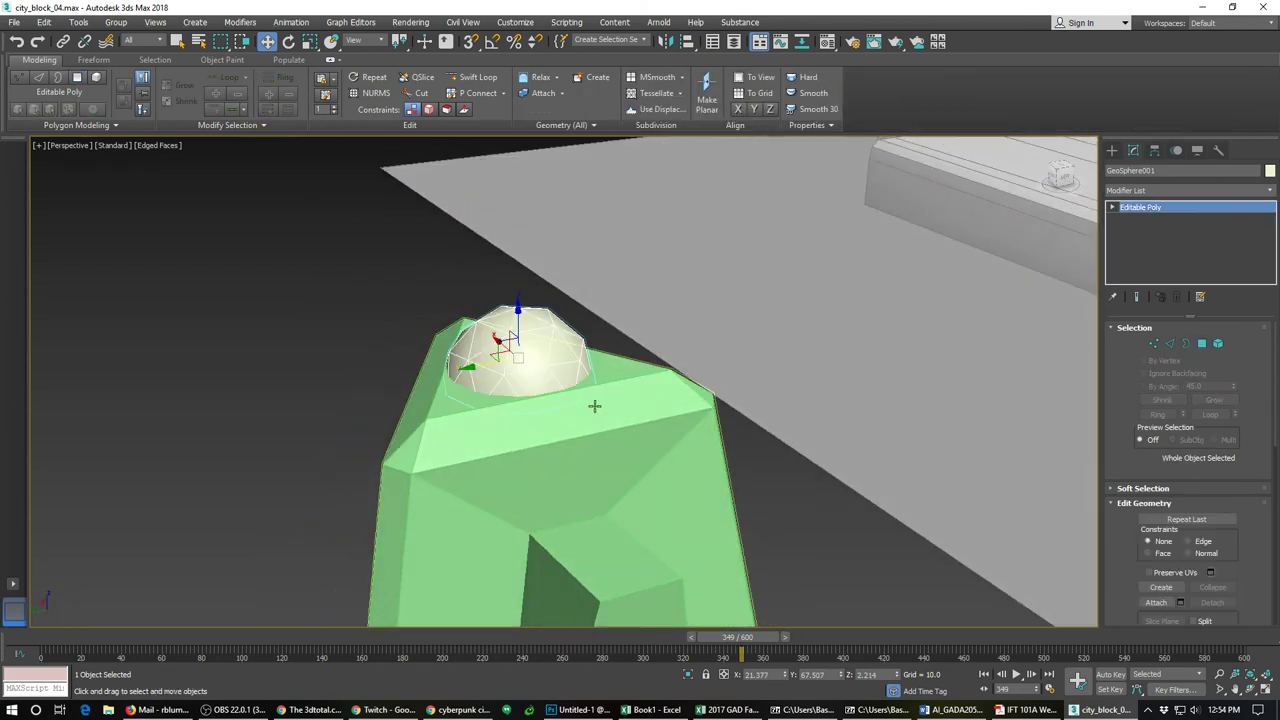
left_click(1202, 344)
left_click(613, 421)
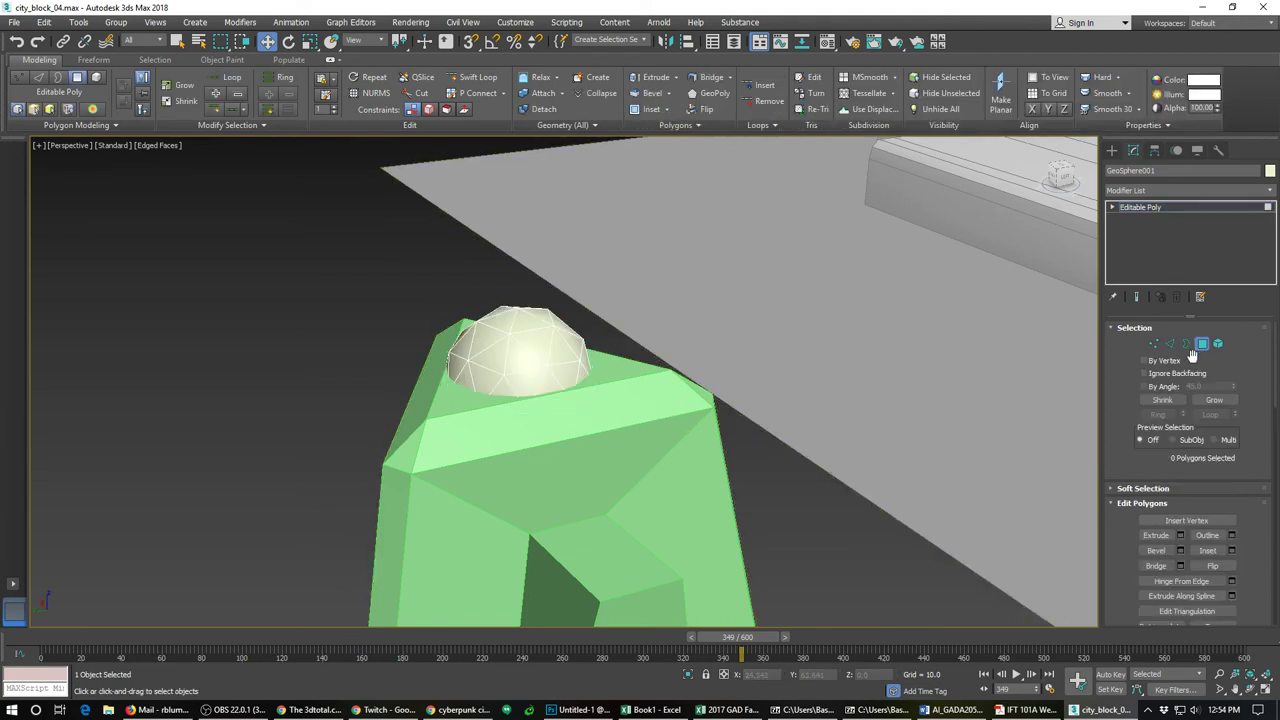
left_click(1202, 346)
left_click(629, 414)
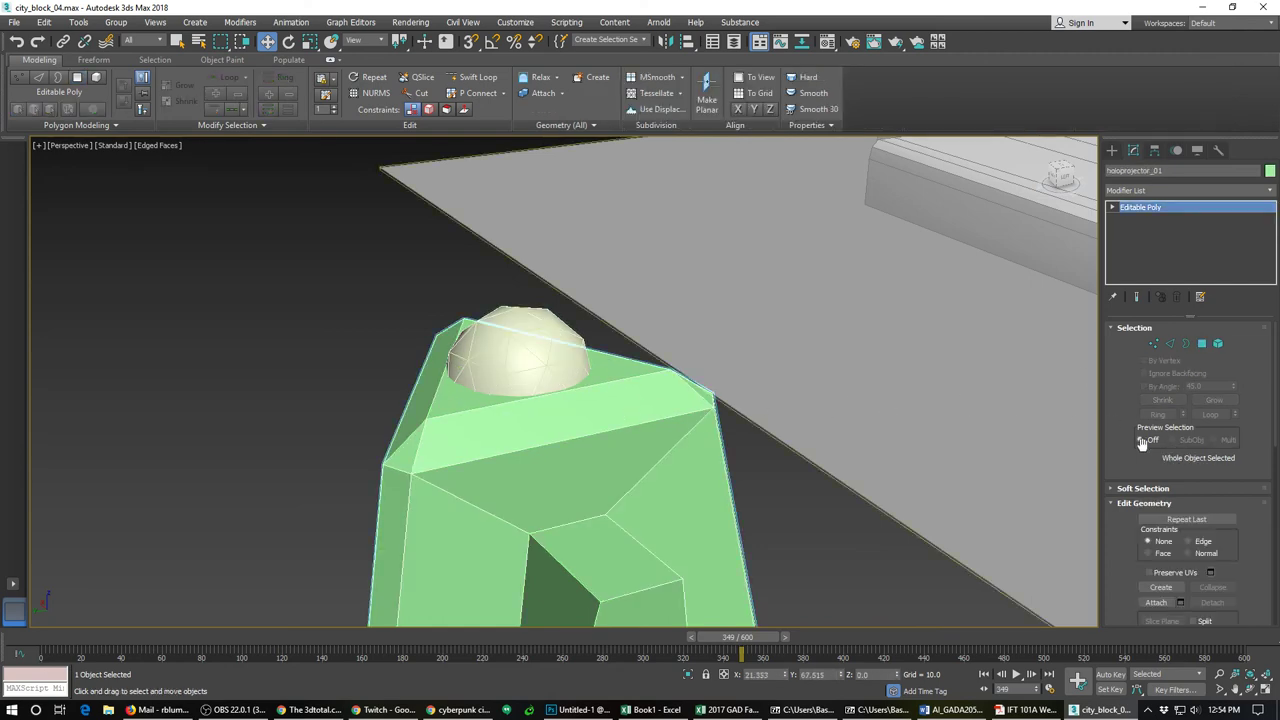
left_click(1156, 602)
left_click(551, 369)
scroll(625, 446, "down", 3)
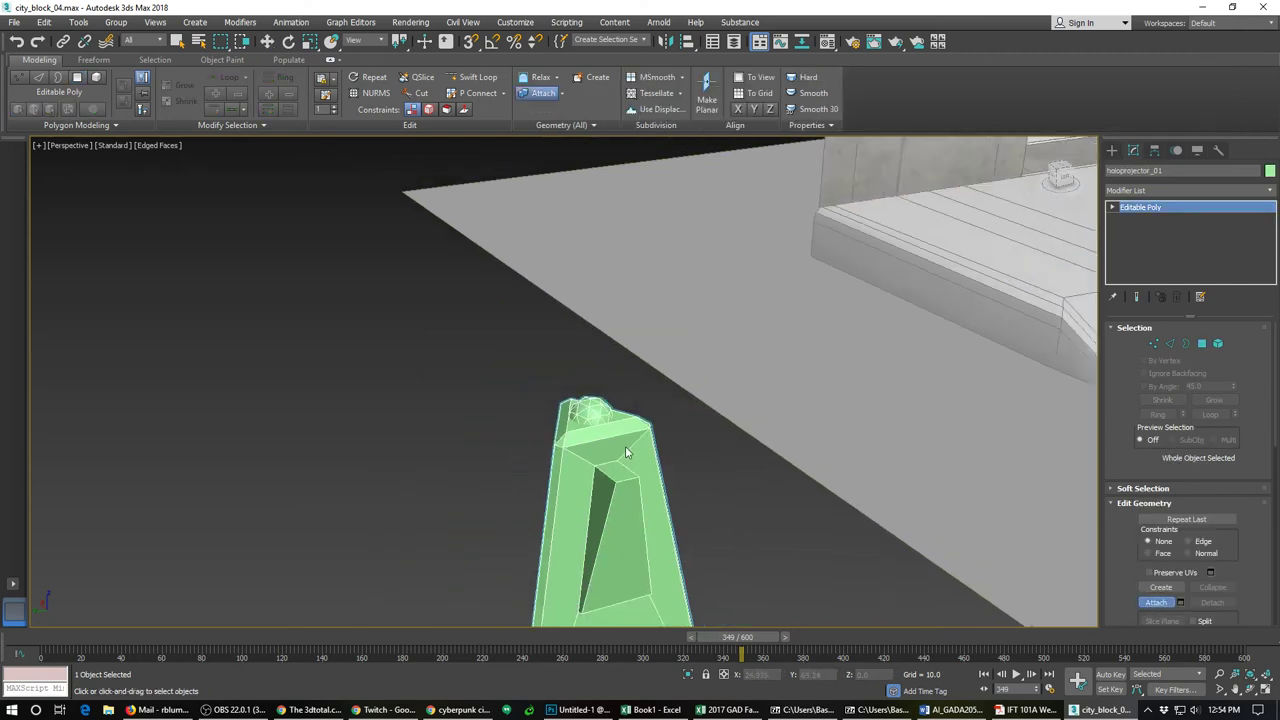
middle_click_drag(625, 446, 720, 531, "alt")
scroll(693, 492, "down", 5)
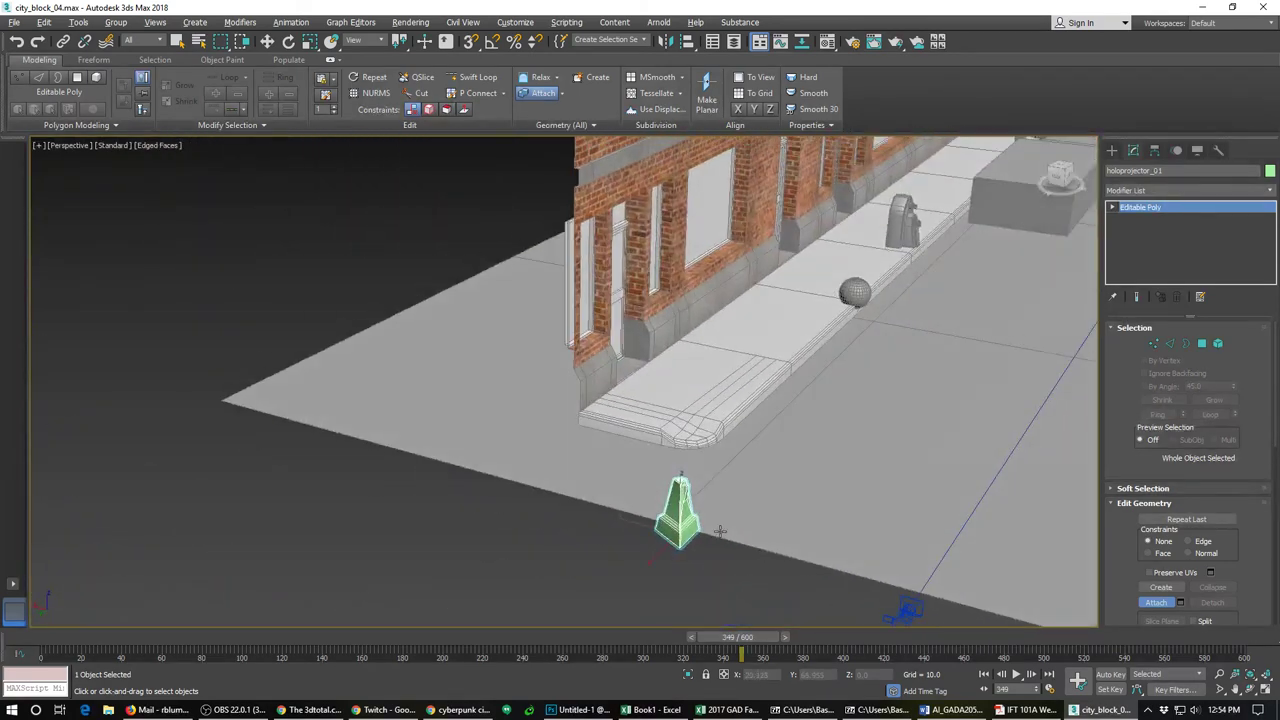
scroll(720, 531, "down", 3)
scroll(728, 528, "up", 6)
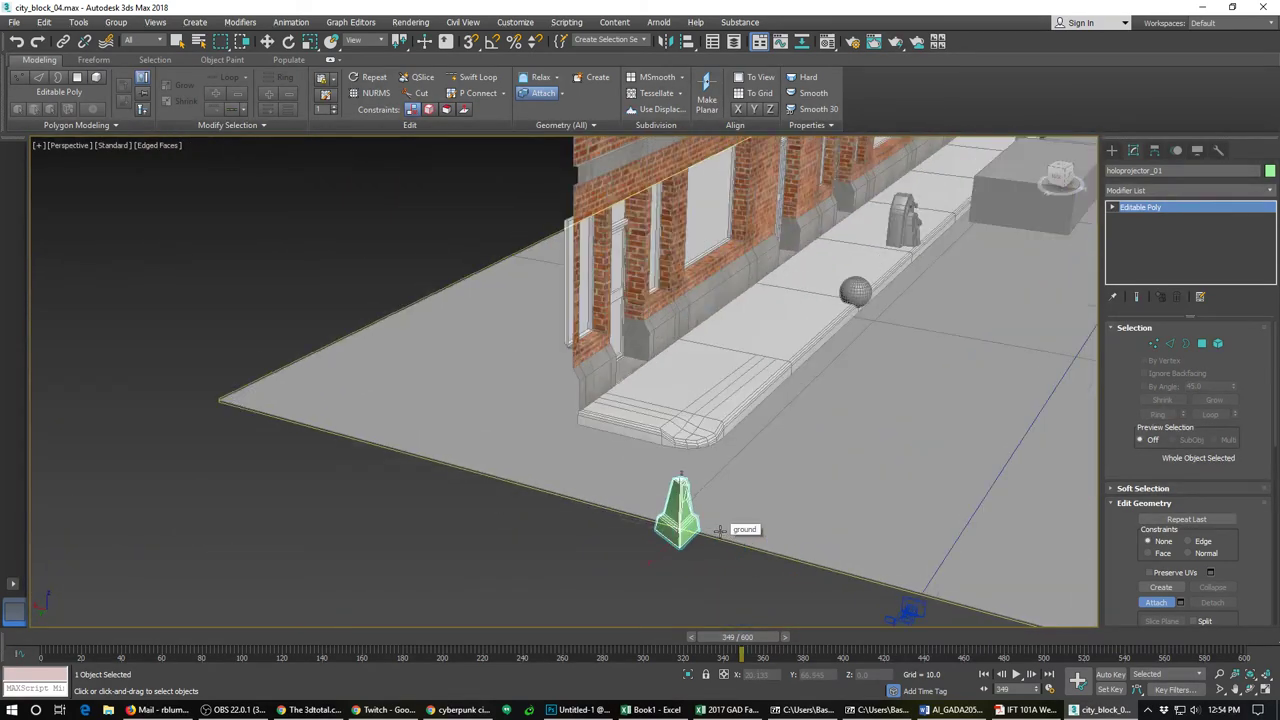
left_click(1155, 604)
Step: Move holoprojector_01 onto the sidewalk edge beside the gray sphere, at about X 24.46, Y 40.85, and raise it to Z 0.063
key("w")
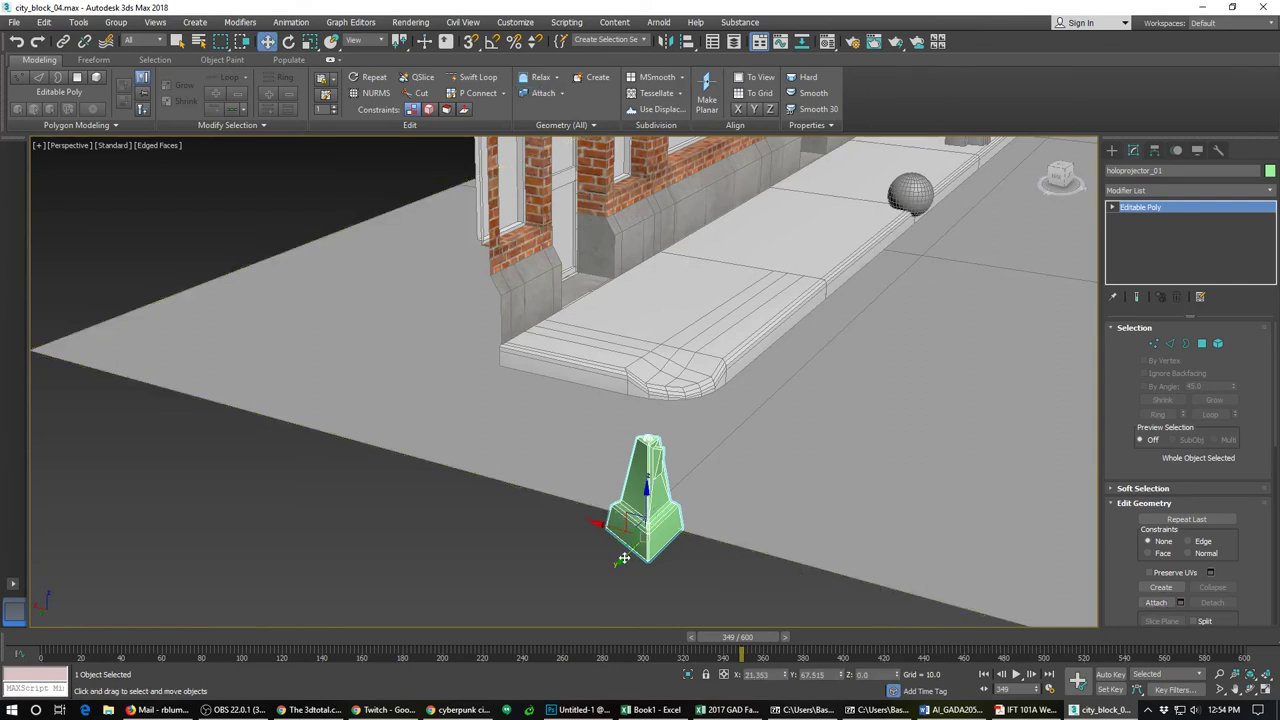
left_click_drag(624, 559, 860, 190)
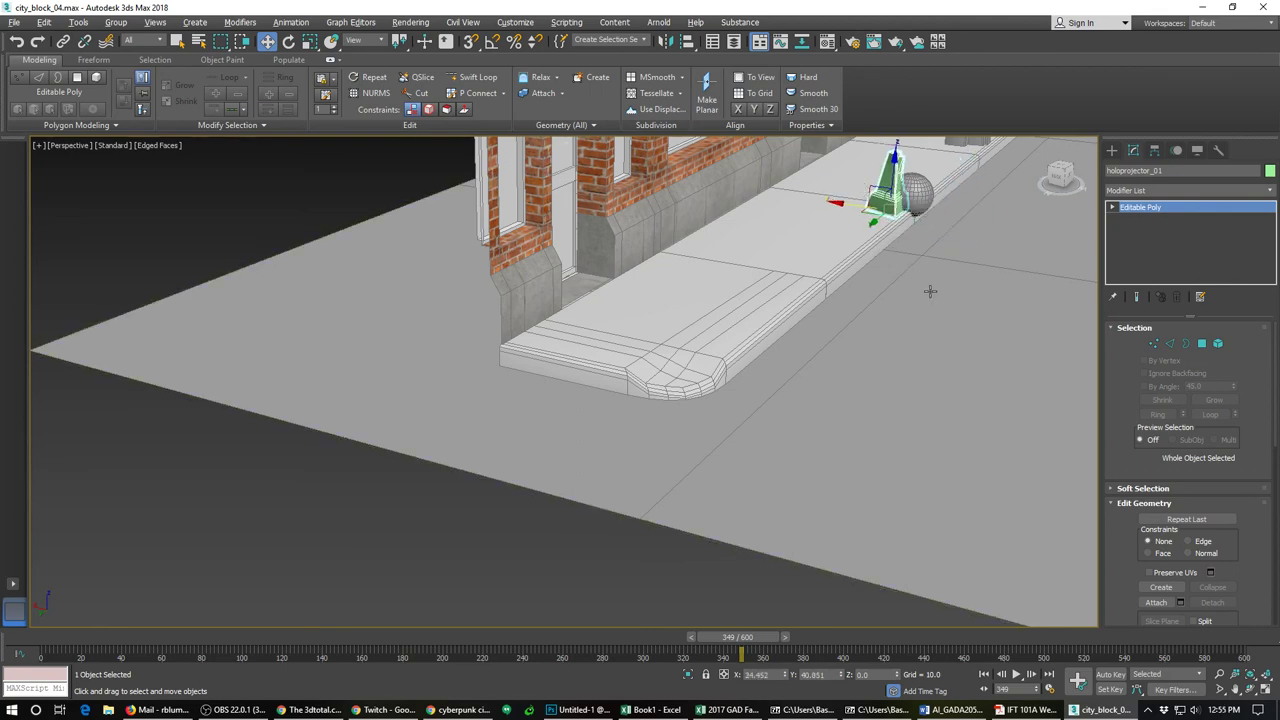
middle_click_drag(929, 286, 725, 455, "alt")
scroll(725, 455, "up", 5)
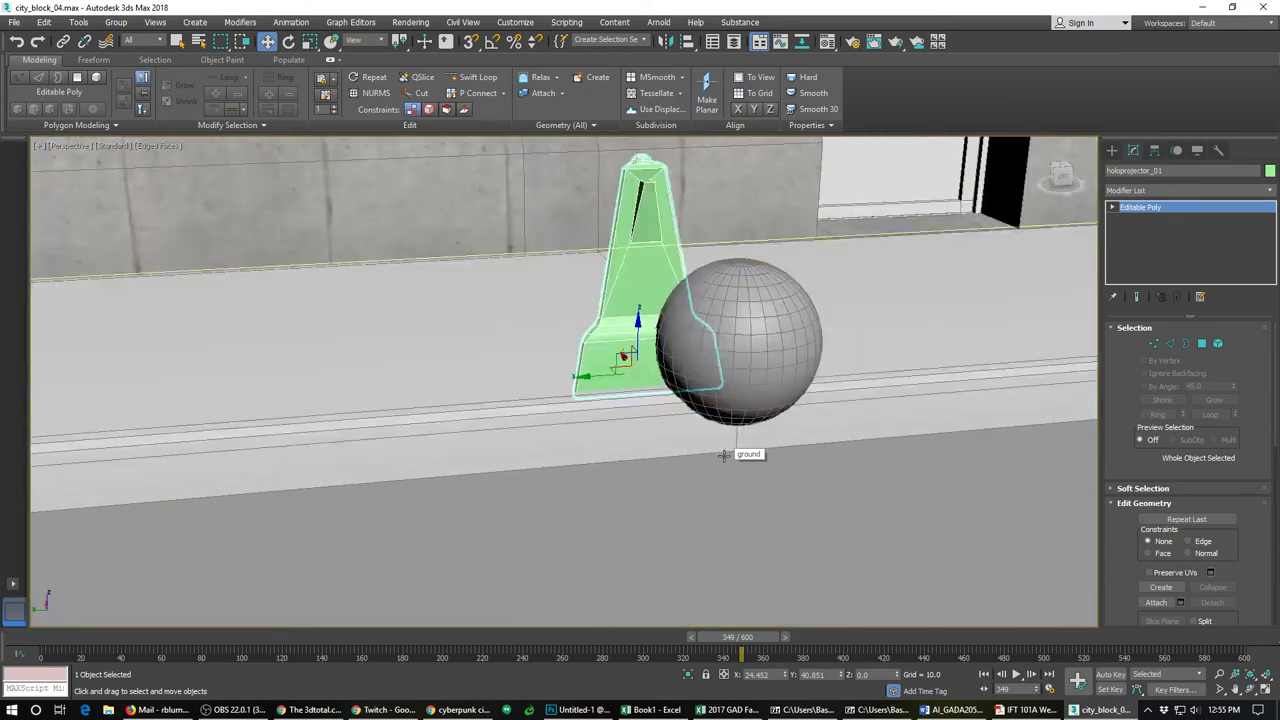
middle_click_drag(672, 420, 762, 392, "alt")
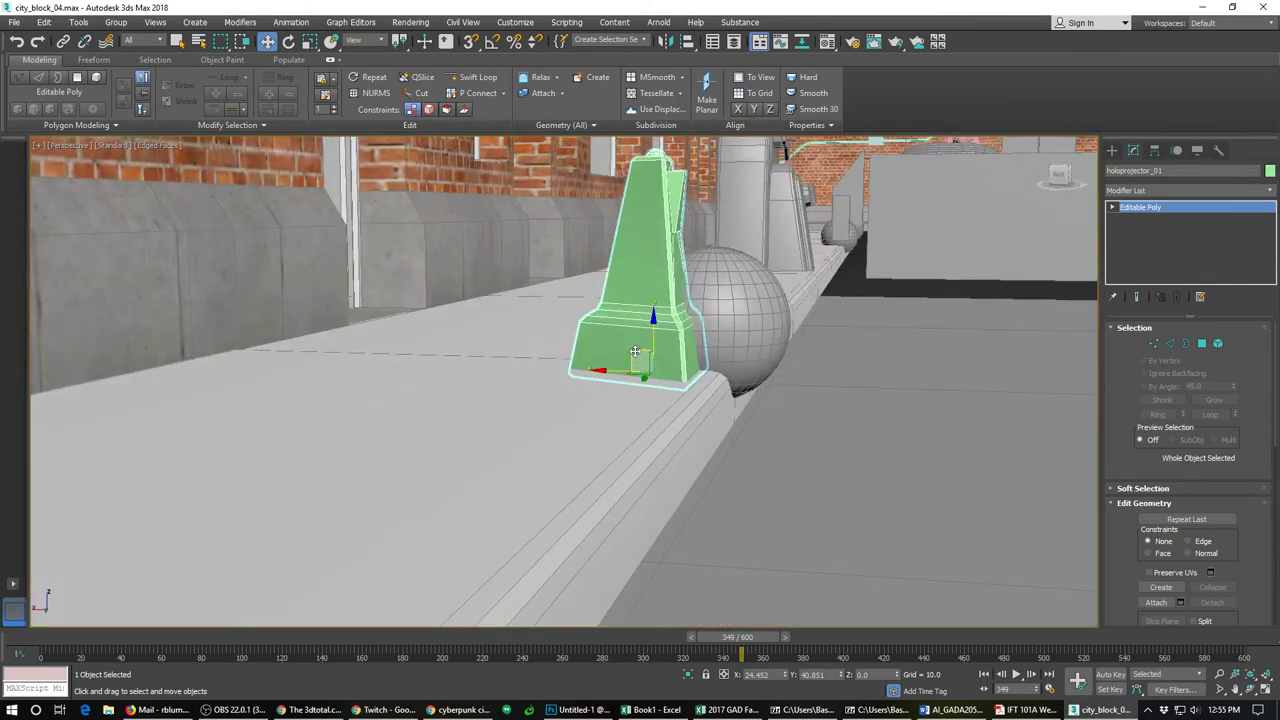
left_click_drag(634, 346, 634, 345)
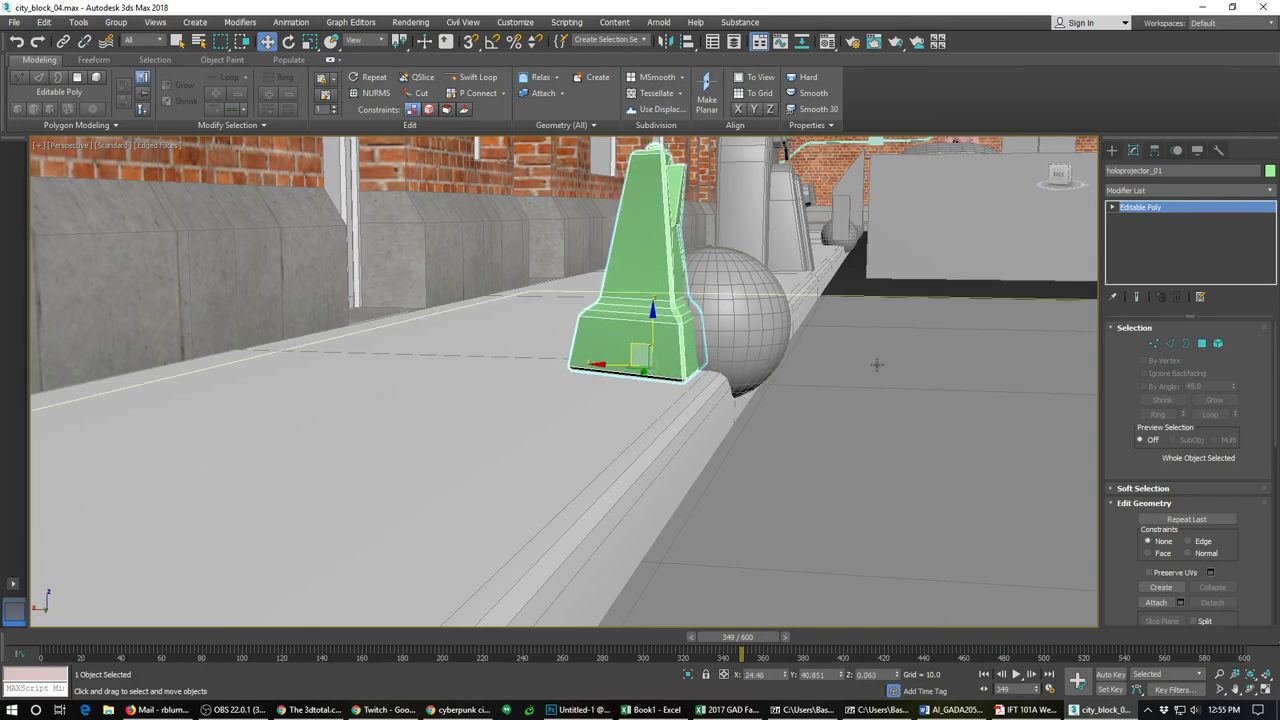
Step: Delete the gray placeholder sphere standing beside the holoprojector on the sidewalk edge
scroll(772, 327, "up", 4)
left_click(772, 327)
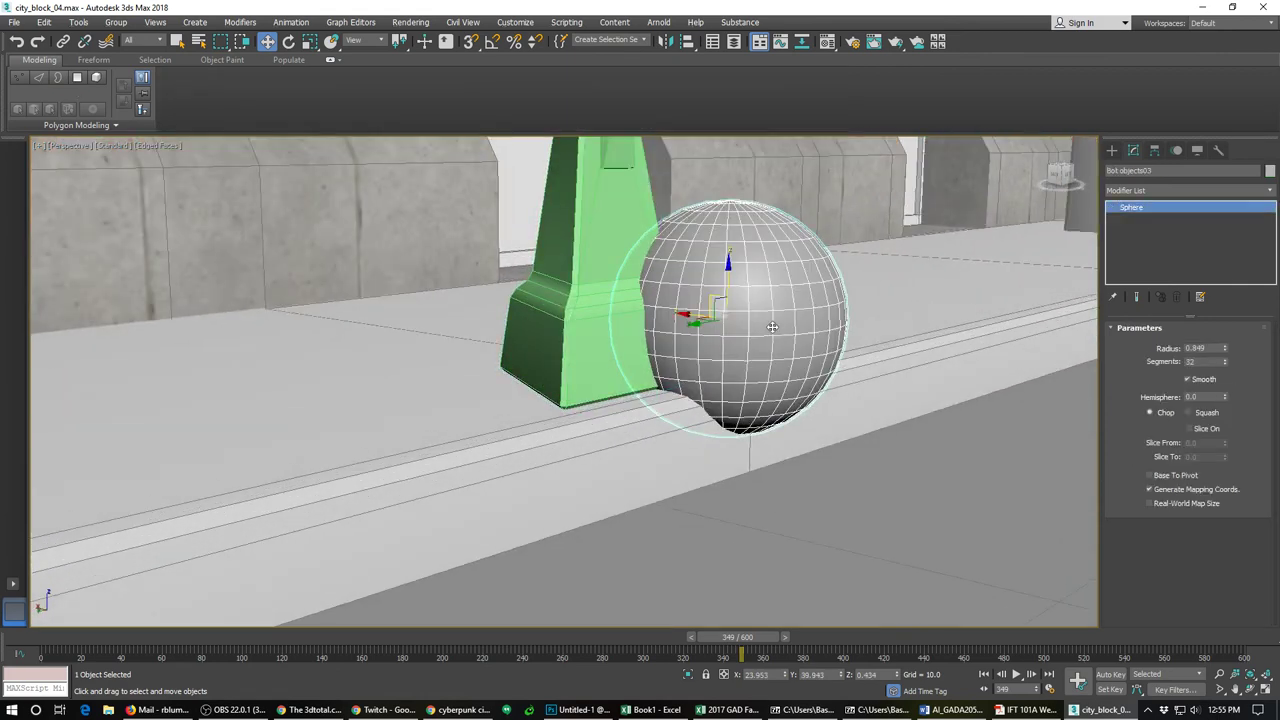
scroll(772, 327, "down", 4)
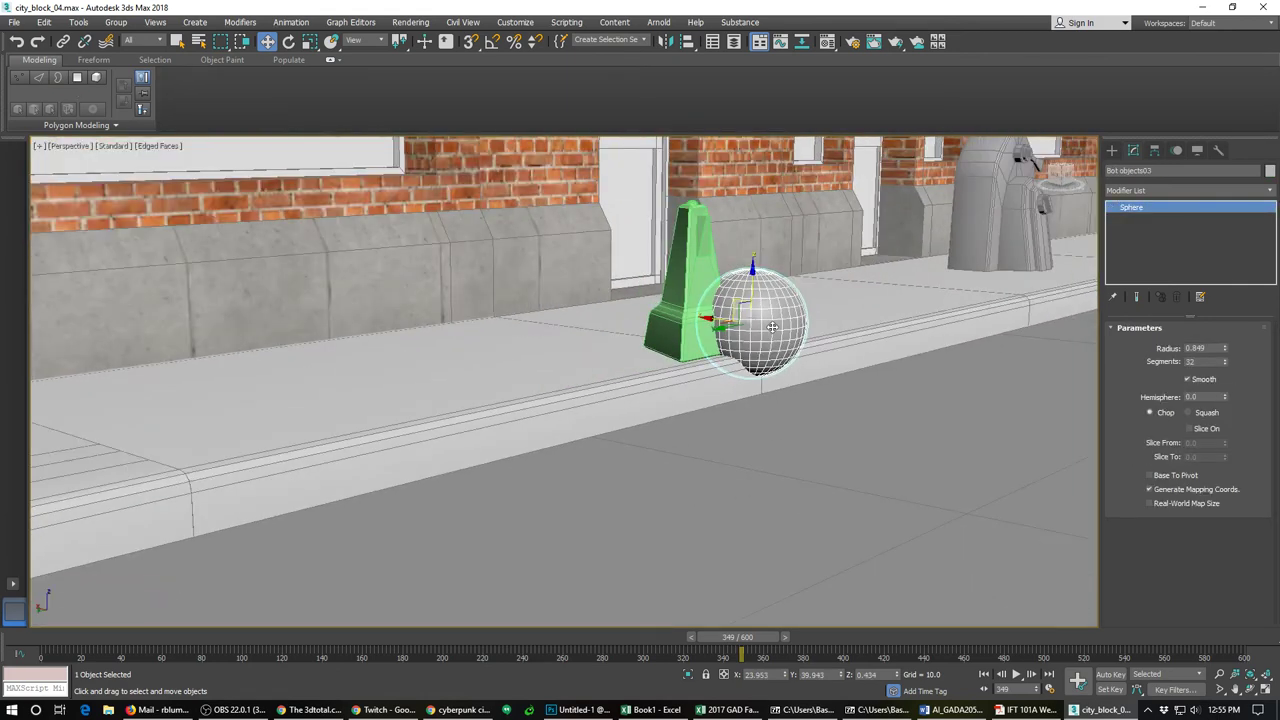
key("Delete")
middle_click_drag(772, 327, 753, 294, "alt")
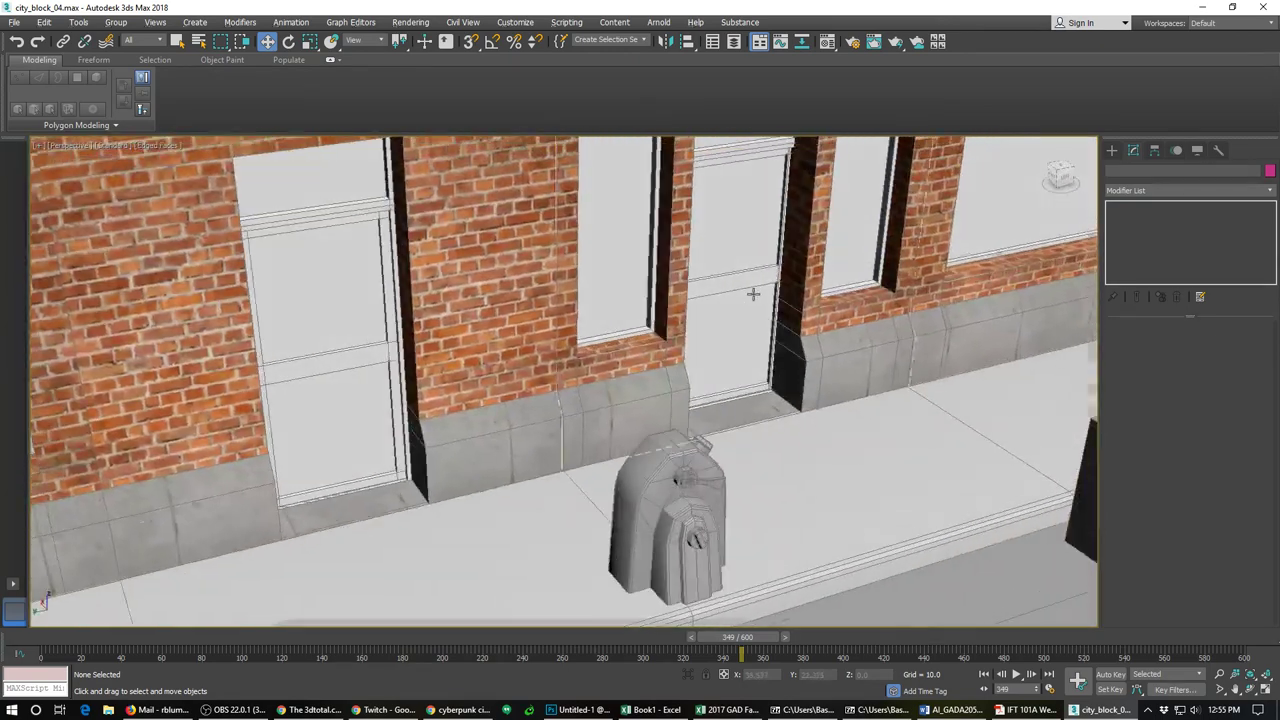
Step: In the top view, clone holoprojector_01 as three copies along negative Y down its sidewalk, spaced about 40.9 apart
scroll(753, 293, "down", 10)
key("v")
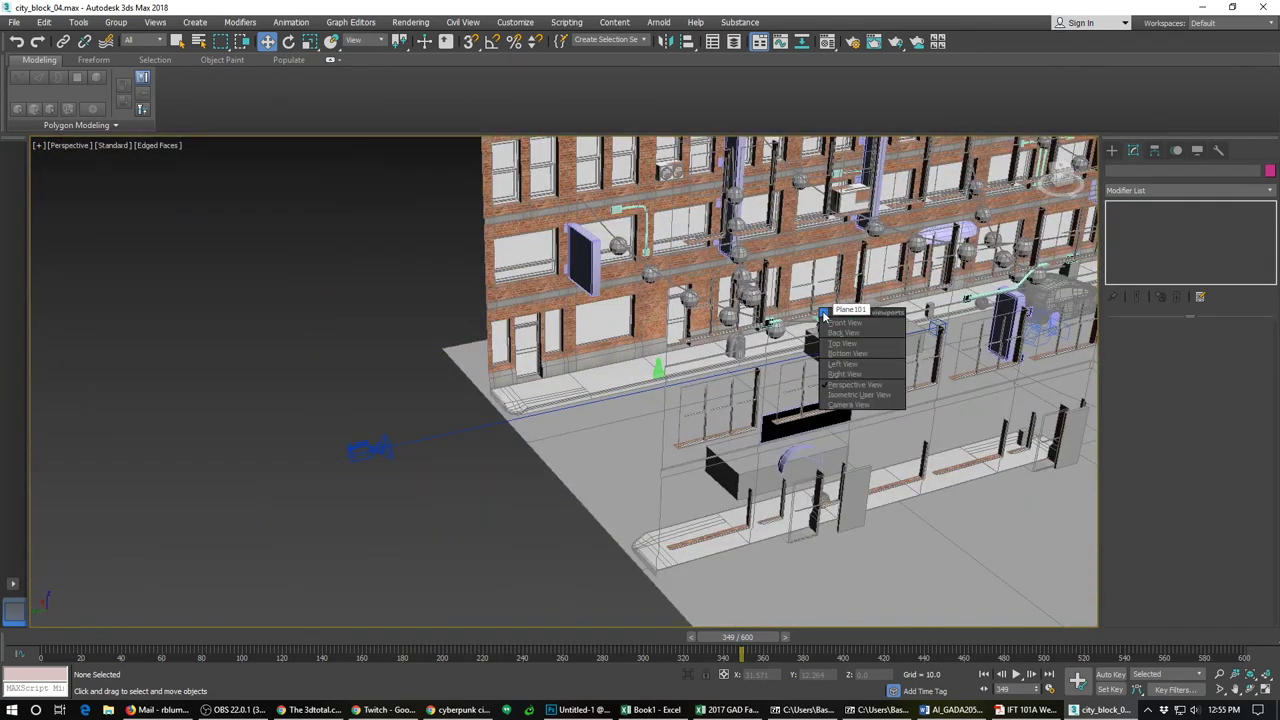
key("t")
scroll(614, 323, "up", 5)
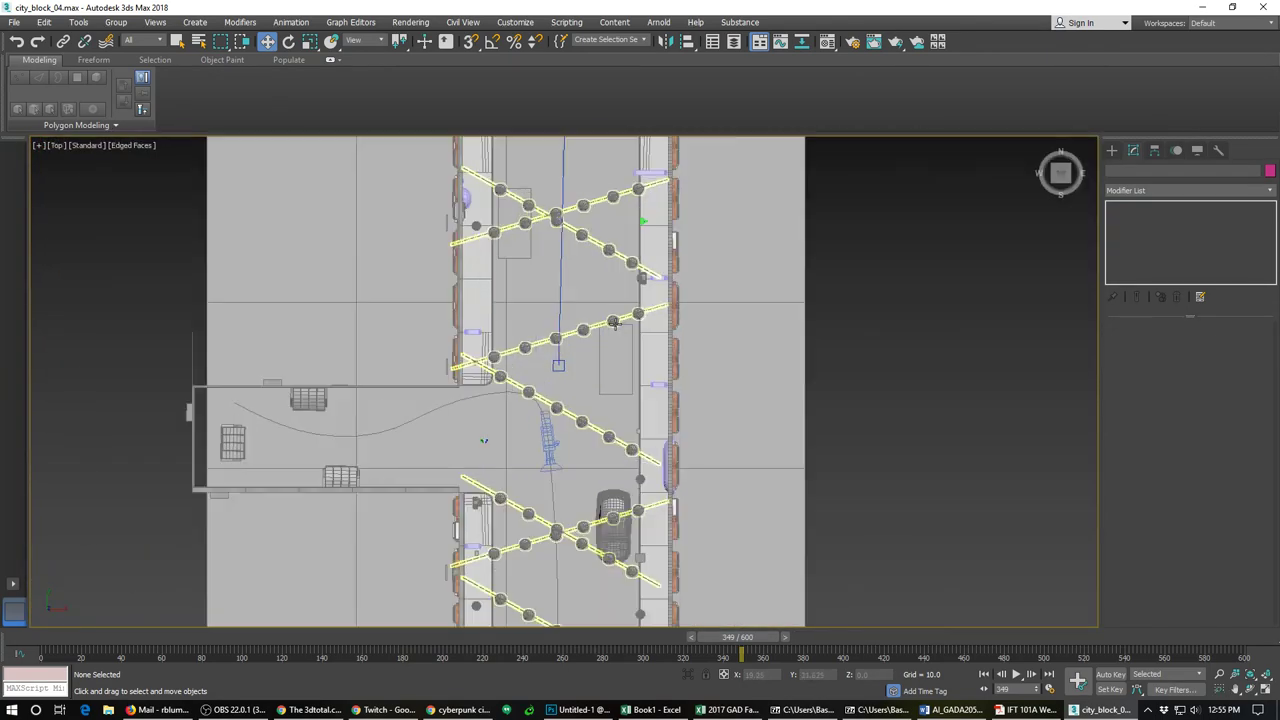
right_click(620, 297)
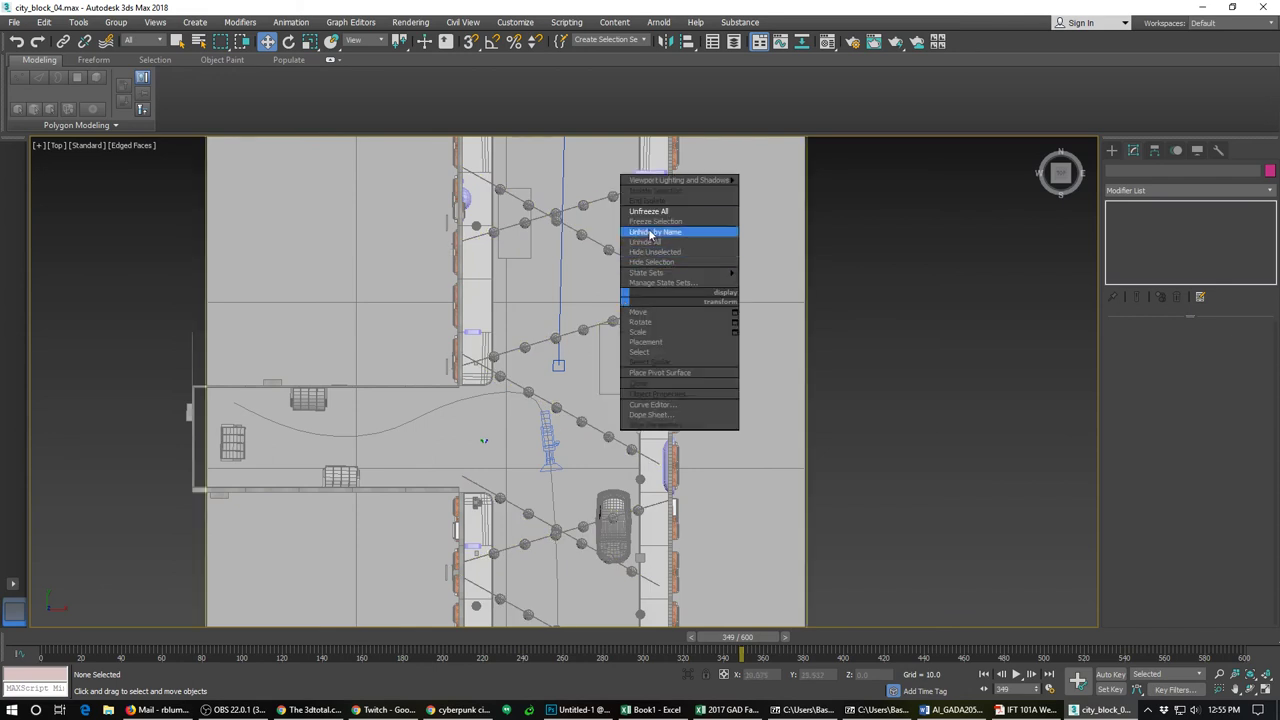
left_click(642, 312)
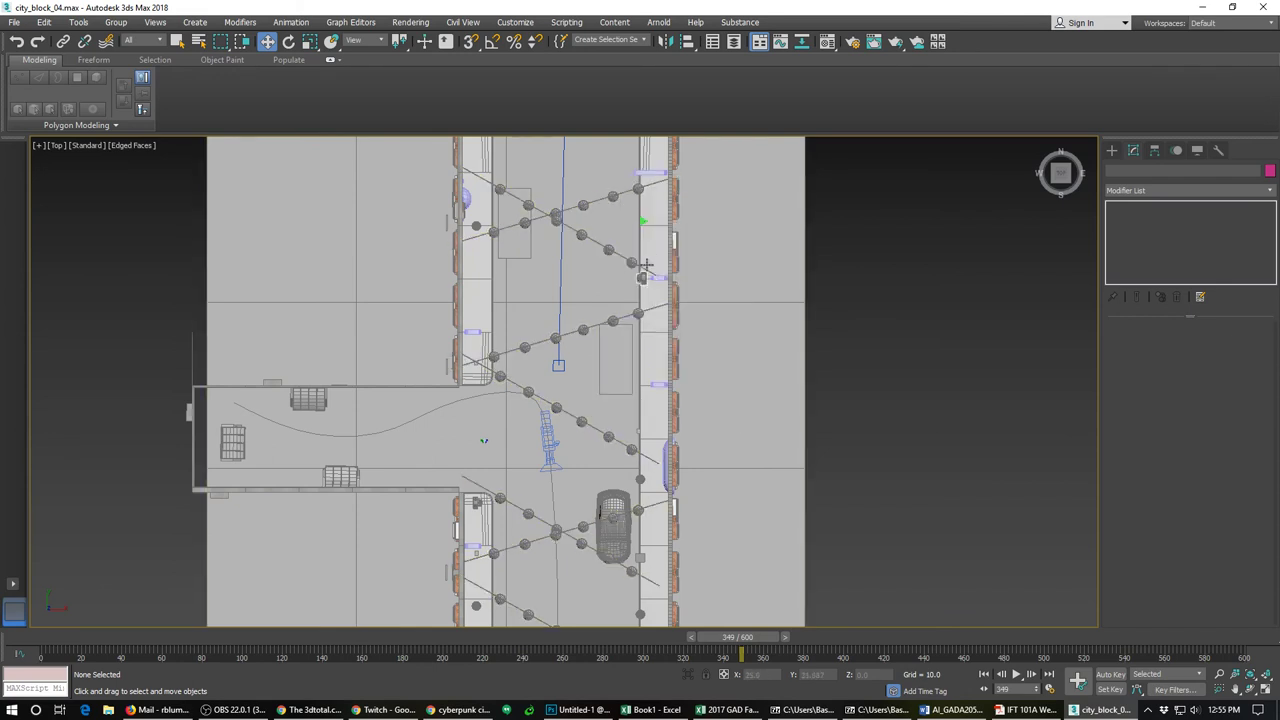
left_click(644, 221)
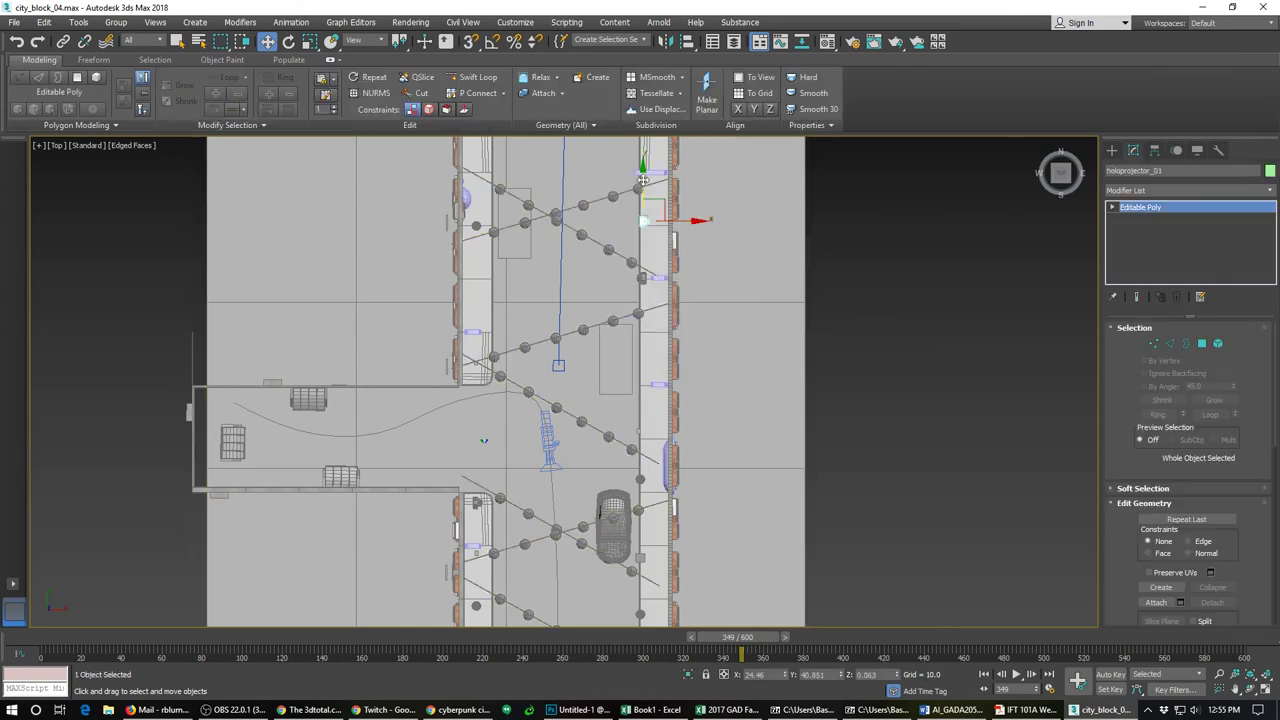
mouse_move(643, 180)
left_mouse_down("shift")
mouse_move(633, 520)
mouse_move(648, 381)
mouse_move(649, 398)
left_mouse_up("shift")
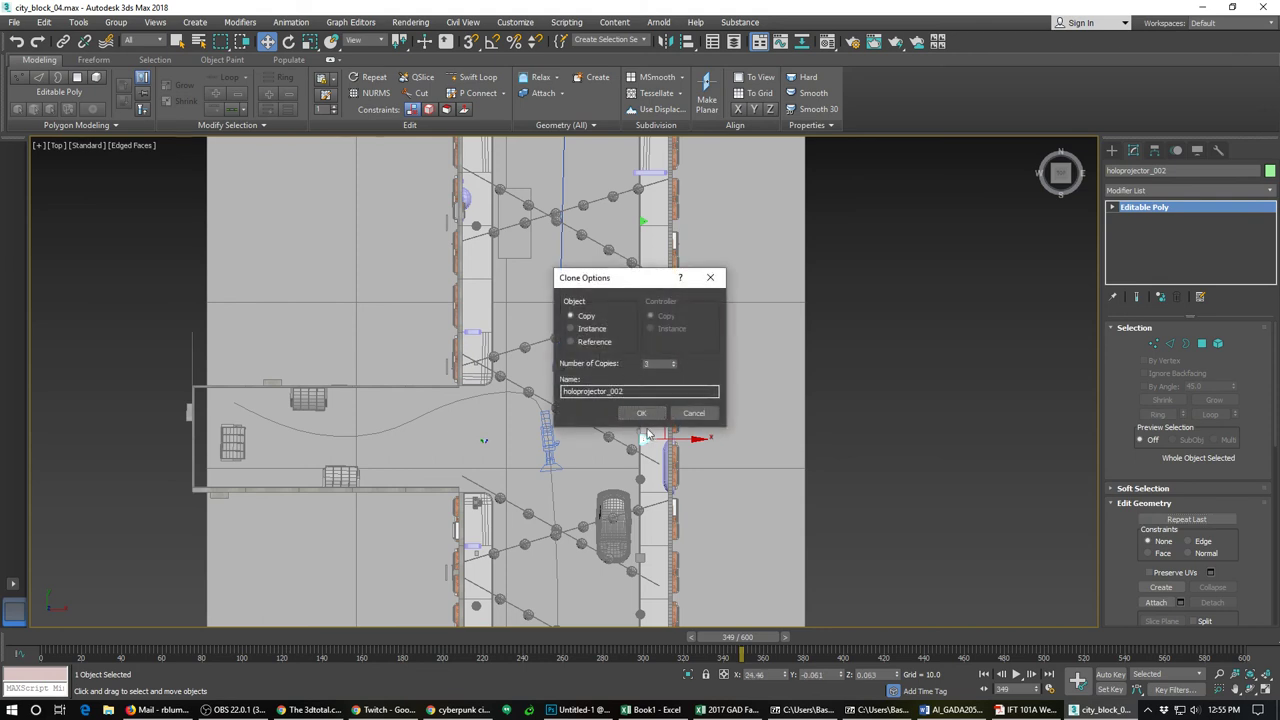
left_click(642, 413)
middle_click_drag(698, 507, 677, 338)
scroll(677, 338, "down", 2)
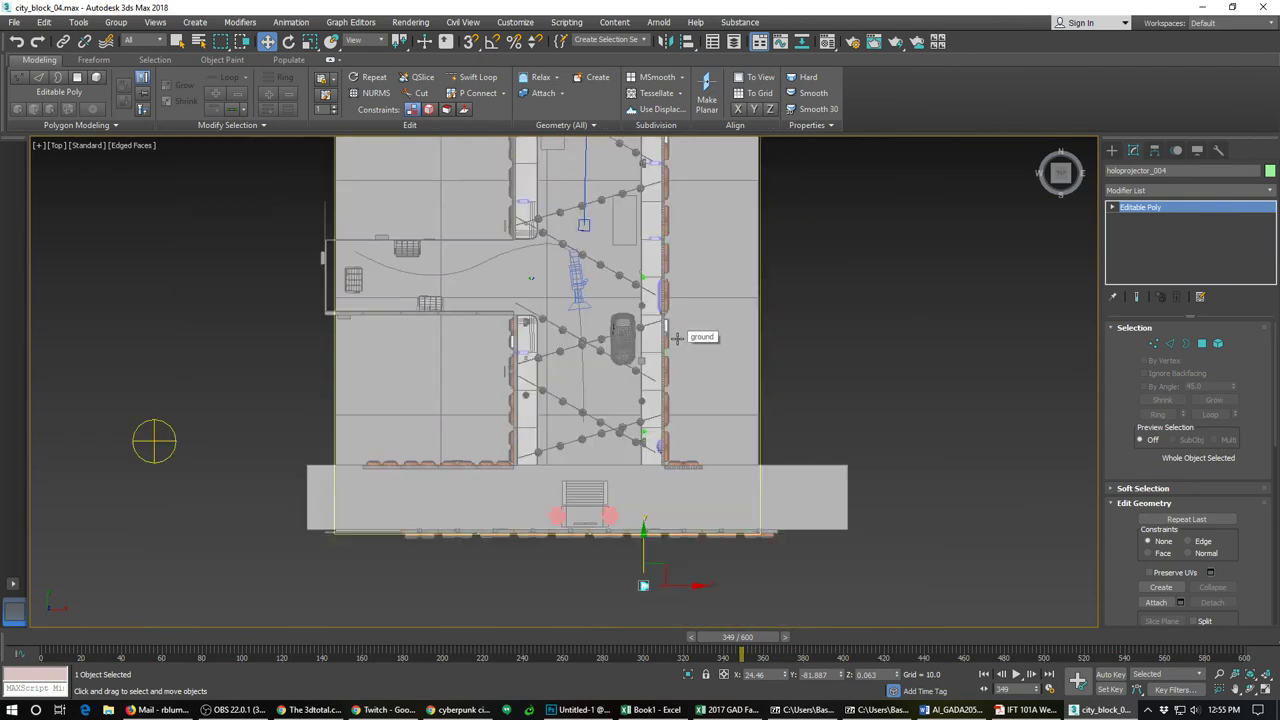
Step: Mirror holoprojector_004, the copy beyond the end of the street, across the X axis without cloning it
left_click(685, 603)
left_click(641, 588)
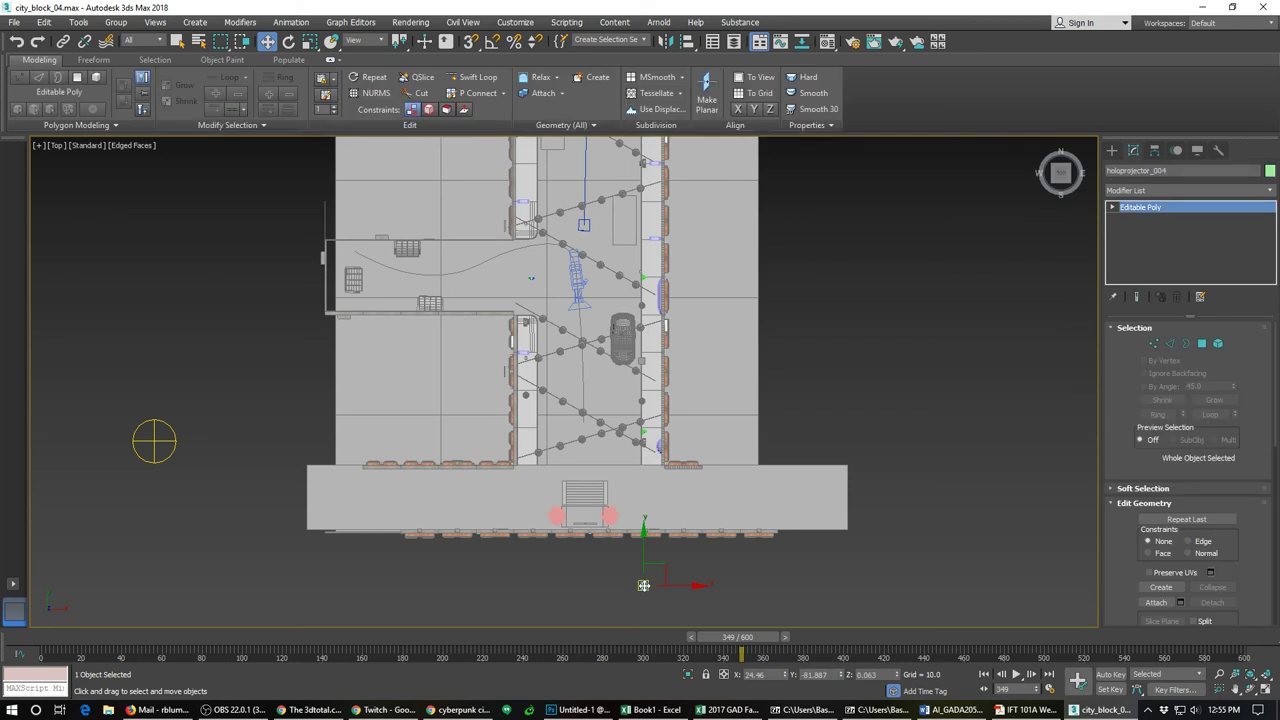
right_click(645, 567)
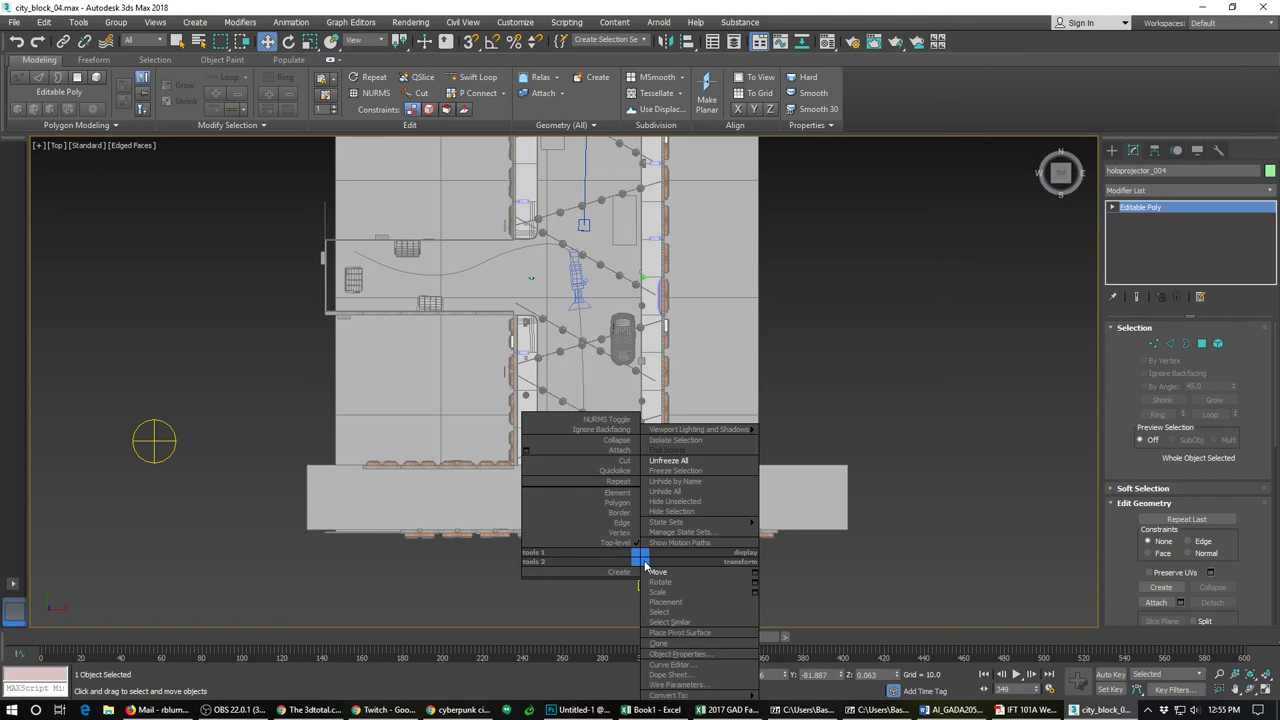
left_click(650, 571)
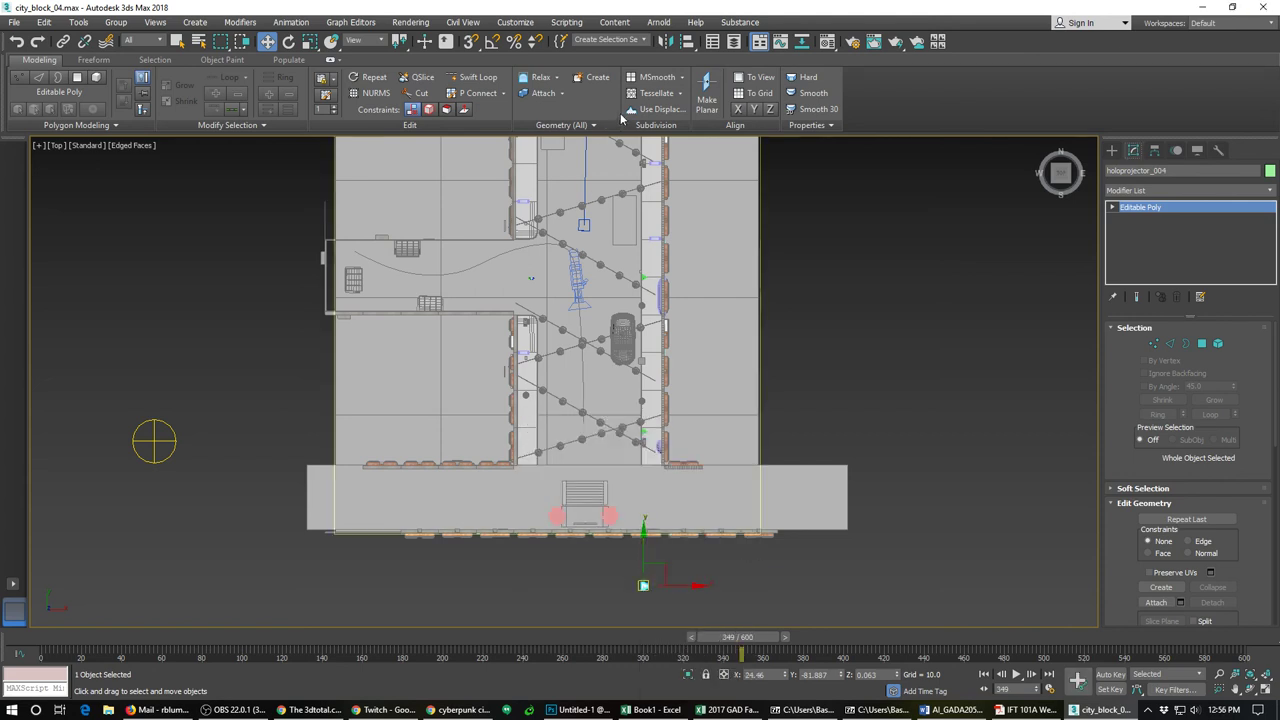
left_click(668, 41)
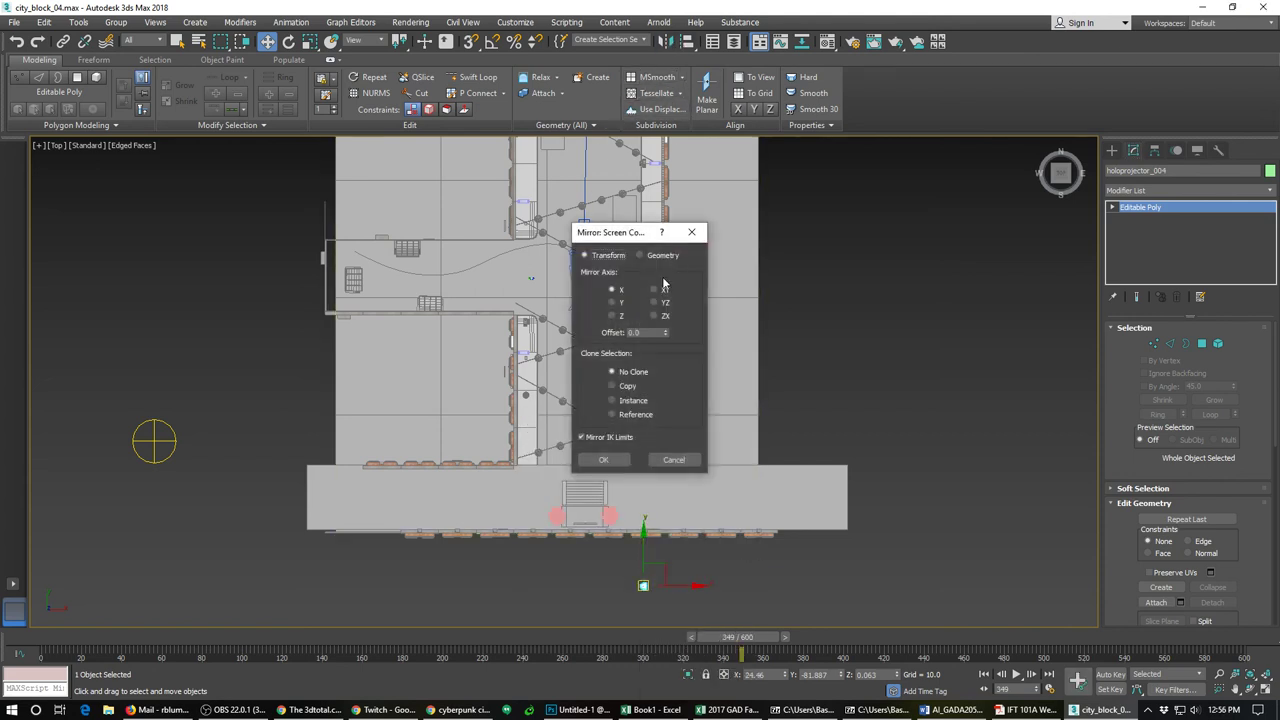
left_click(603, 459)
Step: Move the mirrored holoprojector_004 in the top view onto the opposite sidewalk's street edge, at about X -4.89
middle_click_drag(605, 462, 656, 497, "alt")
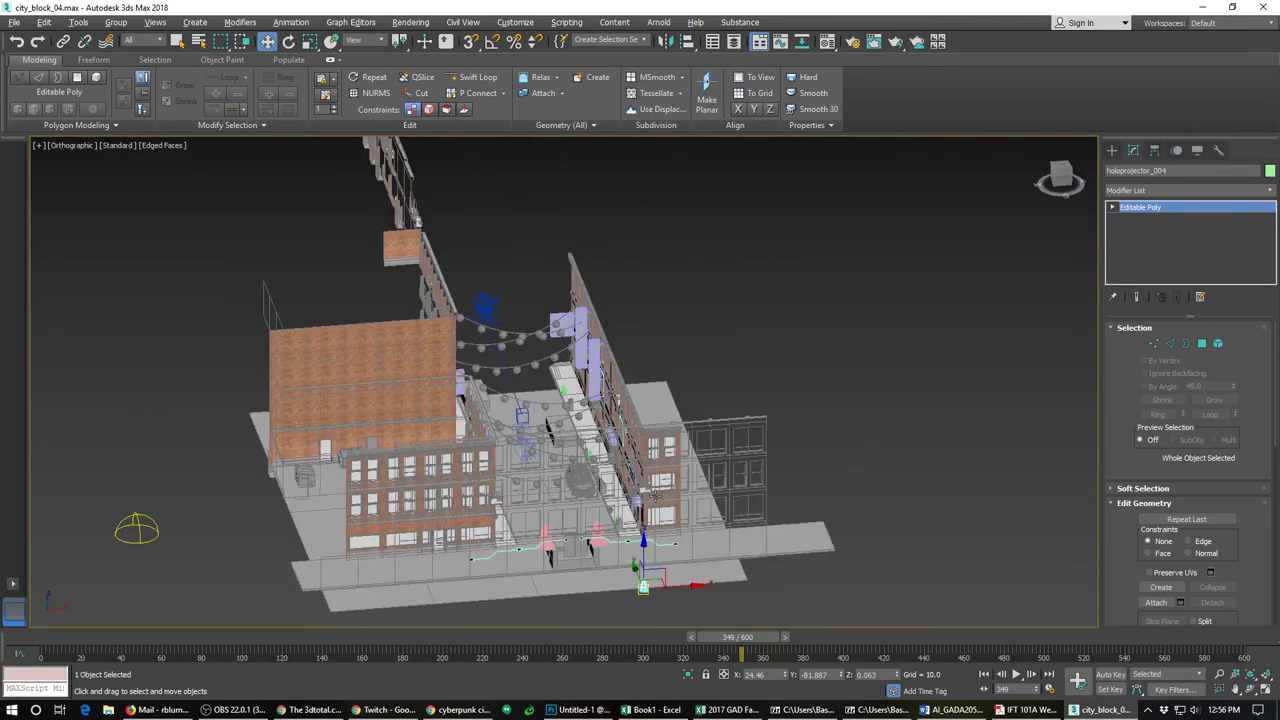
key("t")
left_click_drag(663, 570, 553, 443)
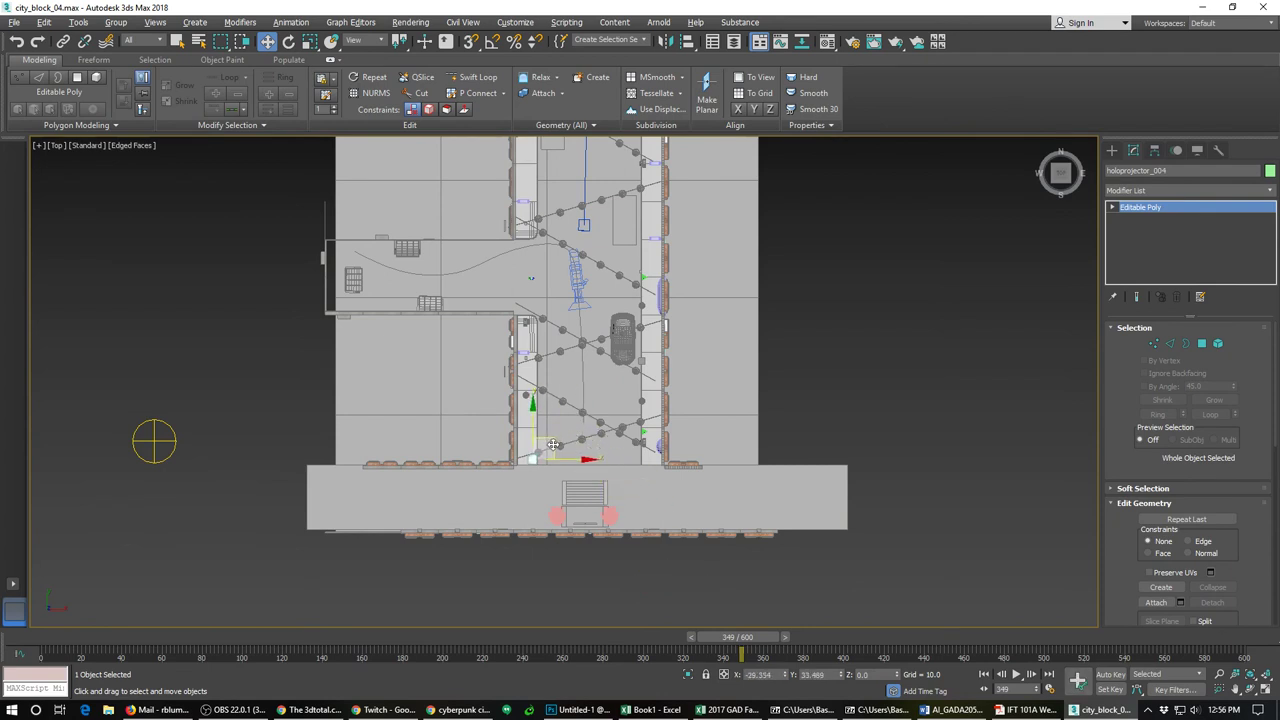
Step: Clone holoprojector_004 as two copies along positive Y up its sidewalk, spaced about 70.6 apart
left_click_drag(553, 443, 541, 145)
left_click_drag(541, 145, 541, 133)
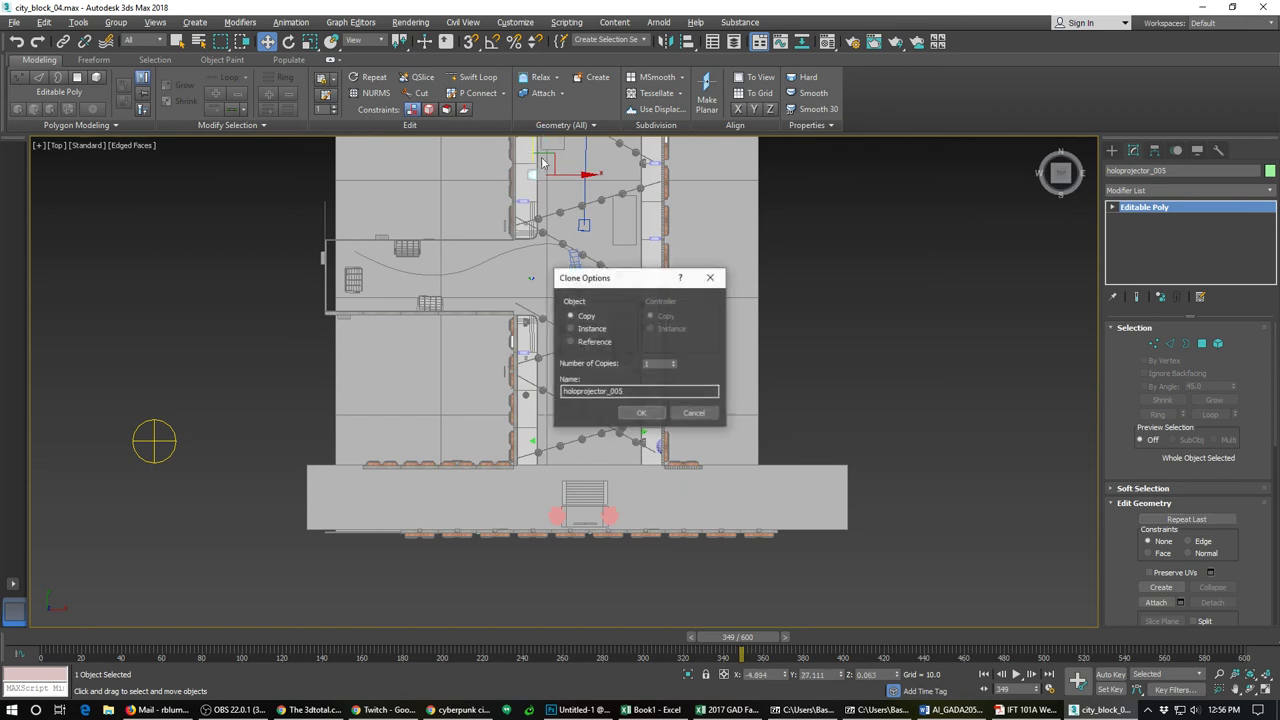
left_click(641, 413)
middle_click_drag(641, 413, 630, 593)
scroll(612, 525, "down", 3)
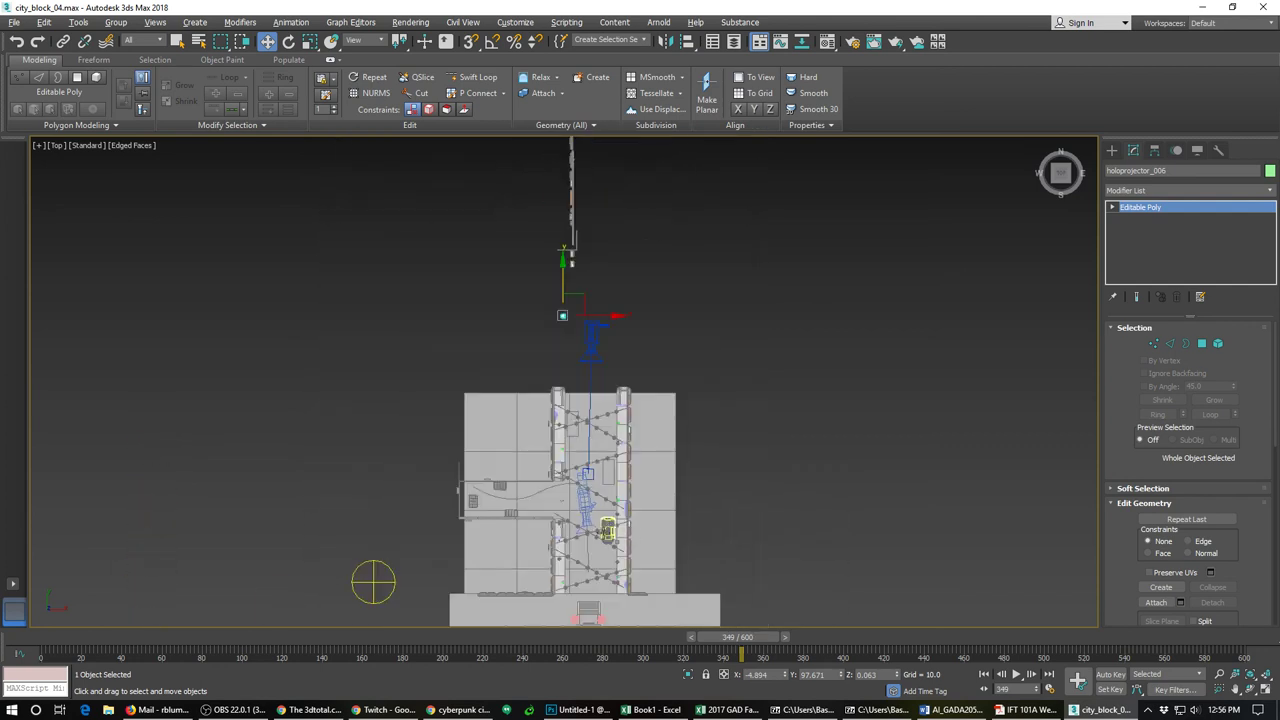
Step: Move holoprojector_005 along Y to about 21.28 on its sidewalk
scroll(612, 525, "up", 3)
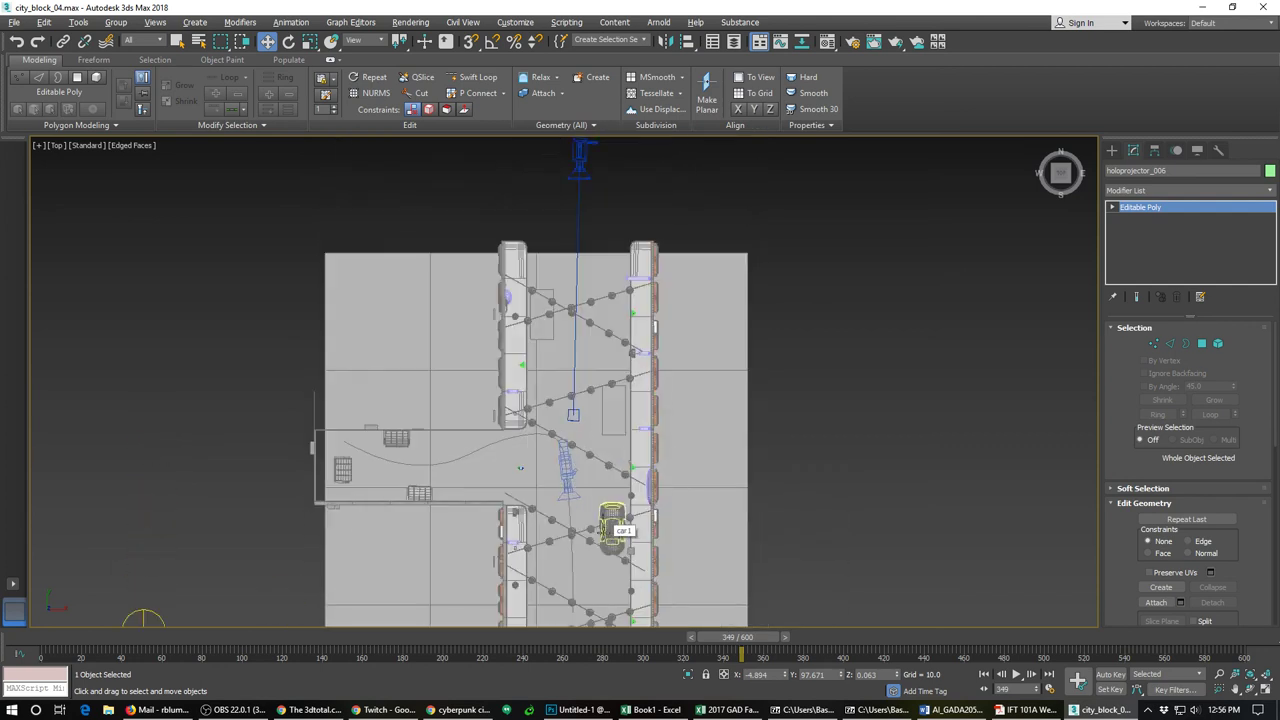
left_click(517, 366)
left_click(518, 364)
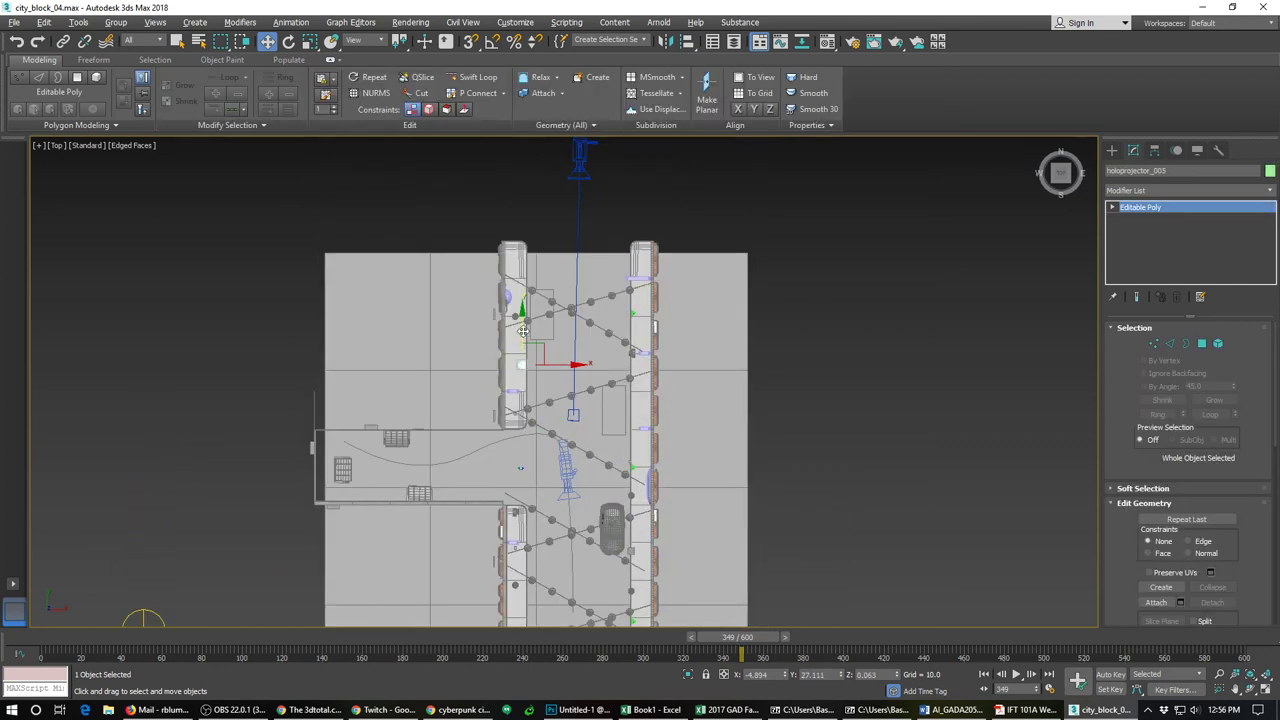
left_click_drag(524, 334, 524, 357)
Step: Move holoprojector_006 from beyond the block back onto the sidewalk, at about Y 47.59
middle_click_drag(526, 255, 531, 304)
scroll(530, 303, "down", 2)
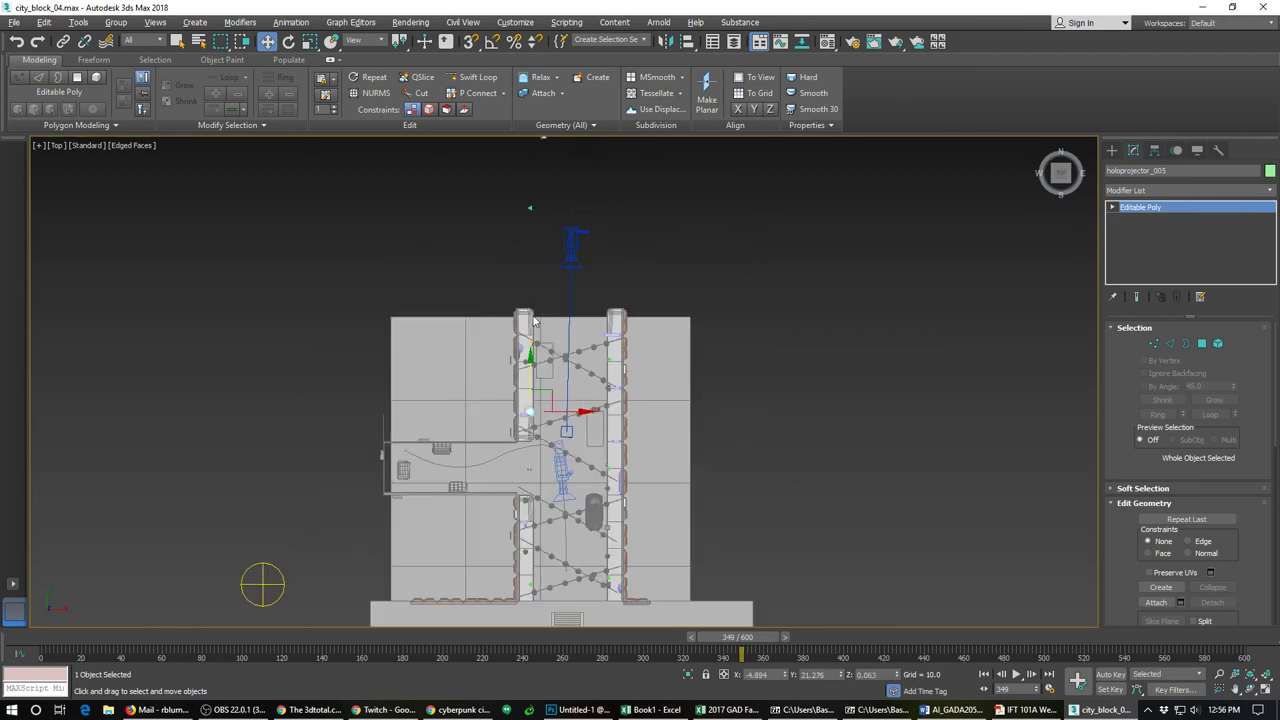
left_click(530, 206)
left_click(530, 206)
left_click_drag(530, 170, 530, 303)
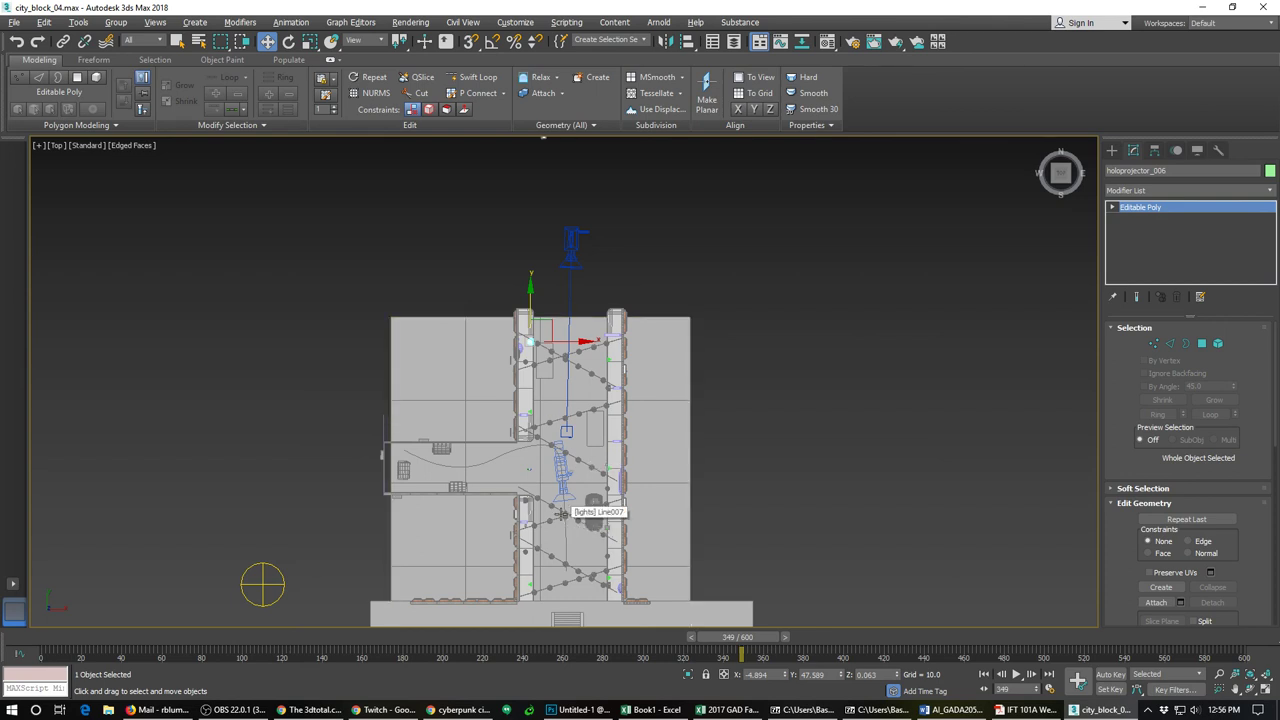
Step: Select holoprojector_01 through holoprojector_006 in the Layer Explorer and put them in a new layer
middle_click_drag(563, 513, 610, 495, "alt")
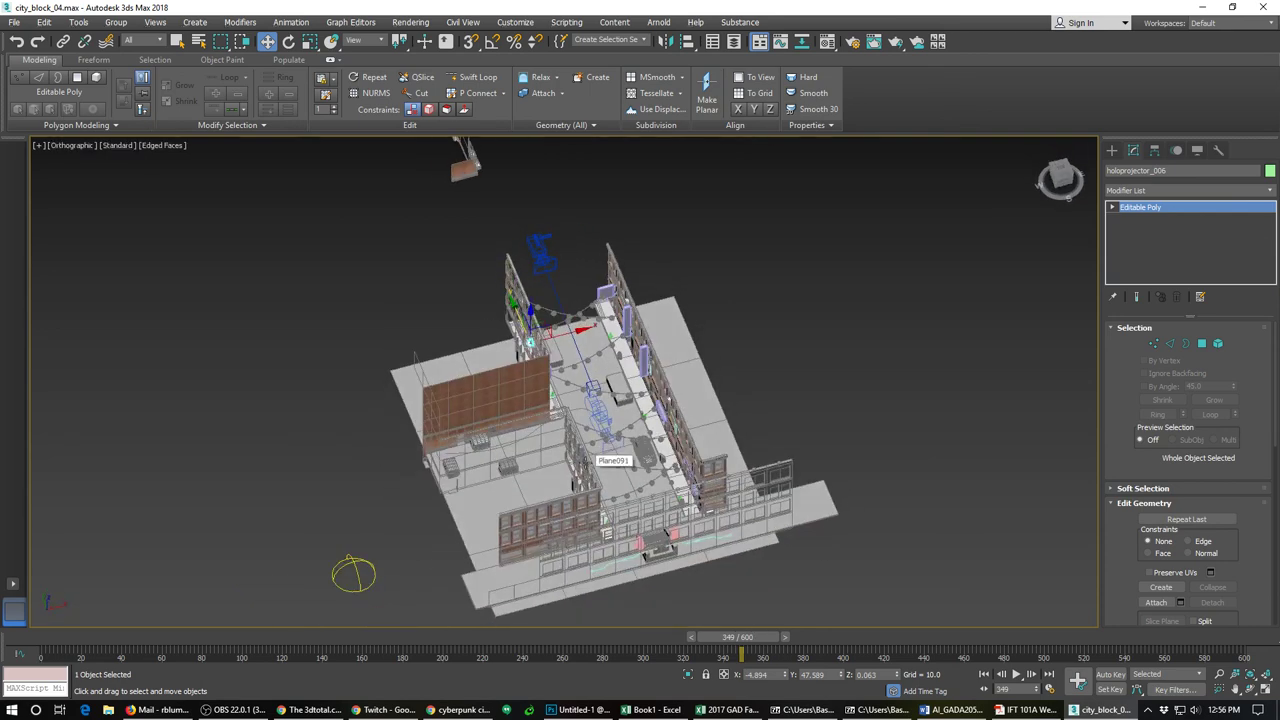
left_click(734, 41)
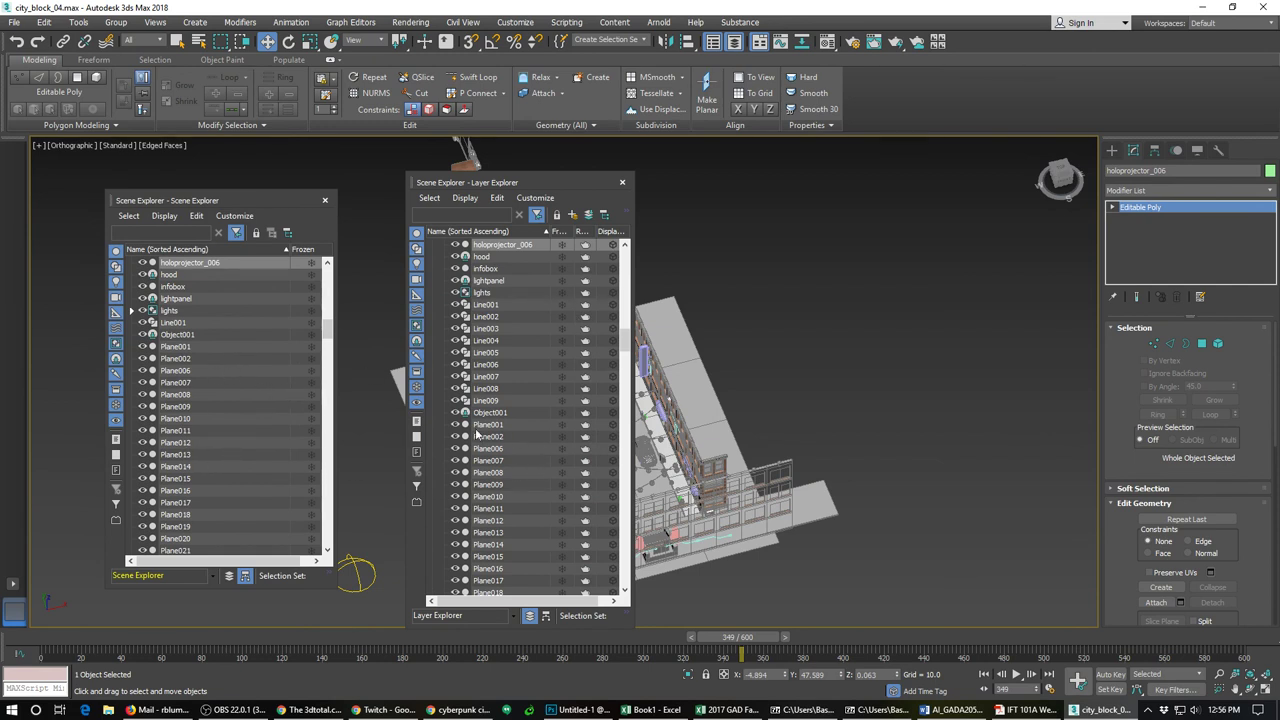
scroll(485, 432, "up", 7)
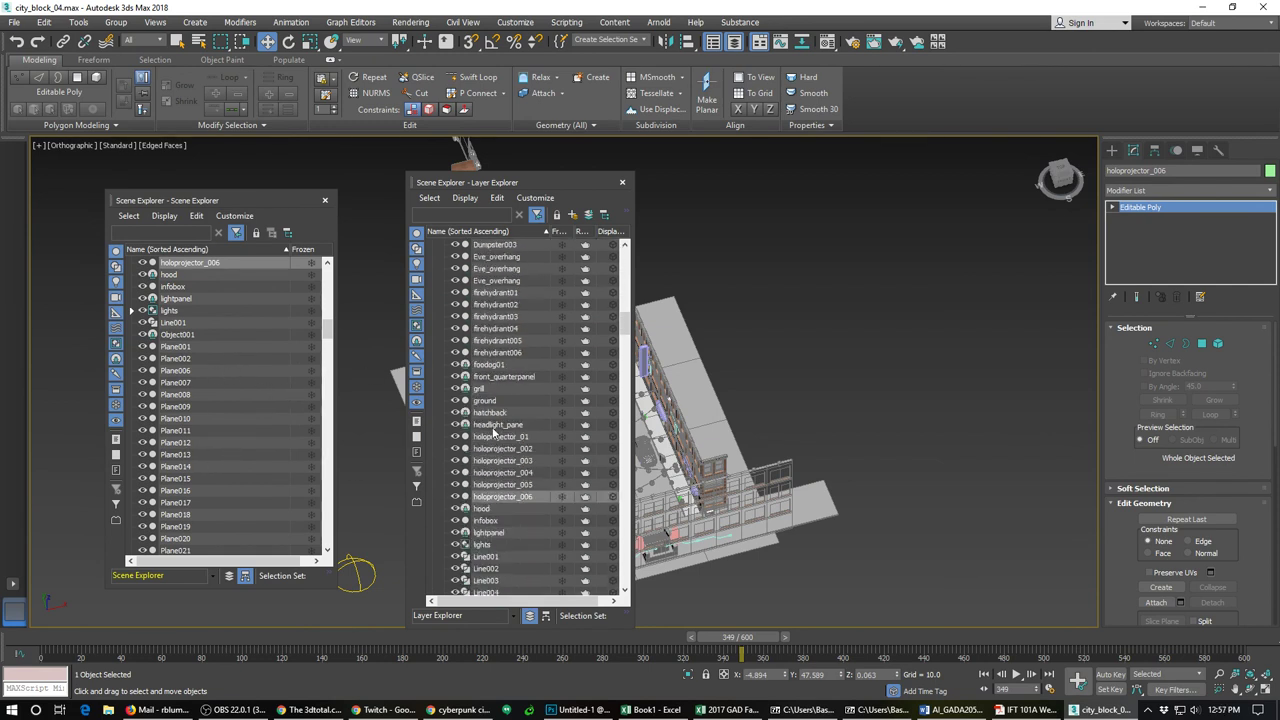
left_click(497, 440)
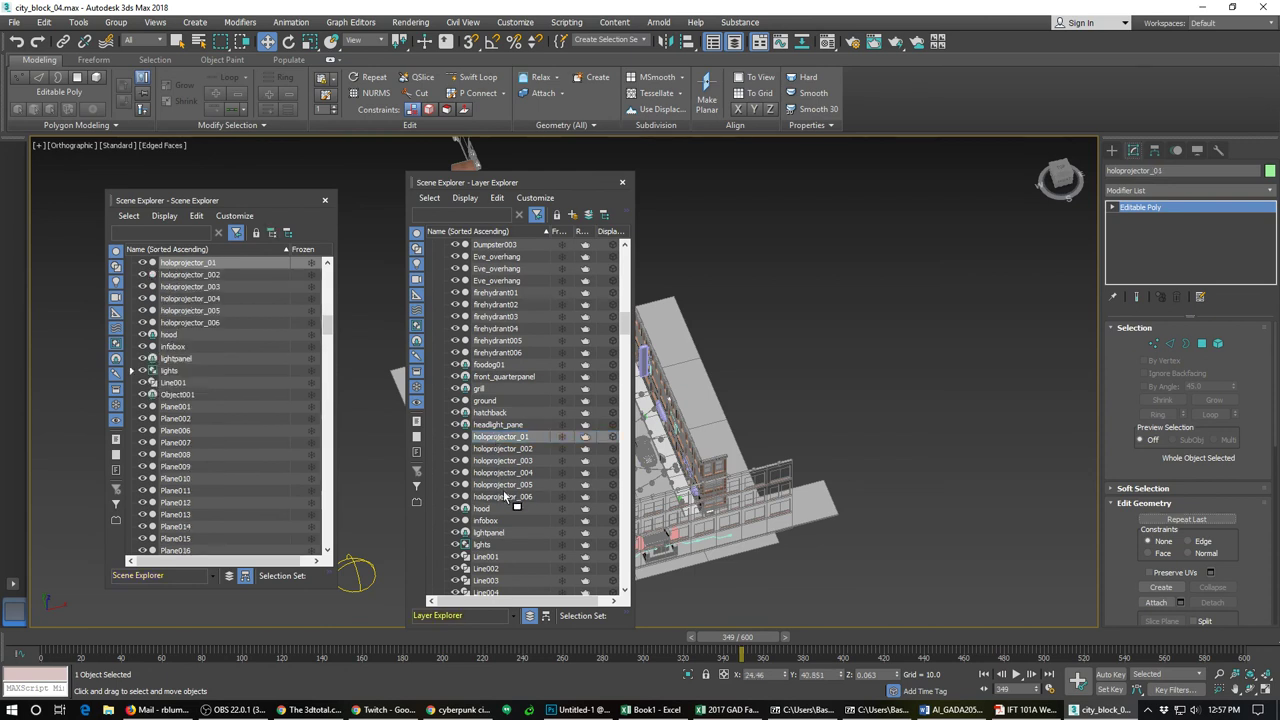
left_click_drag(505, 462, 504, 441)
left_click(506, 497, "shift")
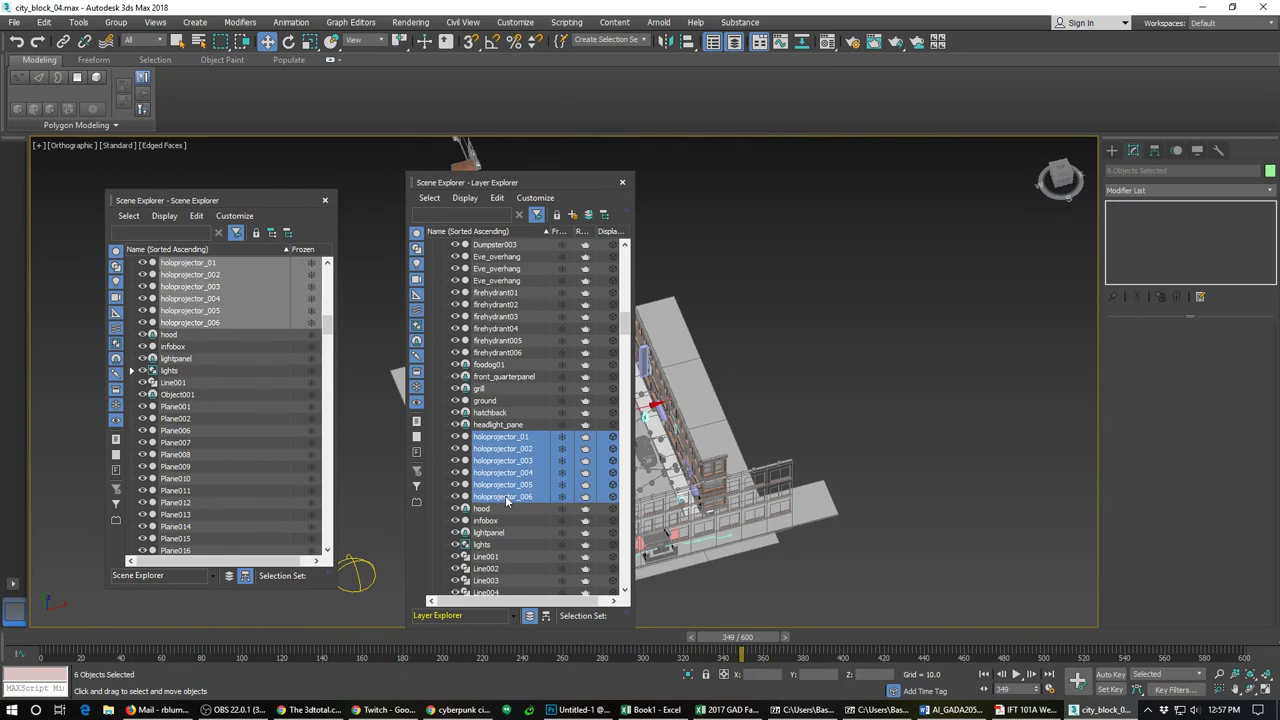
left_click(572, 216)
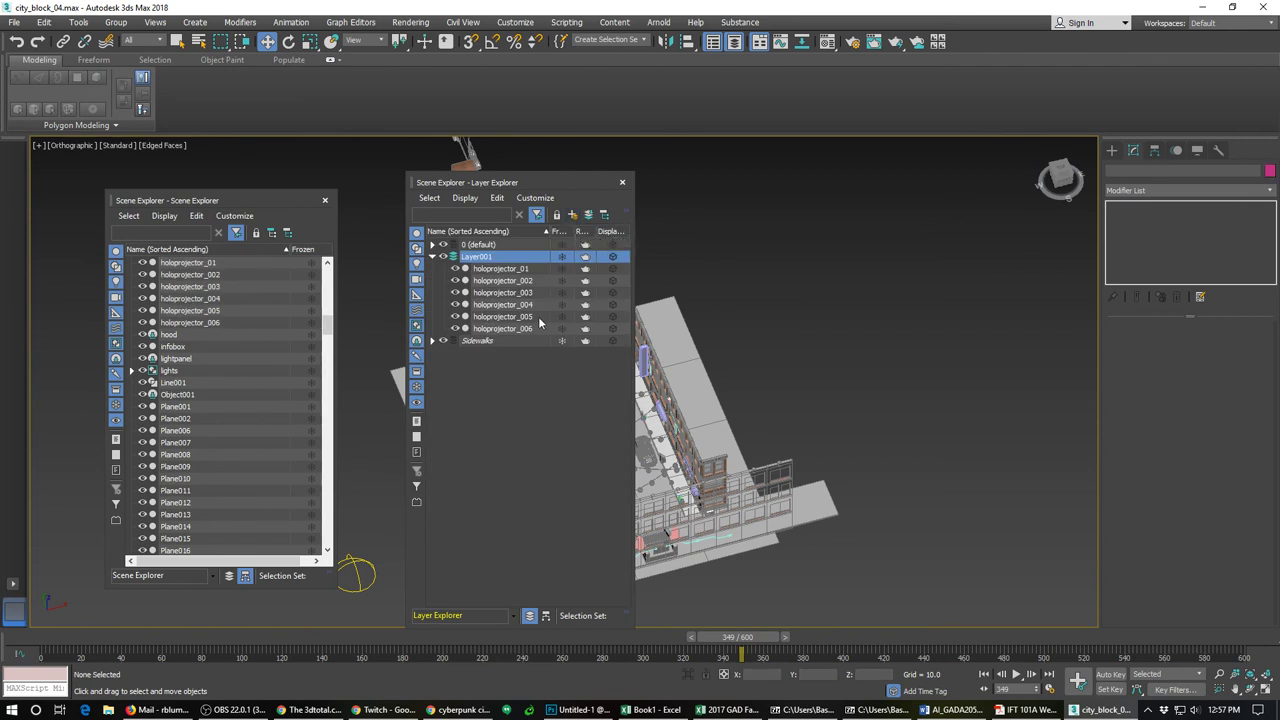
Step: Rename the new layer Holoprojectors, freeze it, and collapse its object list
double_click(479, 258)
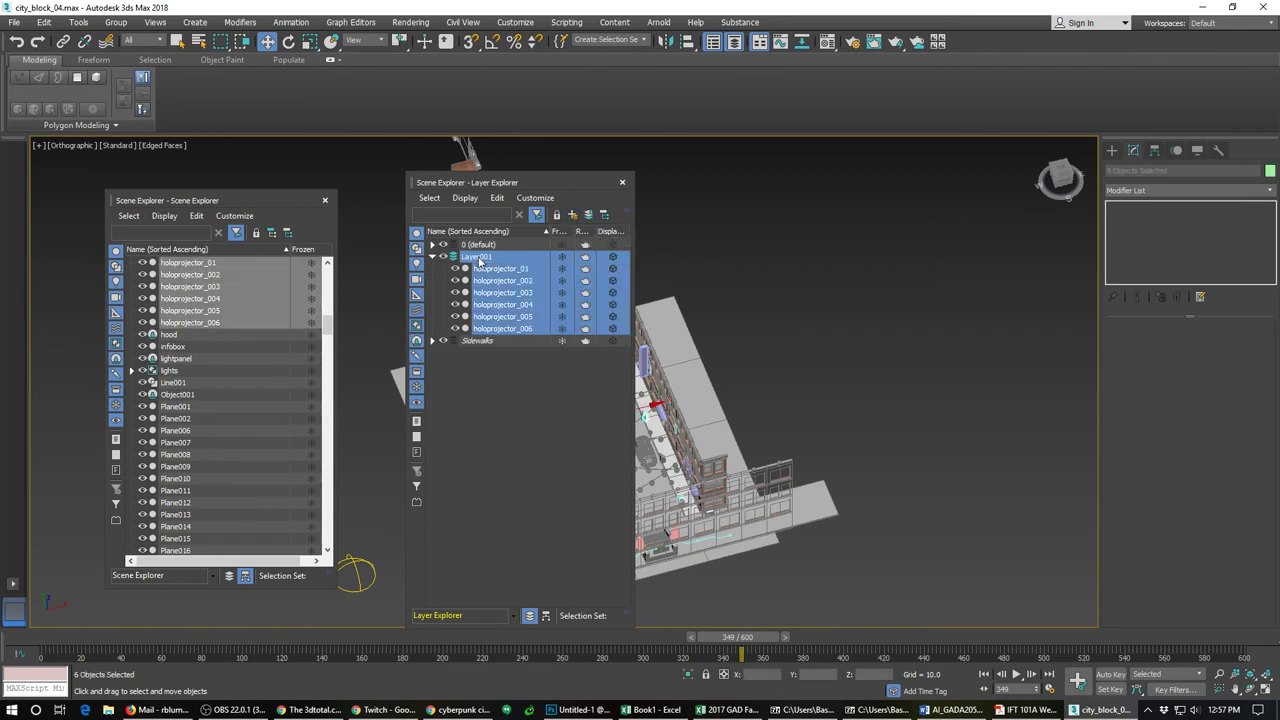
right_click(477, 260)
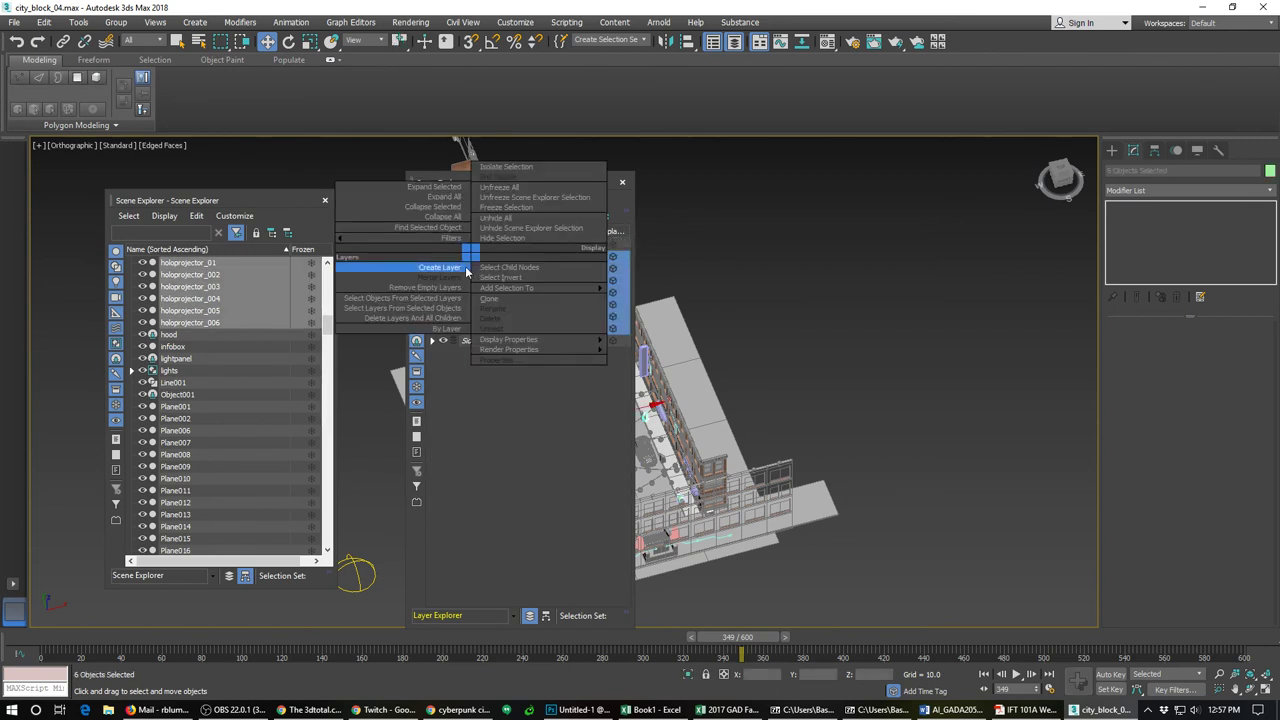
key("Escape")
left_click(476, 364)
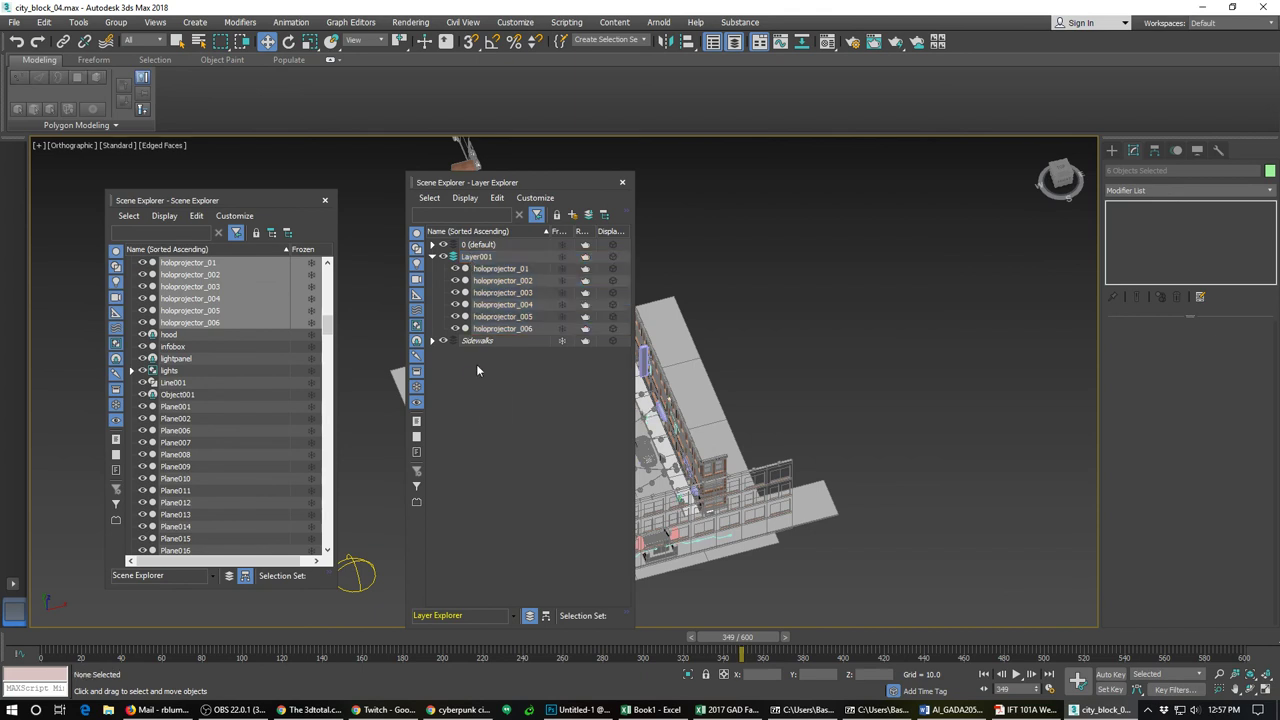
left_click(483, 258)
right_click(483, 258)
left_click(496, 308)
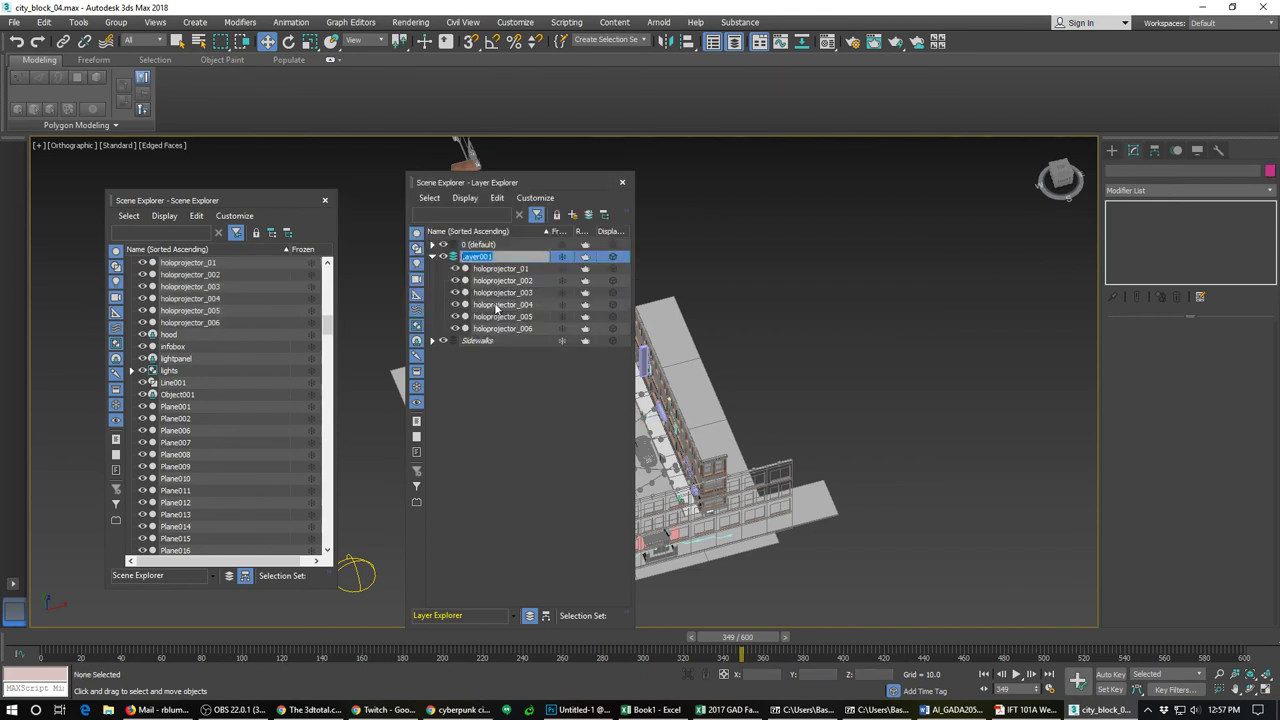
type("Holoprojectors")
key("Return")
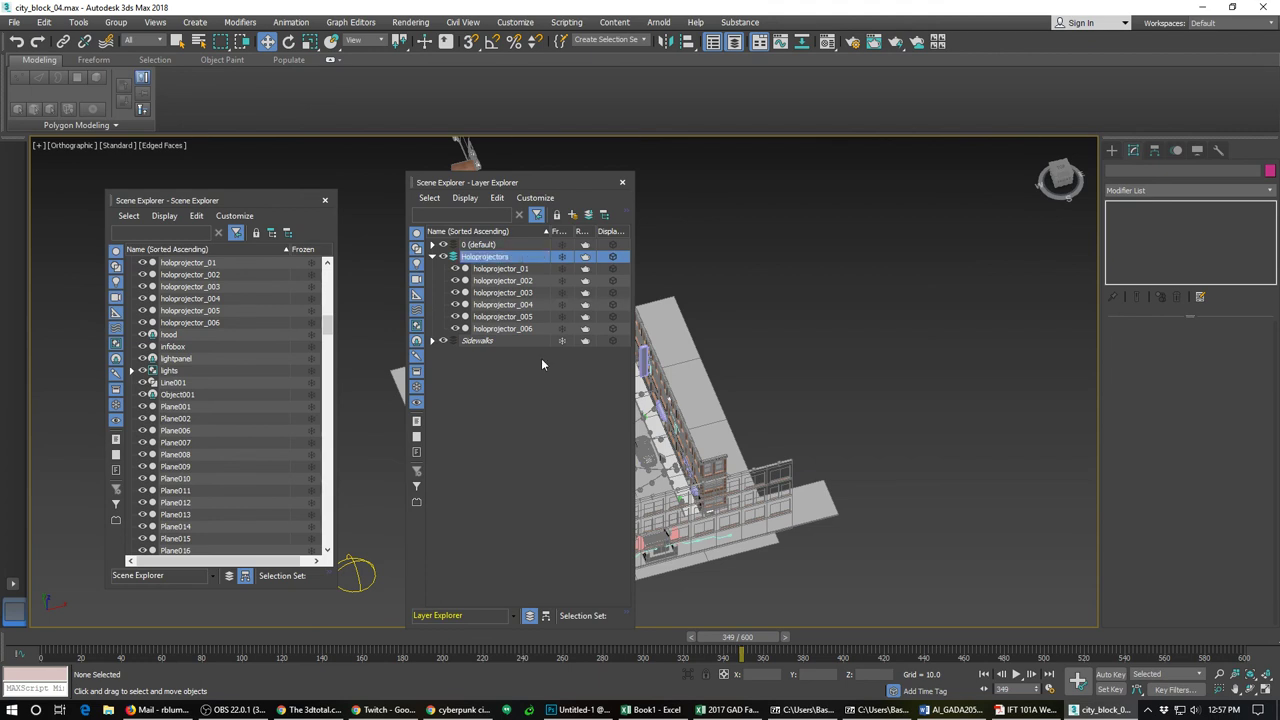
left_click(562, 257)
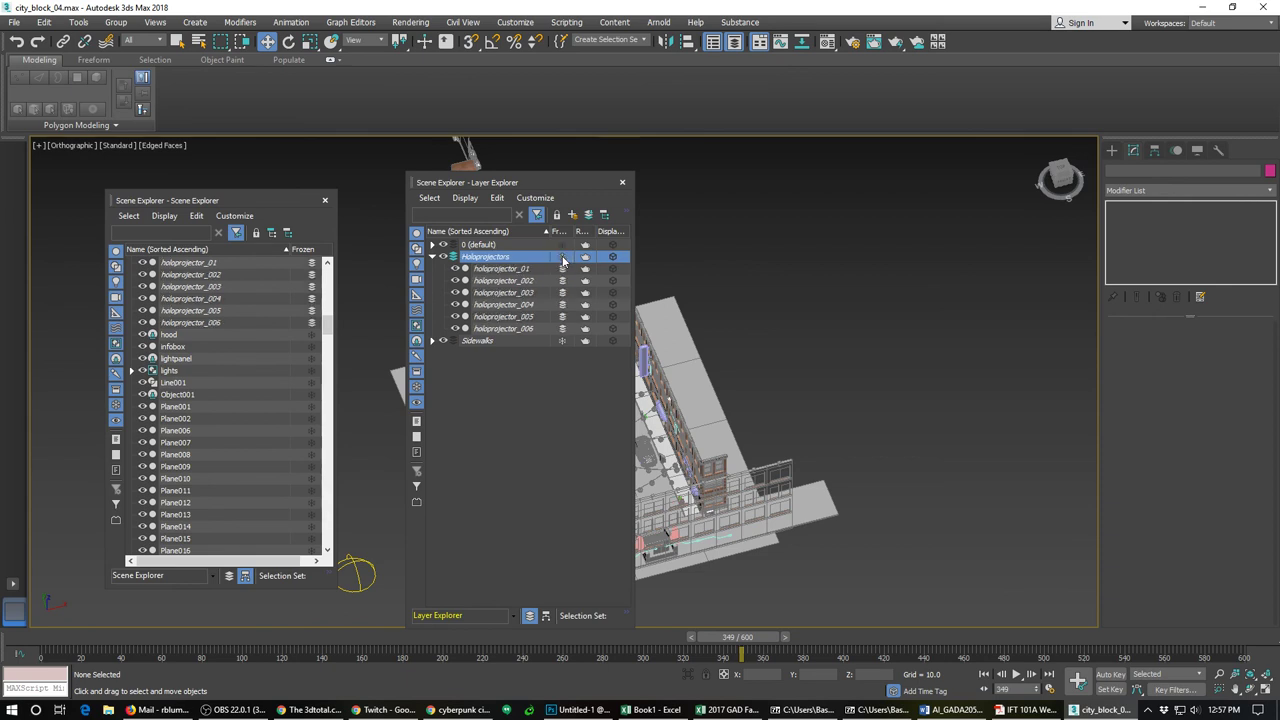
left_click(433, 257)
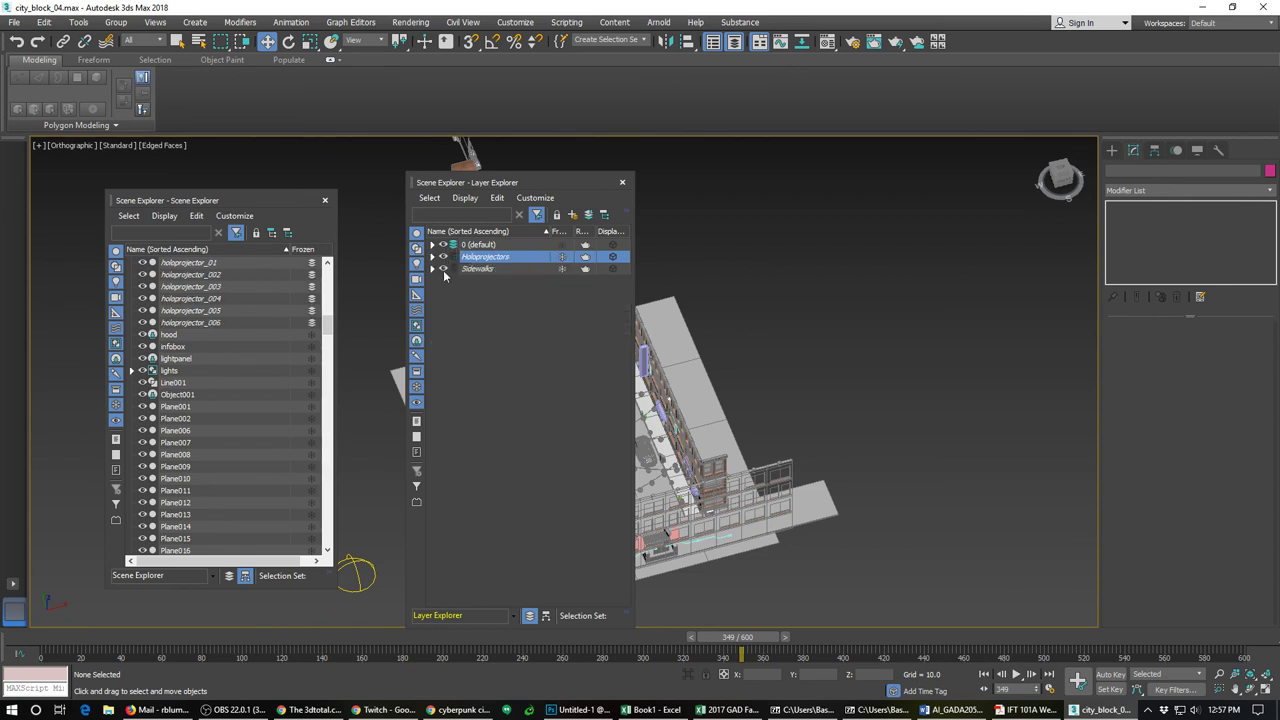
Step: Close the Scene Explorer and the Layer Explorer
left_click(325, 203)
left_click(622, 182)
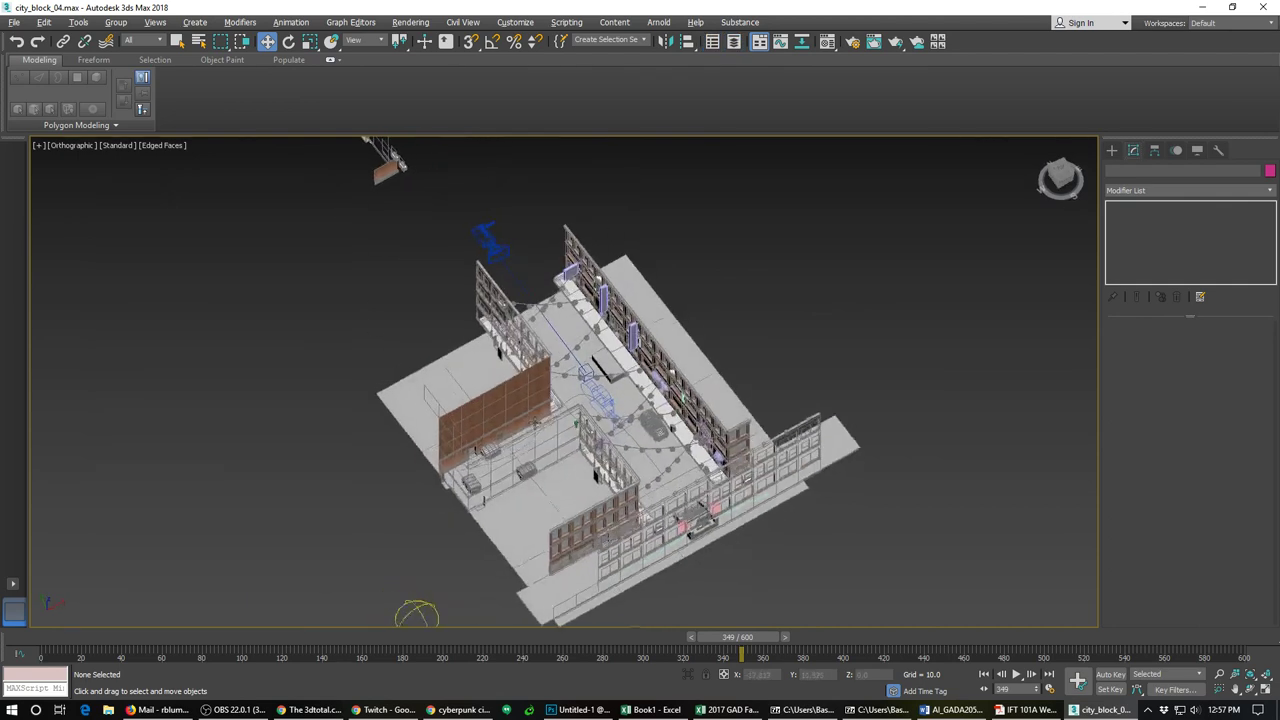
Step: Examine the city block from several angles to check how the props are distributed along the street and sidewalks
middle_click_drag(535, 422, 637, 392, "alt")
scroll(606, 338, "up", 2)
middle_click_drag(446, 334, 508, 333, "alt")
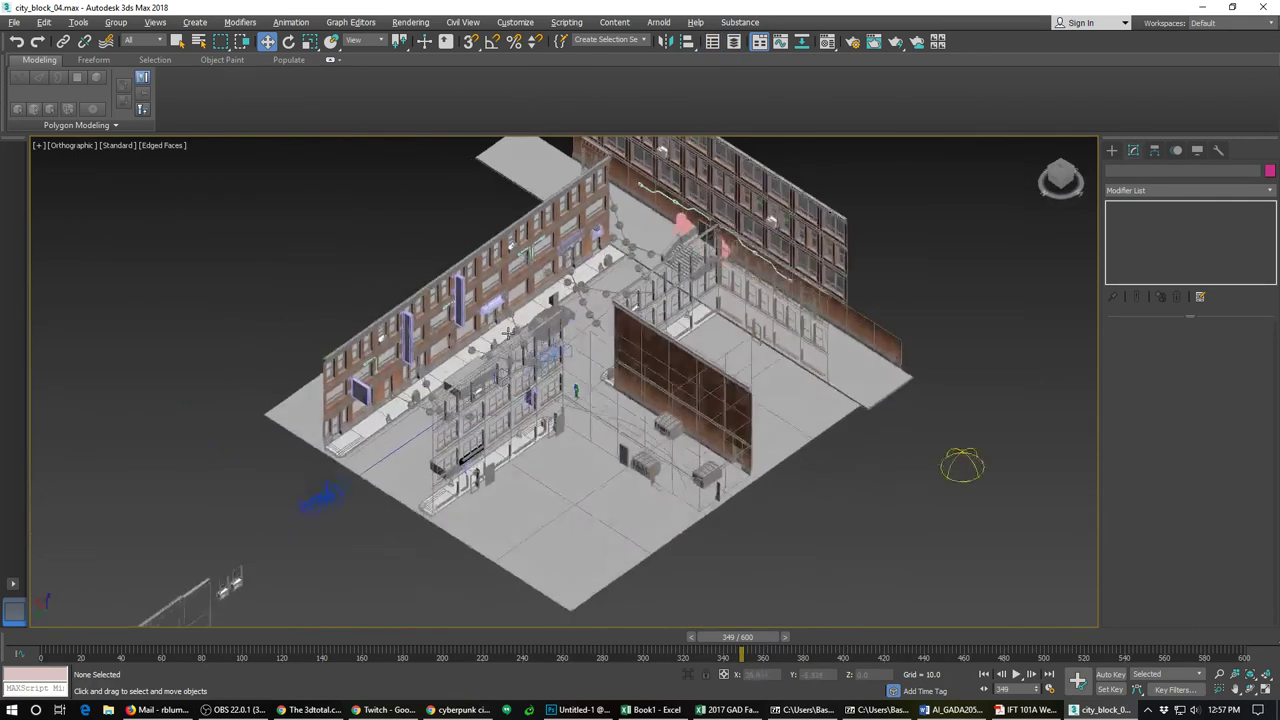
scroll(508, 335, "up", 8)
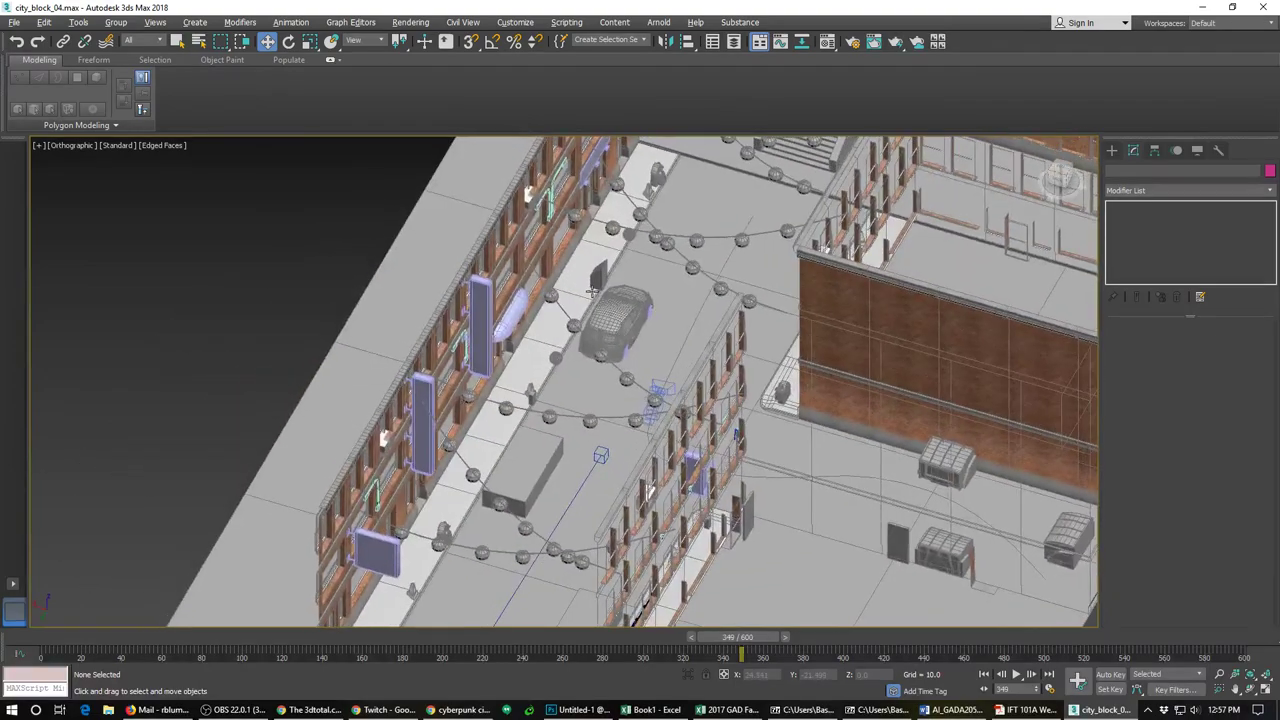
middle_click_drag(592, 291, 564, 332)
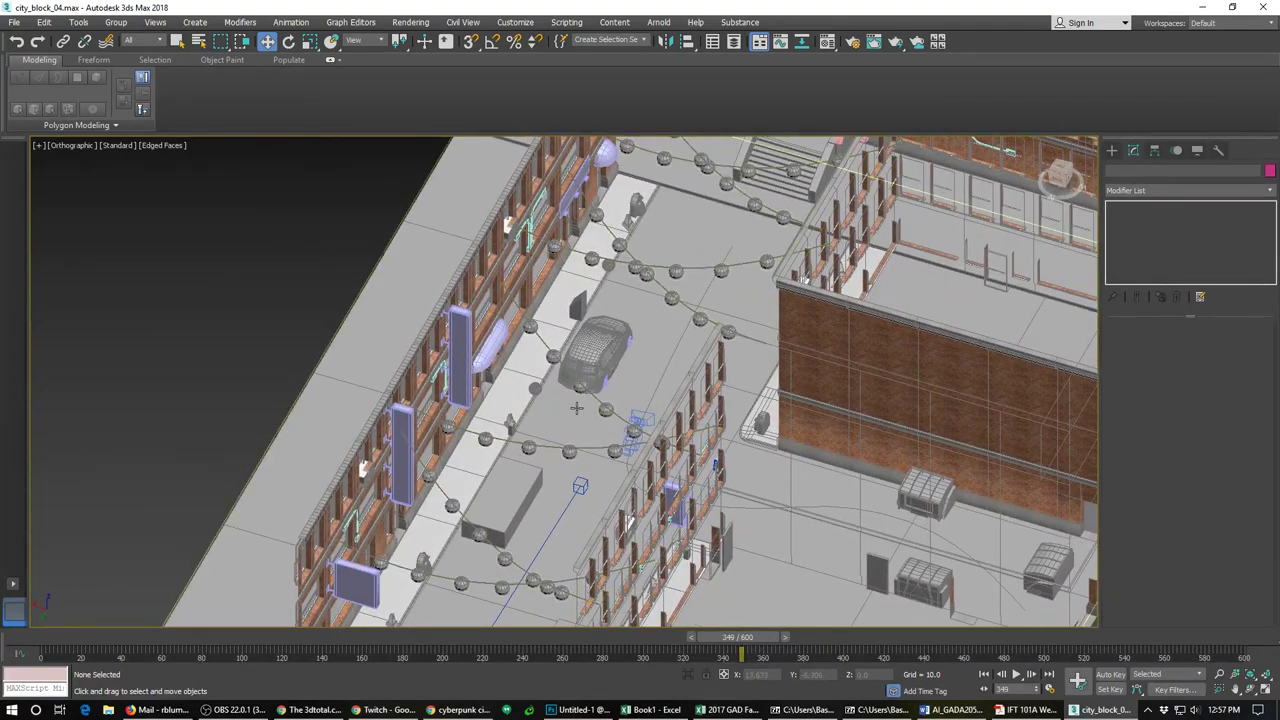
scroll(577, 408, "down", 3)
middle_click_drag(540, 470, 510, 452, "alt")
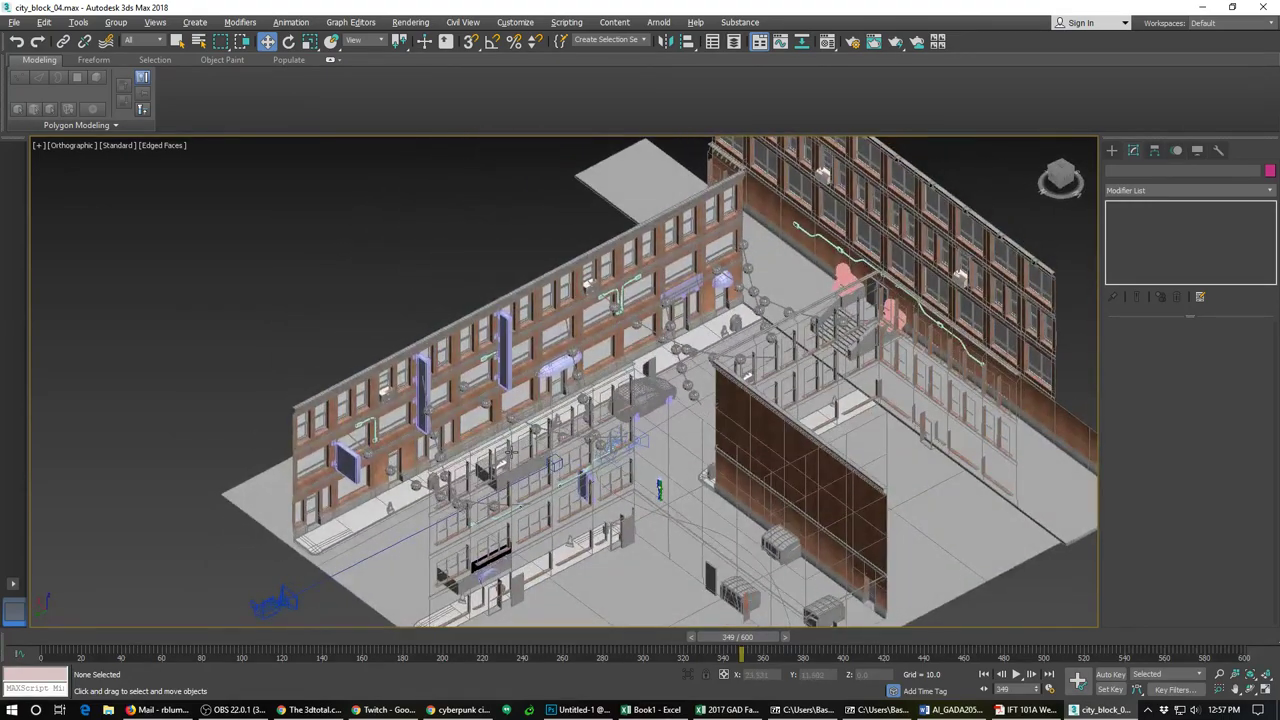
key("shift+z")
key("shift+z")
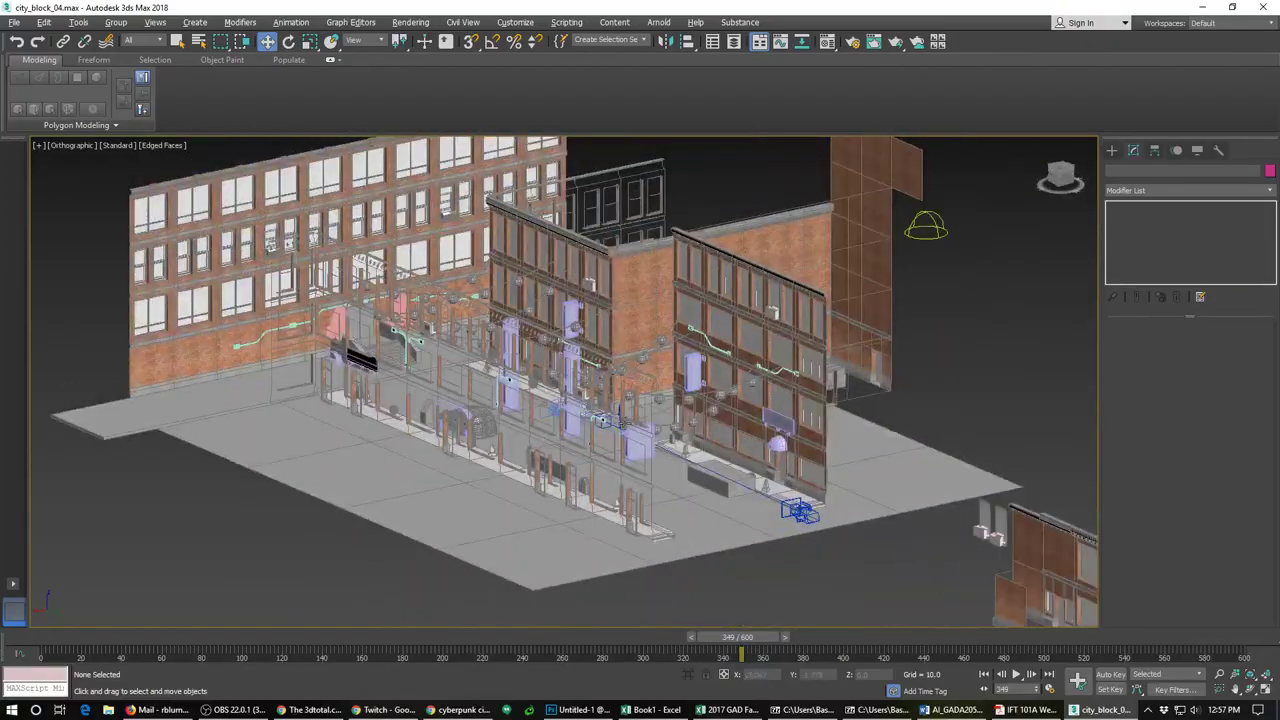
middle_click_drag(621, 422, 617, 428, "alt")
scroll(617, 424, "up", 5)
middle_click_drag(650, 355, 628, 399, "alt")
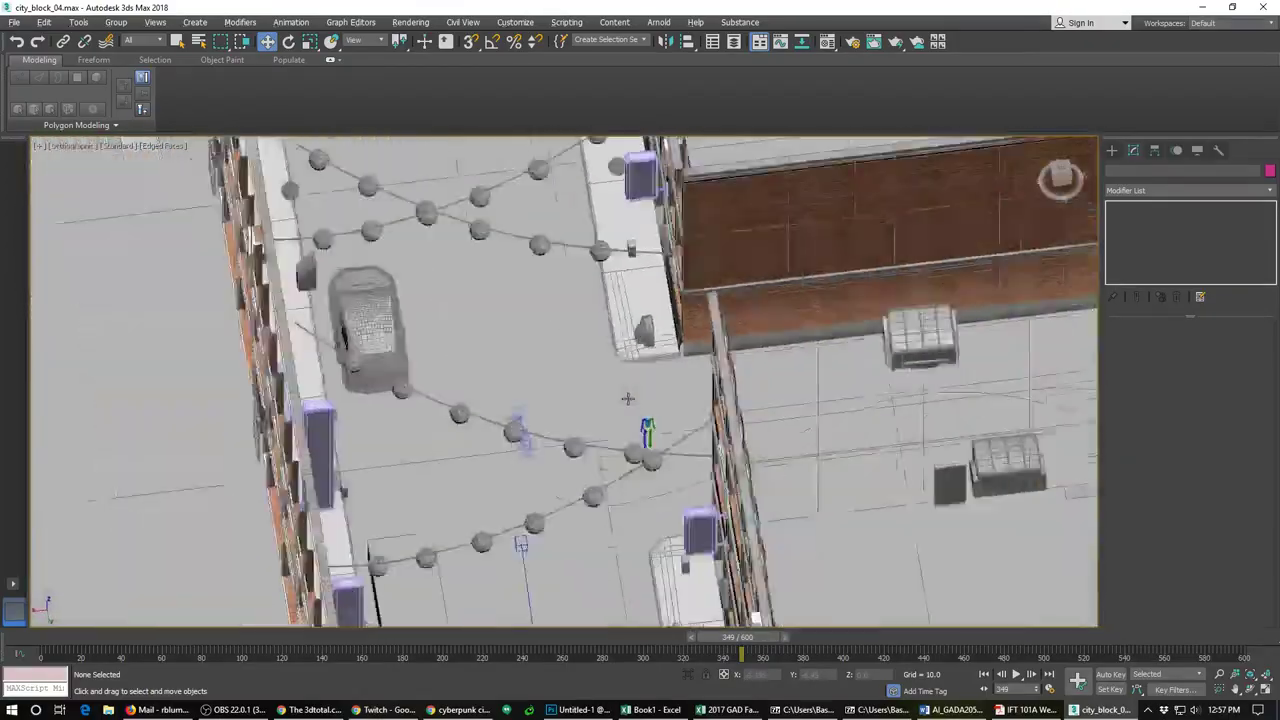
key("shift+z")
key("shift+z")
key("shift+z")
key("shift+z")
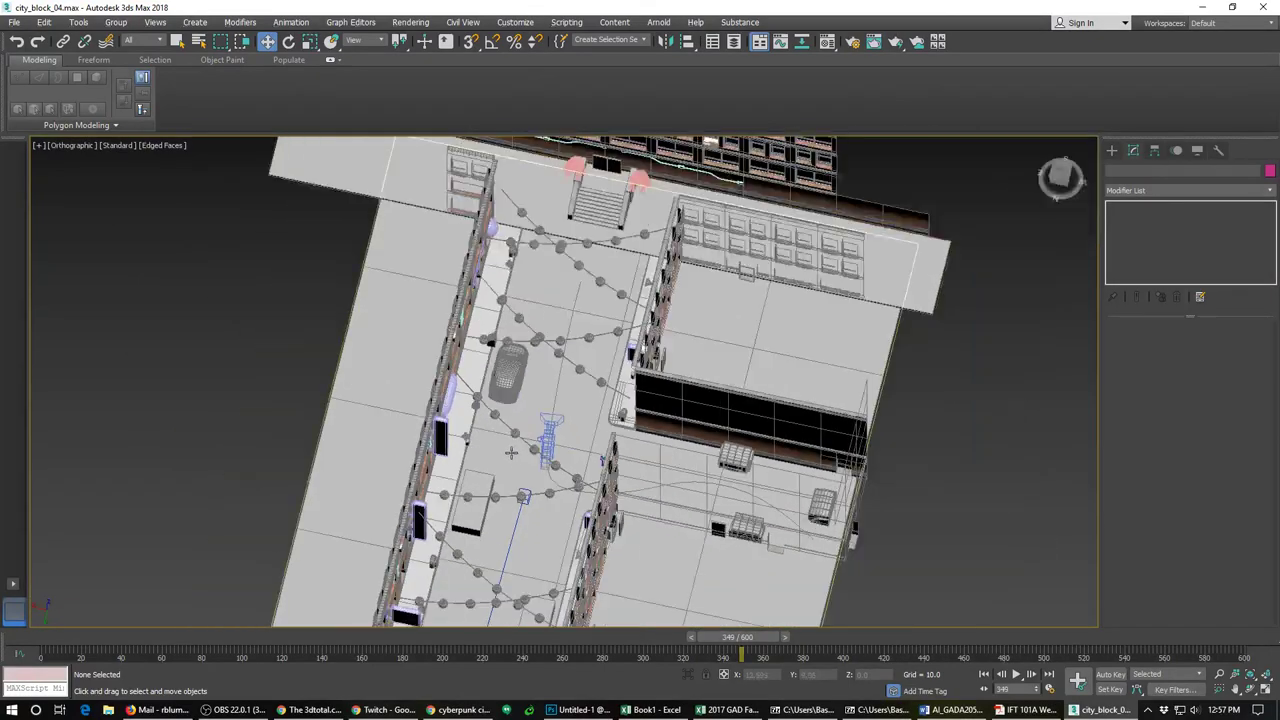
Step: Select the car on the street and examine its placement among the buildings and neighbouring props
left_click(530, 378)
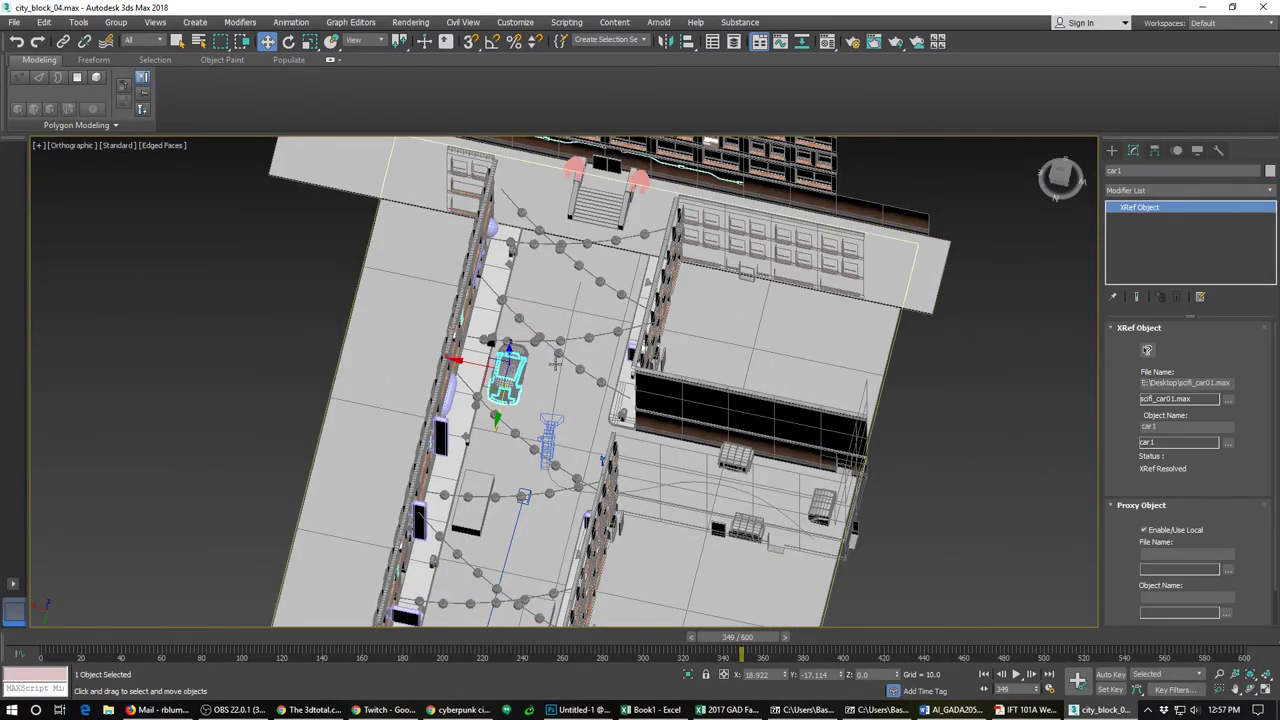
middle_click_drag(555, 364, 468, 314, "alt")
scroll(468, 314, "up", 3)
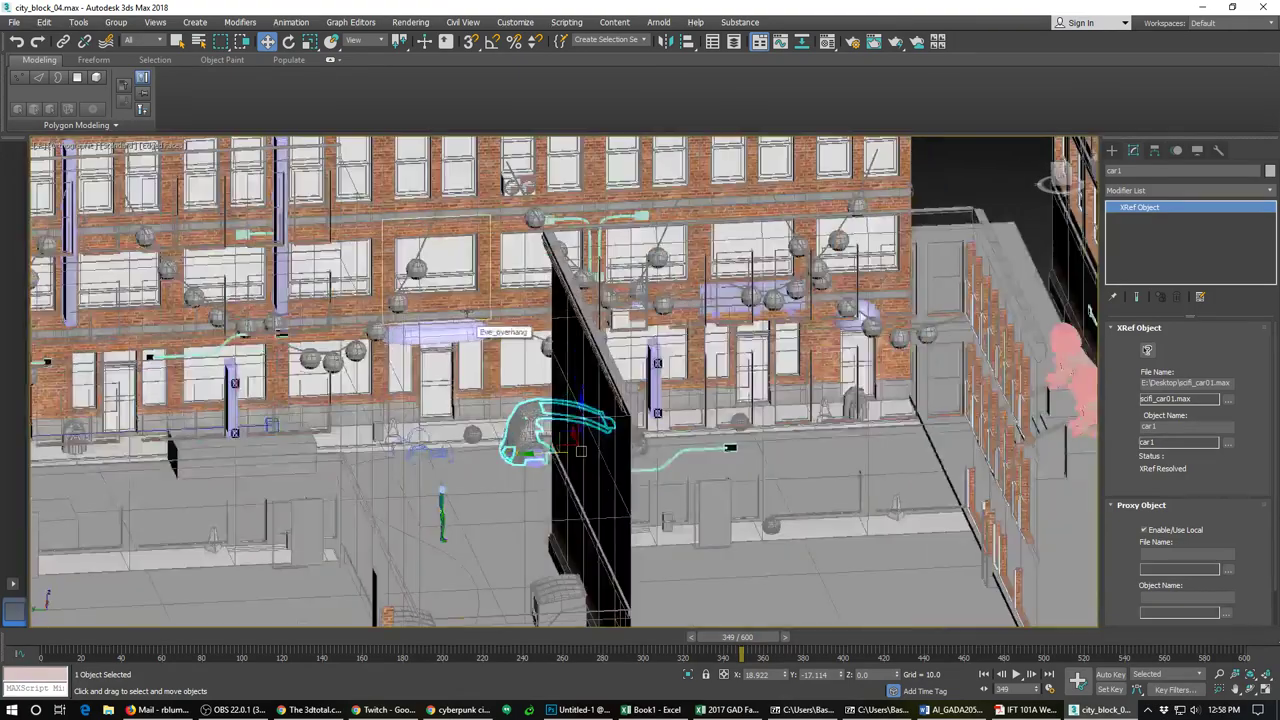
scroll(466, 313, "up", 3)
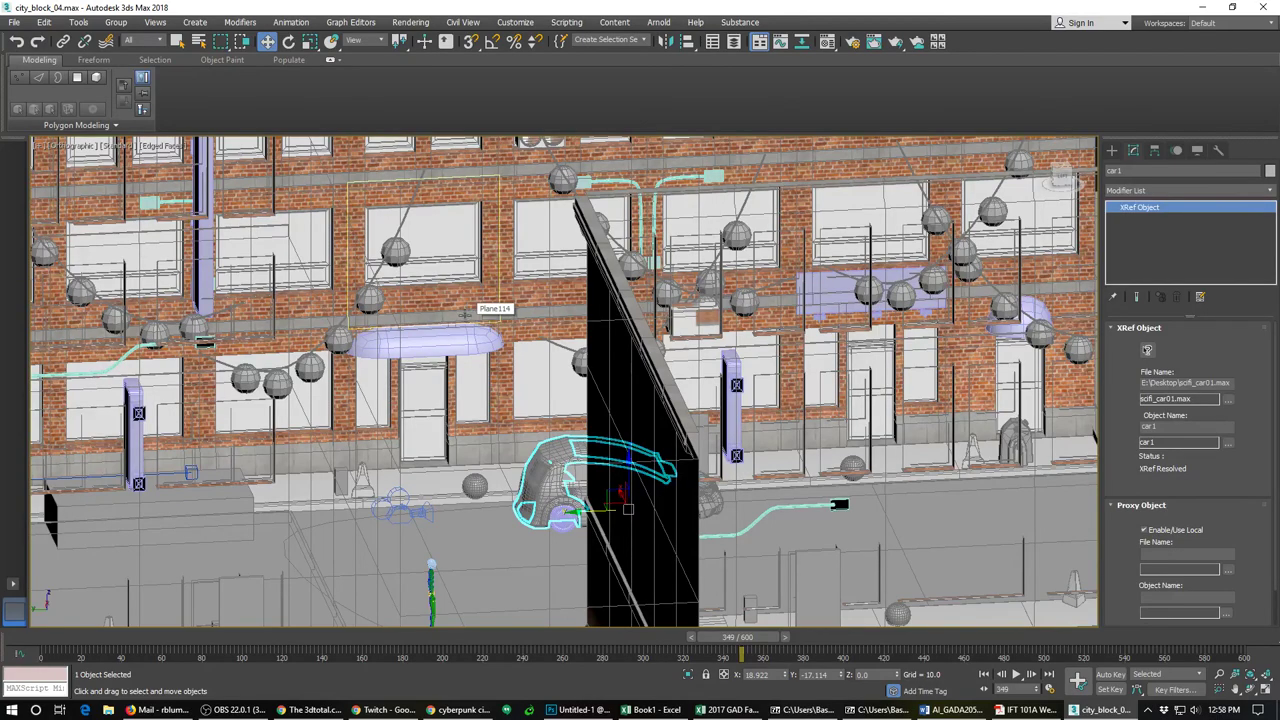
middle_click_drag(466, 313, 507, 458, "alt")
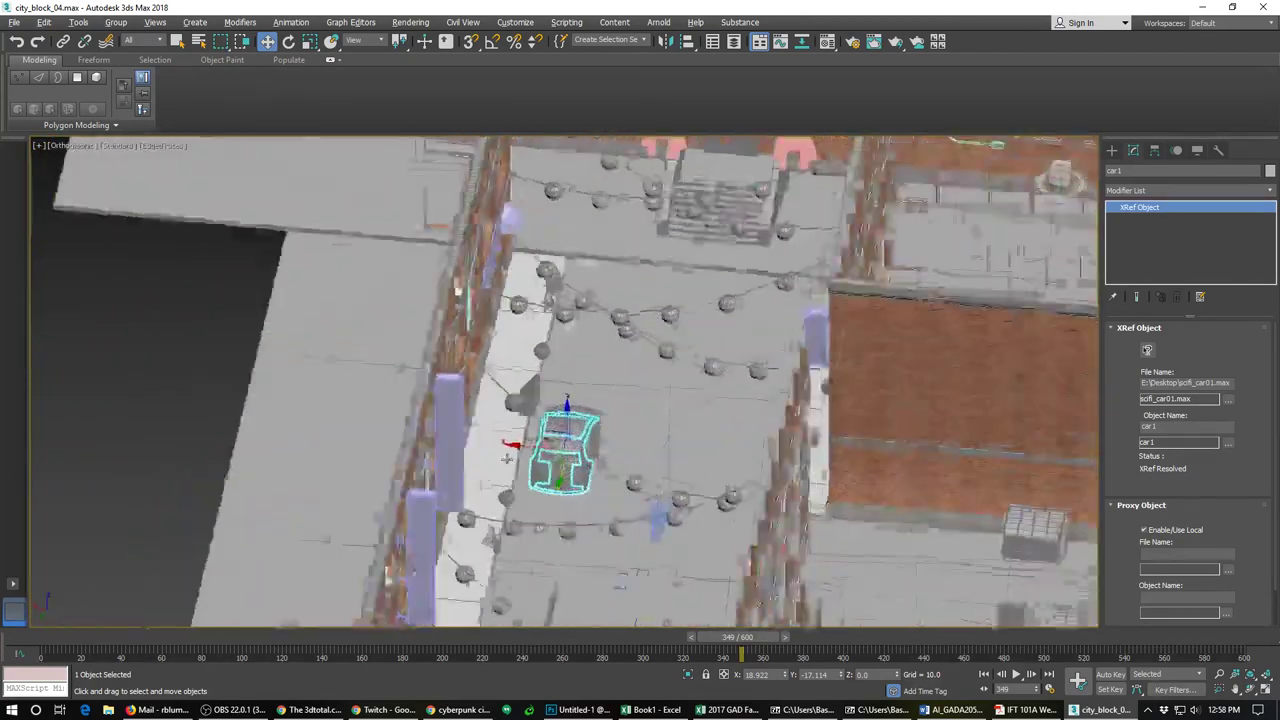
scroll(507, 458, "down", 10)
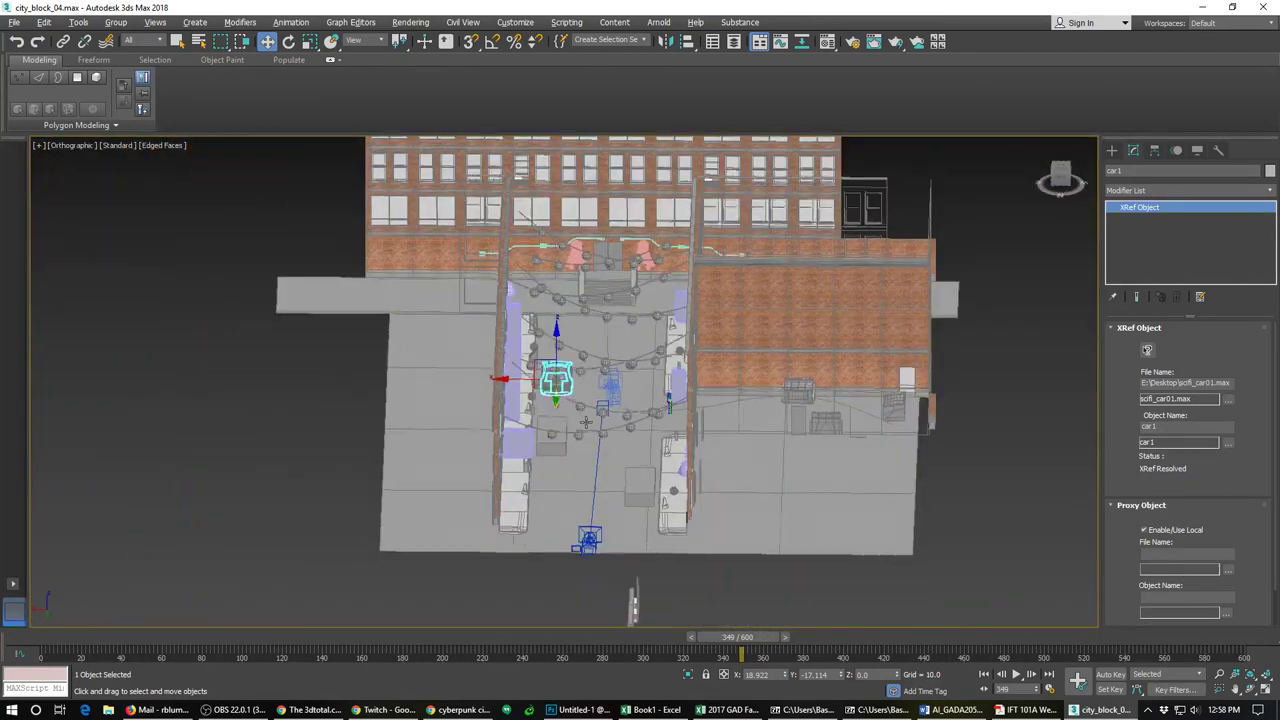
mouse_move(586, 422)
middle_mouse_down("alt")
mouse_move(540, 400)
mouse_move(589, 405)
mouse_move(539, 463)
mouse_move(463, 430)
mouse_move(562, 418)
middle_mouse_up("alt")
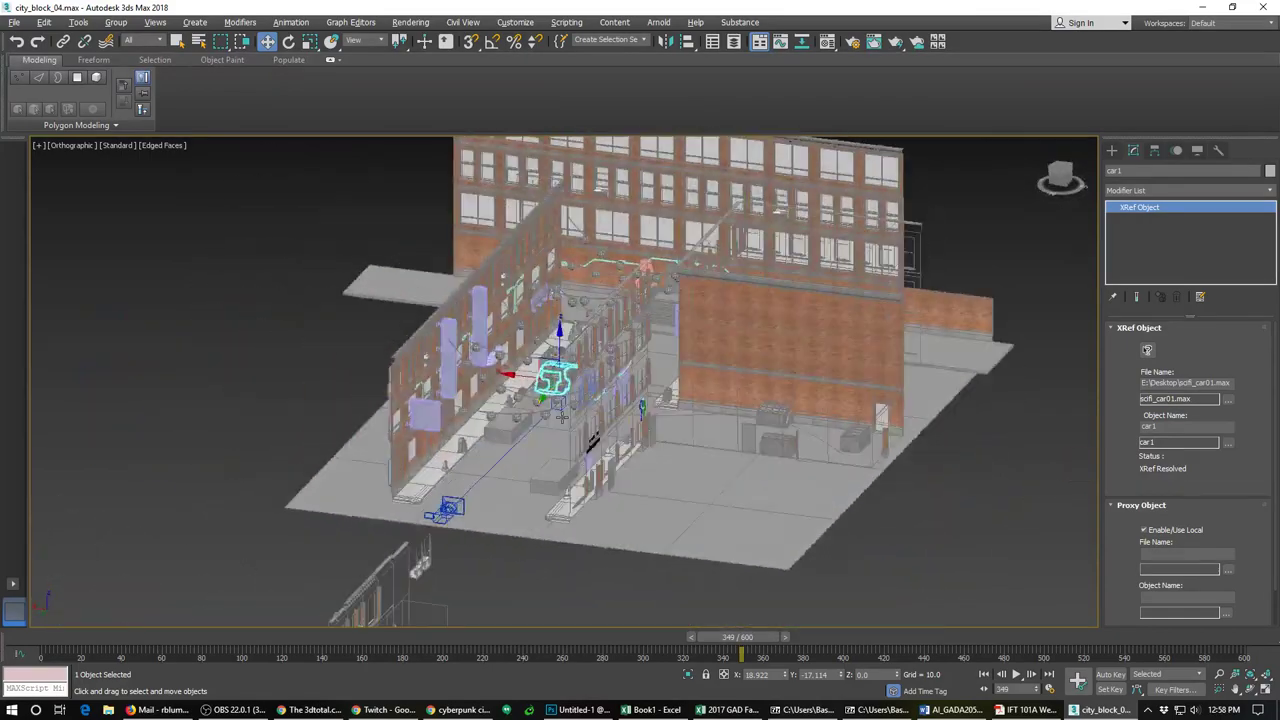
scroll(562, 418, "up", 3)
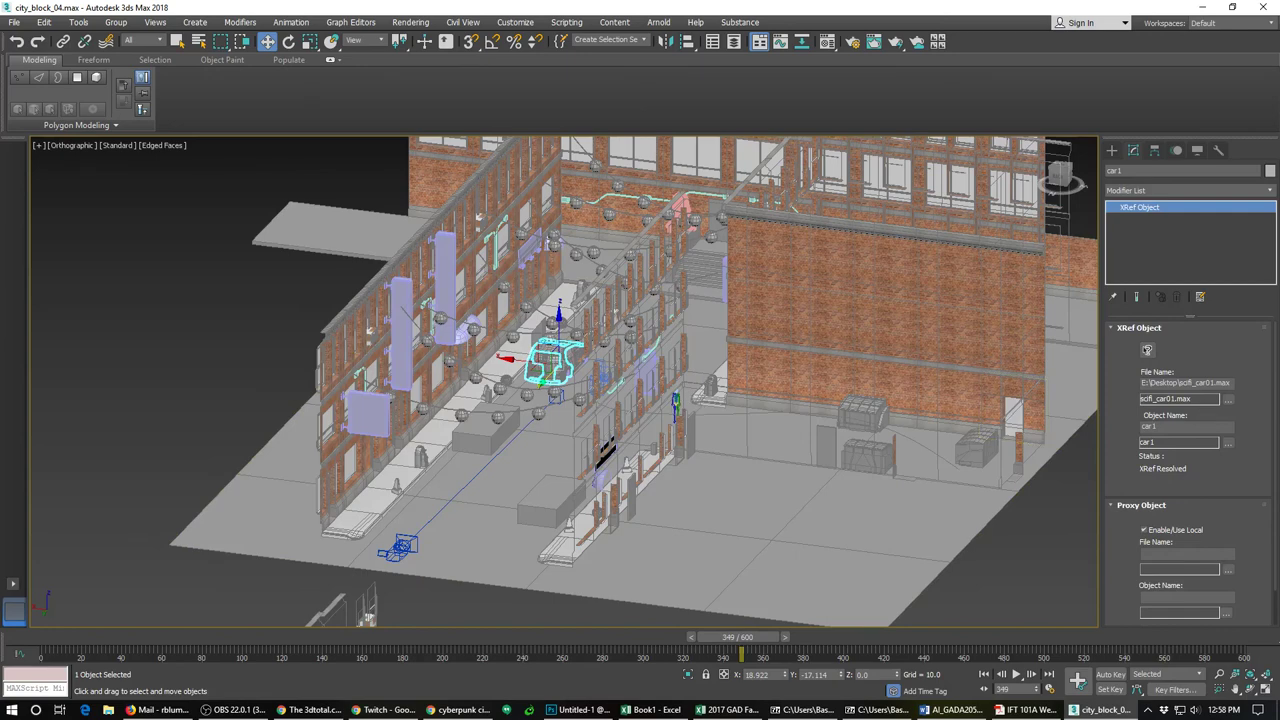
mouse_move(234, 709)
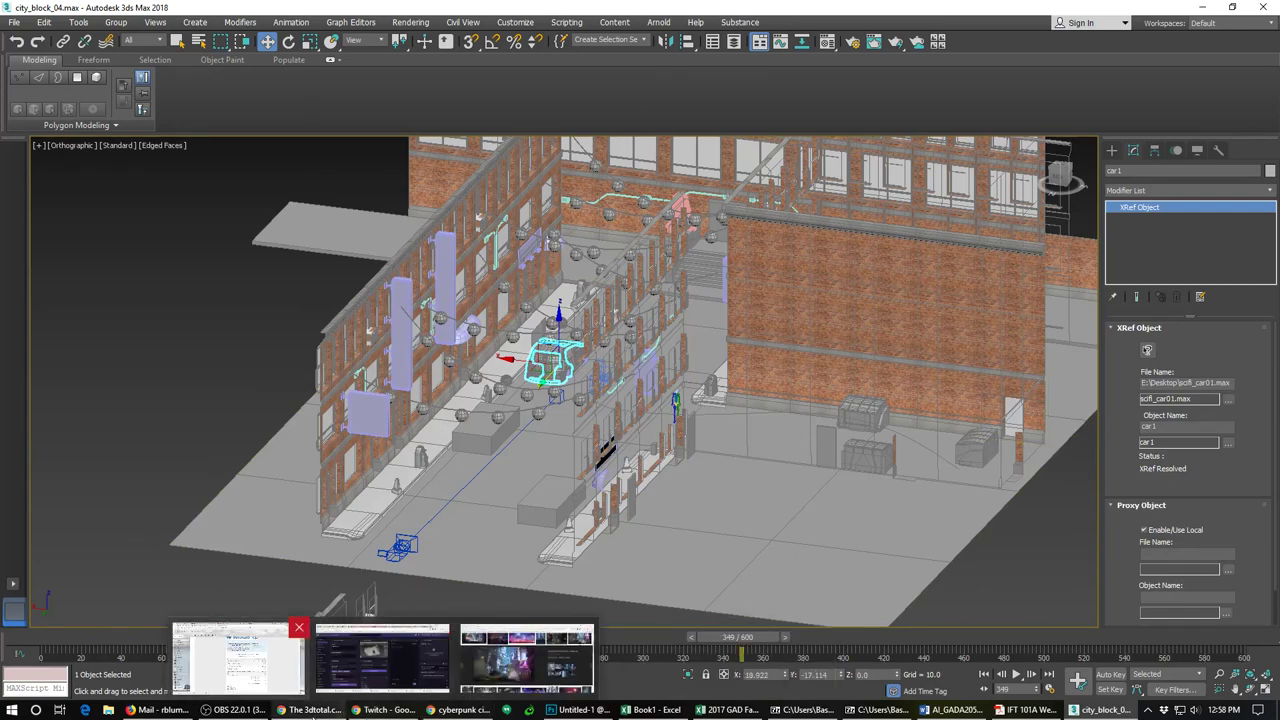
left_click(236, 660)
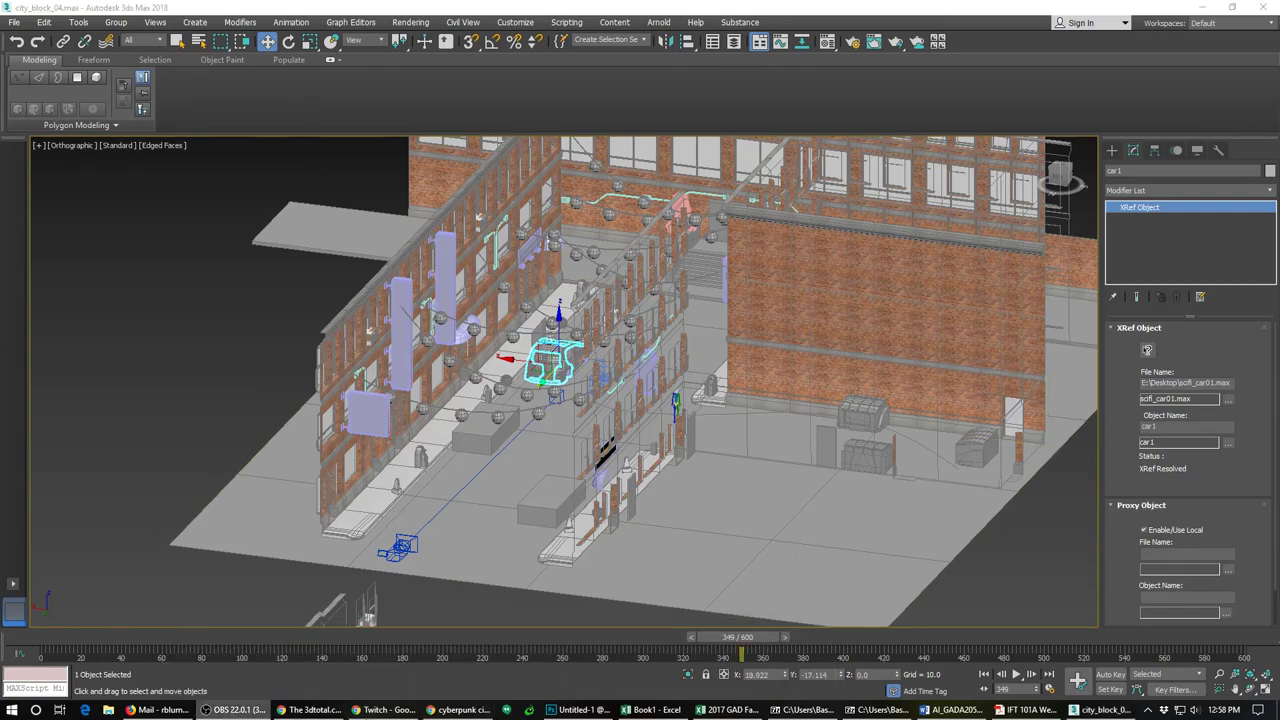